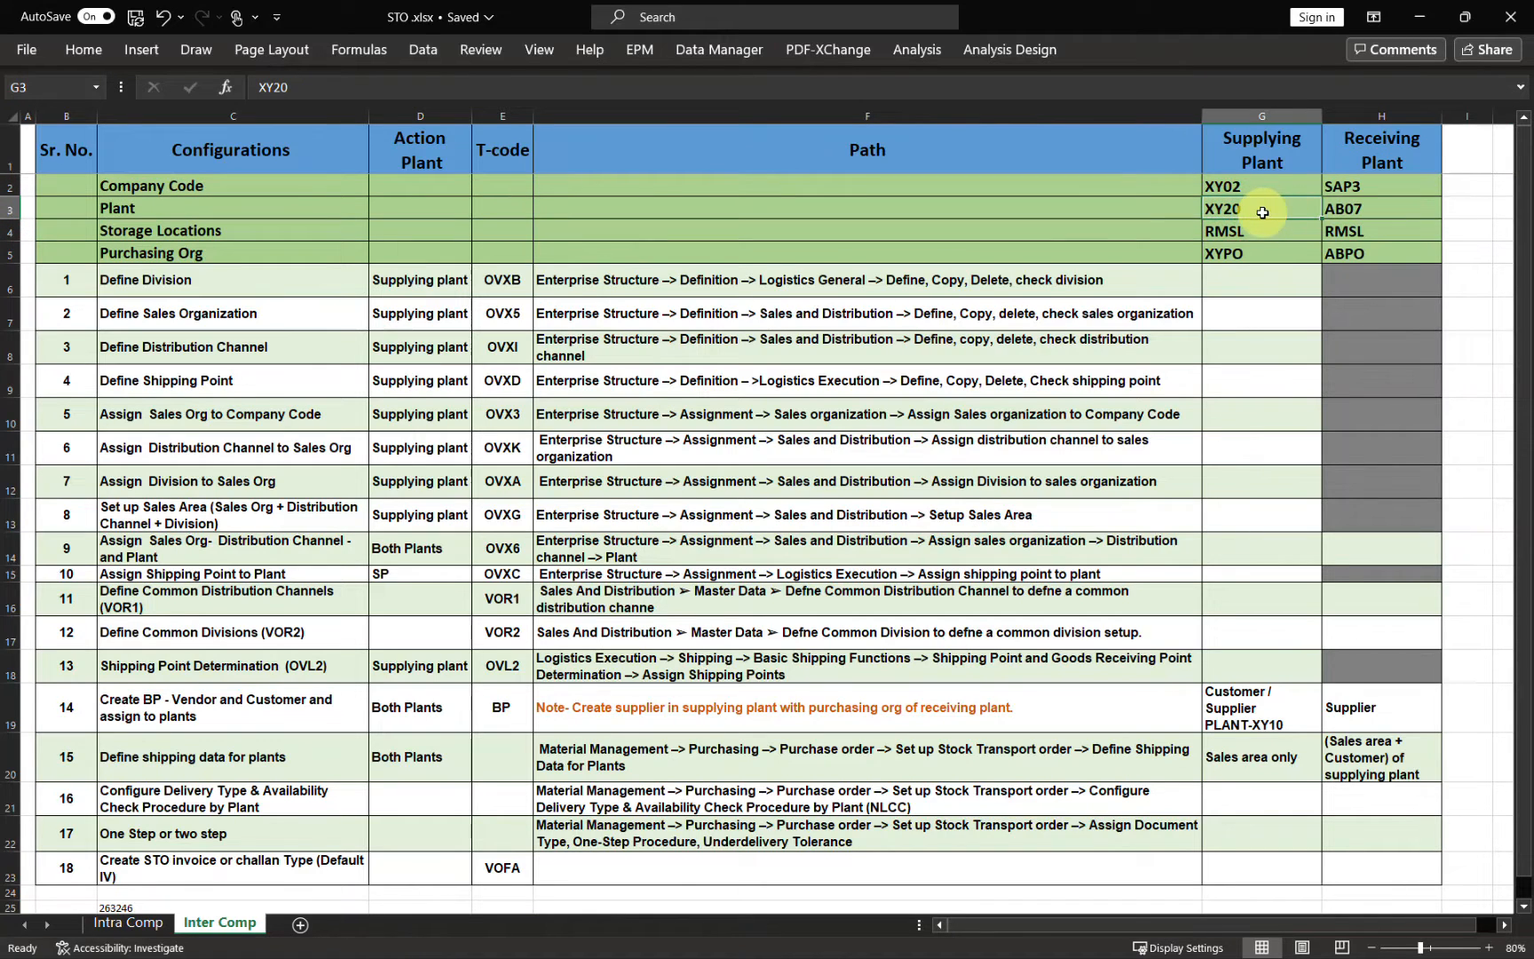
# Review the supplying and receiving plant, storage location and purchasing org codes, plus the Define Division row in the Inter Comp sheet.
pyautogui.click(1396, 205)
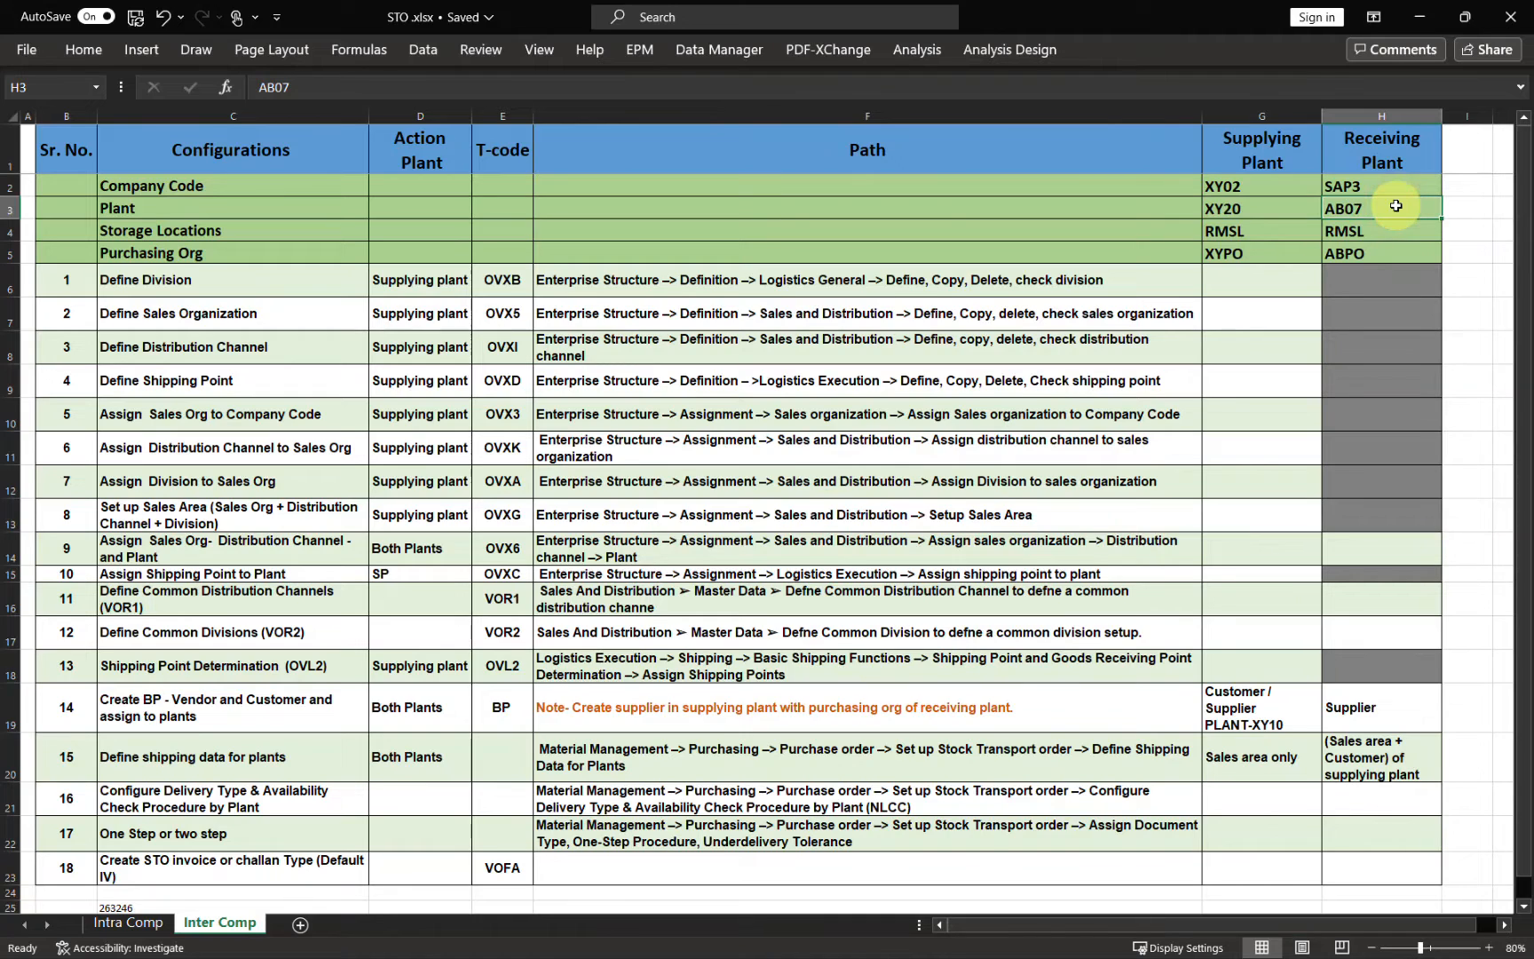
pyautogui.moveTo(1390, 231); pyautogui.dragTo(1257, 237)
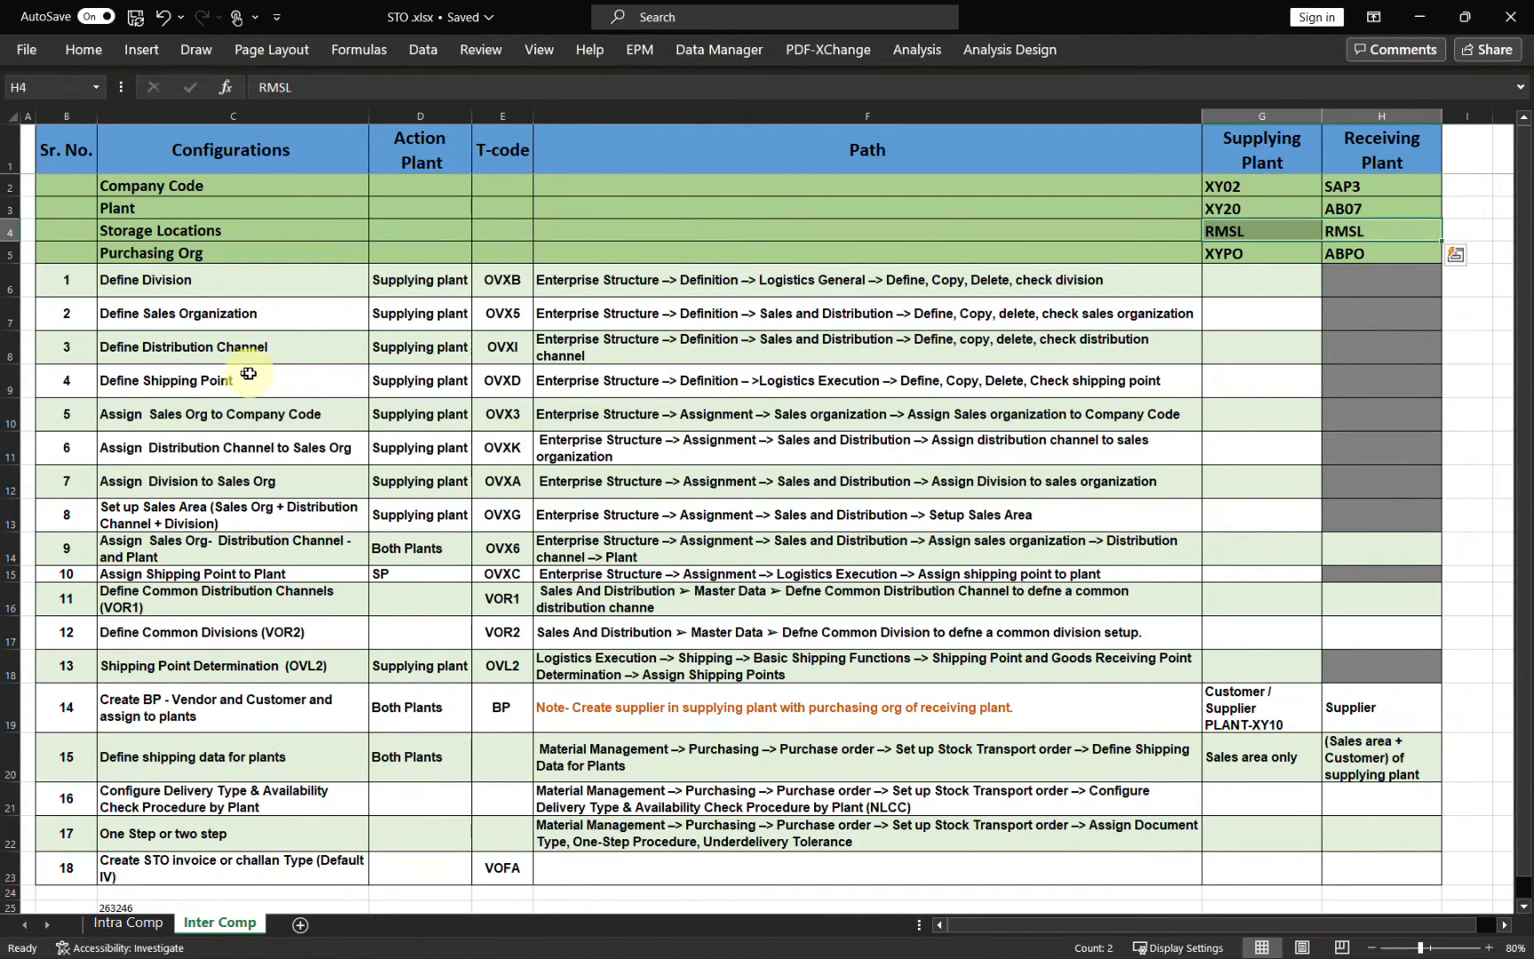
pyautogui.click(1304, 255)
pyautogui.moveTo(1391, 254); pyautogui.dragTo(757, 259)
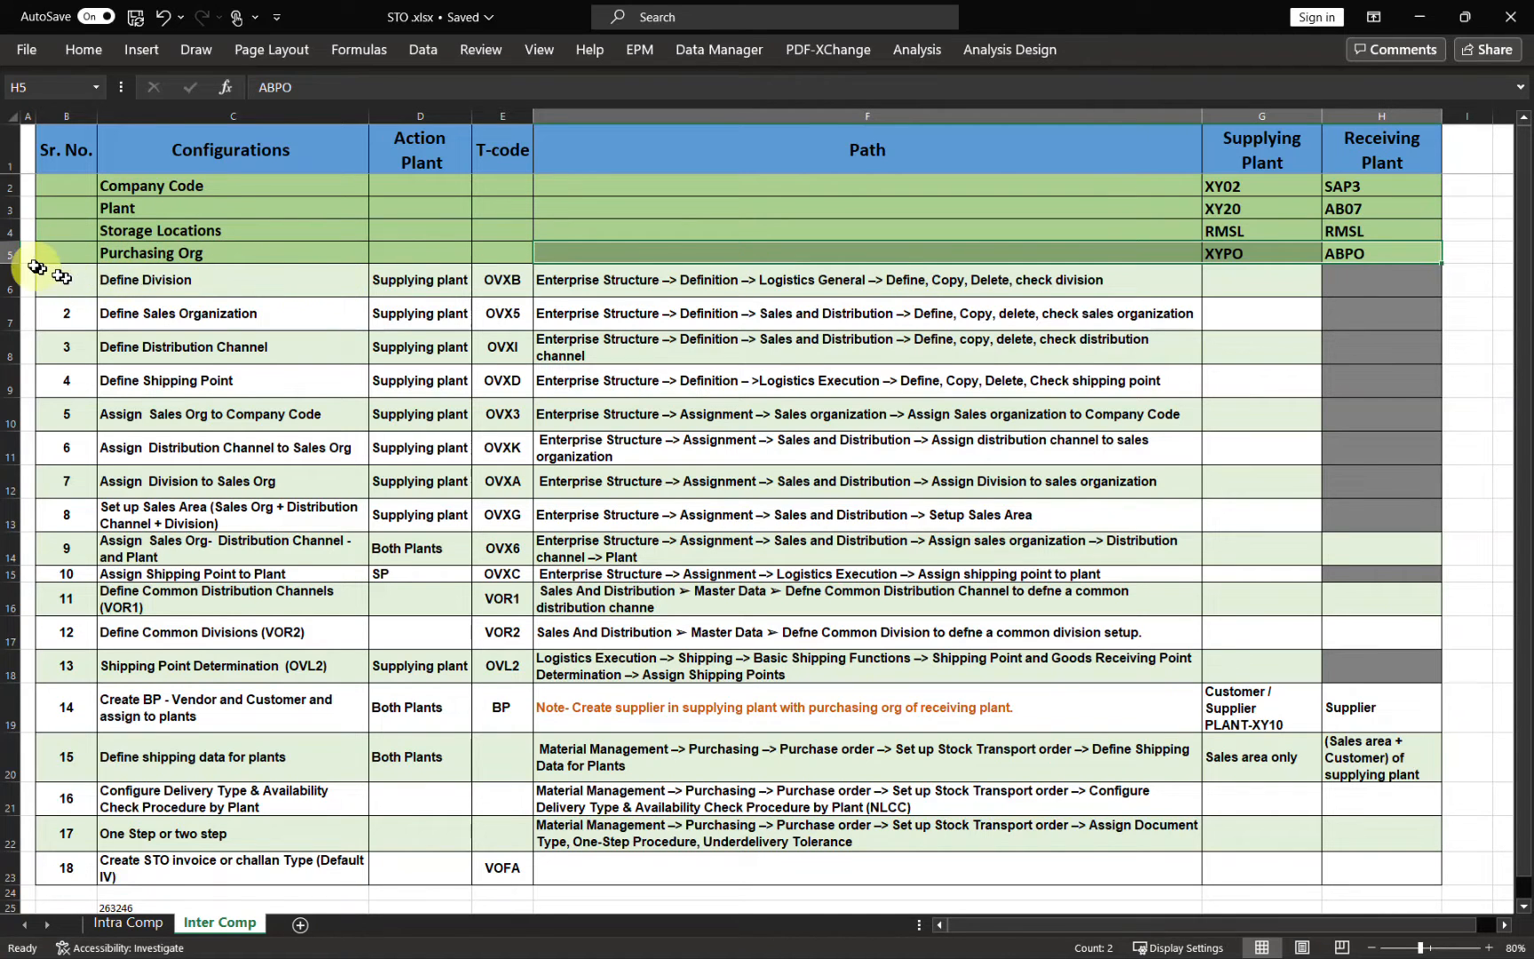
pyautogui.click(12, 257)
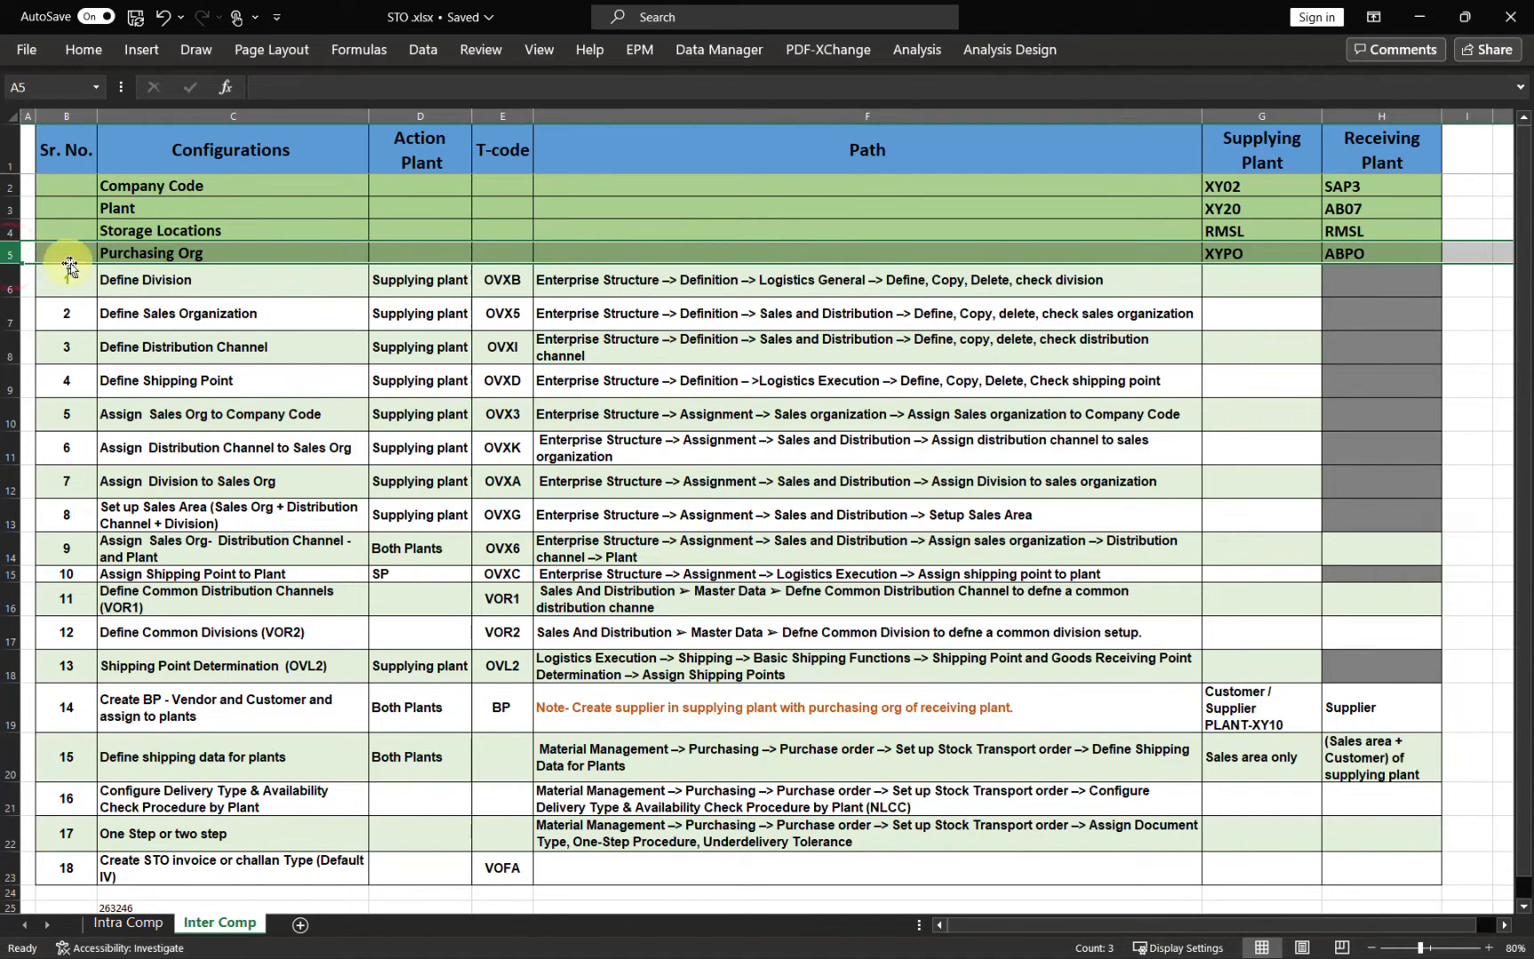
pyautogui.click(891, 447)
pyautogui.scroll(-1, 892, 447)
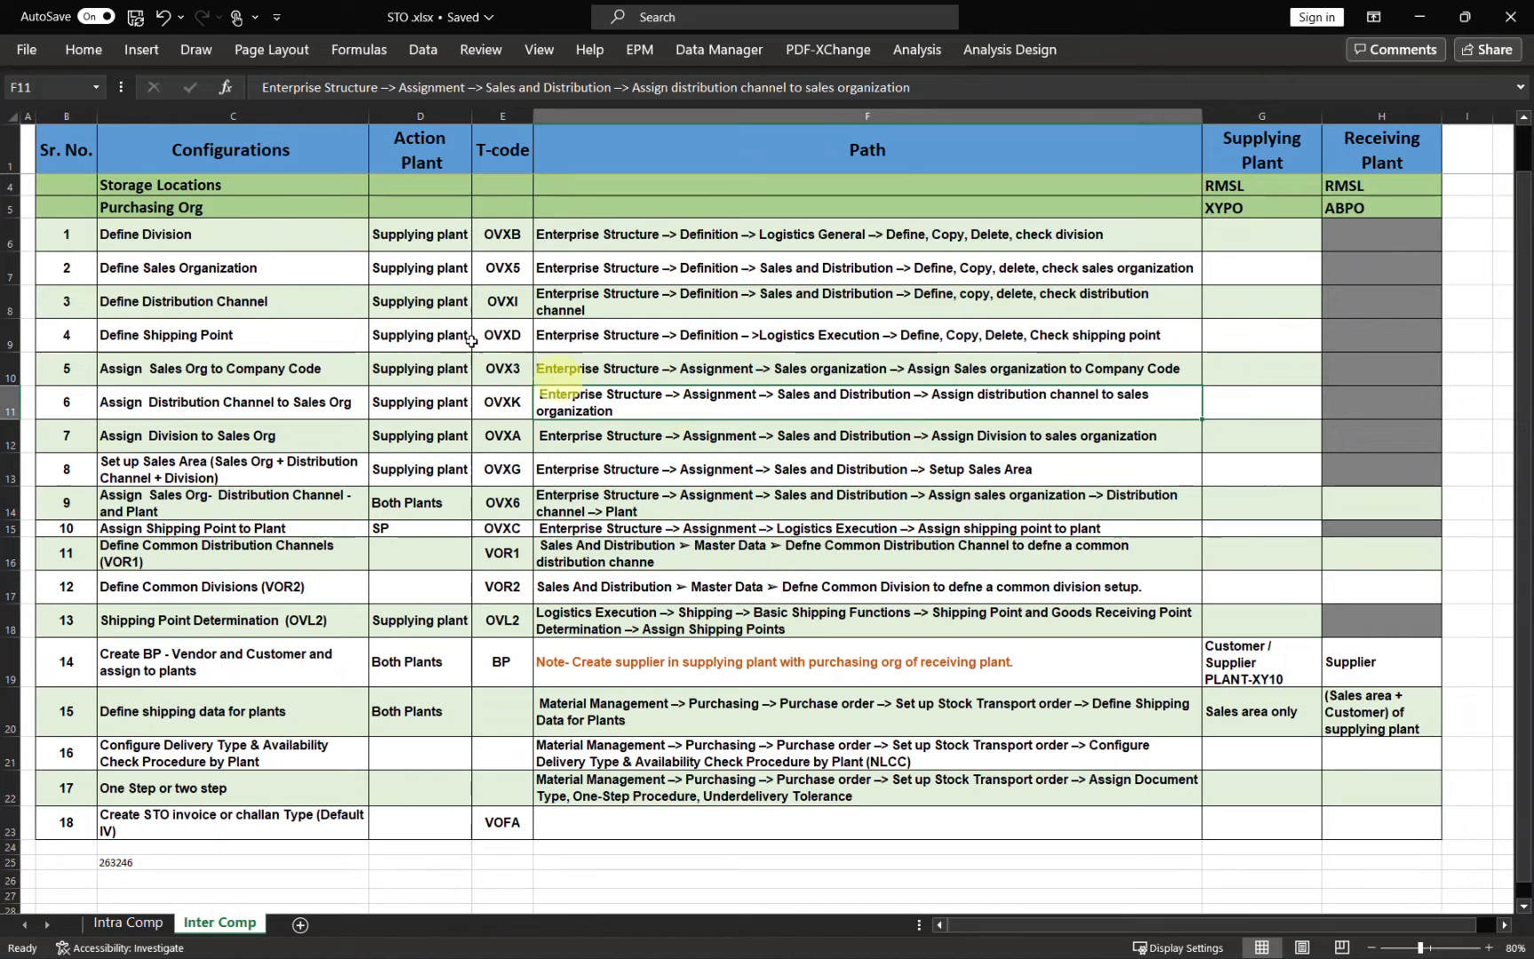
pyautogui.click(9, 233)
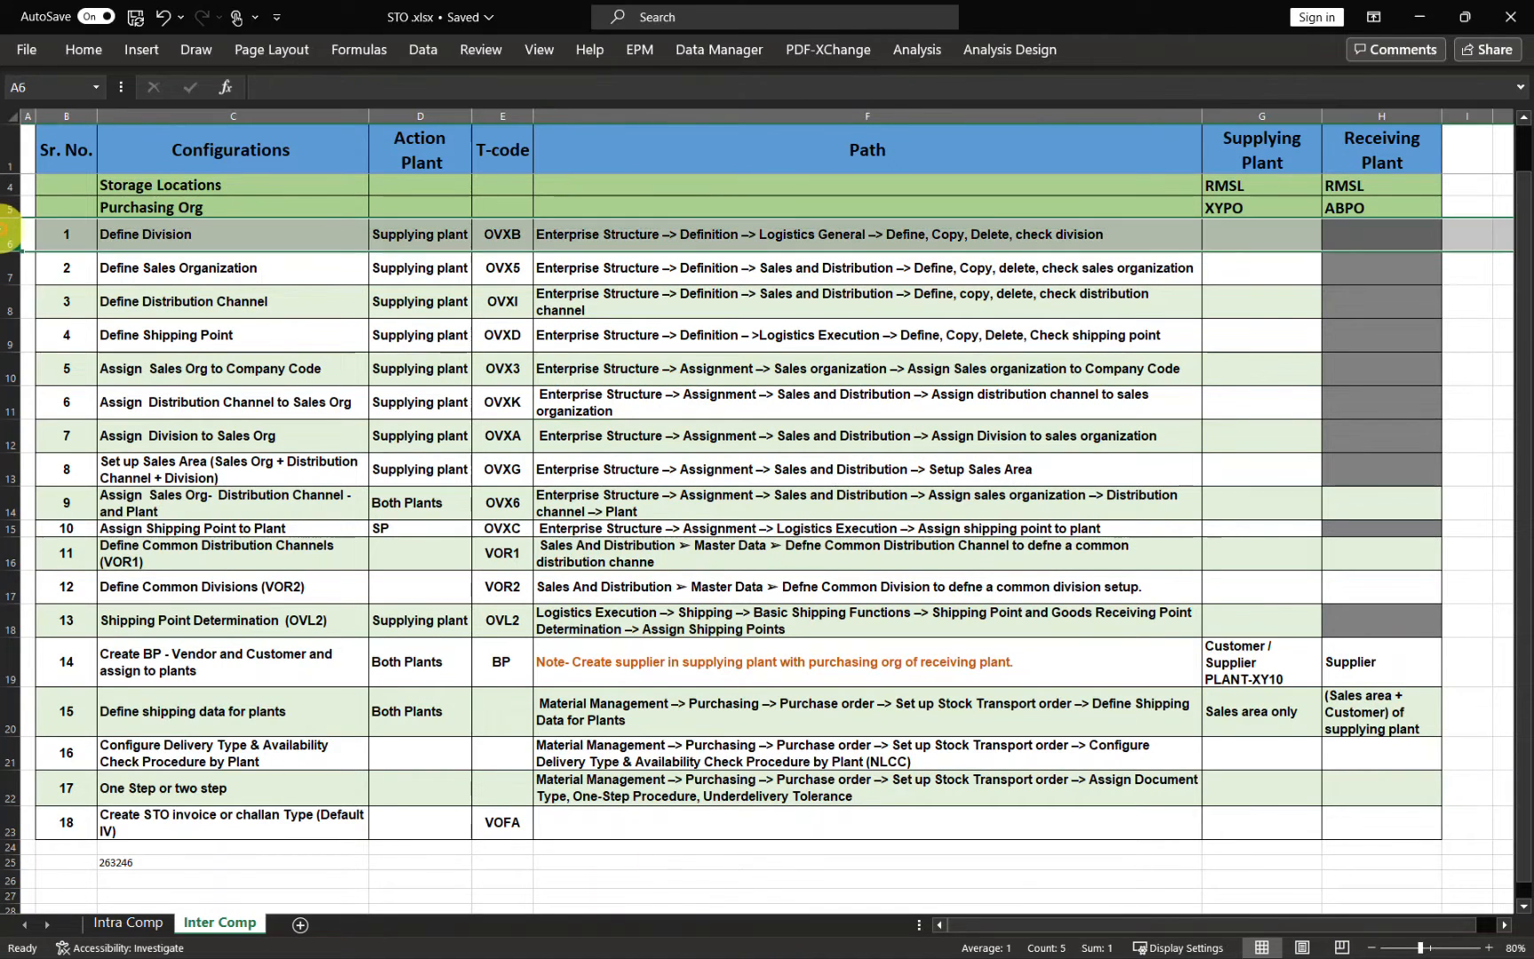
pyautogui.click(222, 231)
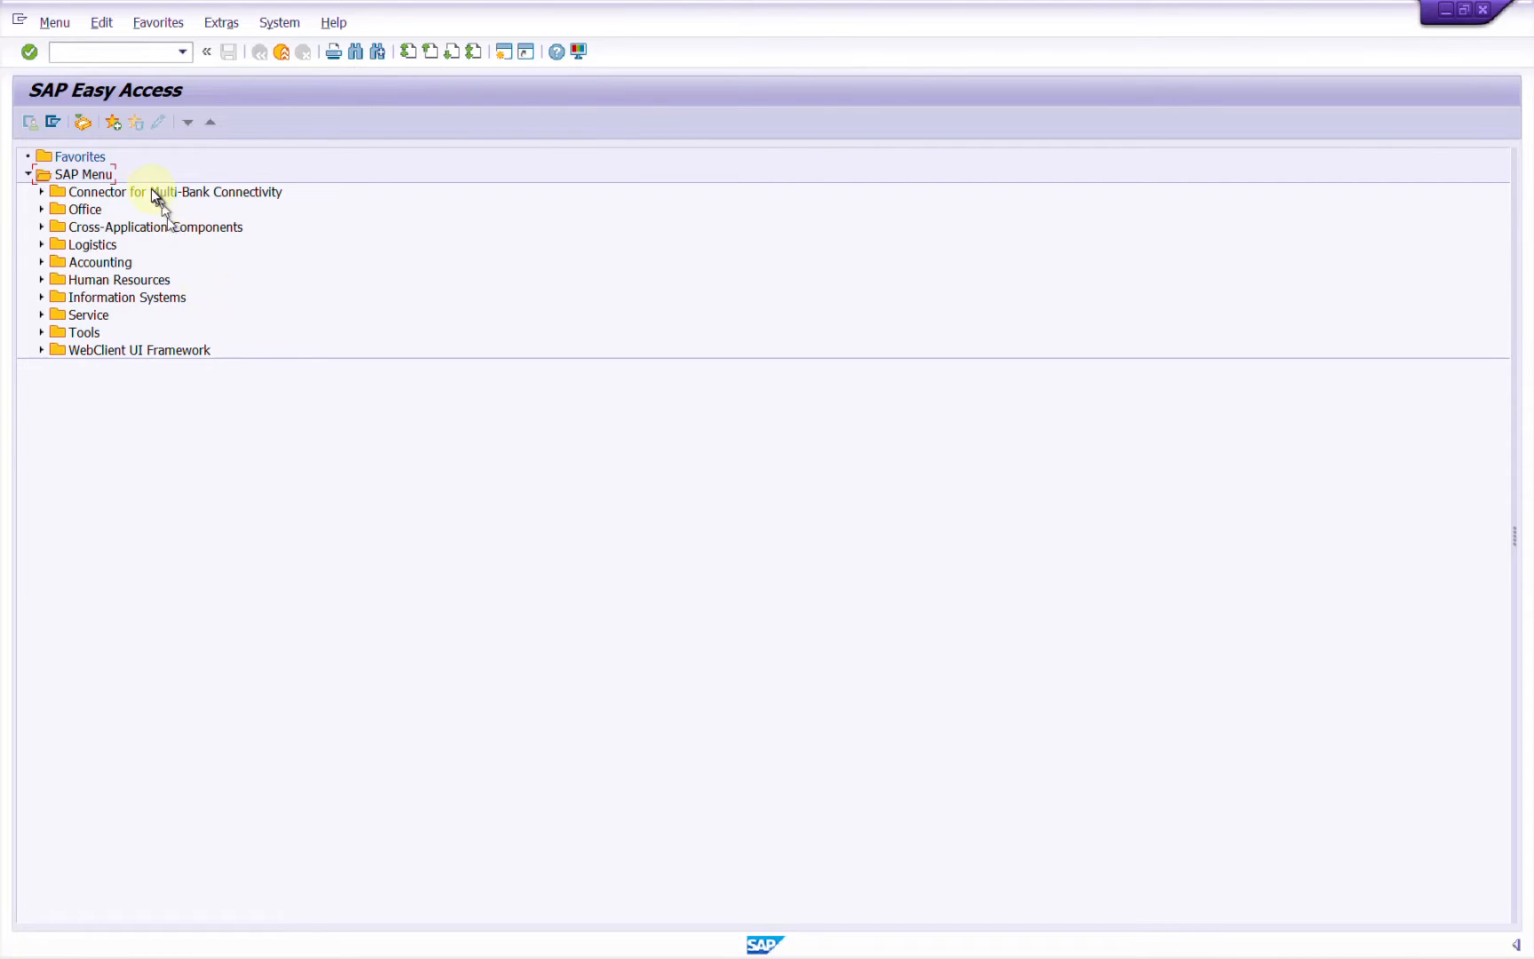
# Switch to SAP Easy Access and open the Customizing Implementation Guide with transaction SIMG.
pyautogui.write('SIM')
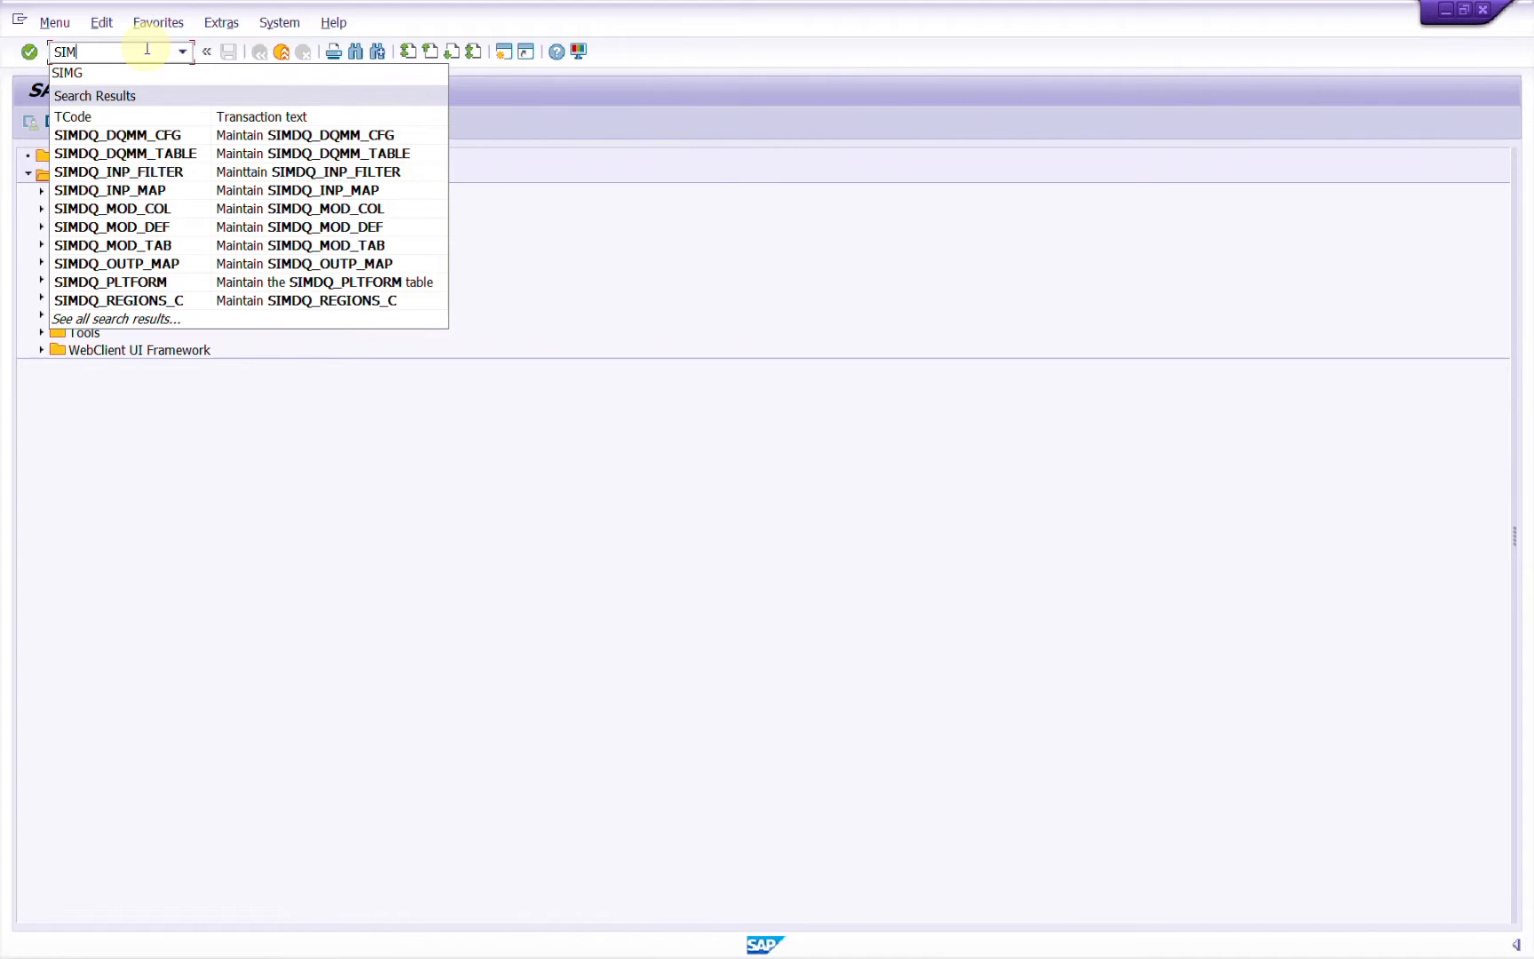
pyautogui.write('G')
pyautogui.press('Return')
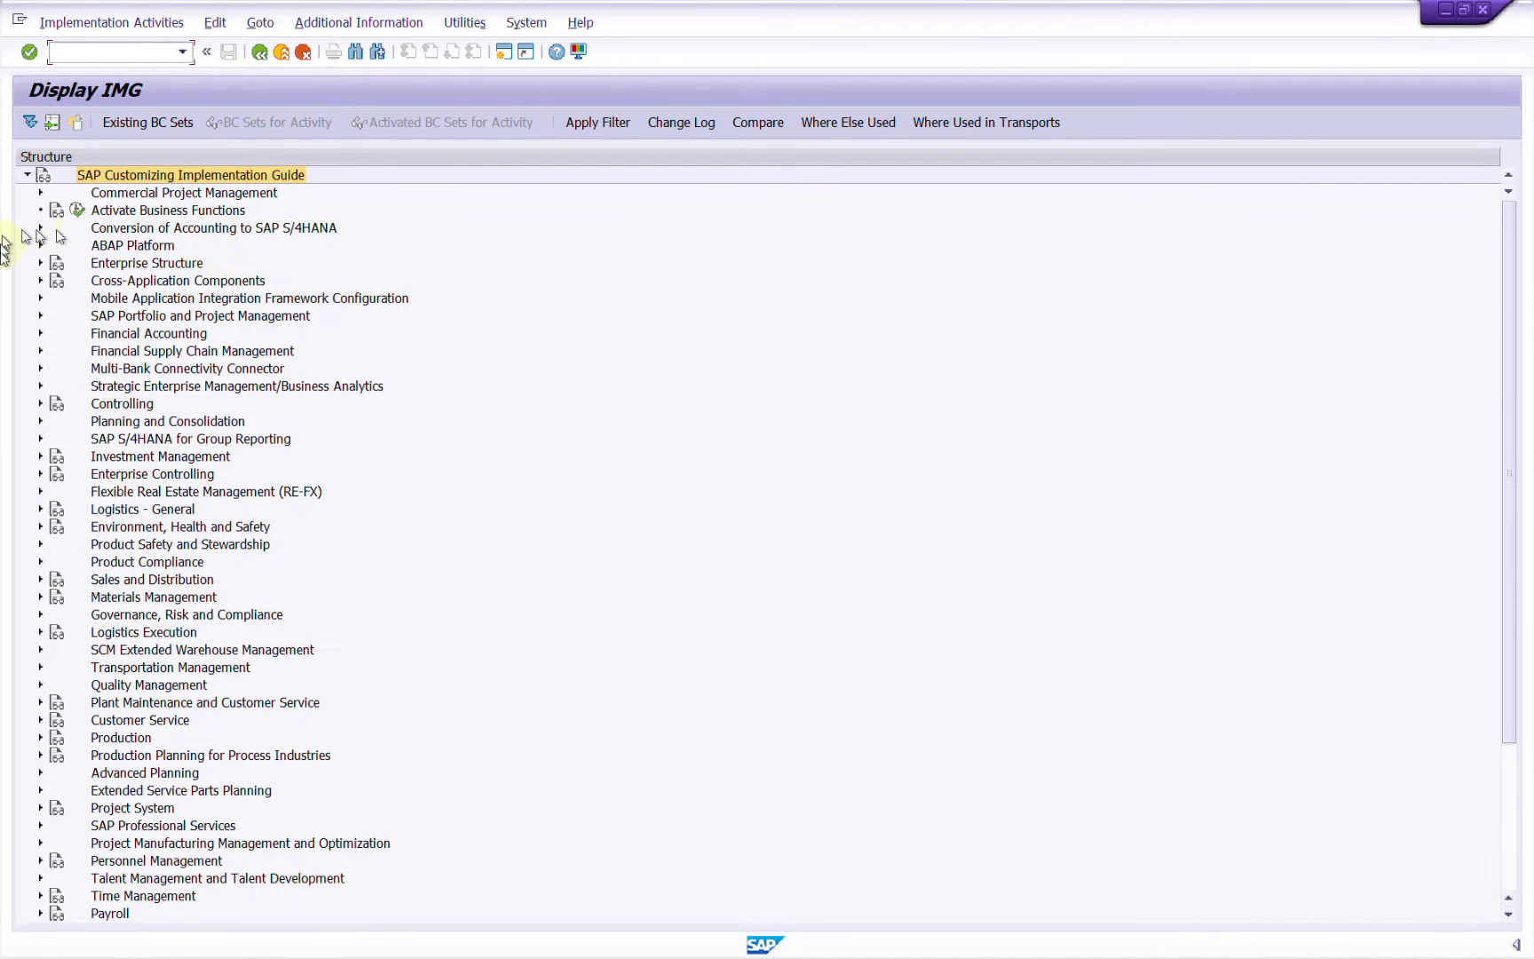
# Open the "Copy, delete, check division" activity for Logistics - General within the Enterprise Structure definition.
pyautogui.click(40, 265)
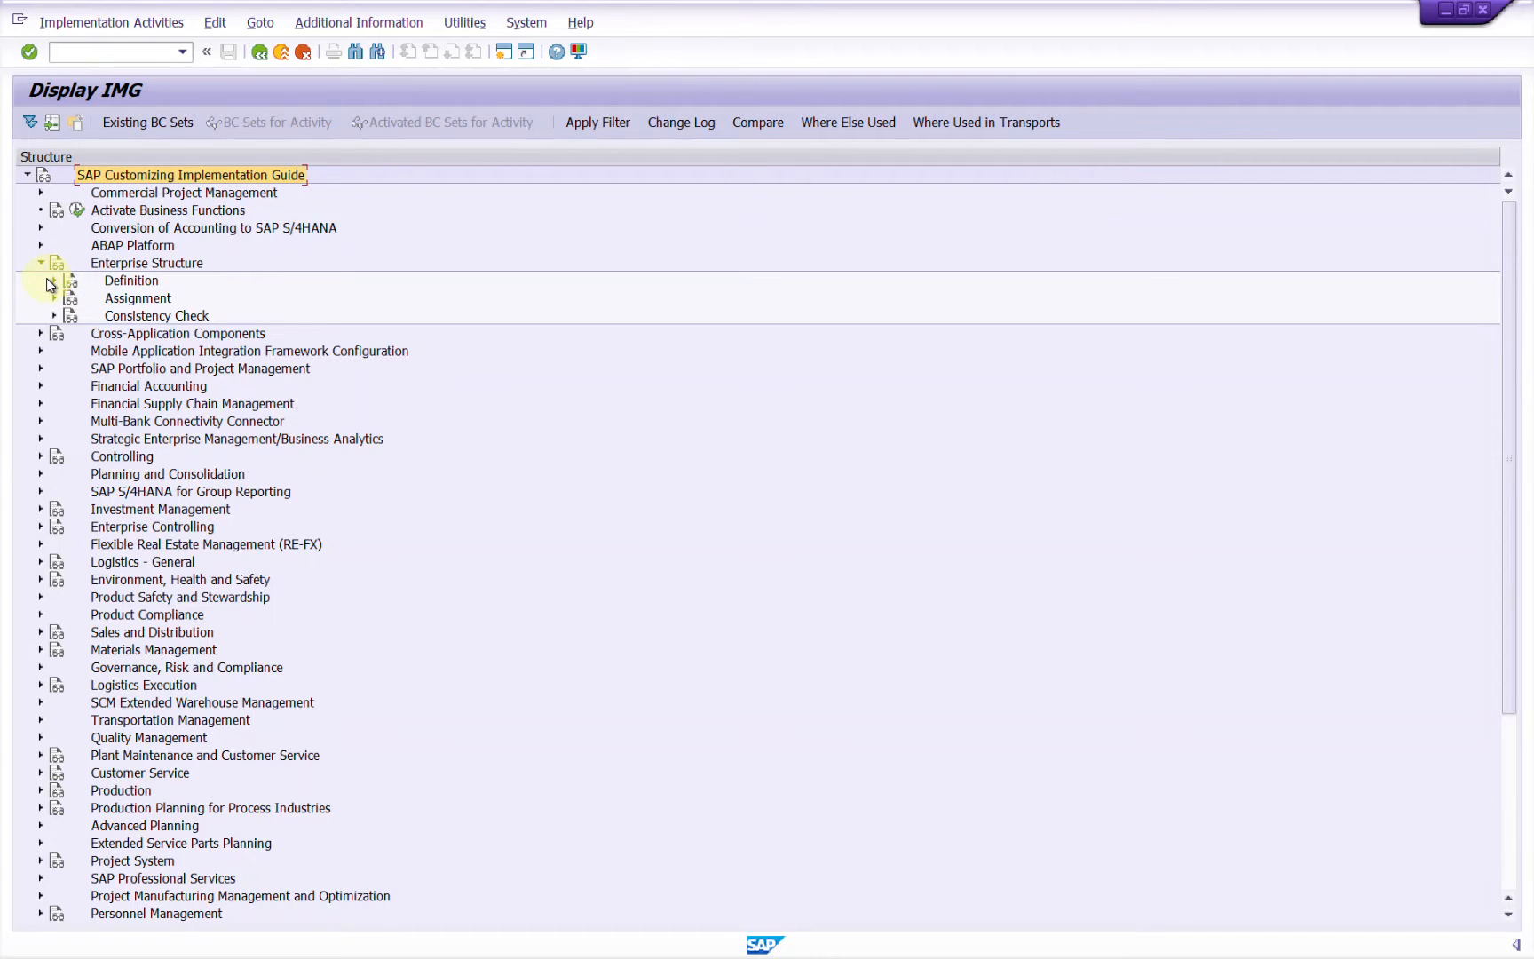
pyautogui.click(54, 283)
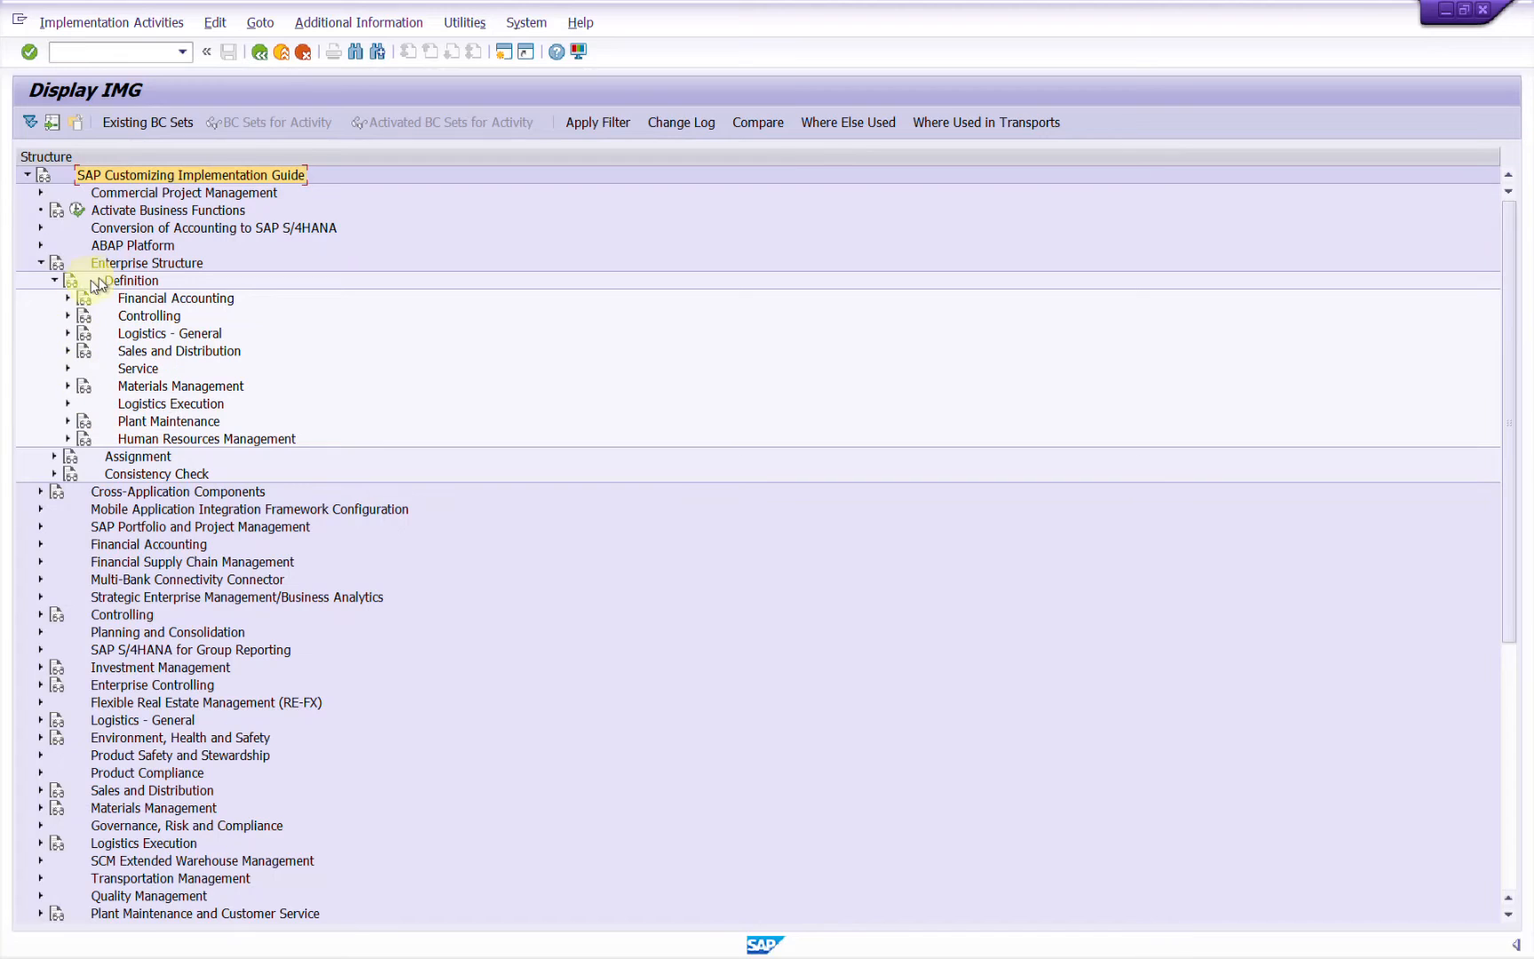
pyautogui.click(125, 338)
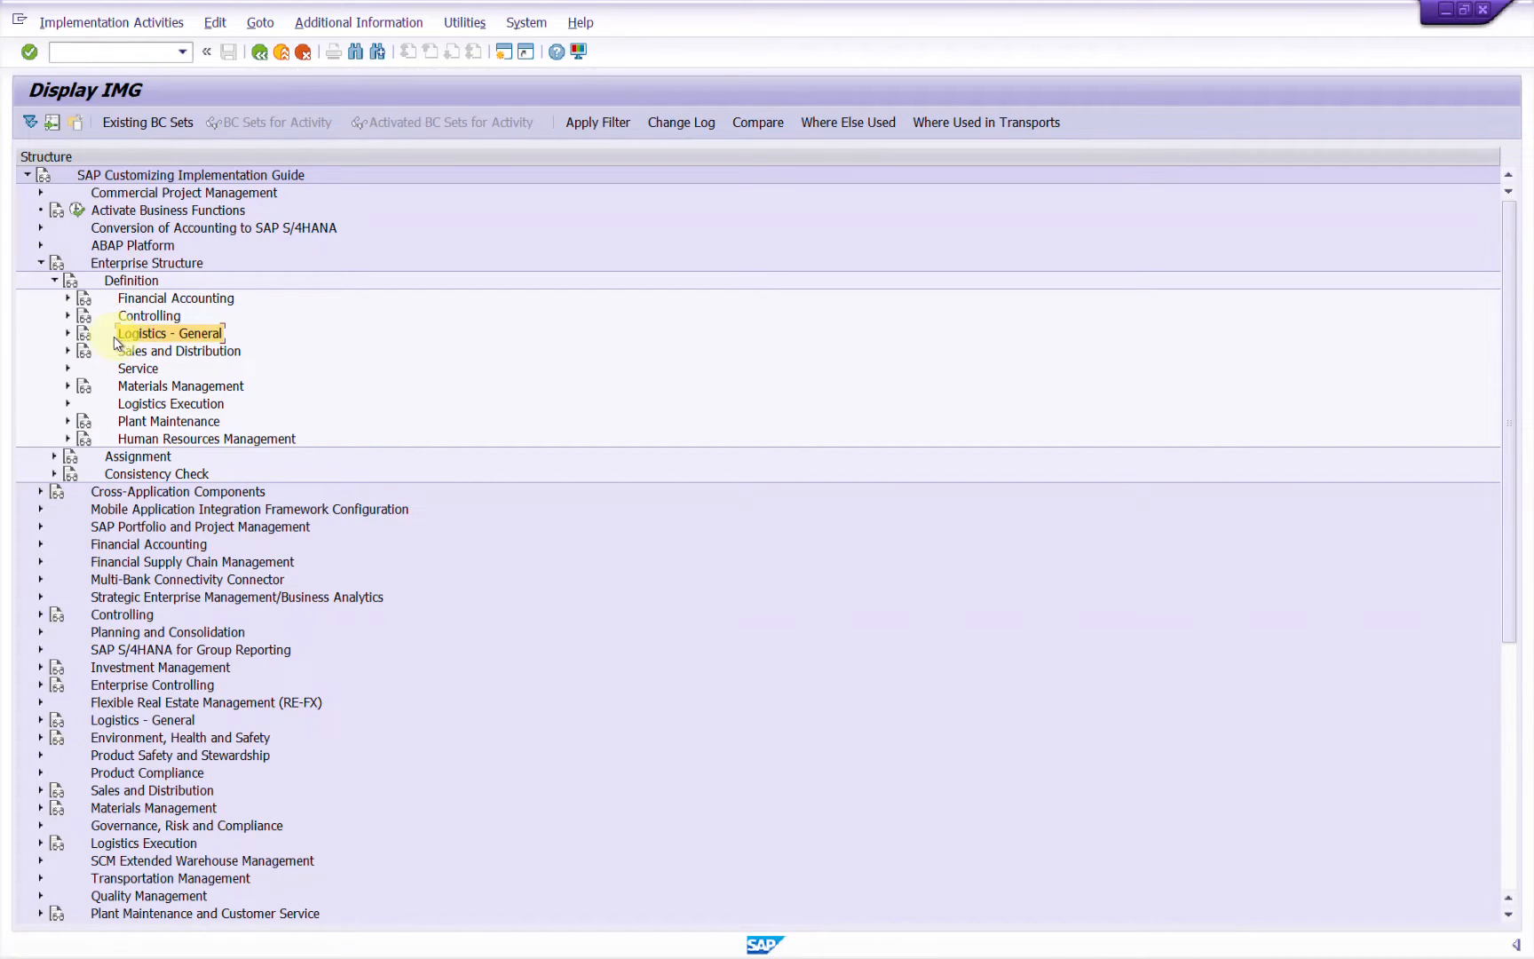
pyautogui.click(66, 332)
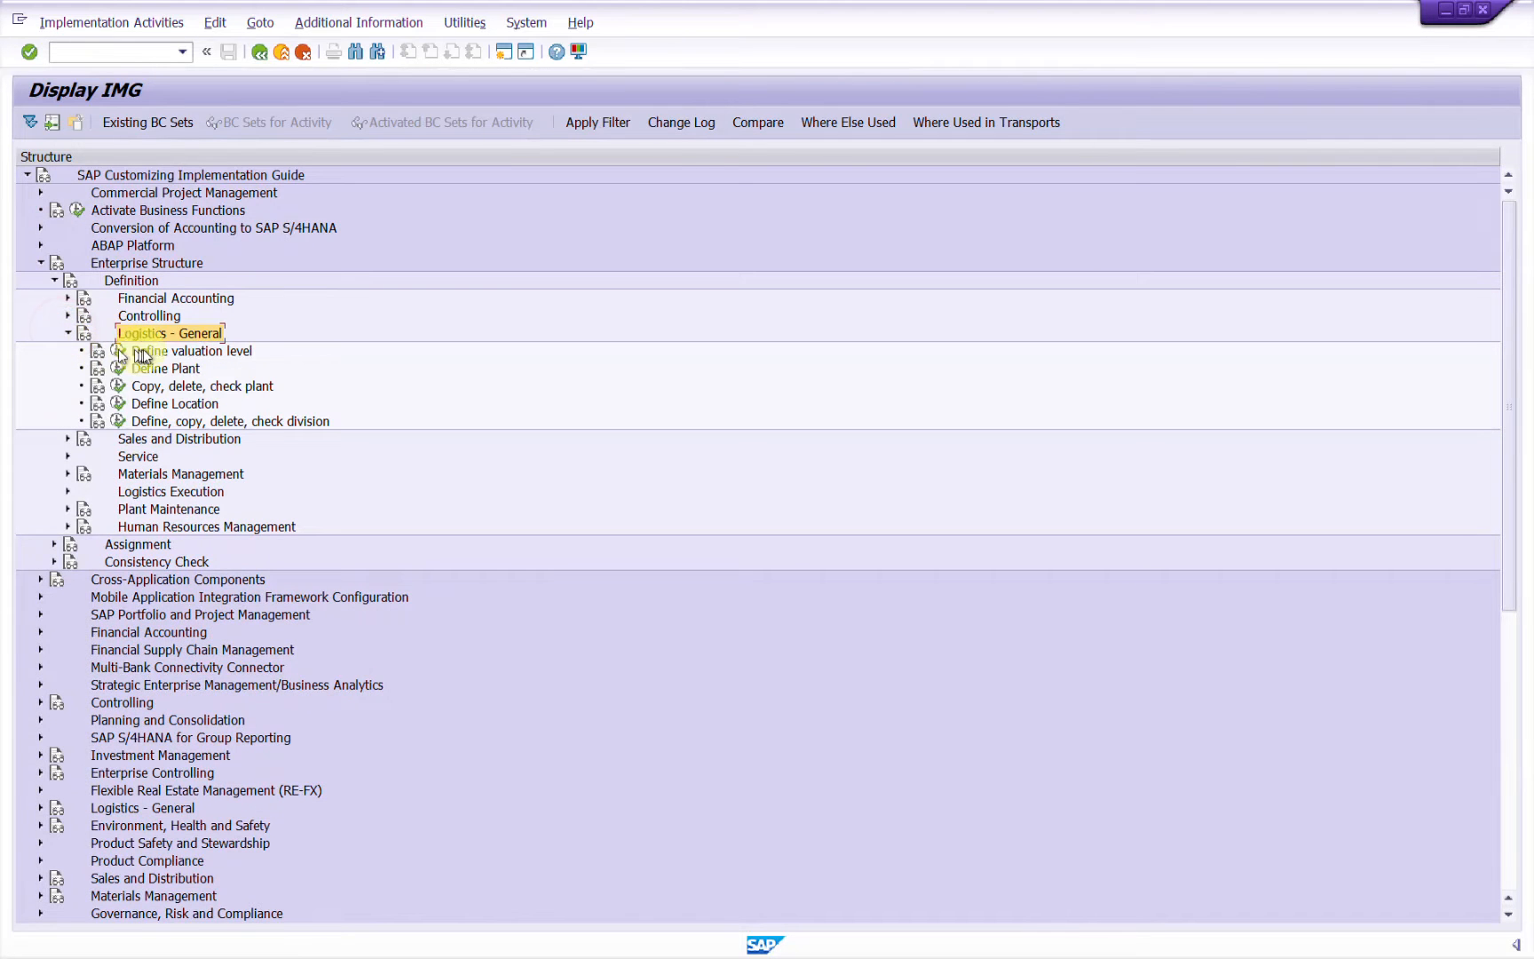
pyautogui.click(192, 425)
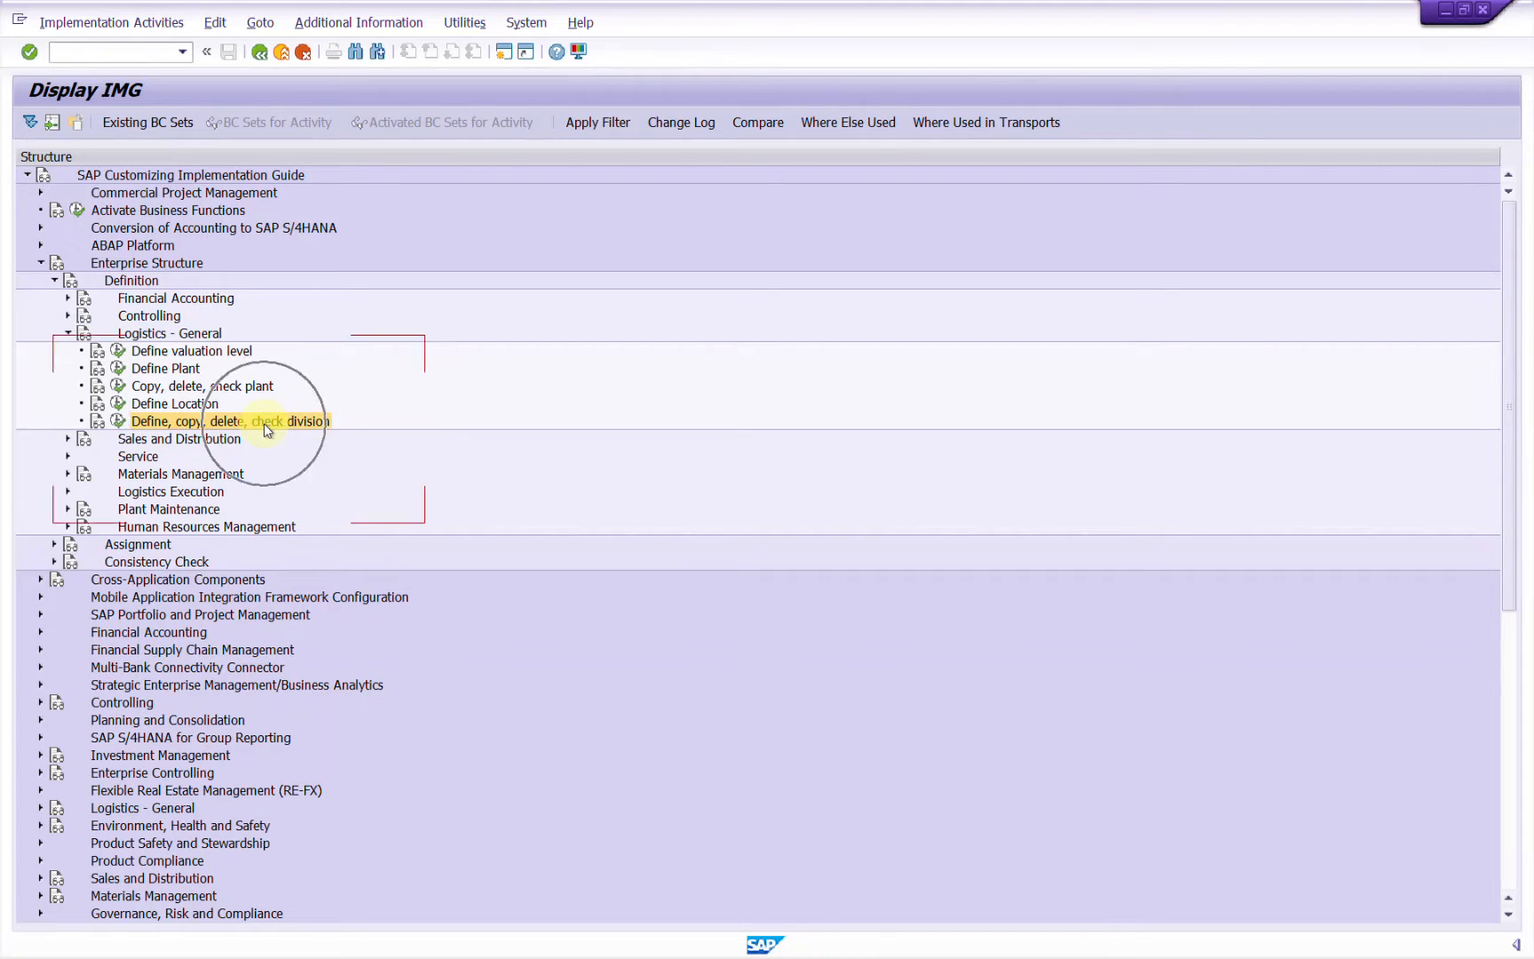
pyautogui.click(116, 422)
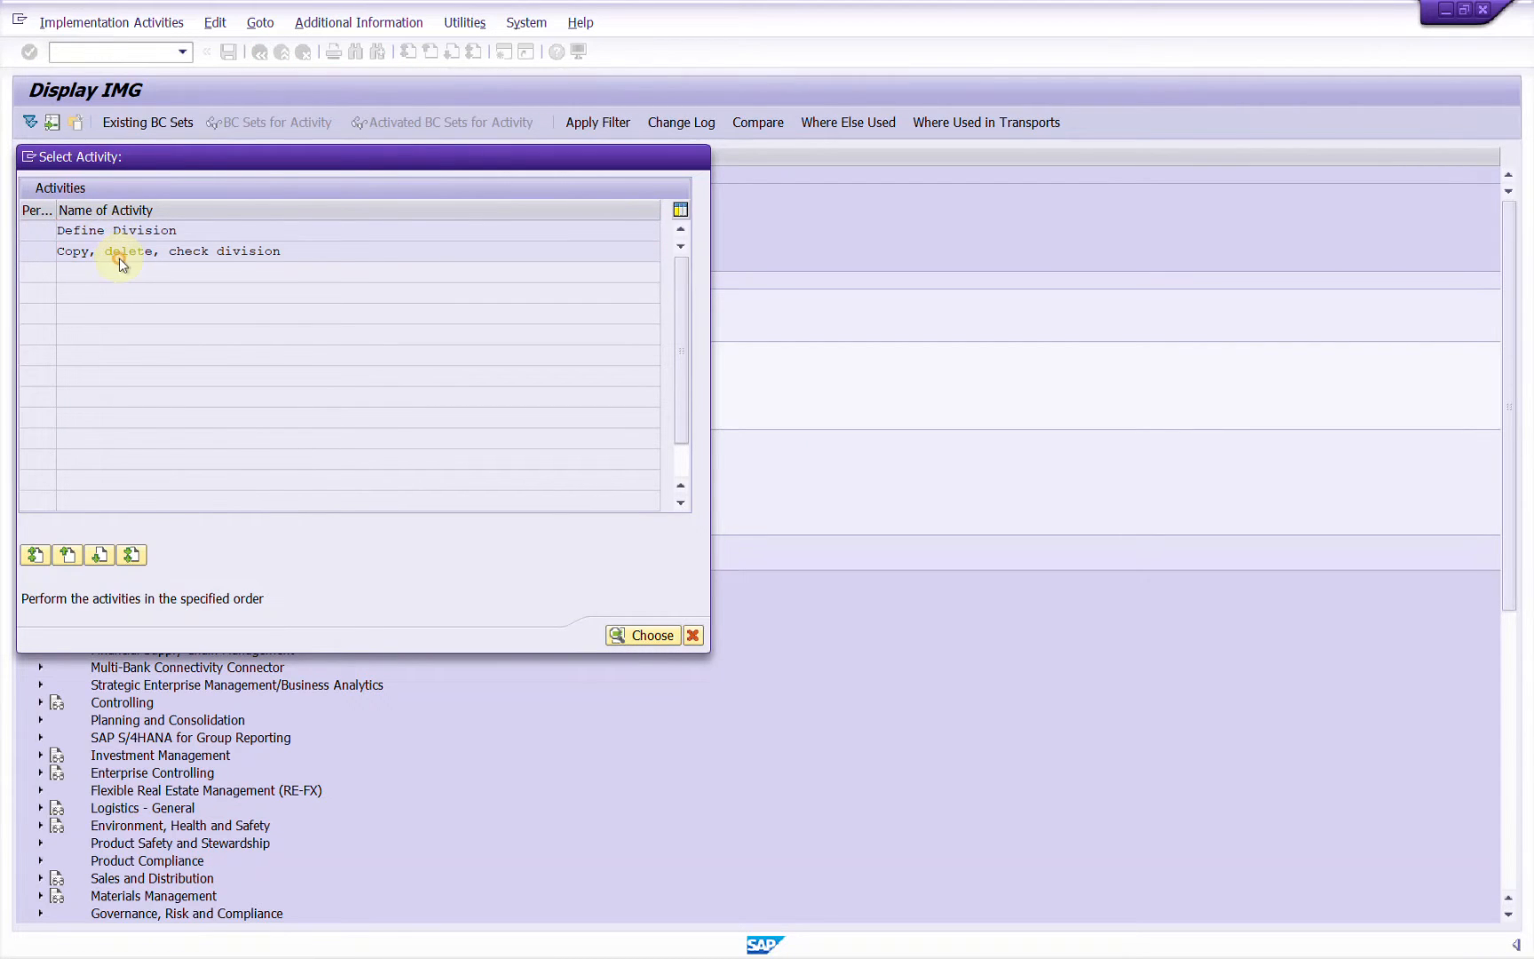
pyautogui.doubleClick(119, 256)
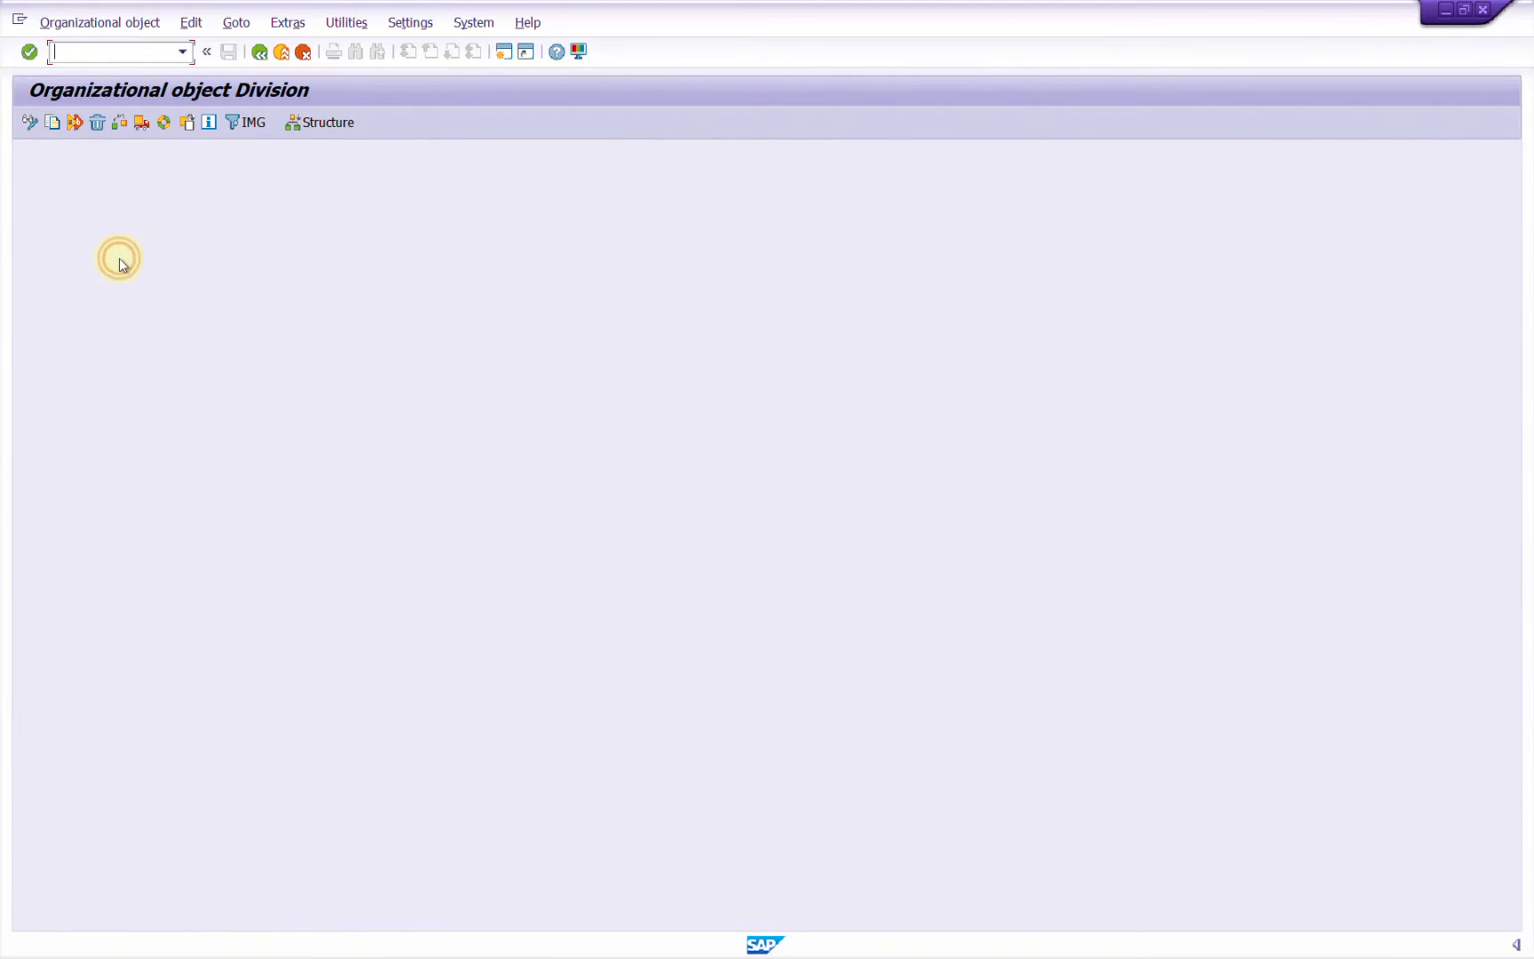
# Check which division codes already exist, copy division X1 to D1, and view the completed activities.
pyautogui.click(55, 121)
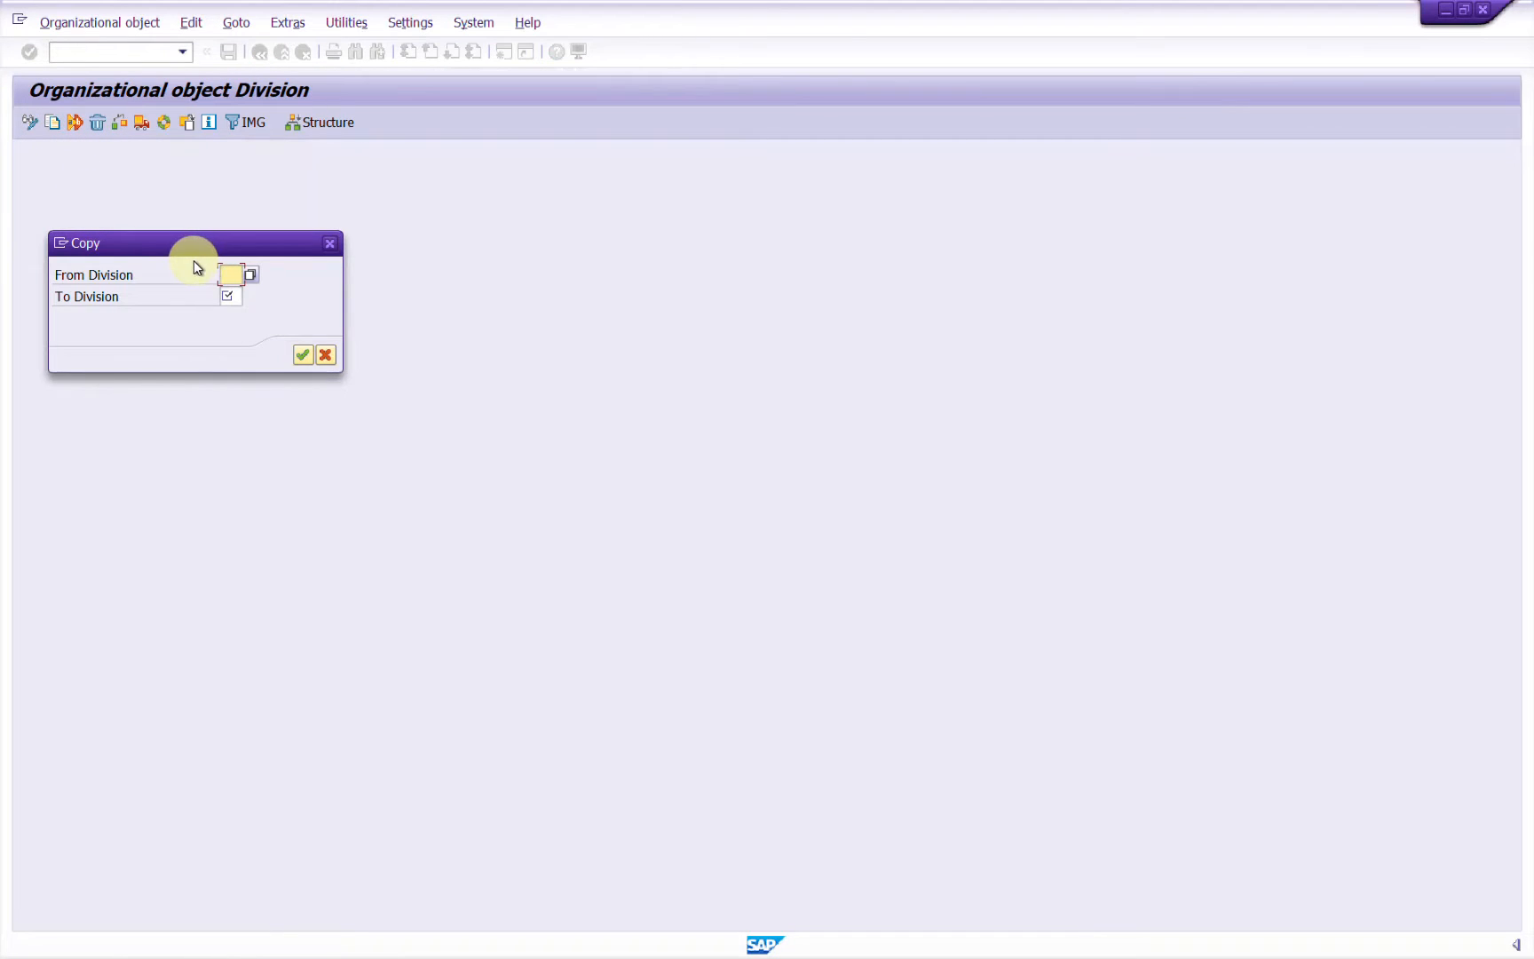
pyautogui.click(252, 276)
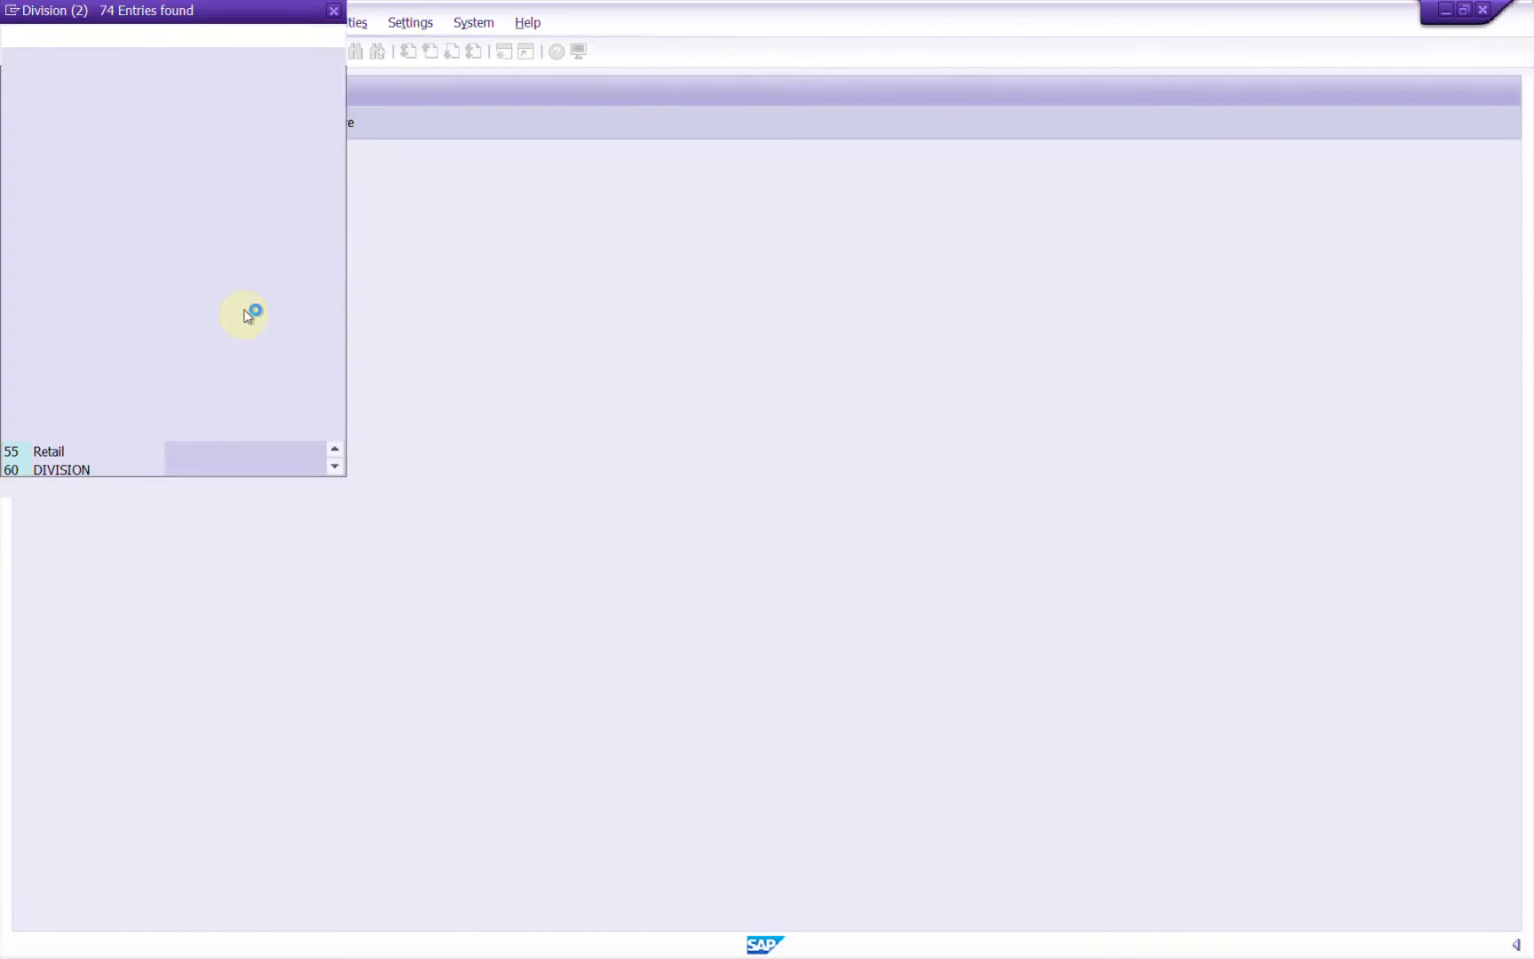
pyautogui.moveTo(273, 21); pyautogui.dragTo(558, 137)
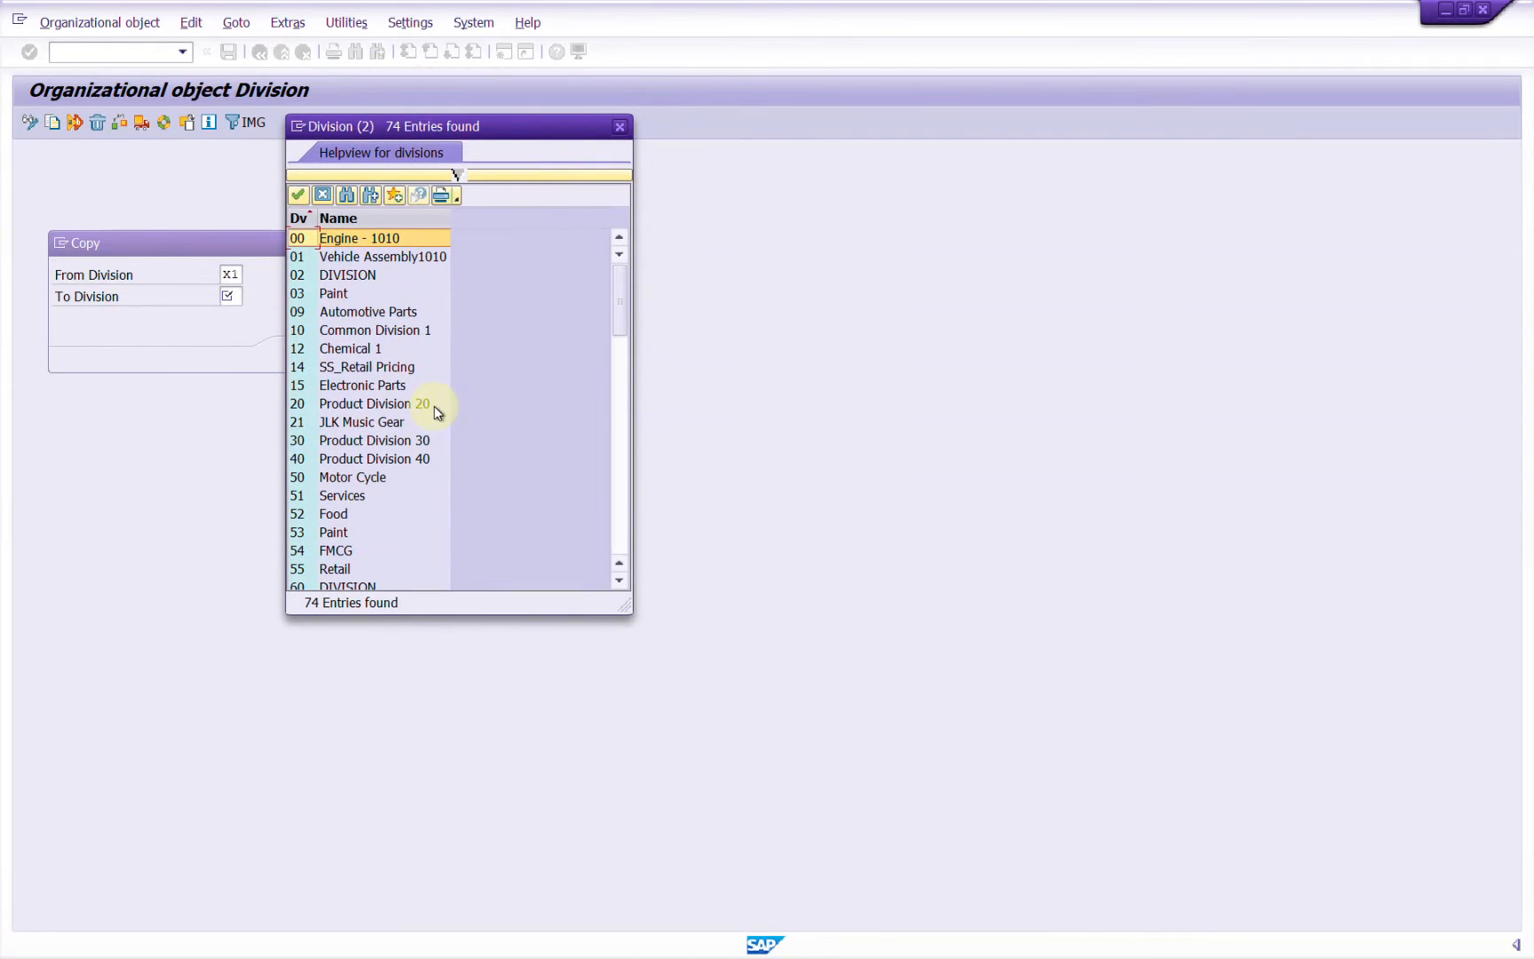
pyautogui.scroll(-16, 434, 407)
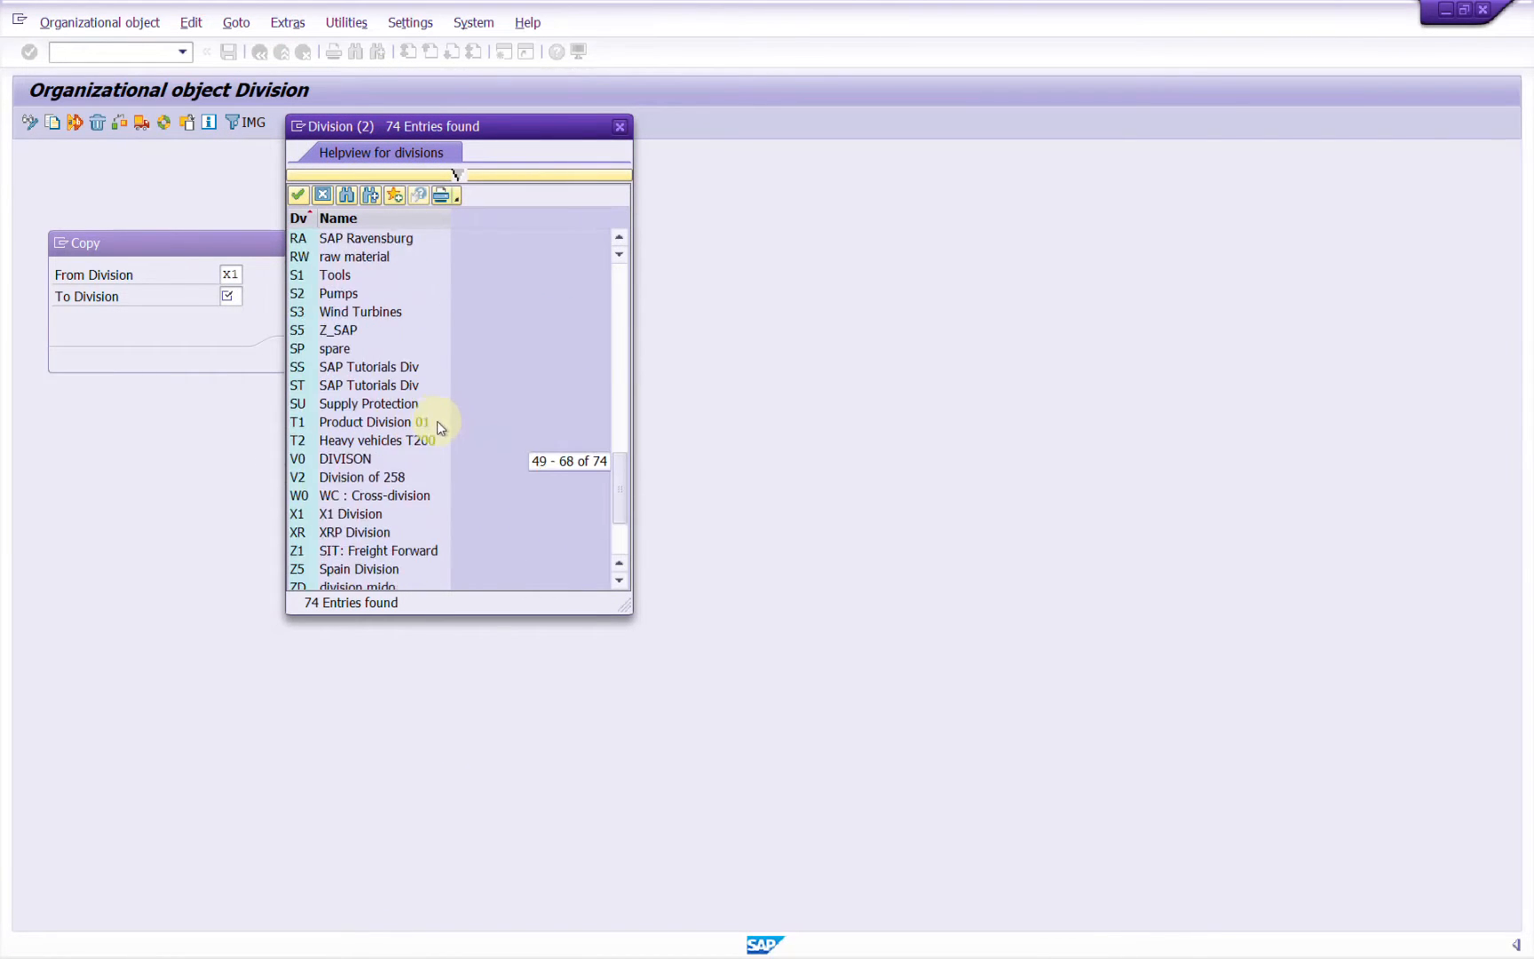
pyautogui.scroll(-3, 436, 422)
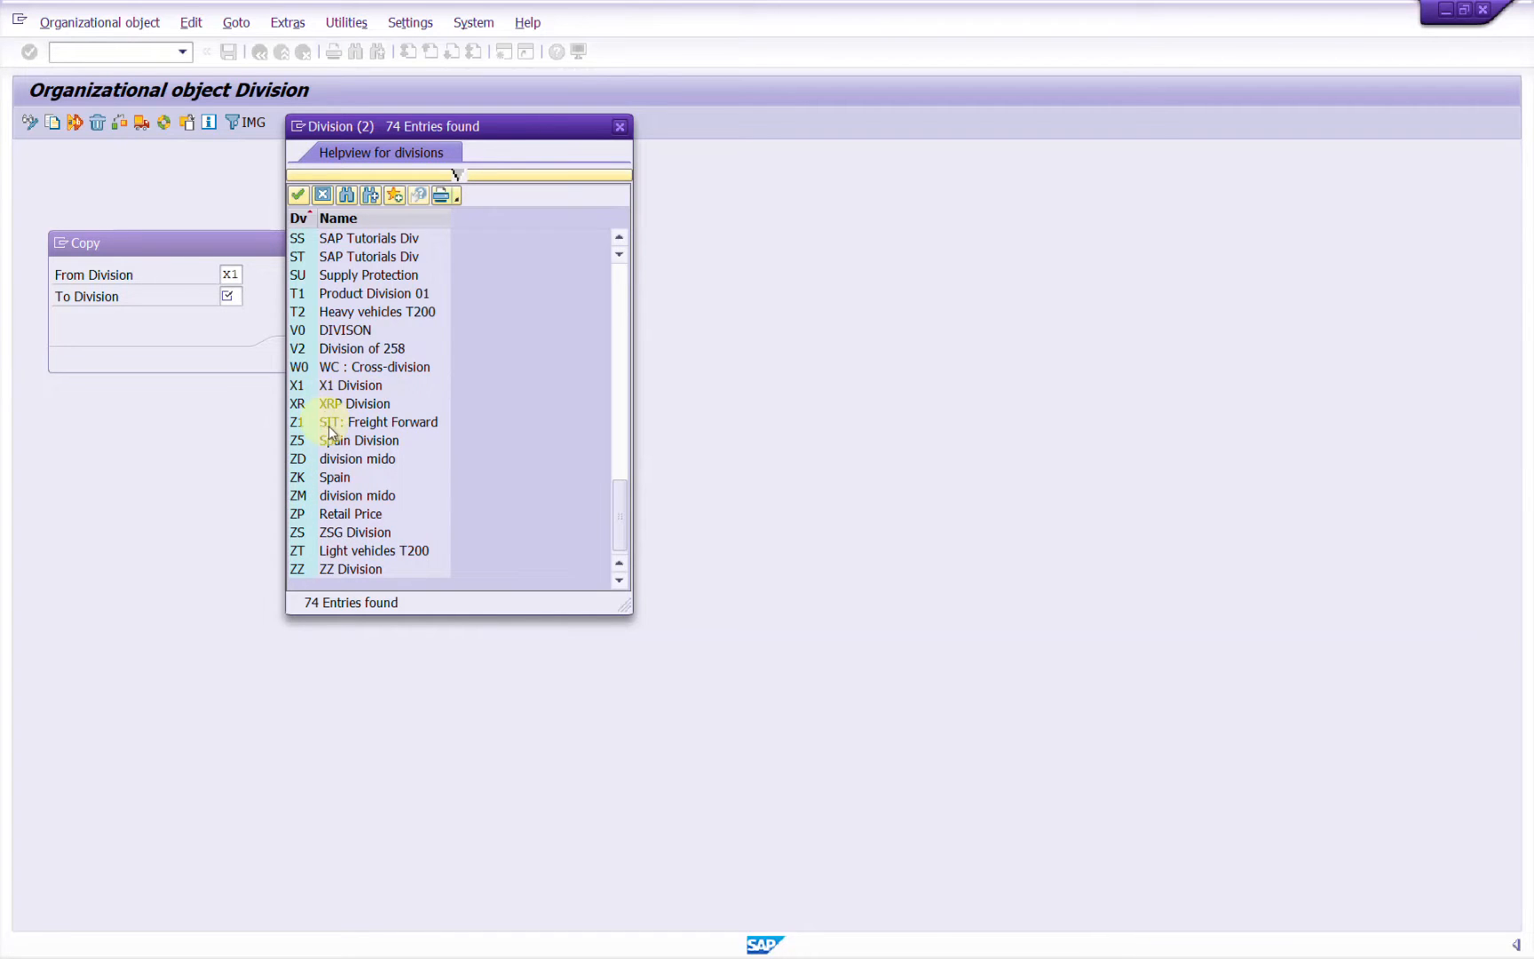
pyautogui.scroll(15, 330, 432)
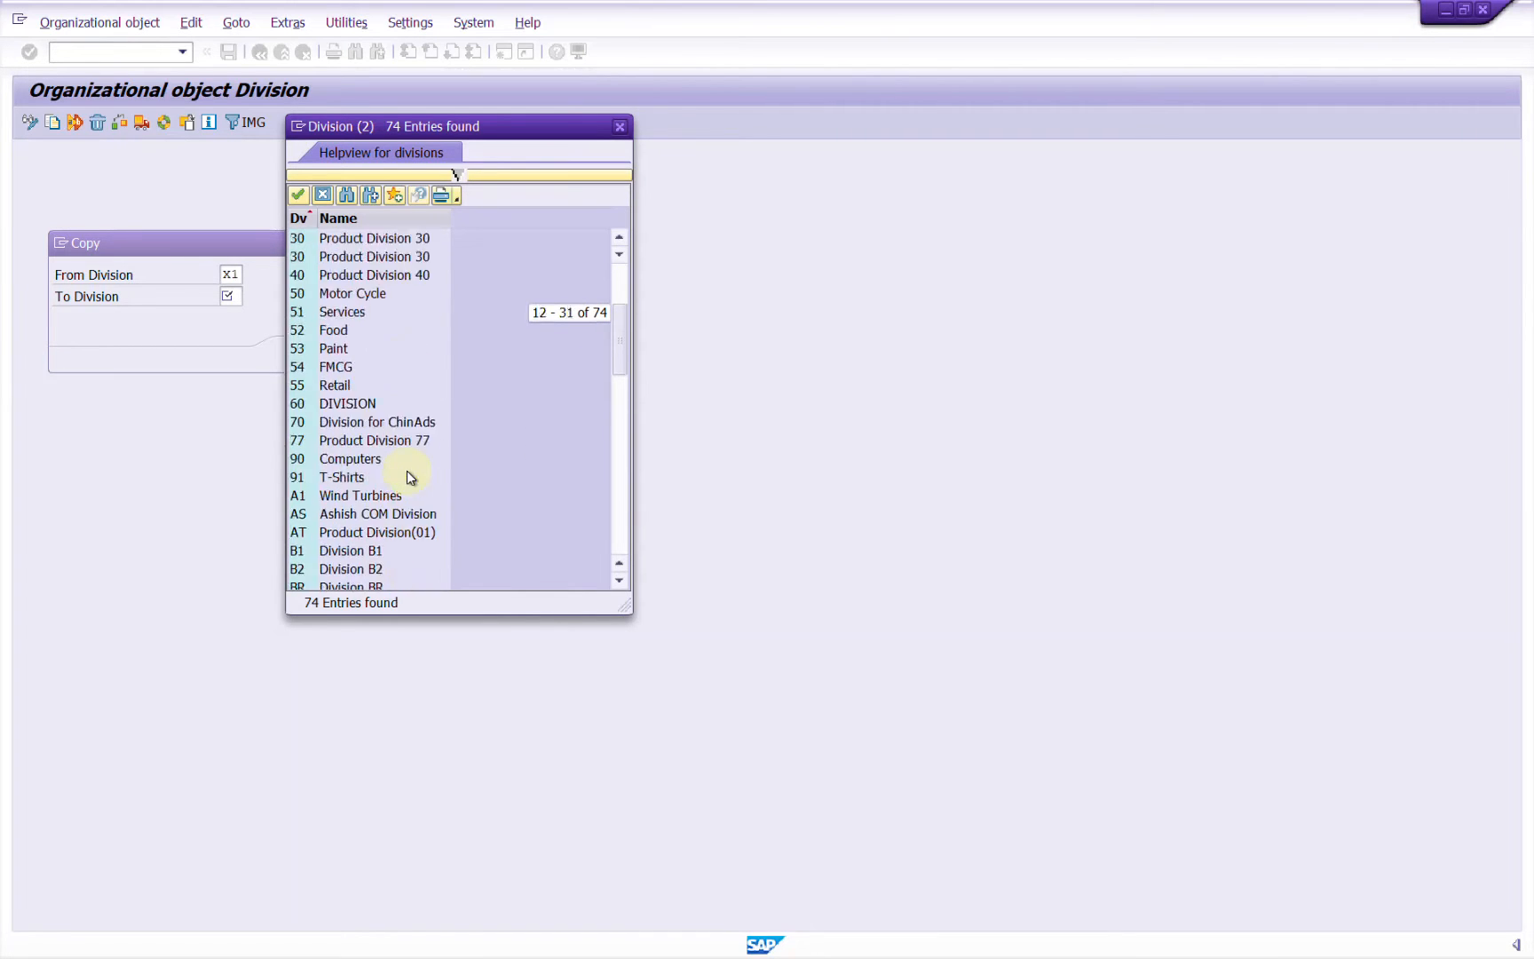
pyautogui.scroll(4, 409, 478)
pyautogui.scroll(-6, 410, 481)
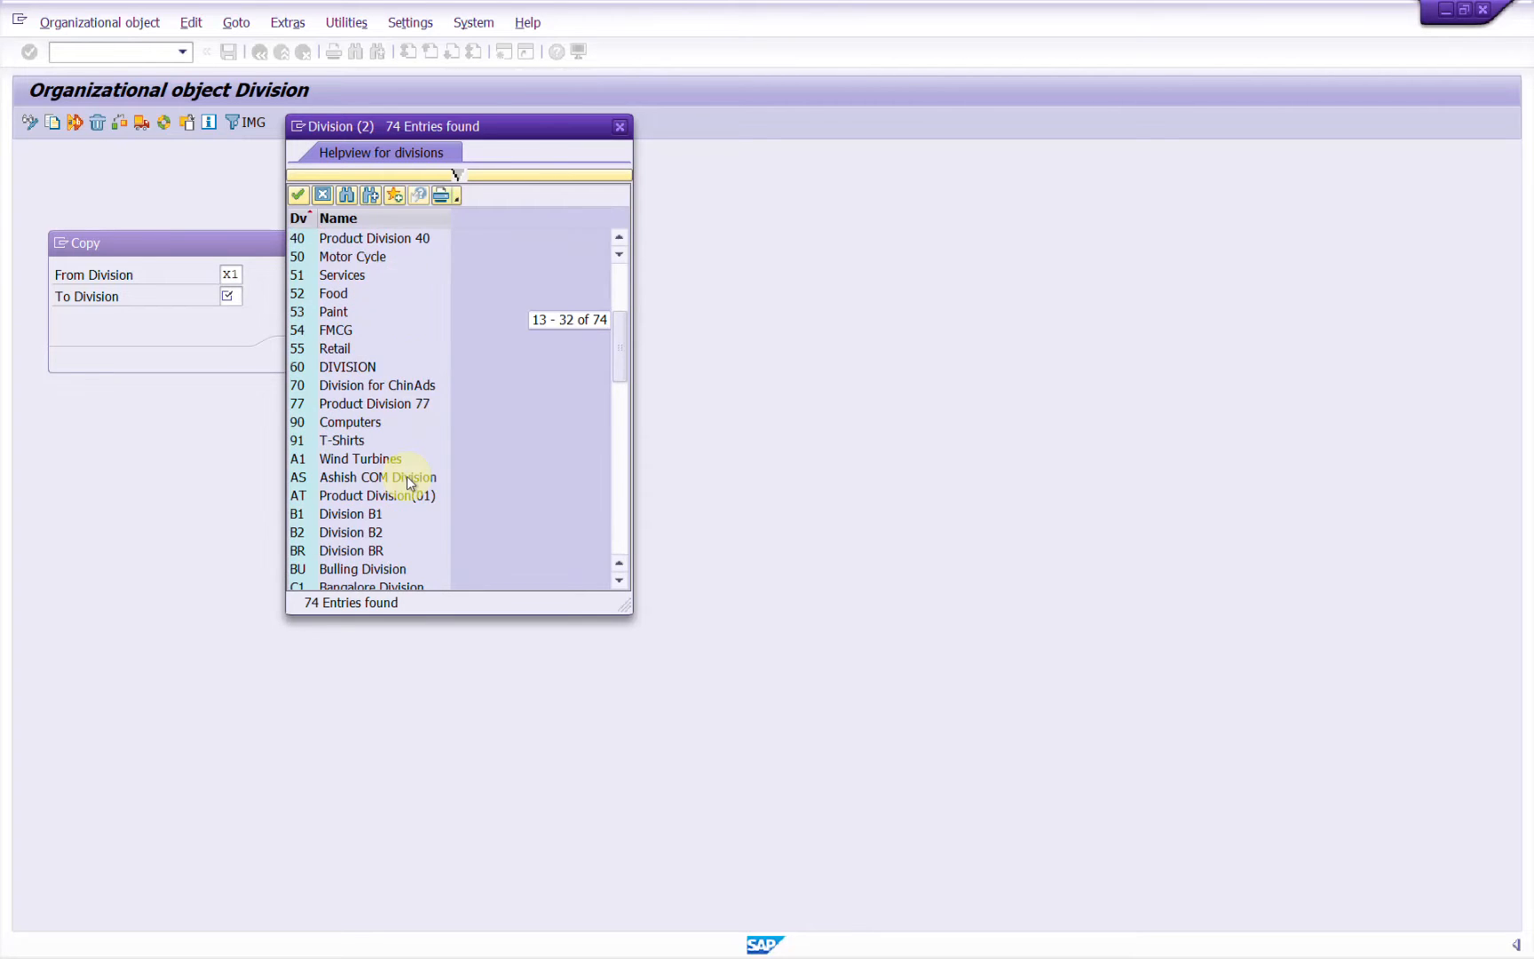
pyautogui.scroll(-1, 410, 481)
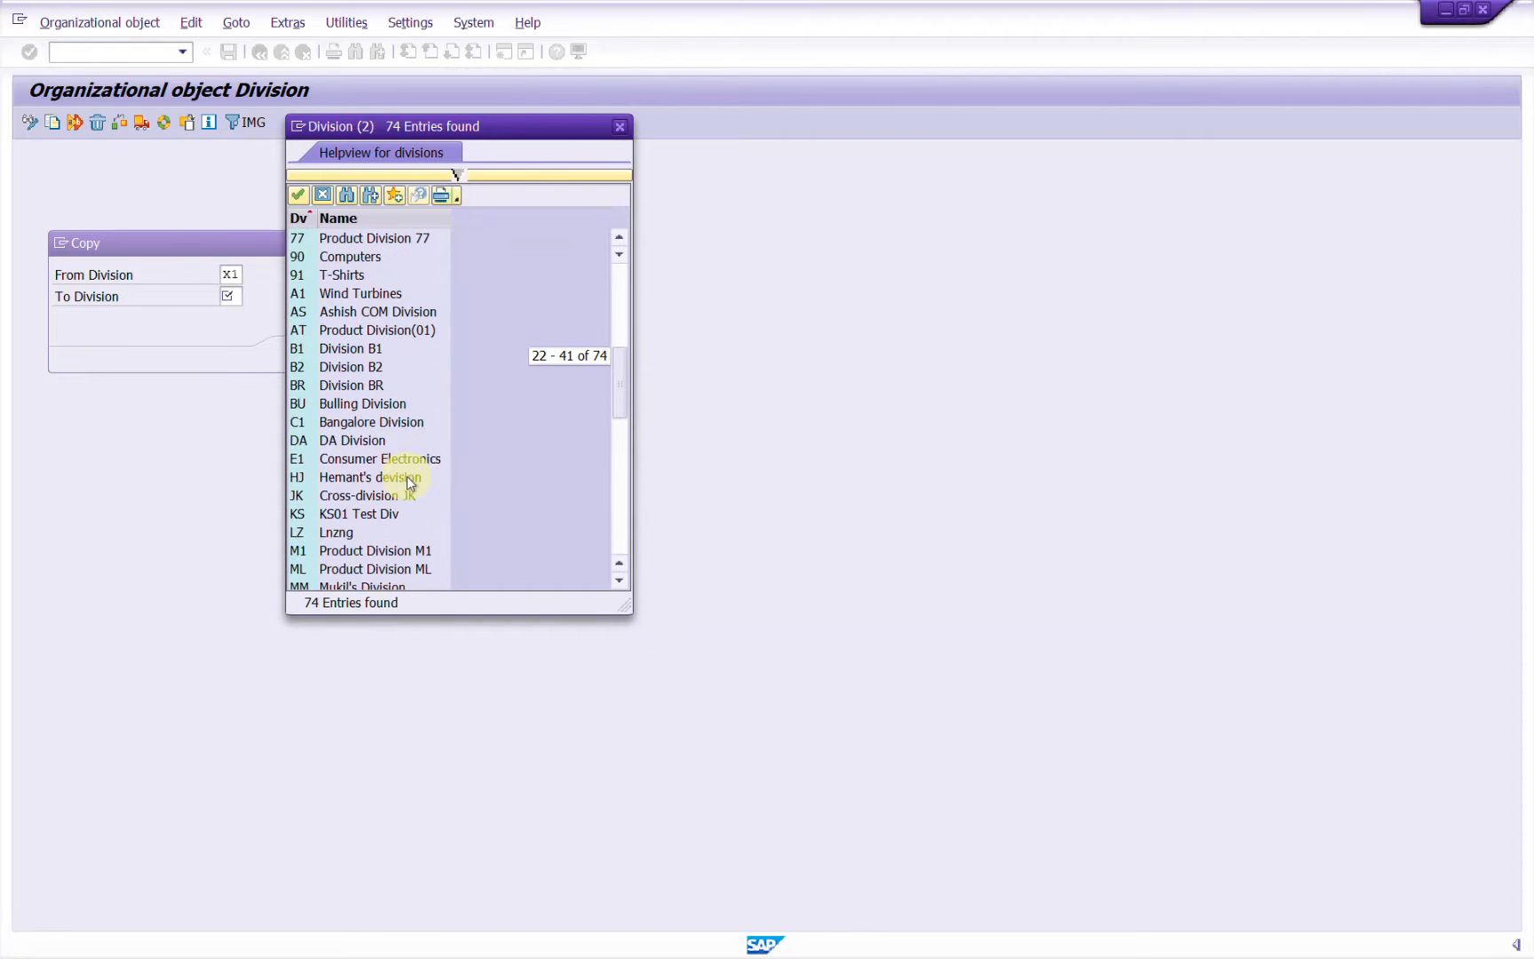
pyautogui.click(620, 126)
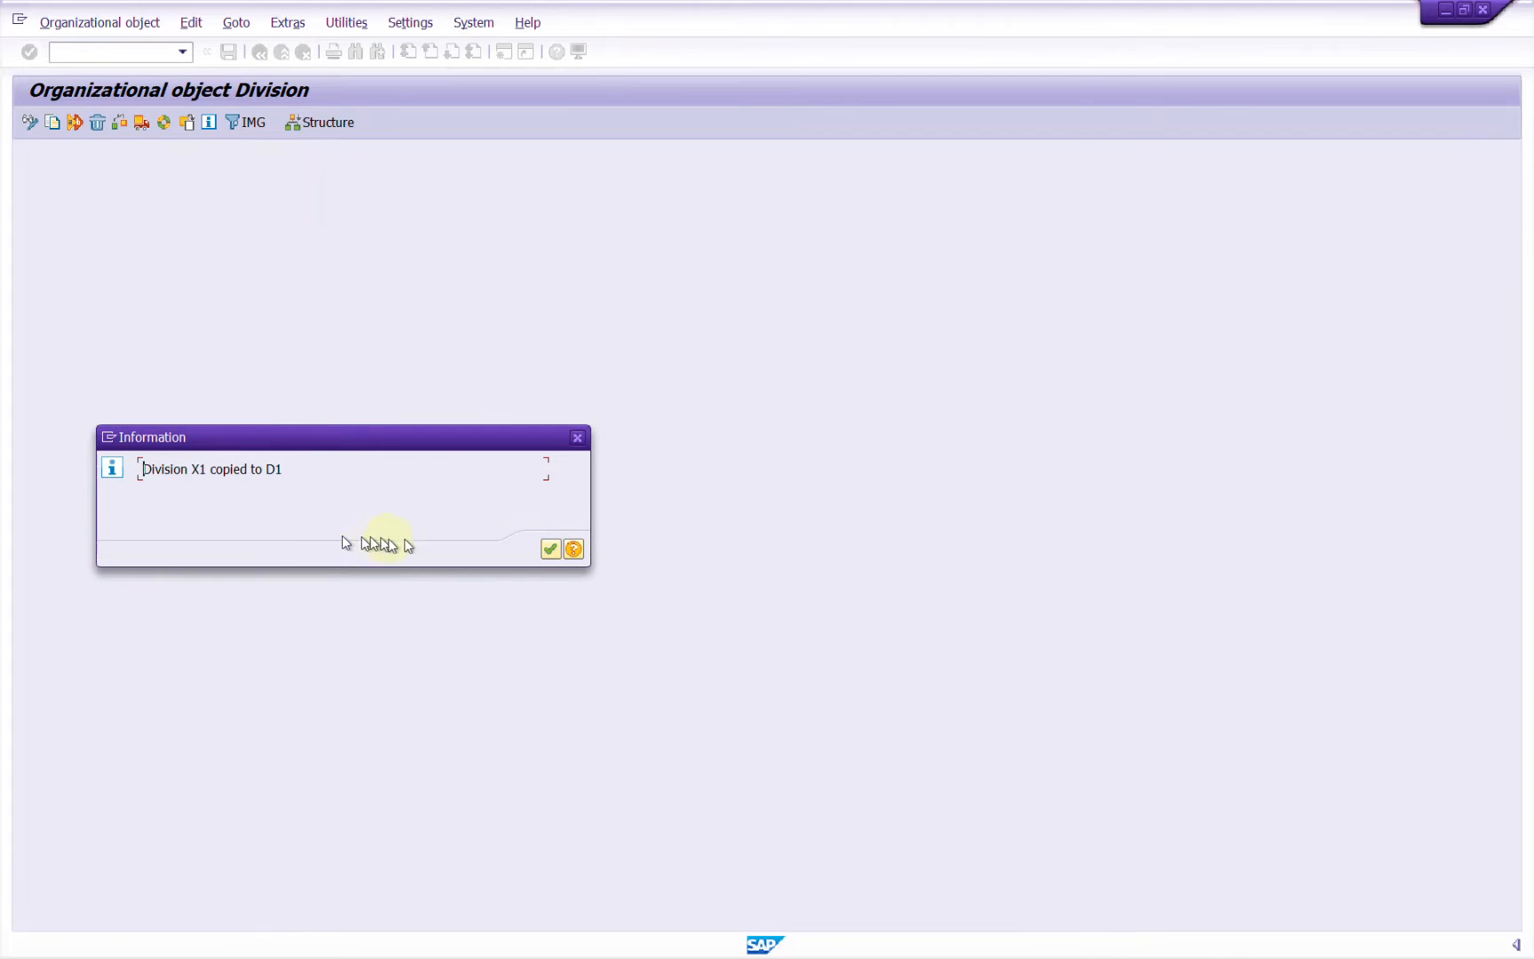
pyautogui.click(551, 549)
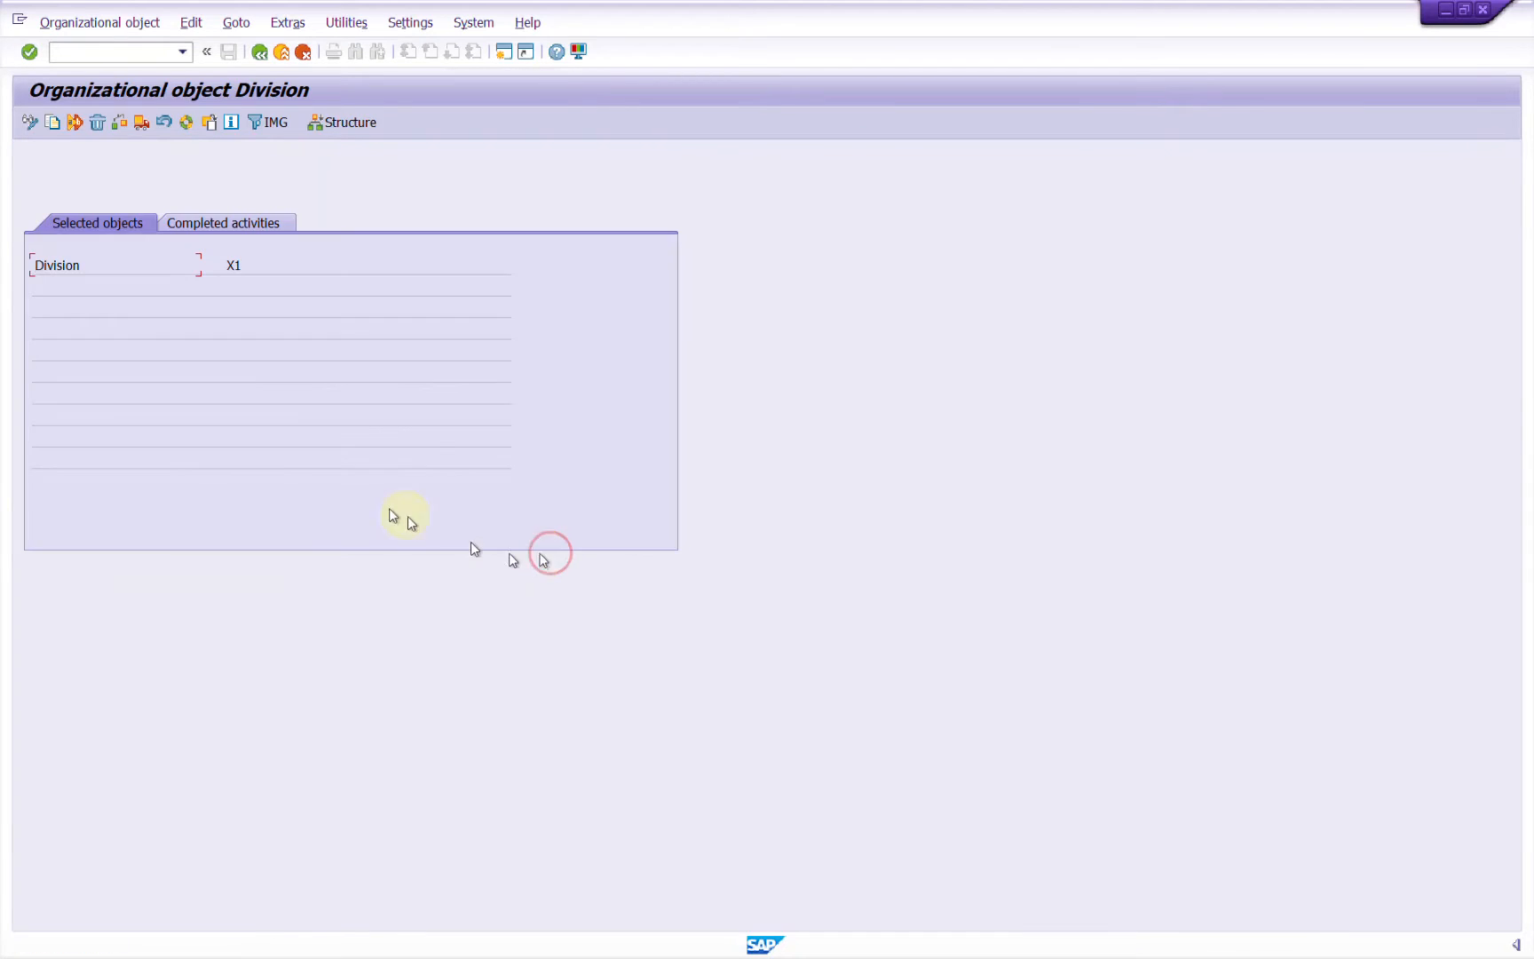
pyautogui.click(201, 227)
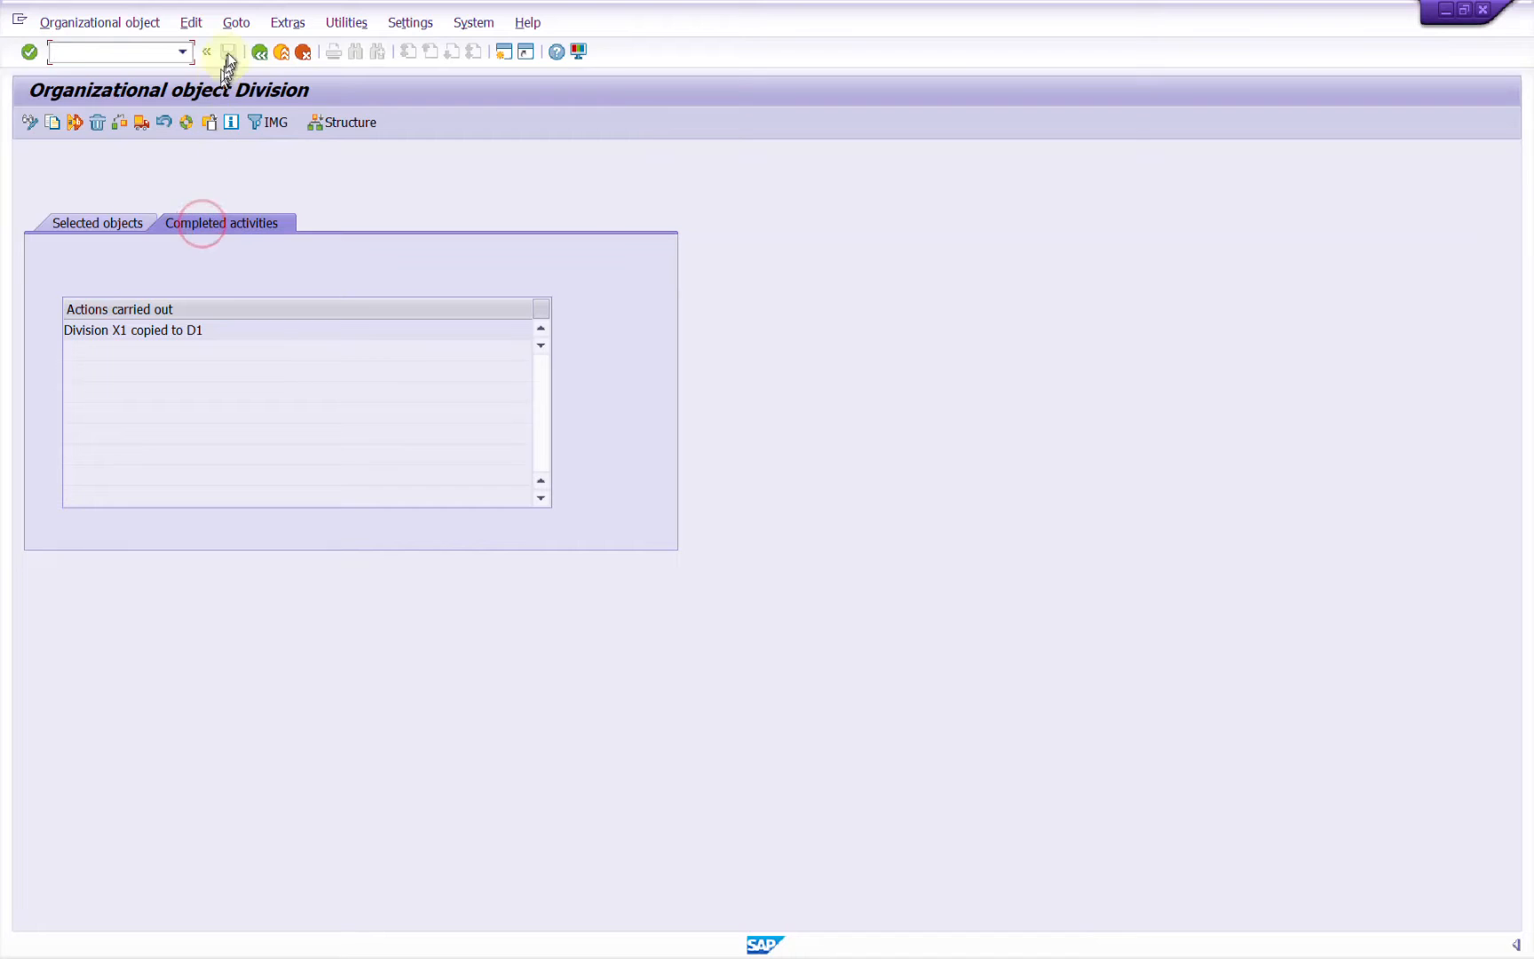
# Return to the activity selection, open Define Division and locate the D1 entry in the divisions overview.
pyautogui.click(262, 54)
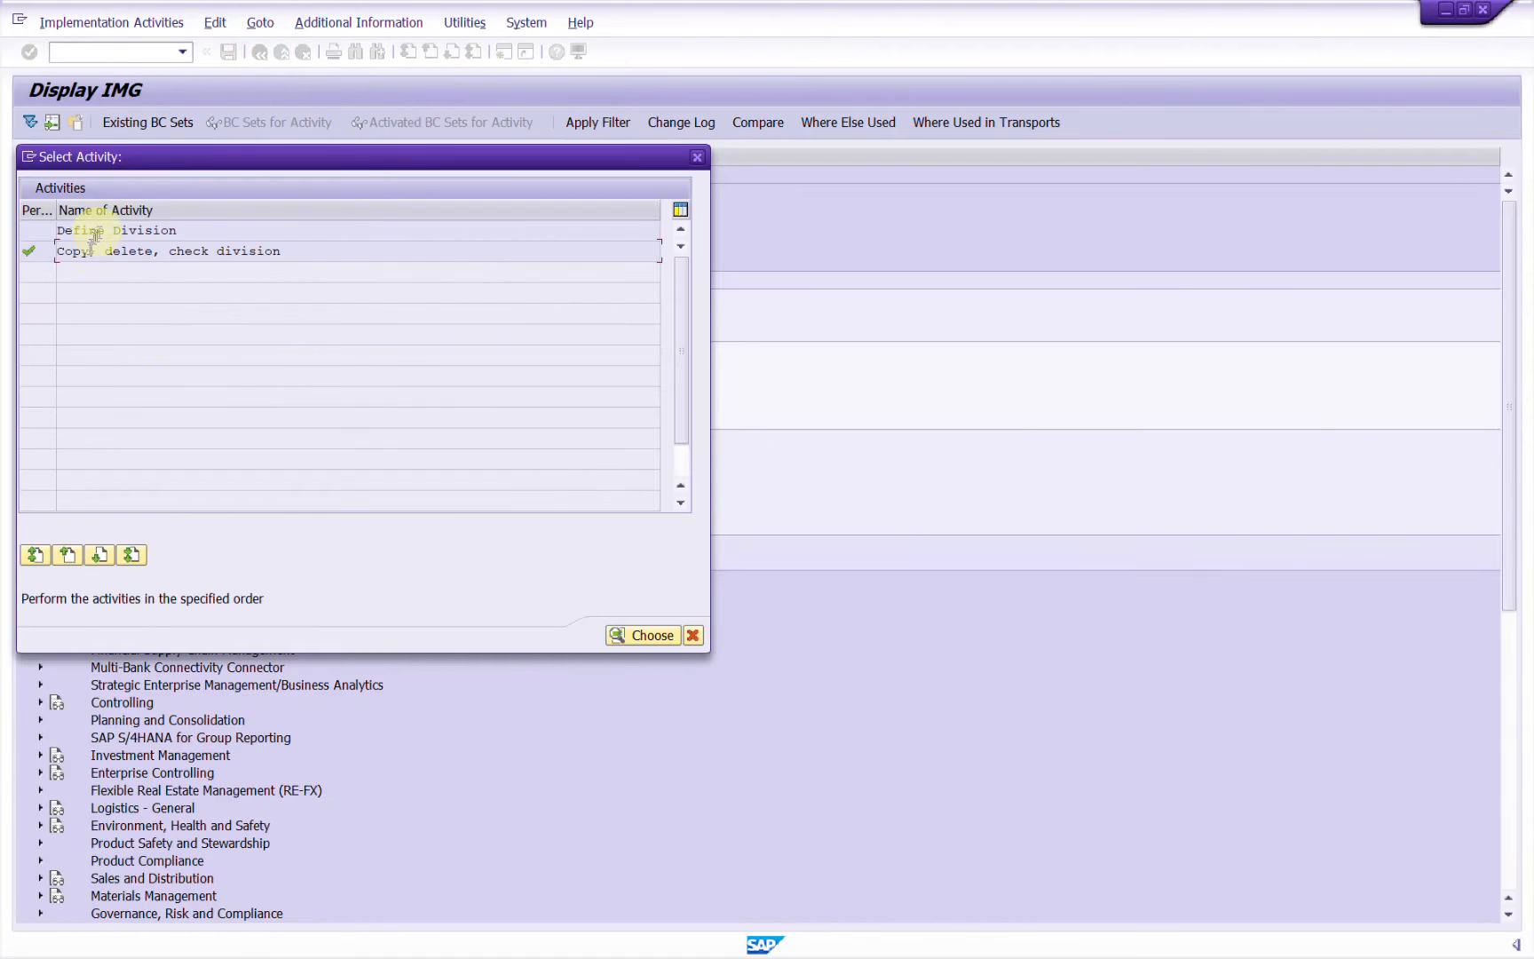
pyautogui.doubleClick(102, 232)
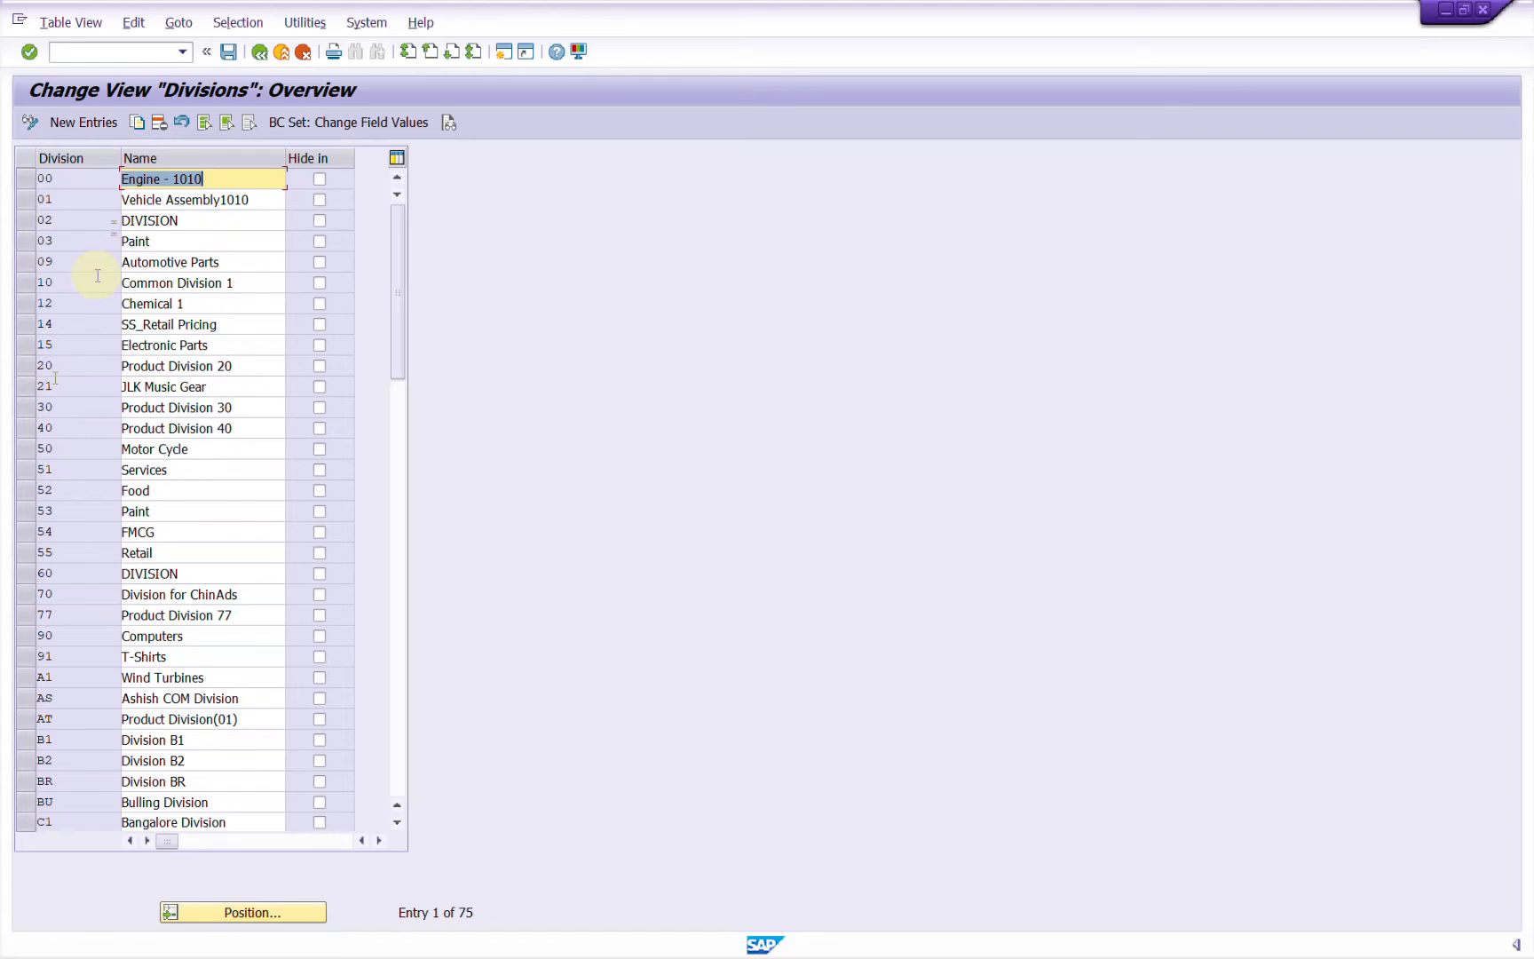
pyautogui.click(245, 913)
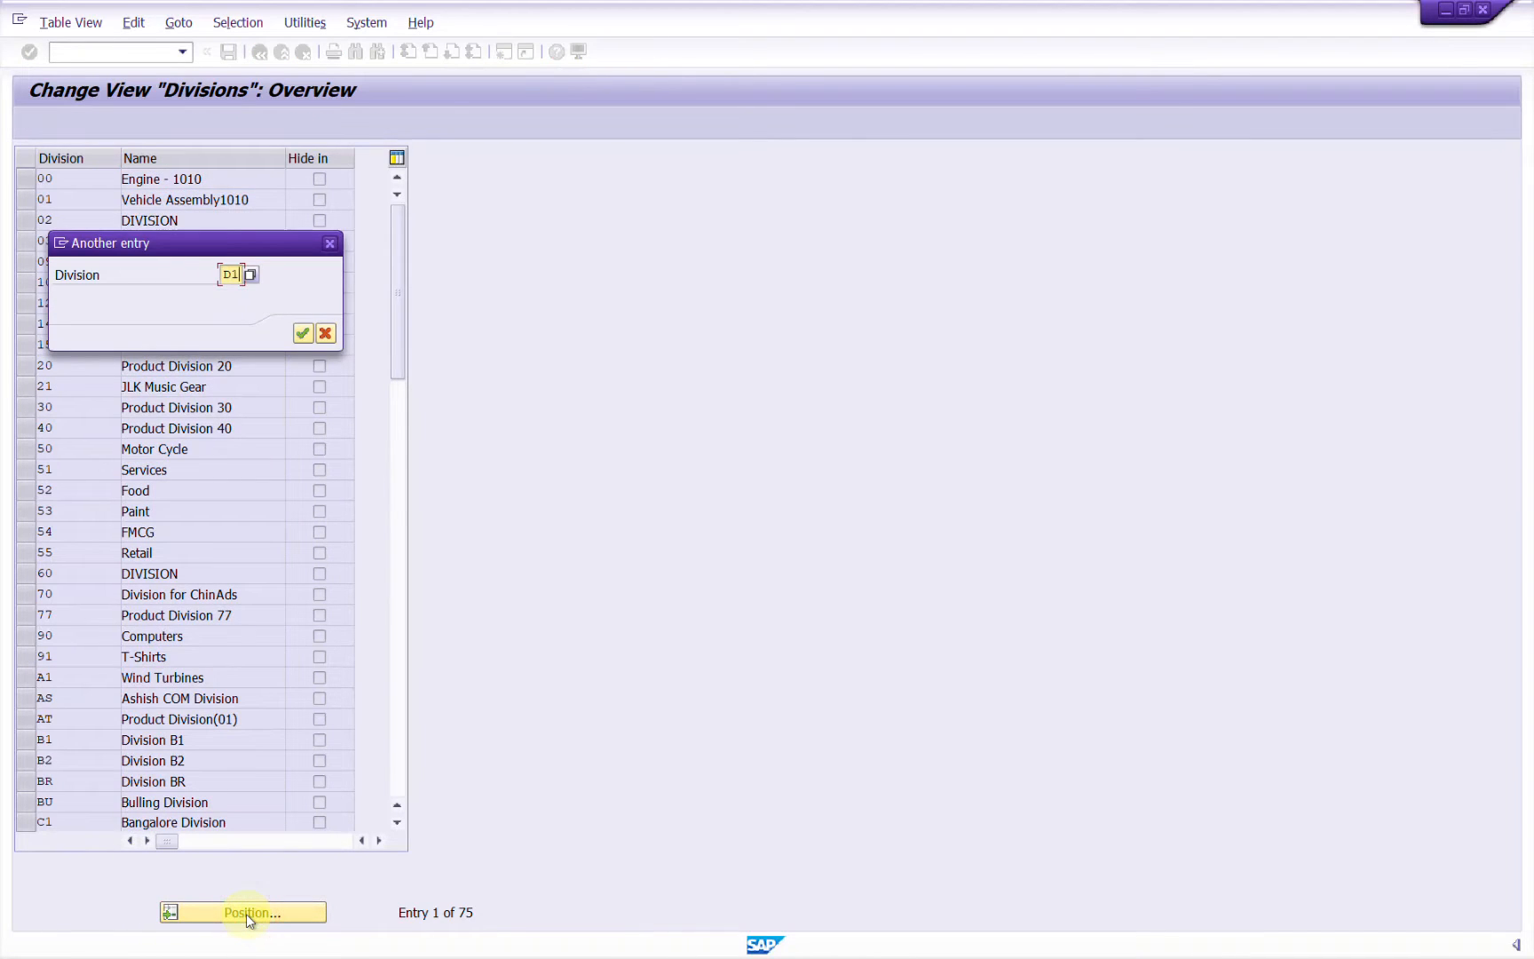
pyautogui.press('Return')
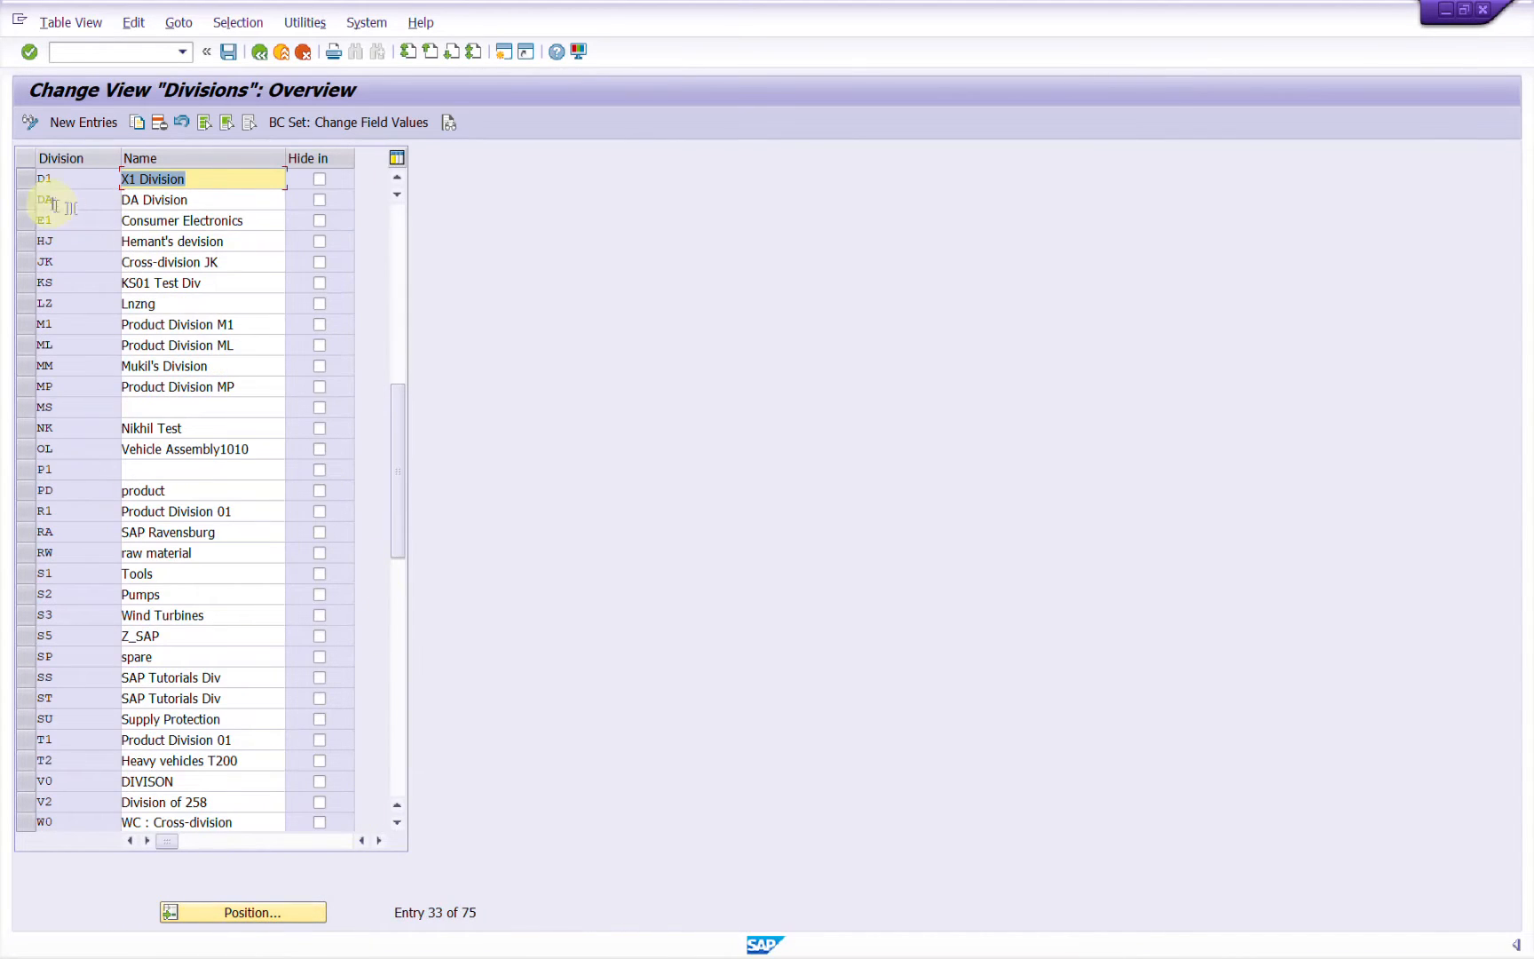
# Rename division D1 as "D1 Division" and save the change.
pyautogui.click(123, 178)
pyautogui.press('Delete')
pyautogui.press('Delete')
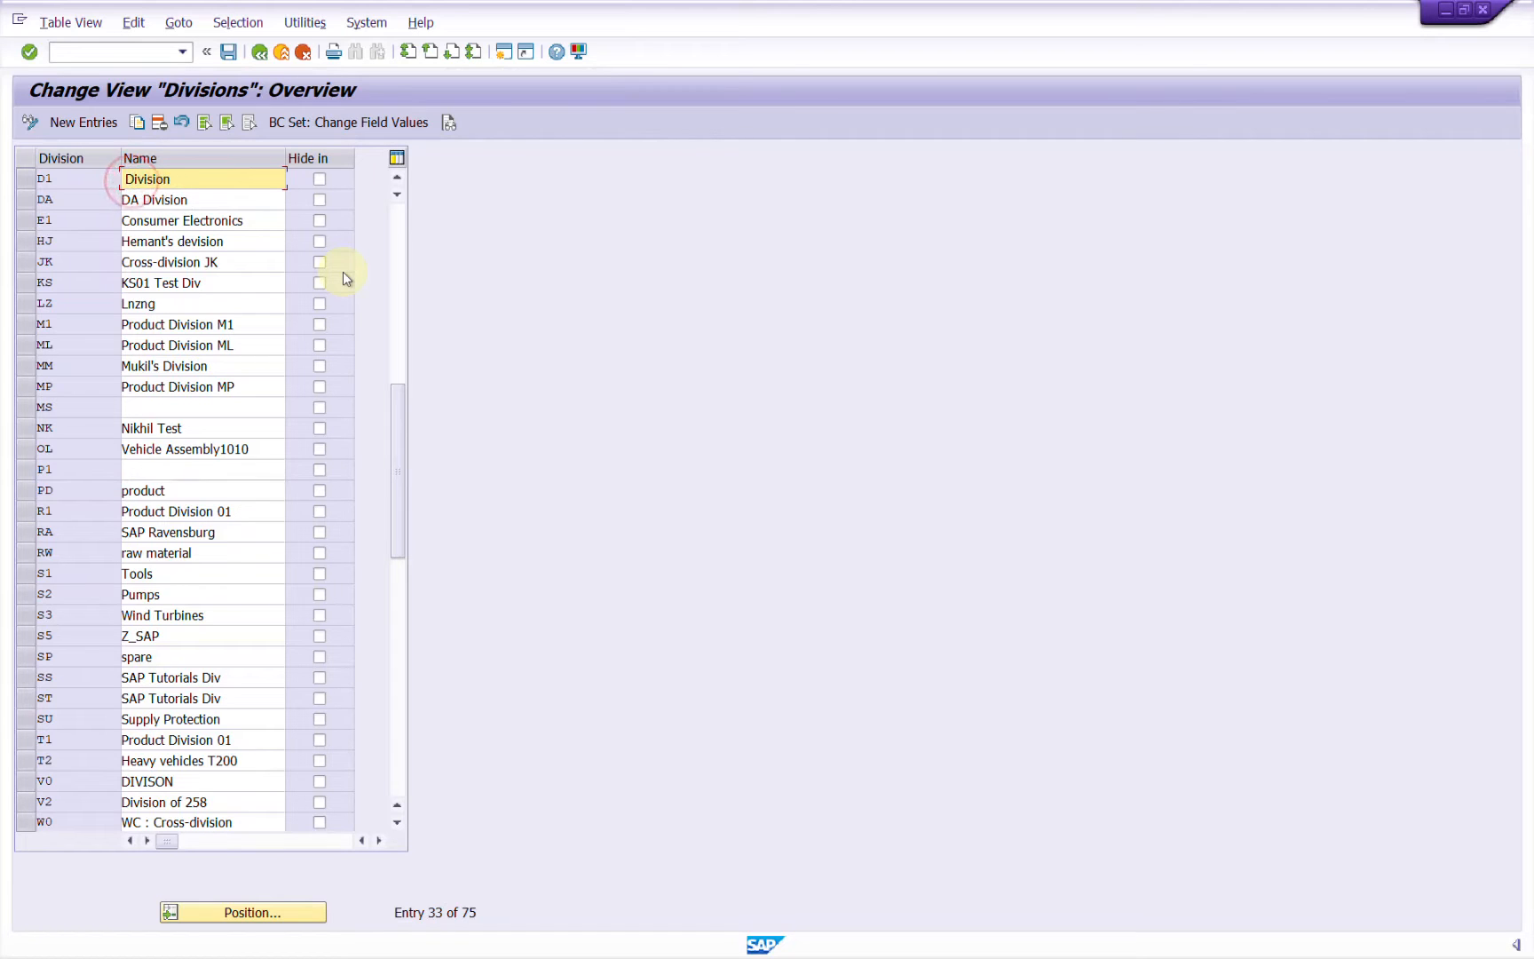
pyautogui.write('D1')
pyautogui.click(229, 53)
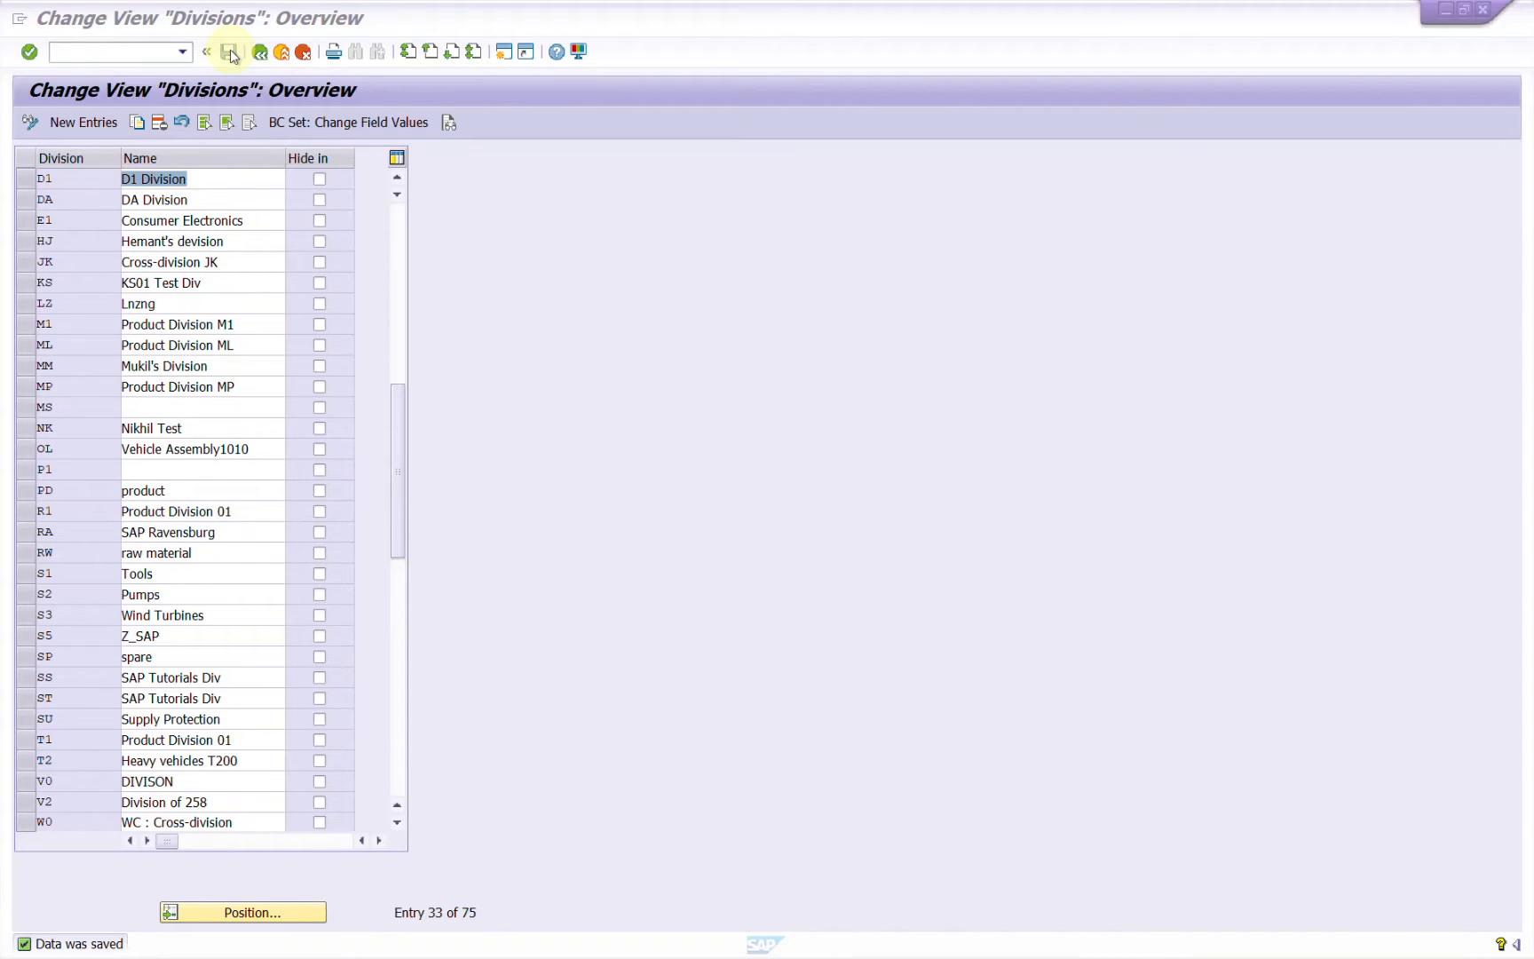
# Switch to the STO.xlsx workbook in Excel and record D1 as the supplying plant's value for Define Division.
pyautogui.hotkey('alt', 'Tab')
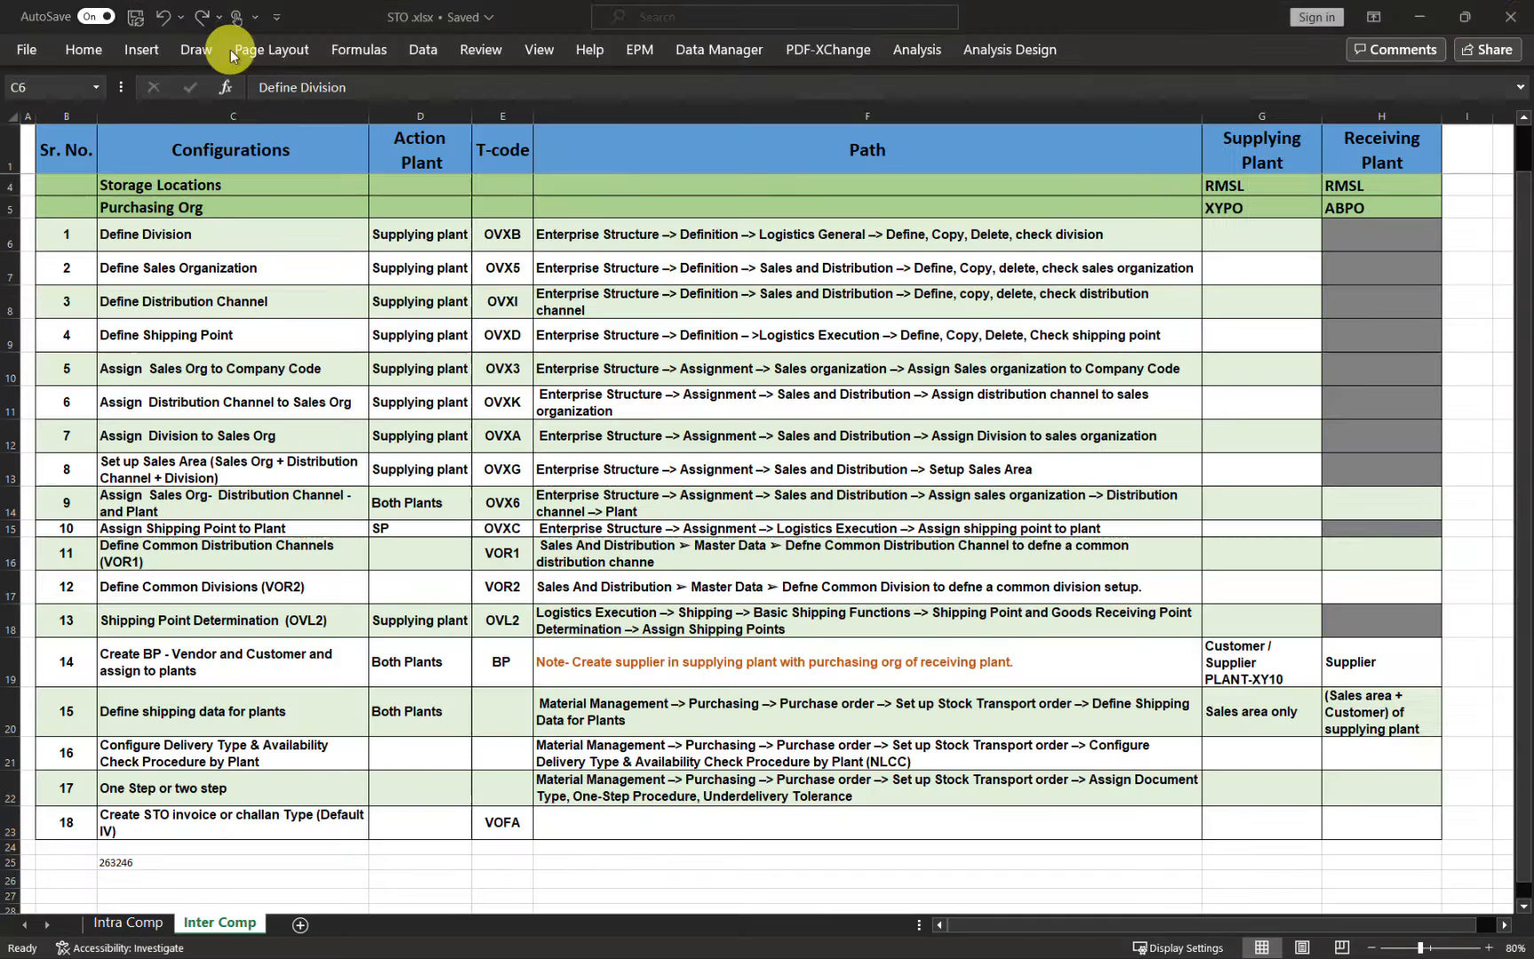
pyautogui.click(1251, 237)
pyautogui.write('D1')
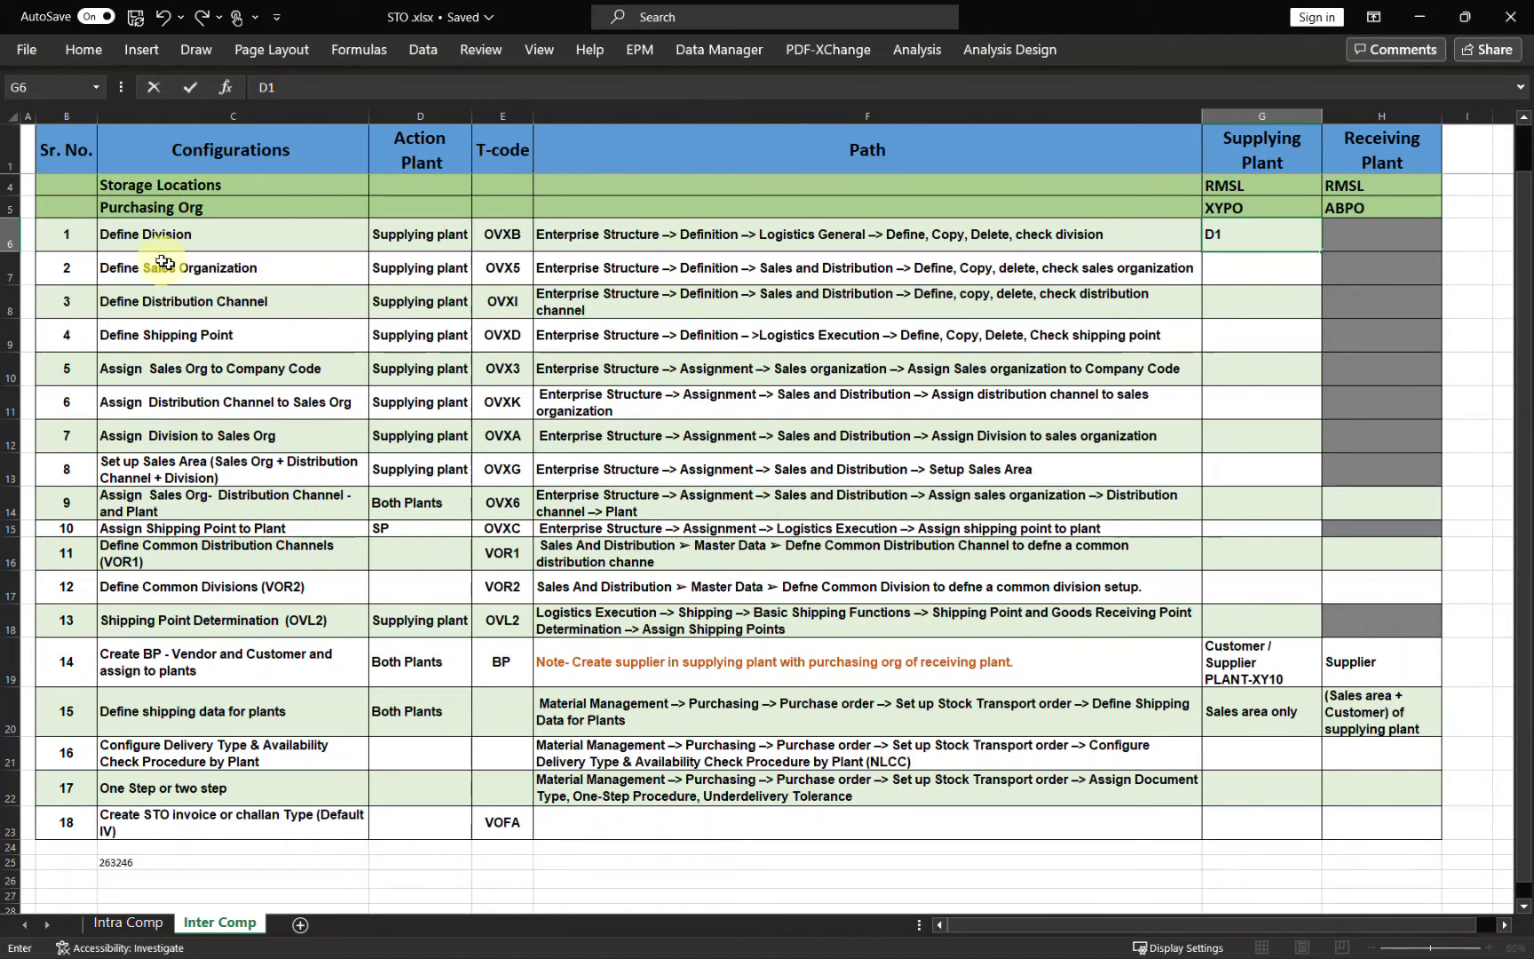
# Review the Define Sales Organization row in the checklist, including its path, and switch back to SAP.
pyautogui.click(7, 275)
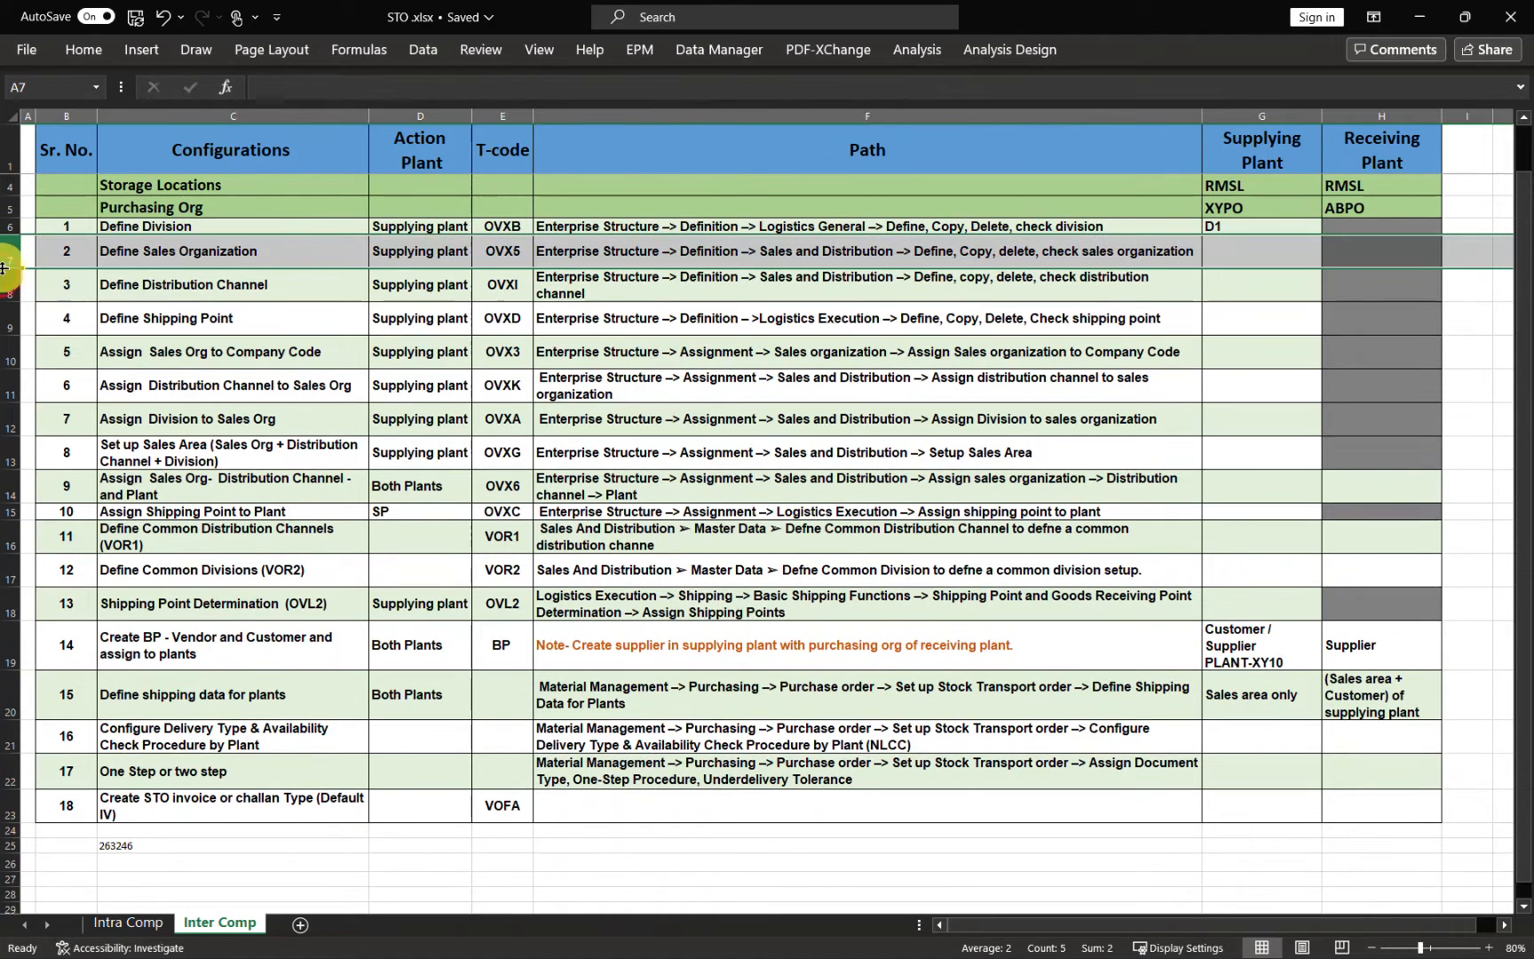
pyautogui.scroll(1, 85, 302)
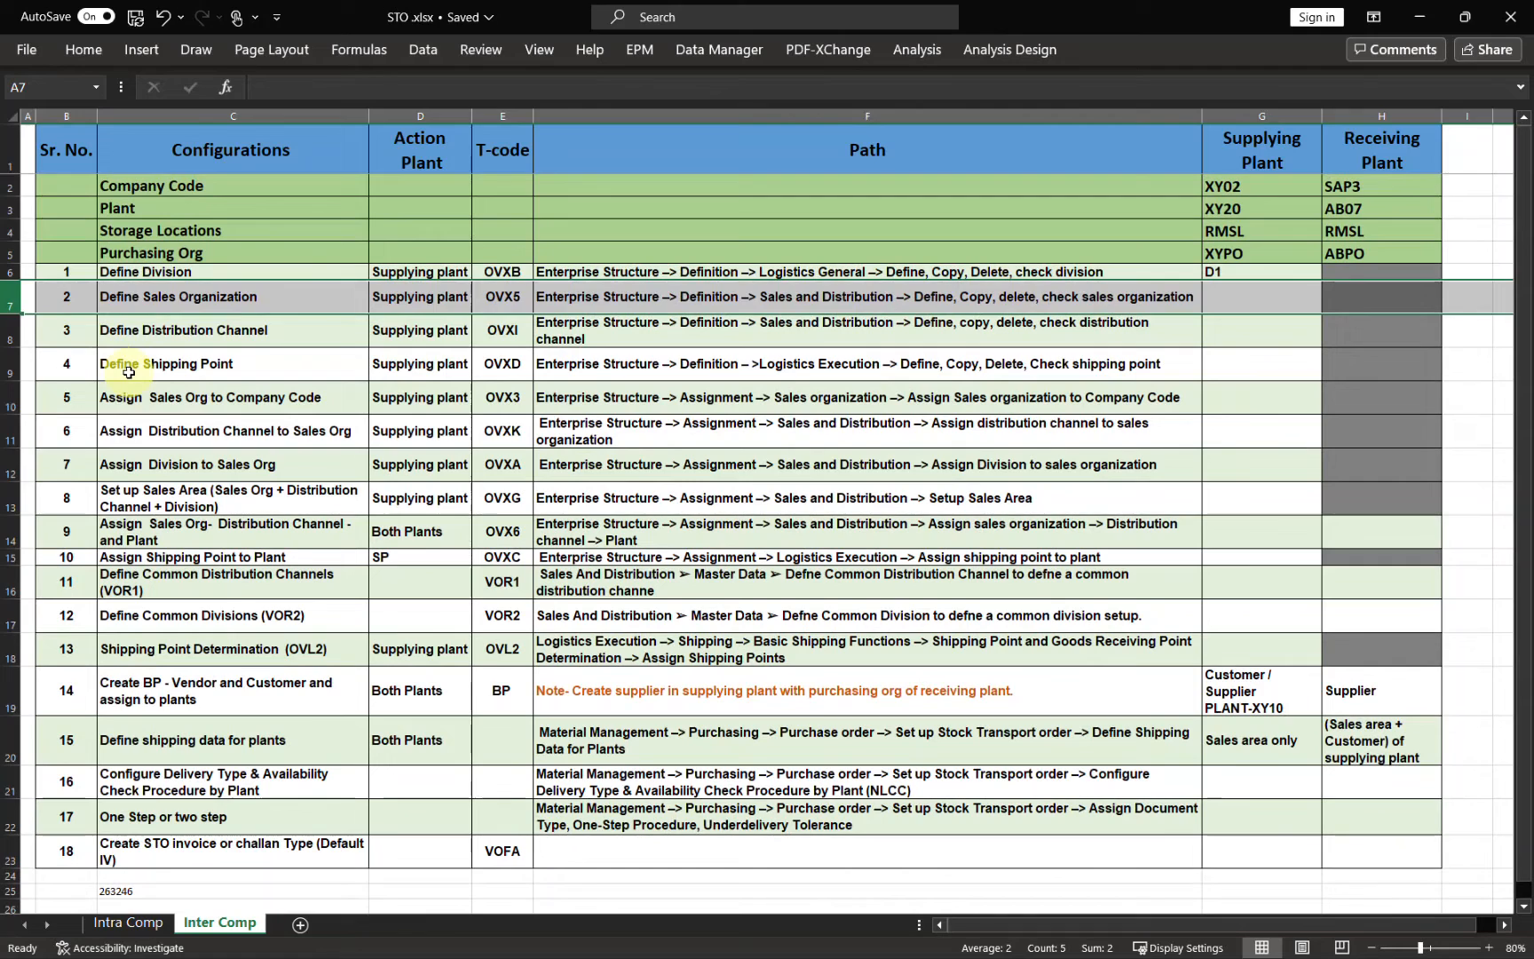
pyautogui.hotkey('alt', 'Tab')
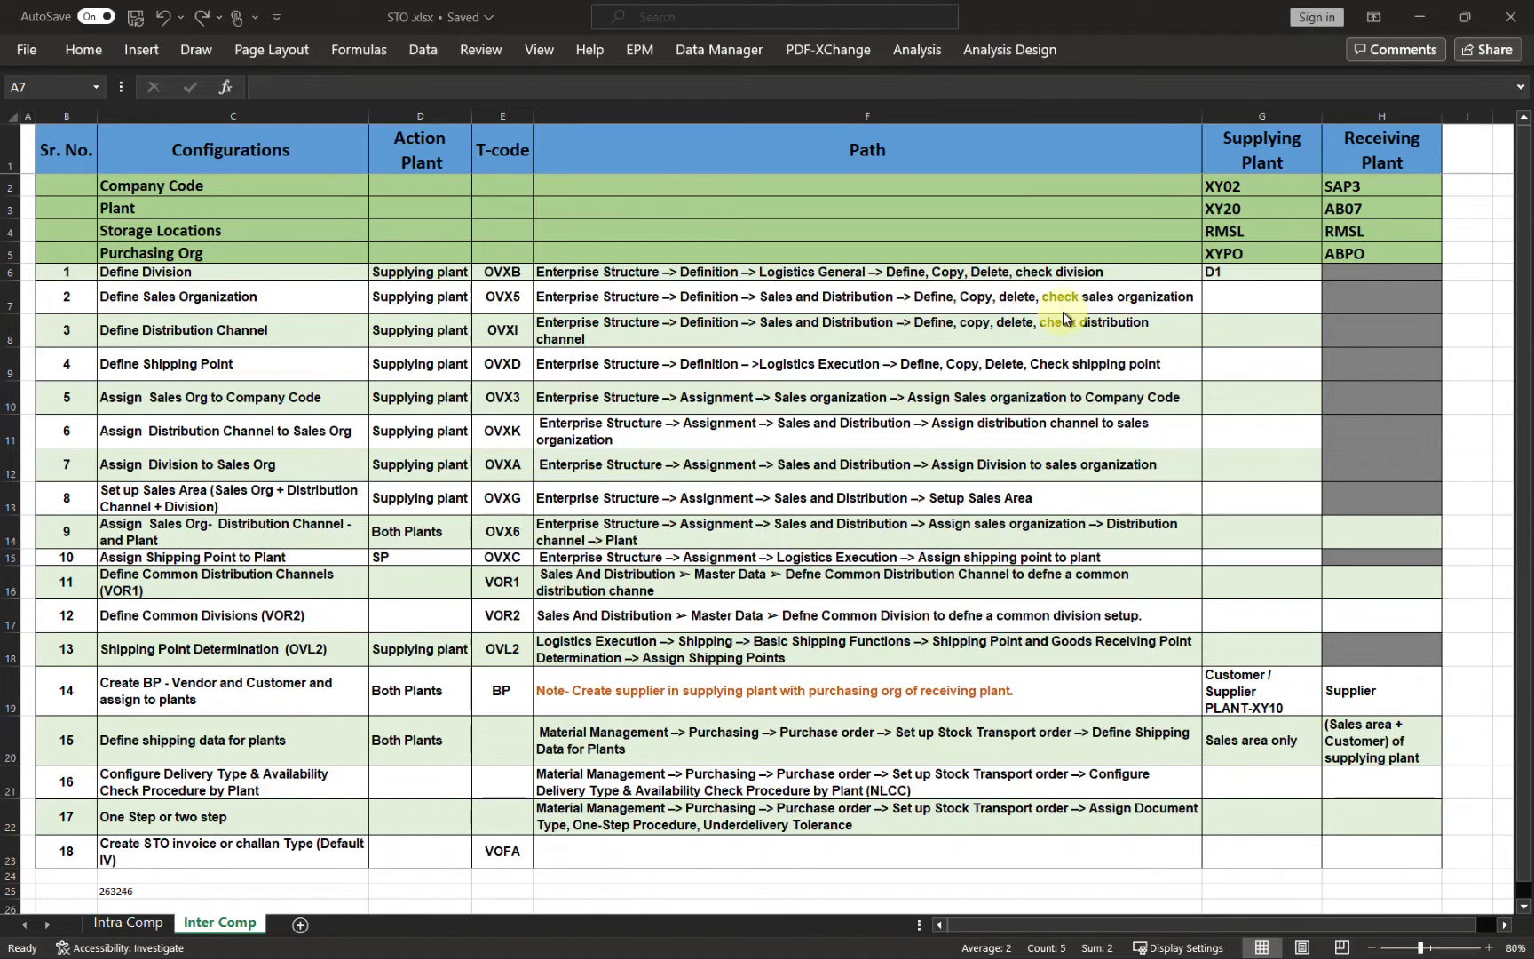
pyautogui.hotkey('alt', 'Tab')
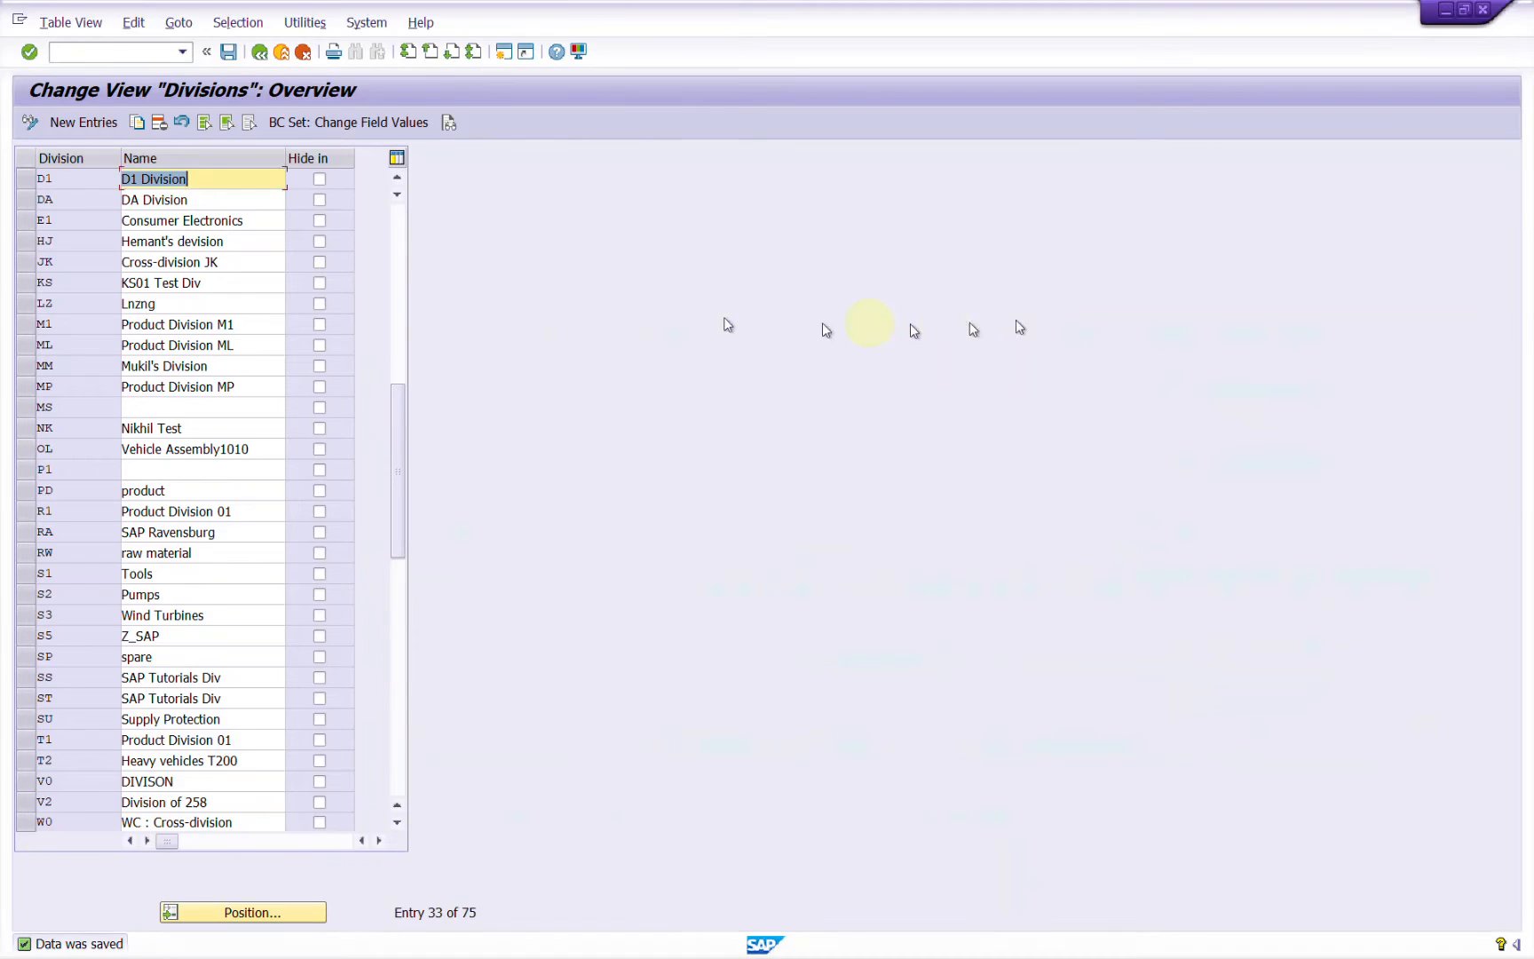
# Leave the division activities and open "Copy, delete, check sales organization" under Enterprise Structure, Definition, Sales and Distribution.
pyautogui.click(258, 53)
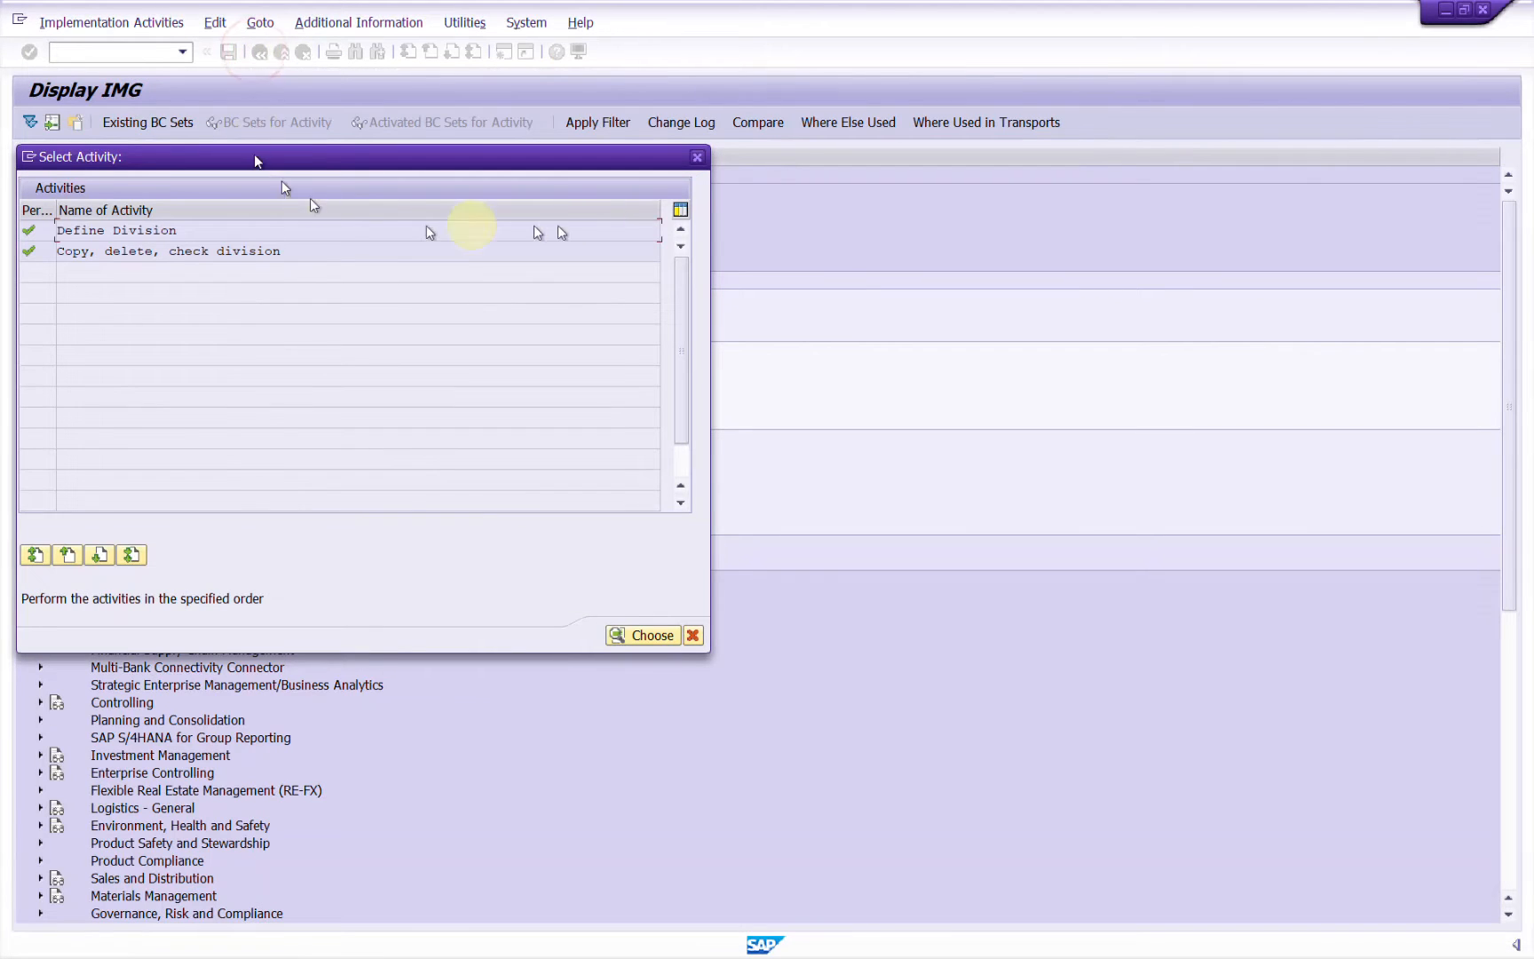
pyautogui.click(696, 157)
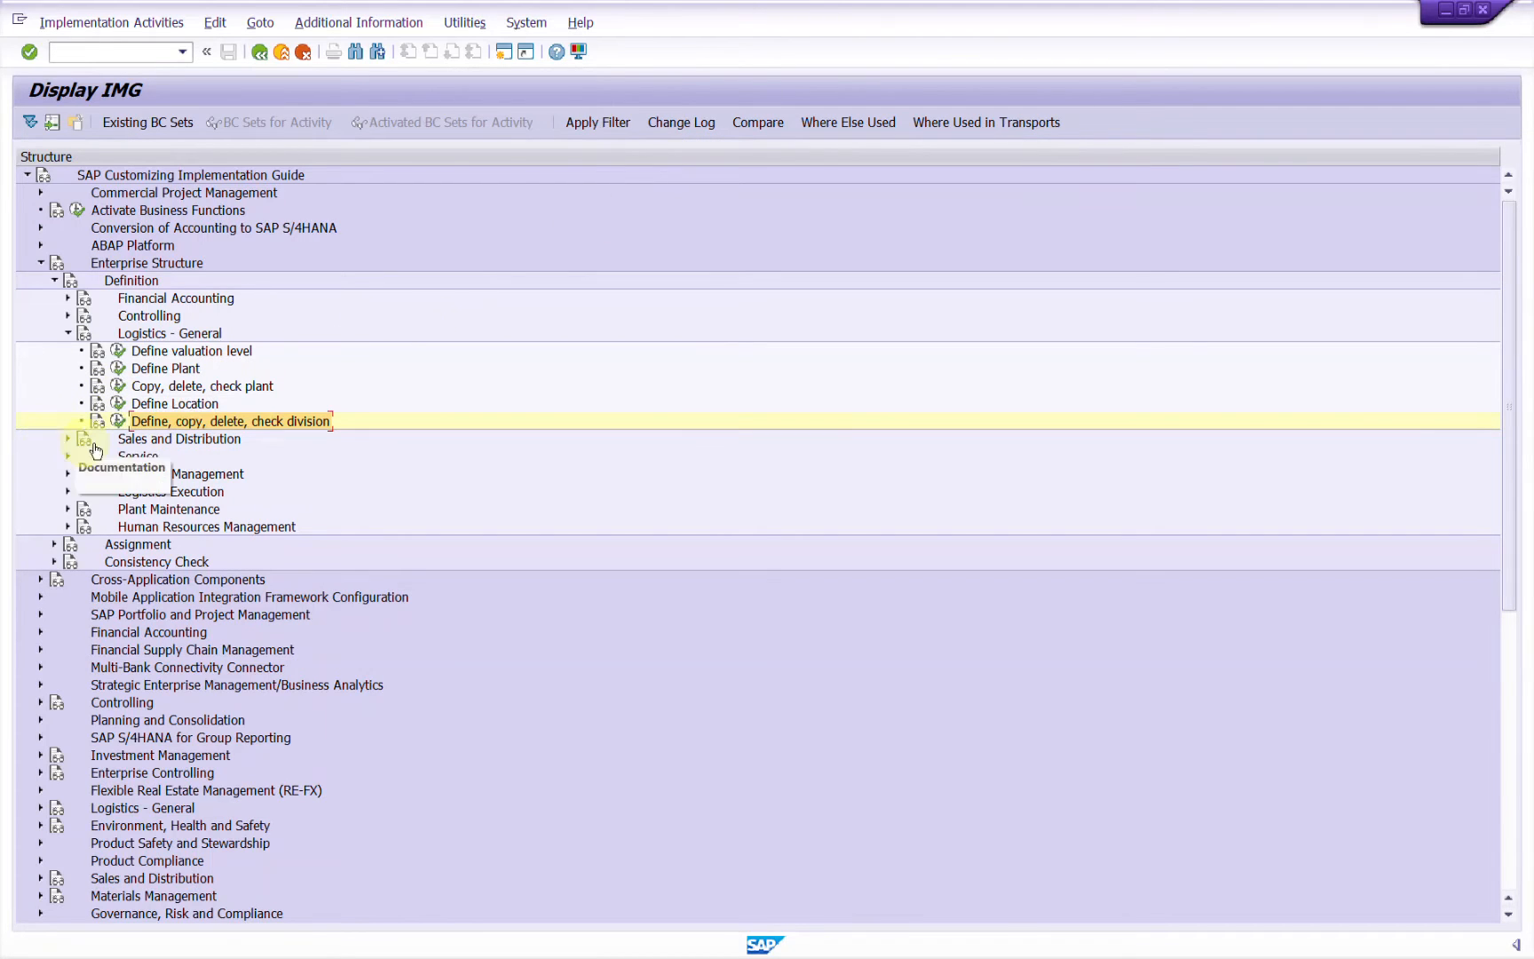
pyautogui.click(69, 332)
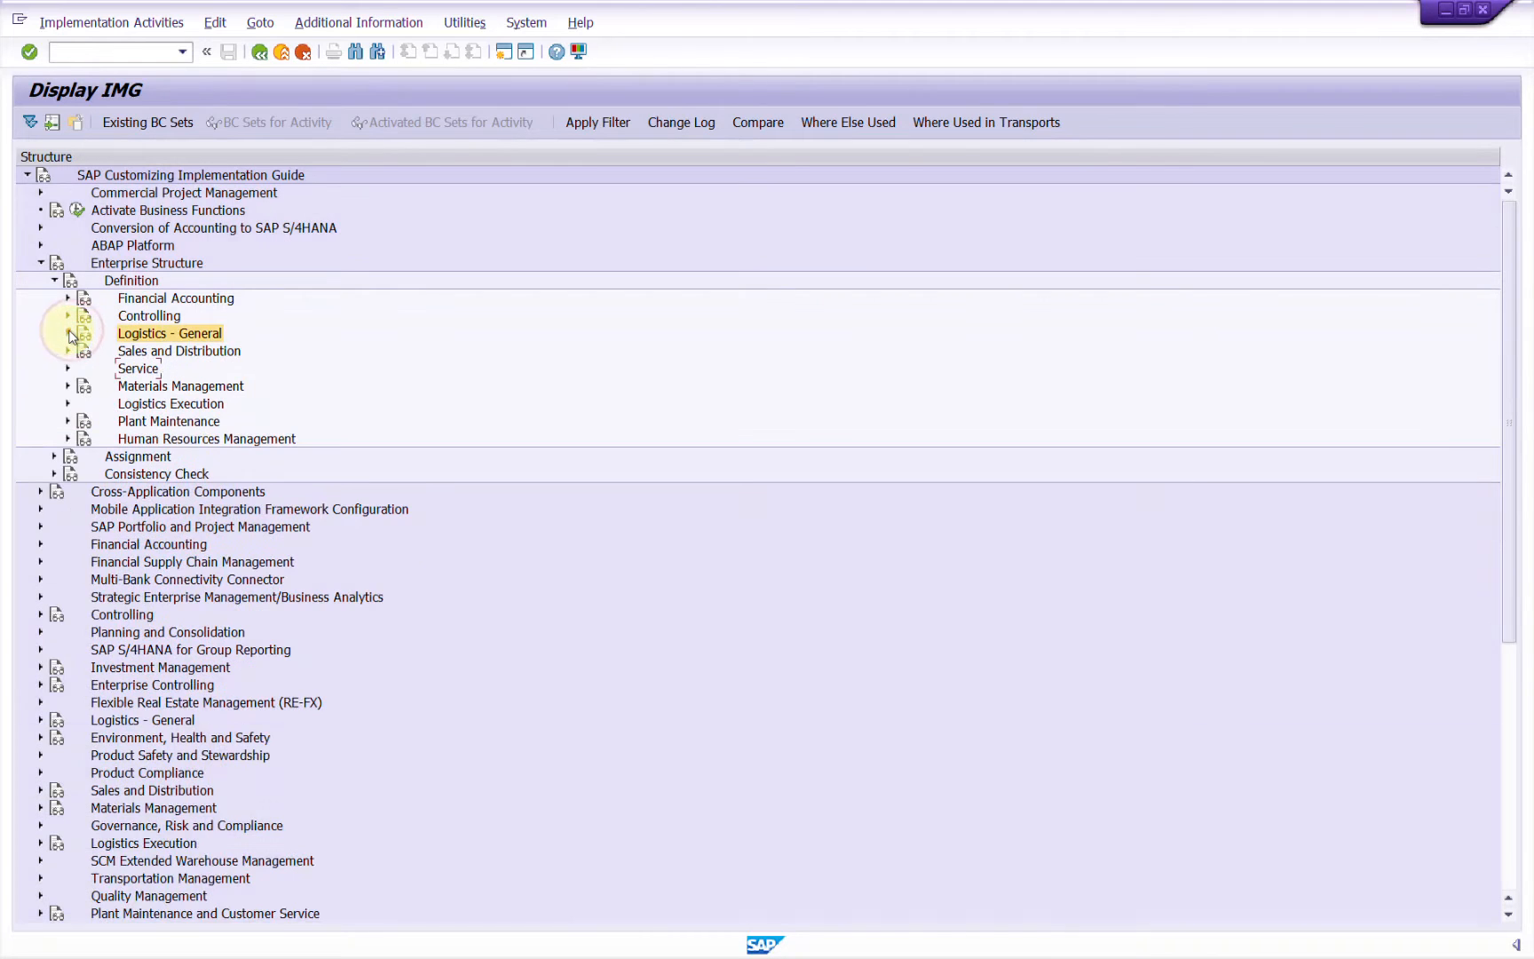
pyautogui.click(68, 350)
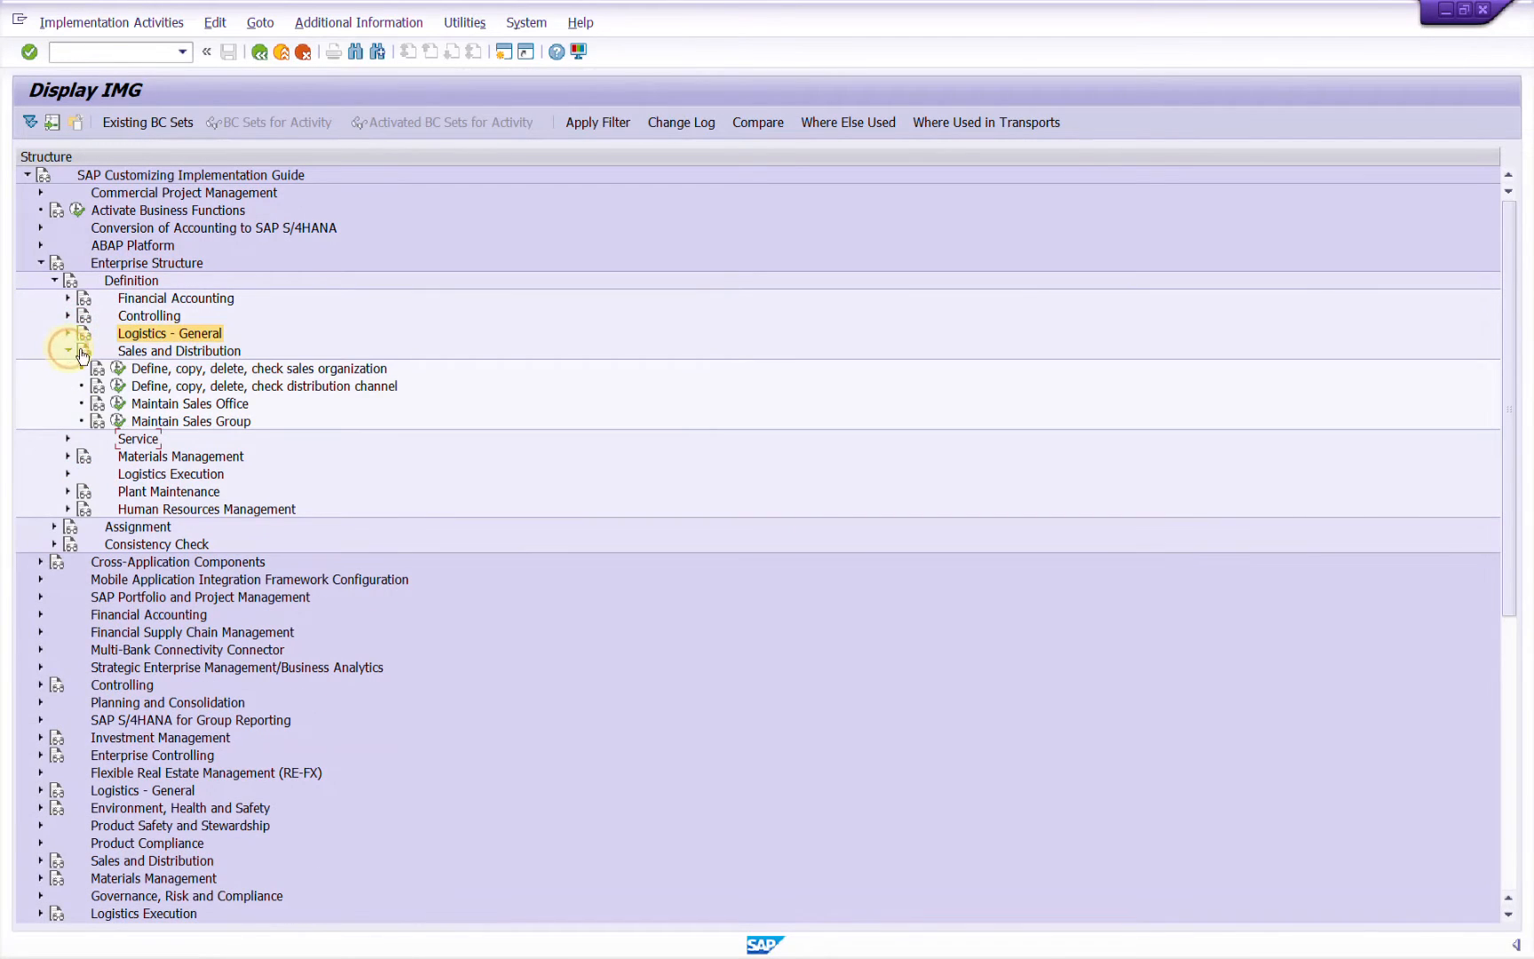
pyautogui.click(270, 371)
pyautogui.click(118, 369)
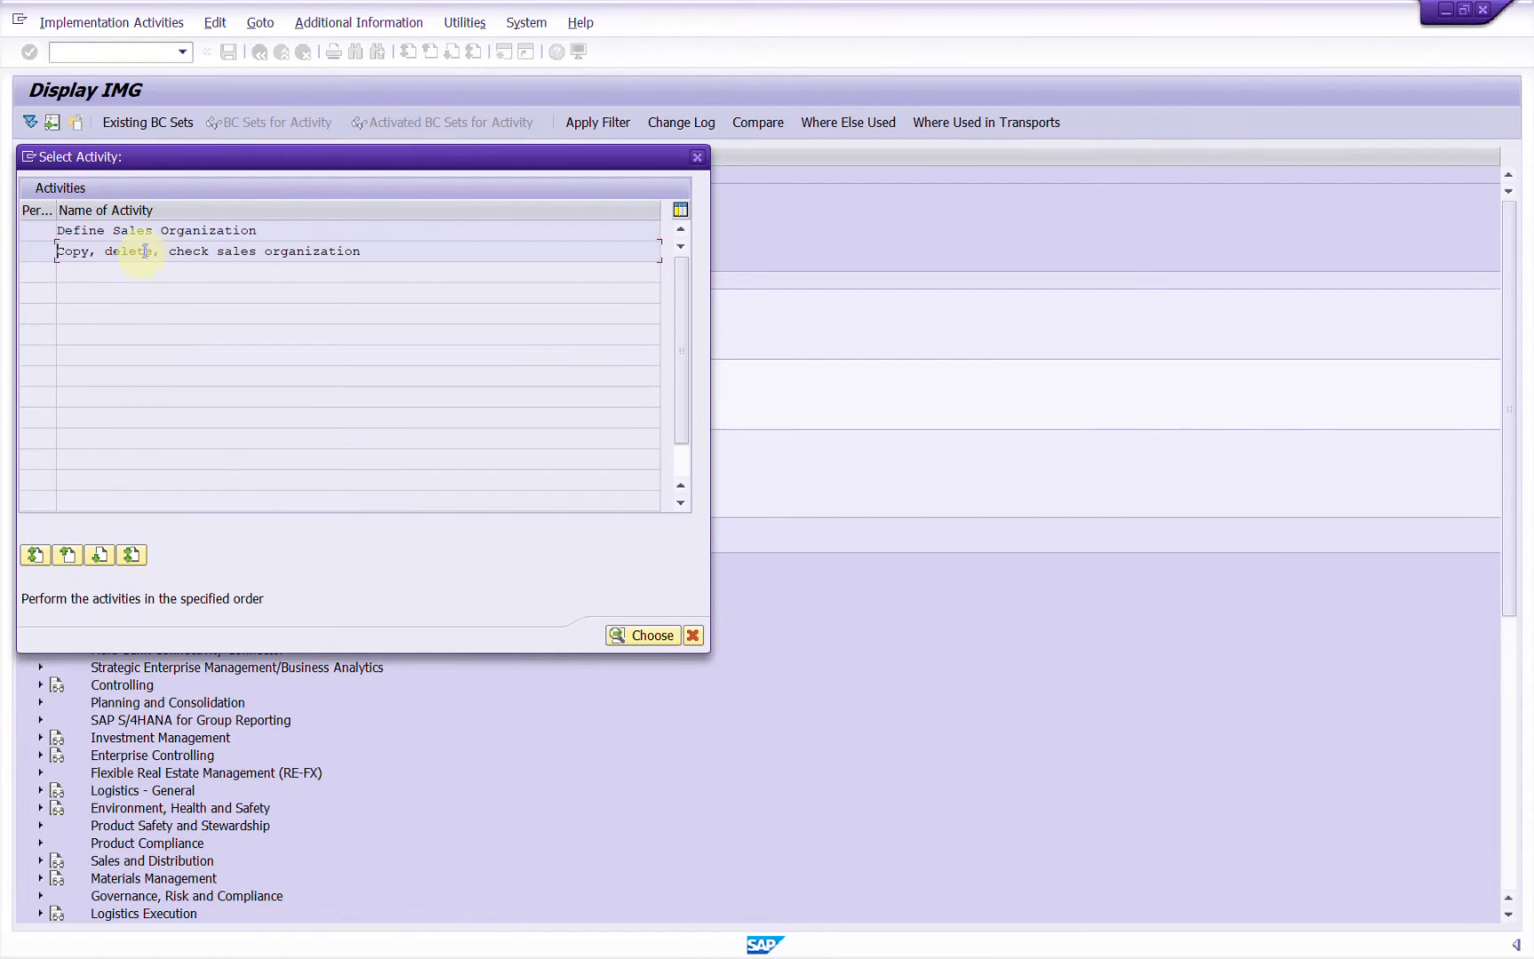
pyautogui.doubleClick(134, 260)
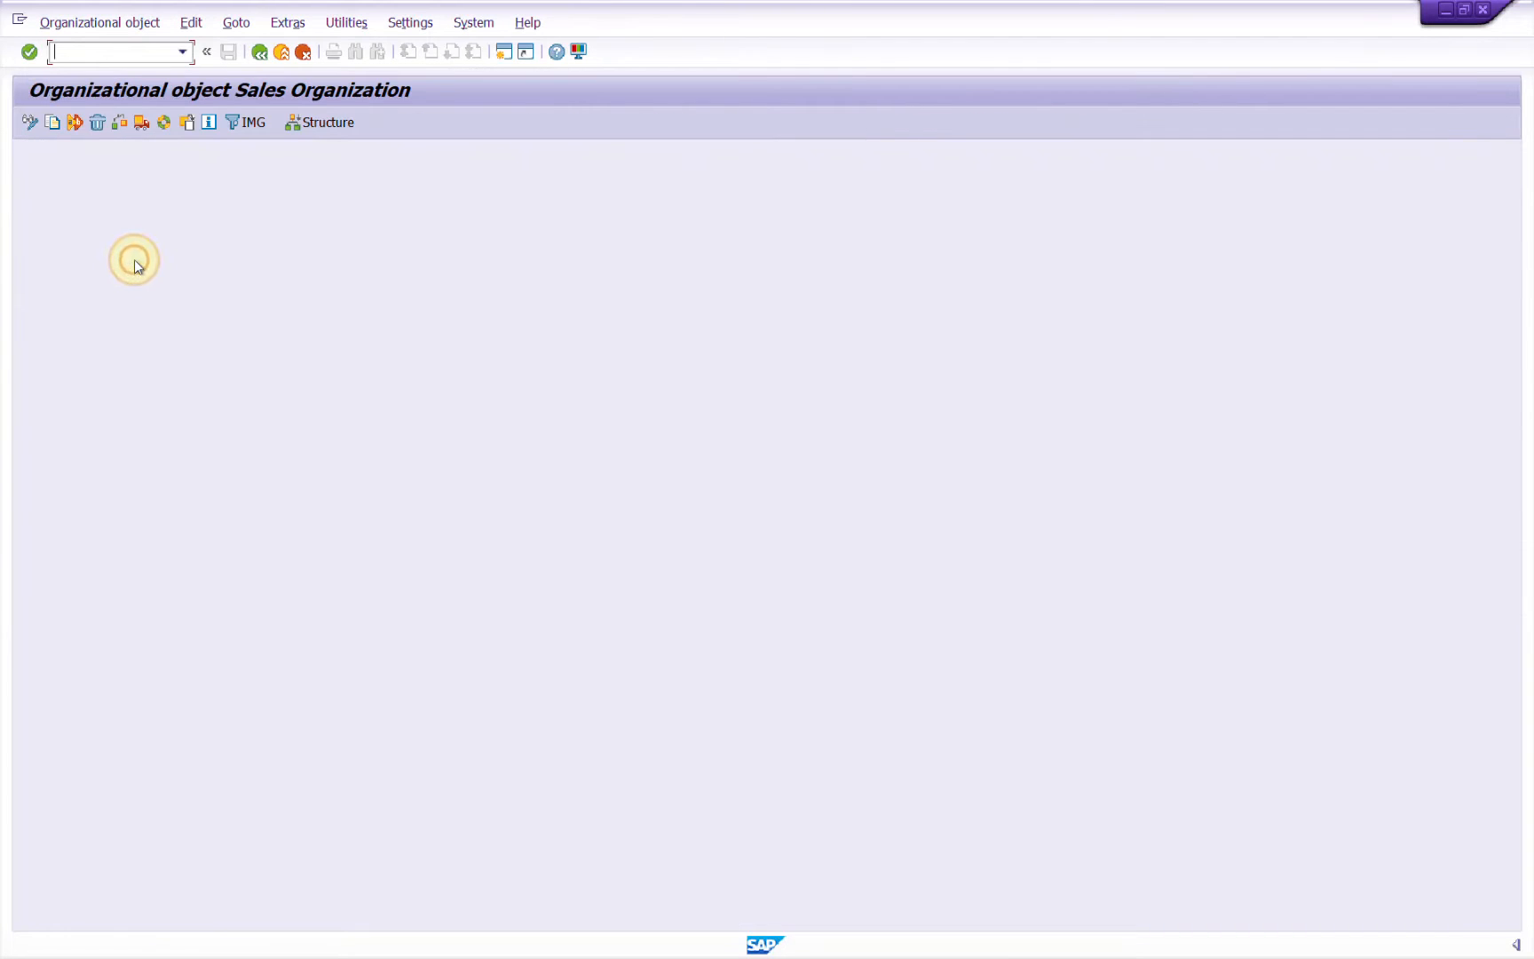
# Copy sales organization SAP0 to the new sales organization XYSO.
pyautogui.click(55, 122)
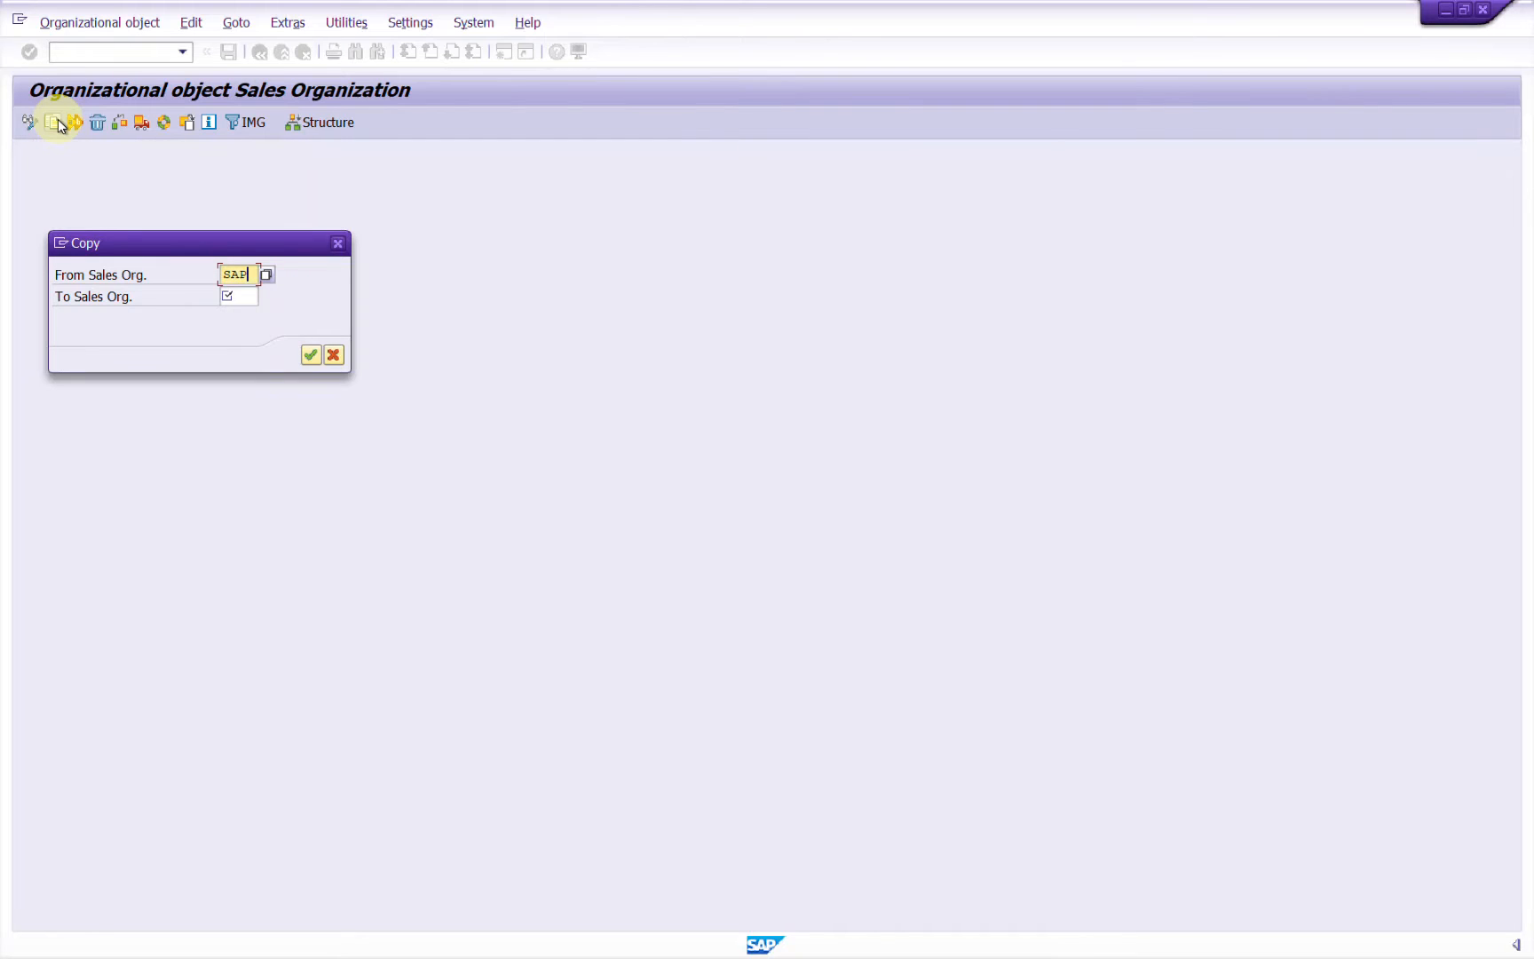
pyautogui.press('Tab')
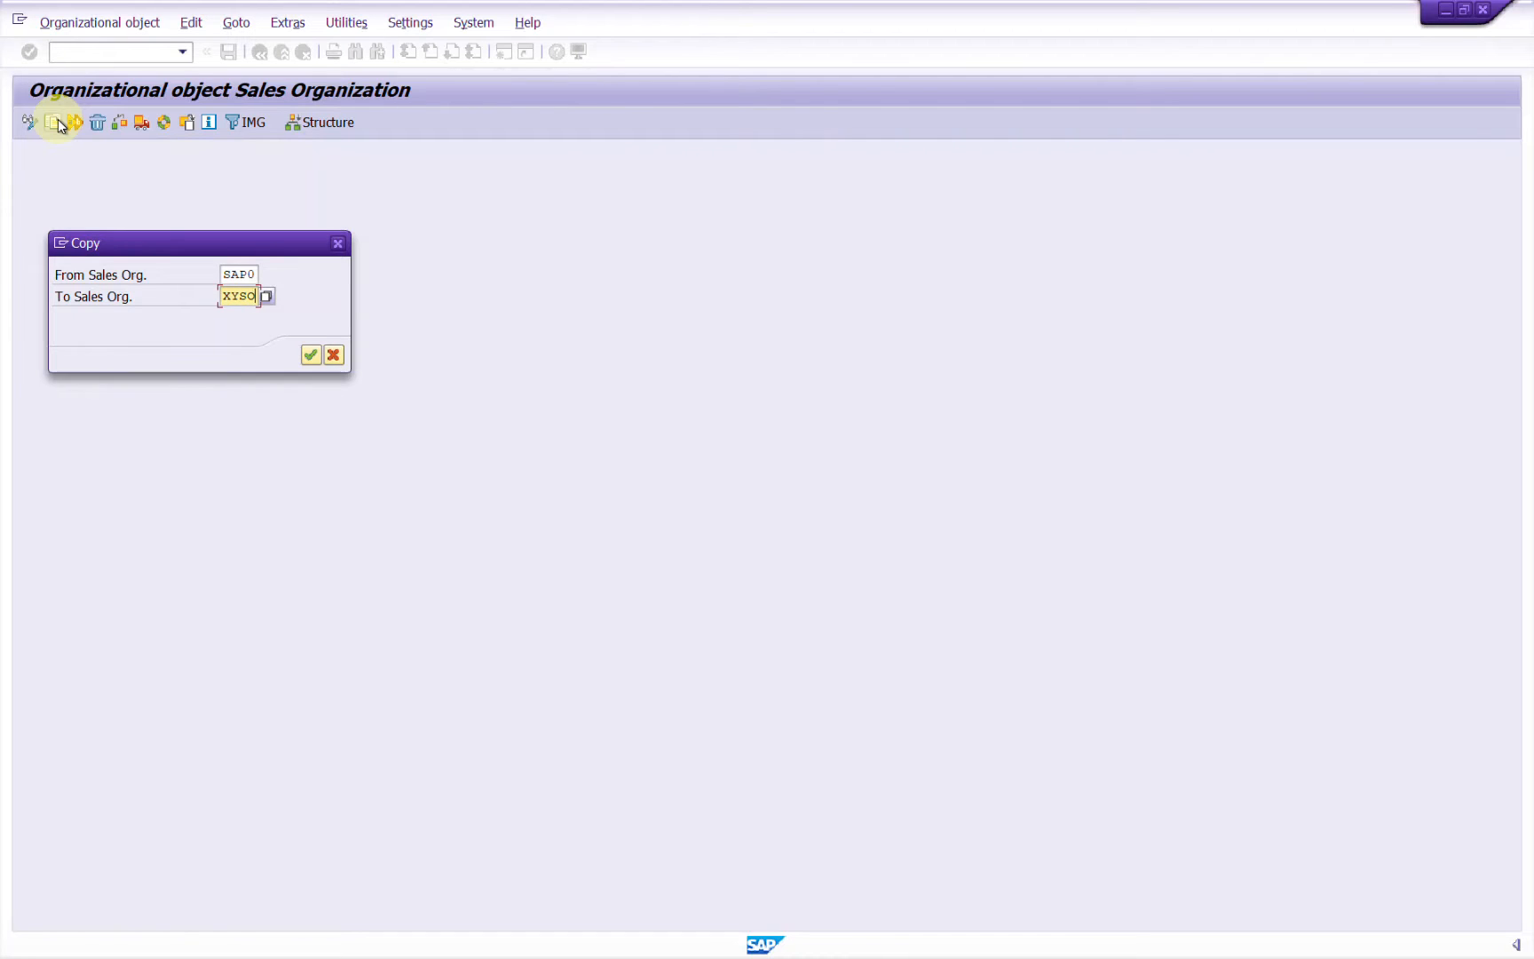
pyautogui.press('Return')
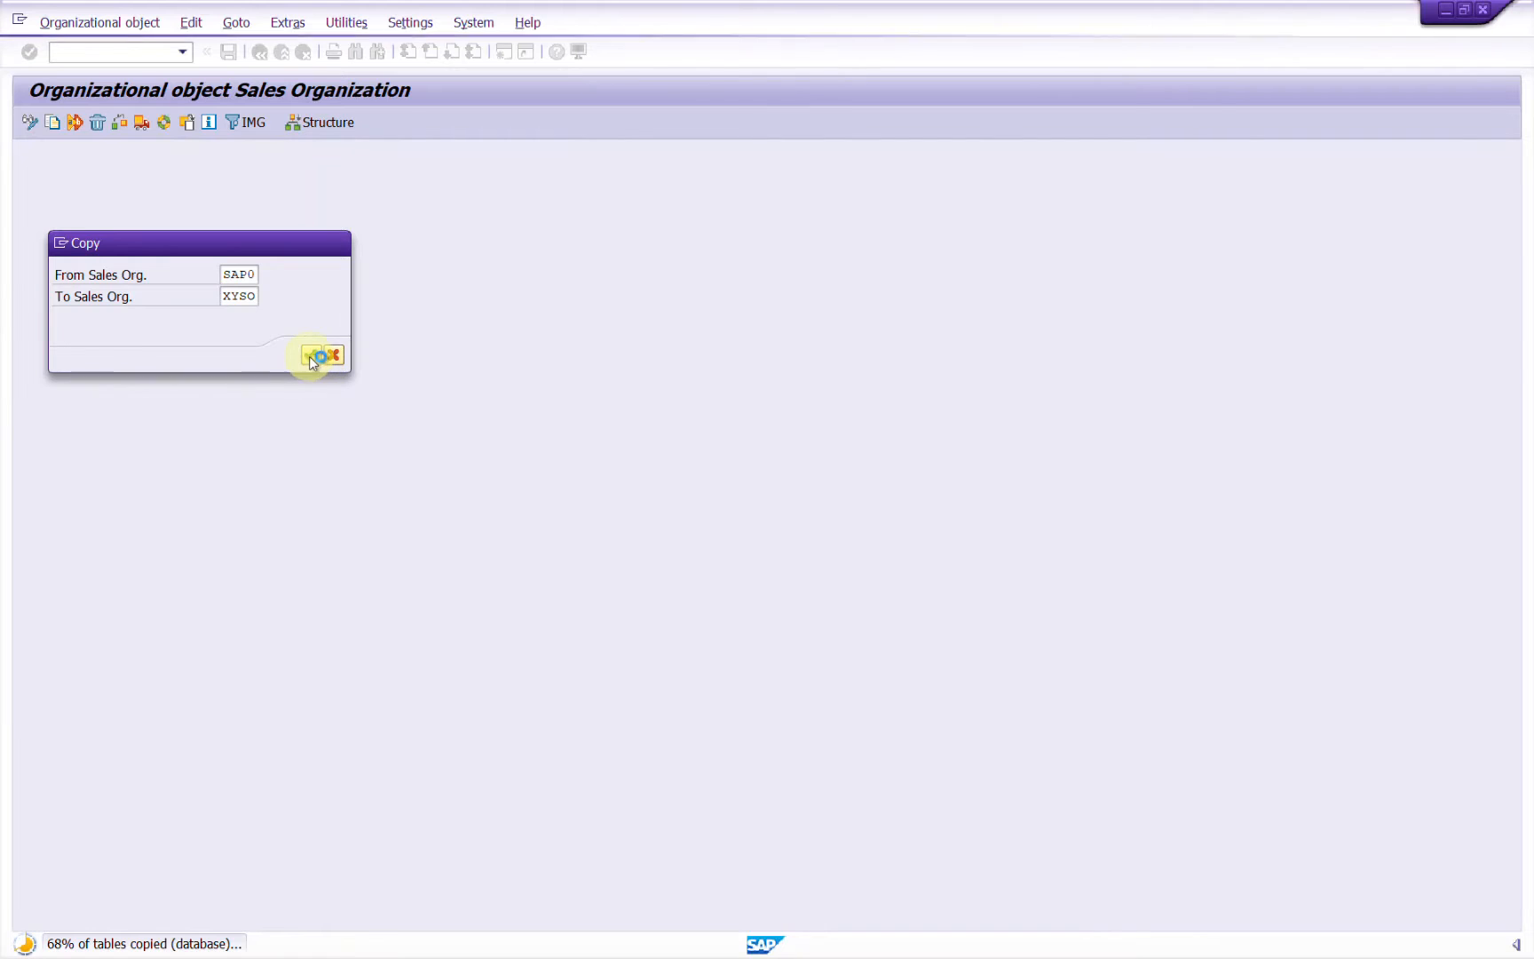
# Switch to the STO.xlsx workbook in Excel and enter XYSO as the supplying plant's value for Define Sales Organization.
pyautogui.hotkey('alt', 'Tab')
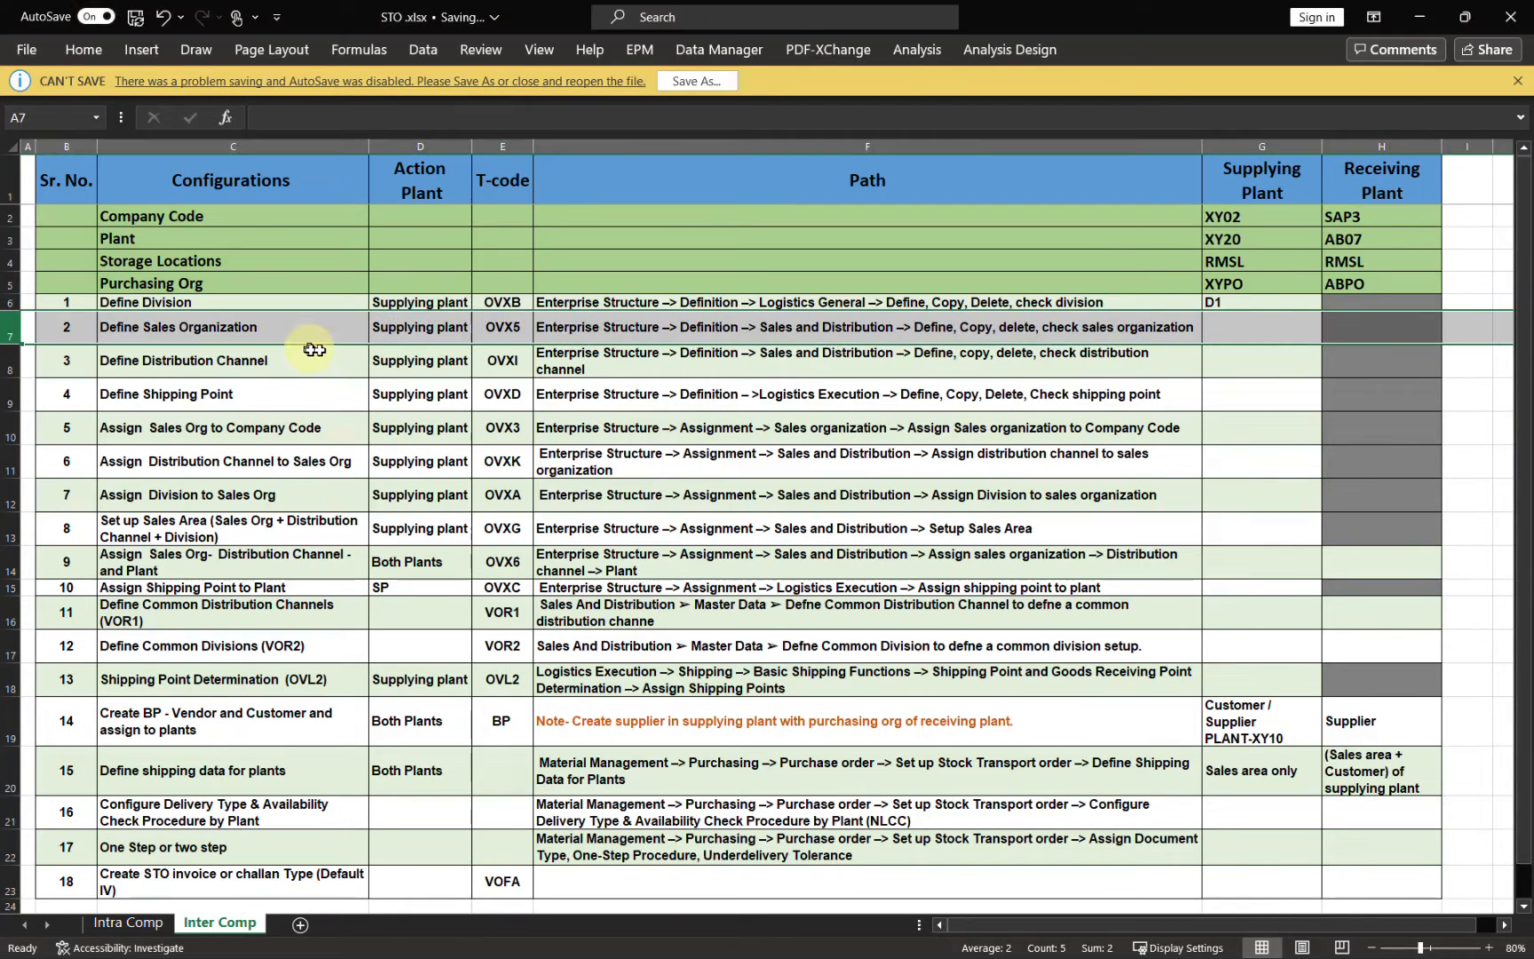
pyautogui.click(1216, 326)
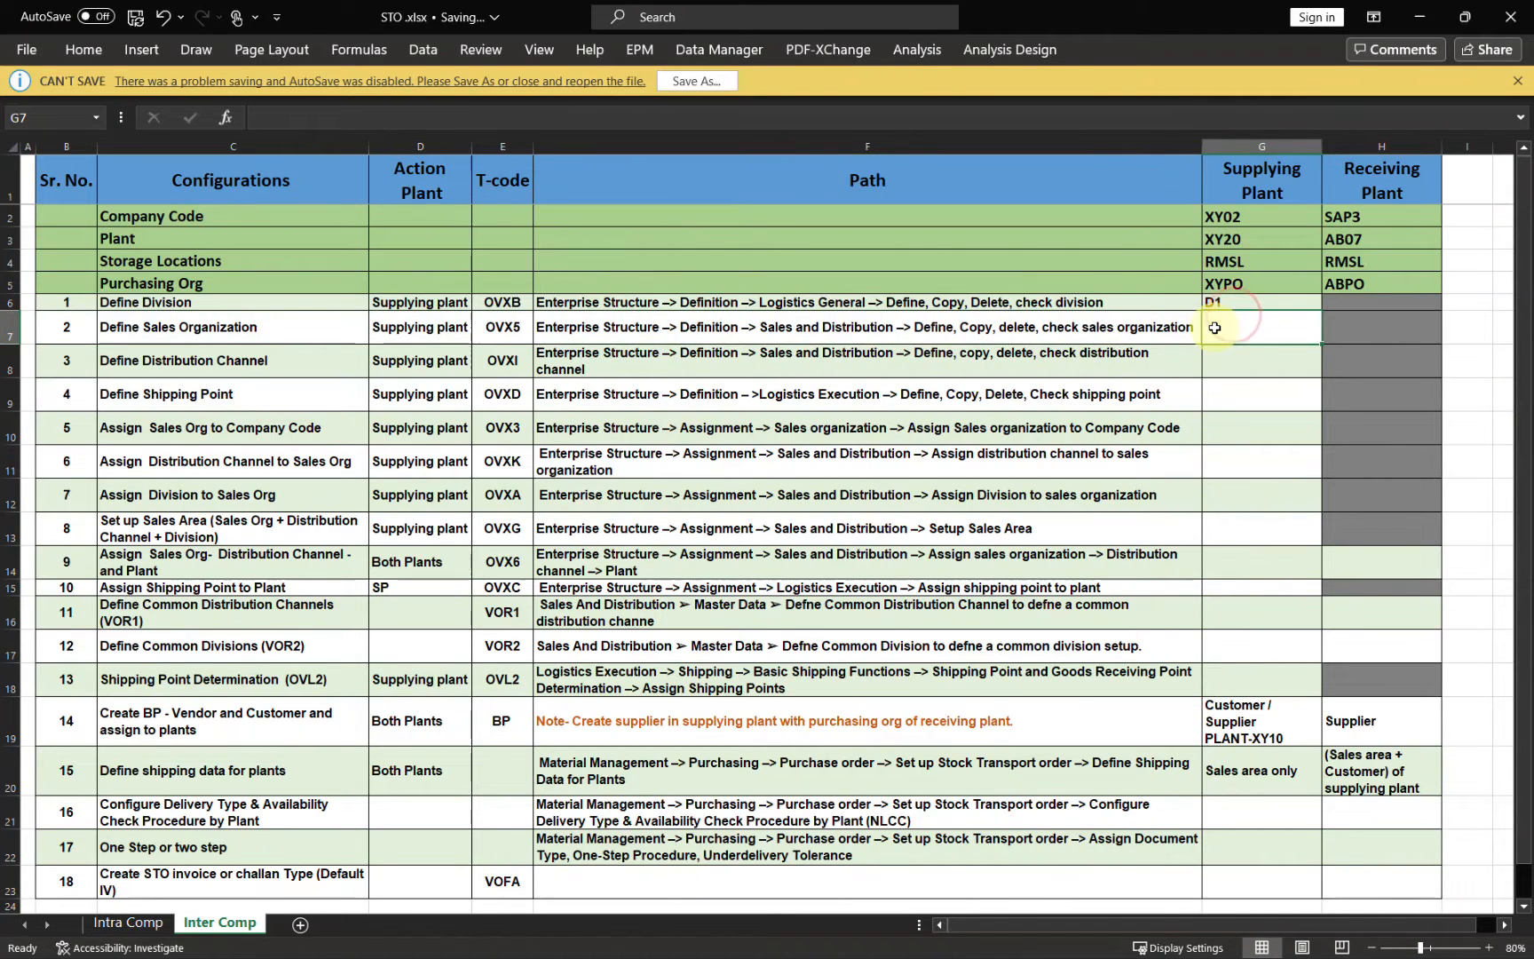
pyautogui.write('XY')
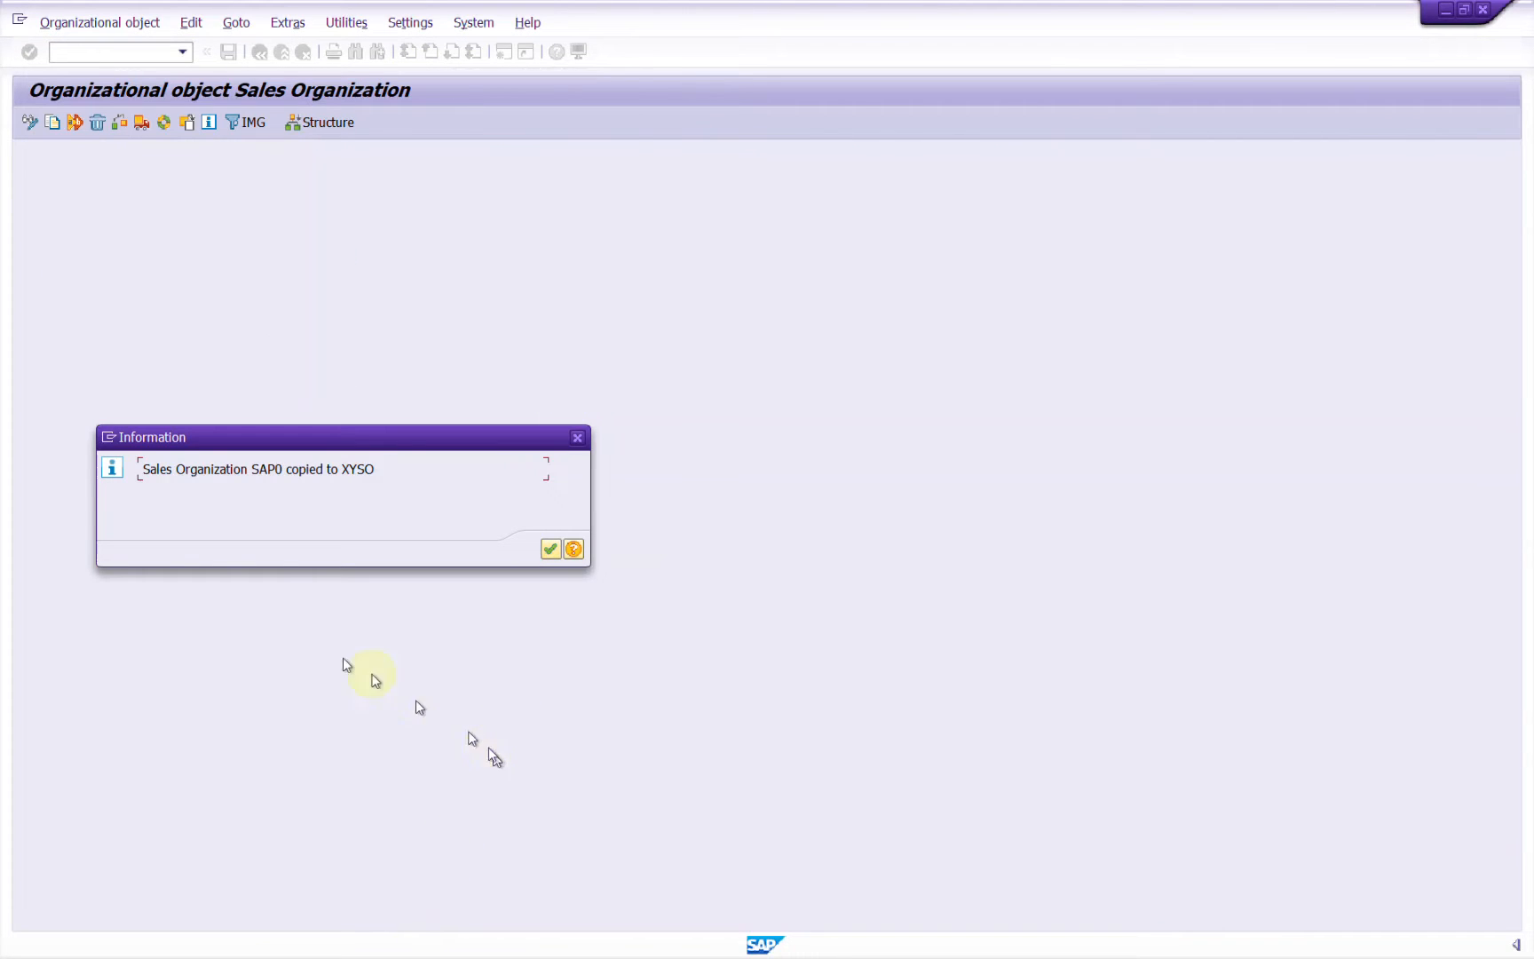
# In SAP, close the copy notice, open the Define Sales Organization activity and locate the XYSO entry in the overview.
pyautogui.click(550, 552)
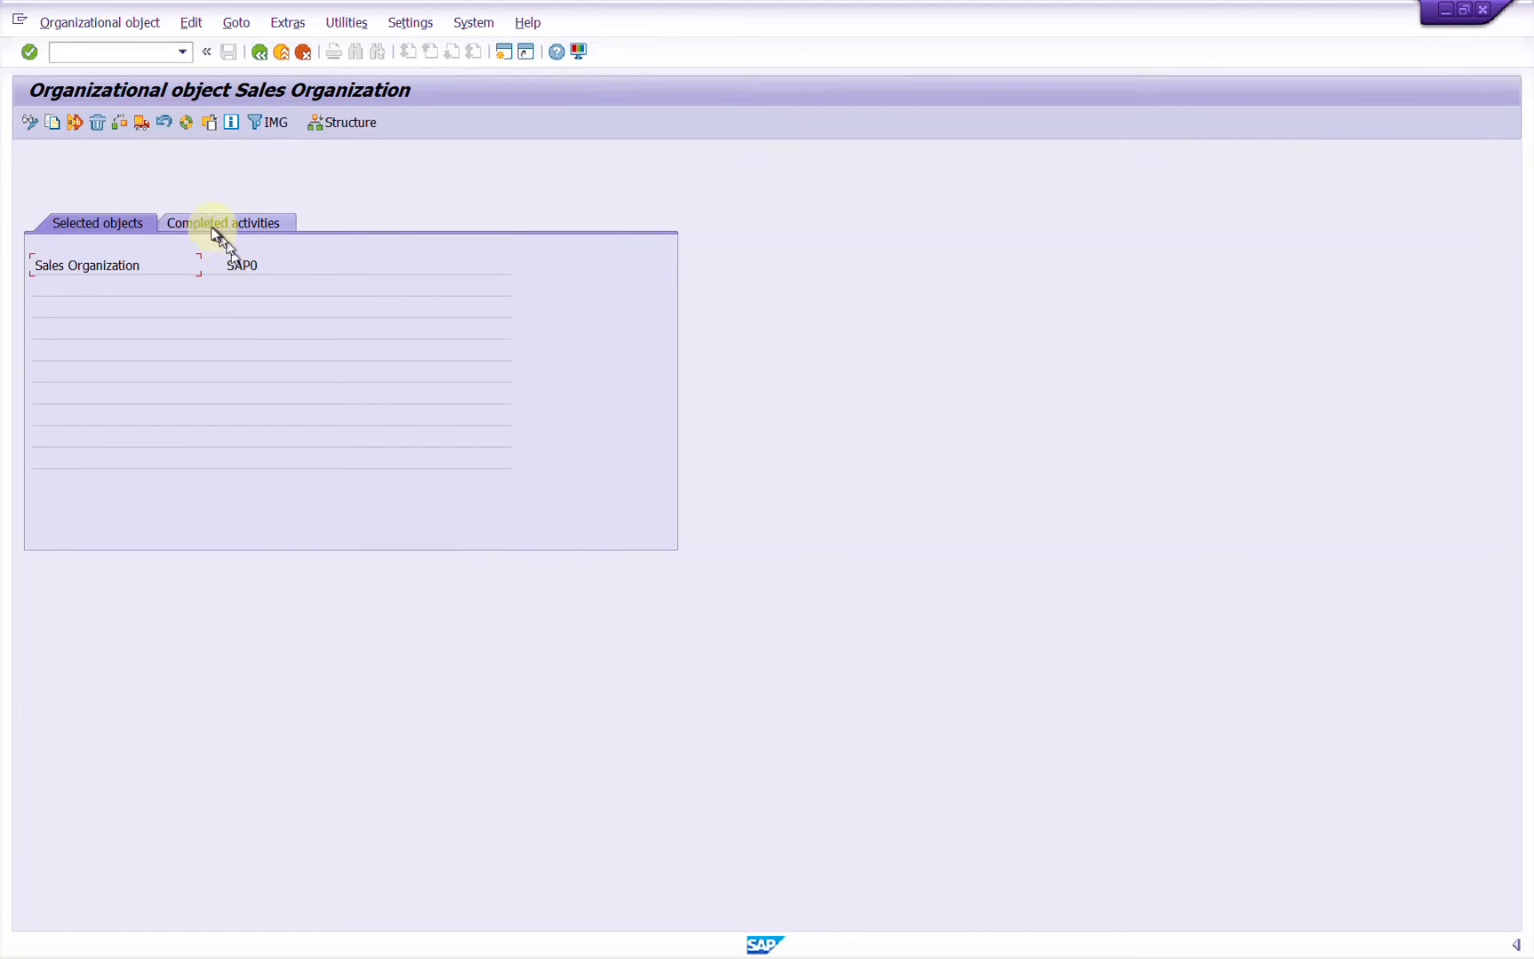
pyautogui.click(266, 55)
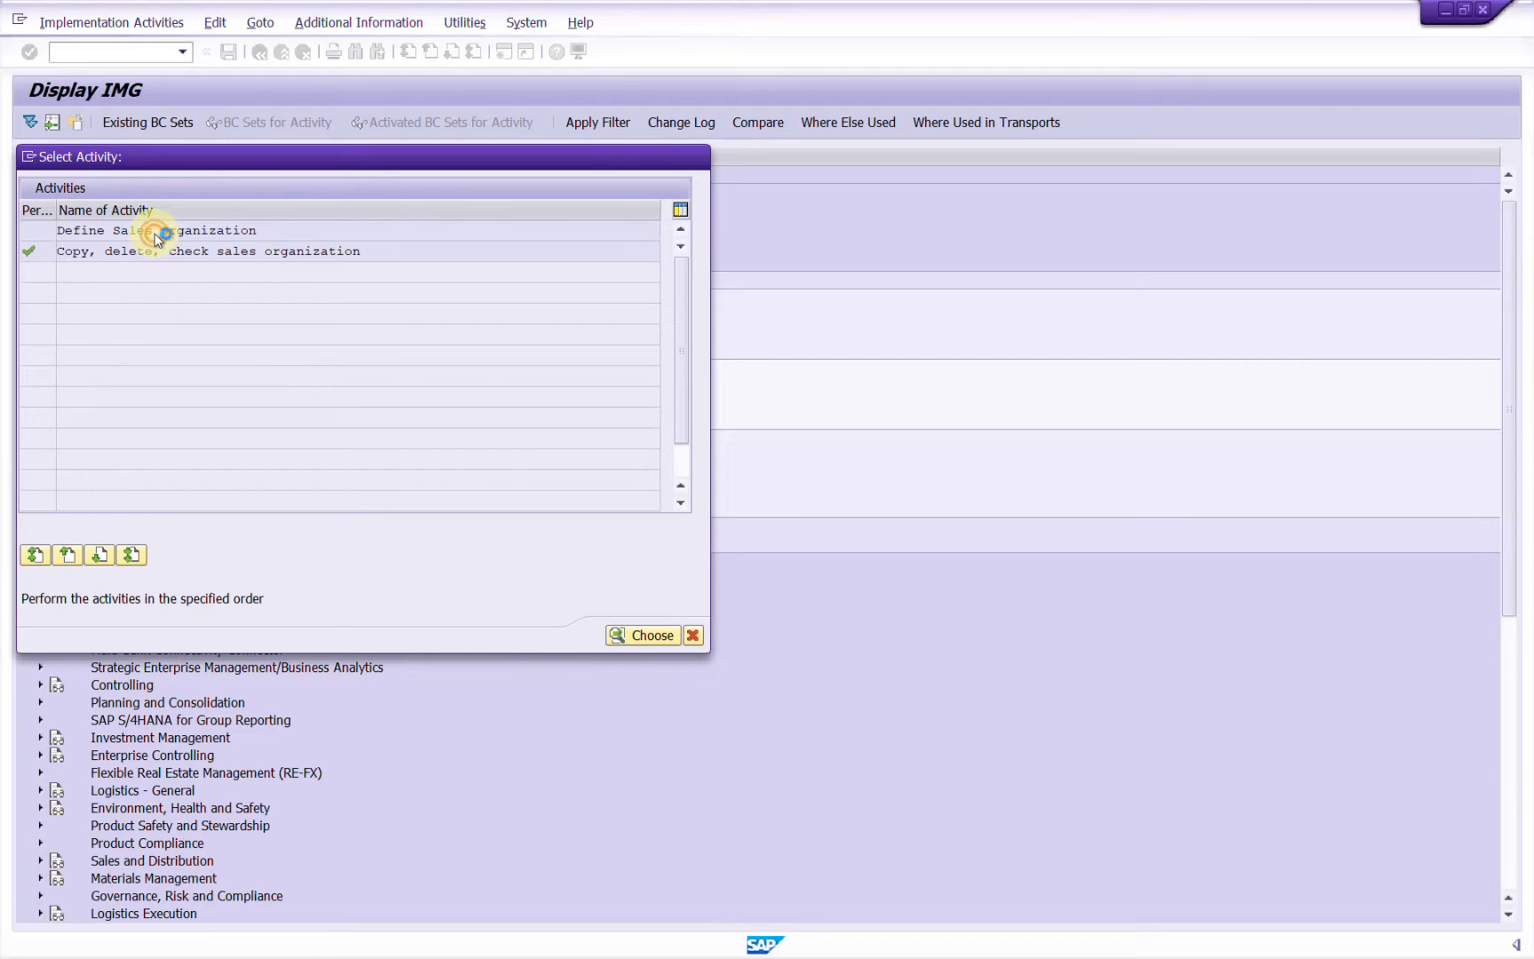
pyautogui.doubleClick(156, 233)
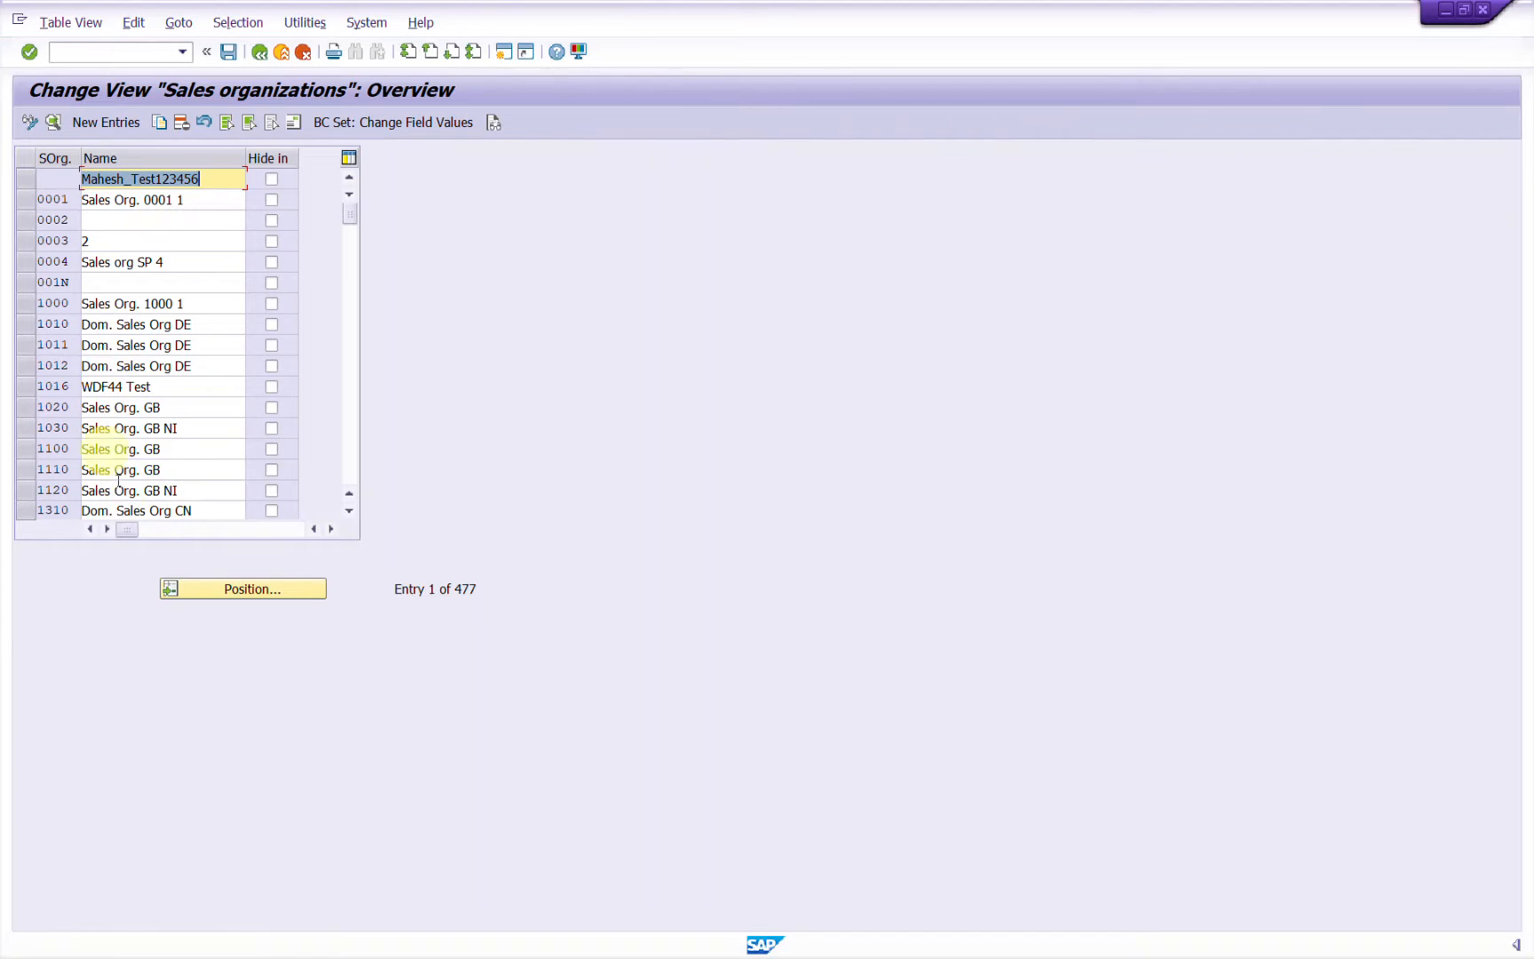
pyautogui.click(252, 595)
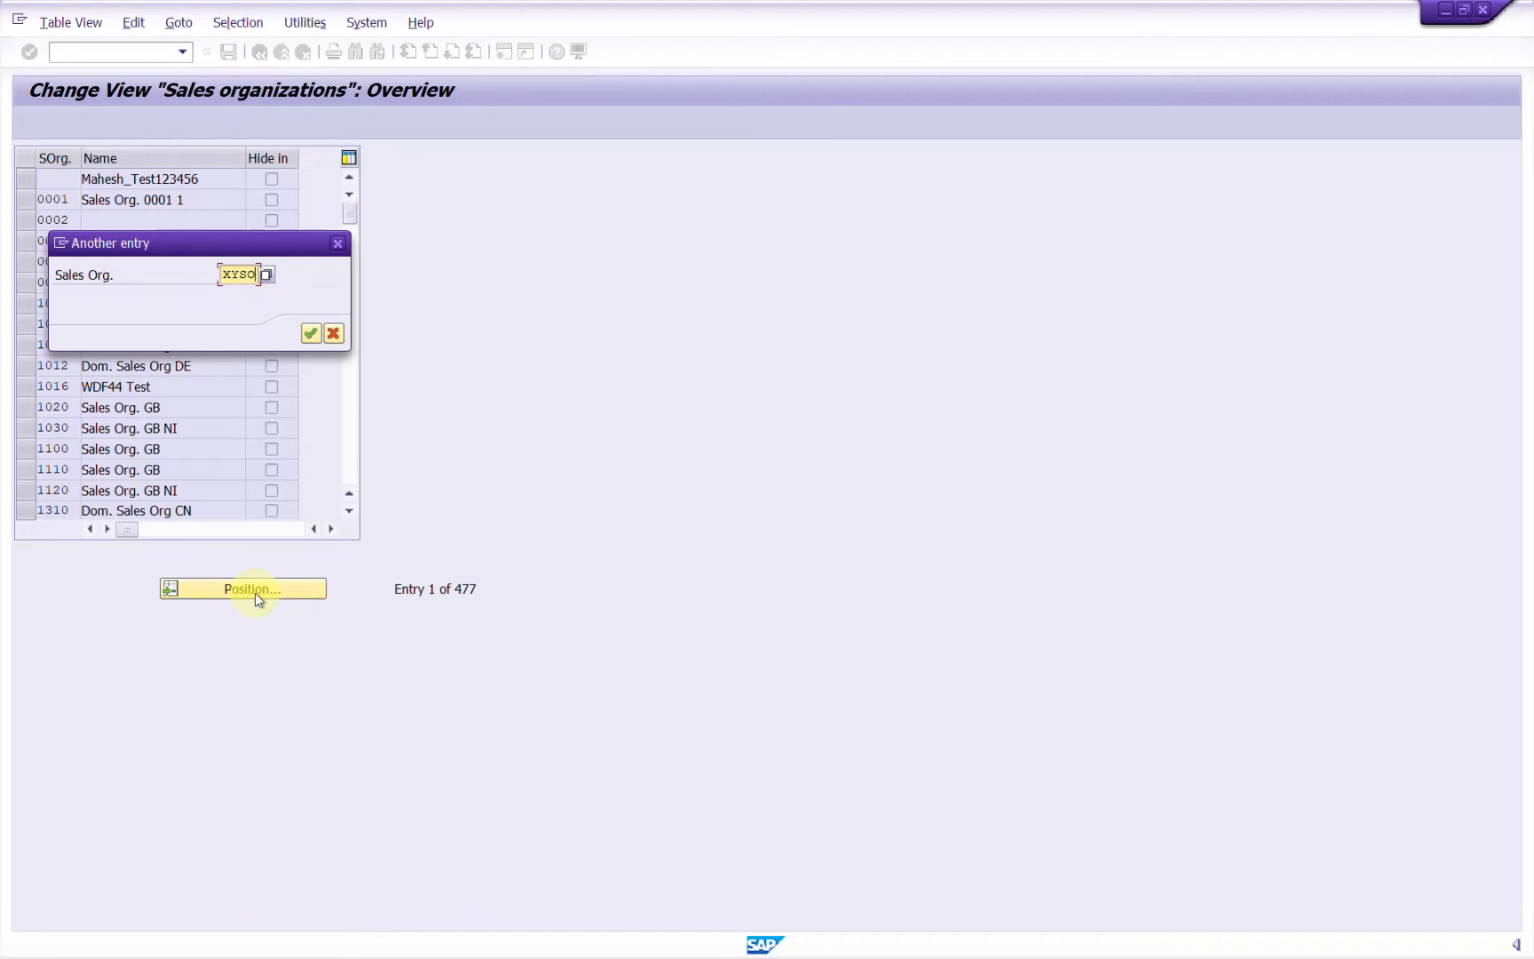
pyautogui.write('XYSO')
pyautogui.press('Return')
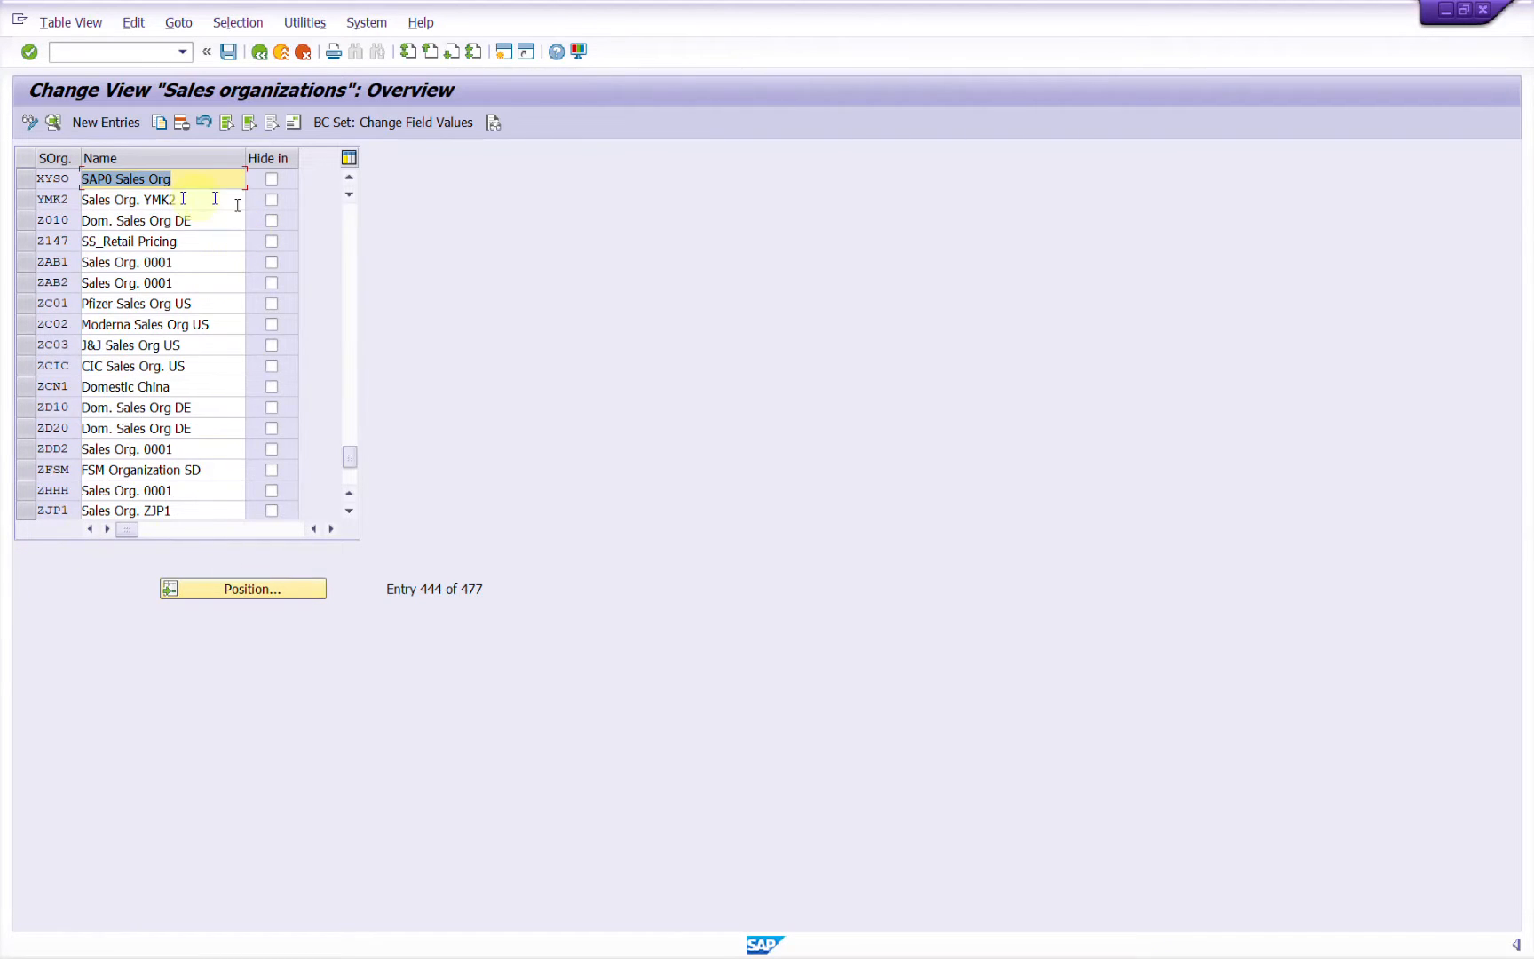
# Rename sales organization XYSO as "XYSO Sales Org" and save the change.
pyautogui.click(115, 178)
pyautogui.press('BackSpace')
pyautogui.press('BackSpace')
pyautogui.press('BackSpace')
pyautogui.press('BackSpace')
pyautogui.press('BackSpace')
pyautogui.write('XY')
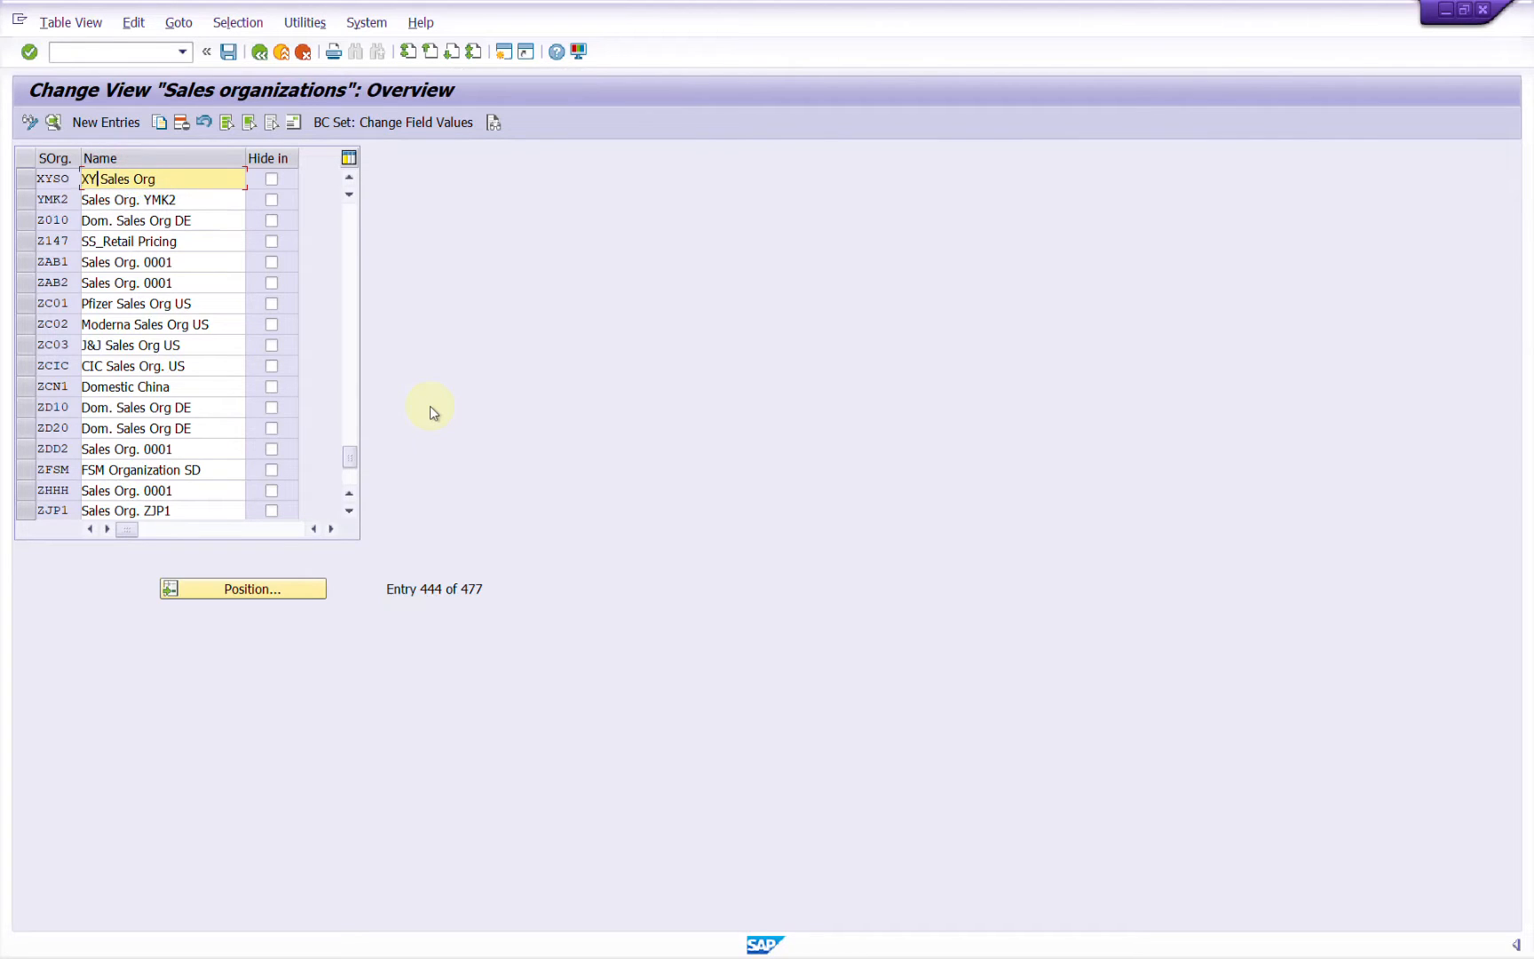
pyautogui.write('SO')
pyautogui.click(293, 122)
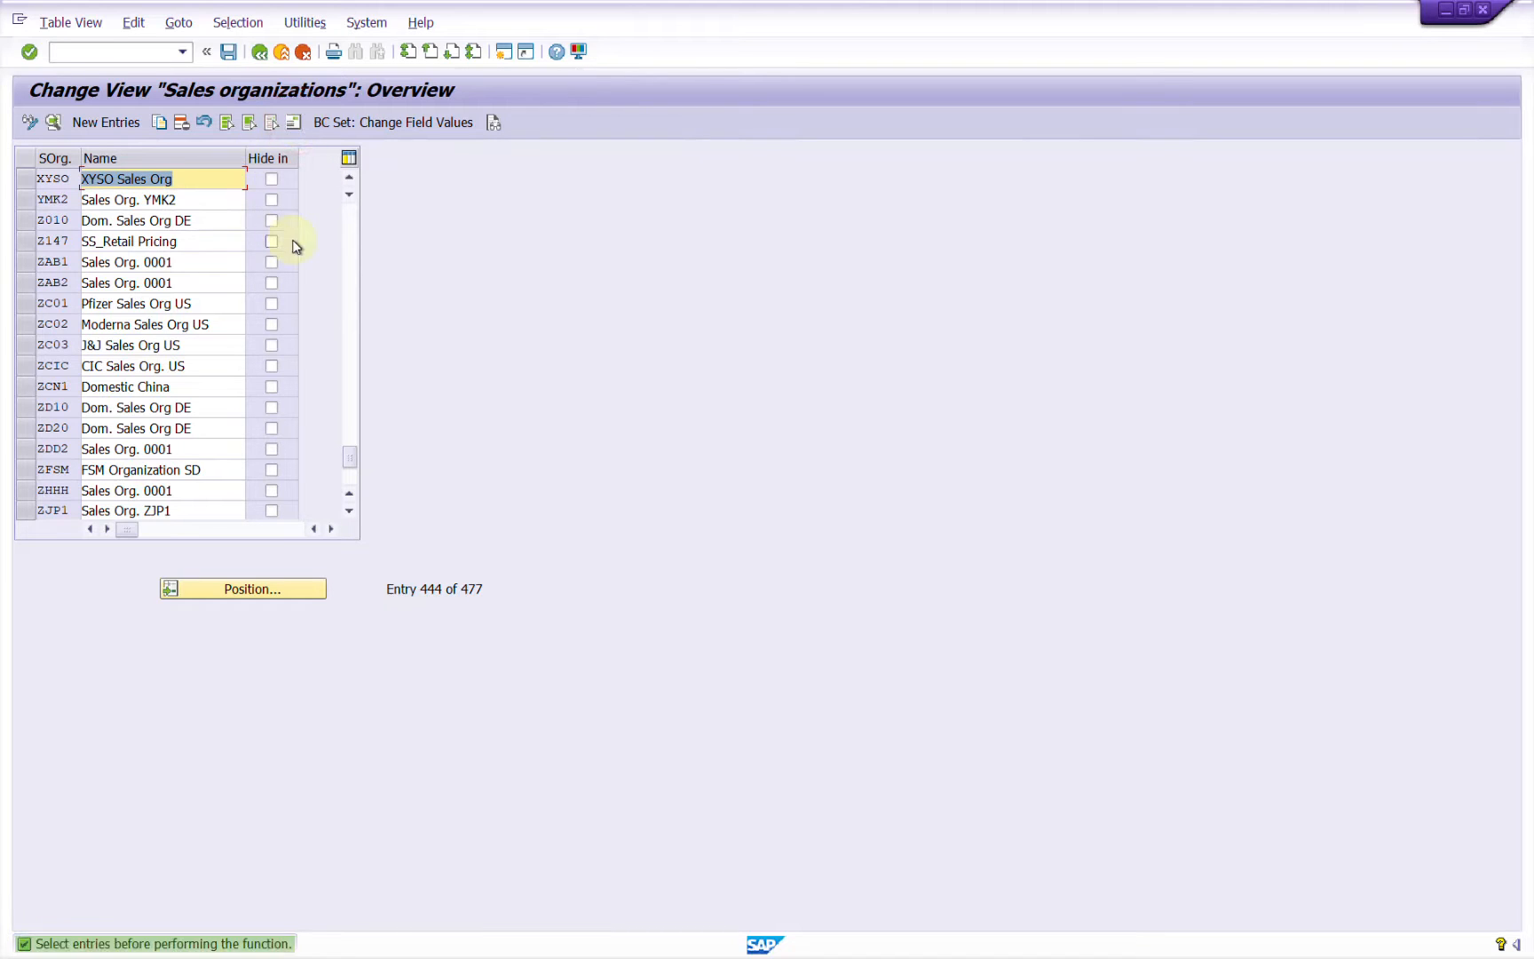
pyautogui.click(230, 53)
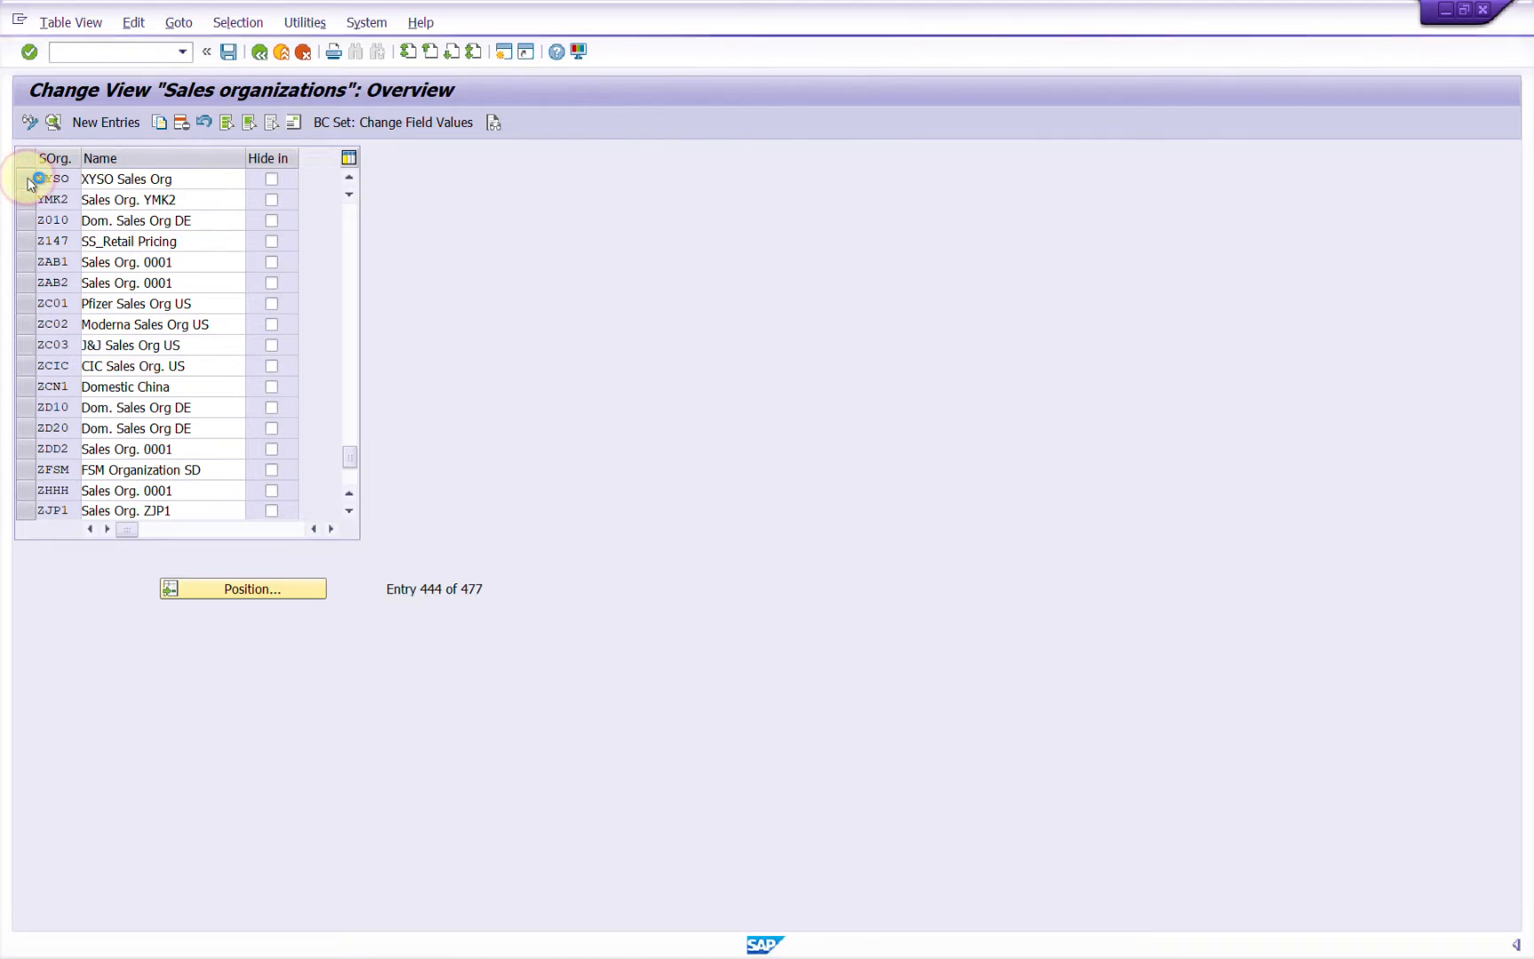
# Open the address of sales organization XYSO, replace the SAP0 prefix in its name, and save the entry.
pyautogui.click(29, 181)
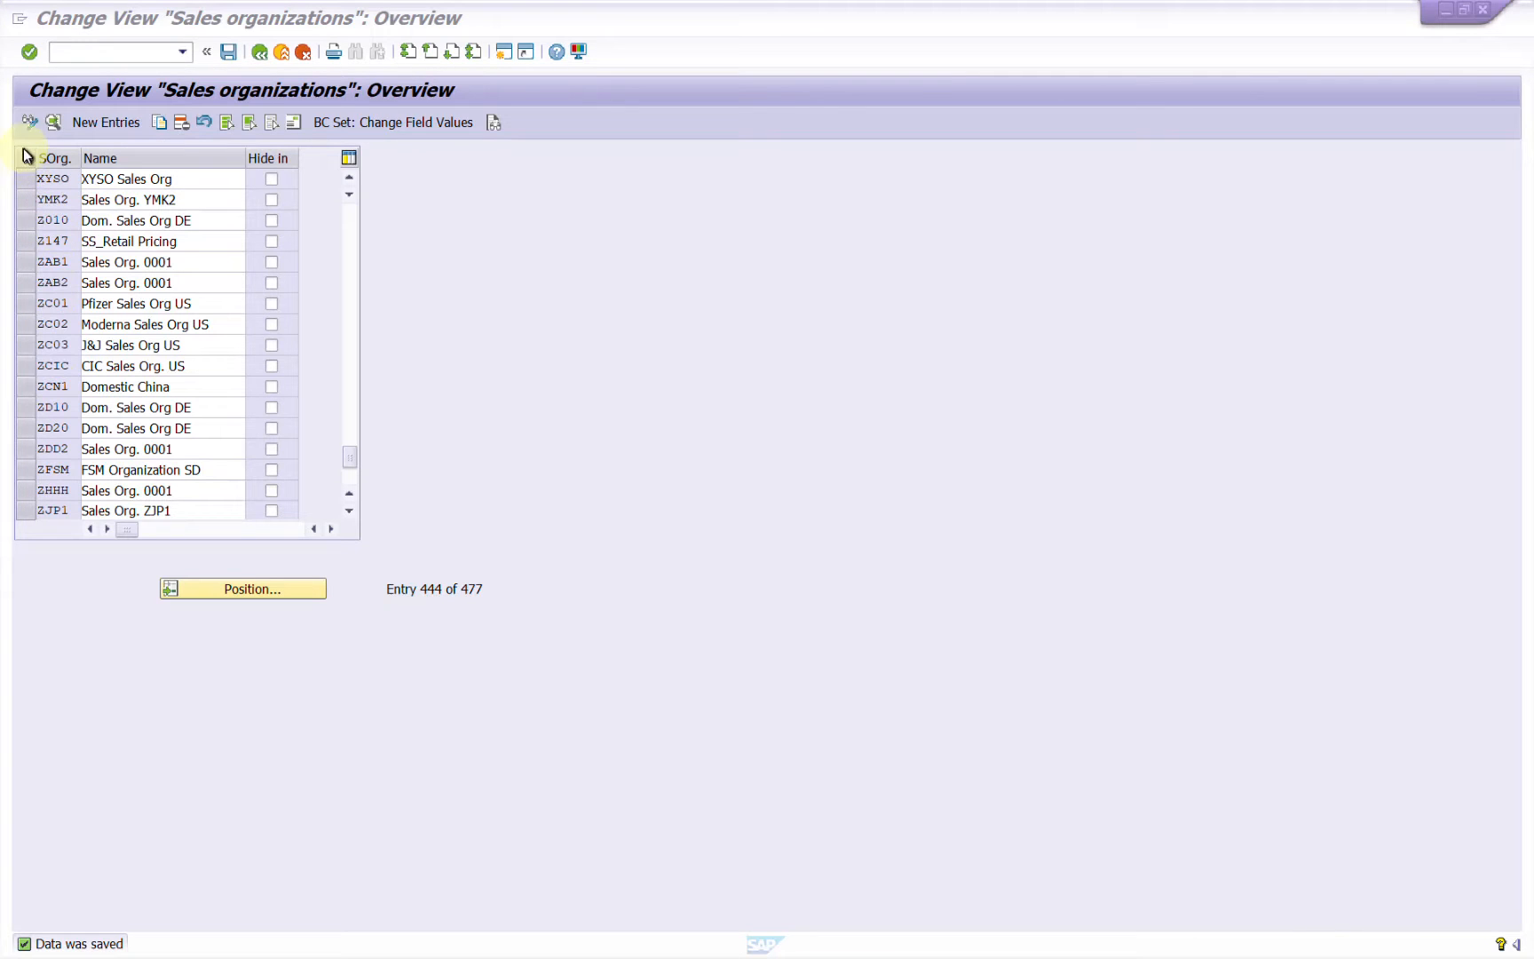
pyautogui.click(26, 183)
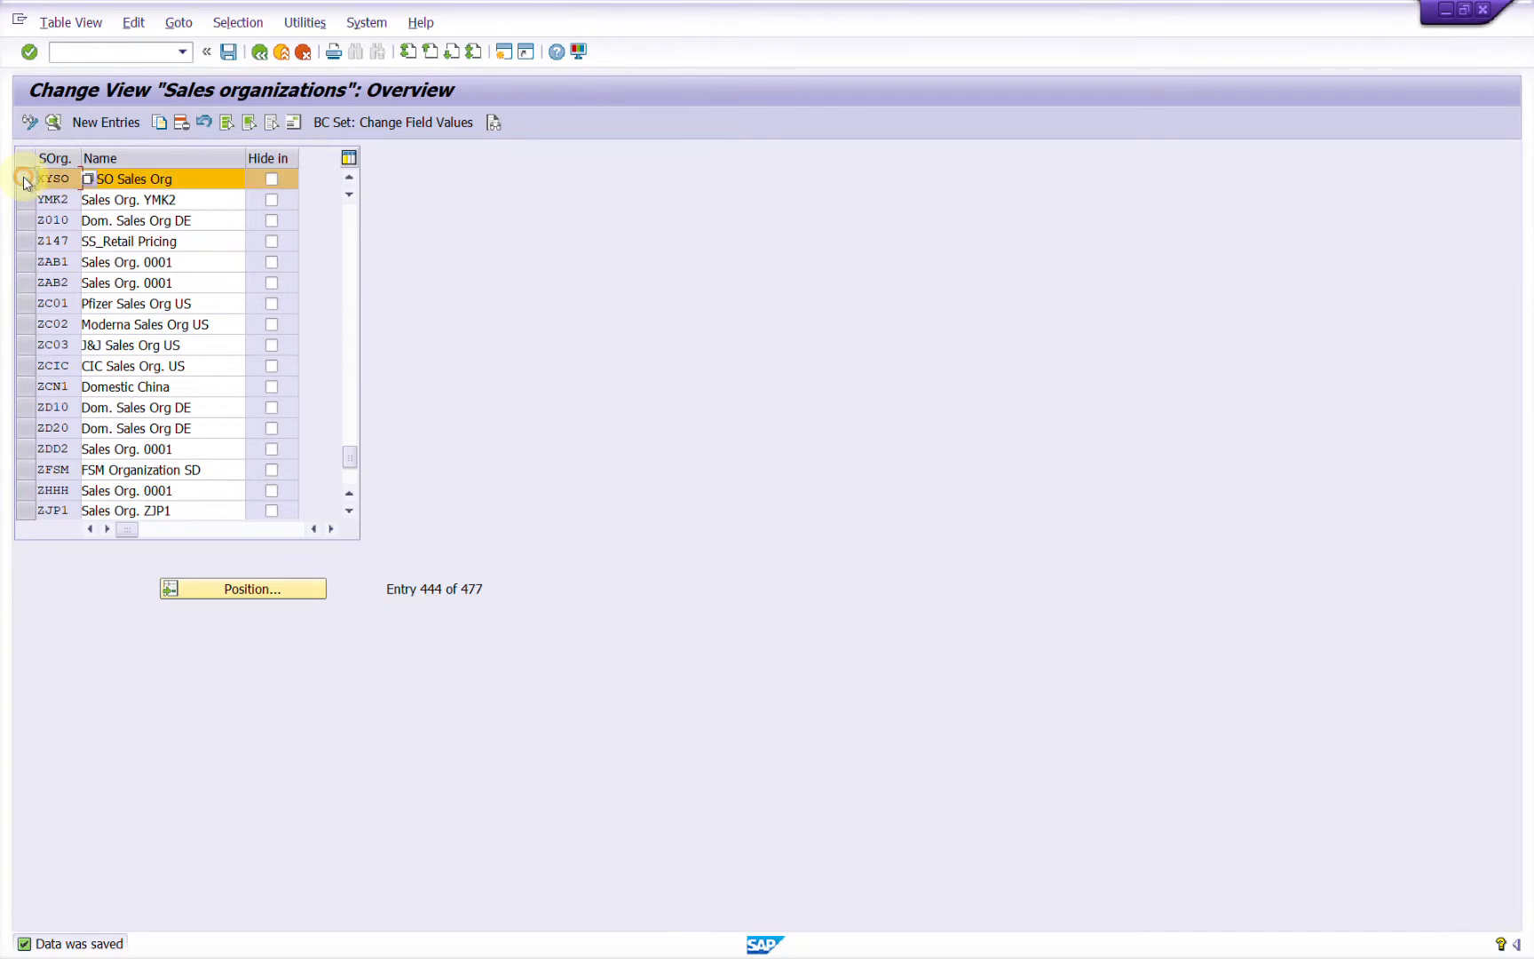
pyautogui.click(296, 124)
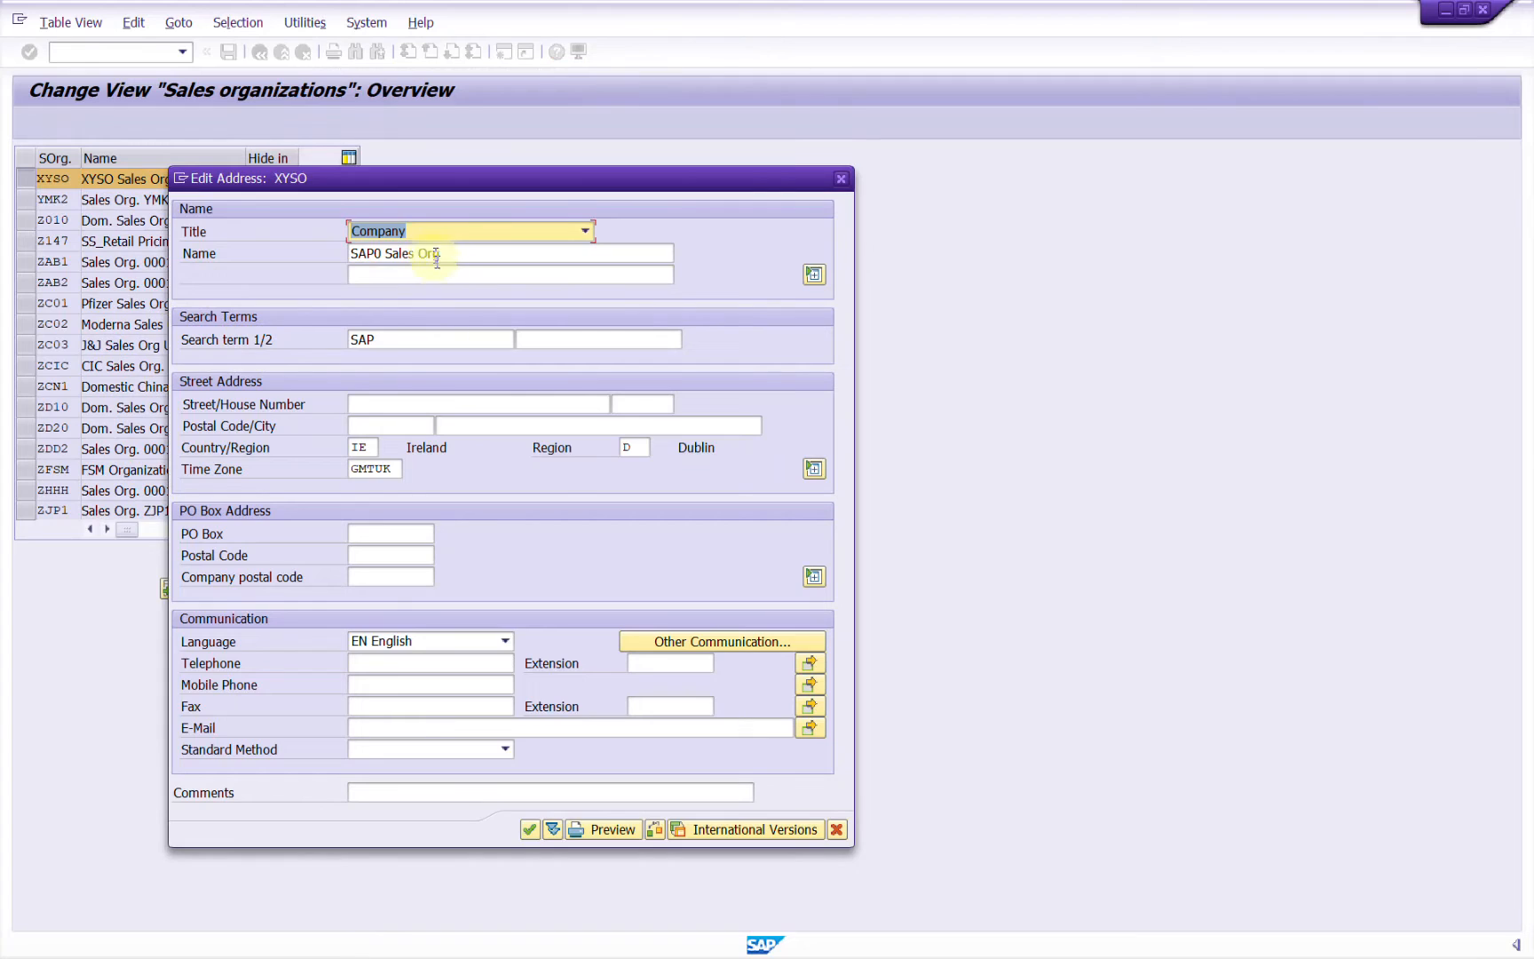
pyautogui.click(389, 253)
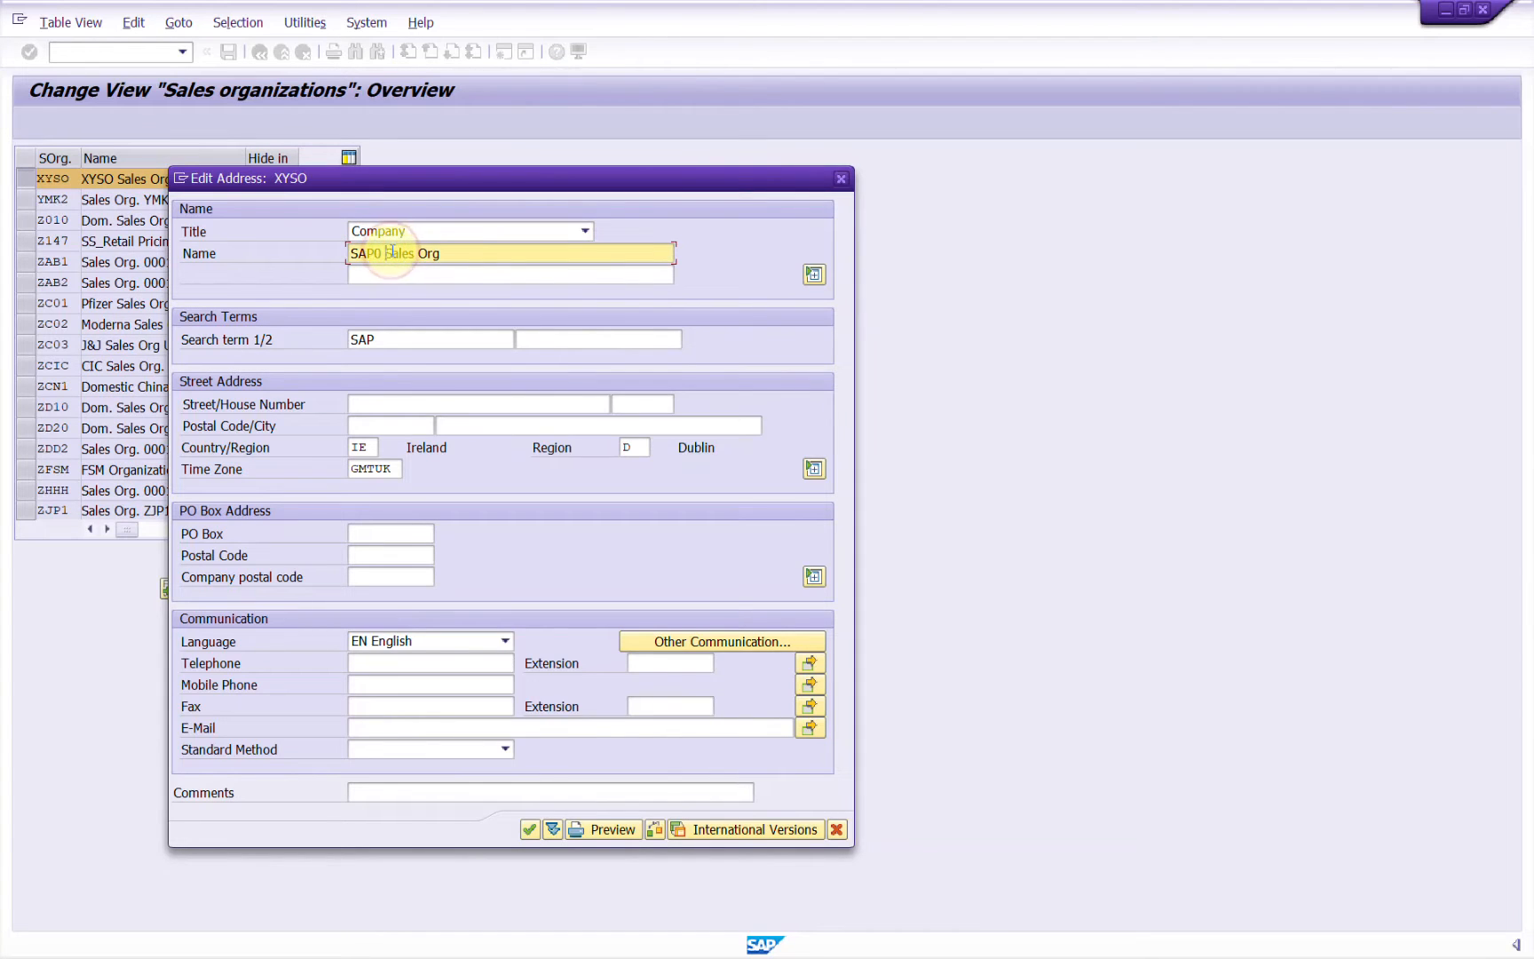
pyautogui.press('BackSpace')
pyautogui.press('BackSpace')
pyautogui.press('BackSpace')
pyautogui.write('X')
pyautogui.click(524, 829)
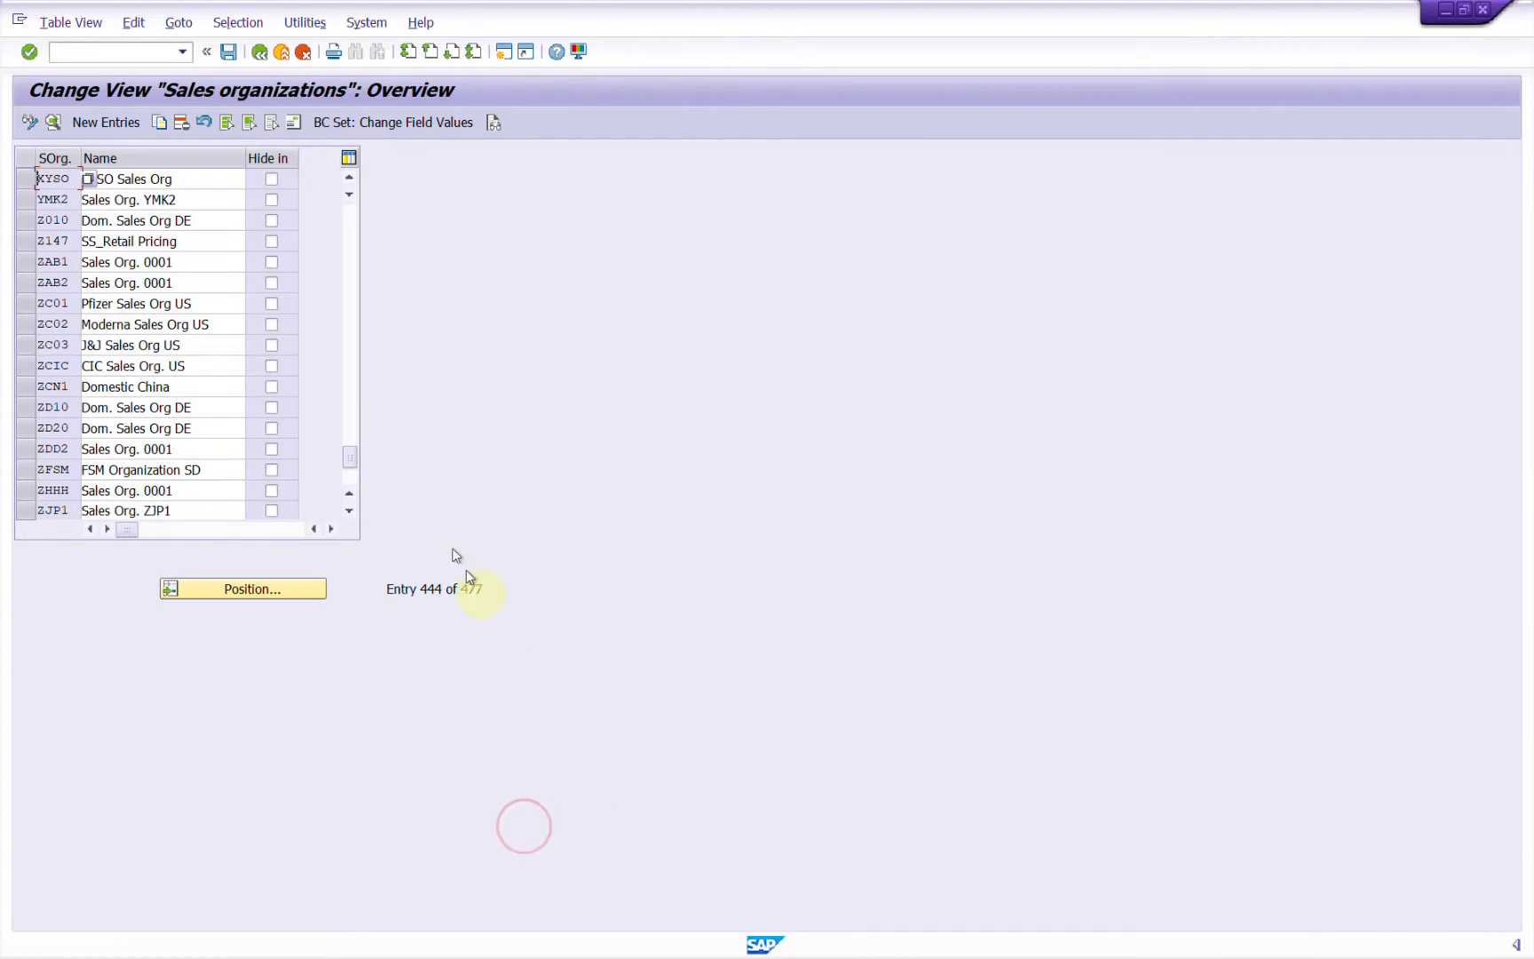
pyautogui.click(228, 55)
# Return to STO.xlsx in Excel, finish the XYSO entry for Define Sales Organization and select the Define Distribution Channel row.
pyautogui.hotkey('alt', 'Tab')
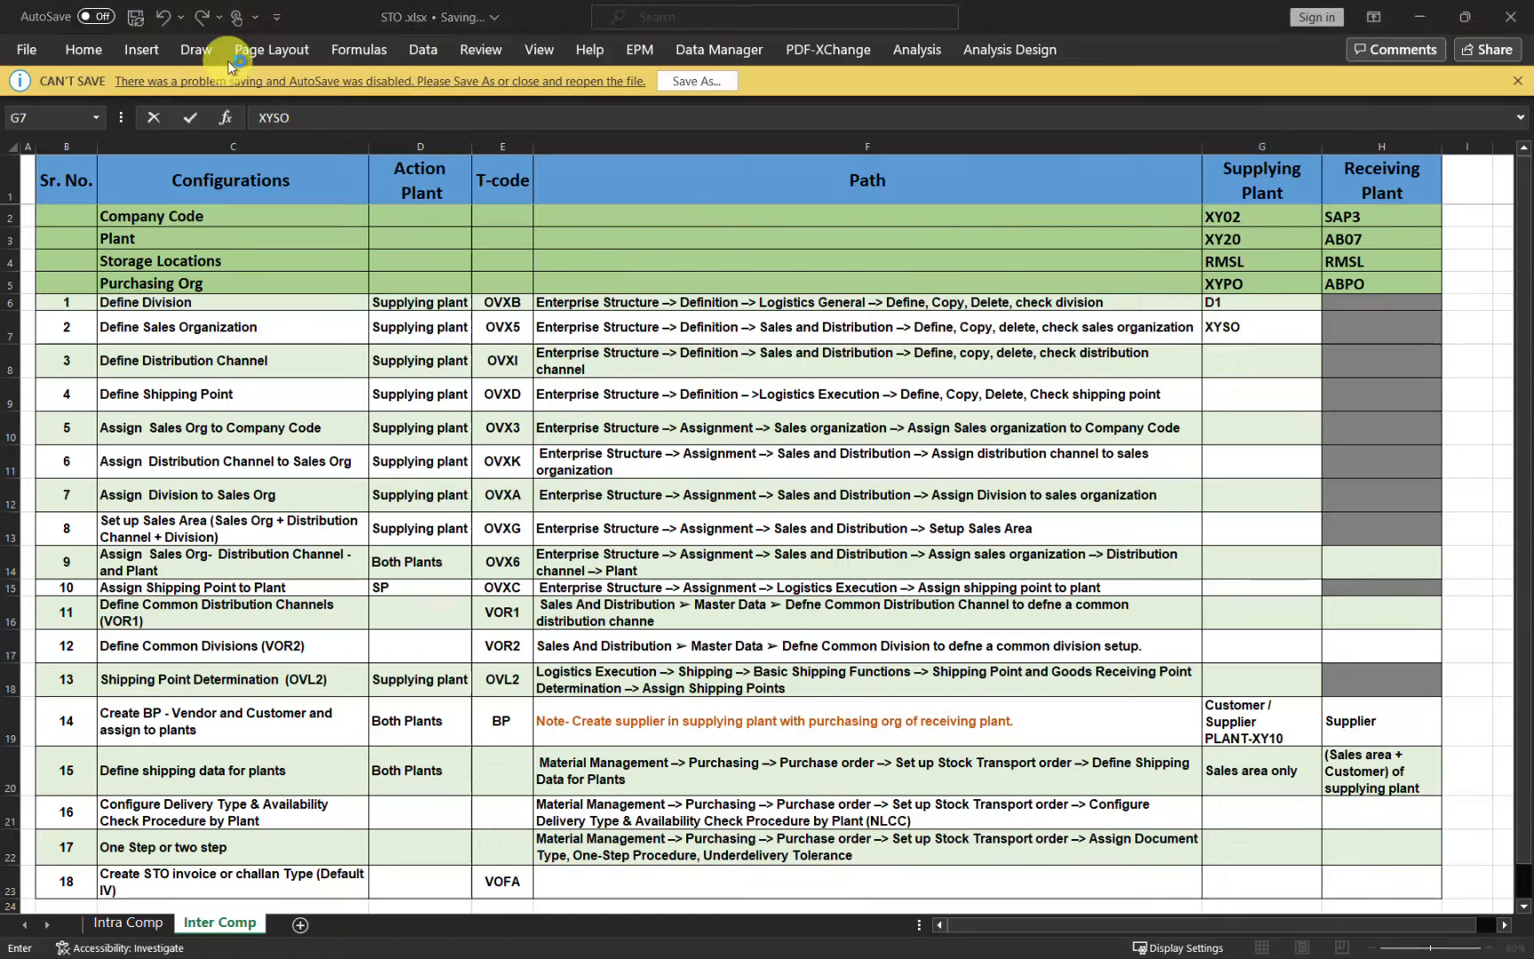
pyautogui.click(1217, 334)
pyautogui.write('XYSO')
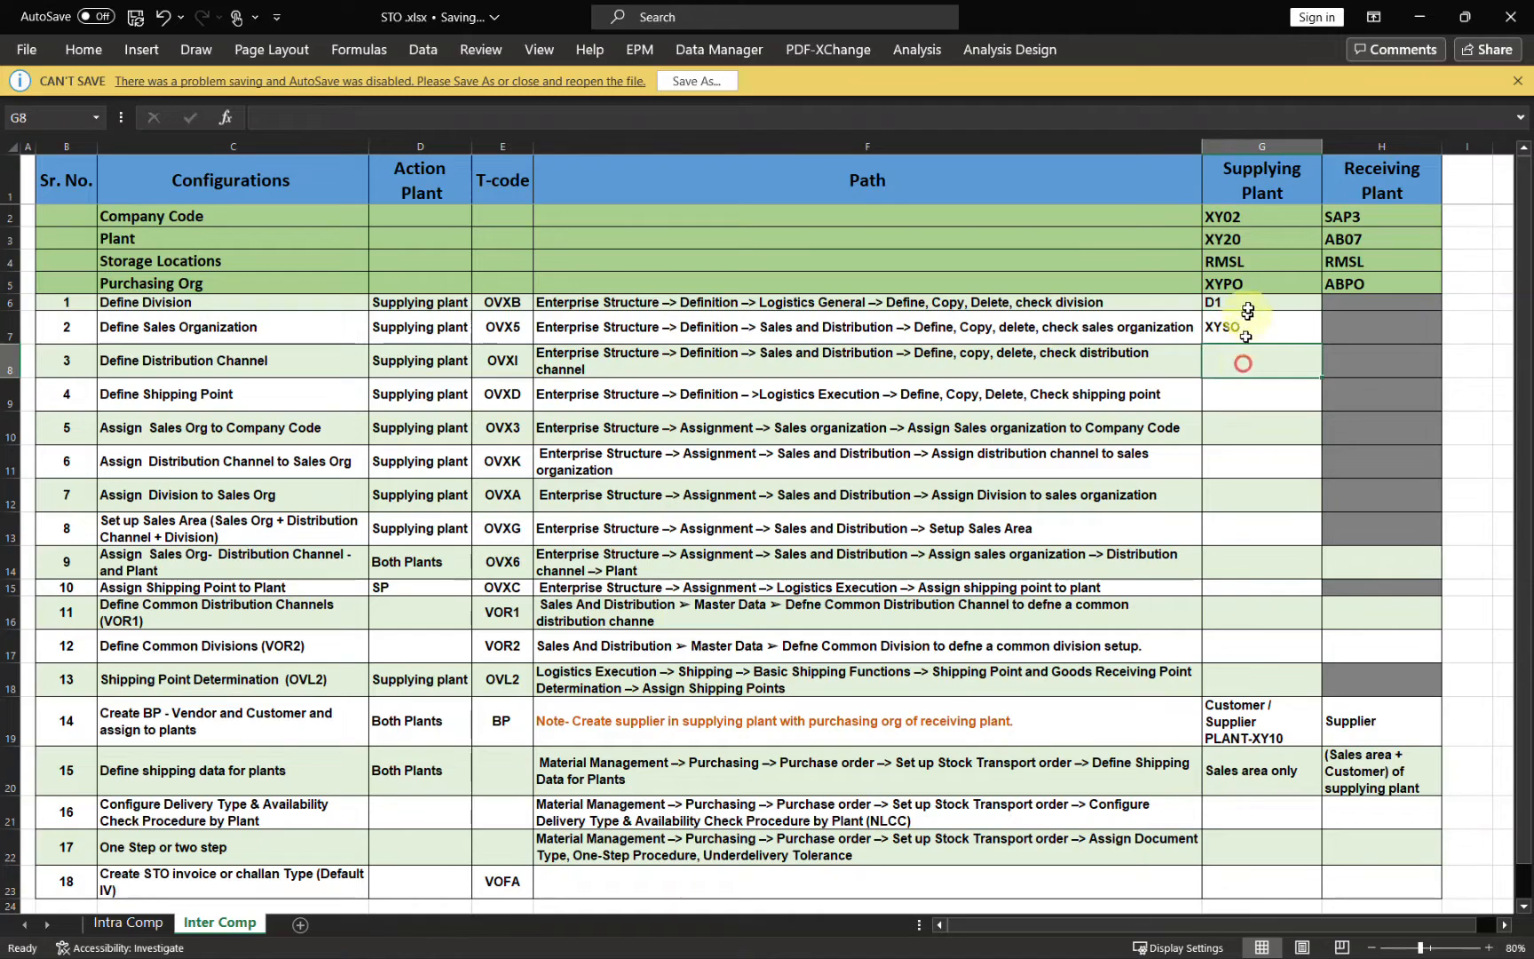
pyautogui.moveTo(1249, 325); pyautogui.dragTo(653, 326)
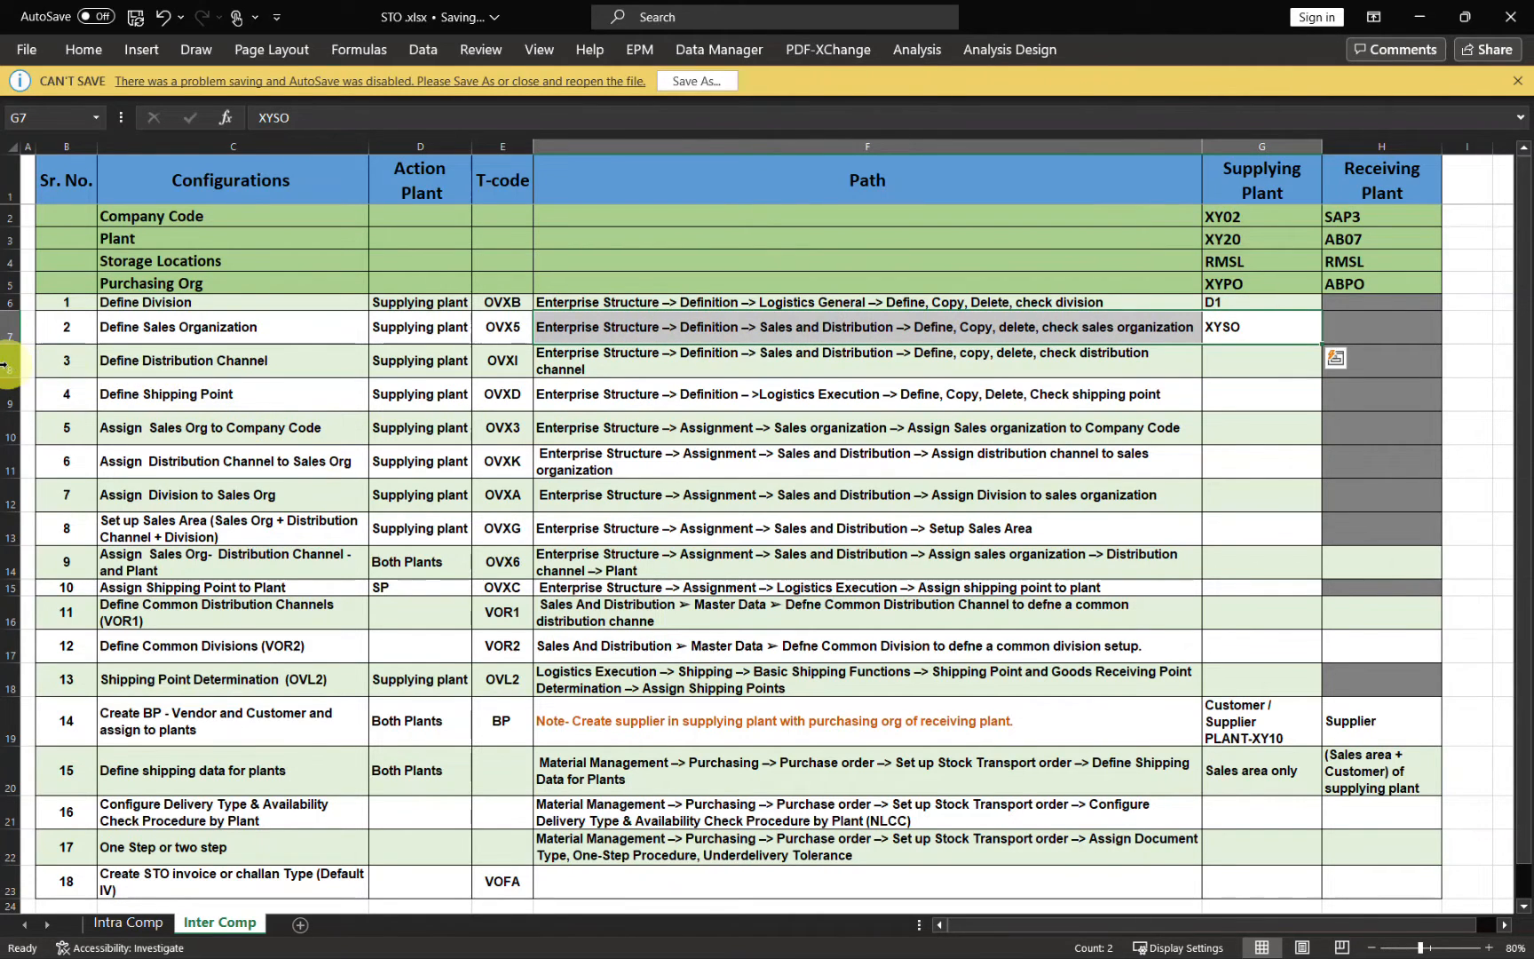
pyautogui.click(7, 364)
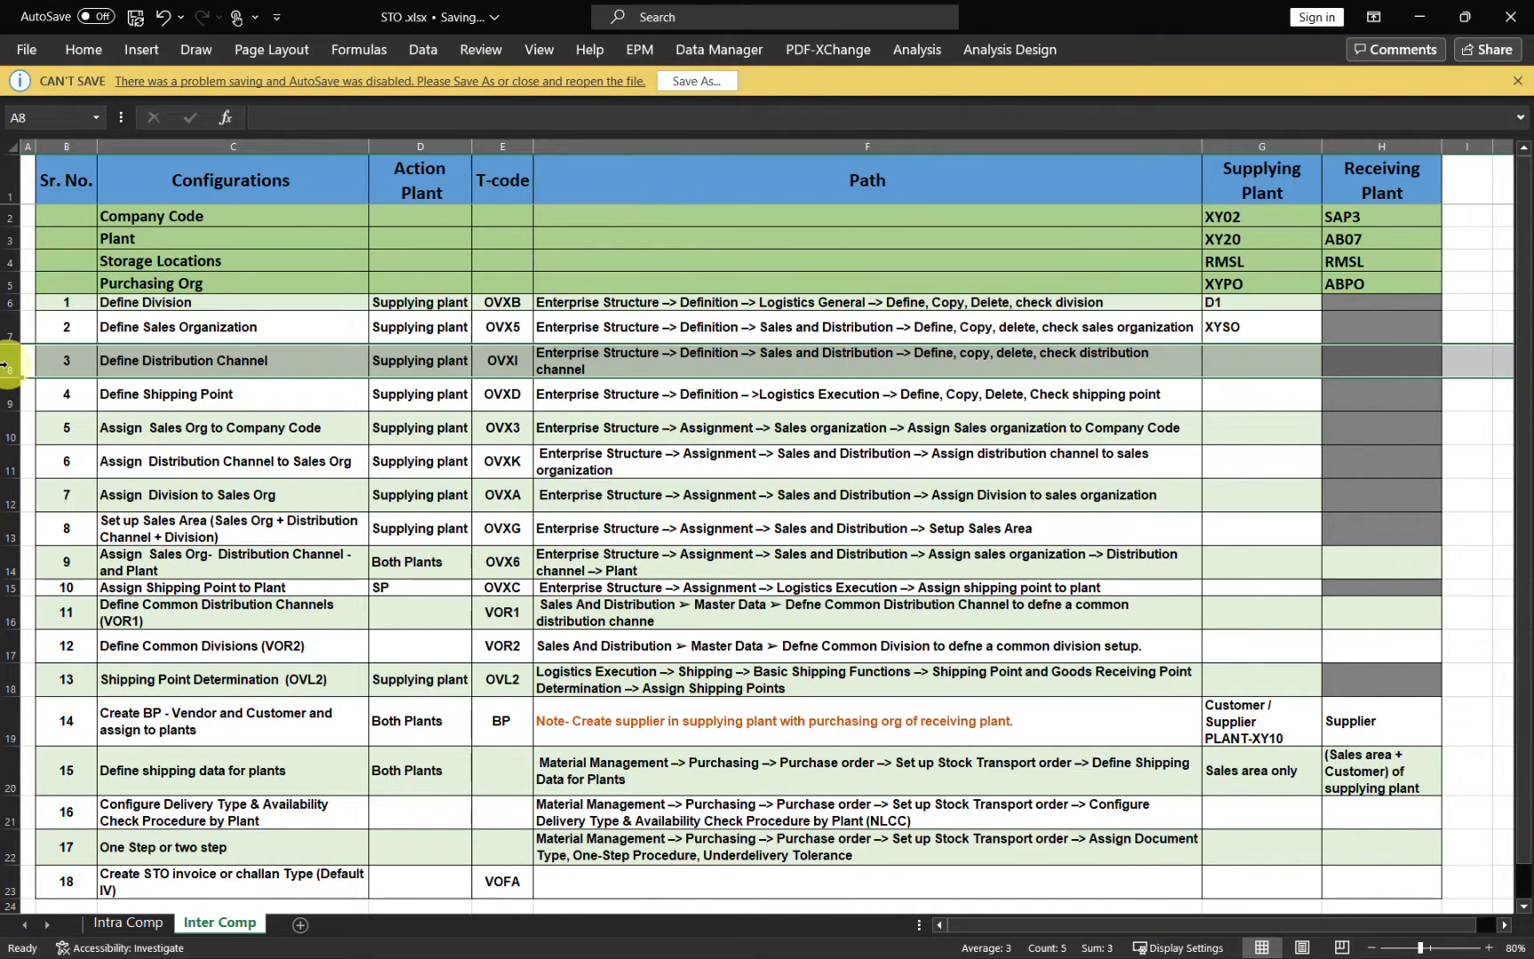
# Switch to SAP, leave the sales organization activities, and open the Copy, delete, check distribution channel activity under Sales and Distribution definition.
pyautogui.hotkey('alt', 'Tab')
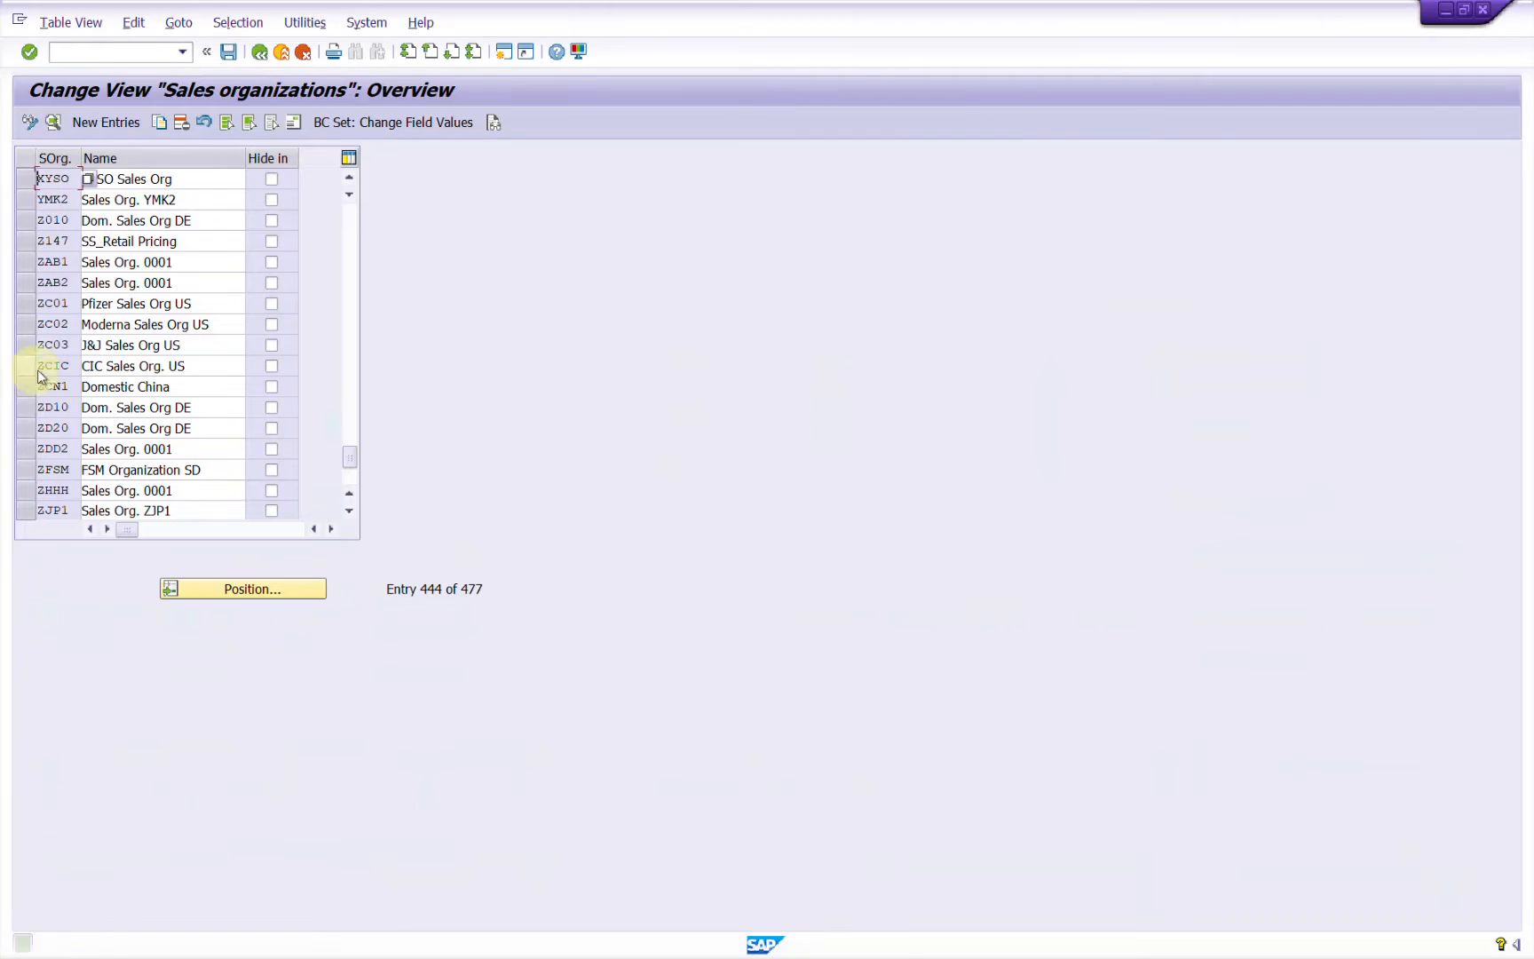
pyautogui.click(260, 53)
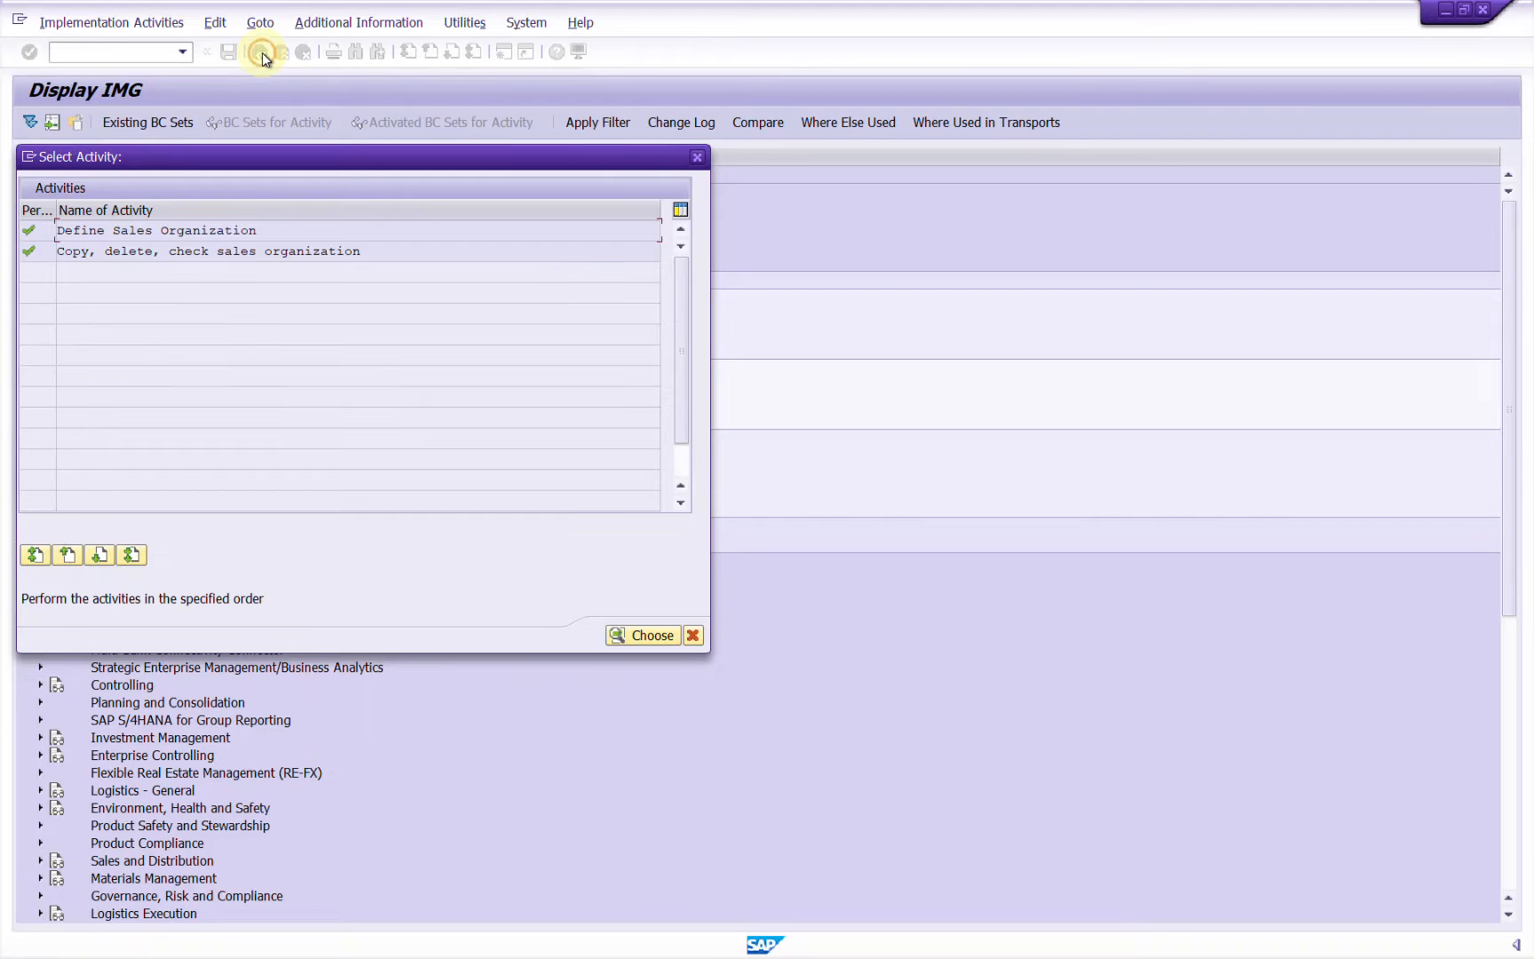
pyautogui.click(703, 157)
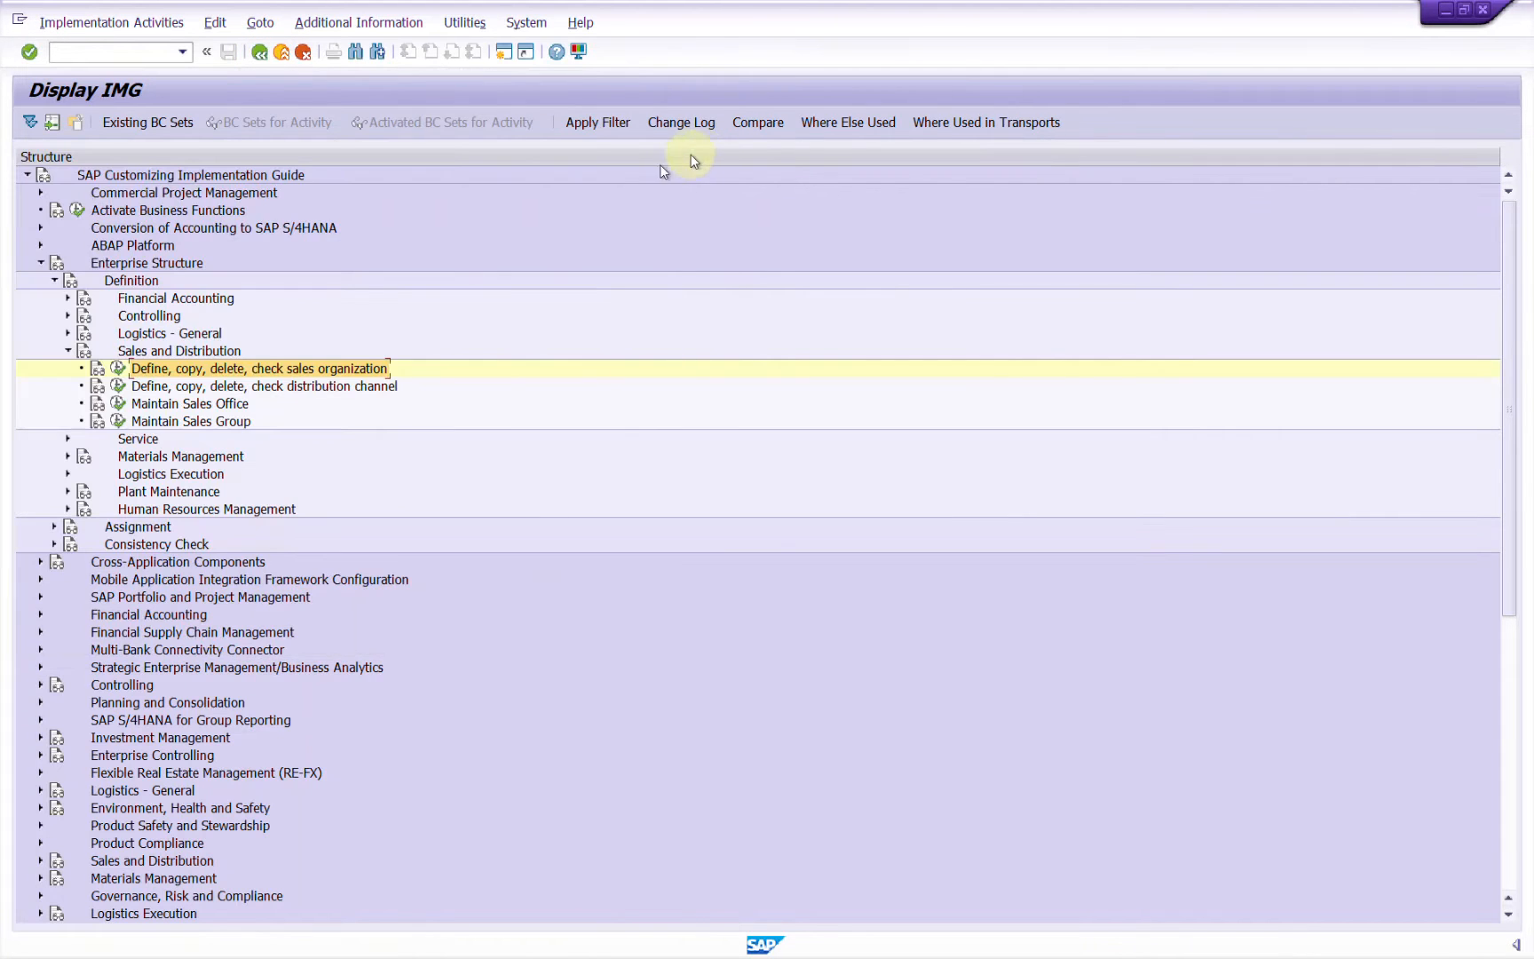
pyautogui.click(296, 387)
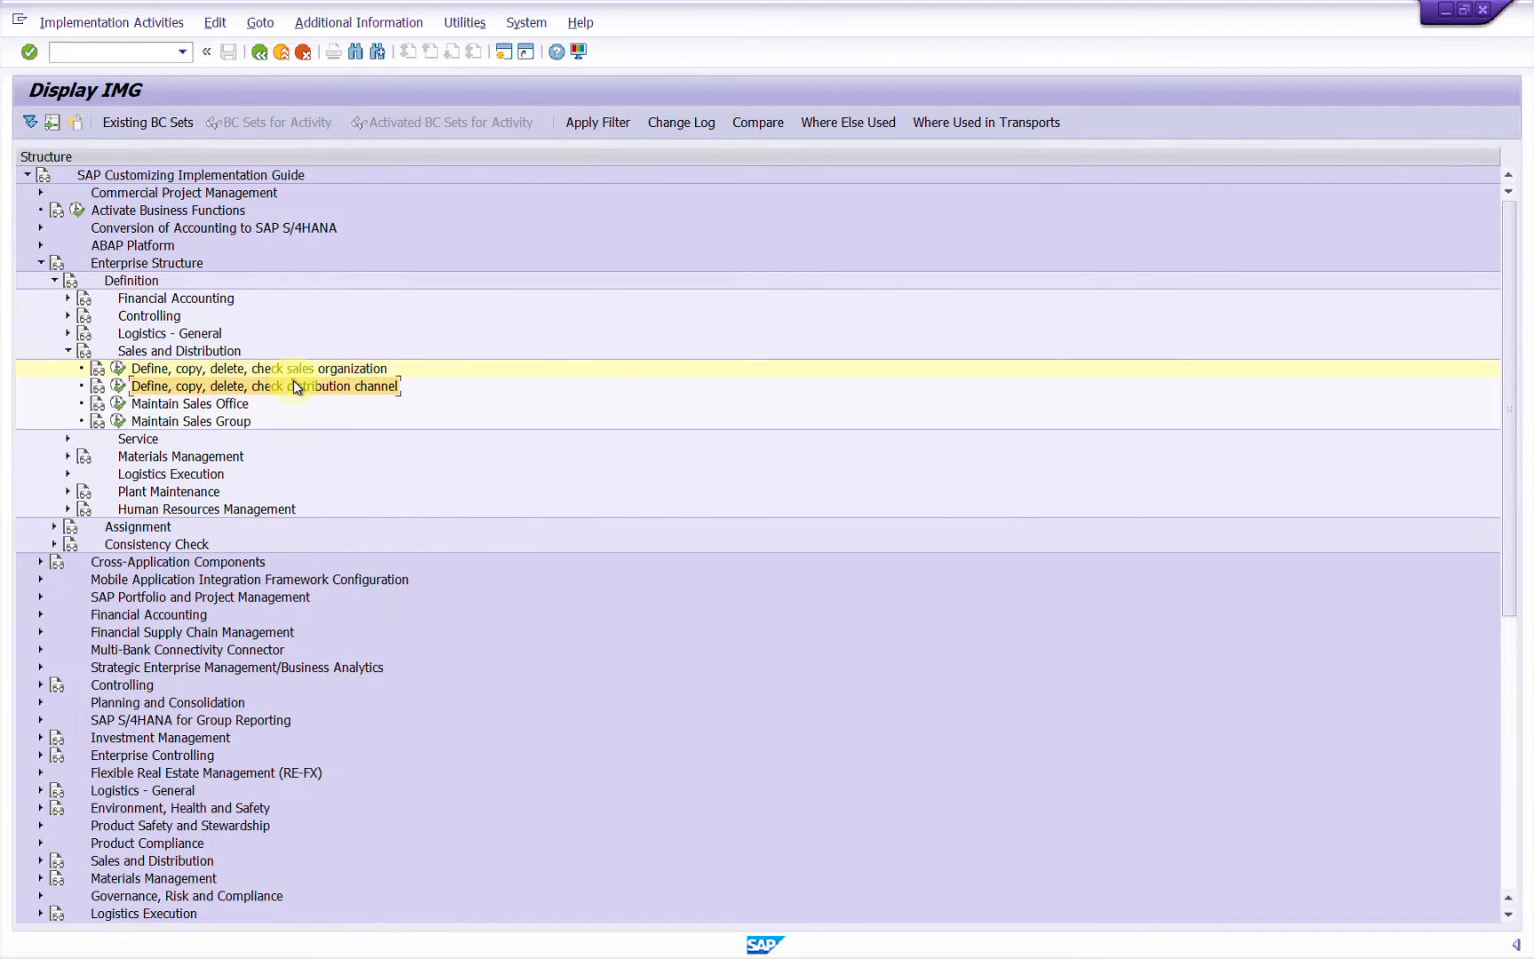
pyautogui.click(119, 385)
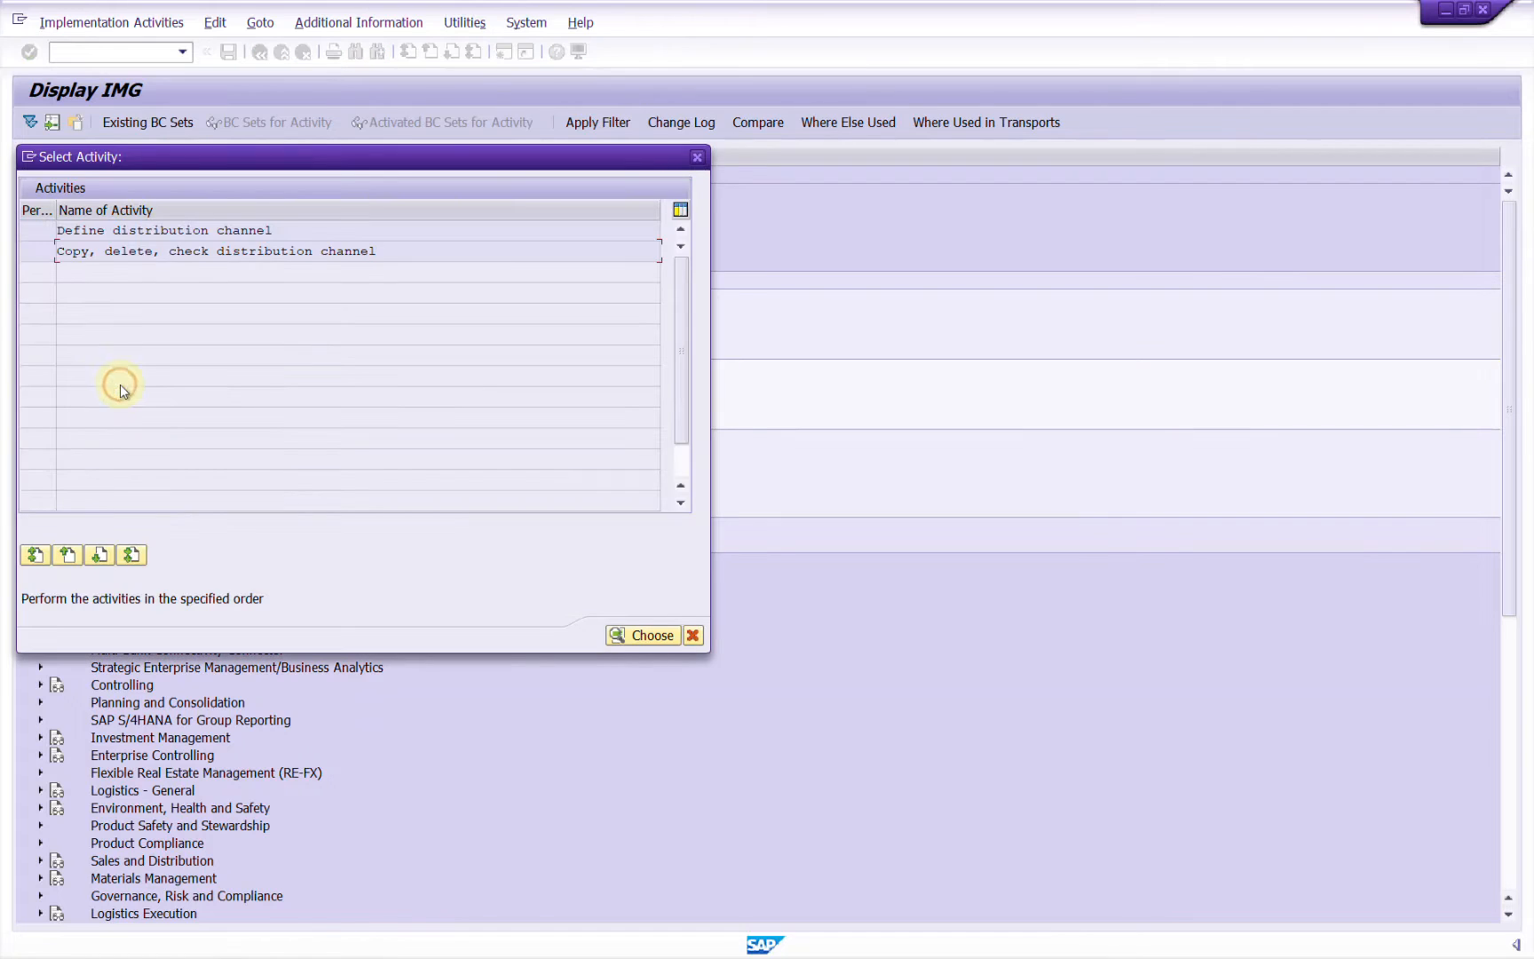
pyautogui.doubleClick(161, 252)
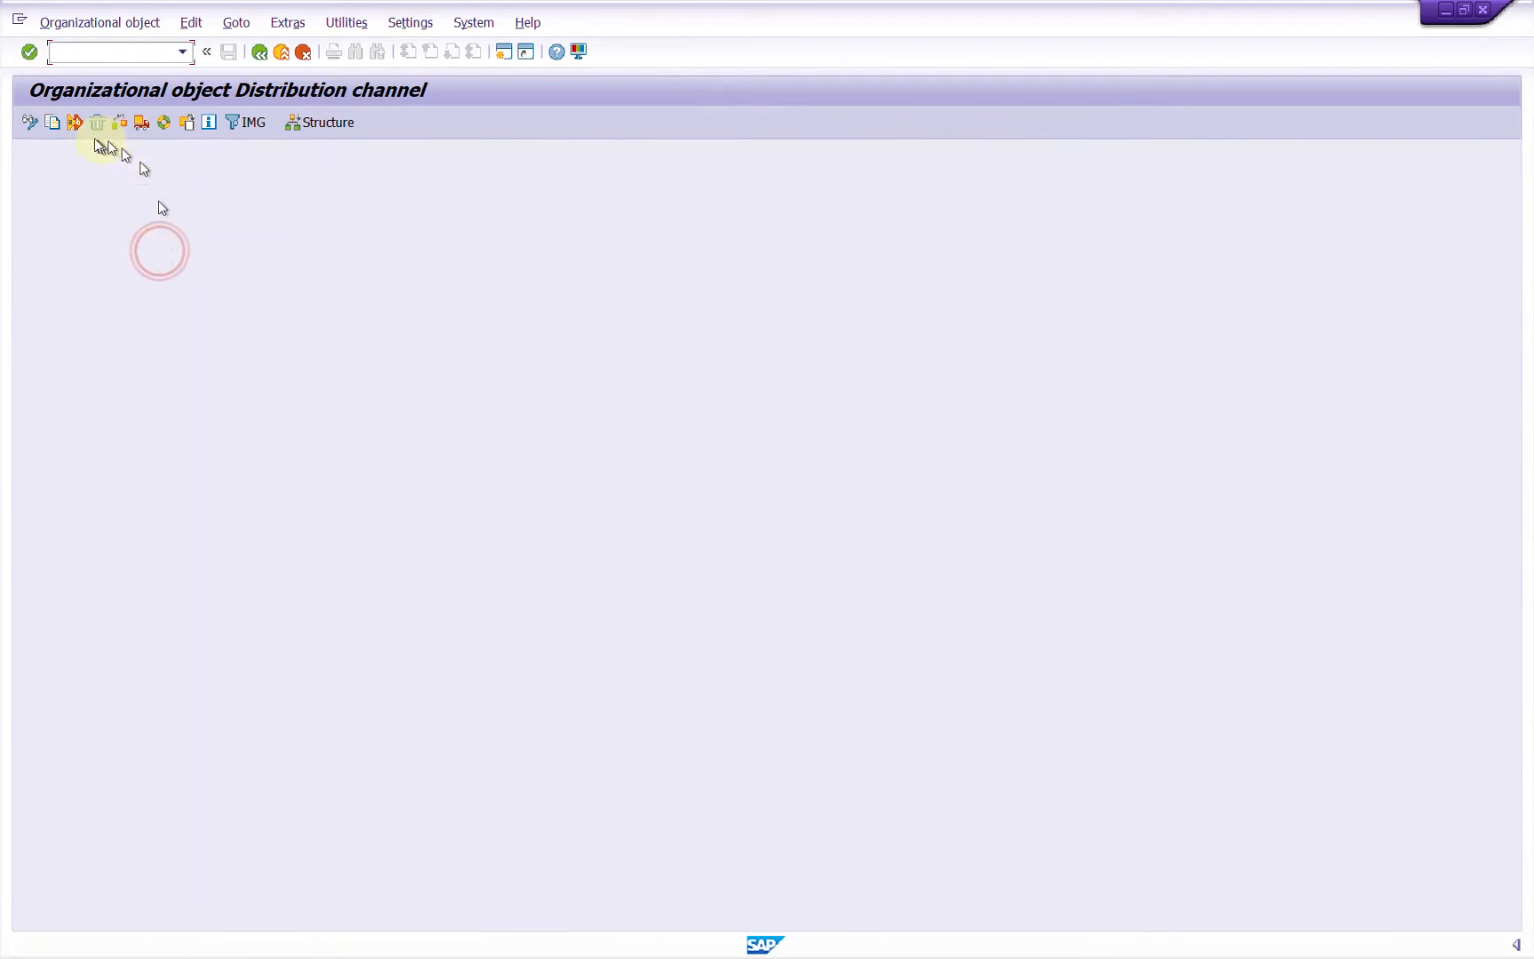
# Copy distribution channel X1 to new distribution channel DC and close the copy notice.
pyautogui.click(50, 127)
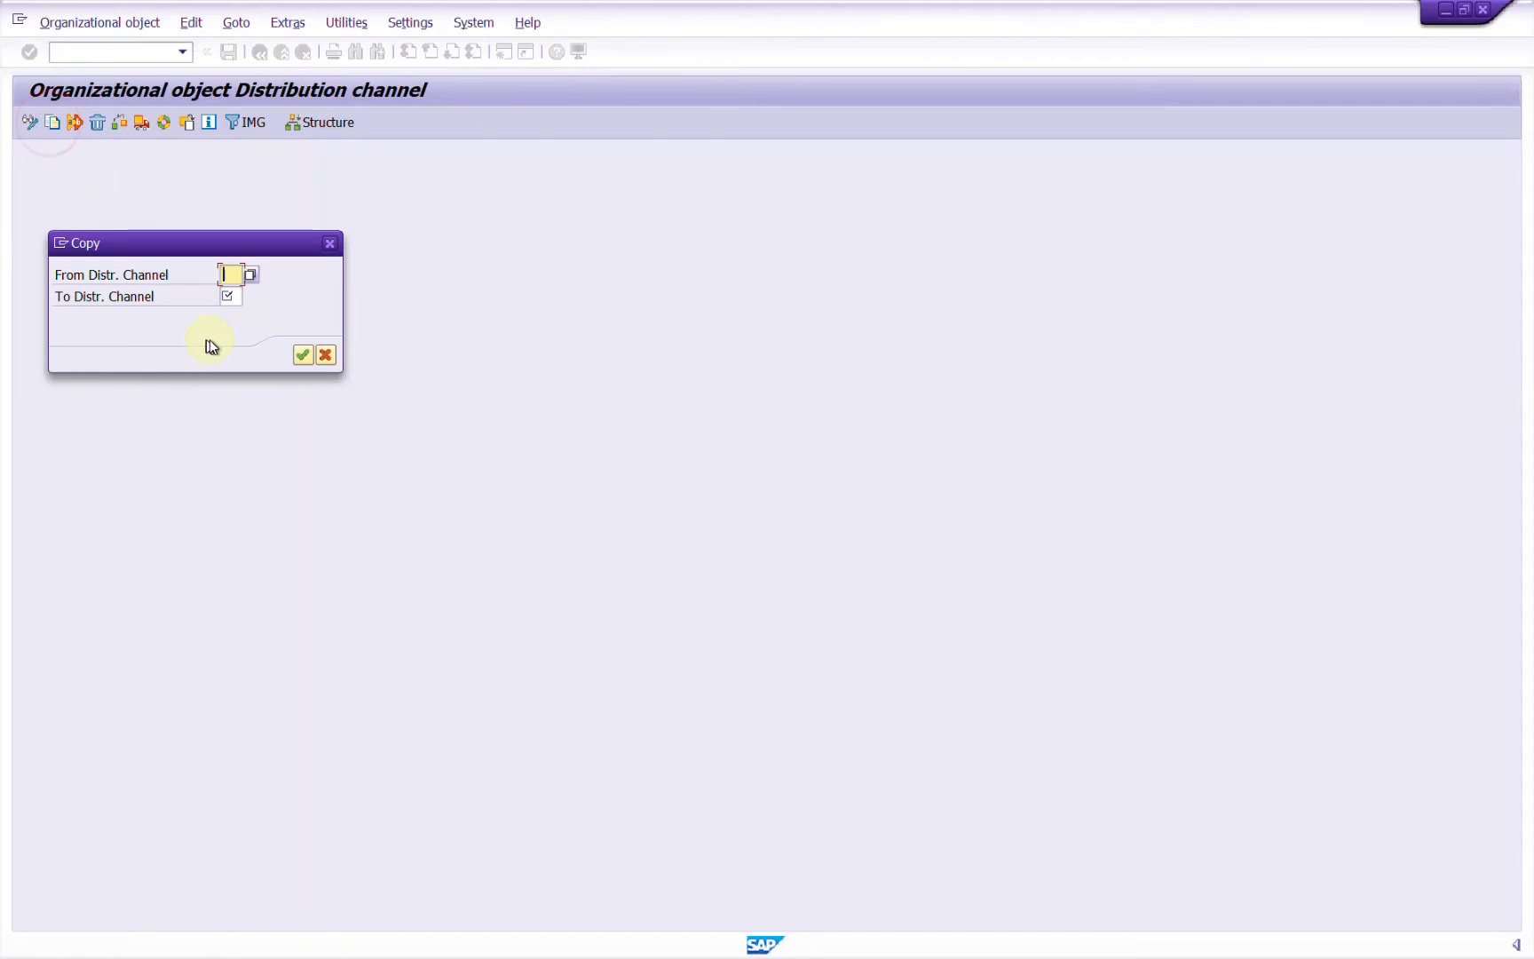
pyautogui.write('x1')
pyautogui.click(234, 295)
pyautogui.click(249, 295)
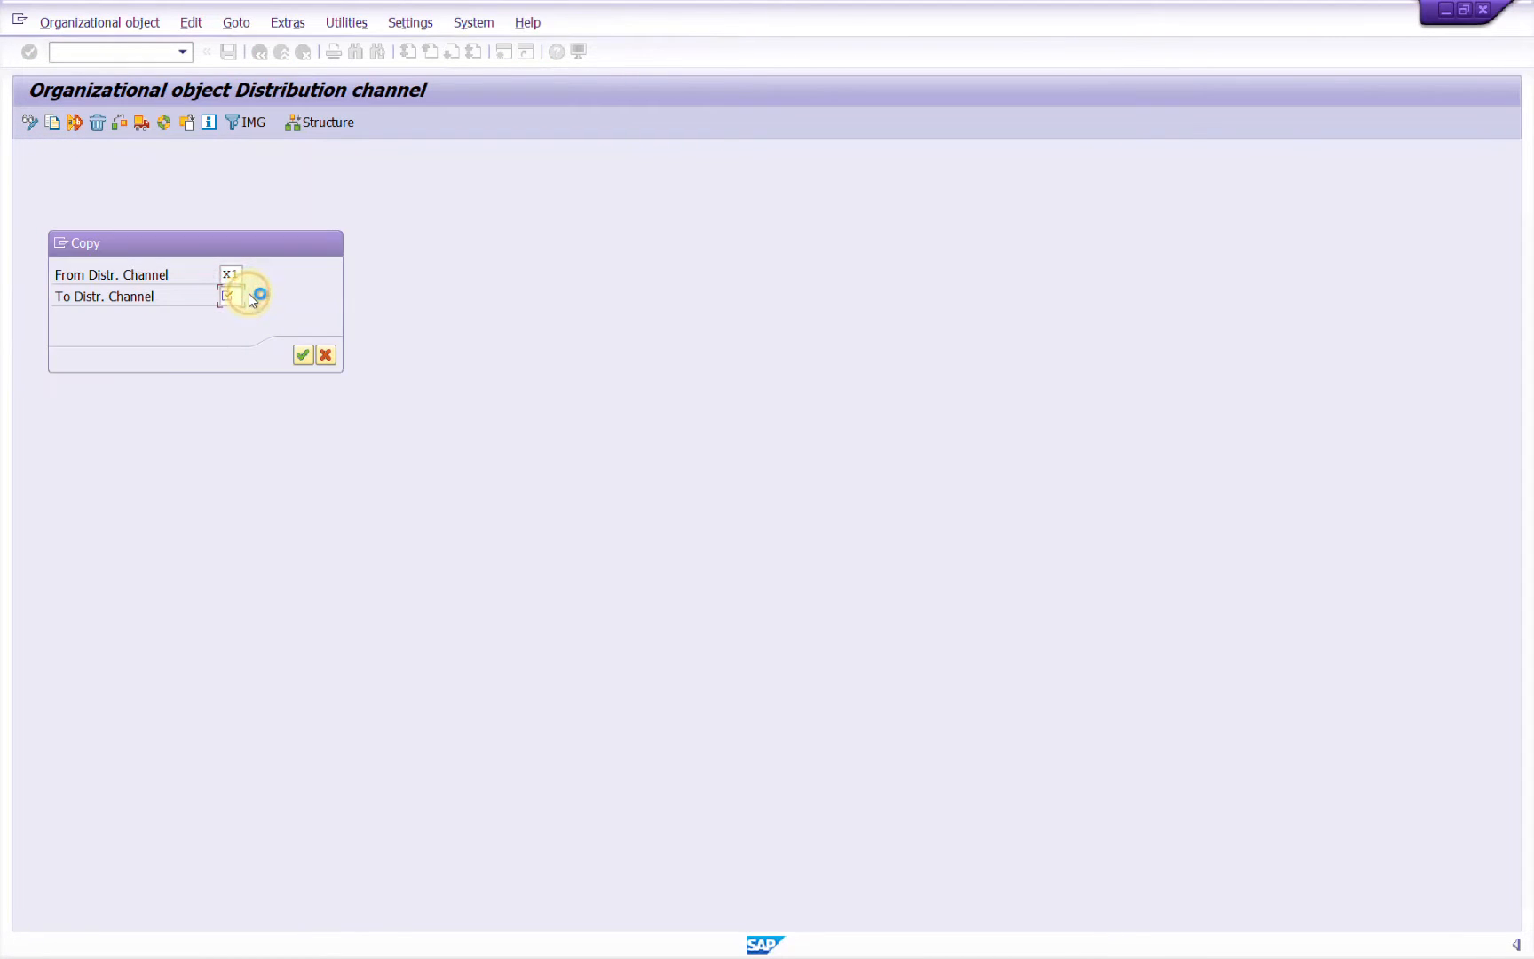
pyautogui.scroll(-3, 372, 508)
pyautogui.scroll(-3, 372, 508)
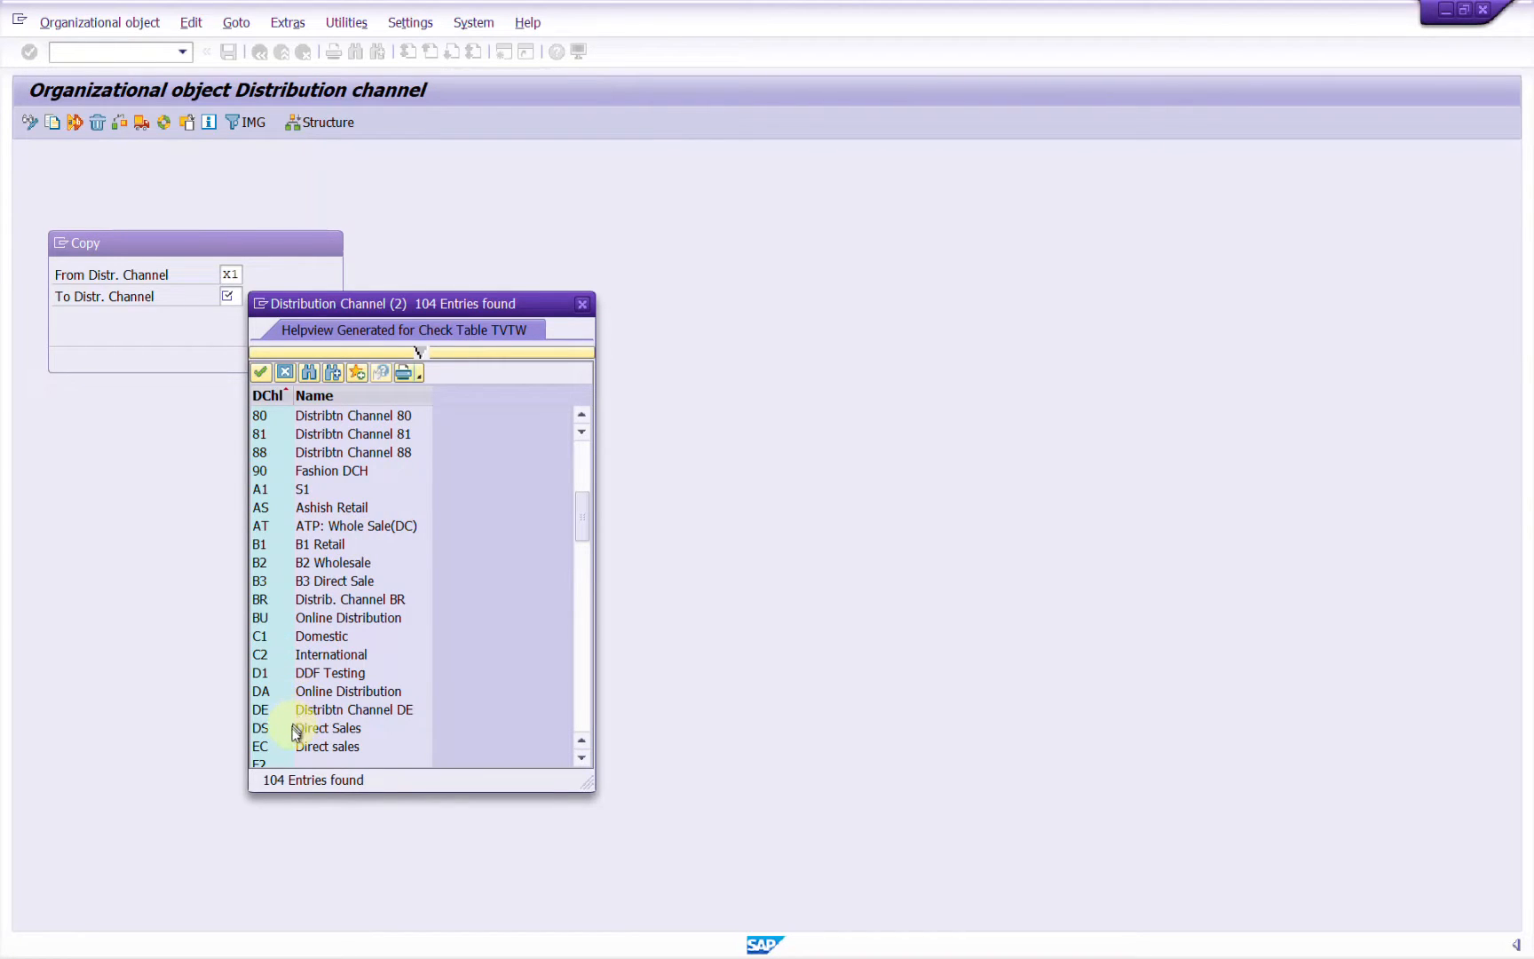
pyautogui.click(583, 306)
pyautogui.write('DC')
pyautogui.click(302, 356)
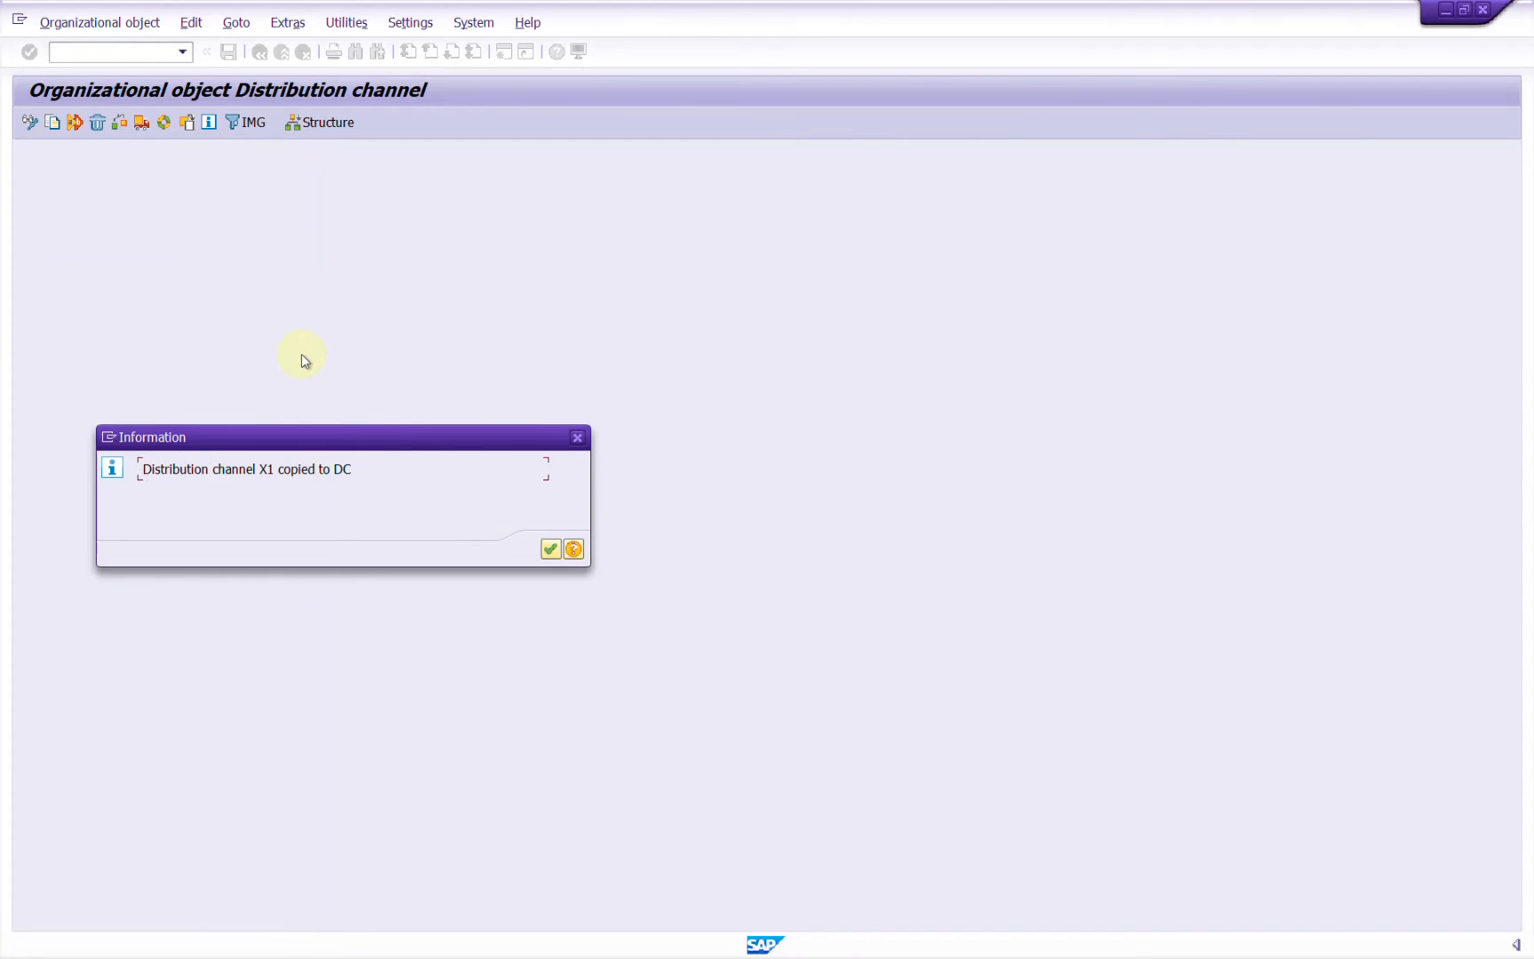
pyautogui.click(547, 550)
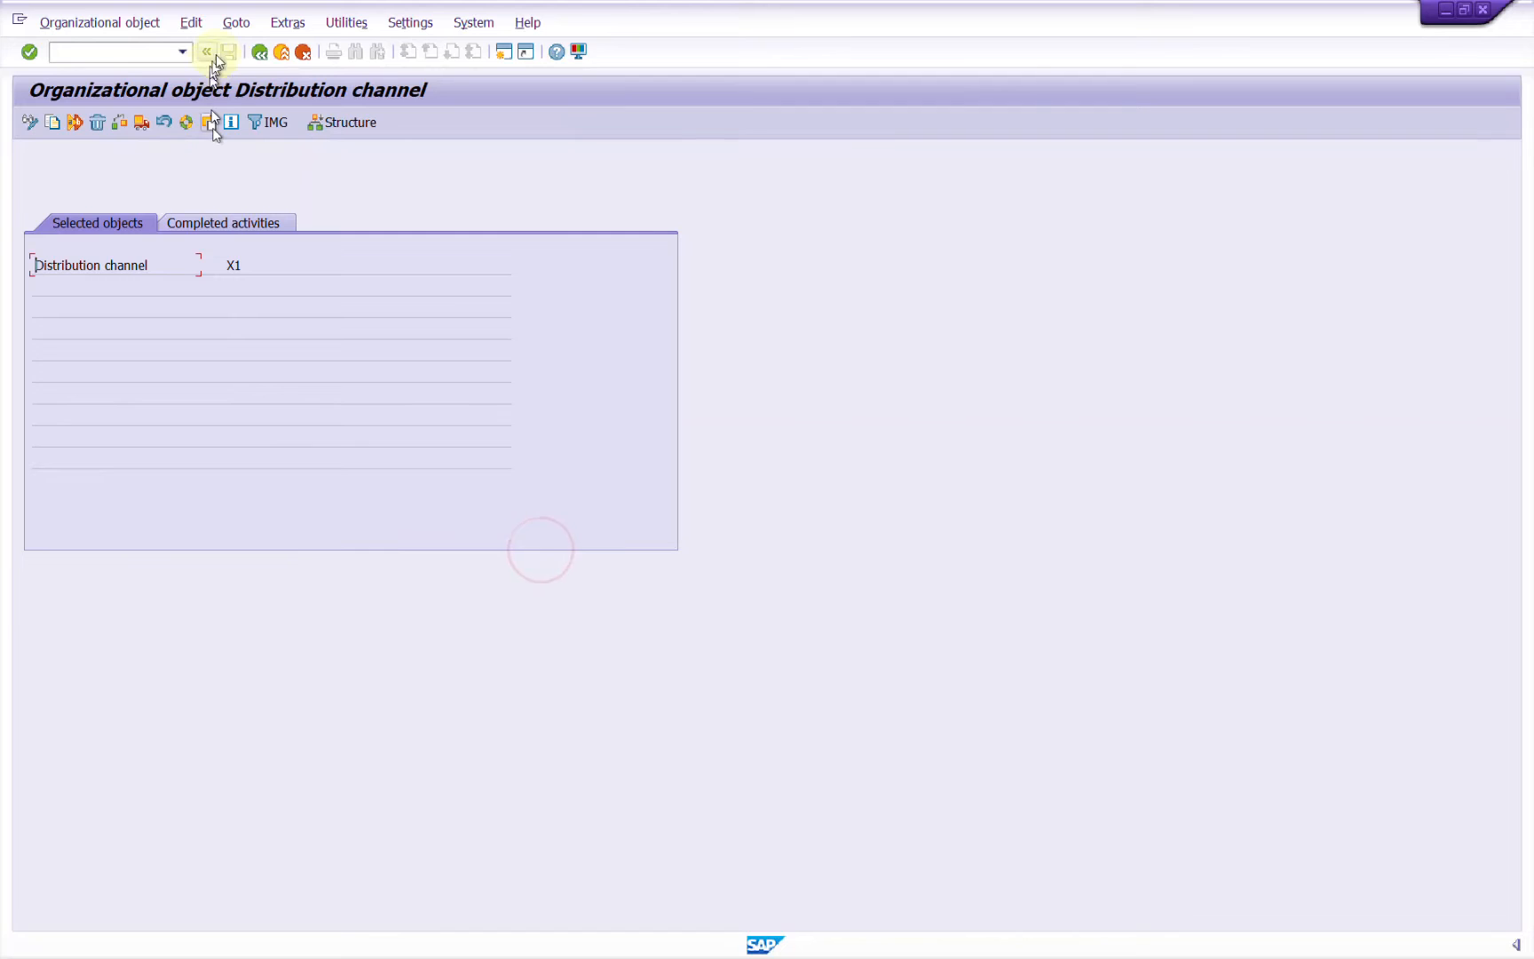
# Open the Define distribution channel activity and locate the DC entry in the overview.
pyautogui.click(258, 52)
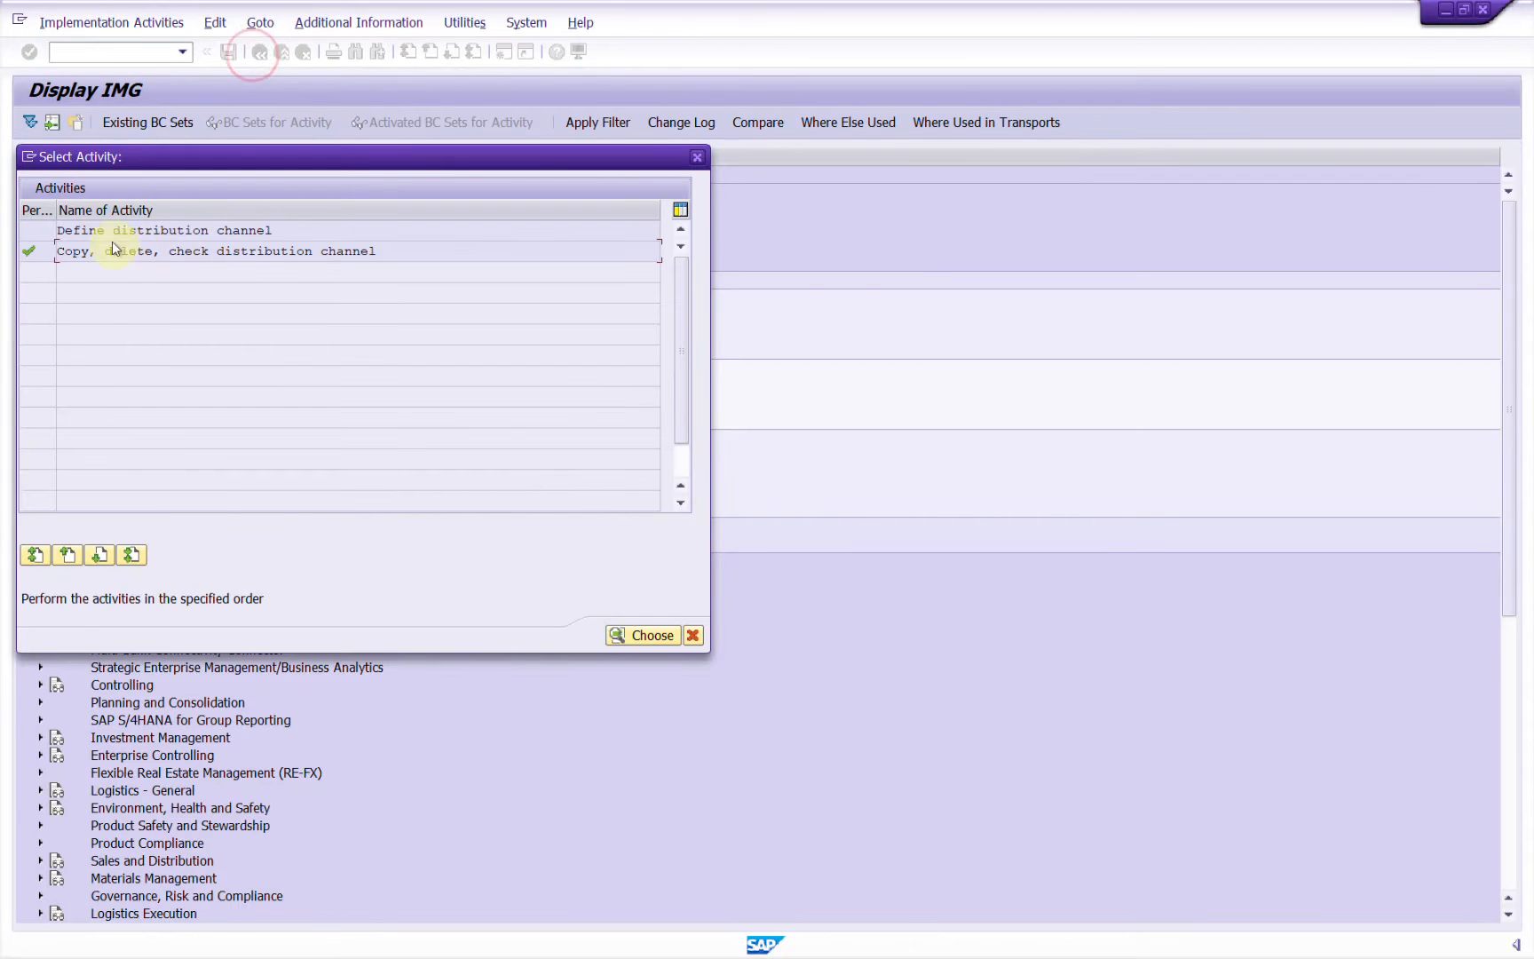
pyautogui.doubleClick(112, 232)
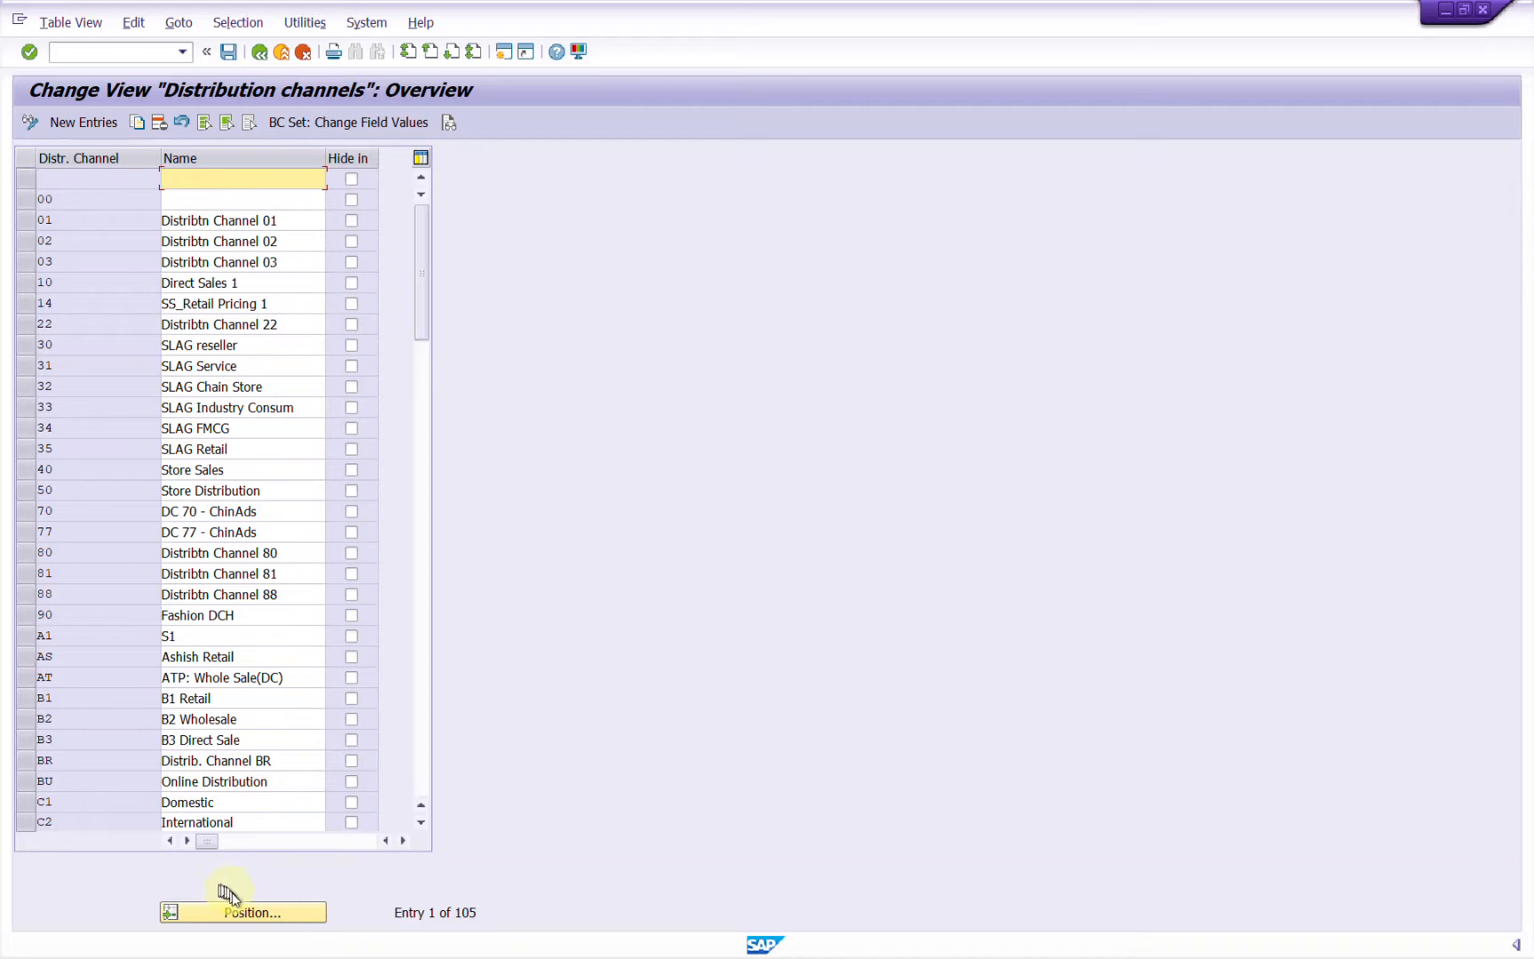
pyautogui.click(231, 911)
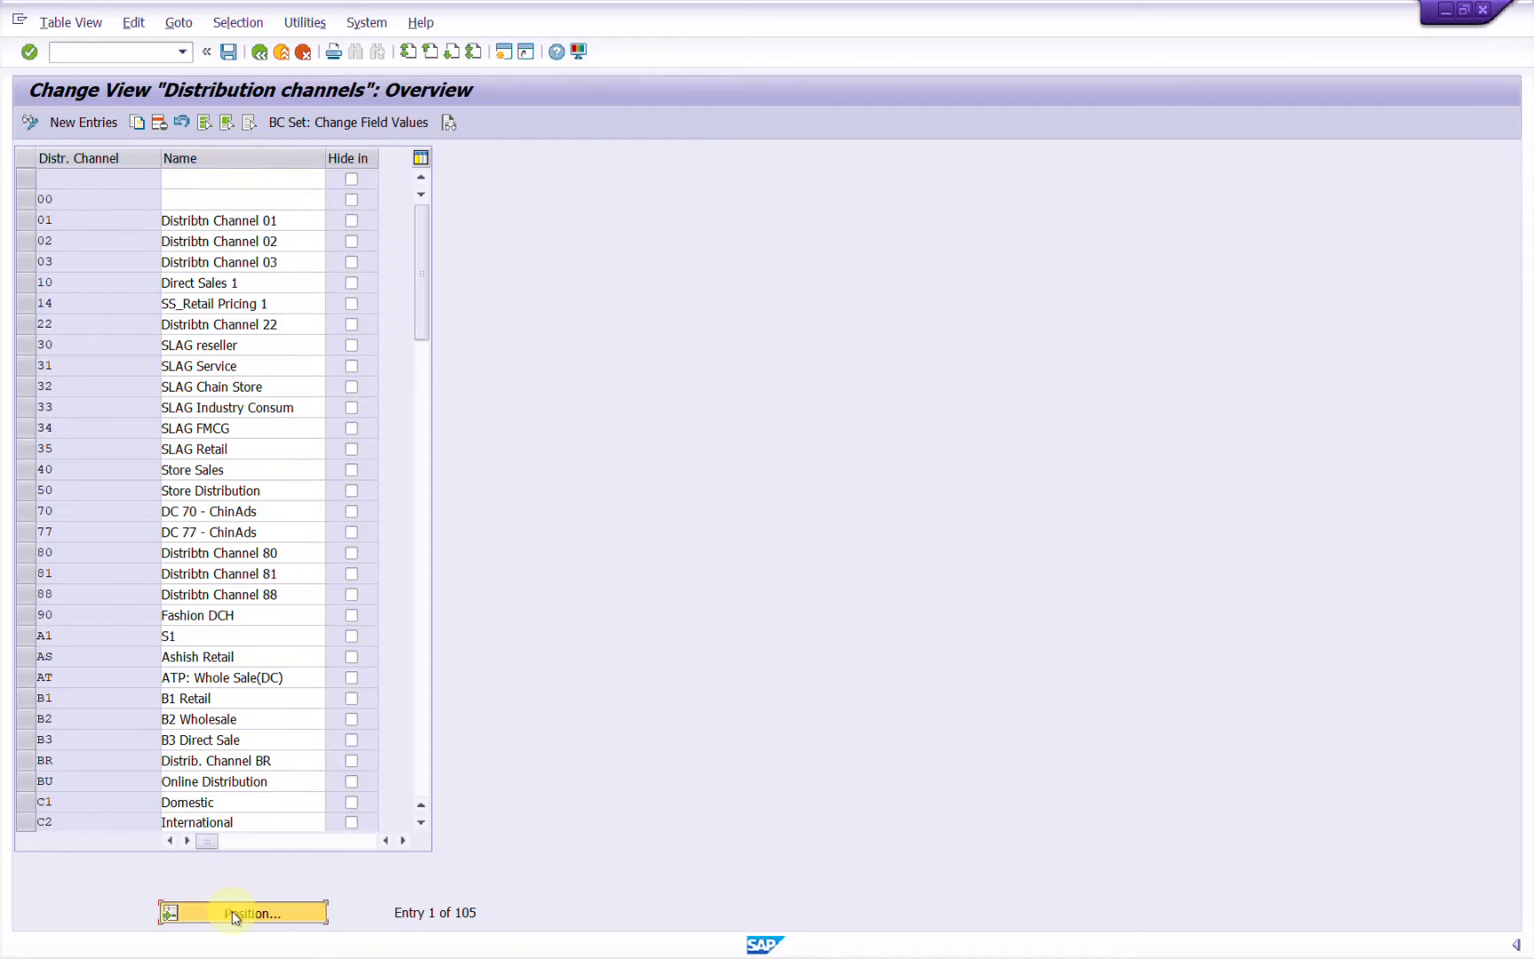
pyautogui.write('DC')
pyautogui.press('Return')
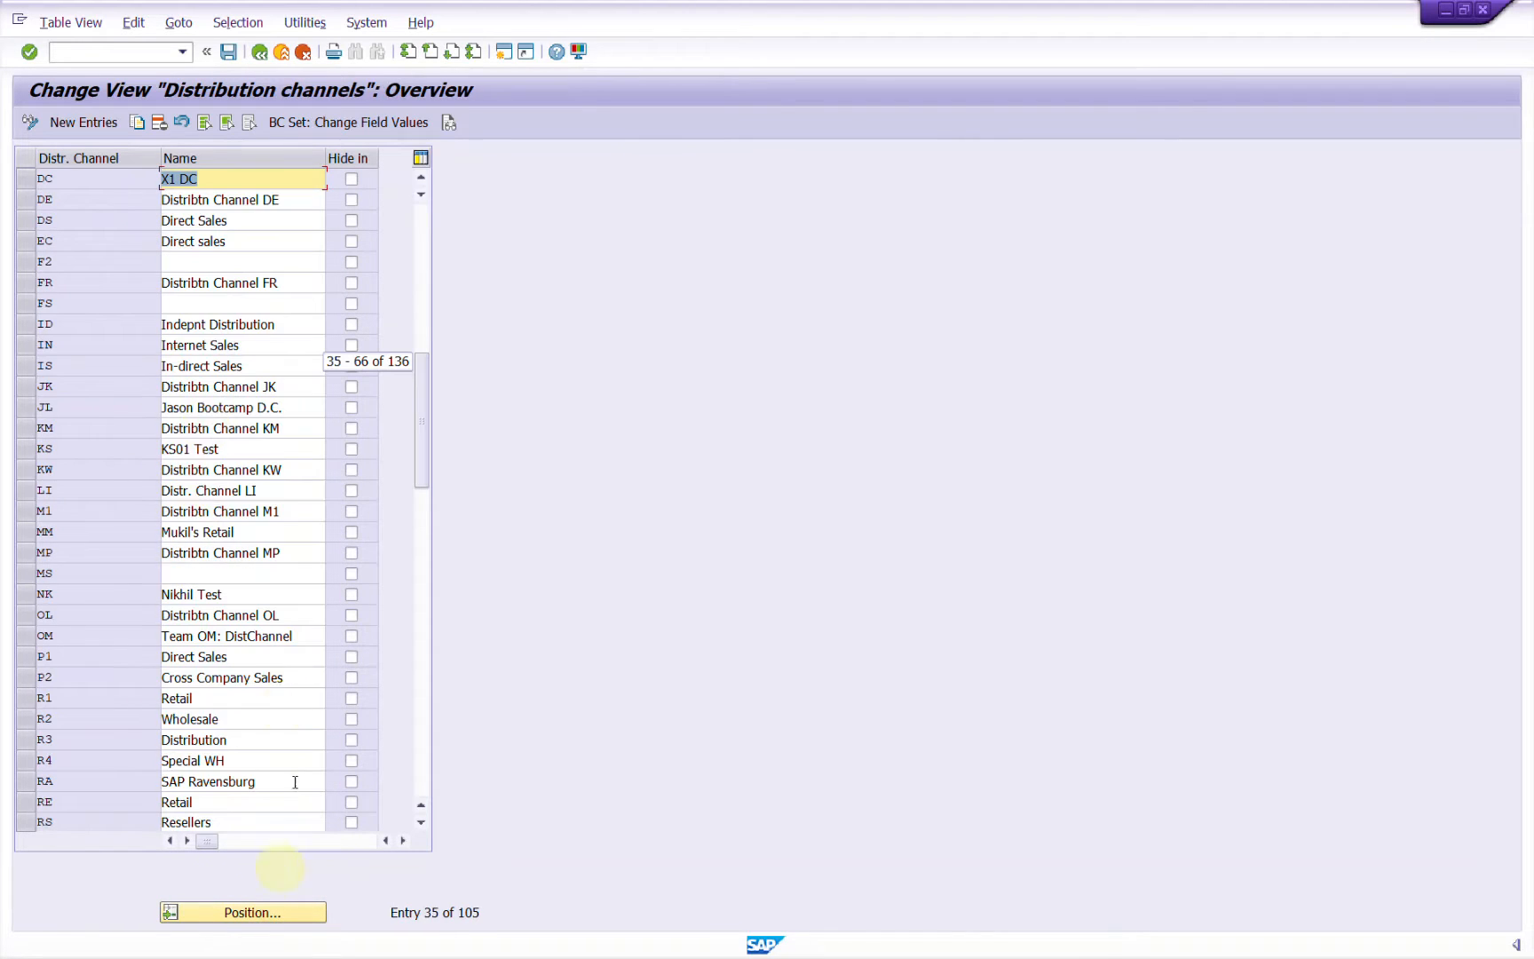
# Rename distribution channel DC as "DC Dist Channel" and save the change.
pyautogui.click(178, 179)
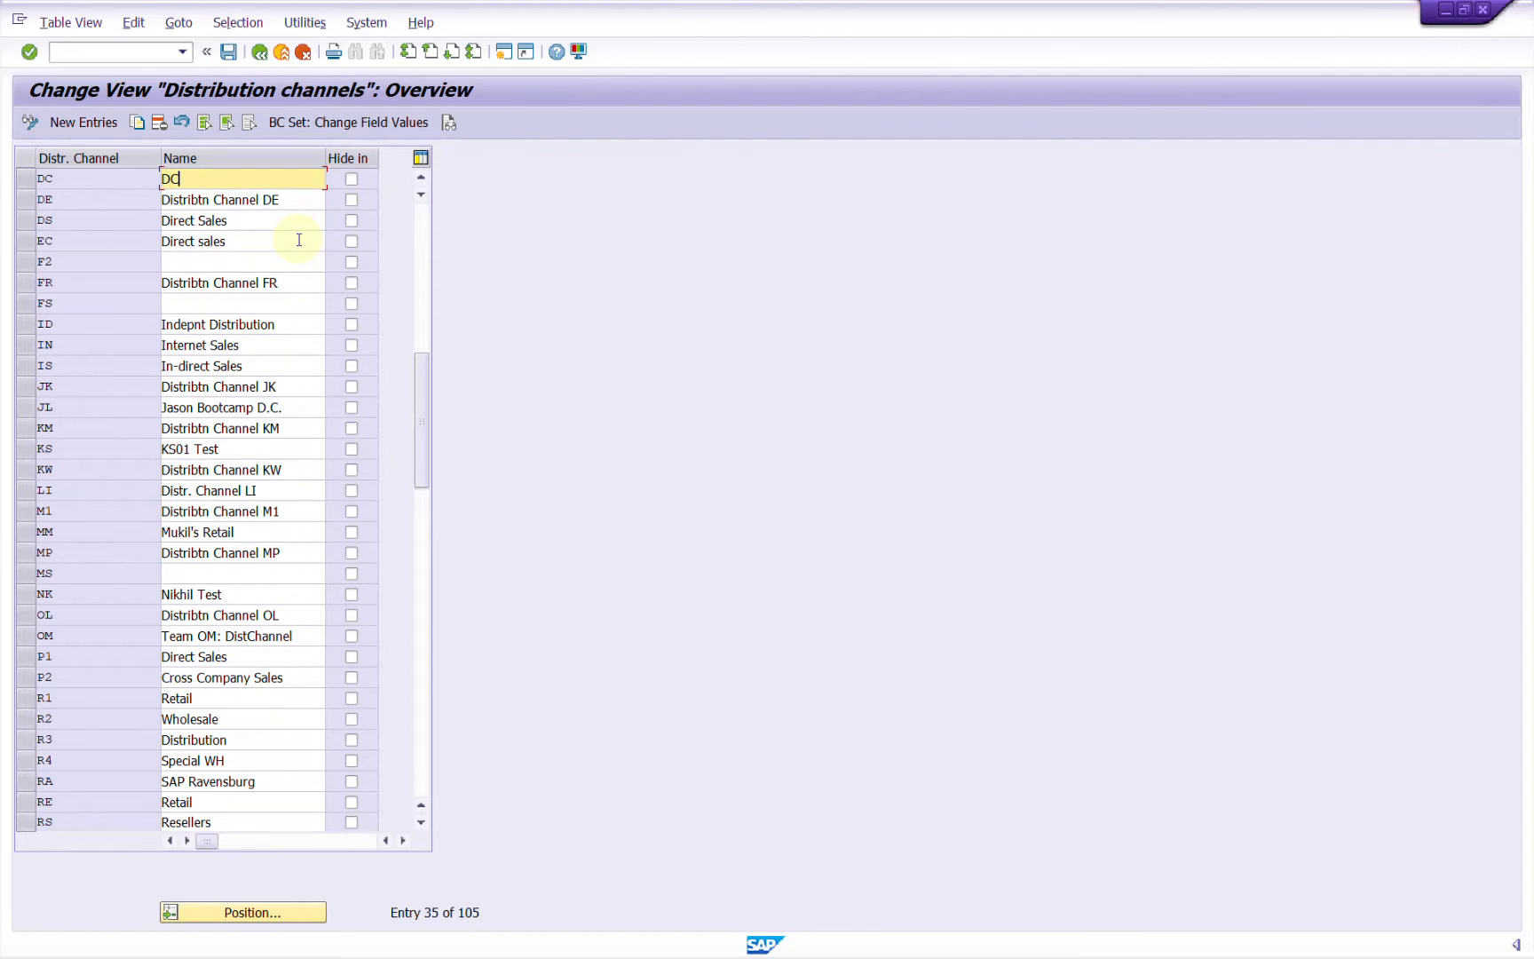
pyautogui.write('Dist Channel')
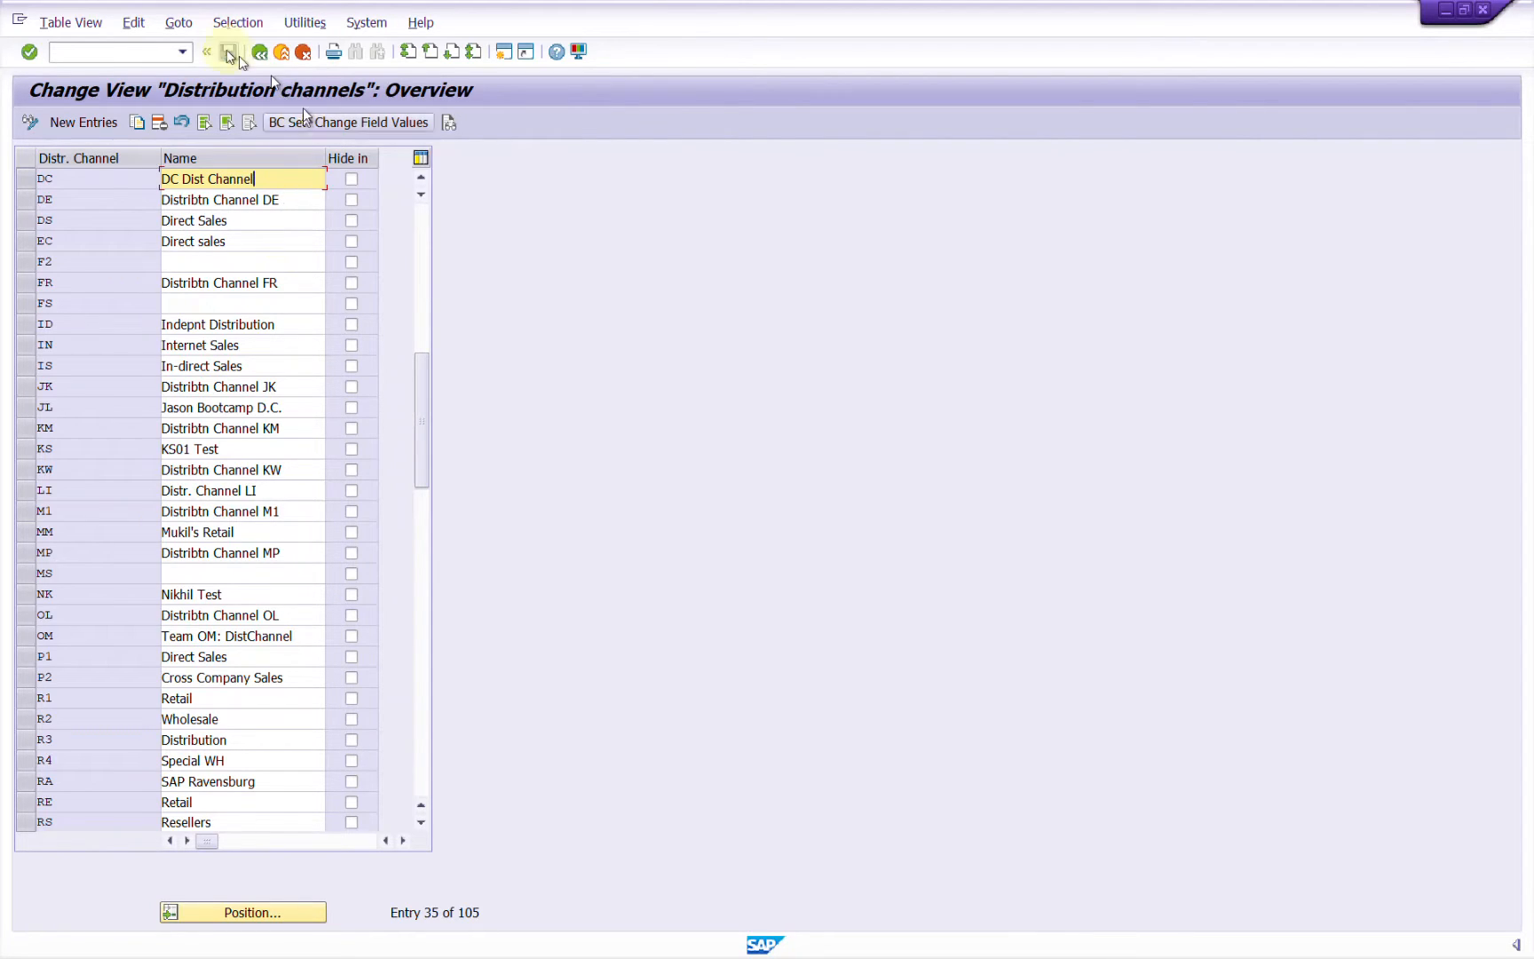
pyautogui.click(229, 51)
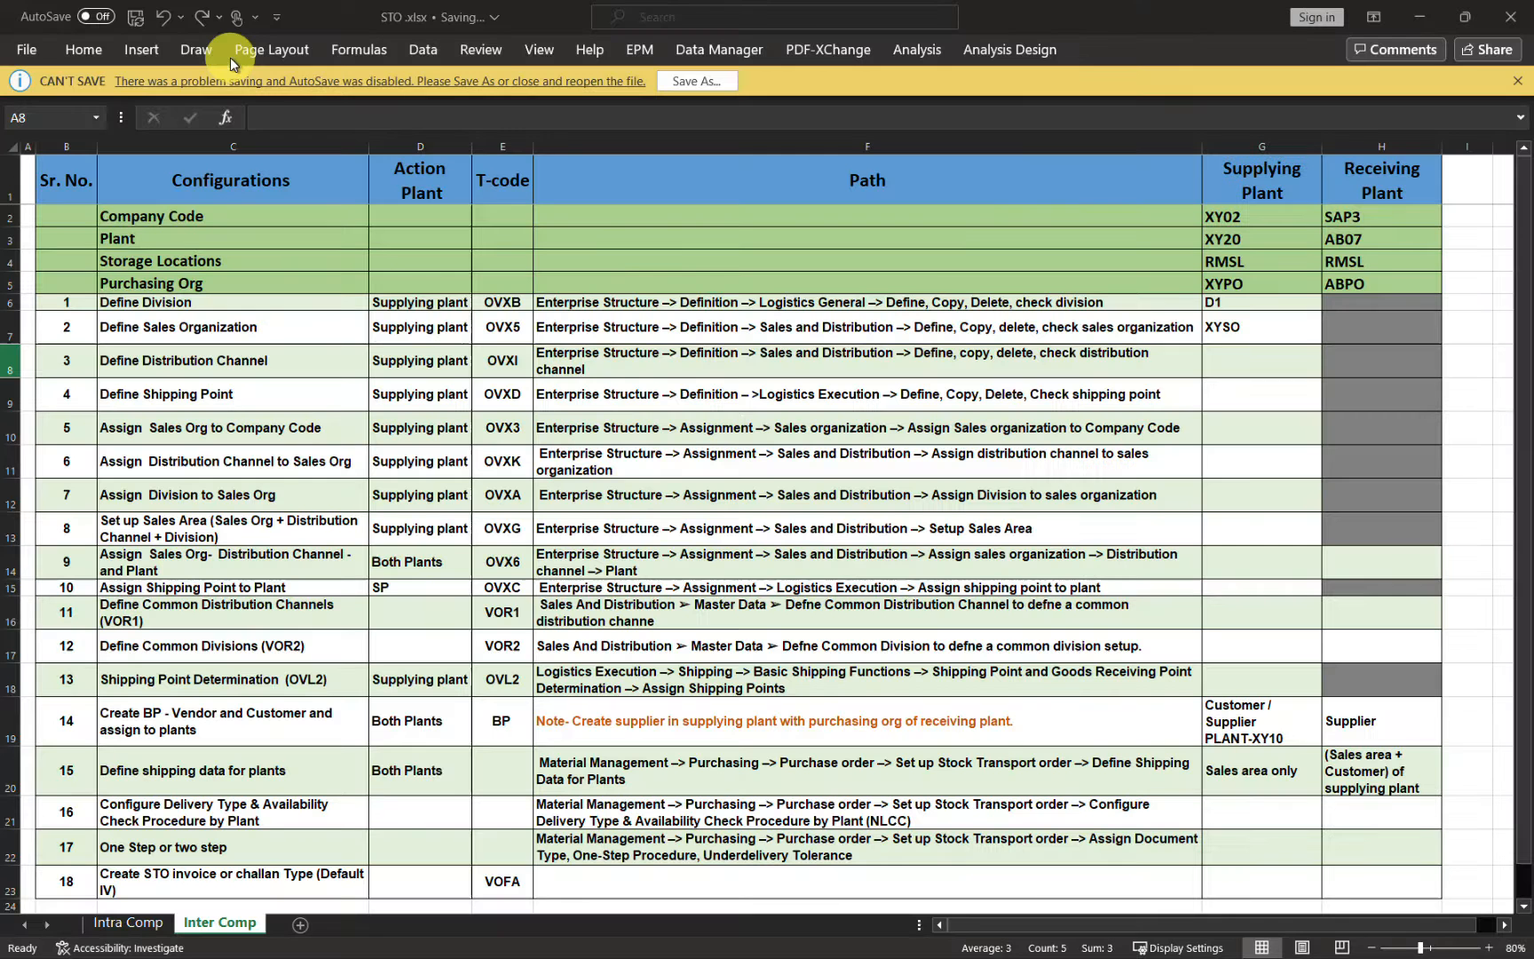
# Return to STO.xlsx in Excel, record DC as the supplying plant's distribution channel, and select the Define Shipping Point row.
pyautogui.hotkey('alt', 'Tab')
pyautogui.click(1242, 357)
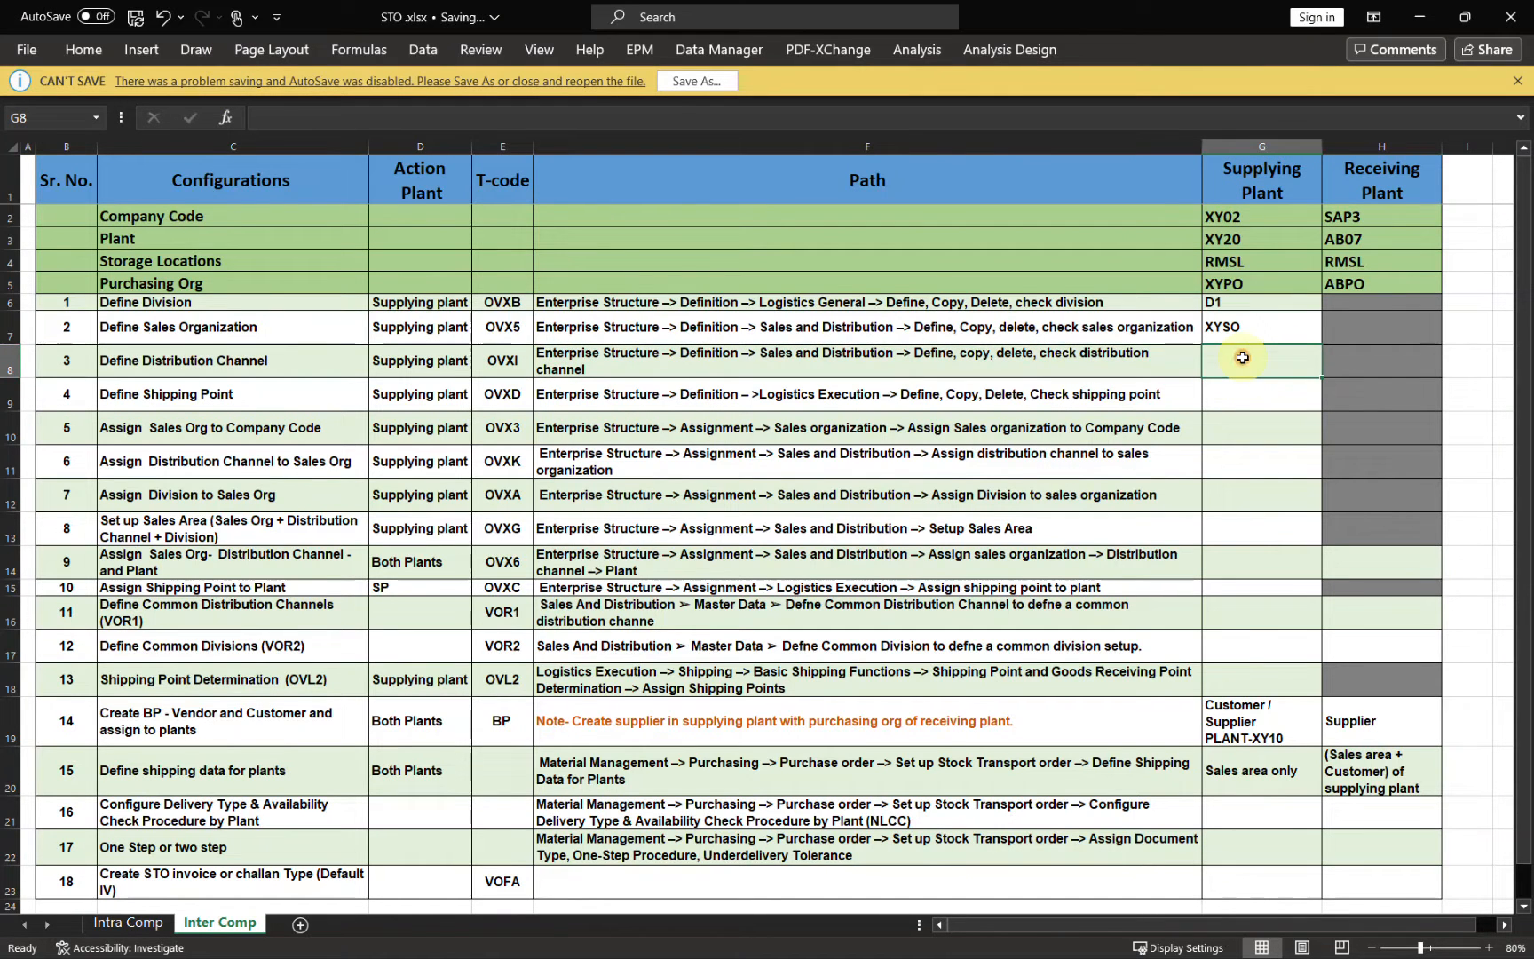
pyautogui.write('DC')
pyautogui.click(1044, 561)
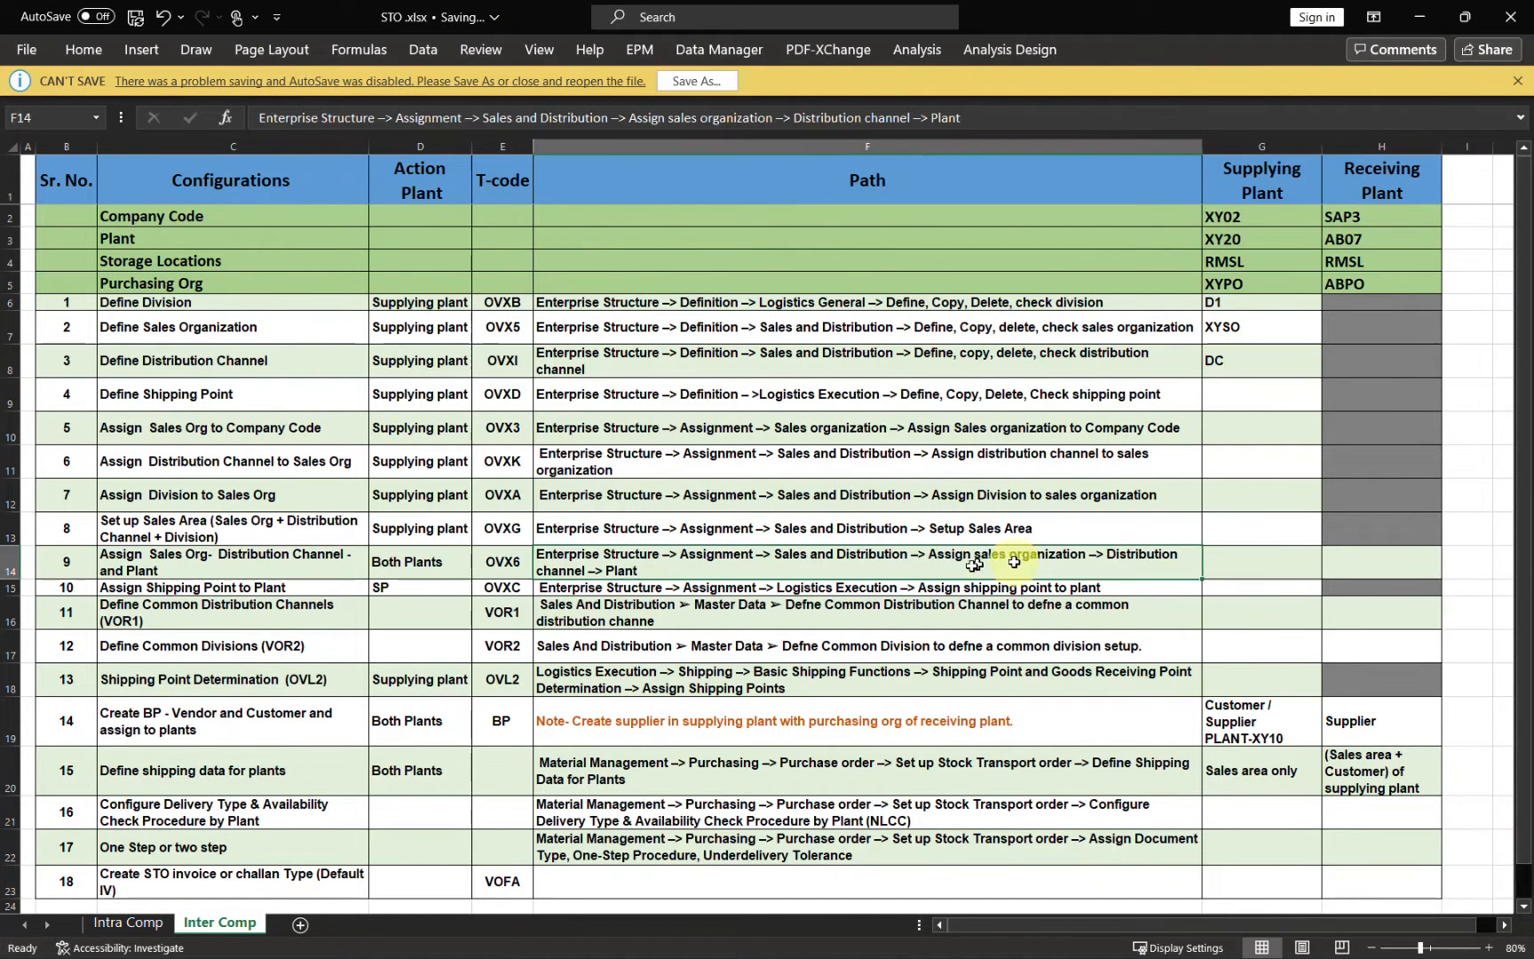
pyautogui.press('alt')
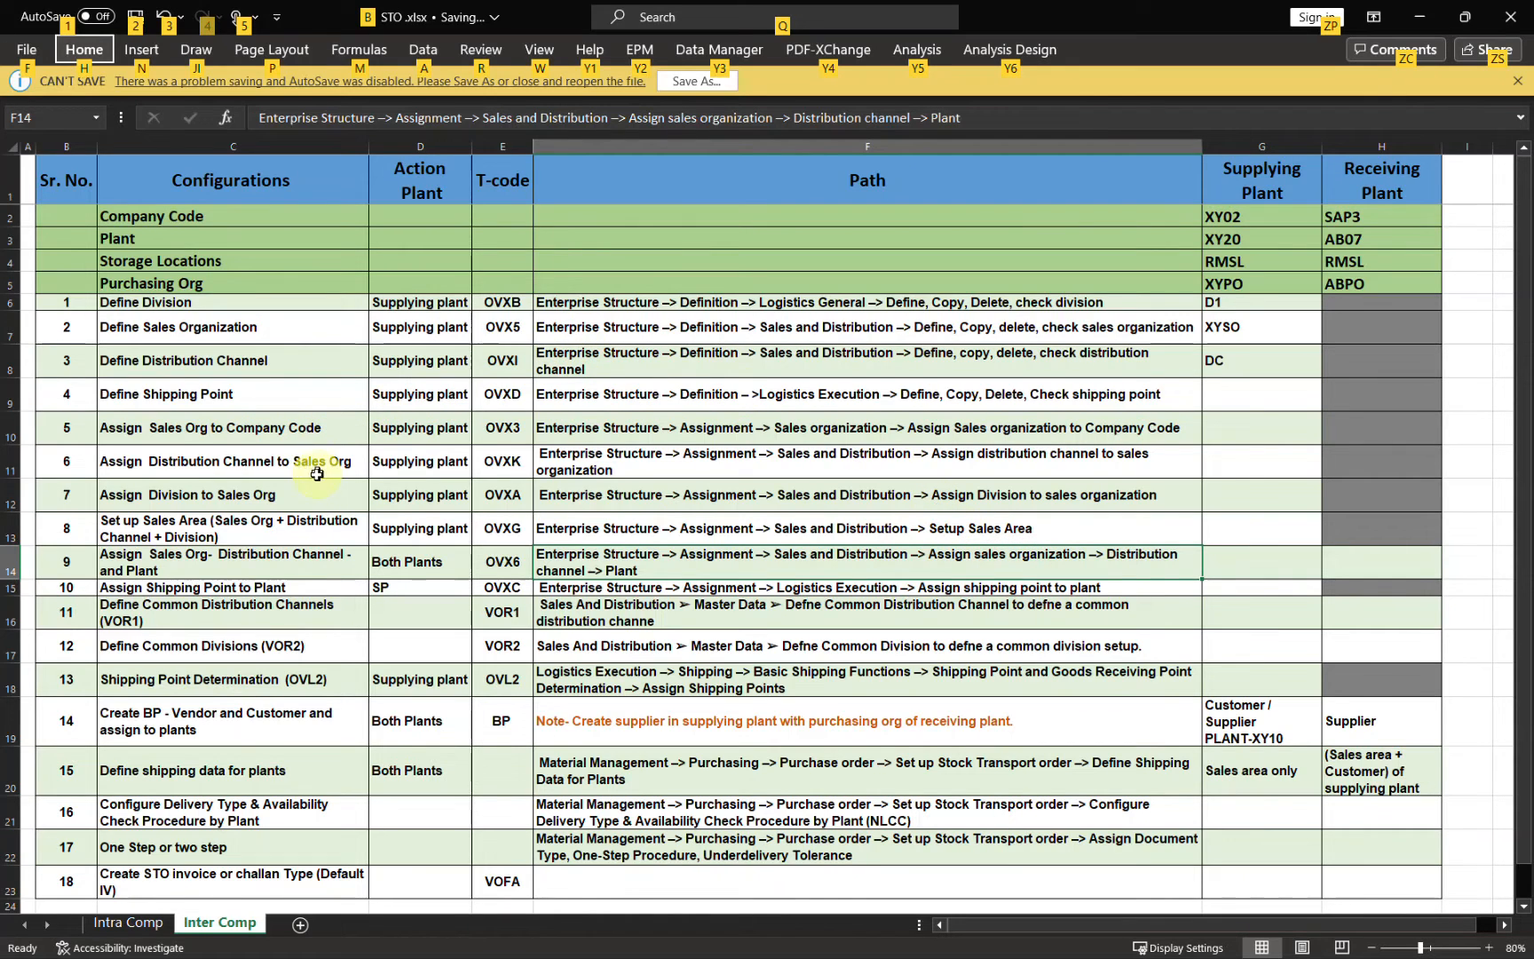
pyautogui.click(11, 403)
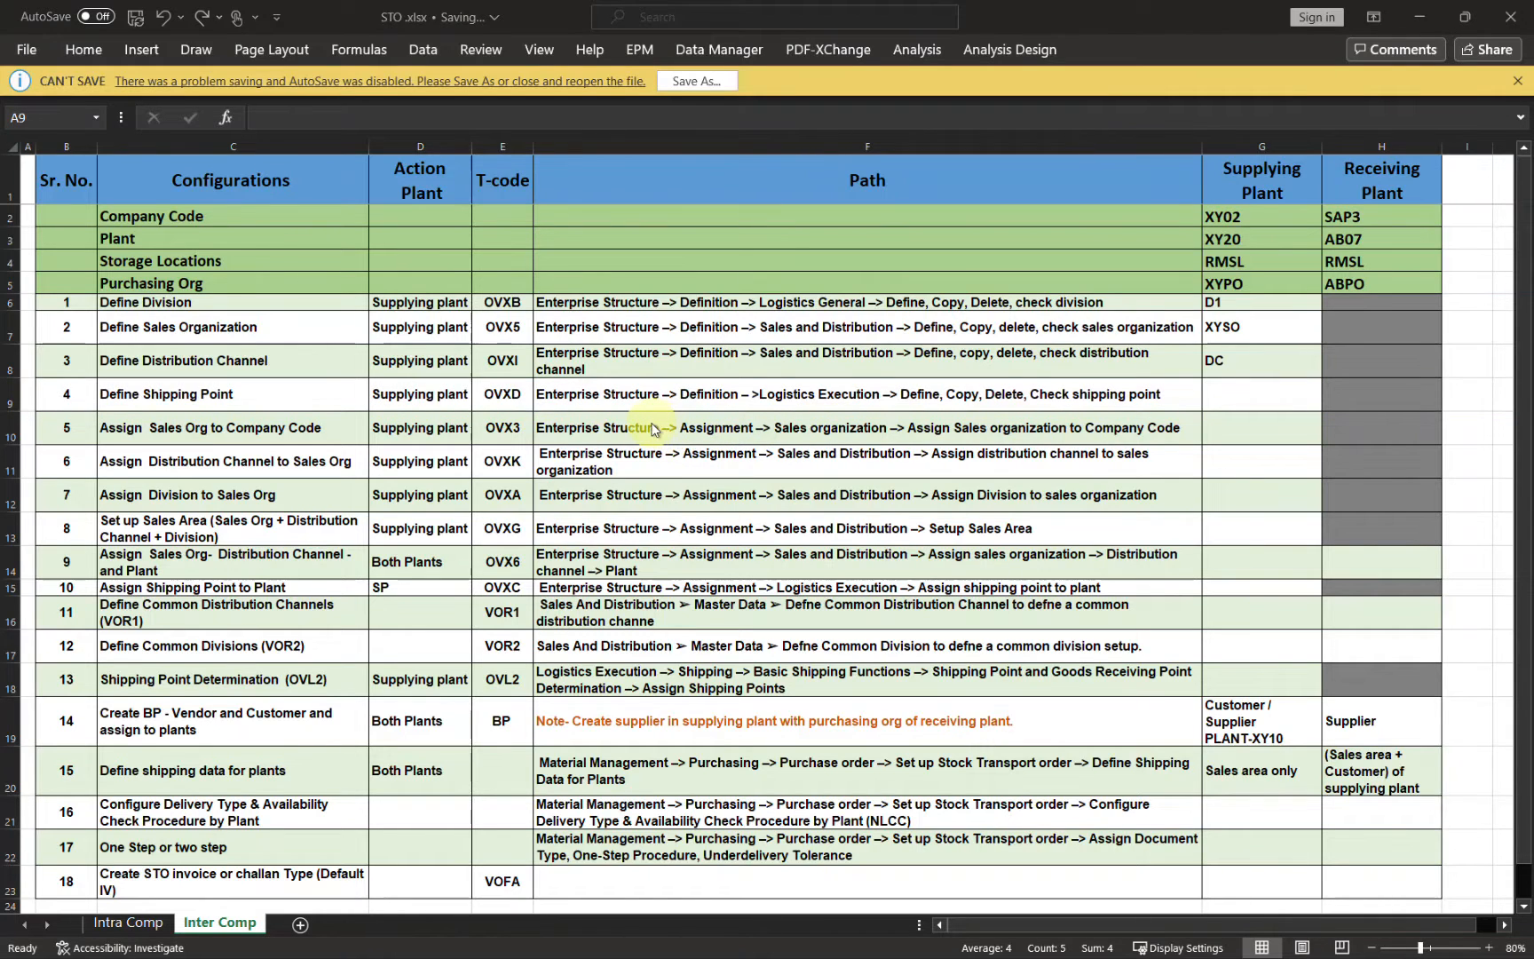
# Switch to SAP, open Define Shipping Point under Enterprise Structure, Definition, Logistics Execution, and select shipping point 0001.
pyautogui.hotkey('alt', 'Tab')
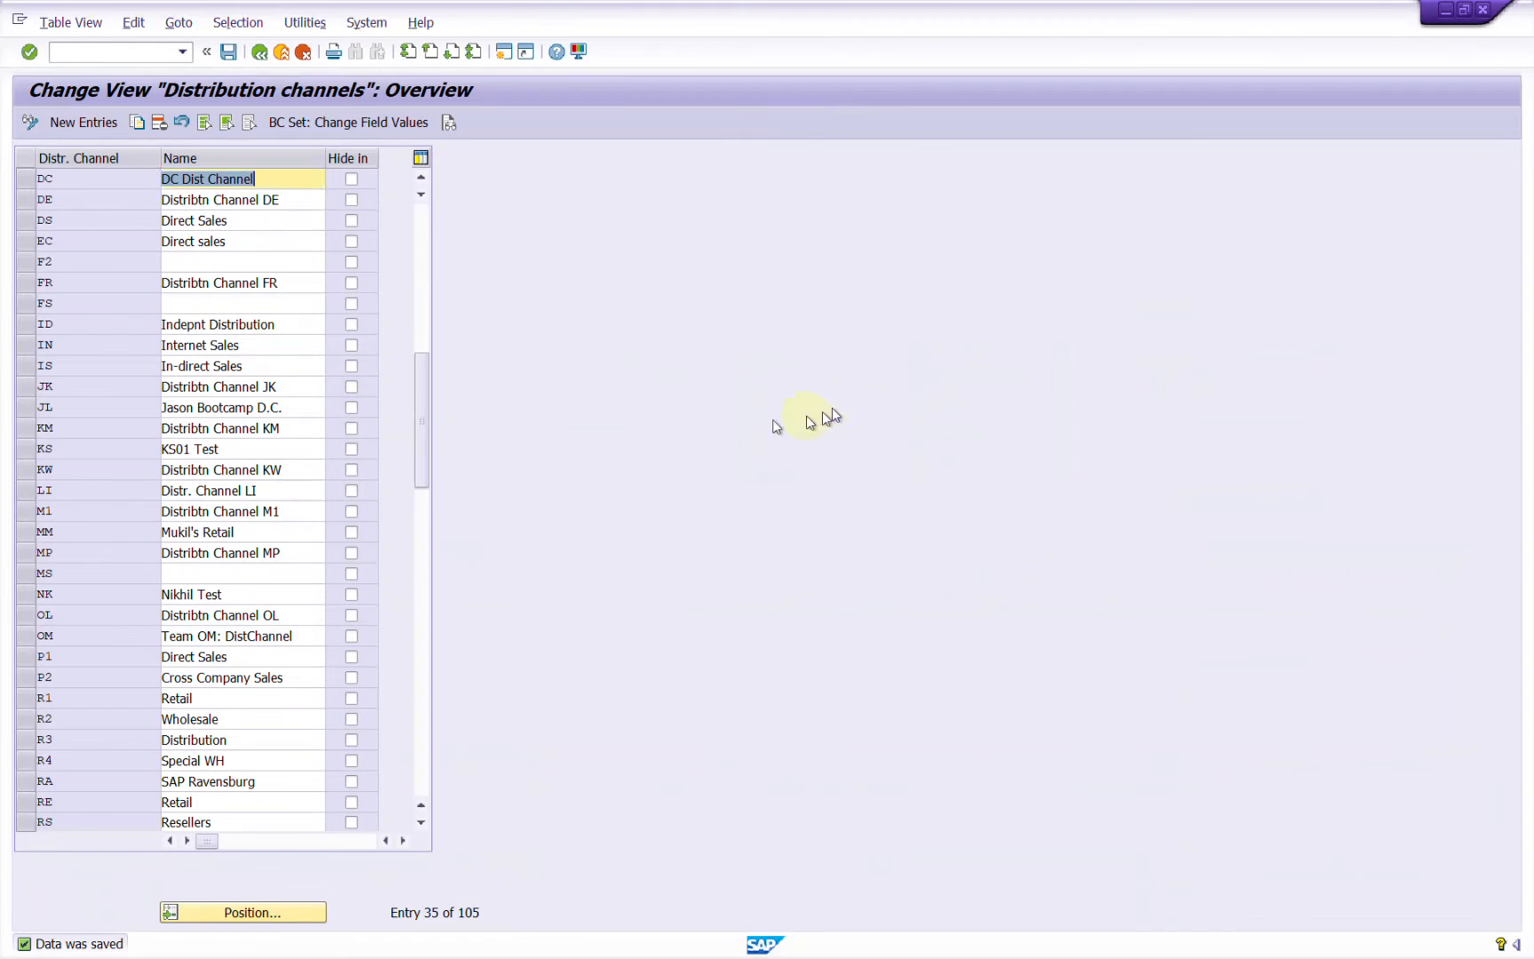
pyautogui.click(260, 52)
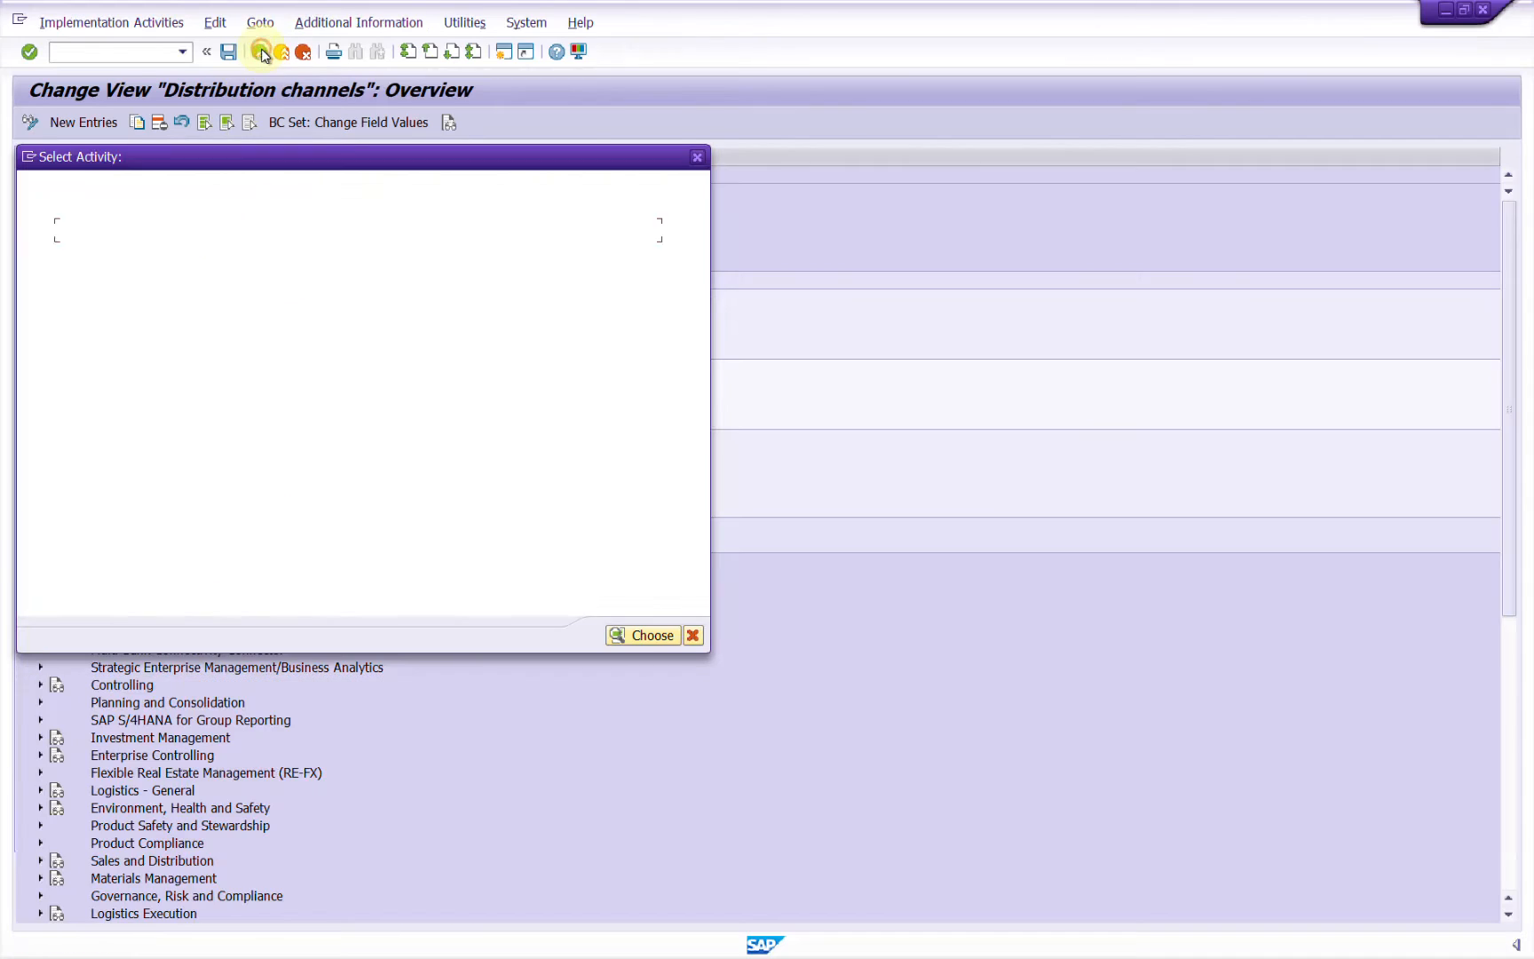
pyautogui.press('Escape')
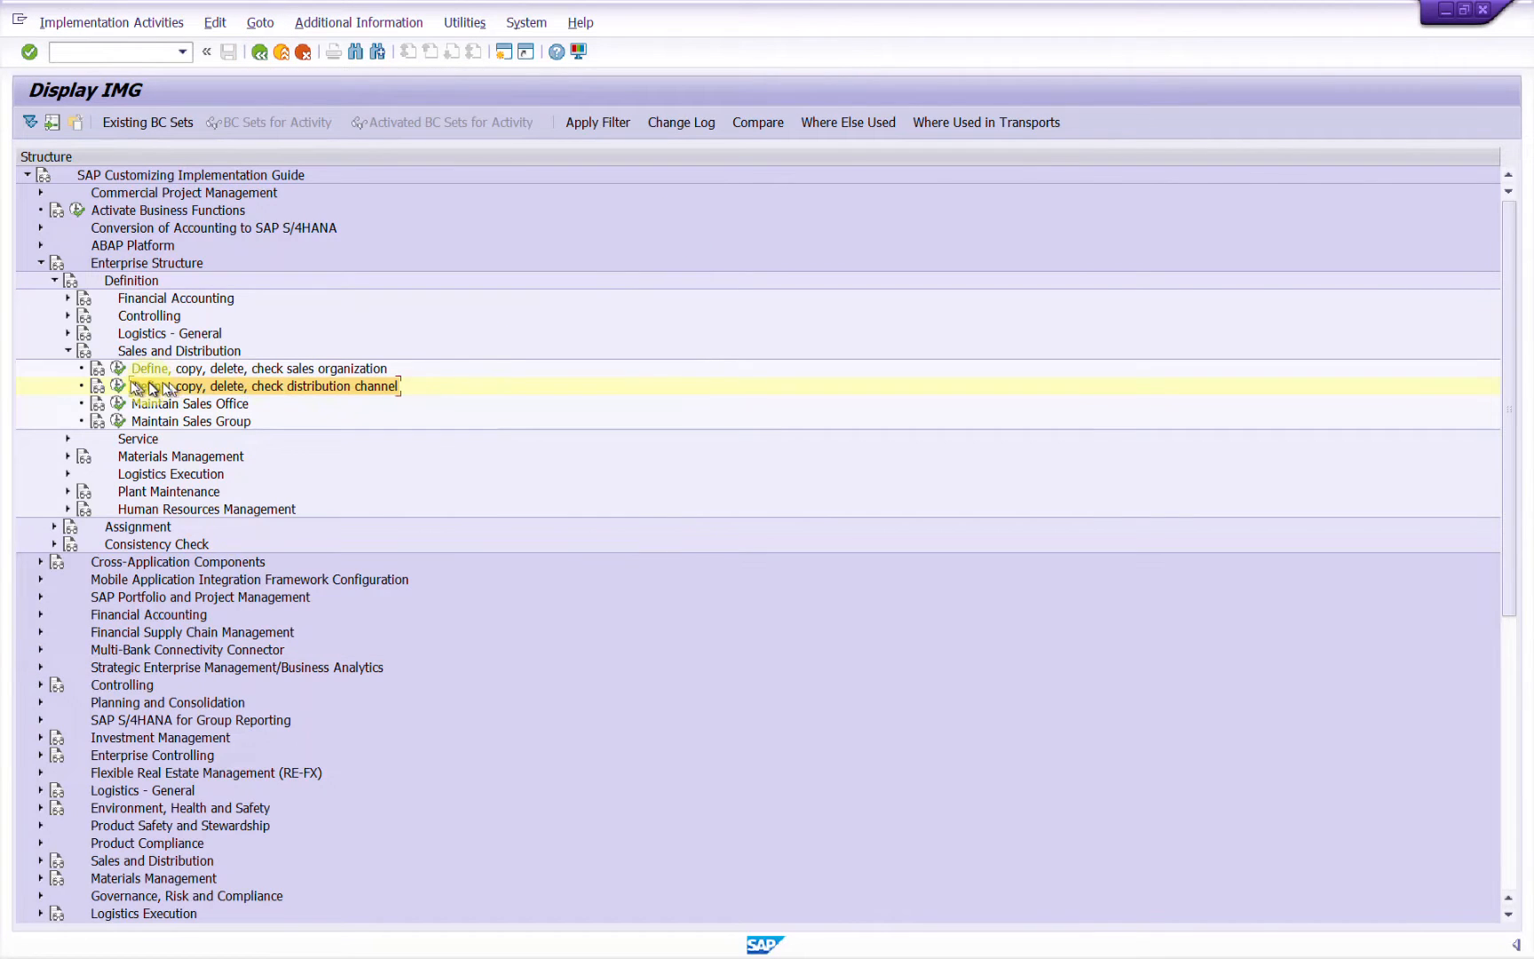
pyautogui.click(68, 352)
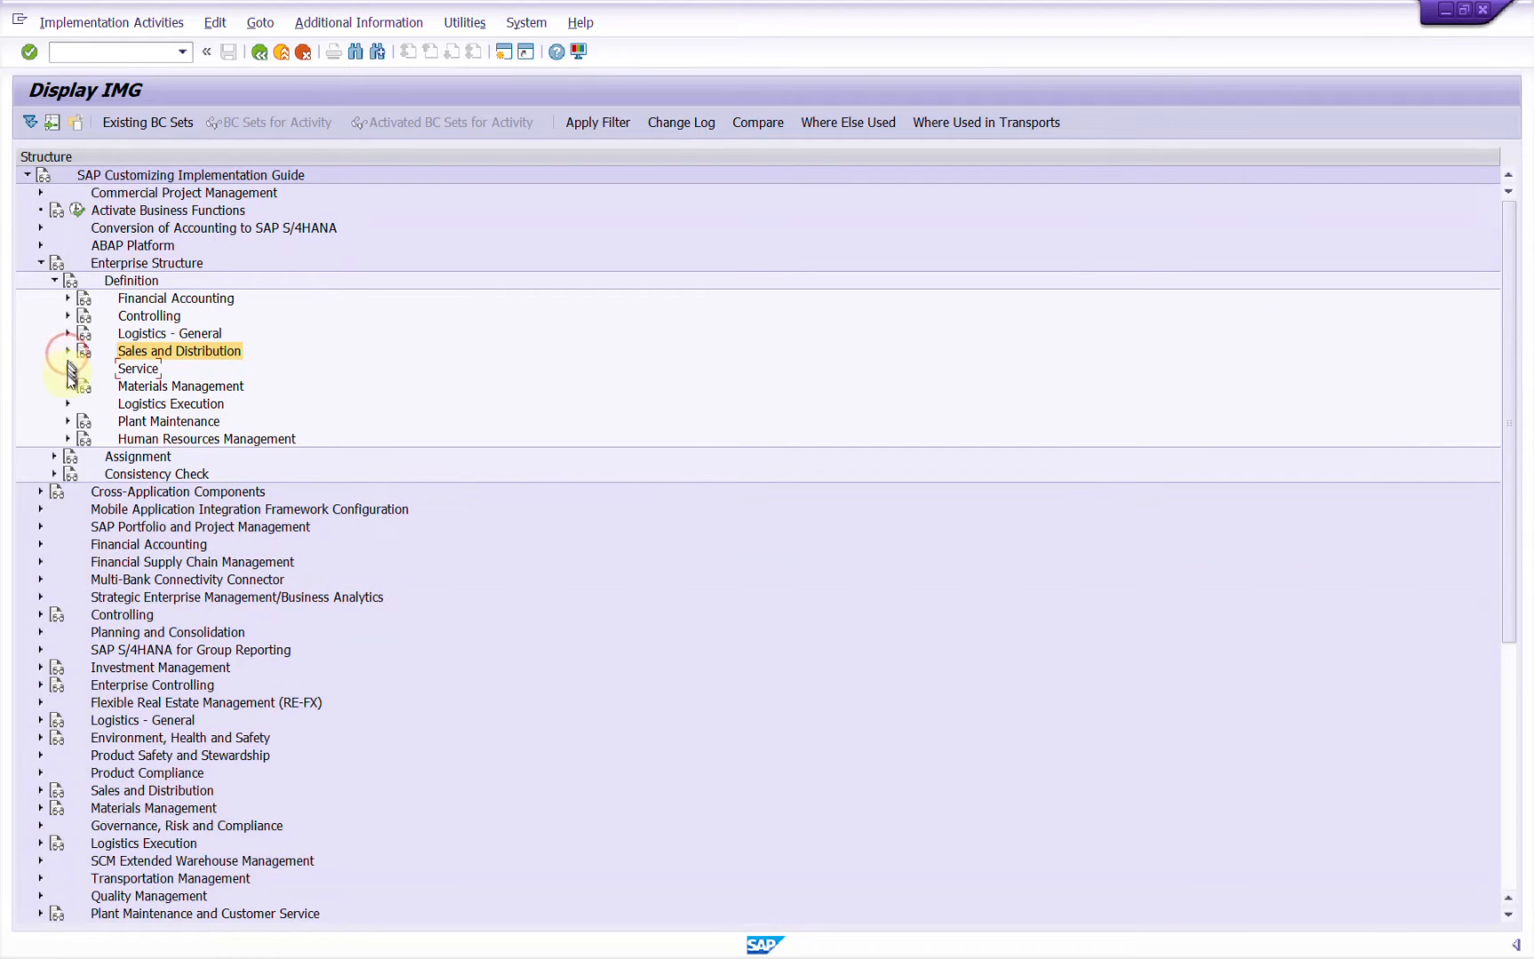
pyautogui.click(67, 403)
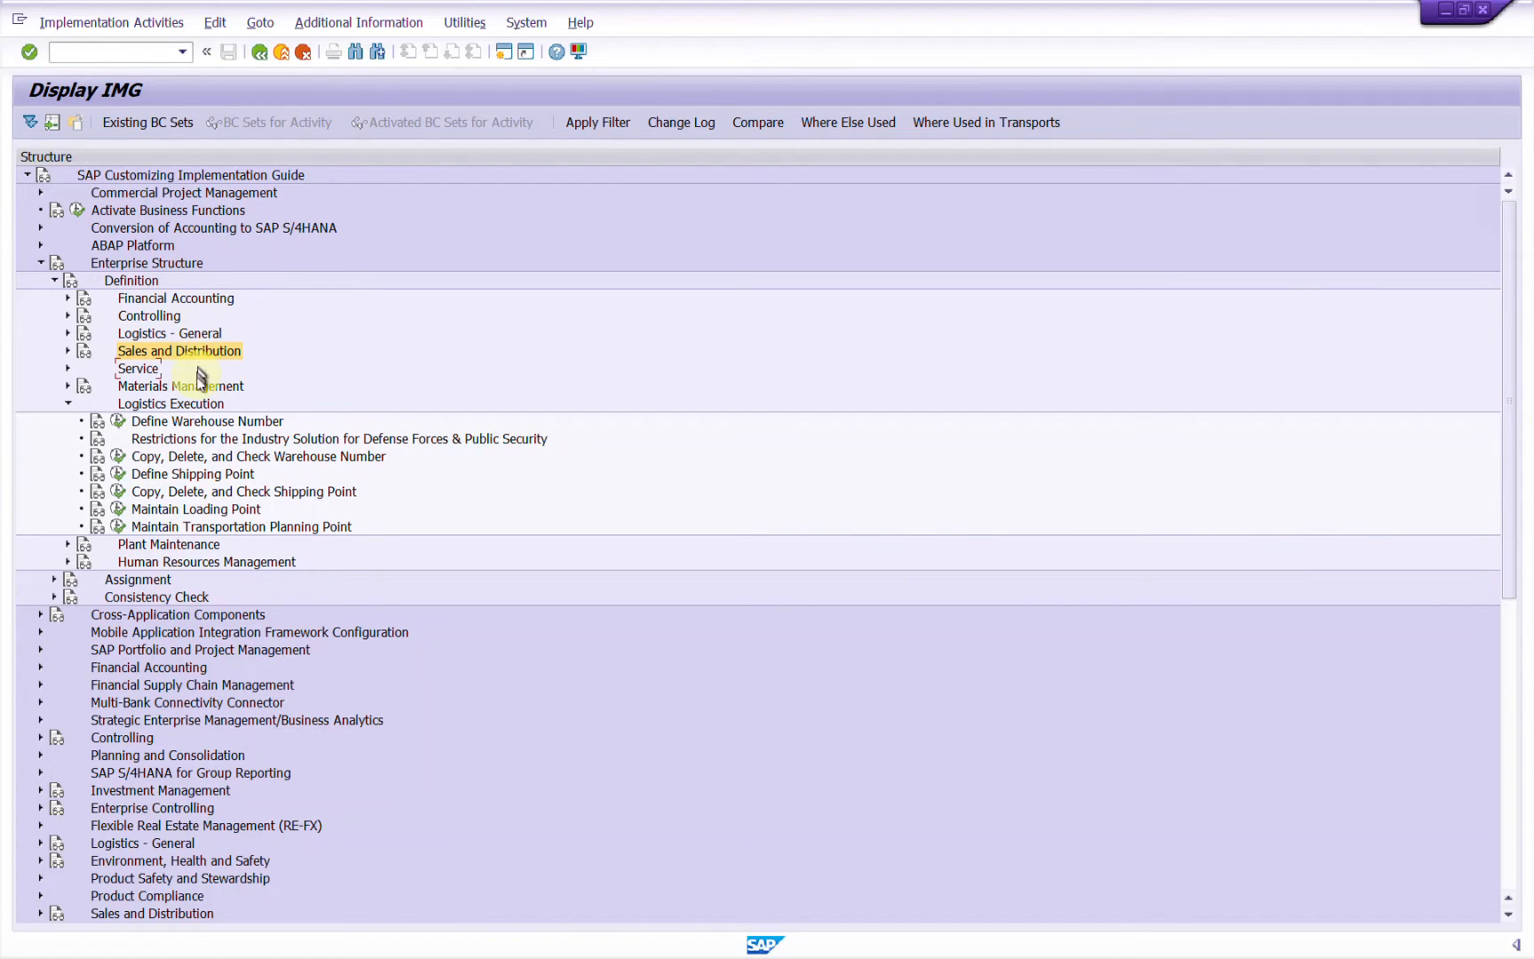
pyautogui.click(174, 475)
pyautogui.click(118, 474)
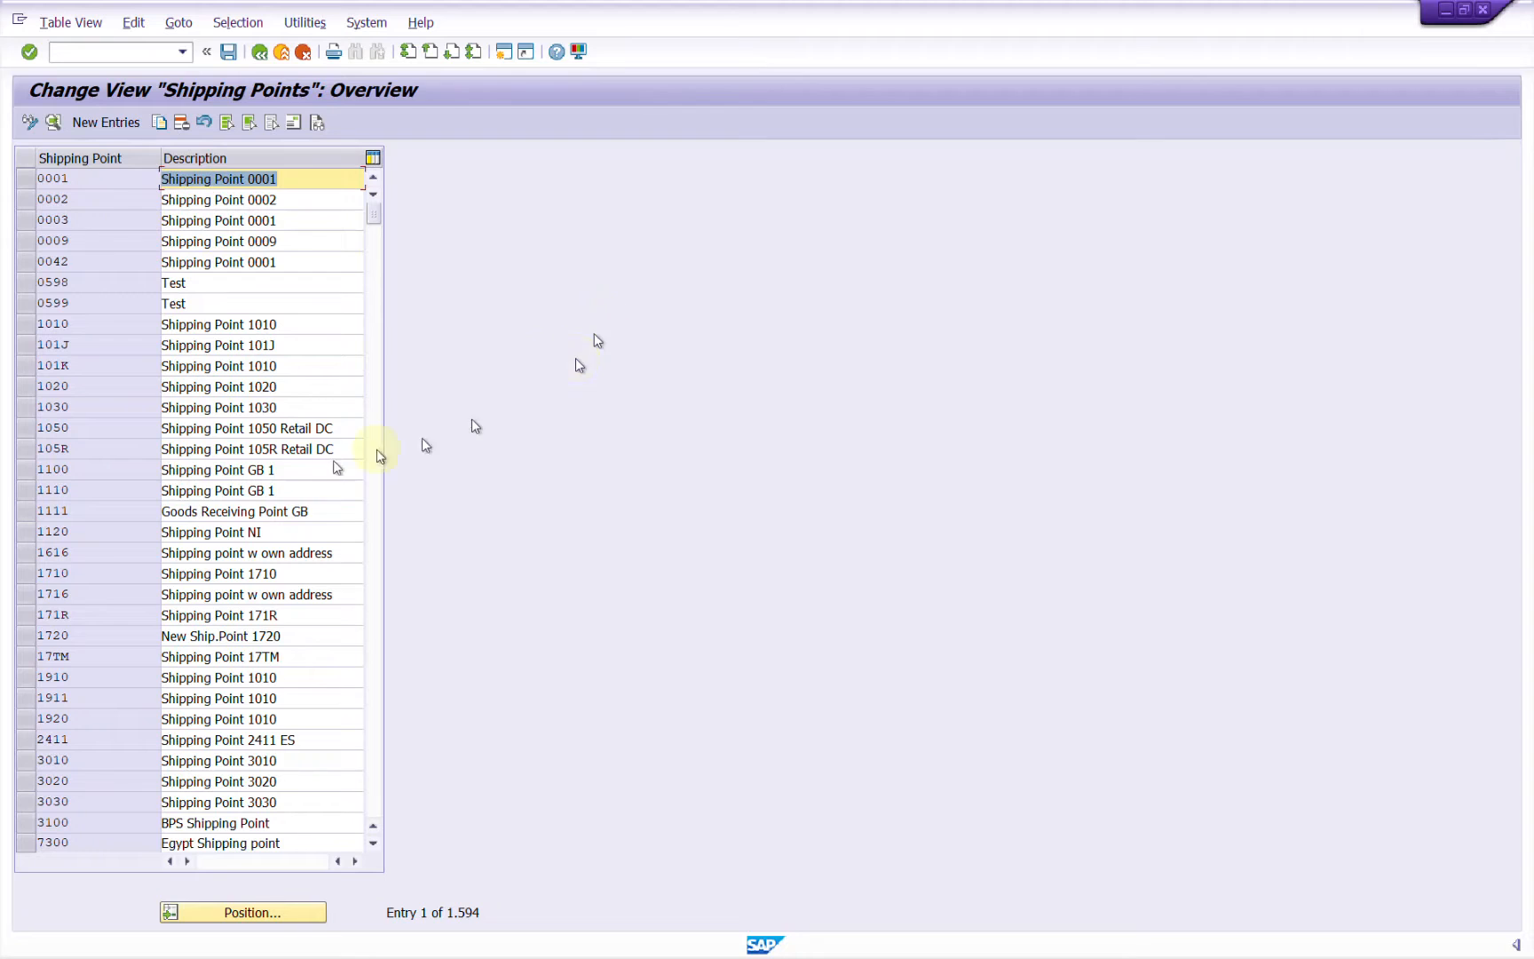
pyautogui.click(28, 182)
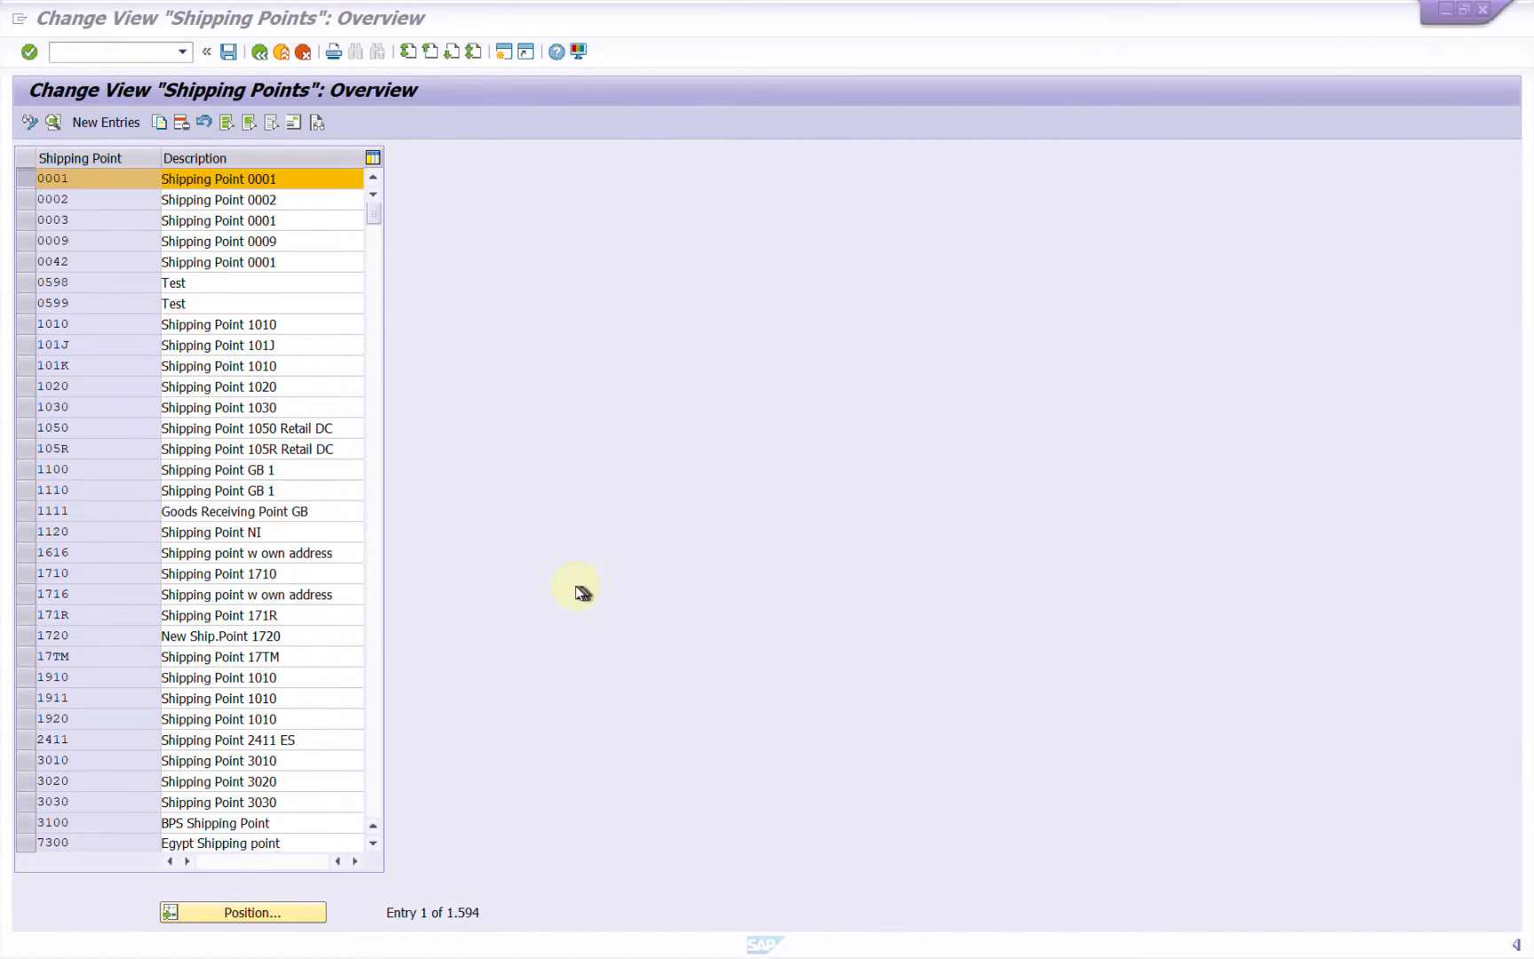
# Return to STO.xlsx in Excel and enter 0001 as the supplying plant's value for Define Shipping Point.
pyautogui.hotkey('alt', 'Tab')
pyautogui.click(1239, 386)
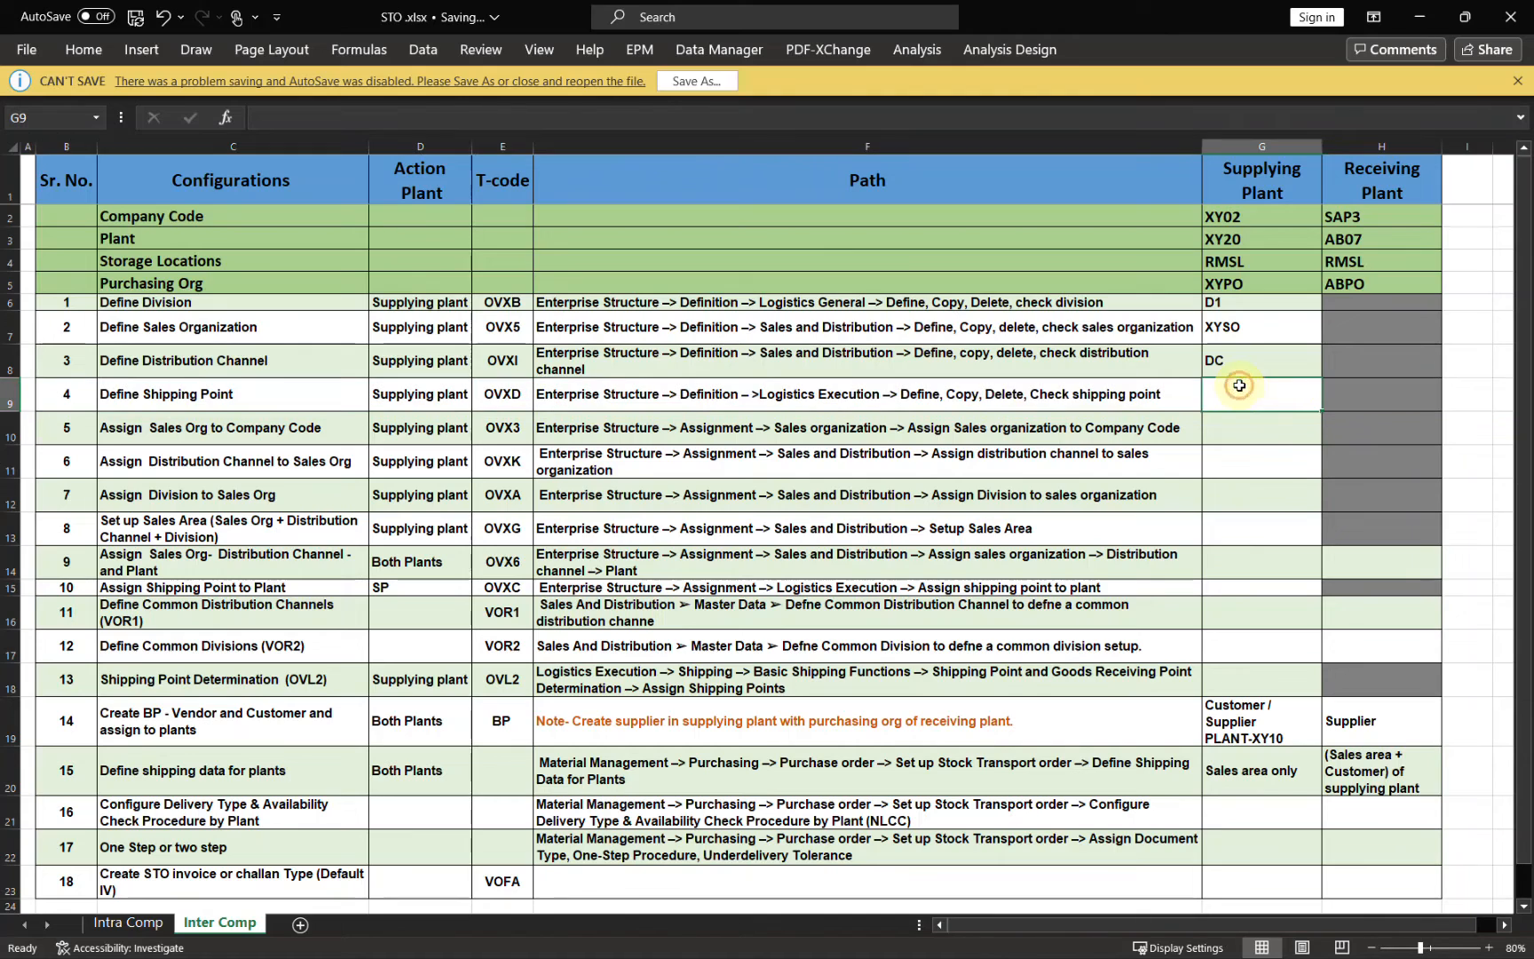
pyautogui.write('0001')
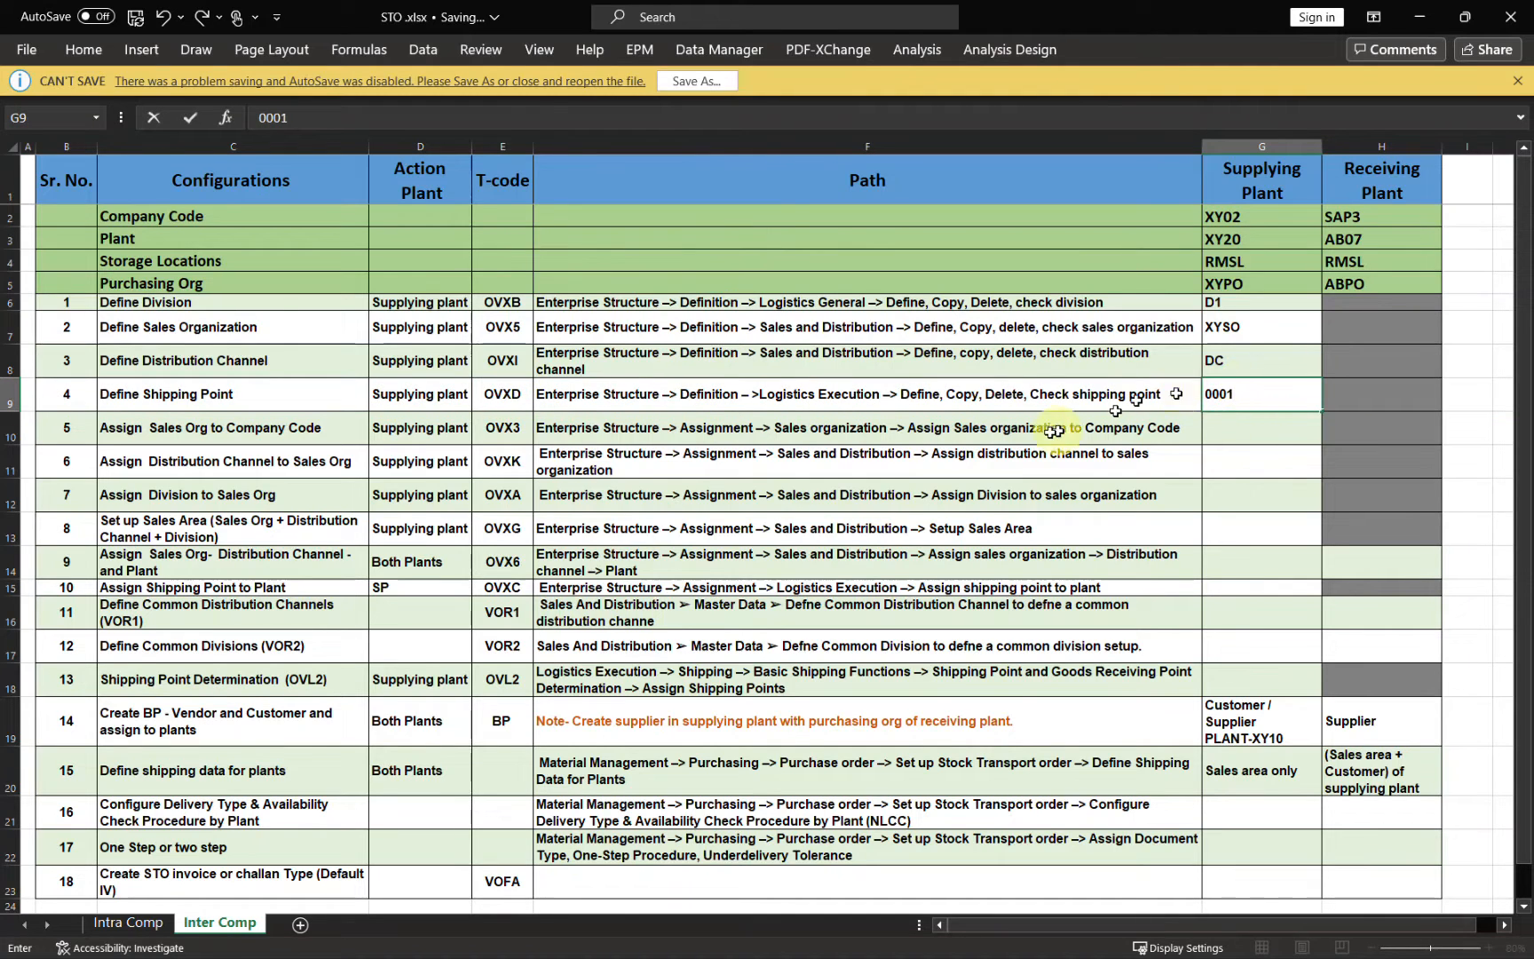
pyautogui.click(664, 395)
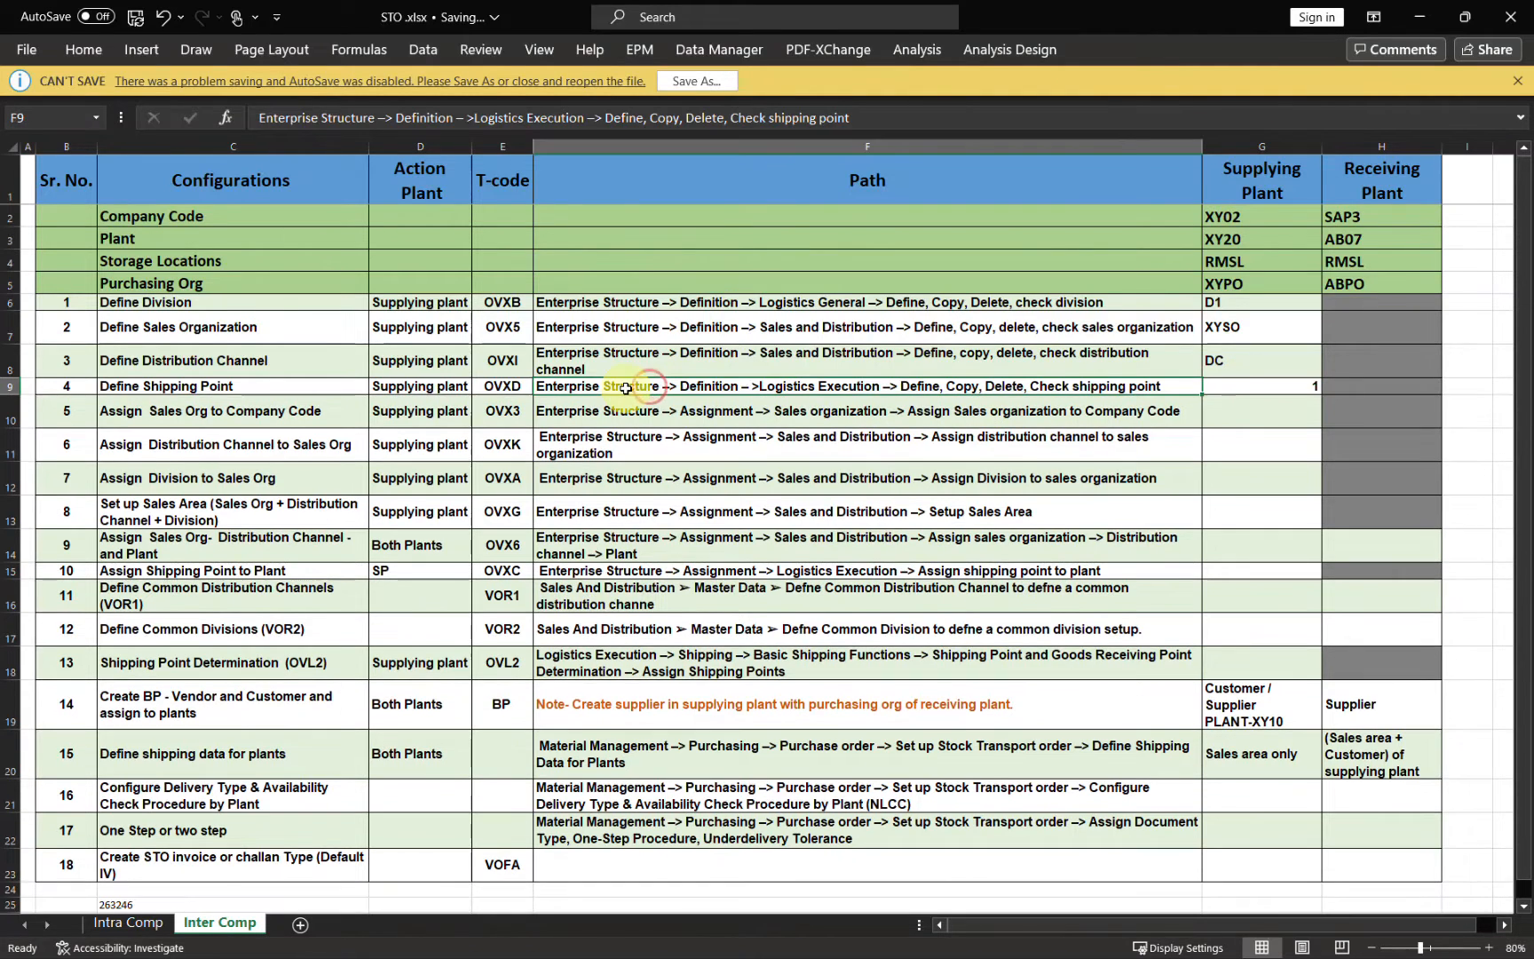
# Change the Define Shipping Point value to the text '0001 to keep its leading zeros, and select the Assign Sales Org to Company Code row.
pyautogui.doubleClick(1286, 384)
pyautogui.write("'")
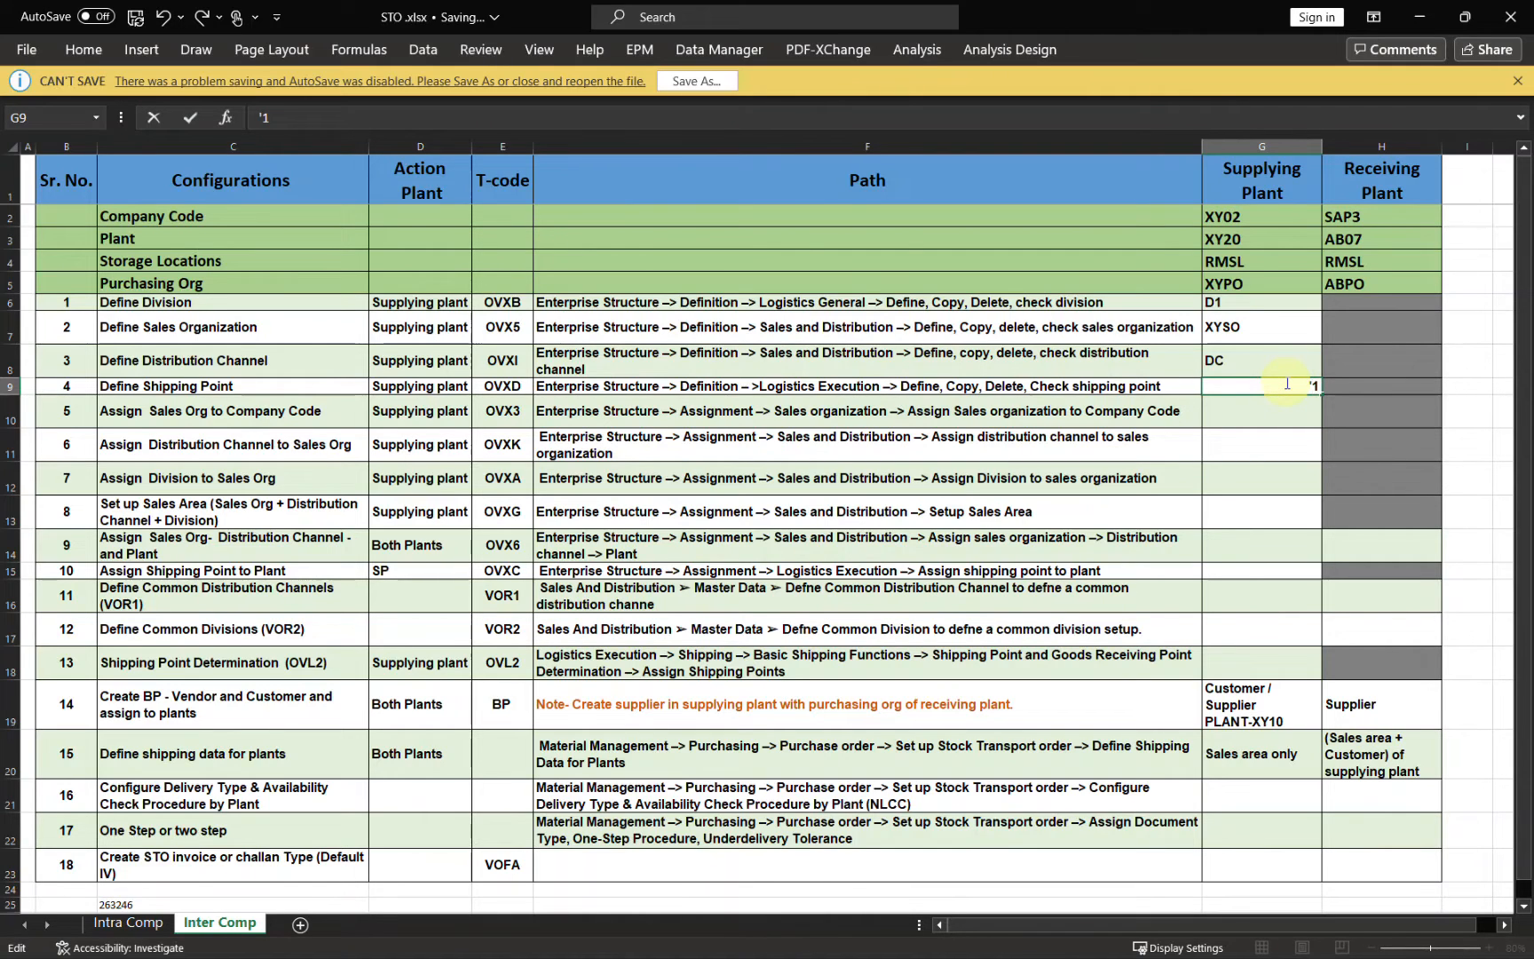
pyautogui.write('000')
pyautogui.click(955, 544)
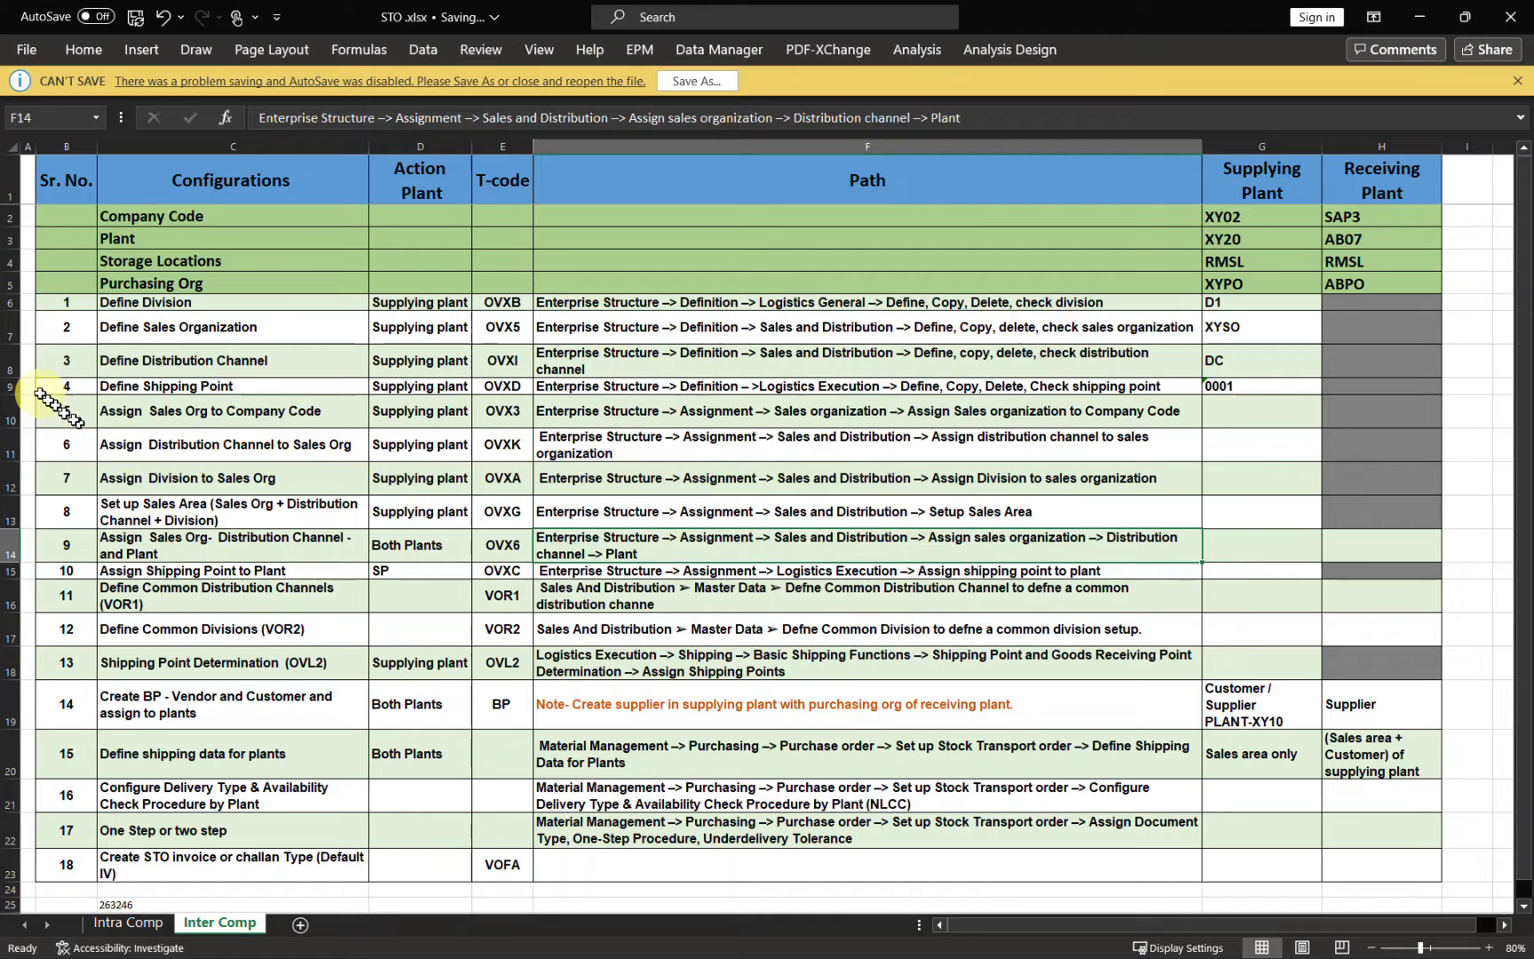
pyautogui.click(11, 418)
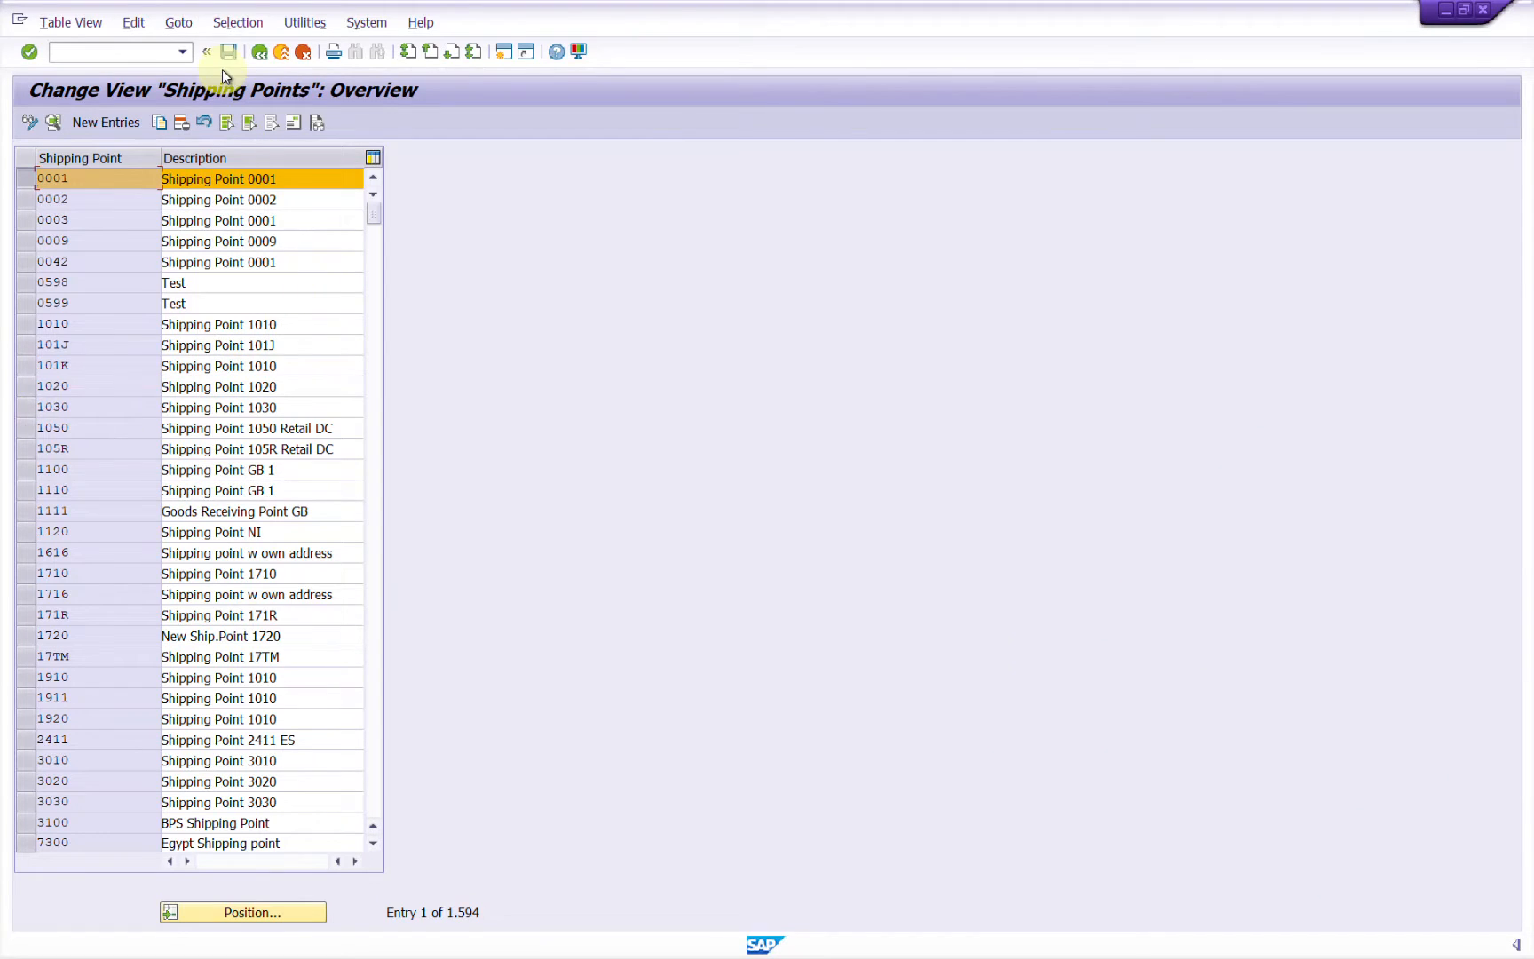
# Leave the Shipping Points table, collapse Definition and expand Assignment under Enterprise Structure.
pyautogui.click(260, 54)
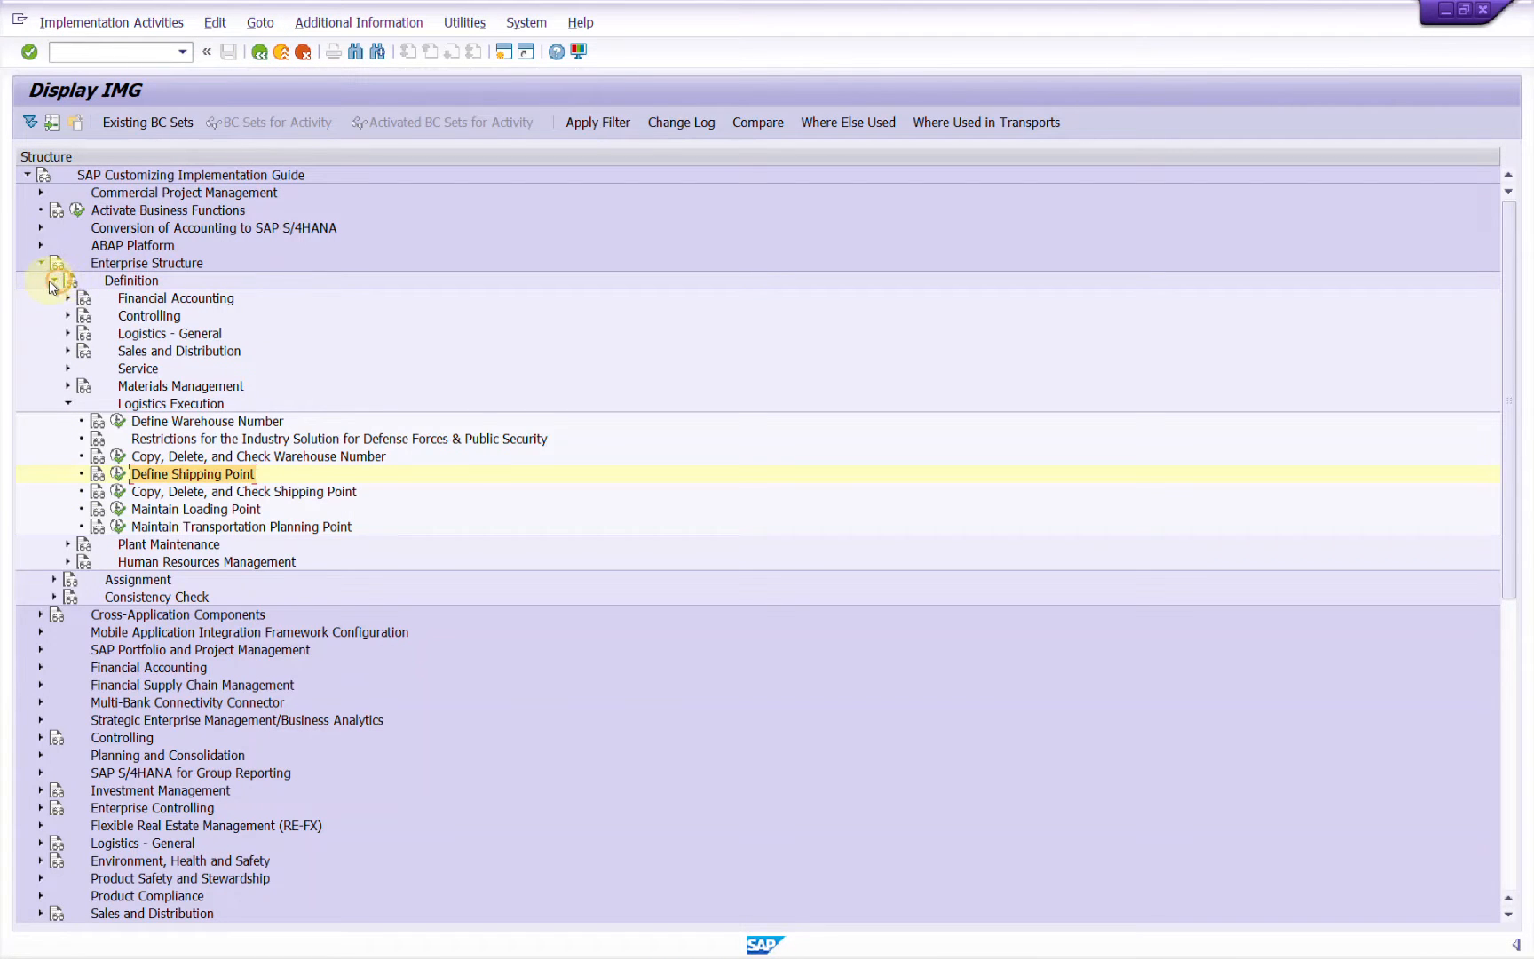
pyautogui.click(55, 281)
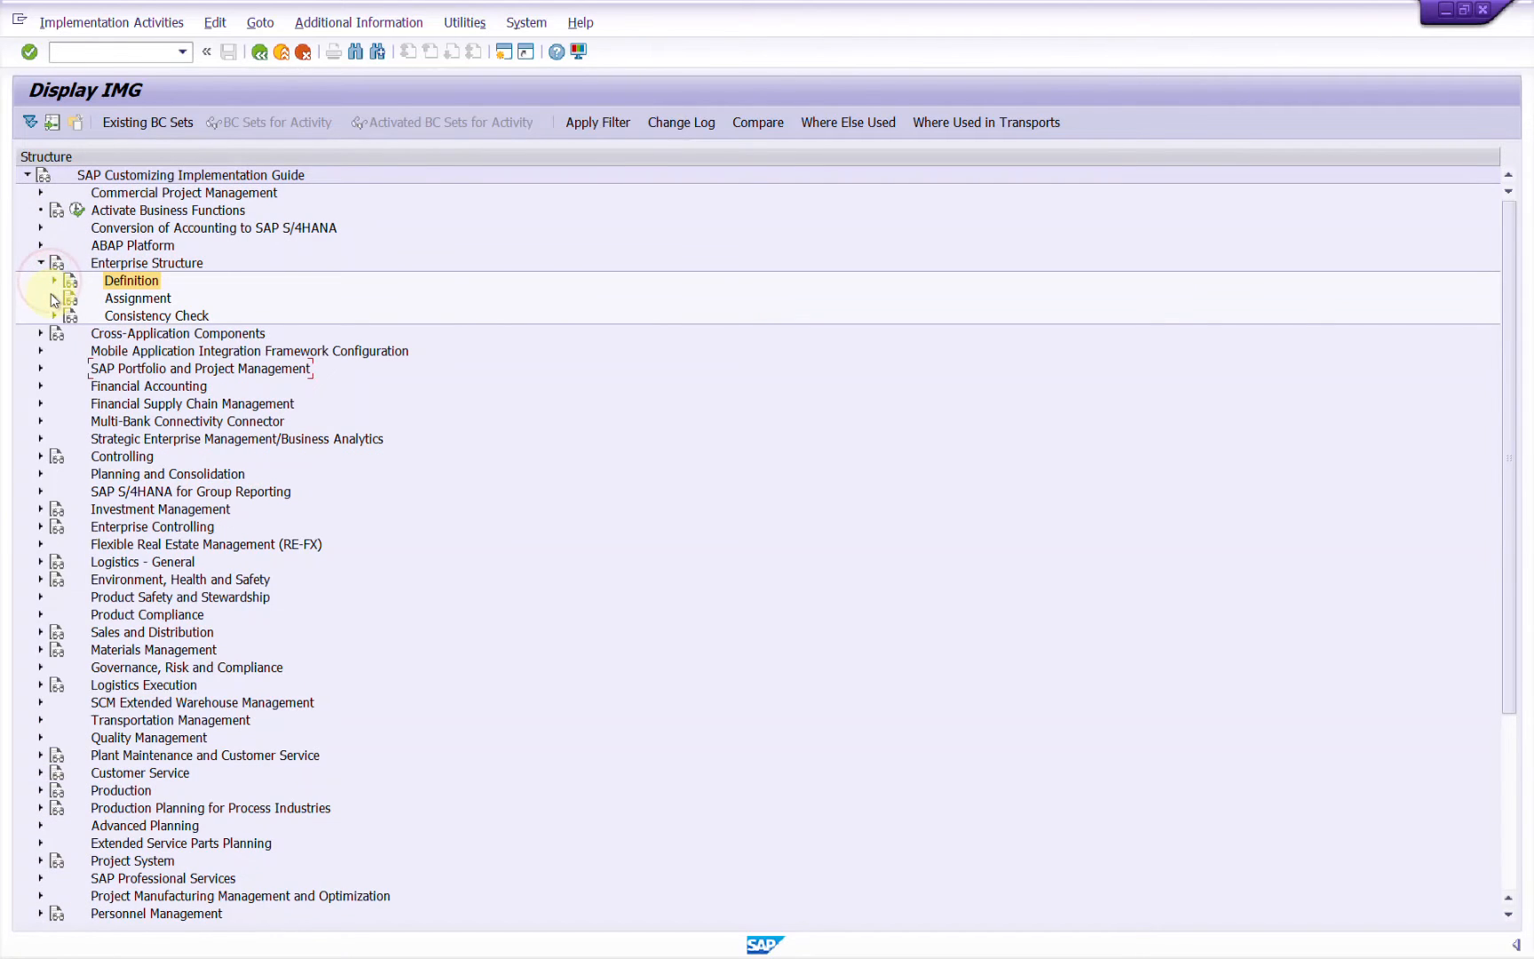
pyautogui.click(54, 298)
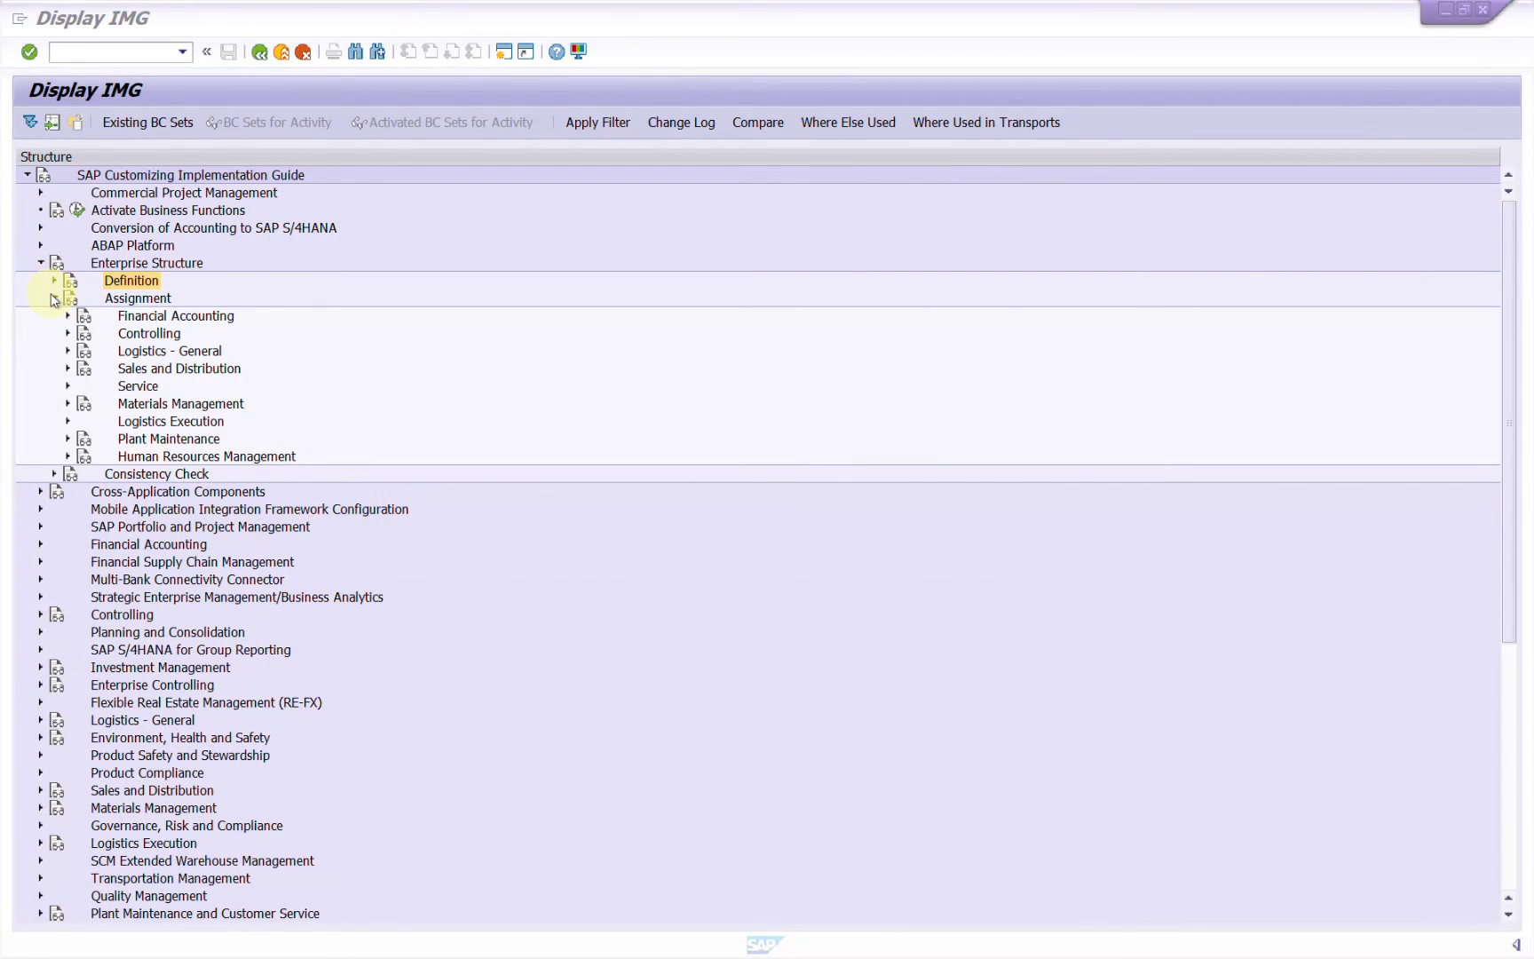
# Consult the Assign Sales Org to Company Code row in STO.xlsx and open that activity under Assignment, Sales and Distribution in SAP.
pyautogui.hotkey('alt', 'Tab')
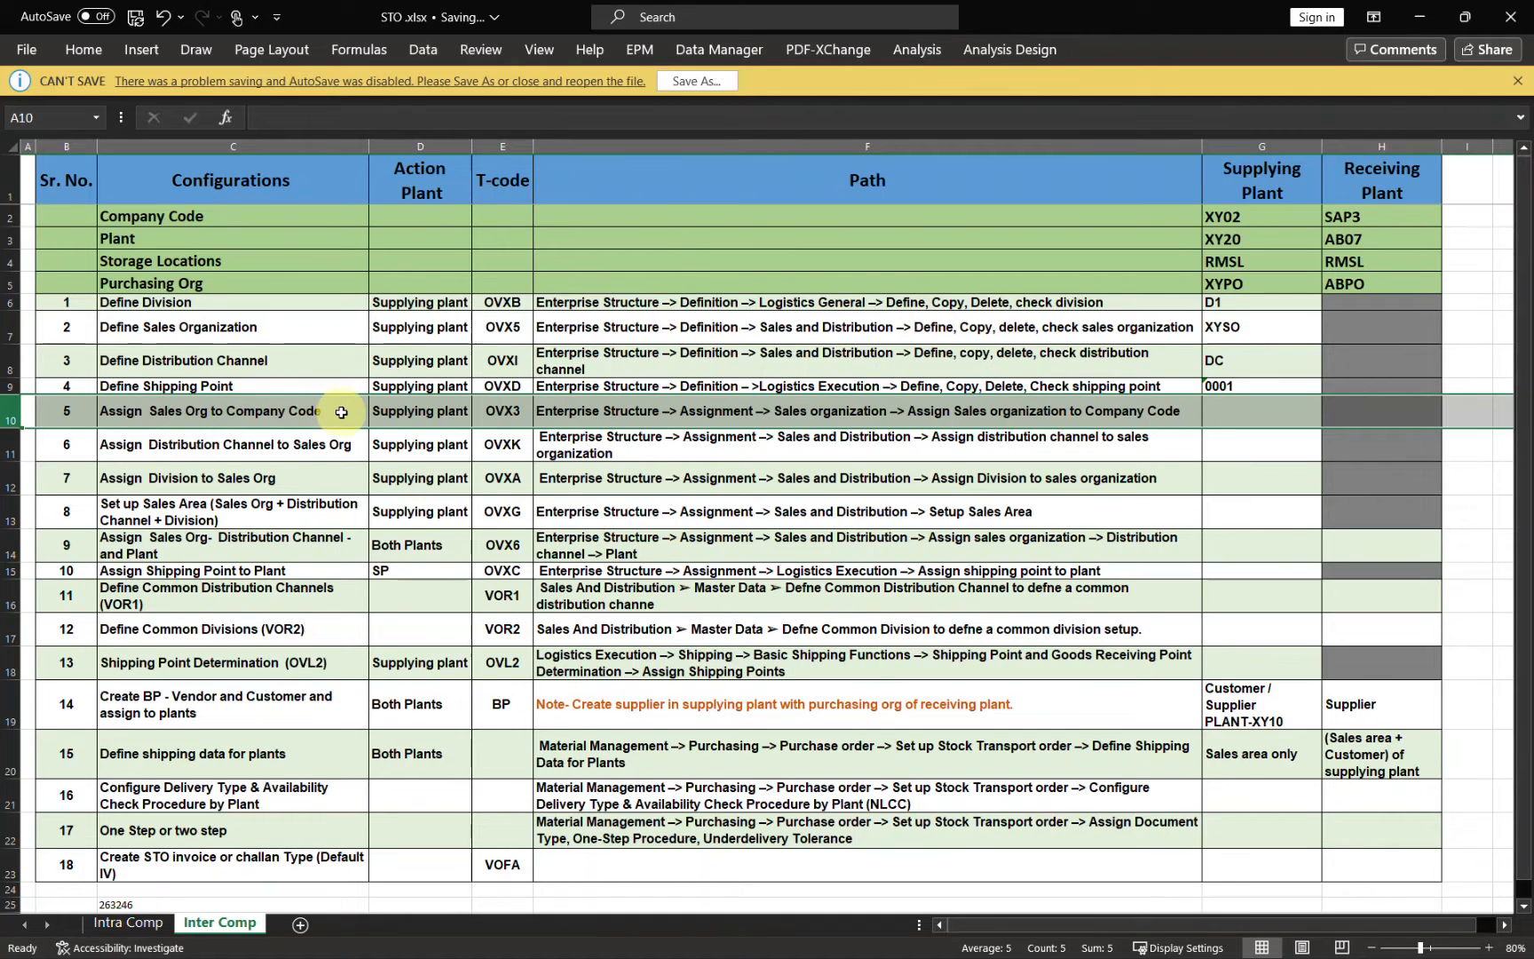
pyautogui.click(1254, 422)
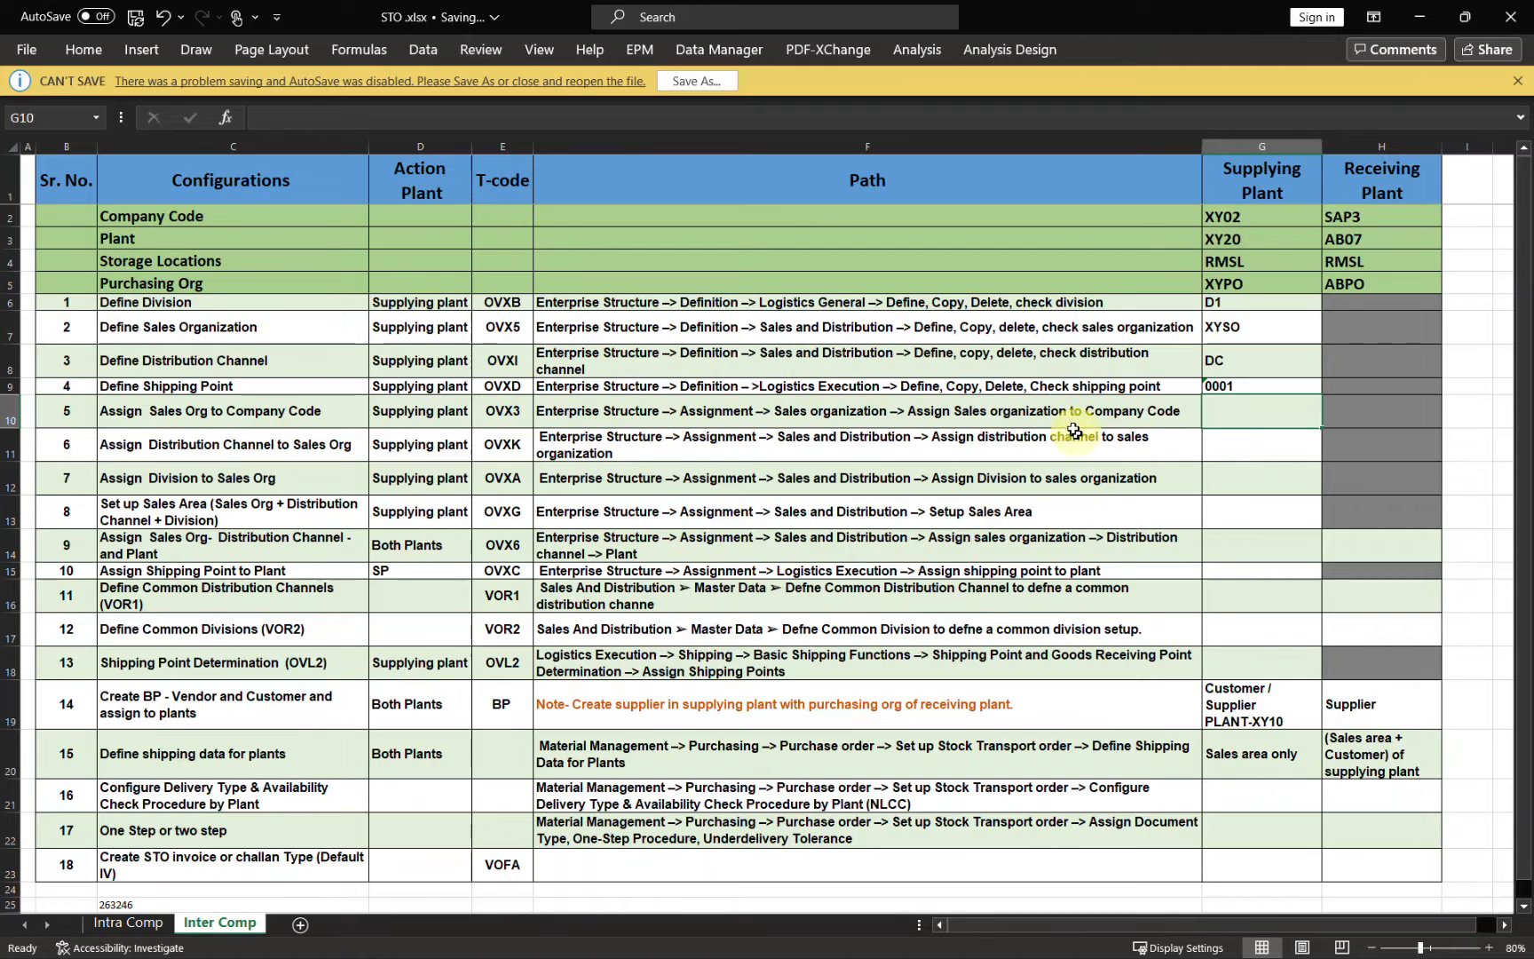
pyautogui.hotkey('alt', 'Tab')
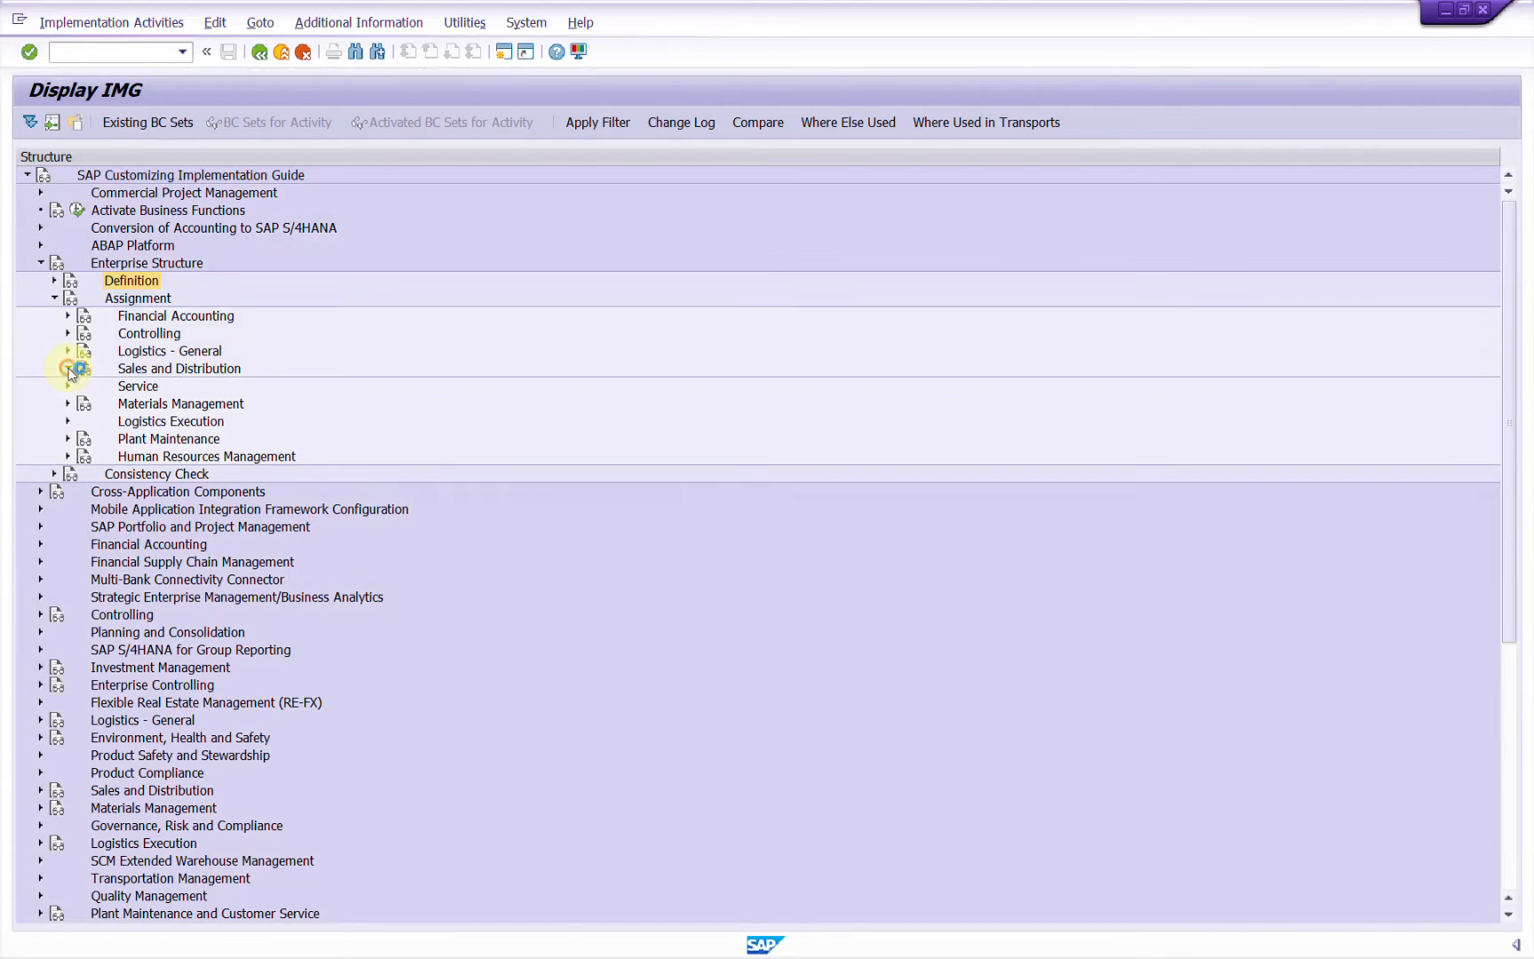
pyautogui.click(69, 368)
pyautogui.click(248, 388)
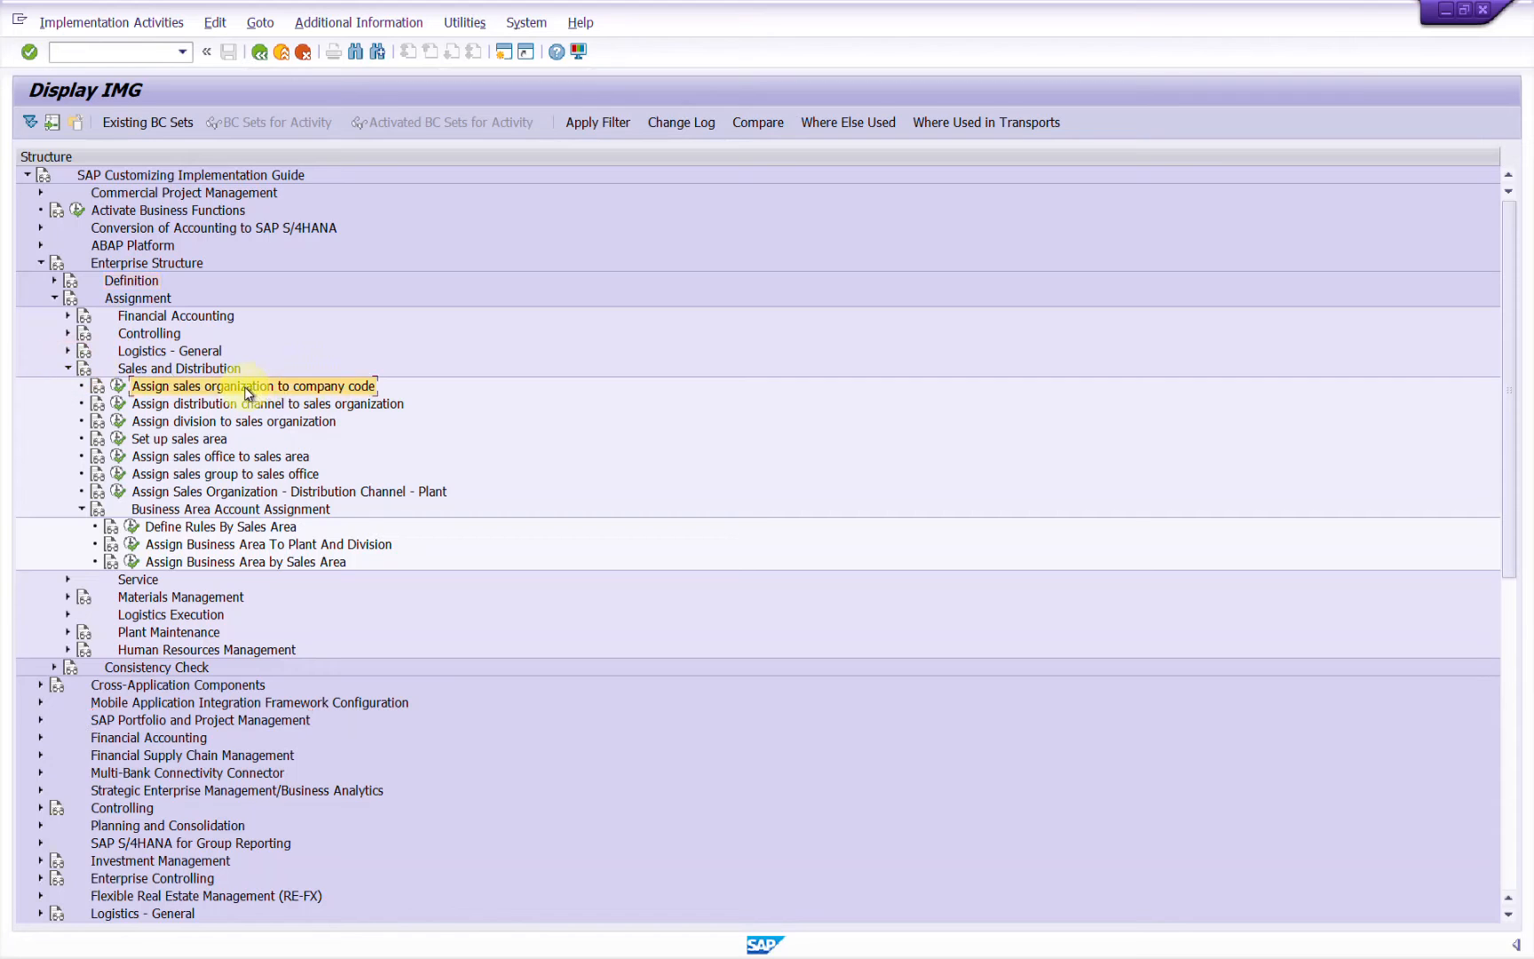
pyautogui.click(118, 386)
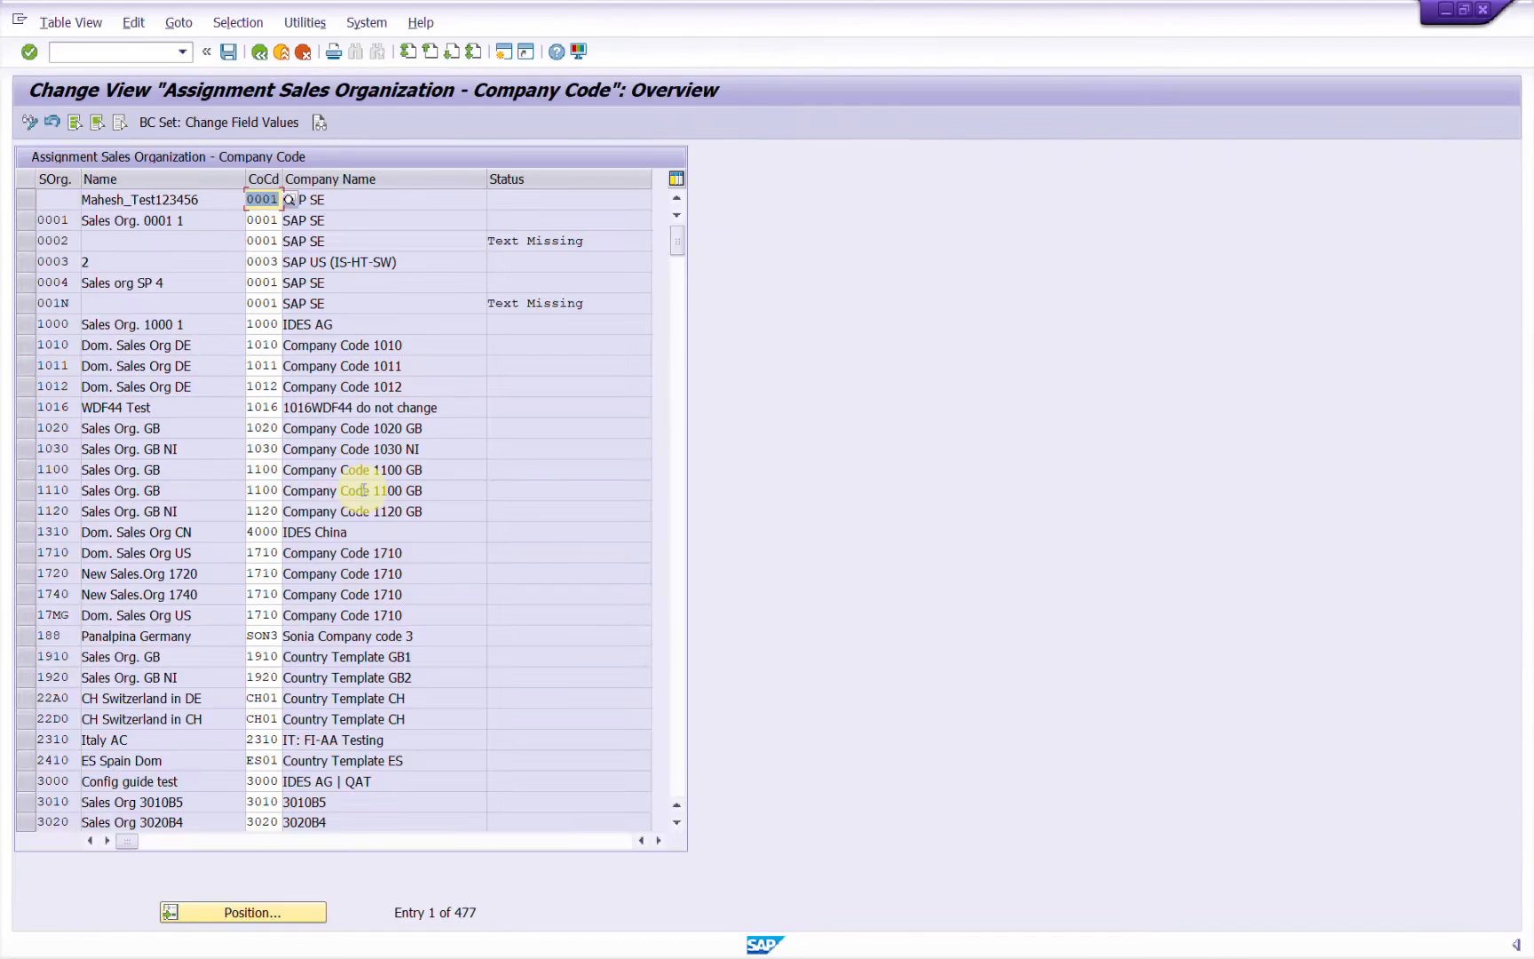
# Locate sales organization XYSO in the table, assign it to company code XY02 and save.
pyautogui.click(280, 920)
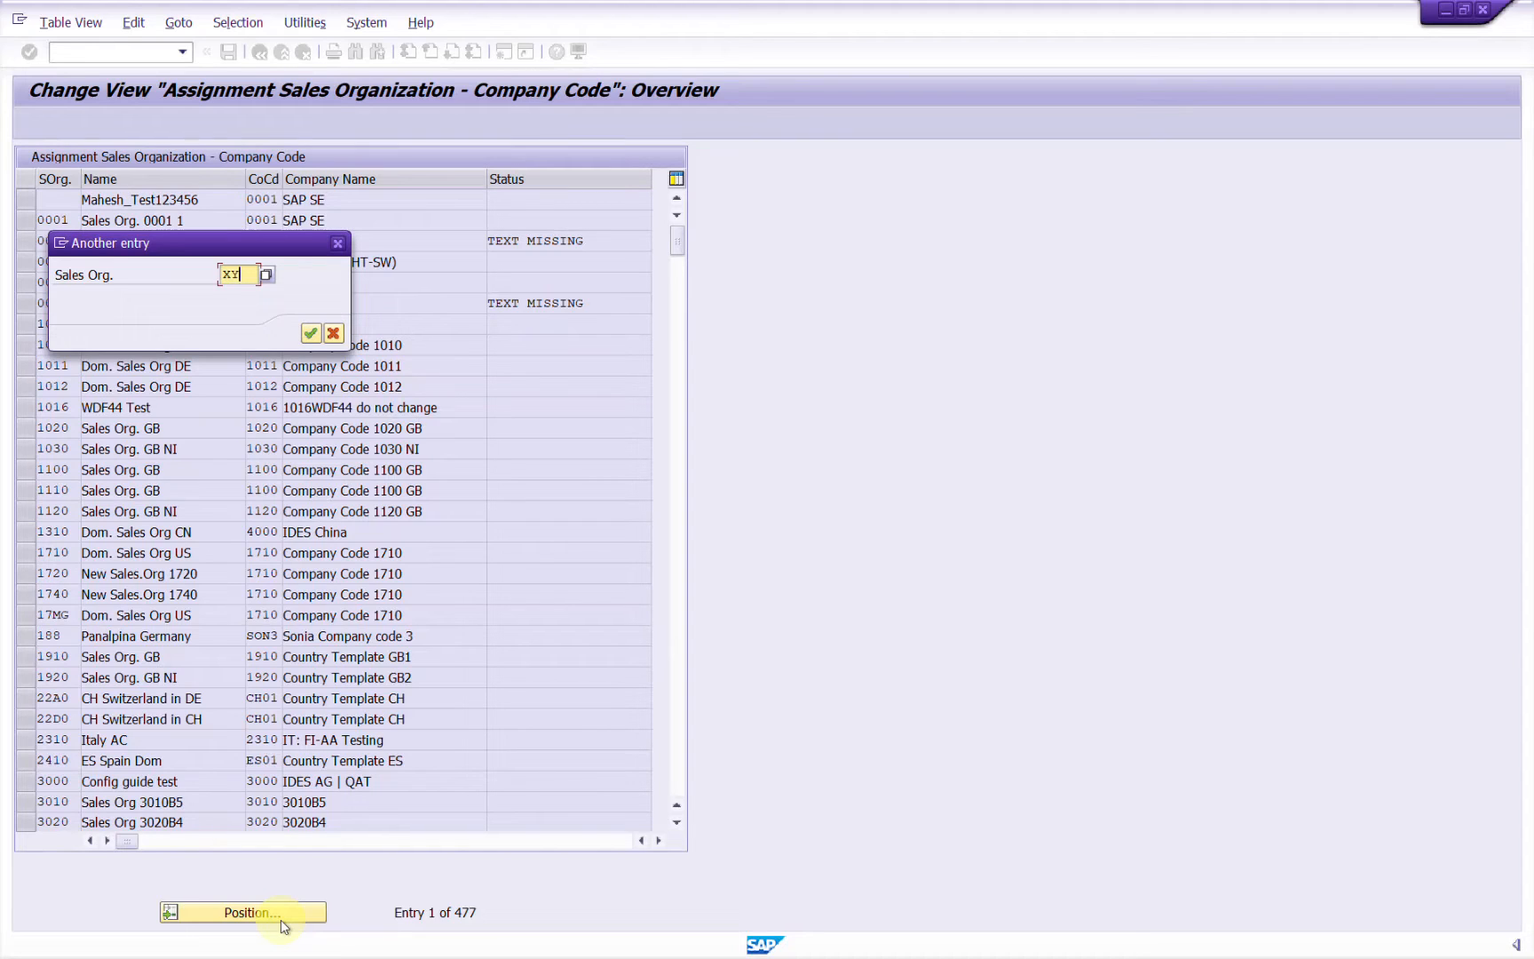
pyautogui.press('Return')
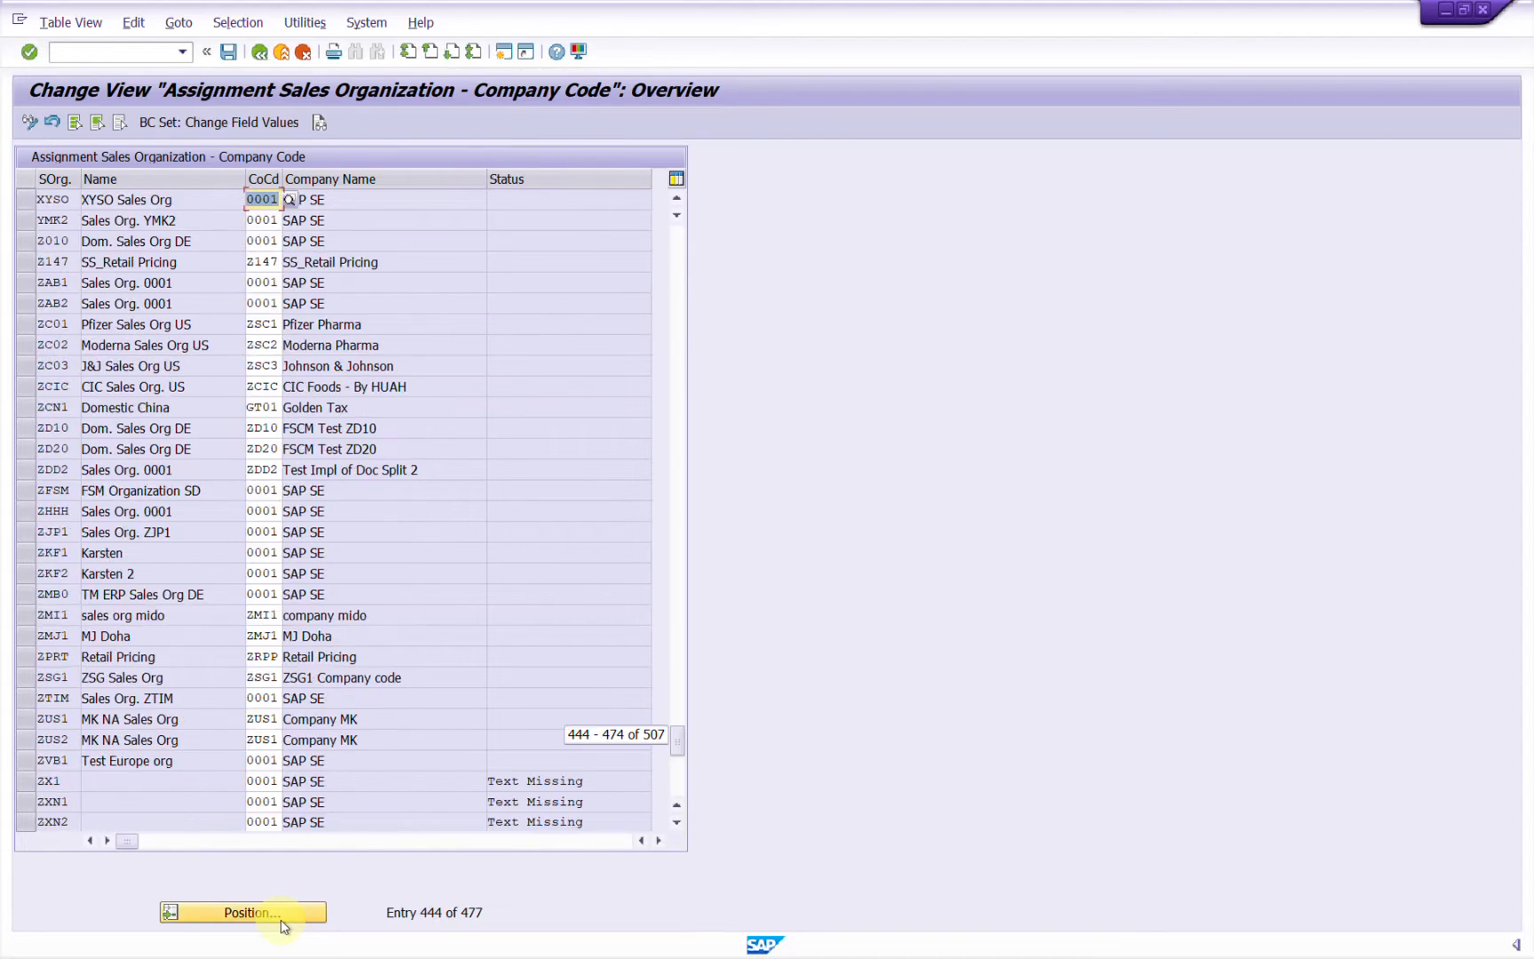
pyautogui.click(25, 199)
pyautogui.click(266, 203)
pyautogui.press('Delete')
pyautogui.write('XY02')
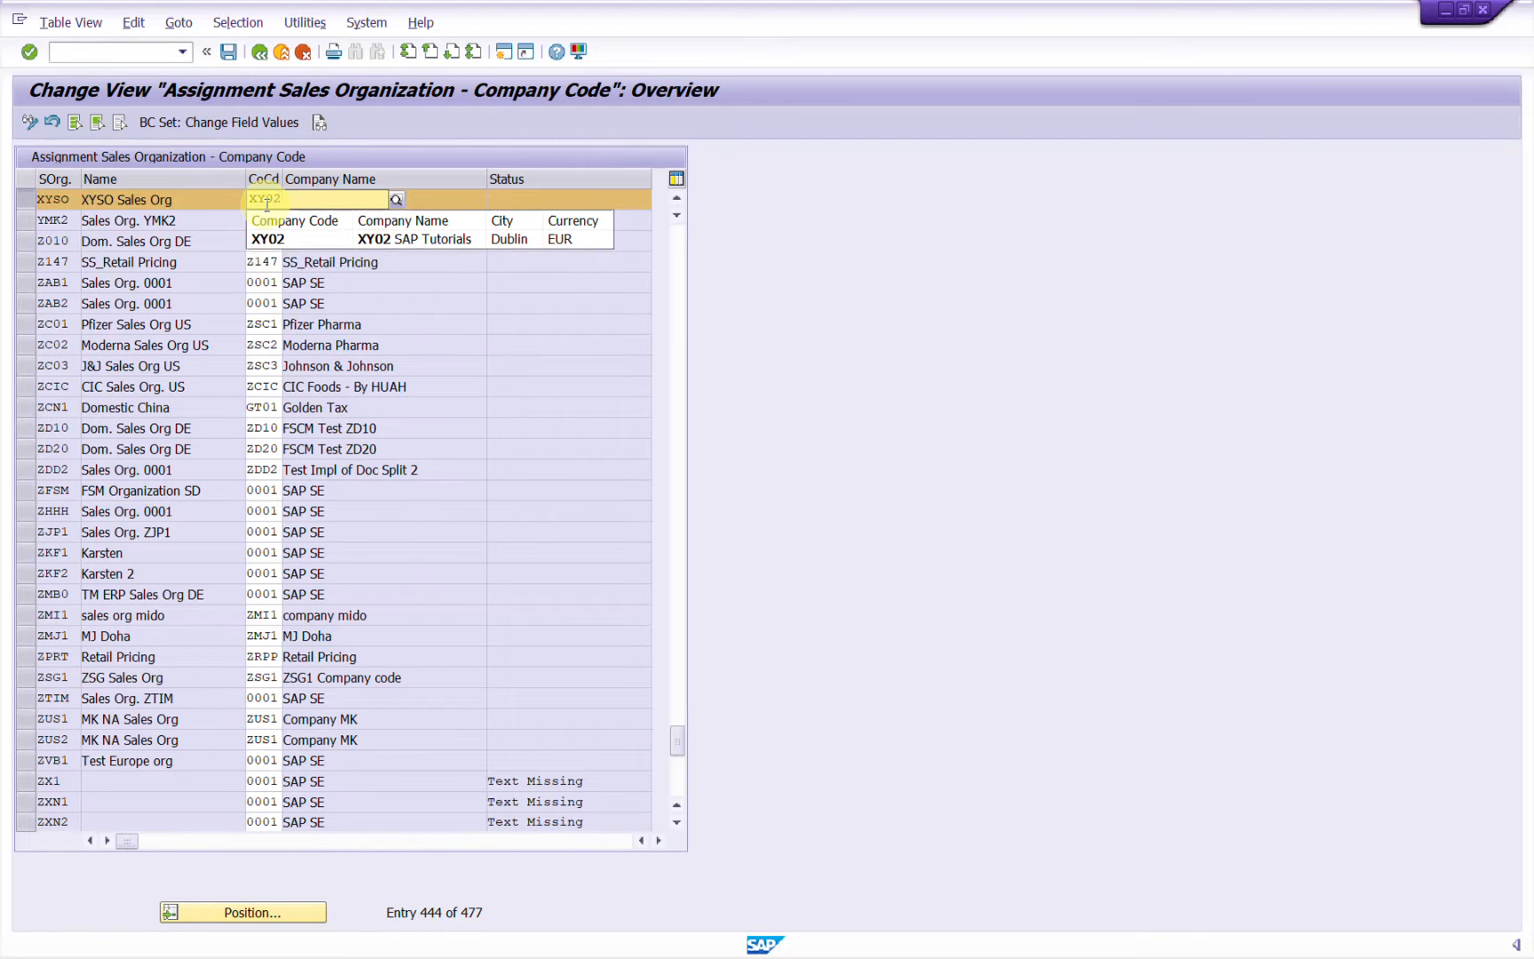
pyautogui.click(267, 239)
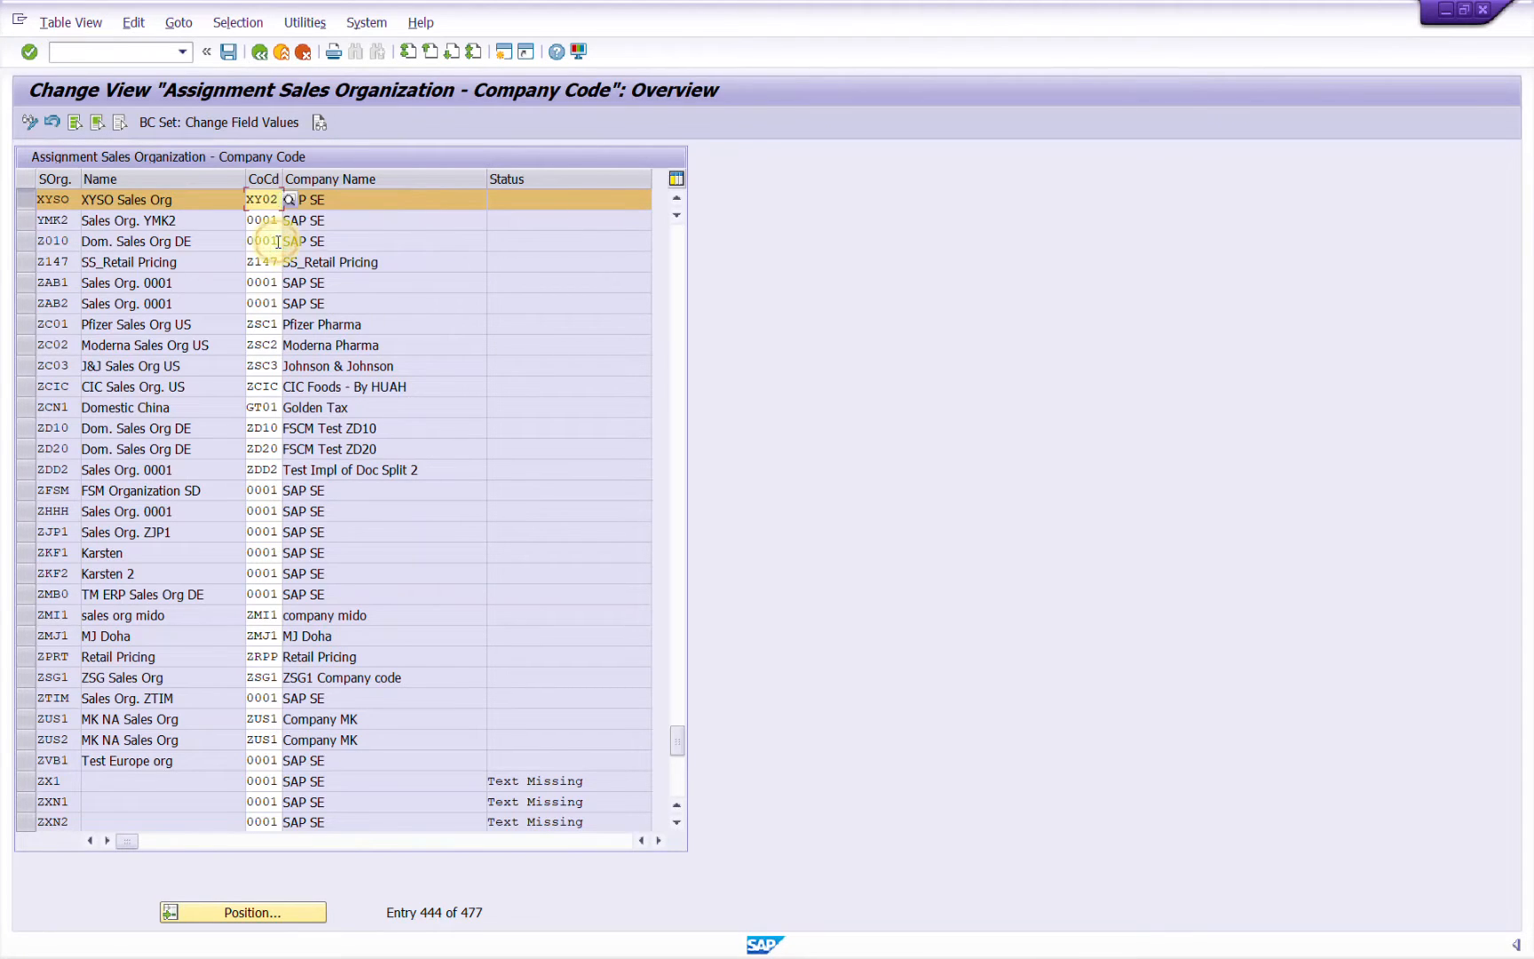
pyautogui.click(227, 53)
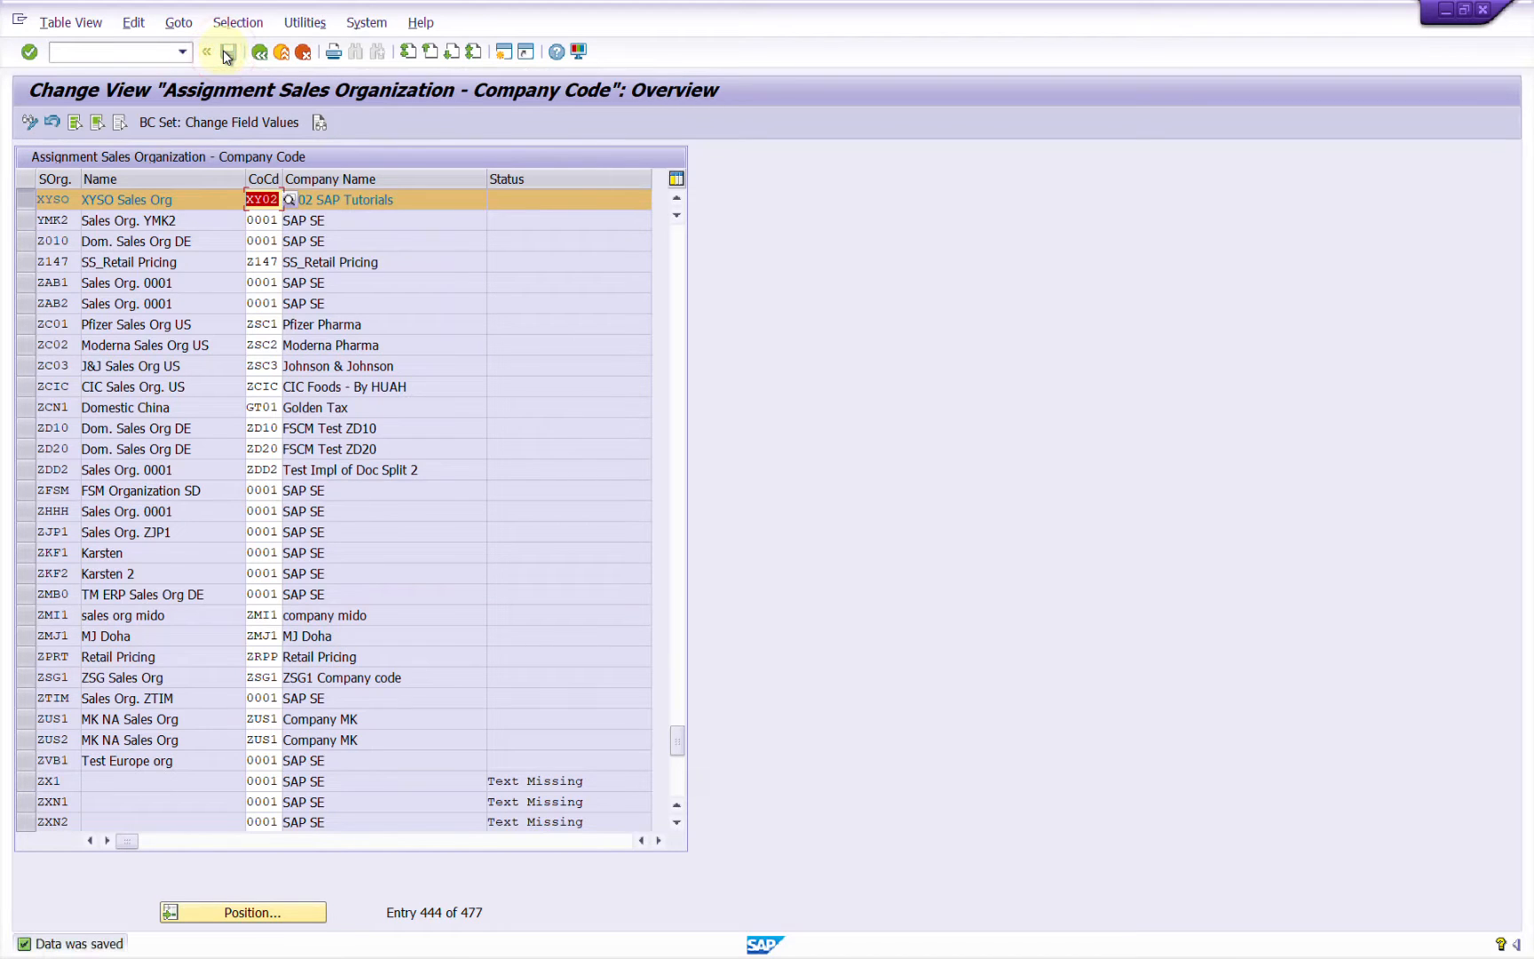
# Switch to STO.xlsx in Excel and enter XTSO+SY02 as the supplying plant's value for Assign Sales Org to Company Code.
pyautogui.hotkey('alt', 'Tab')
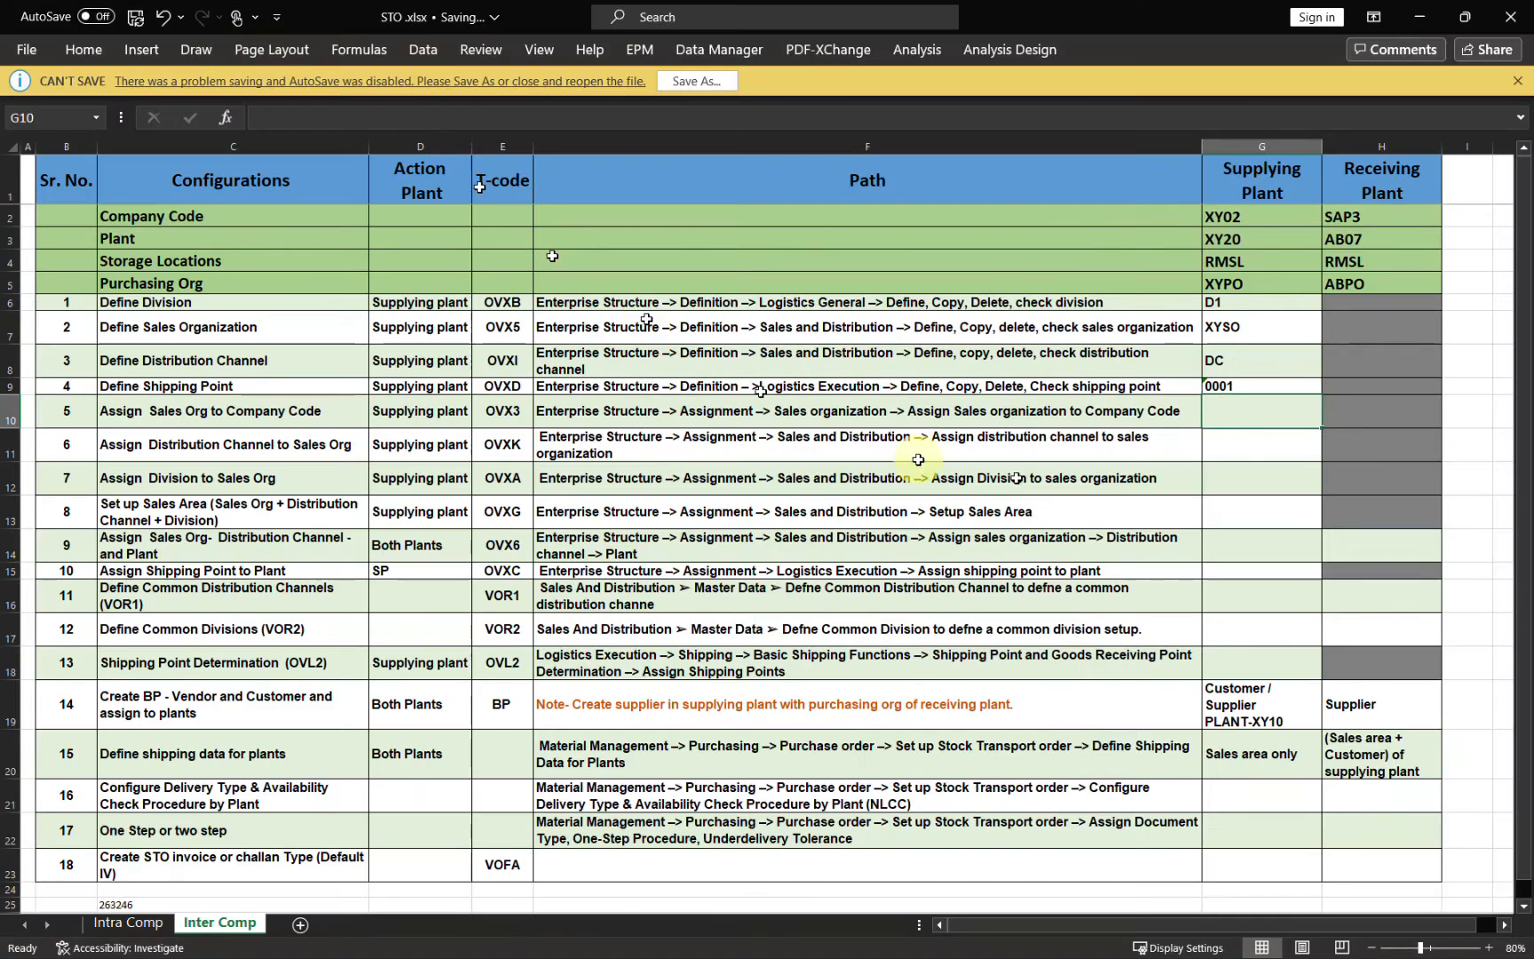
pyautogui.doubleClick(1248, 406)
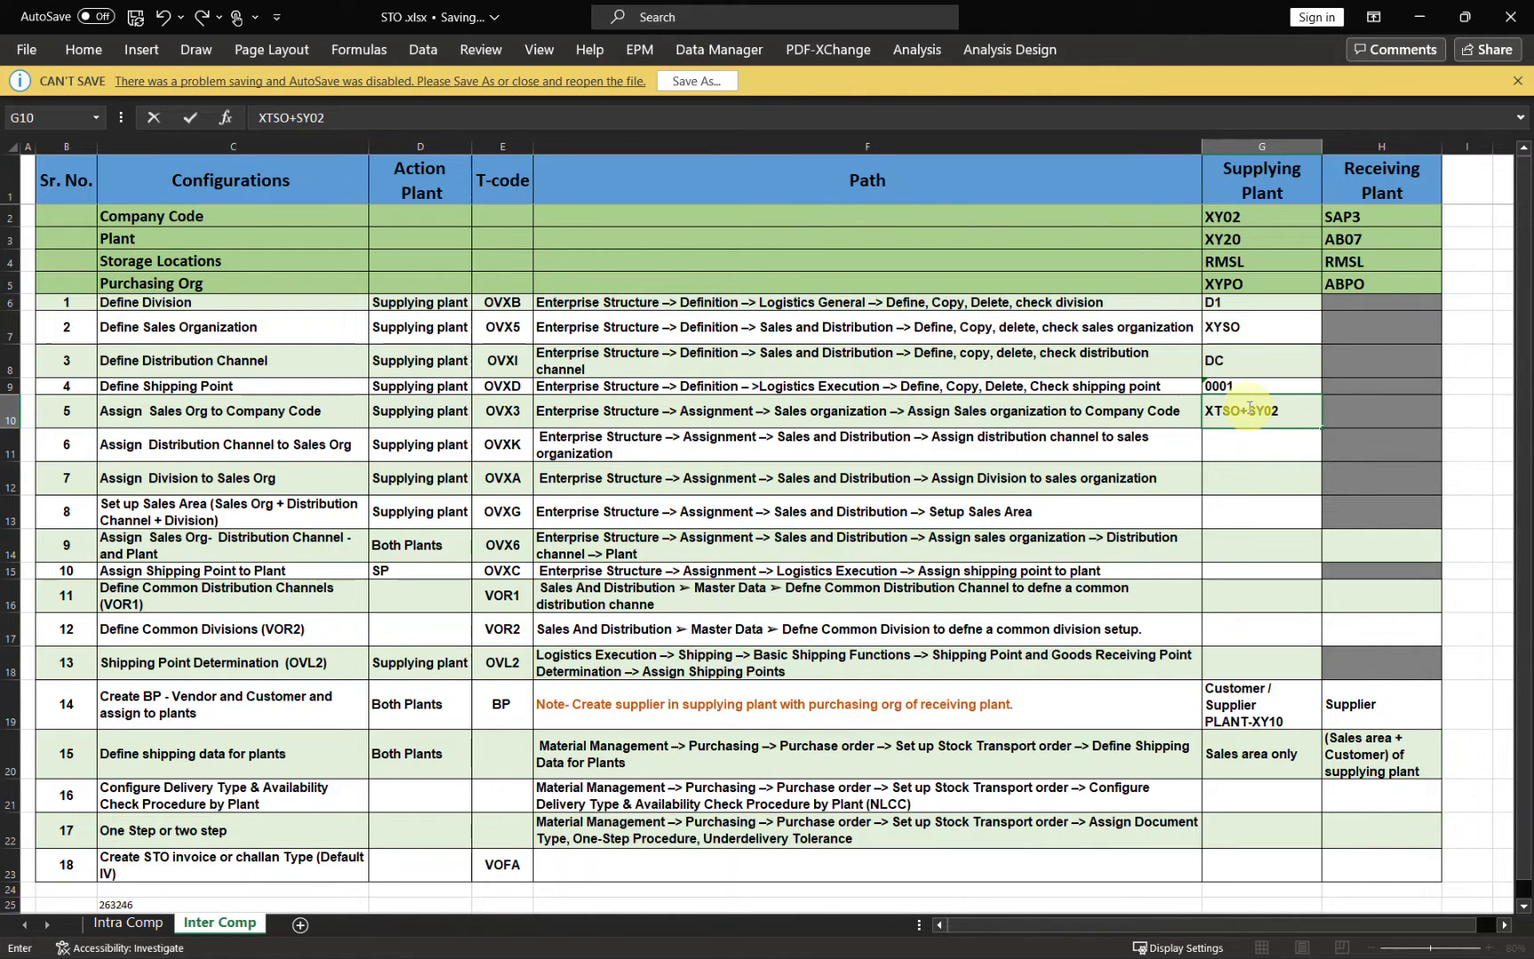
pyautogui.press('Return')
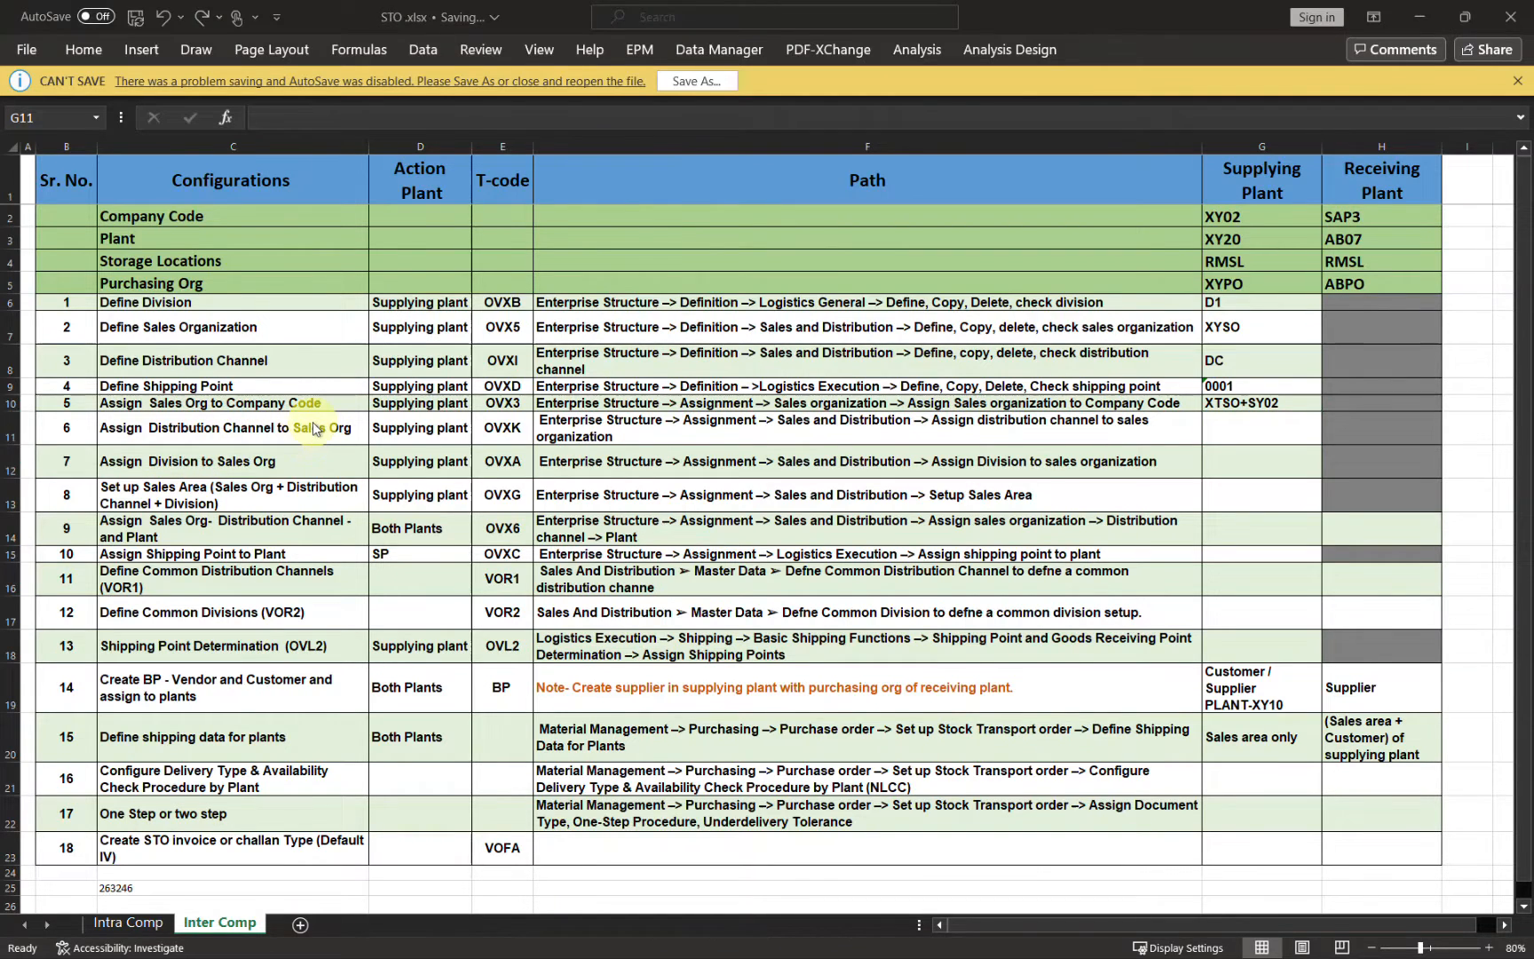
# Switch to SAP, leave the company code assignment and open Assign distribution channel to sales organization.
pyautogui.hotkey('alt', 'Tab')
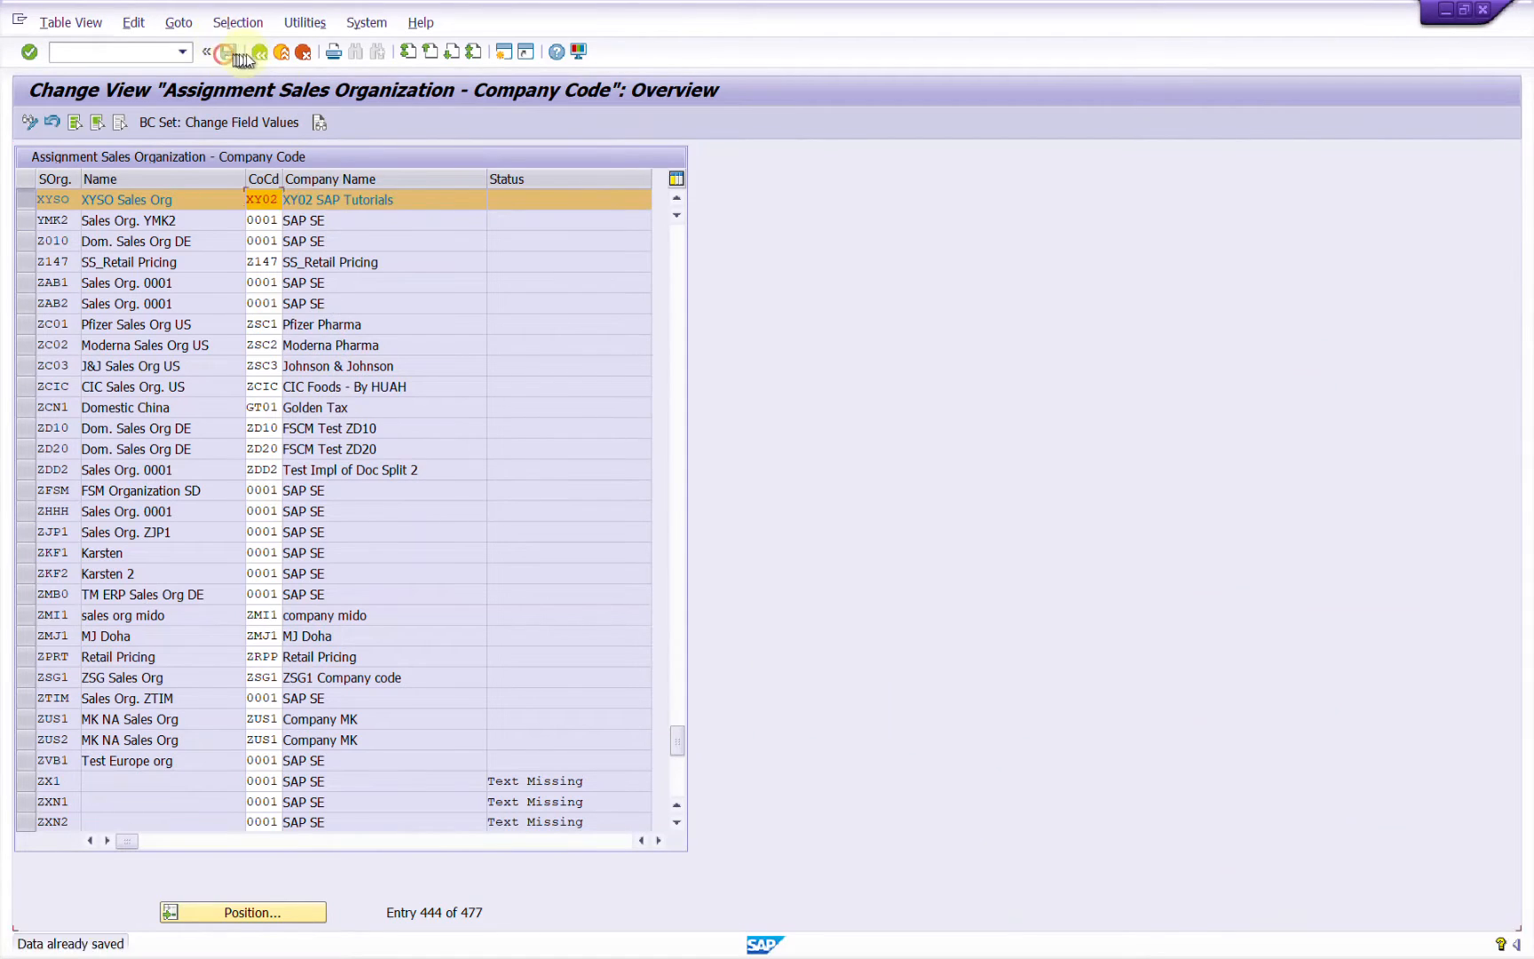
pyautogui.click(261, 56)
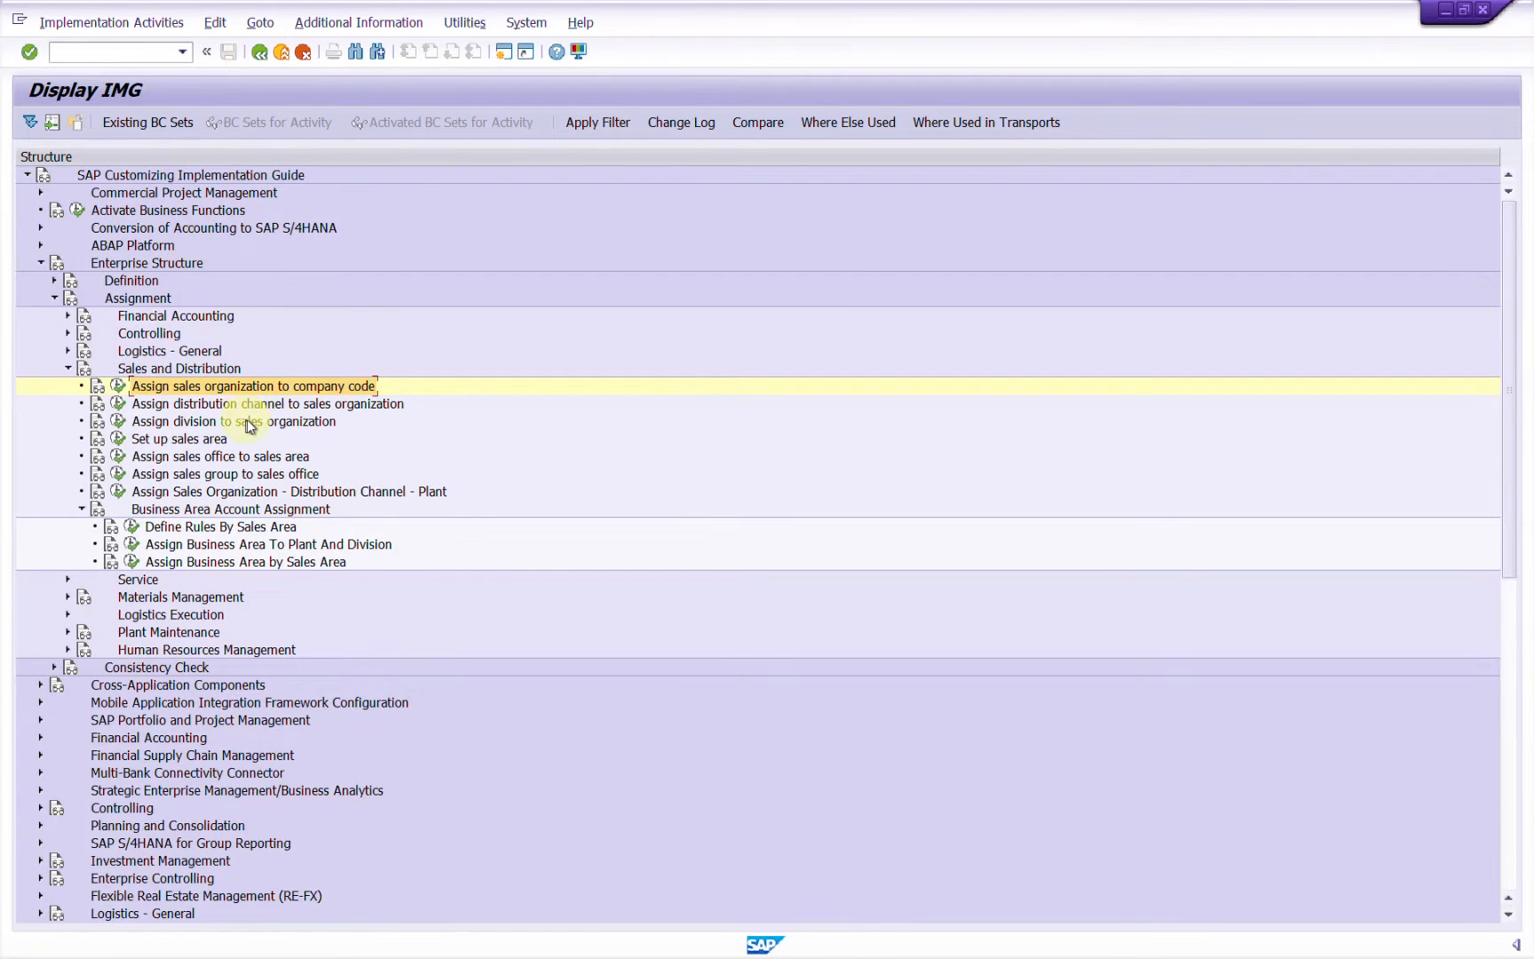
pyautogui.click(118, 403)
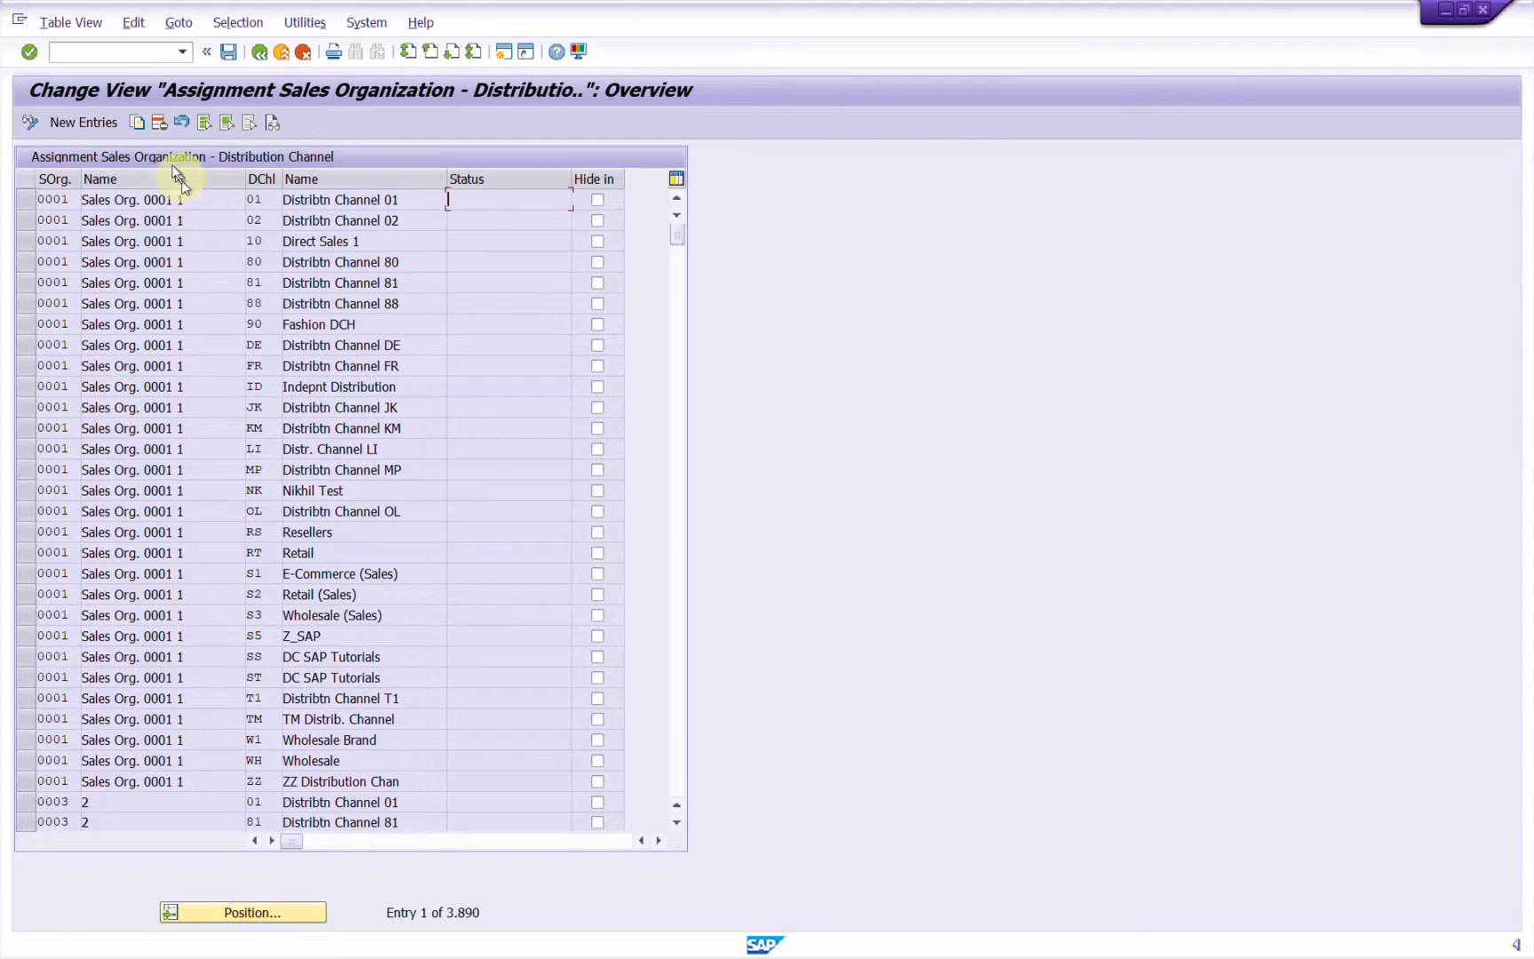
# Add a new entry assigning distribution channel DC to sales organization XYSO and save it.
pyautogui.click(84, 123)
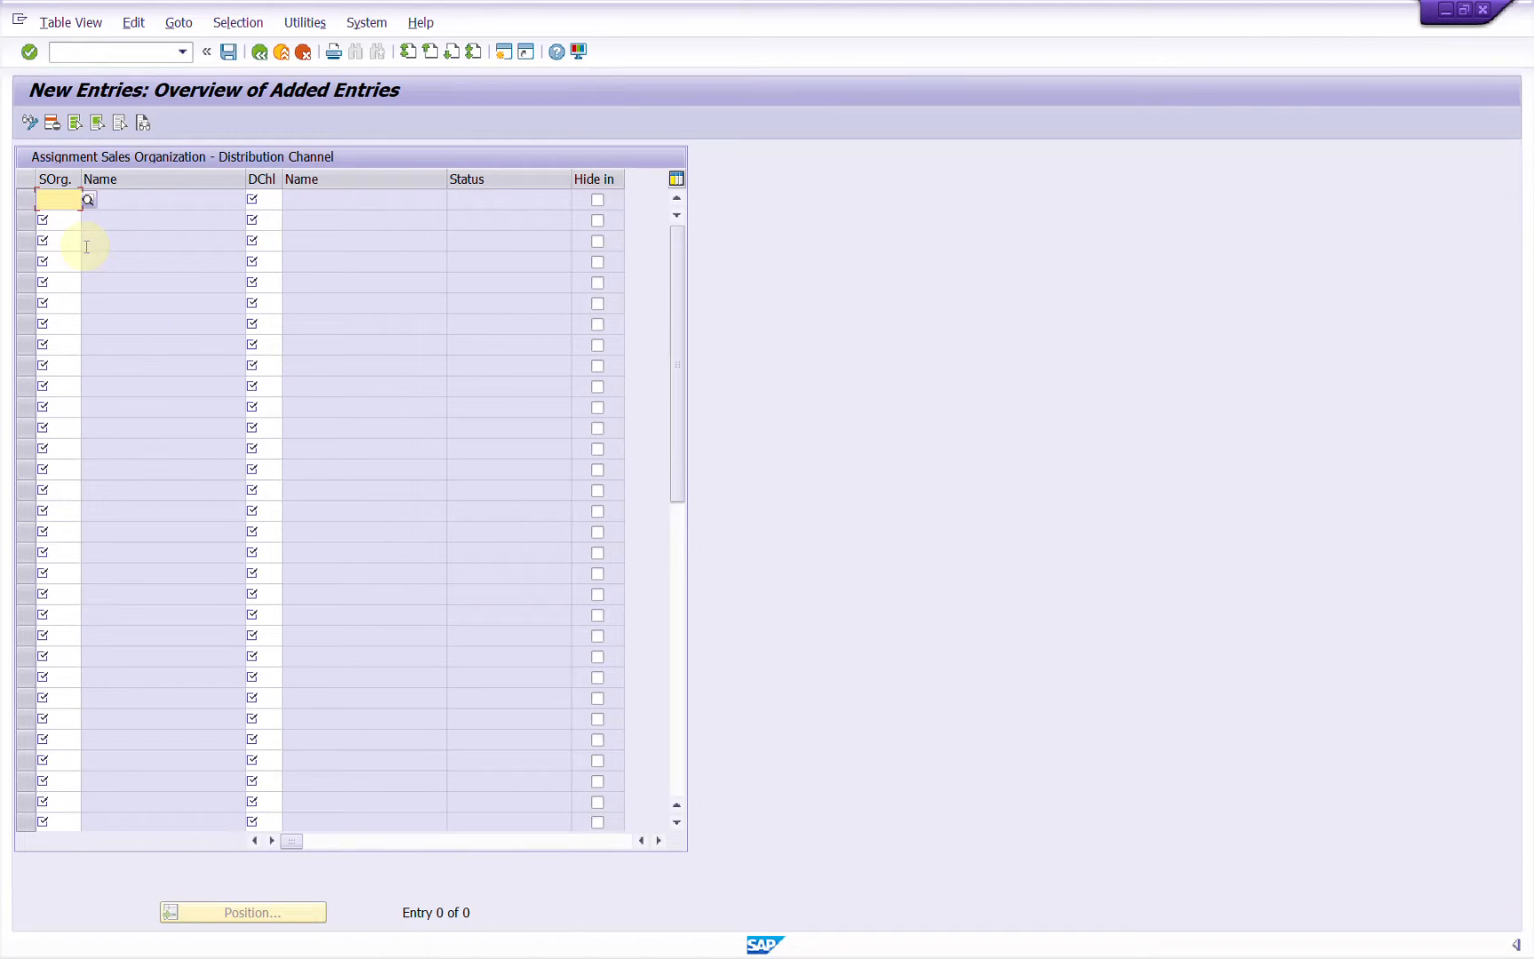
pyautogui.write('XYSP')
pyautogui.write('O')
pyautogui.press('Tab')
pyautogui.write('DC')
pyautogui.press('Return')
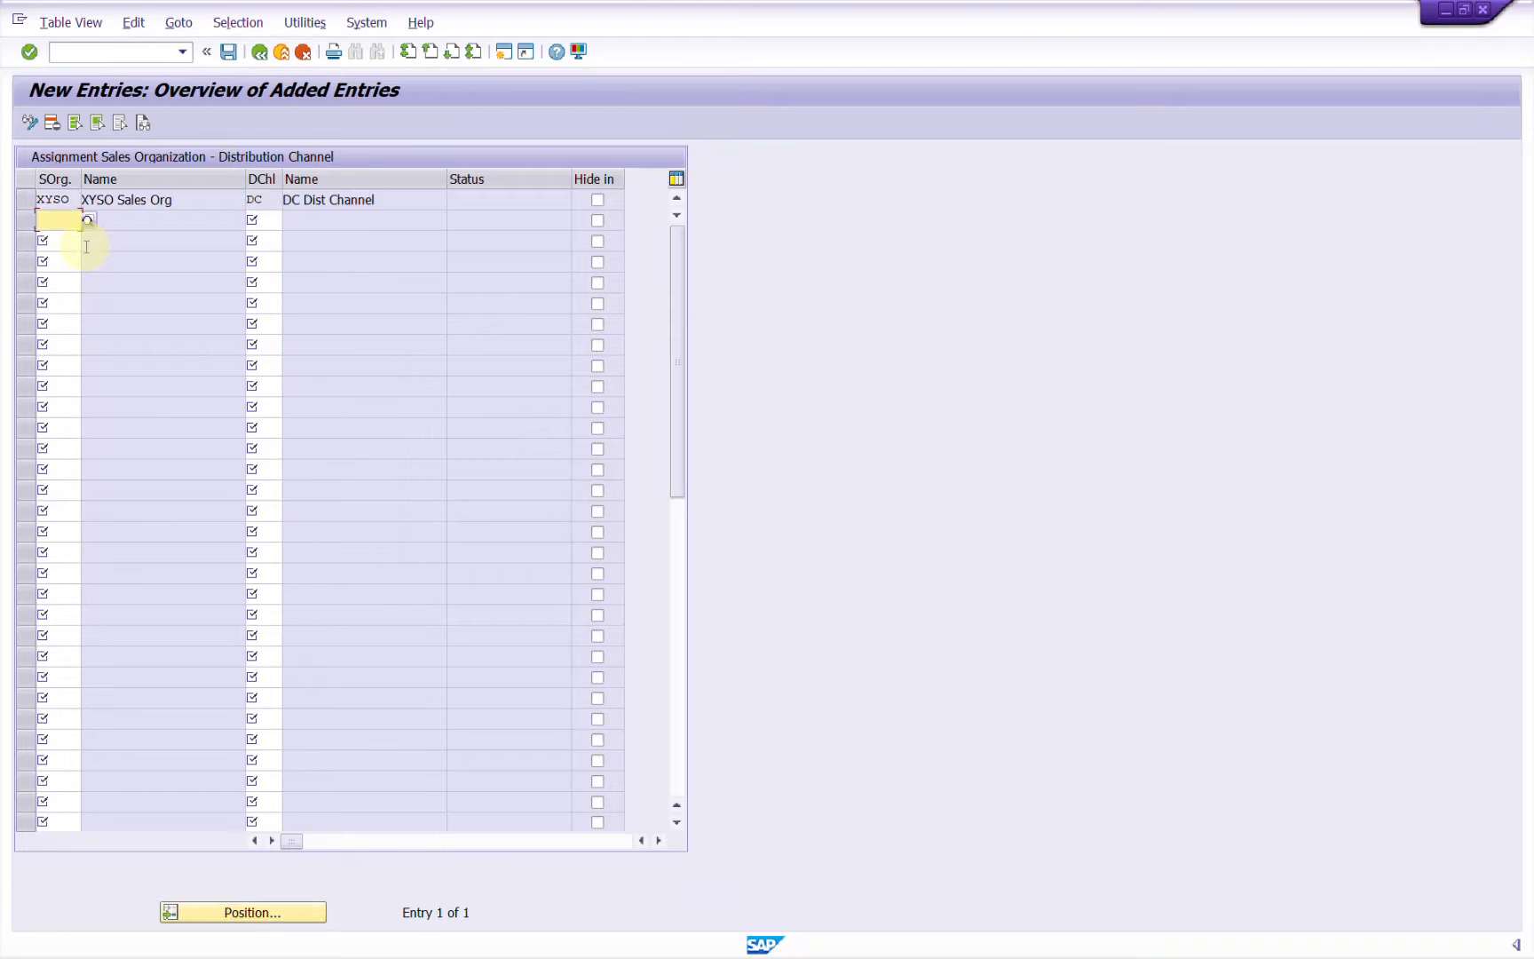
pyautogui.click(229, 53)
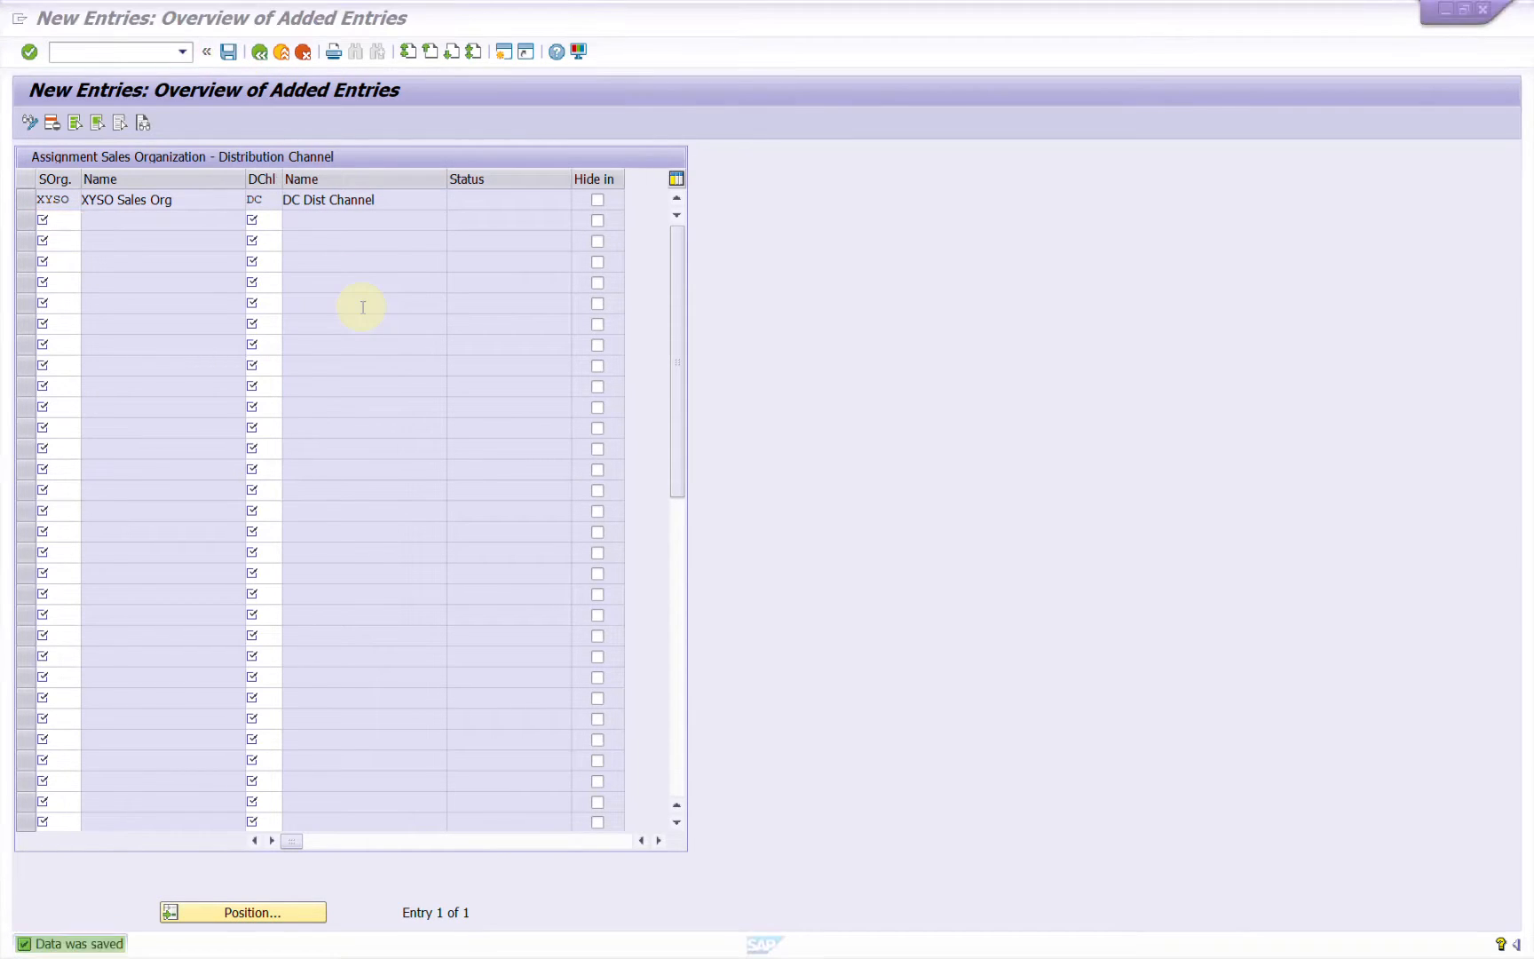
# Return to STO.xlsx in Excel and correct the supplying plant's Assign Sales Org to Company Code value to XYSO+XY02.
pyautogui.hotkey('alt', 'Tab')
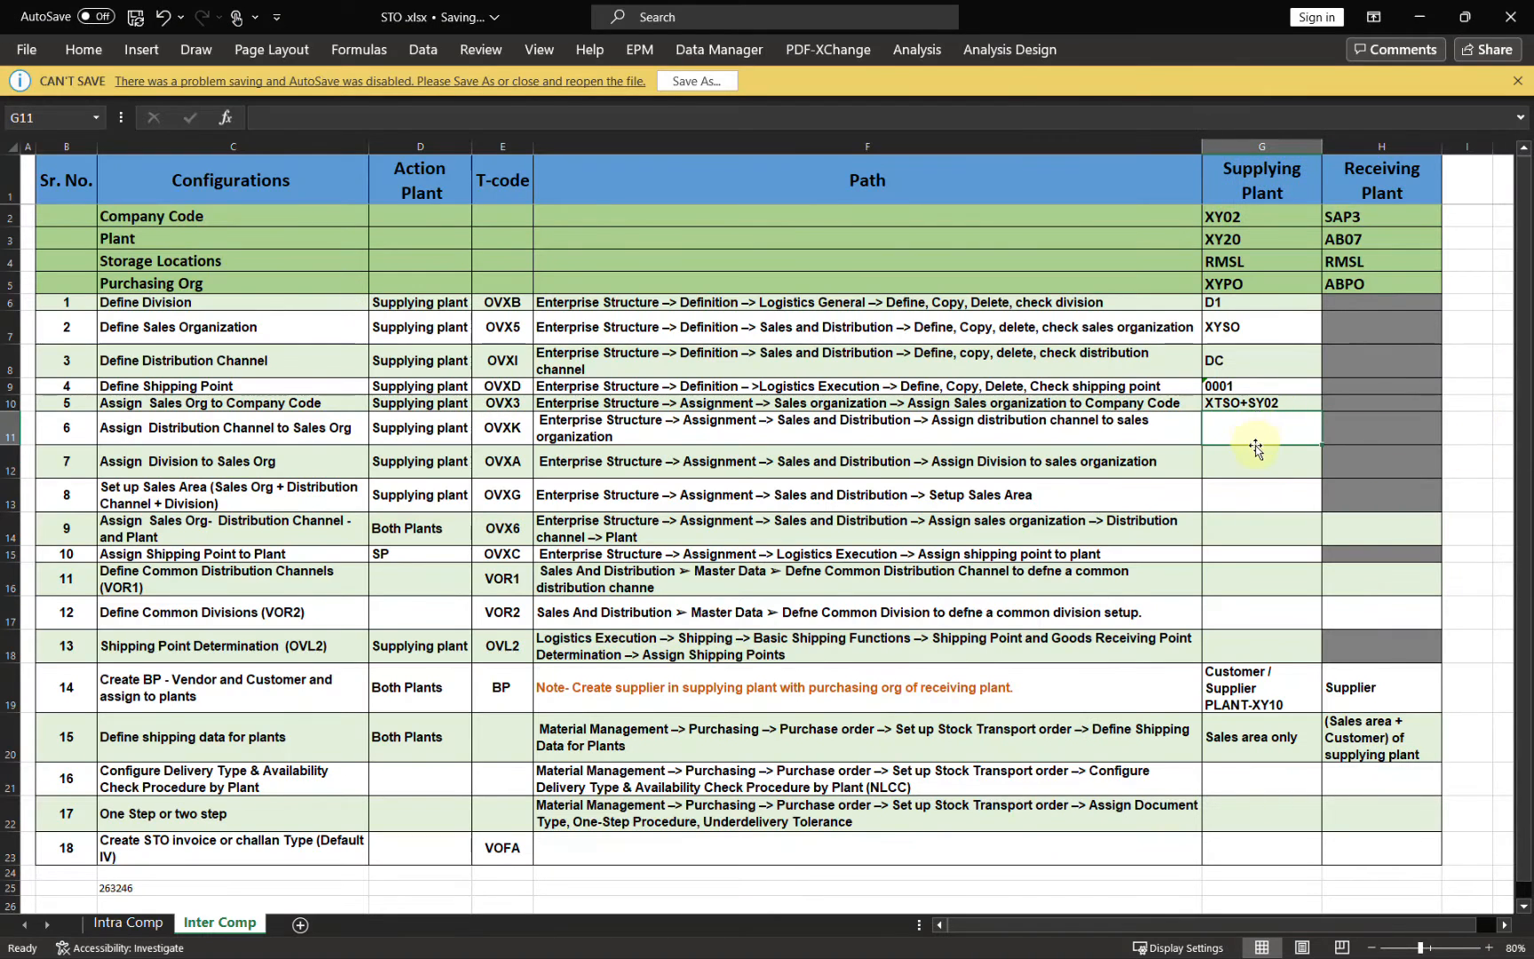
pyautogui.doubleClick(1259, 431)
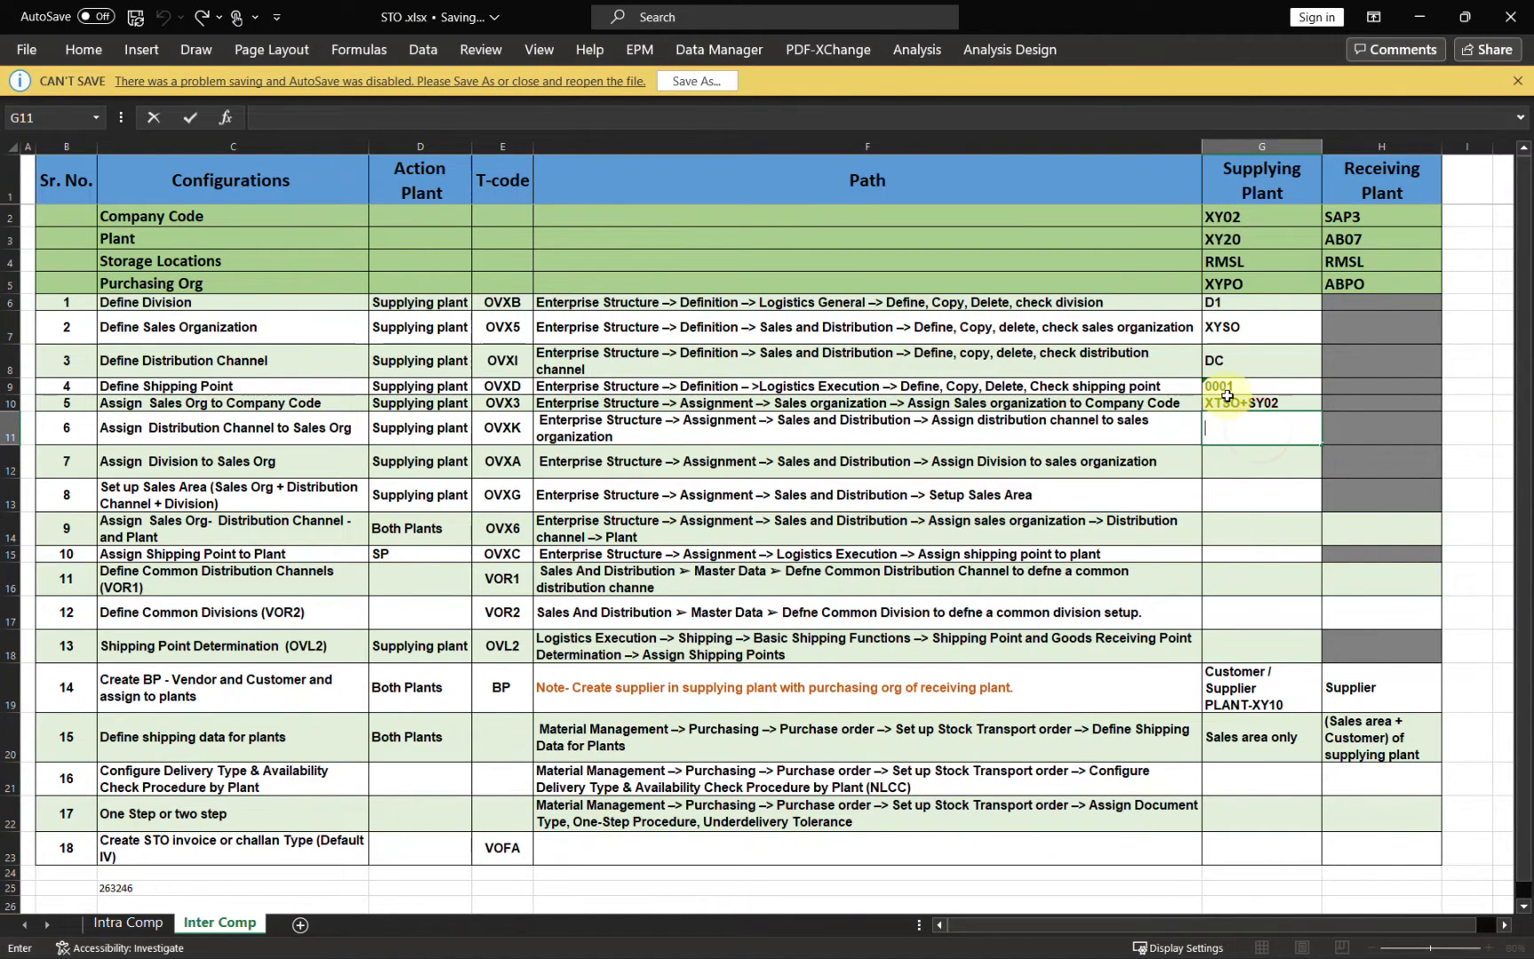
pyautogui.doubleClick(1221, 403)
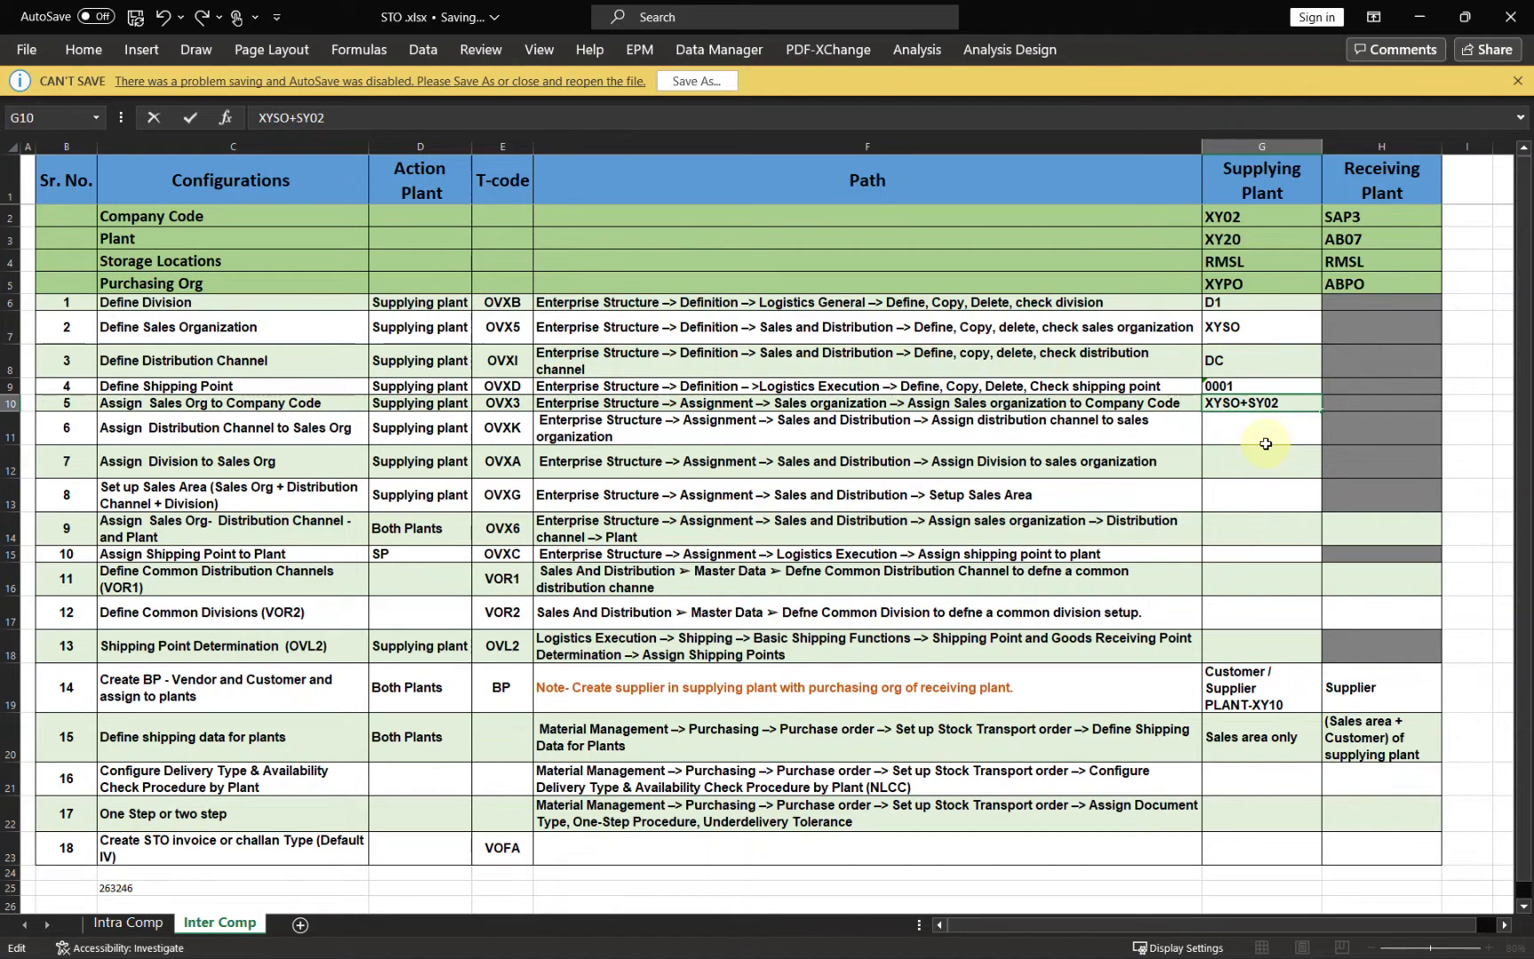
pyautogui.press('Return')
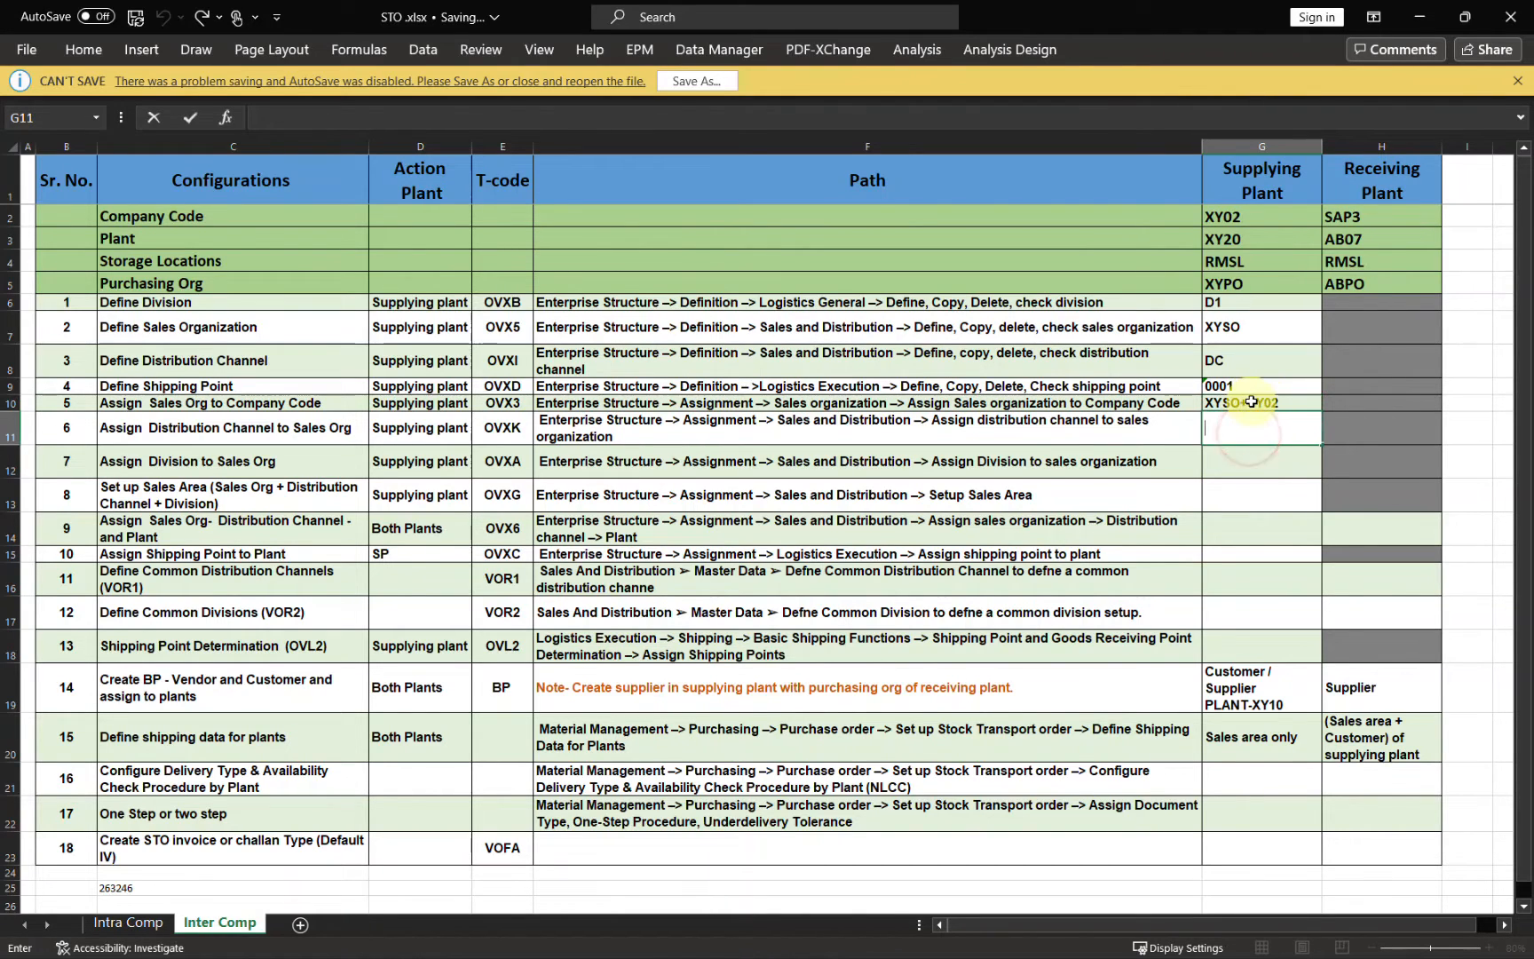
pyautogui.click(1250, 402)
pyautogui.press('BackSpace')
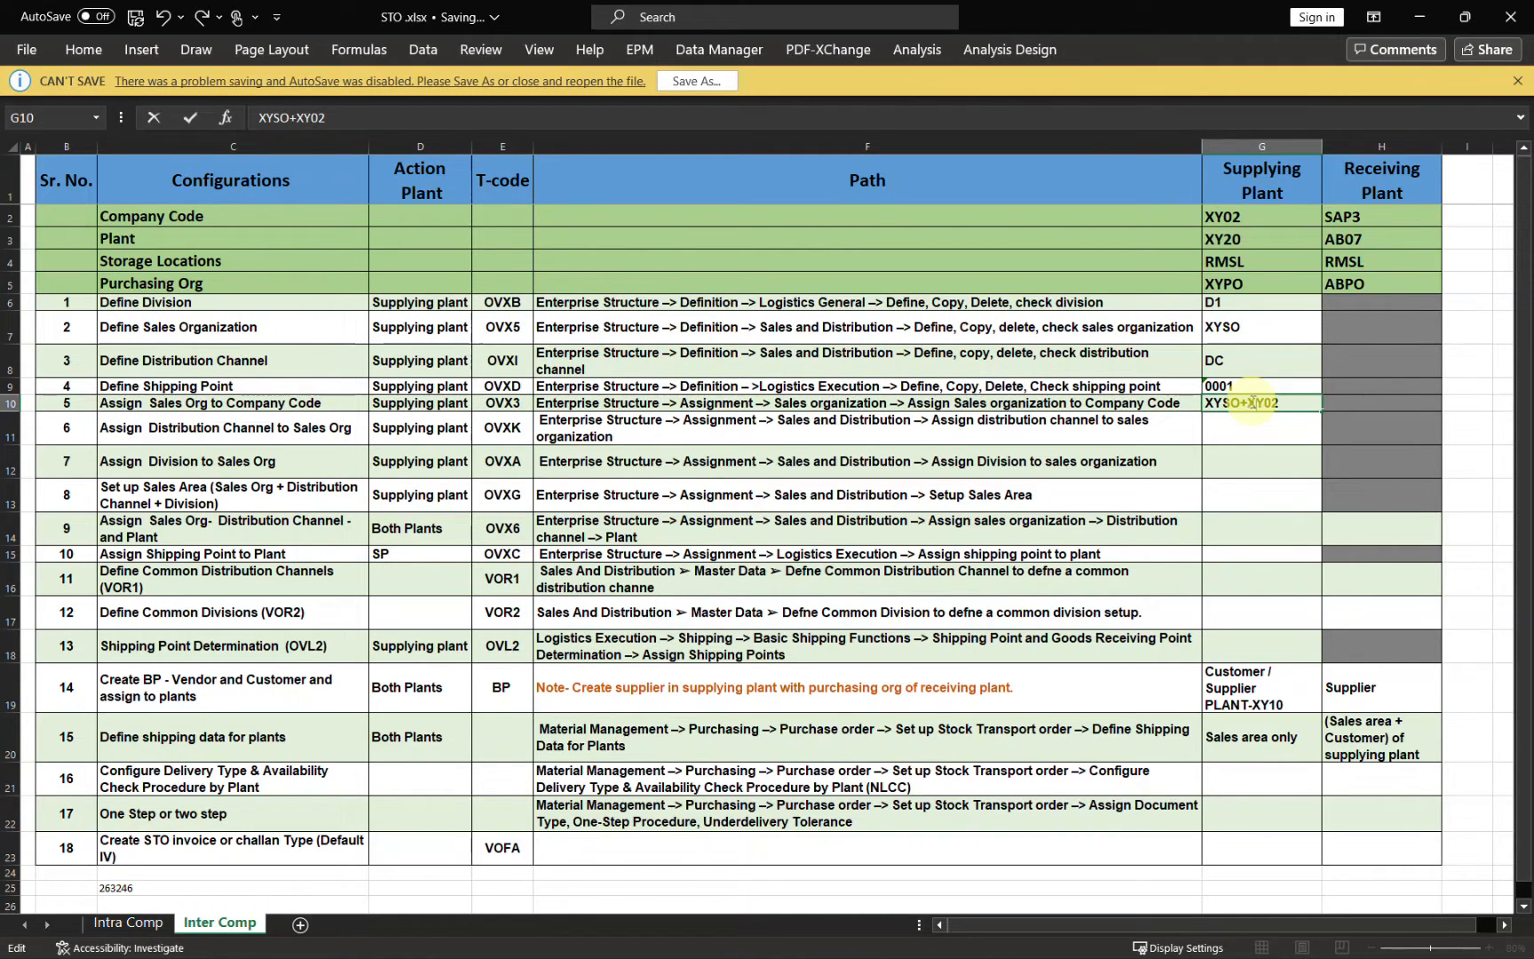
# Enter XYSO+DC as the supplying plant's value for Assign Distribution Channel to Sales Org and select the cell below.
pyautogui.click(1239, 426)
pyautogui.write('XY')
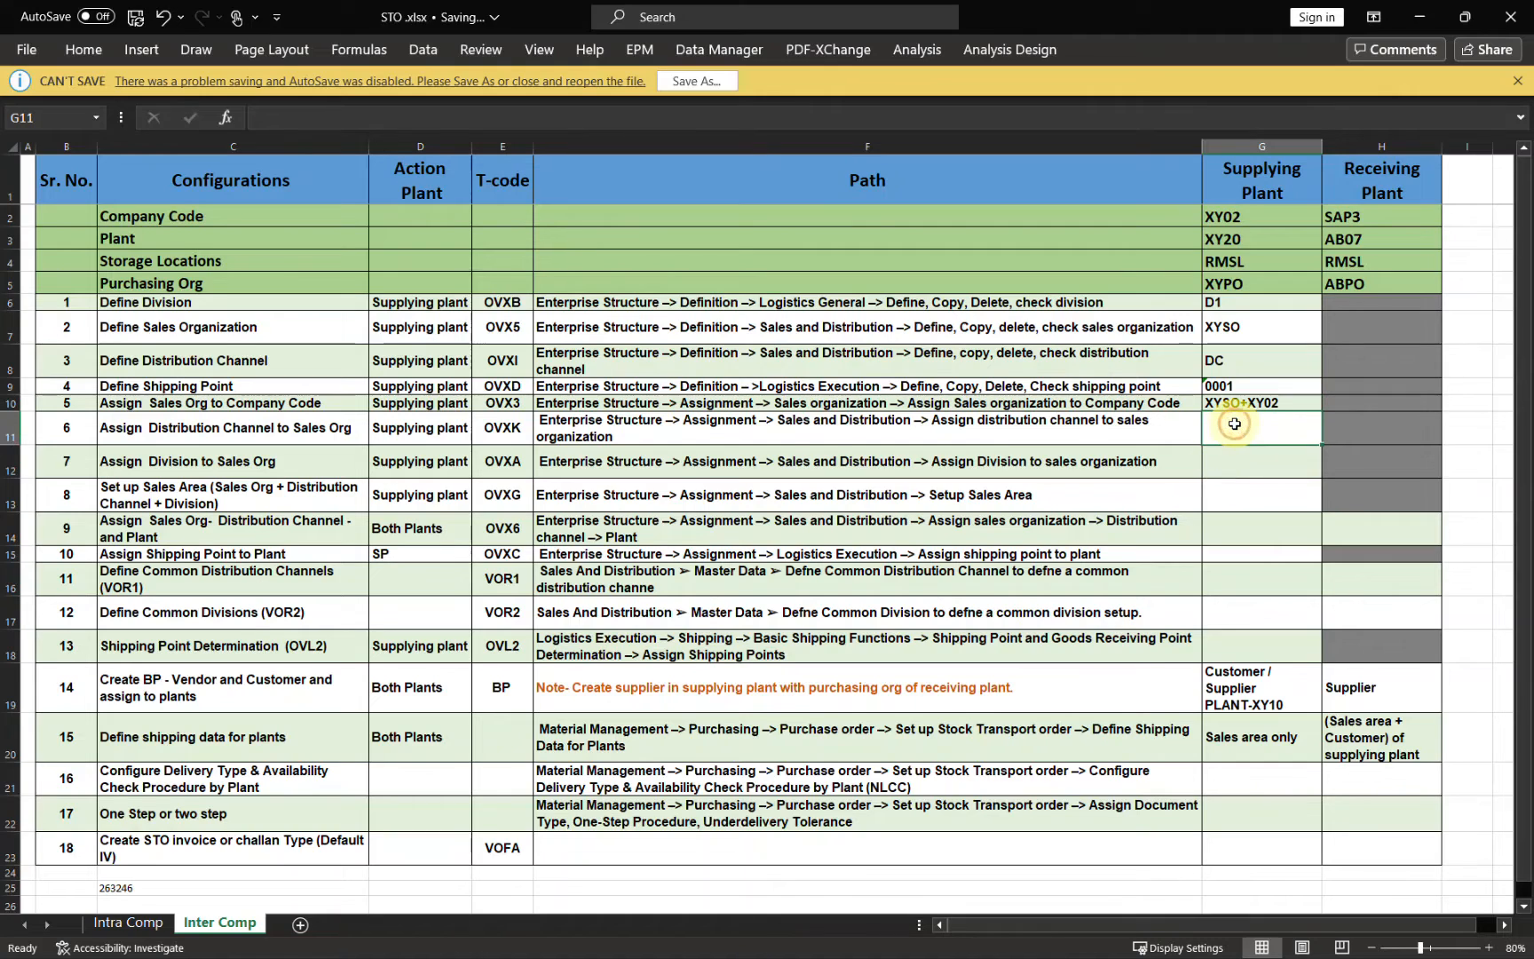
pyautogui.write('SO+DC')
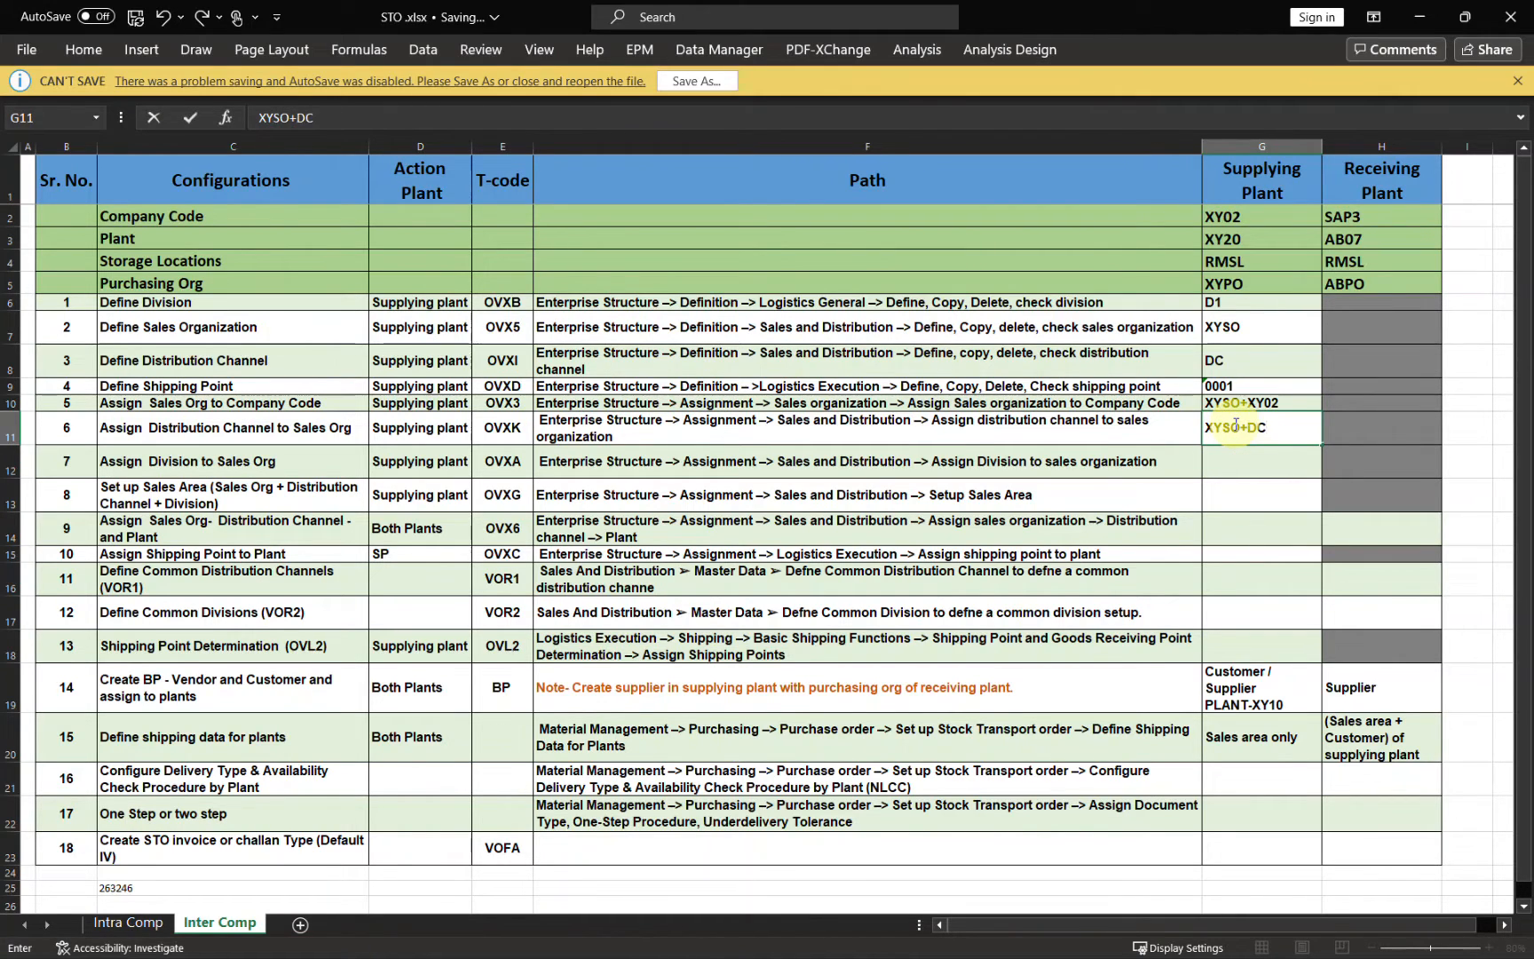
pyautogui.click(1234, 467)
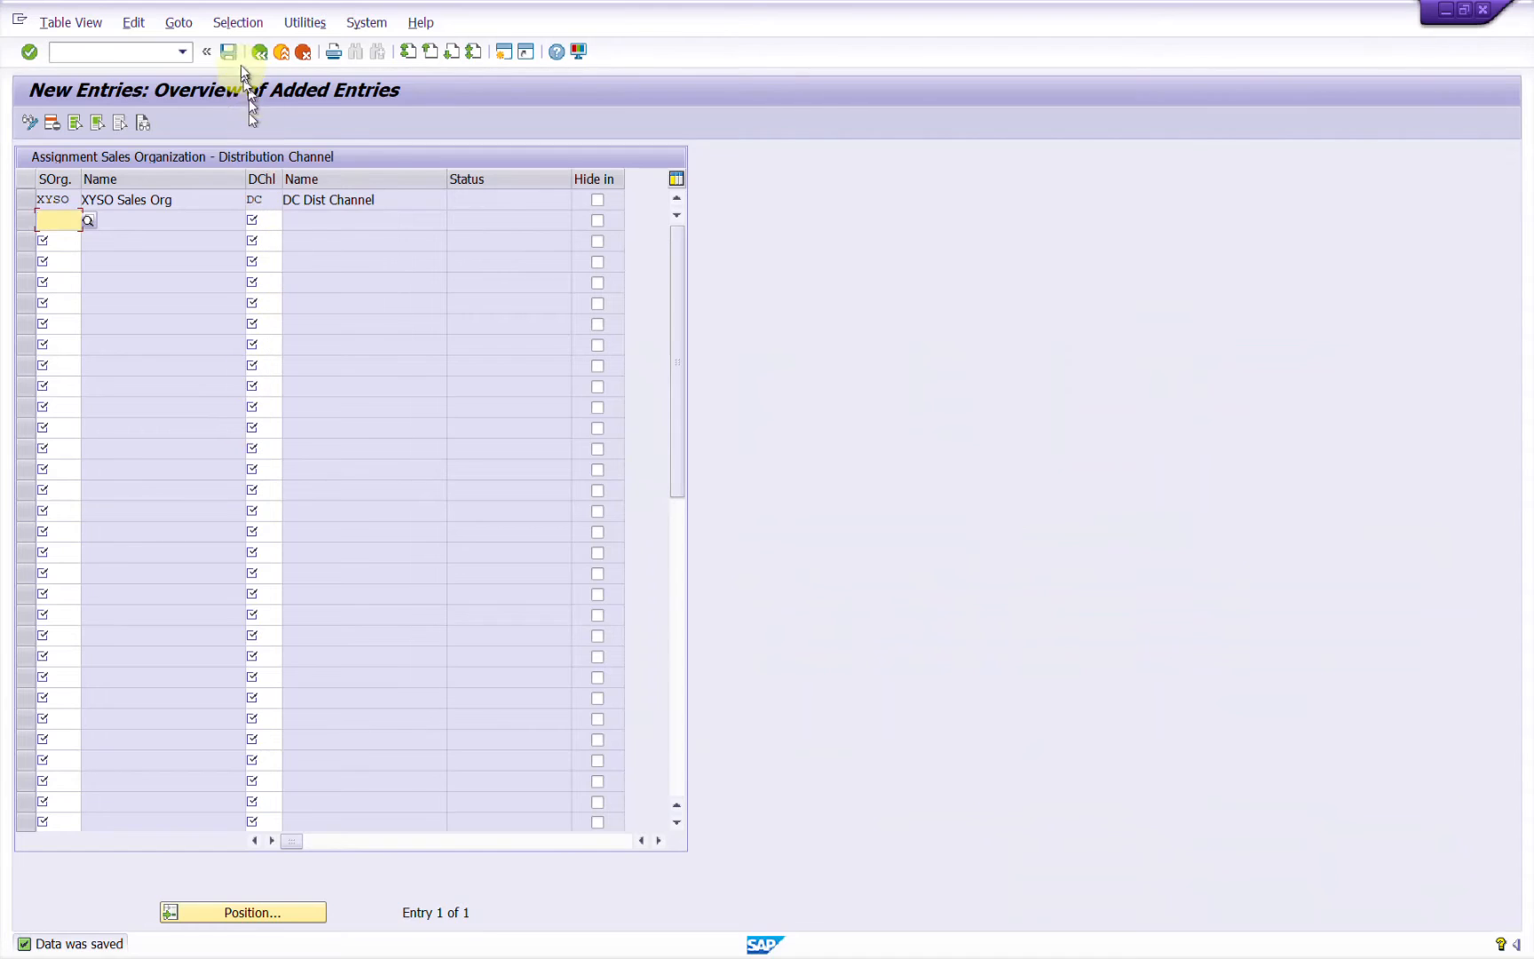
# In SAP, leave the distribution channel assignment and open Assign division to sales organization.
pyautogui.click(259, 52)
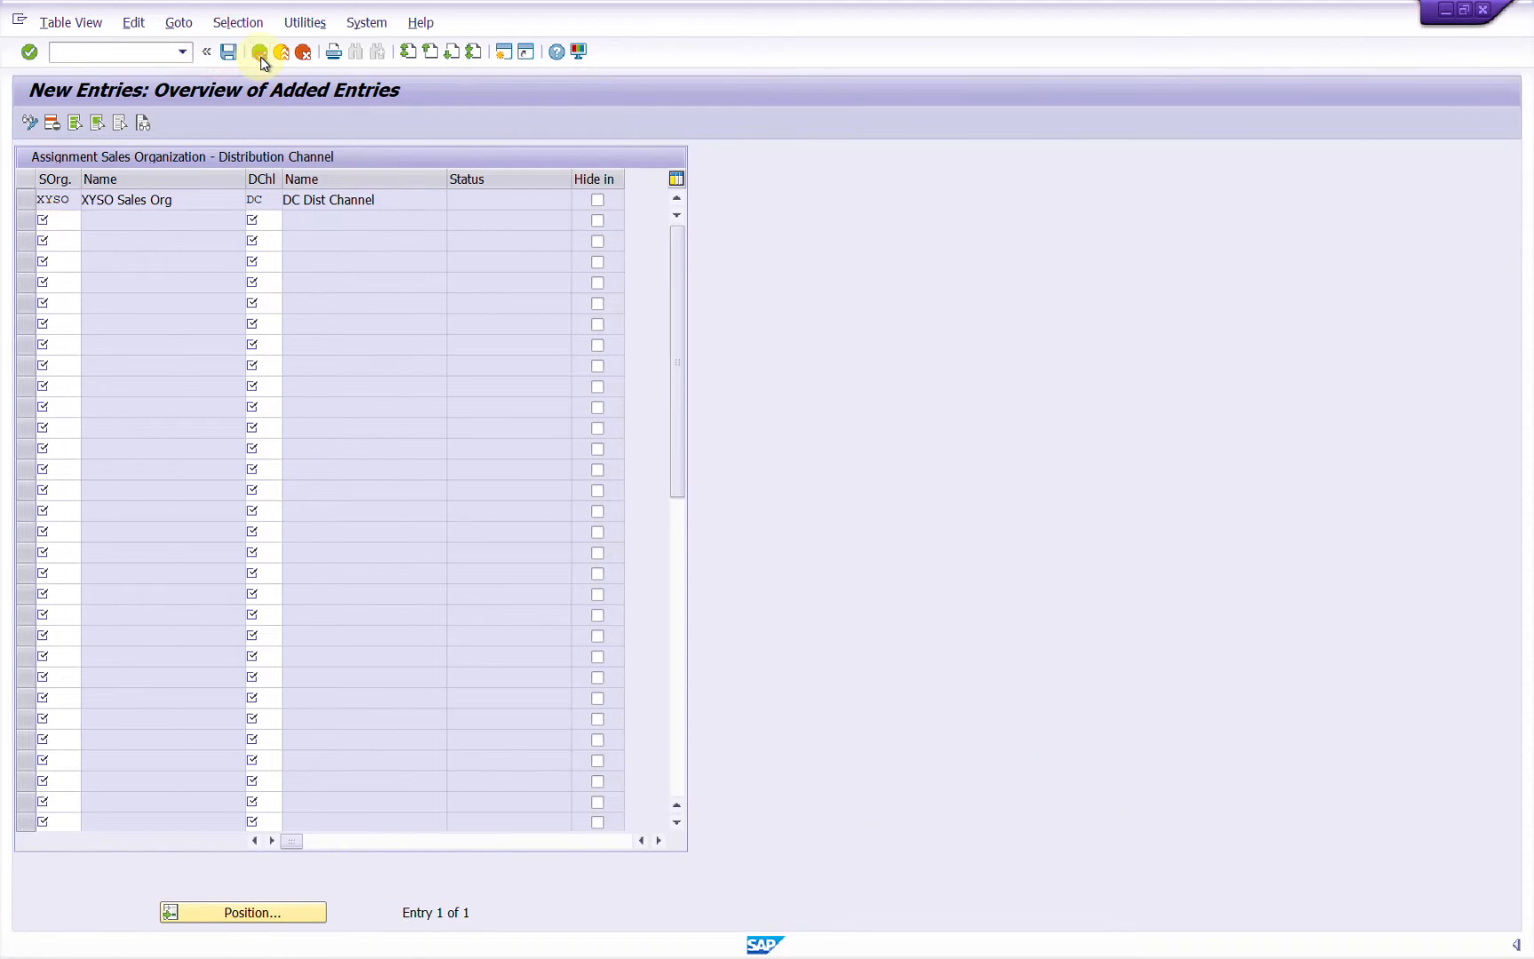
pyautogui.click(259, 52)
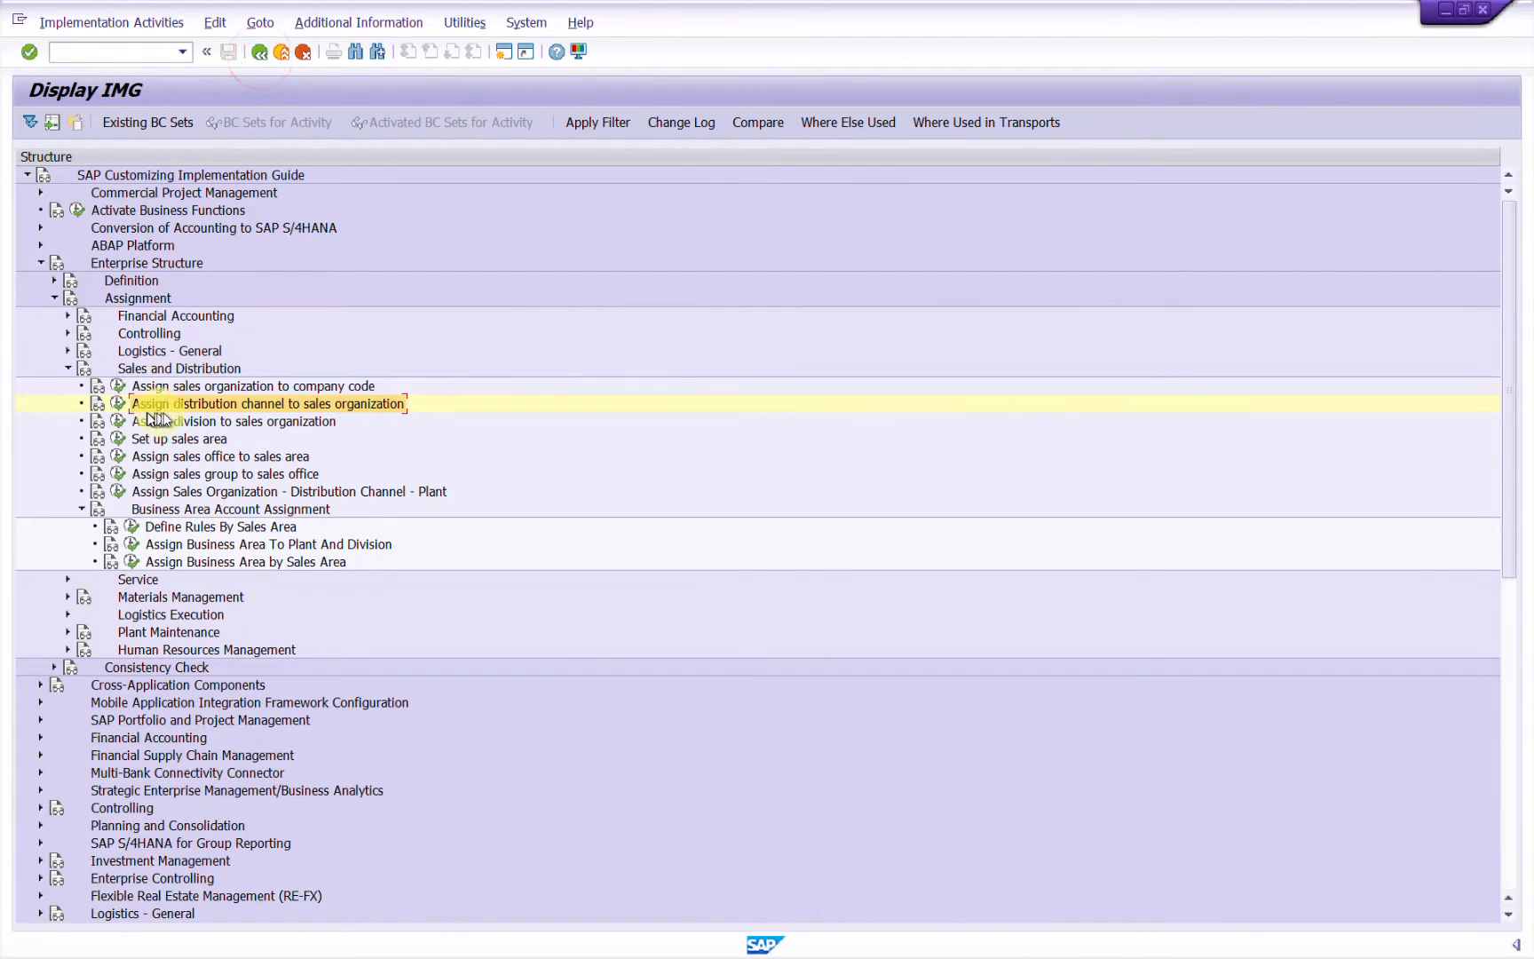
pyautogui.click(176, 424)
pyautogui.click(120, 425)
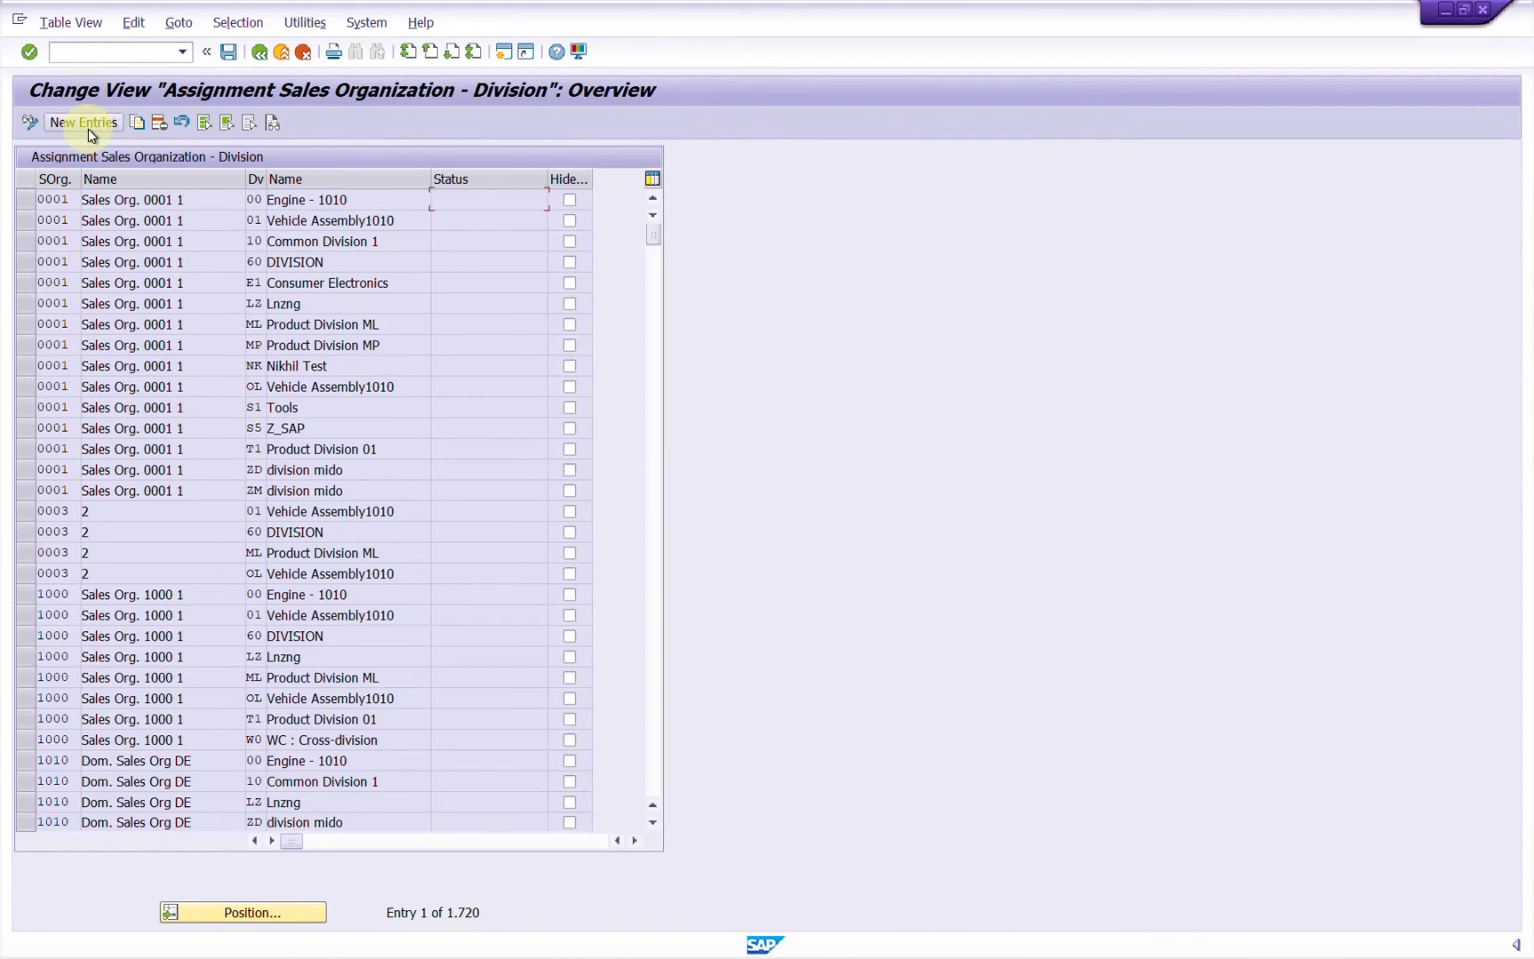
# Add a new entry assigning division D1 to sales organization XYSO, save it and return to the overview.
pyautogui.click(84, 122)
pyautogui.write('xy00')
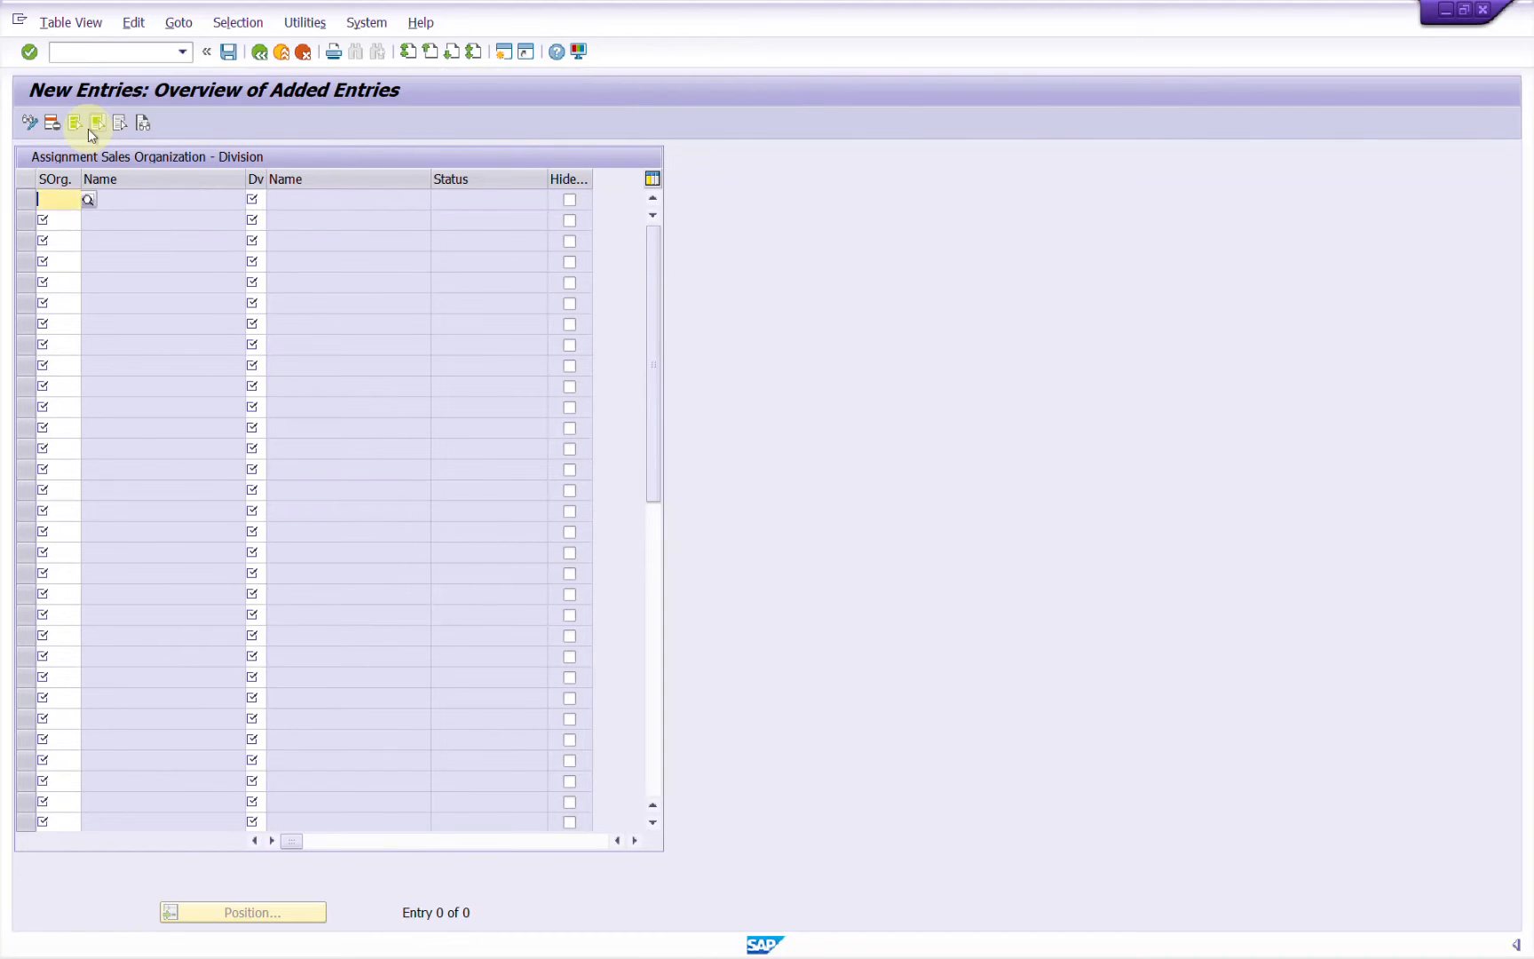
pyautogui.write('xyso')
pyautogui.press('Tab')
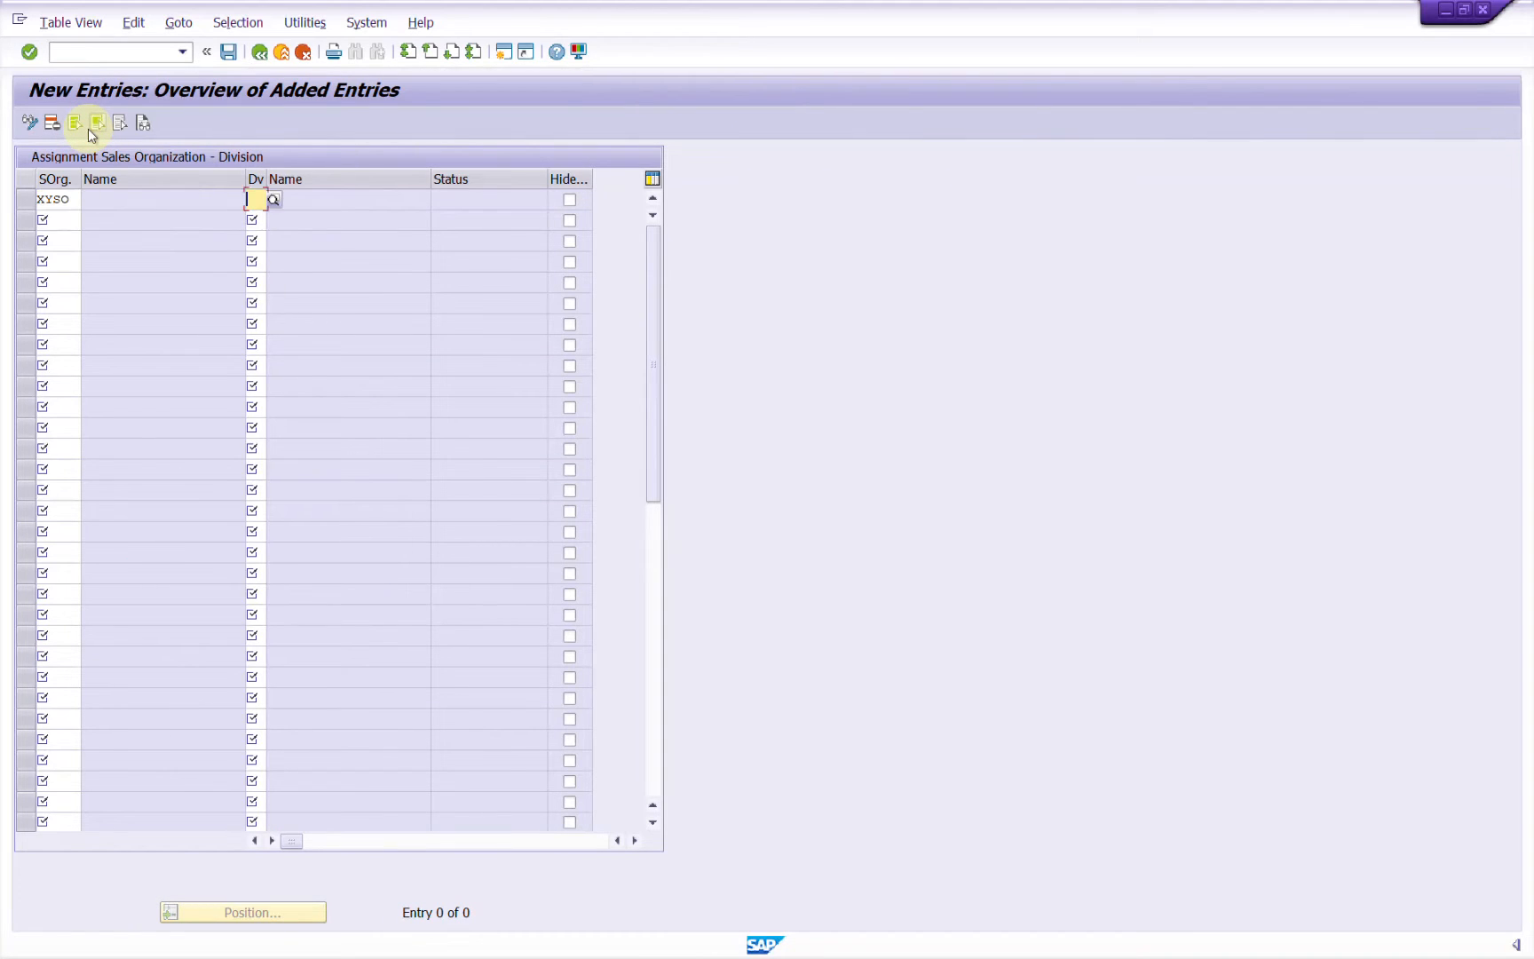
pyautogui.write('D1')
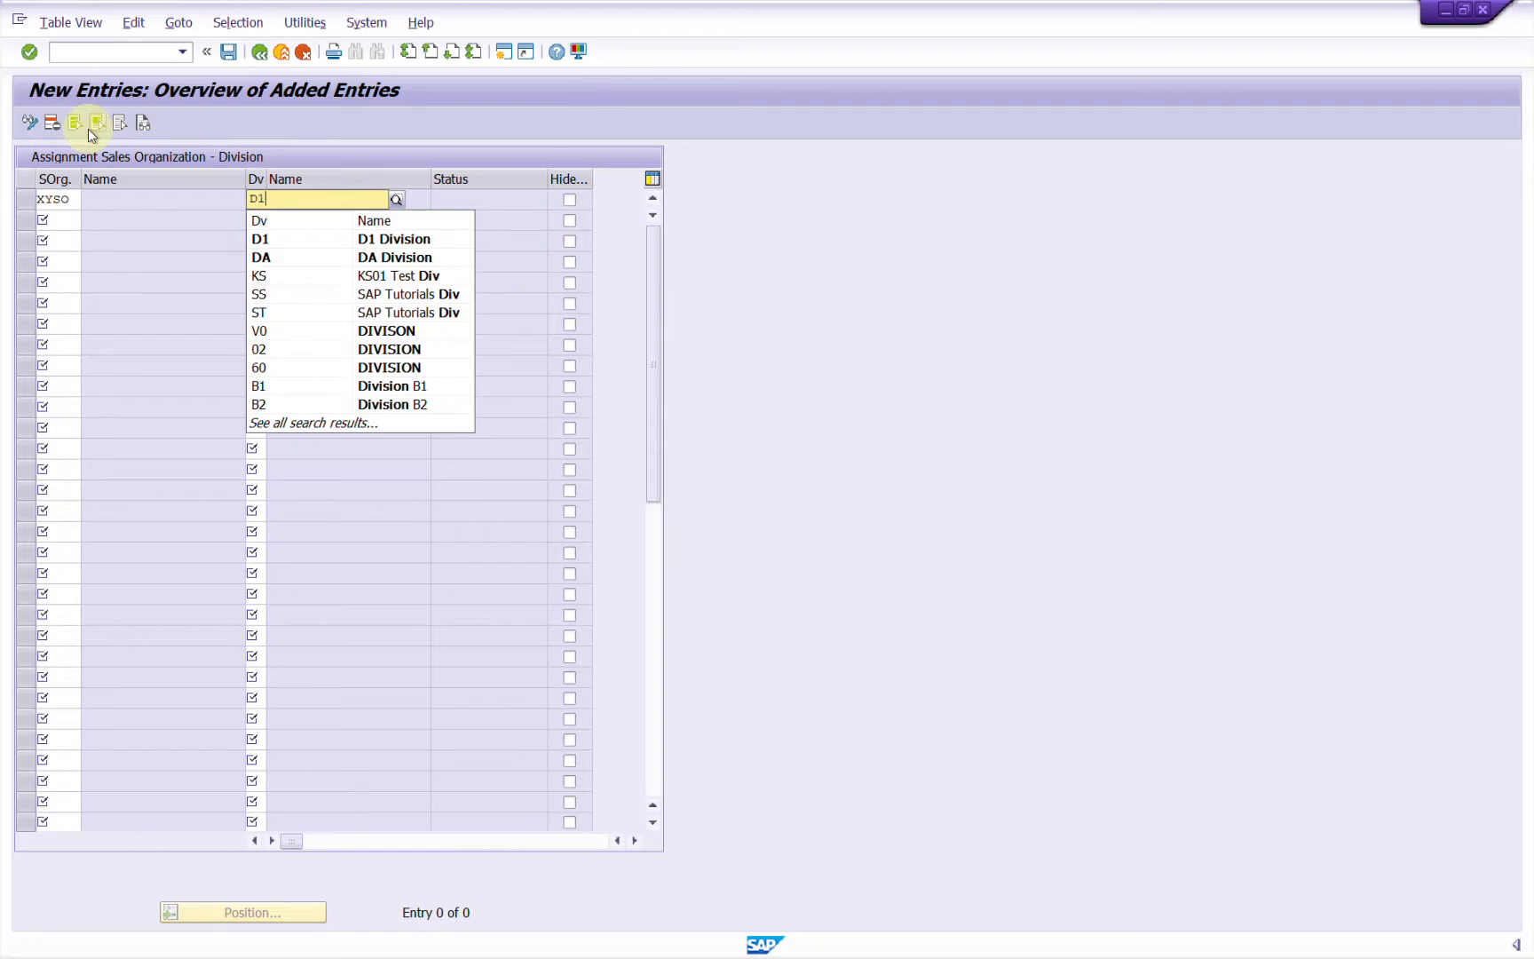
pyautogui.click(264, 236)
pyautogui.press('Return')
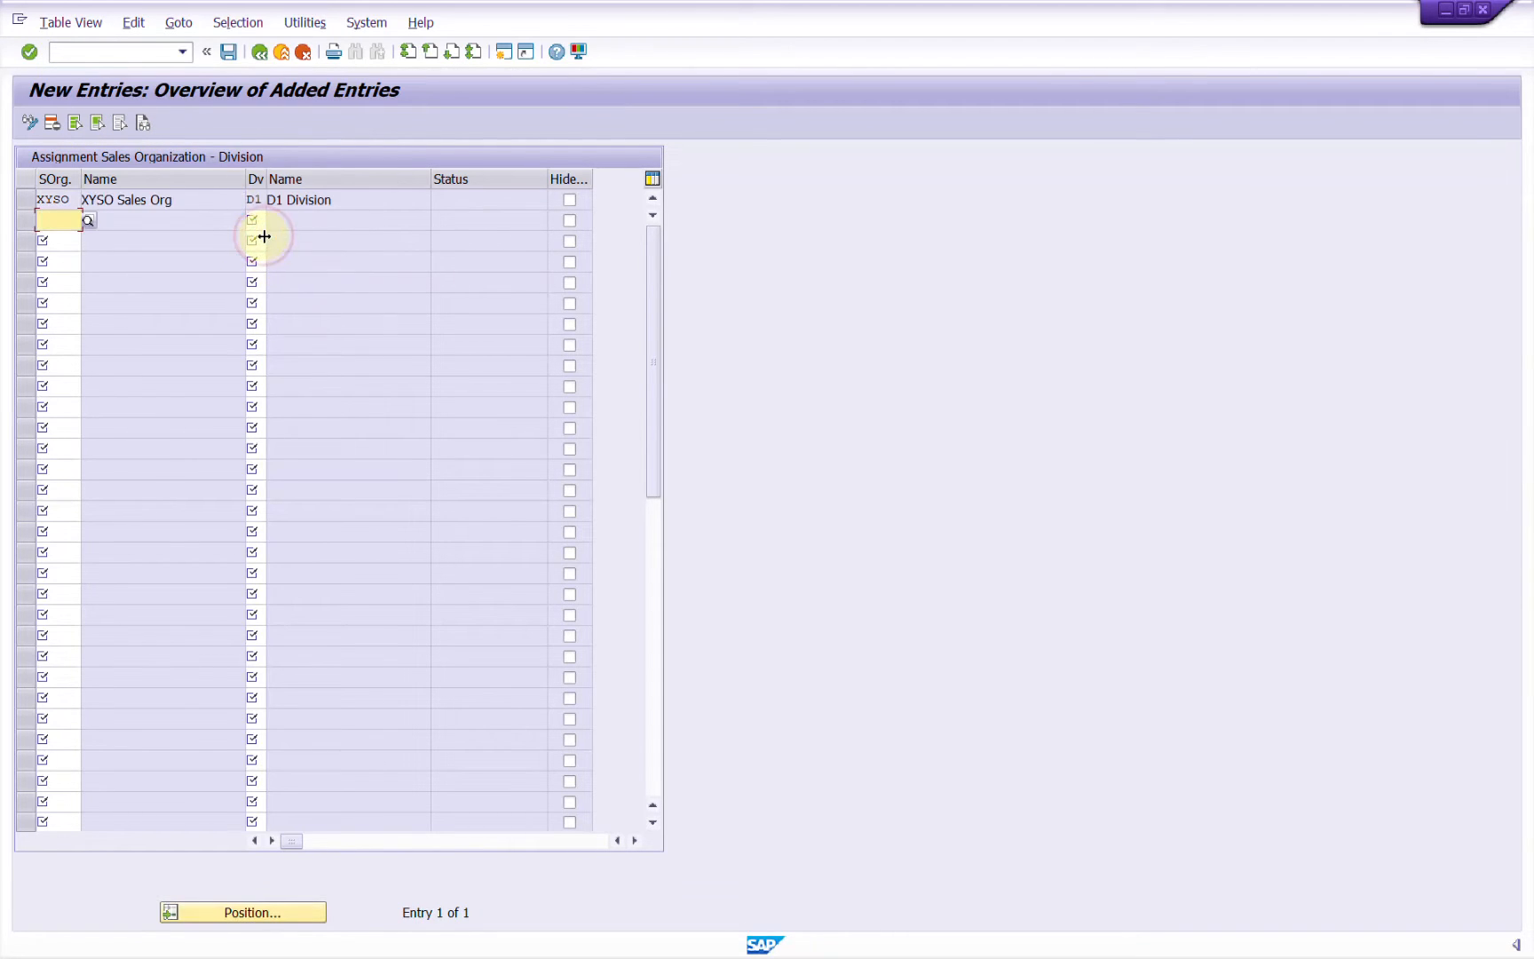
pyautogui.click(237, 59)
pyautogui.press('F3')
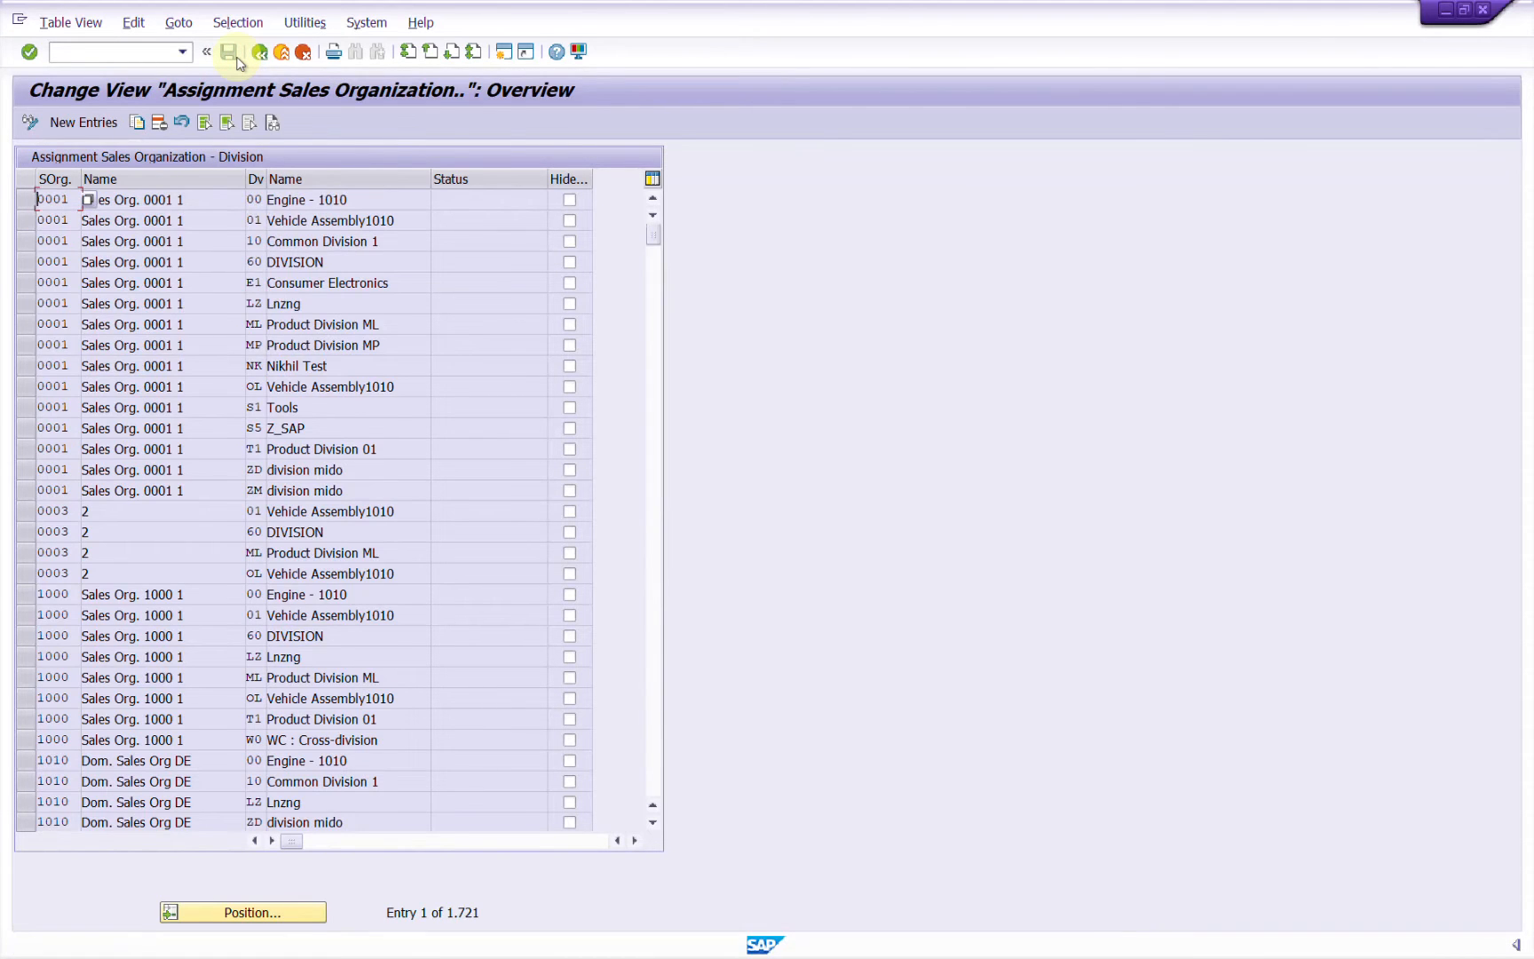
# Switch to STO.xlsx in Excel and enter XYSO+D1 as the supplying plant's value for Assign Division to Sales Org.
pyautogui.hotkey('alt', 'Tab')
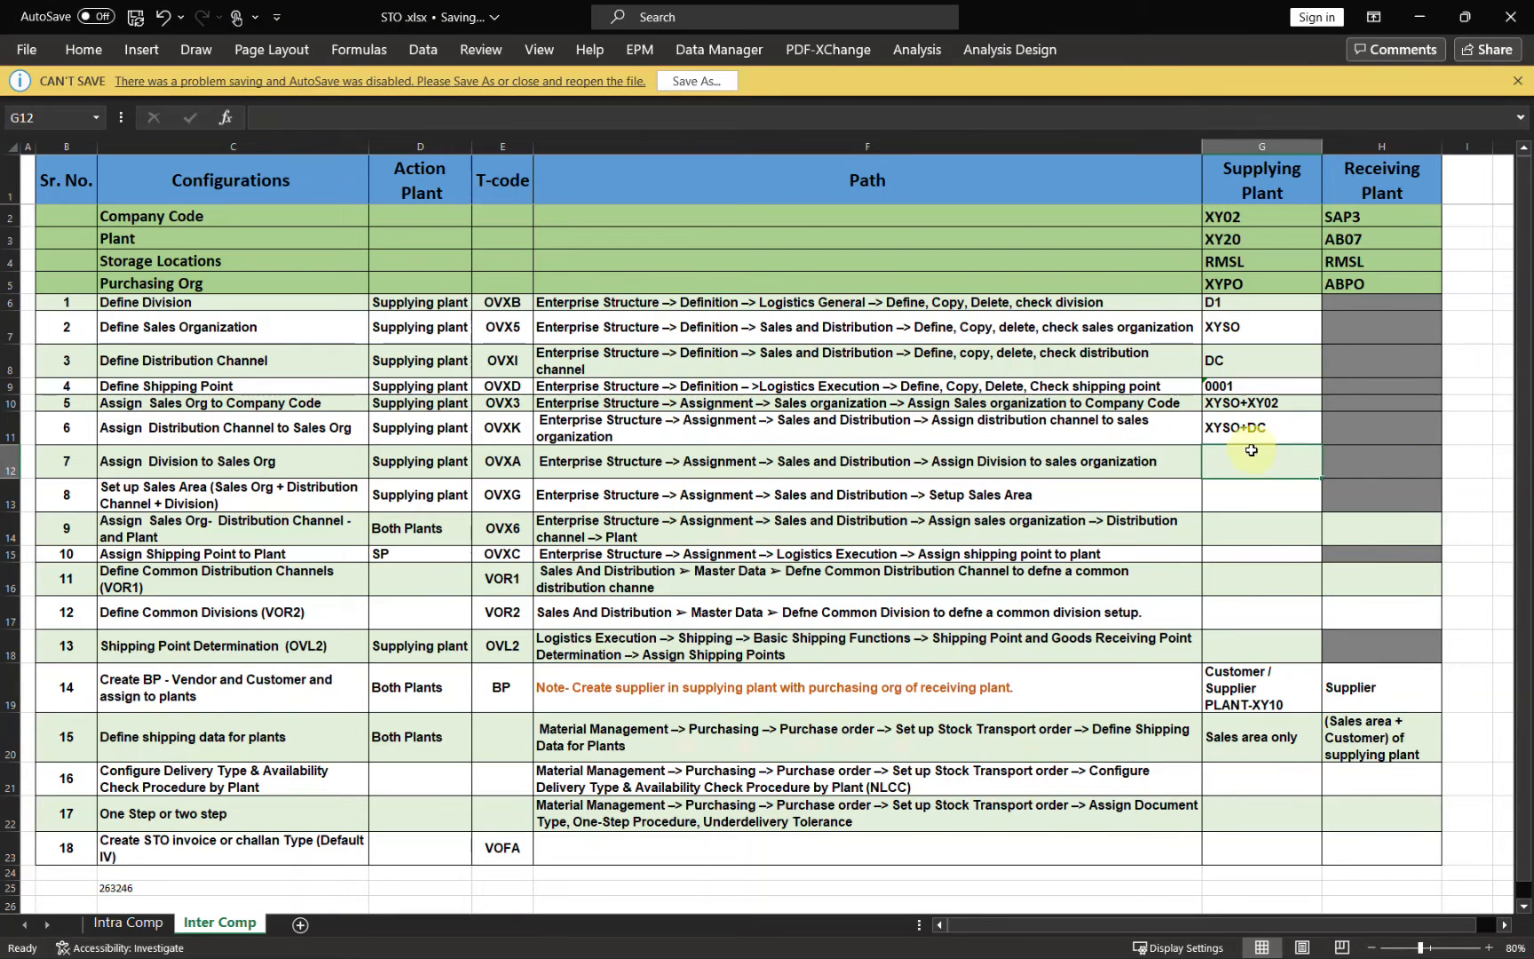
pyautogui.write('XYSO=')
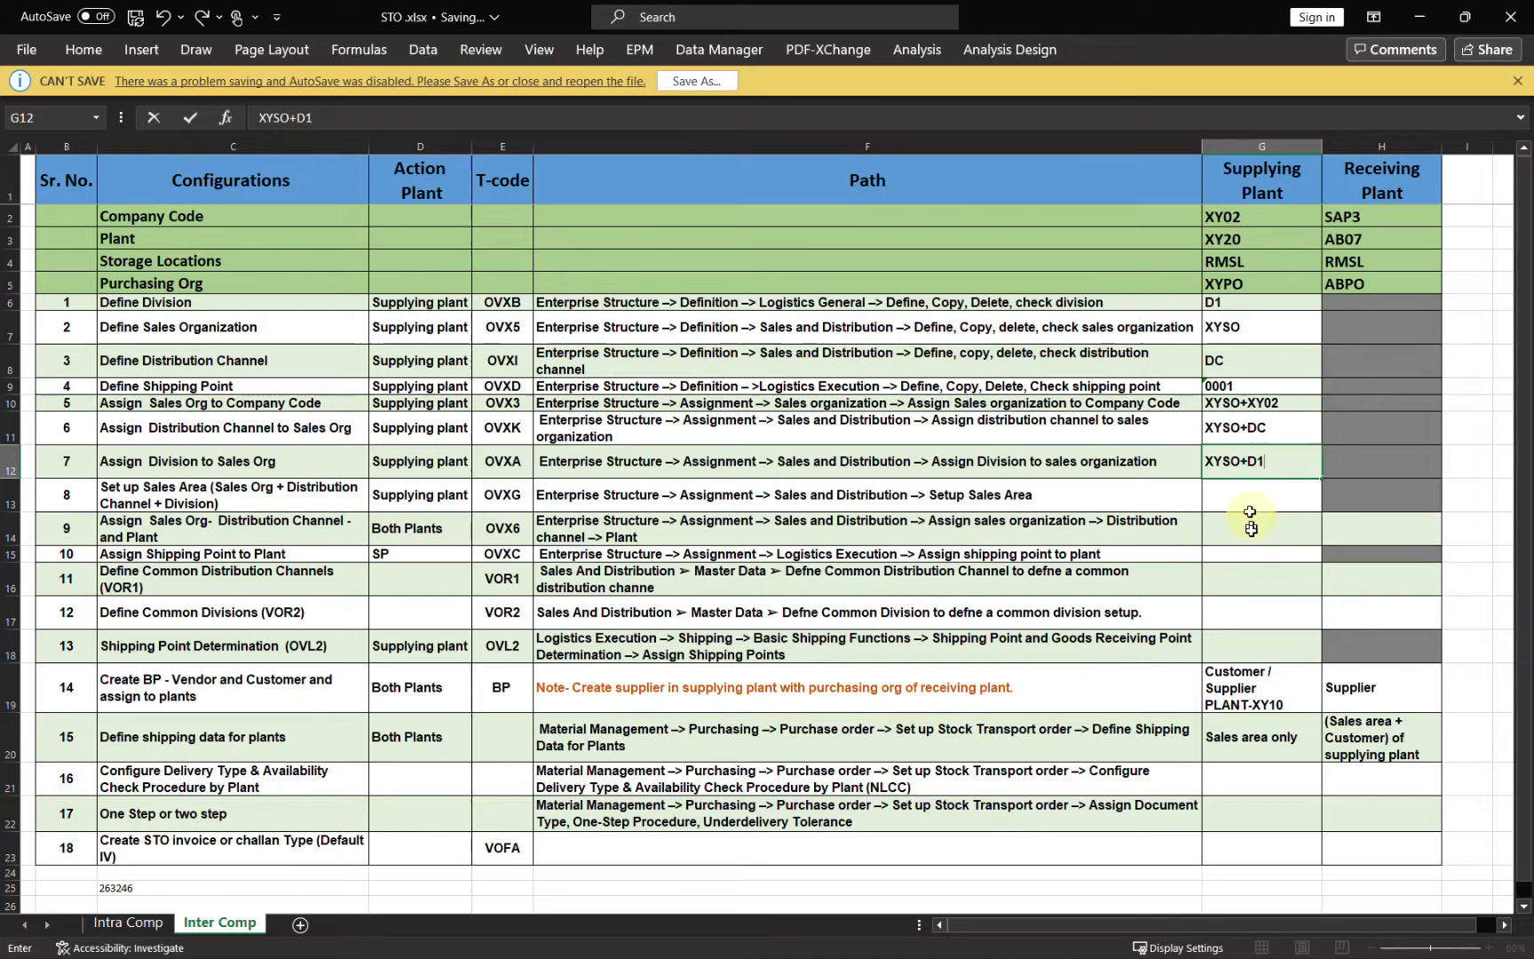
pyautogui.click(1245, 488)
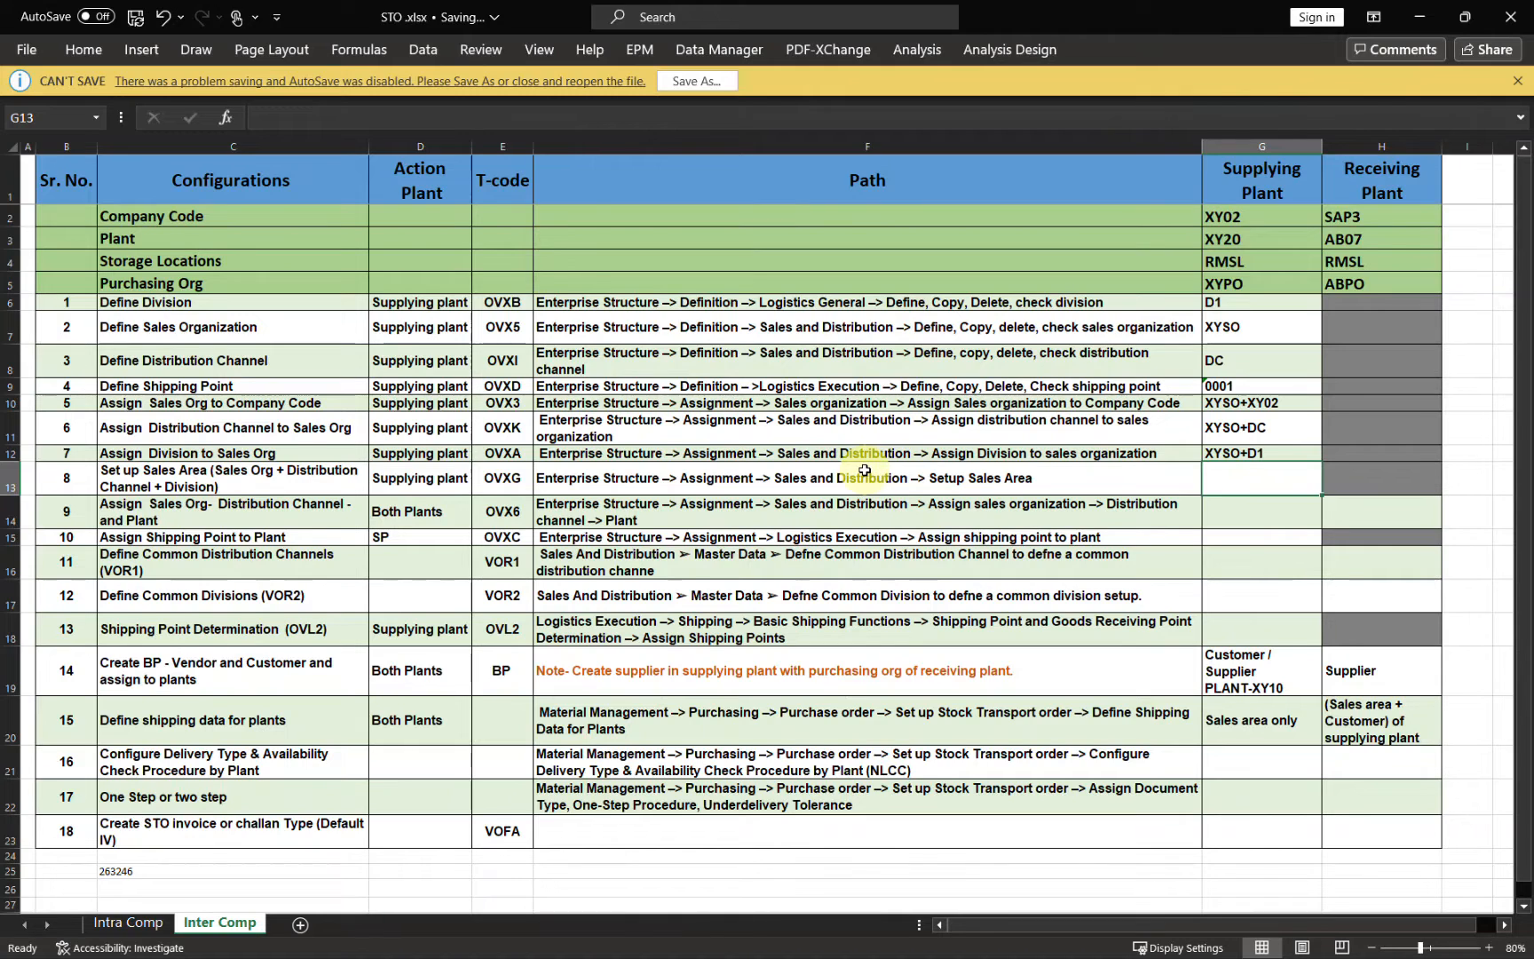
# In SAP, leave the division assignment and open Set up sales area.
pyautogui.hotkey('alt', 'Tab')
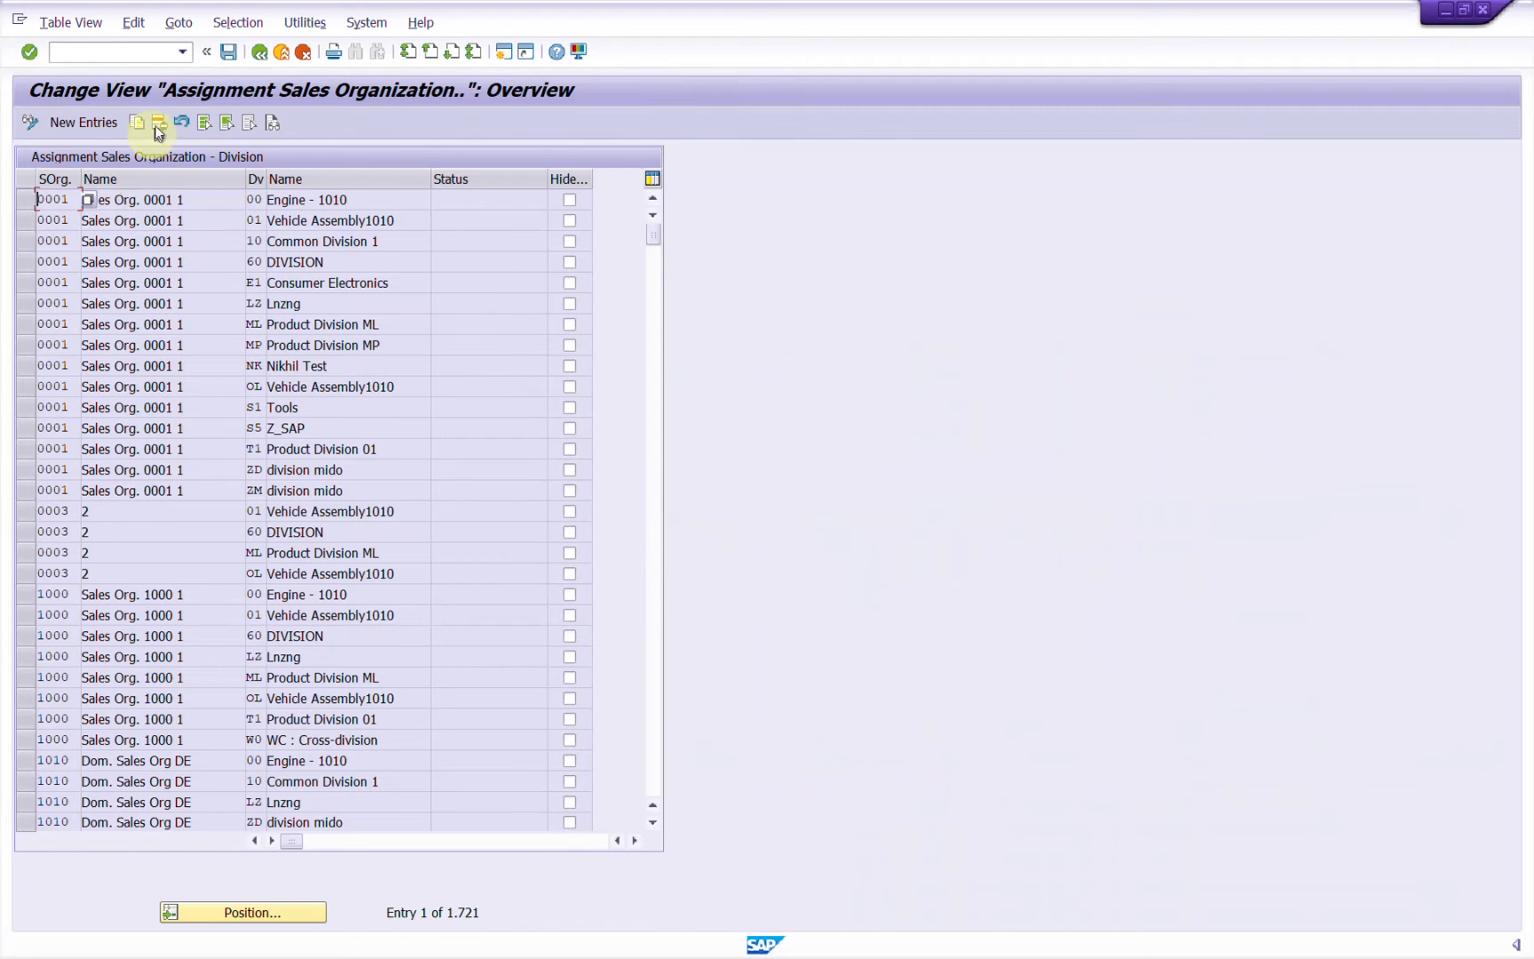
pyautogui.click(226, 52)
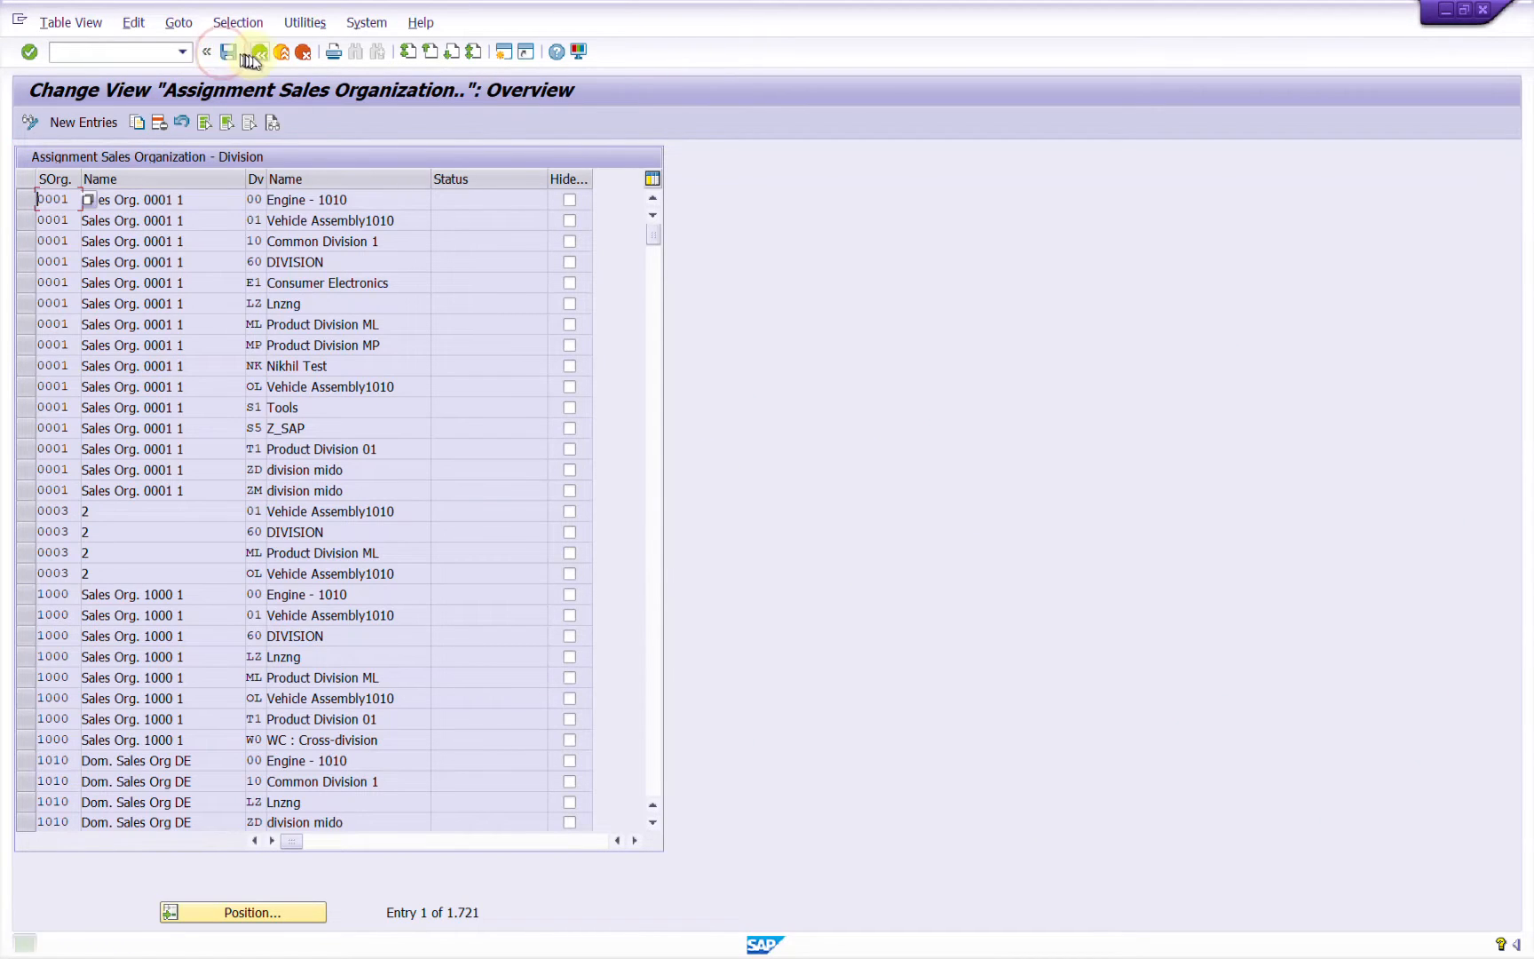
pyautogui.click(260, 53)
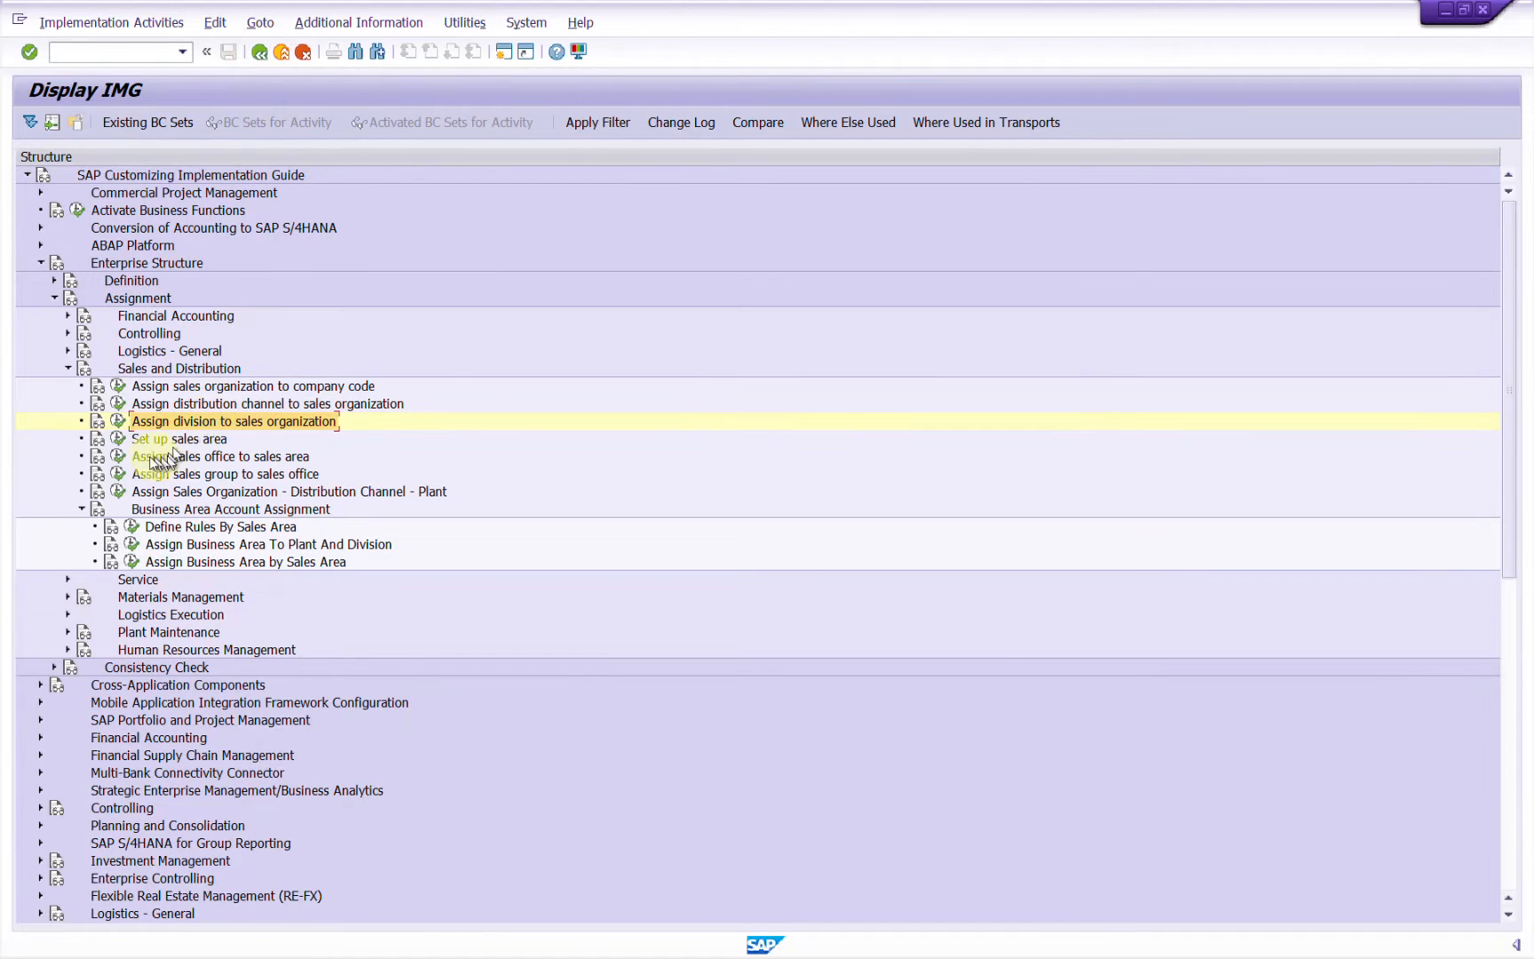
pyautogui.click(117, 440)
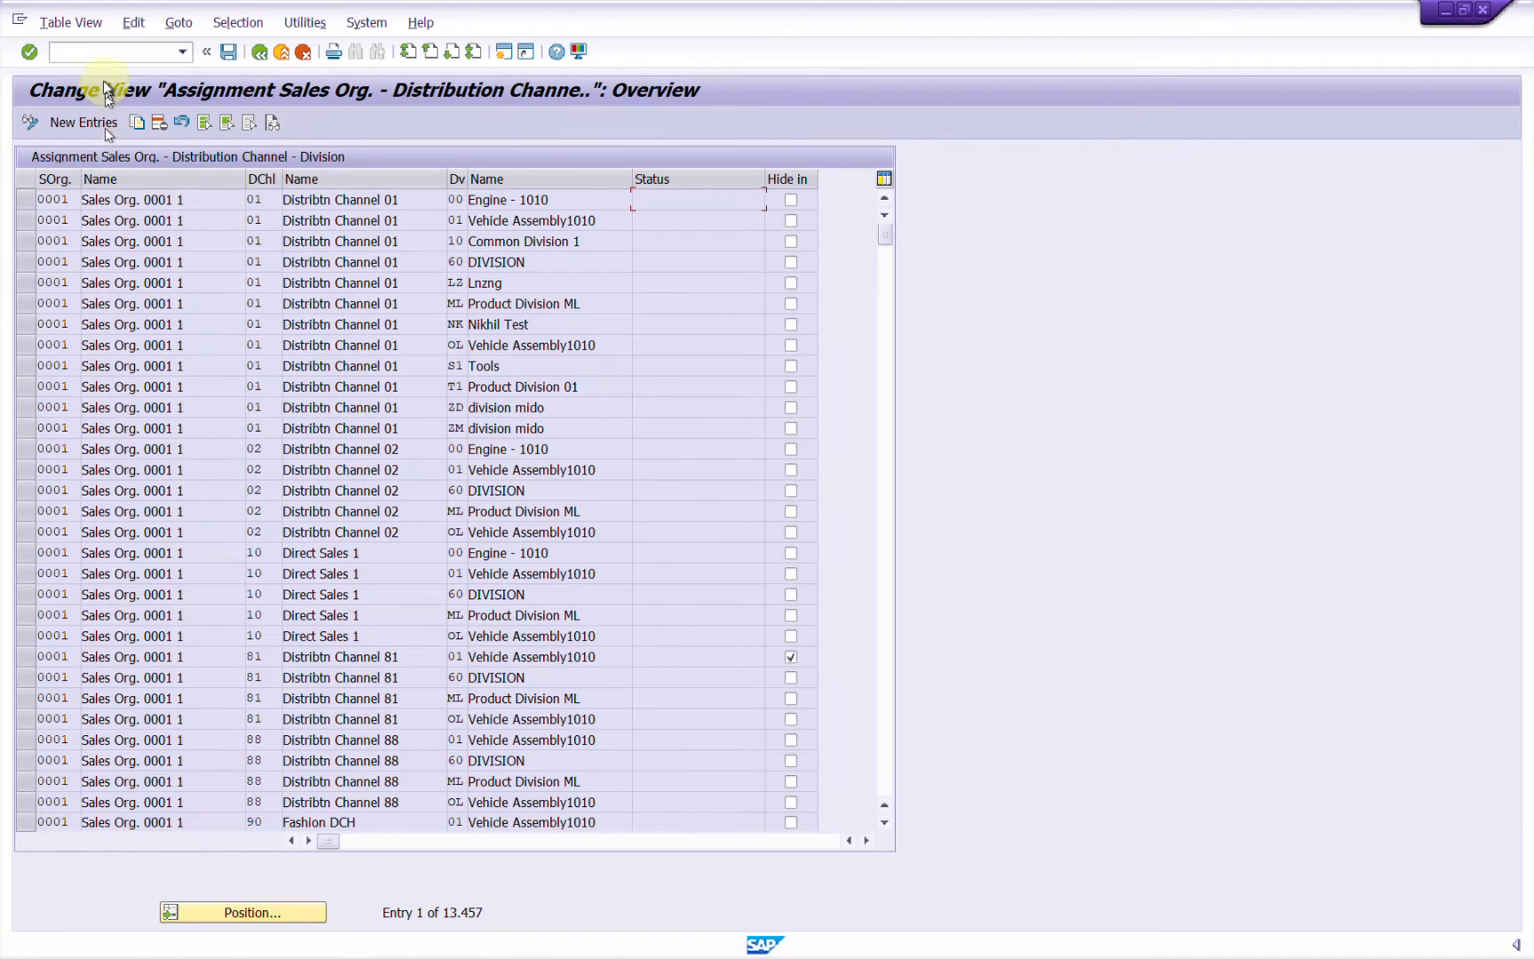
# Add a new sales area entry combining sales organization XYSO, distribution channel DC and division D1, and save it.
pyautogui.click(86, 124)
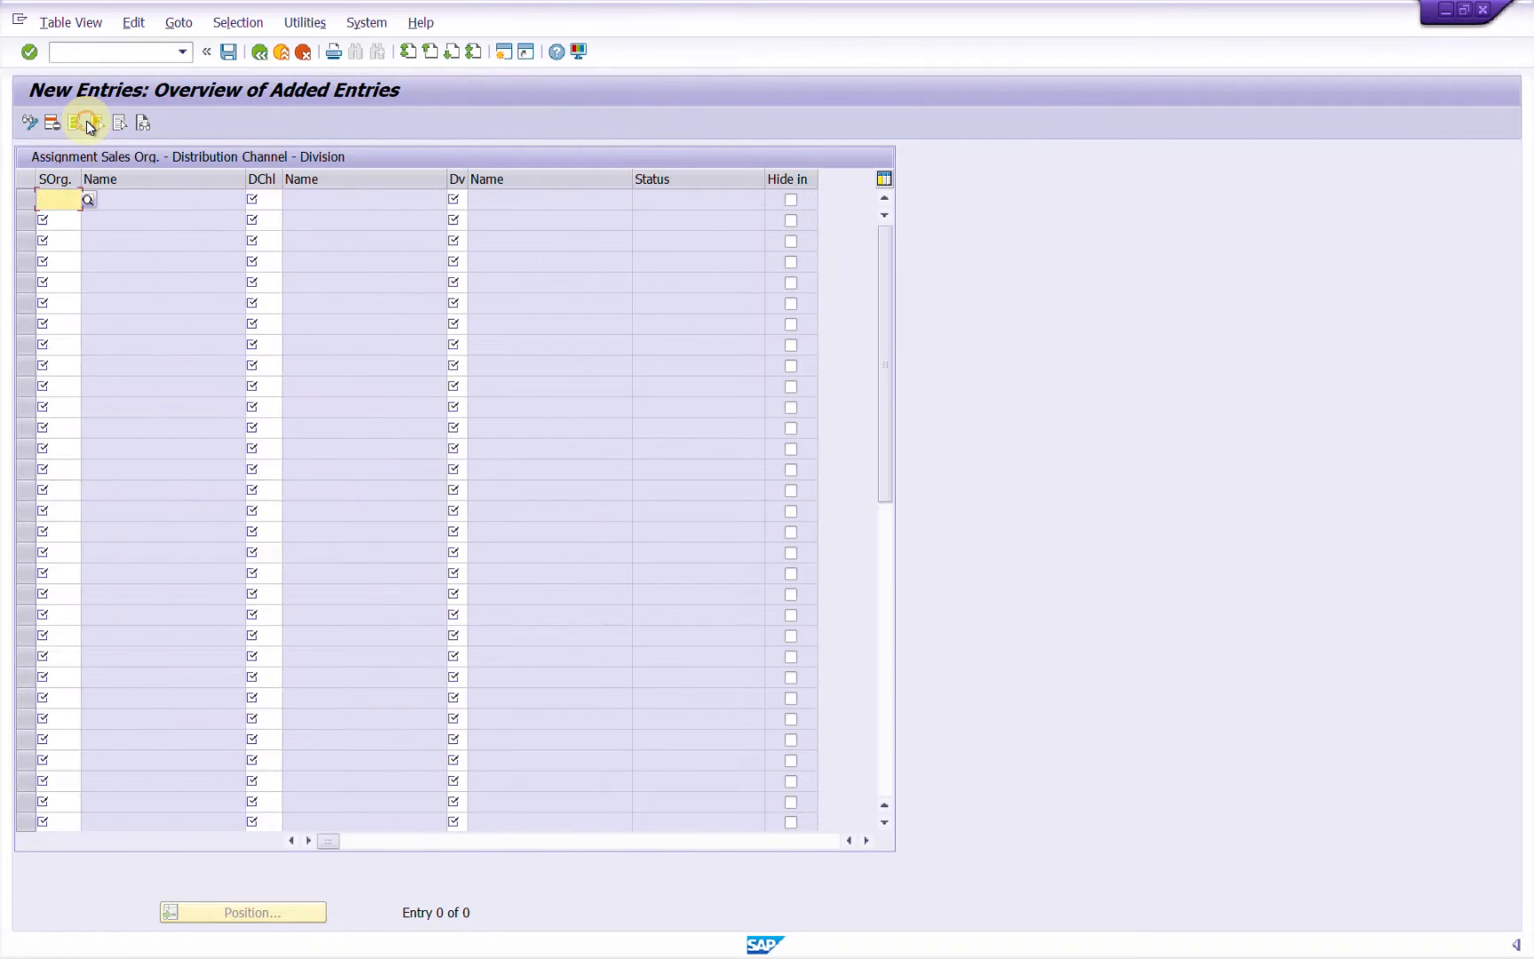
pyautogui.write('XYSO')
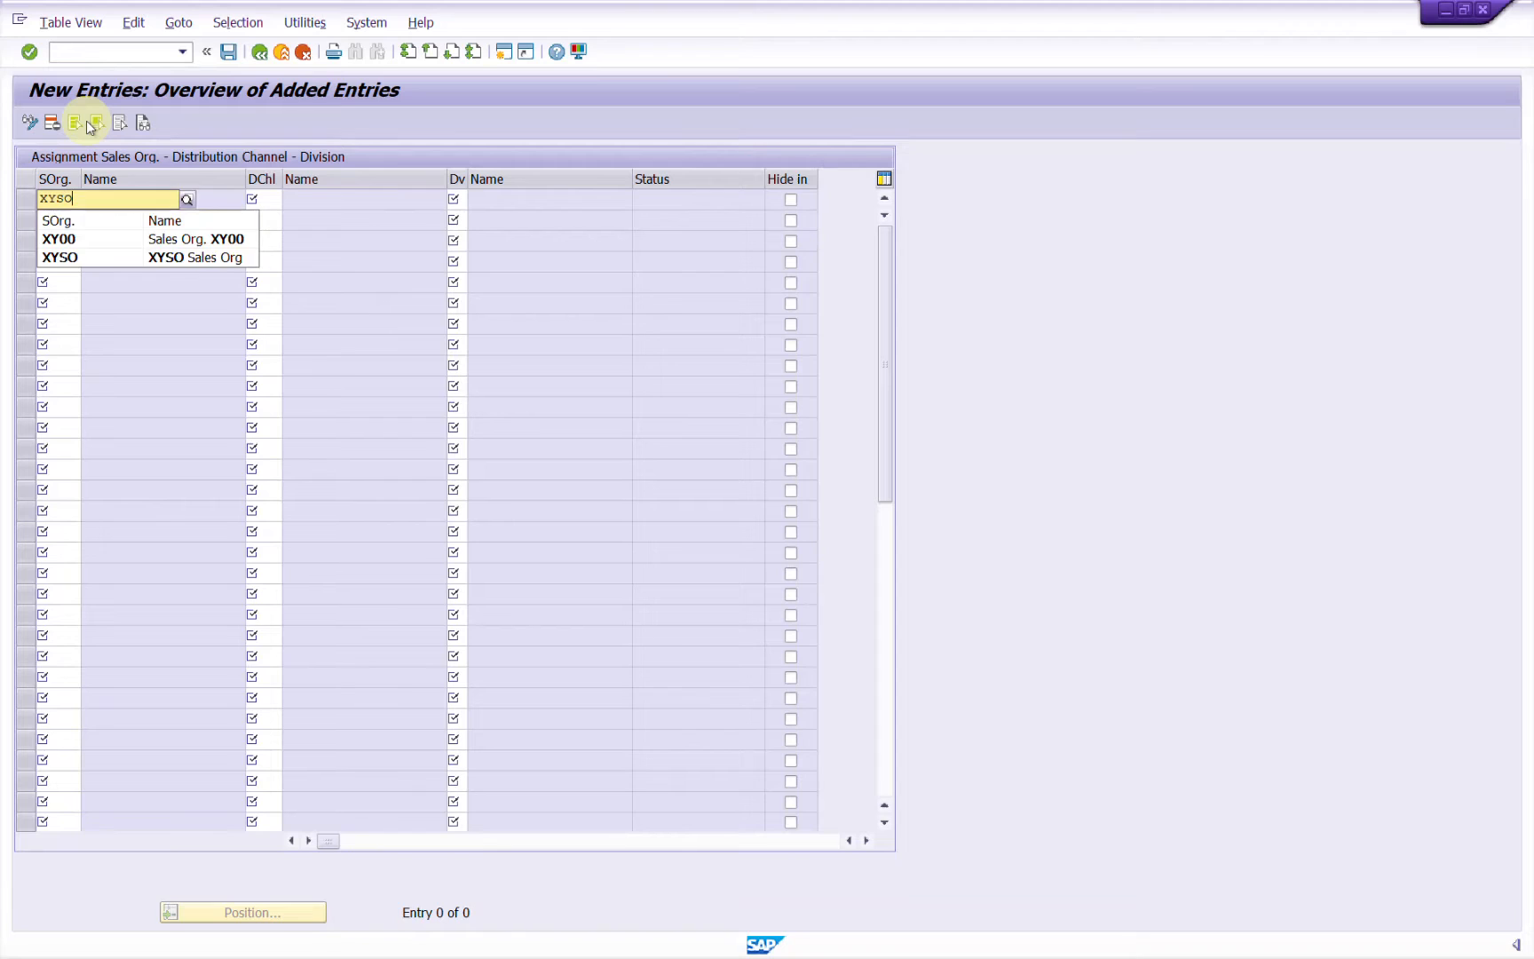
pyautogui.press('Tab')
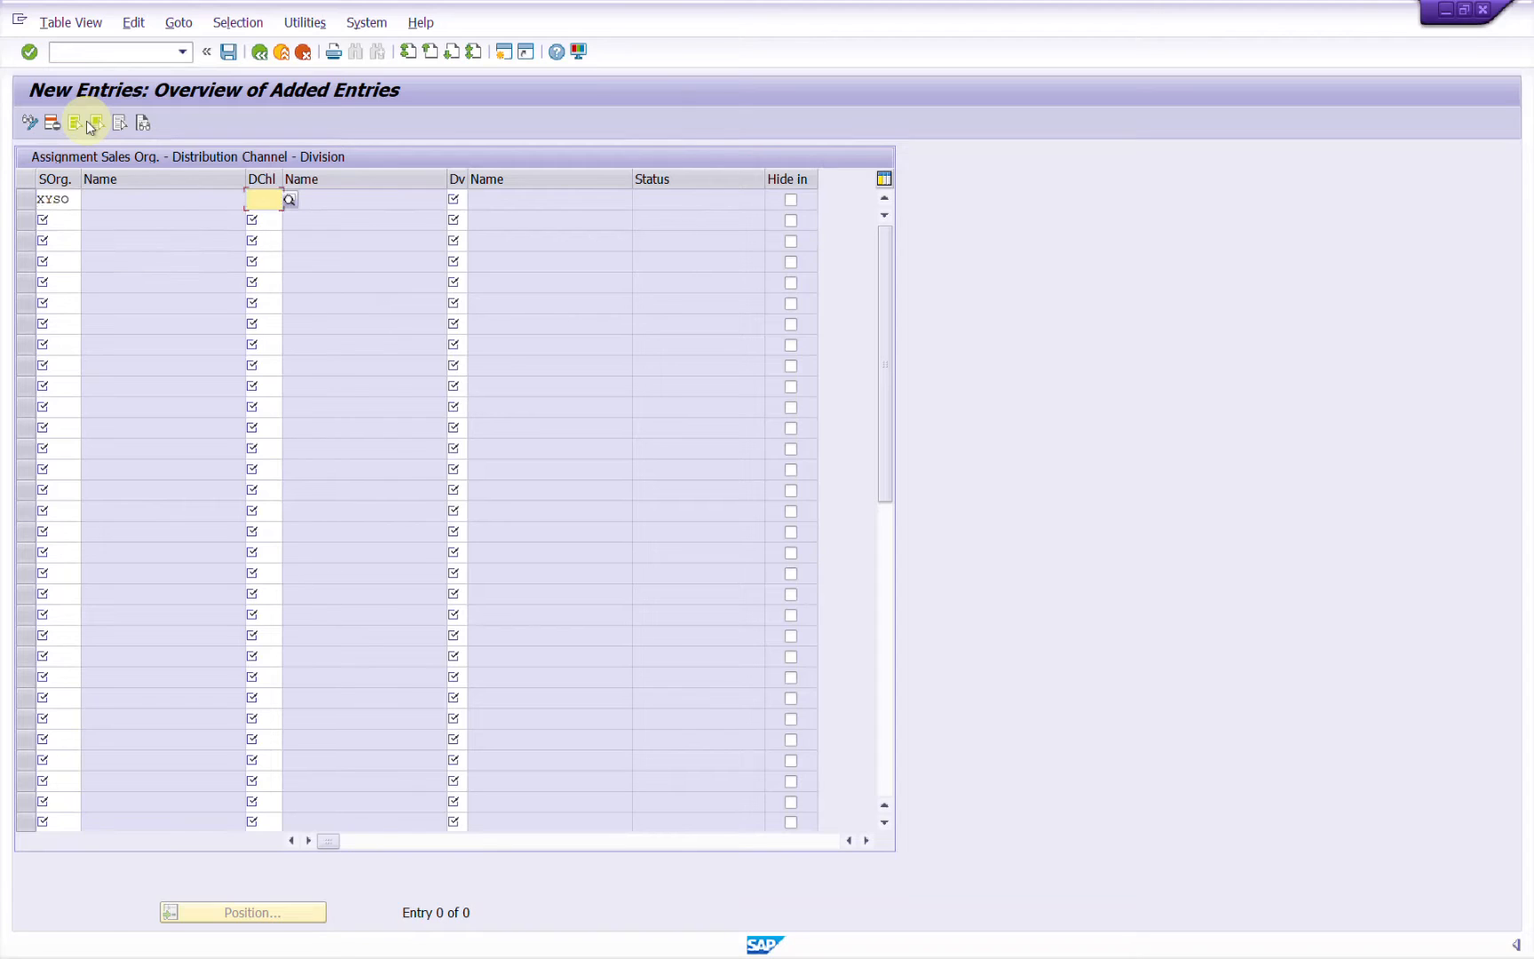
pyautogui.press('Tab')
pyautogui.press('Tab')
pyautogui.press('Return')
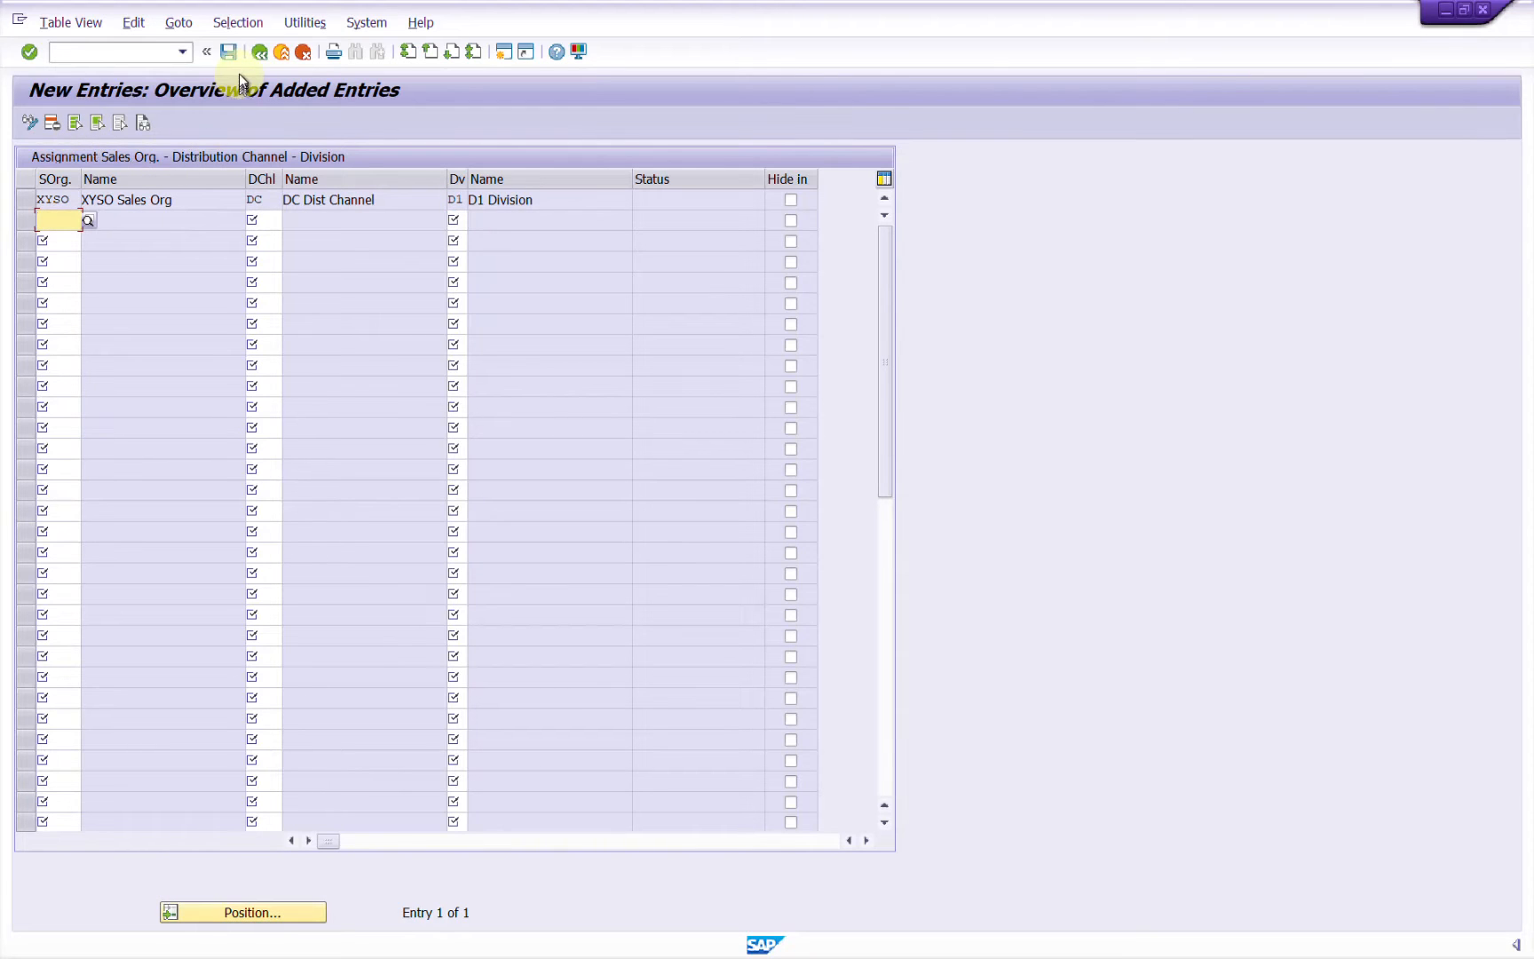
pyautogui.click(230, 53)
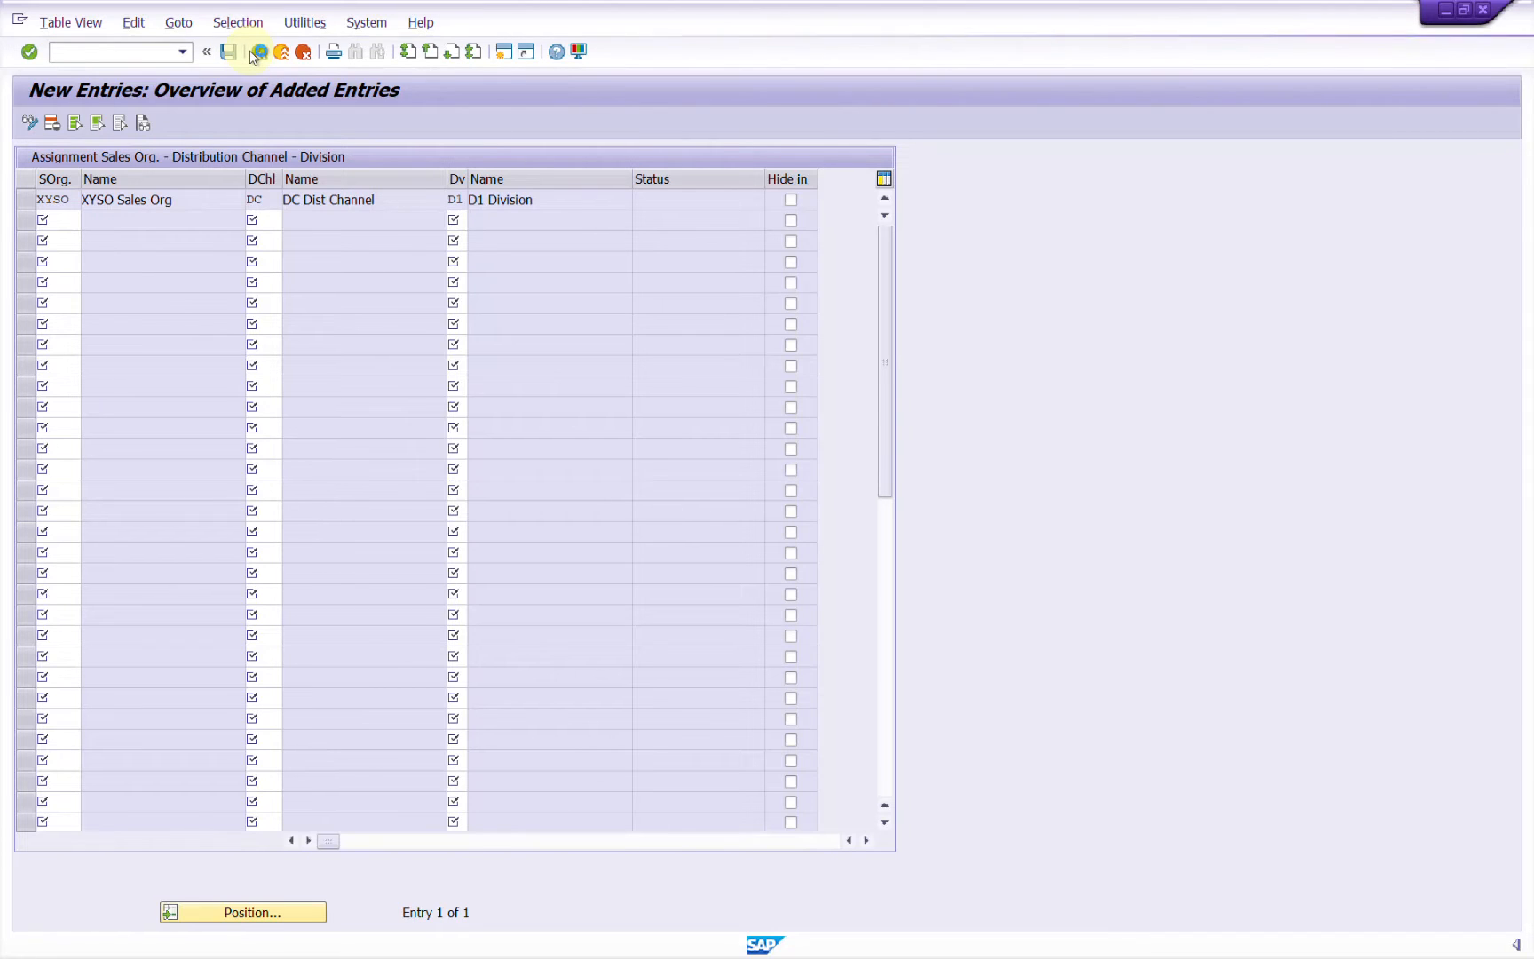
# Switch to STO.xlsx in Excel and enter XYSO+DC+D1 as the supplying plant's value for Set up Sales Area.
pyautogui.hotkey('alt', 'Tab')
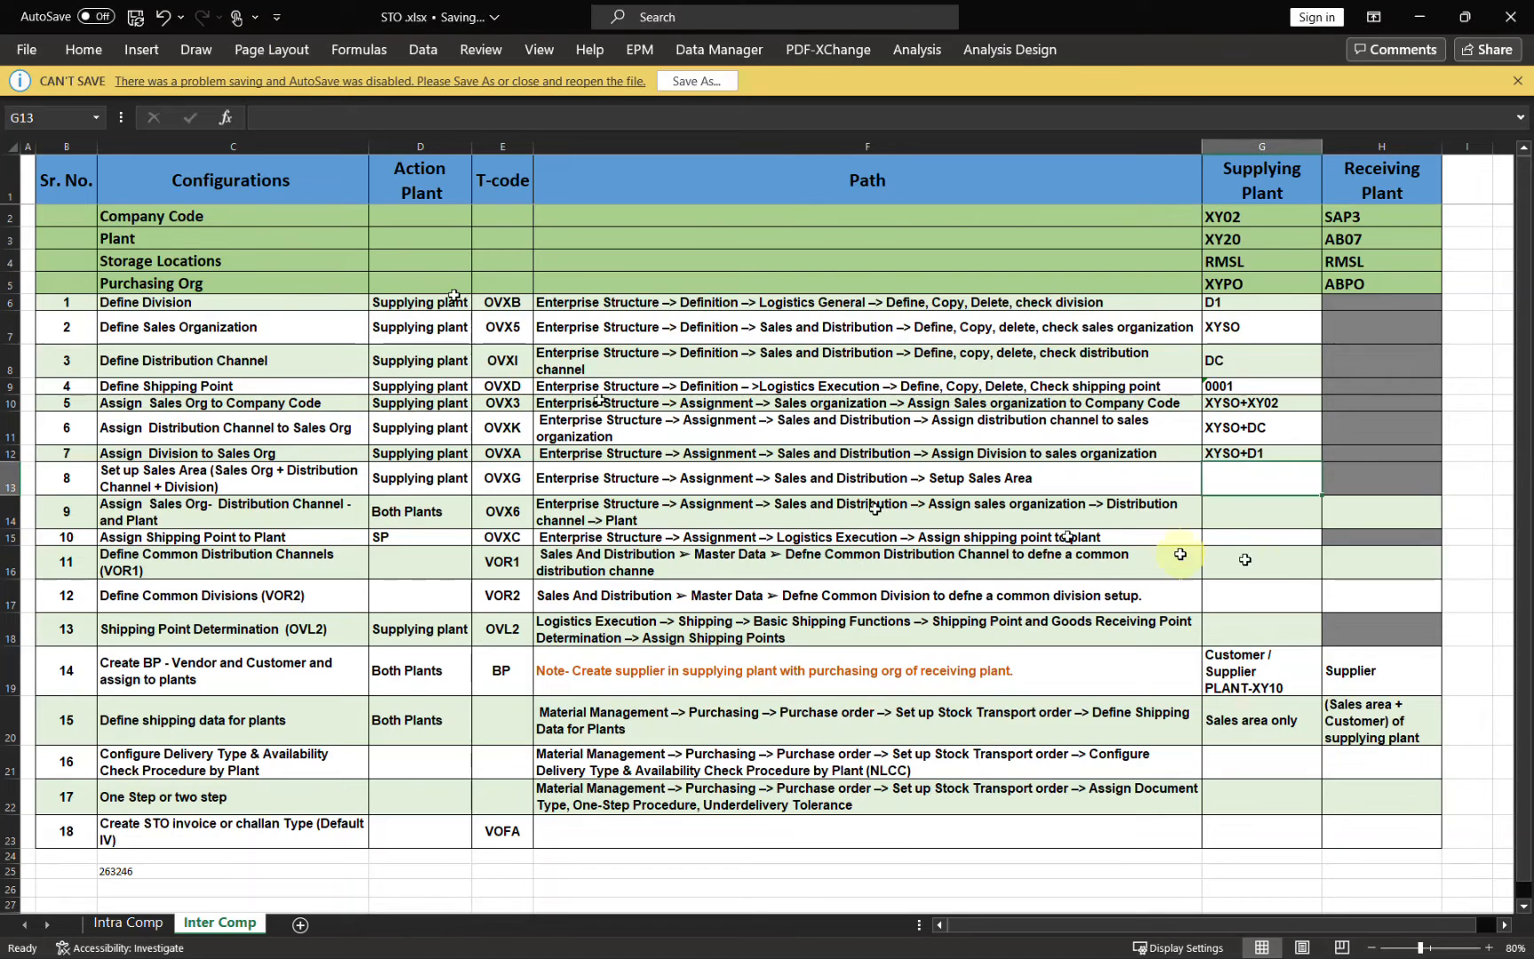
pyautogui.write('XYS')
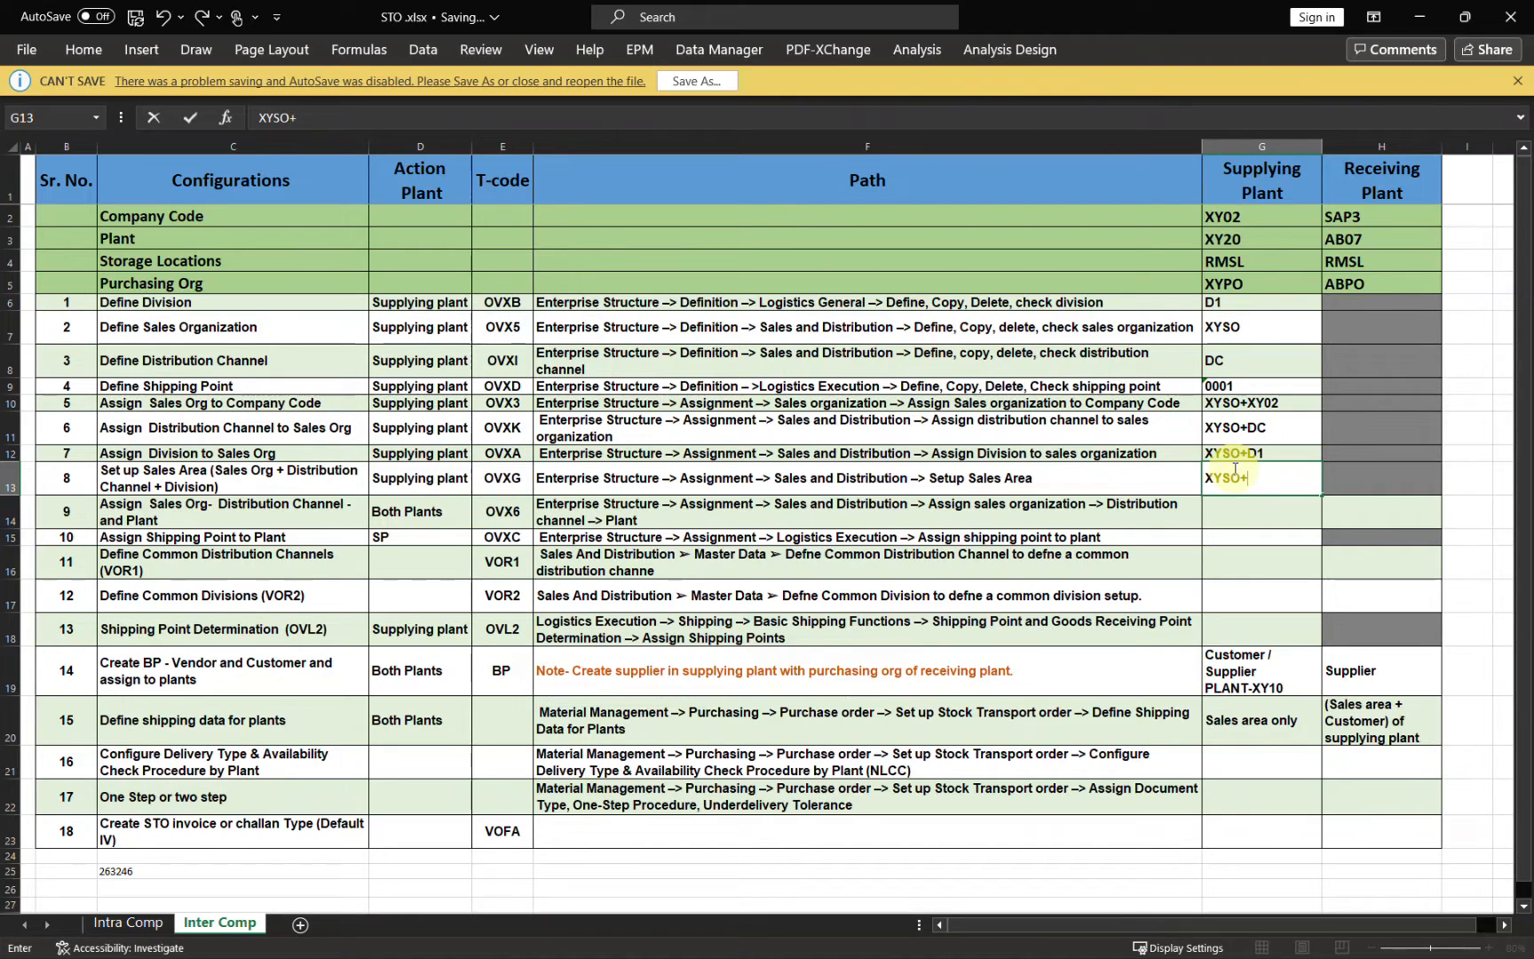
pyautogui.write('O+DC+D1')
# Leave the new sales area entries in SAP and select the Excel checklist row for assigning sales organization, distribution channel and plant.
pyautogui.hotkey('alt', 'Tab')
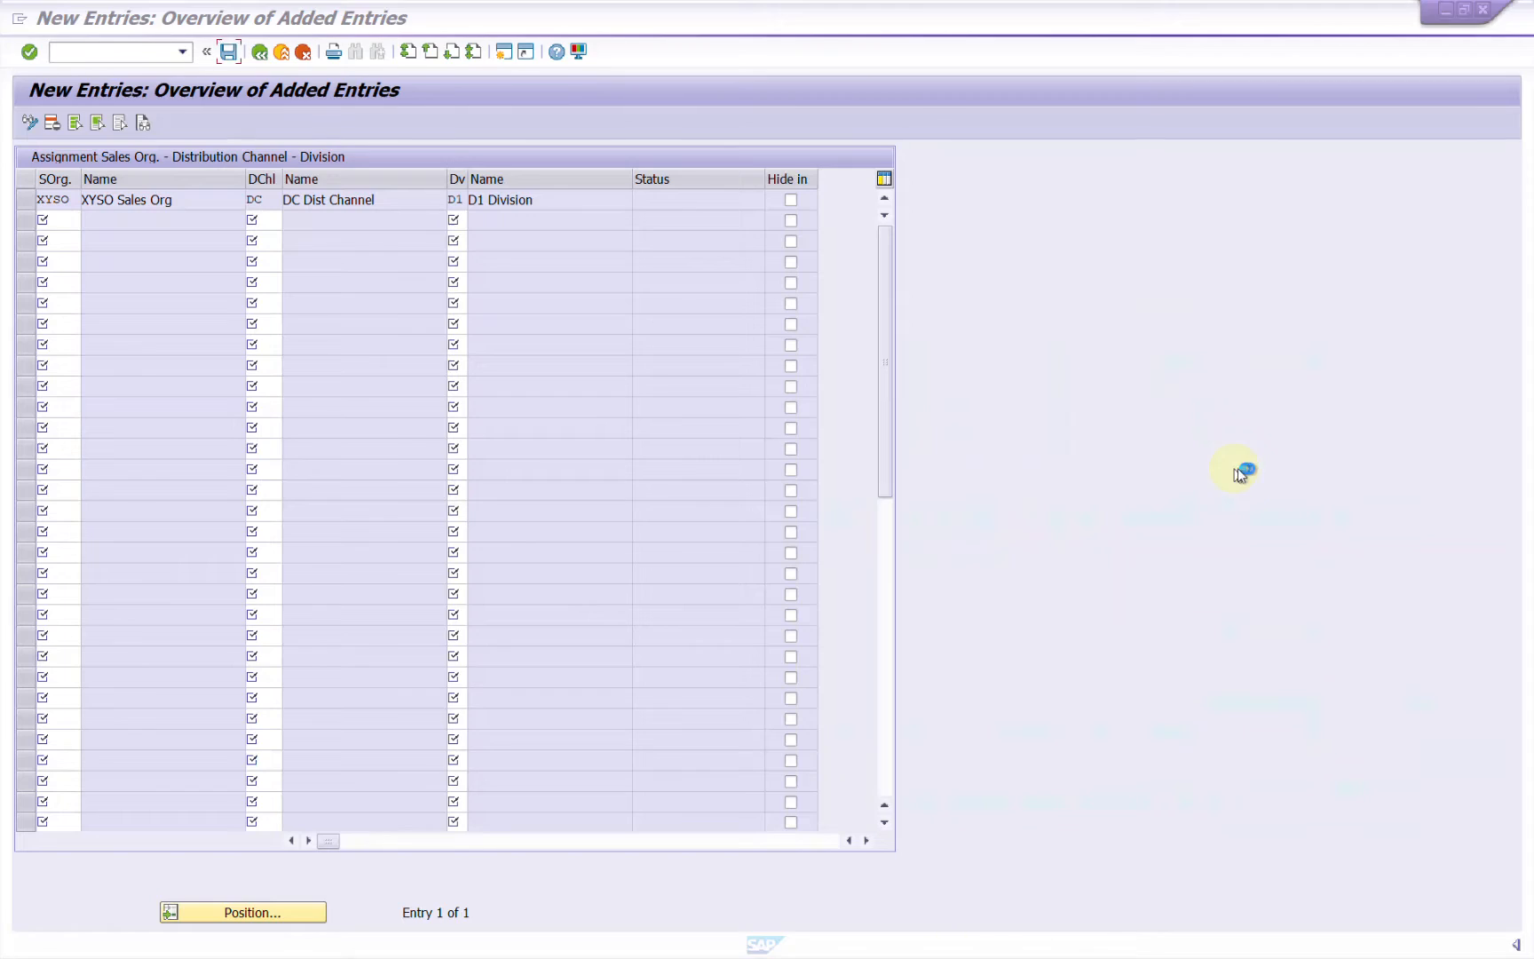
pyautogui.click(261, 59)
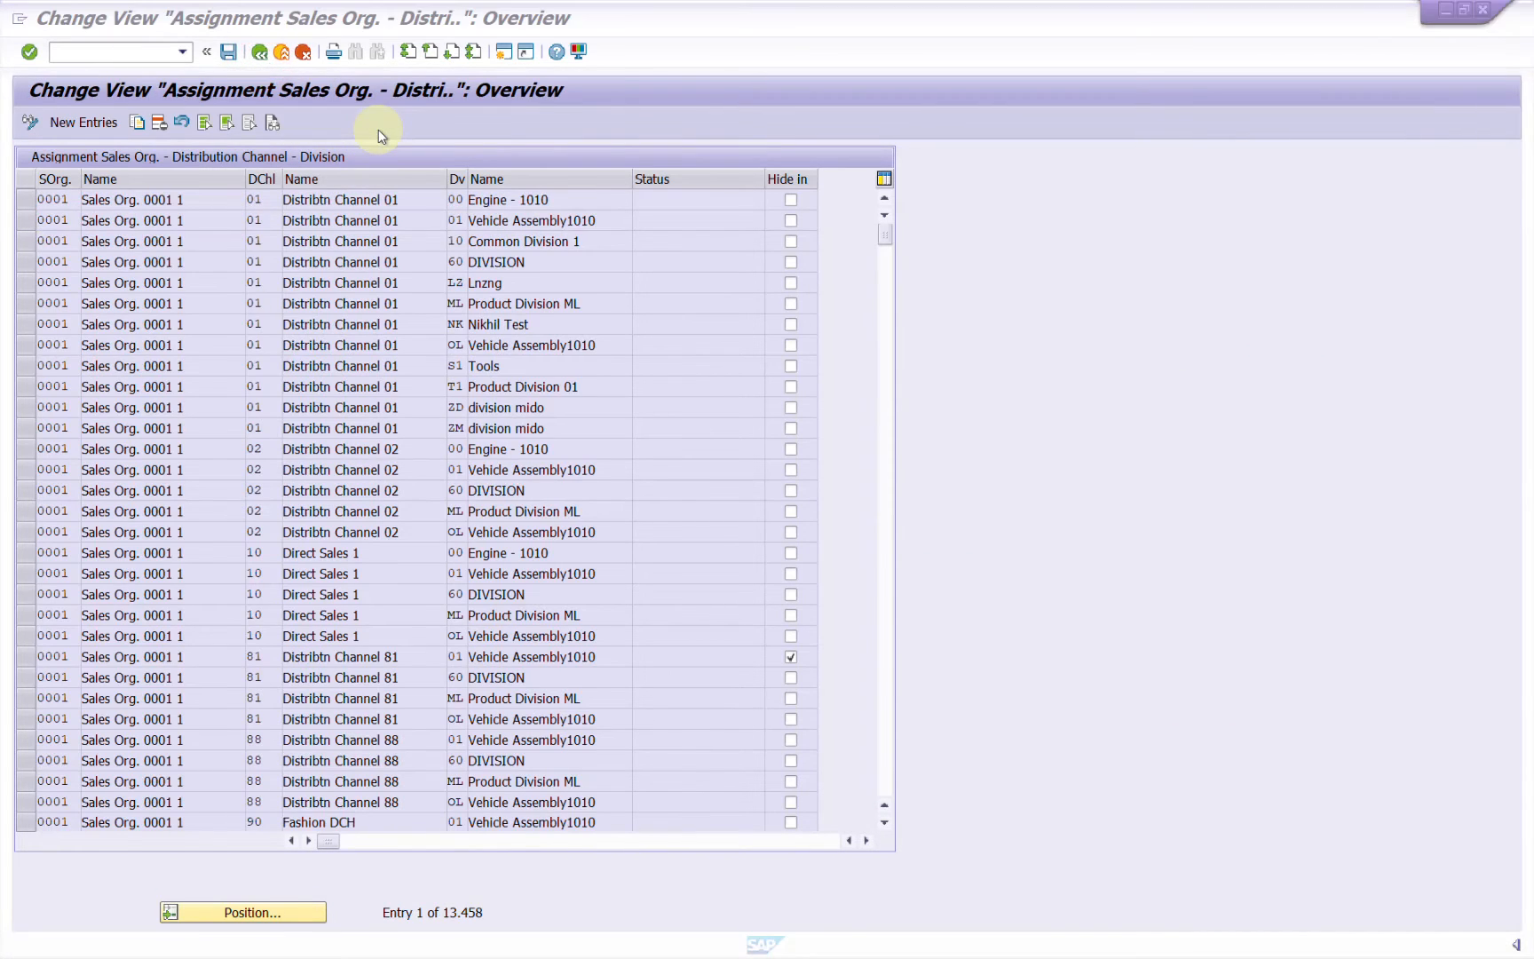
pyautogui.hotkey('alt', 'Tab')
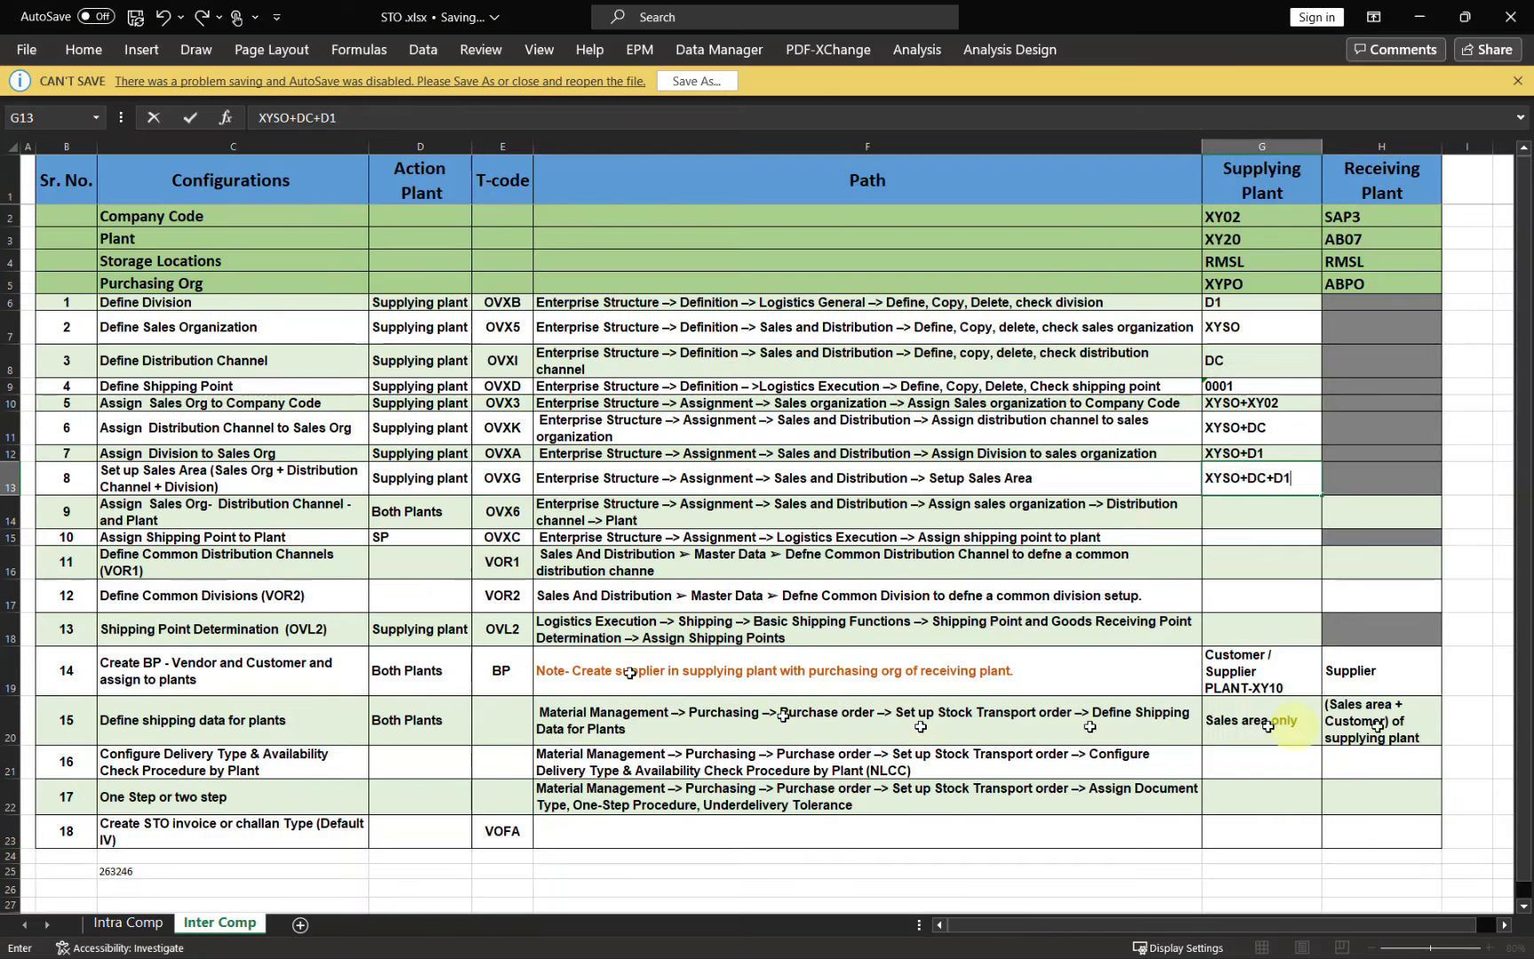
pyautogui.click(218, 521)
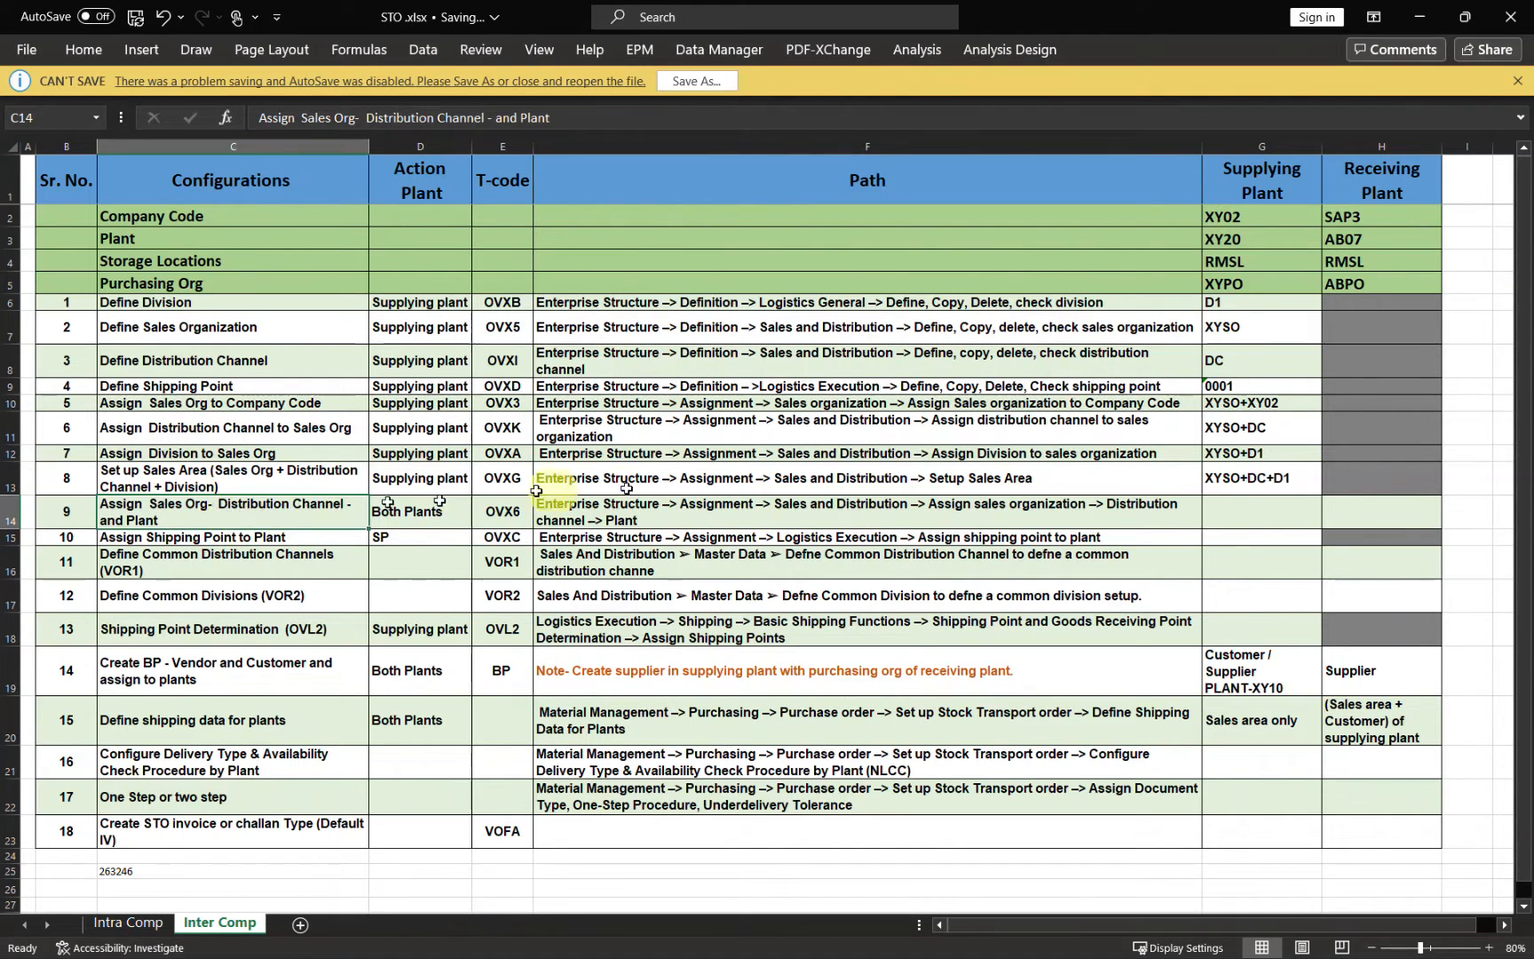
pyautogui.click(714, 517)
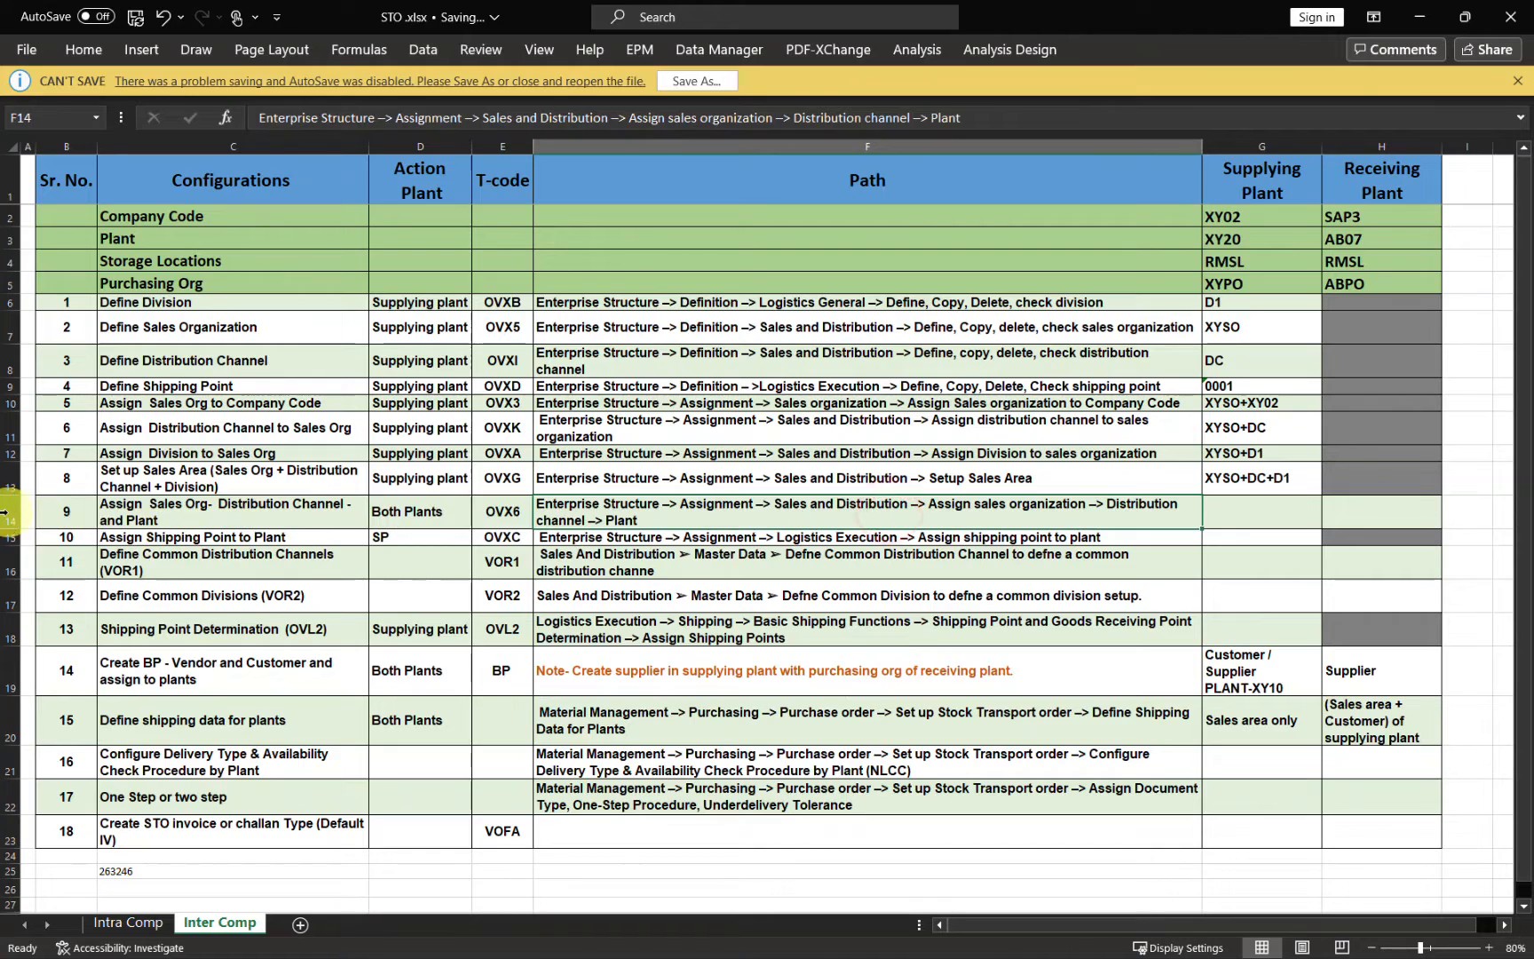
pyautogui.click(12, 513)
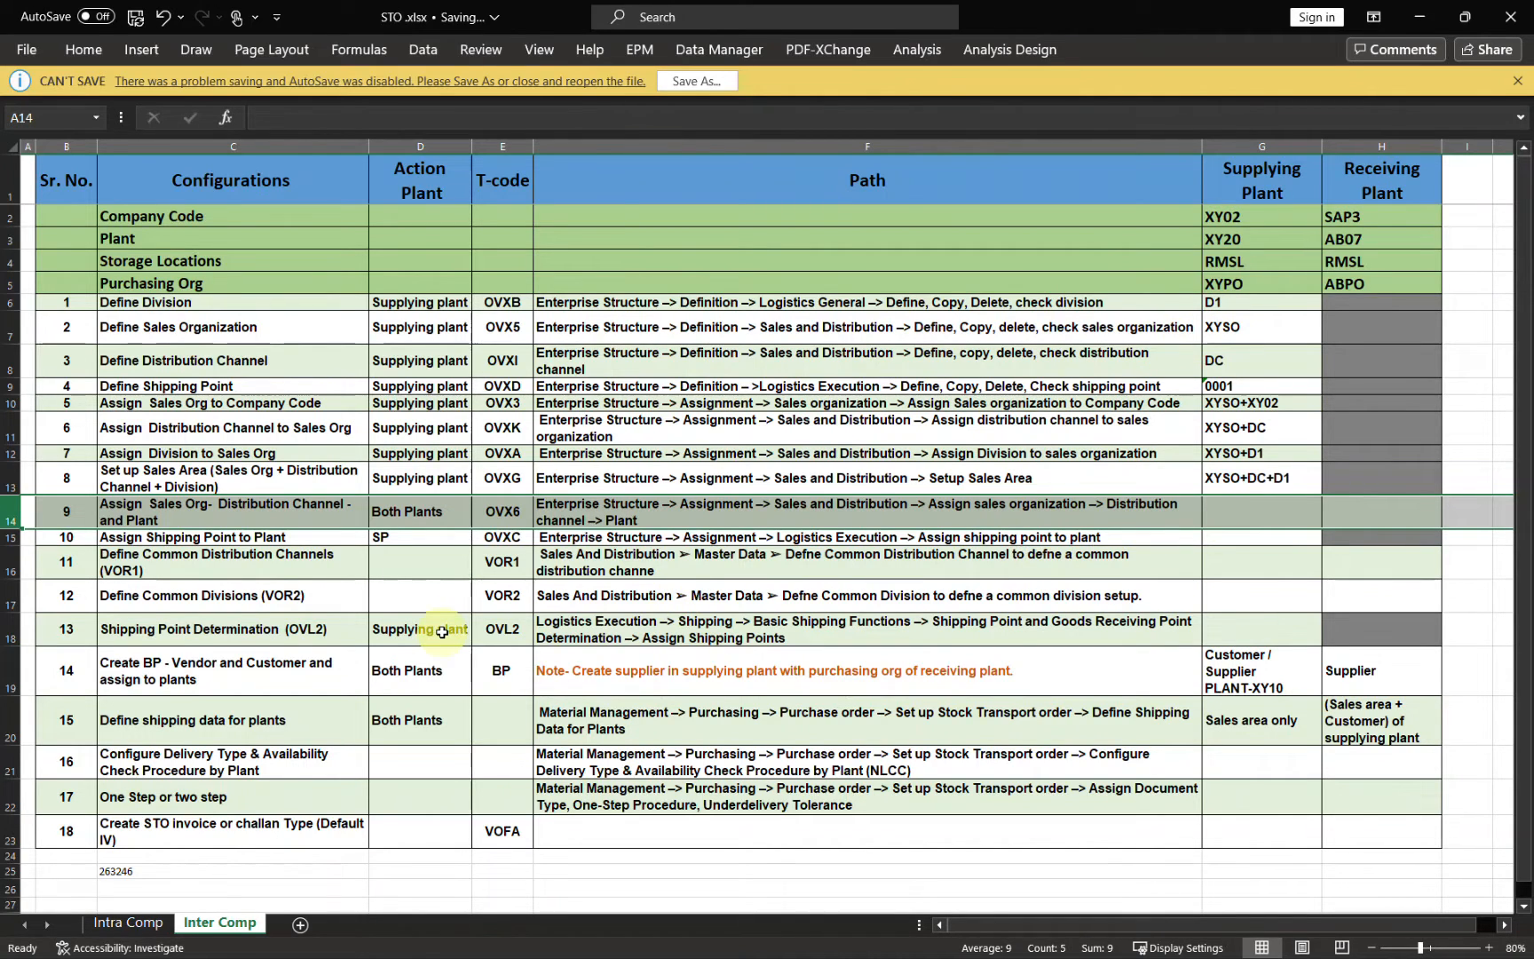
# In SAP, leave the sales area setup and open Assign Sales Organization - Distribution Channel - Plant.
pyautogui.hotkey('alt', 'Tab')
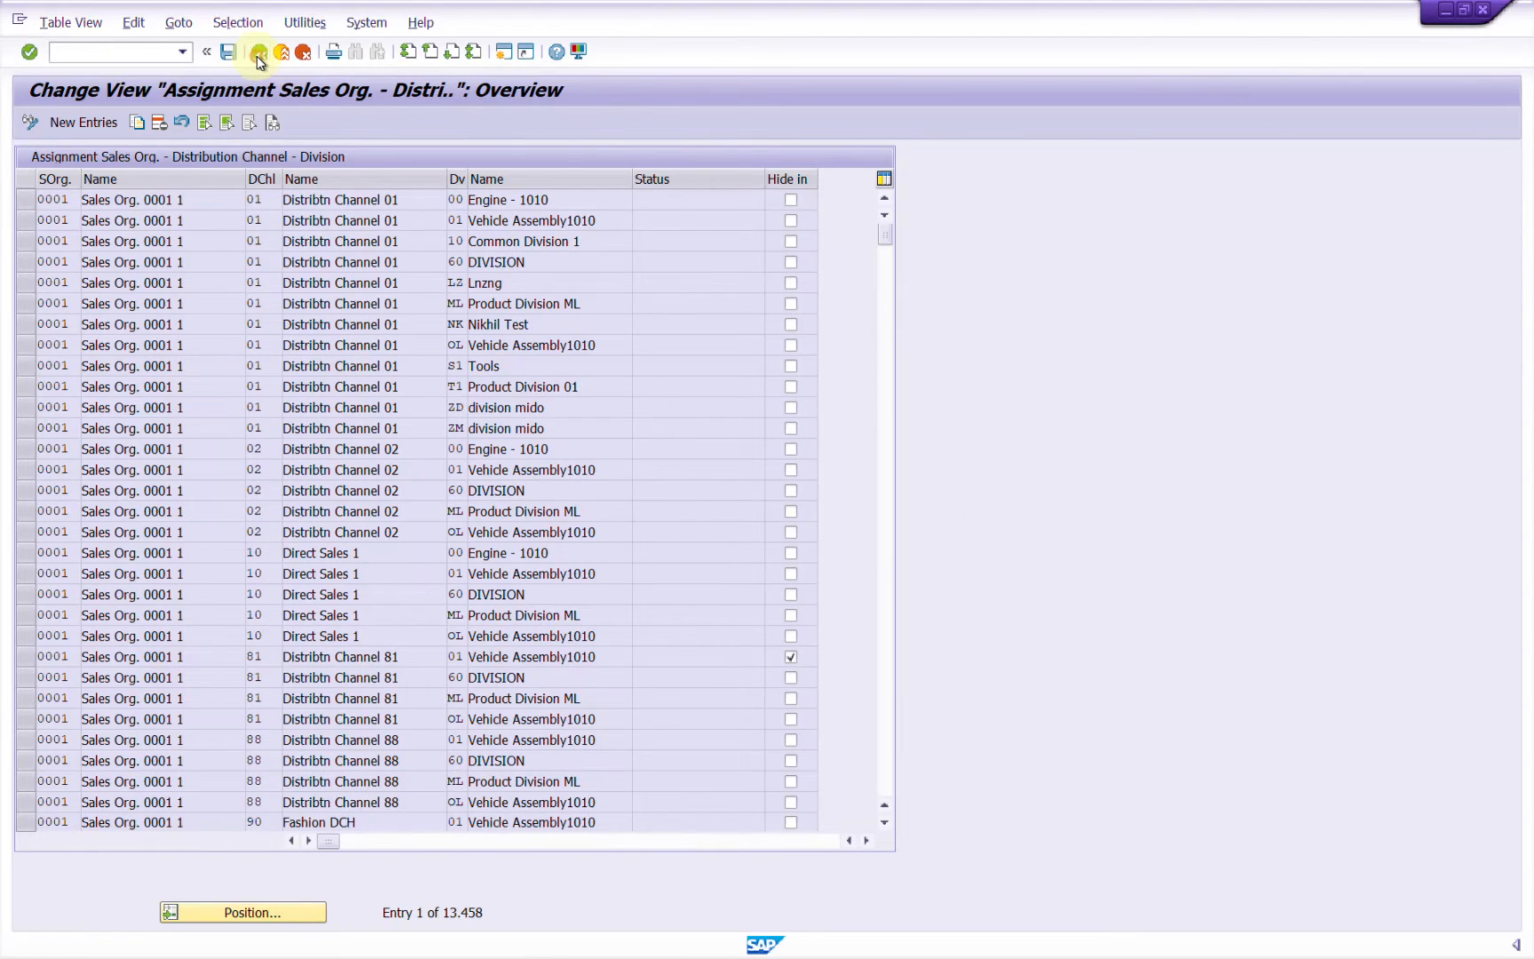
pyautogui.click(260, 58)
pyautogui.hotkey('alt', 'Tab')
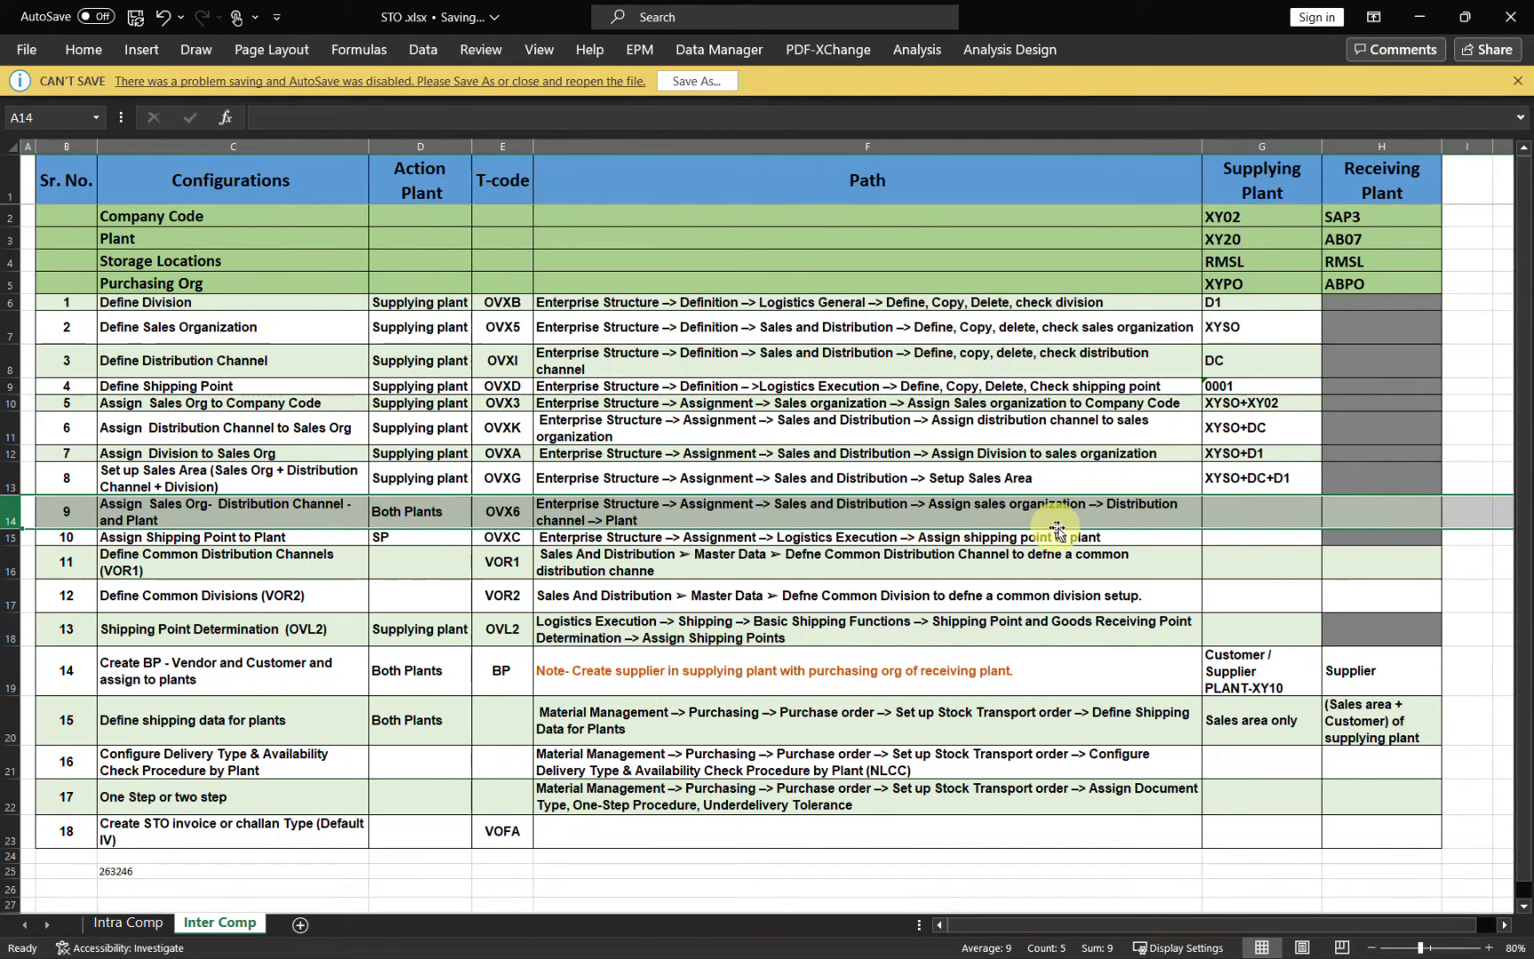
pyautogui.hotkey('alt', 'Tab')
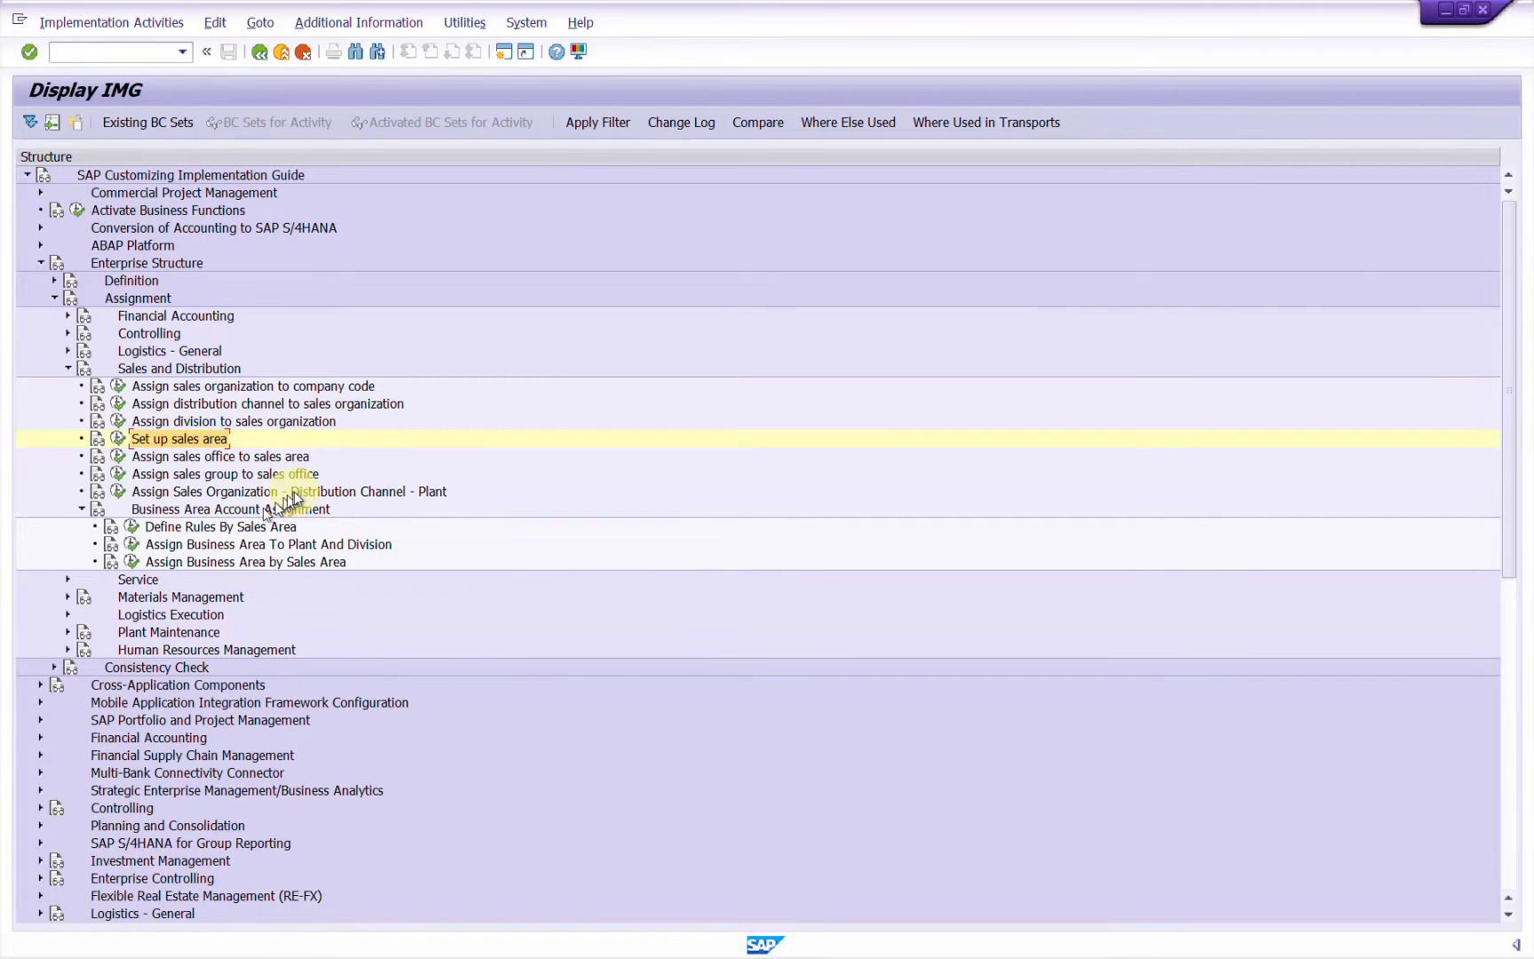
pyautogui.click(267, 492)
pyautogui.click(119, 492)
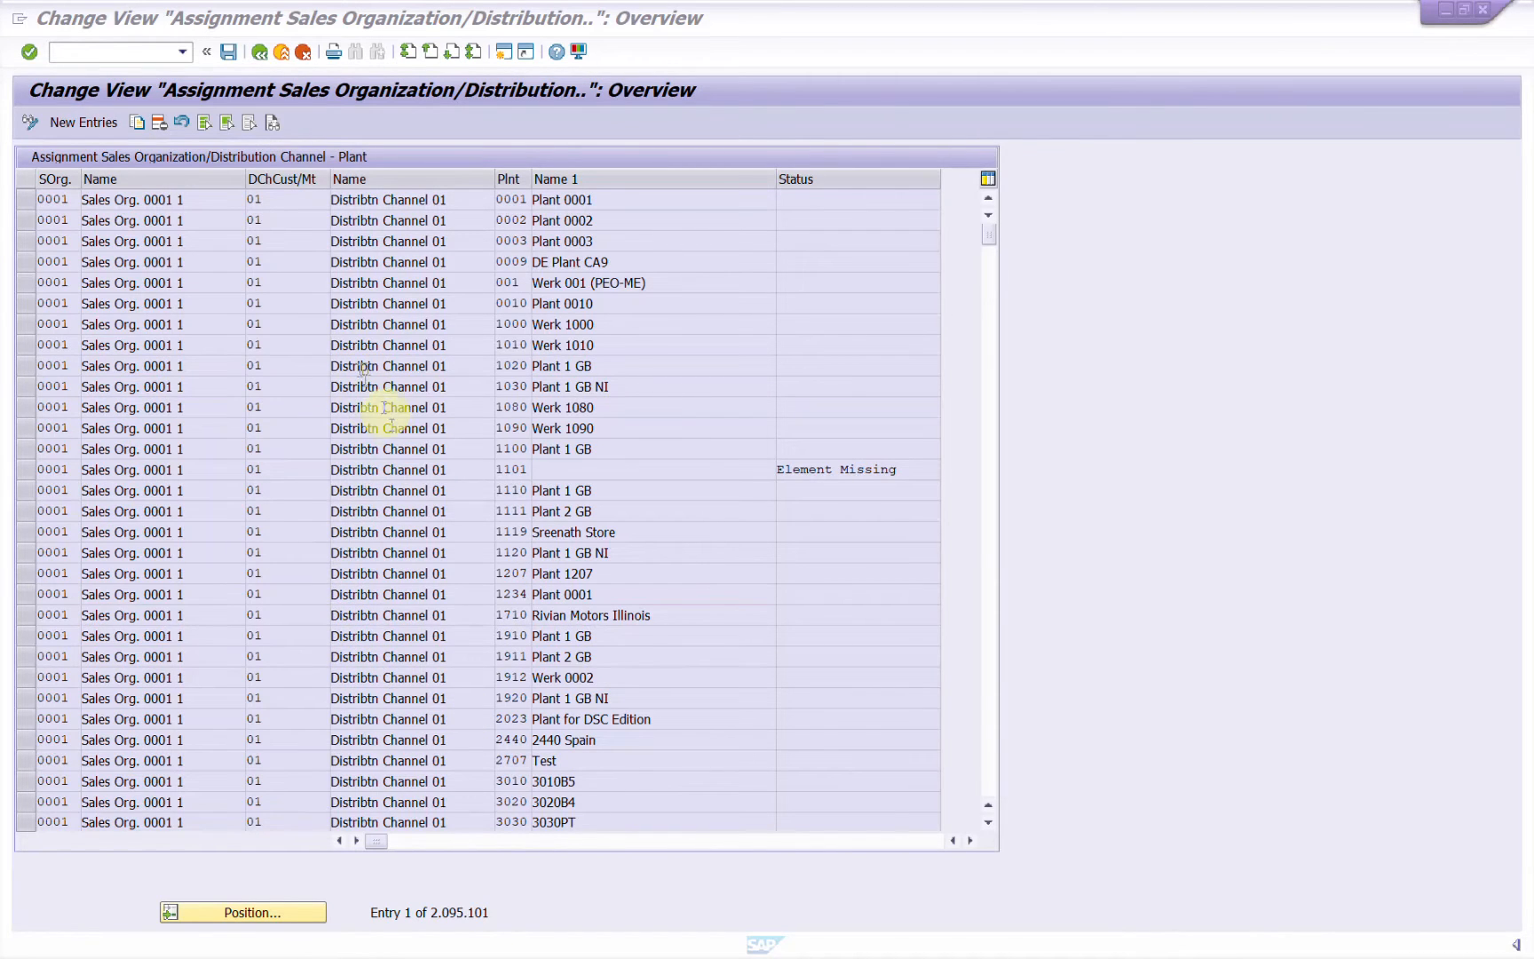
# Add a new entry assigning plant XY20 to sales organization XYSO and distribution channel DC.
pyautogui.click(95, 122)
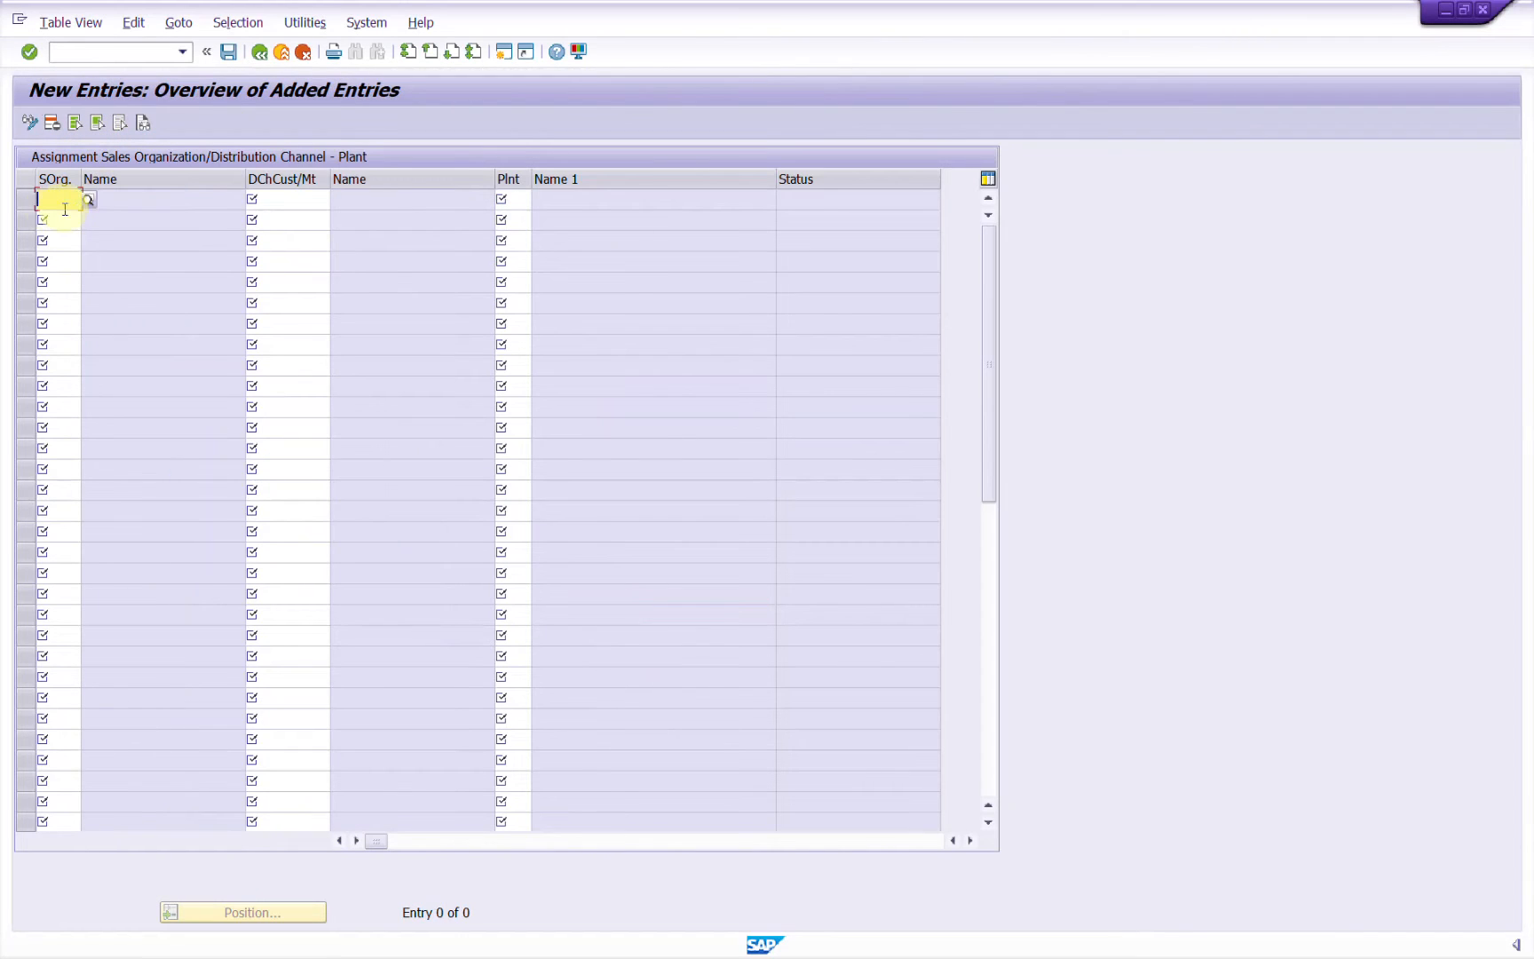
pyautogui.click(51, 206)
pyautogui.write('XY')
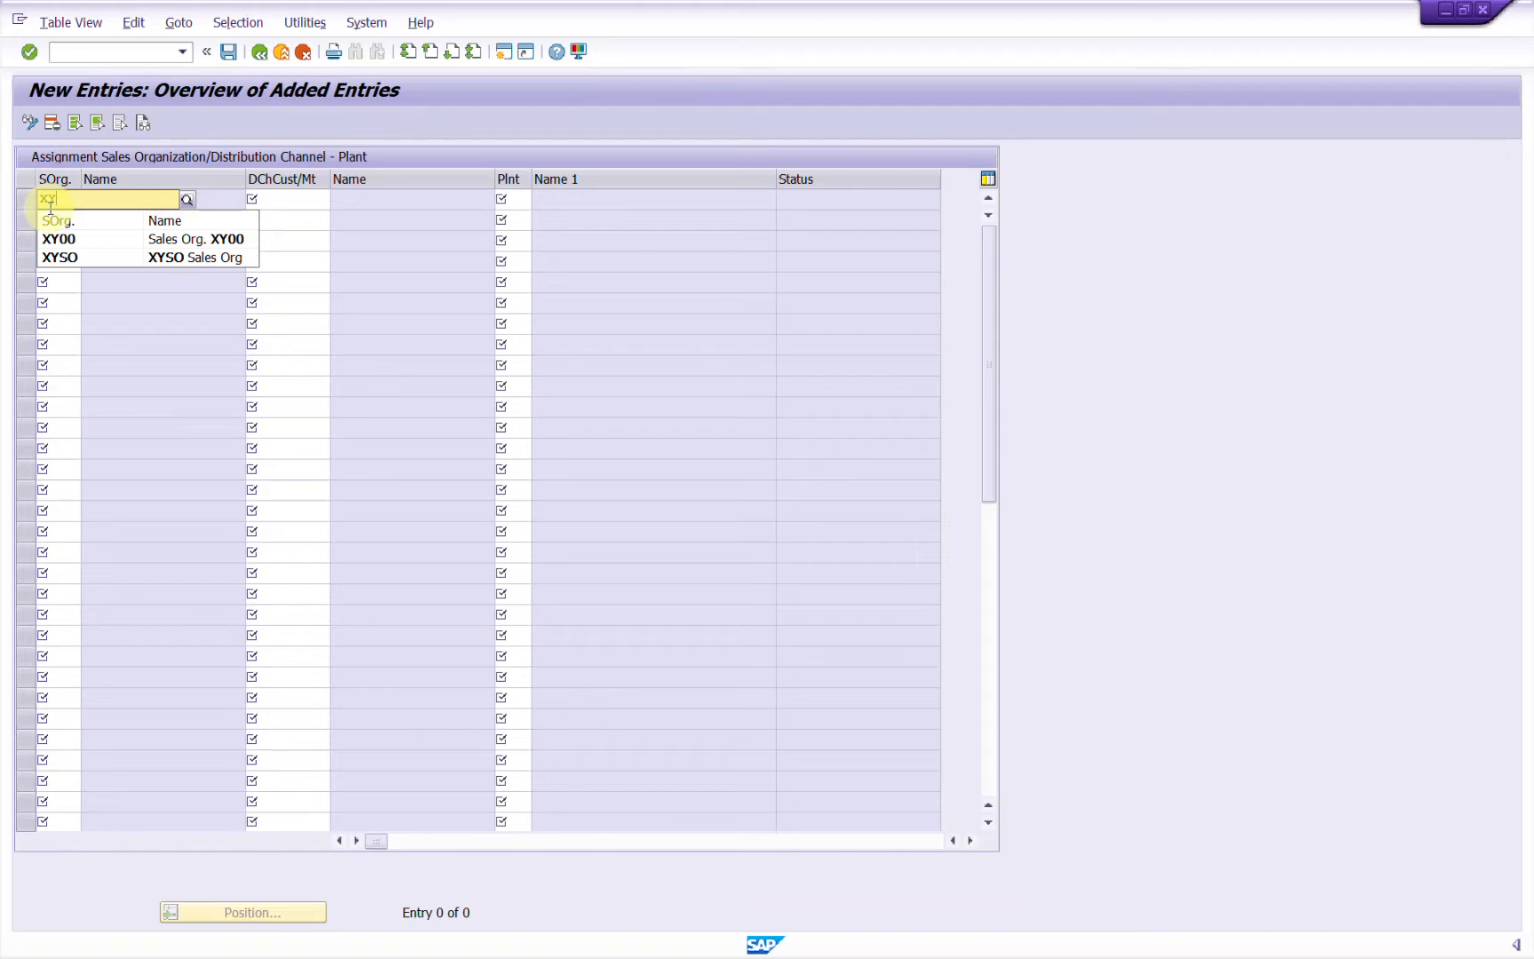
pyautogui.write('SO')
pyautogui.press('Tab')
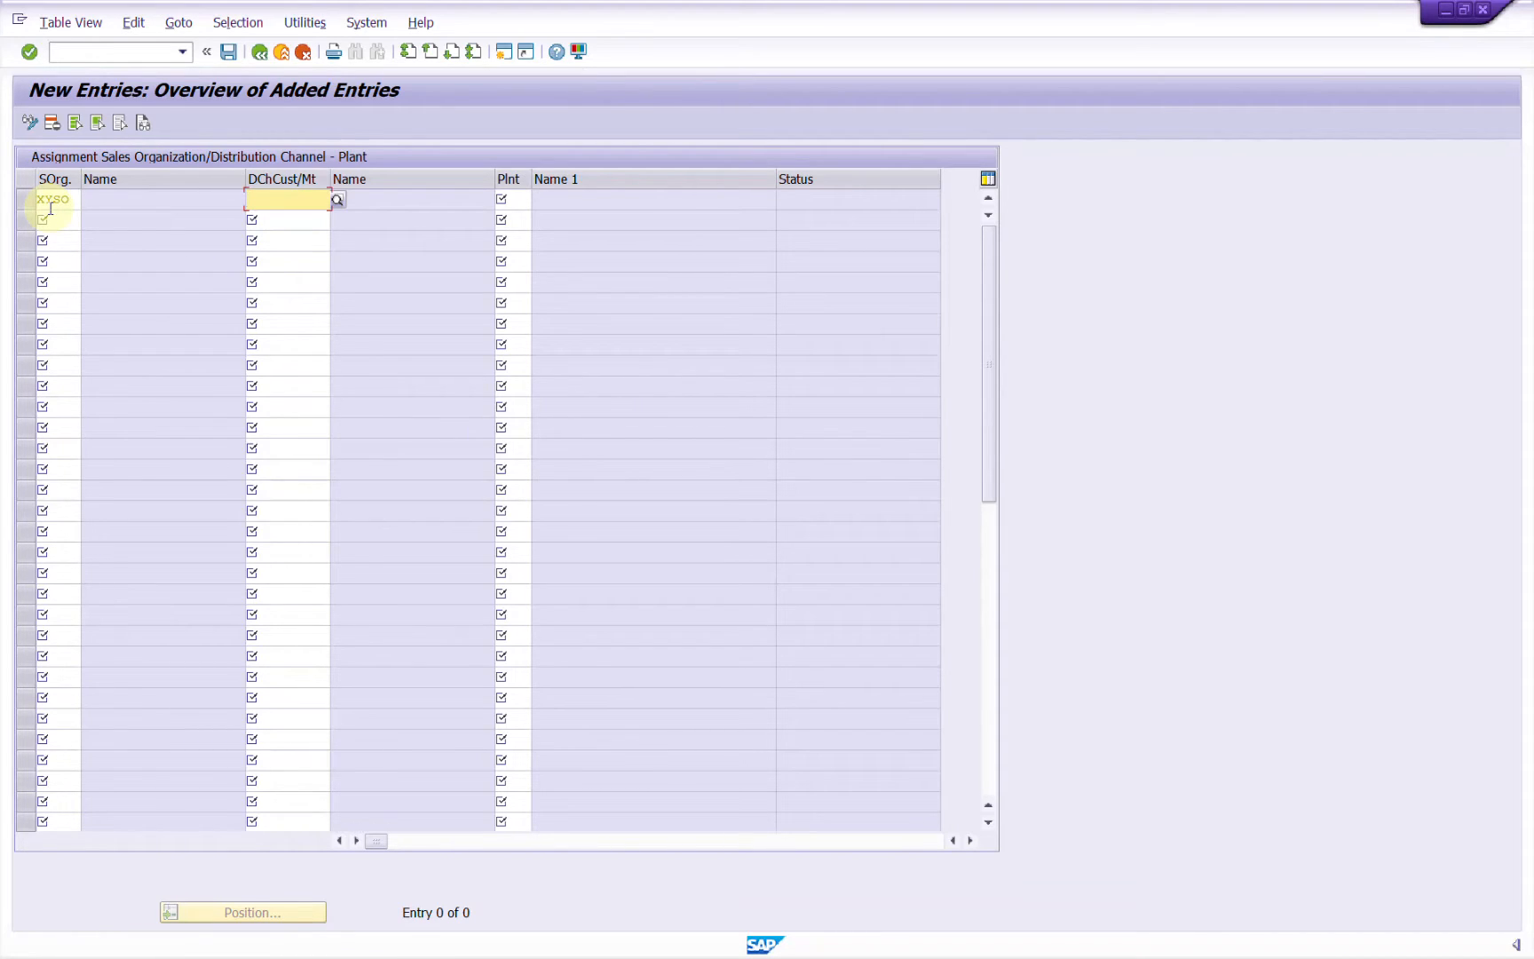
pyautogui.write('DC')
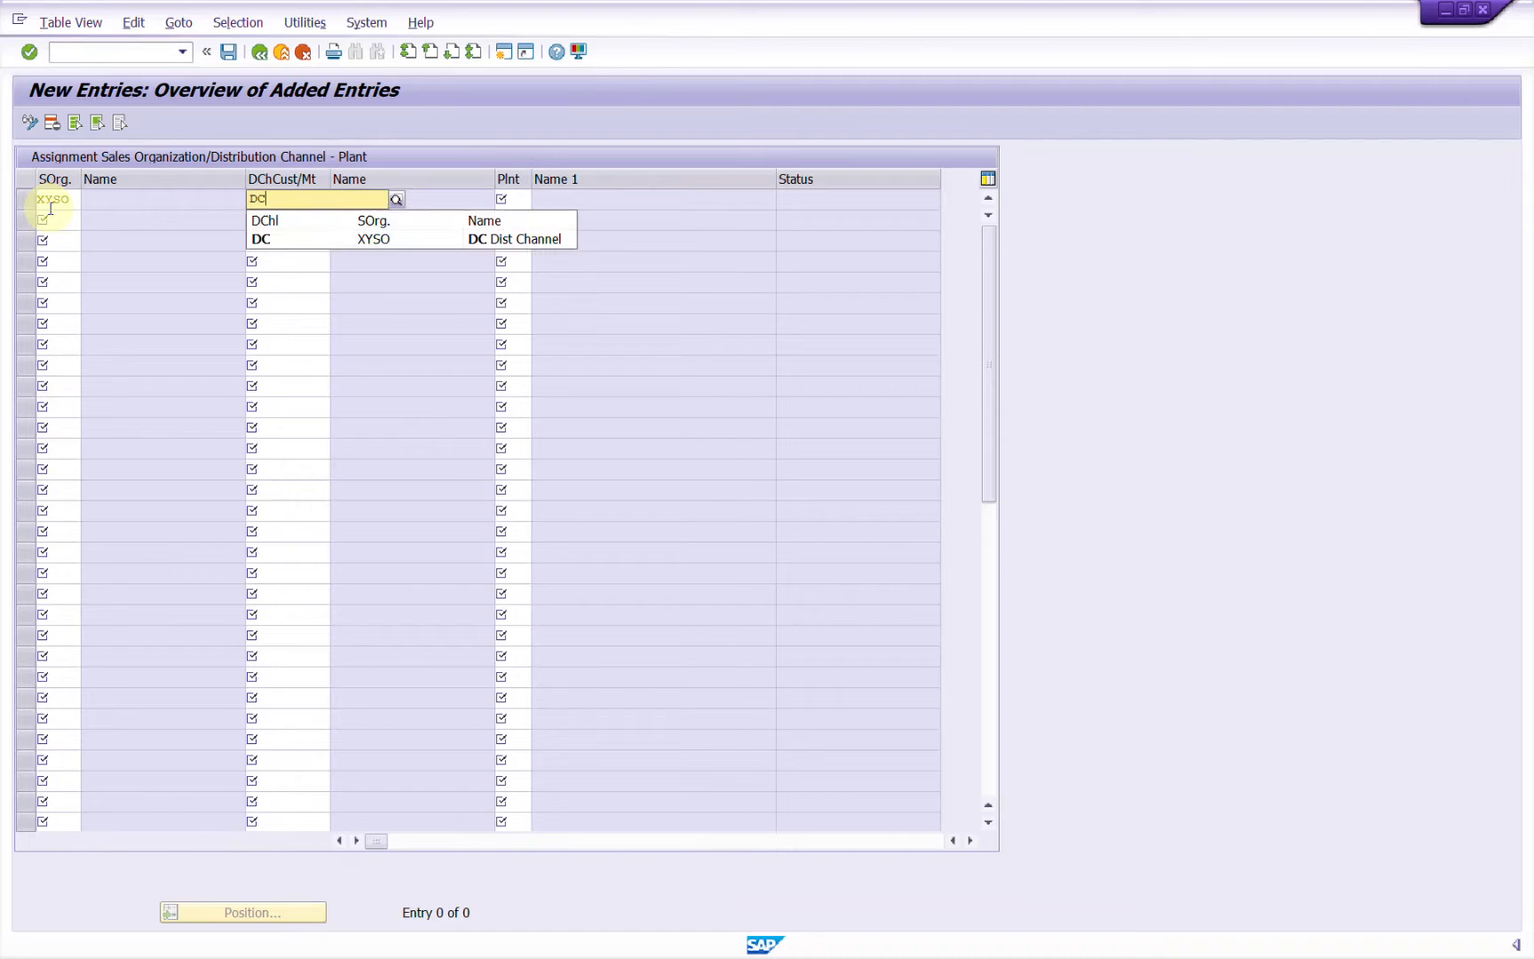
pyautogui.press('Tab')
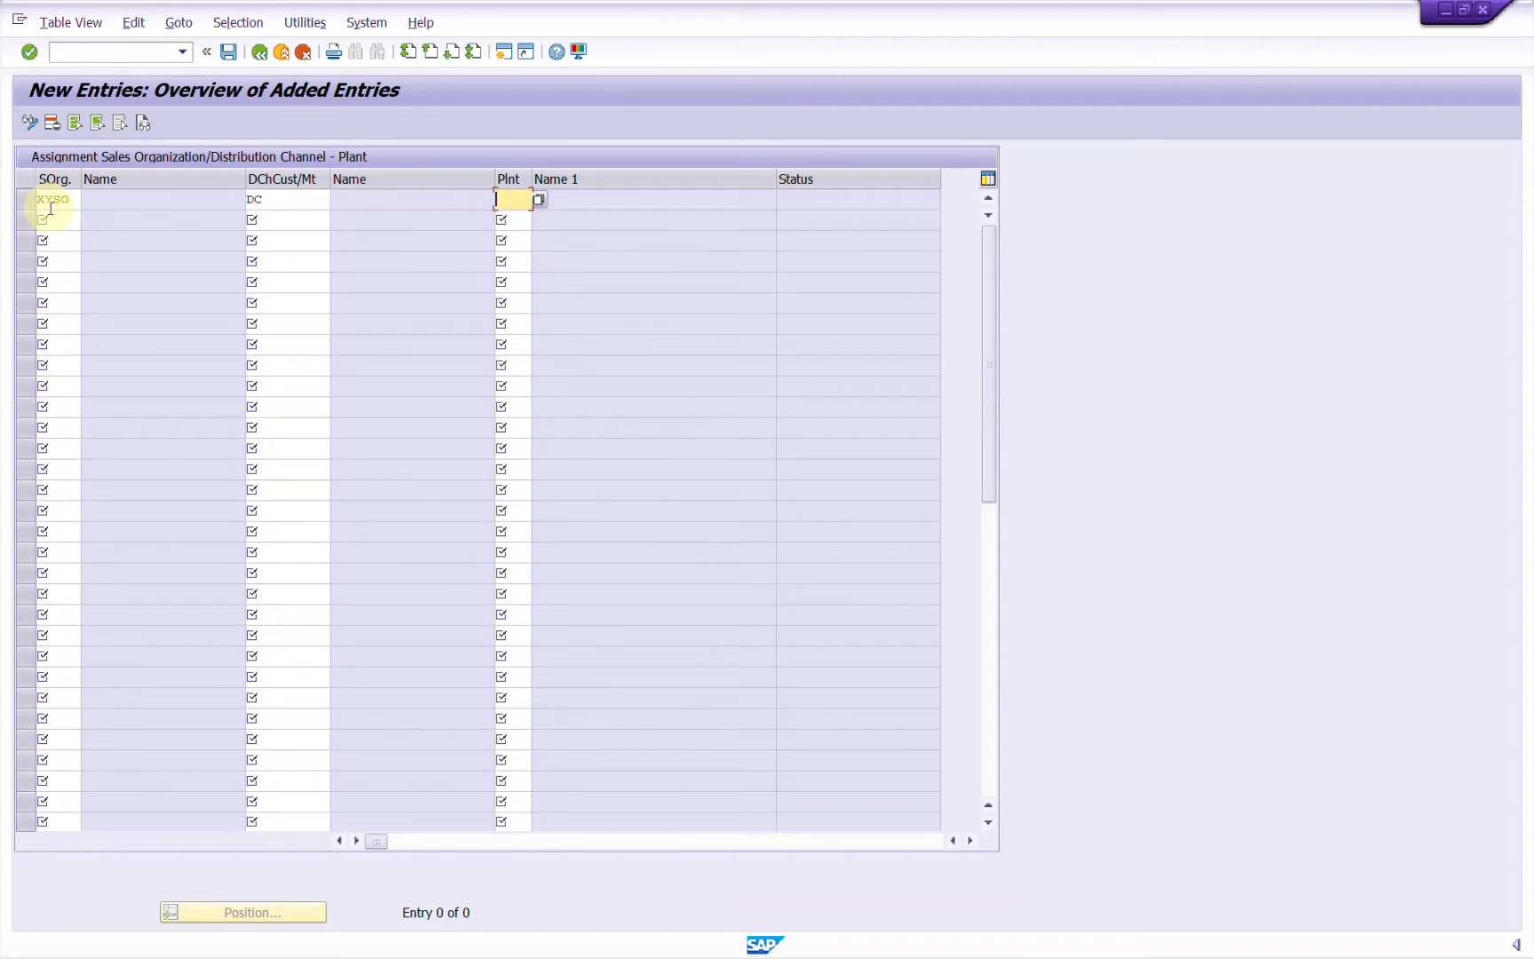
pyautogui.write('xy20')
# Add a second entry assigning plant AB07 to sales organization XYSO and distribution channel DC, and save both assignments.
pyautogui.click(51, 212)
pyautogui.write('xyso')
pyautogui.press('Tab')
pyautogui.write('dc')
pyautogui.press('Tab')
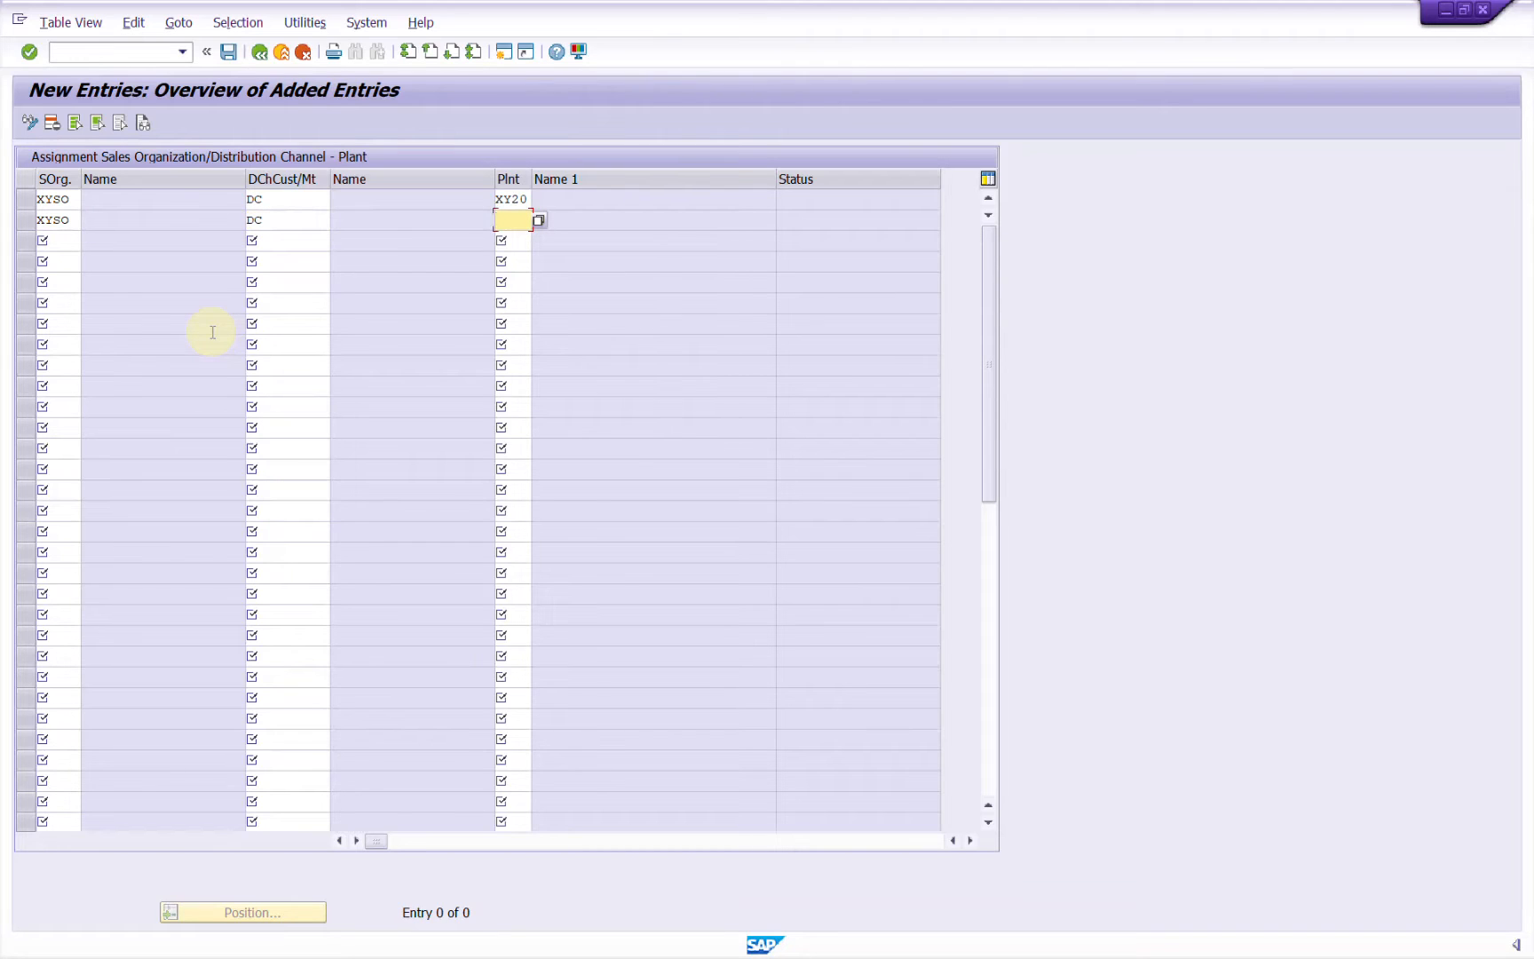
pyautogui.write('ab)')
pyautogui.press('BackSpace')
pyautogui.write('07')
pyautogui.press('Return')
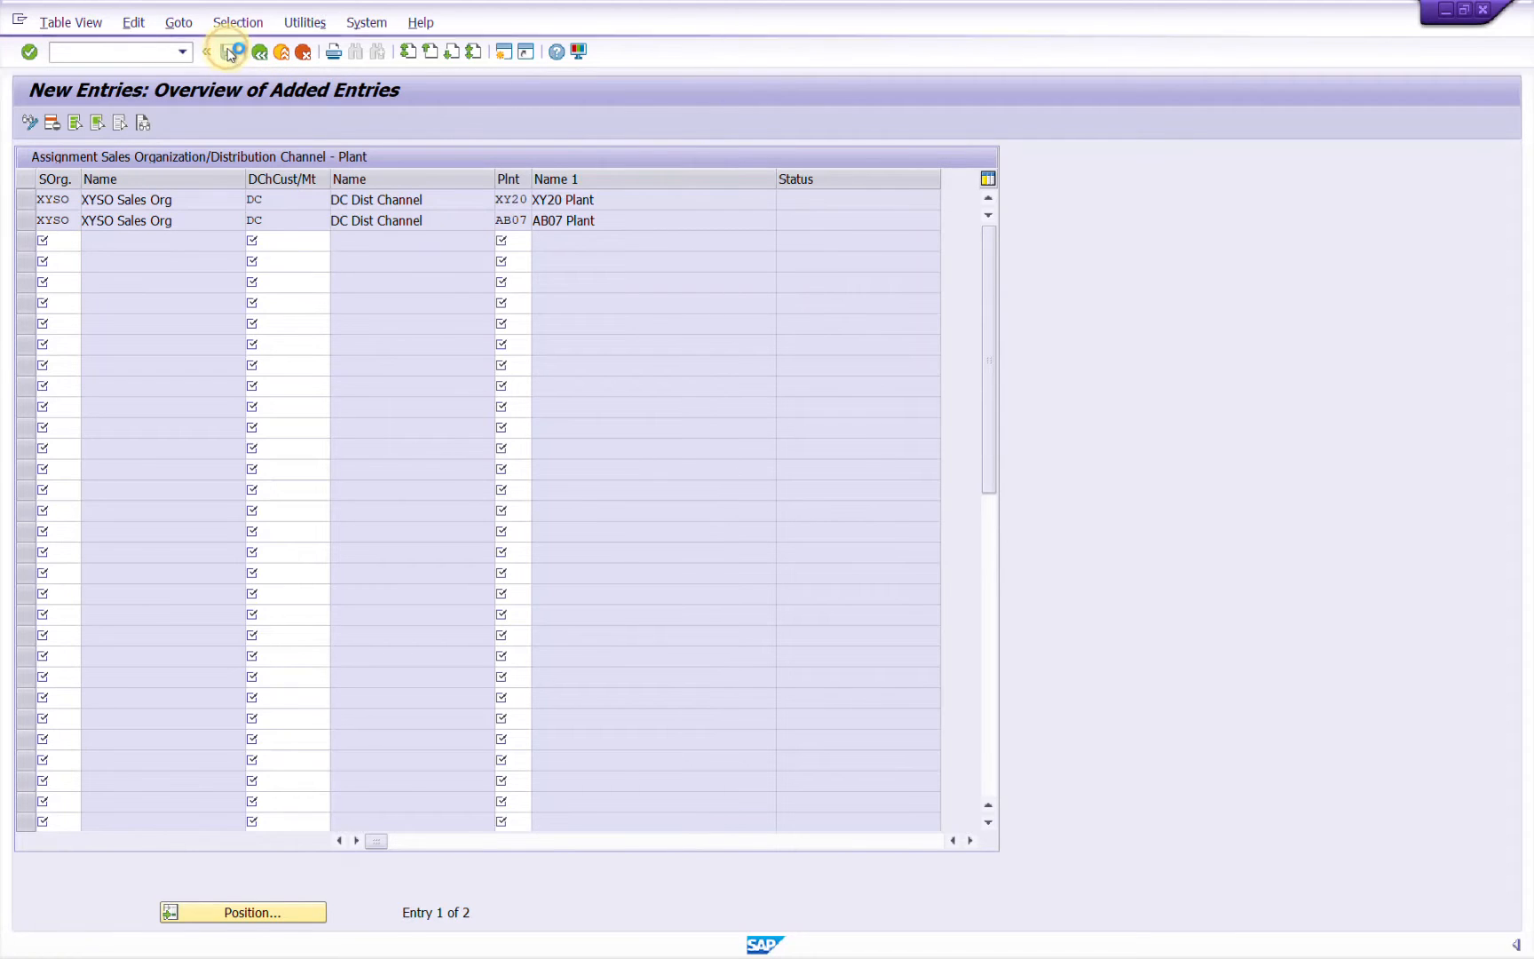
pyautogui.click(229, 53)
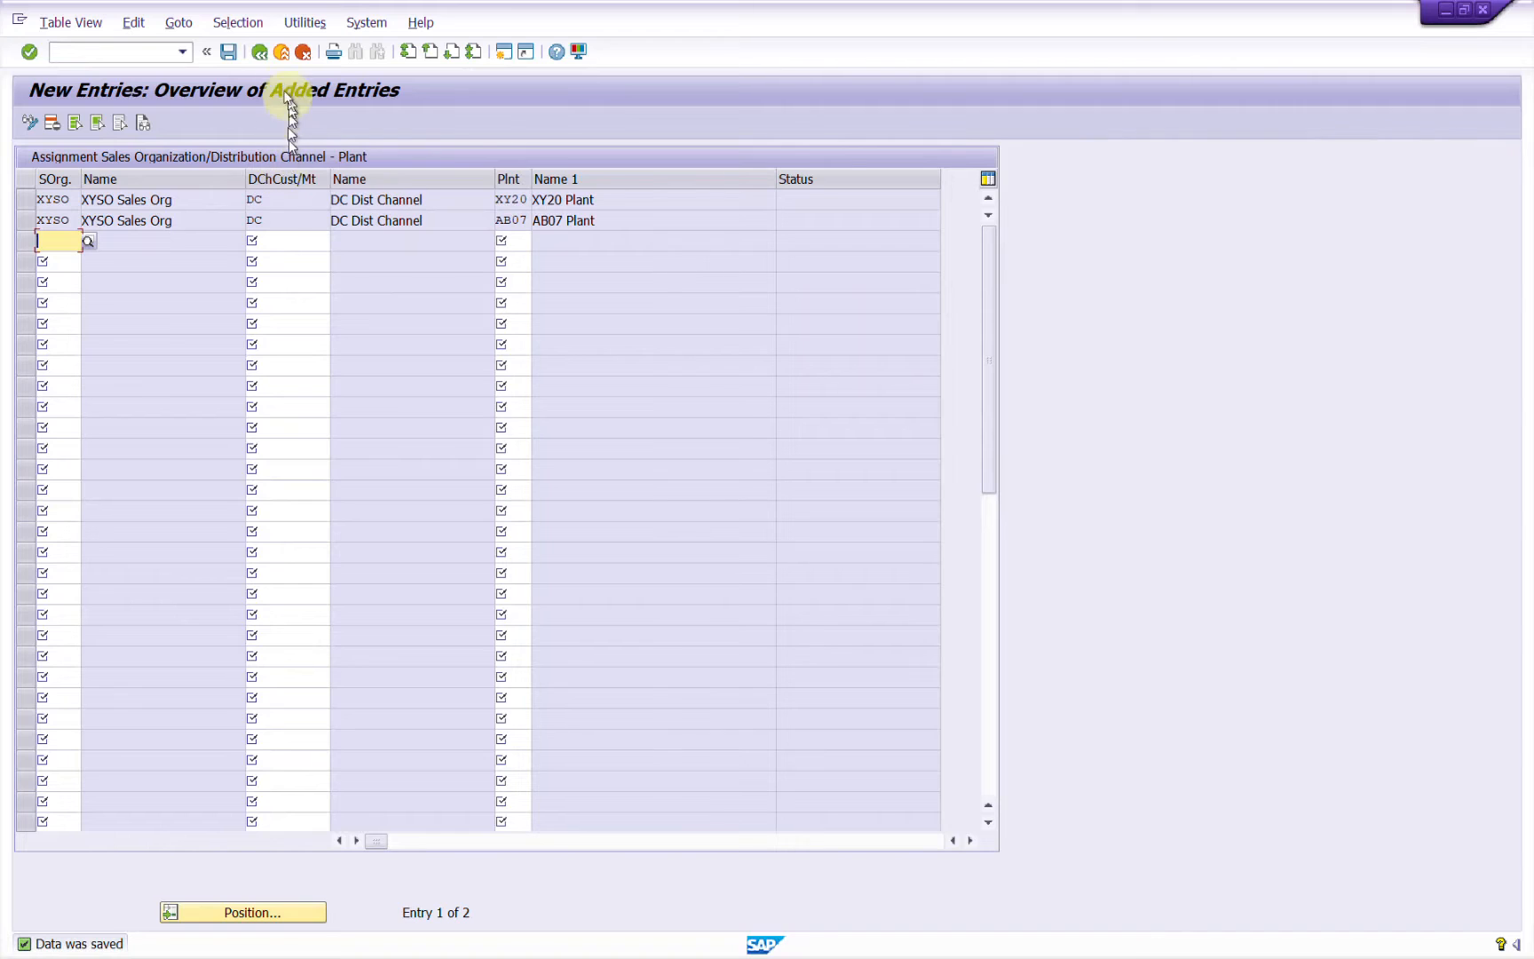
pyautogui.click(263, 55)
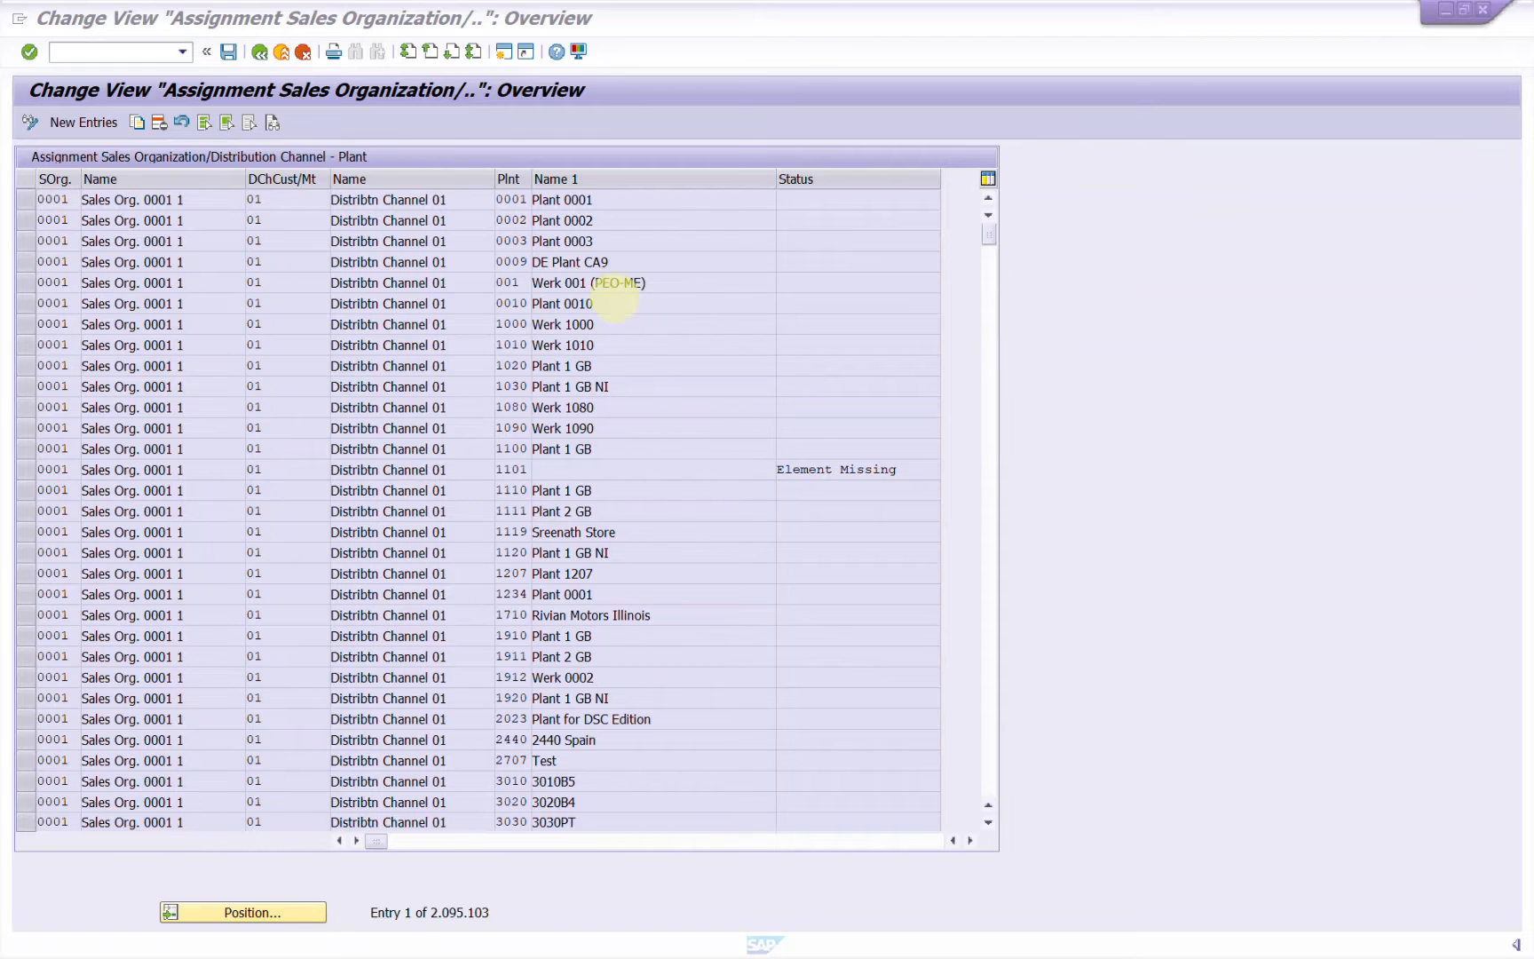
# Switch to STO.xlsx in Excel and, for configuration 9, enter XYSO+DC+XY20 for the supplying plant and XYSO+DC+AB07 for the receiving plant.
pyautogui.hotkey('alt', 'Tab')
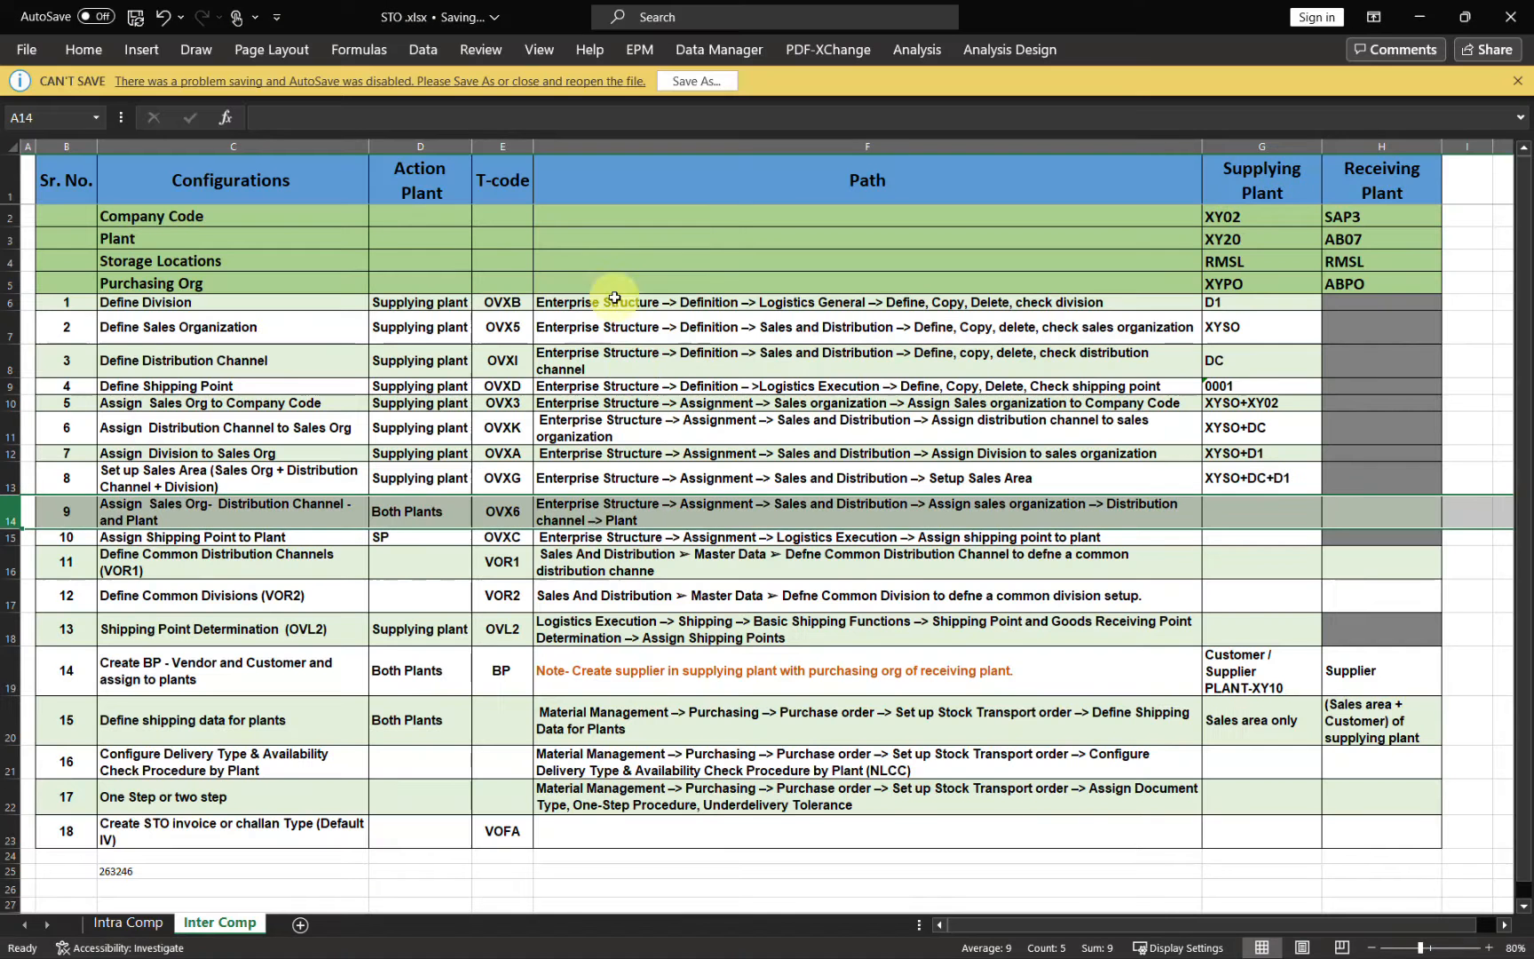
pyautogui.click(1261, 515)
pyautogui.write('XYSO')
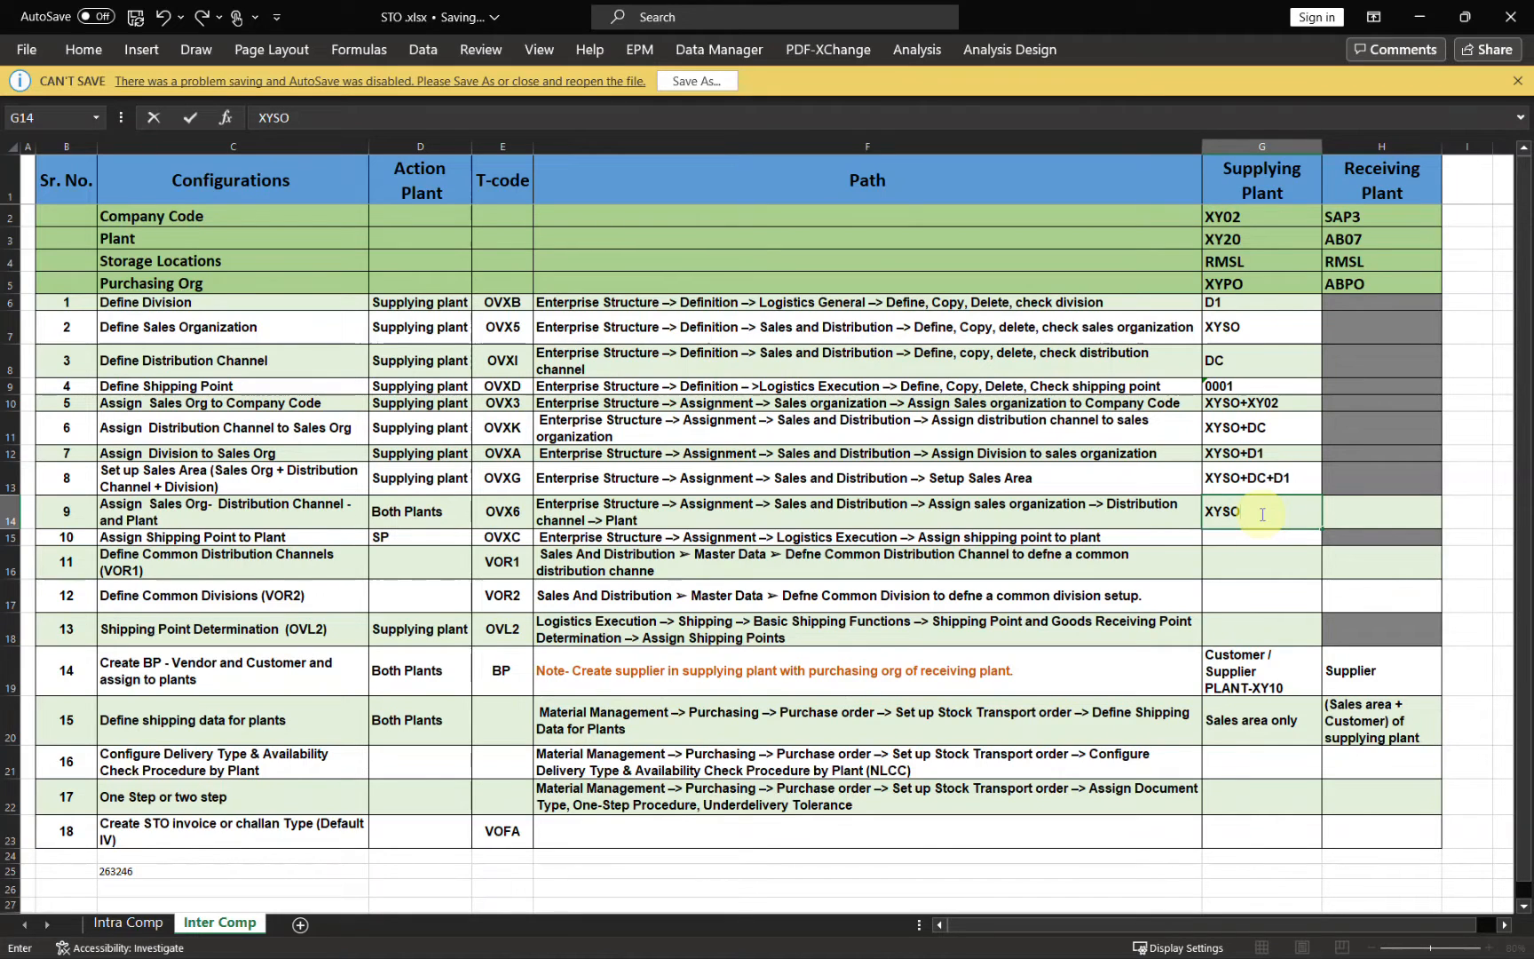
pyautogui.write('+DC+XY20')
pyautogui.press('Tab')
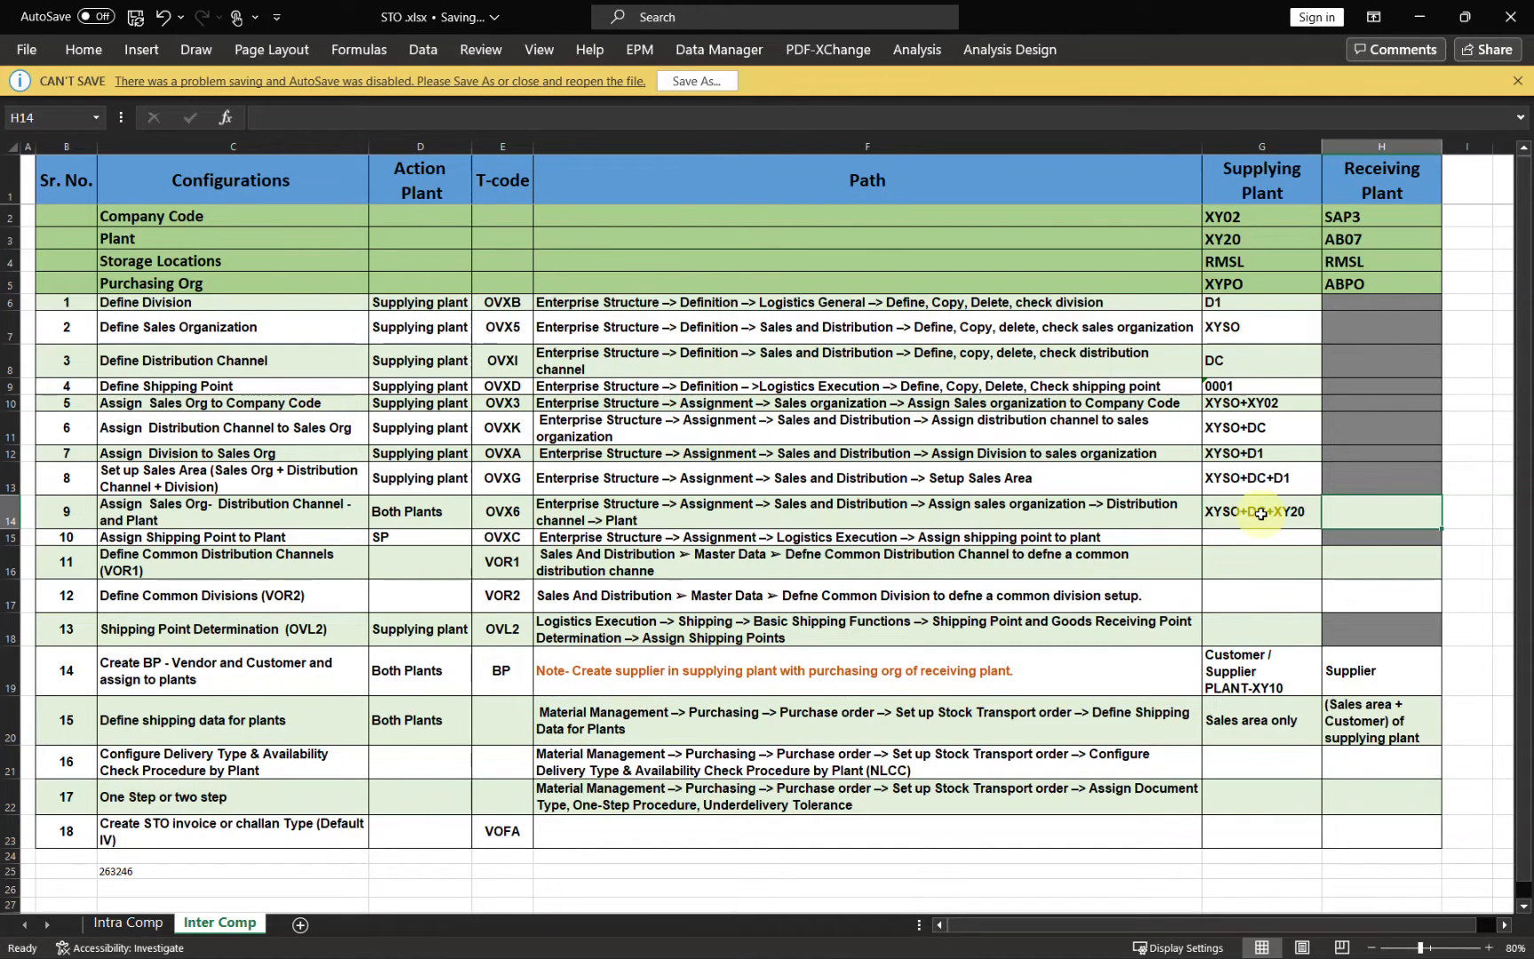
pyautogui.write('XYSO+DC+AB0')
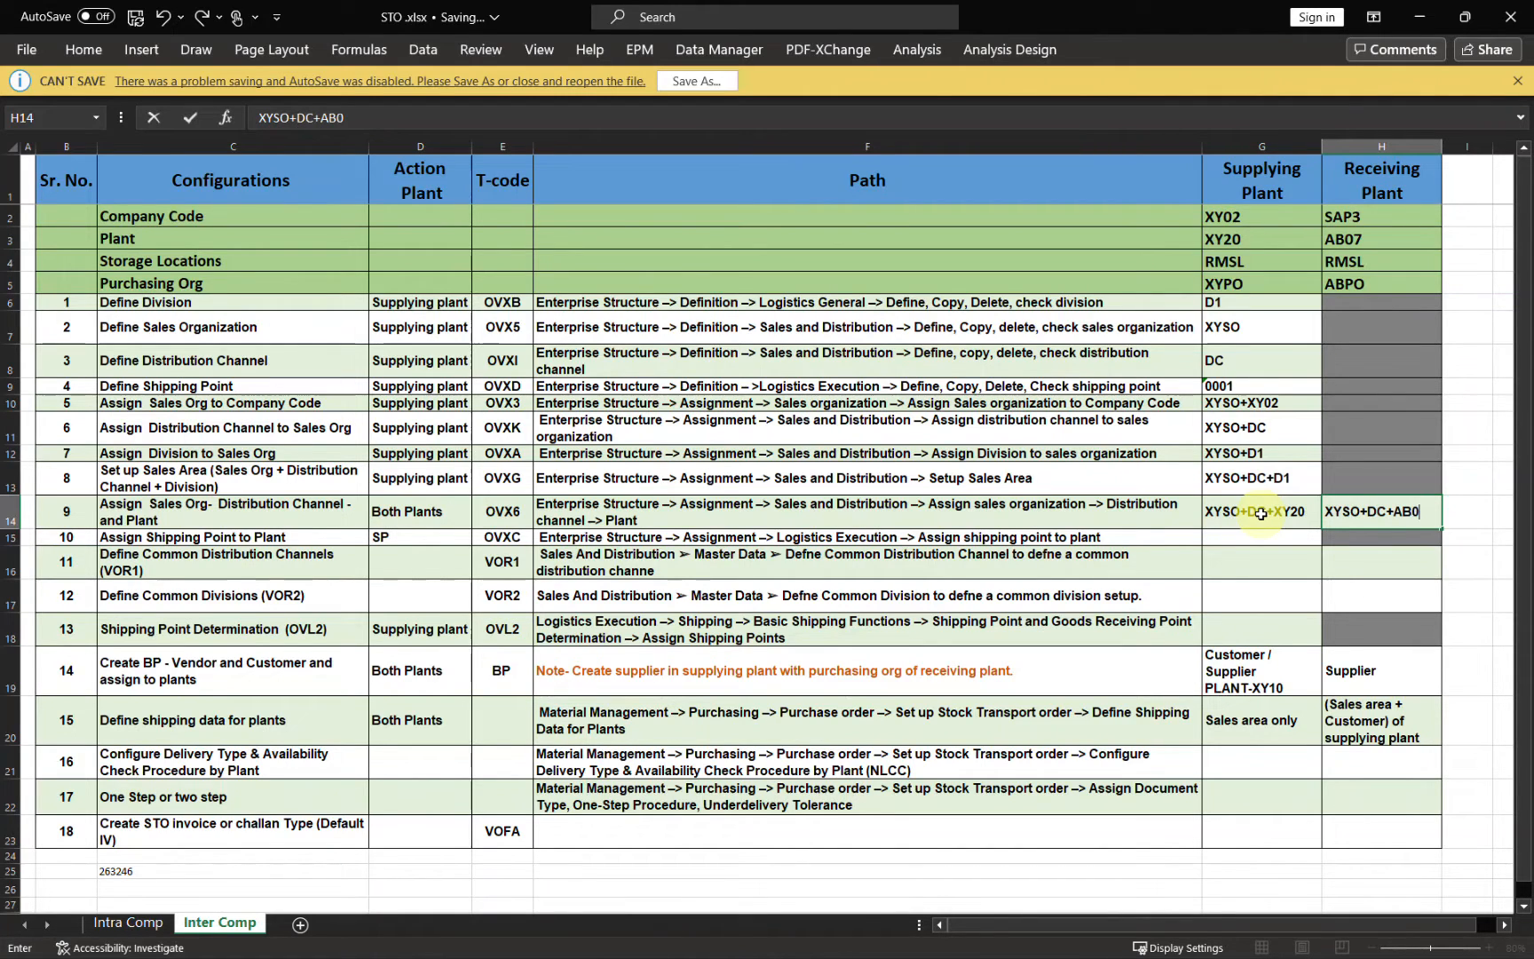
pyautogui.write('7')
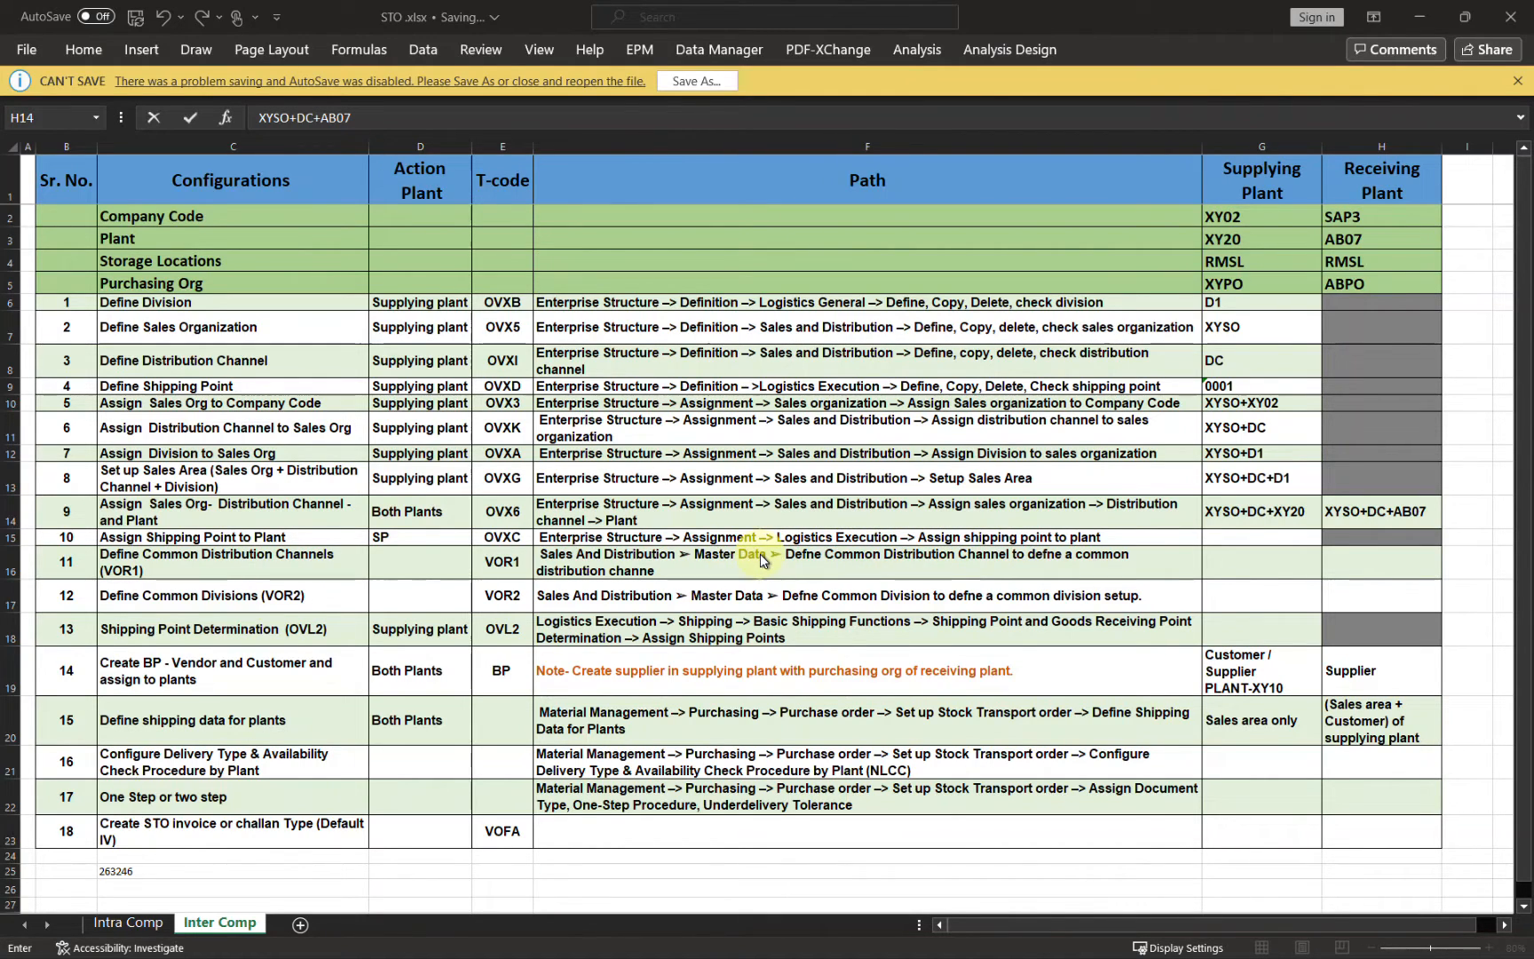
# In SAP, leave the plant assignment view and open Assign shipping point to plant under Logistics Execution.
pyautogui.hotkey('alt', 'Tab')
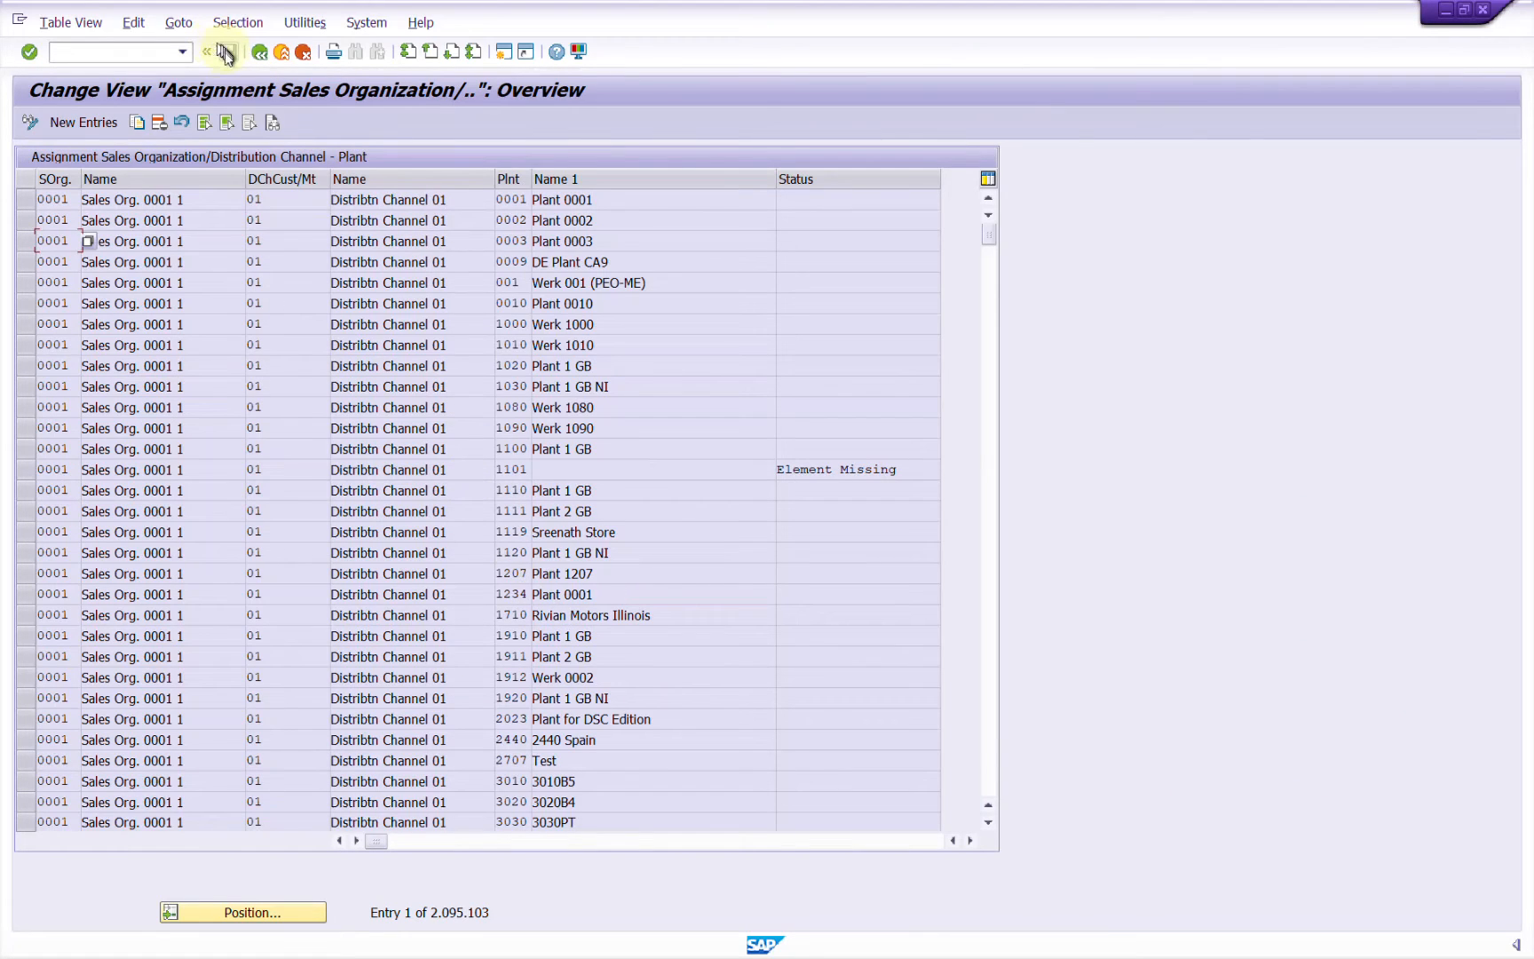
pyautogui.click(259, 53)
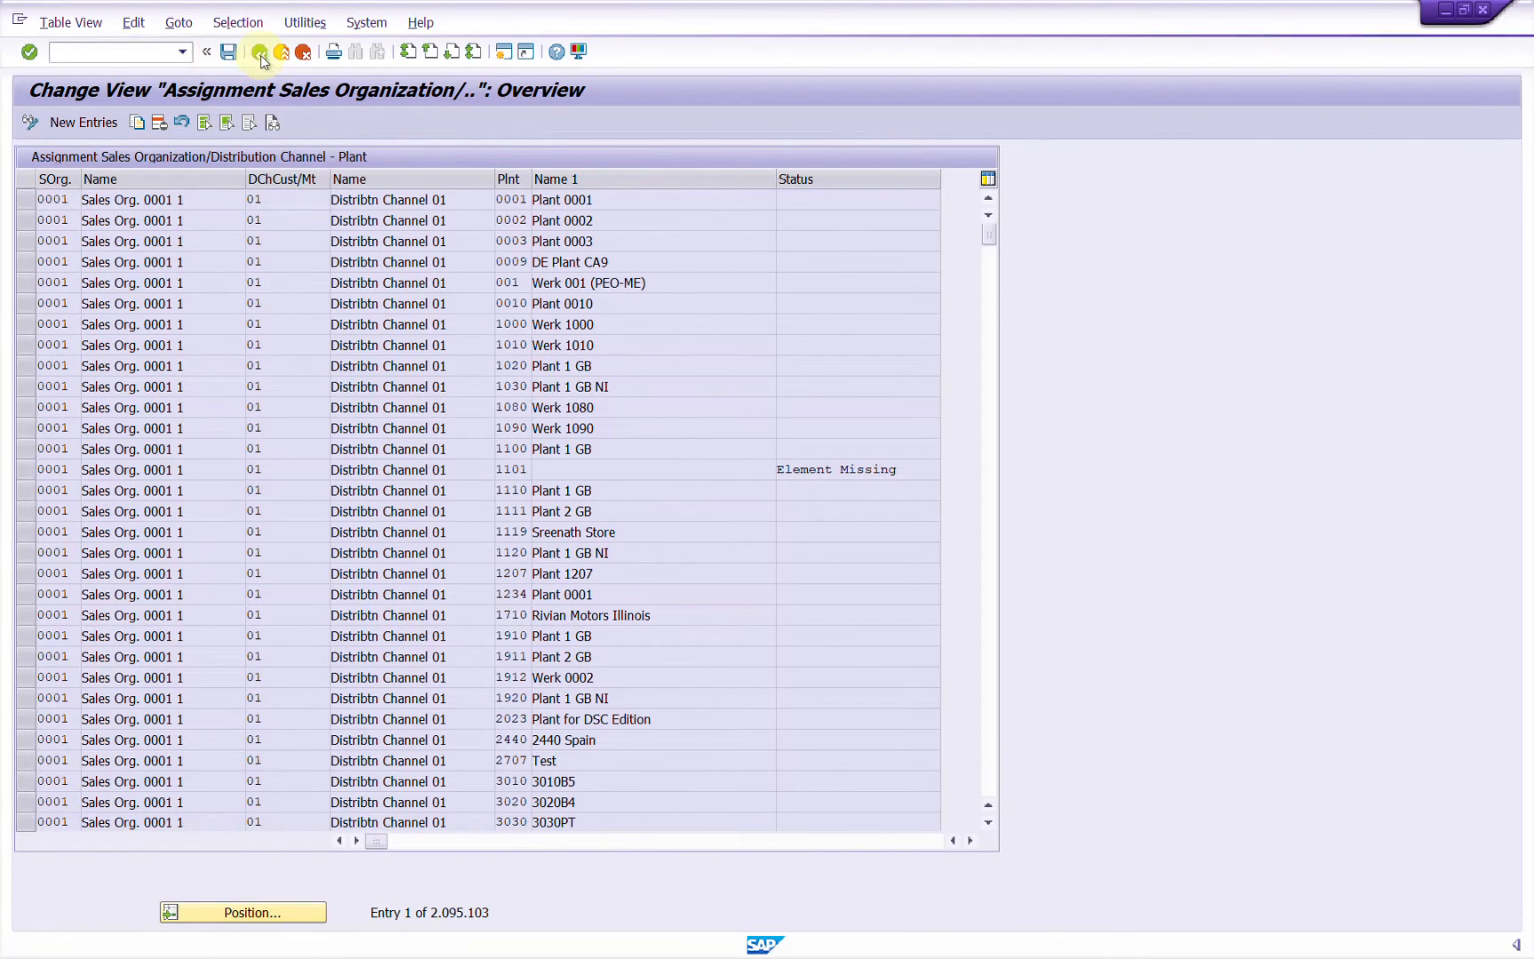
pyautogui.click(259, 53)
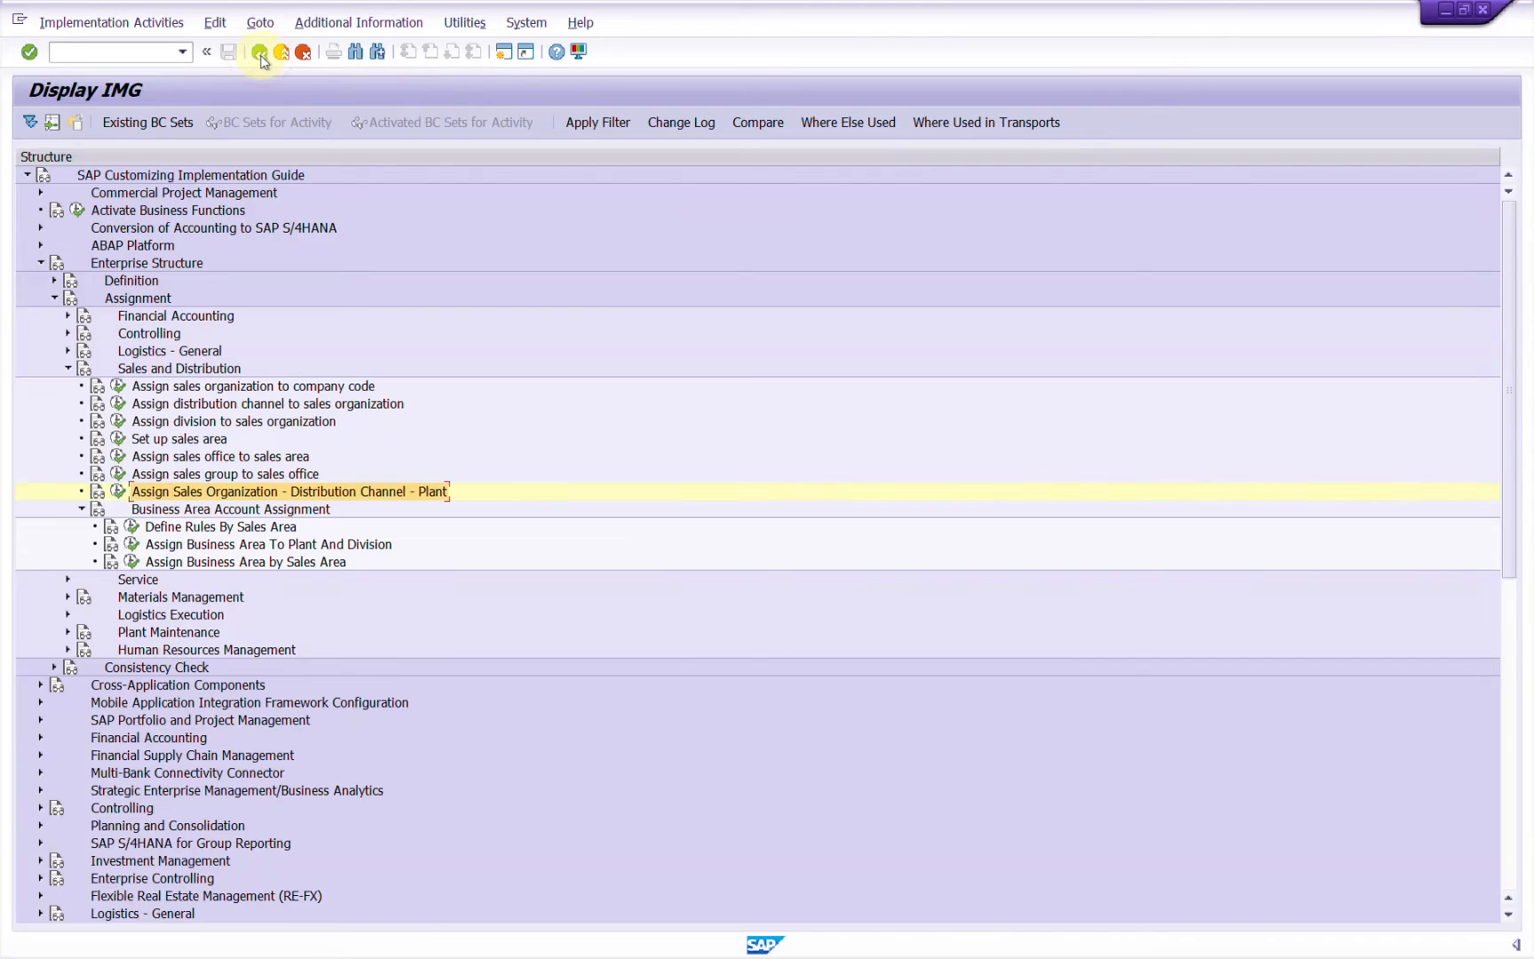
pyautogui.click(68, 614)
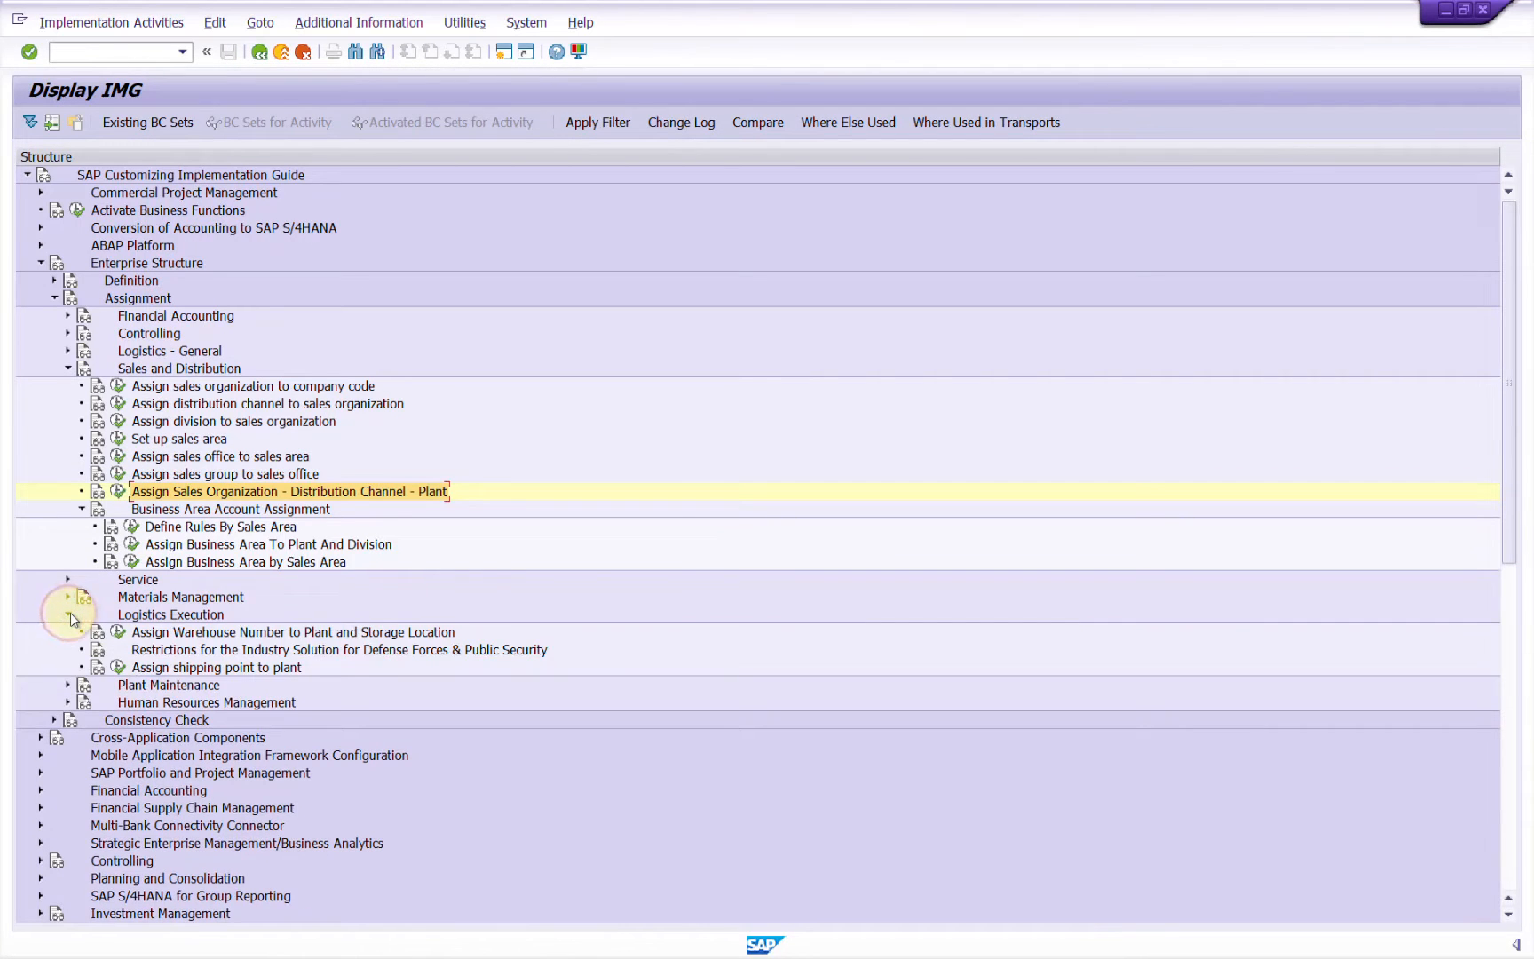
pyautogui.click(192, 673)
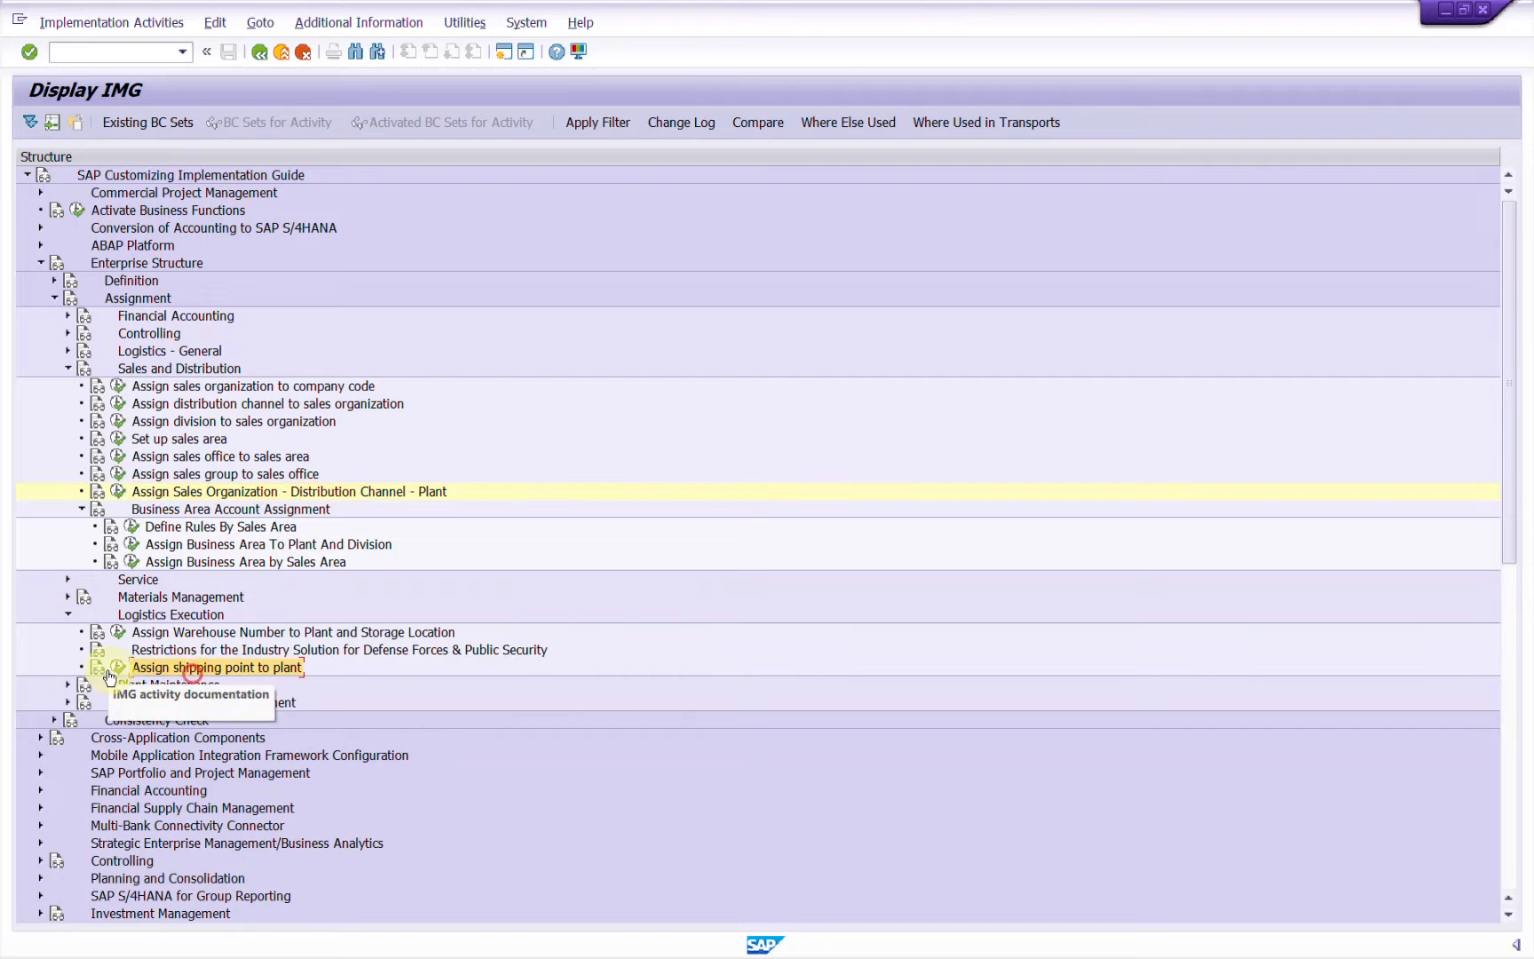
pyautogui.click(118, 667)
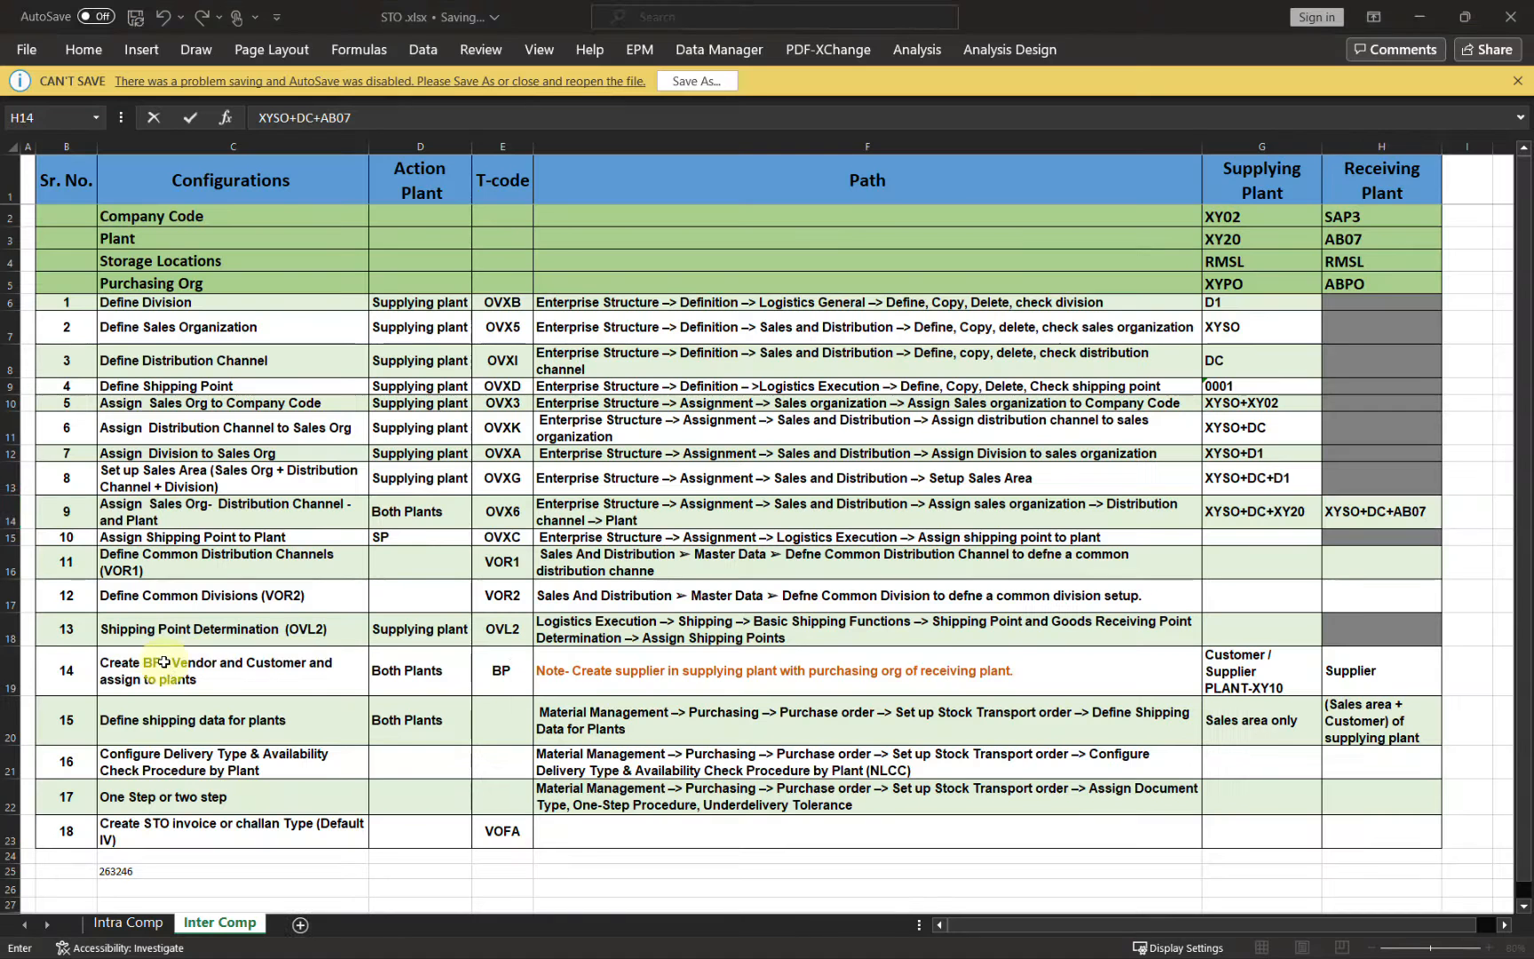
# Switch to the Excel checklist and select the Define Shipping Point row to check the supplying plant's shipping point.
pyautogui.hotkey('alt', 'Tab')
pyautogui.click(1255, 389)
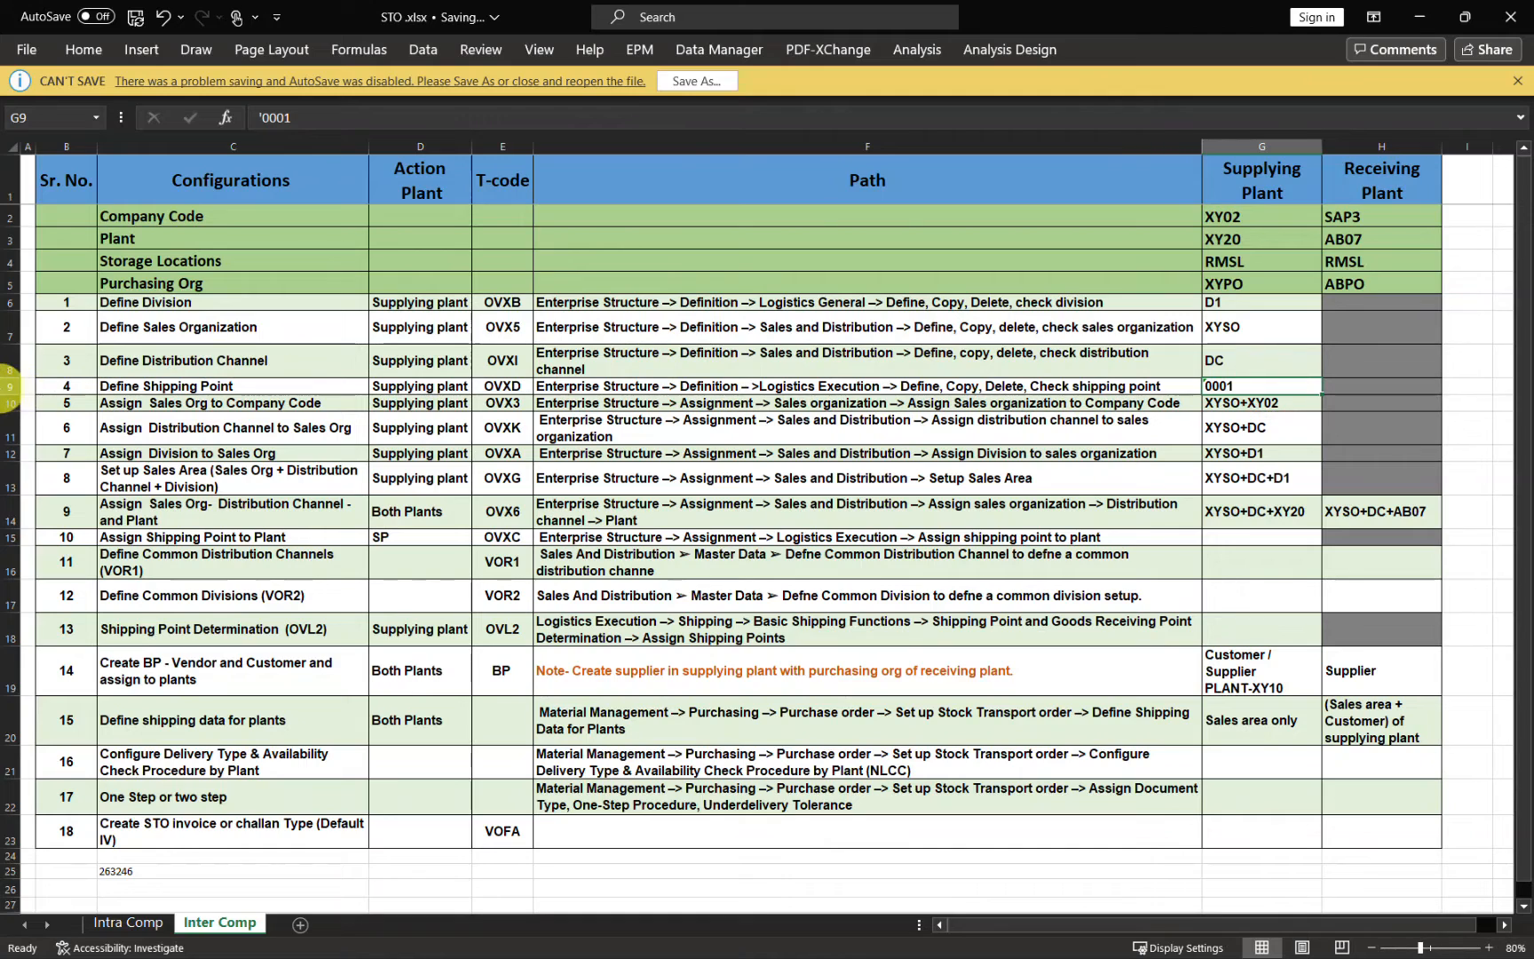
pyautogui.click(7, 387)
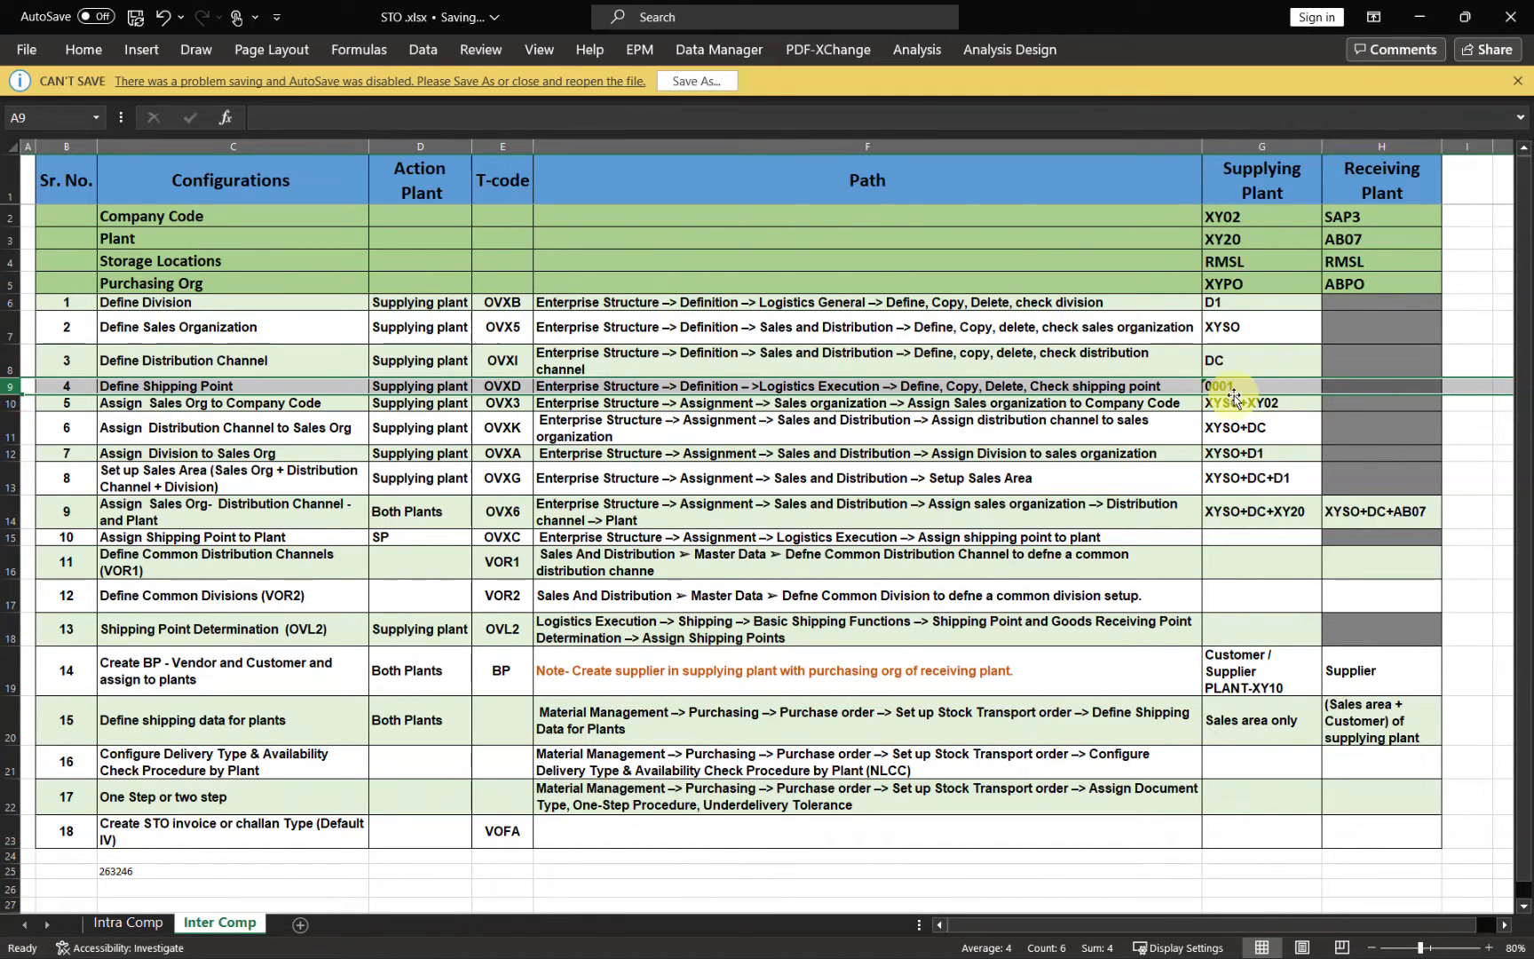
# Return to SAP and find plant XY20 in the shipping points to plants overview.
pyautogui.click(1417, 22)
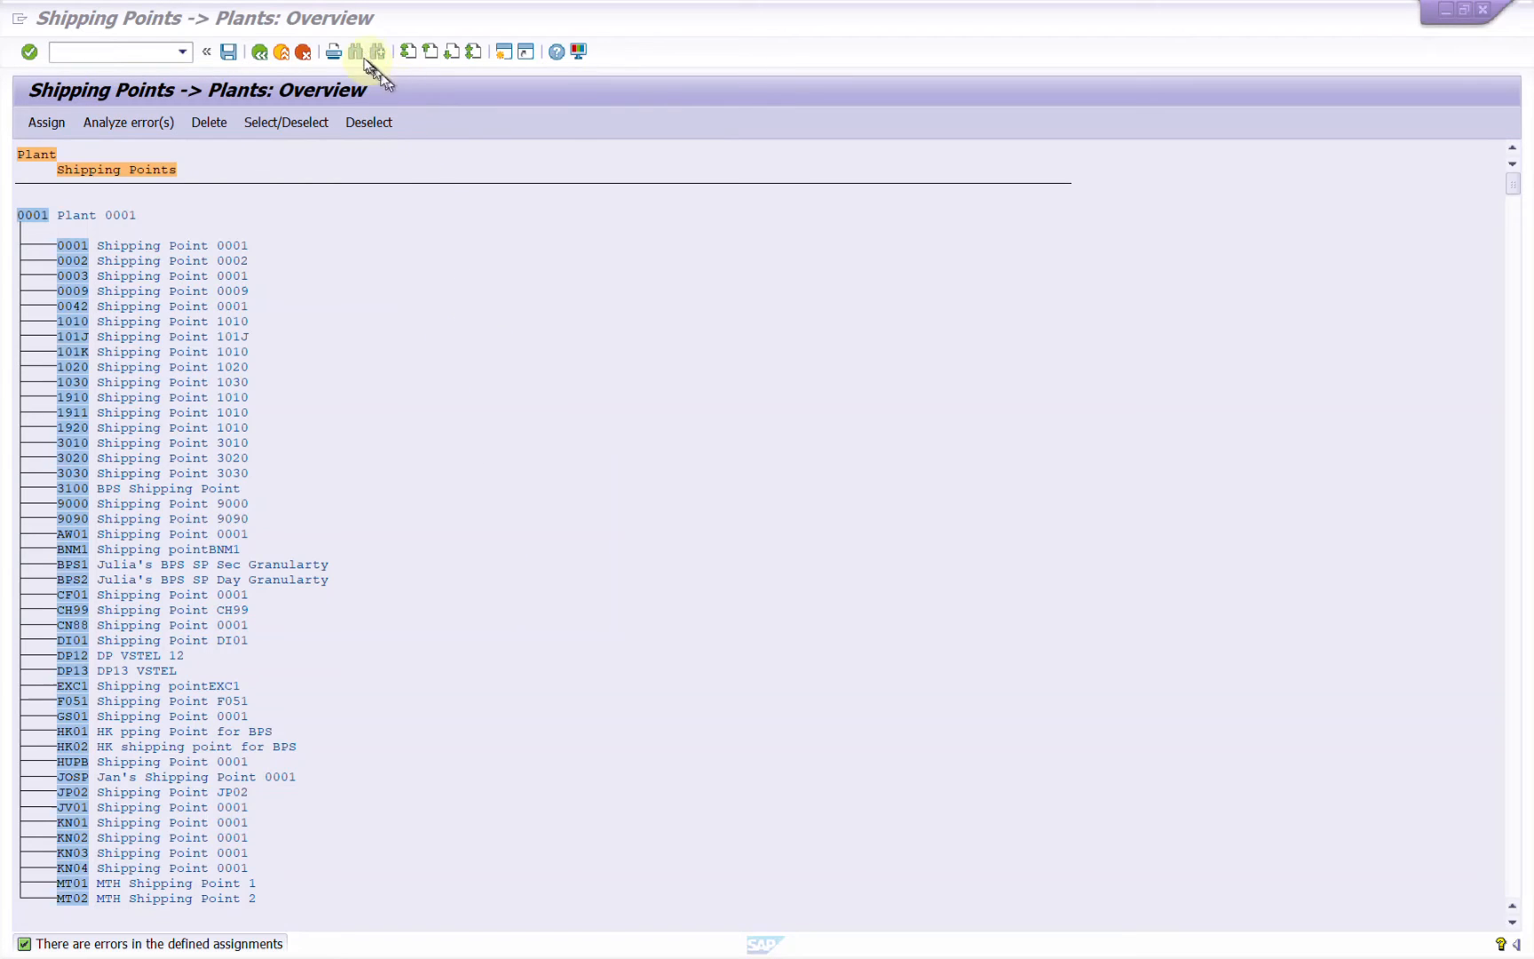
pyautogui.click(362, 54)
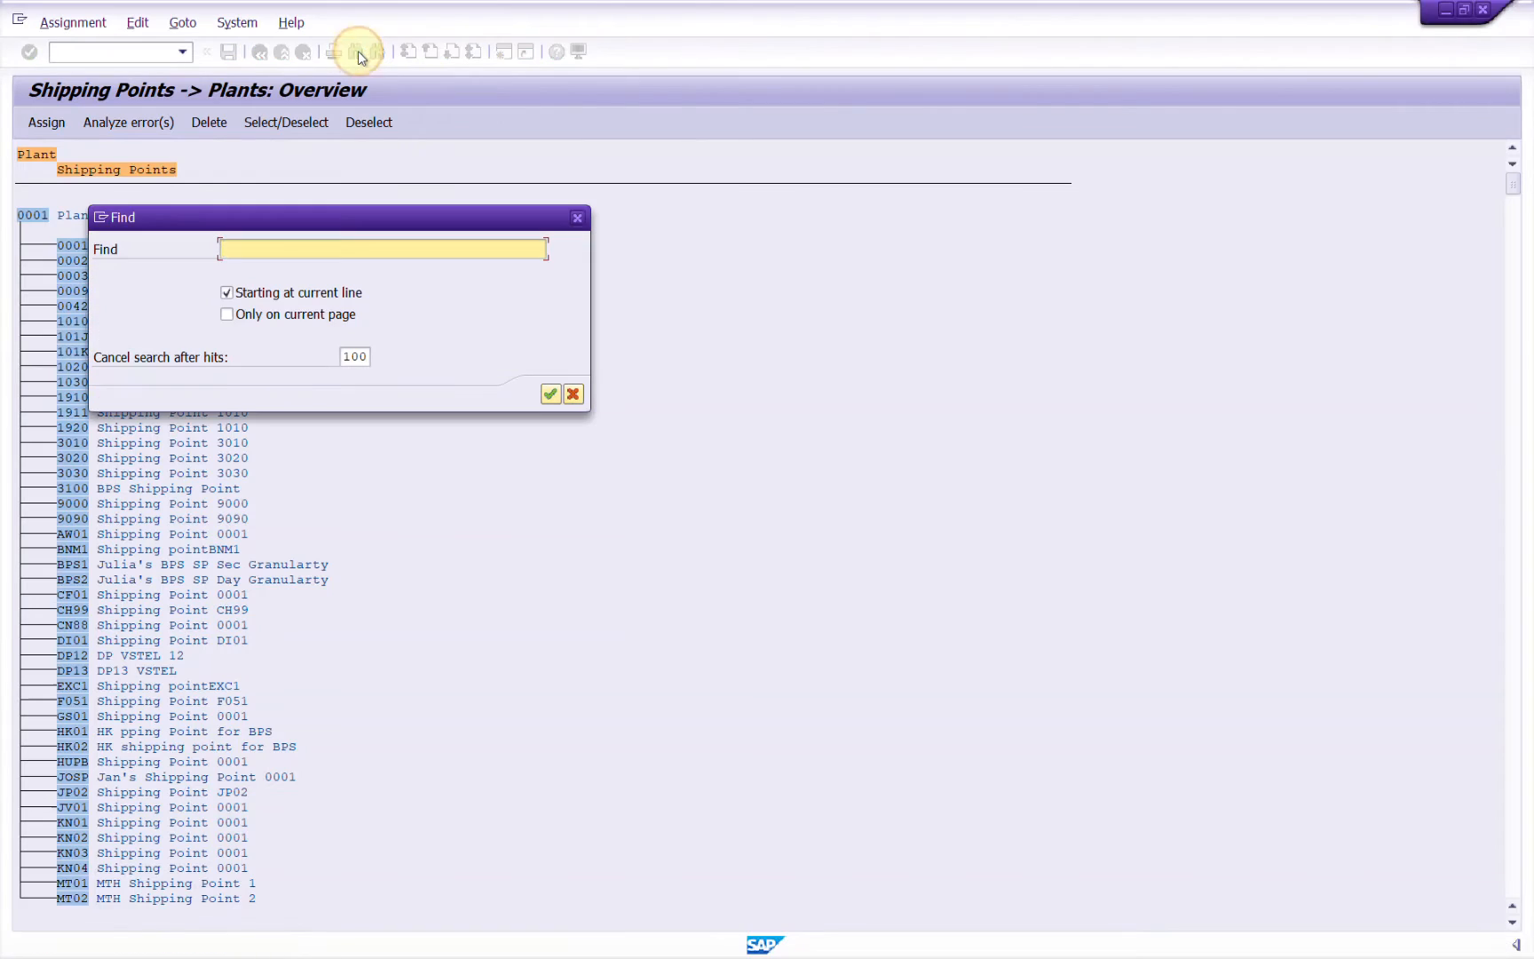
pyautogui.write('XY20')
pyautogui.press('Return')
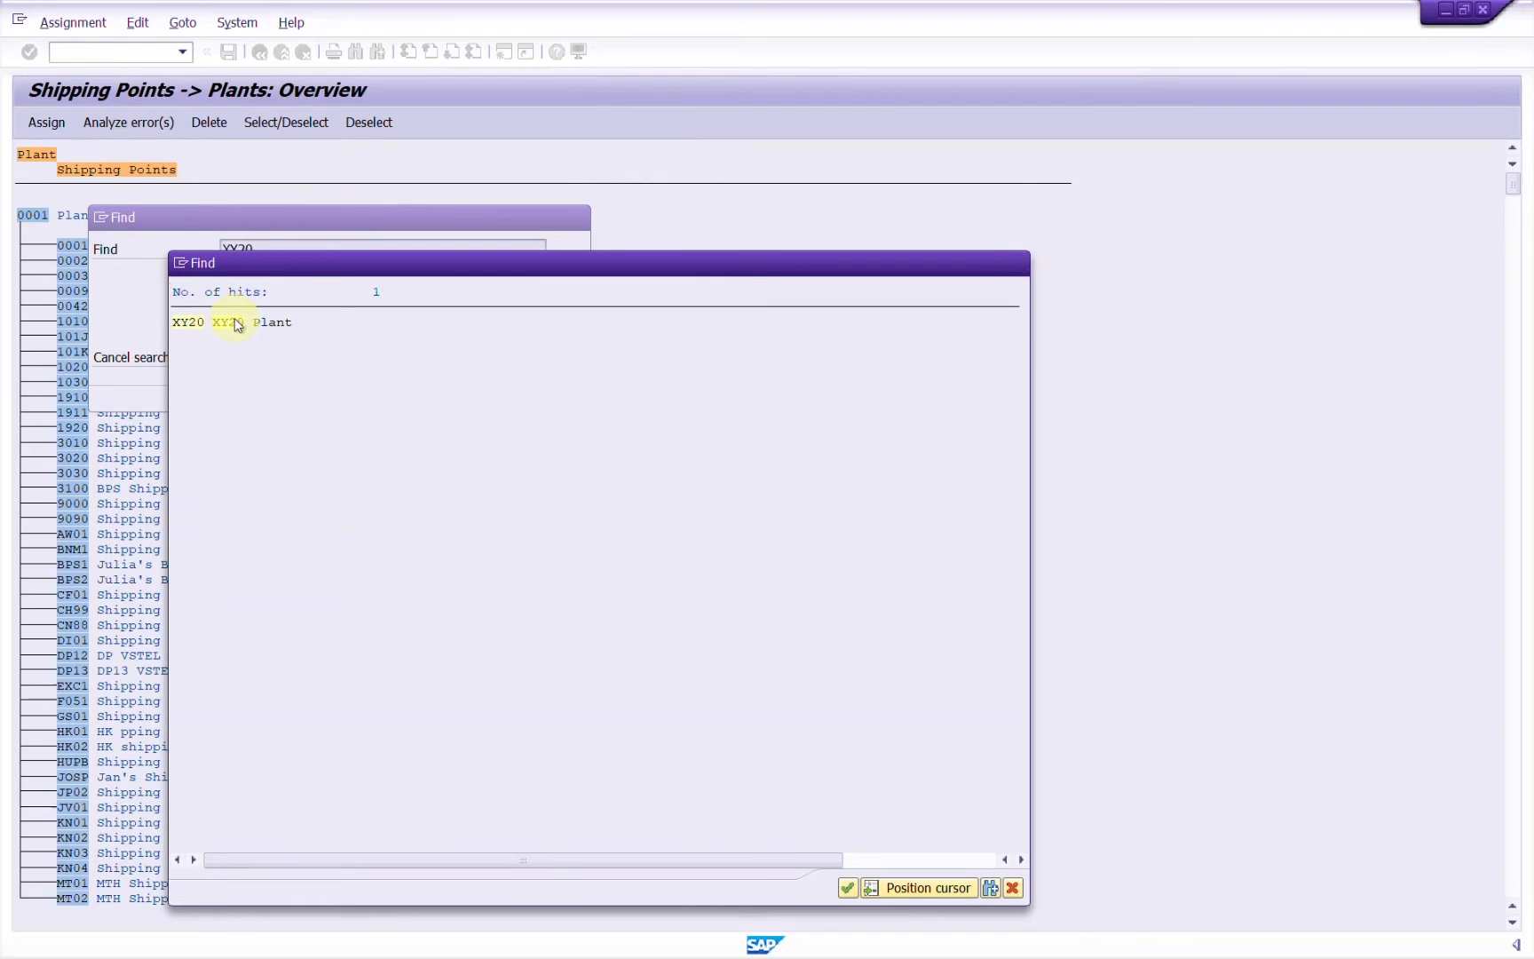
pyautogui.click(235, 321)
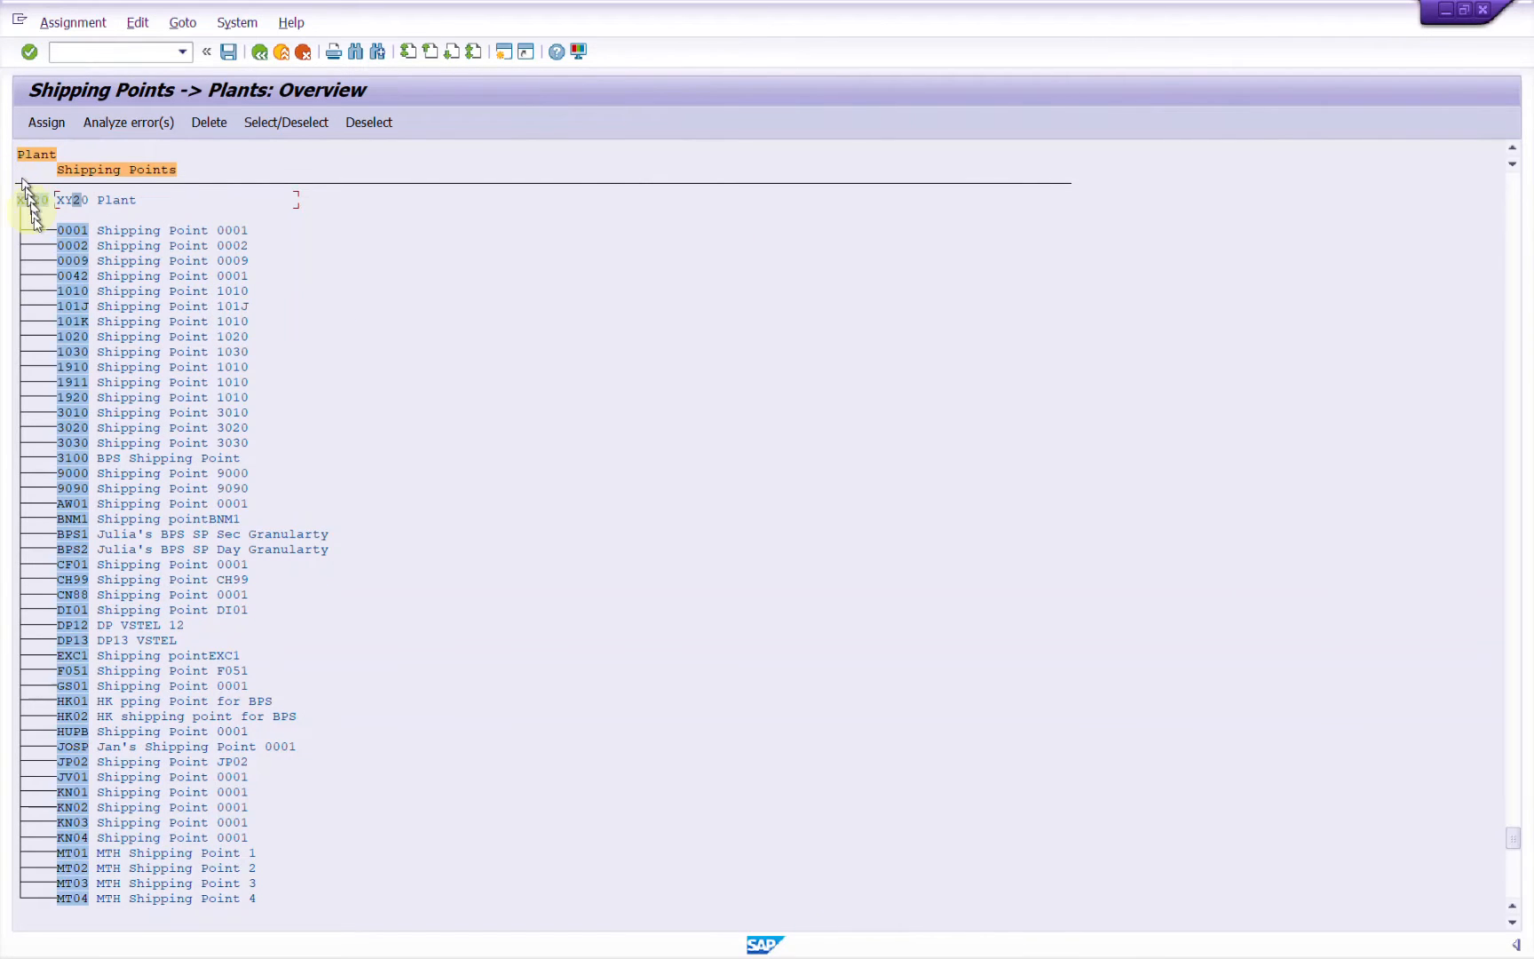
# Review the assigned and assignable shipping points for plant XY20, and leave the overview without assigning another one.
pyautogui.moveTo(261, 231); pyautogui.dragTo(49, 238)
pyautogui.click(47, 240)
pyautogui.click(48, 124)
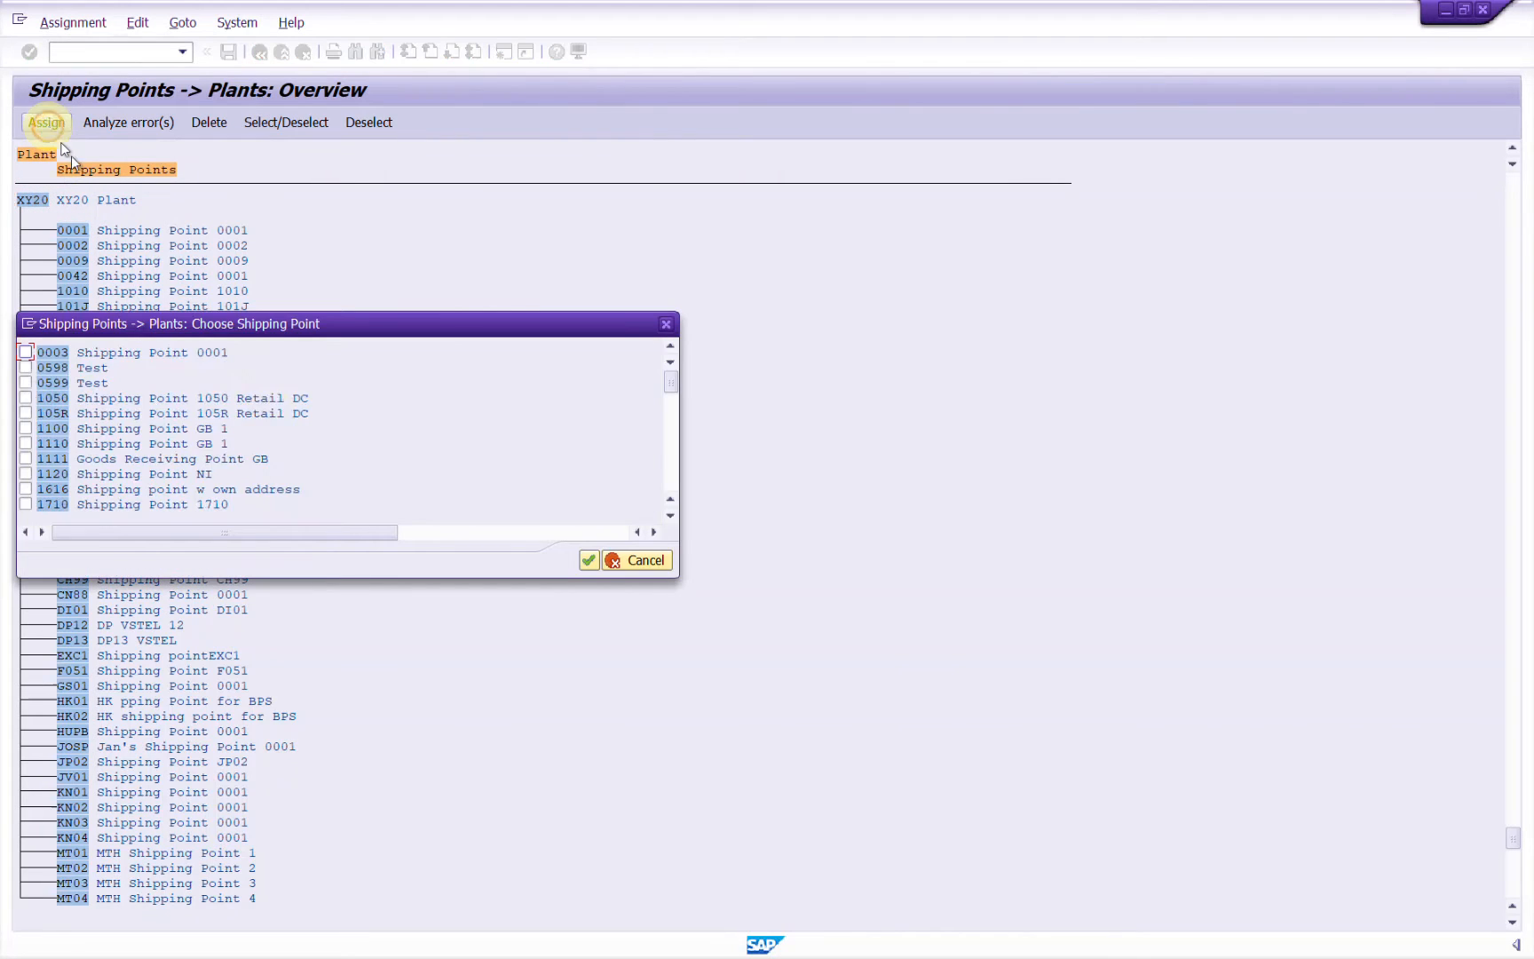
pyautogui.scroll(-8, 88, 396)
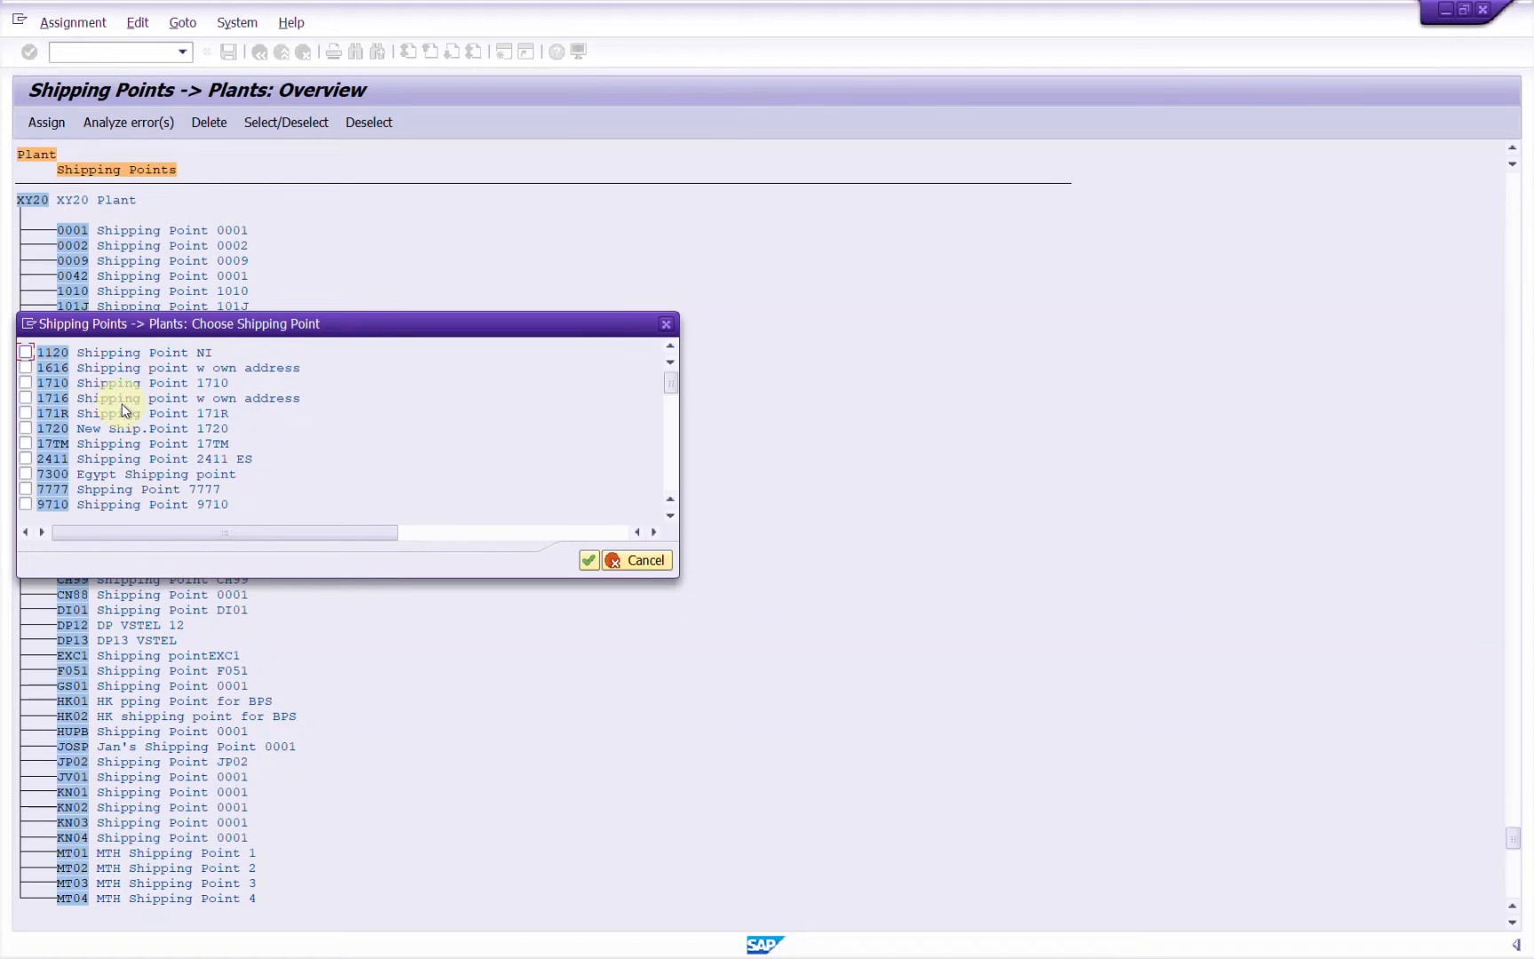
pyautogui.scroll(4, 142, 408)
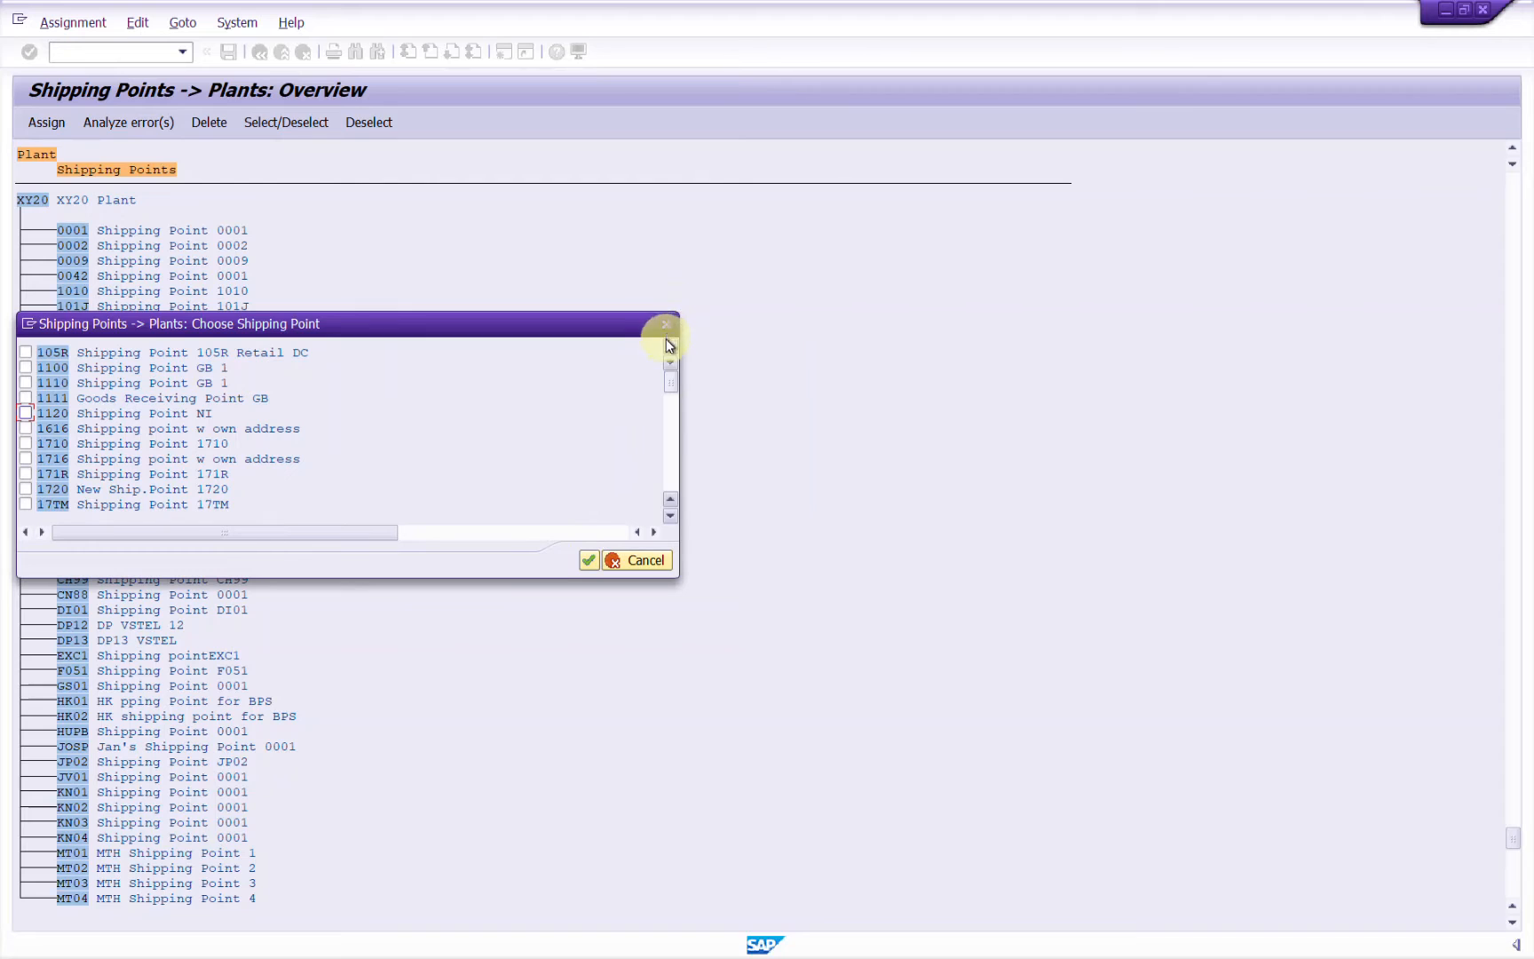
pyautogui.scroll(4, 672, 355)
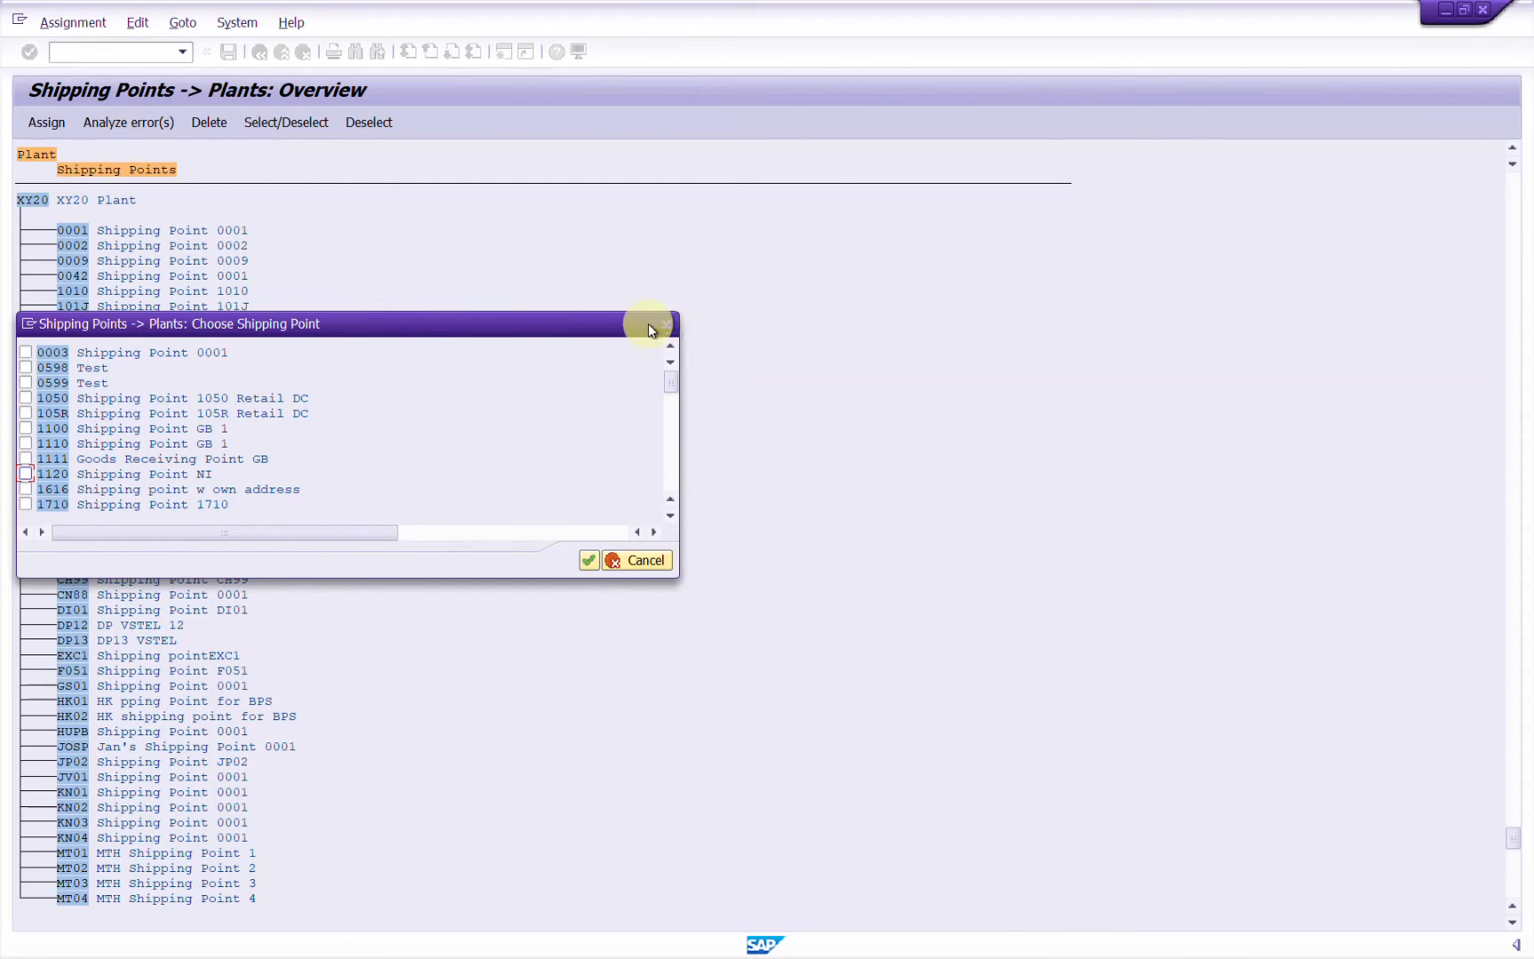
pyautogui.click(670, 326)
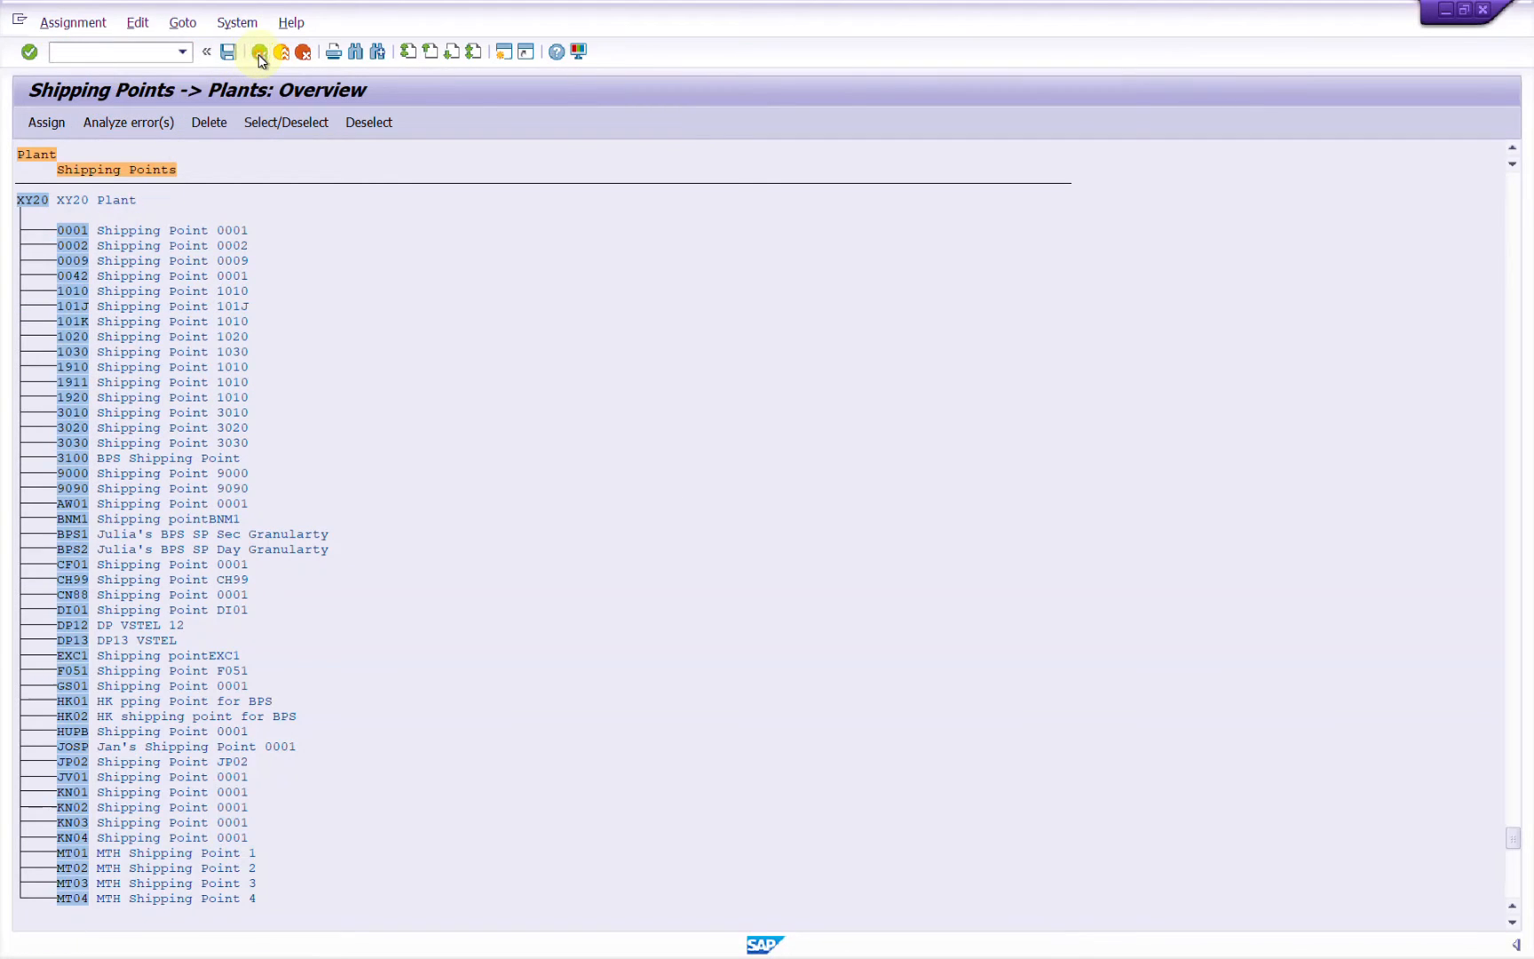
pyautogui.click(260, 55)
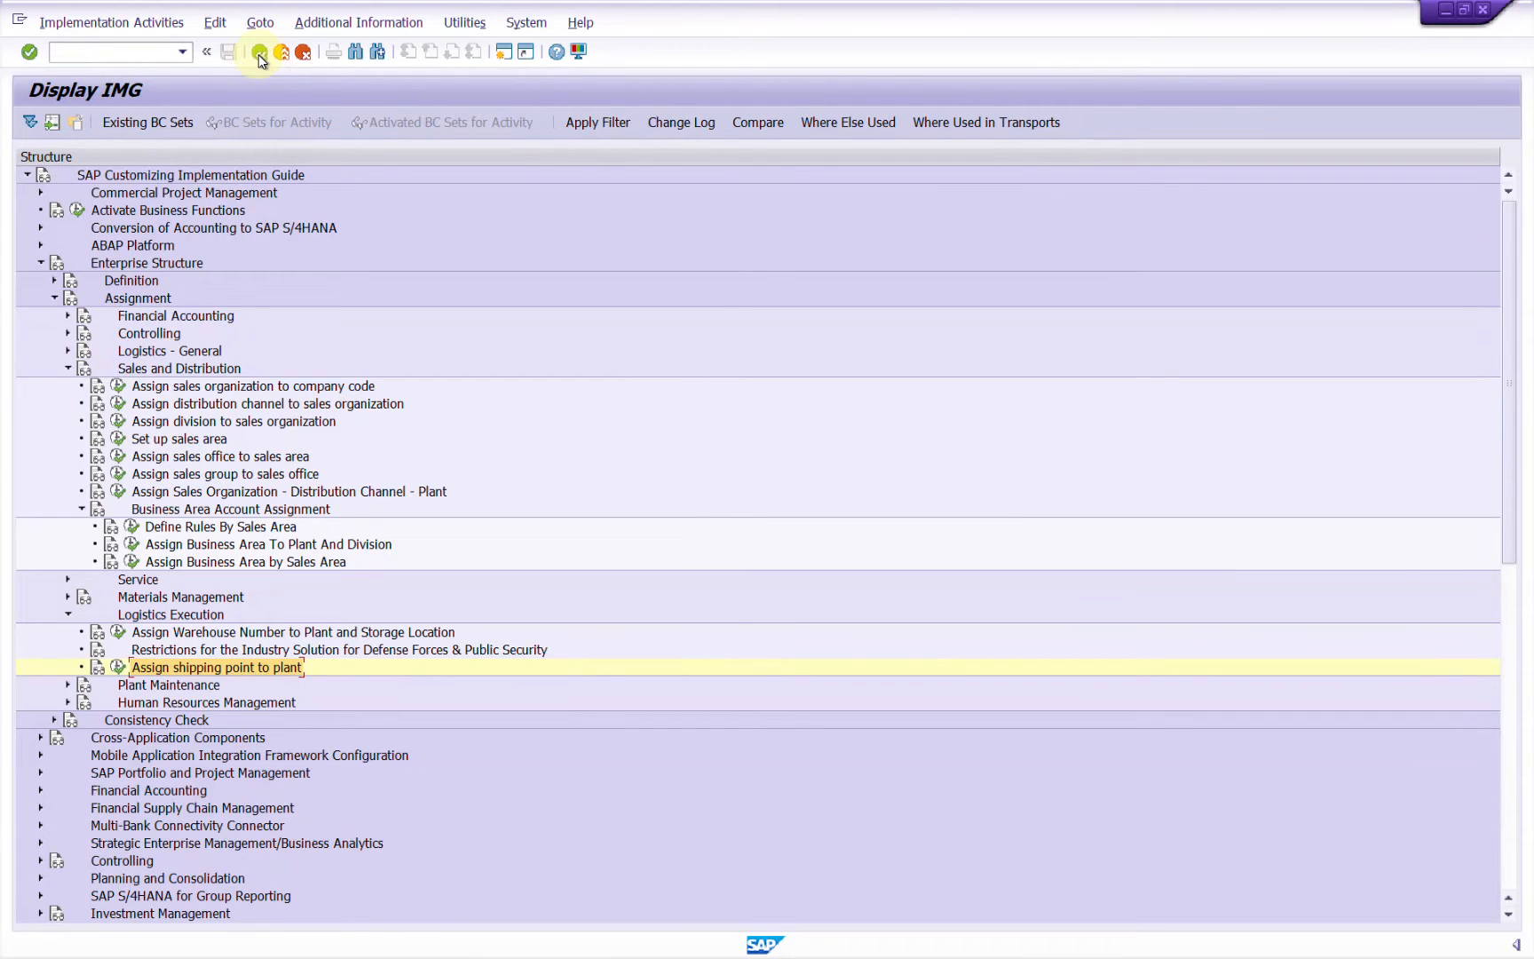
# Switch to the Excel checklist and enter XY20+0001 as the supplying plant's value for Assign Shipping Point to Plant.
pyautogui.hotkey('alt', 'Tab')
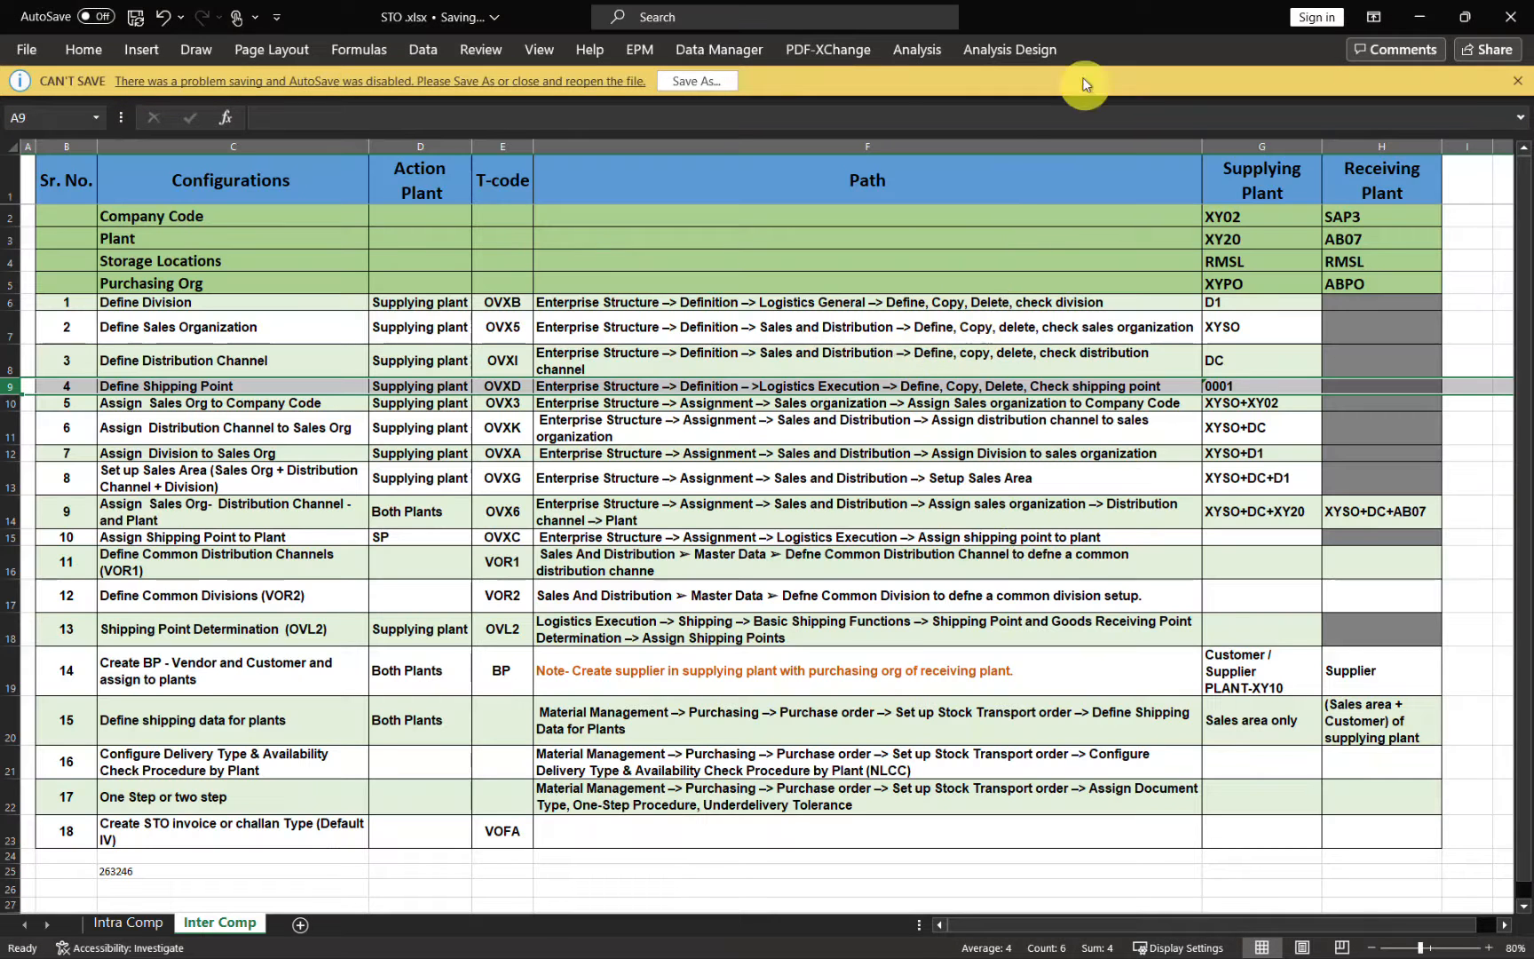
pyautogui.doubleClick(1242, 536)
pyautogui.write('XY20+000')
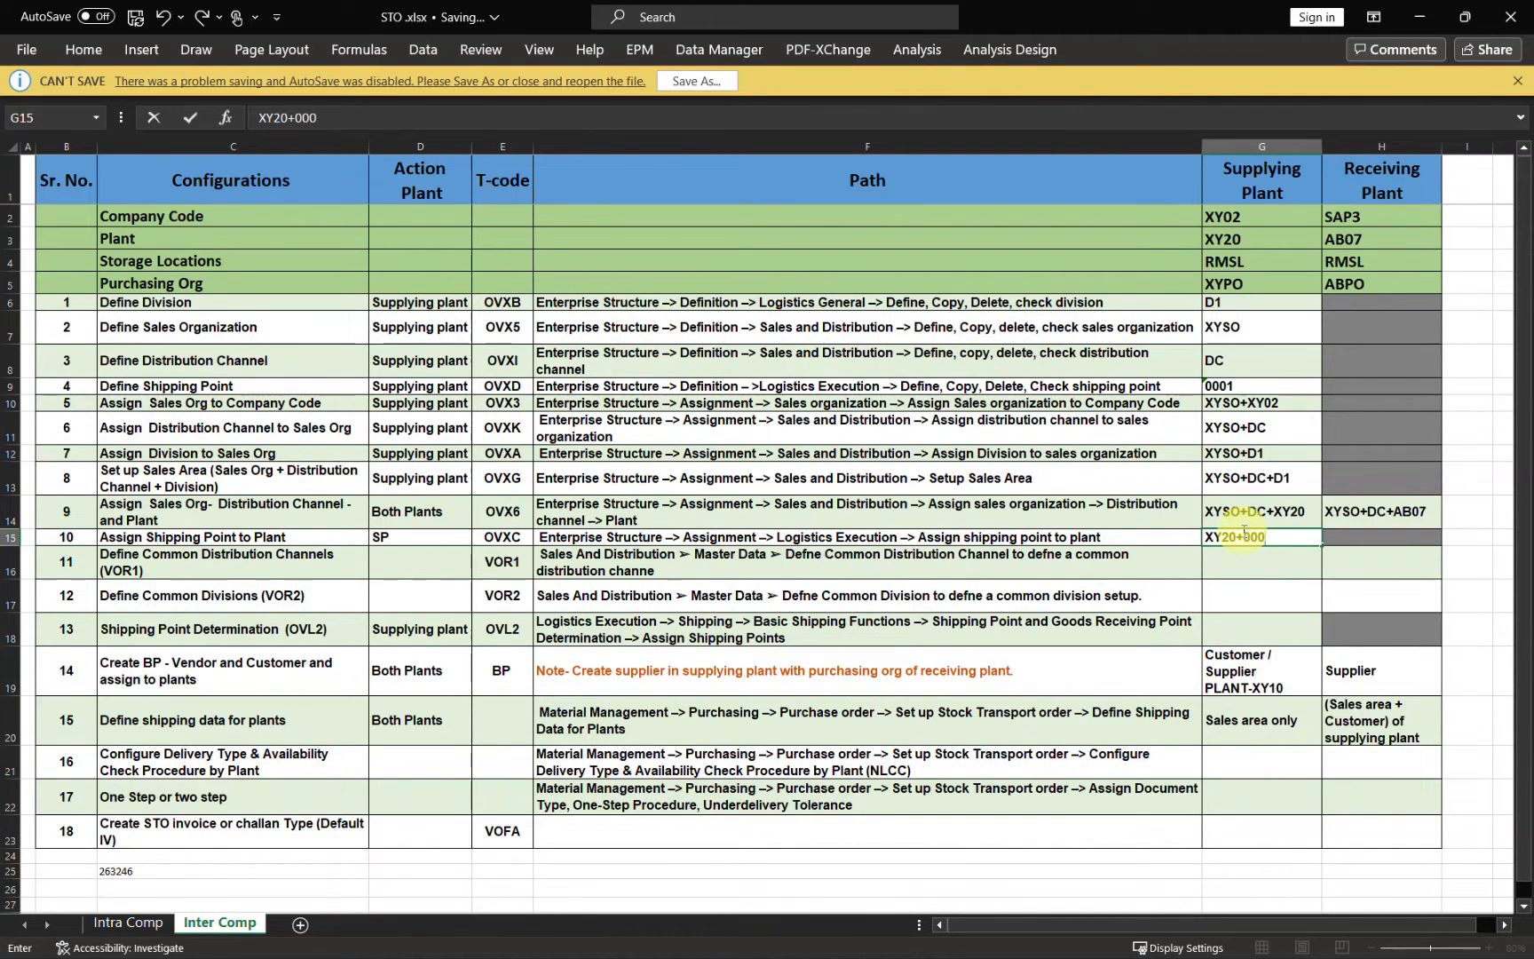
pyautogui.write('1')
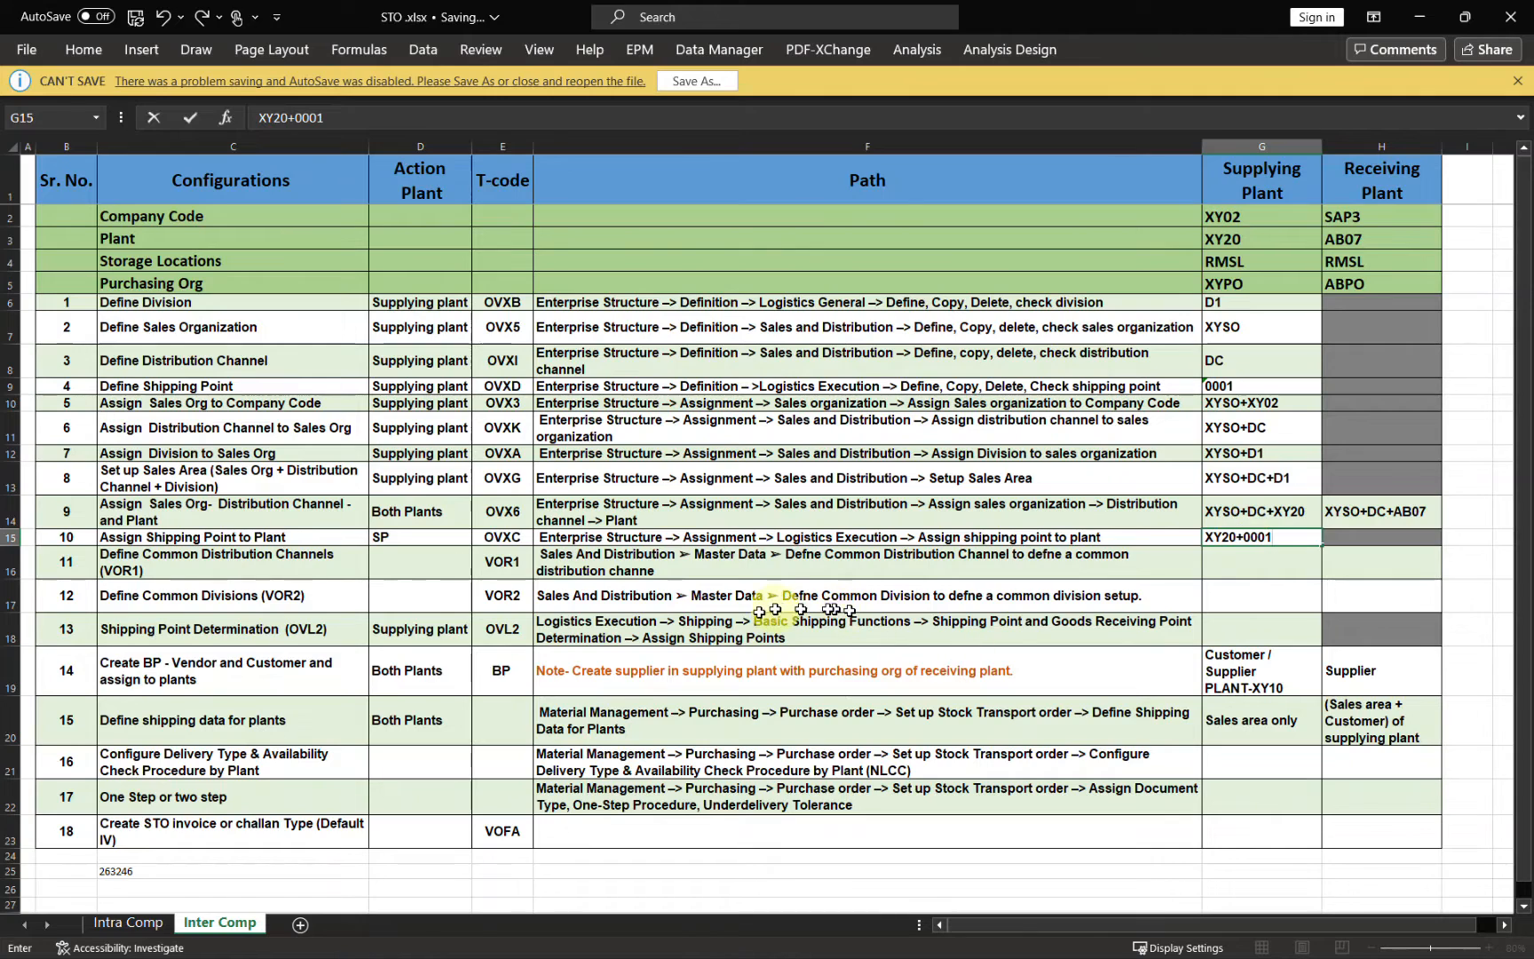
# Select the checklist row for Define Common Distribution Channels (VOR1).
pyautogui.click(644, 559)
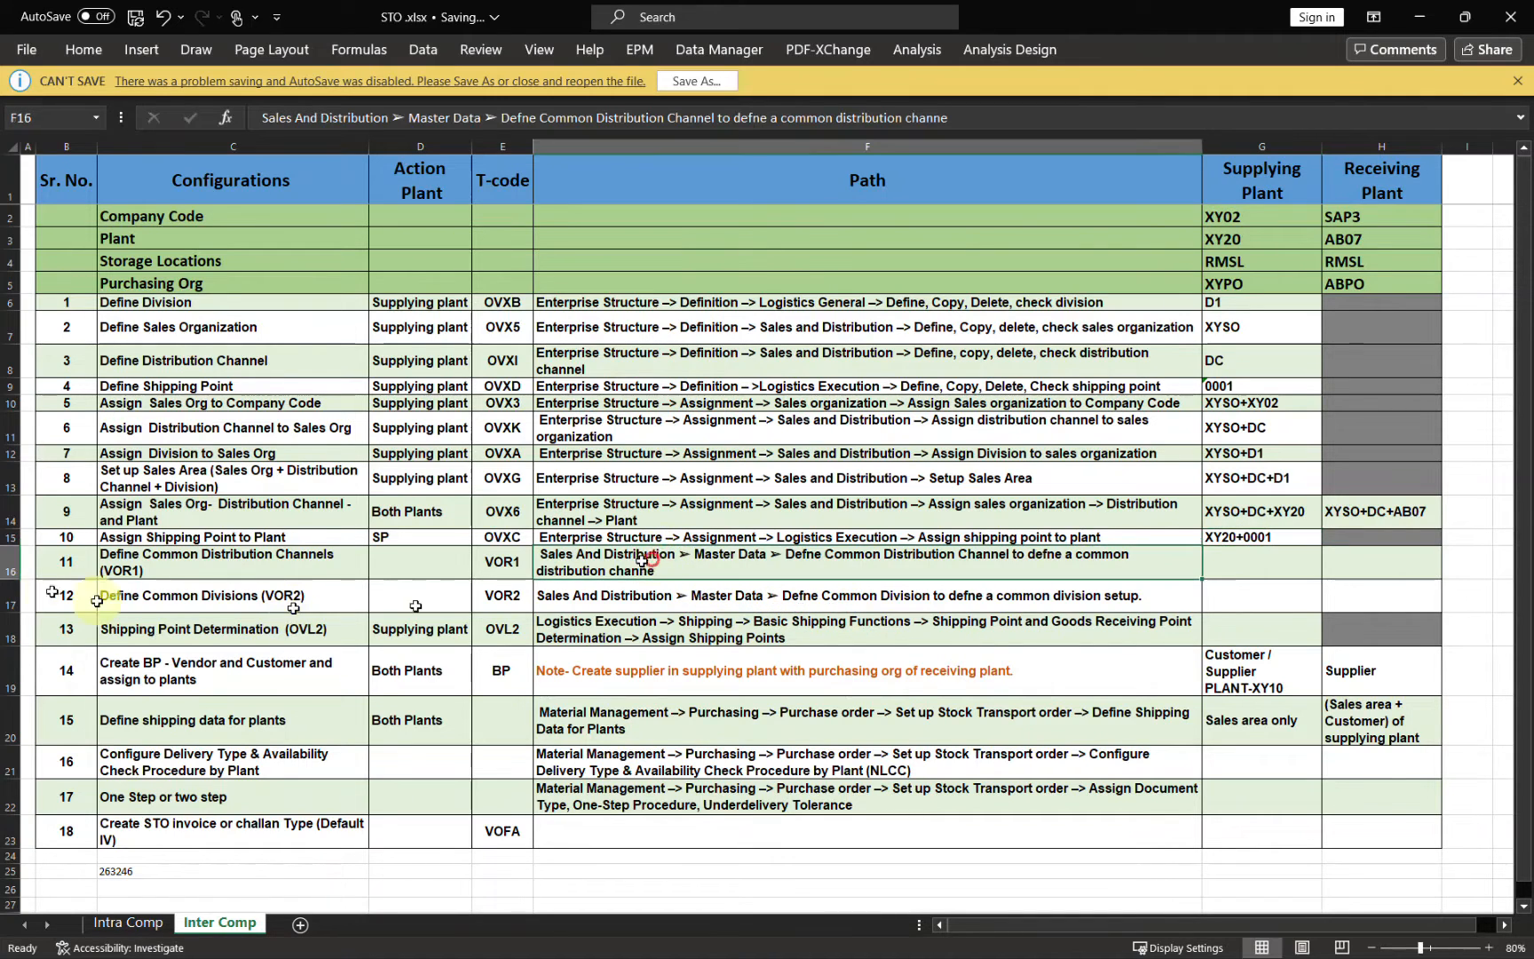
pyautogui.click(6, 560)
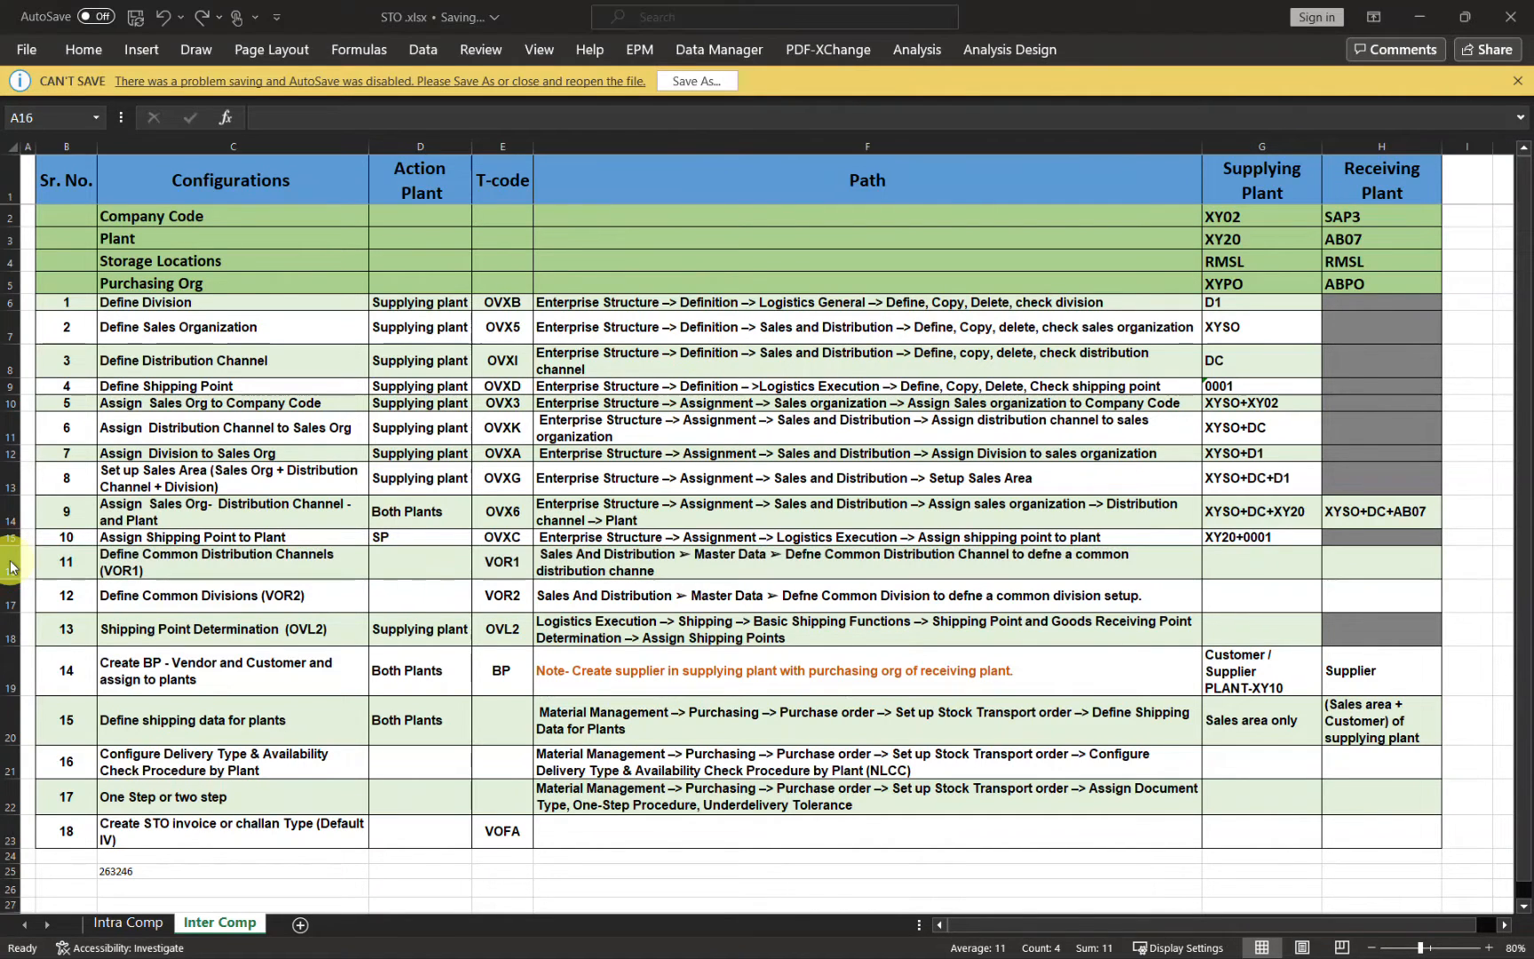
pyautogui.hotkey('alt', 'Tab')
pyautogui.hotkey('alt', 'Tab')
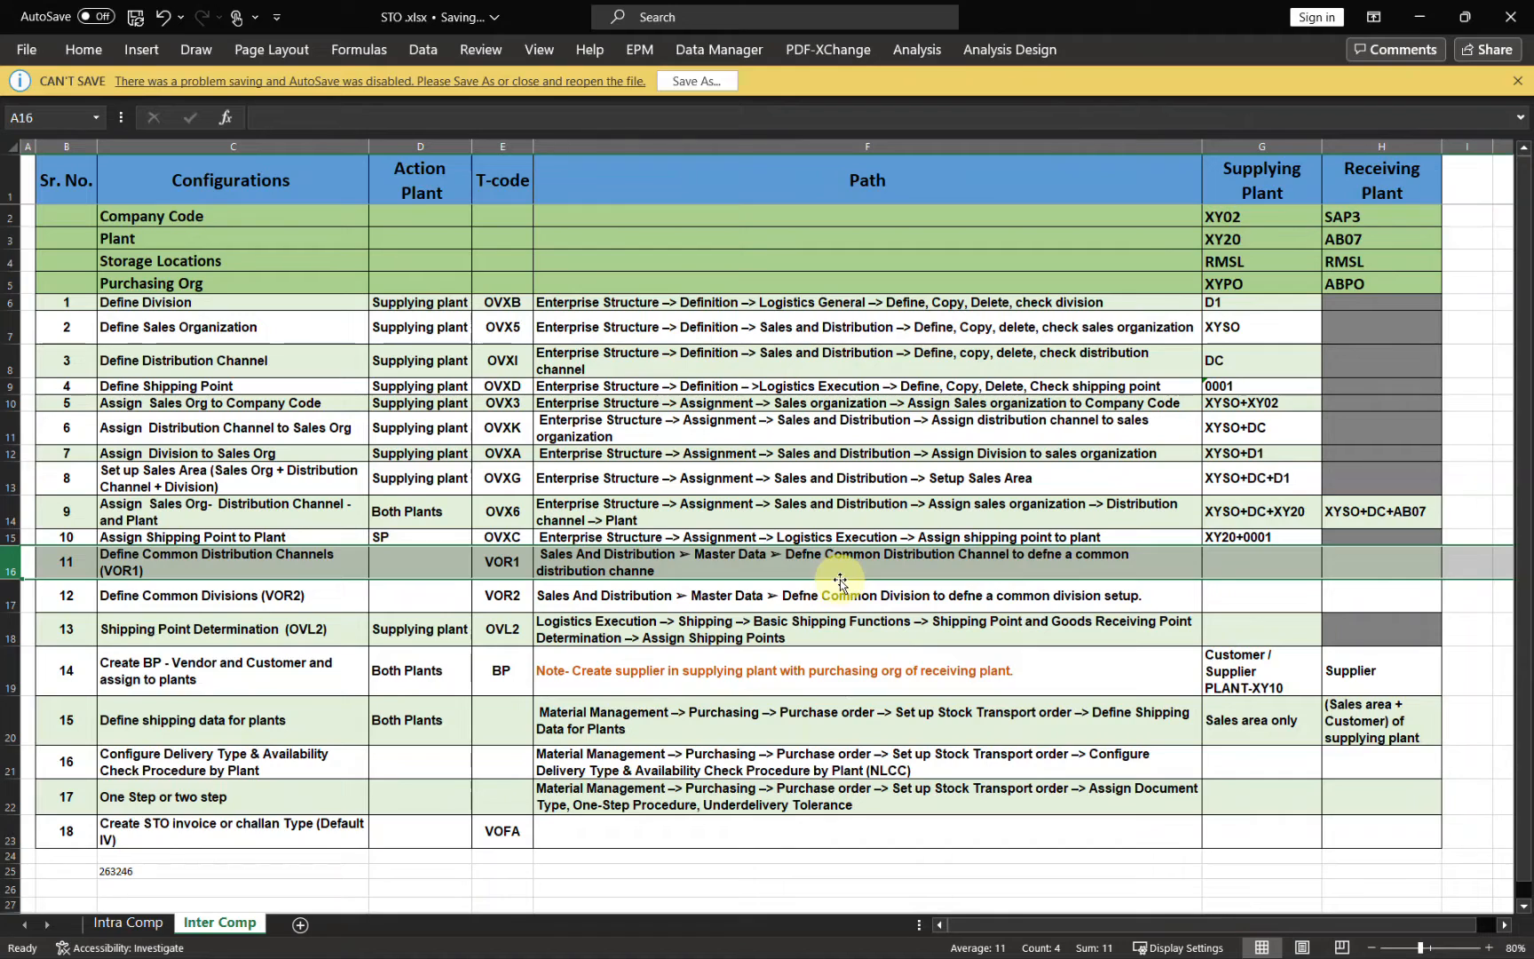
pyautogui.press('alt')
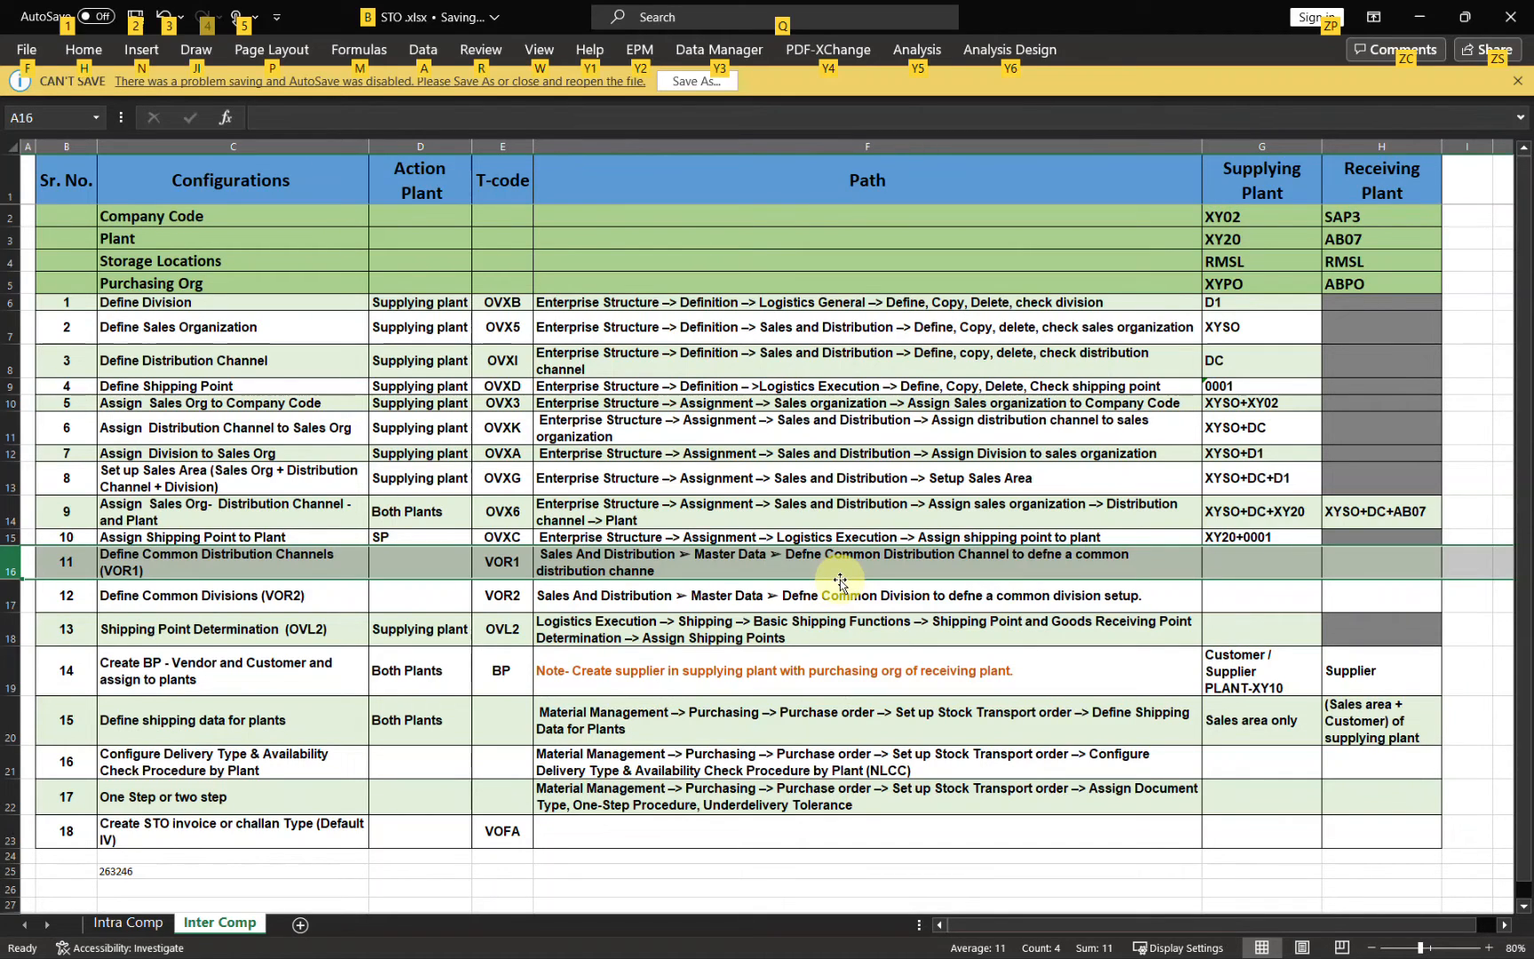
pyautogui.press('Escape')
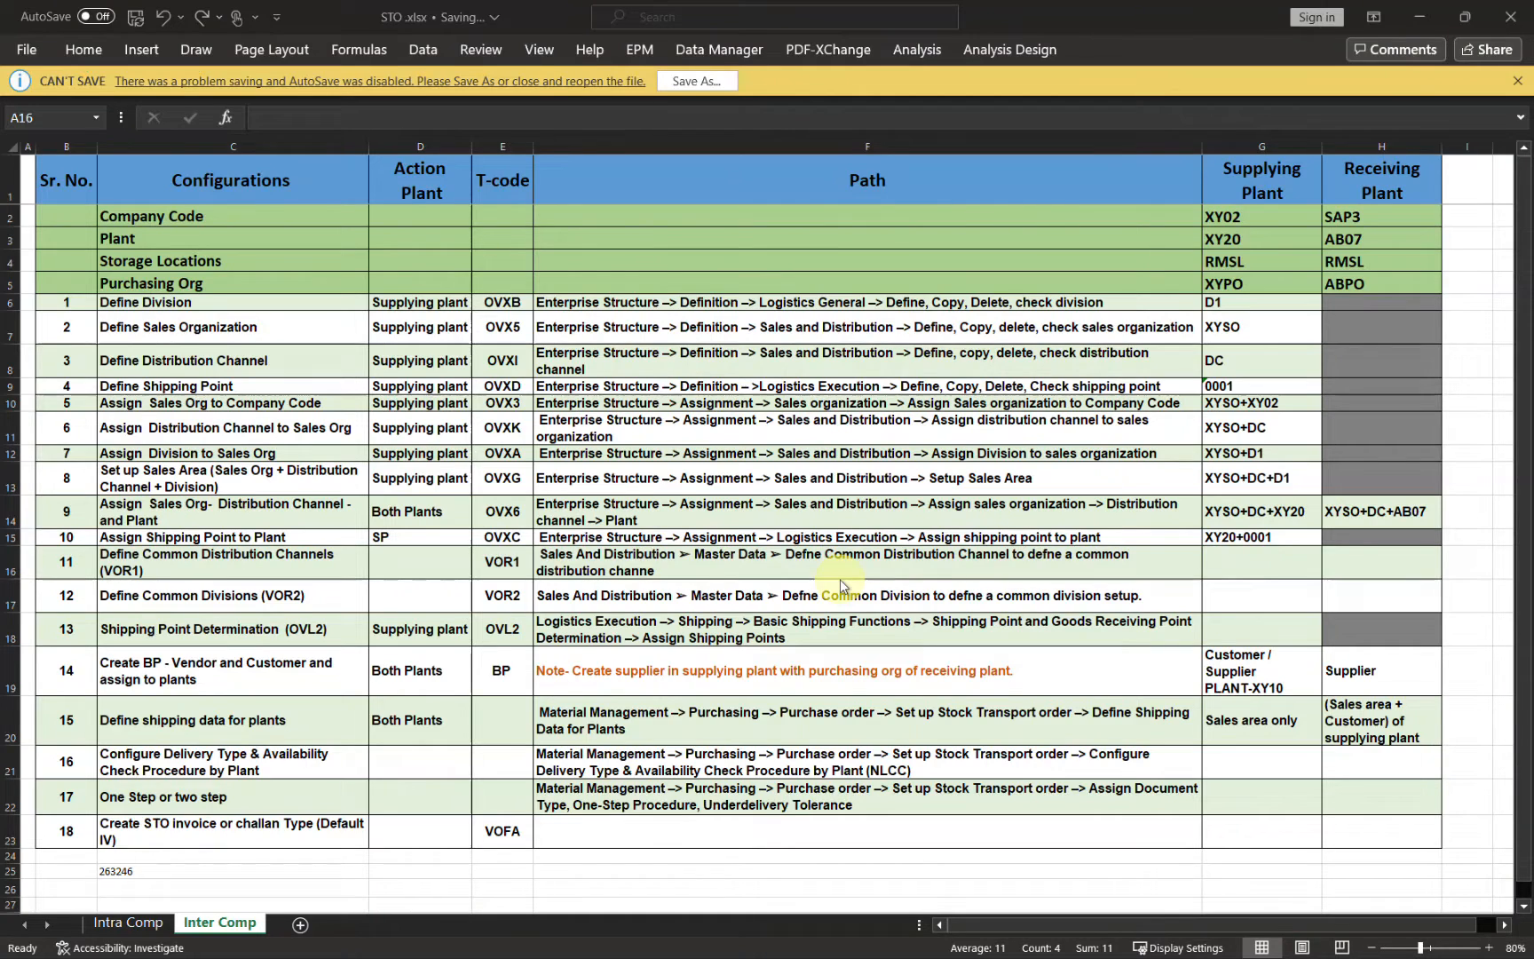
# Return to SAP, collapse Enterprise Structure, and open Define Common Distribution Channels in the Sales and Distribution master data.
pyautogui.hotkey('alt', 'Tab')
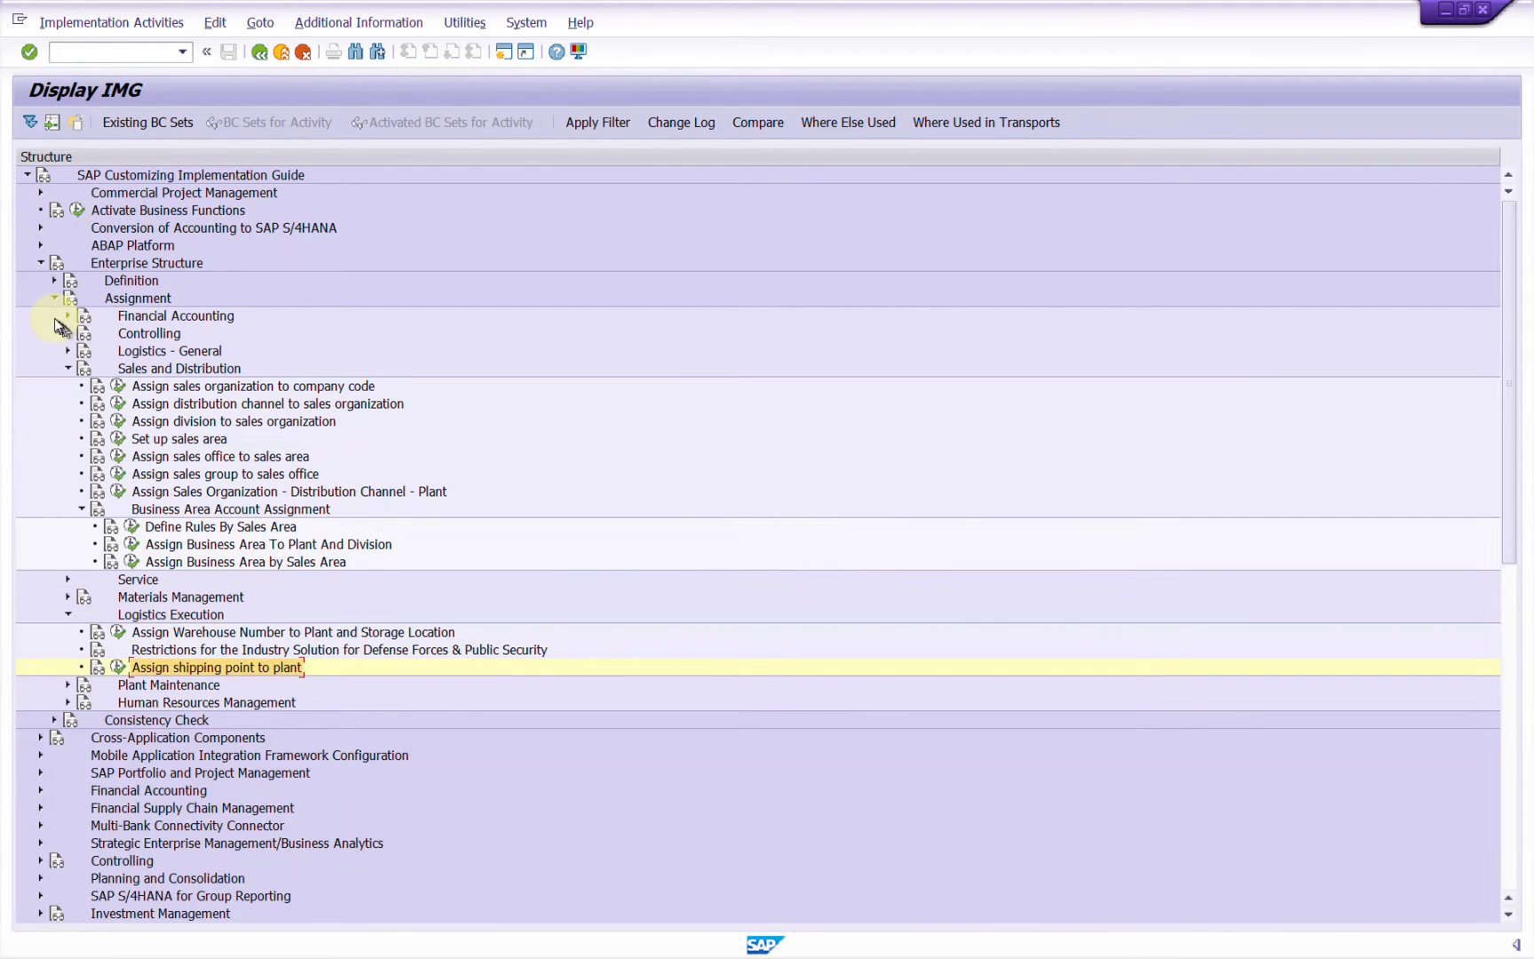
pyautogui.click(40, 264)
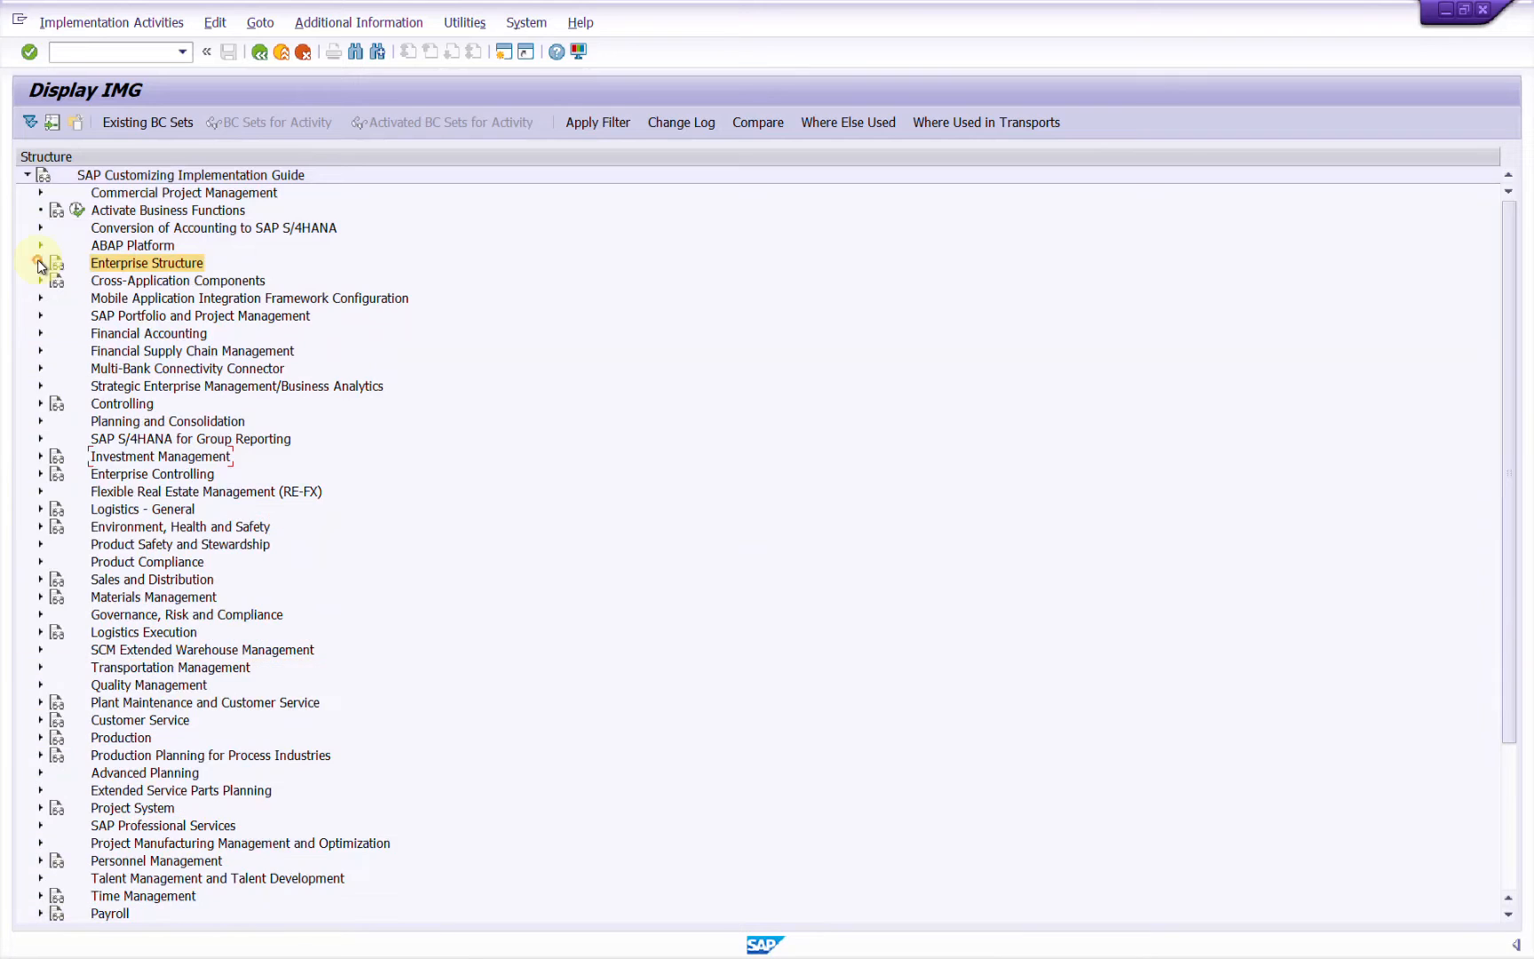
pyautogui.click(124, 566)
pyautogui.click(111, 577)
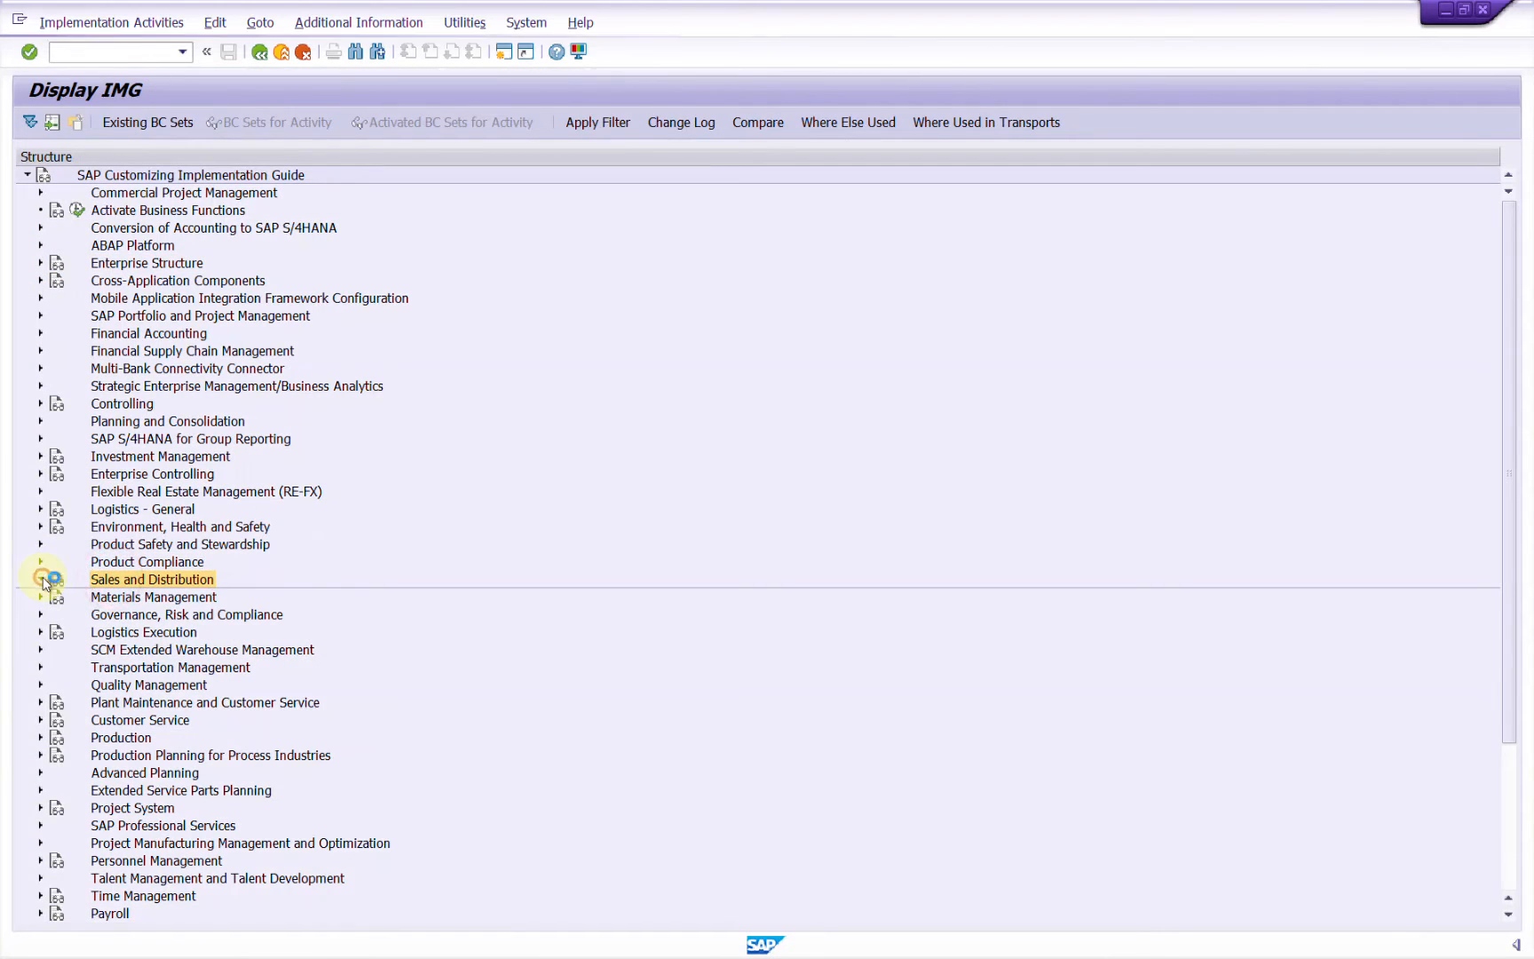
pyautogui.click(41, 581)
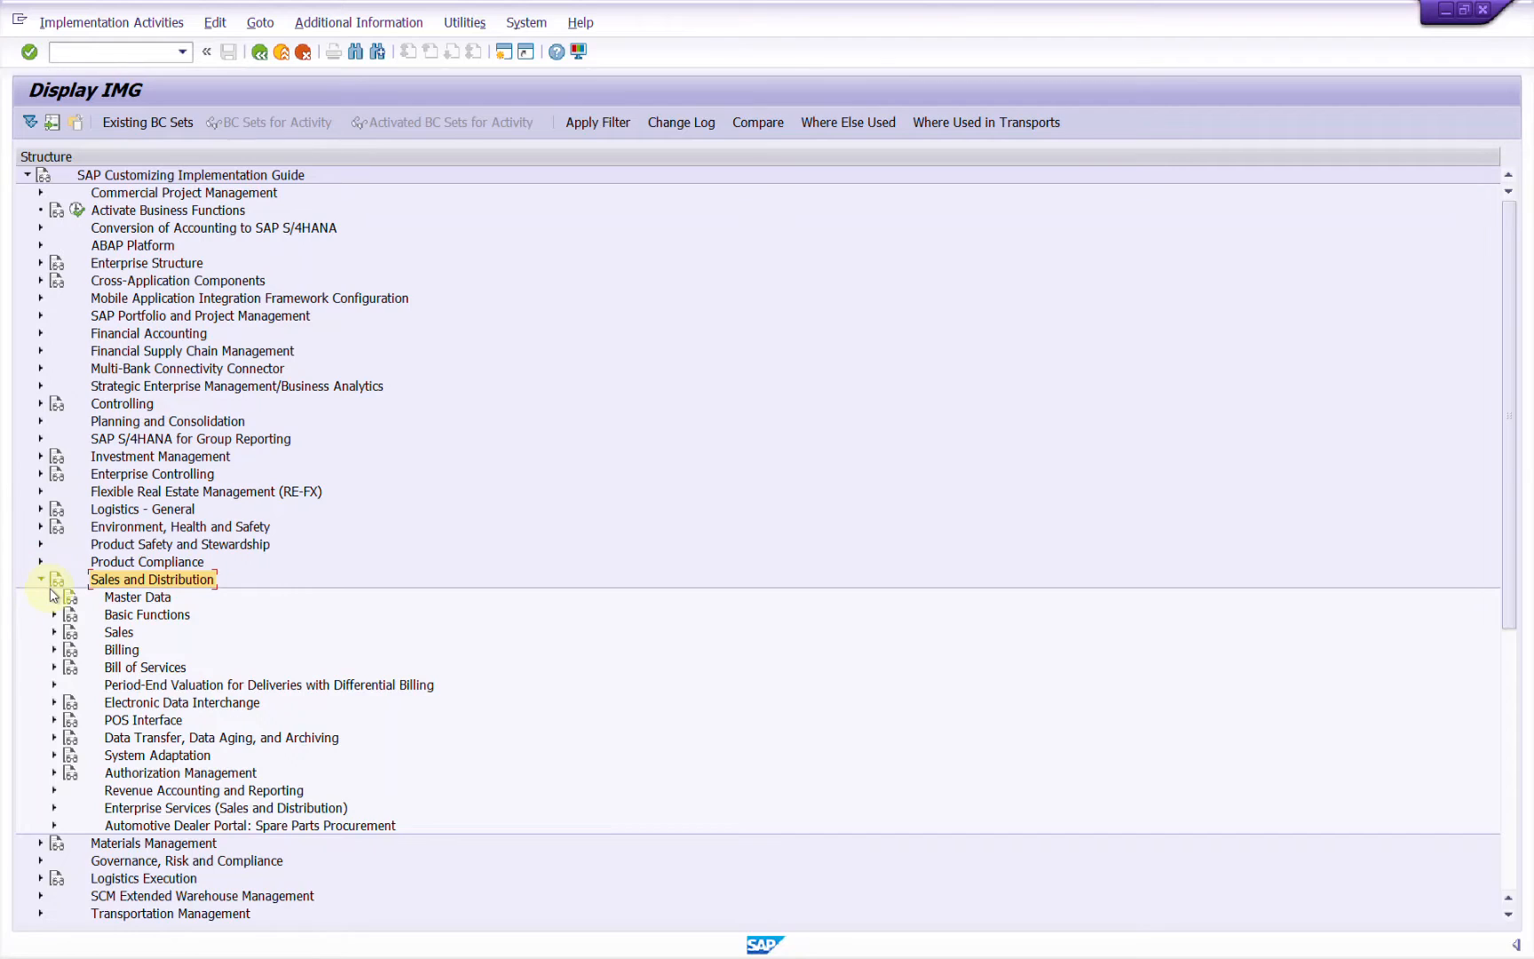
pyautogui.click(53, 595)
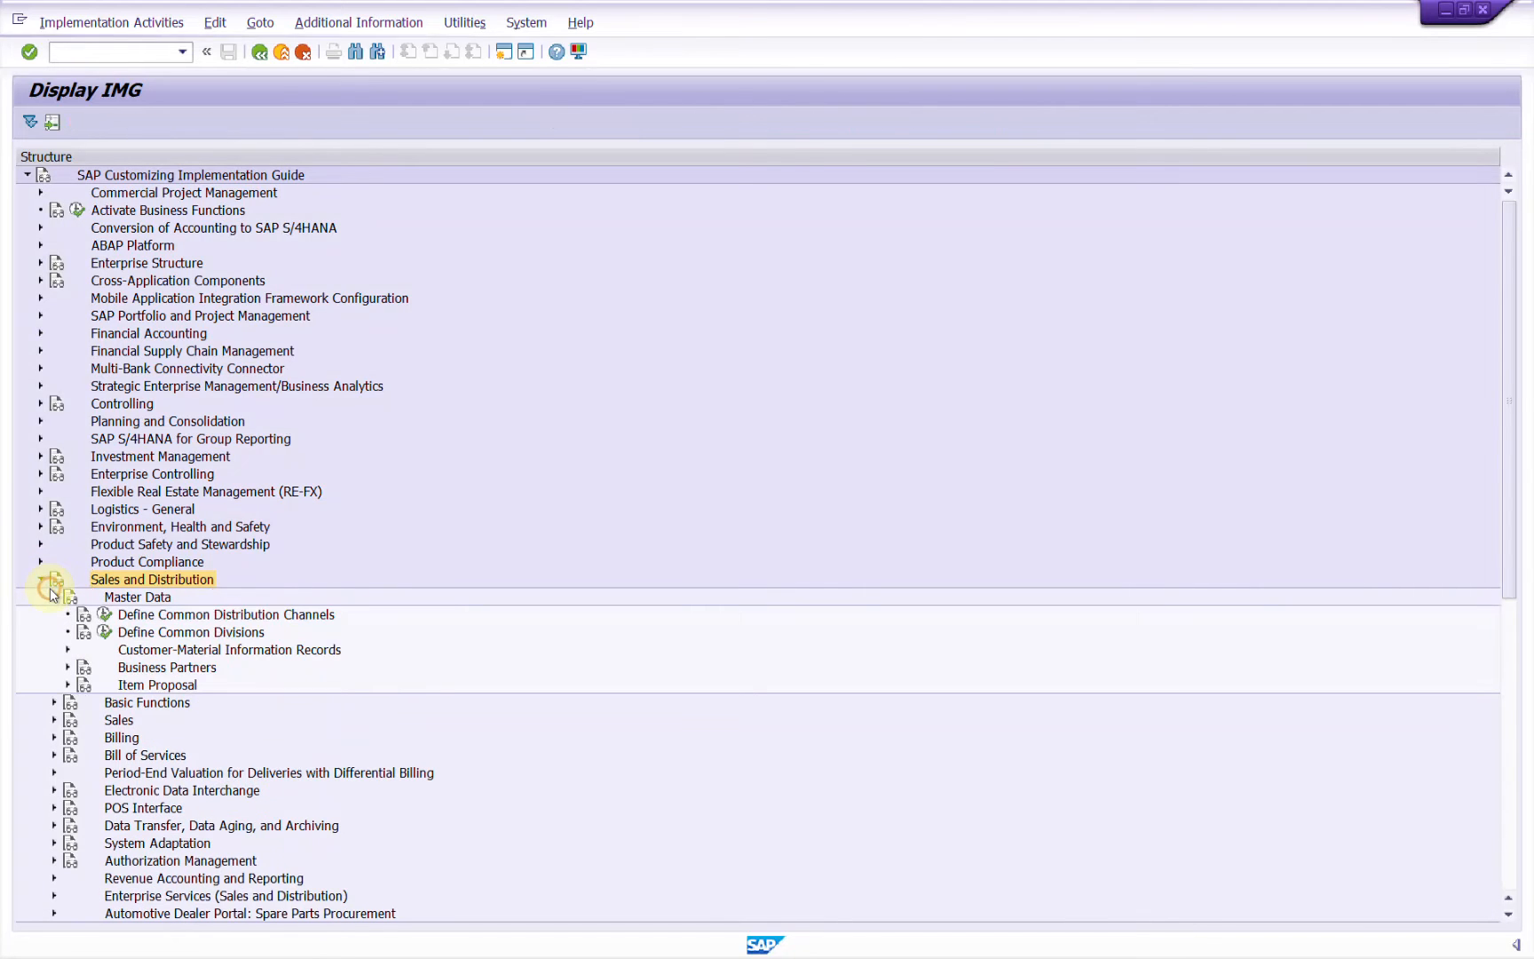
pyautogui.click(156, 614)
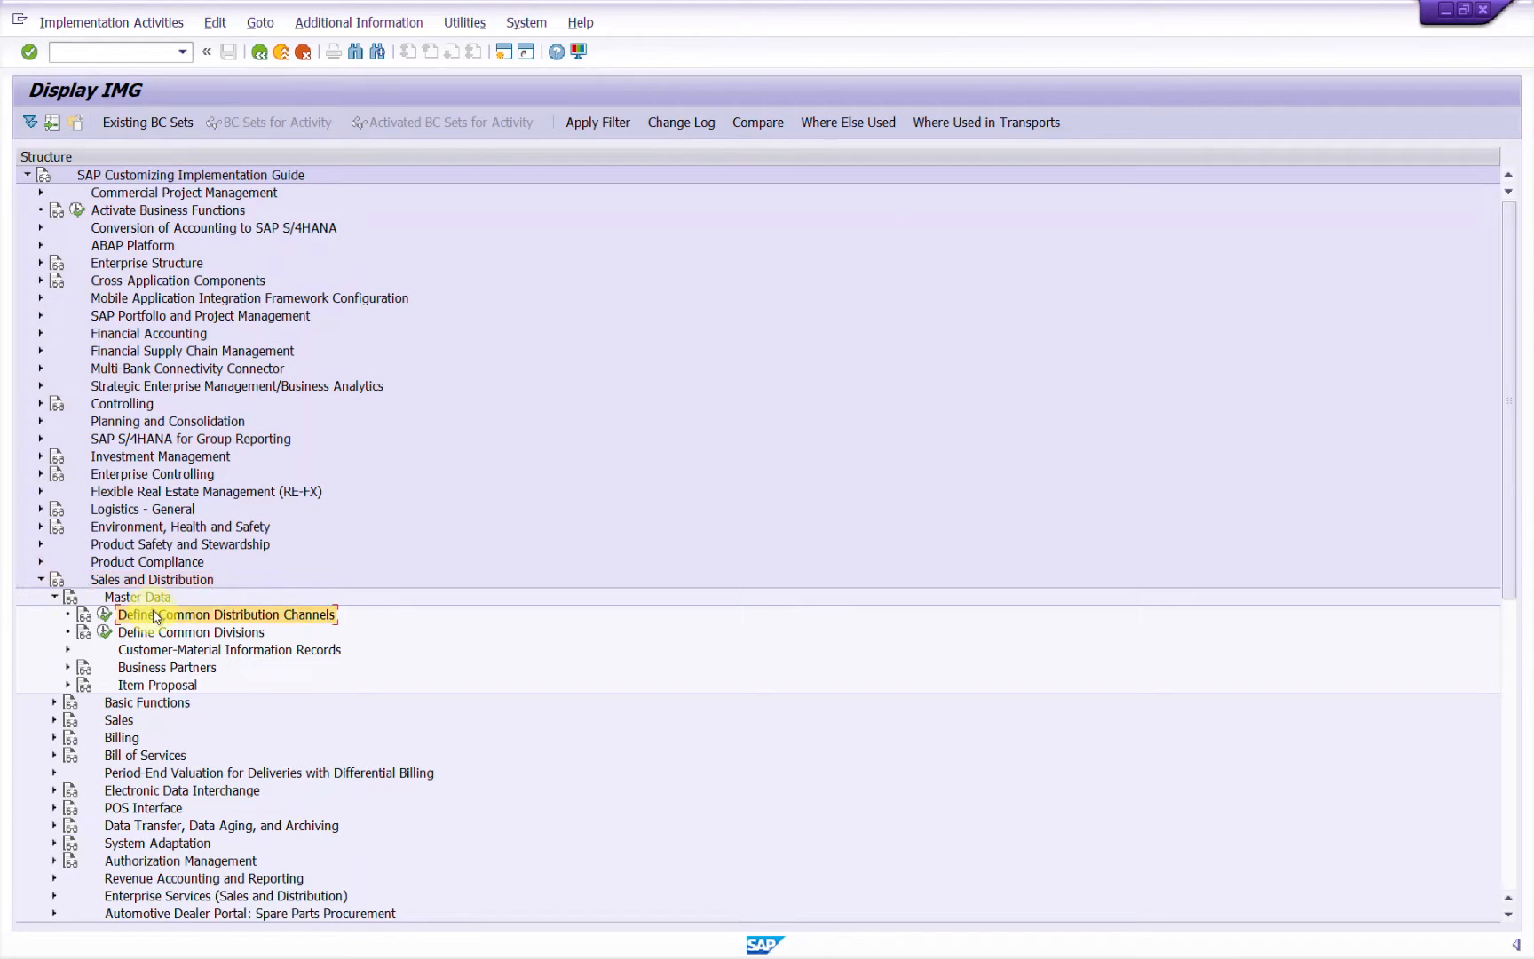
pyautogui.click(106, 615)
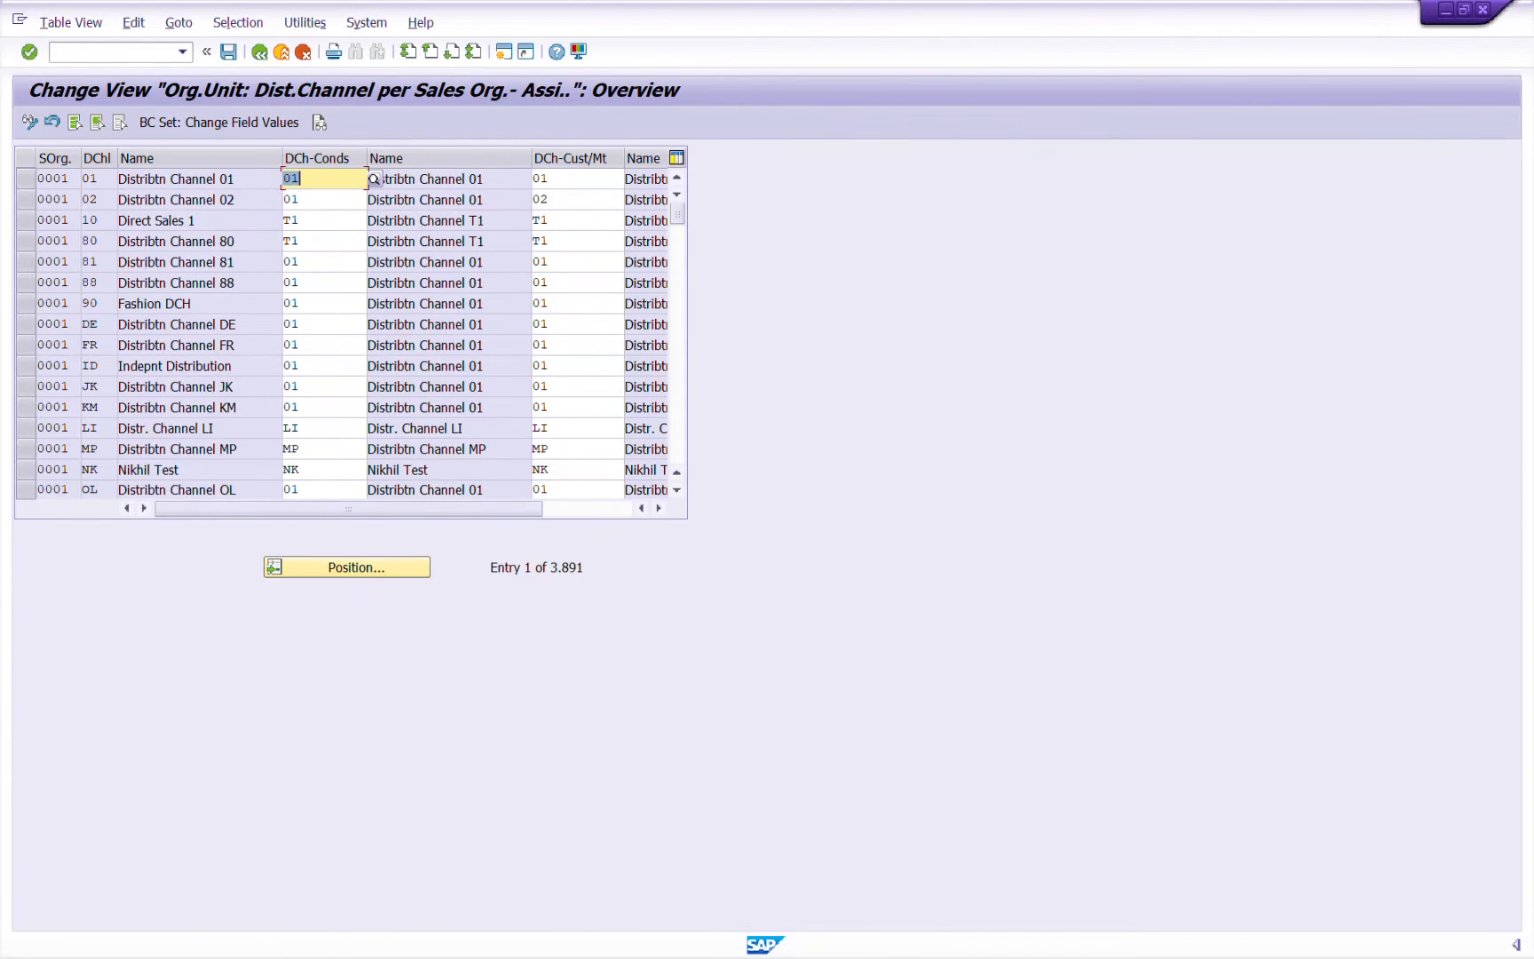
# Find the entry for sales organization XYSO and distribution channel DC in the common distribution channels overview.
pyautogui.click(344, 568)
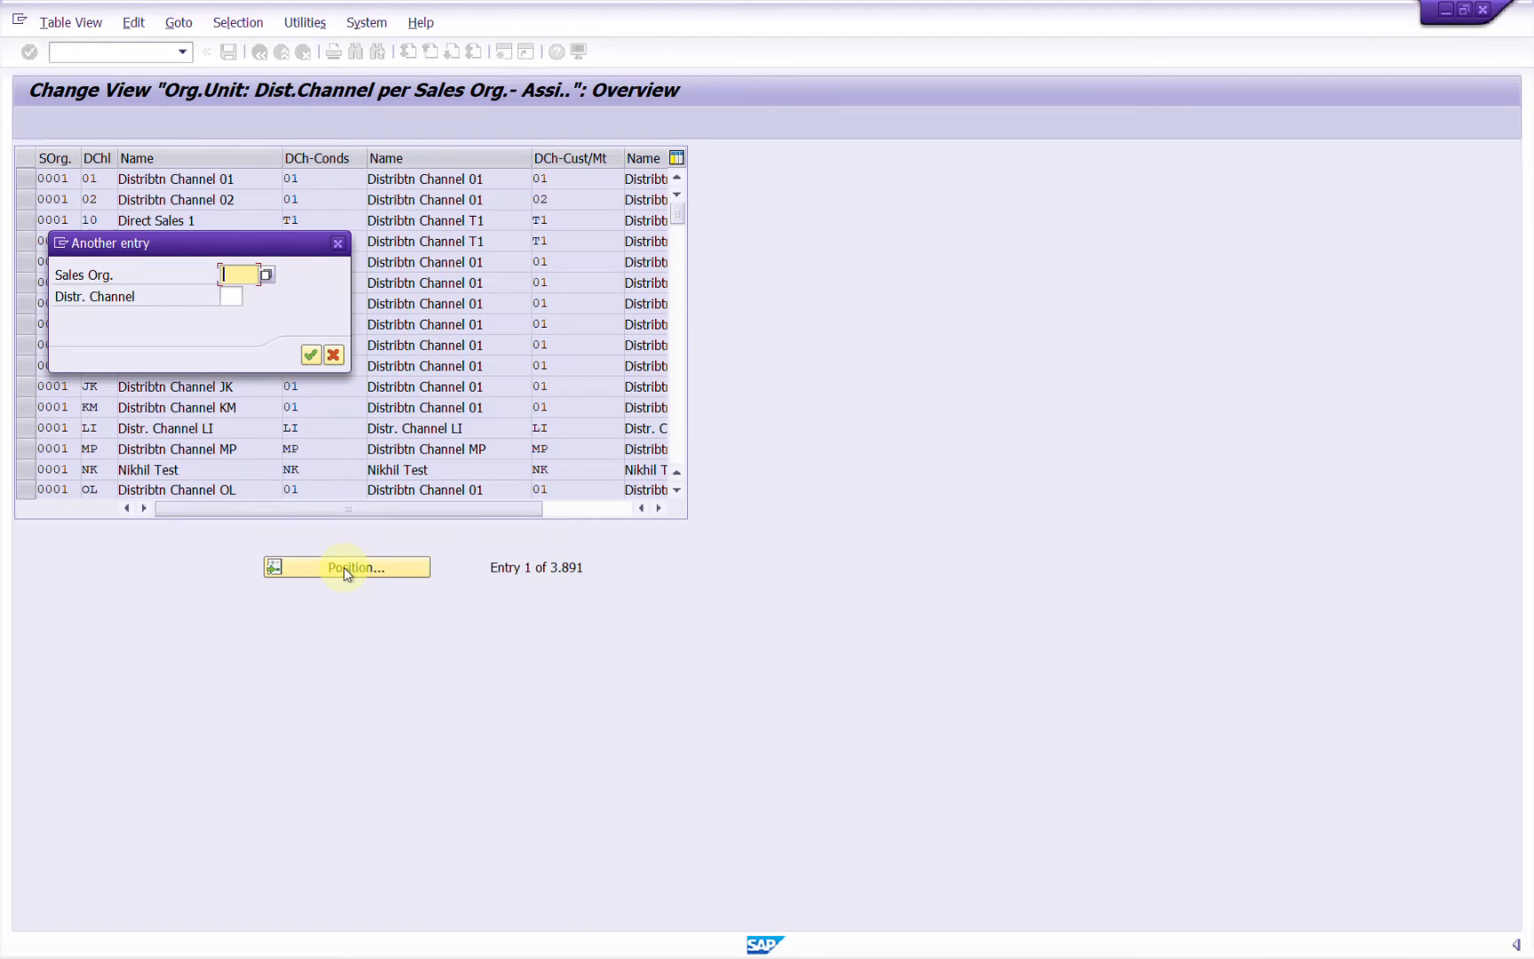
pyautogui.press('Tab')
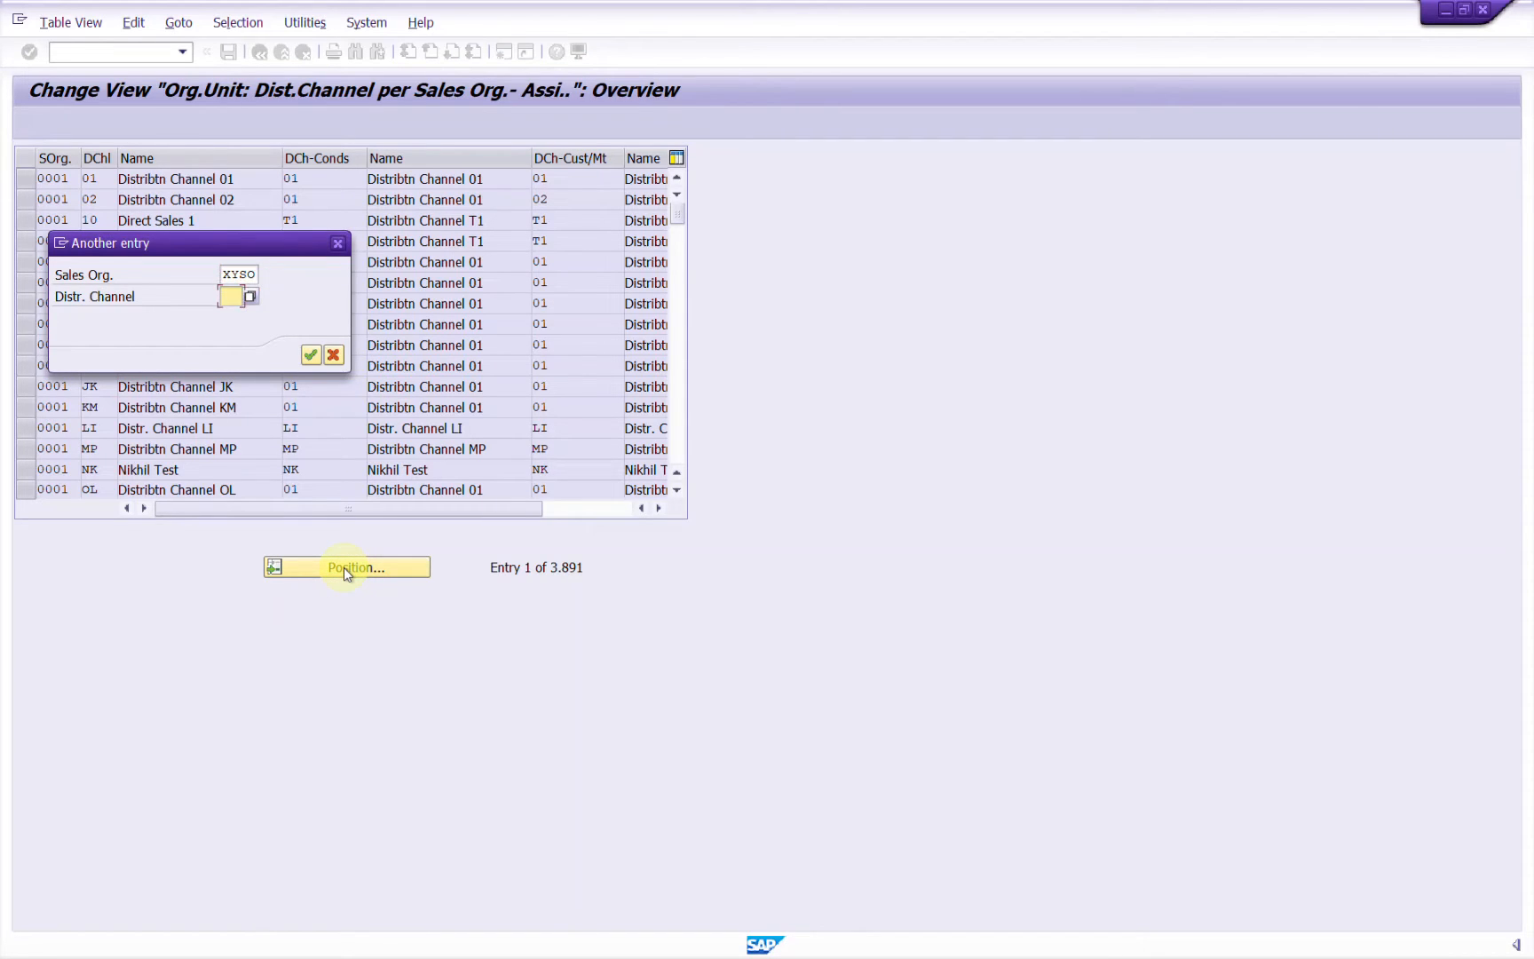
pyautogui.write('DC')
pyautogui.press('Return')
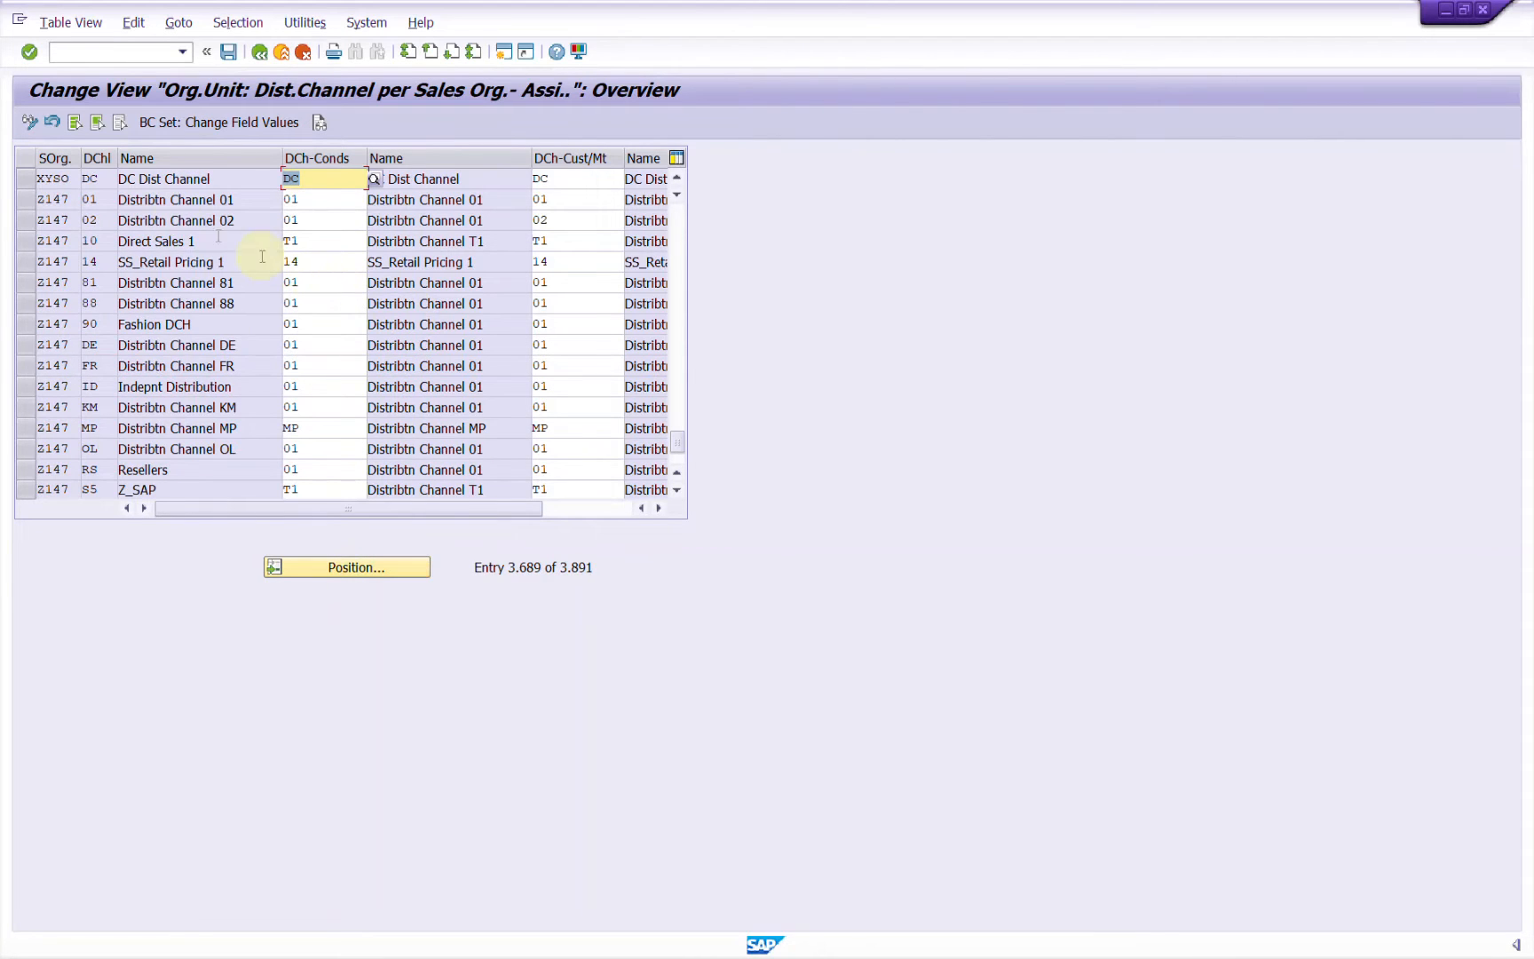
# Check the XYSO entry that assigns DC for conditions and customer/material data, save it, and leave the overview.
pyautogui.click(24, 182)
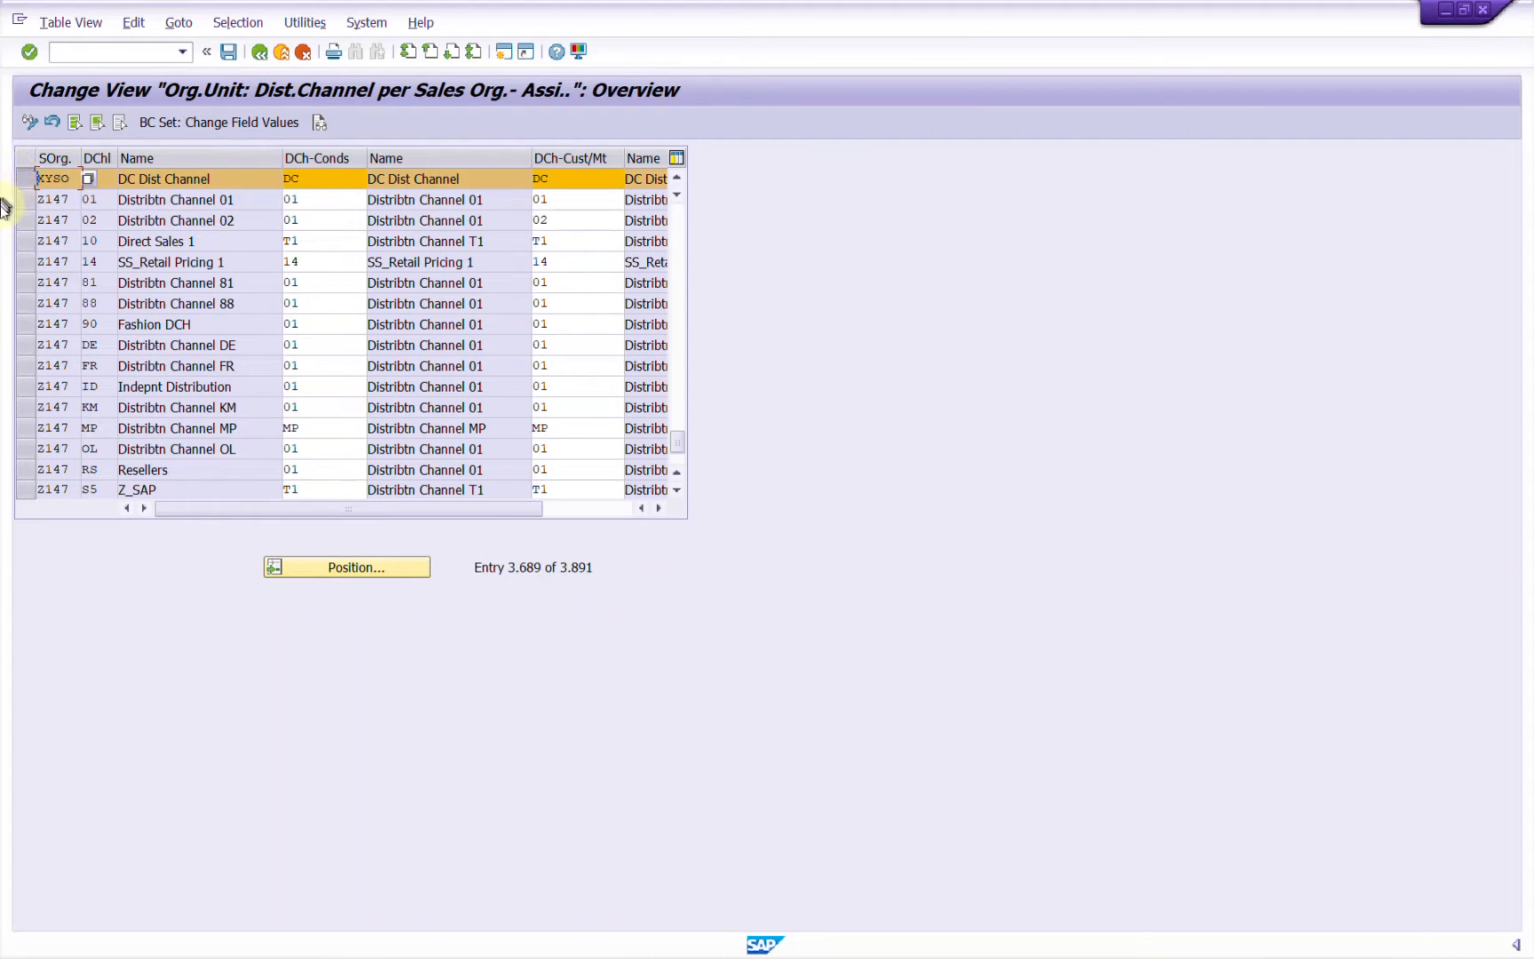
pyautogui.click(19, 186)
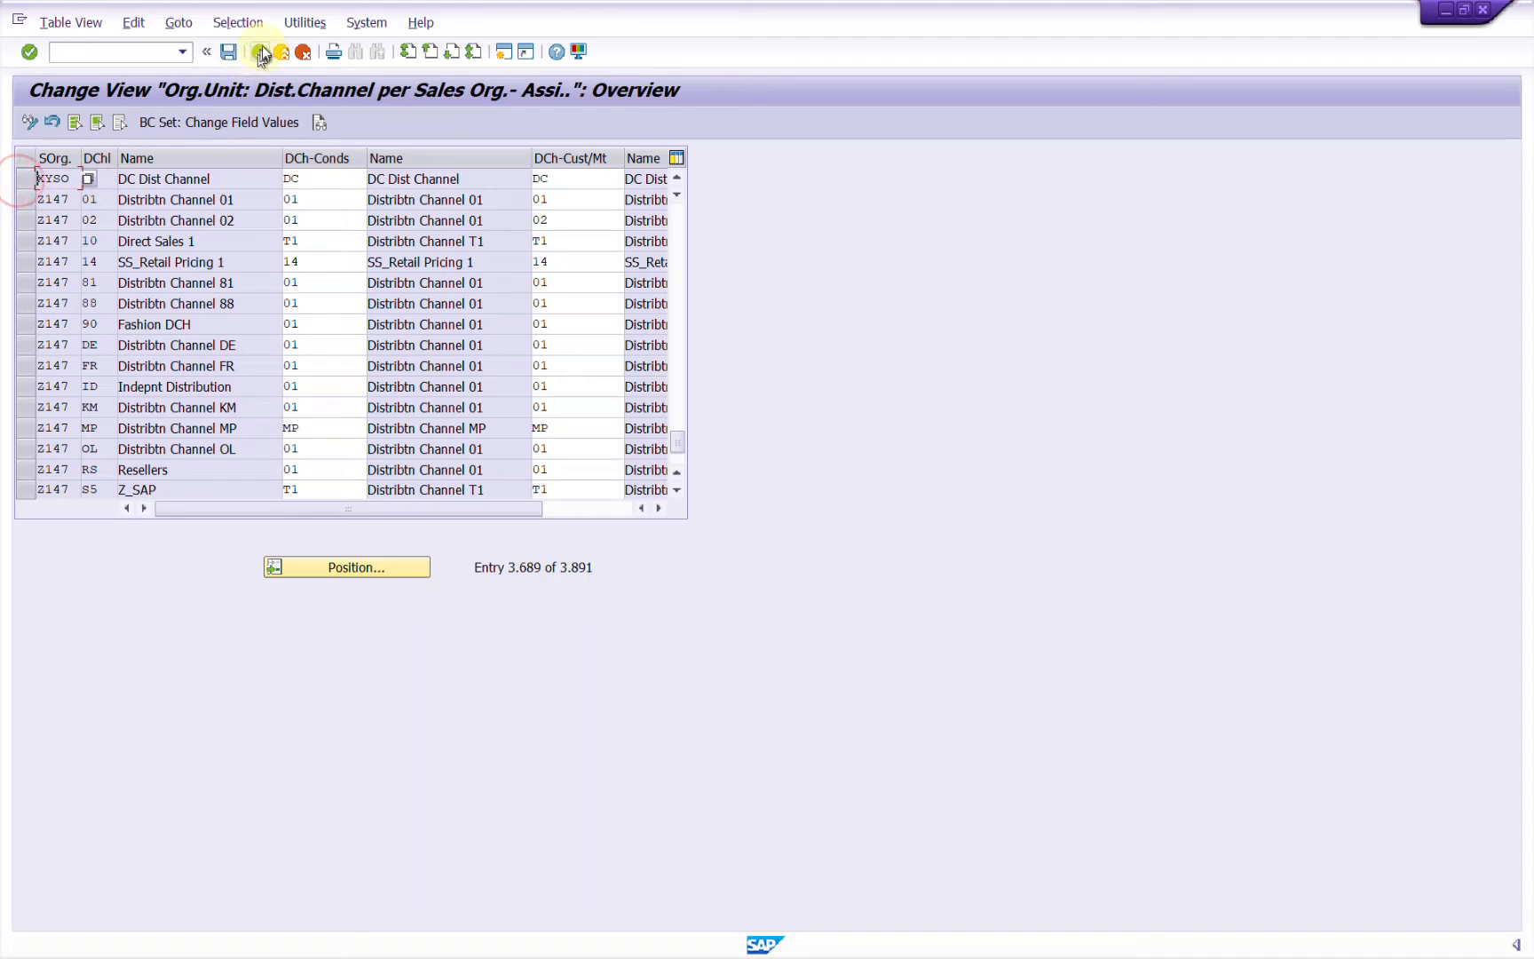
pyautogui.click(229, 52)
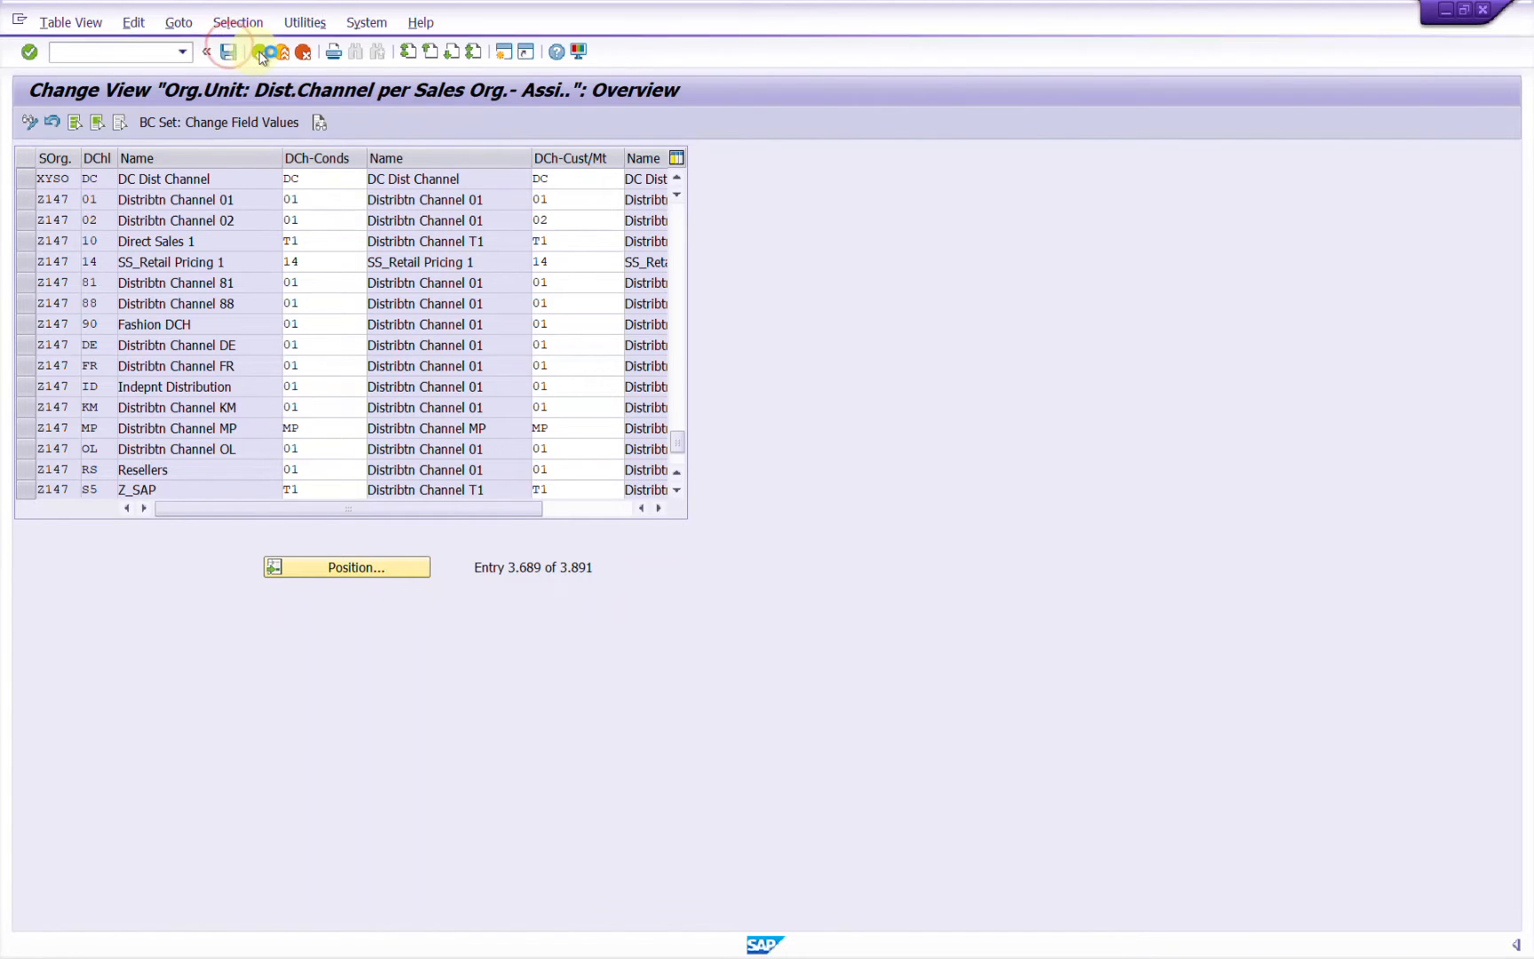
pyautogui.click(263, 52)
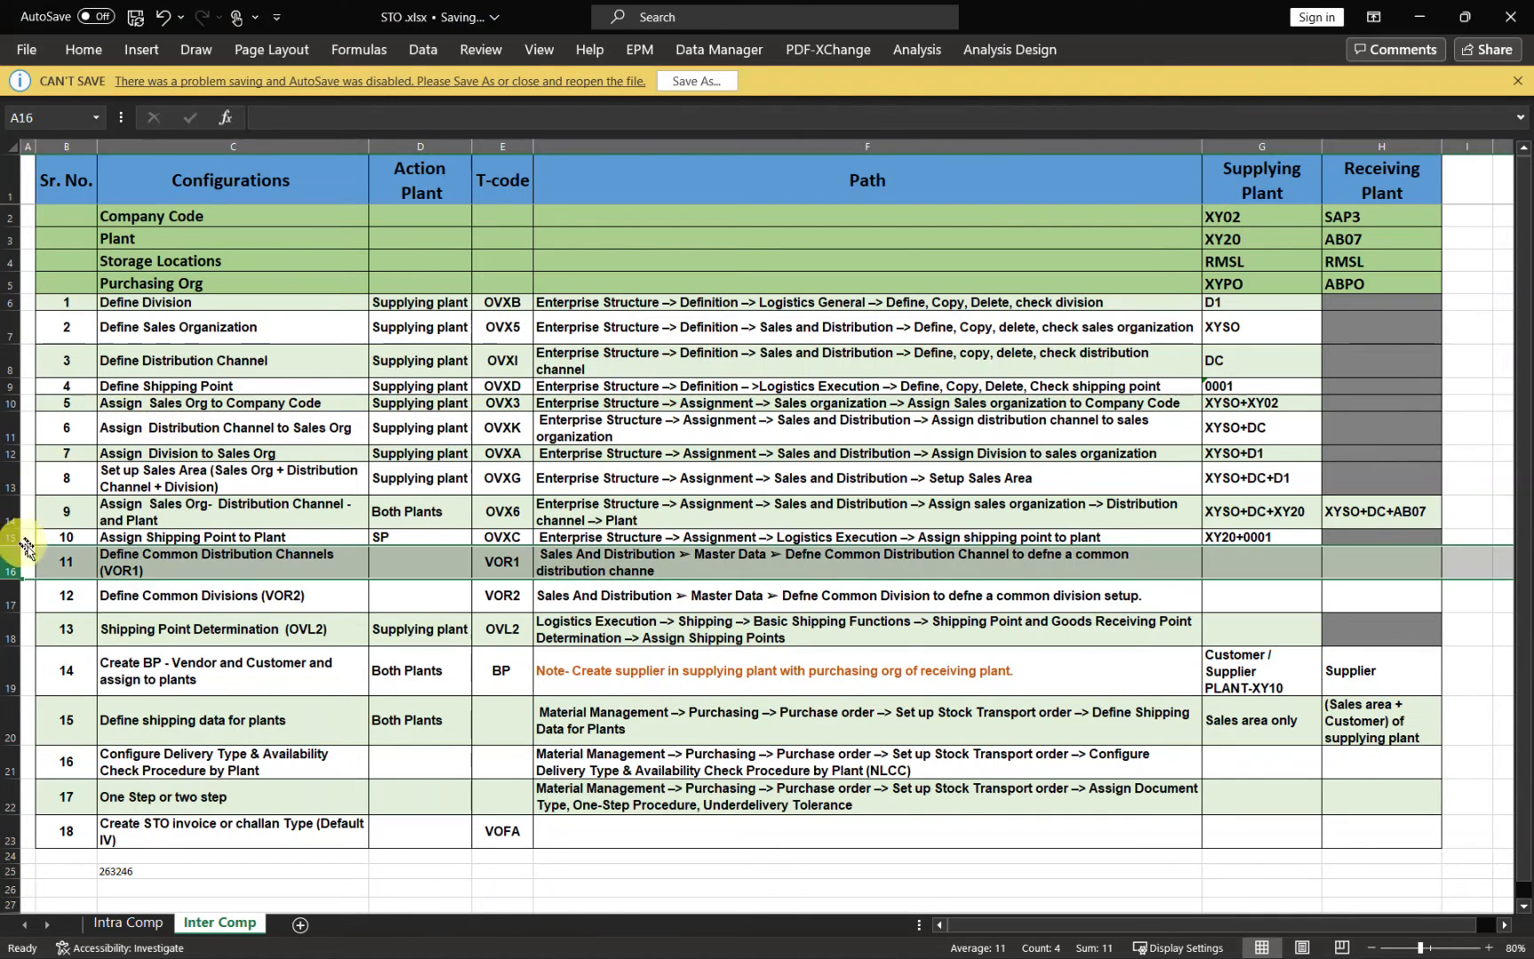
# In the Excel checklist, enter XYSO+DC as the supplying plant's value for Define Common Distribution Channels (VOR1).
pyautogui.scroll(-1, 317, 545)
pyautogui.click(557, 551)
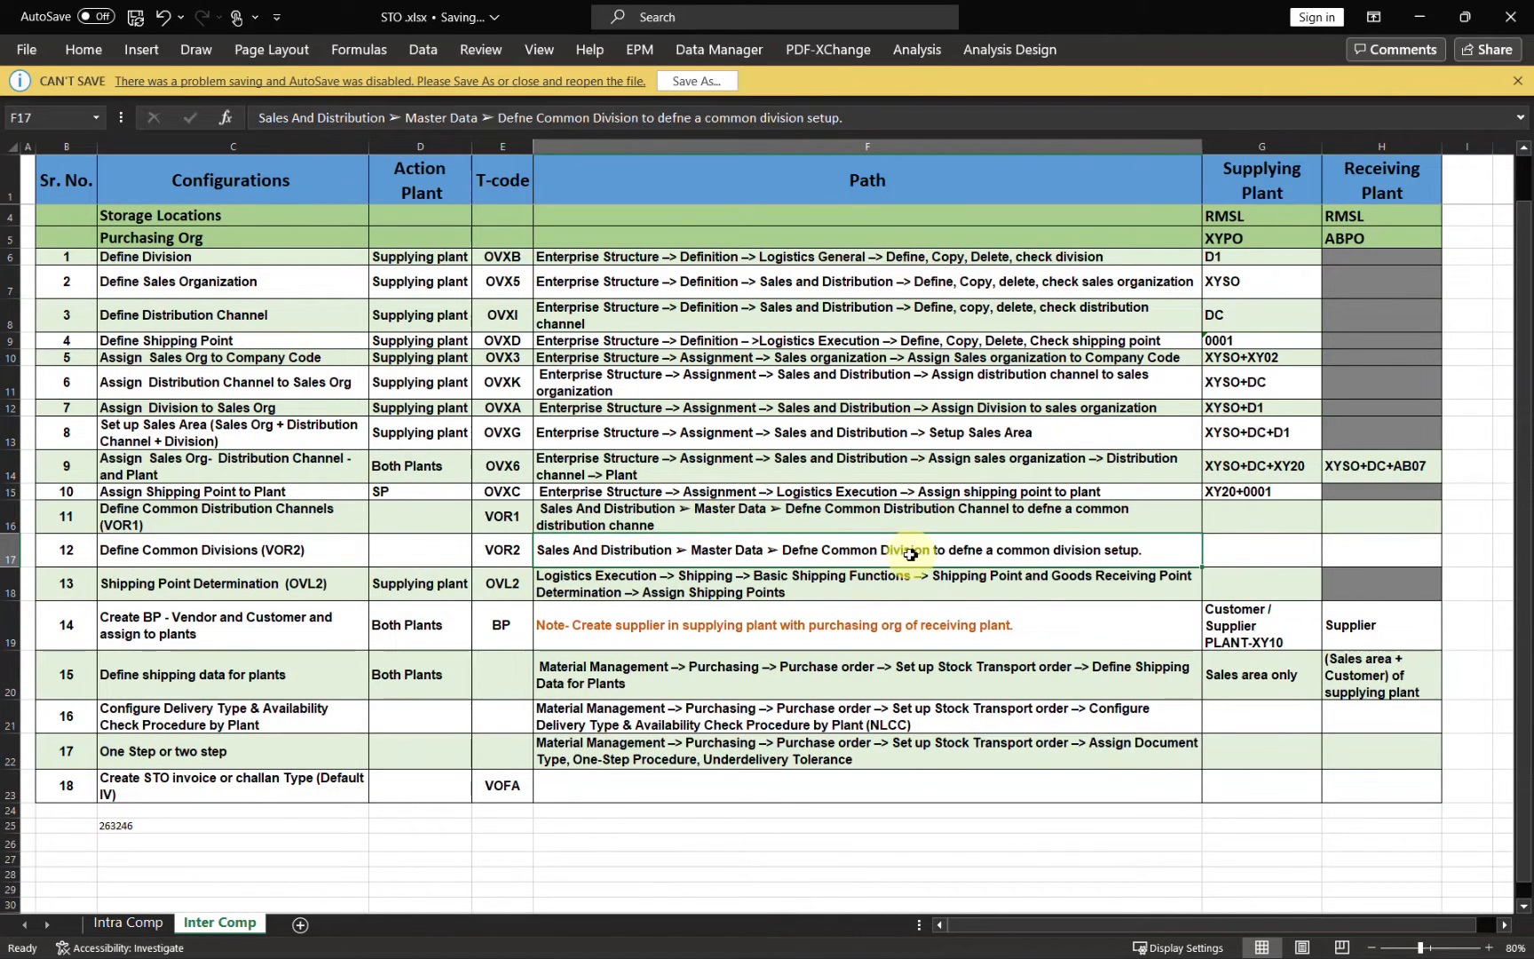
pyautogui.click(10, 550)
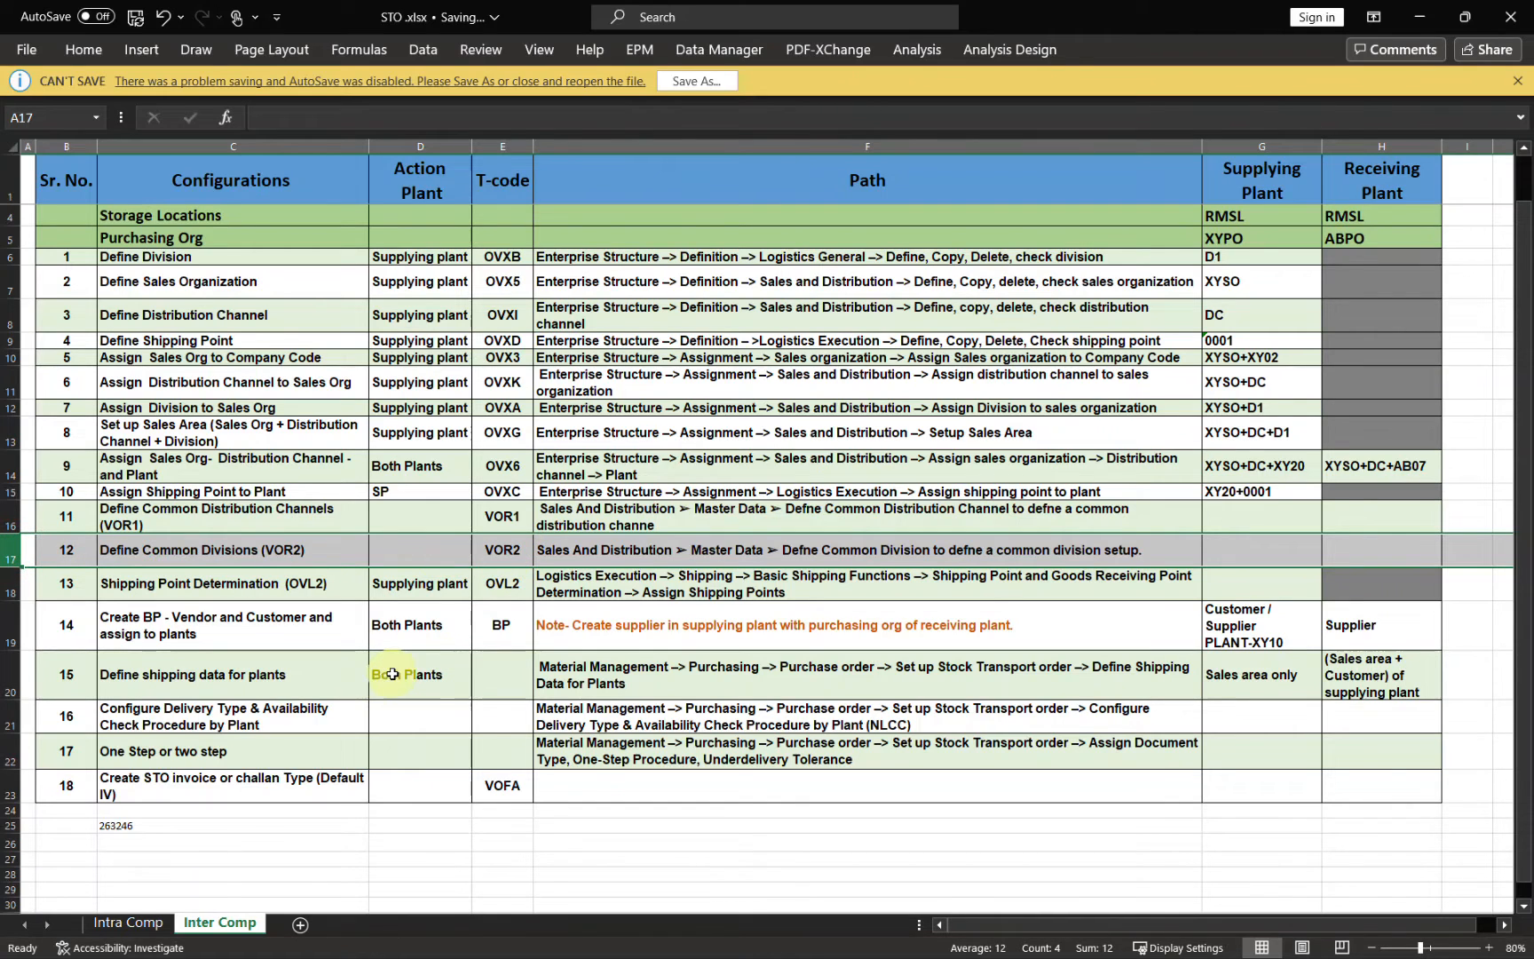
pyautogui.click(504, 516)
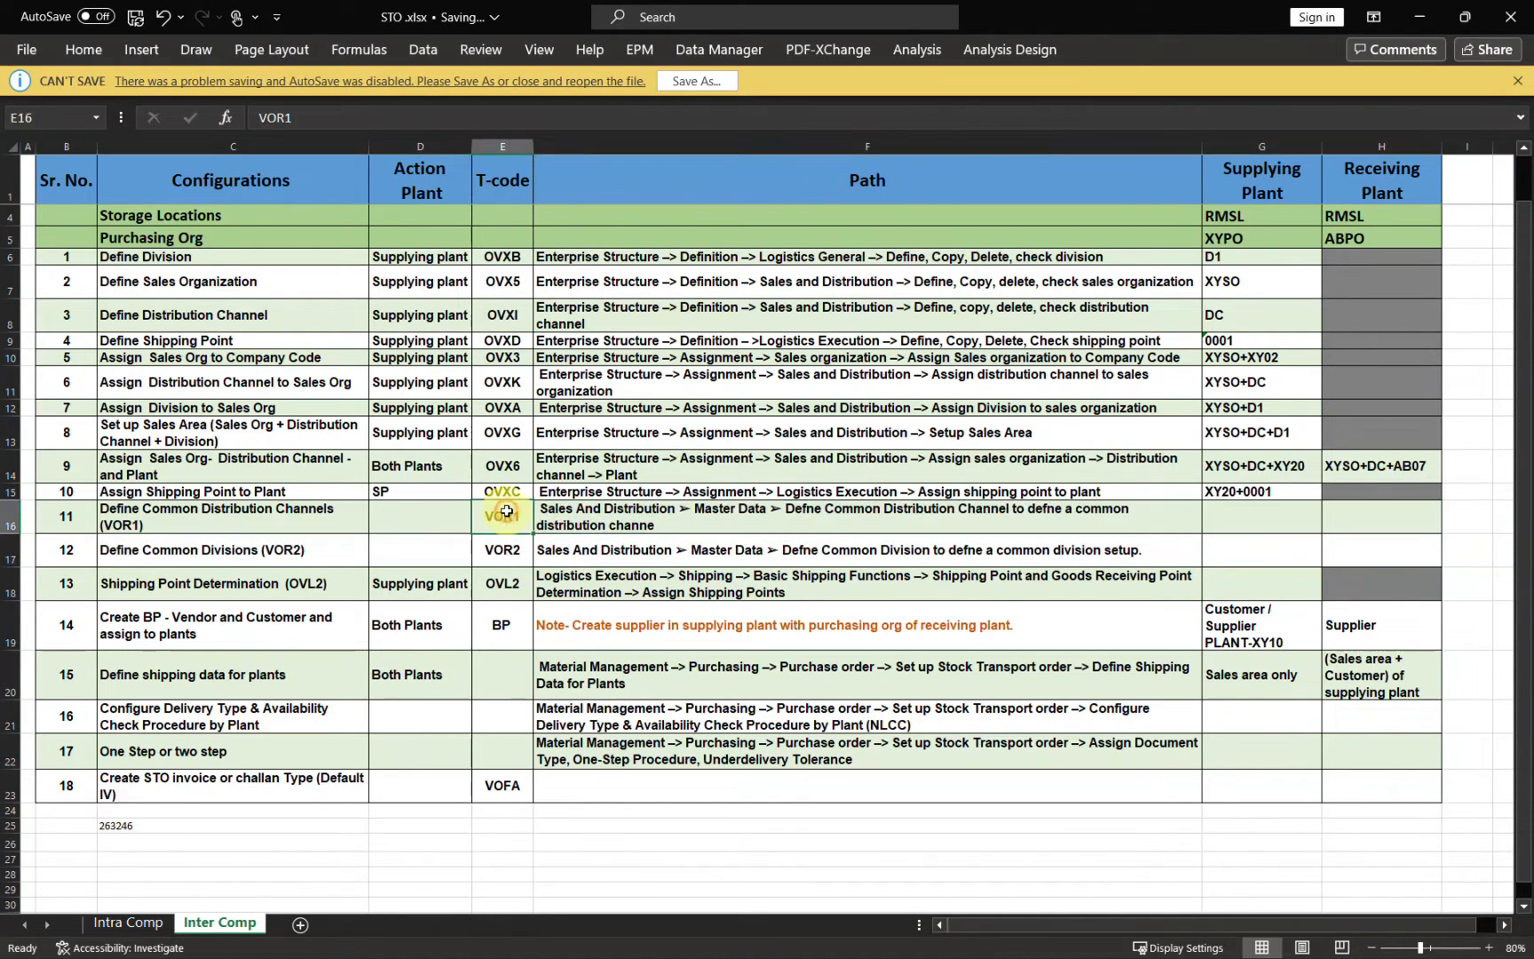
pyautogui.doubleClick(1238, 513)
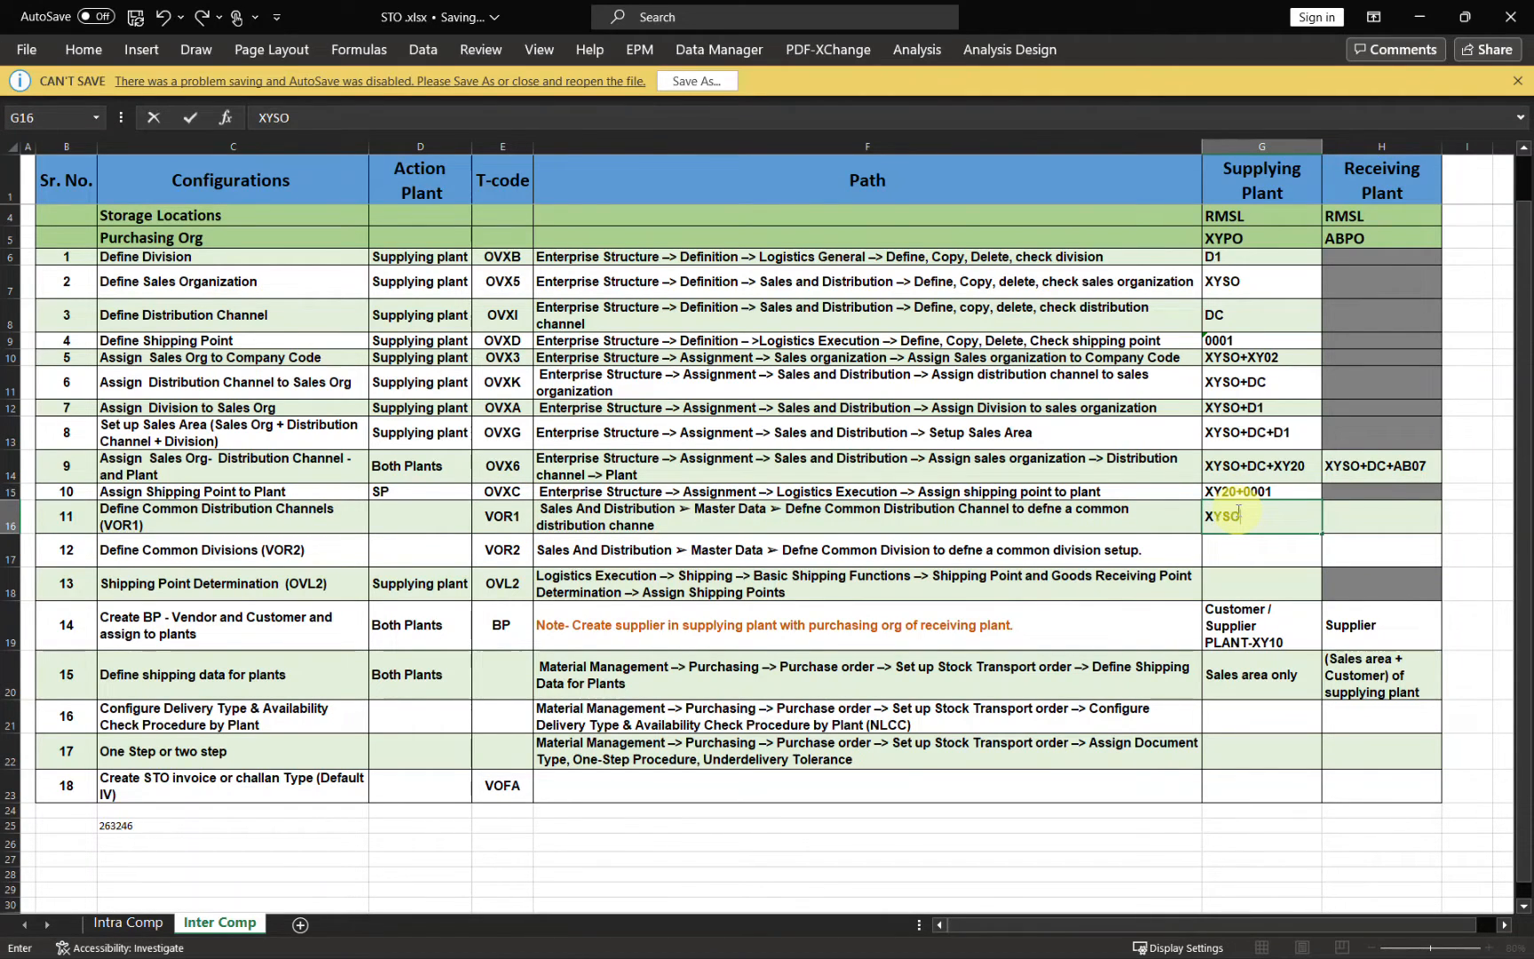
pyautogui.write('XYSO+DC')
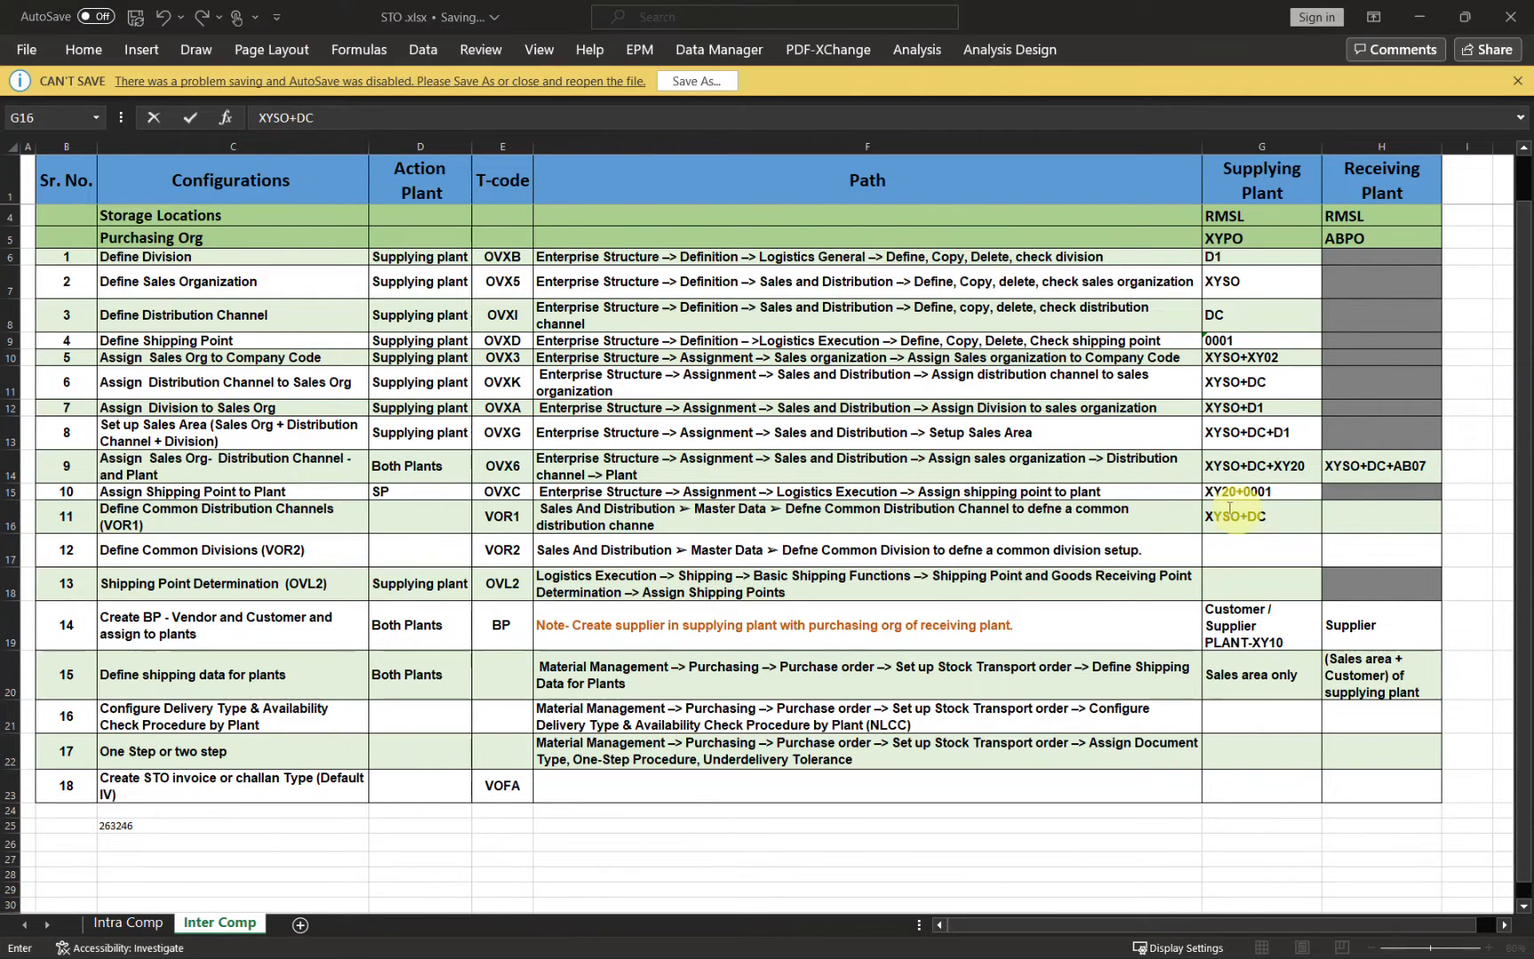
# Switch back to SAP, open Define Common Divisions, and find the entry for sales organization XYSO and division D1.
pyautogui.hotkey('alt', 'Tab')
pyautogui.click(259, 51)
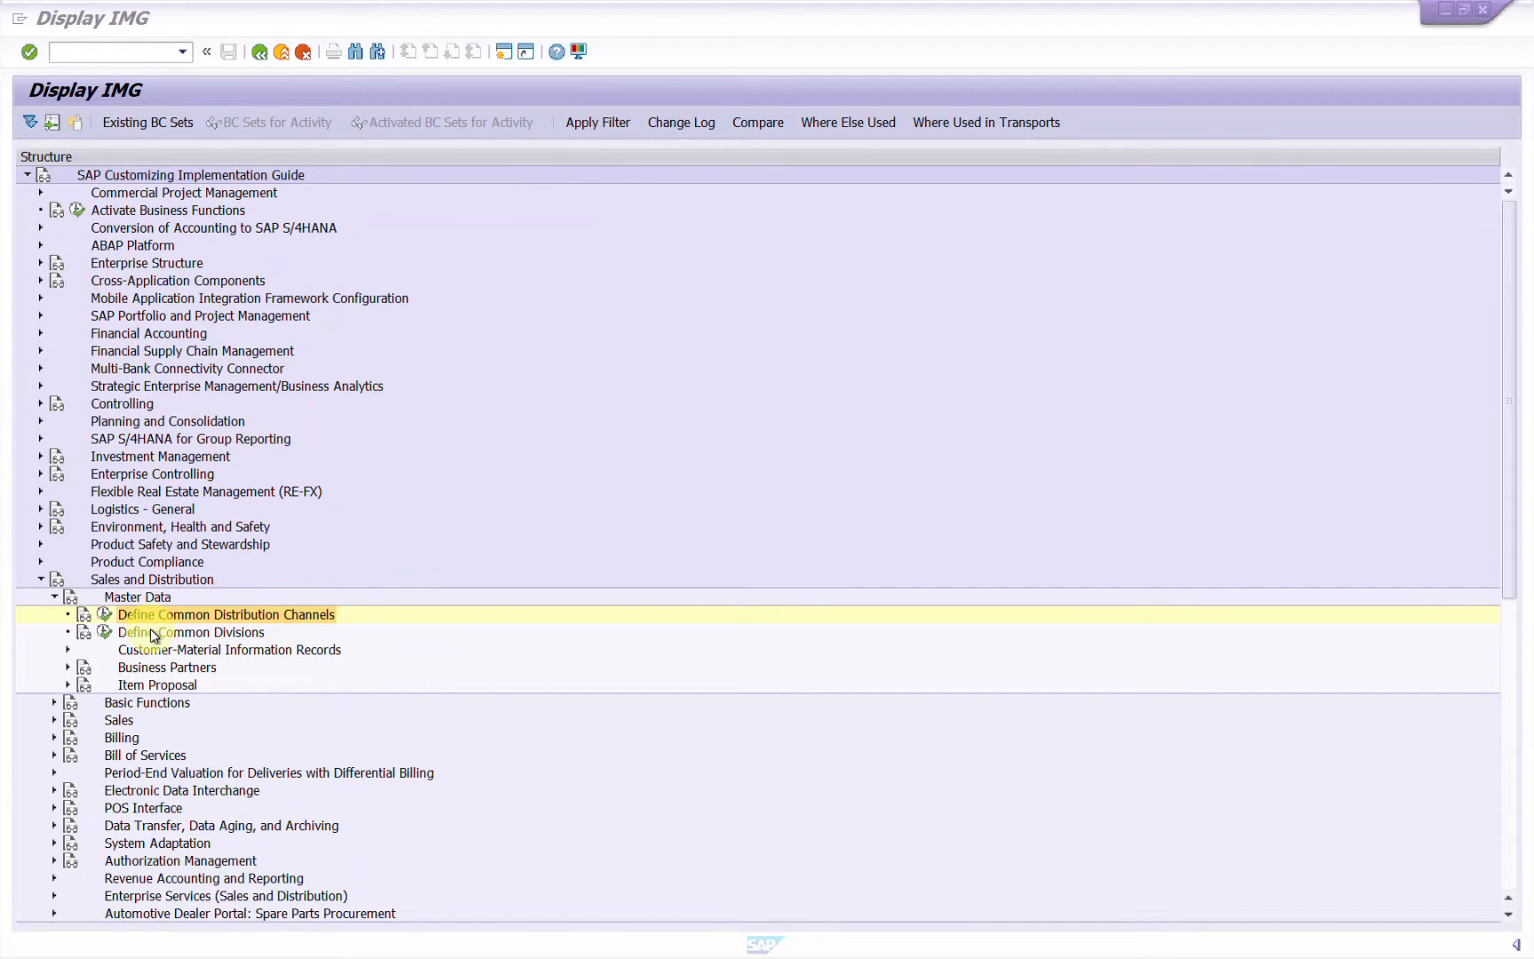
pyautogui.click(103, 633)
pyautogui.click(320, 568)
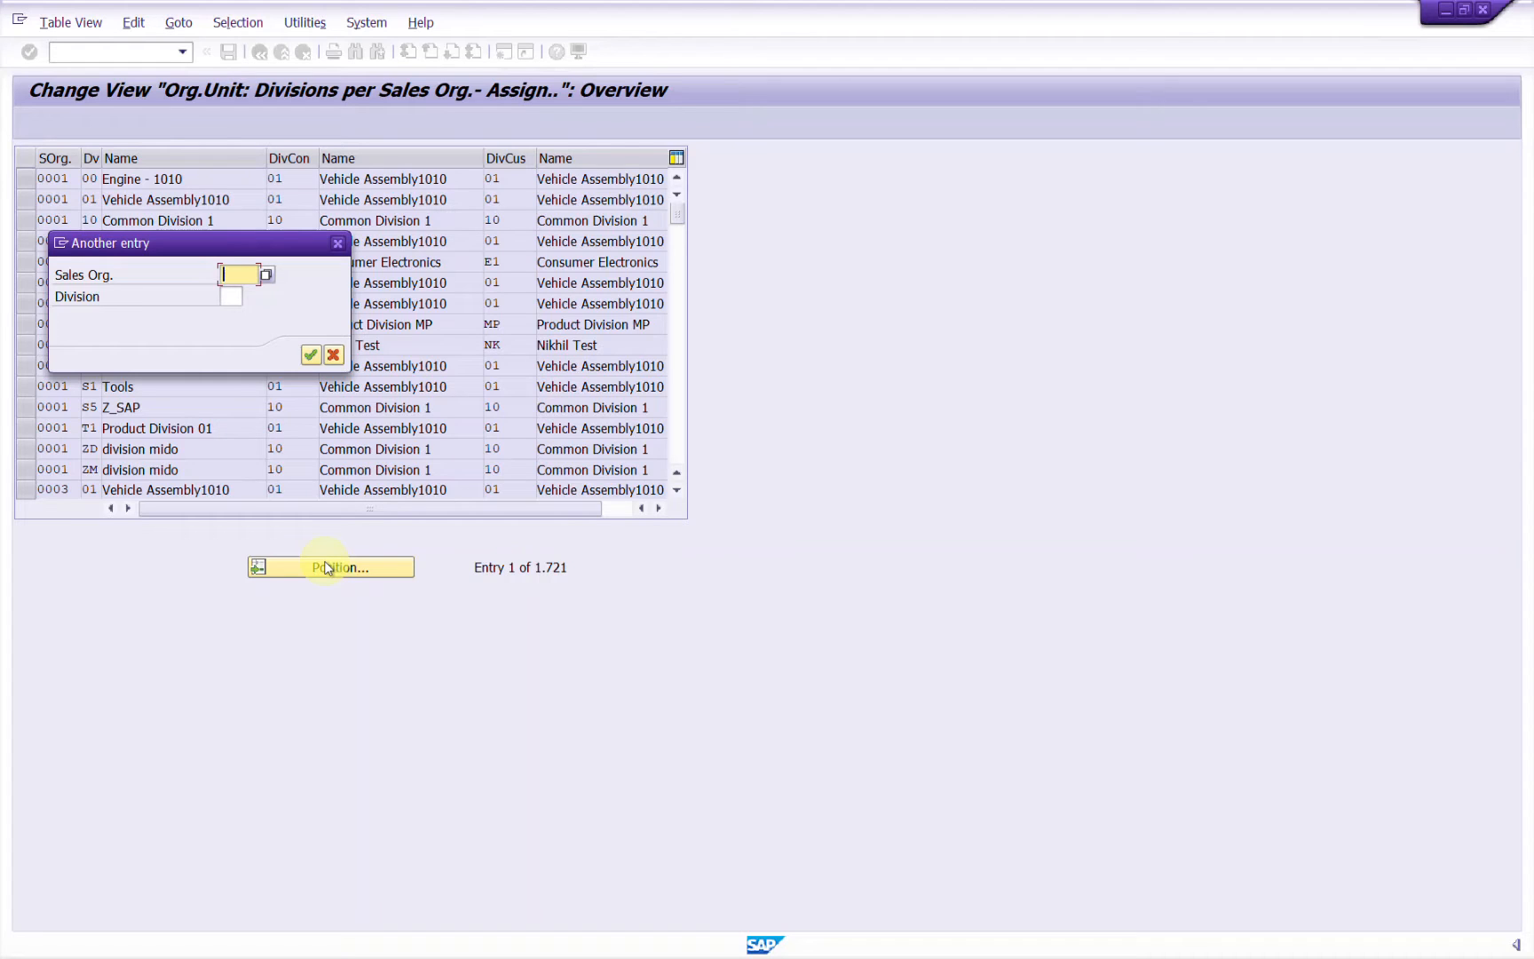
pyautogui.press('Tab')
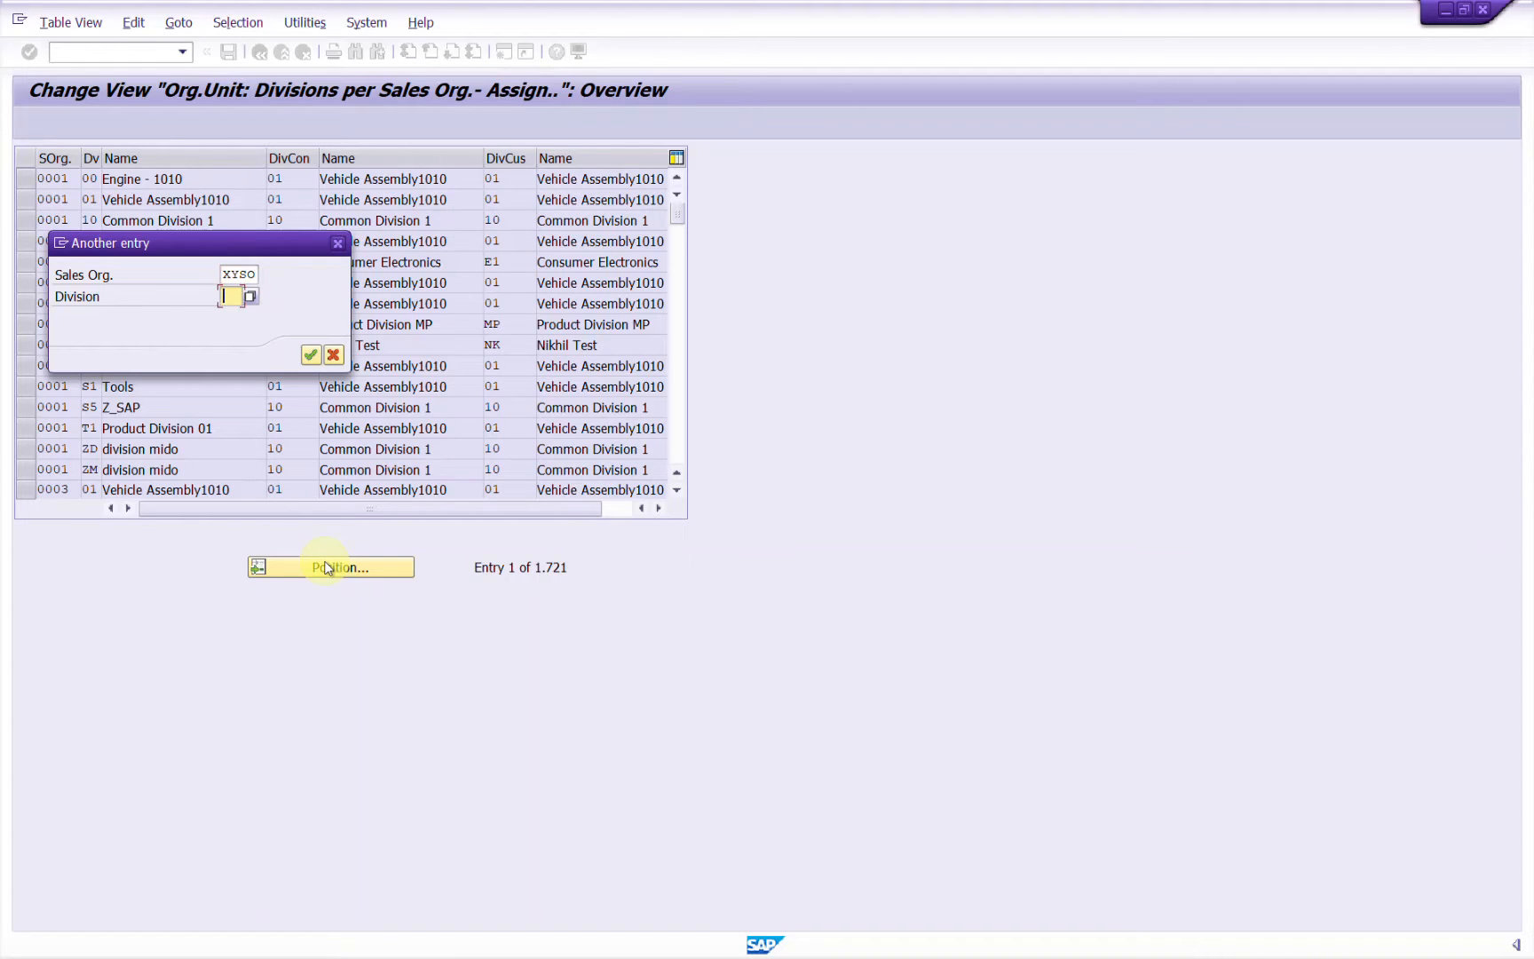
pyautogui.press('Return')
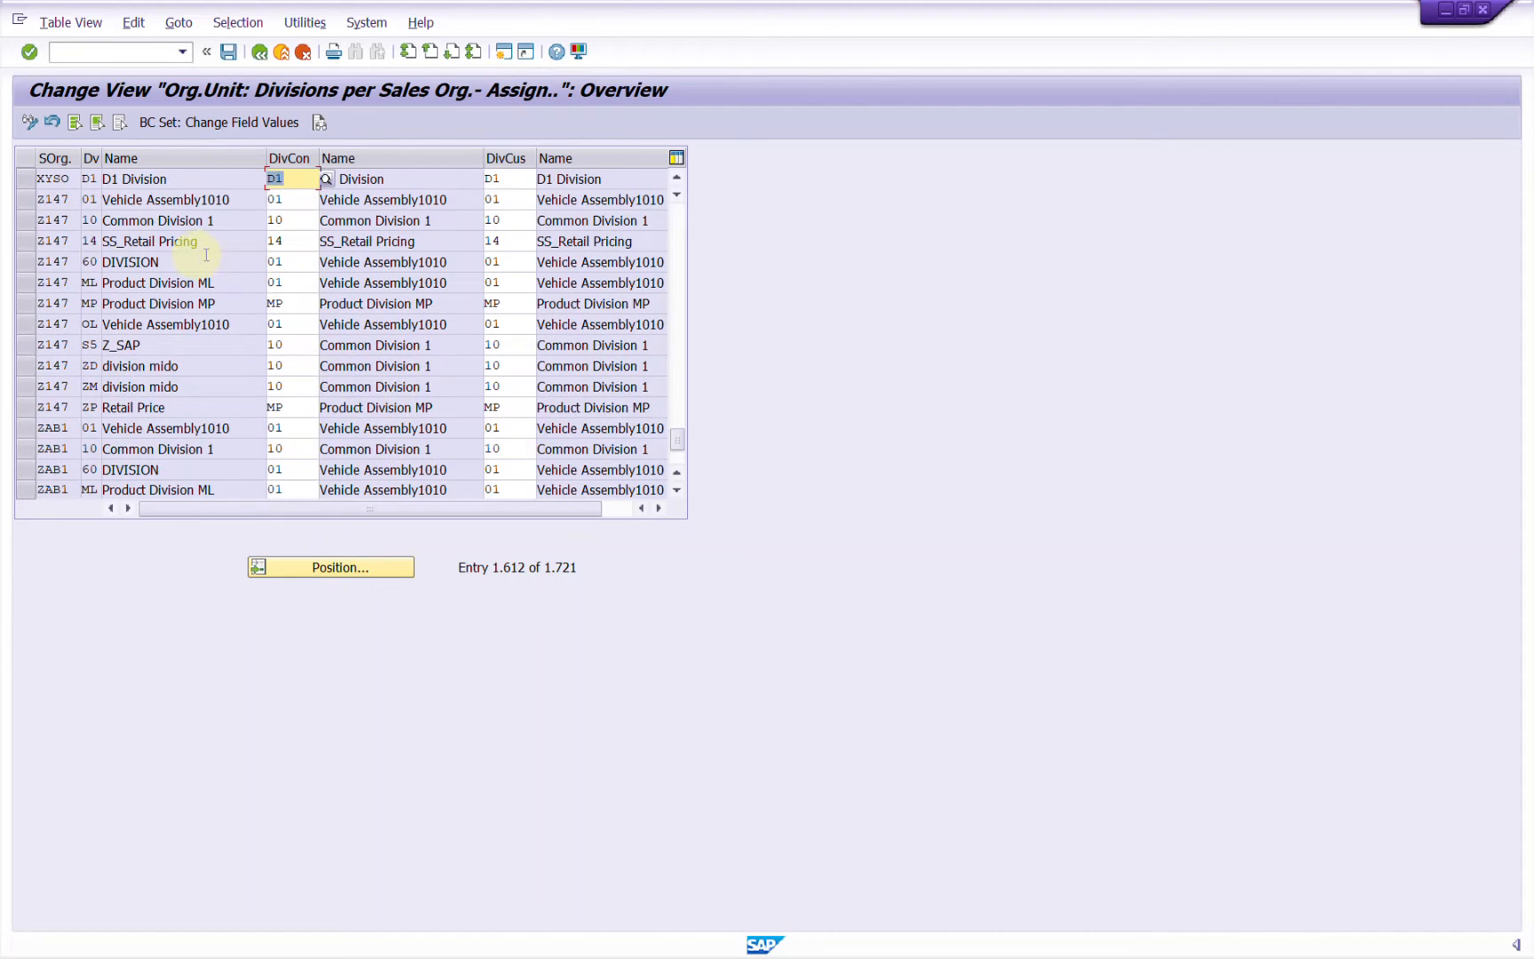
# Check the XYSO entry for division D1, save it, and return to the implementation guide.
pyautogui.click(24, 181)
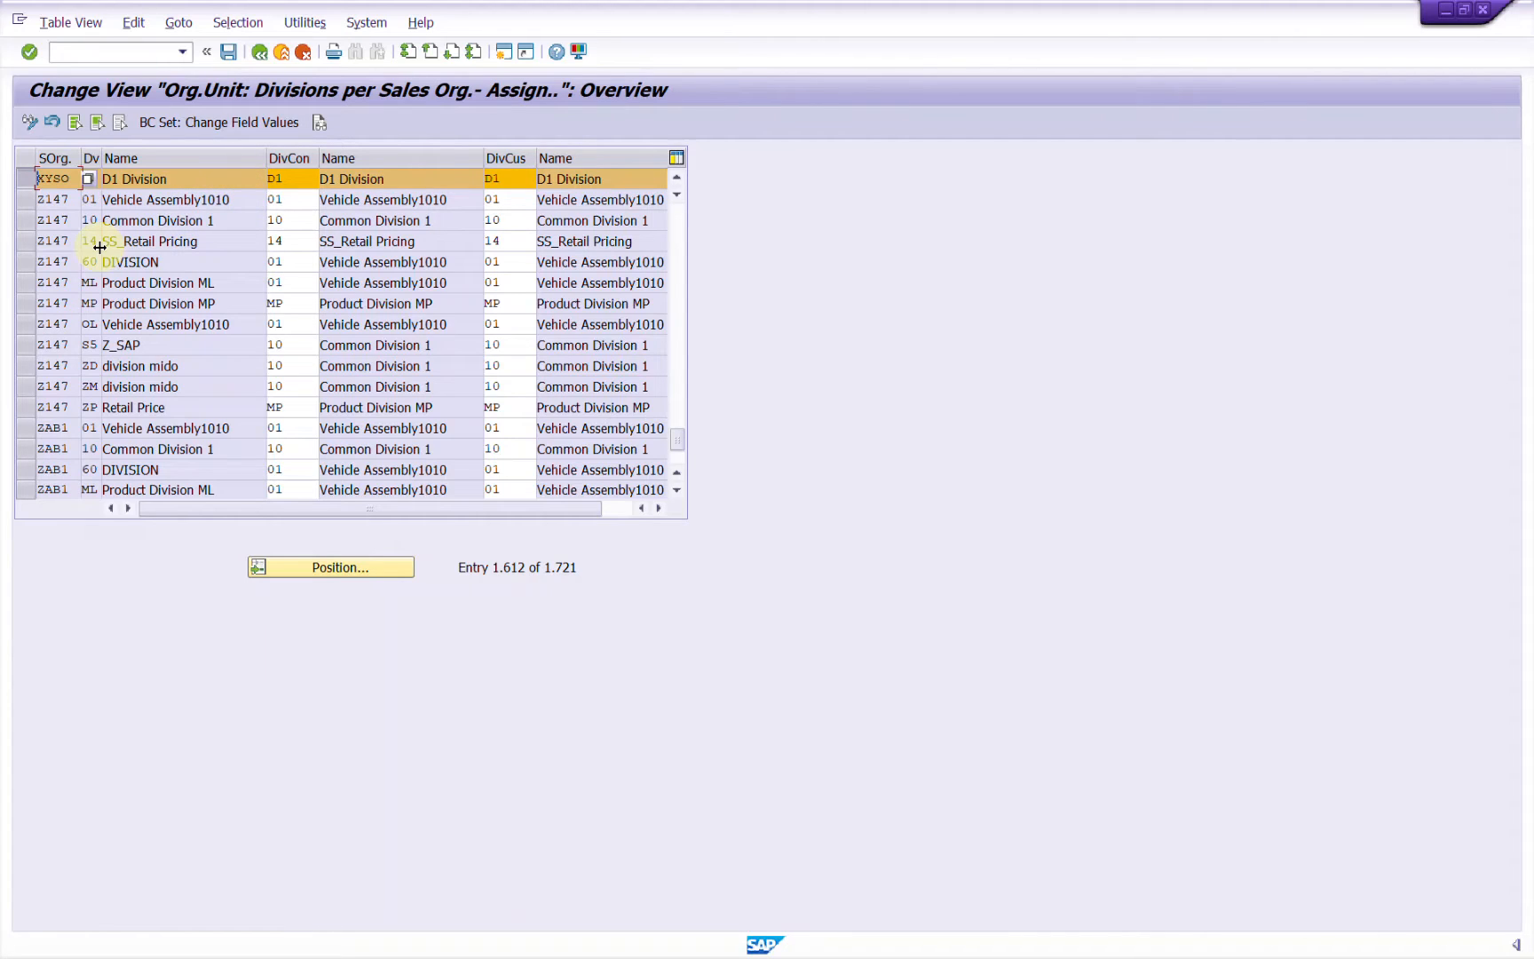
pyautogui.click(180, 183)
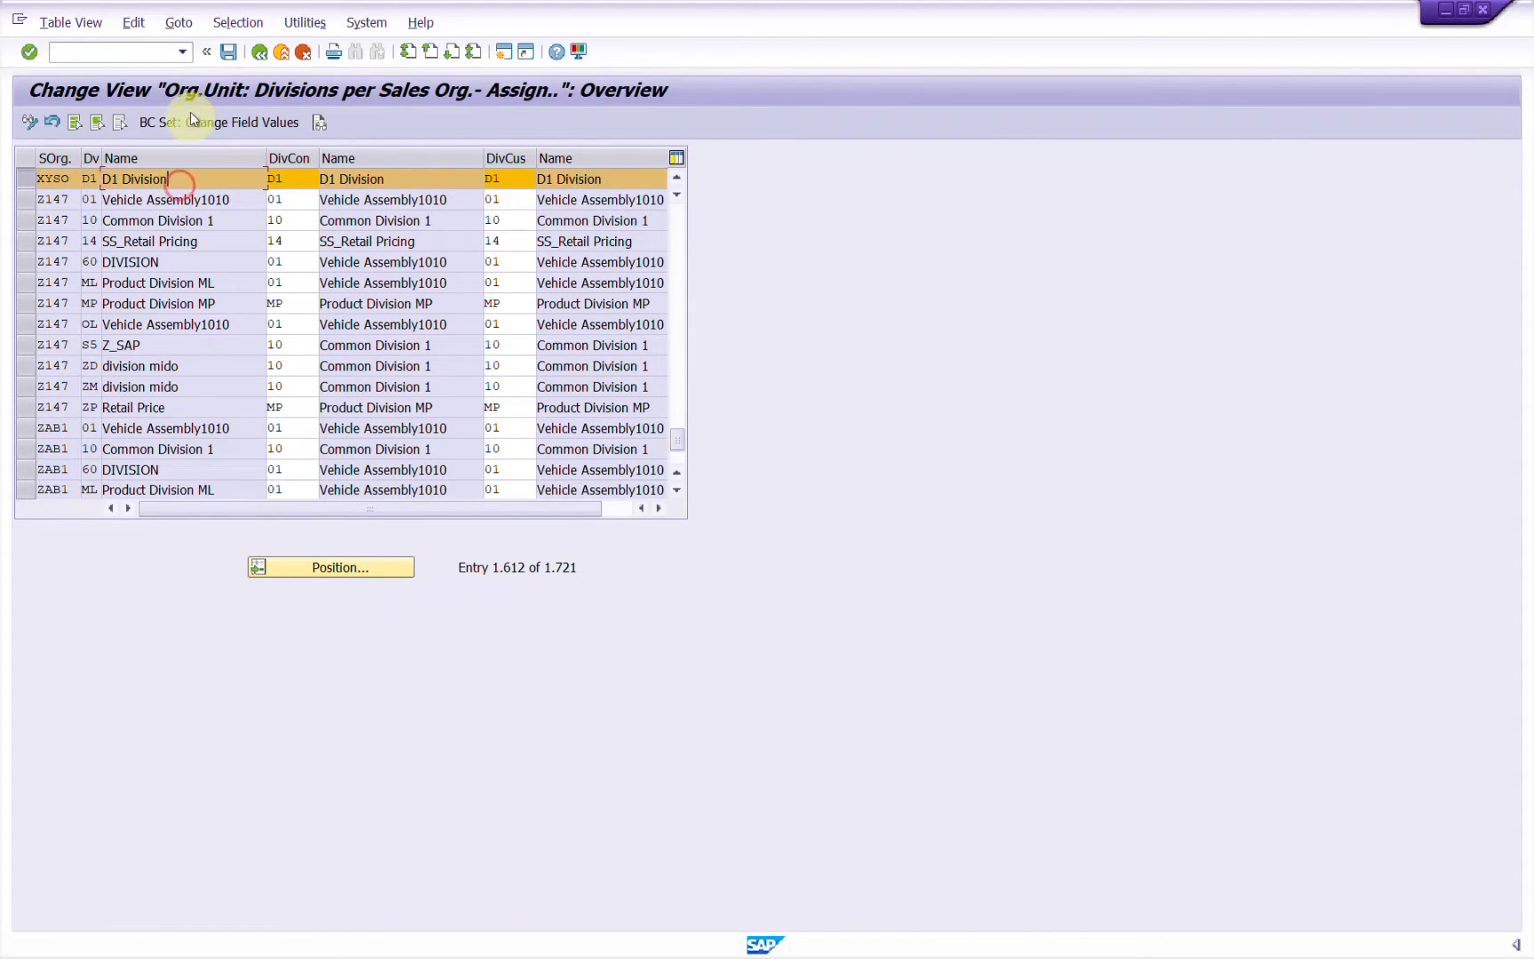
pyautogui.click(228, 53)
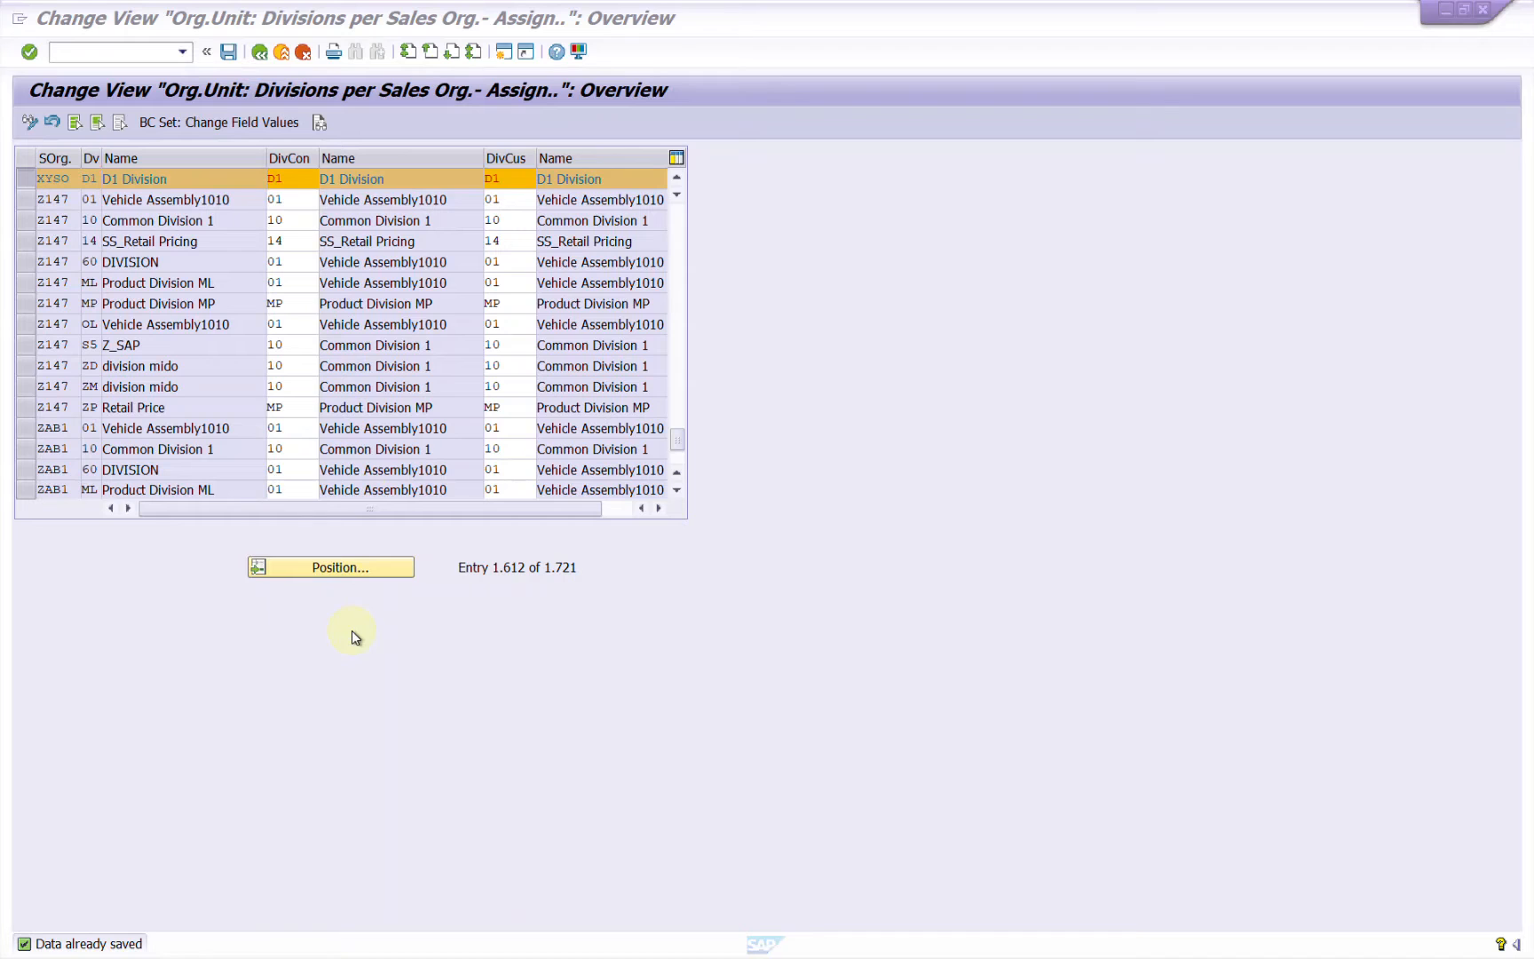
pyautogui.click(259, 53)
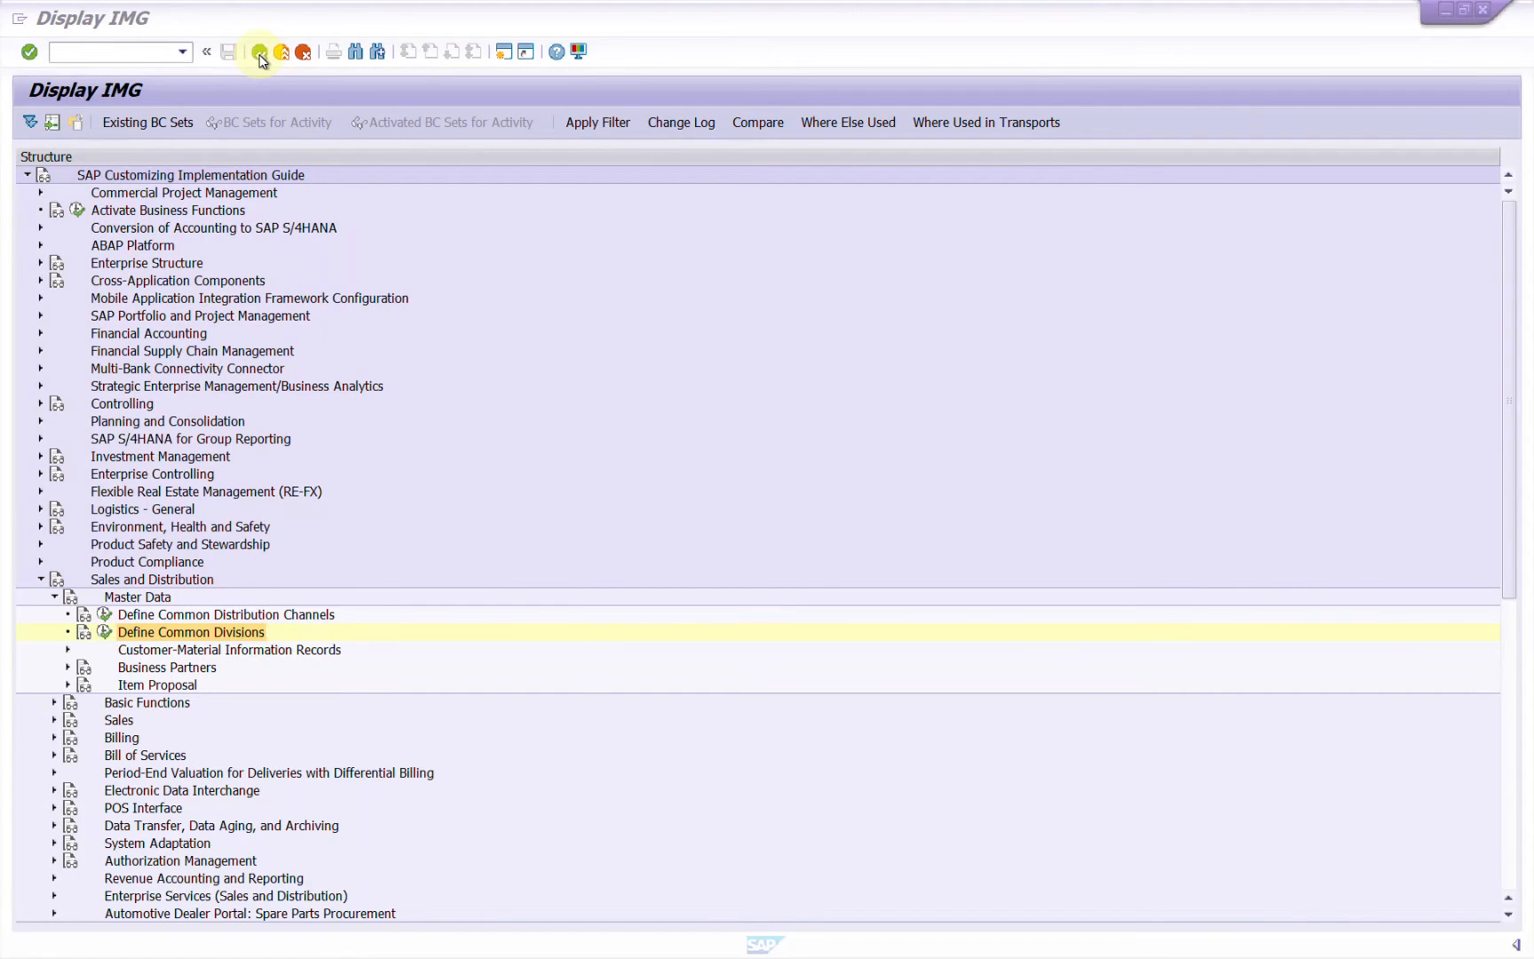
# Switch to the Excel checklist and enter XYSO+D1 as the supplying plant's value for Define Common Divisions (VOR2).
pyautogui.hotkey('alt', 'Tab')
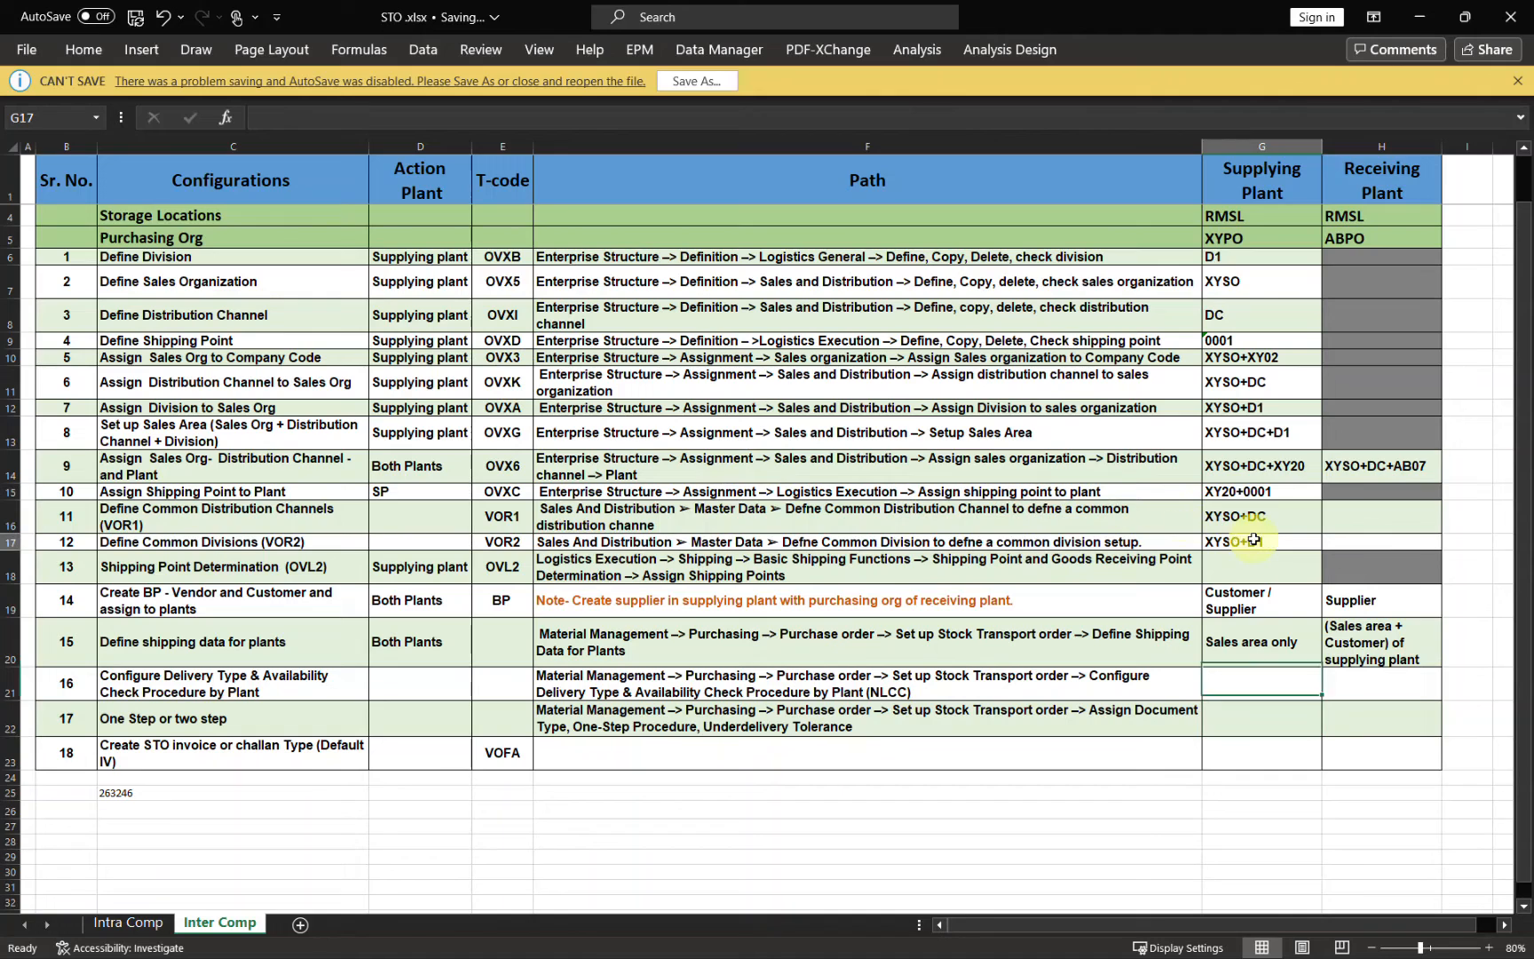
pyautogui.click(1250, 568)
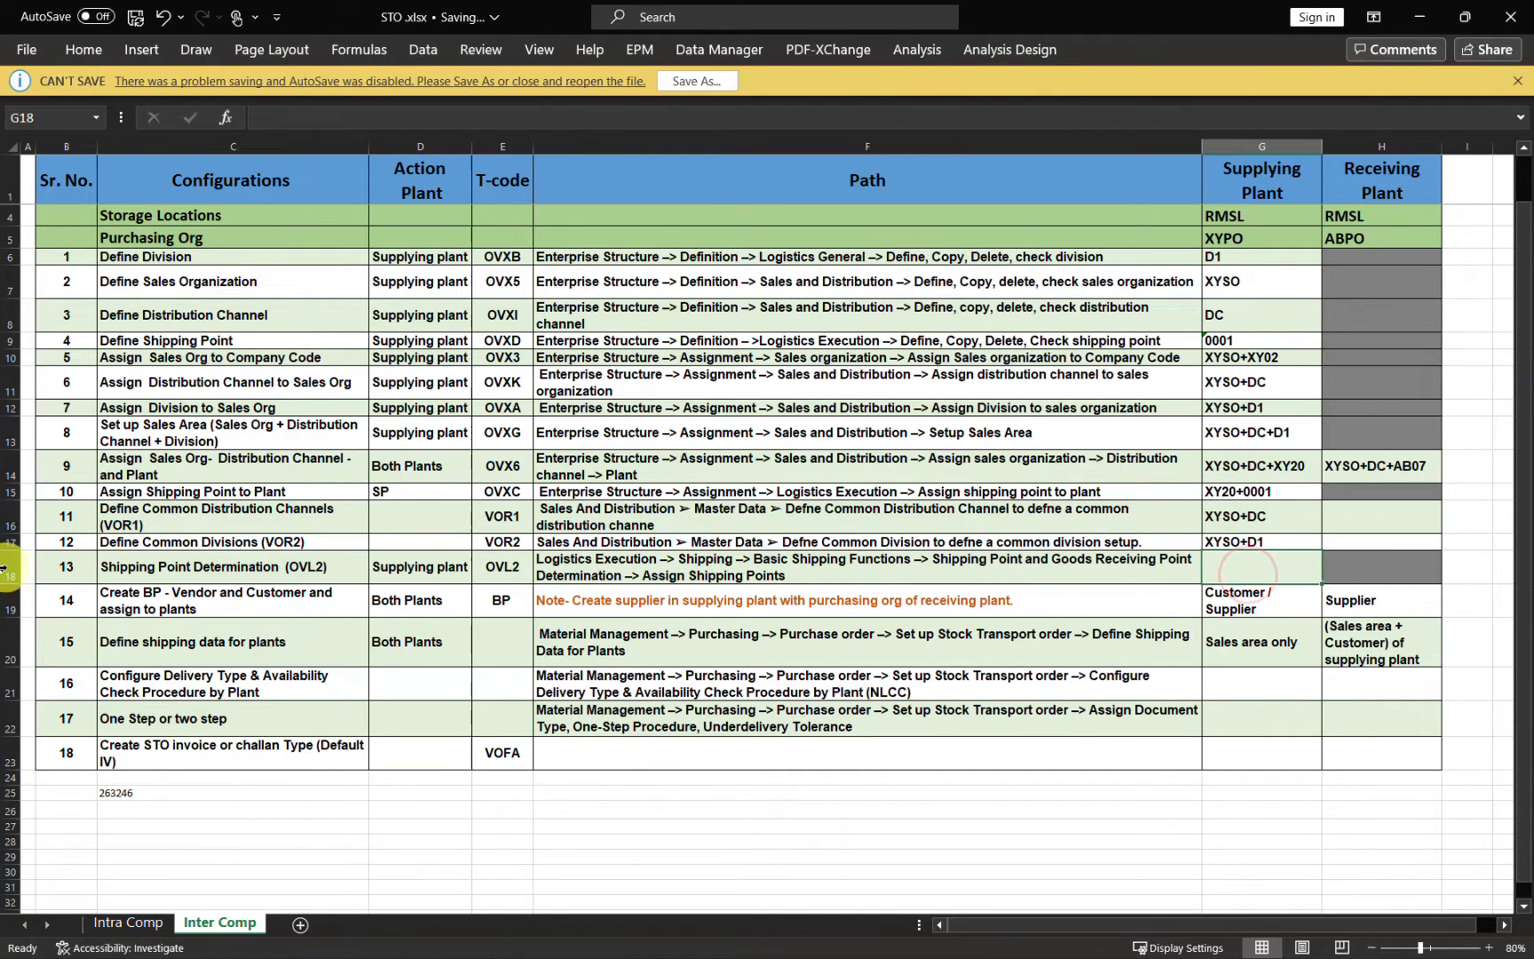
# Review the Shipping Point Determination (OVL2) row in the checklist, including its path, action plant and supplying plant cell.
pyautogui.click(9, 568)
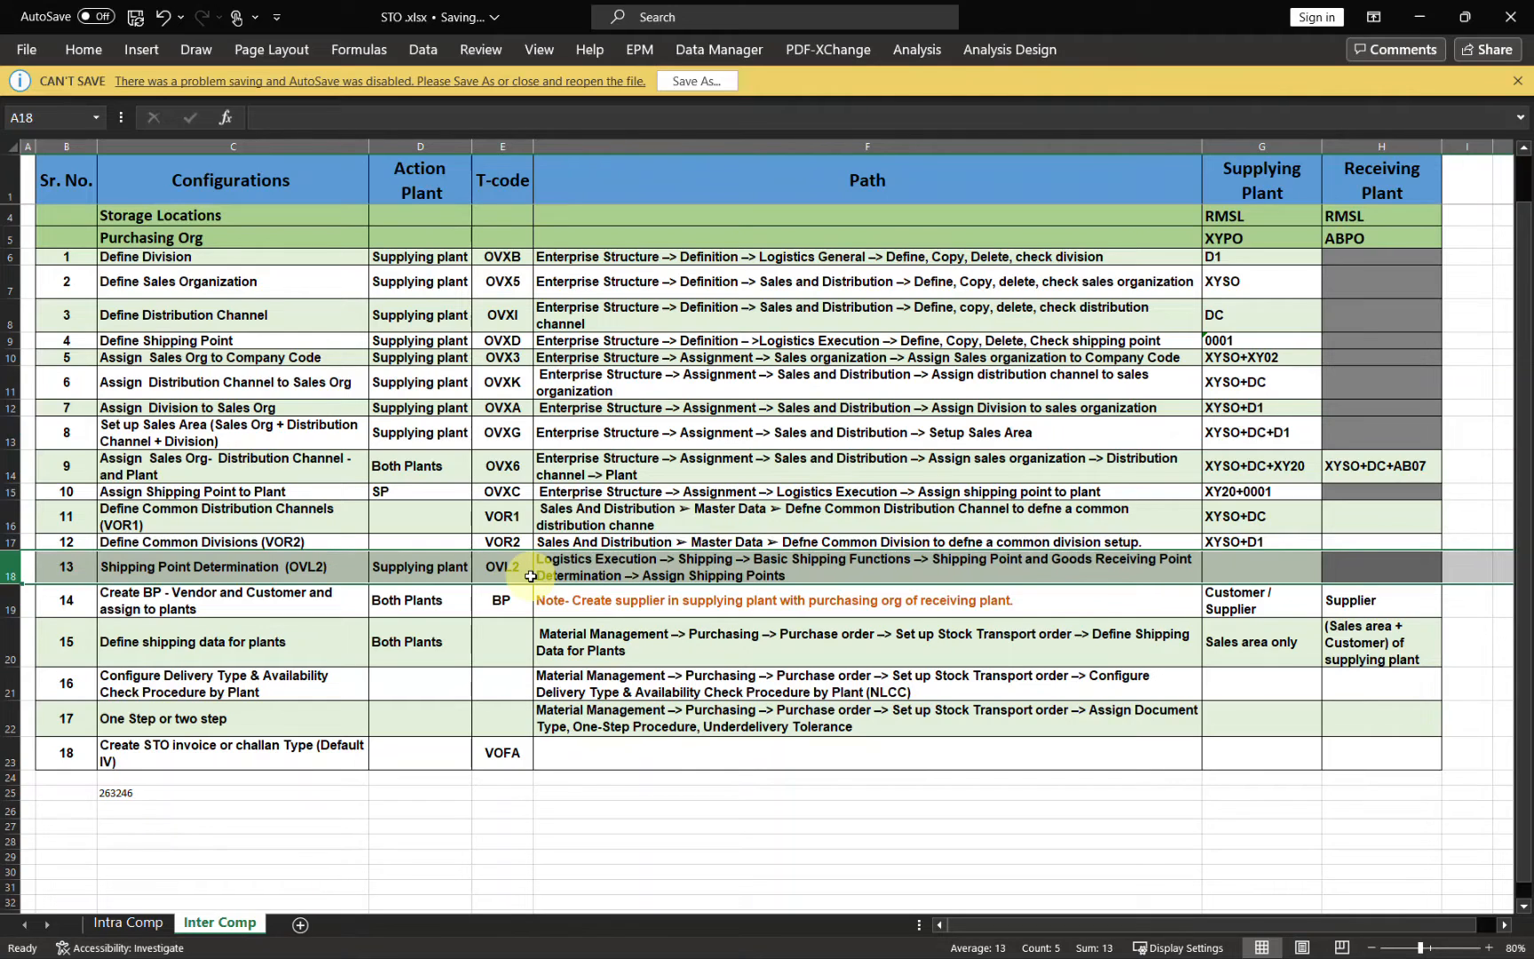
pyautogui.click(795, 571)
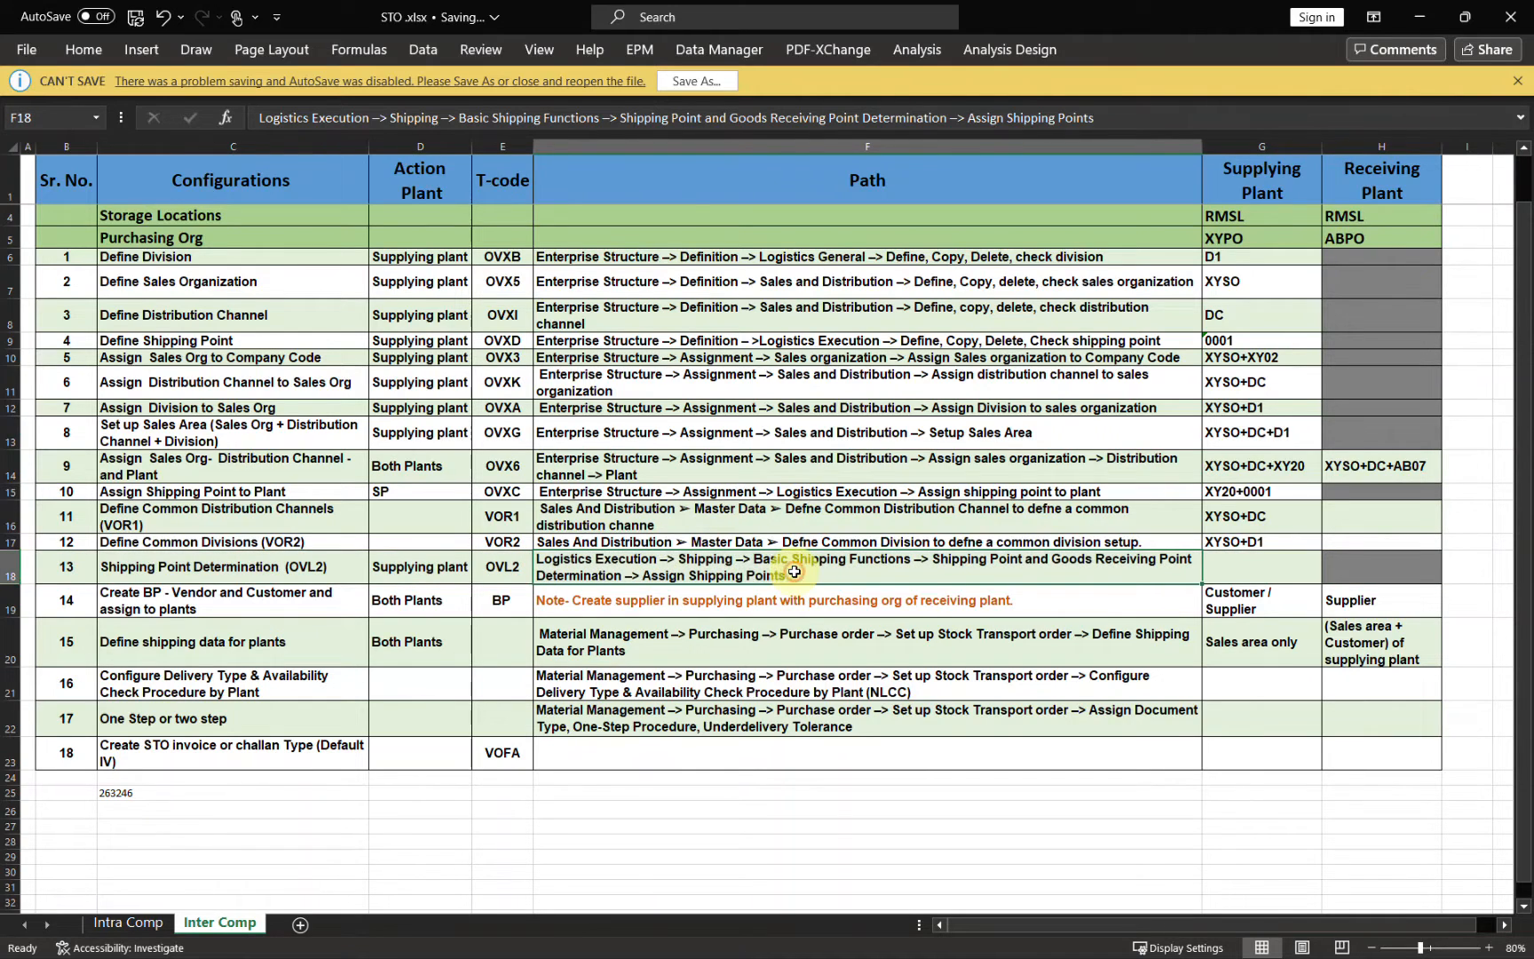
pyautogui.click(422, 144)
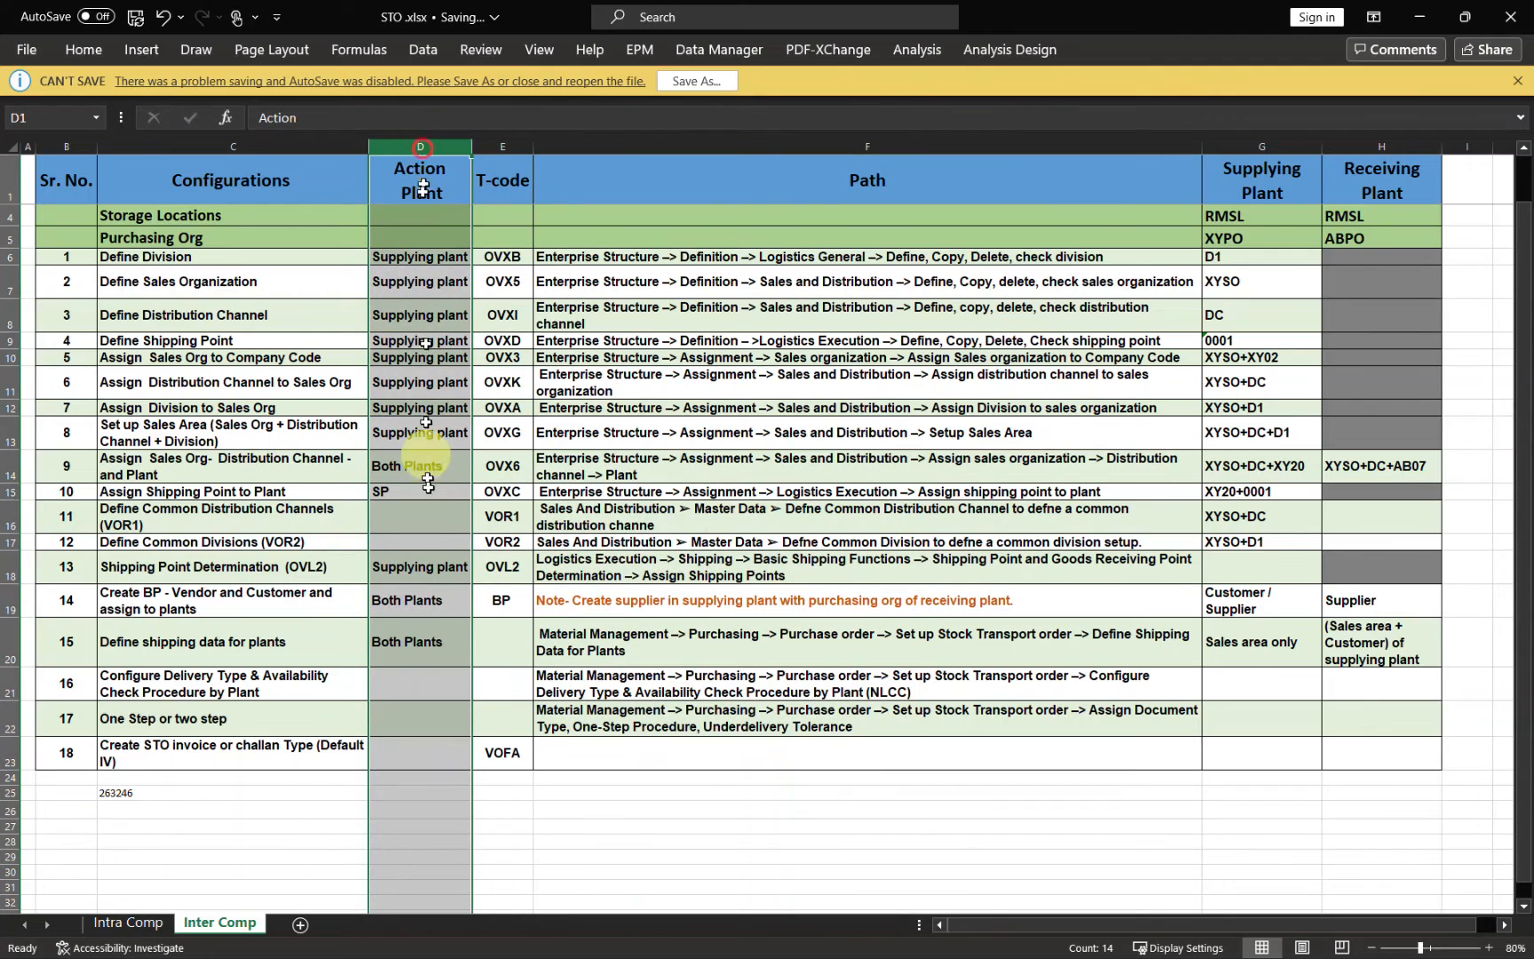
pyautogui.click(1002, 560)
pyautogui.click(442, 568)
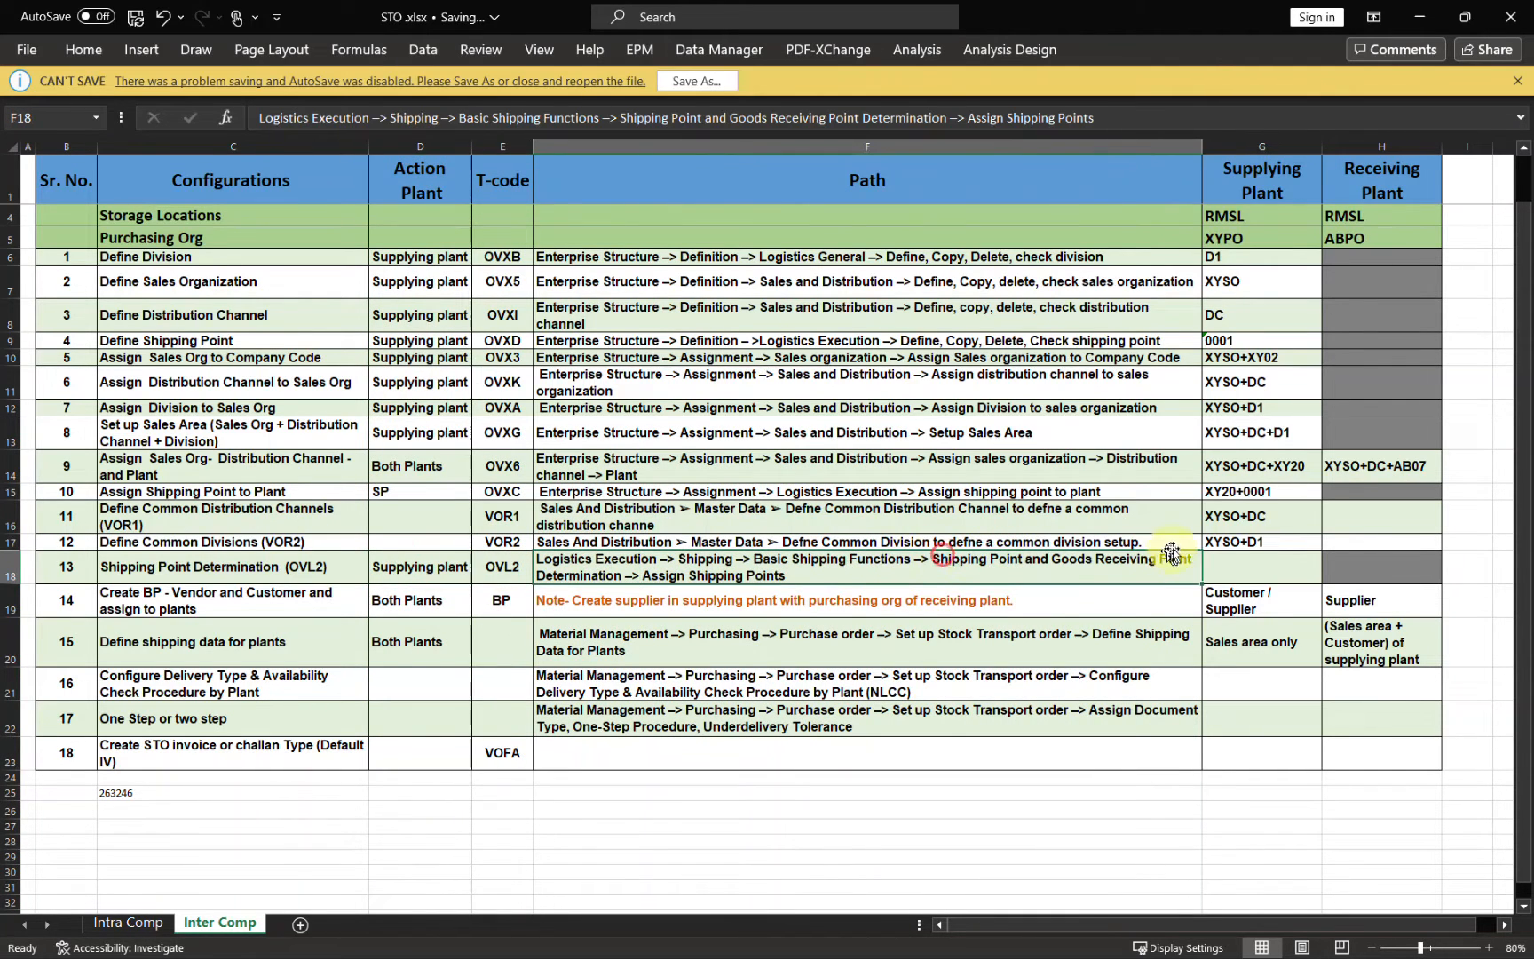
pyautogui.click(1241, 564)
pyautogui.click(1263, 144)
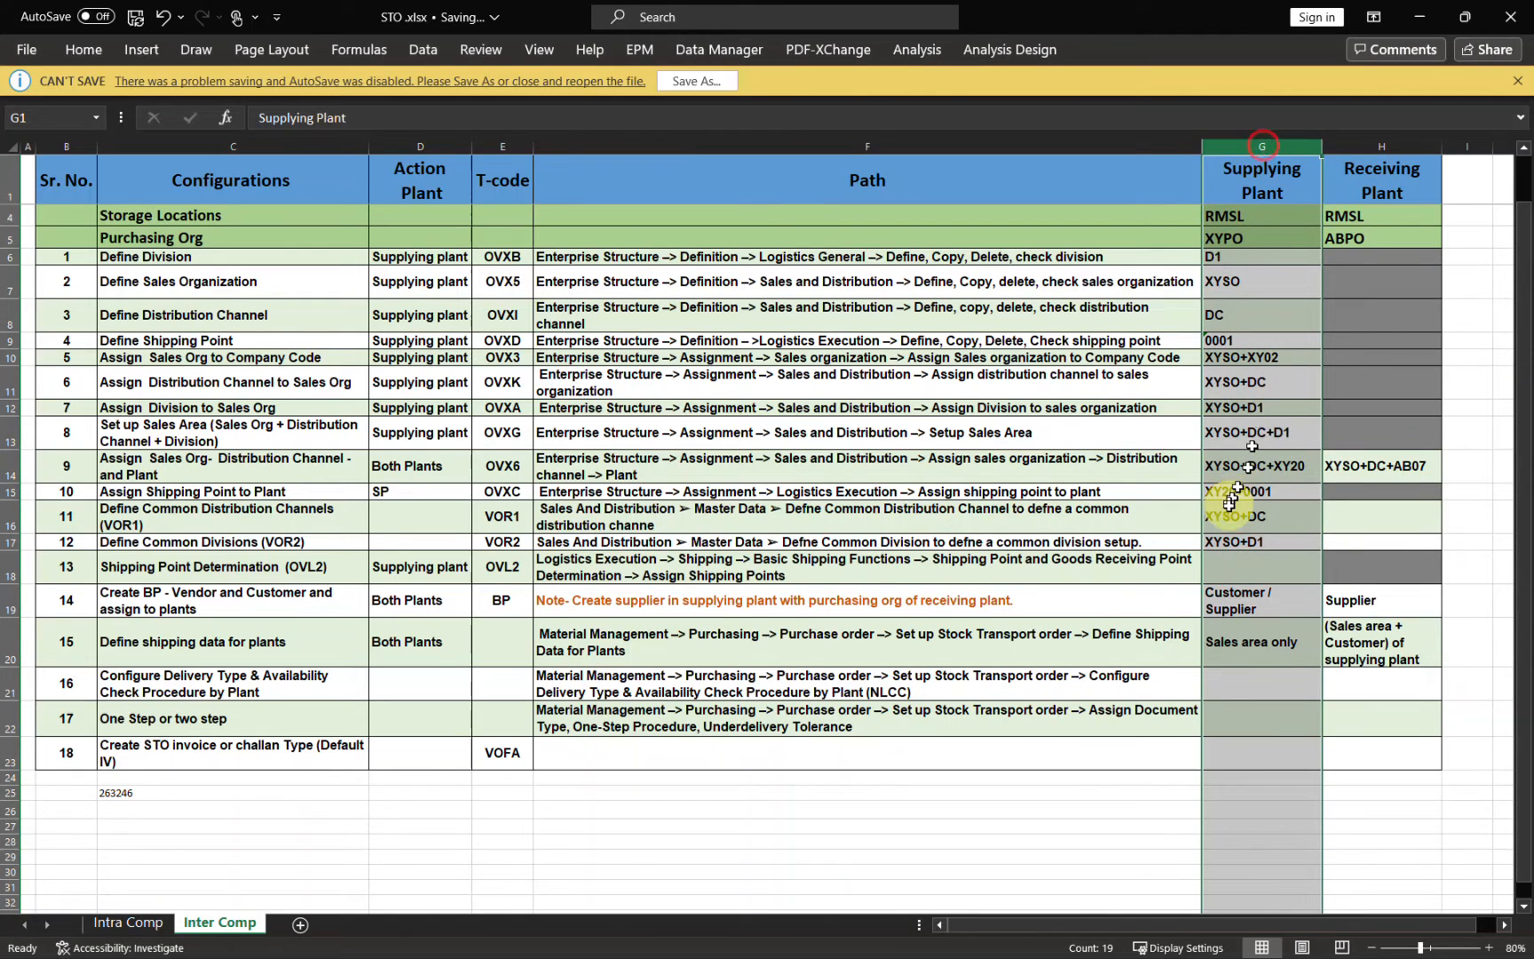
pyautogui.click(1244, 569)
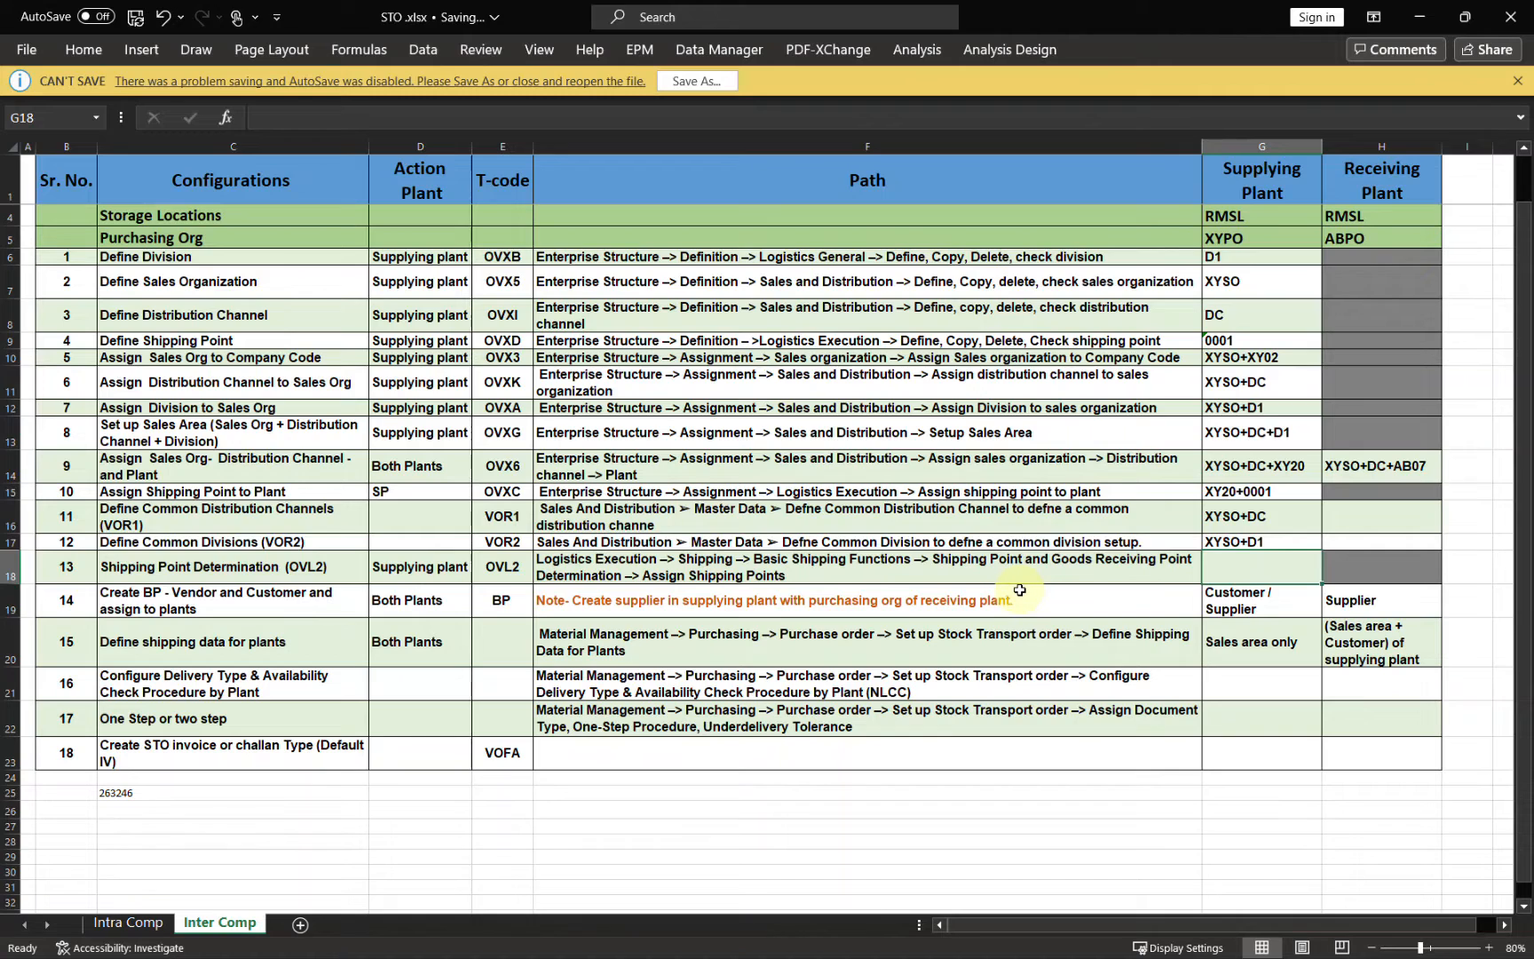
# Switch back to SAP and collapse the Sales and Distribution branch of the implementation guide.
pyautogui.hotkey('alt', 'Tab')
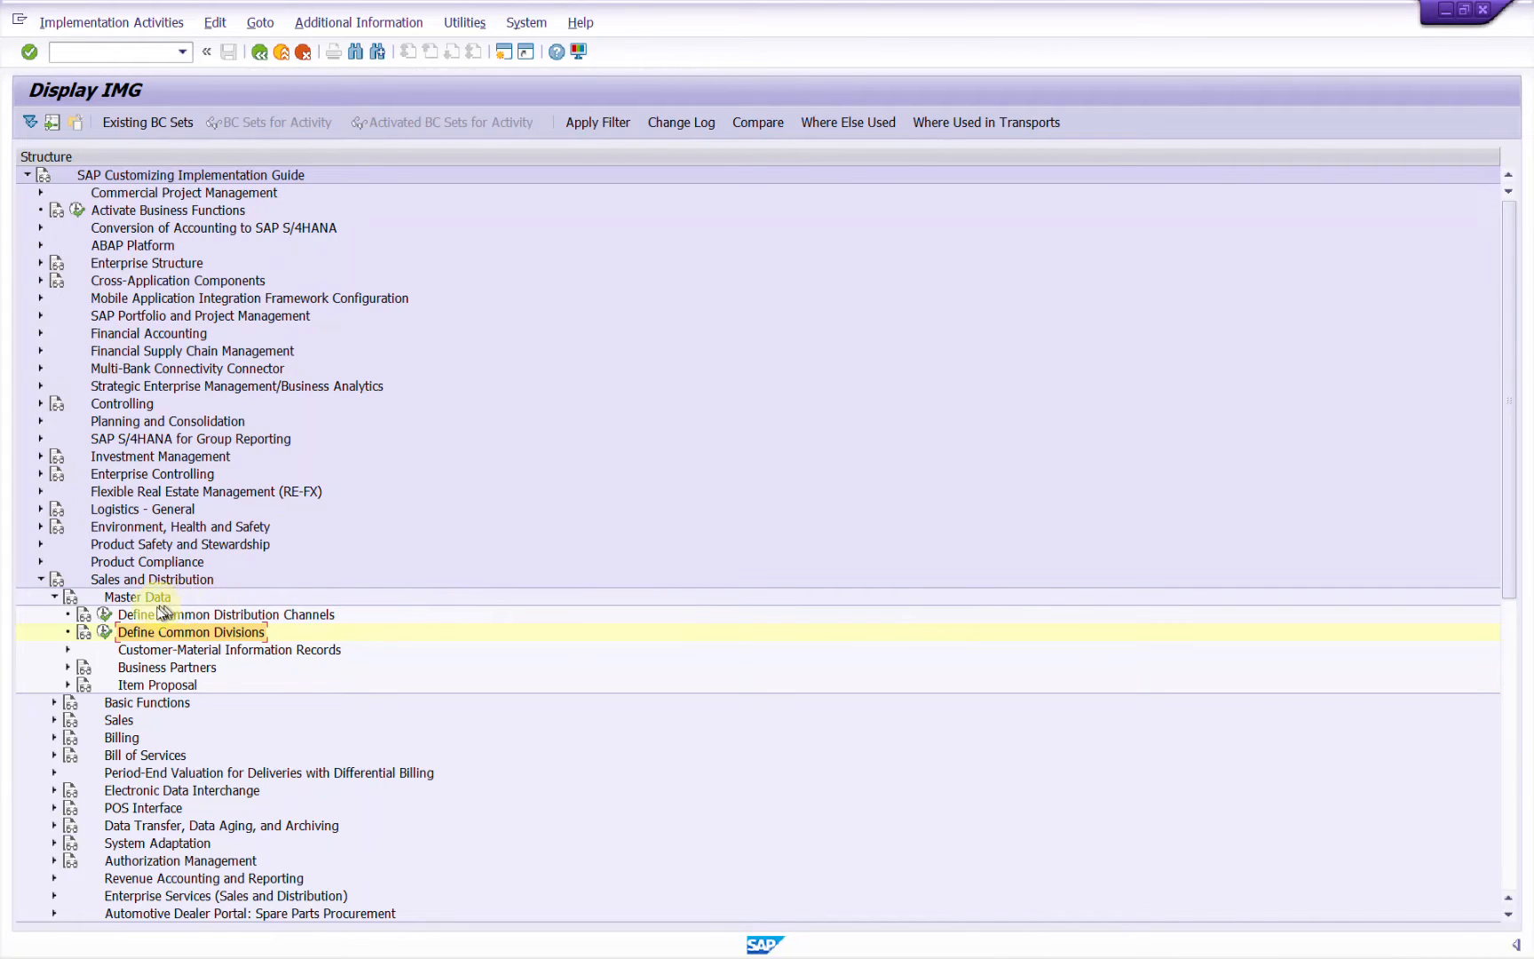
pyautogui.click(54, 601)
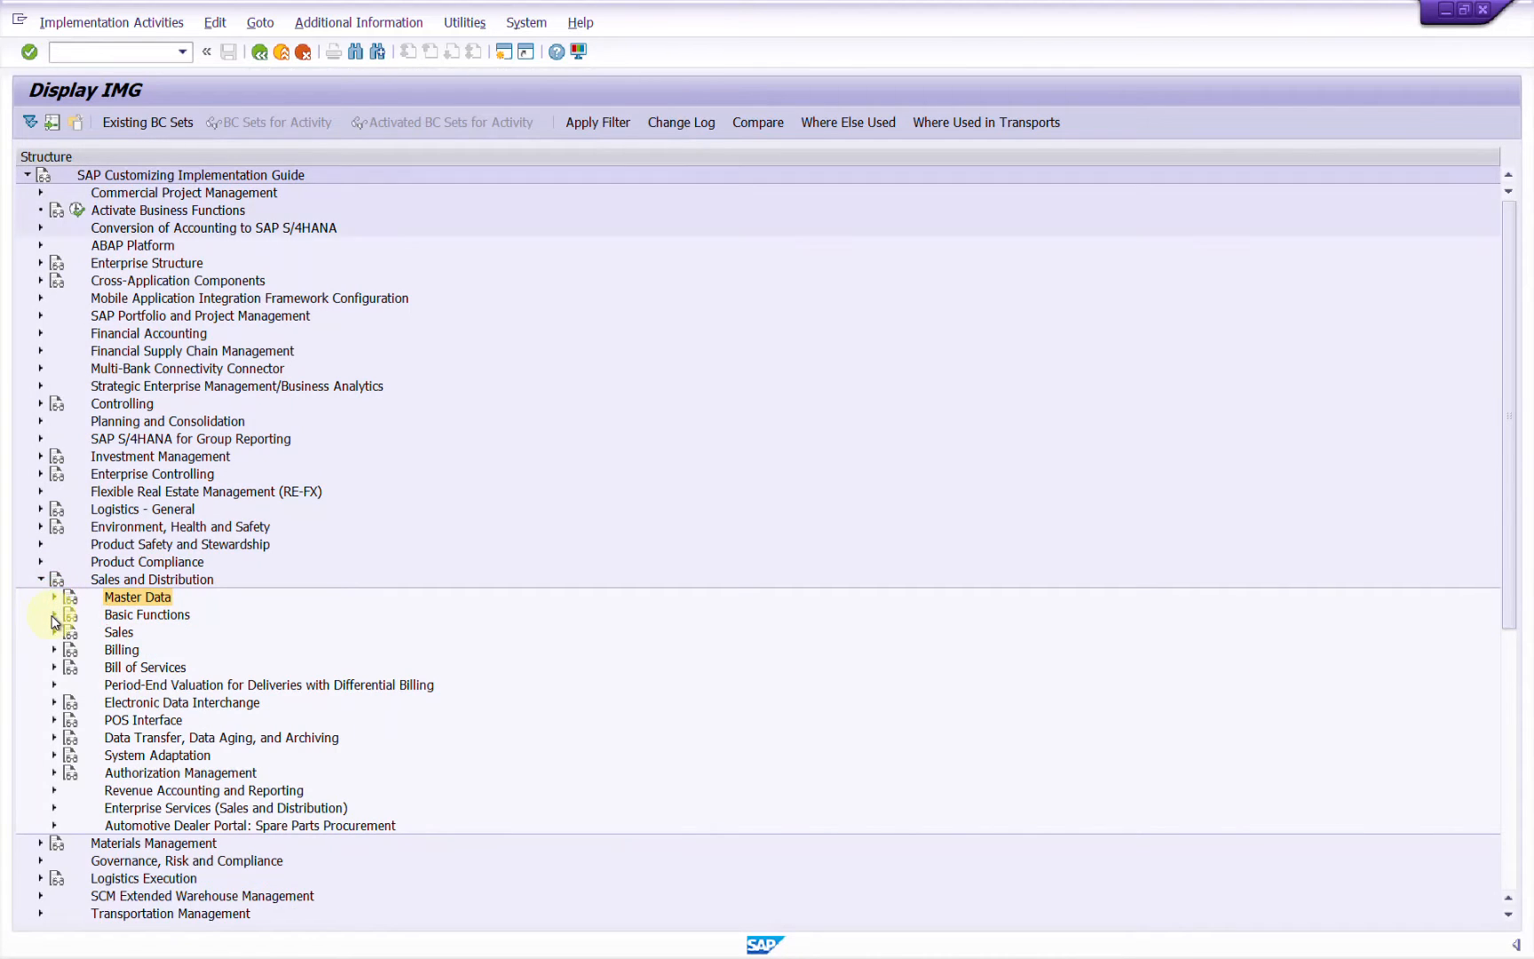
pyautogui.click(53, 615)
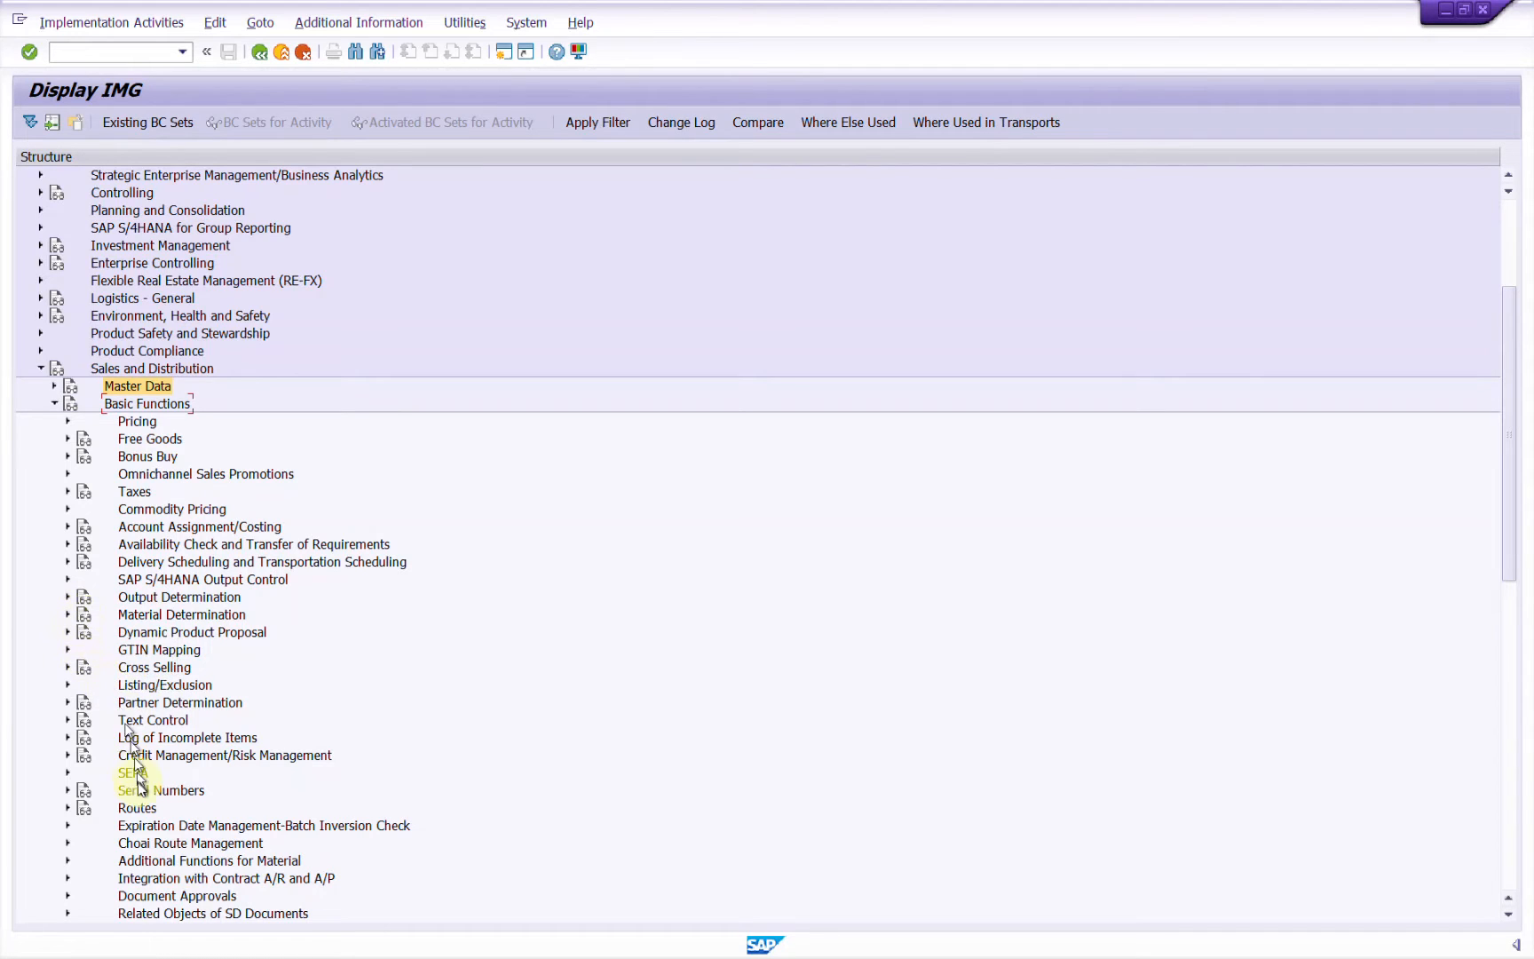
pyautogui.click(55, 404)
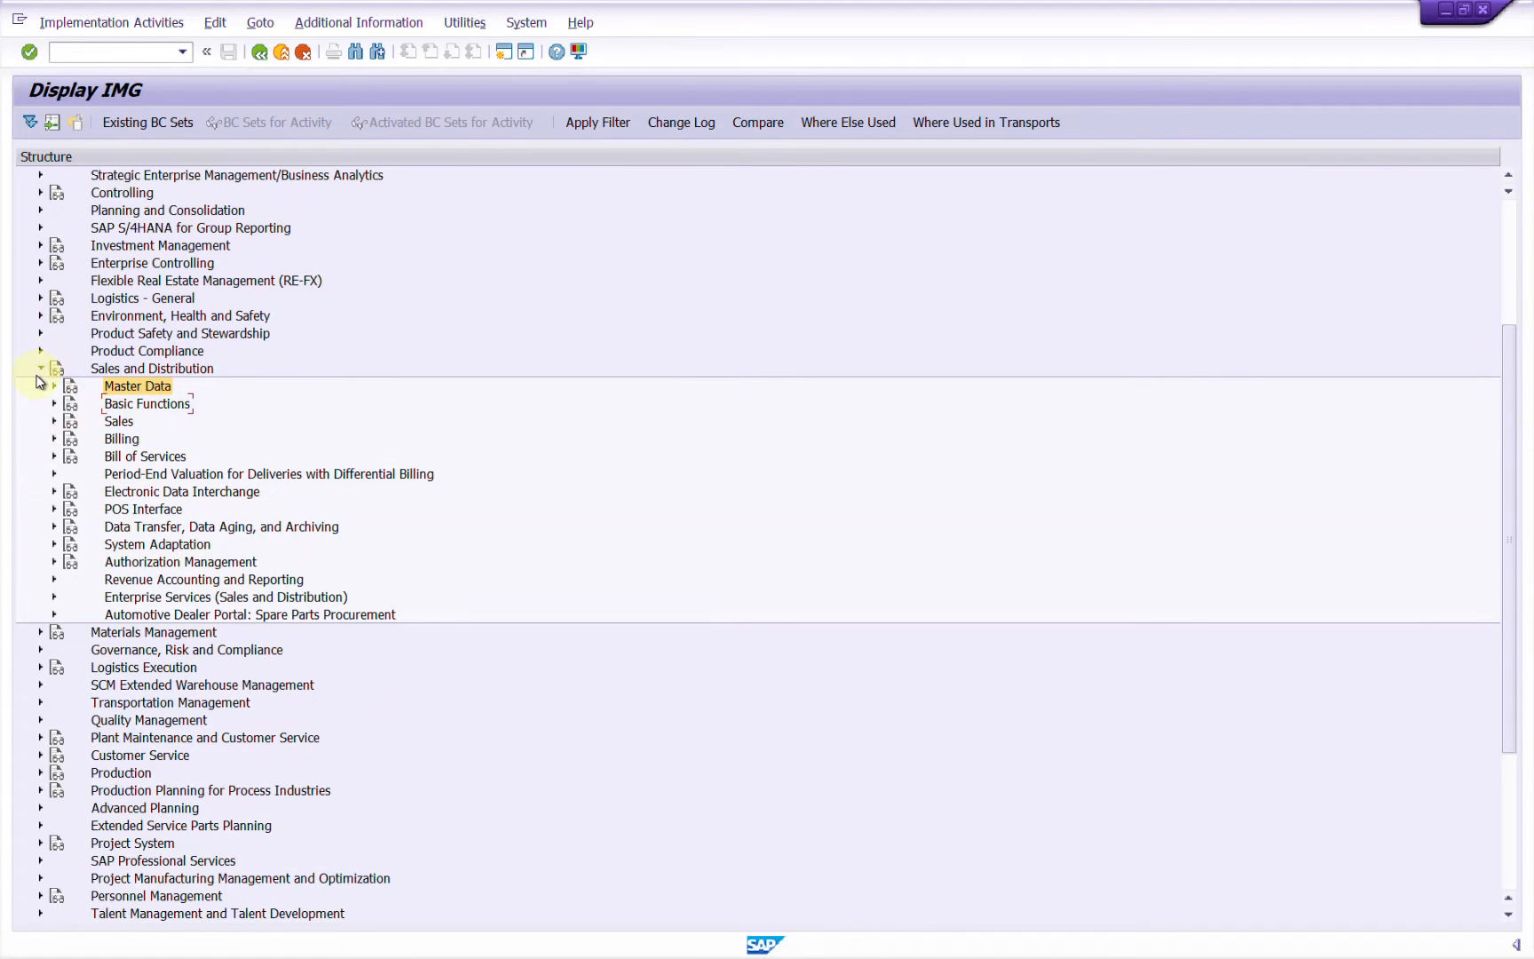
pyautogui.click(41, 369)
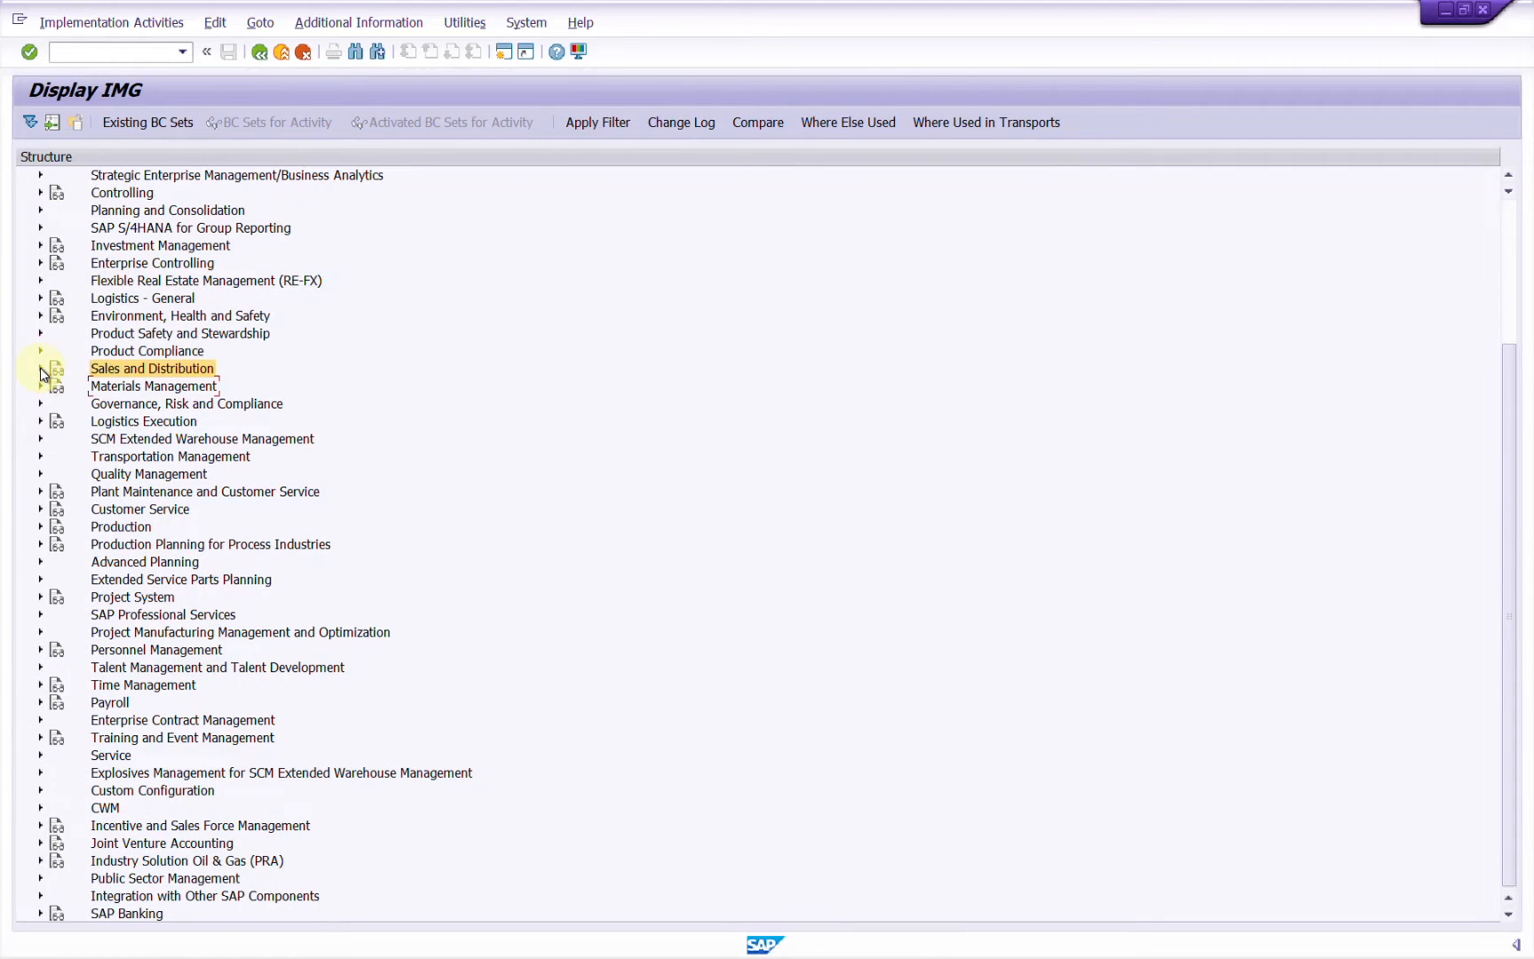
pyautogui.scroll(2, 41, 373)
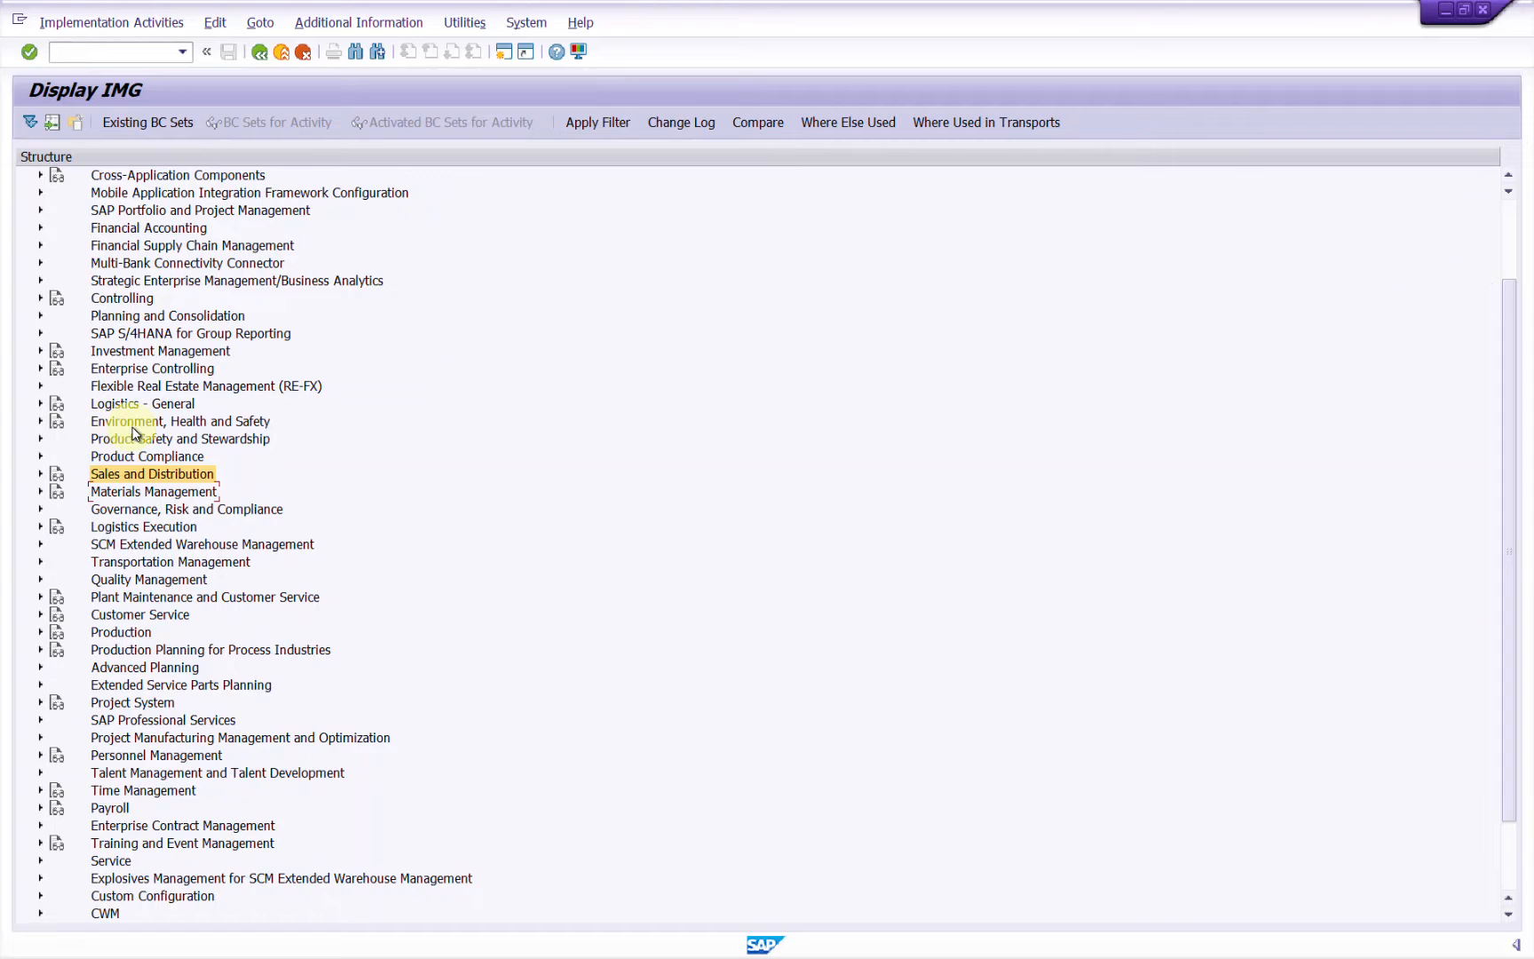
# Open Assign Shipping Points under Logistics Execution, Shipping, Basic Shipping Functions, Shipping Point and Goods Receiving Point Determination.
pyautogui.click(122, 529)
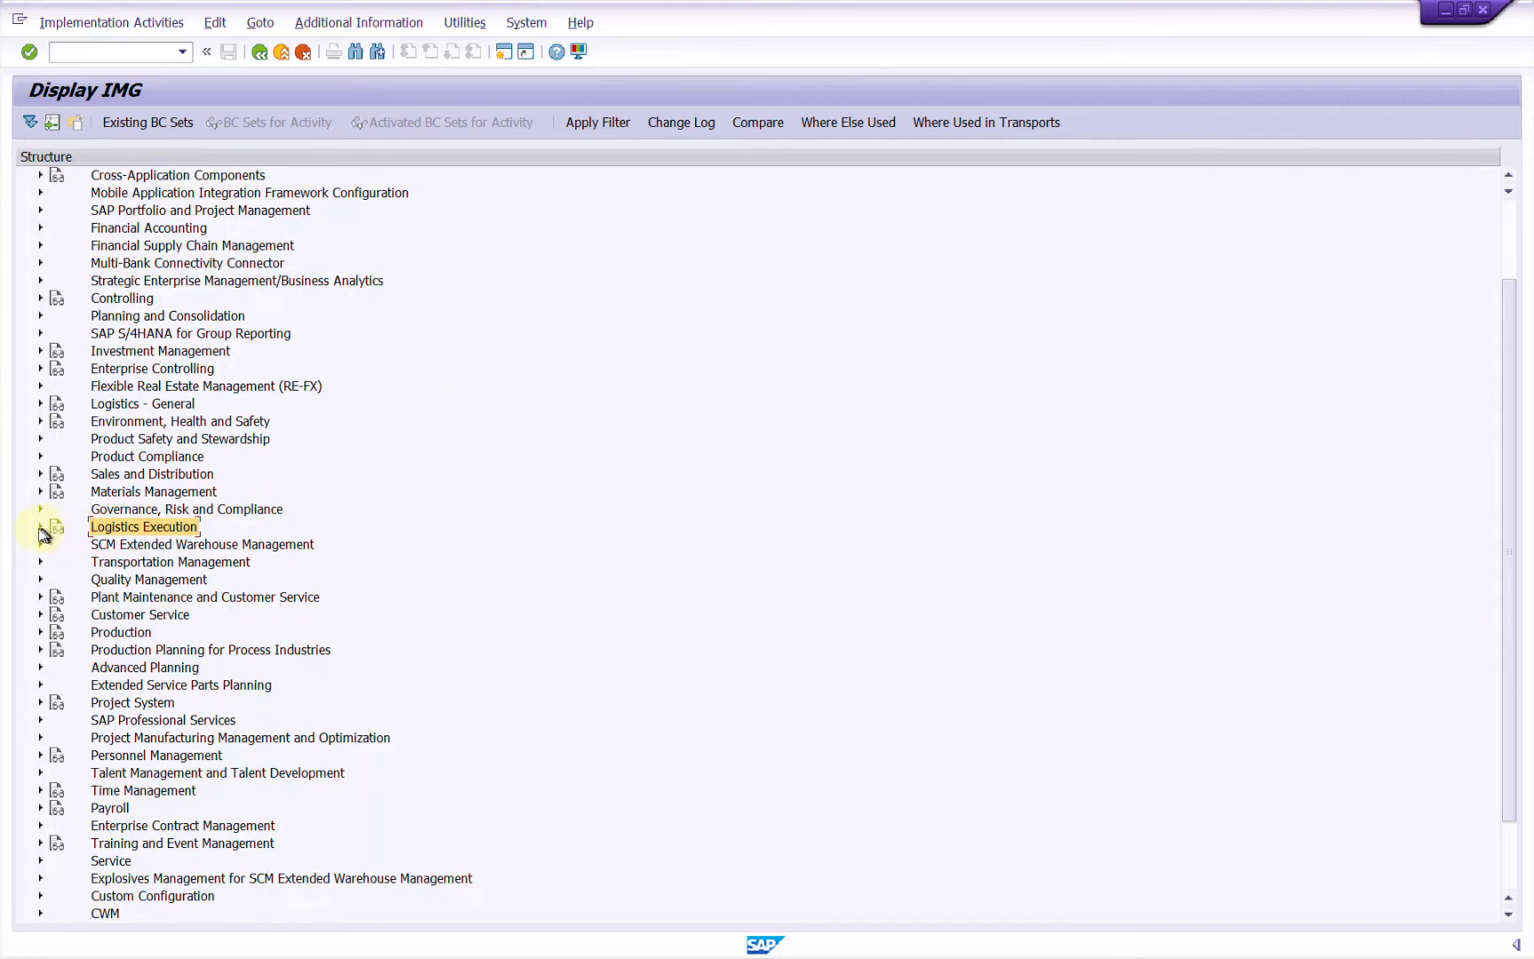
pyautogui.click(40, 528)
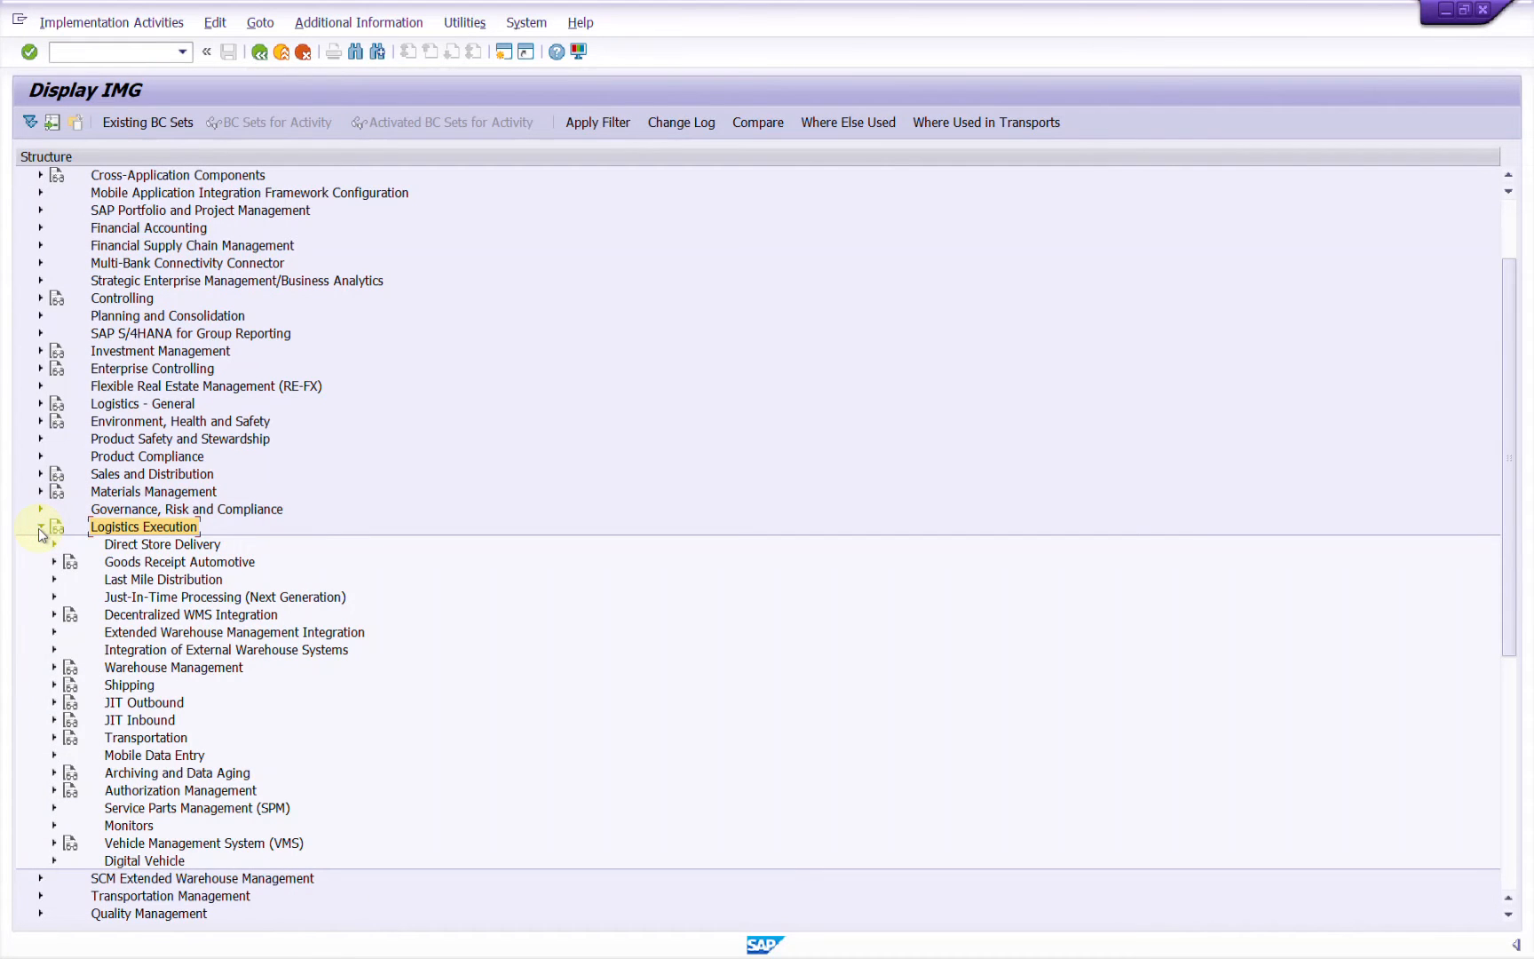
pyautogui.click(55, 687)
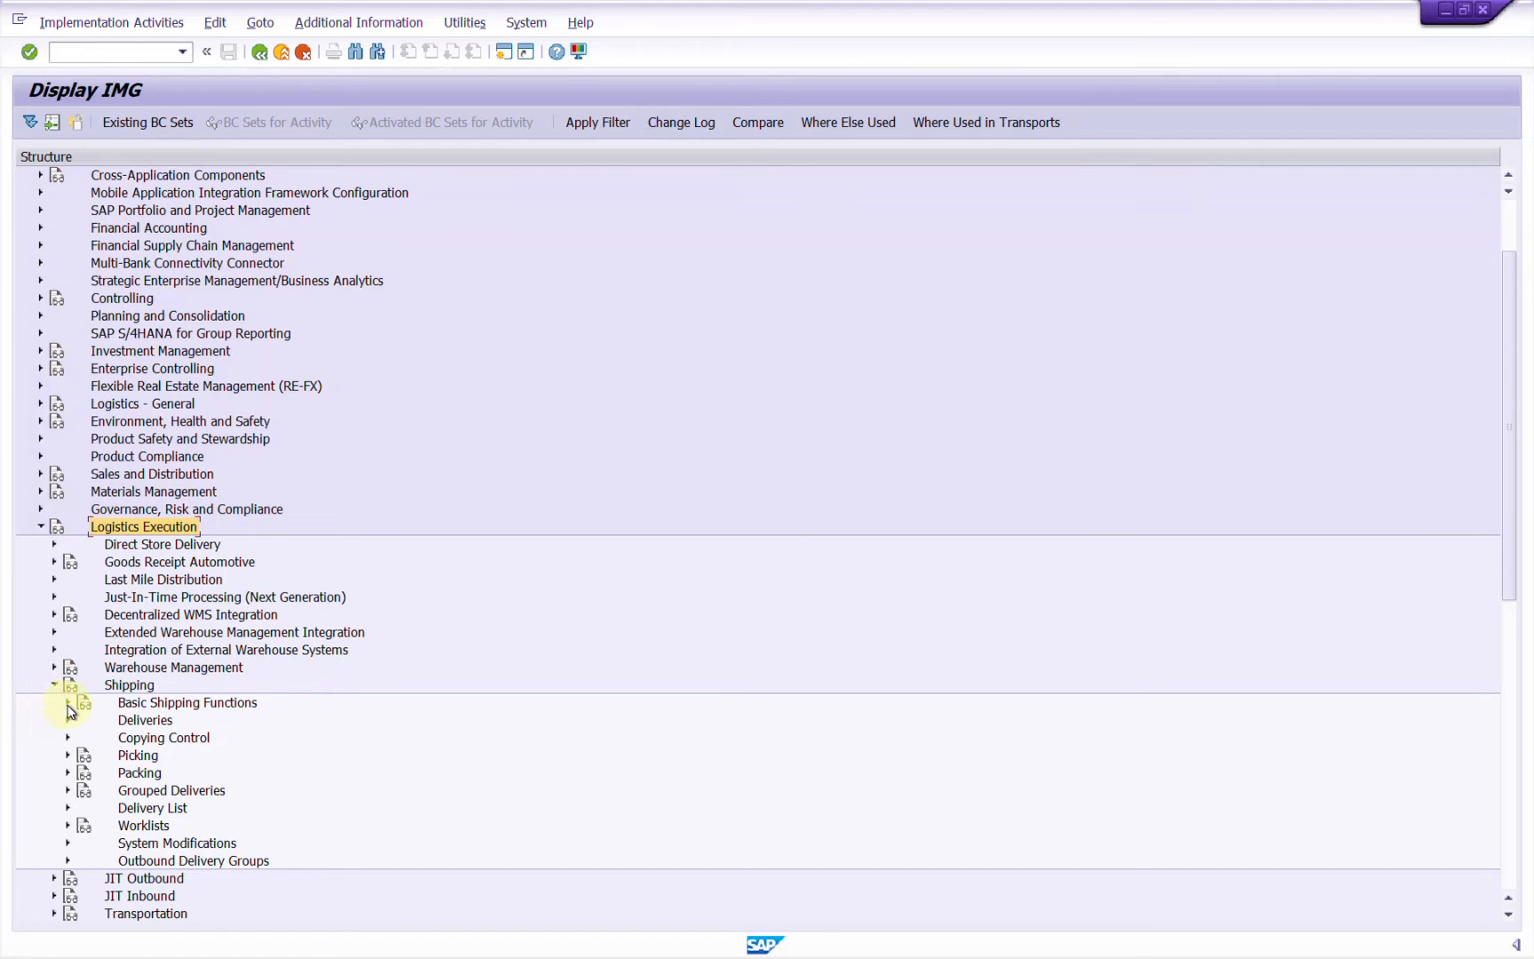
pyautogui.click(68, 703)
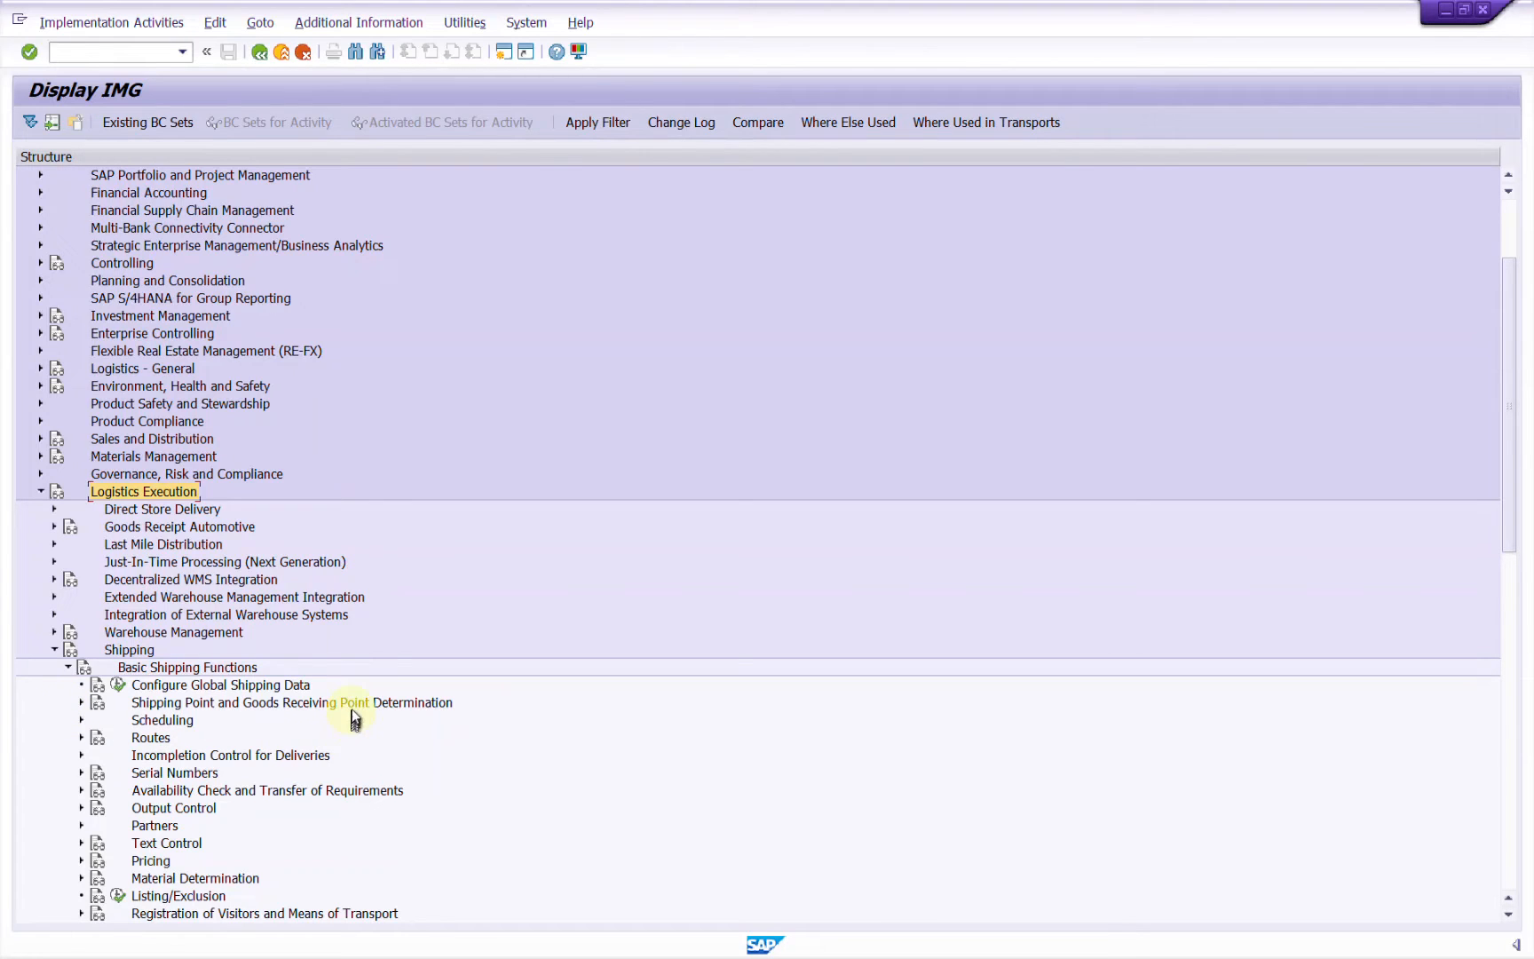
pyautogui.click(89, 703)
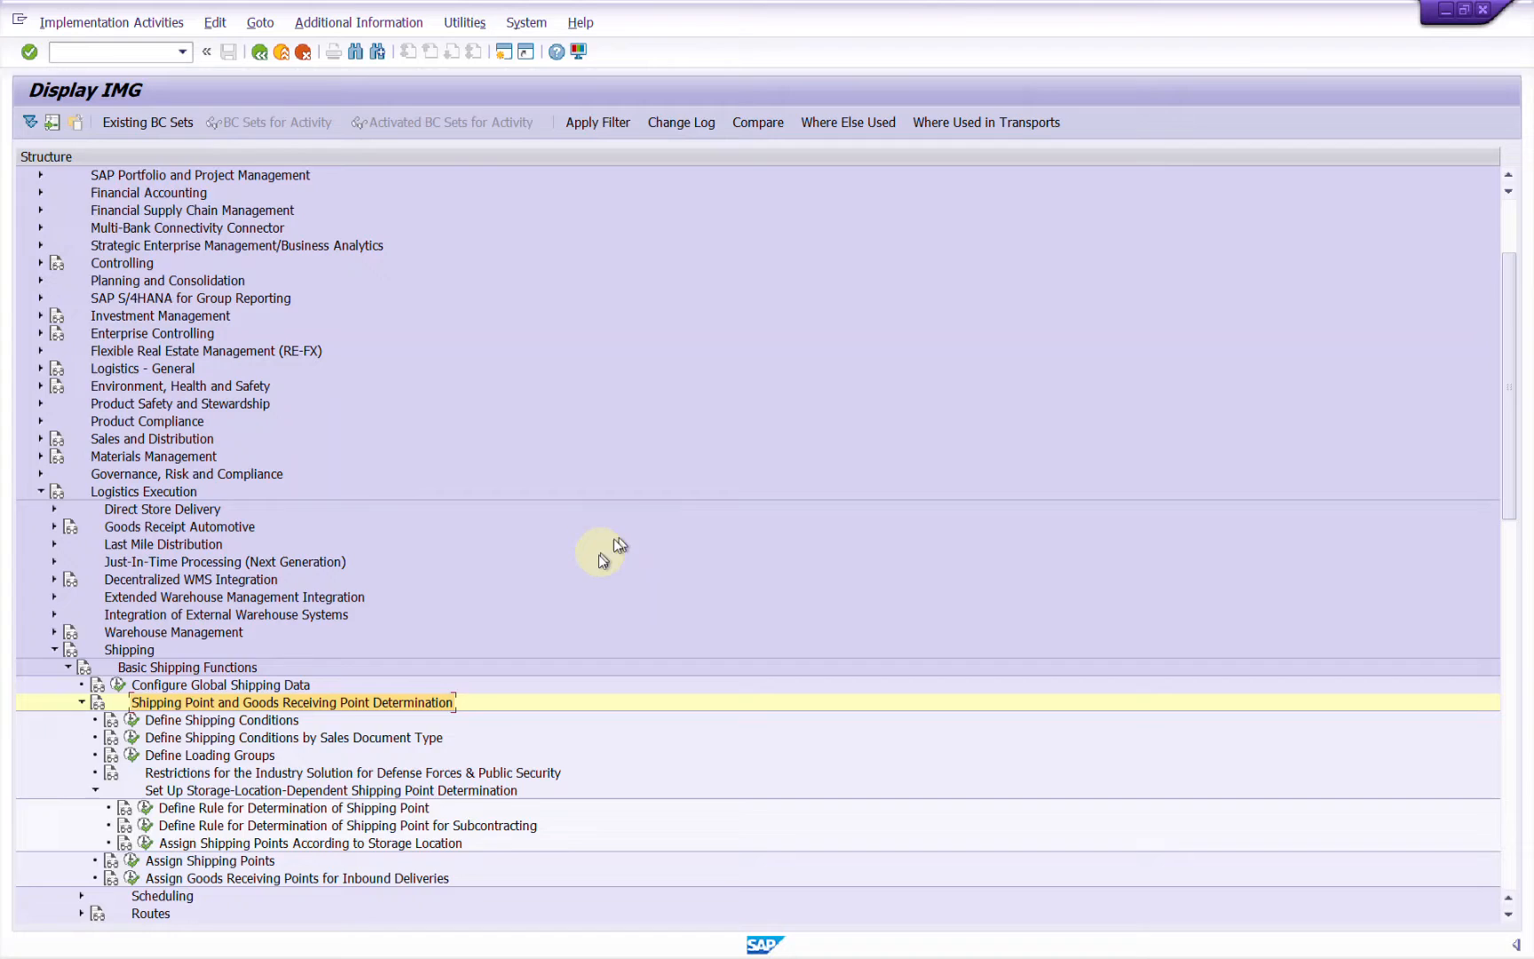
pyautogui.scroll(-4, 600, 552)
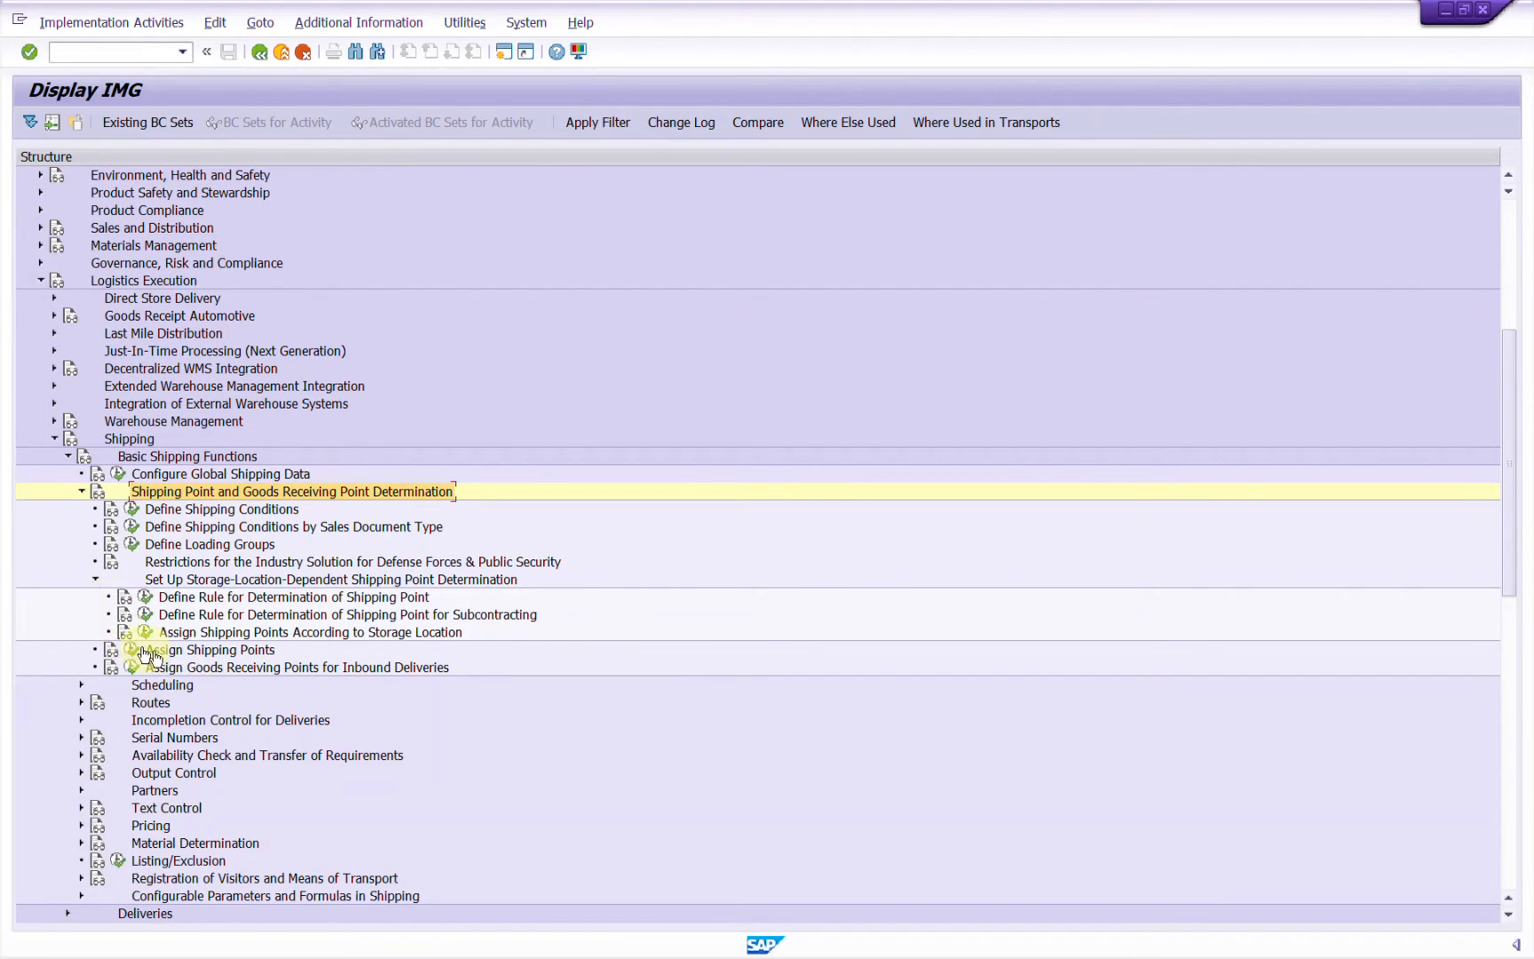
pyautogui.click(206, 649)
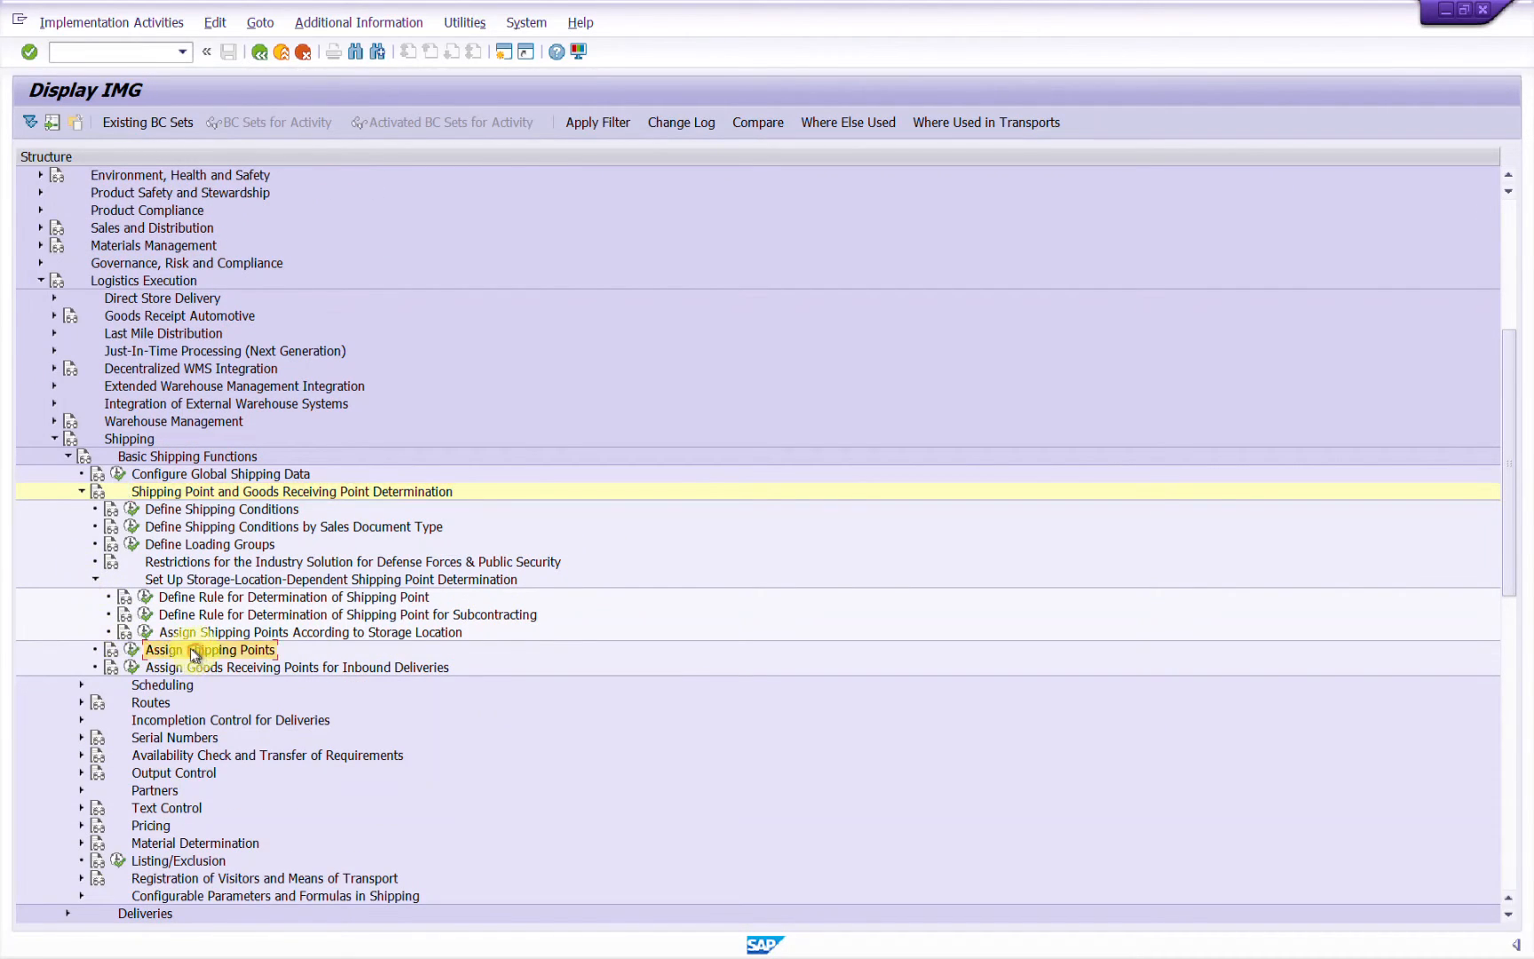
pyautogui.click(96, 580)
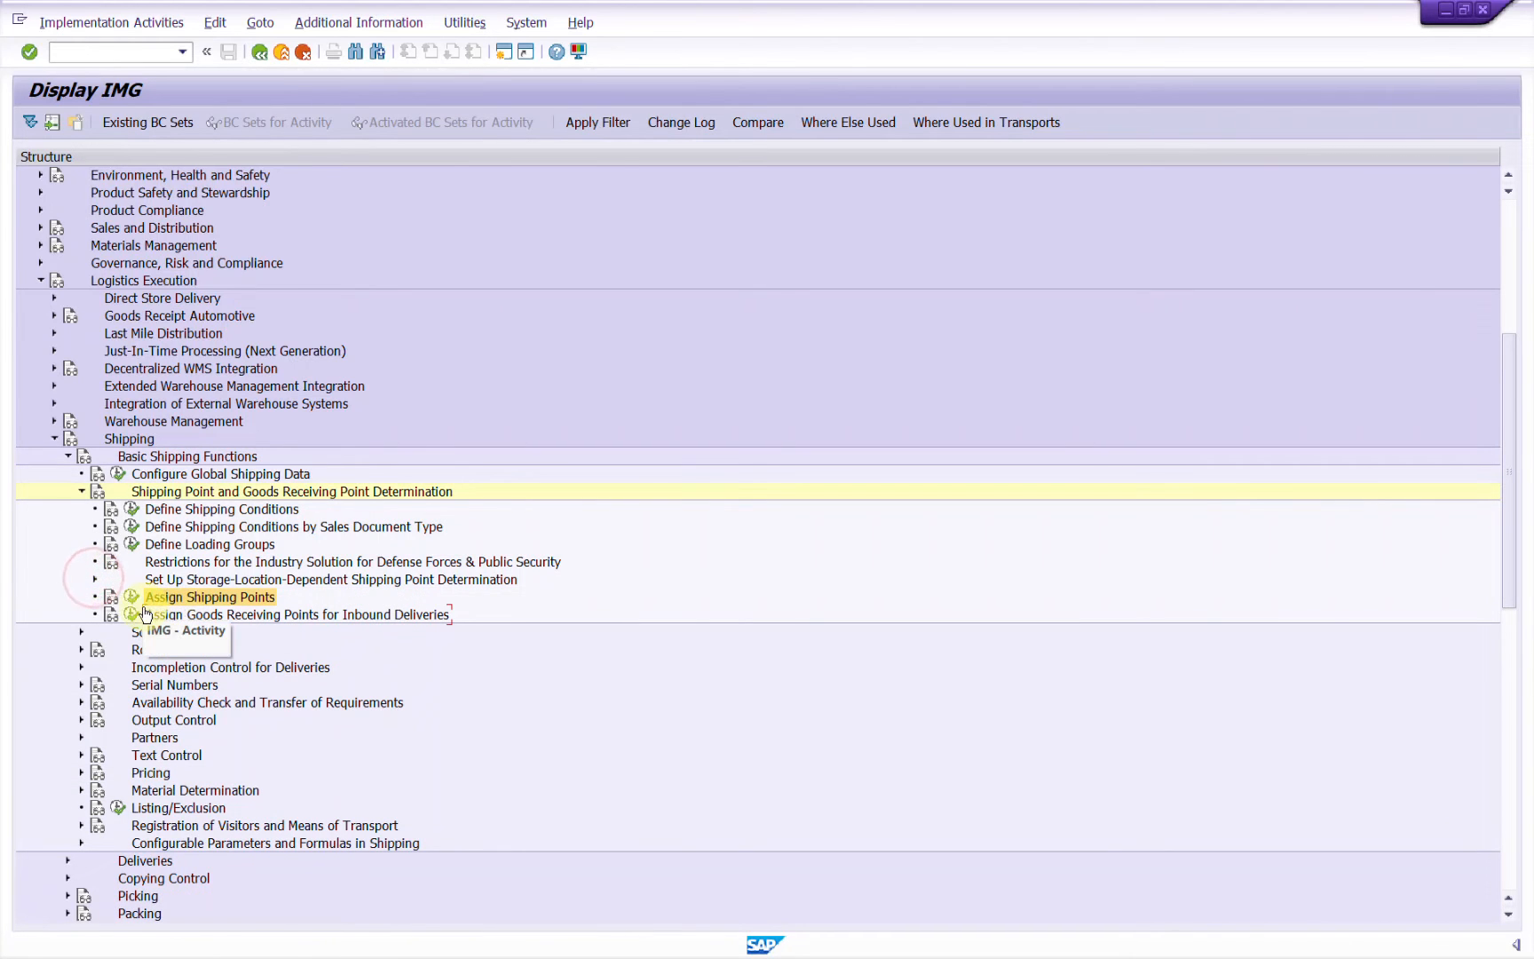
pyautogui.click(131, 595)
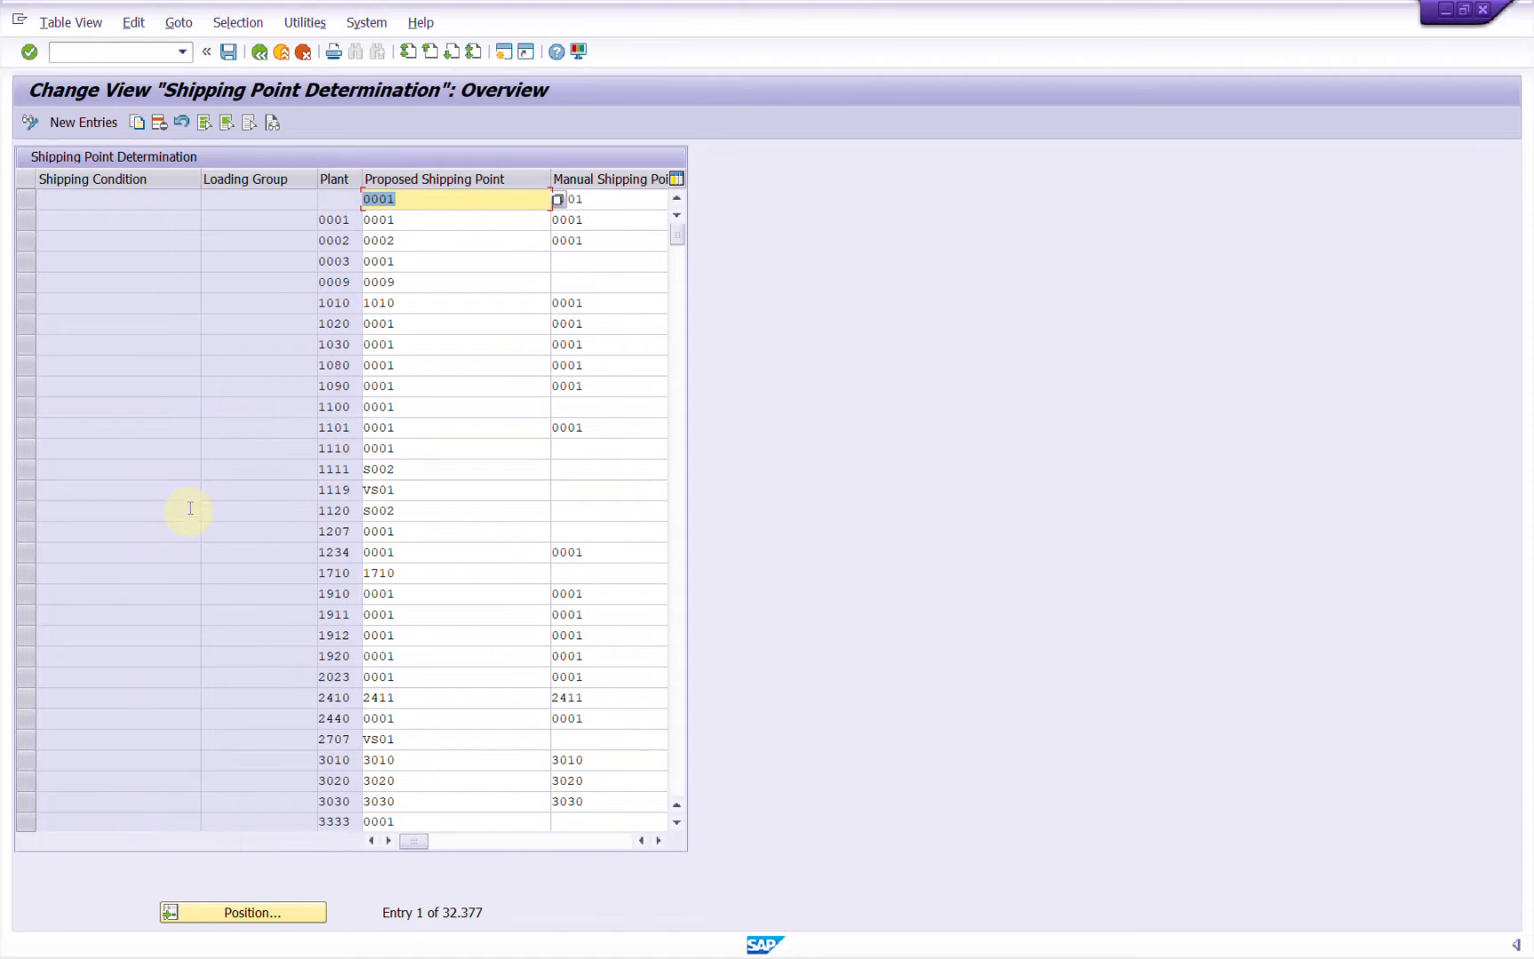
# Find the shipping point determination entry for shipping condition 01, loading group 0001 and plant XY20.
pyautogui.click(293, 920)
pyautogui.write('01')
pyautogui.press('Tab')
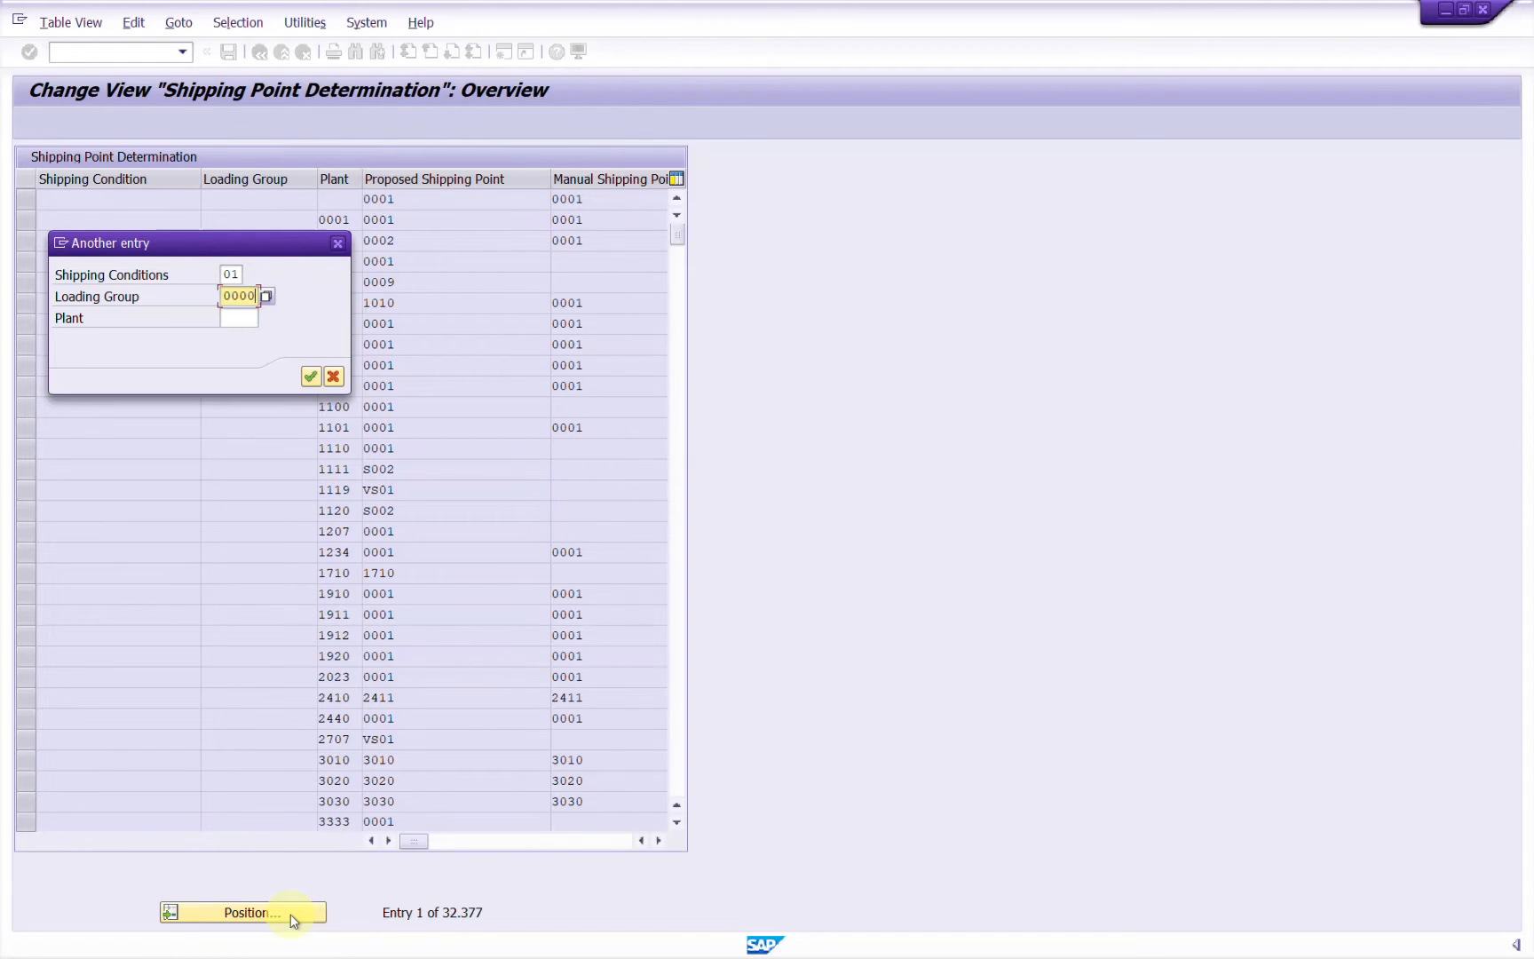
pyautogui.press('Tab')
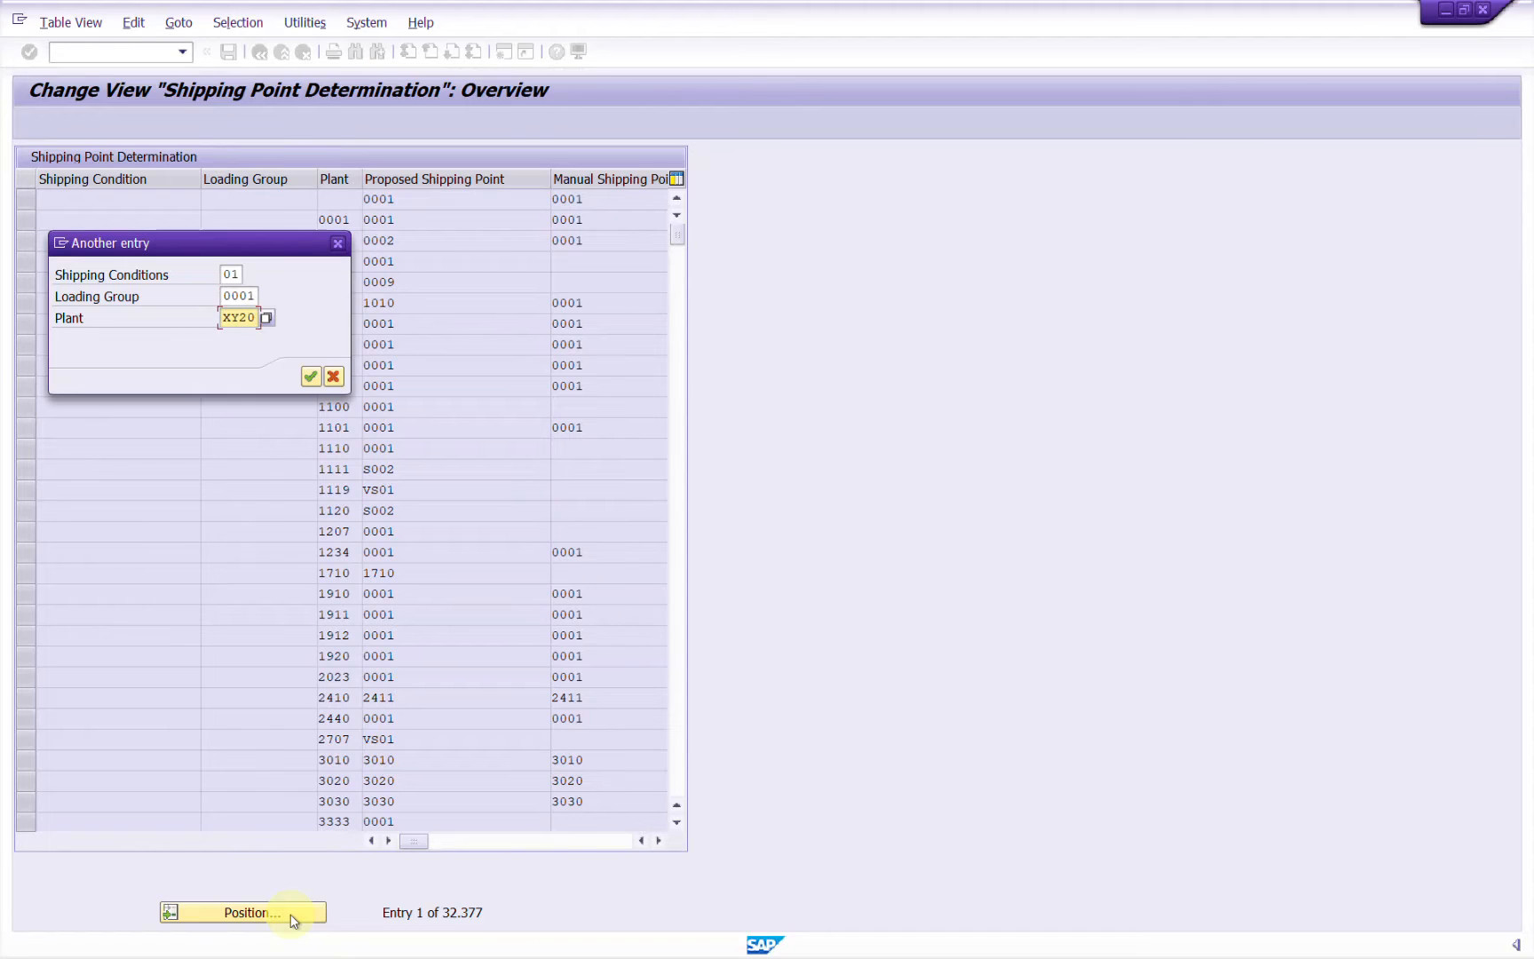
pyautogui.press('Return')
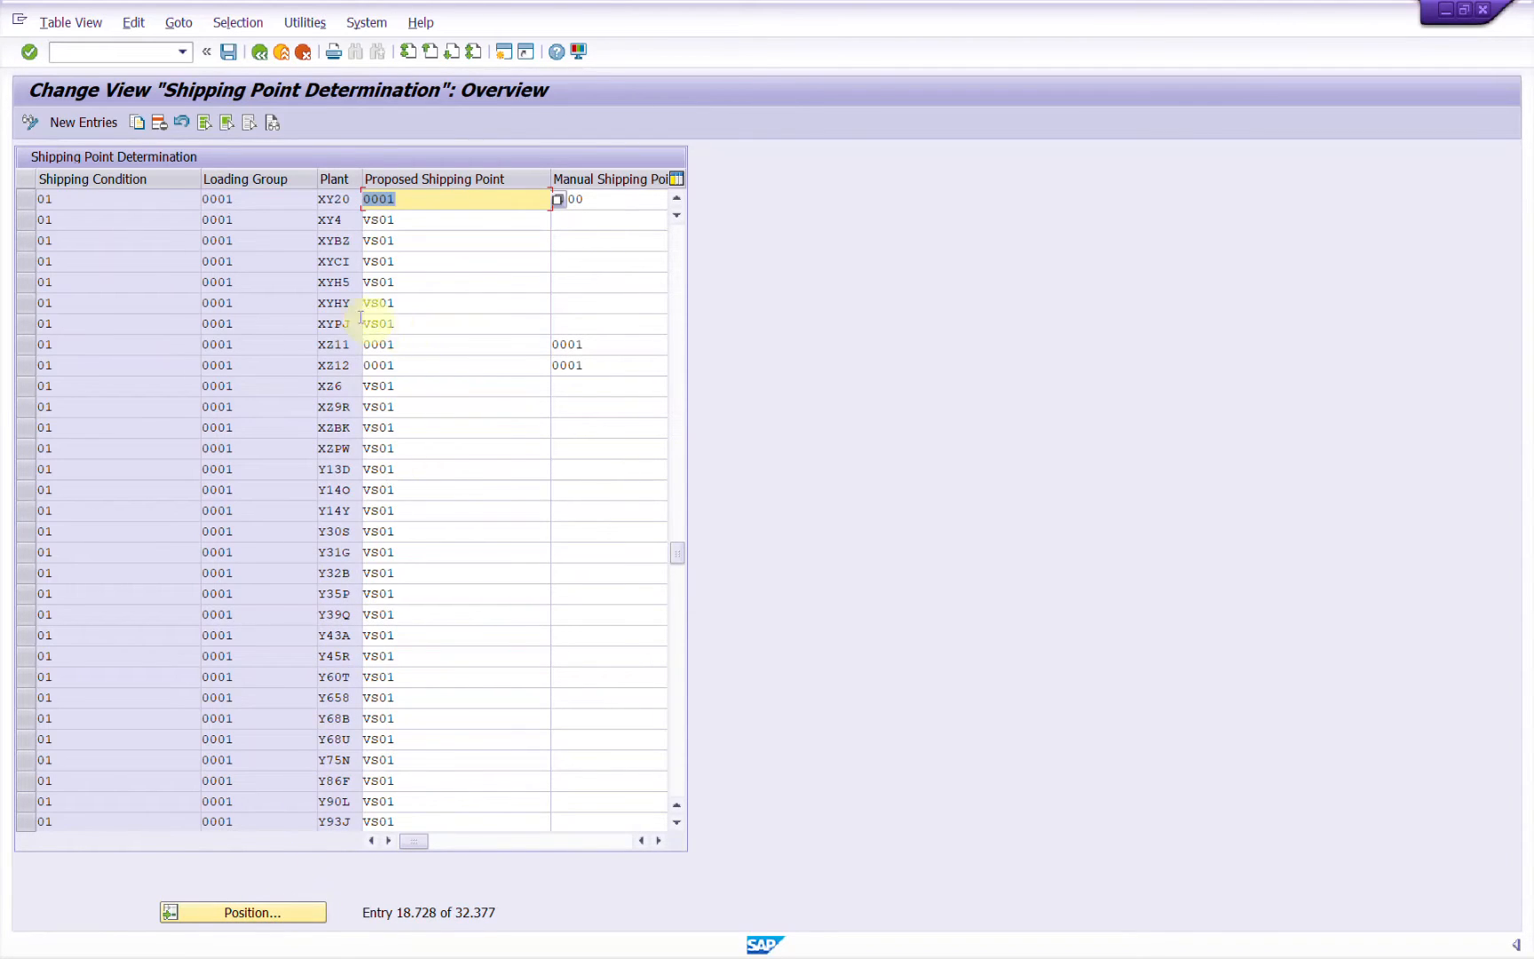
# Check the XY20 entry's shipping condition, loading group and proposed shipping point, save it, and return to the implementation guide.
pyautogui.click(27, 198)
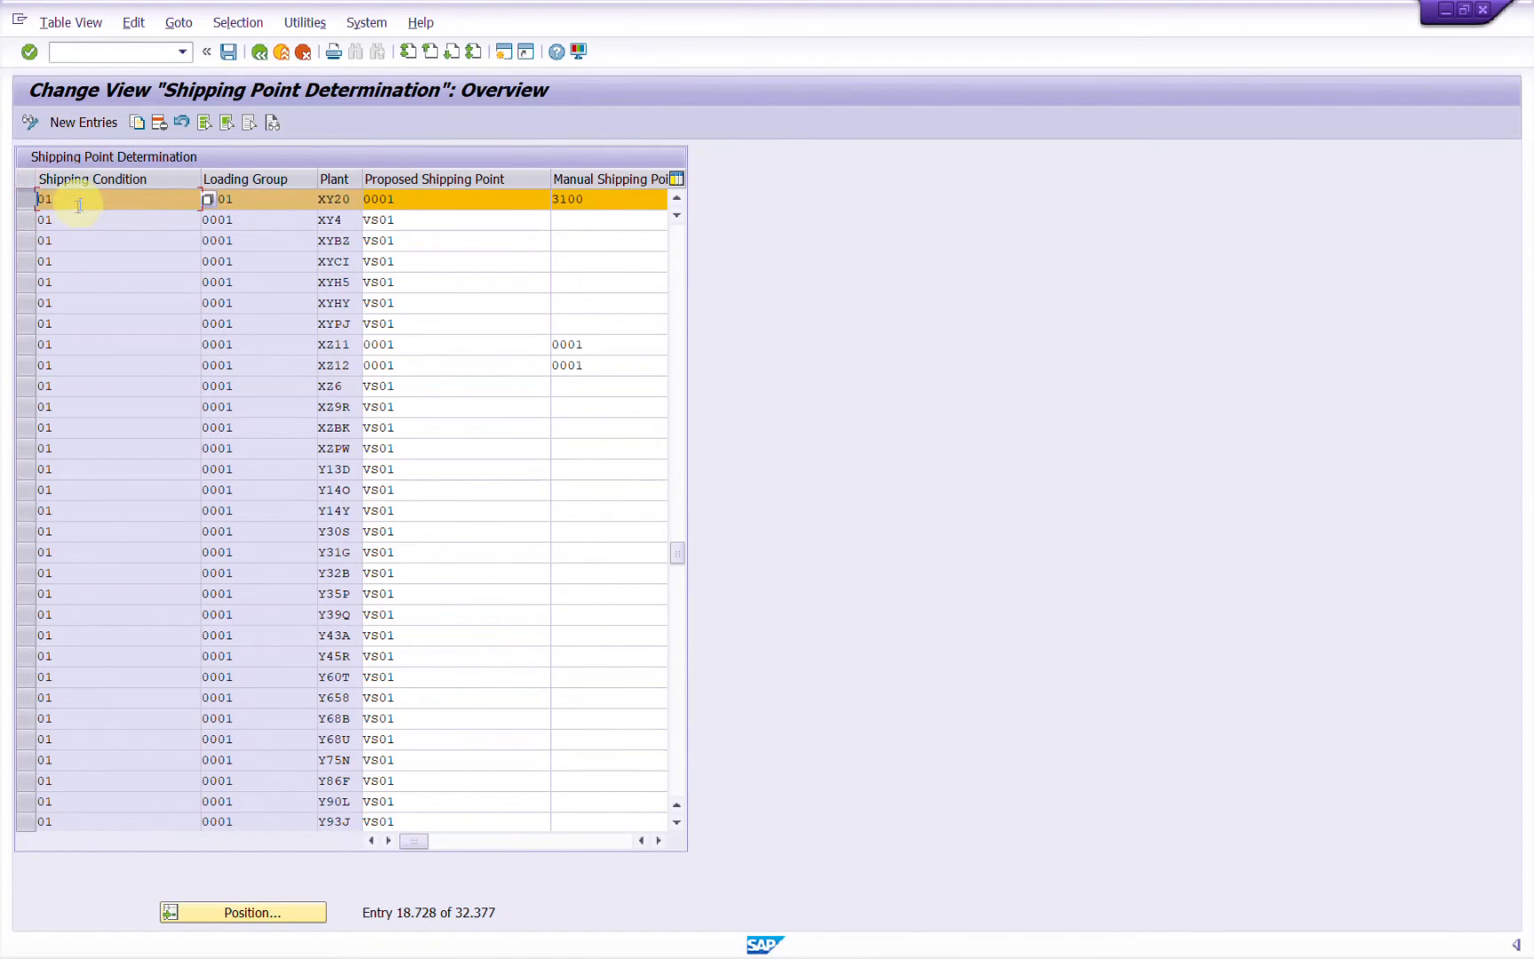
pyautogui.click(258, 205)
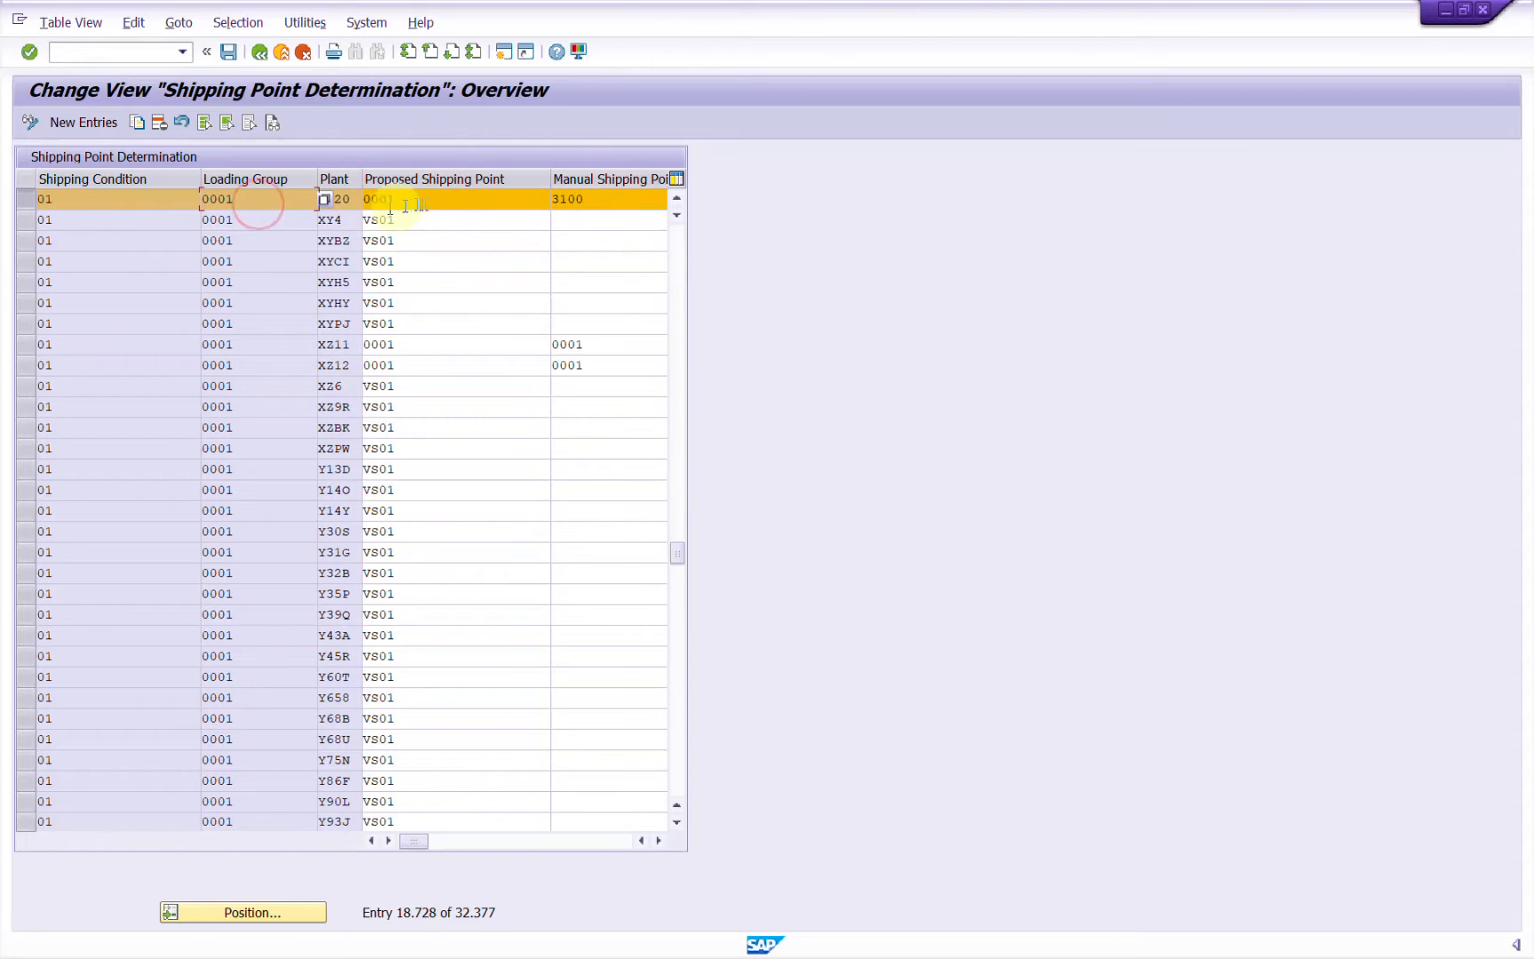
pyautogui.click(346, 202)
pyautogui.click(432, 202)
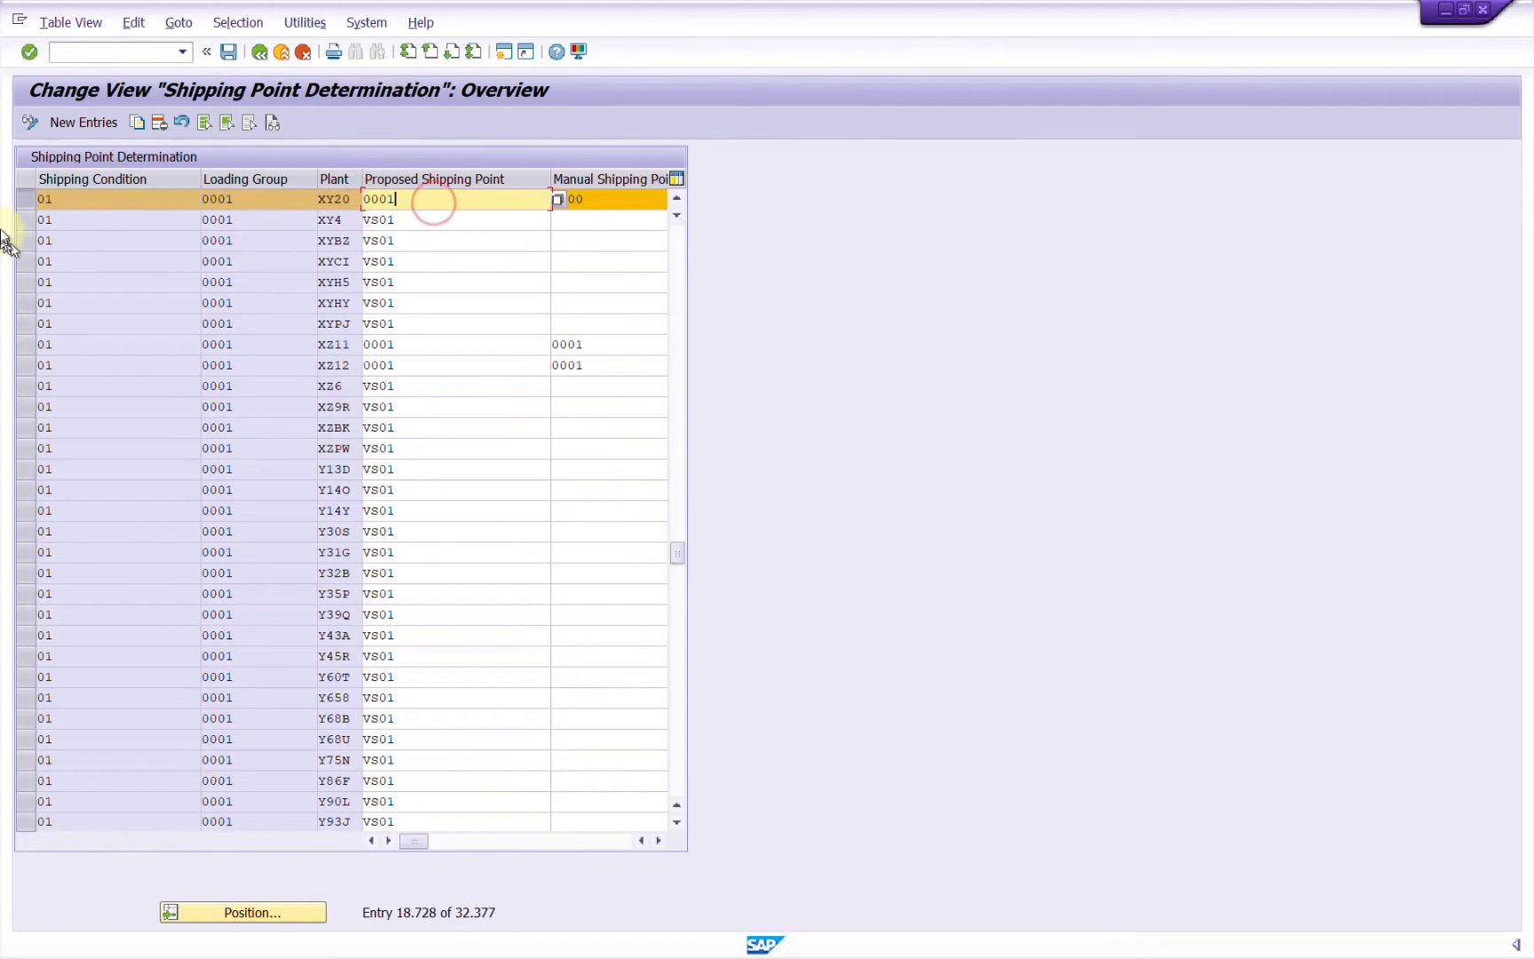
pyautogui.click(29, 206)
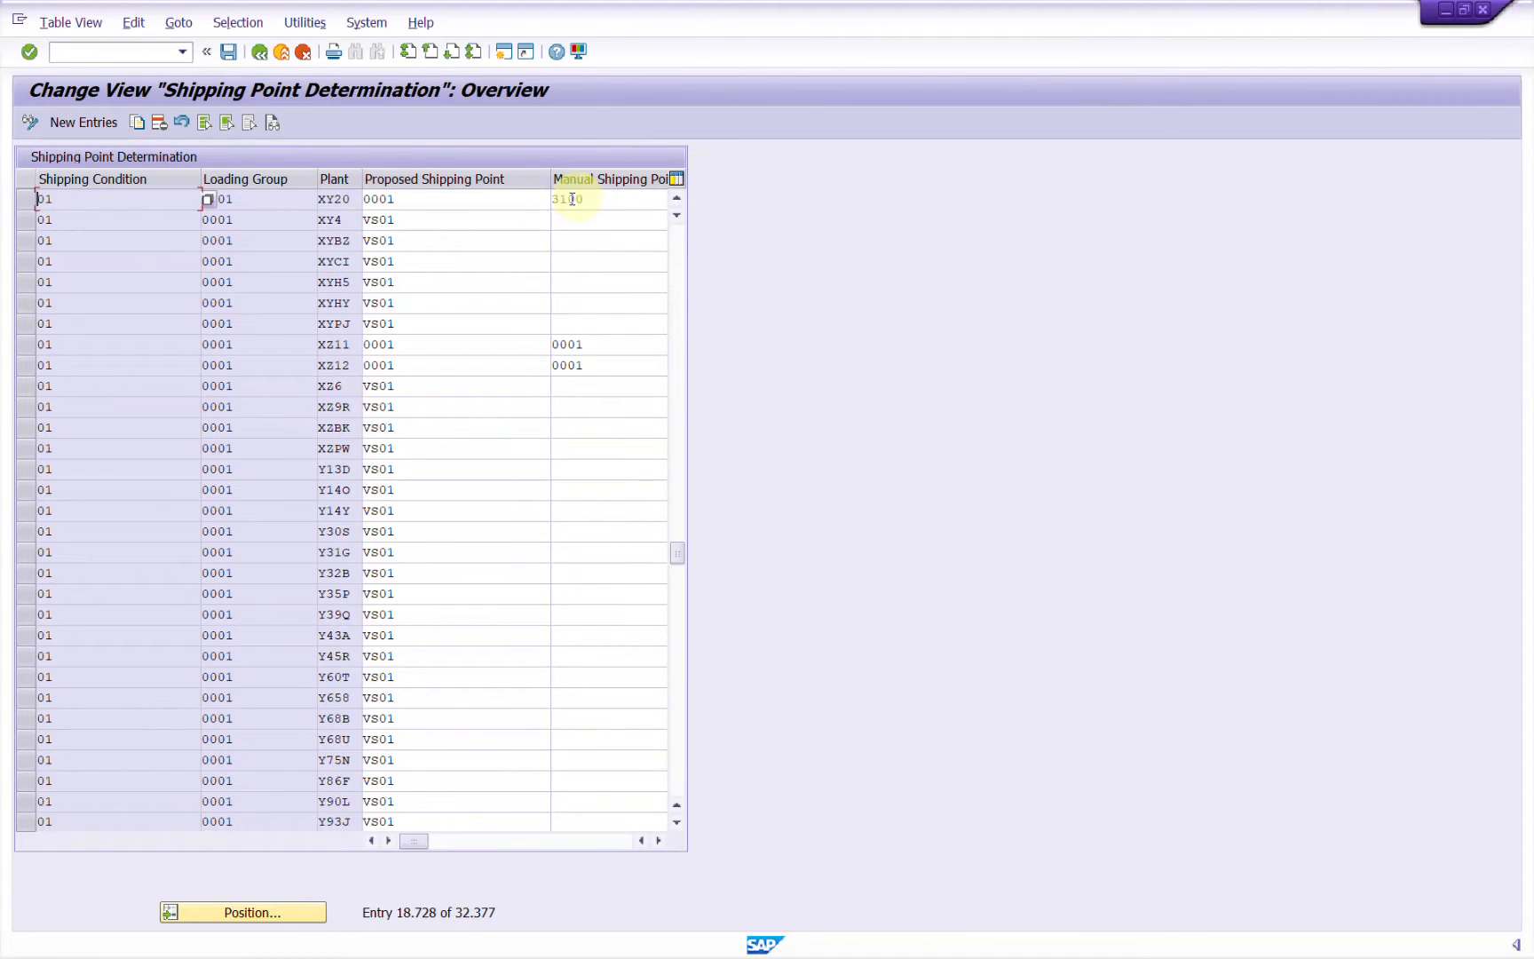
pyautogui.click(500, 206)
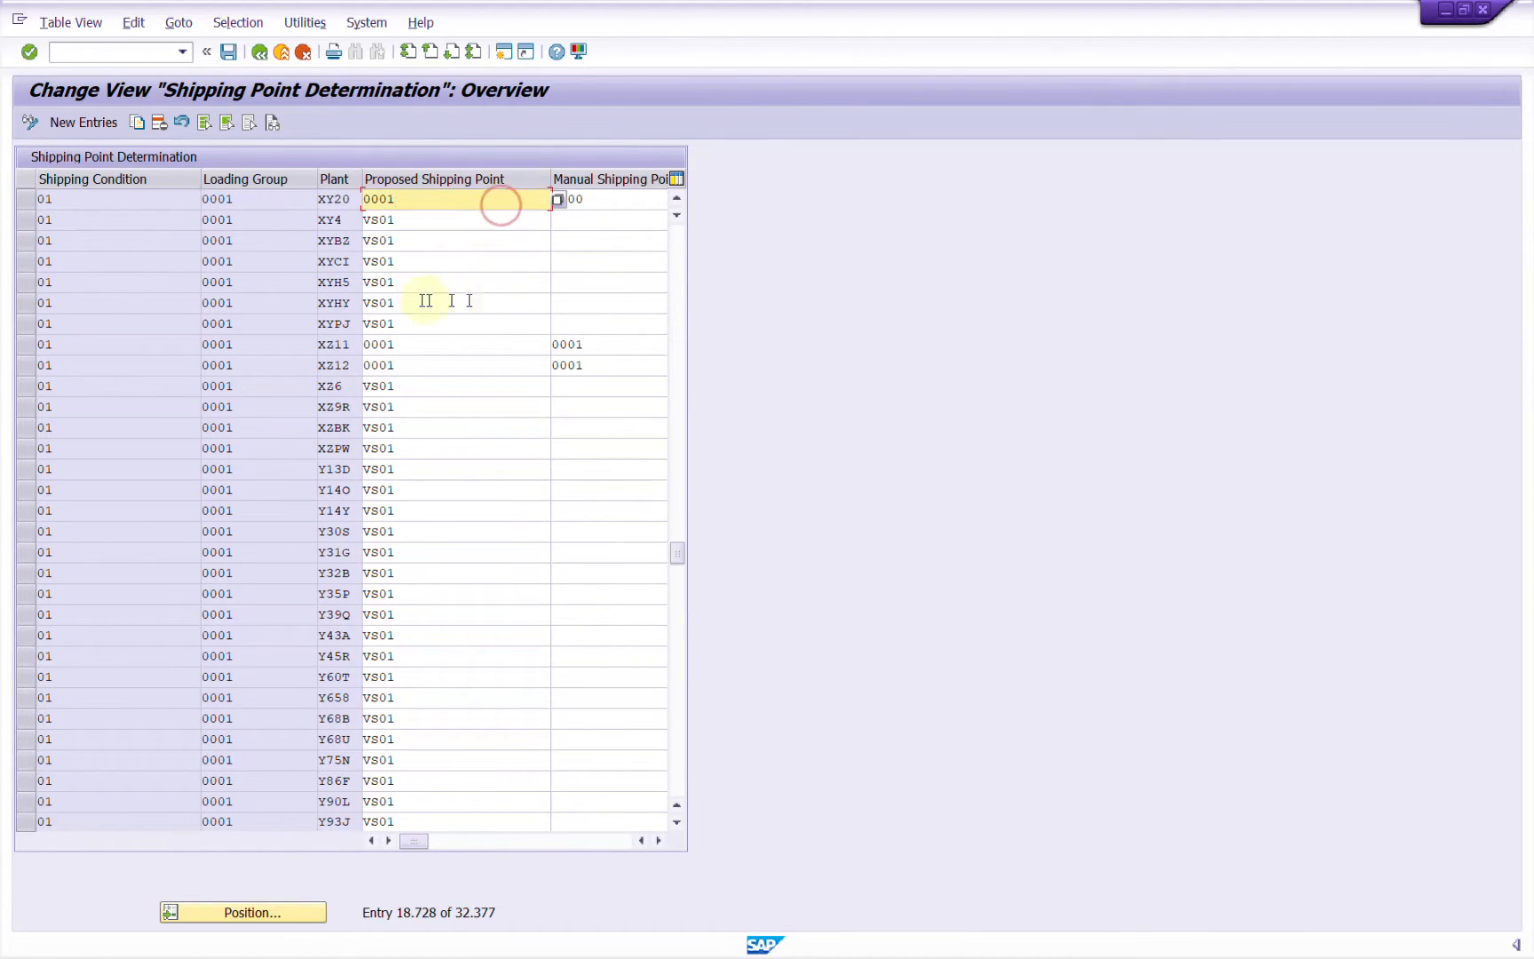
pyautogui.click(235, 203)
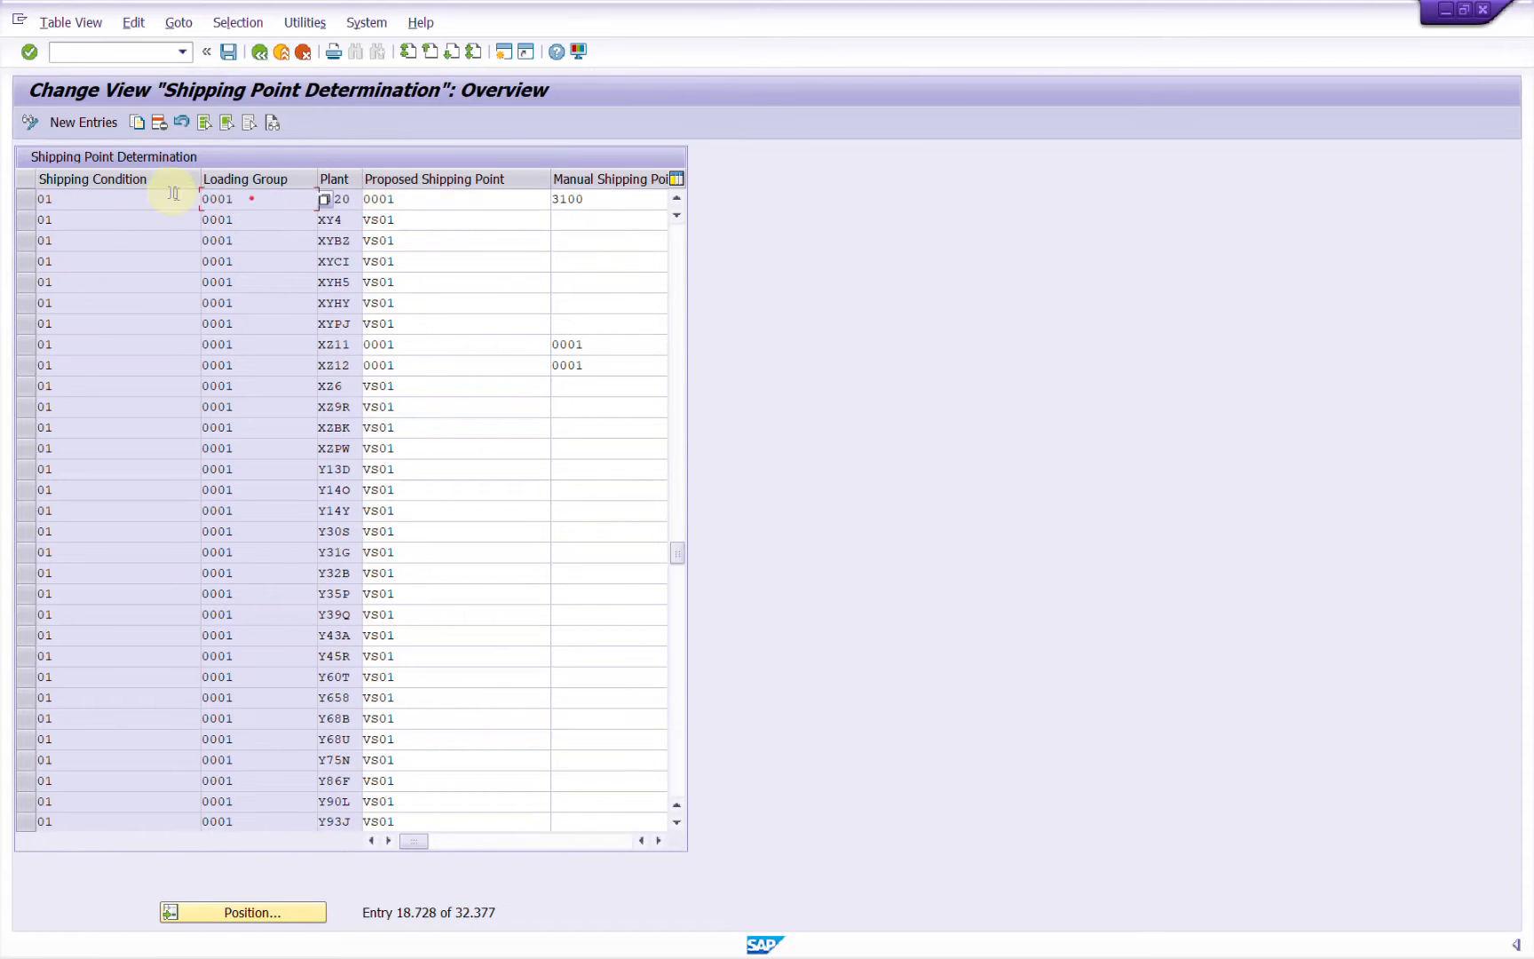
pyautogui.click(257, 205)
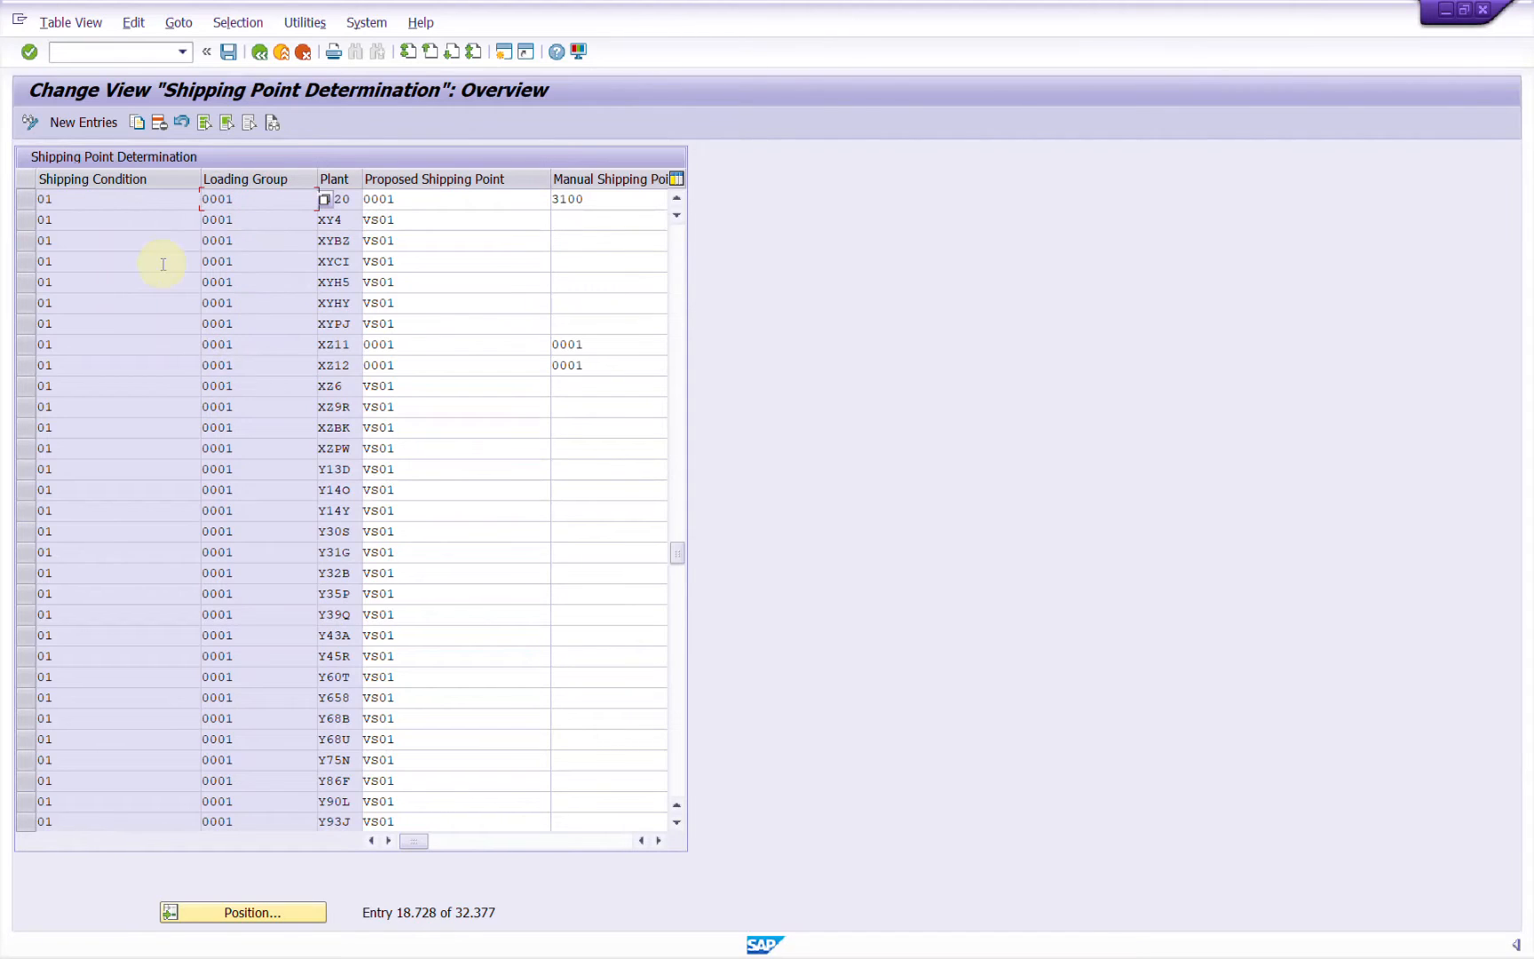
pyautogui.click(228, 50)
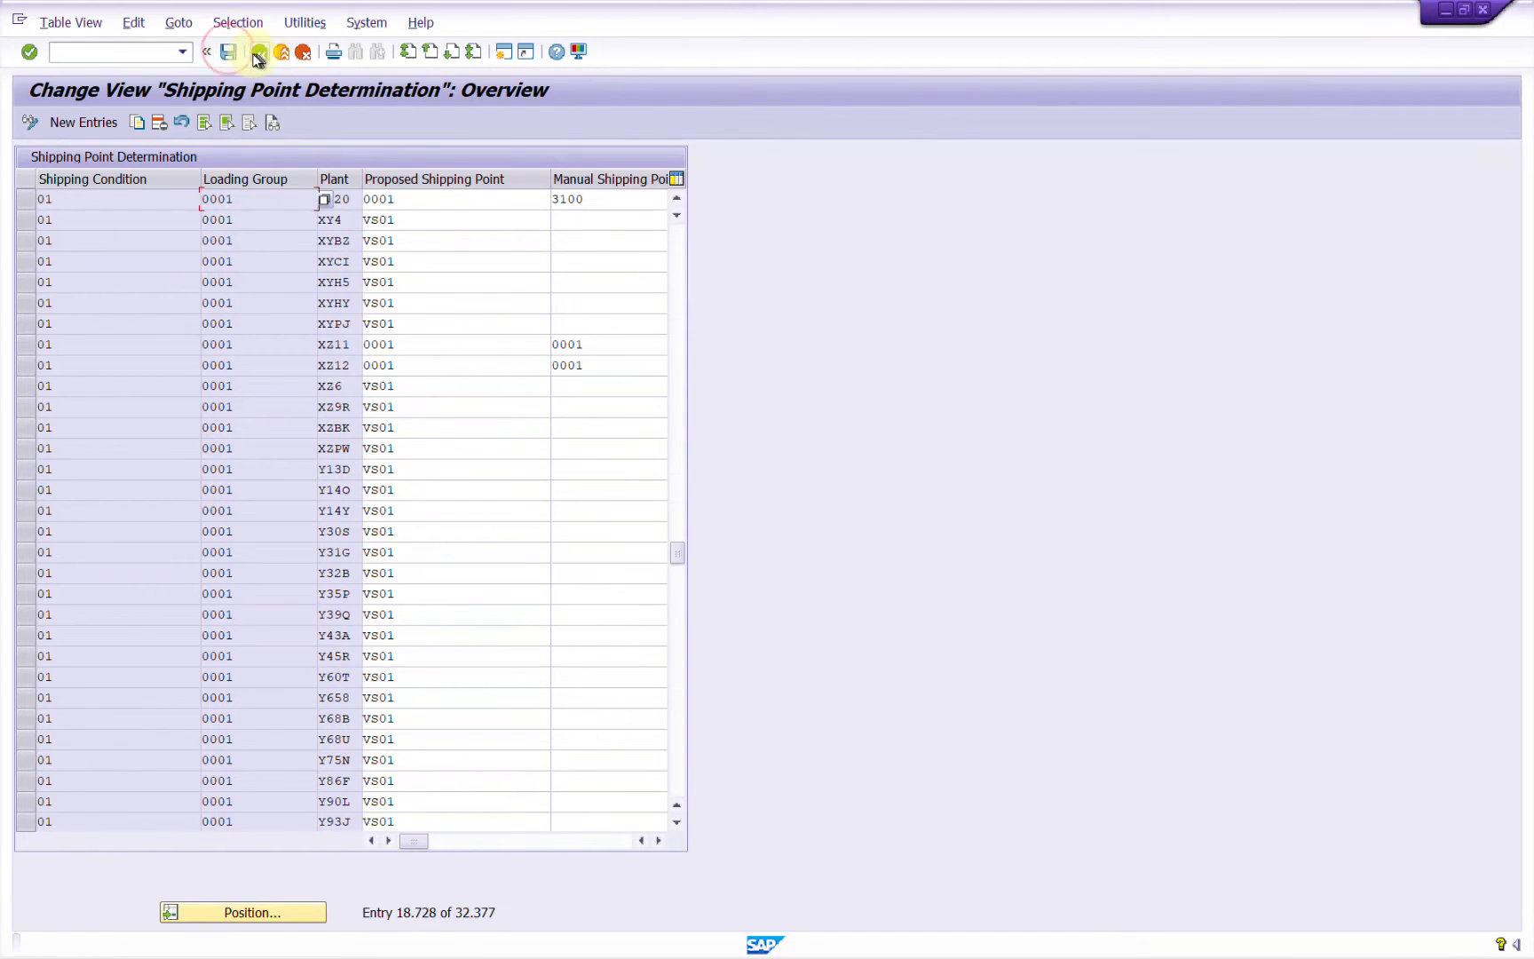
pyautogui.click(257, 52)
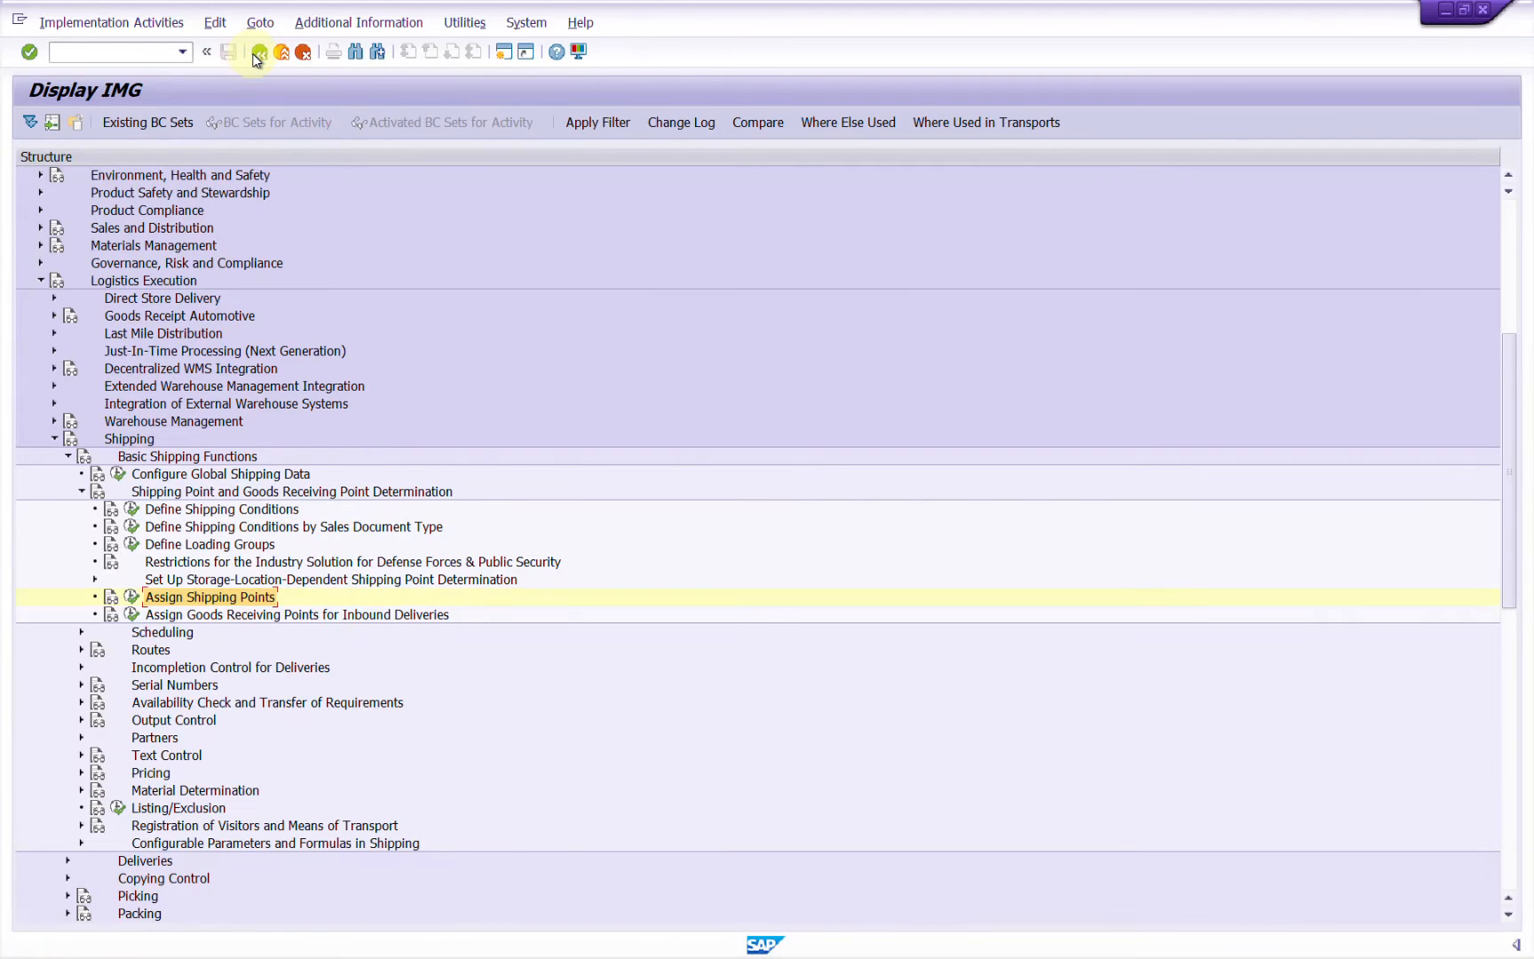
# Check the OVL2 row in the Excel checklist, then switch back to SAP and reopen Assign Shipping Points to review its key fields.
pyautogui.hotkey('alt', 'Tab')
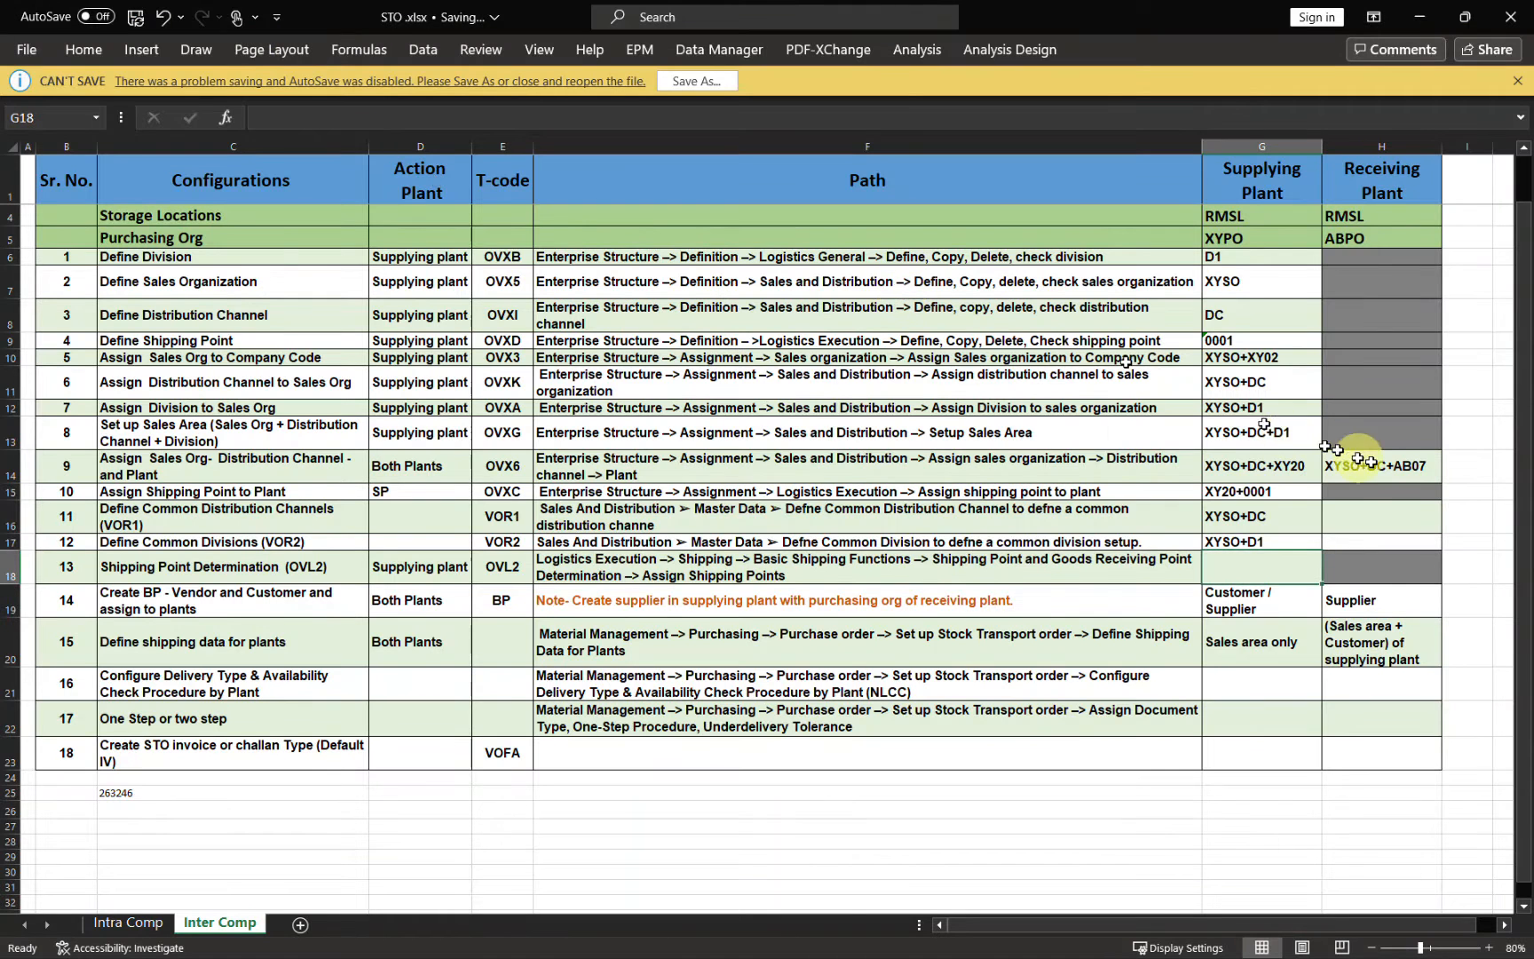
pyautogui.doubleClick(1261, 569)
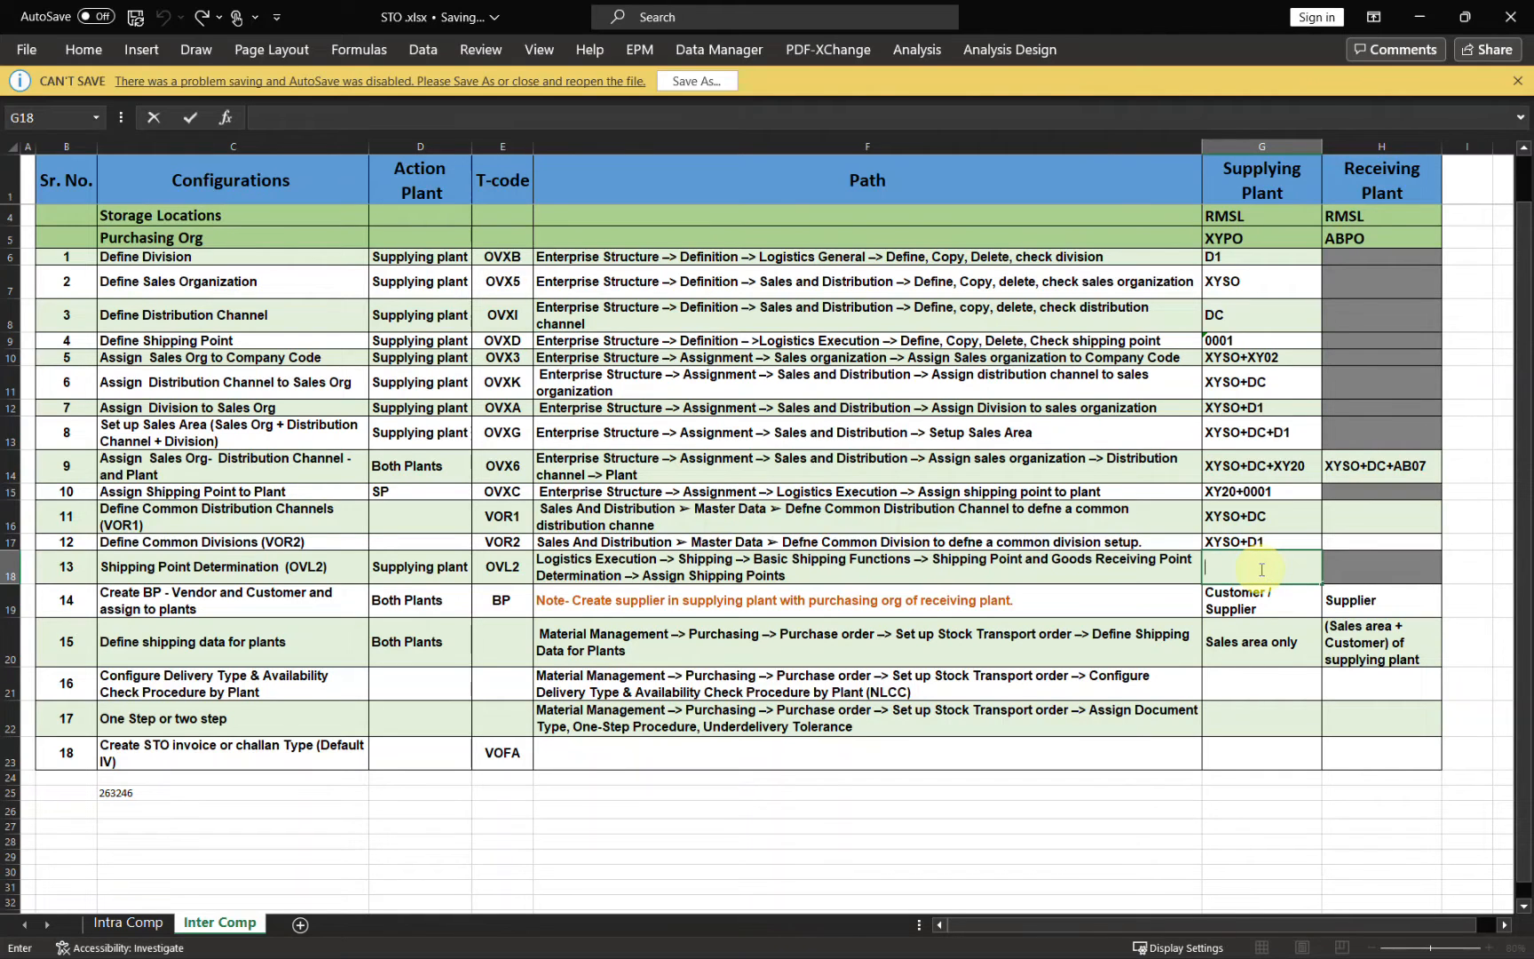
pyautogui.hotkey('alt', 'Tab')
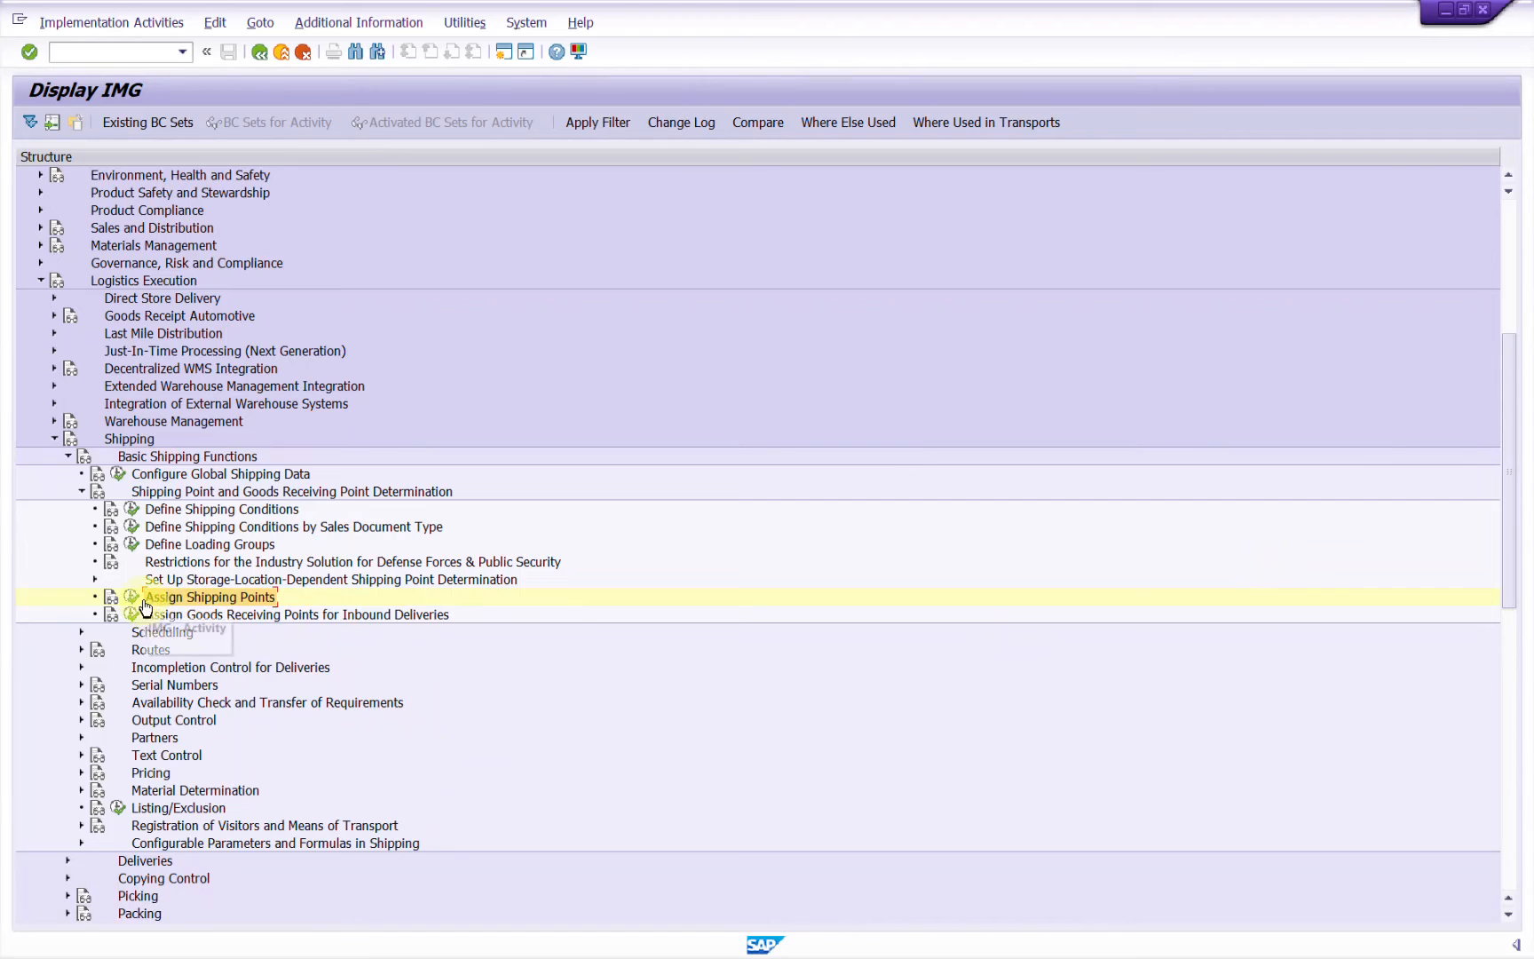
pyautogui.click(131, 596)
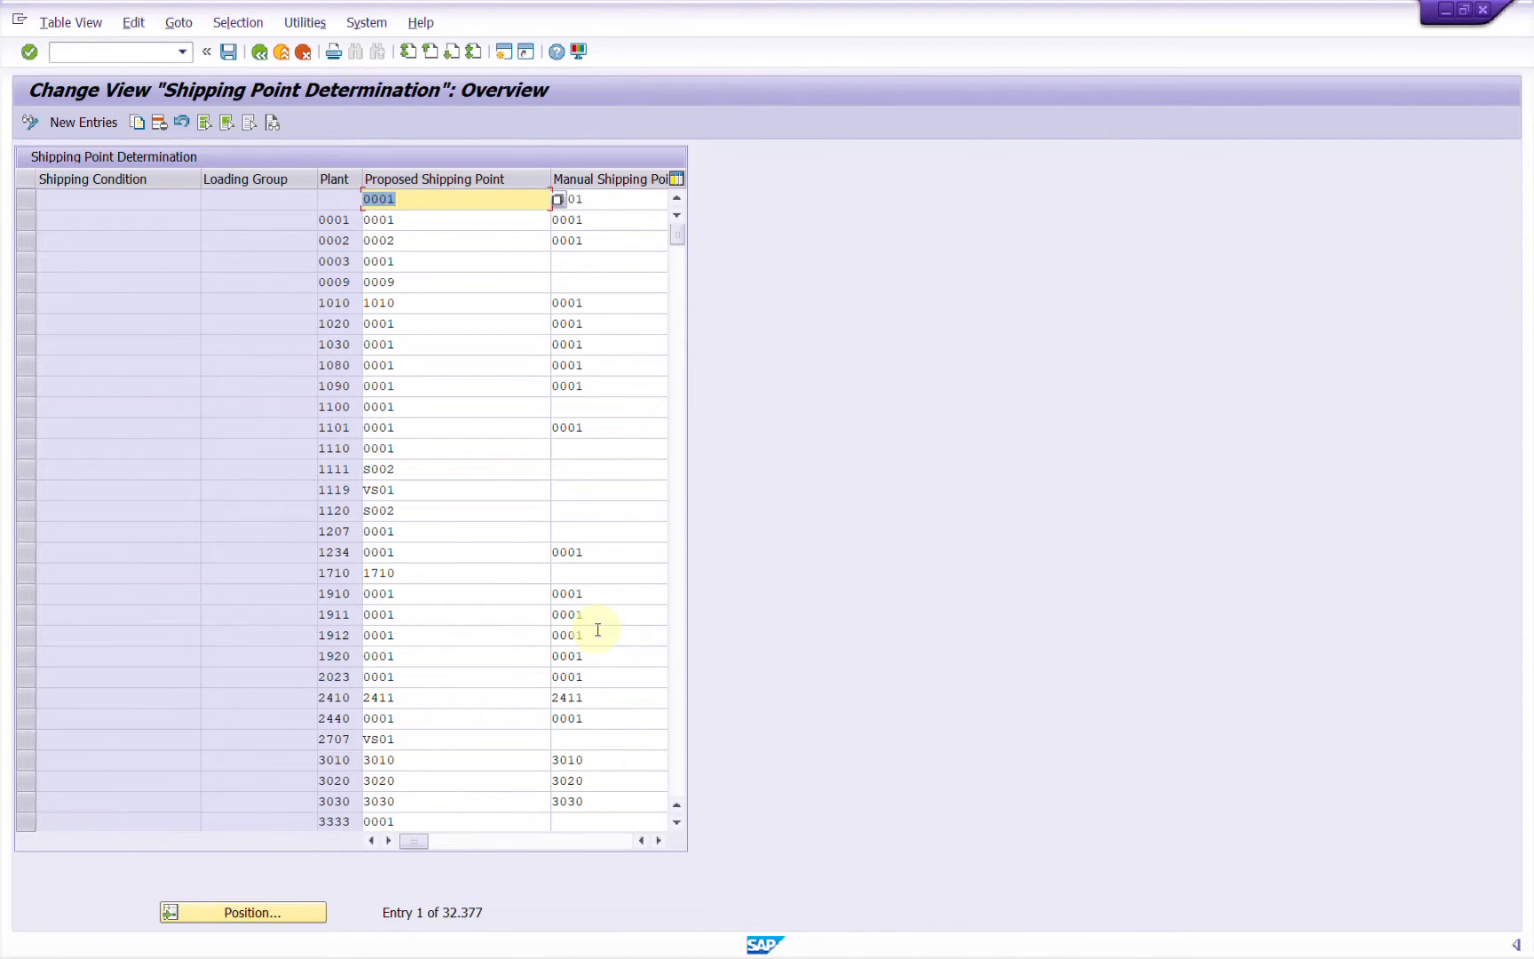
# Switch to the Excel checklist and enter 01+0001+XY20 as the supplying plant's value for Shipping Point Determination (OVL2).
pyautogui.hotkey('alt', 'Tab')
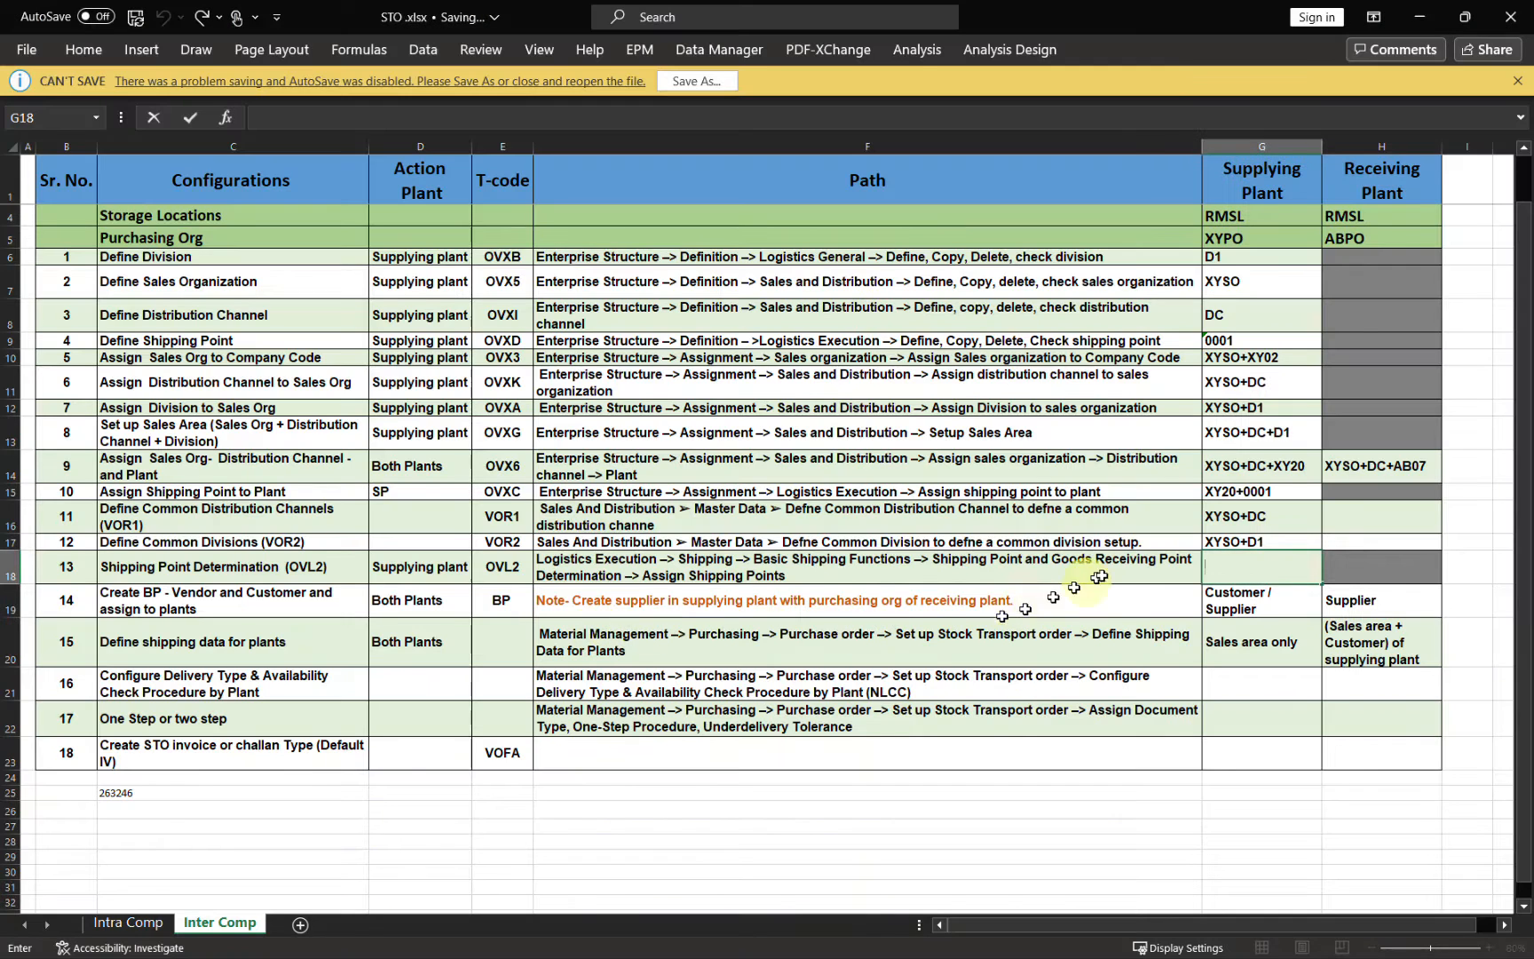
pyautogui.write('S')
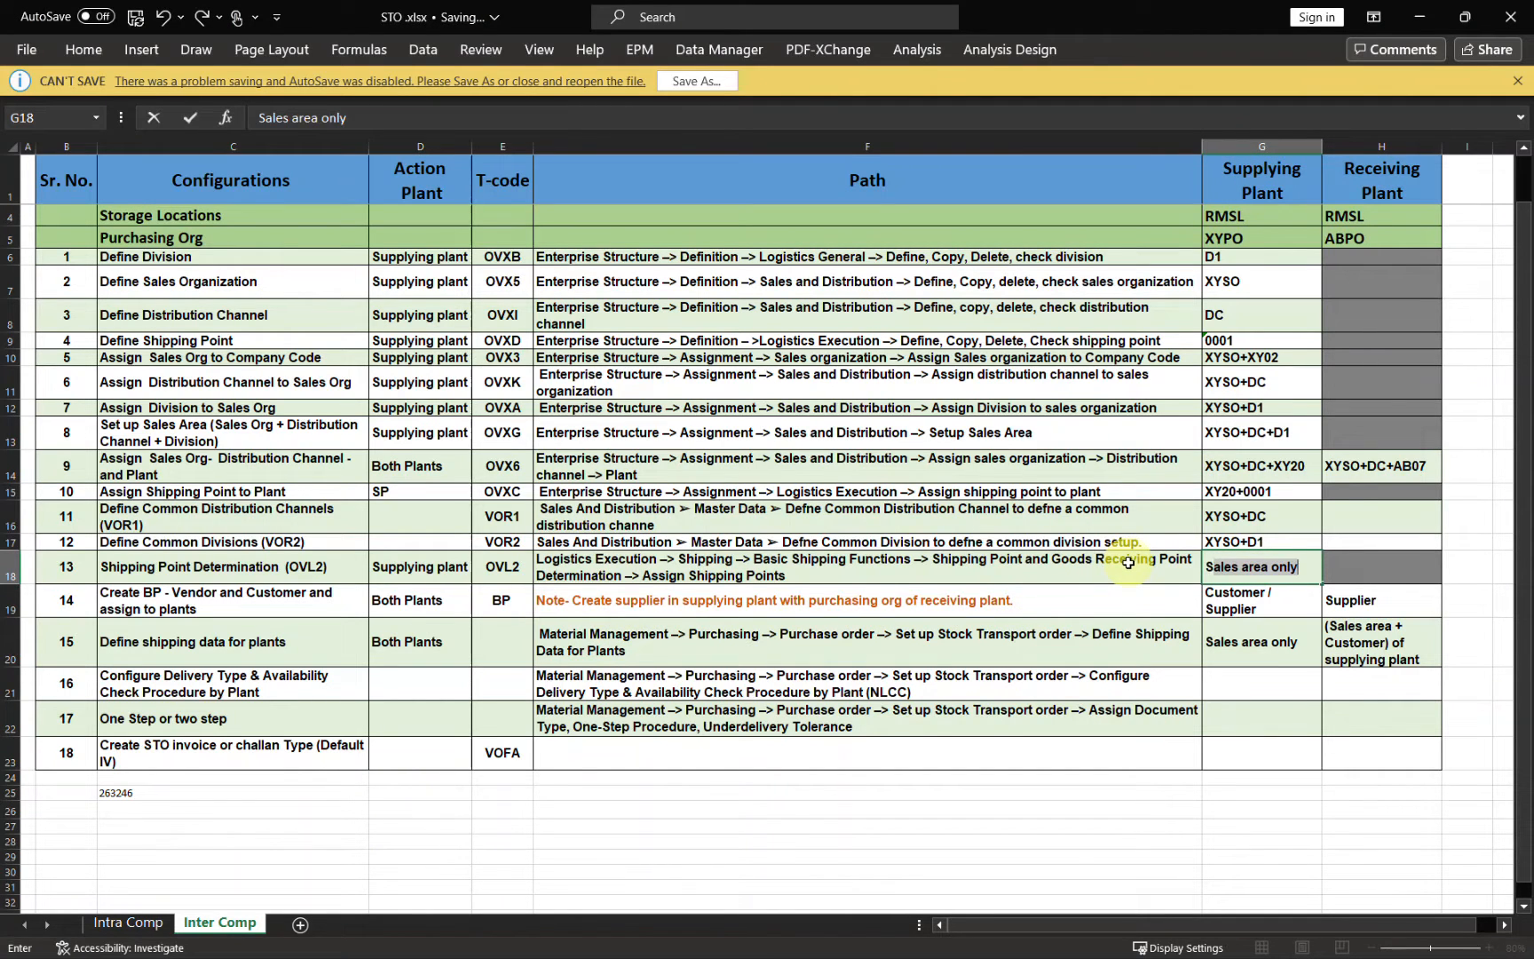
pyautogui.press('BackSpace')
pyautogui.write('01')
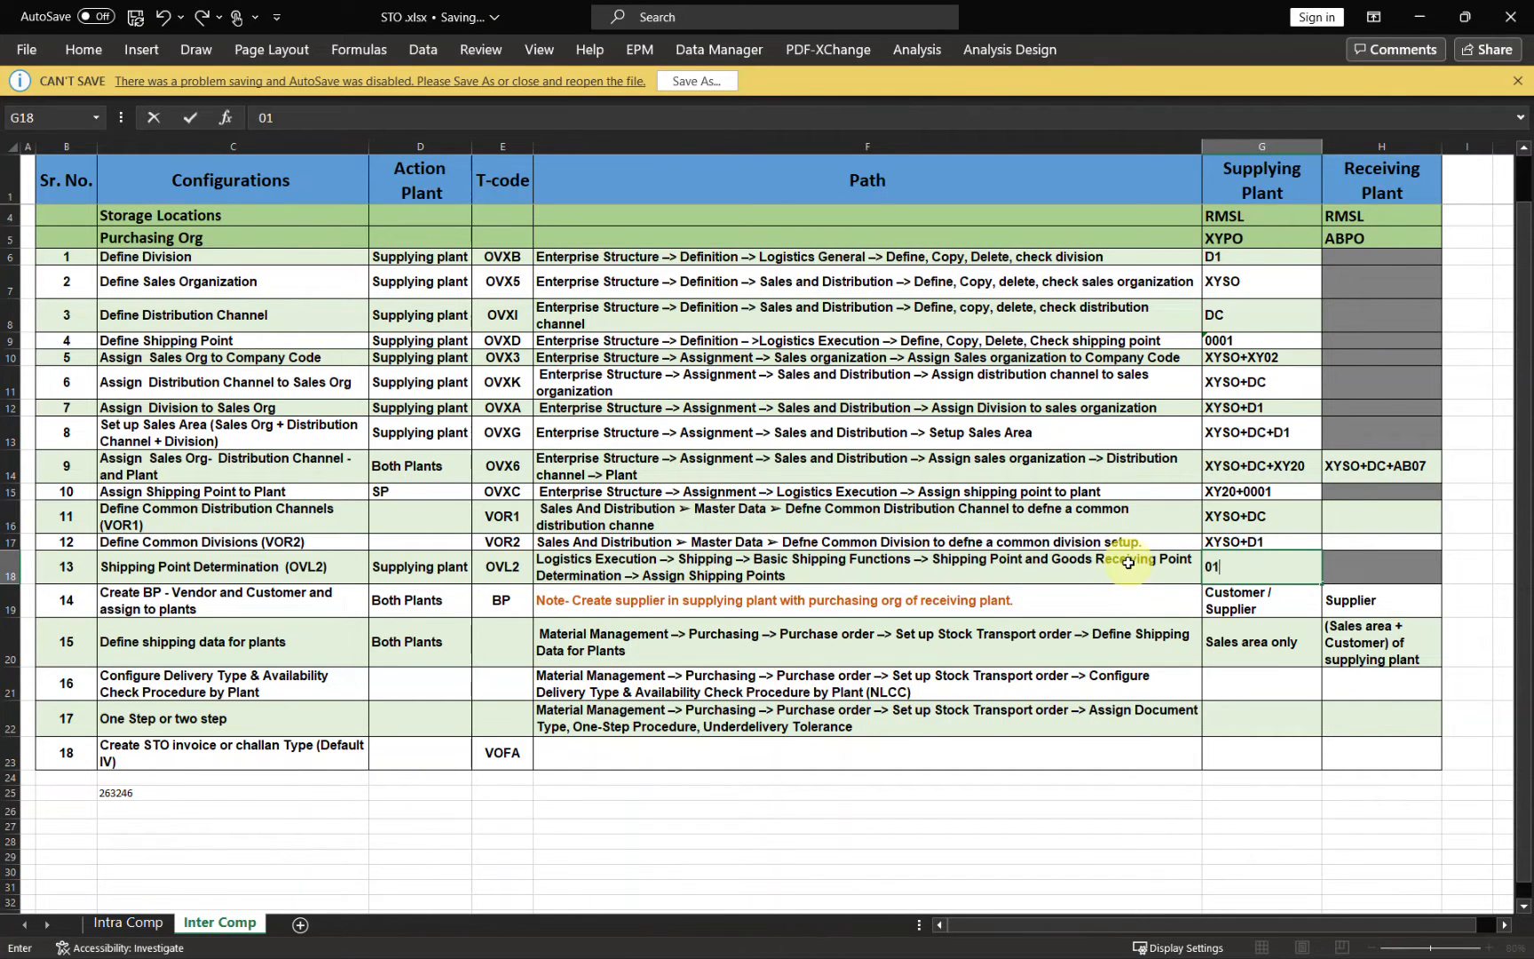
pyautogui.write('+0001+XY20')
pyautogui.press('alt')
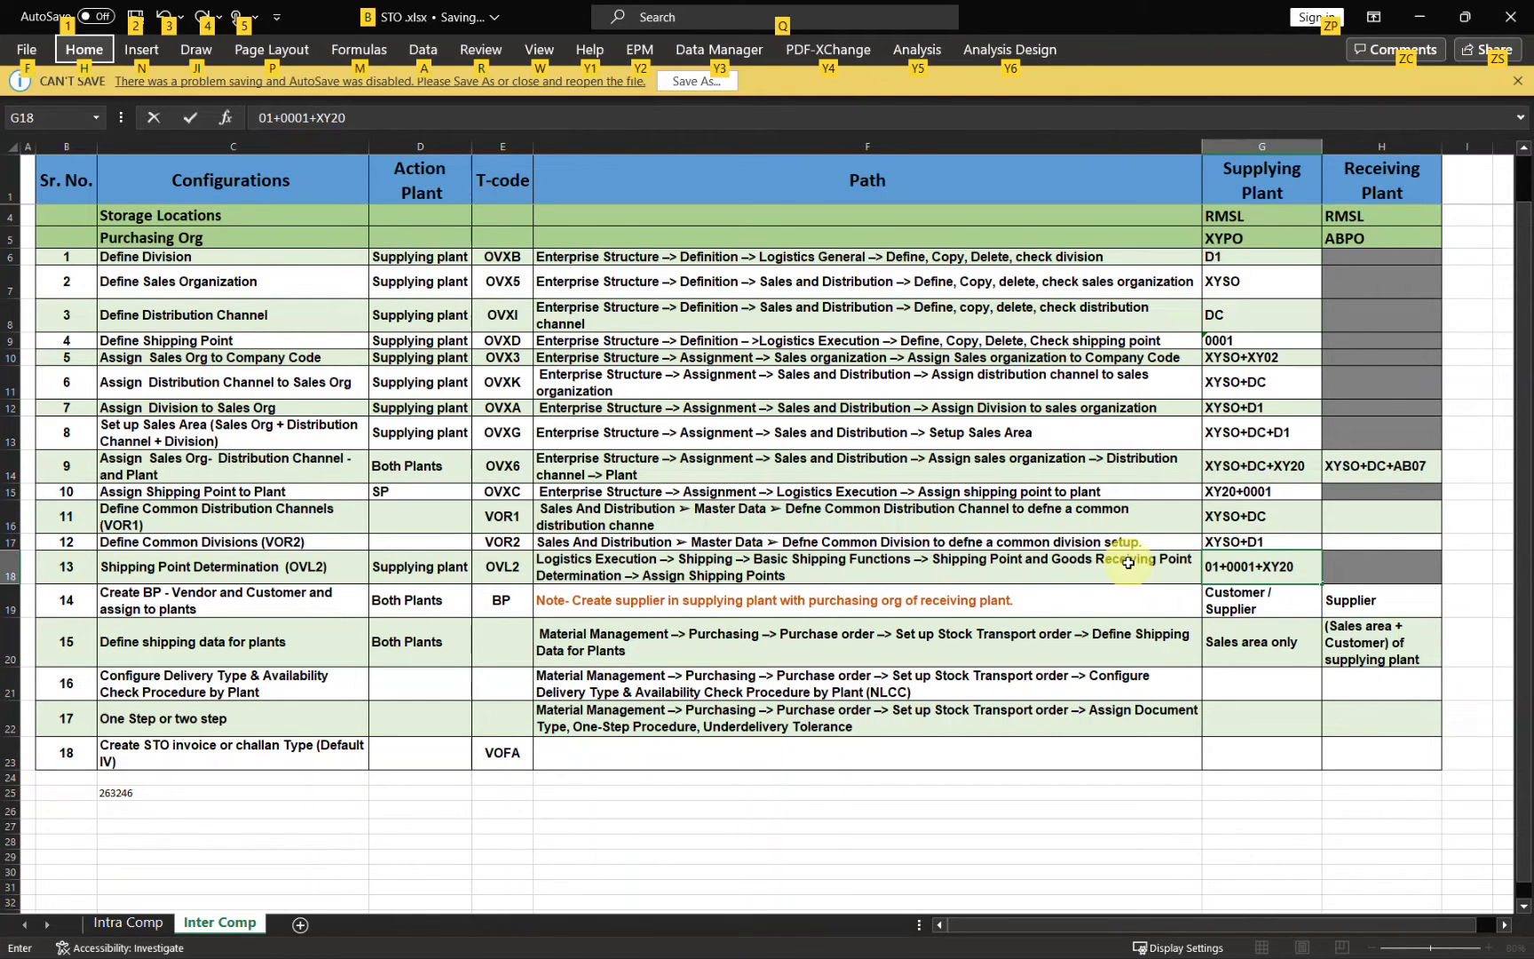
# Check the proposed shipping point in SAP and extend the supplying plant's OVL2 value in the Excel checklist to 01+0001+XY20+0001.
pyautogui.press('Escape')
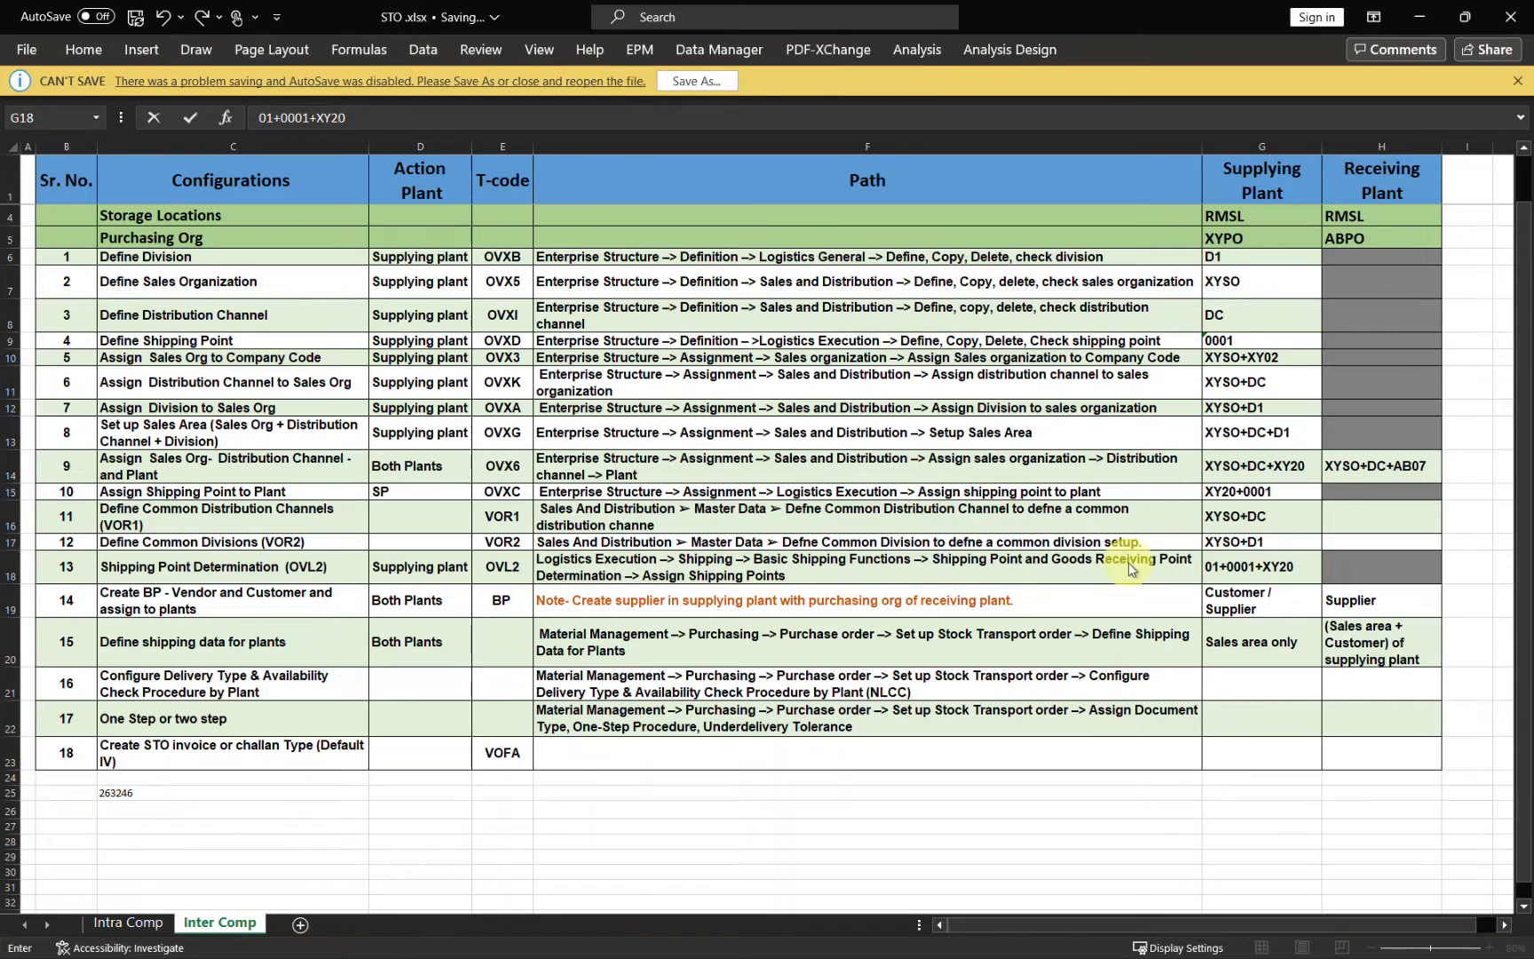
pyautogui.hotkey('alt', 'Tab')
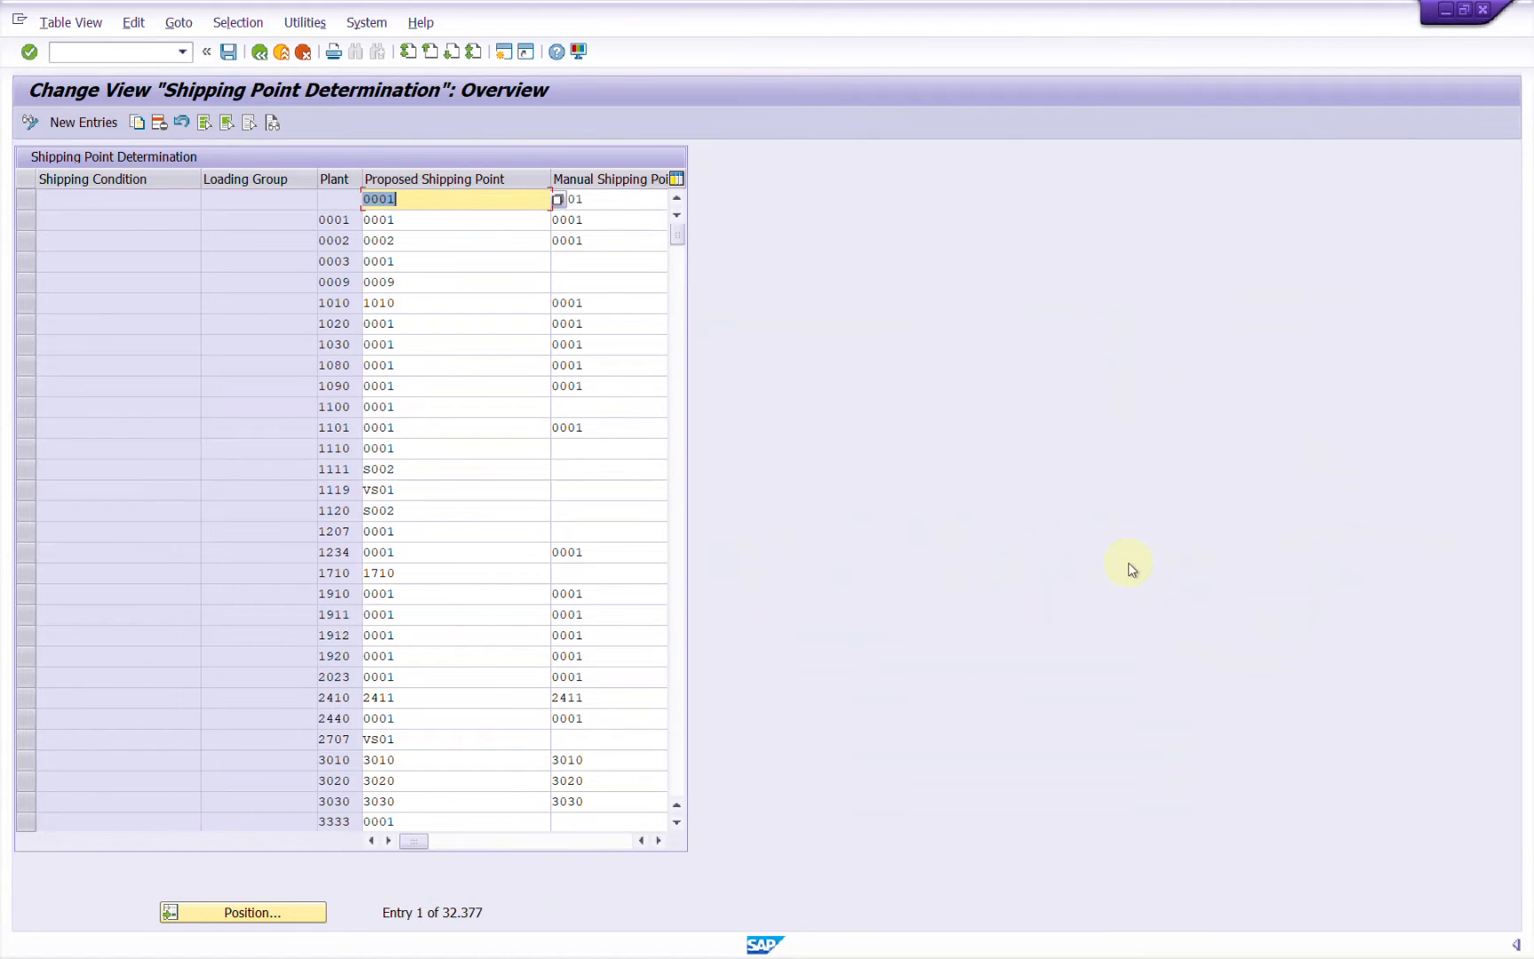
pyautogui.hotkey('alt', 'Tab')
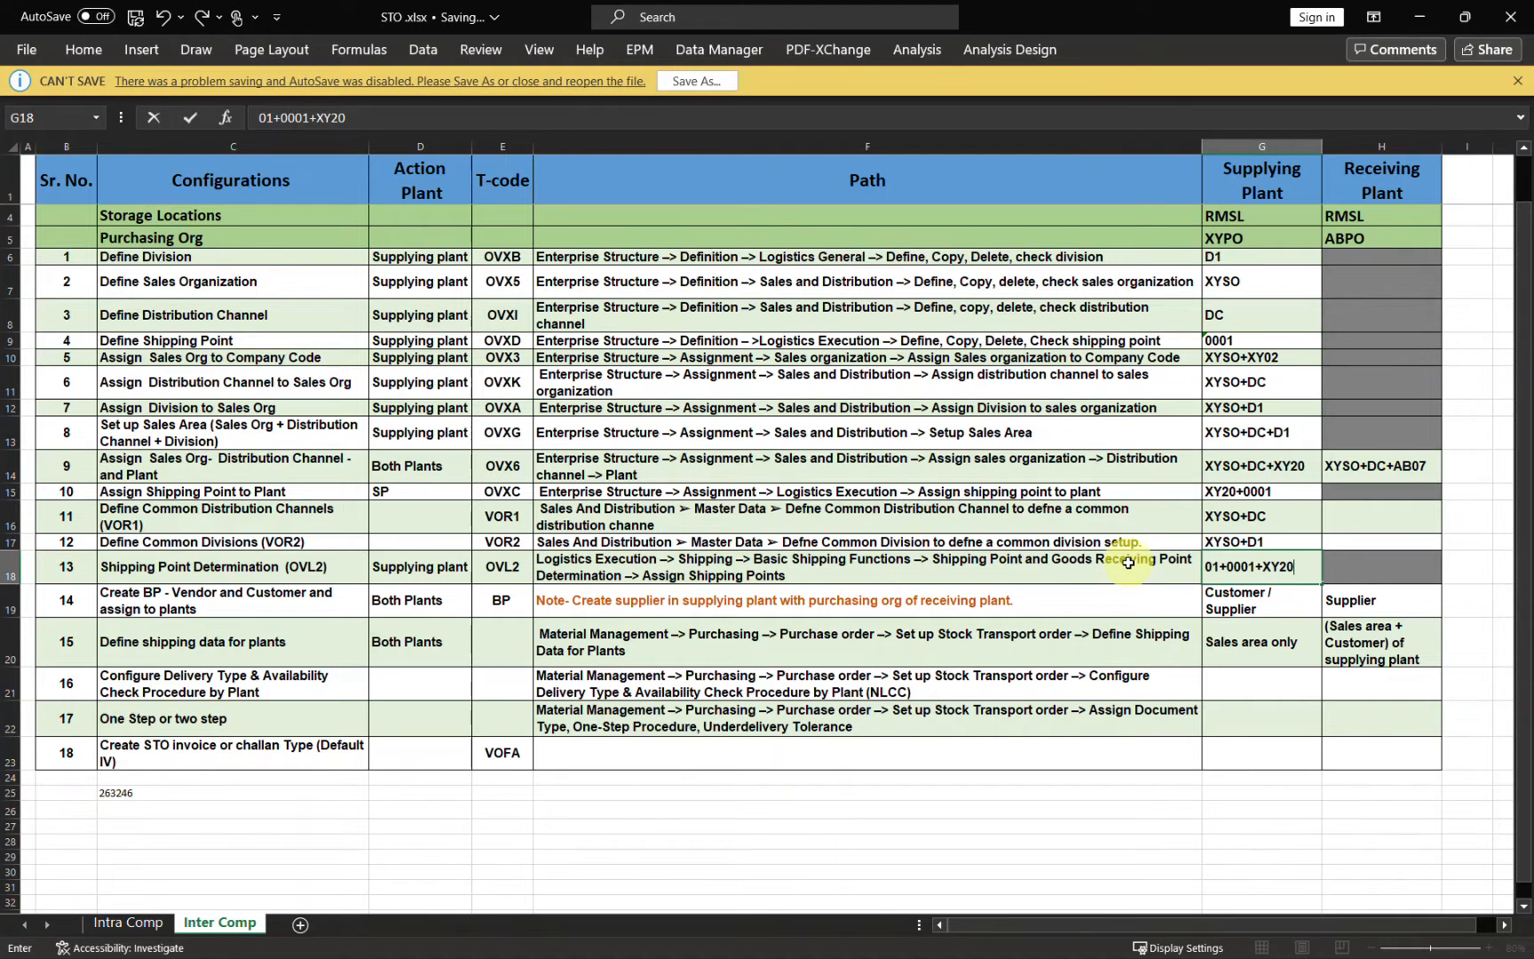
pyautogui.write('0001')
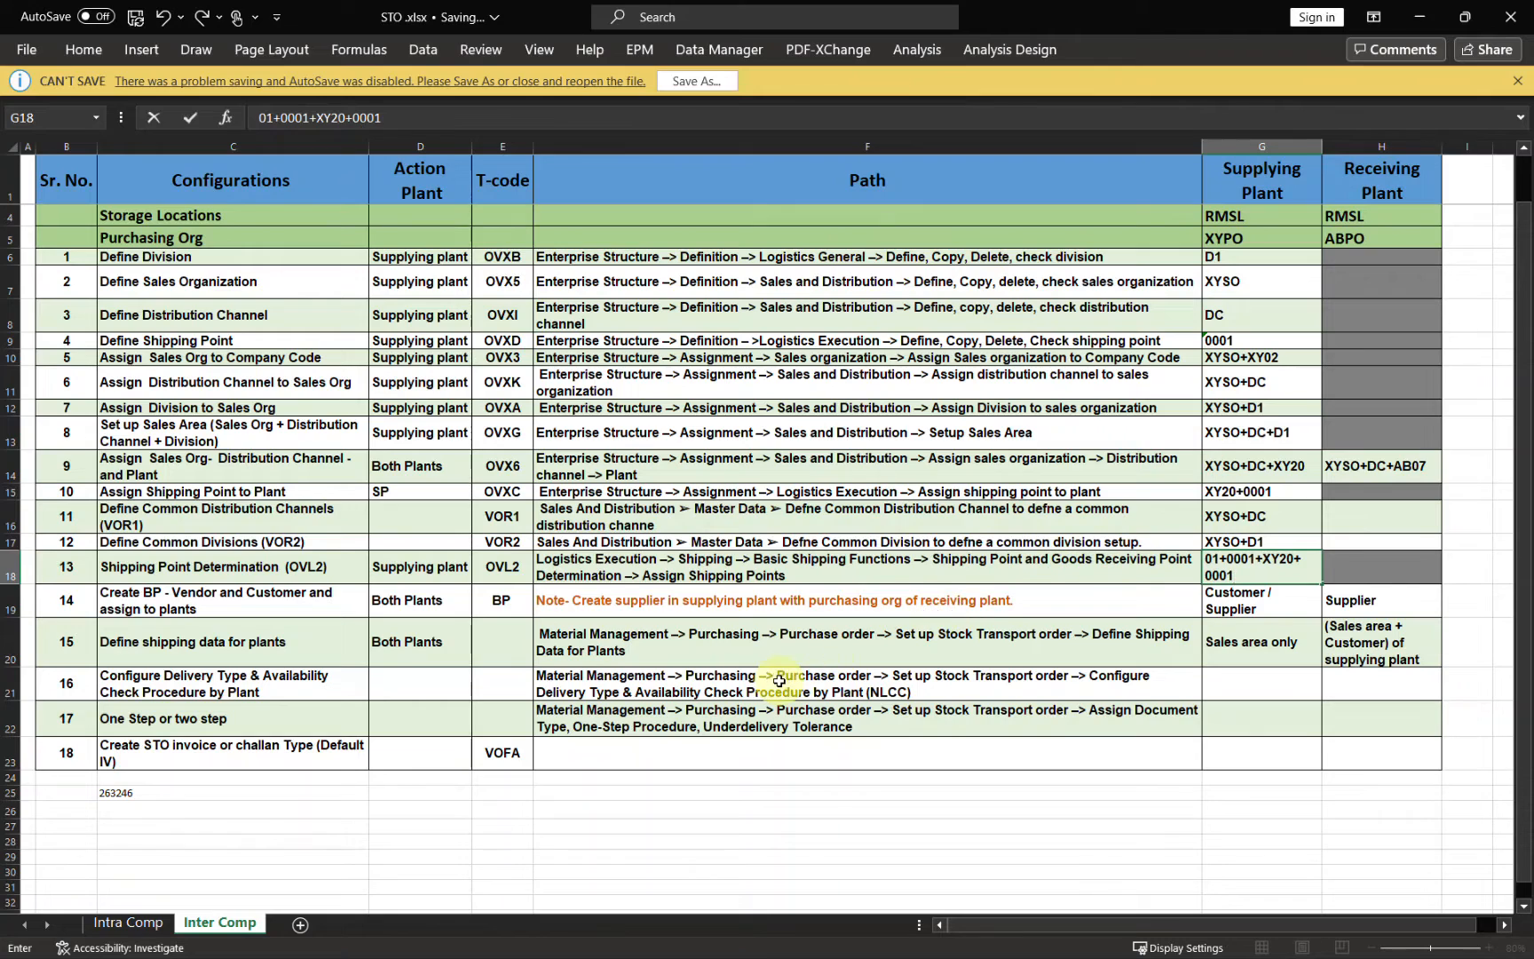
pyautogui.click(776, 680)
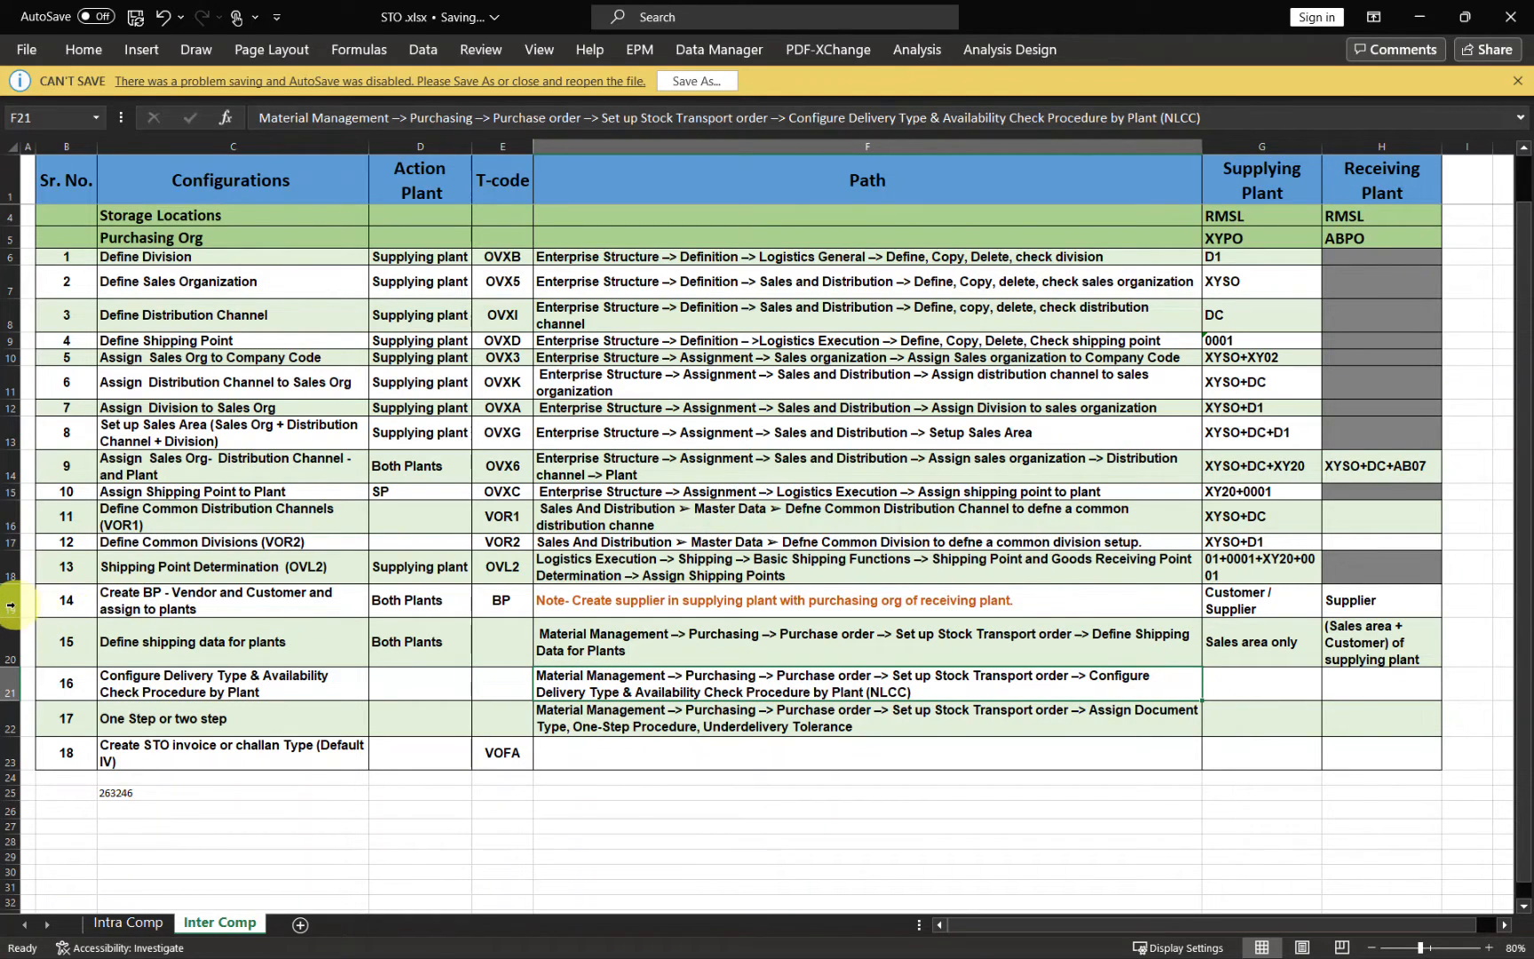
# Review the Create BP row in the checklist for its action plants and the supplying plant's required partner roles.
pyautogui.click(11, 606)
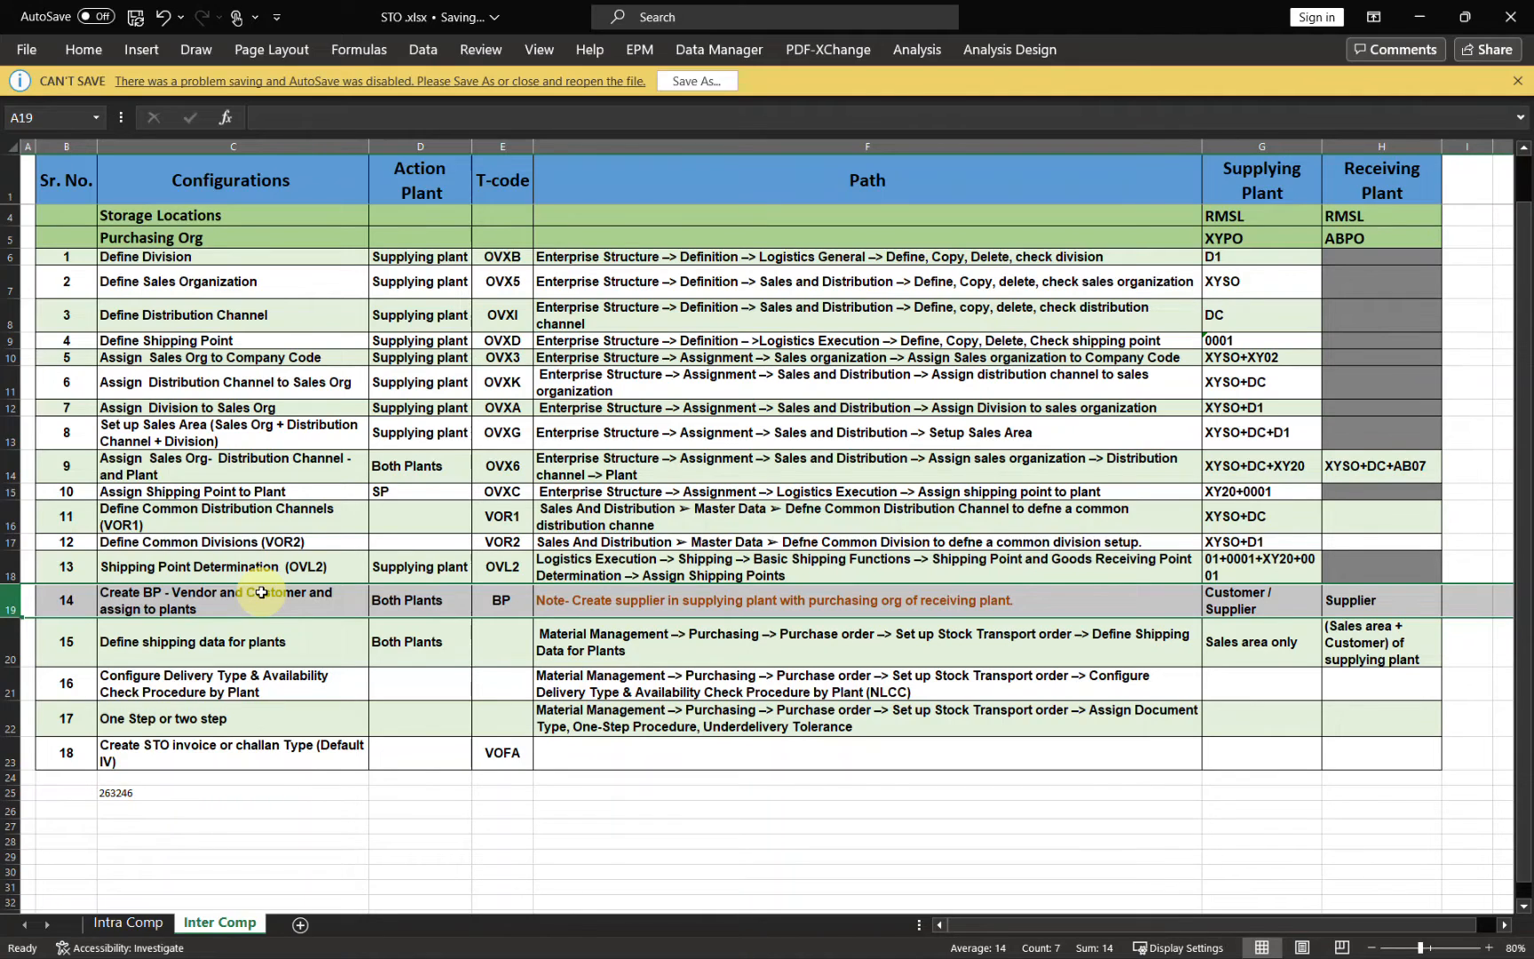
pyautogui.press('alt')
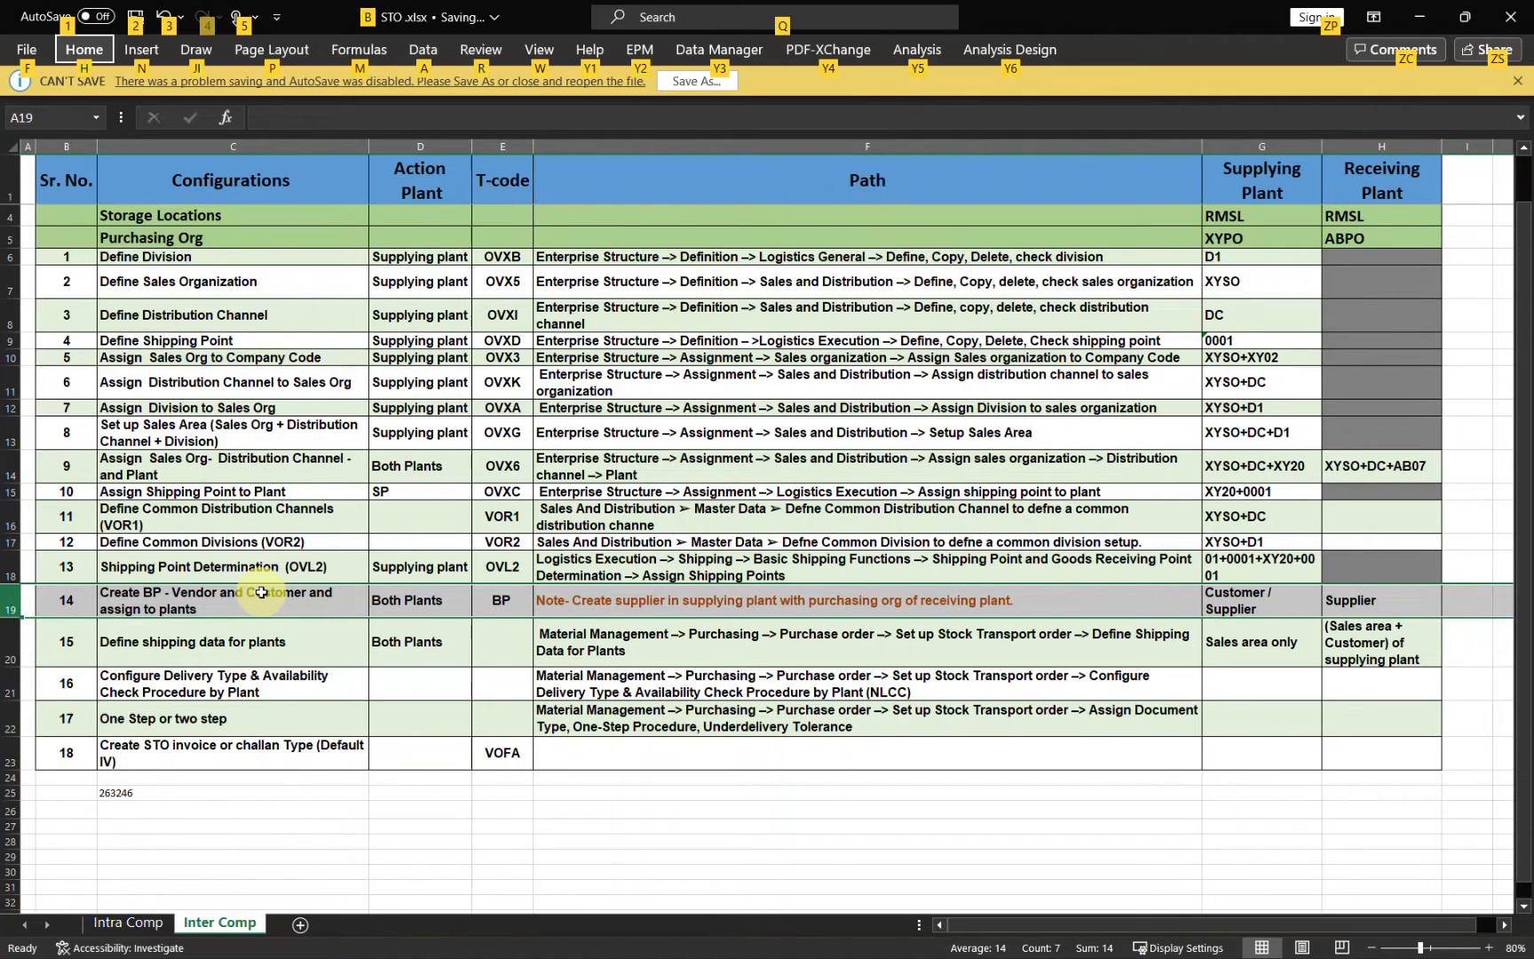
pyautogui.press('alt')
pyautogui.click(257, 591)
pyautogui.click(395, 598)
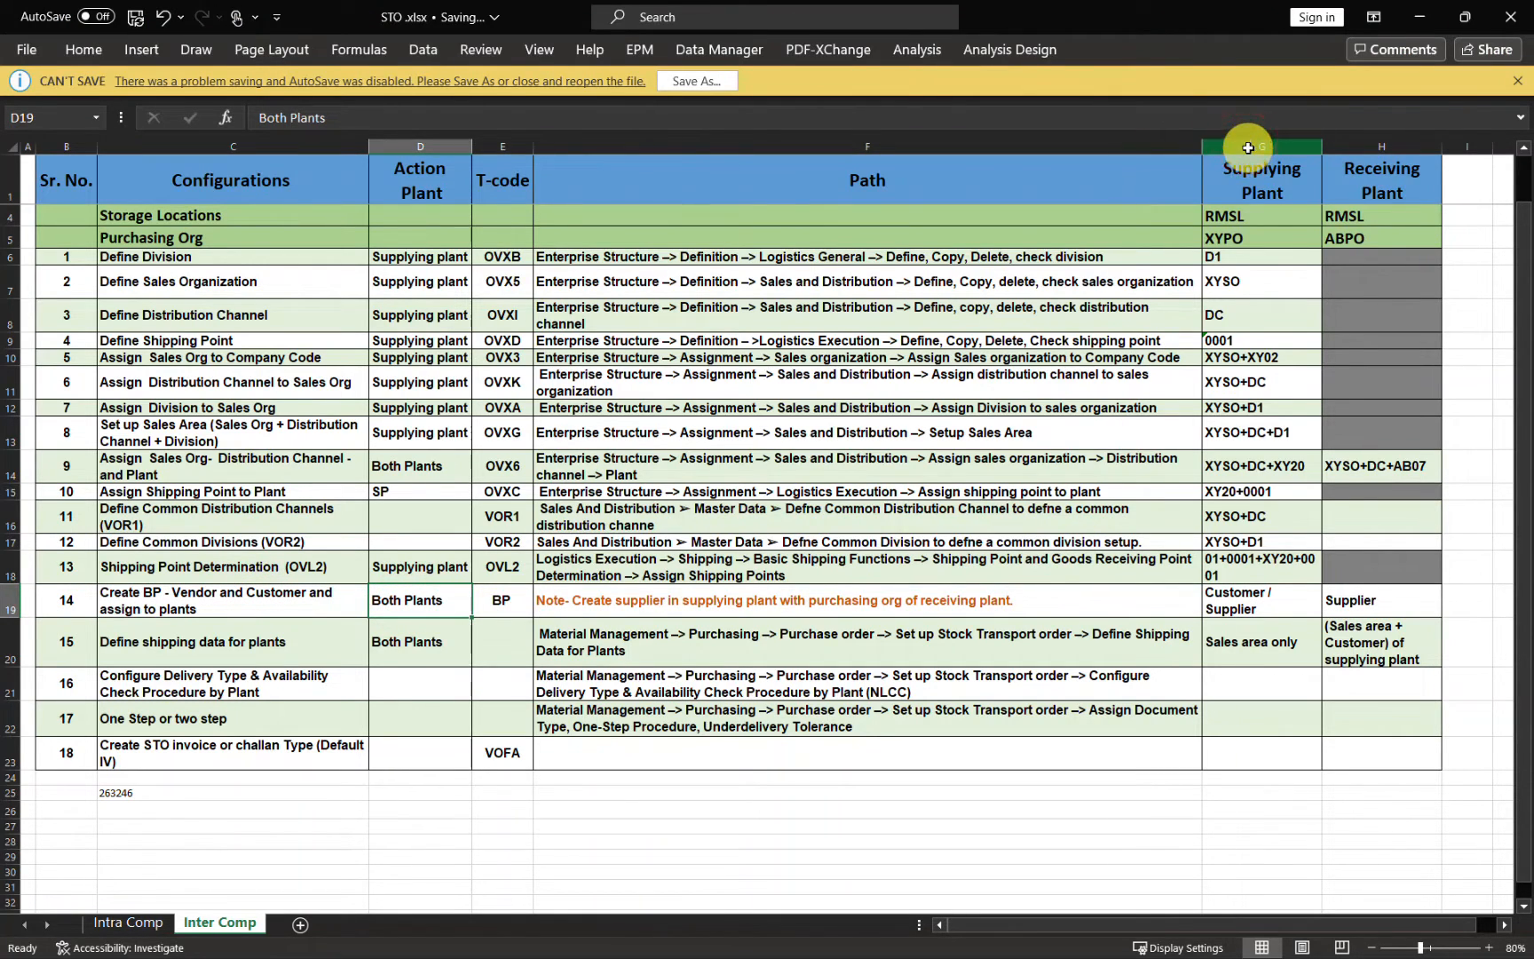
pyautogui.click(1247, 146)
pyautogui.click(1264, 601)
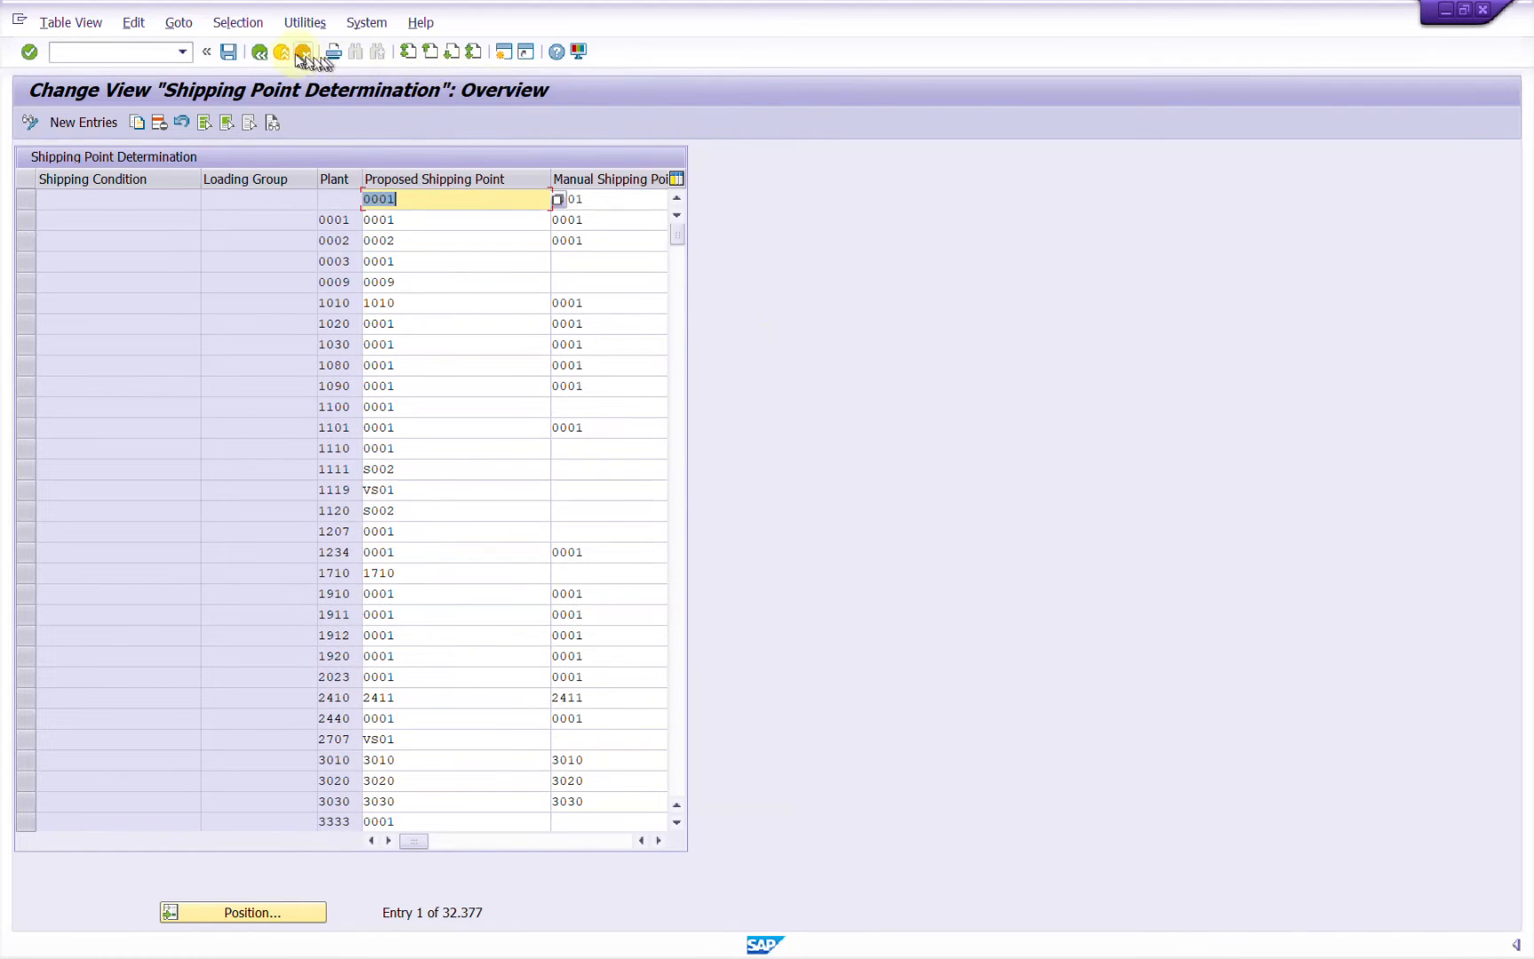
# Switch back to SAP, leave Shipping Point Determination, and open transaction BP in a new session.
pyautogui.click(259, 54)
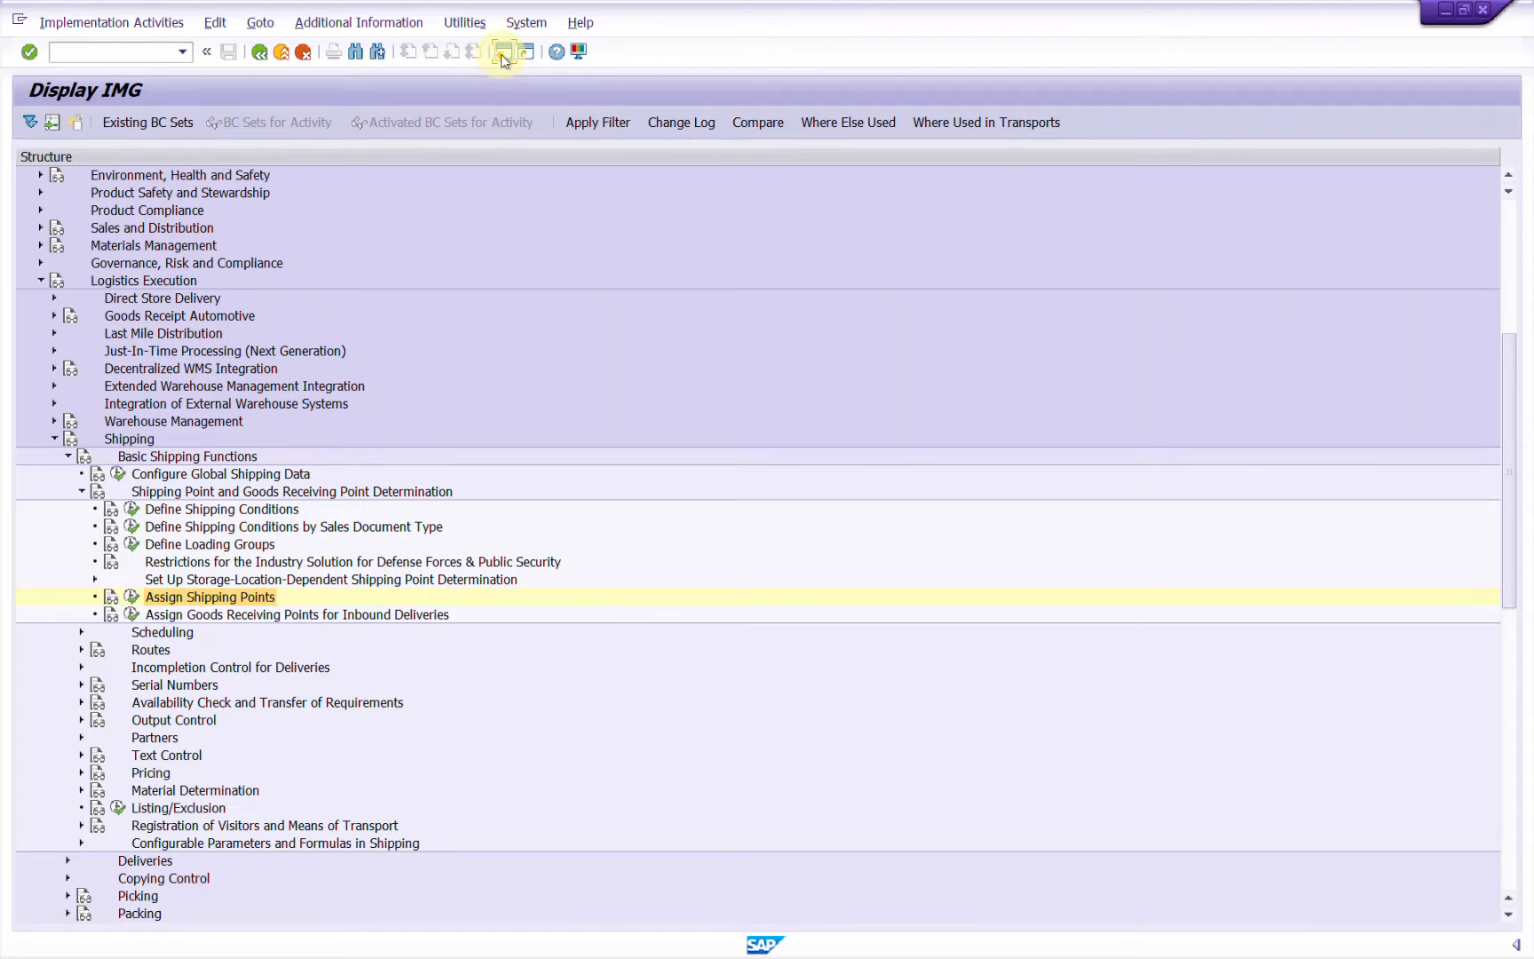
pyautogui.click(503, 54)
pyautogui.write('BP')
pyautogui.press('Return')
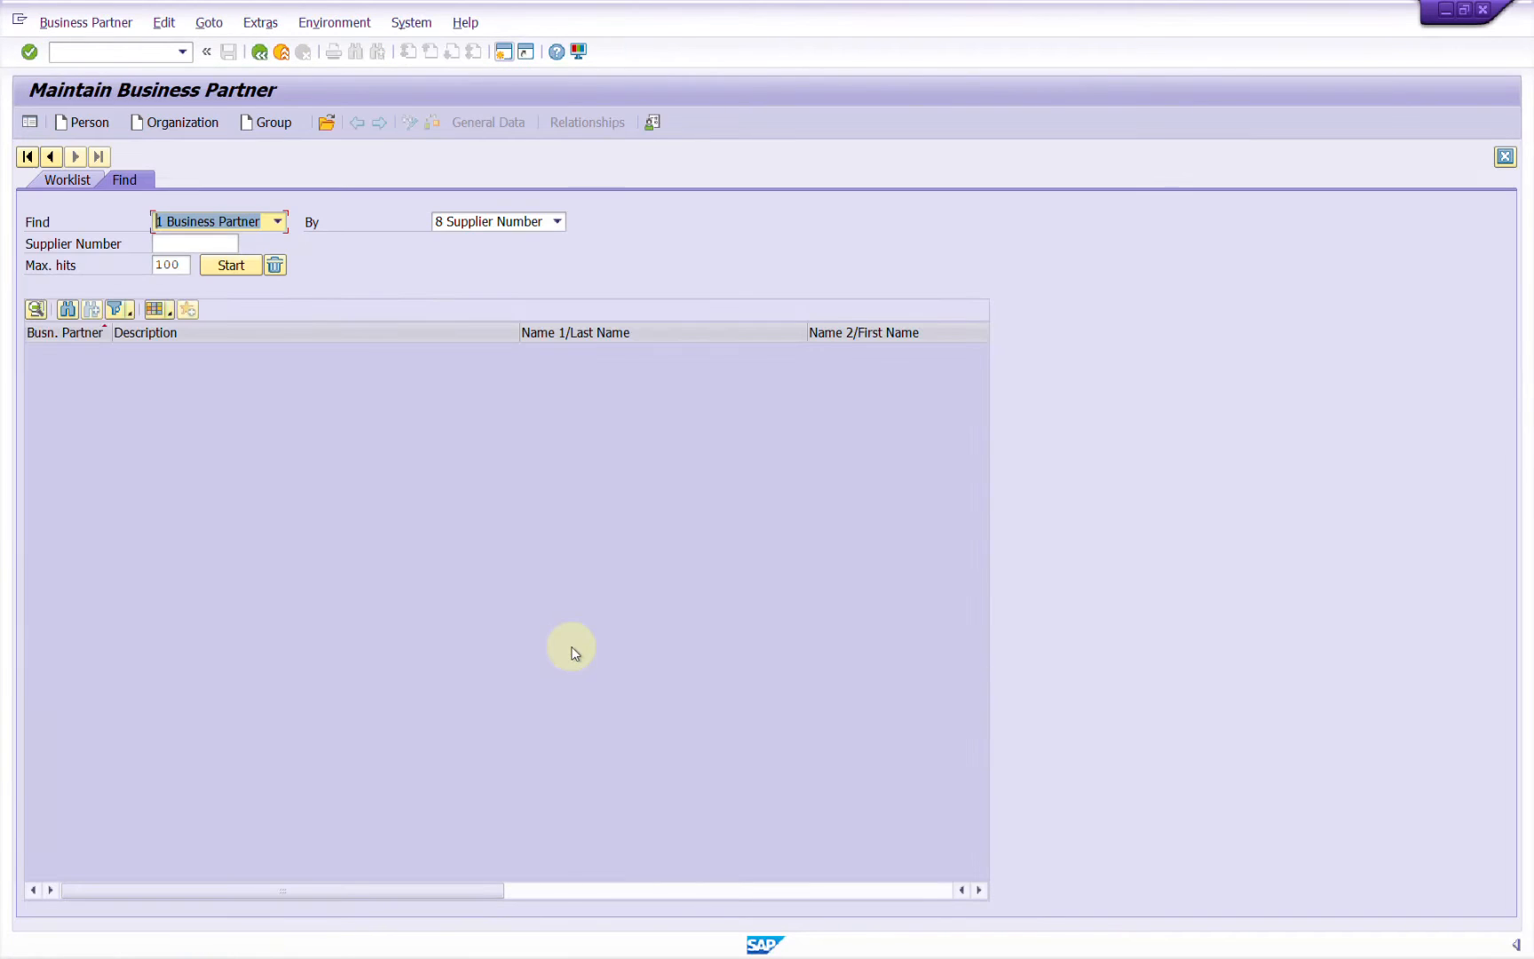
# Start creating a business partner of type Organization in BP role MAN001X MAN.
pyautogui.click(168, 126)
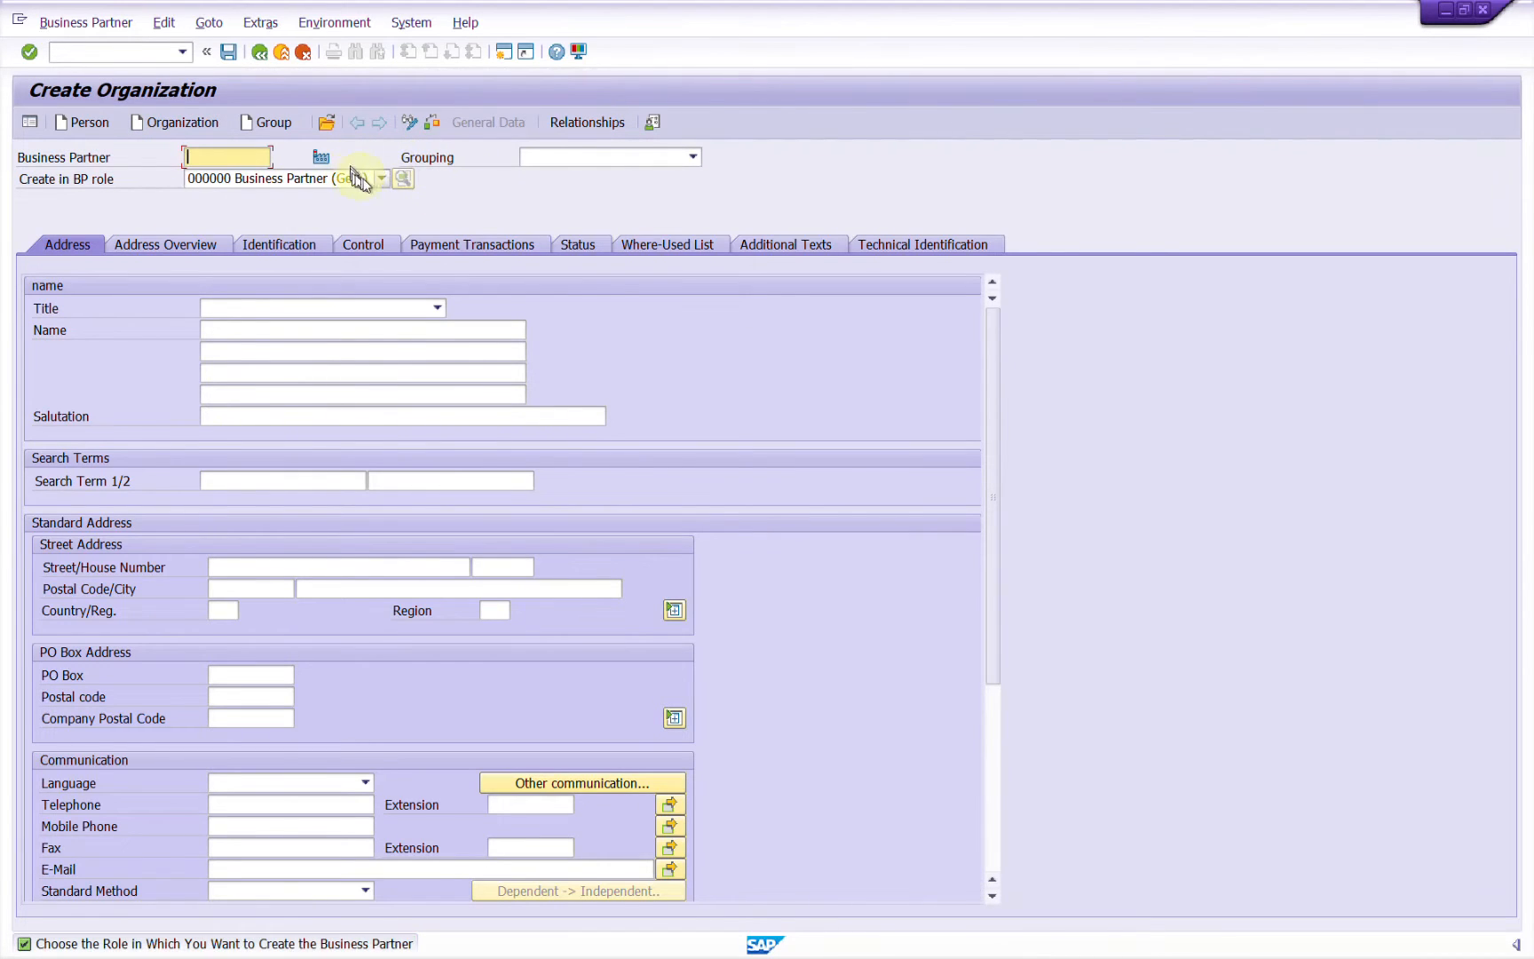
pyautogui.click(267, 183)
pyautogui.press('m')
pyautogui.press('Return')
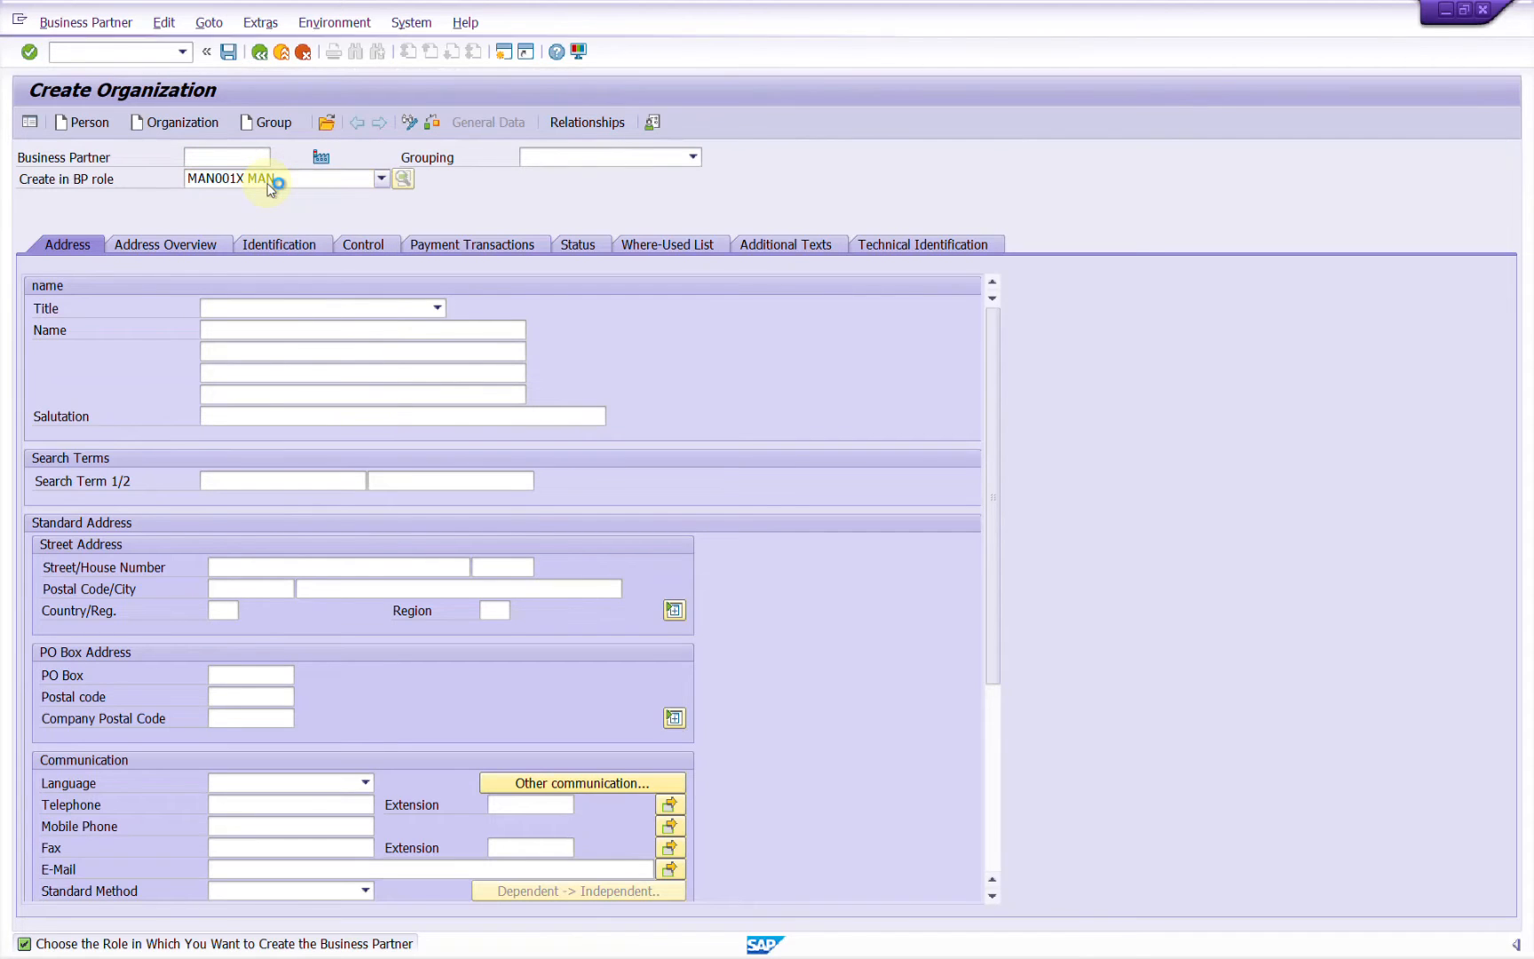
pyautogui.click(662, 665)
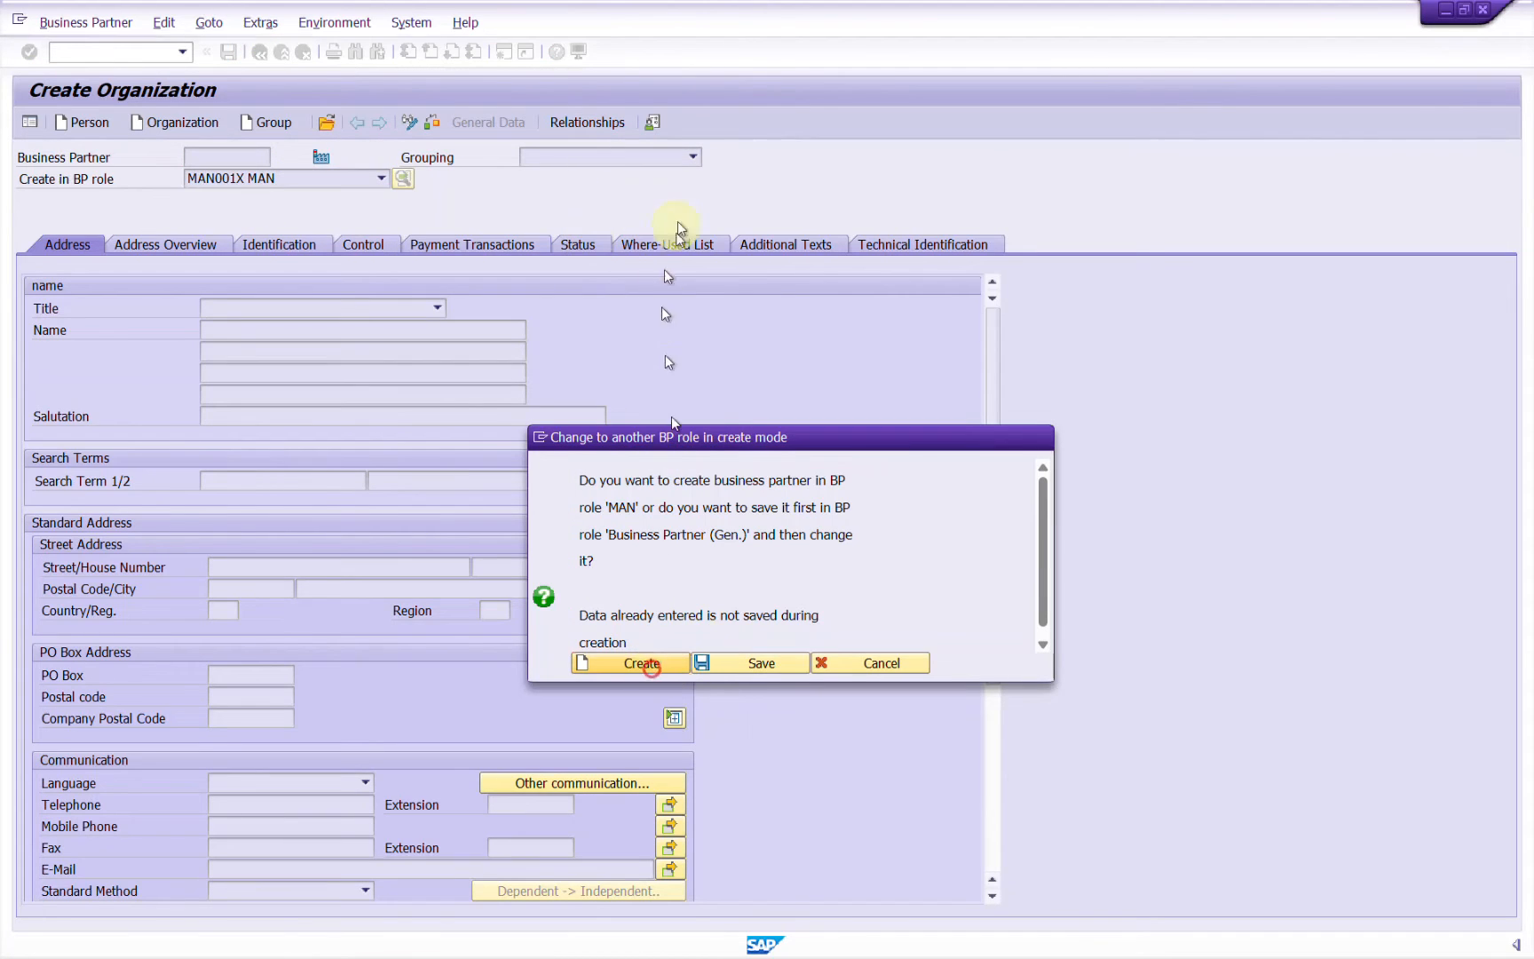
# Set the grouping to 0002 External Number Assignment and enter XY20-Plant as the business partner.
pyautogui.click(672, 157)
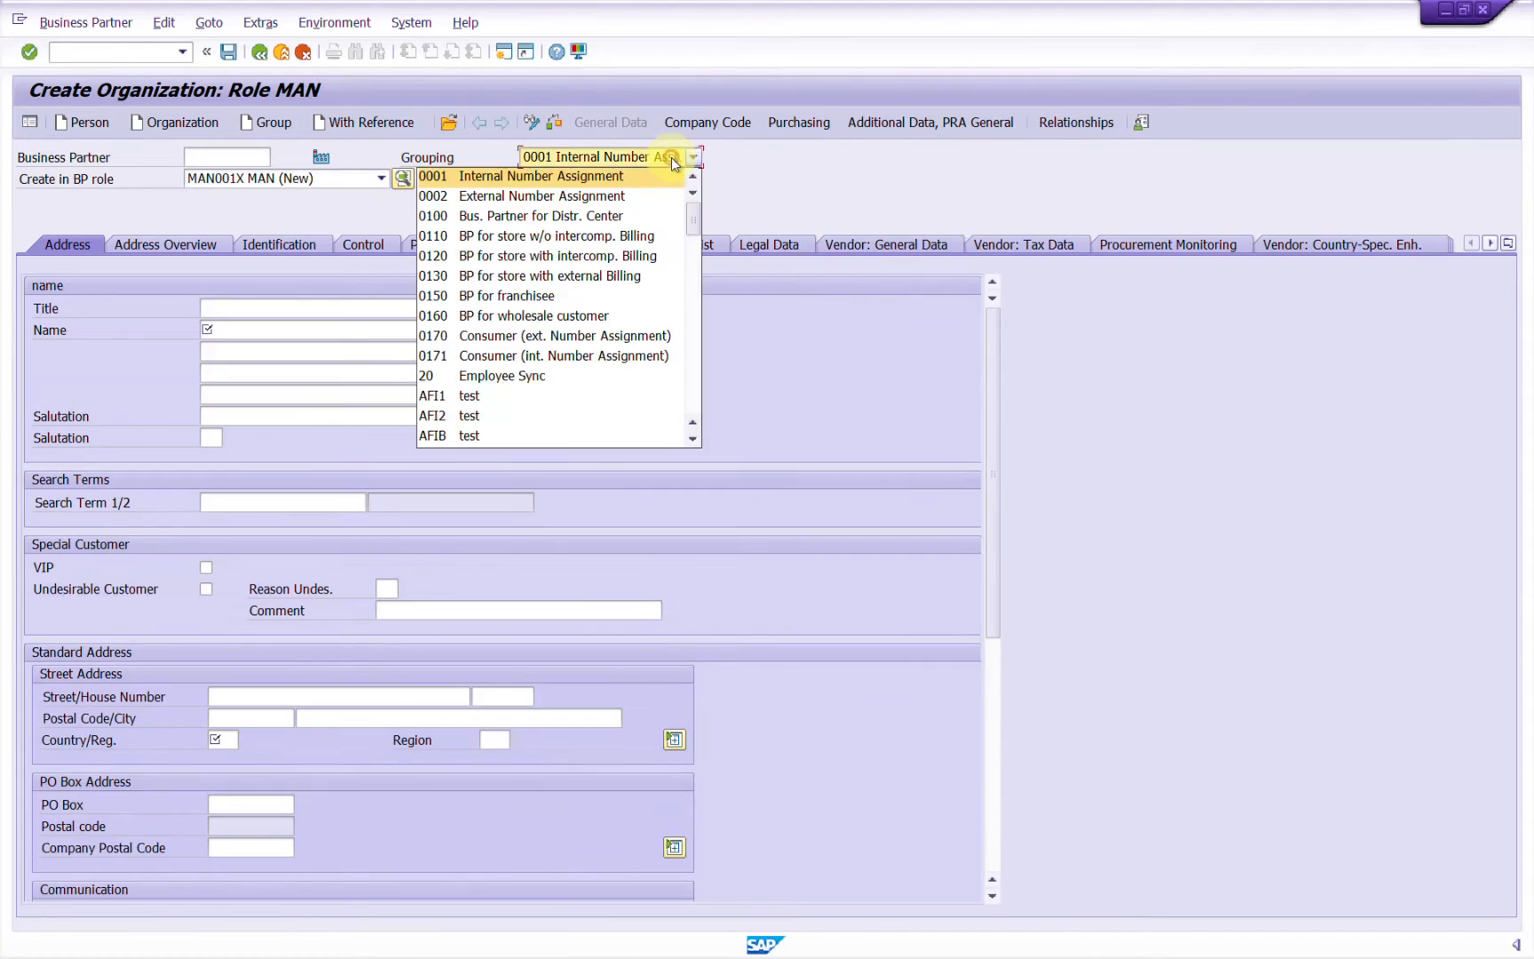
pyautogui.click(490, 196)
pyautogui.click(239, 160)
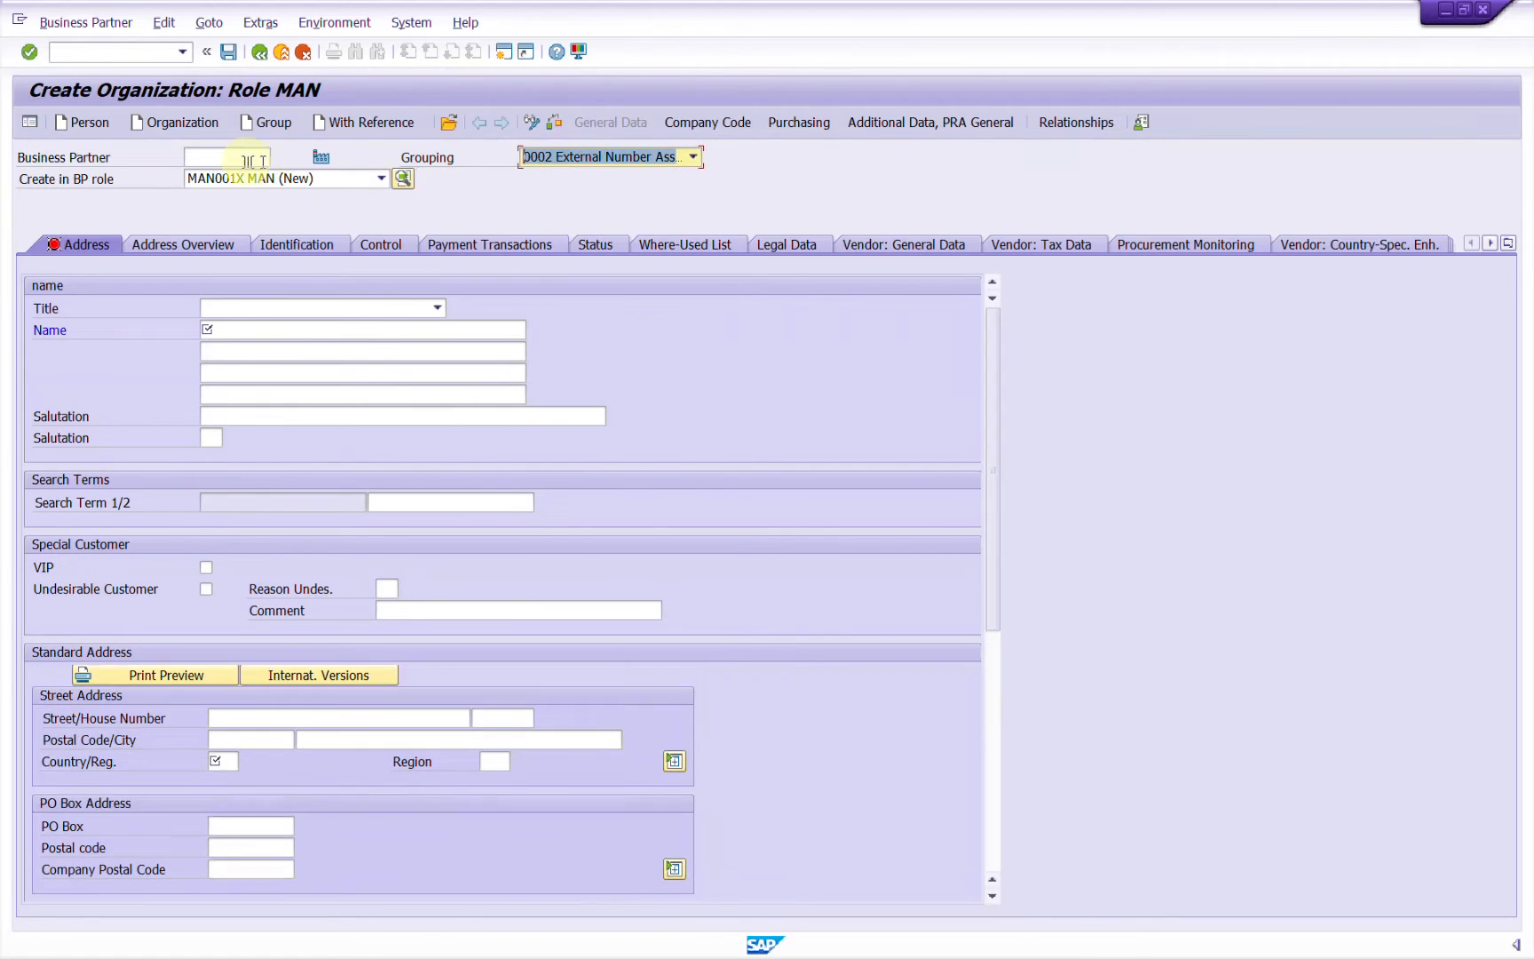
pyautogui.write('XY')
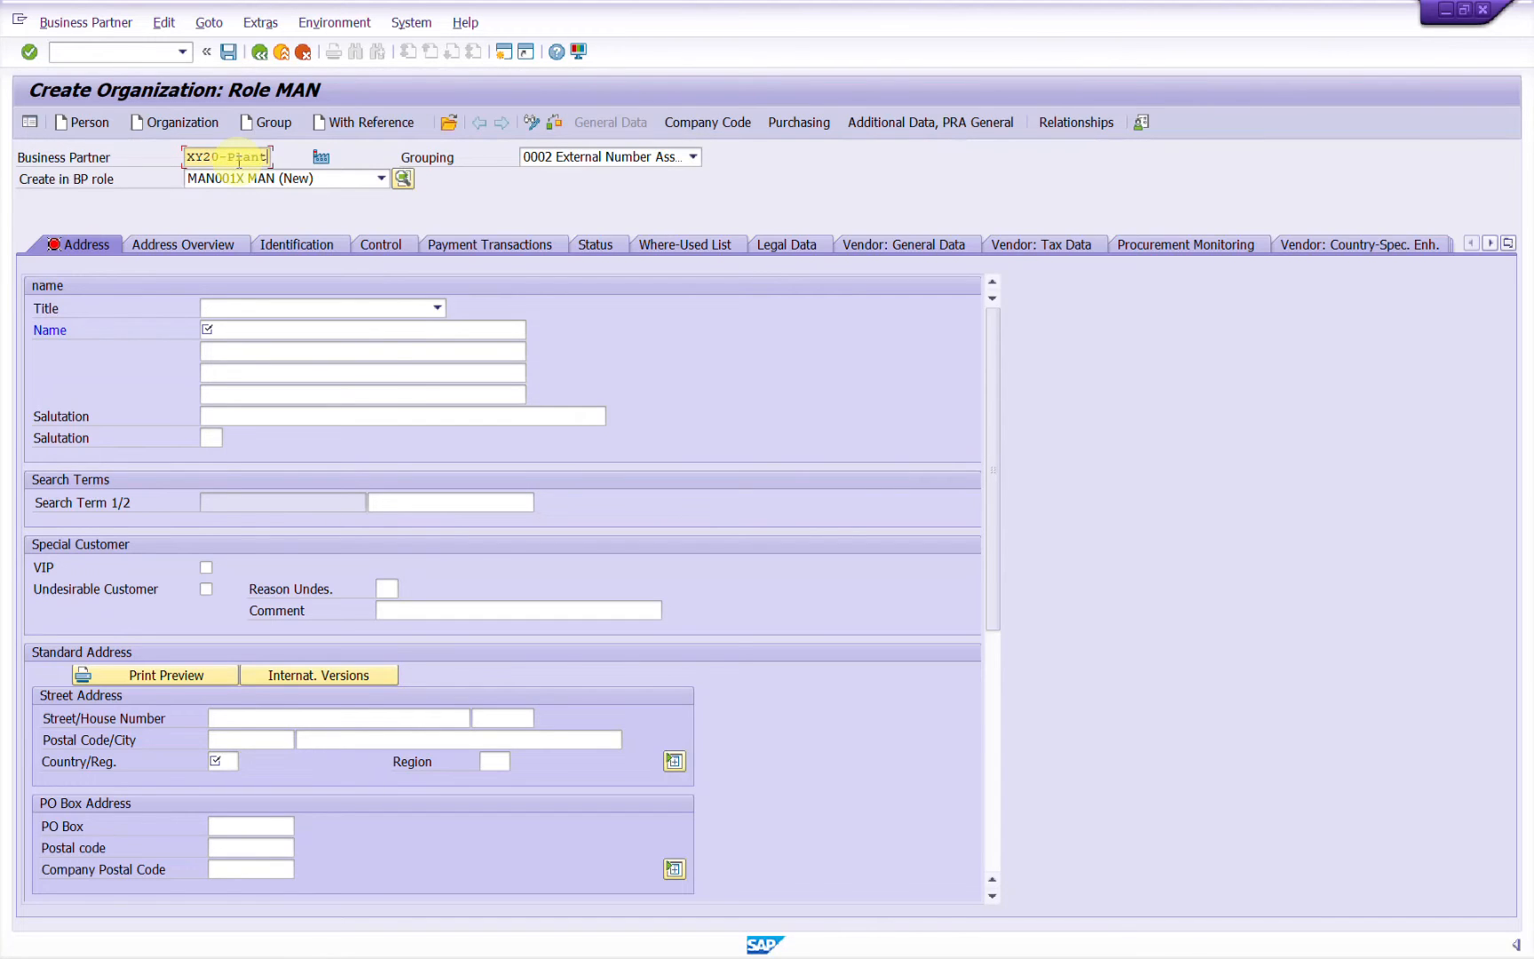
pyautogui.write('20-Plant')
# Set the organization's title to 0003 Company and its name to XY20-Plant.
pyautogui.click(253, 327)
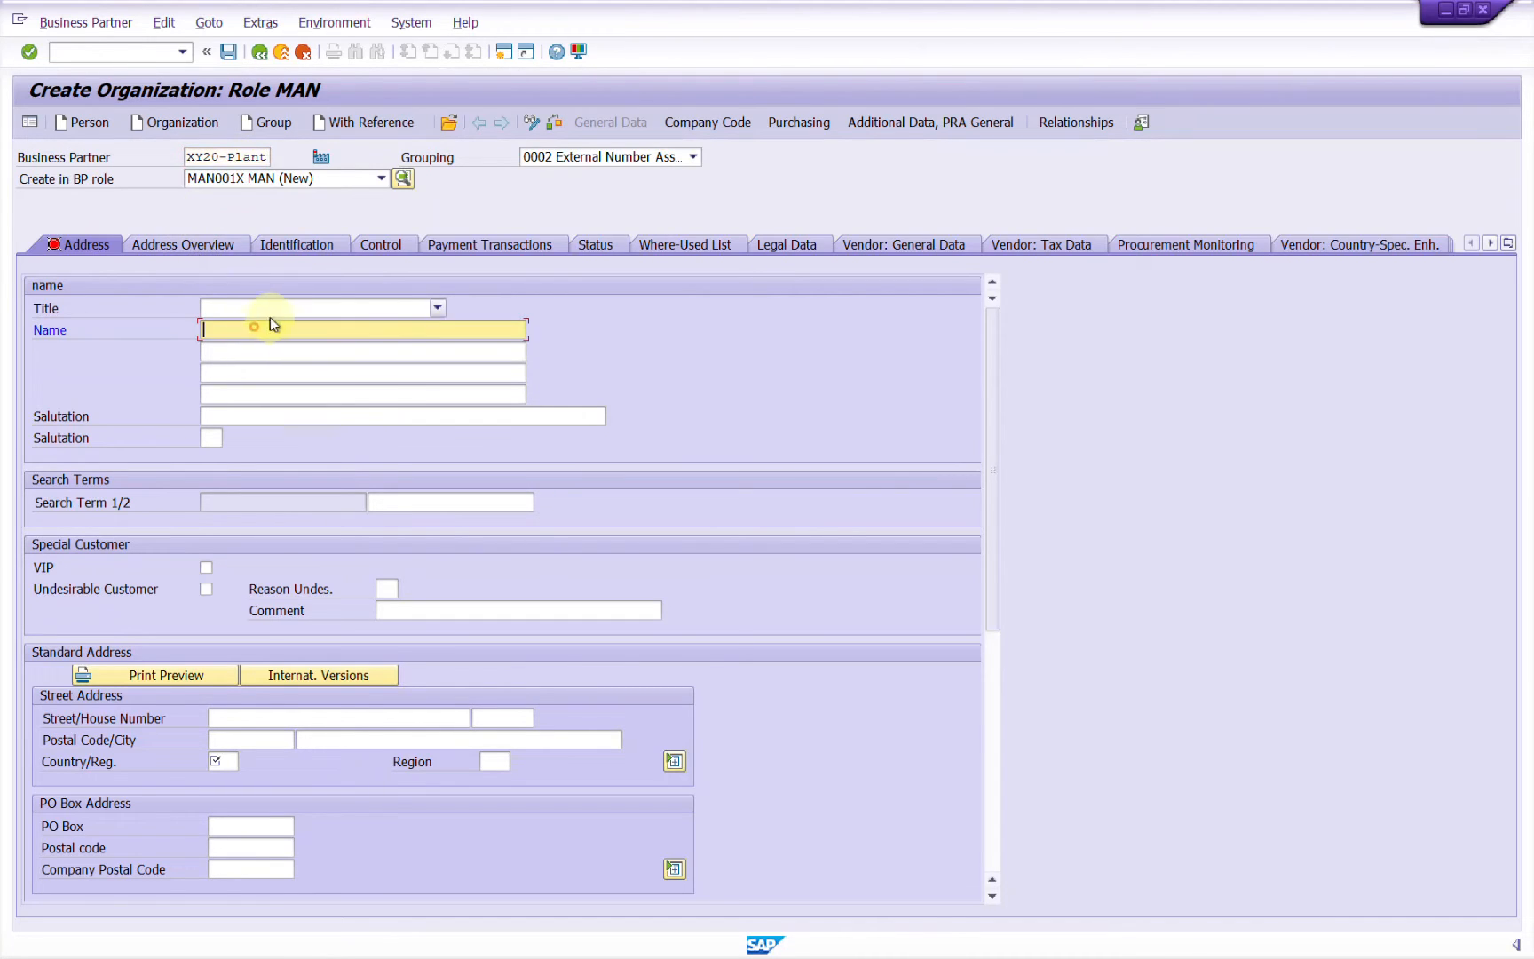
pyautogui.click(295, 307)
pyautogui.click(287, 328)
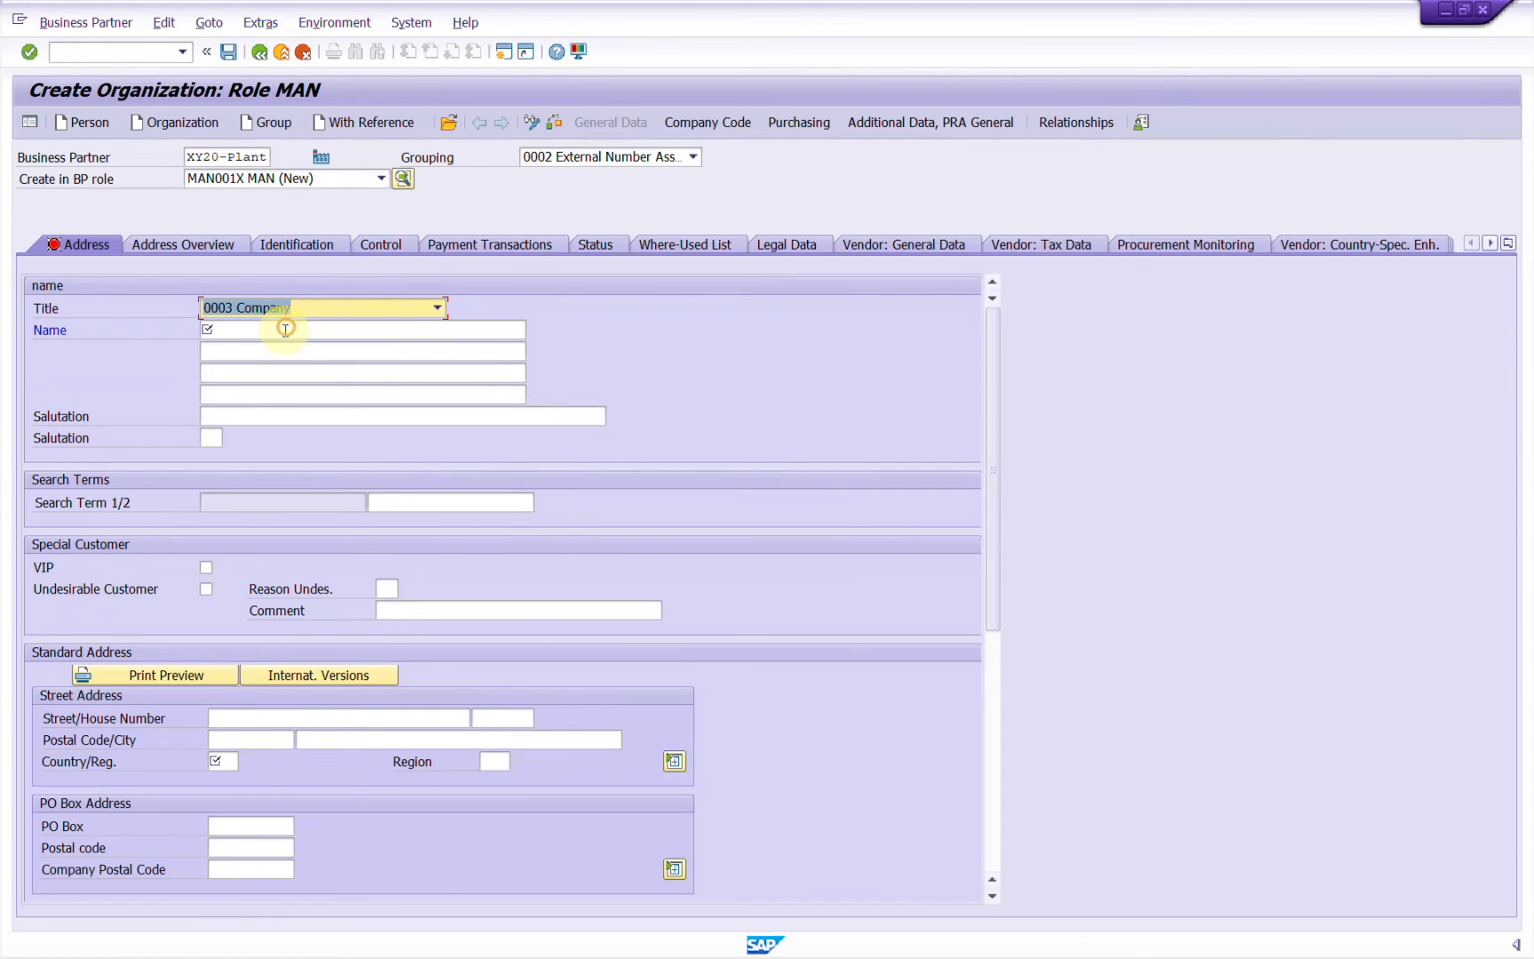
pyautogui.click(286, 330)
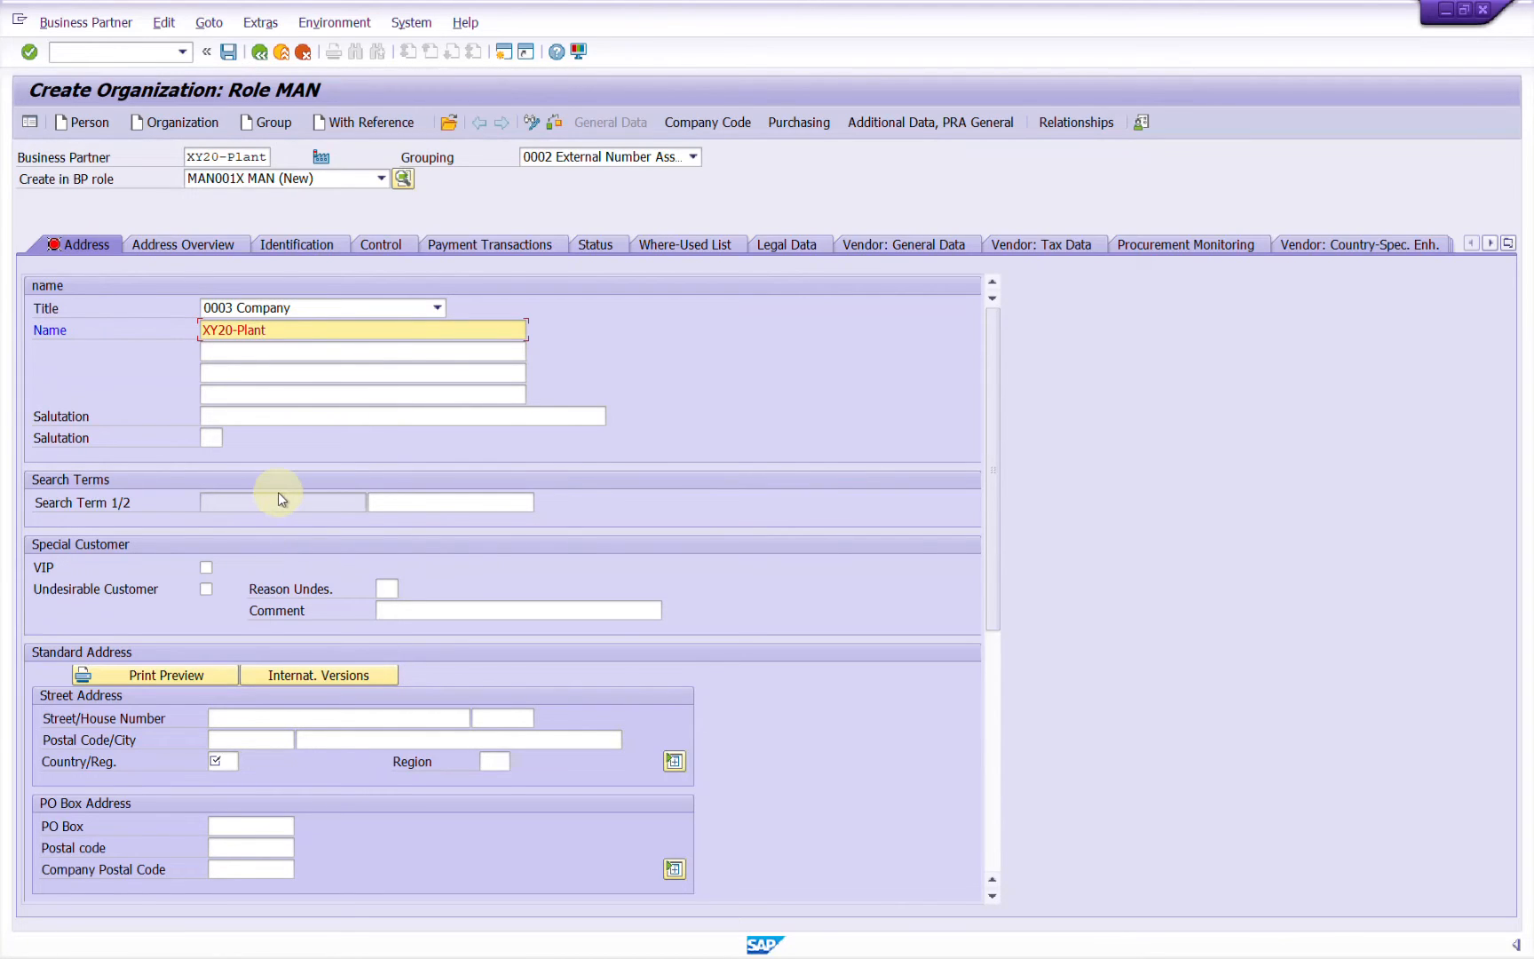
# Fill in the street, house number, postal code and city of the organization's standard address.
pyautogui.click(300, 721)
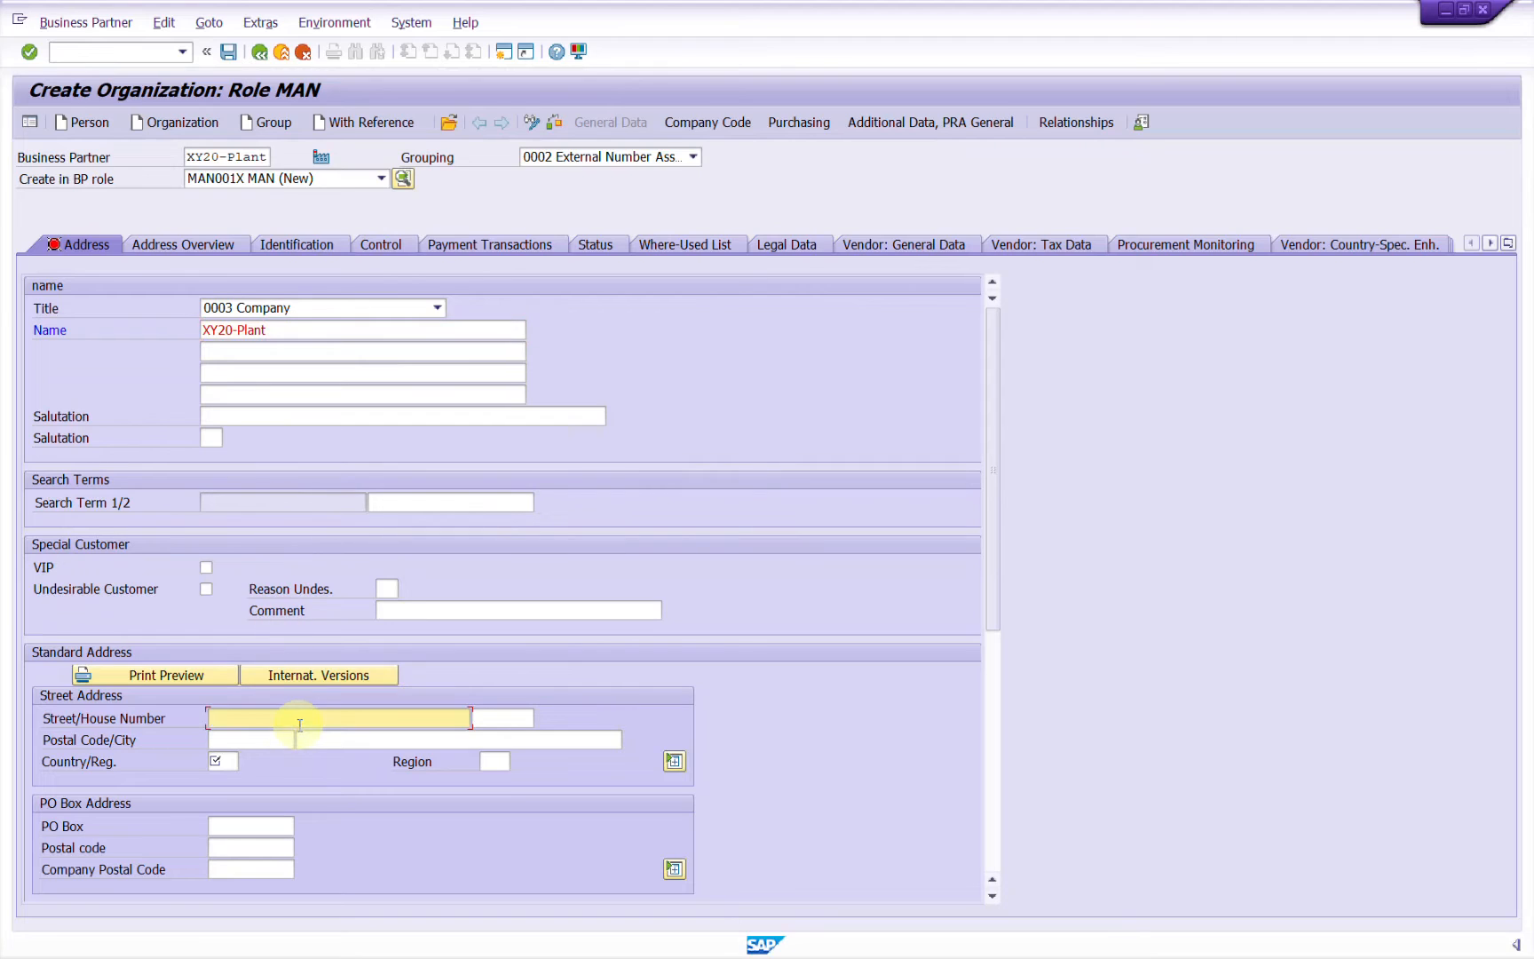
pyautogui.write('01')
pyautogui.press('Tab')
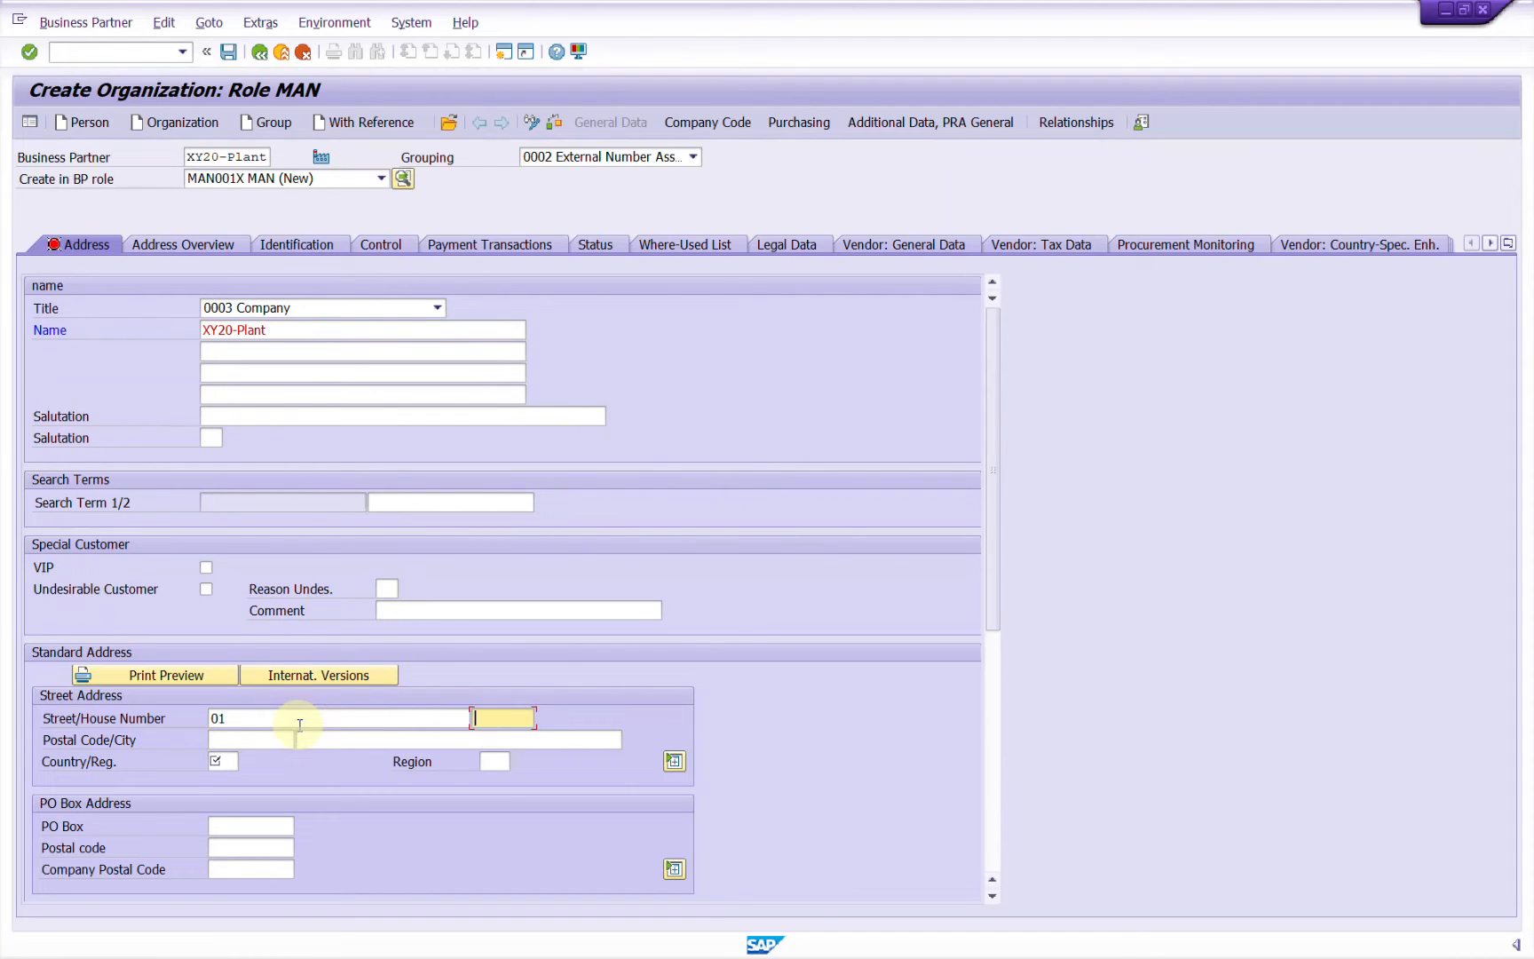
pyautogui.write('01')
pyautogui.press('Tab')
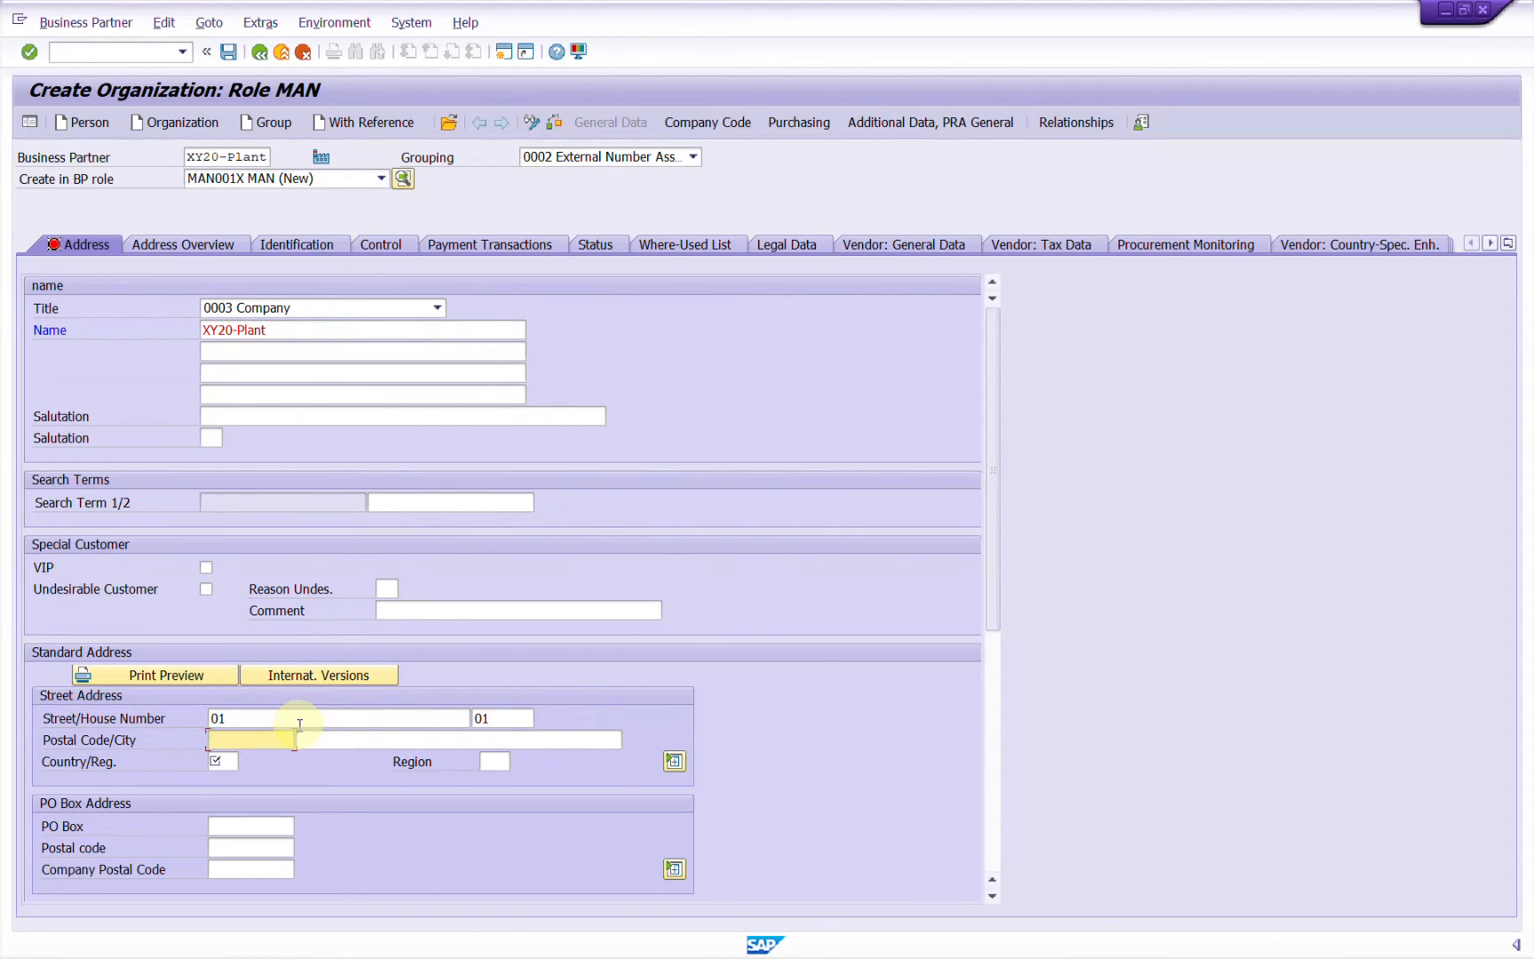
pyautogui.press('Down')
pyautogui.press('Return')
pyautogui.press('Tab')
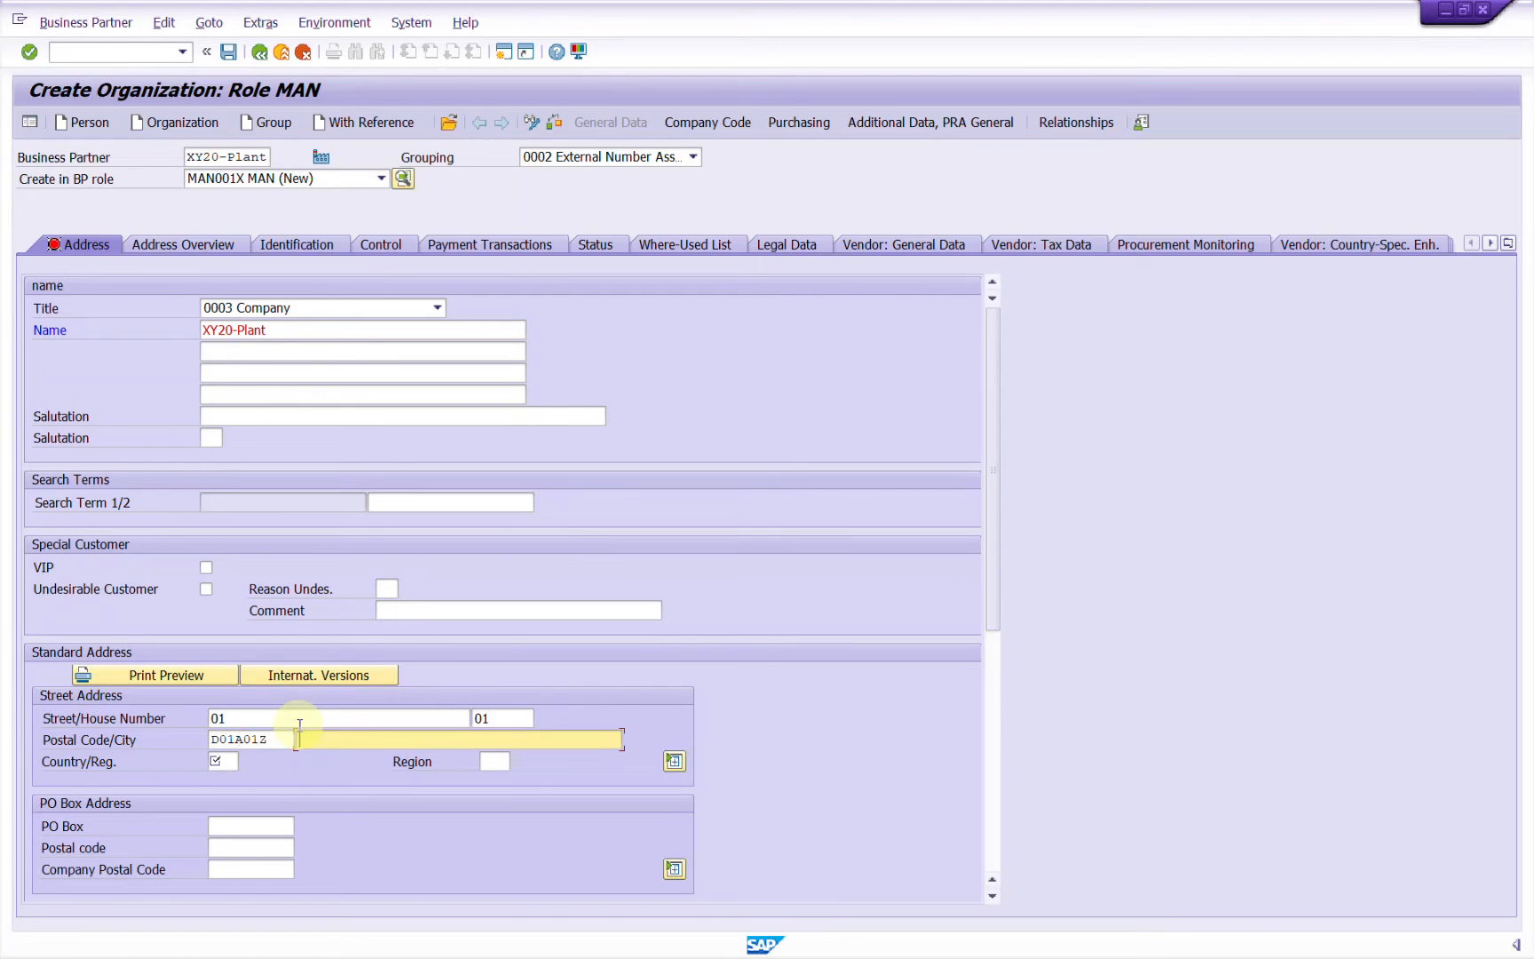
pyautogui.write('01')
pyautogui.press('Tab')
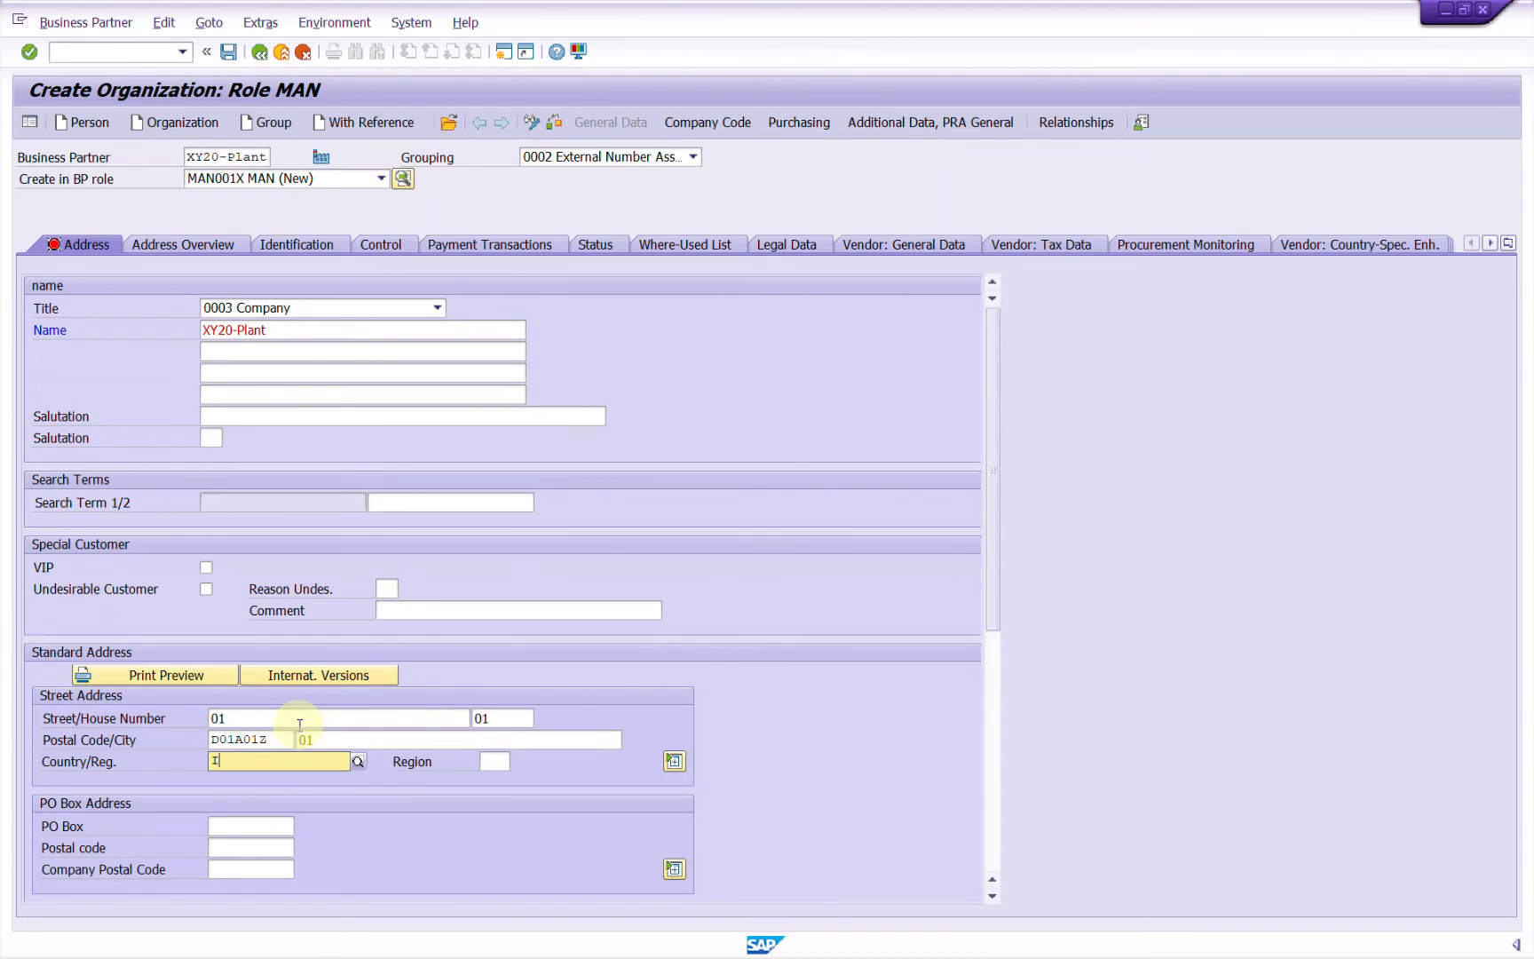
# Set the country to IE, the region to D and the communication language to EN English, and validate the general data.
pyautogui.write('IE')
pyautogui.press('Tab')
pyautogui.write('D')
pyautogui.press('Tab')
pyautogui.press('Tab')
pyautogui.press('Tab')
pyautogui.press('Tab')
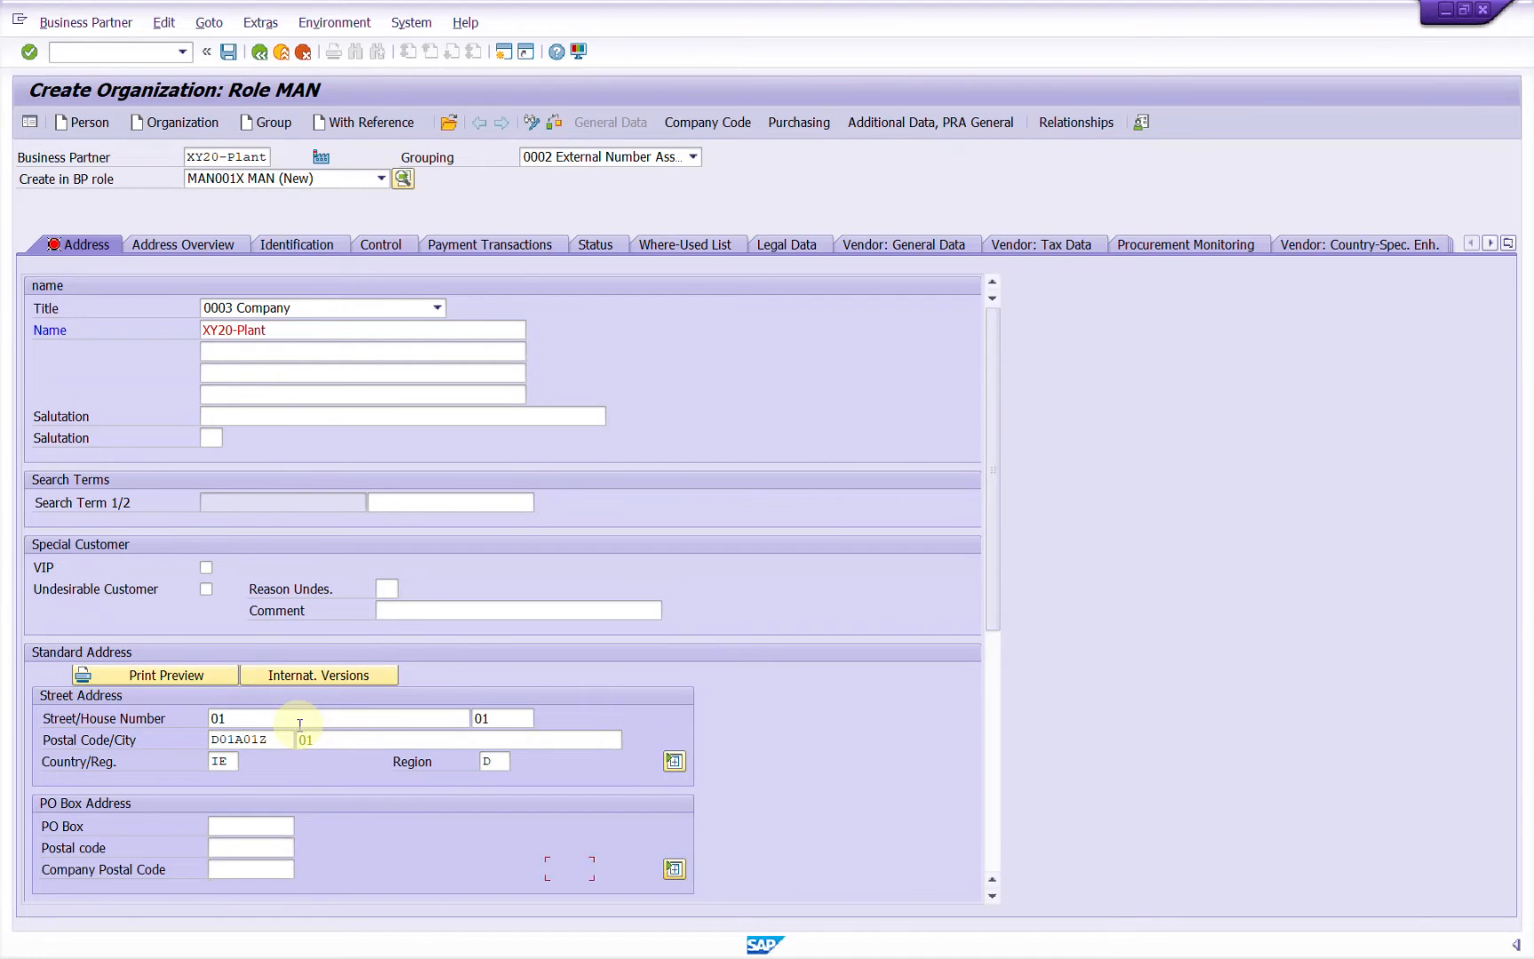
pyautogui.write('EN English')
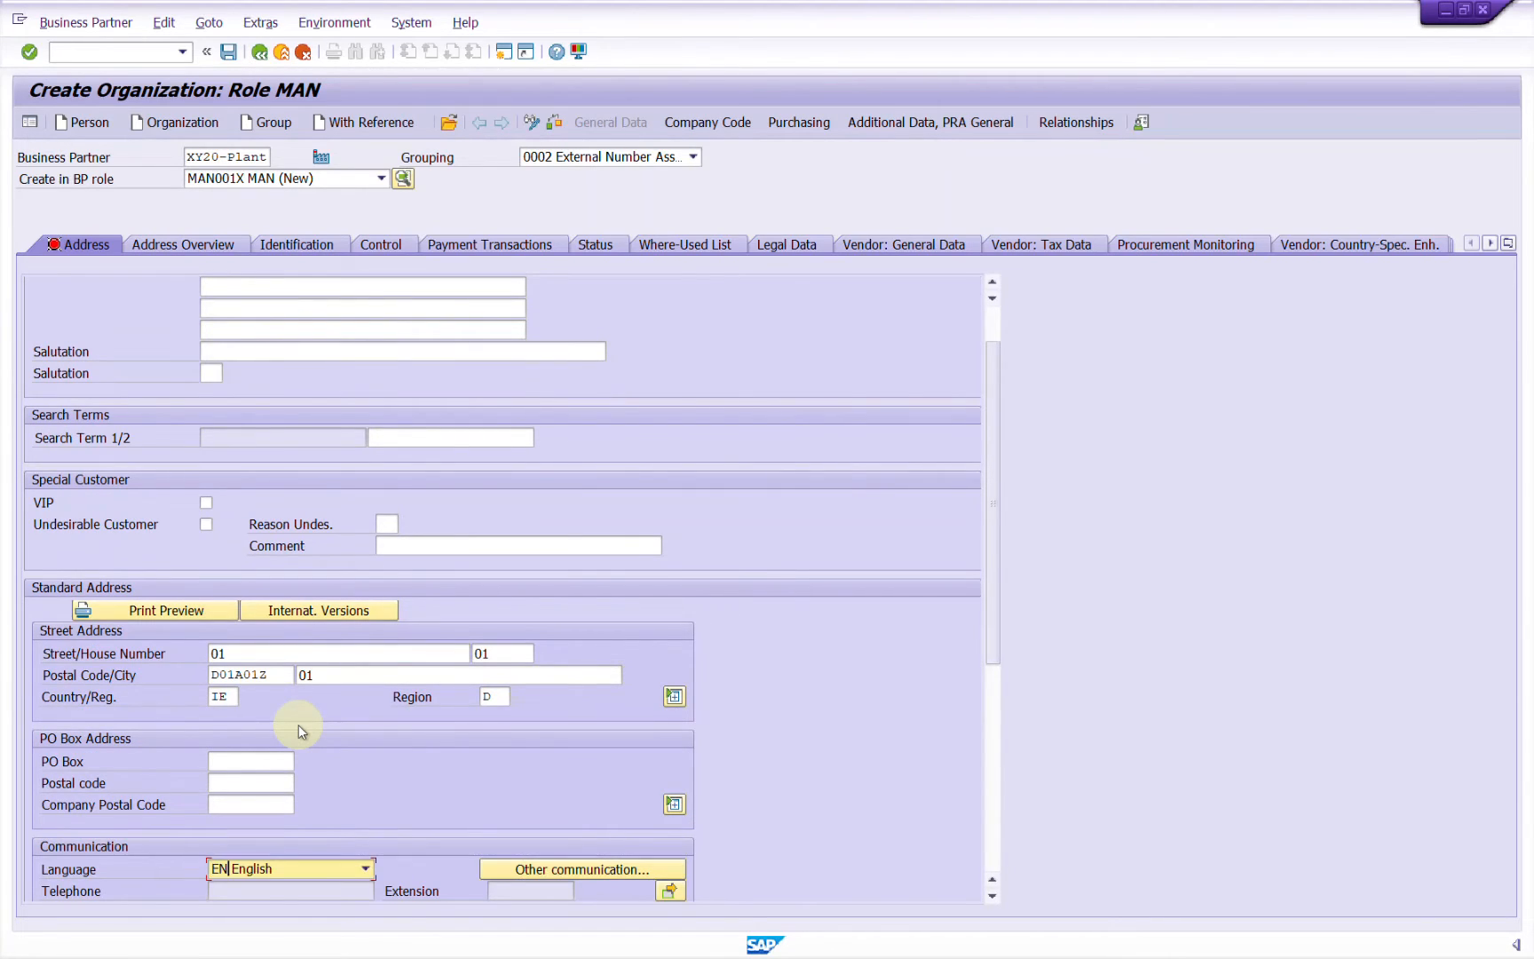
pyautogui.press('Return')
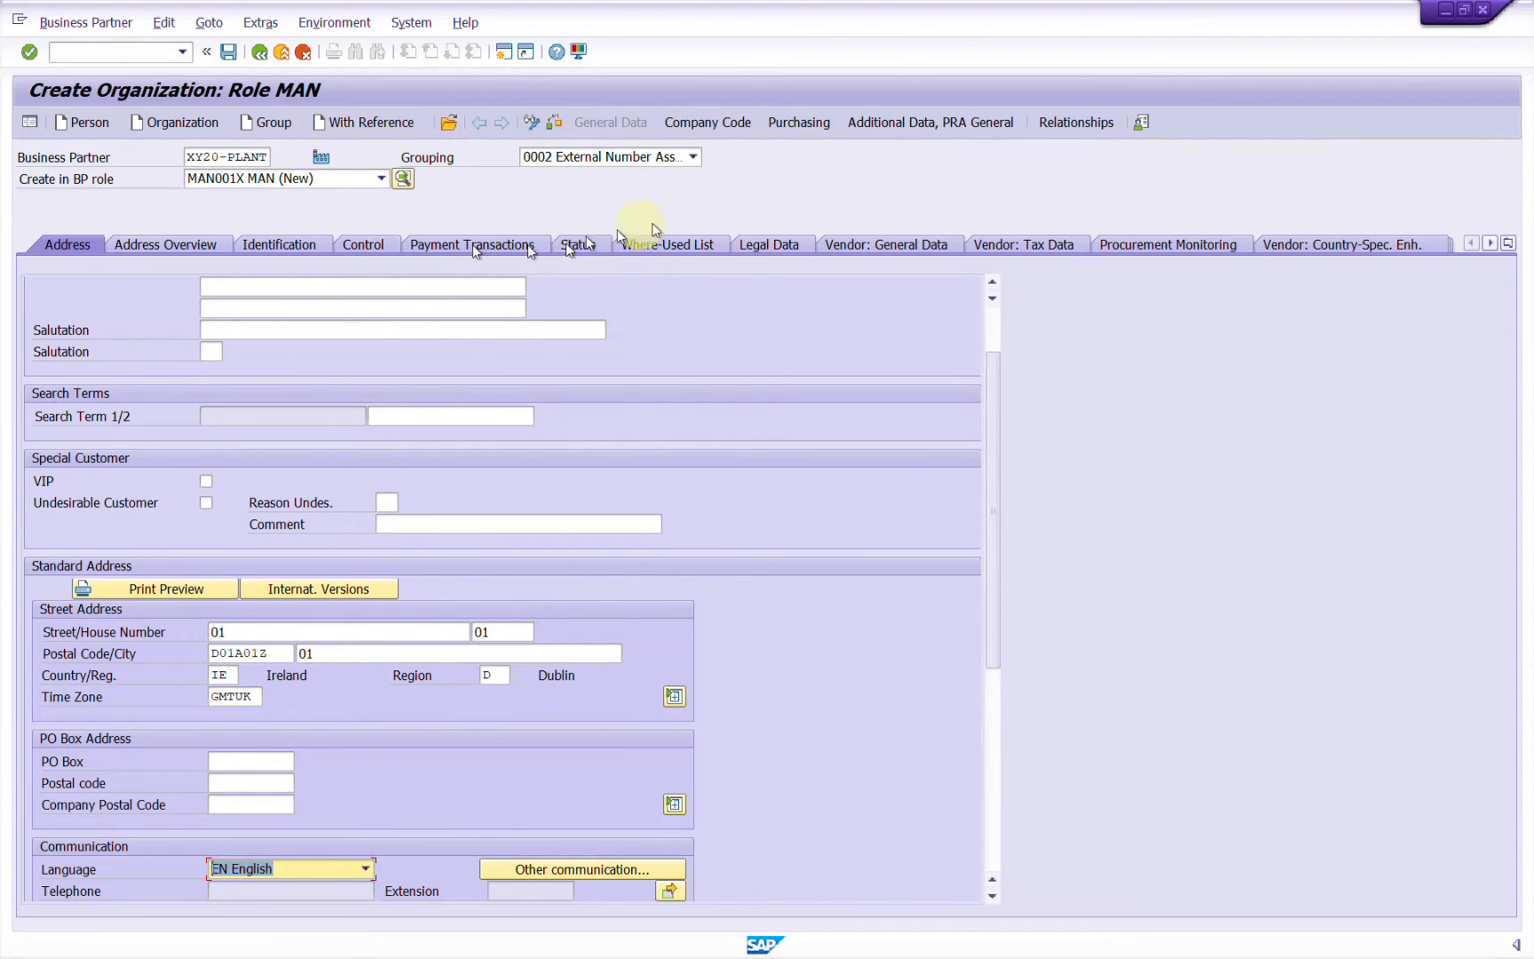
# Open the partner's company code data and assign company code XY02.
pyautogui.click(728, 125)
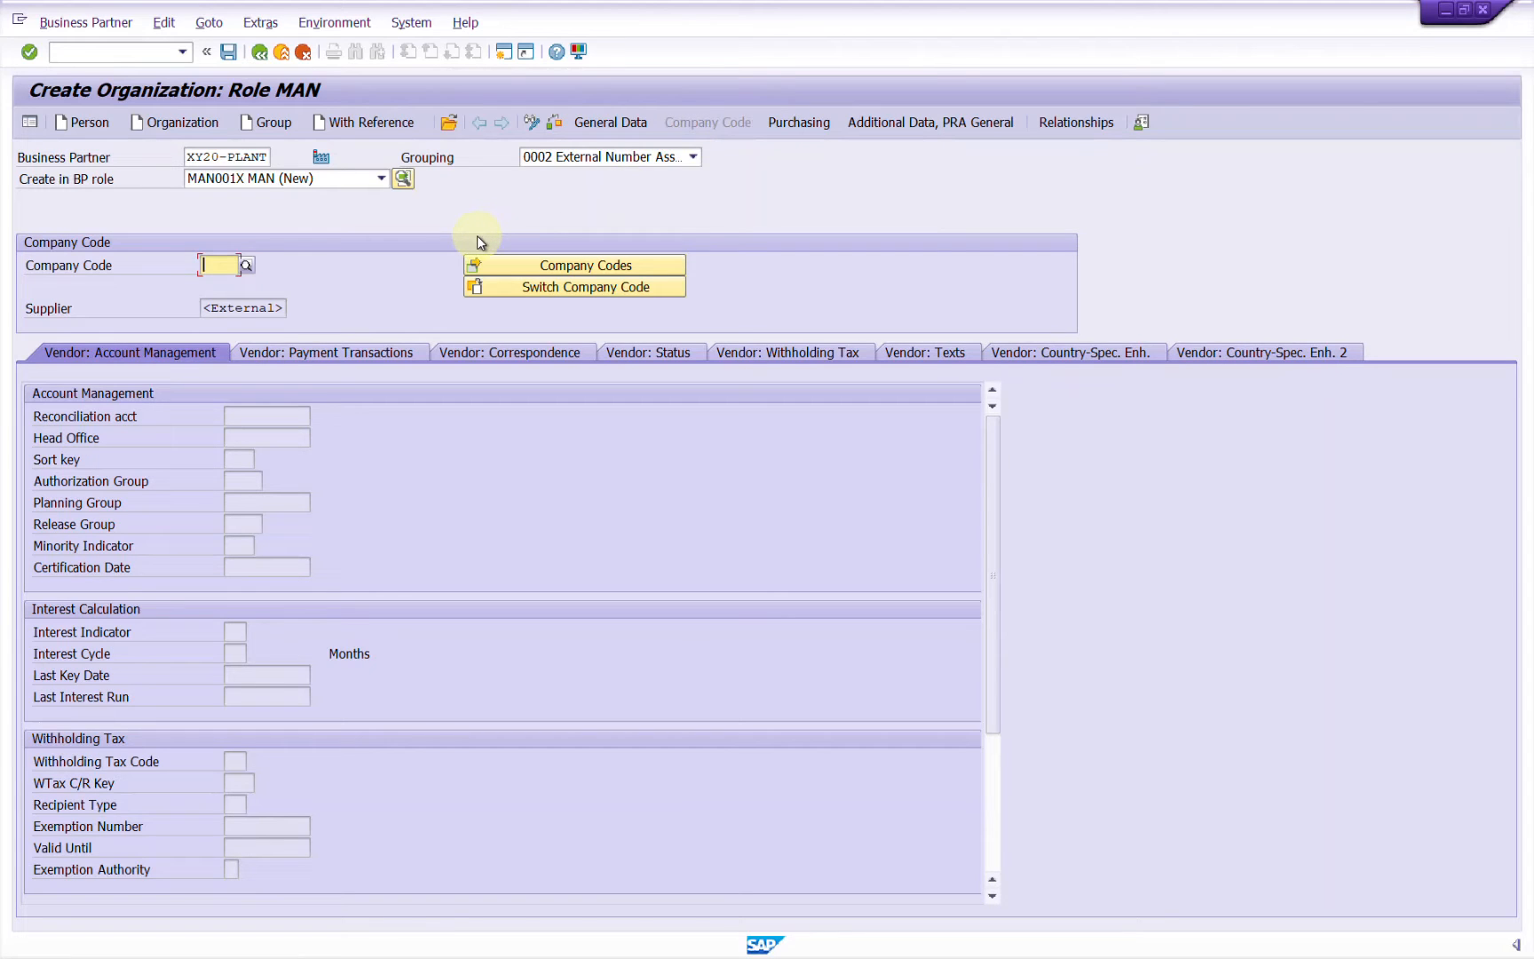
pyautogui.write('XY20')
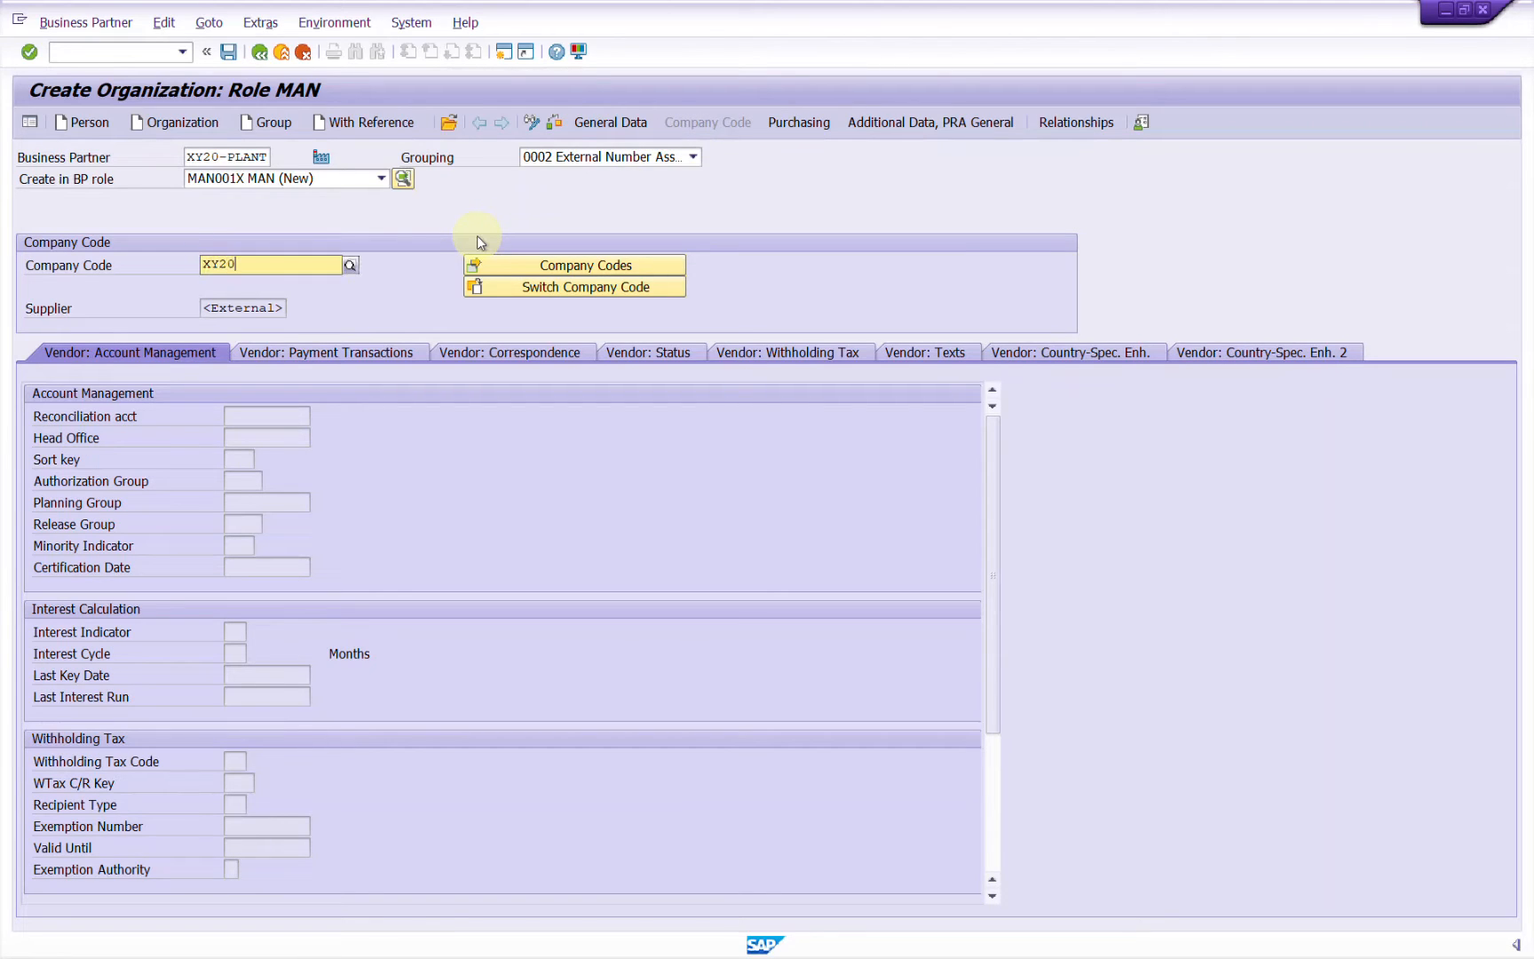
pyautogui.press('Return')
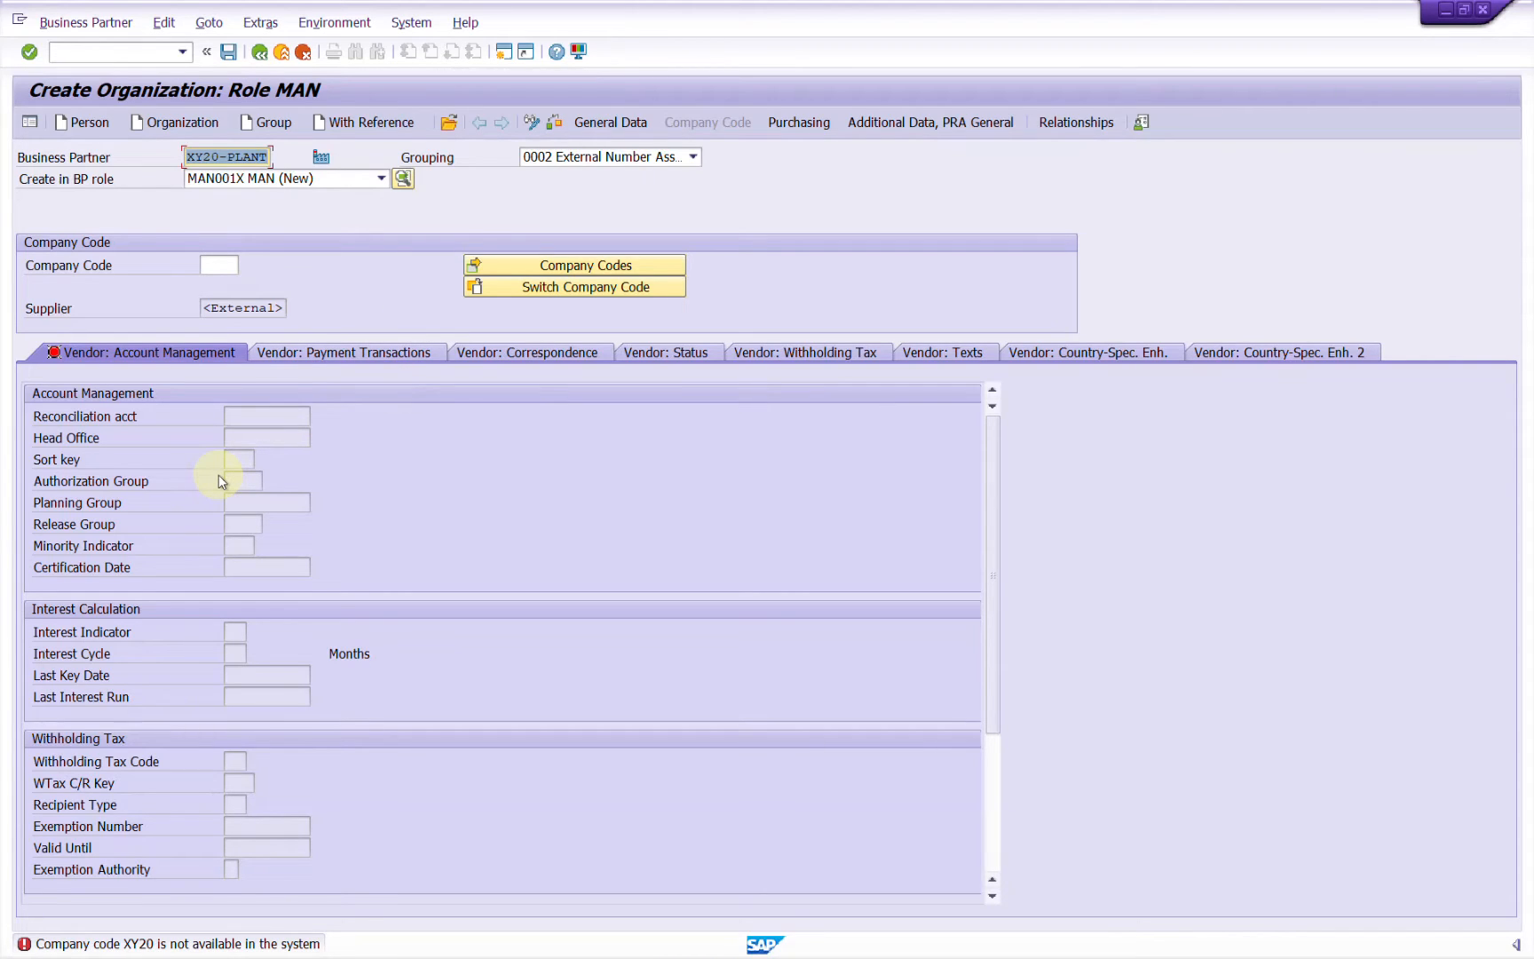
pyautogui.click(220, 265)
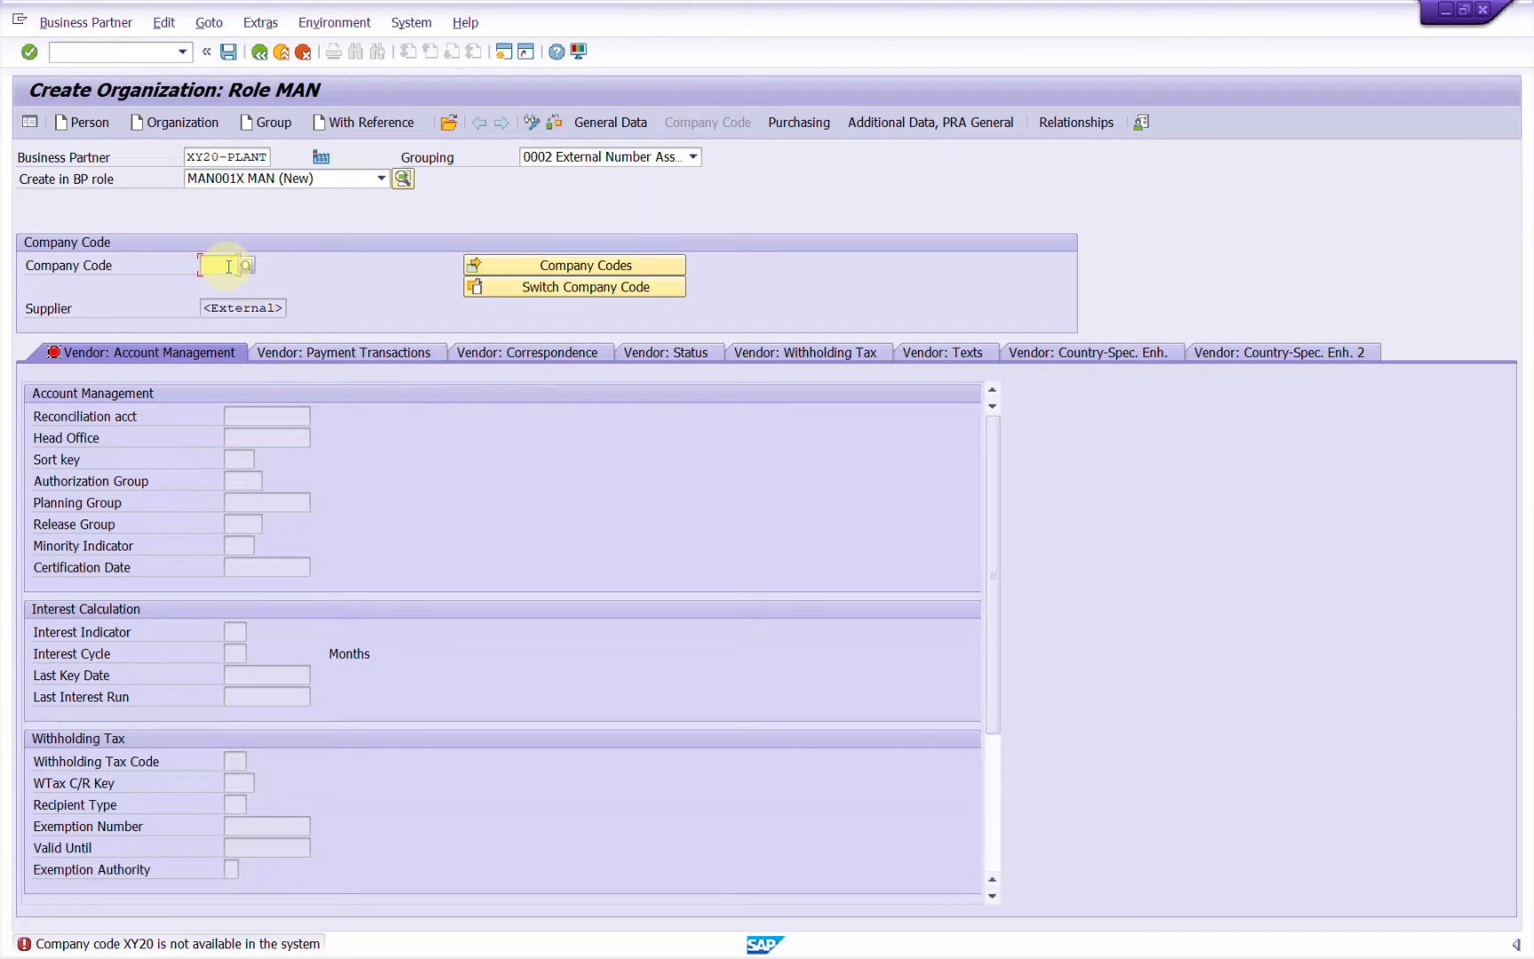
pyautogui.write('XY')
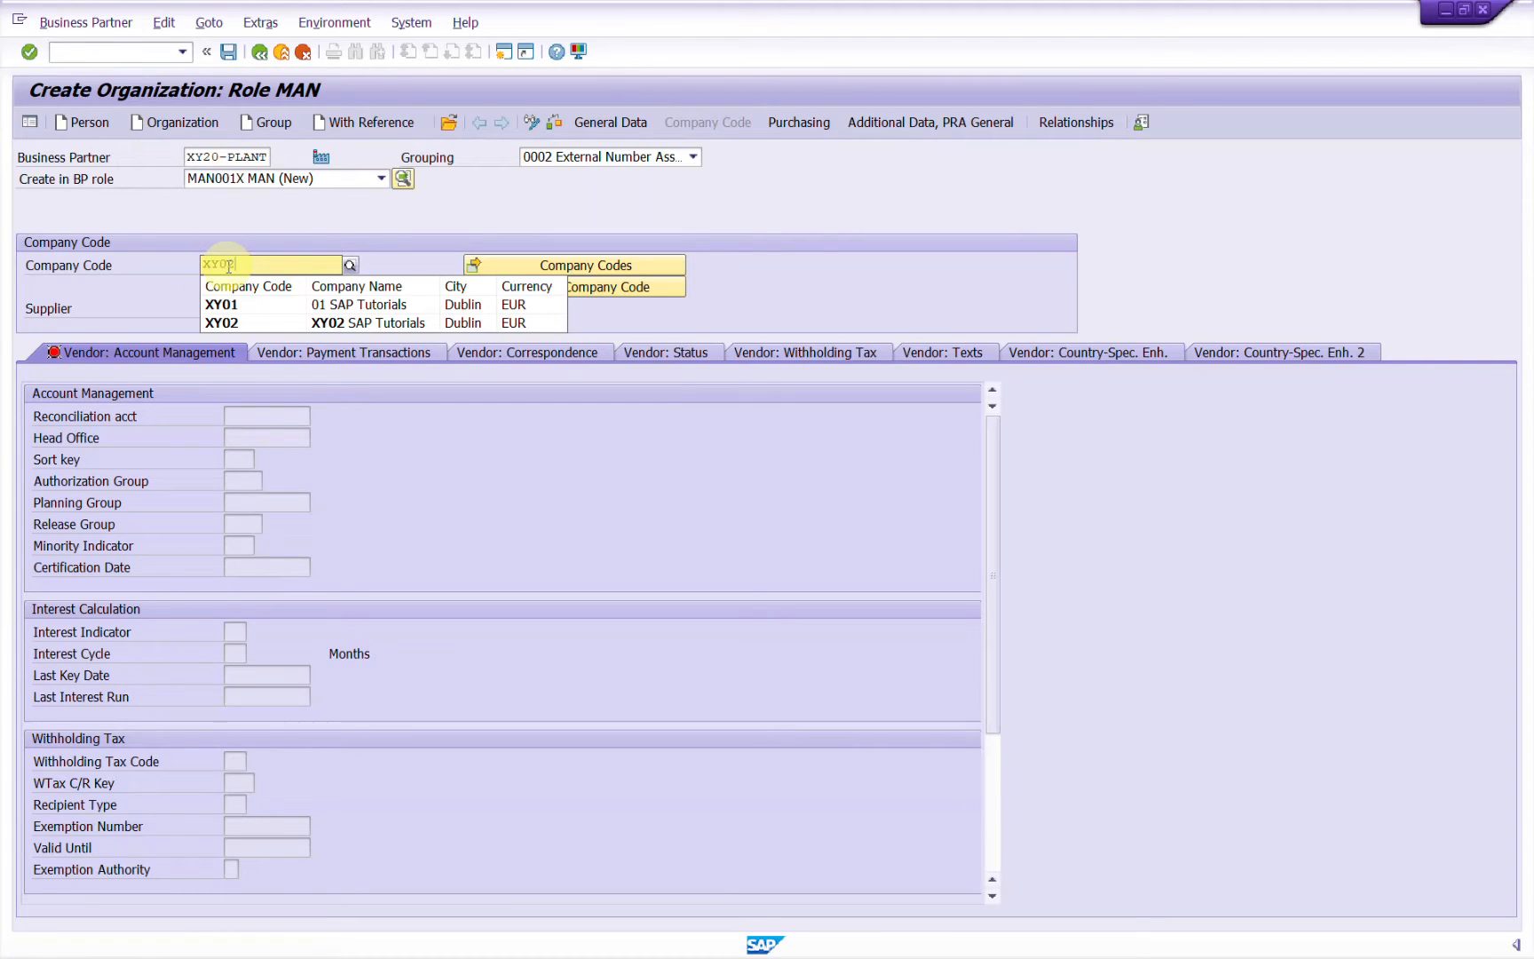
pyautogui.write('02')
pyautogui.press('Return')
# Set the reconciliation account for company code XY02 to 160000.
pyautogui.click(283, 415)
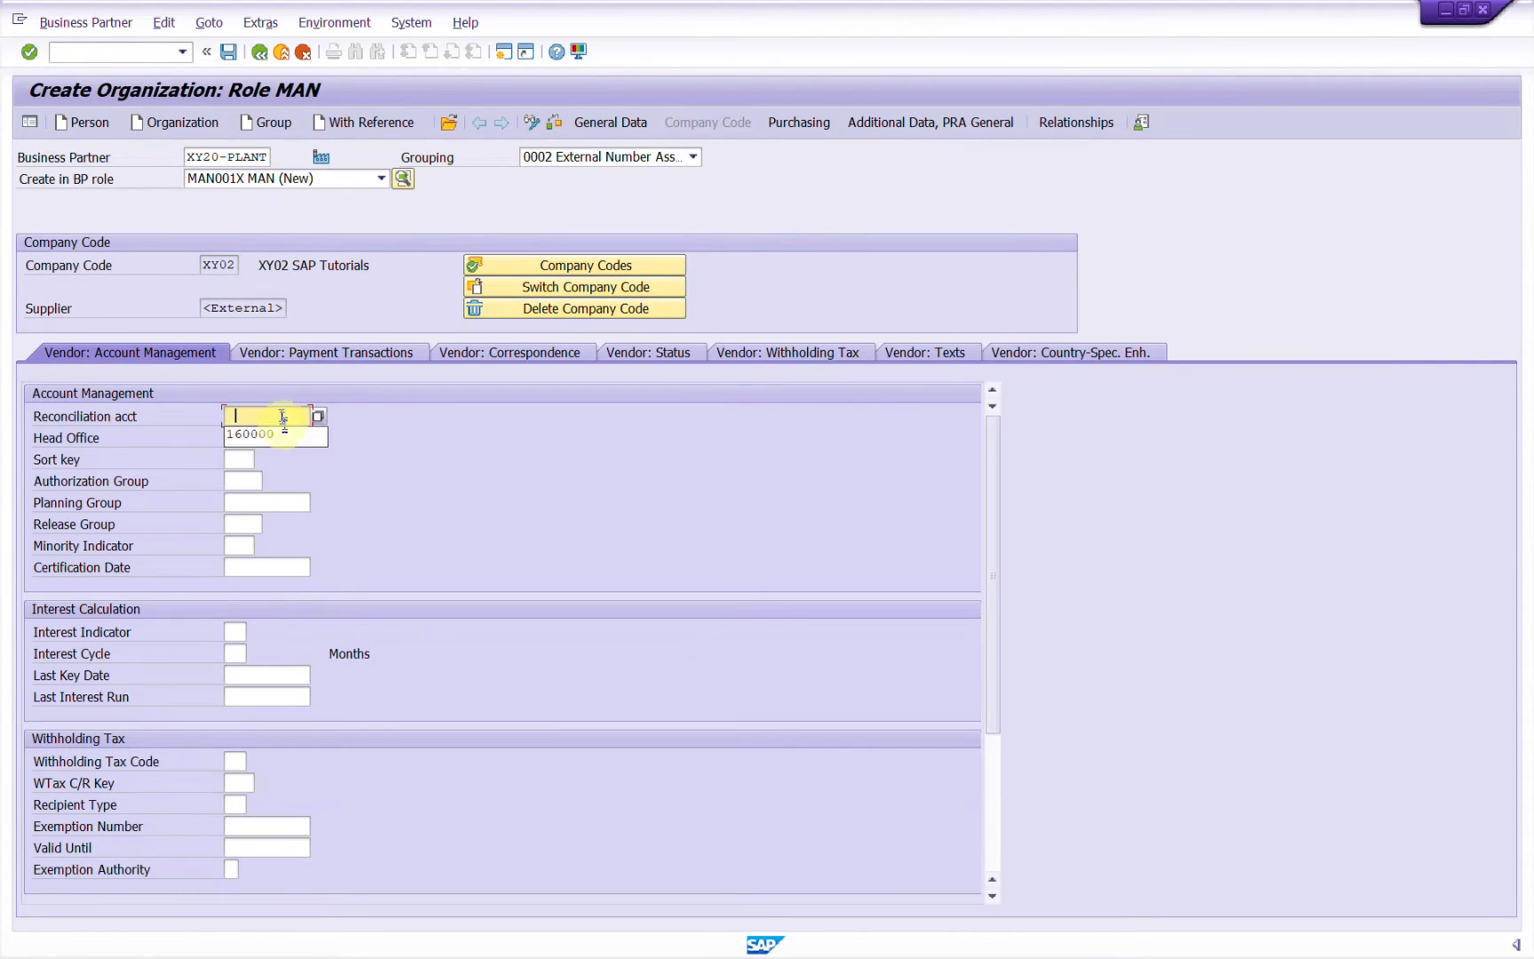
pyautogui.click(280, 435)
pyautogui.press('Return')
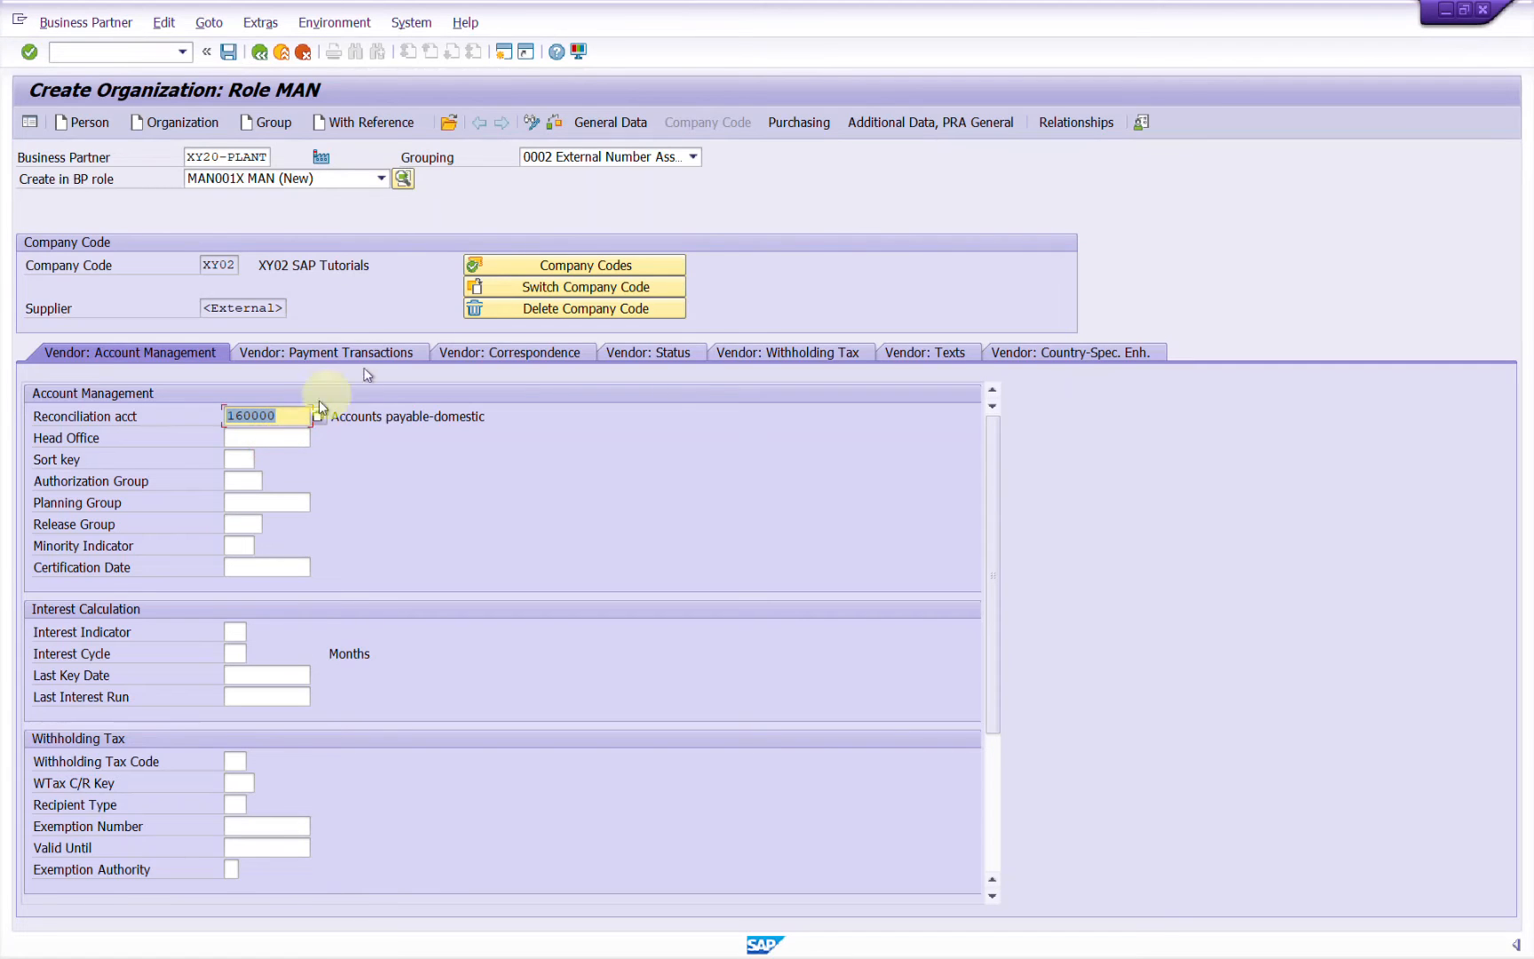
# Open the partner's purchasing data, consult the Excel checklist for the receiving plant's purchasing organization, and assign purchasing organization ABPO.
pyautogui.click(810, 127)
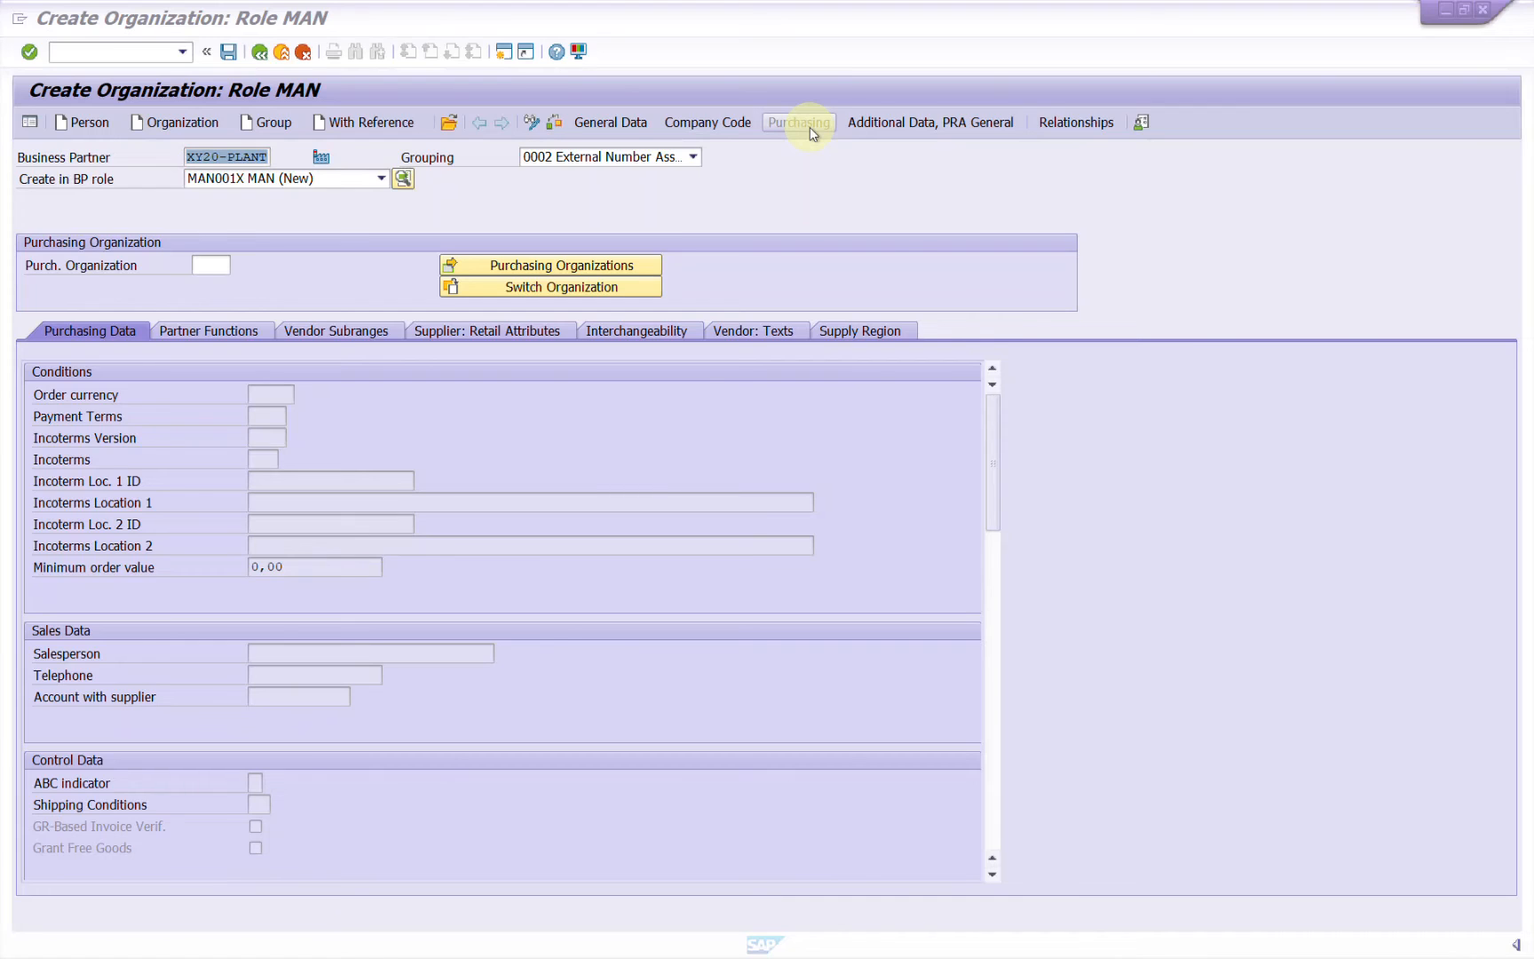
pyautogui.hotkey('alt', 'Tab')
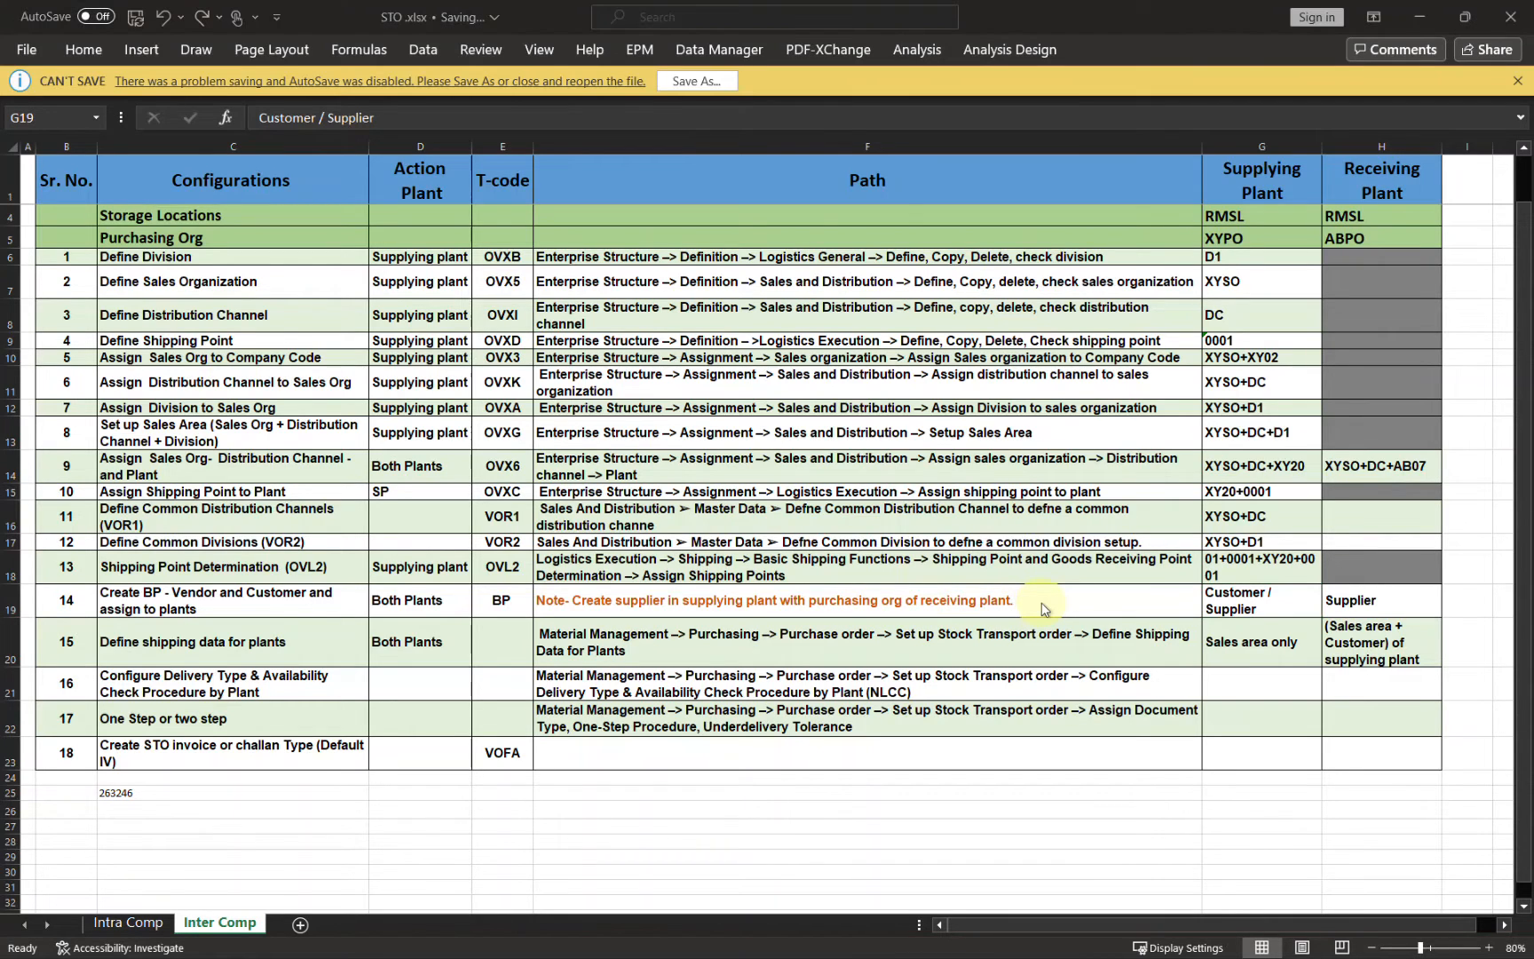
pyautogui.hotkey('alt', 'Tab')
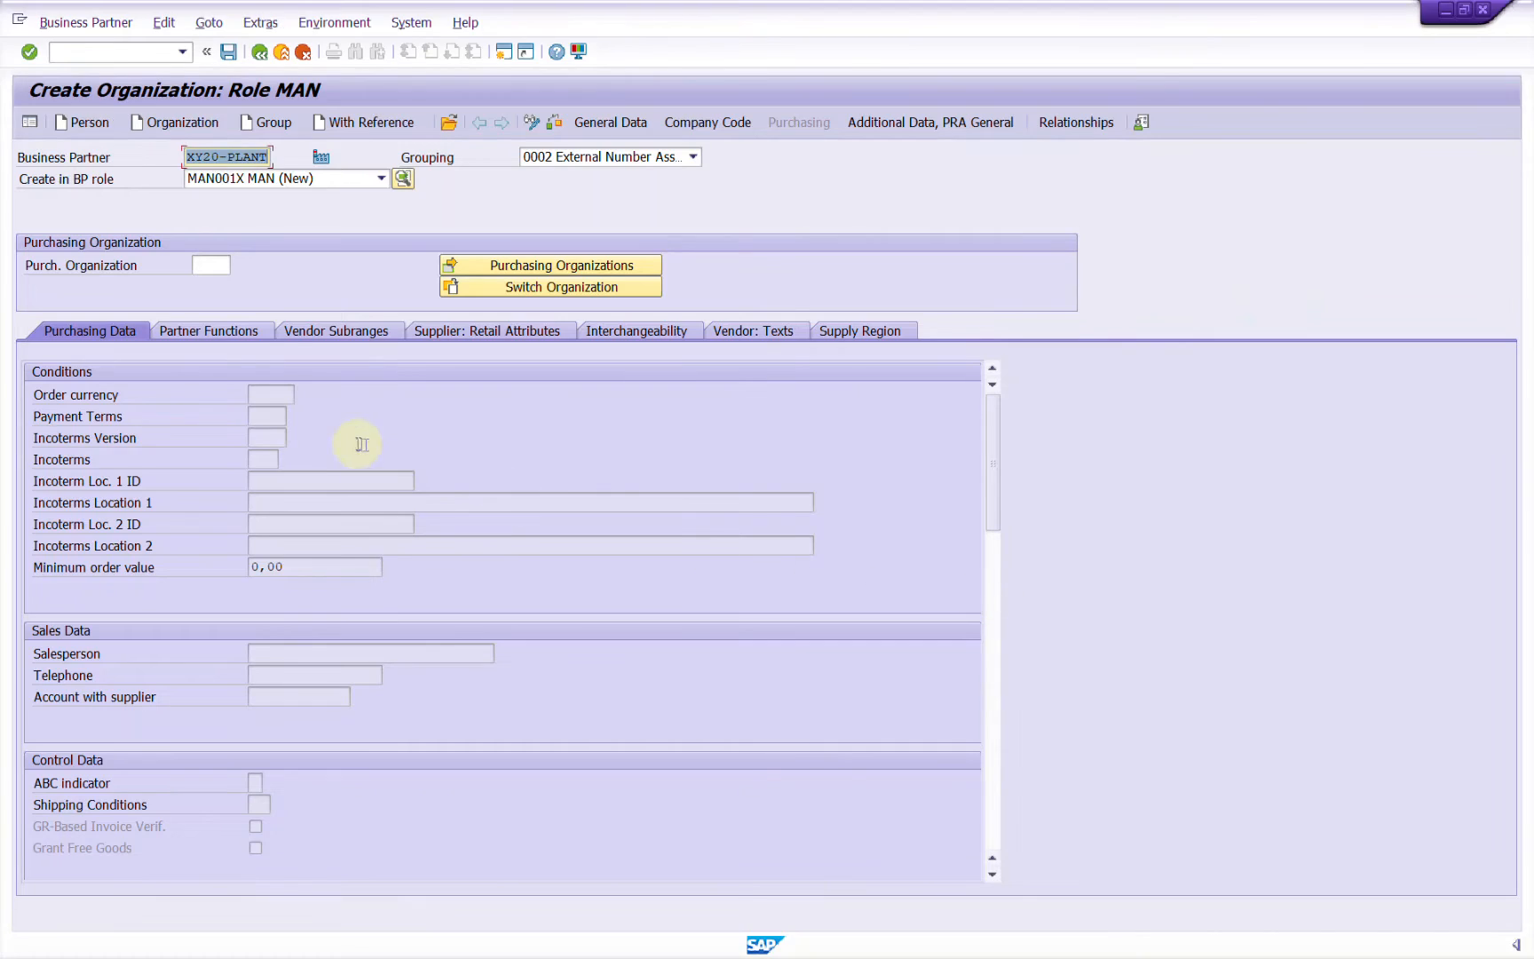
pyautogui.click(211, 264)
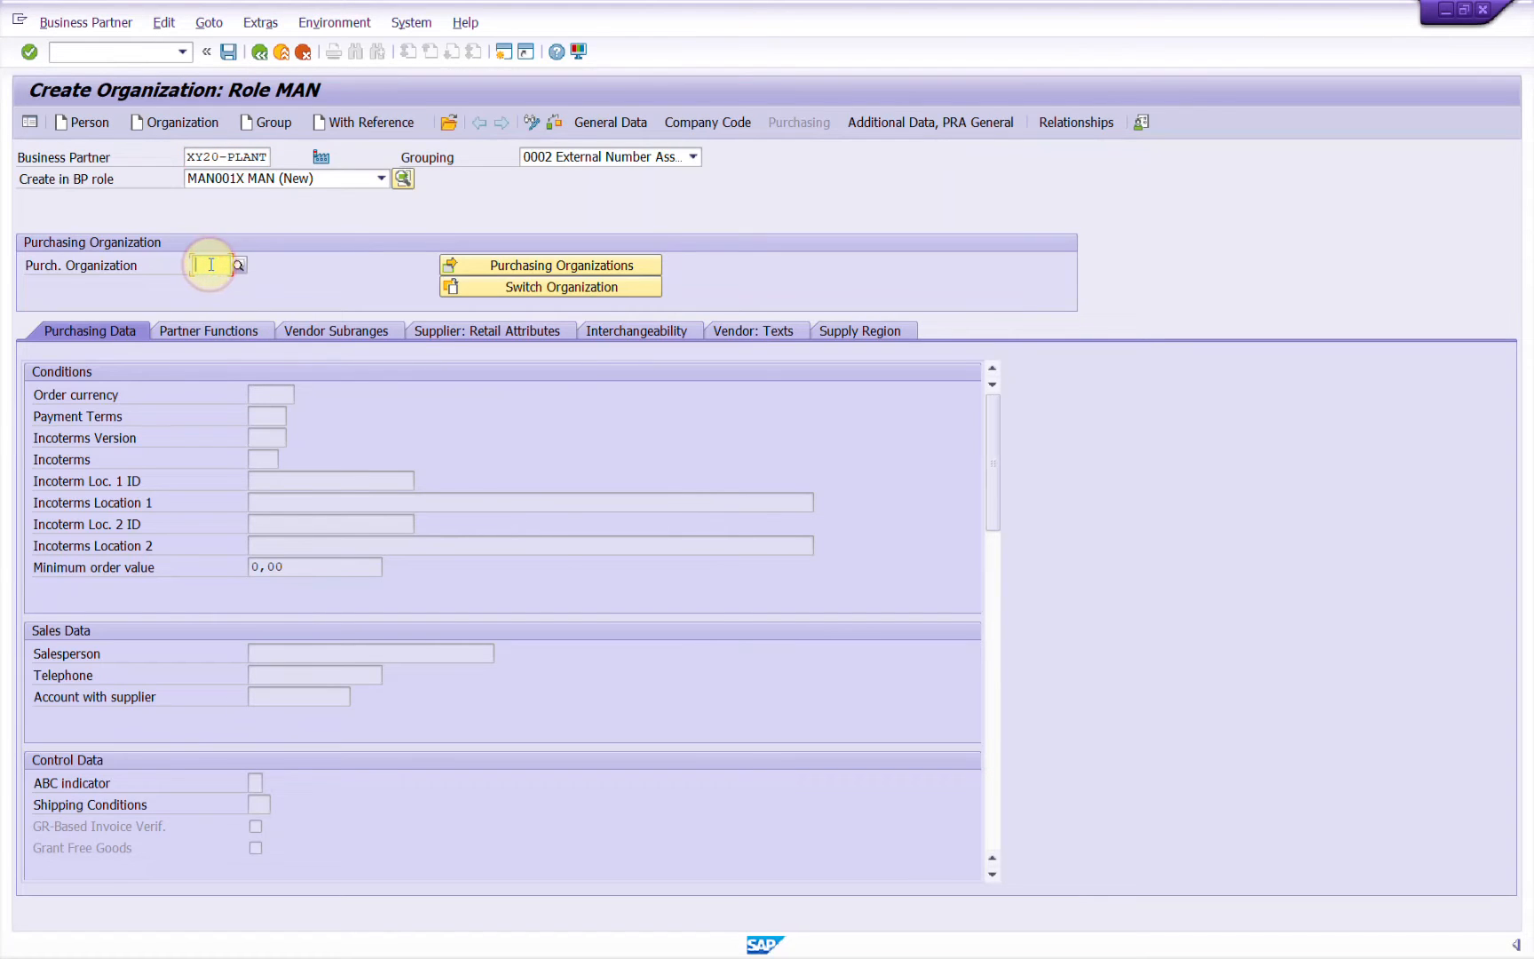
pyautogui.write('SAP')
pyautogui.press('BackSpace')
pyautogui.press('BackSpace')
pyautogui.press('BackSpace')
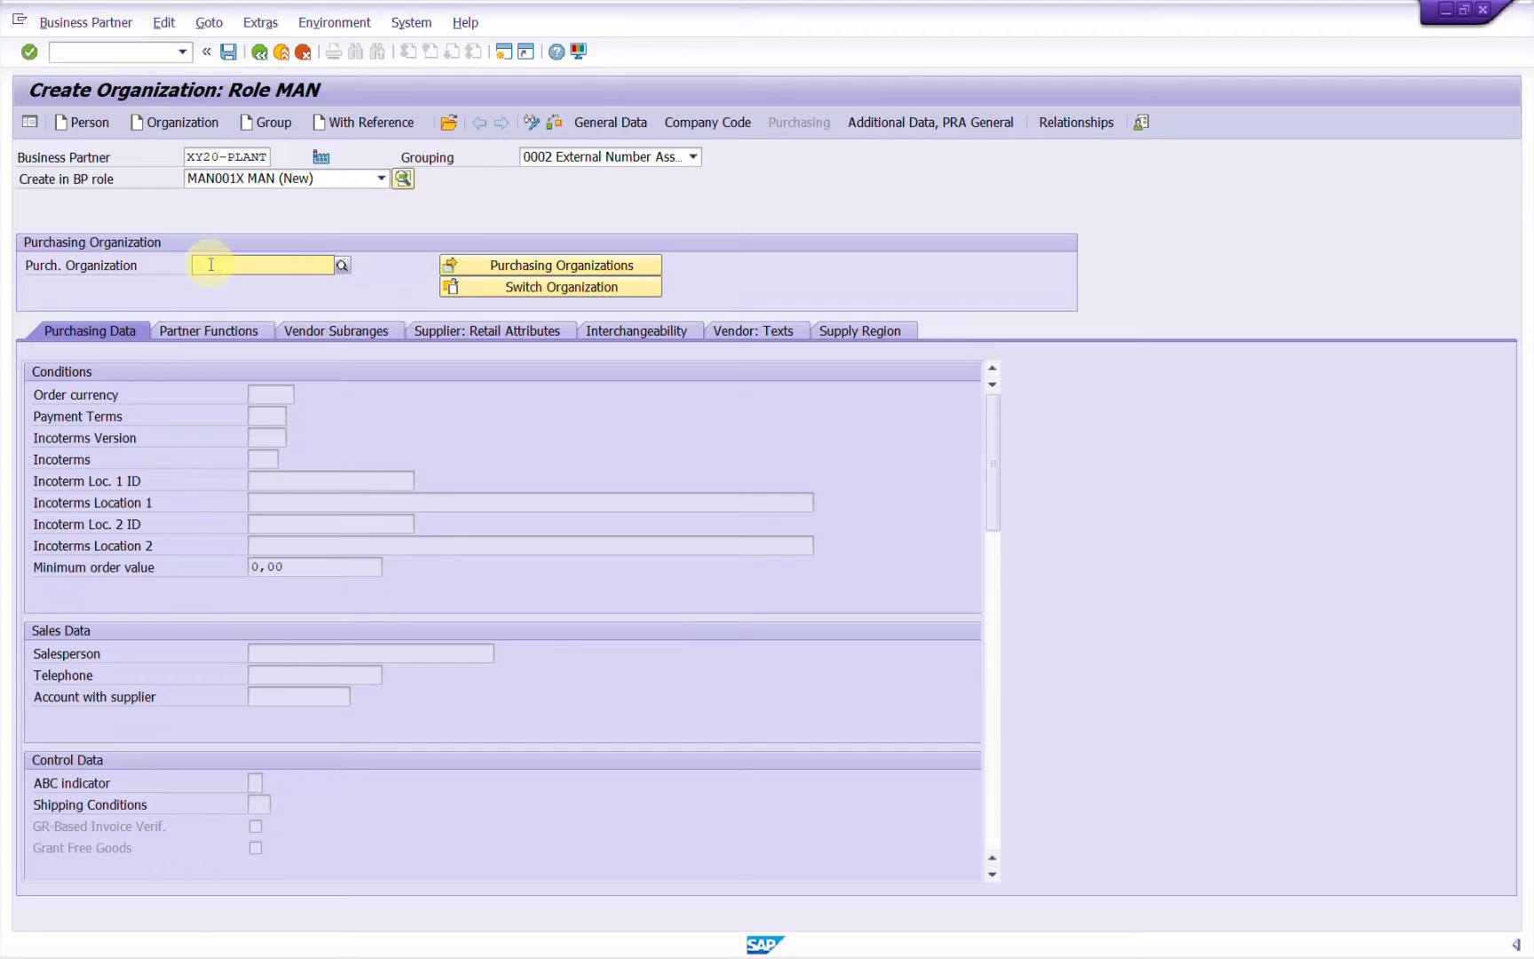
pyautogui.write('ABP')
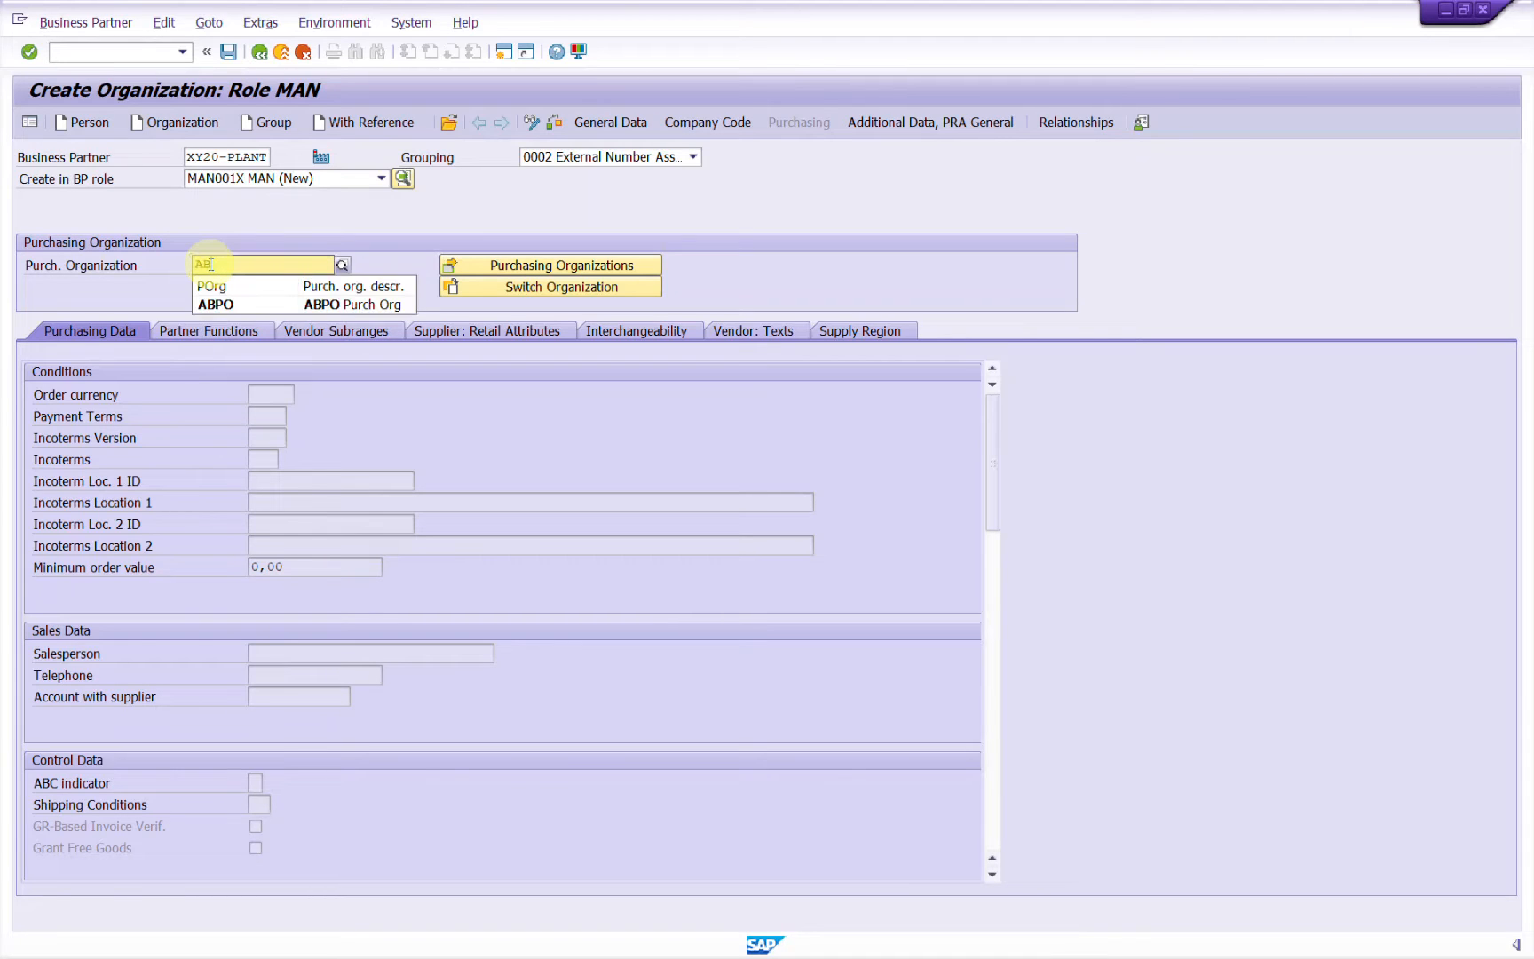
pyautogui.write('O')
pyautogui.click(271, 303)
pyautogui.press('Return')
# Set the order currency to EUR and the Incoterms to FOB for purchasing organization ABPO.
pyautogui.click(276, 417)
pyautogui.write('EUR')
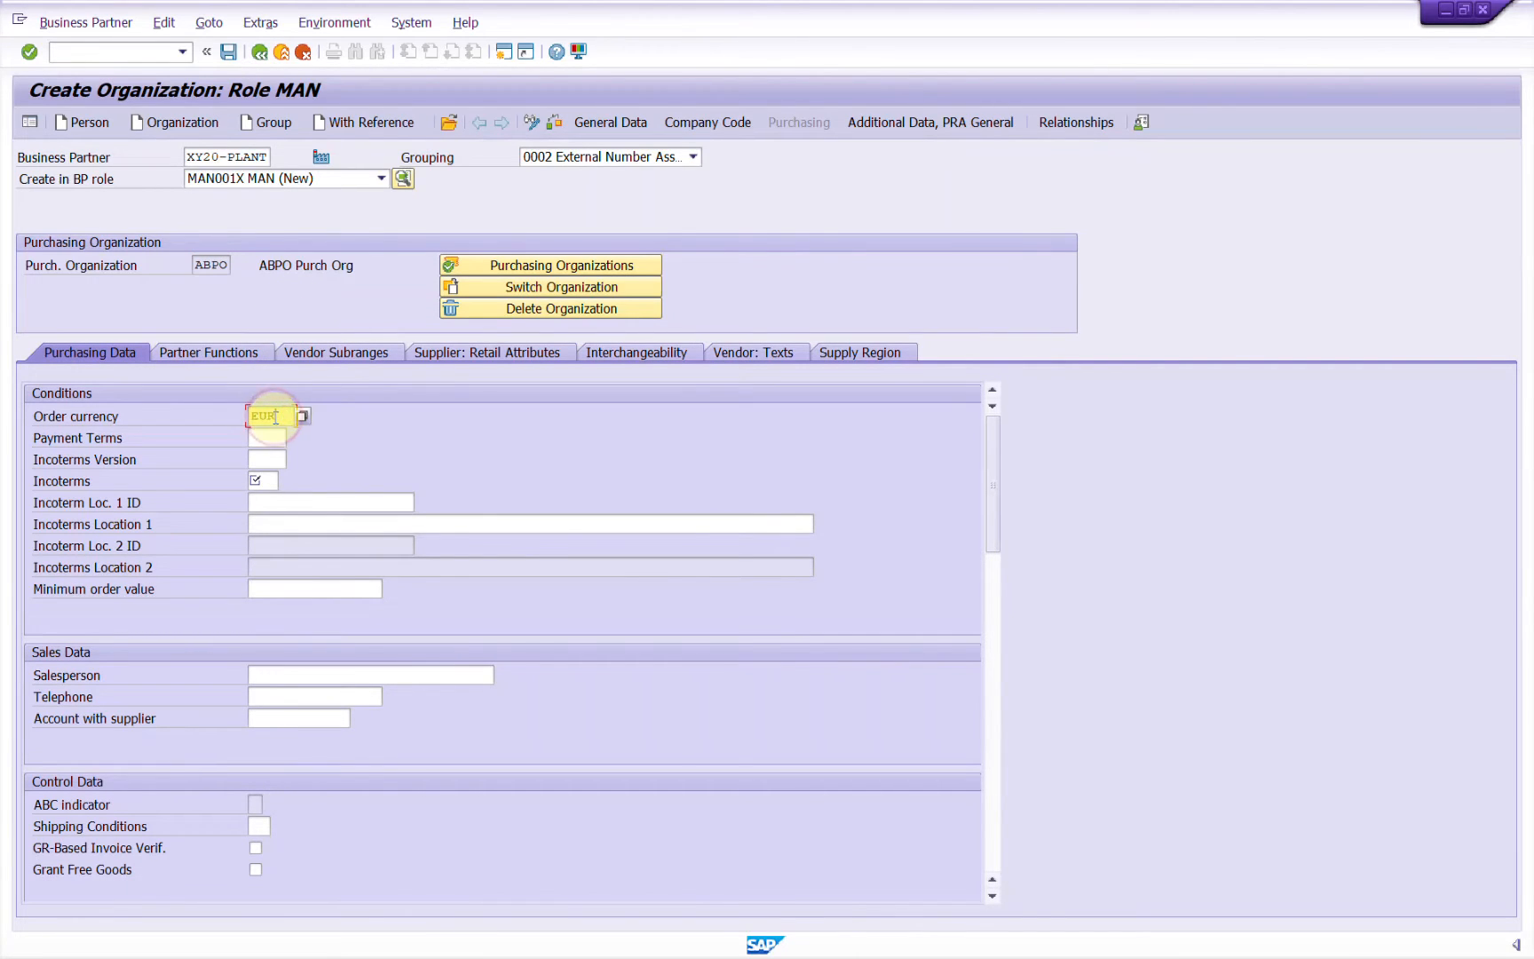
pyautogui.click(263, 484)
pyautogui.write('FOB')
pyautogui.press('Return')
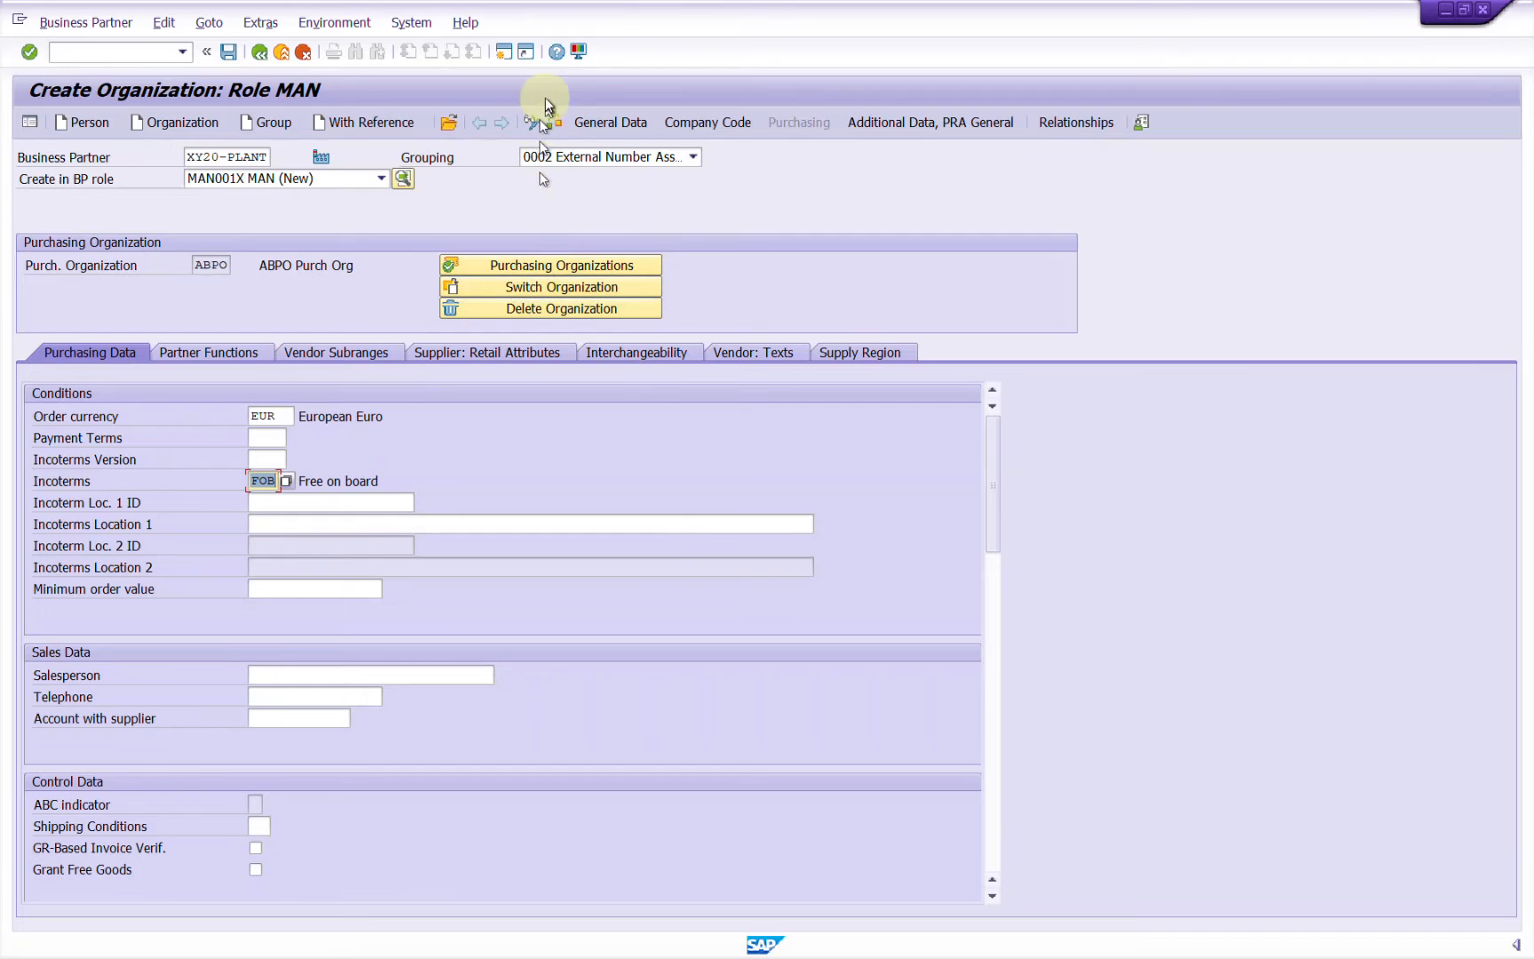
# Check the partner's data and set the vendor dunning procedure for company code XY02 to 0003.
pyautogui.click(556, 122)
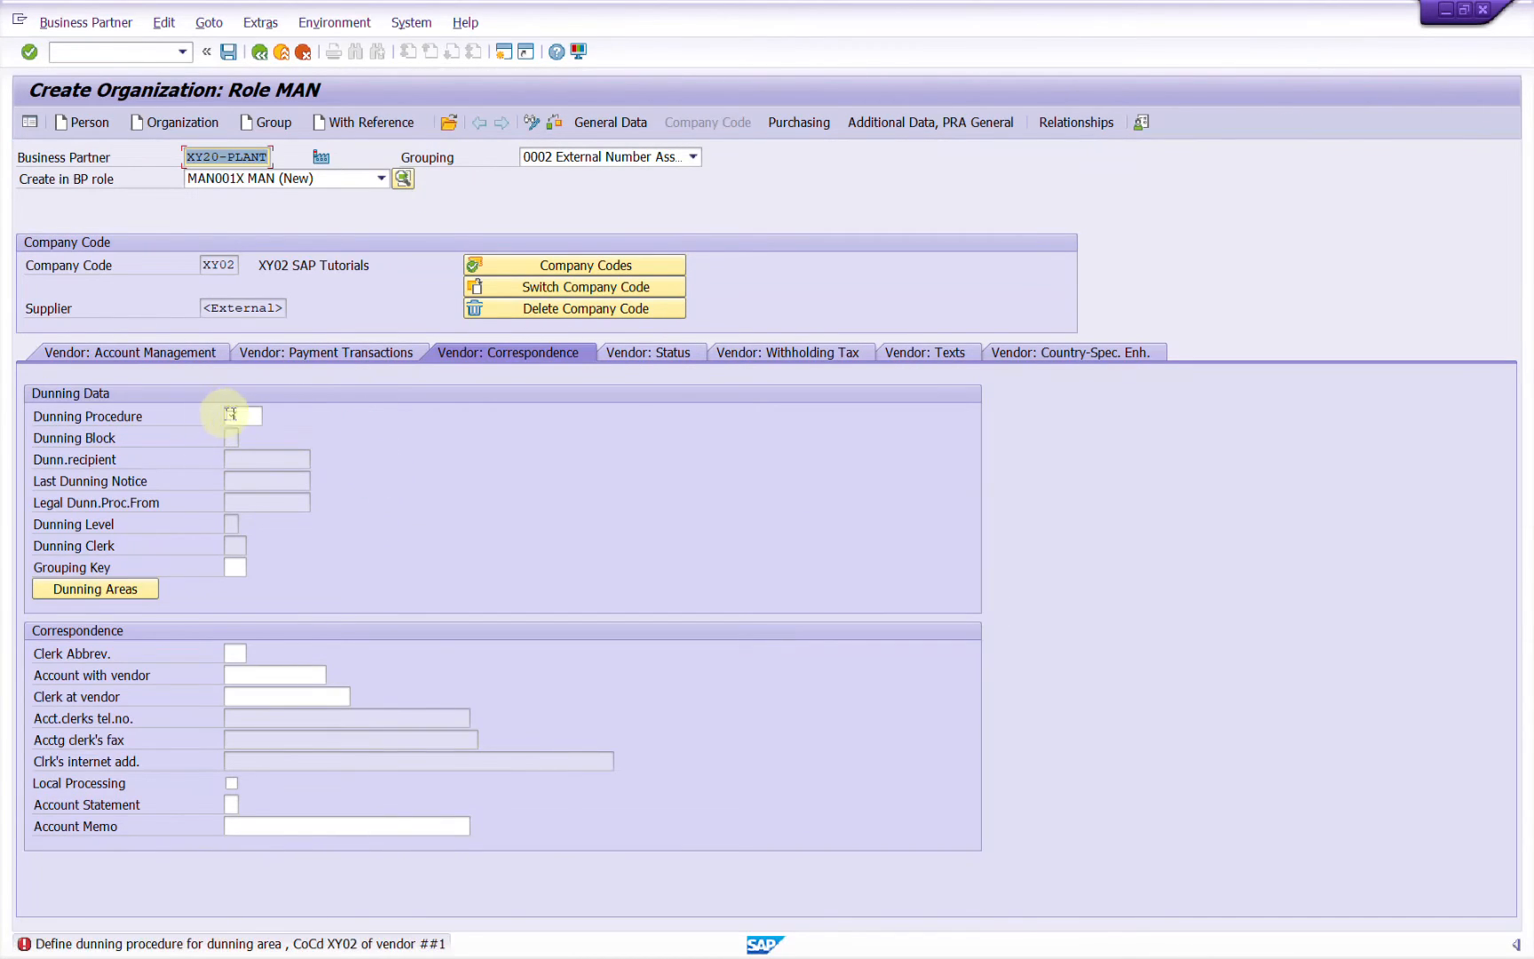
pyautogui.click(241, 415)
pyautogui.click(248, 435)
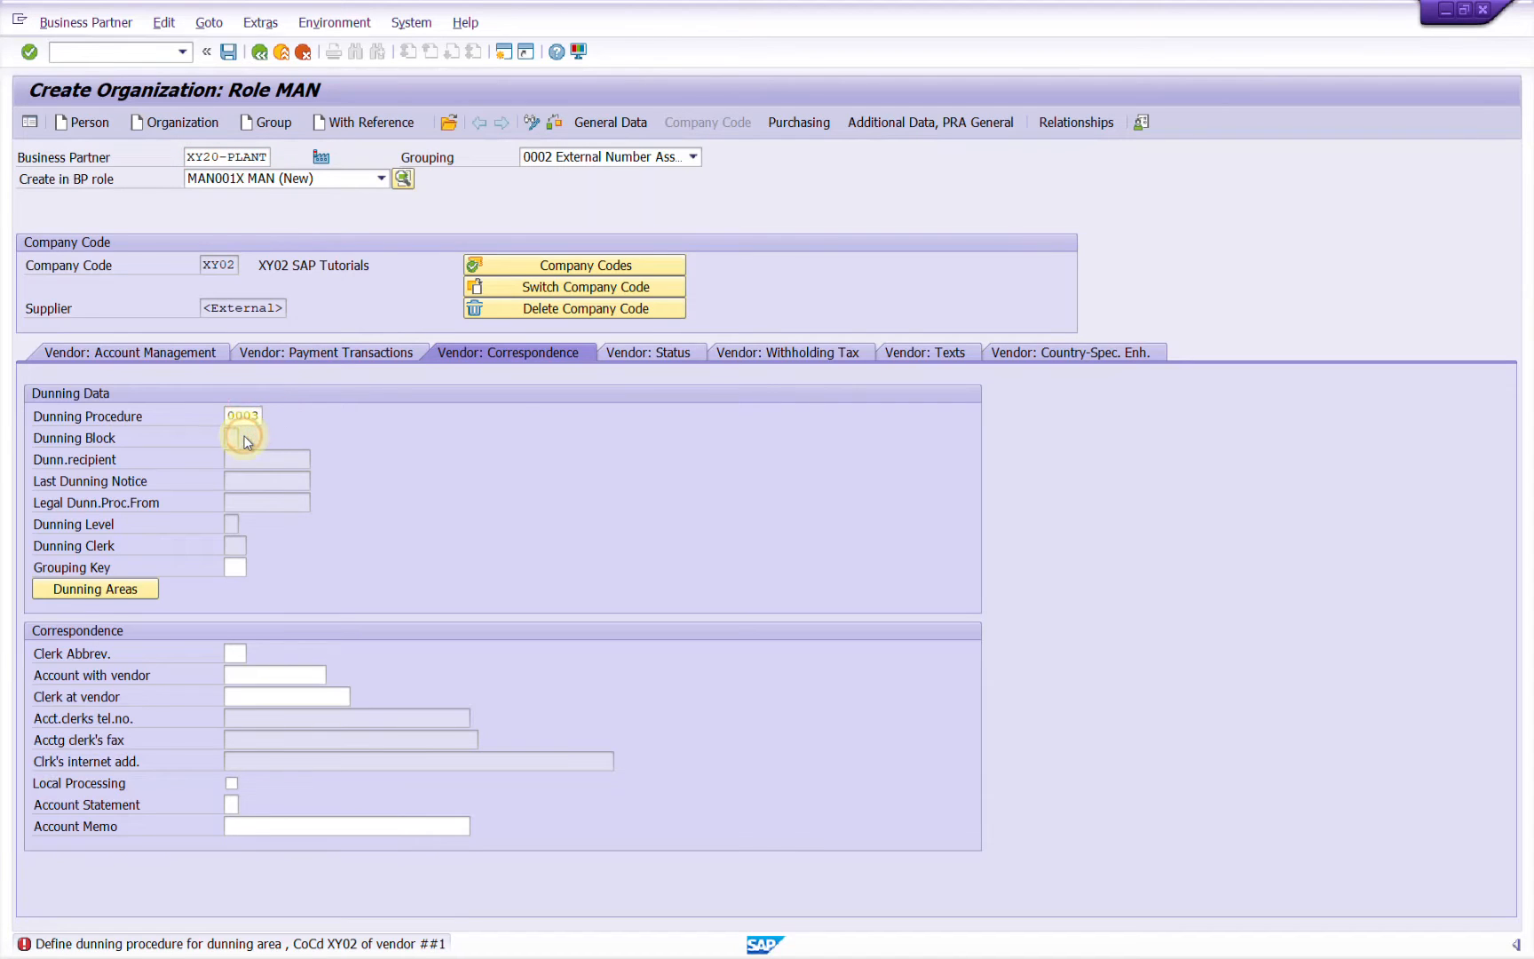
pyautogui.press('Return')
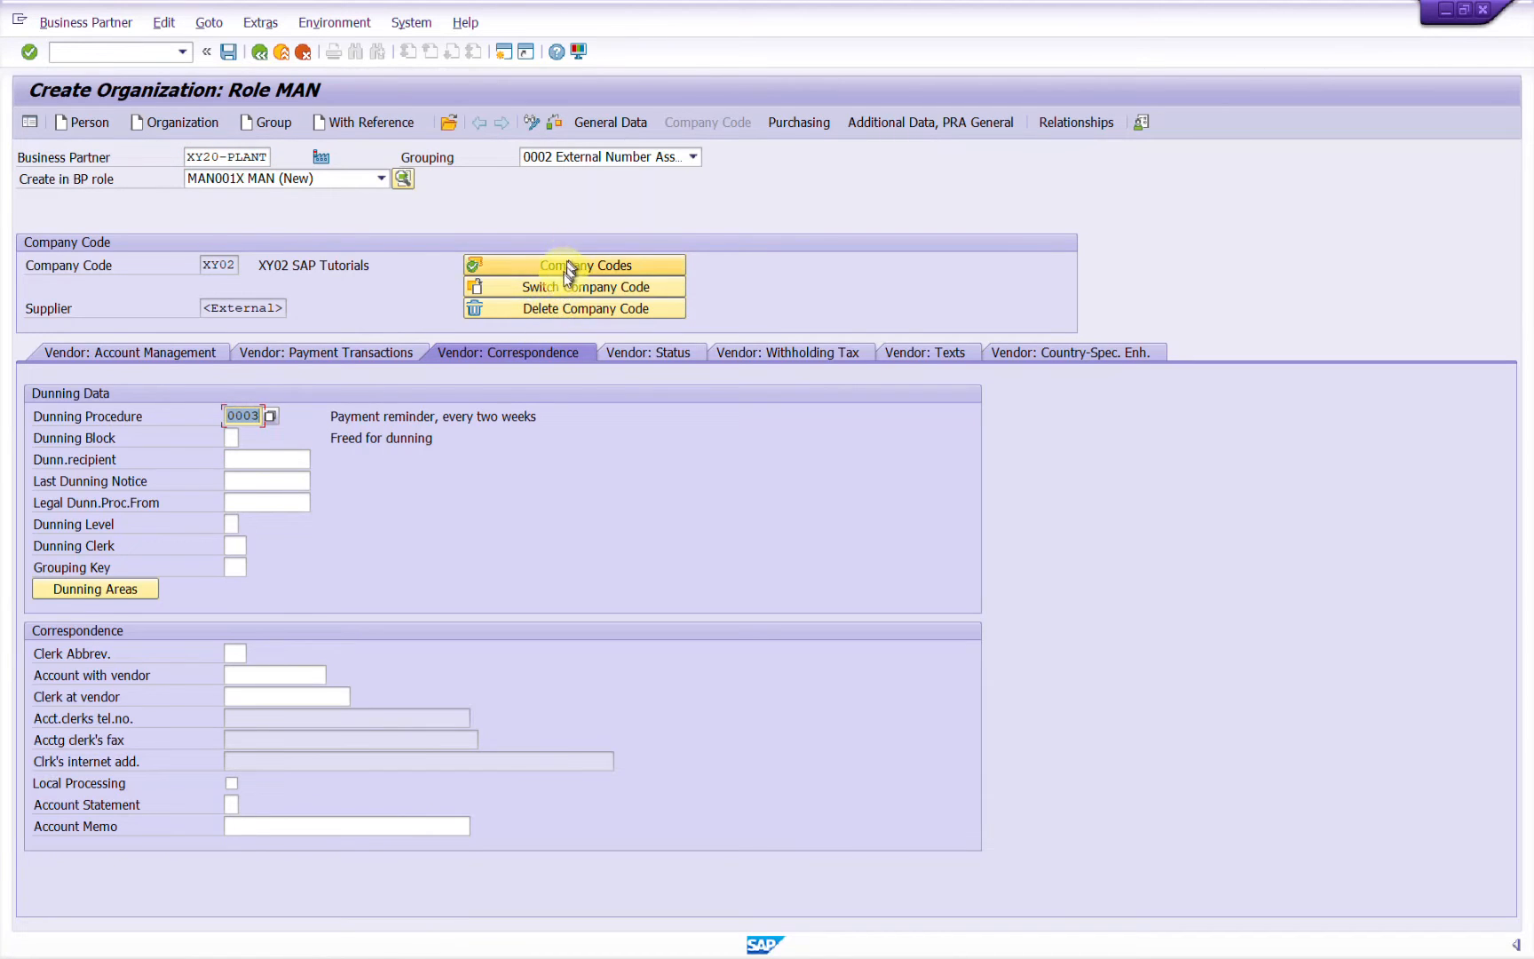
# Add purchasing organization XYPO to the partner's purchasing data and bring it up for maintenance.
pyautogui.click(819, 123)
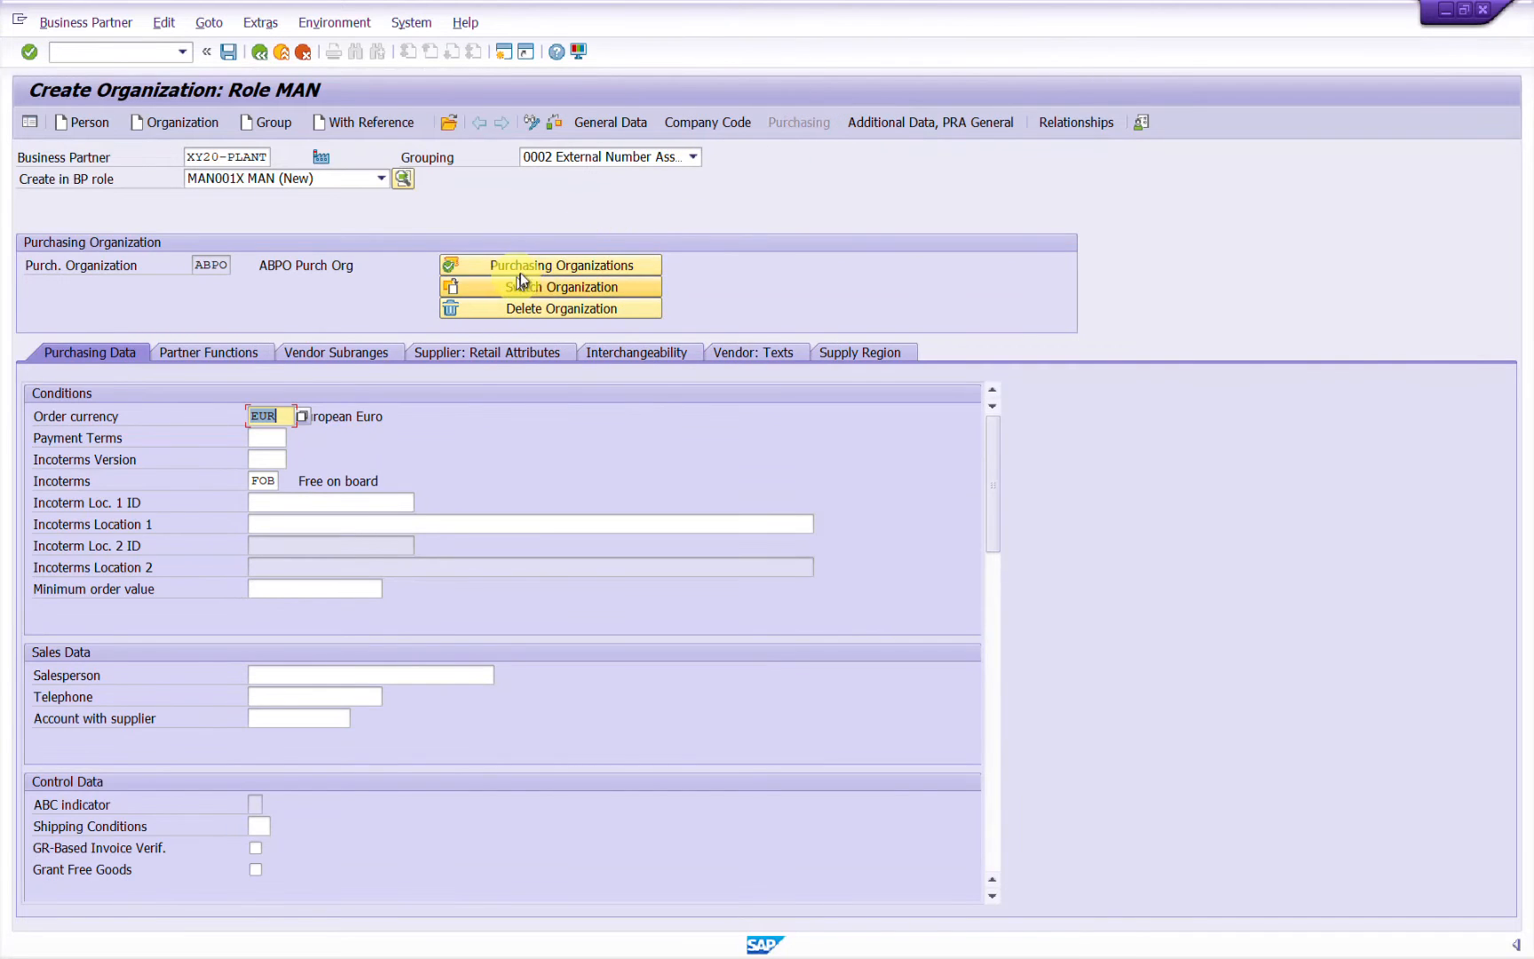
pyautogui.click(529, 266)
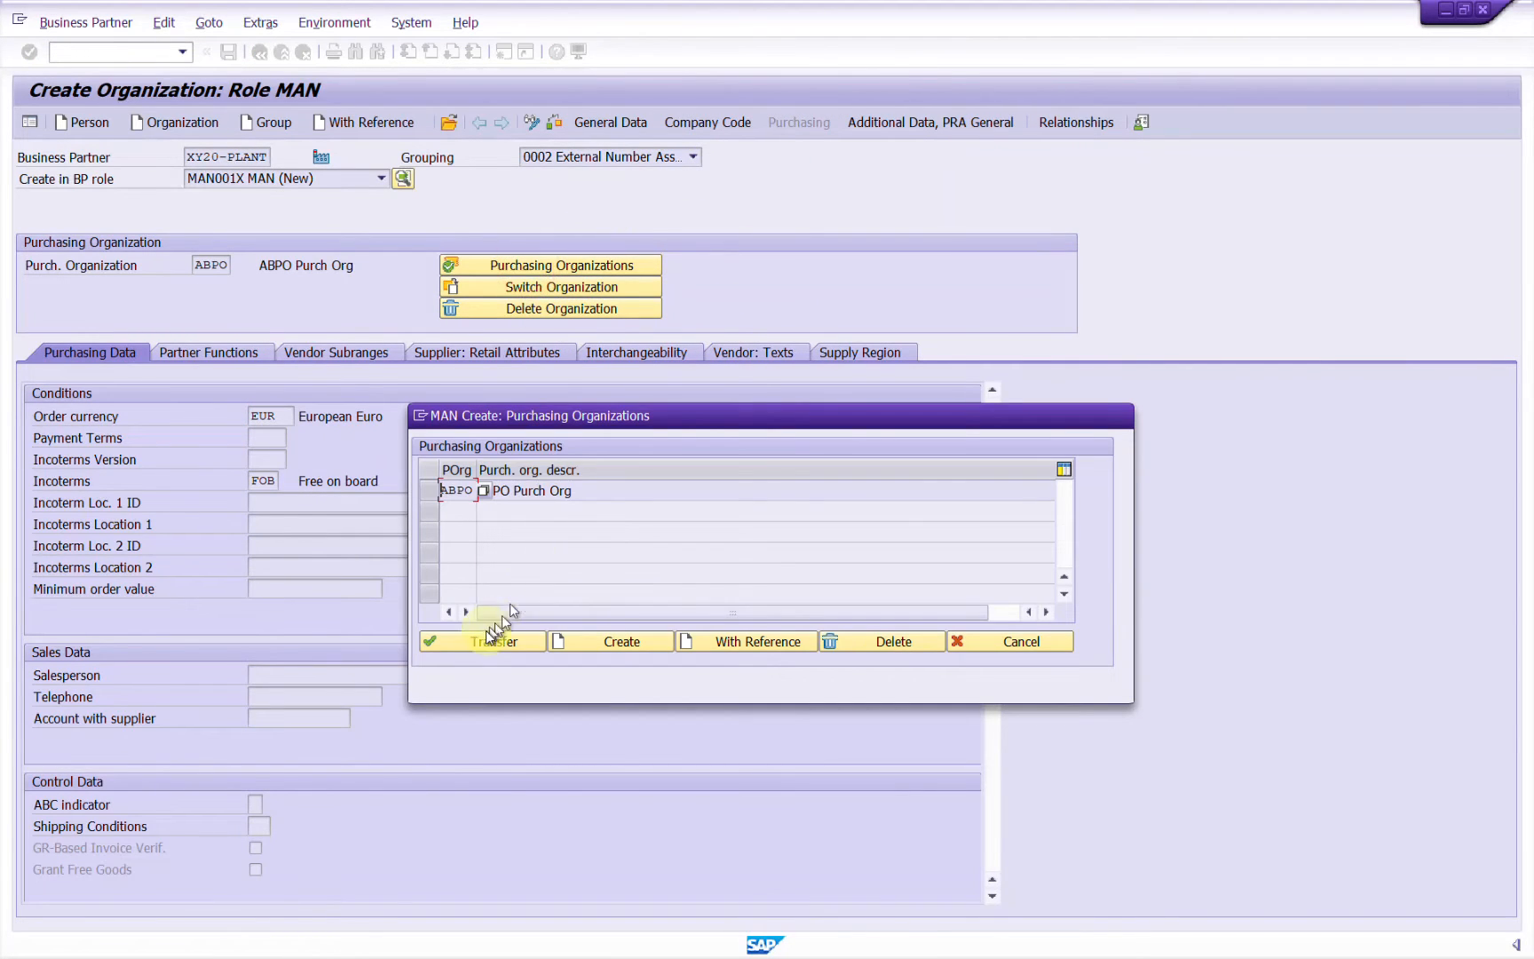
pyautogui.click(565, 641)
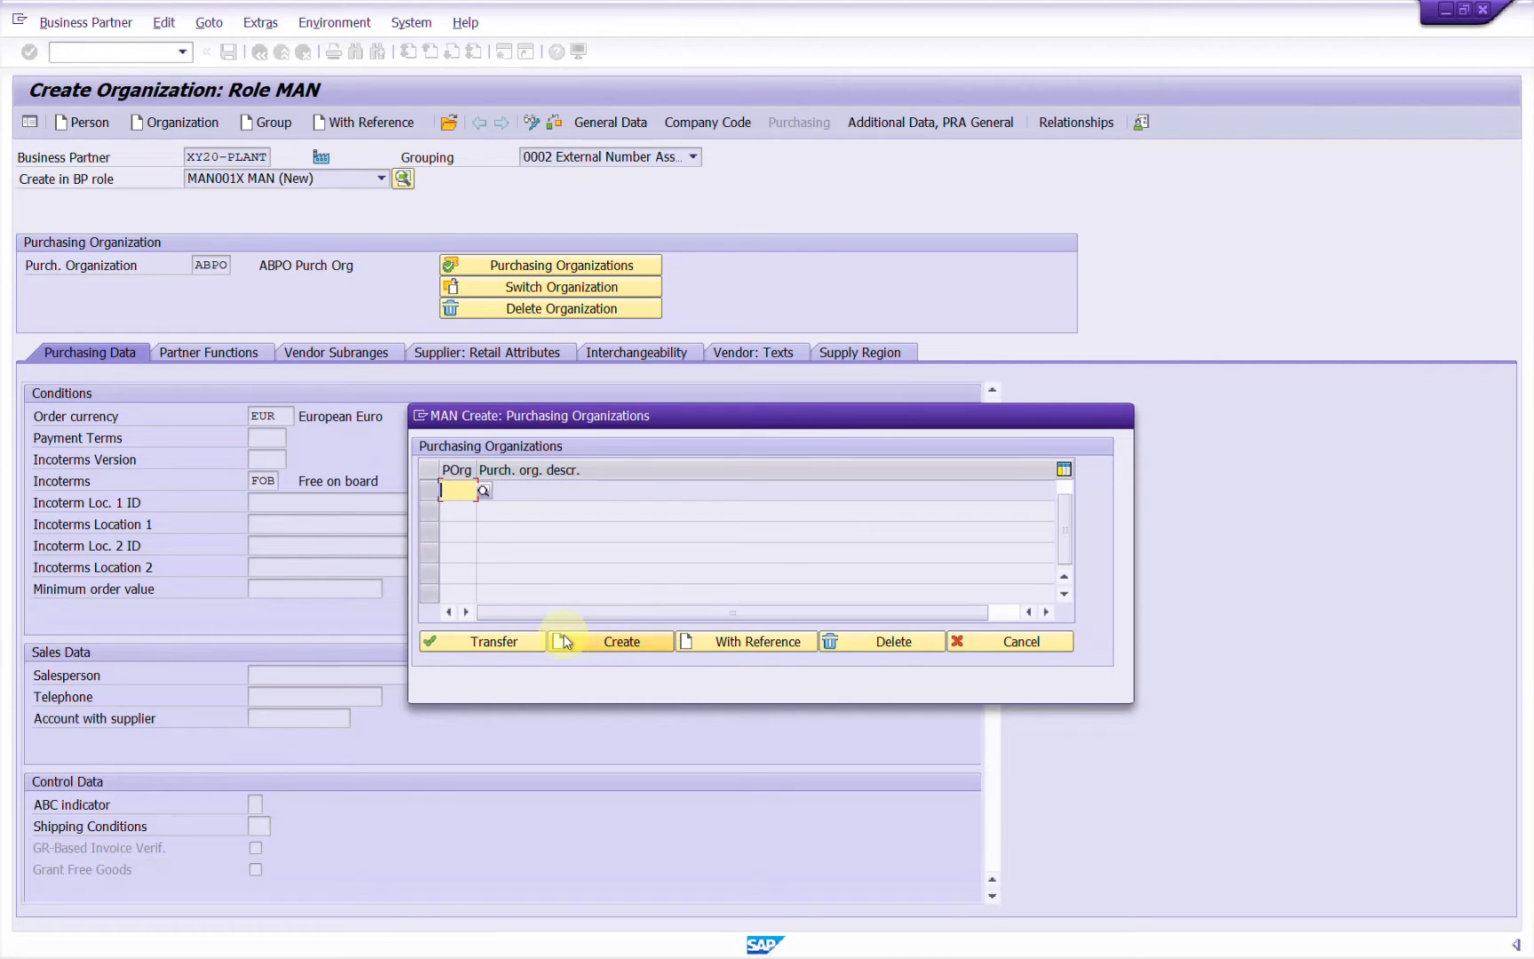
pyautogui.write('XY')
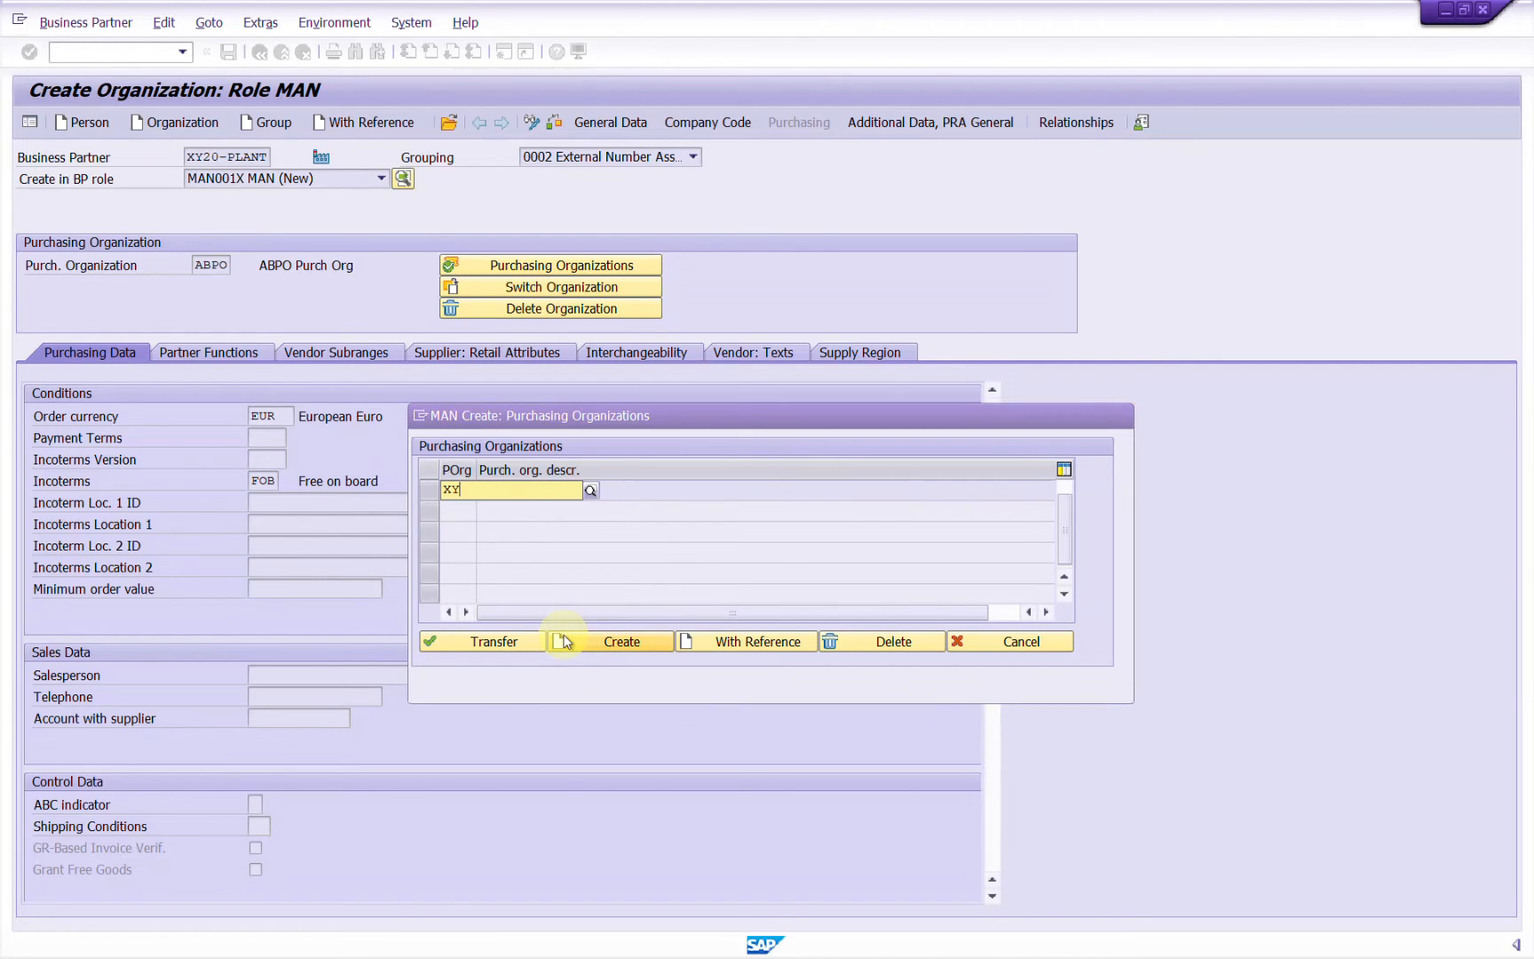
pyautogui.write('PO')
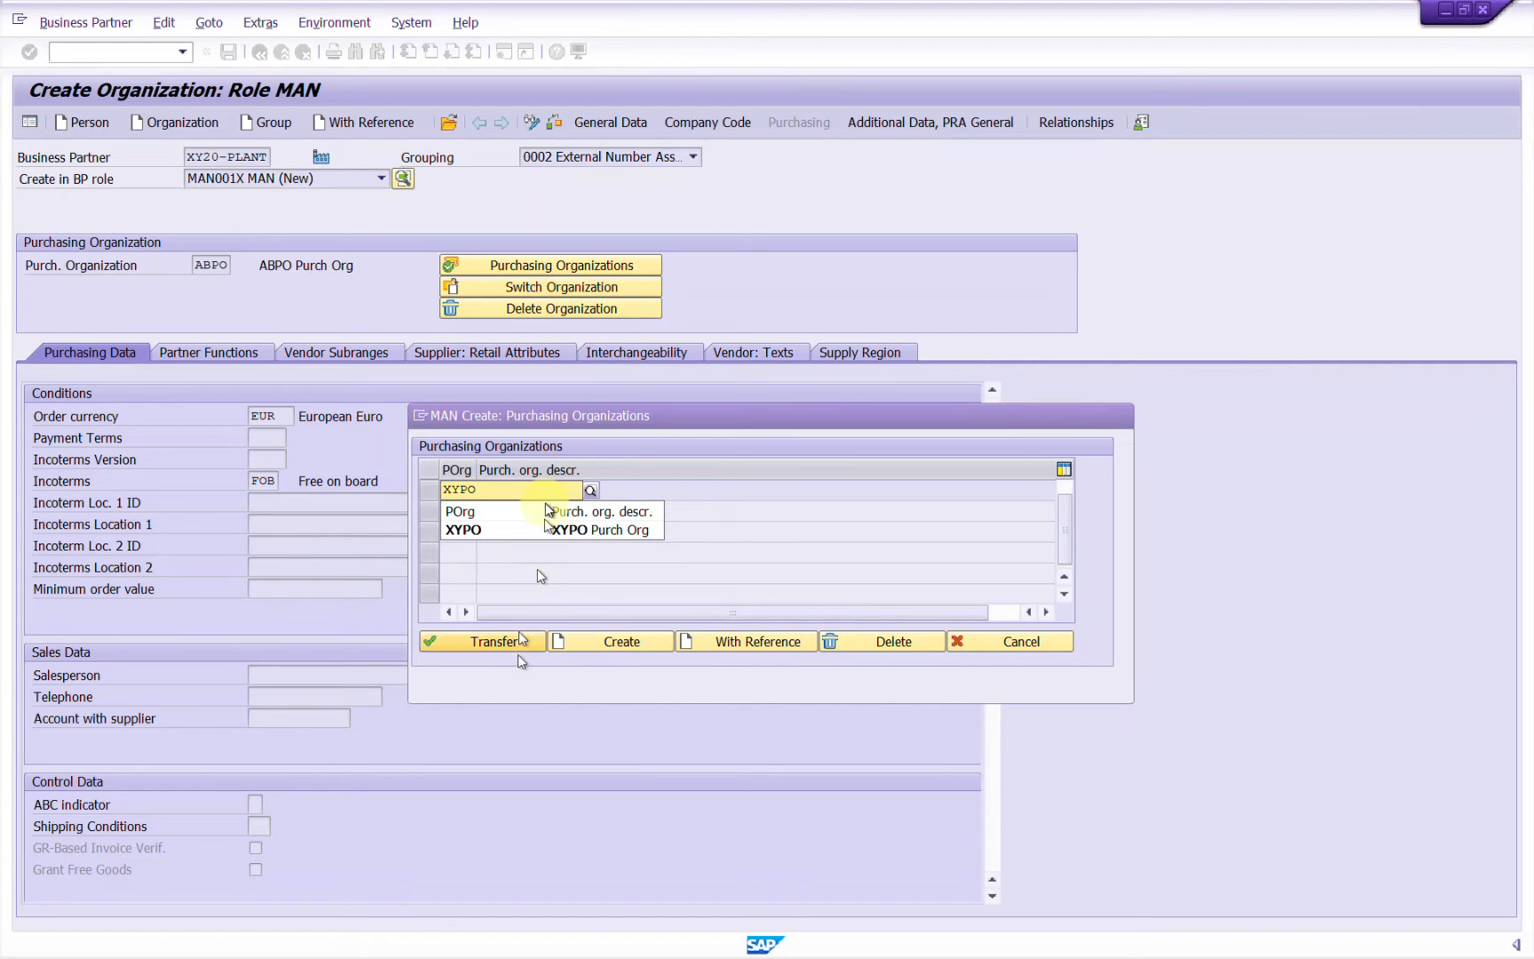
pyautogui.click(502, 531)
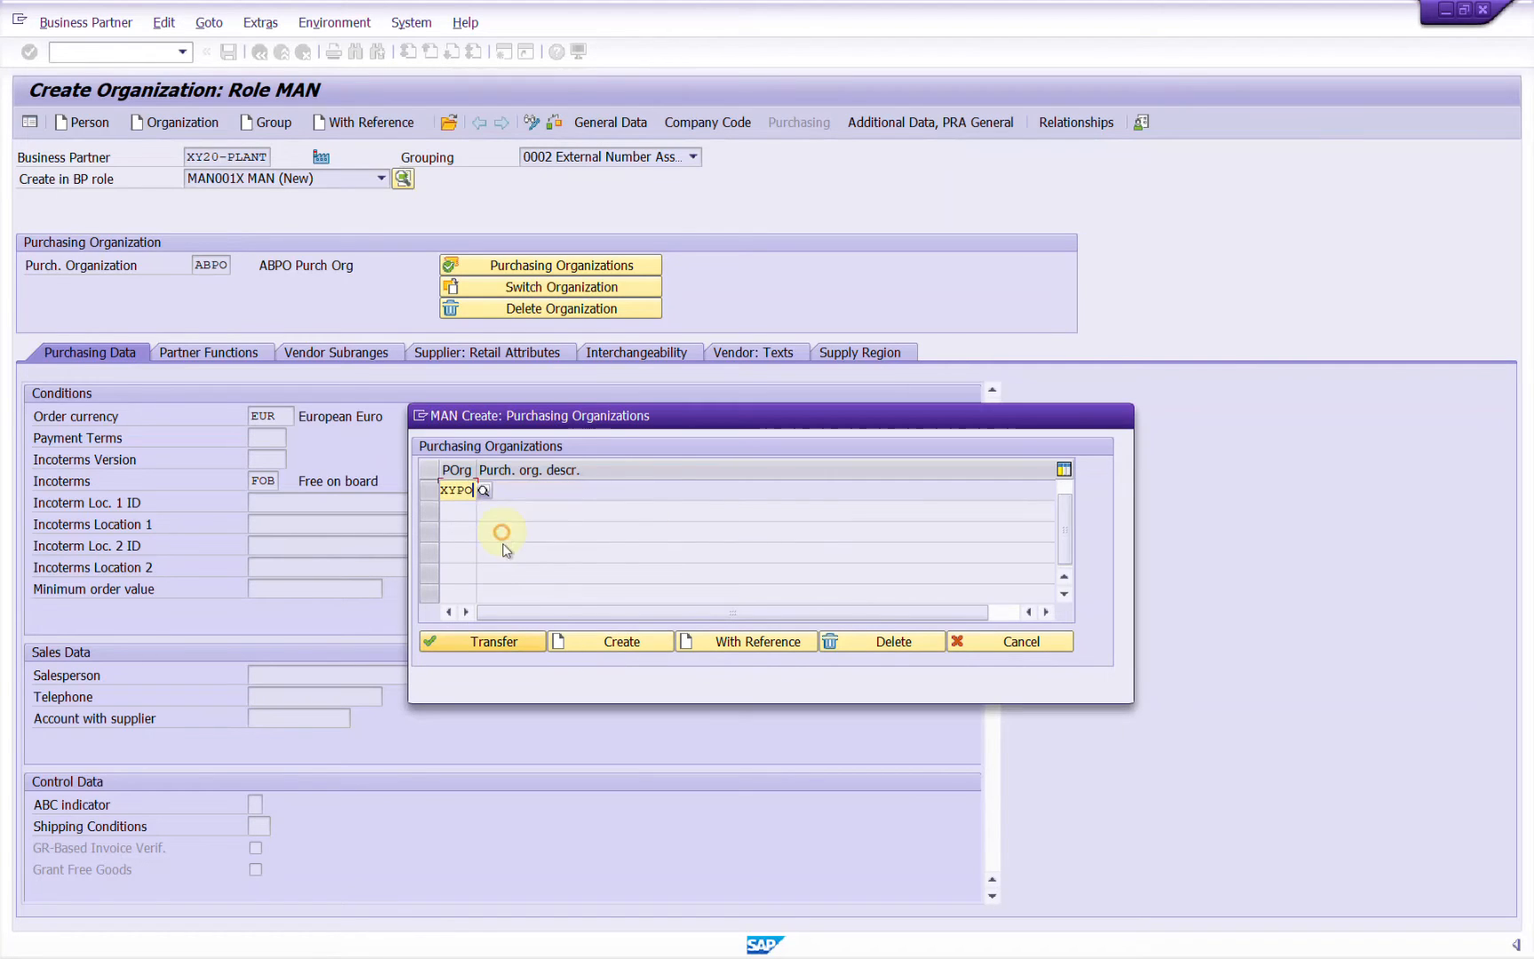
pyautogui.click(492, 641)
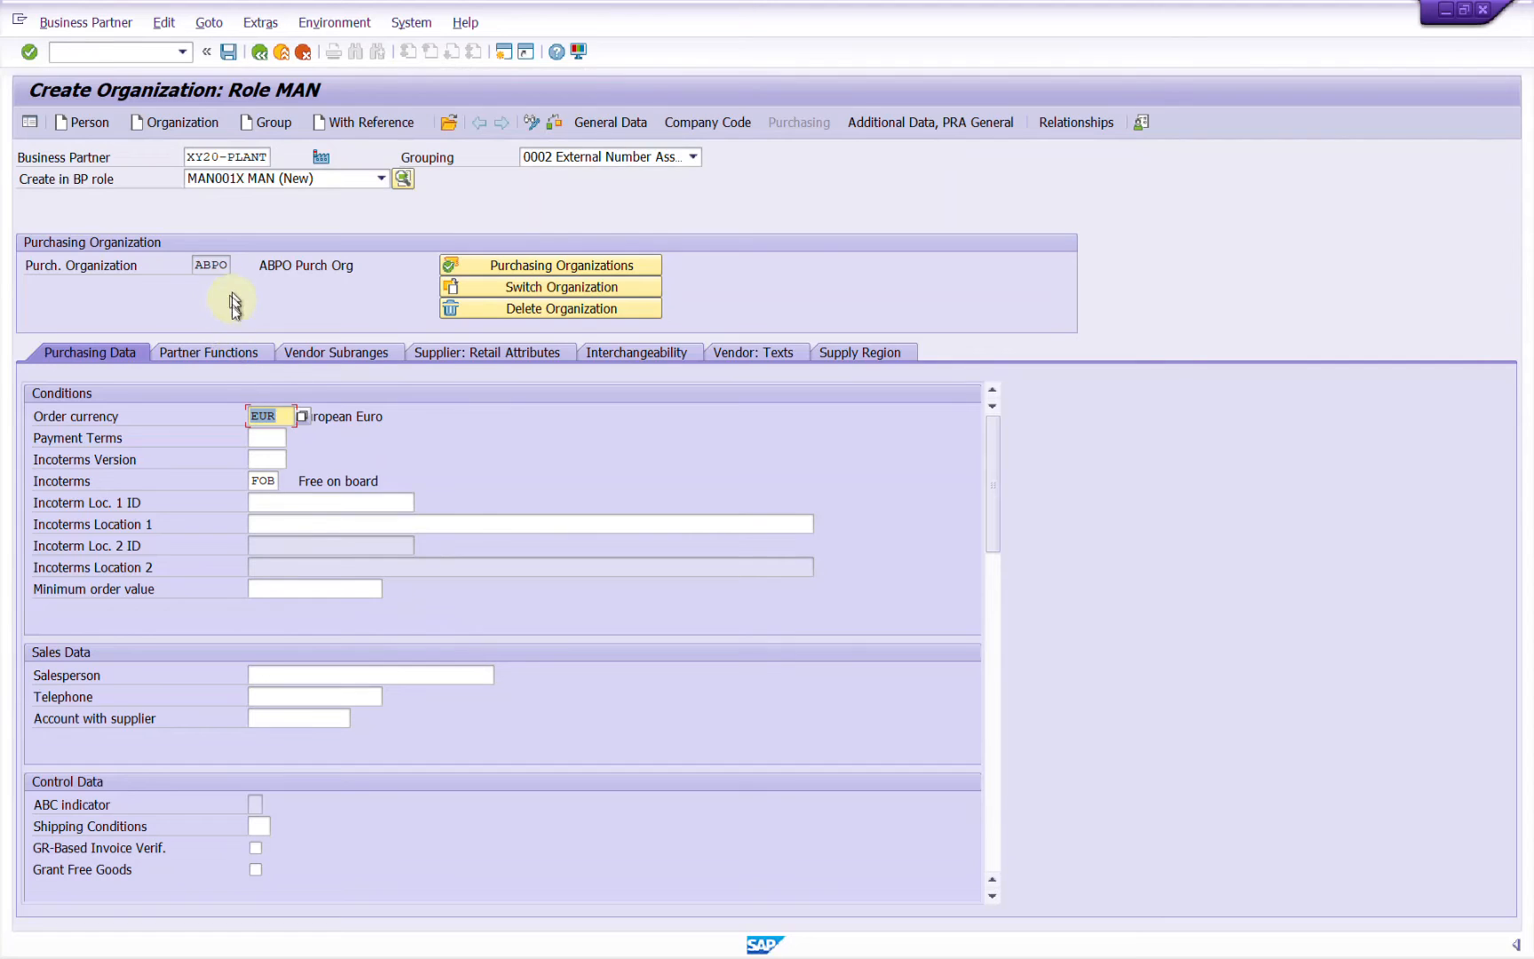
pyautogui.click(517, 266)
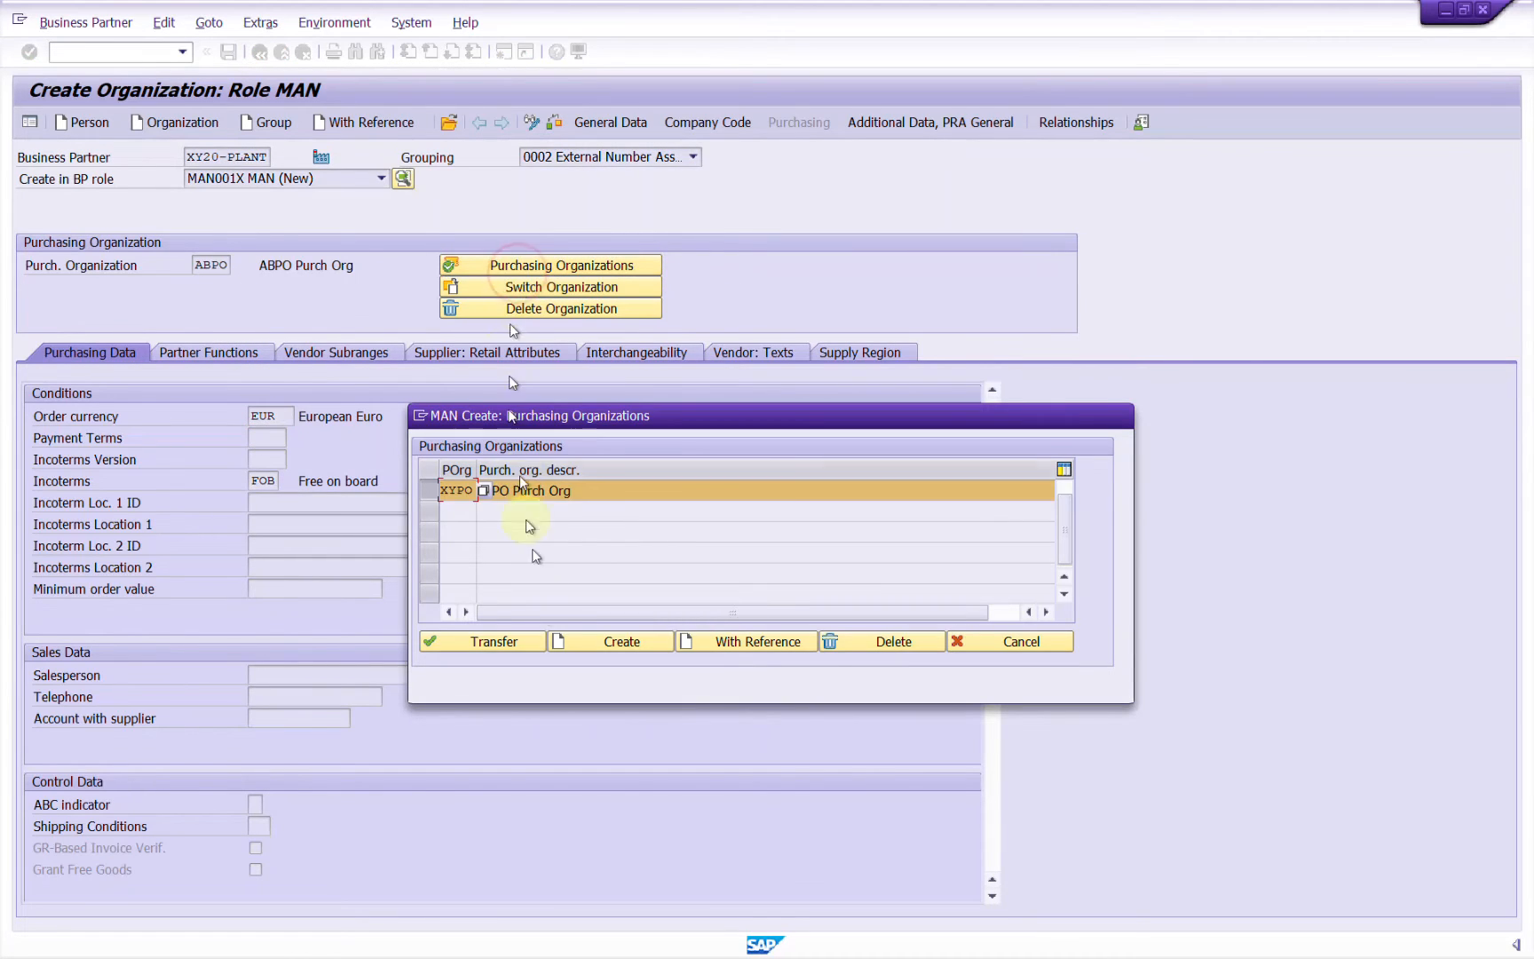
pyautogui.click(495, 641)
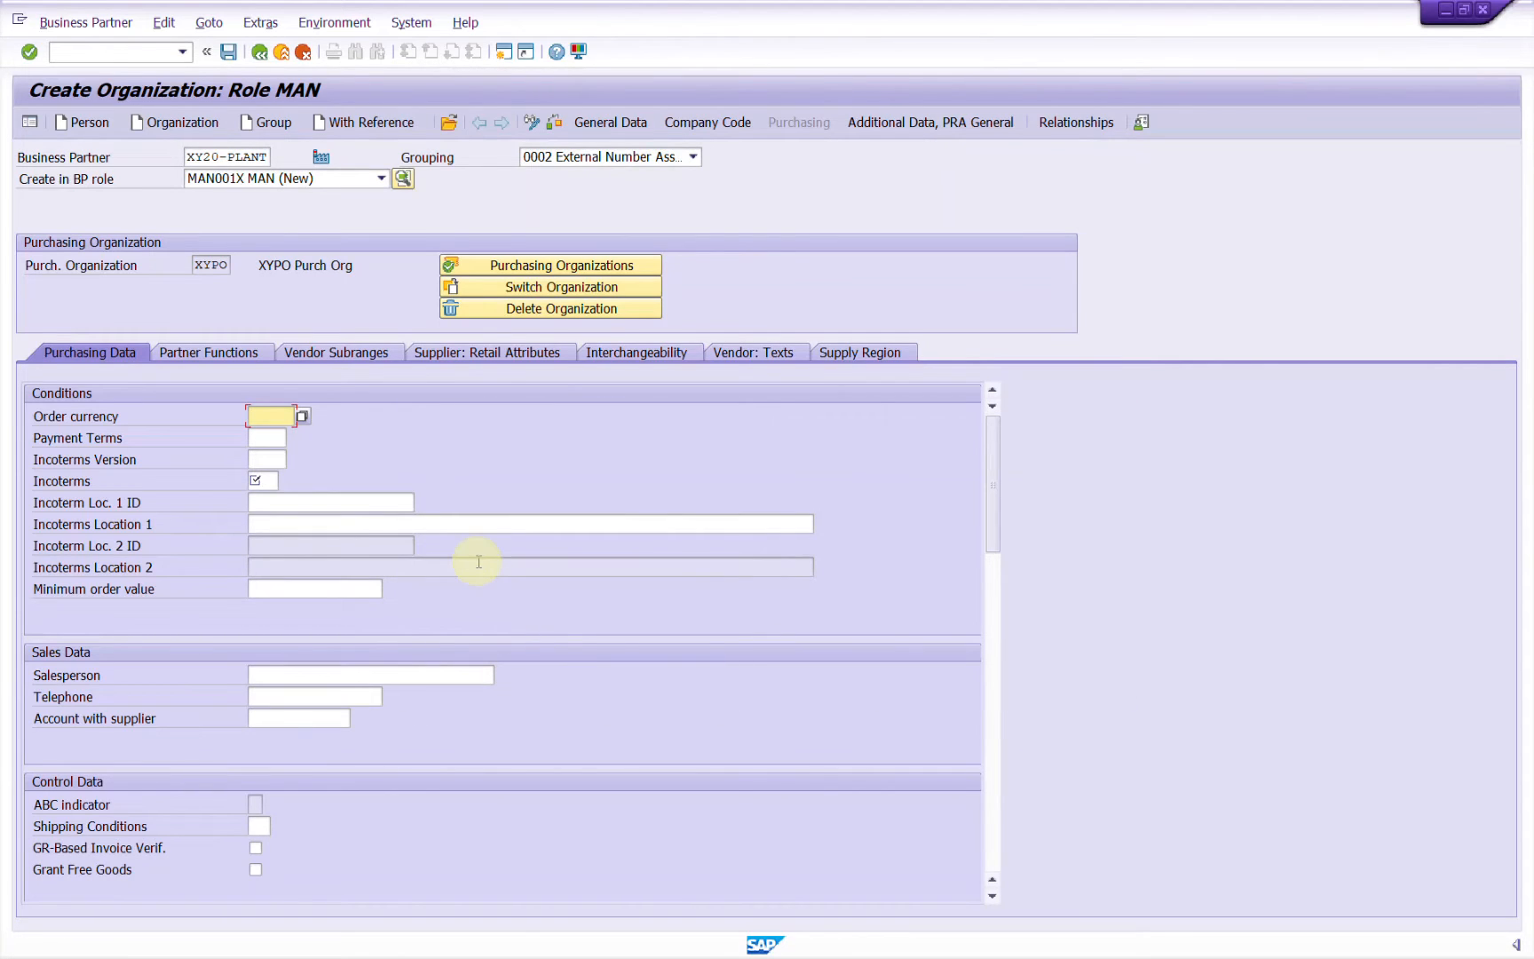
# Set order currency EUR and Incoterms FOB for purchasing organization XYPO, check the partner and decline further display of the VAT registration warning.
pyautogui.click(293, 434)
pyautogui.click(263, 482)
pyautogui.write('FOB')
pyautogui.press('Return')
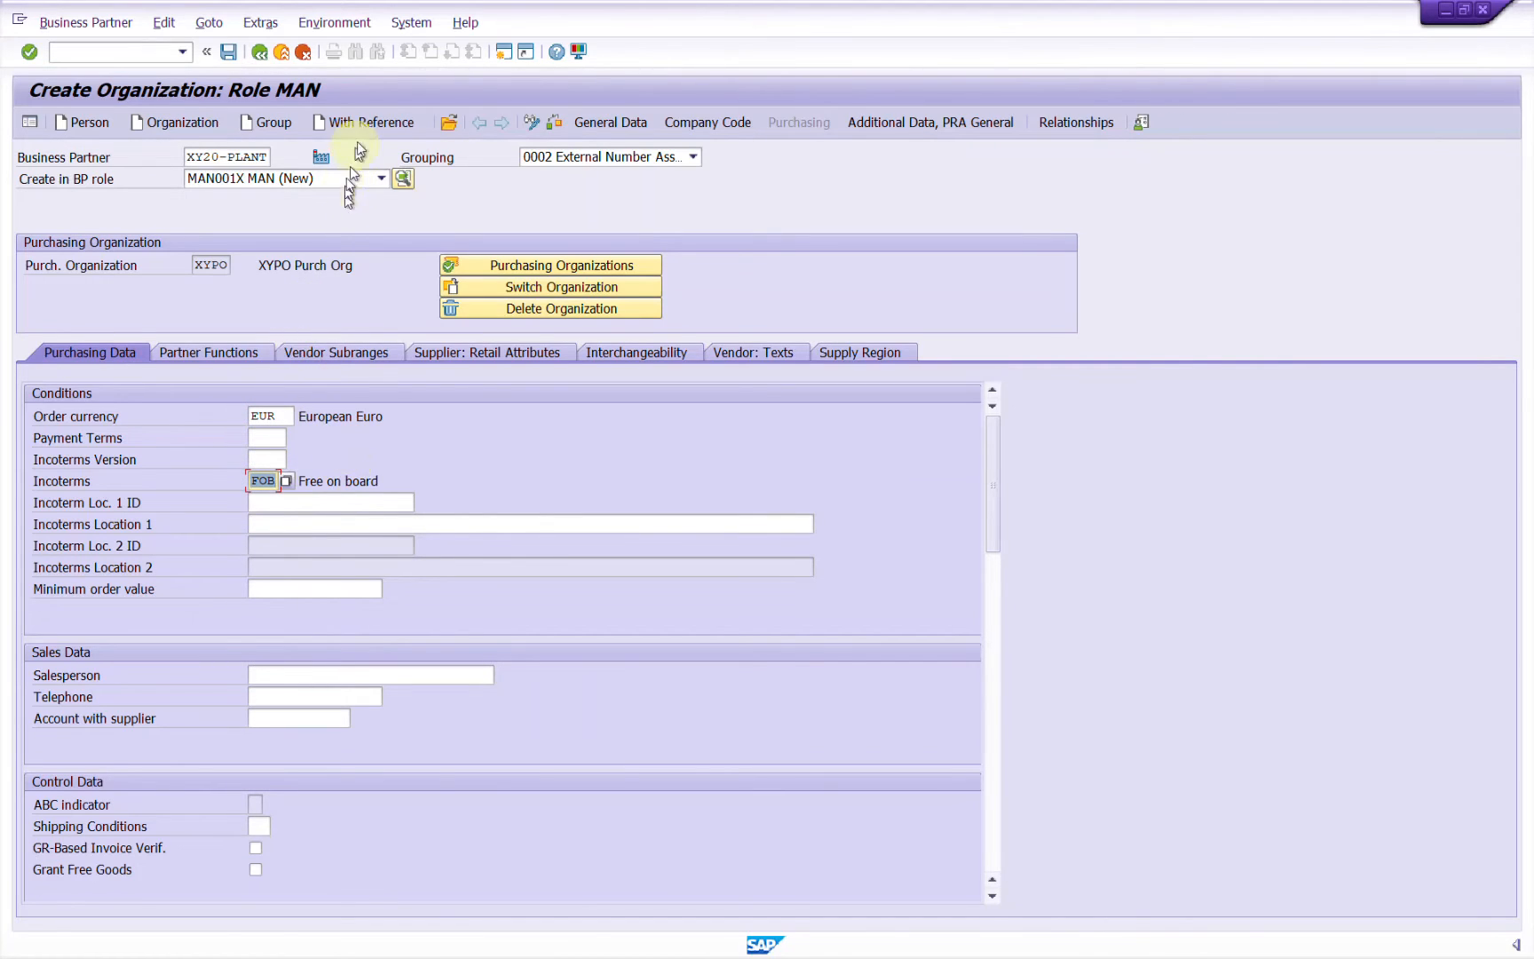
pyautogui.click(553, 124)
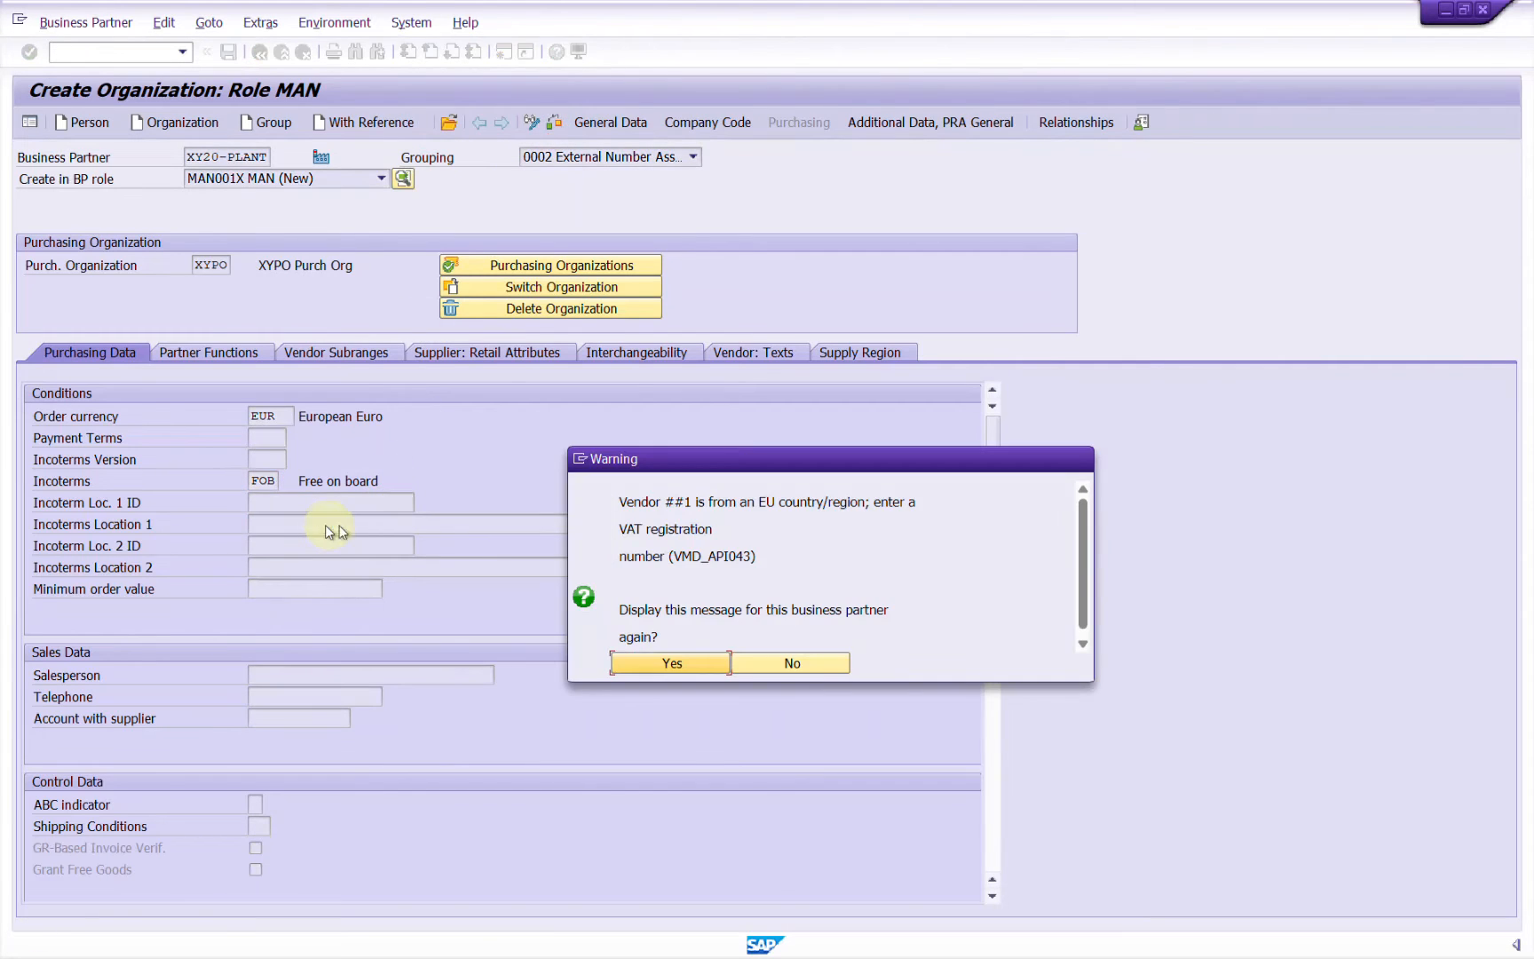
pyautogui.click(781, 661)
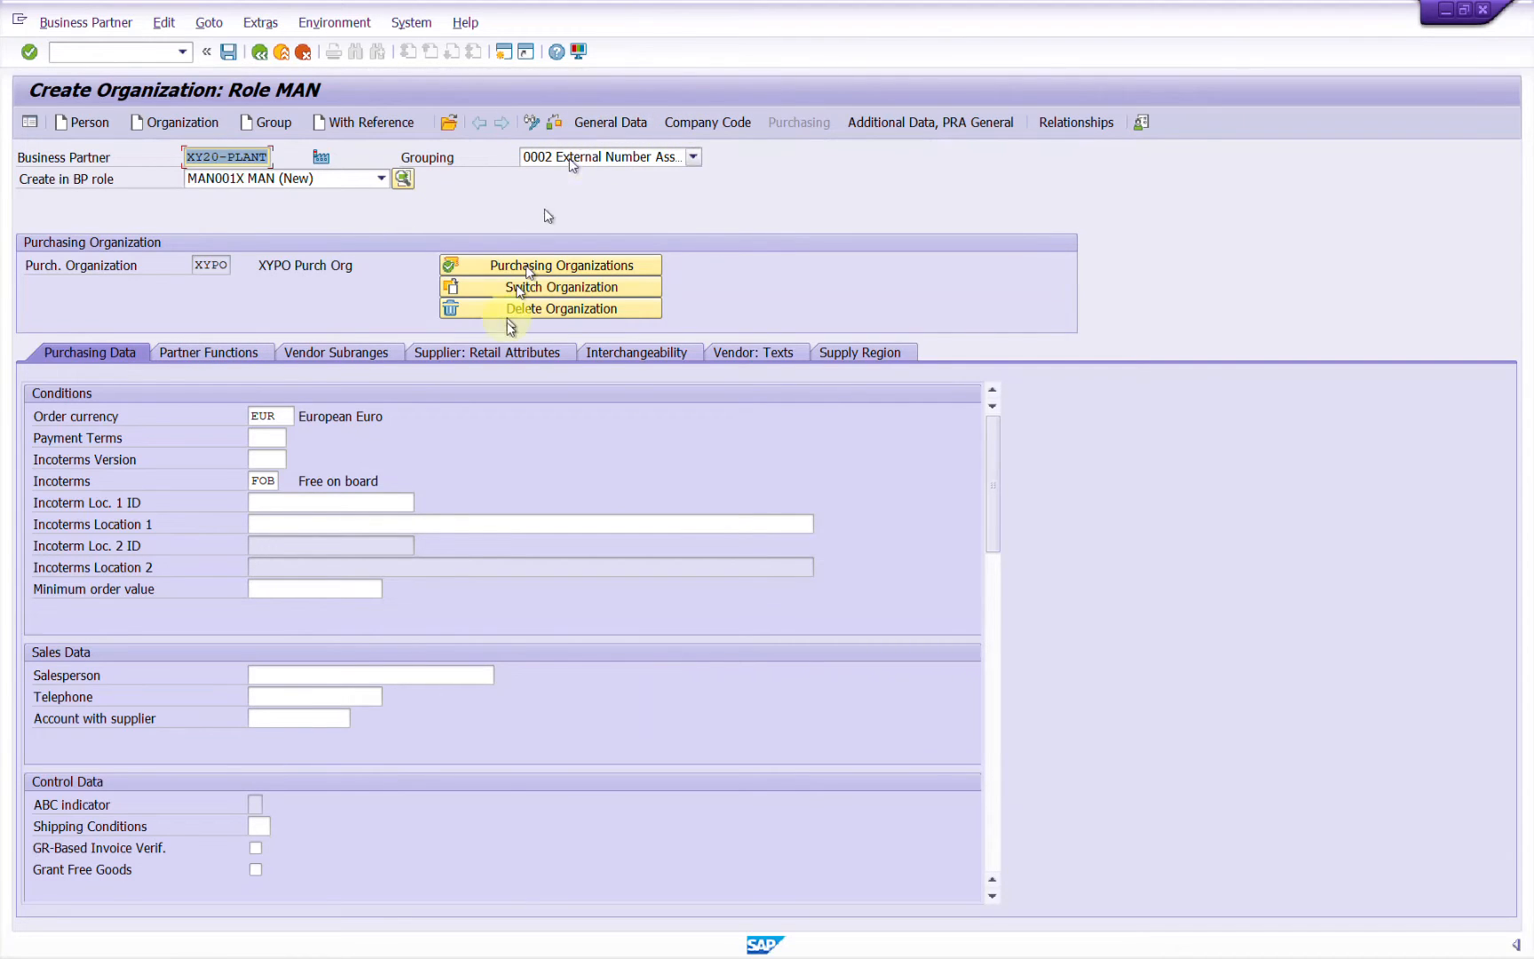
# Assign plant XY20 in the partner's vendor general data and save the business partner.
pyautogui.click(615, 122)
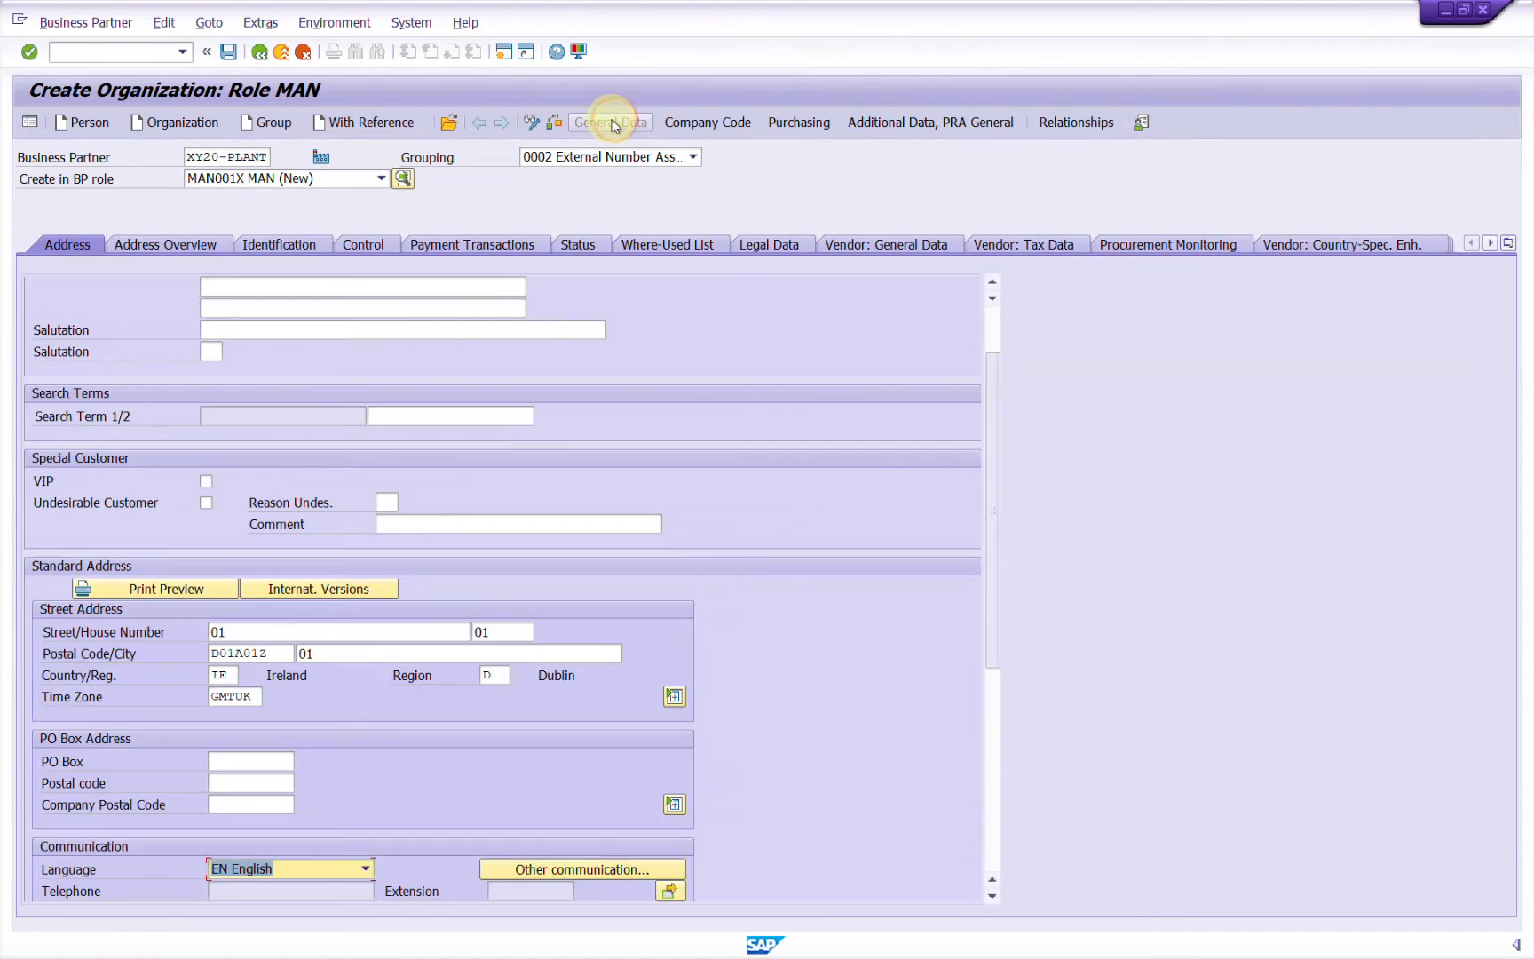
pyautogui.click(889, 245)
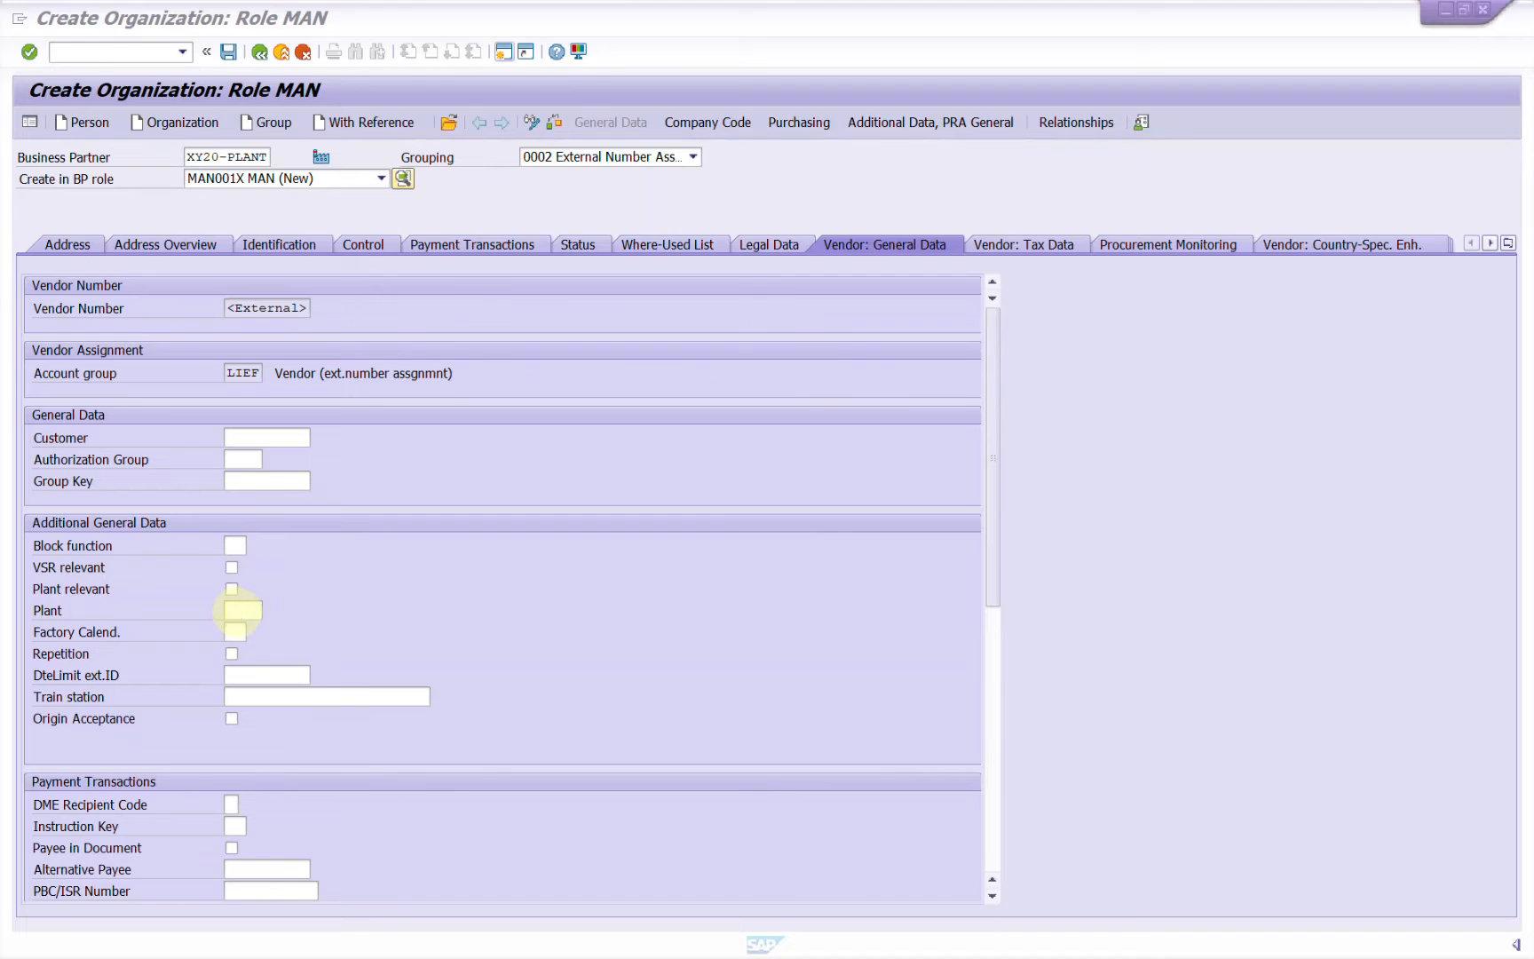
pyautogui.click(237, 611)
pyautogui.write('XY20')
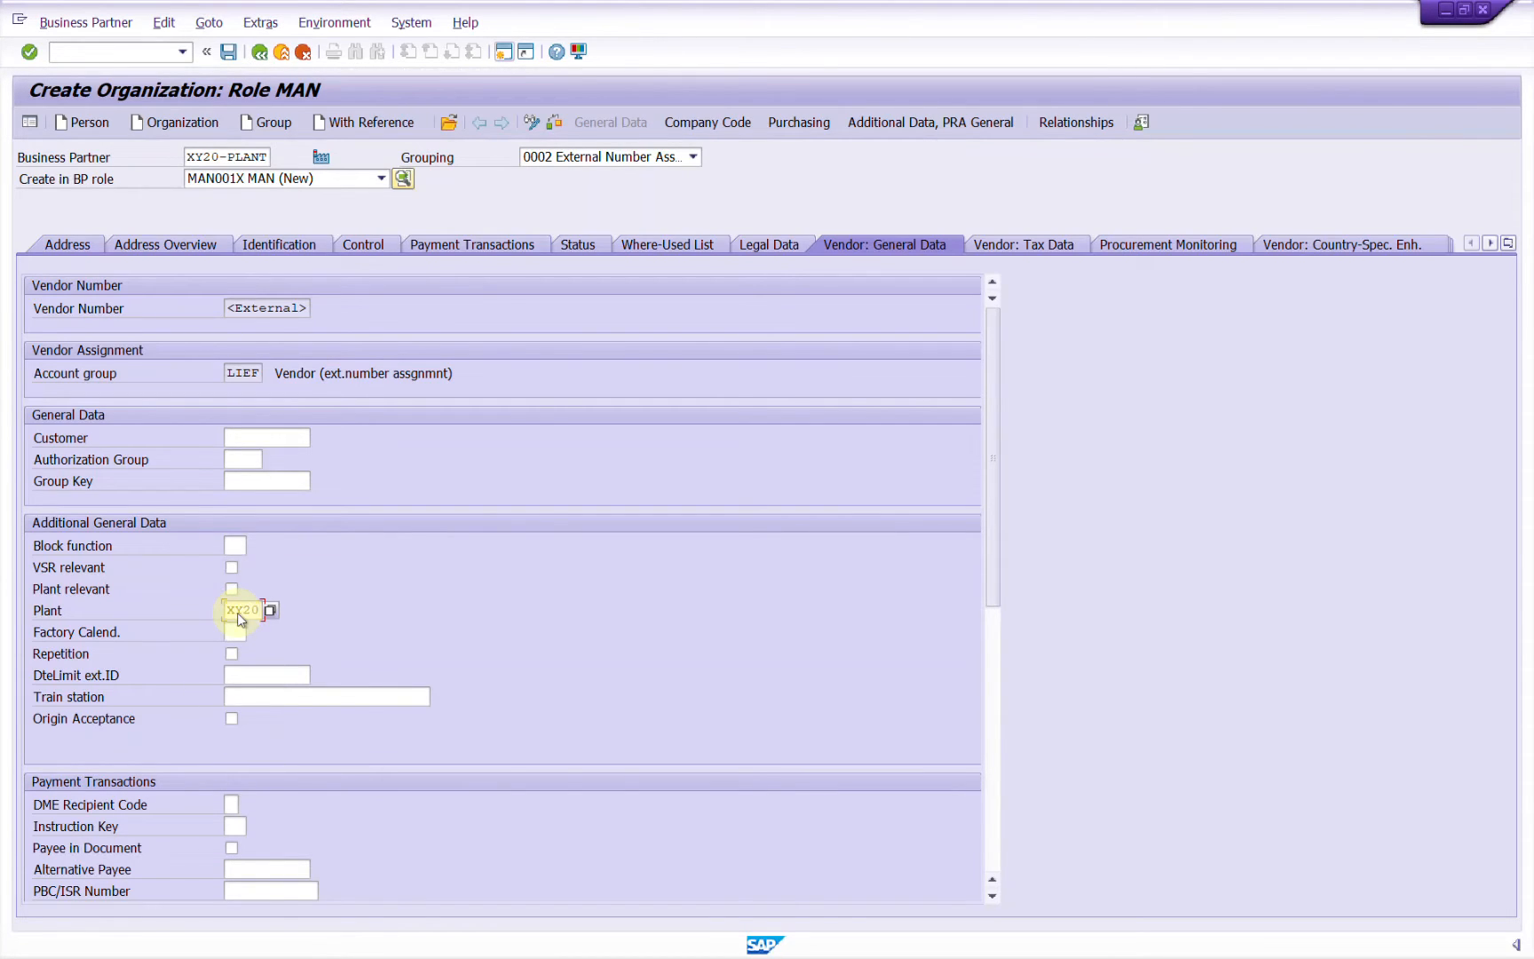
pyautogui.press('Return')
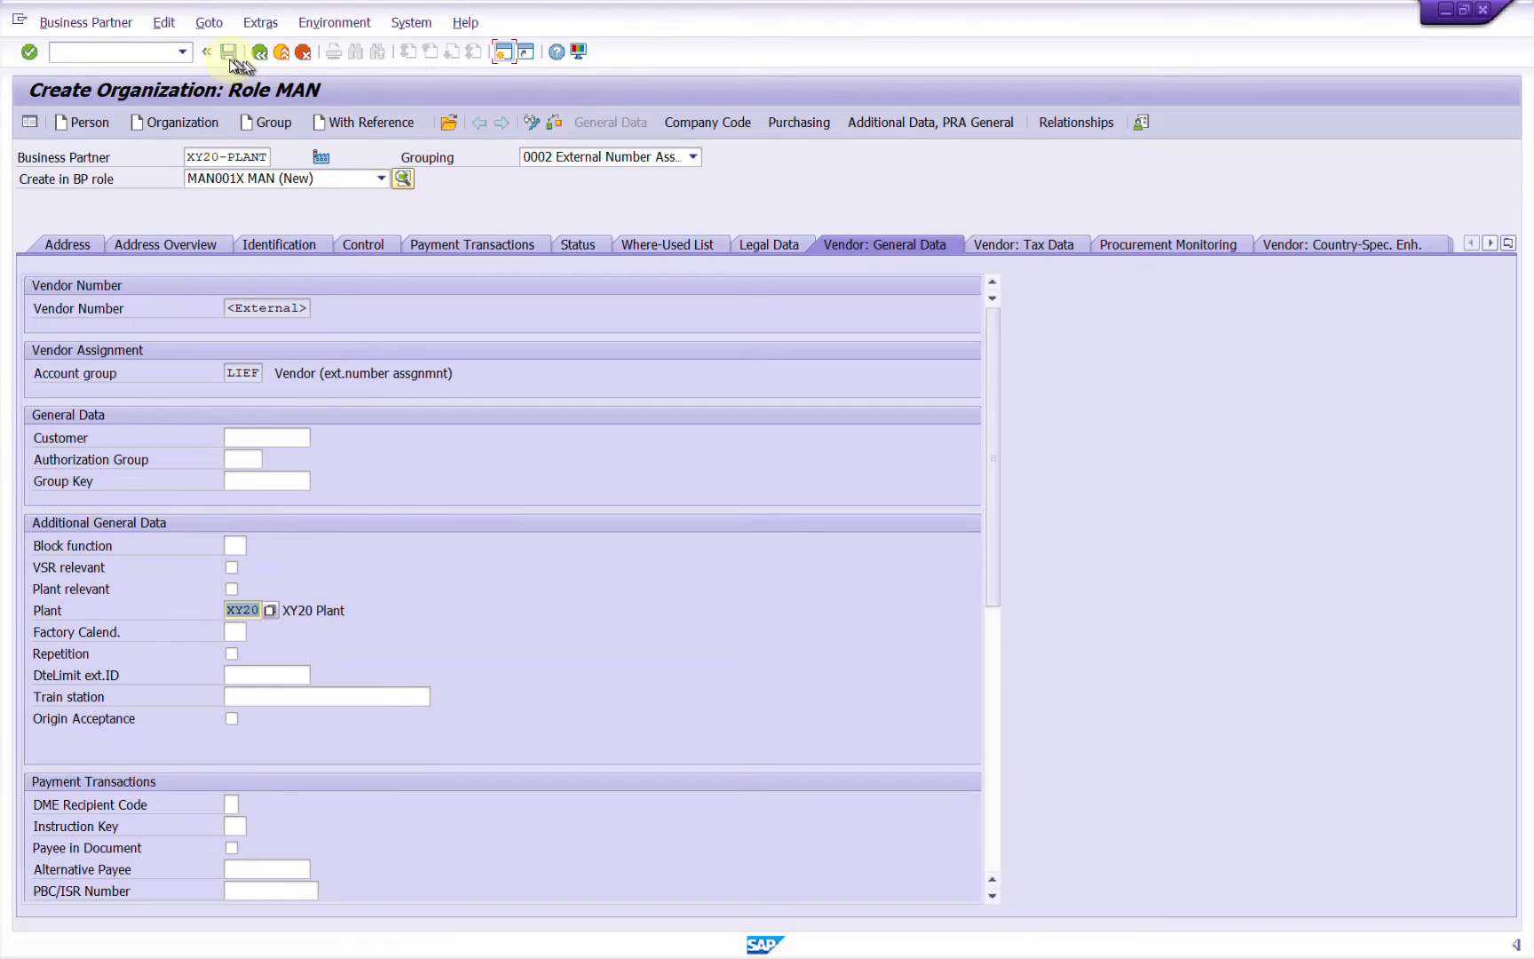
pyautogui.click(229, 55)
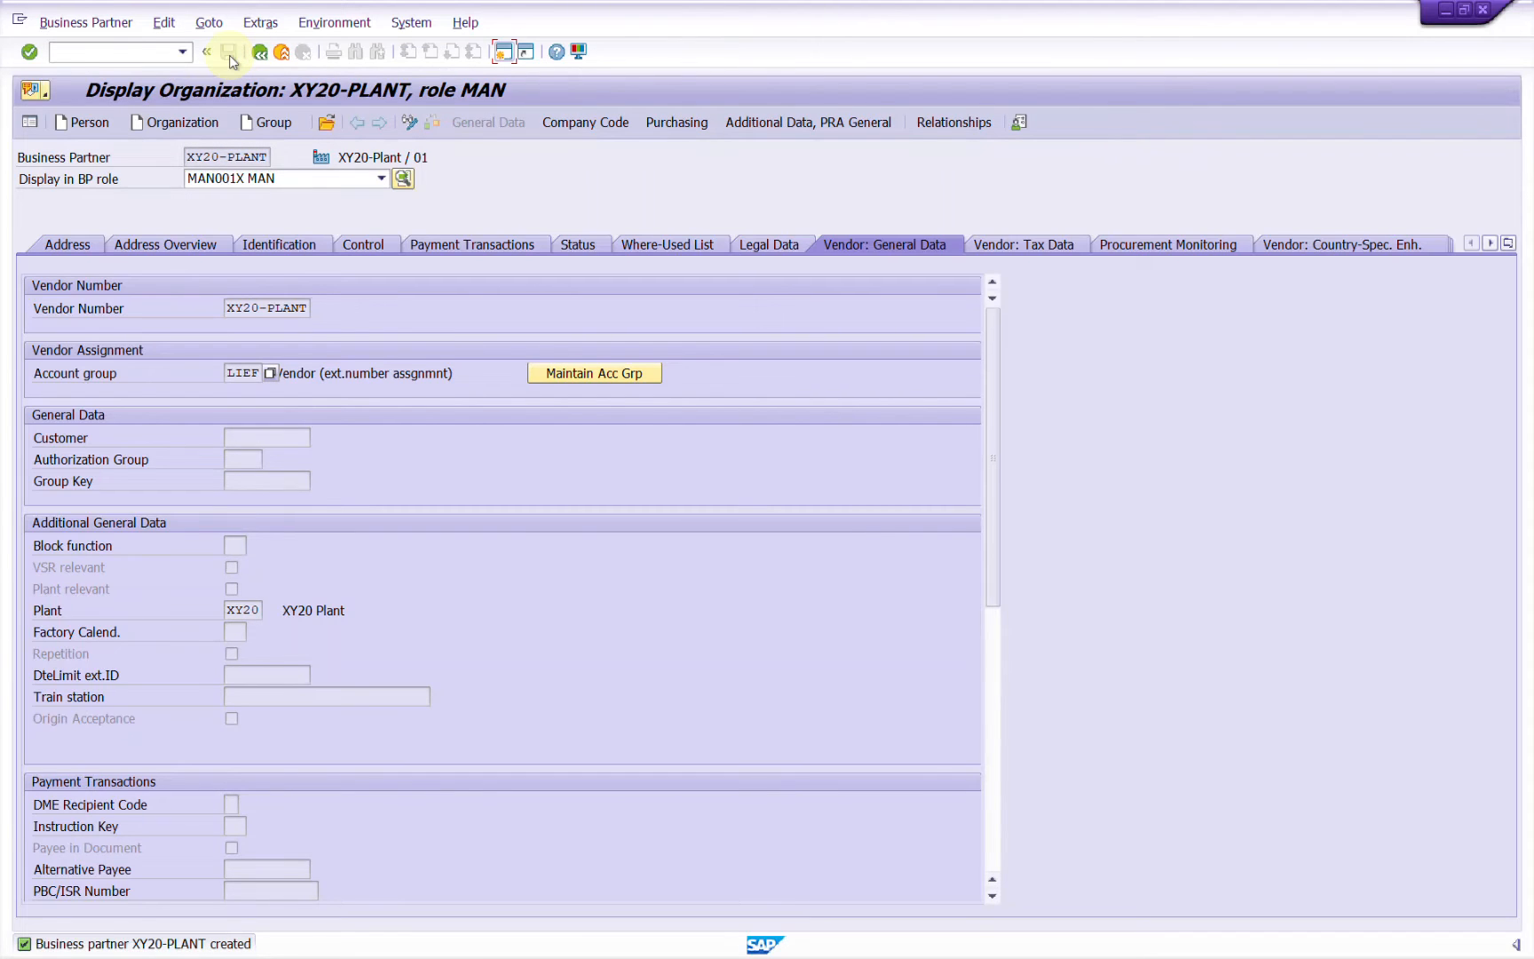
# Switch business partner XY20-PLANT to change mode and add the FLCU00 Customer (FI) role.
pyautogui.click(414, 125)
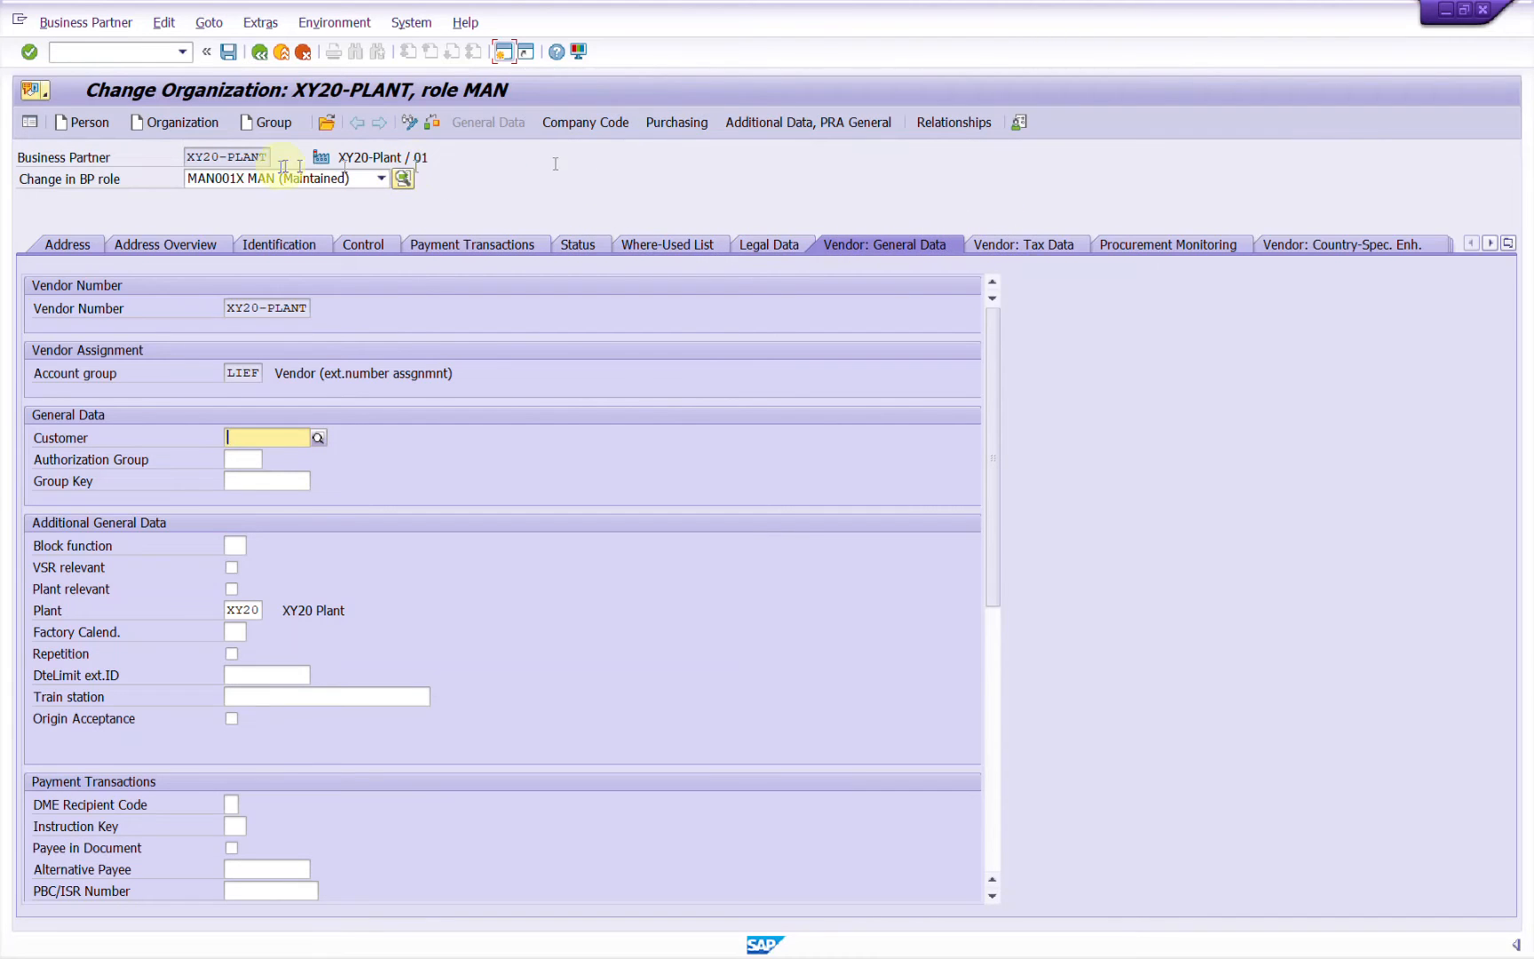
pyautogui.click(321, 181)
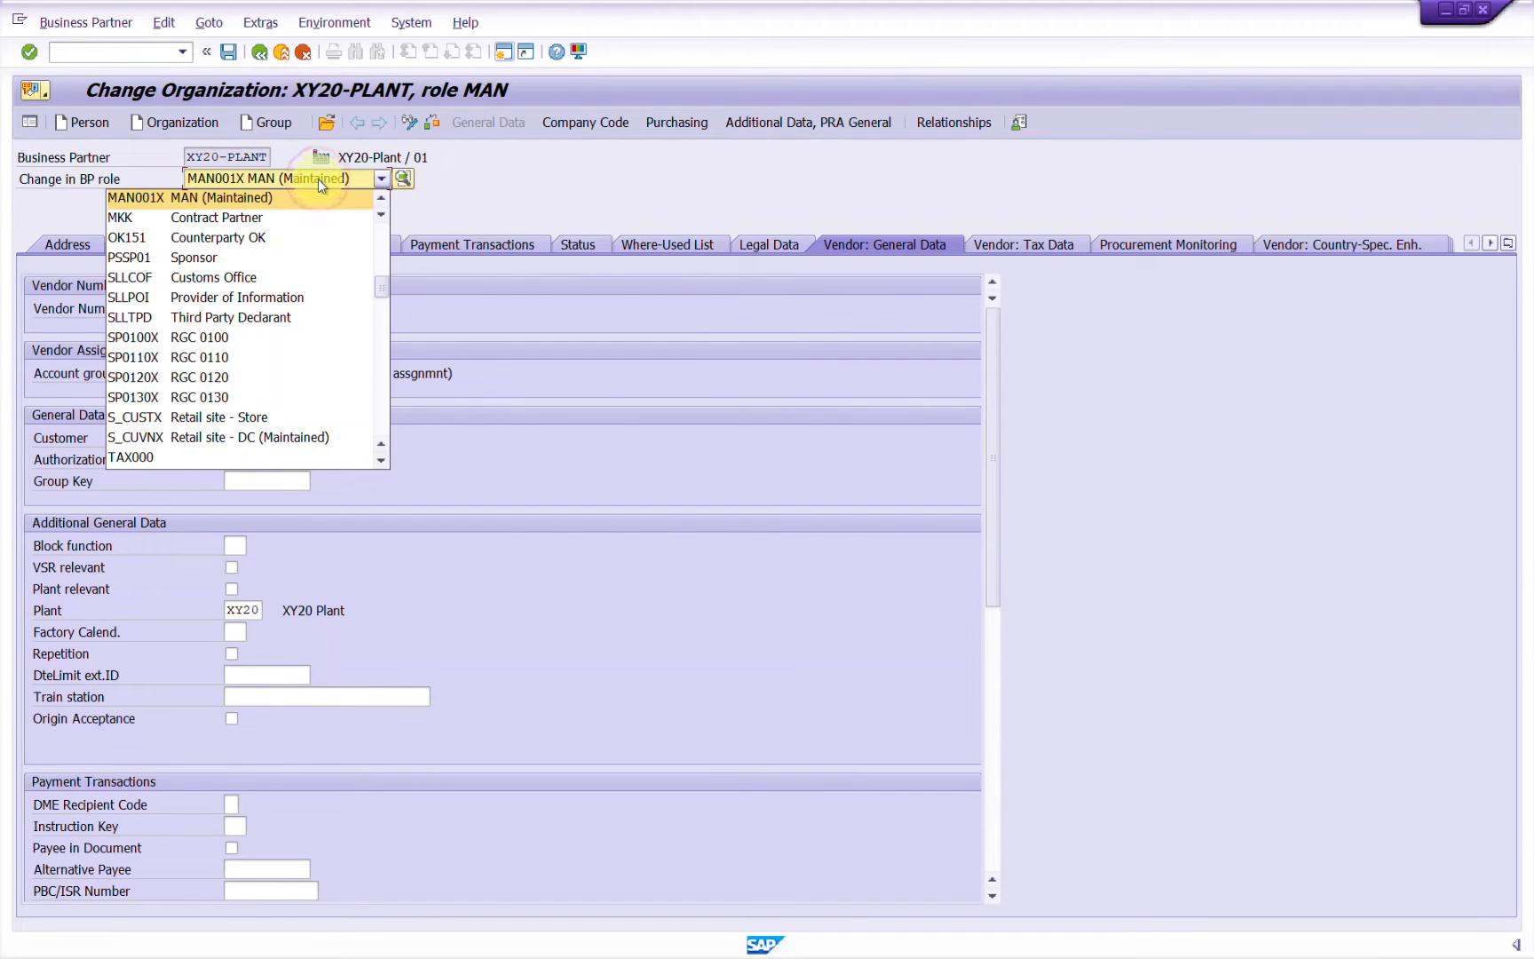
pyautogui.press('i')
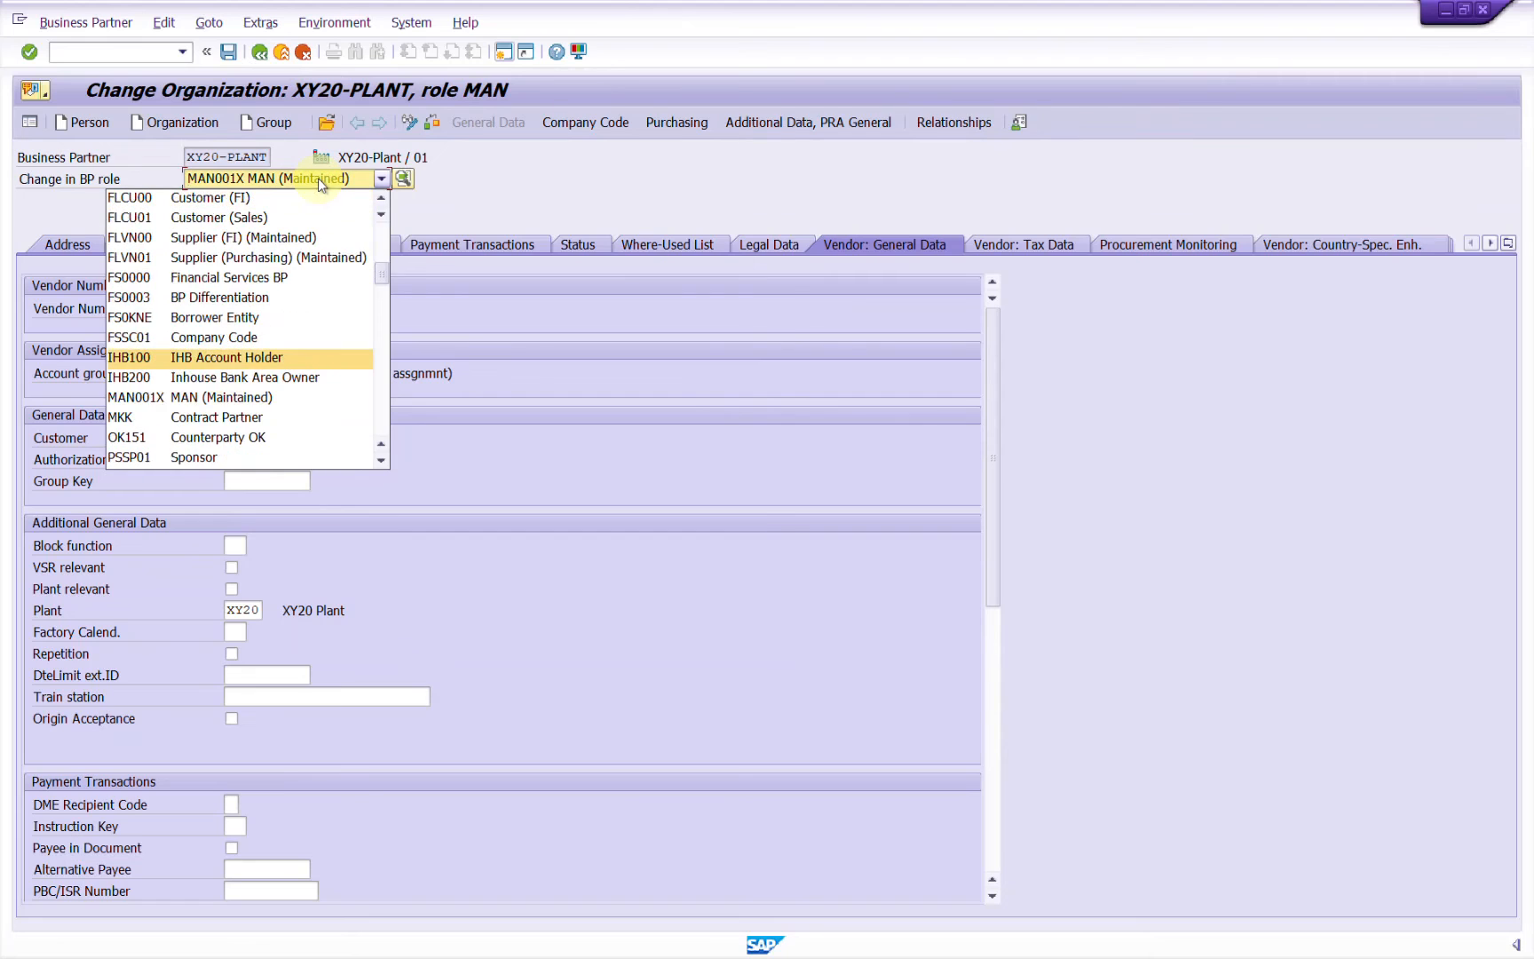
pyautogui.click(227, 198)
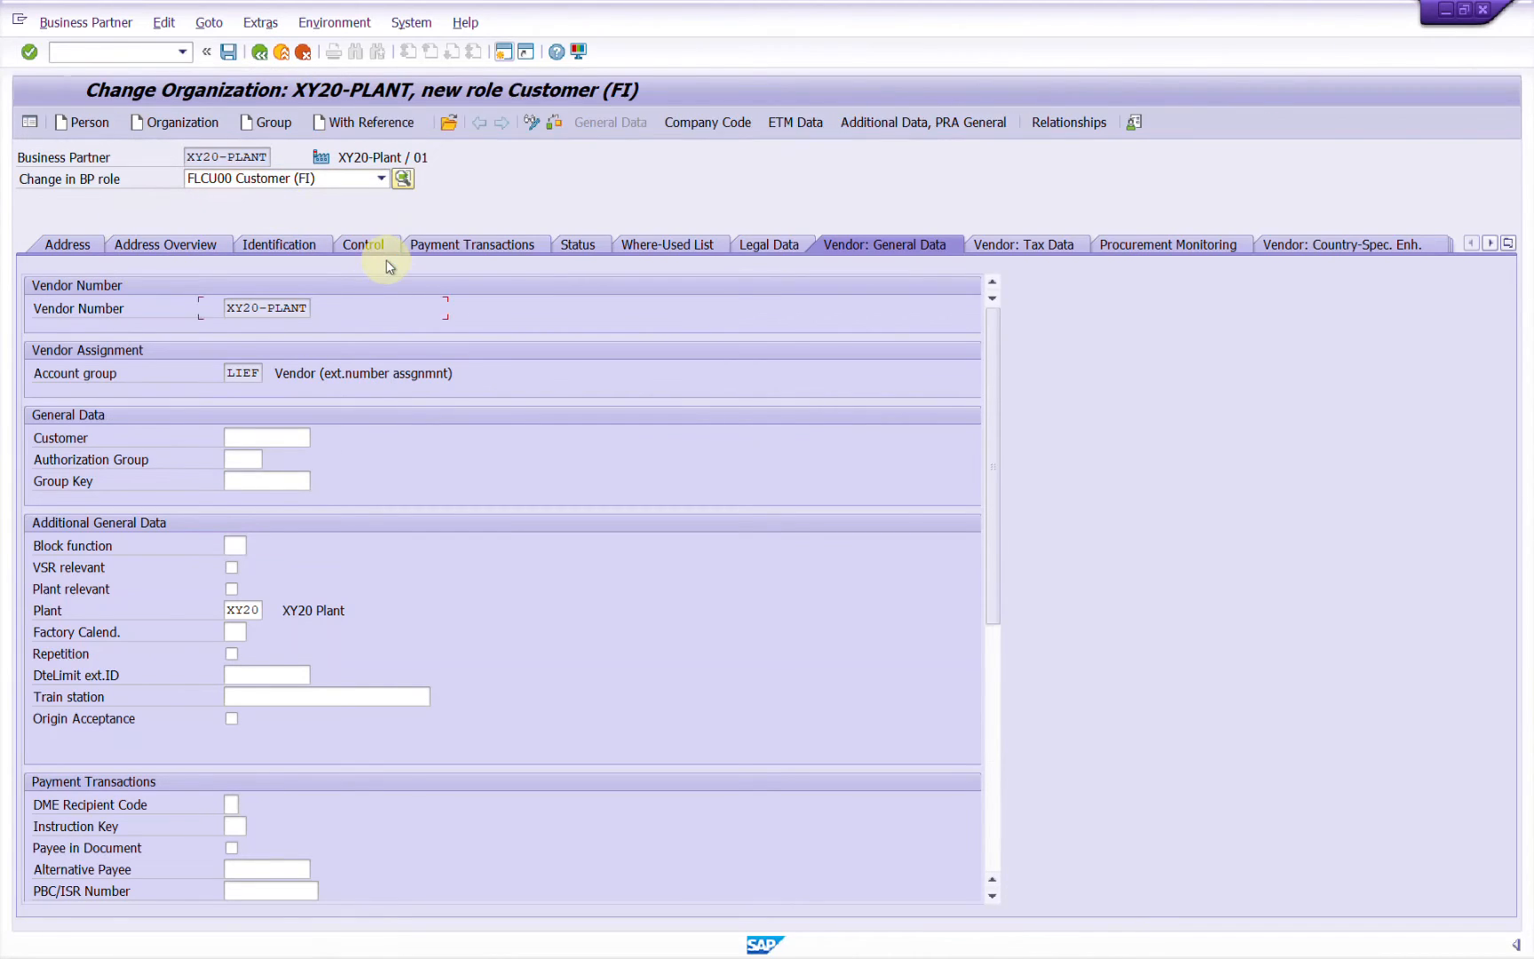
# Open the company code data of the Customer (FI) role and assign company code XY02.
pyautogui.click(704, 142)
pyautogui.click(218, 264)
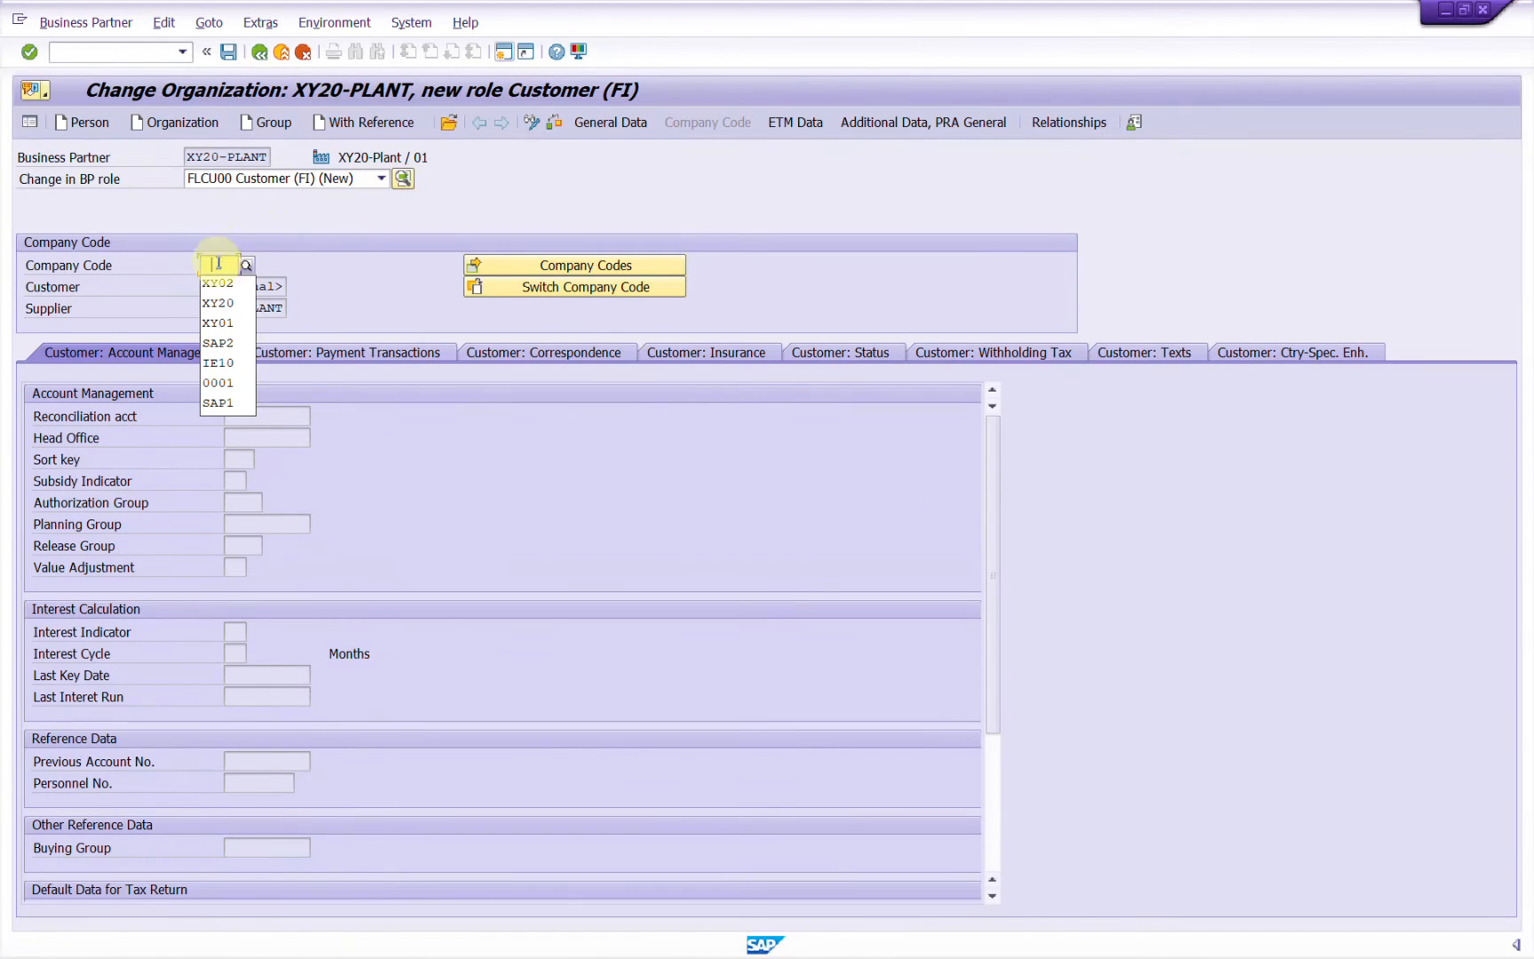
pyautogui.click(222, 286)
pyautogui.press('Return')
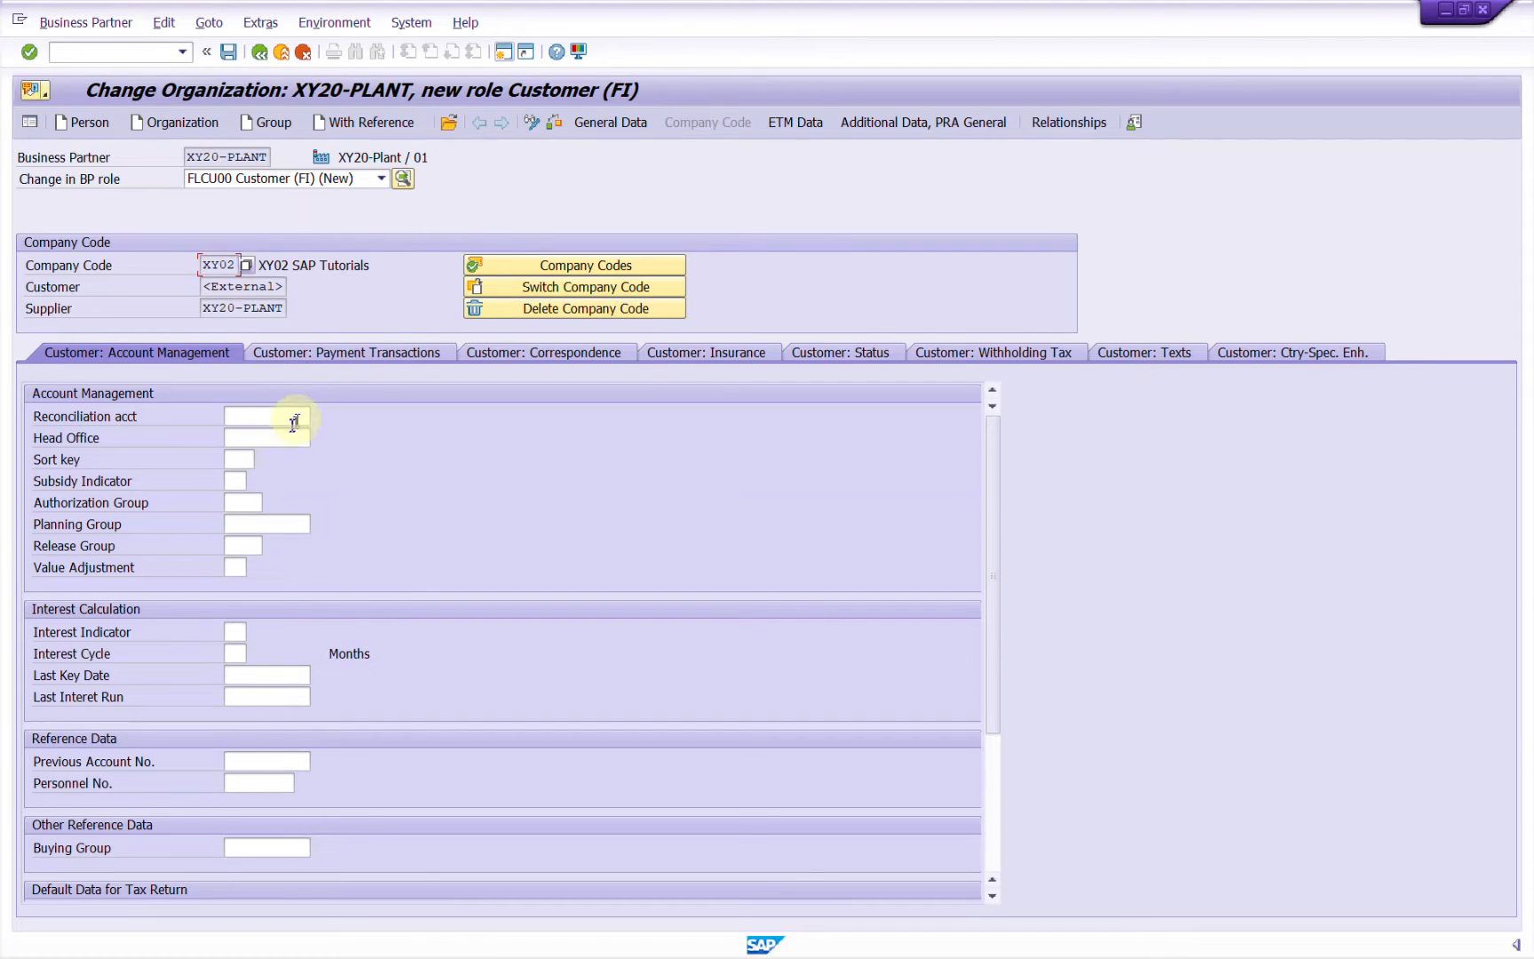
# Set the customer's reconciliation account to 196000 and save, declining to show the VAT registration warning again.
pyautogui.click(294, 417)
pyautogui.click(269, 433)
pyautogui.press('Return')
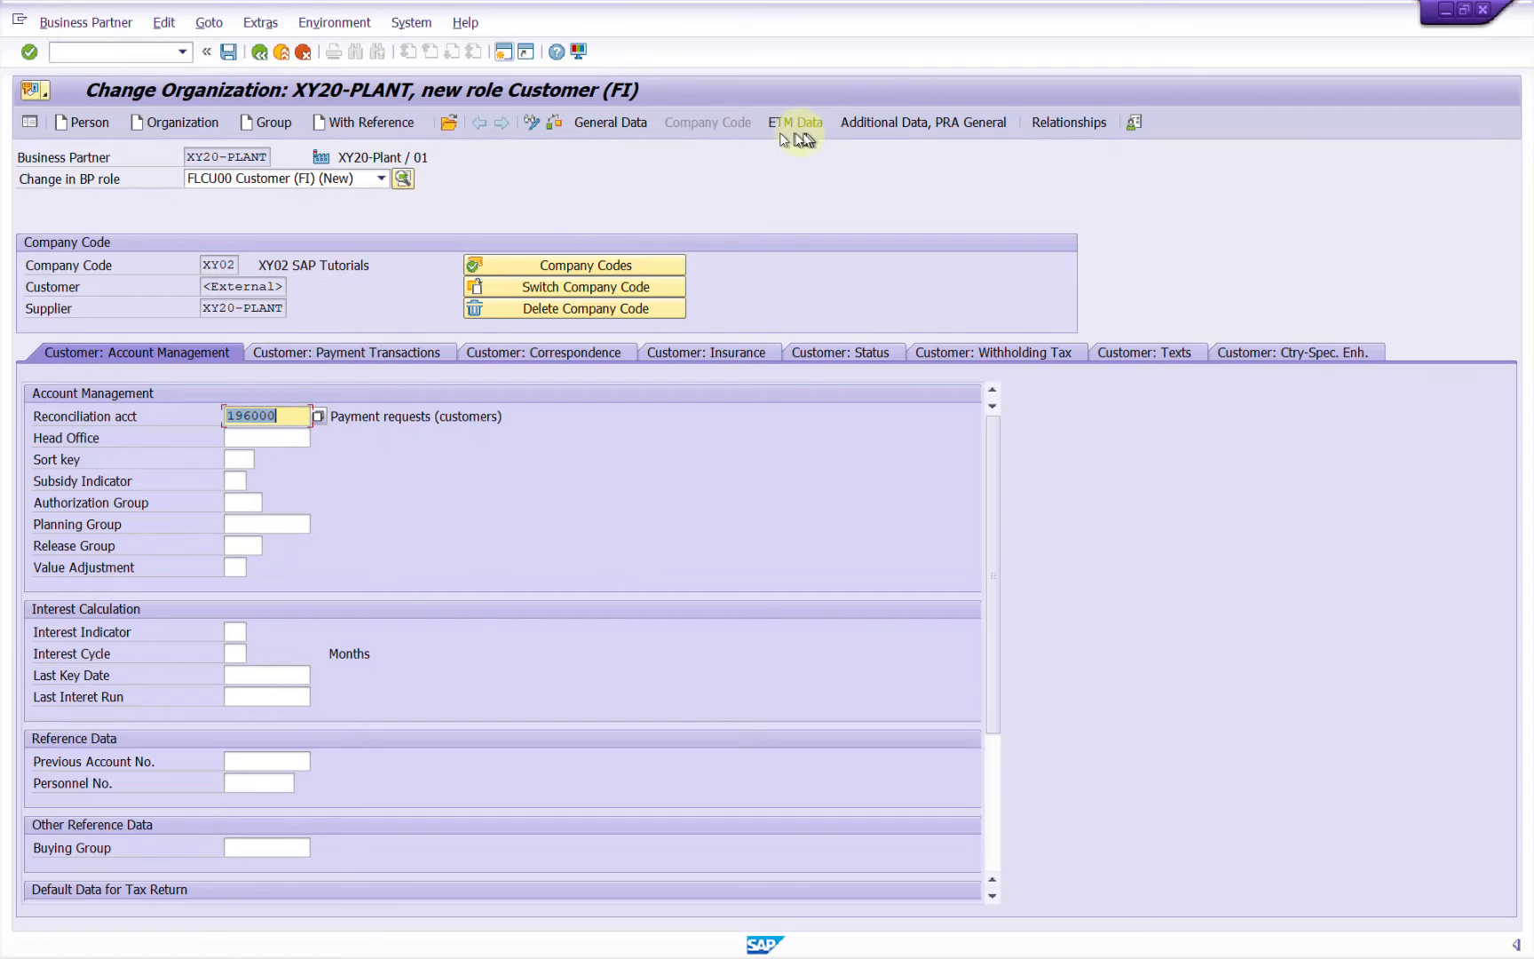
pyautogui.click(225, 53)
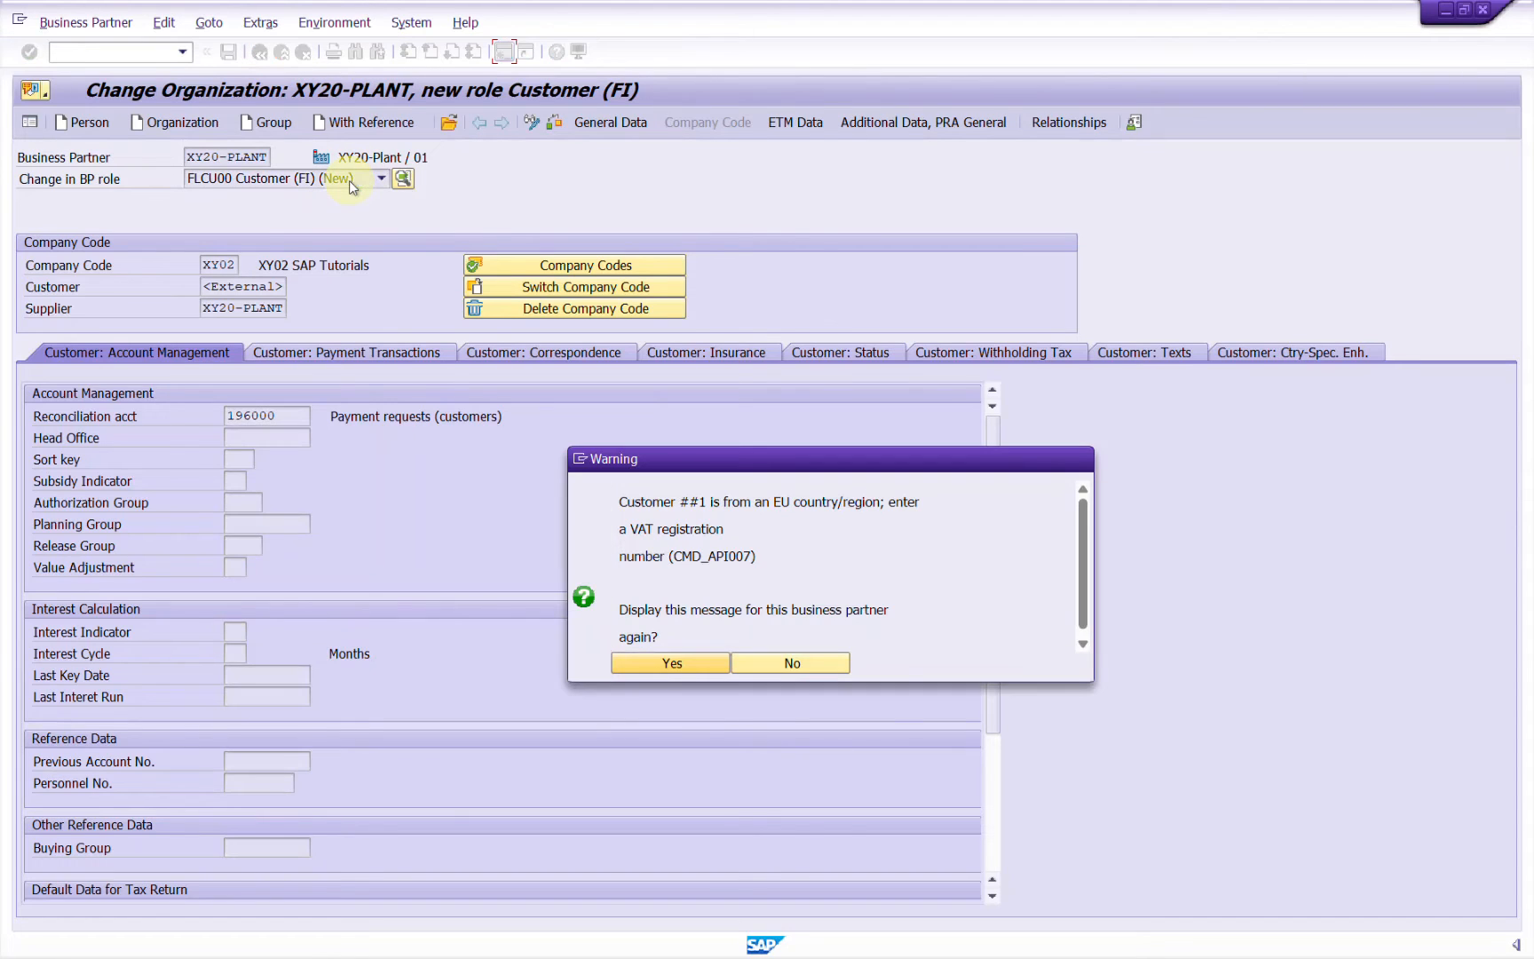
pyautogui.click(771, 665)
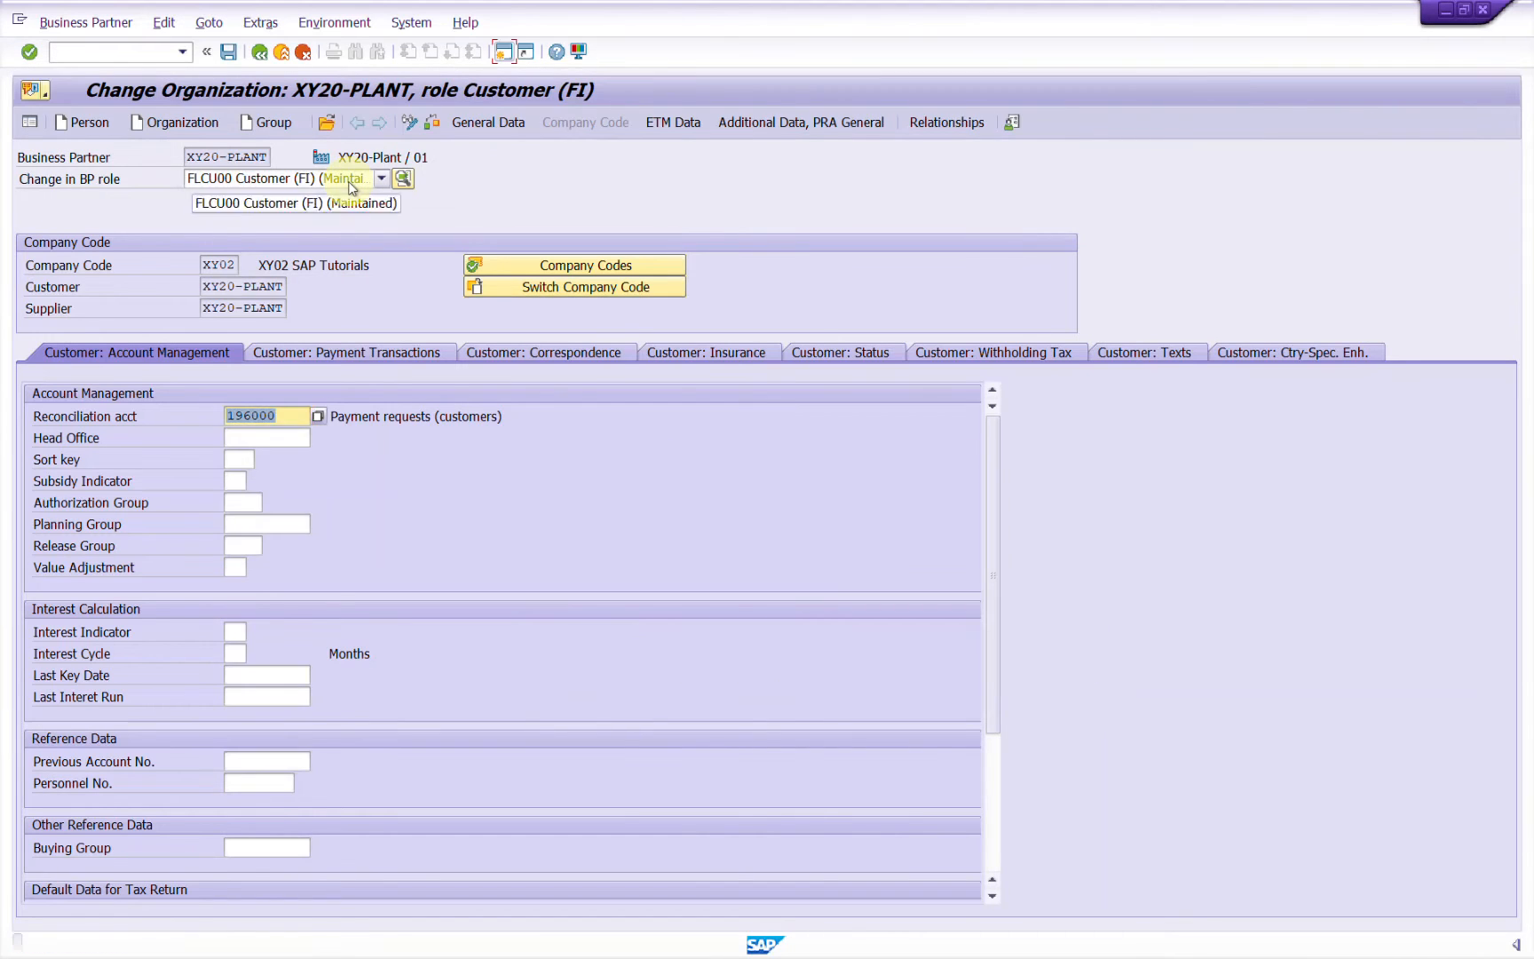
# Add the FLCU01 Customer (Sales) role to XY20-PLANT and open its sales and distribution data.
pyautogui.click(348, 181)
pyautogui.click(238, 216)
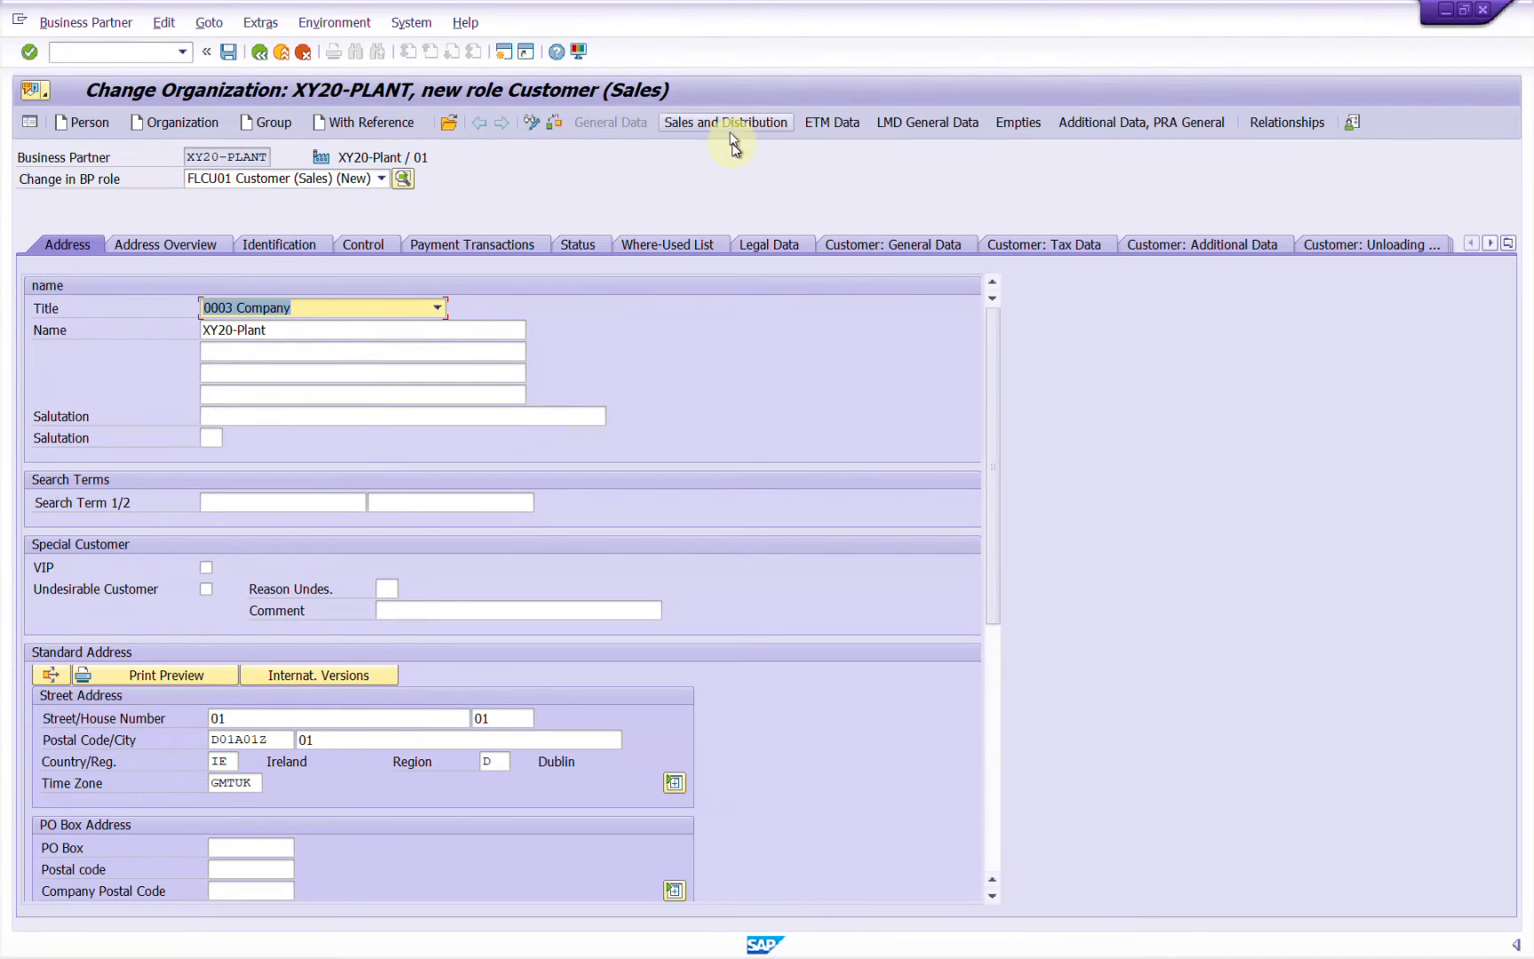
pyautogui.click(726, 125)
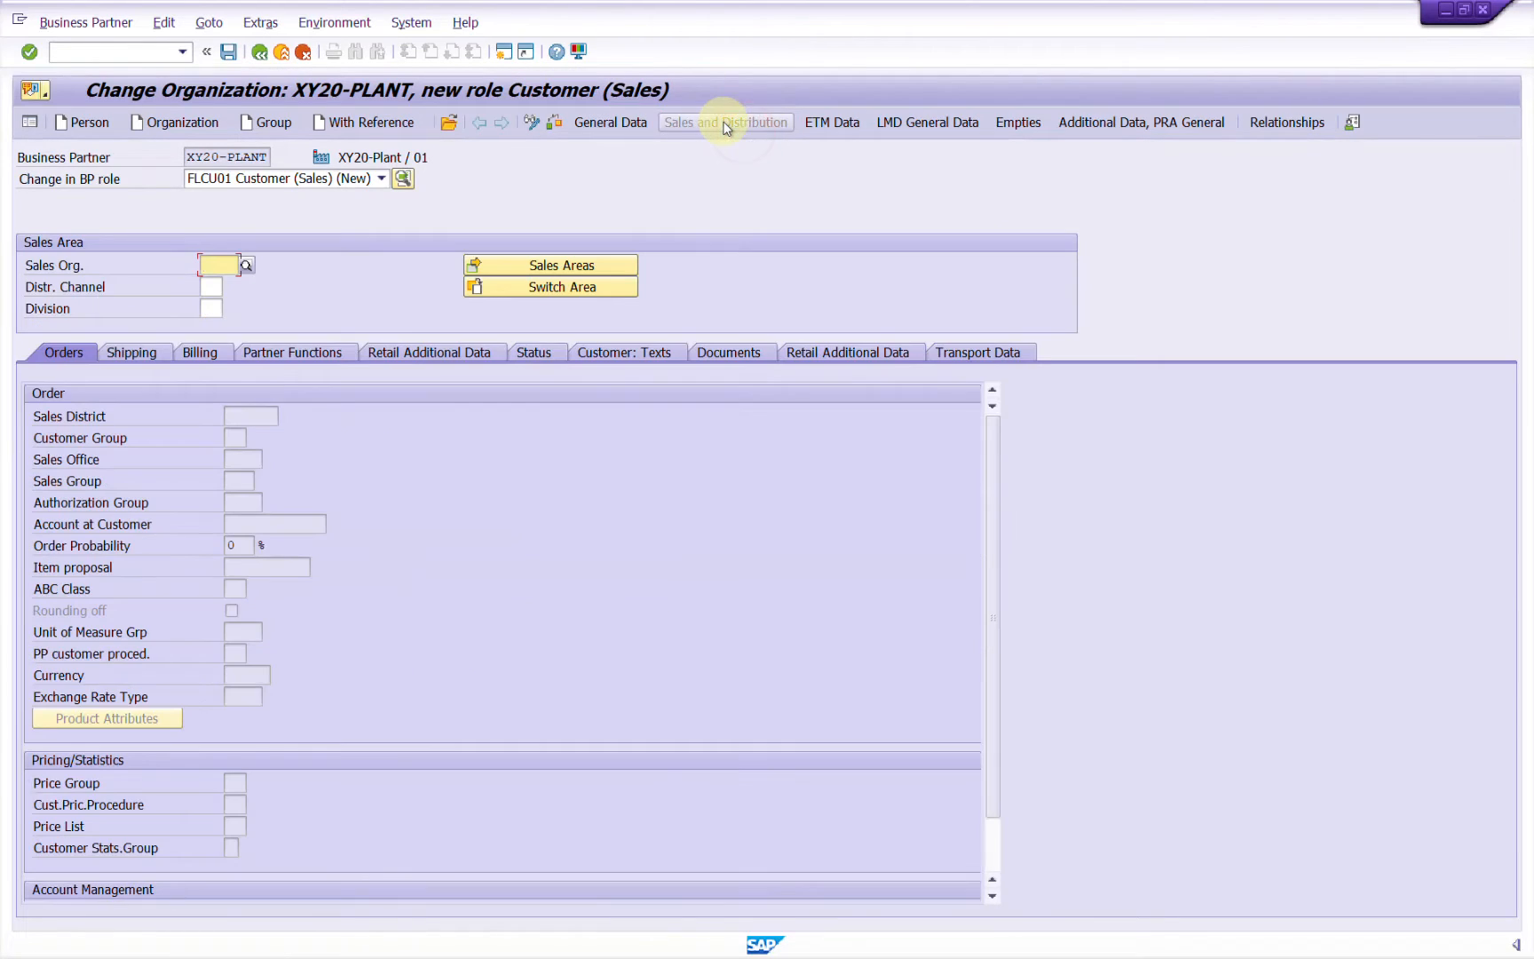
# Set the sales area to sales organization XYSO, distribution channel DC and division D1.
pyautogui.press('space')
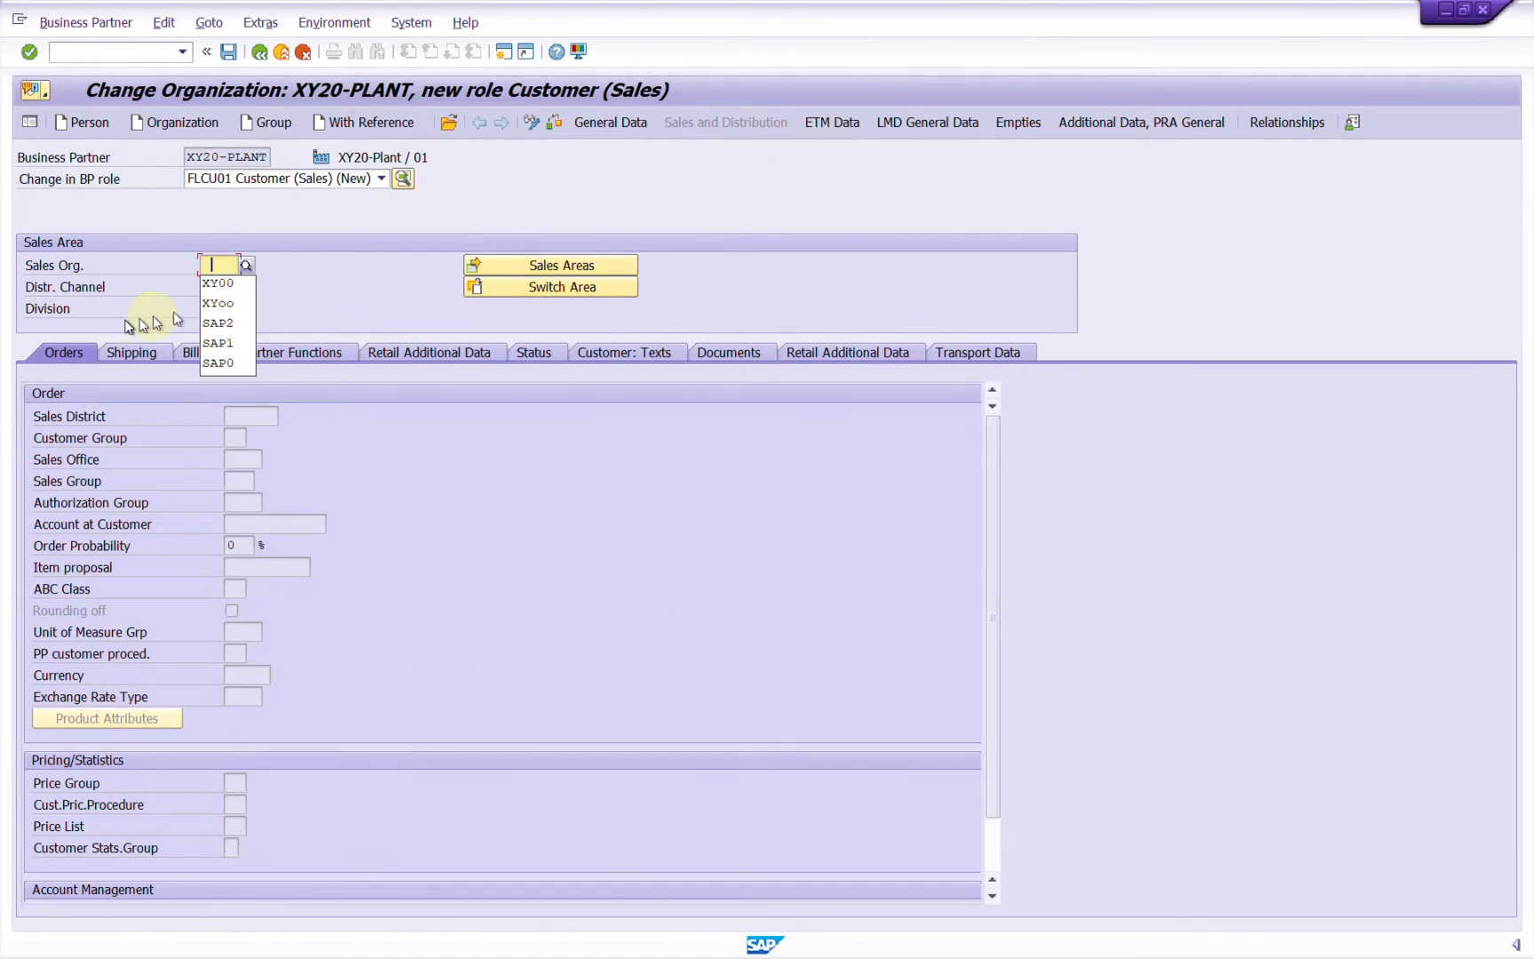
pyautogui.click(228, 286)
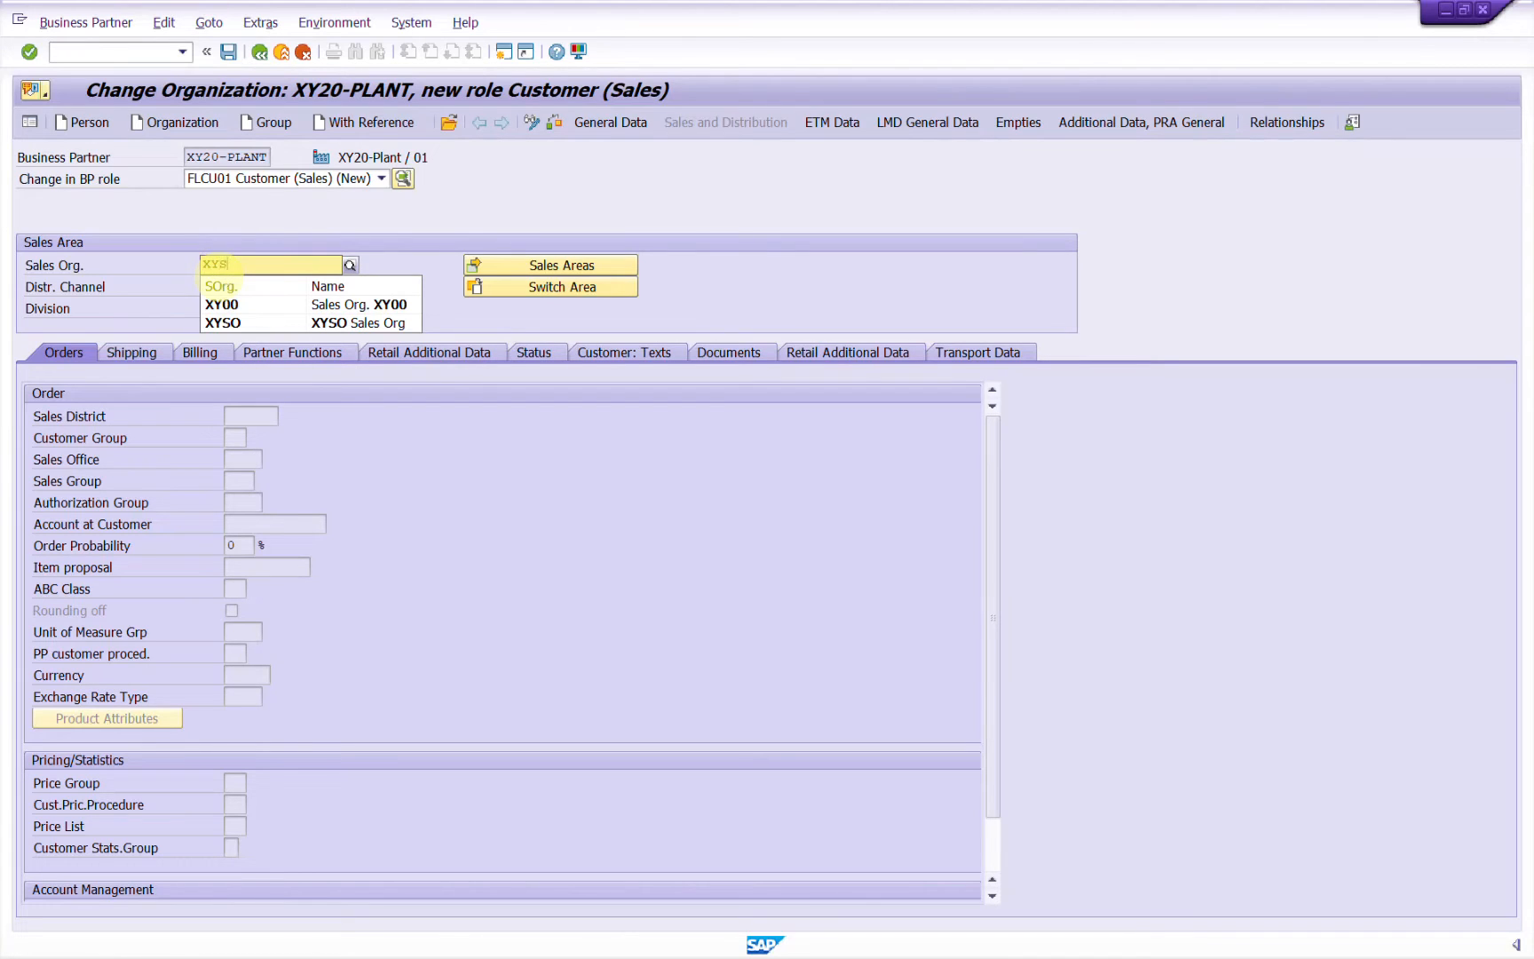
pyautogui.write('O')
pyautogui.press('Return')
pyautogui.click(221, 284)
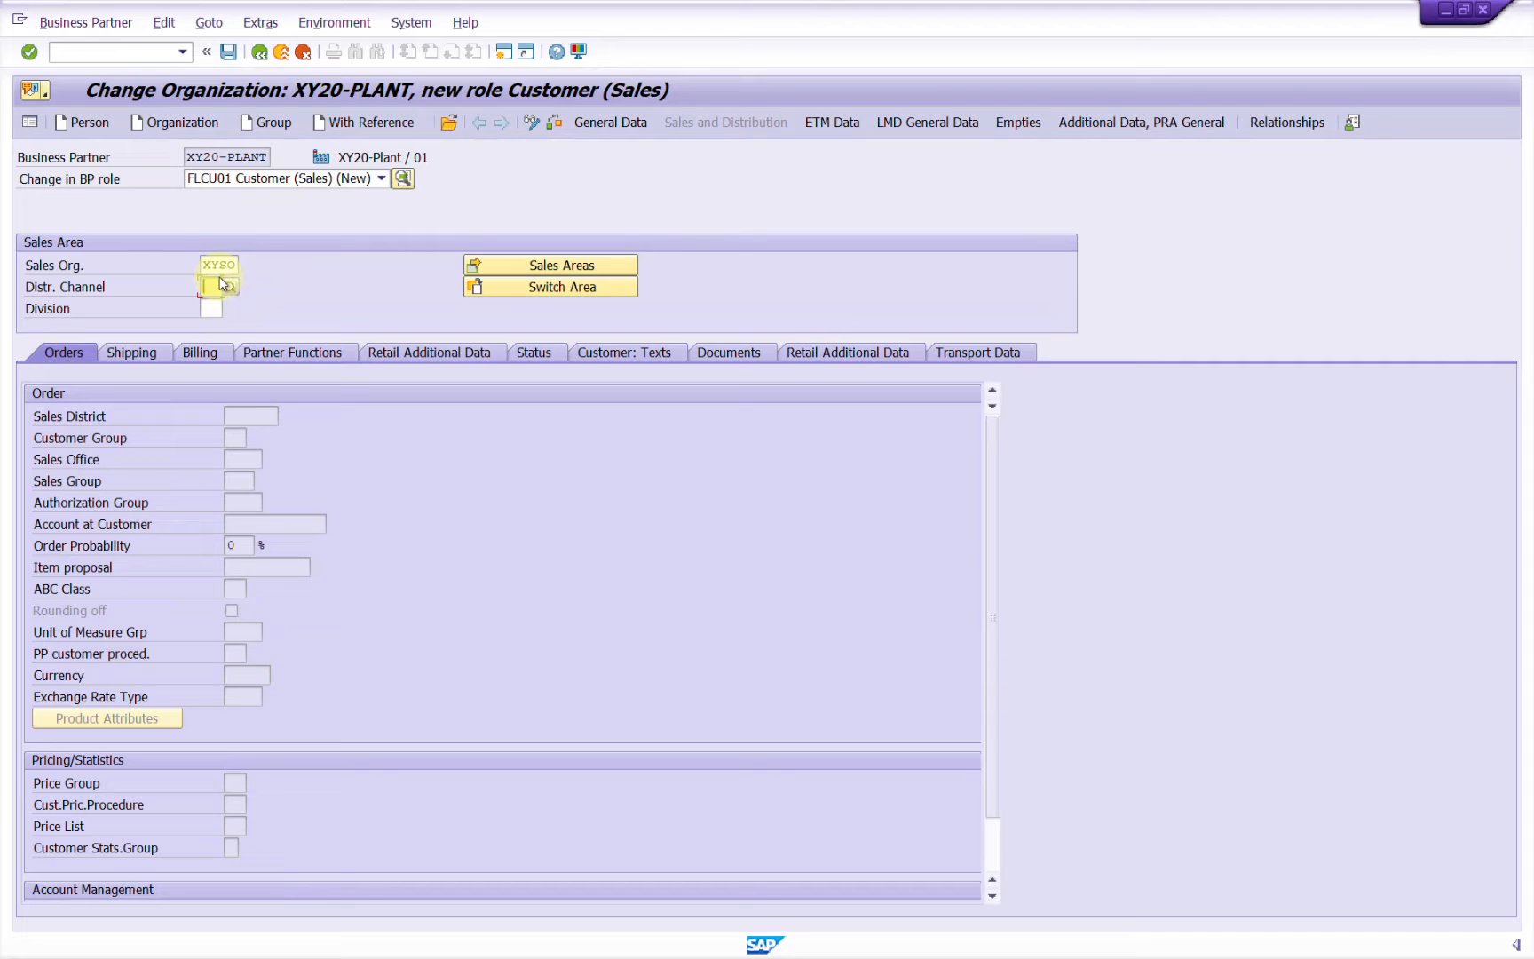
pyautogui.write('DC')
pyautogui.press('Tab')
pyautogui.write('D')
pyautogui.press('Return')
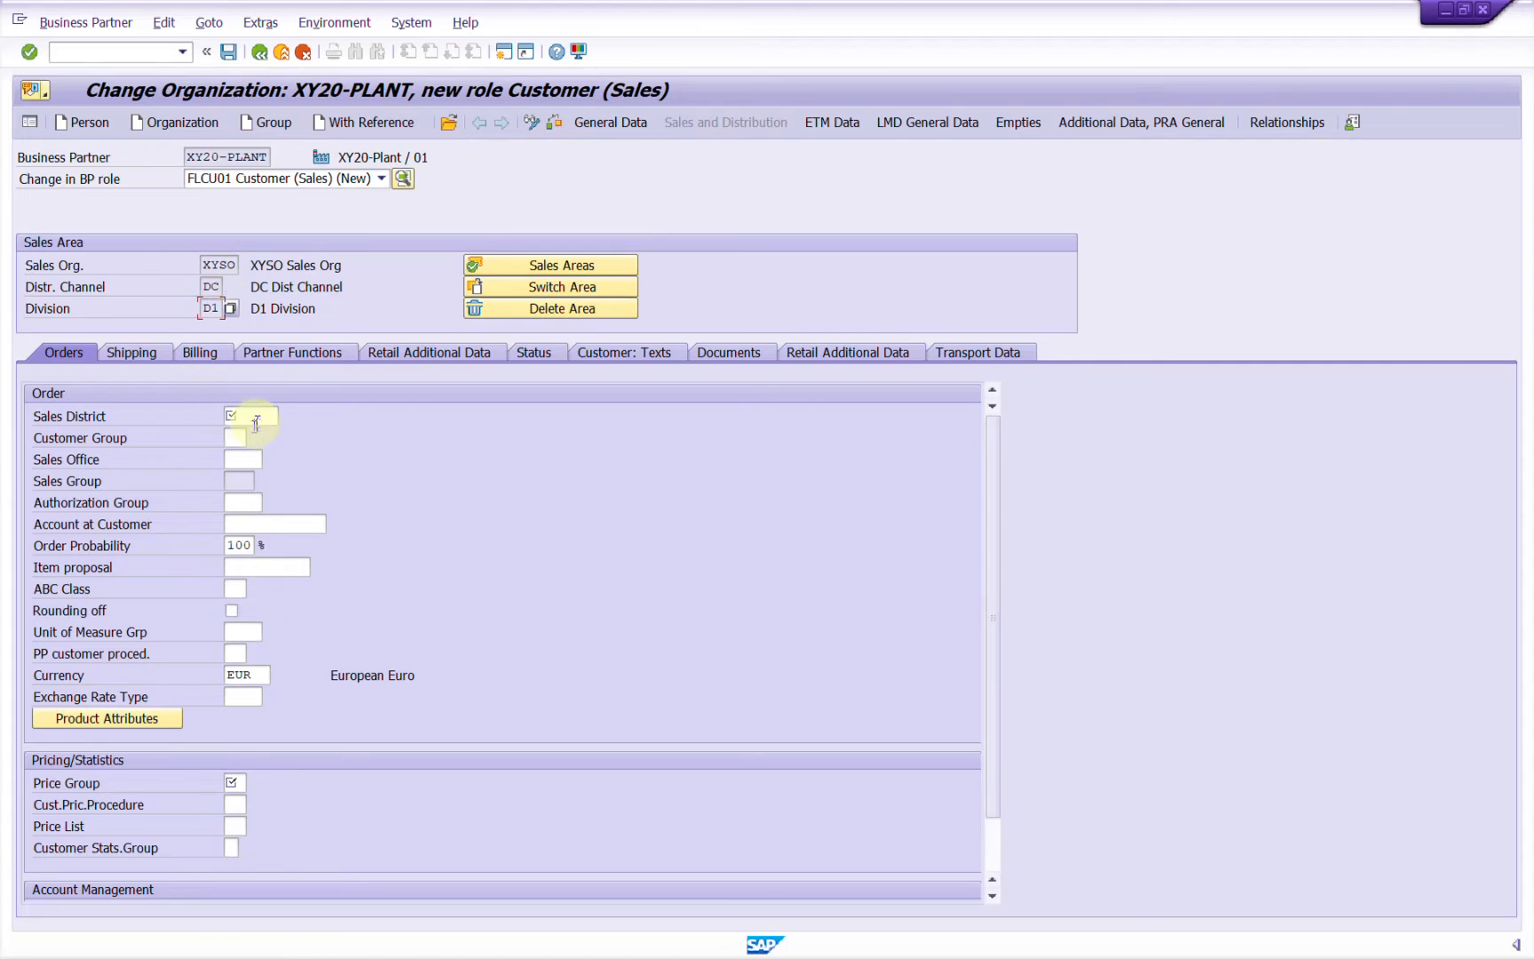
# Set the sales district to 000001 and the price group to S1, and save the Customer (Sales) role.
pyautogui.write('000001')
pyautogui.click(238, 785)
pyautogui.write('S1')
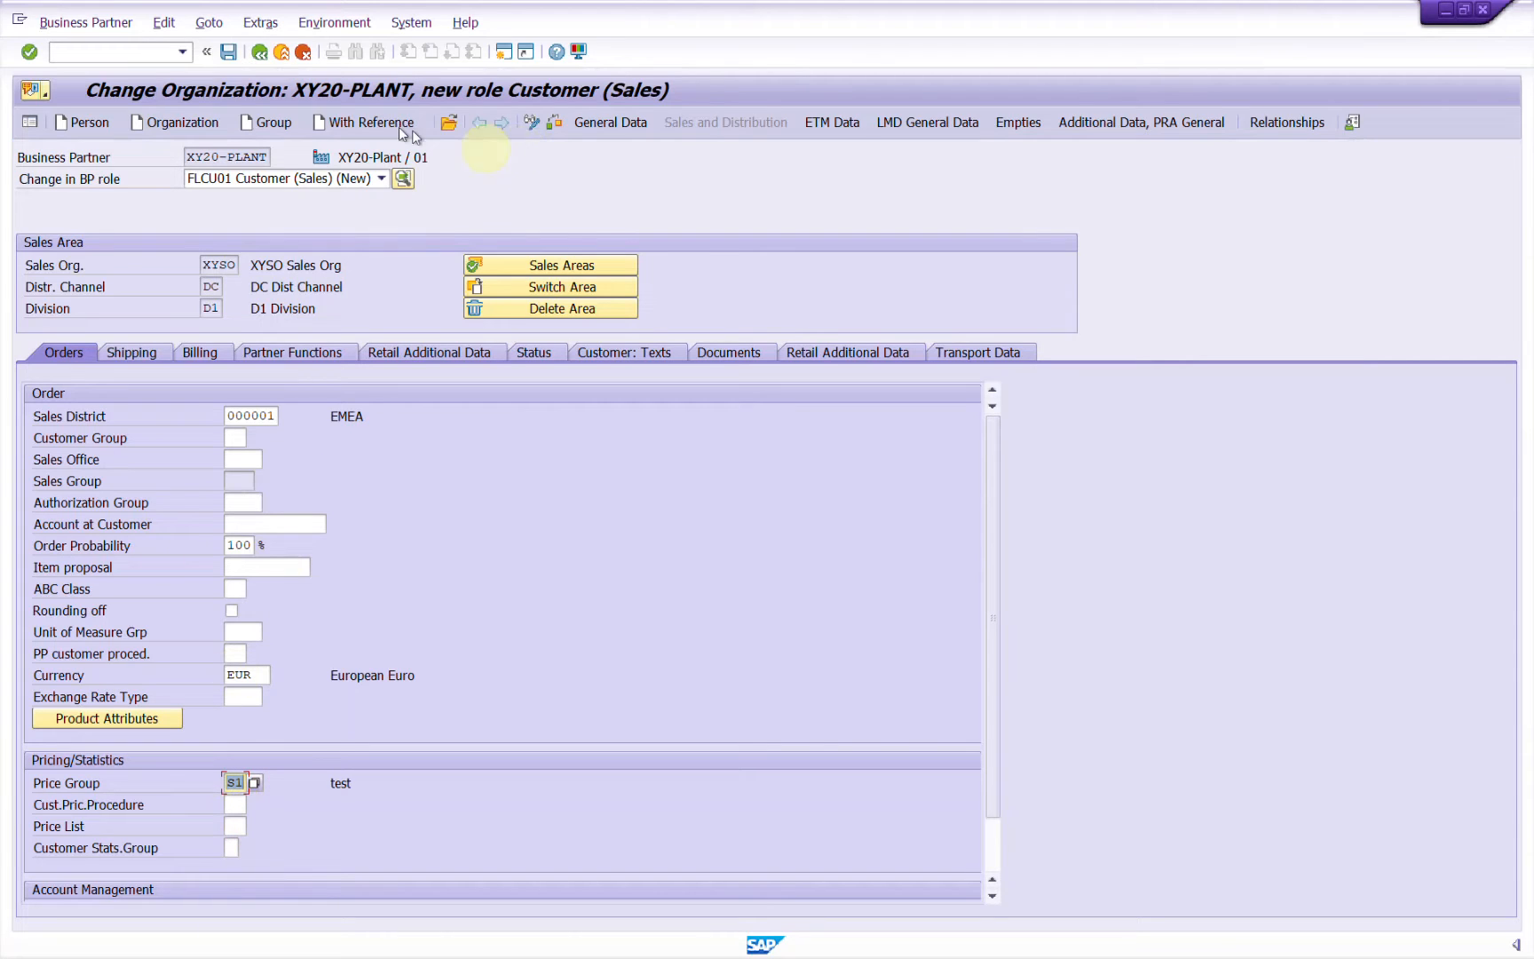
pyautogui.click(228, 54)
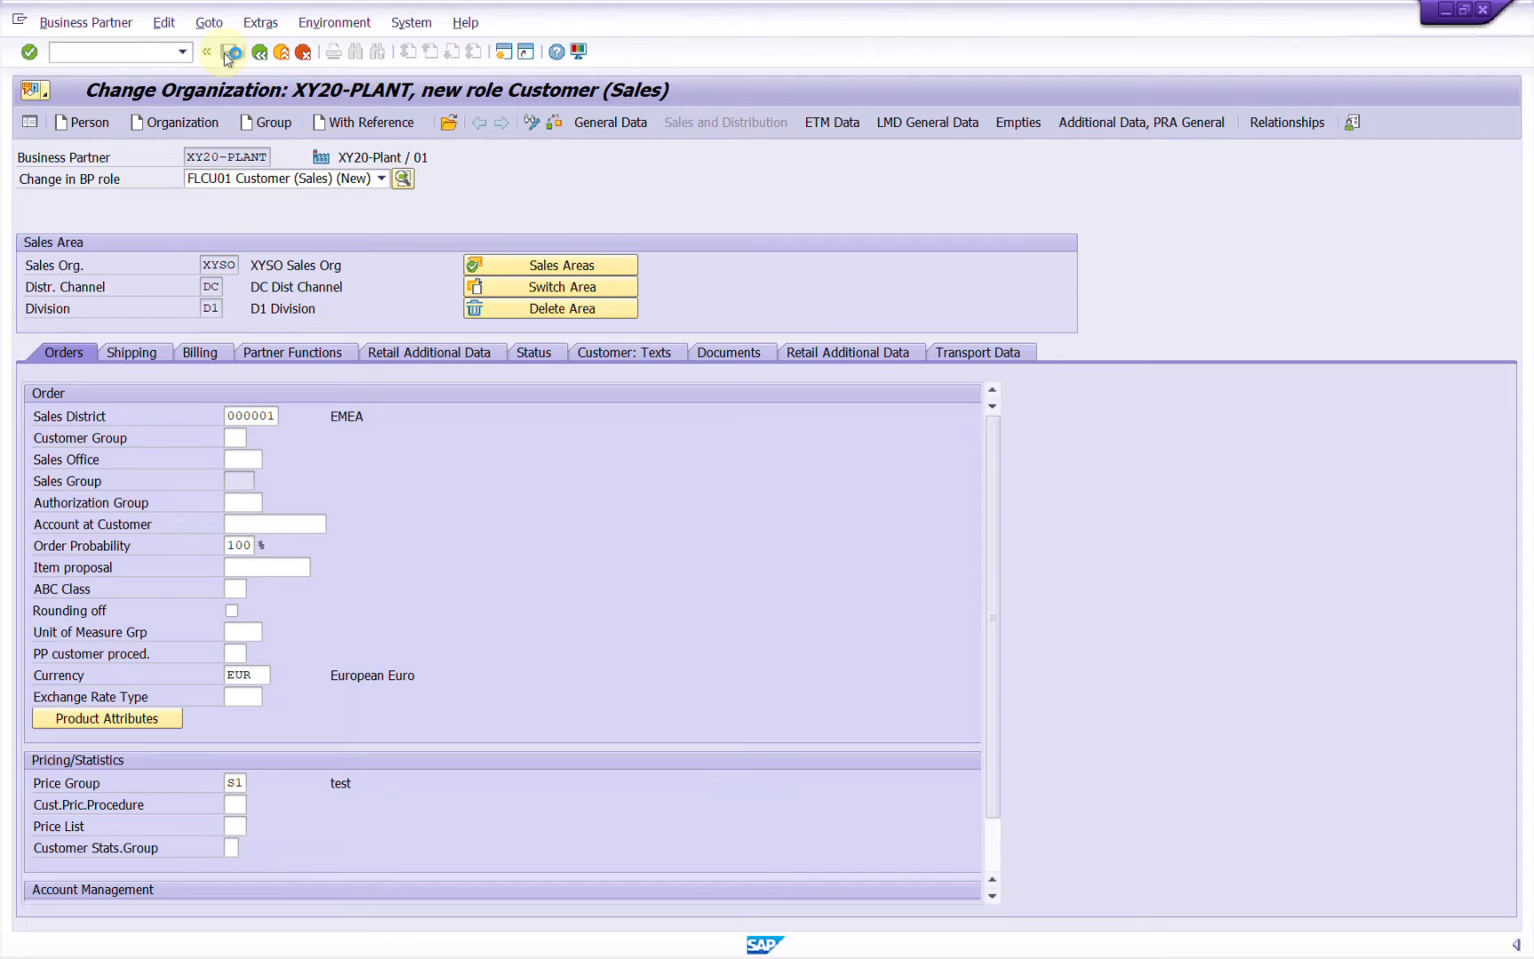
pyautogui.click(796, 664)
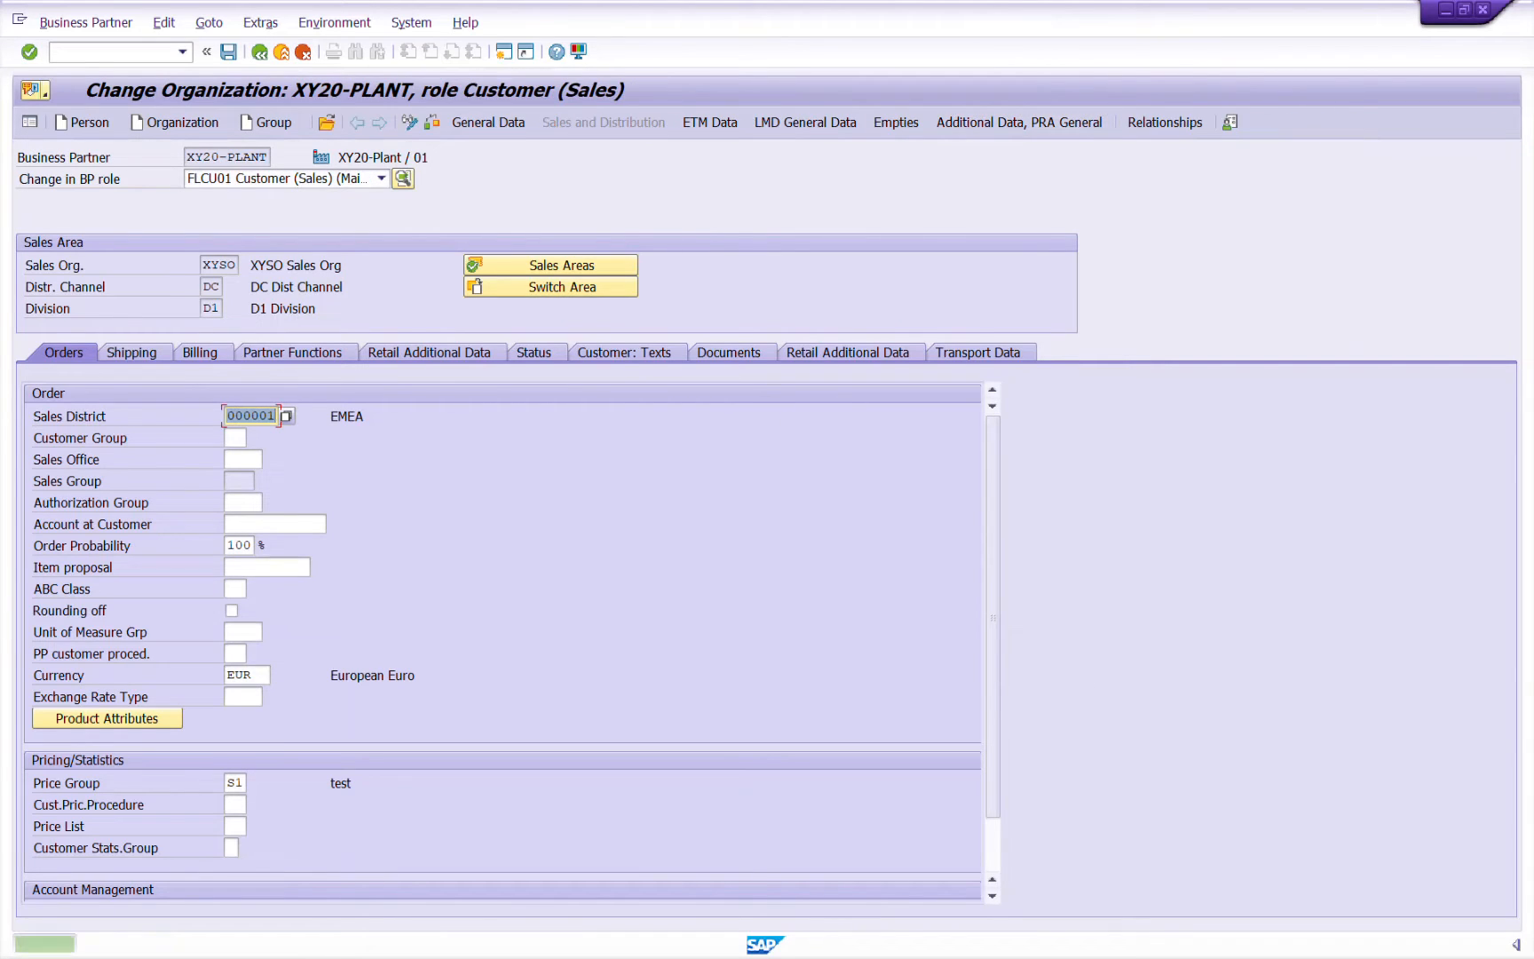
# Switch to the STO workbook in Excel and add XY20-Plant after Customer / Supplier in cell G19.
pyautogui.hotkey('alt', 'Tab')
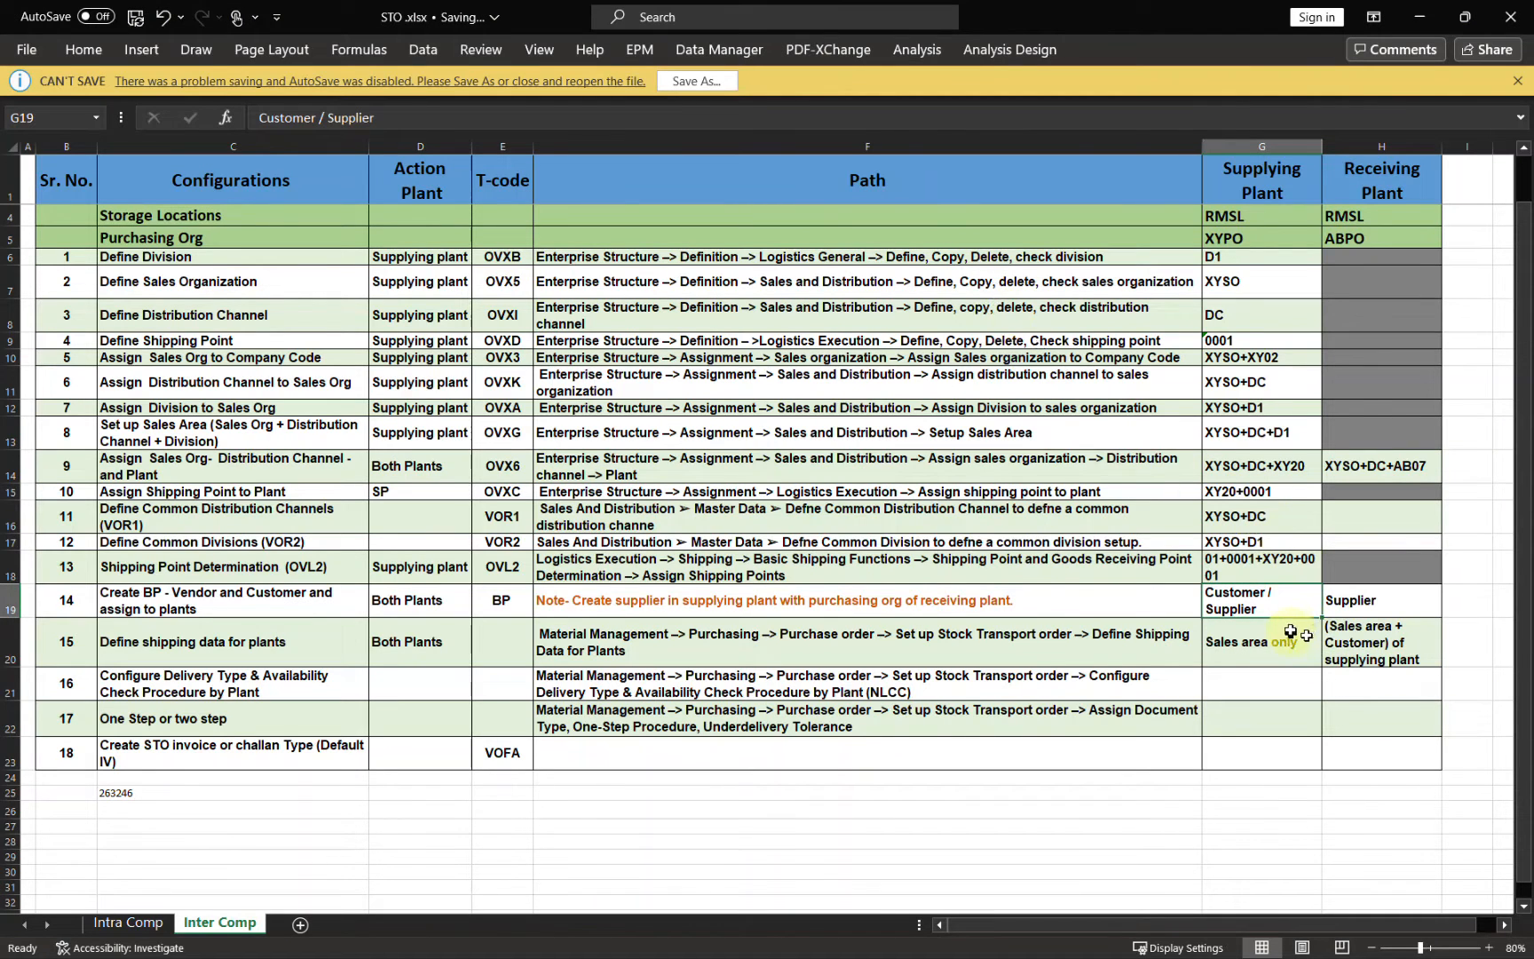
pyautogui.click(1273, 619)
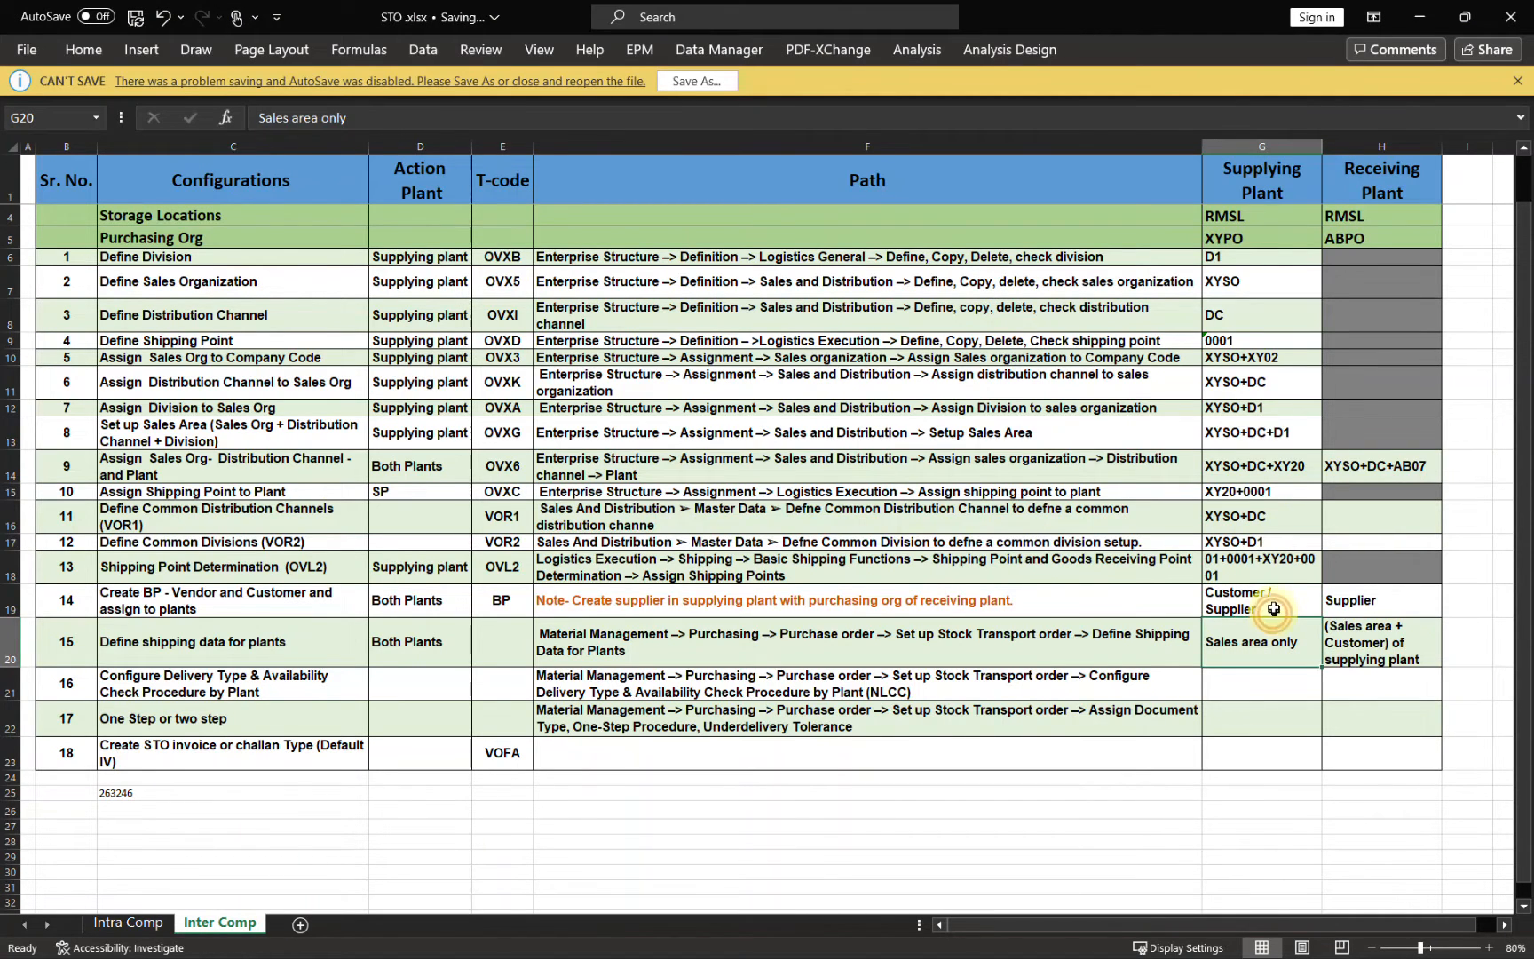
pyautogui.doubleClick(1273, 608)
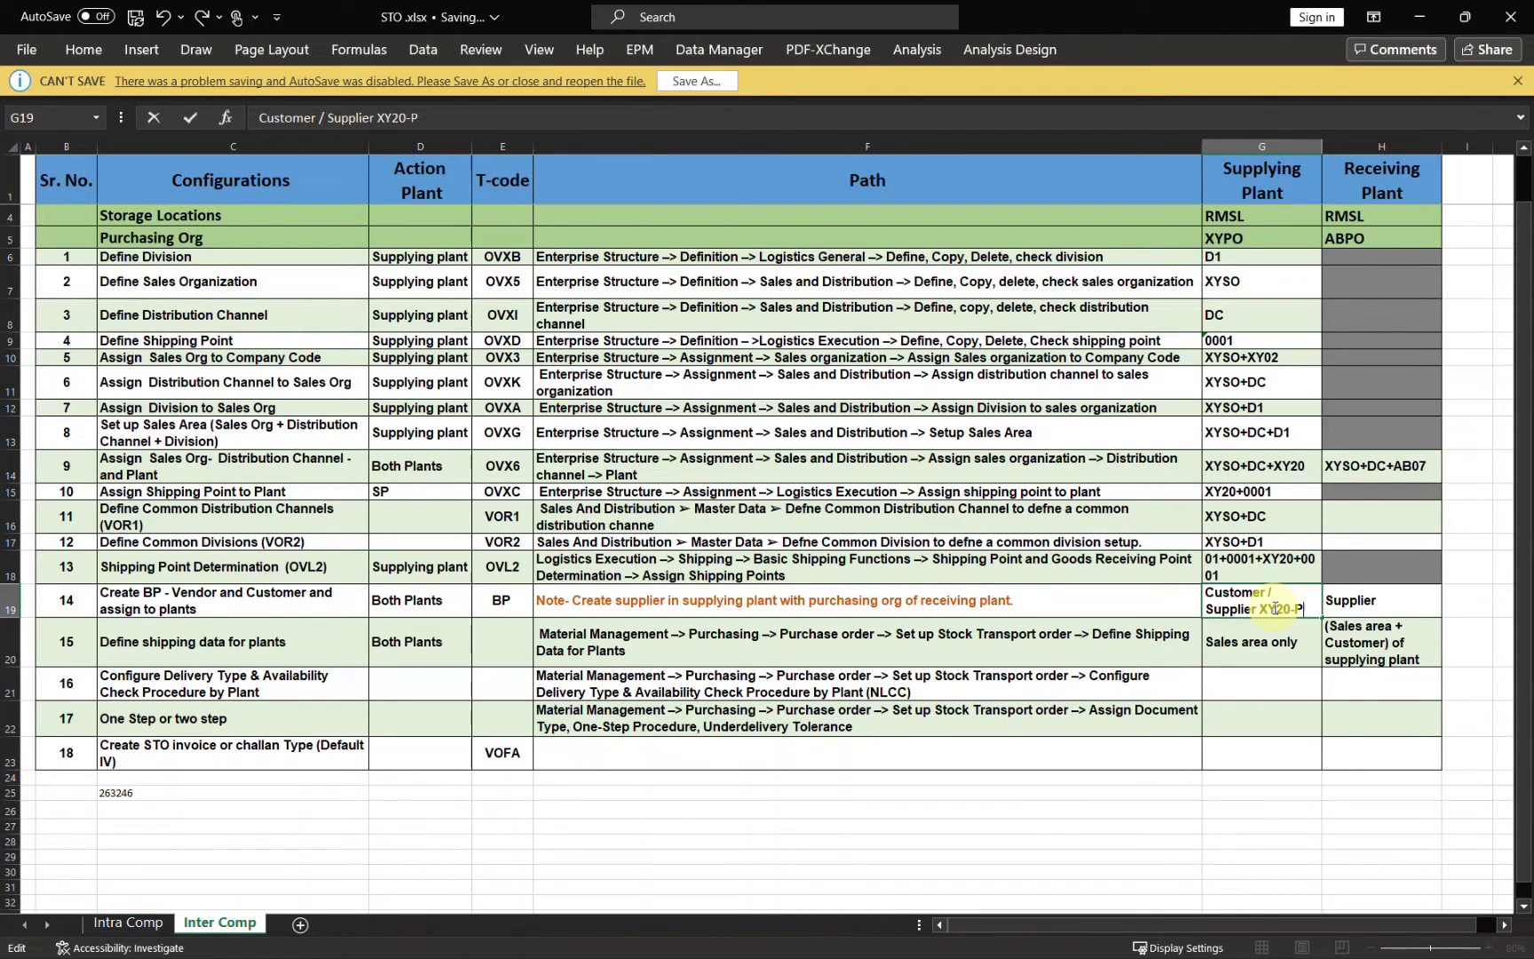
pyautogui.write('t')
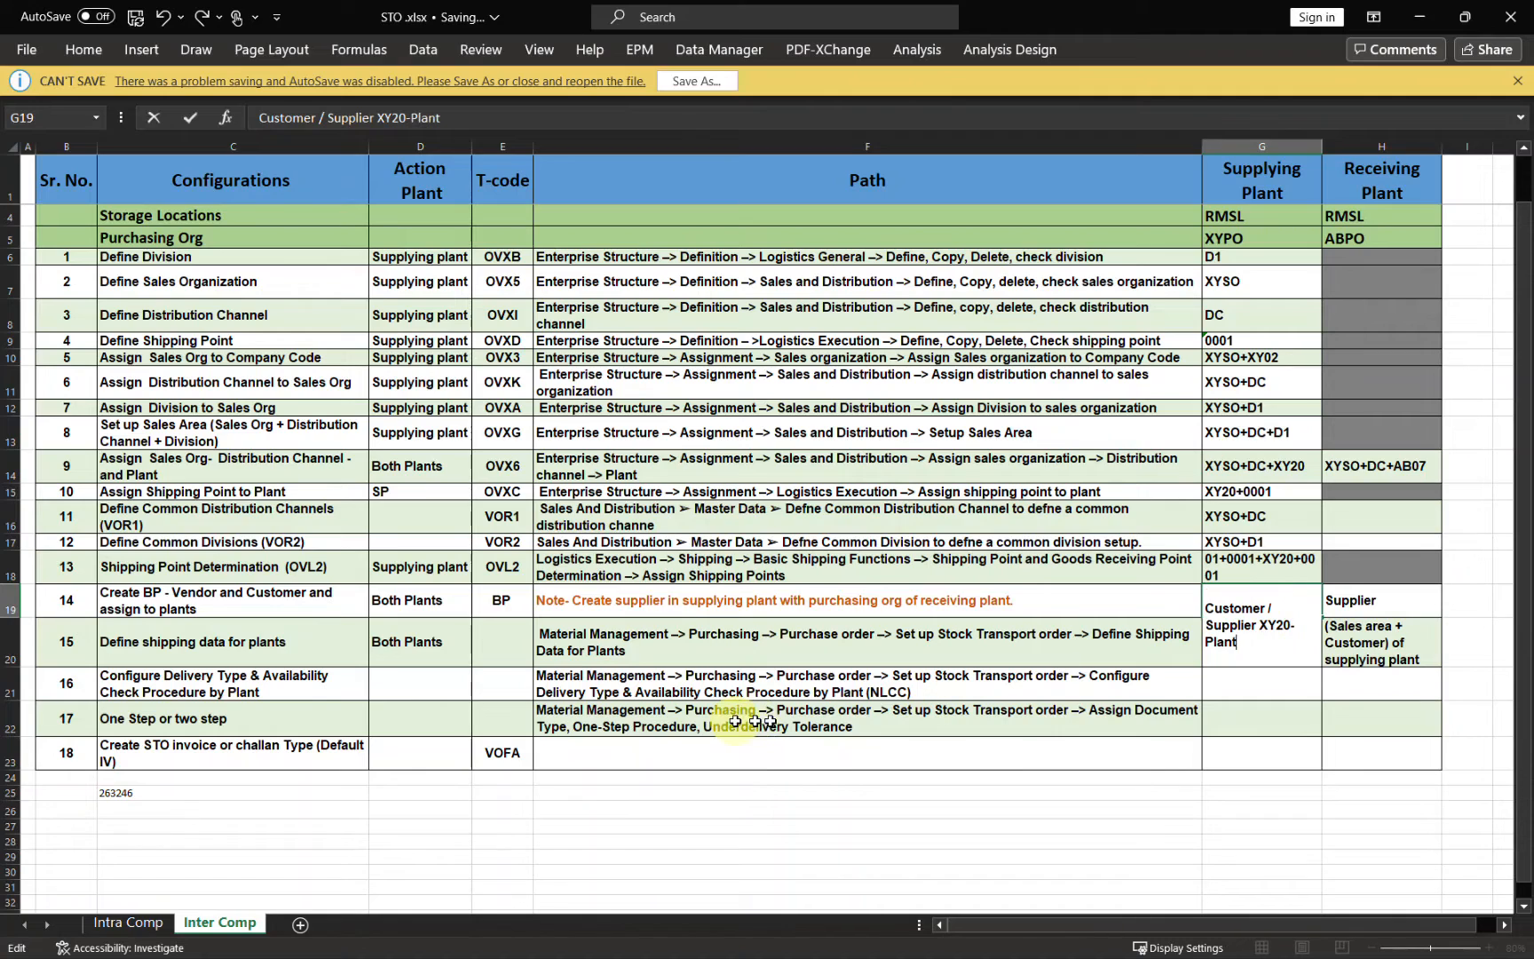
pyautogui.click(728, 808)
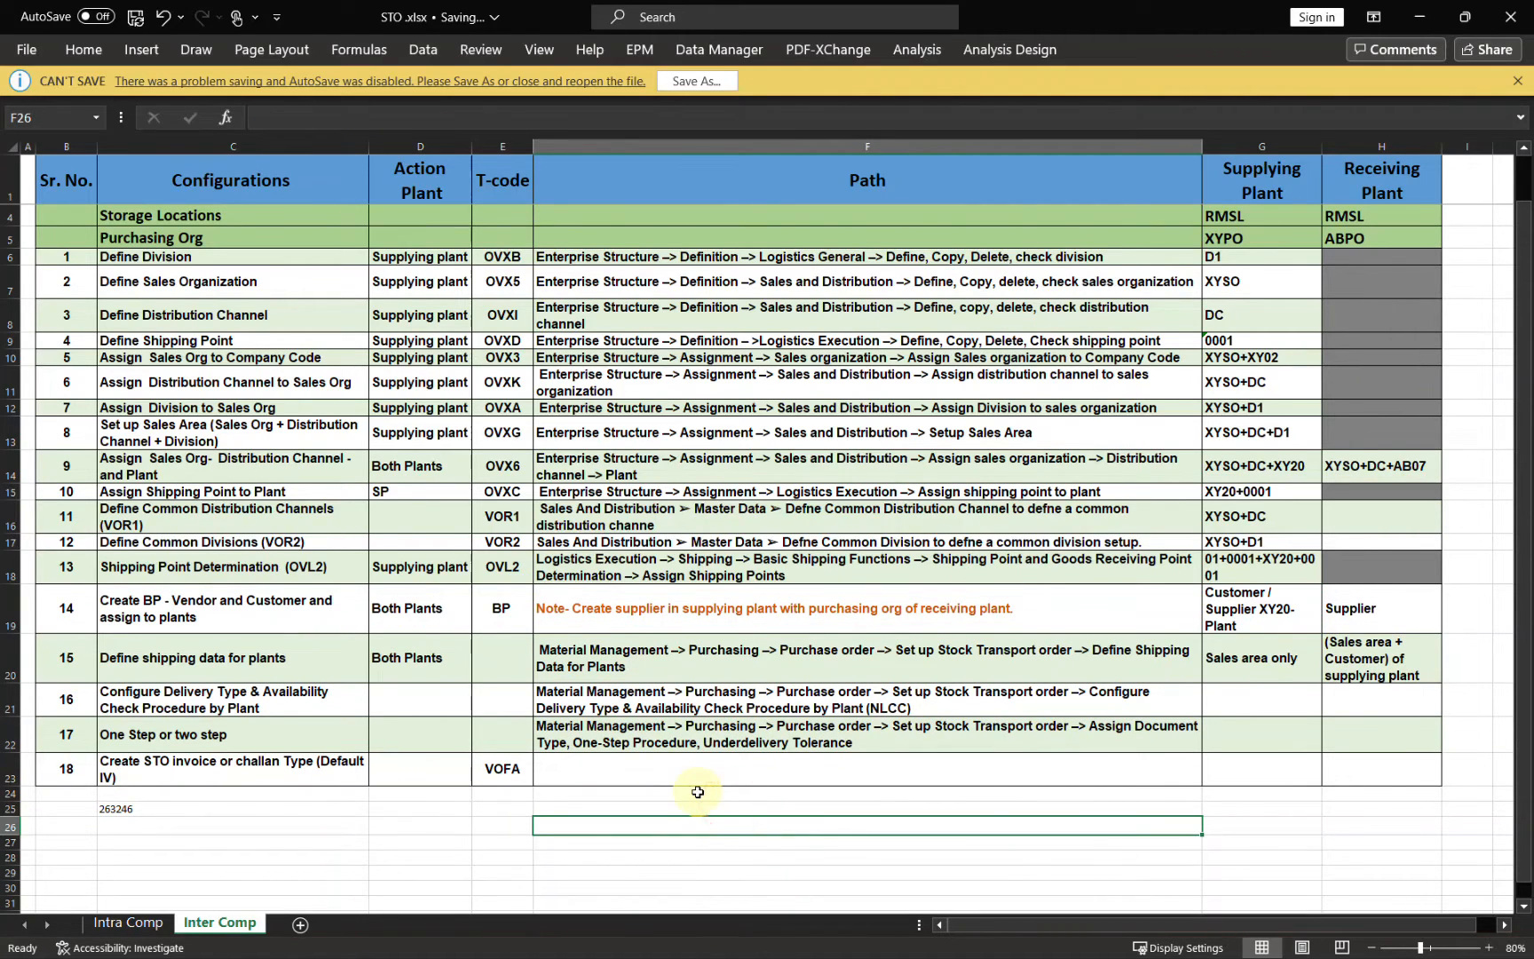
# Review the receiving plant's entry for creating business partners and the path for defining shipping data for plants.
pyautogui.click(1367, 143)
pyautogui.click(1370, 613)
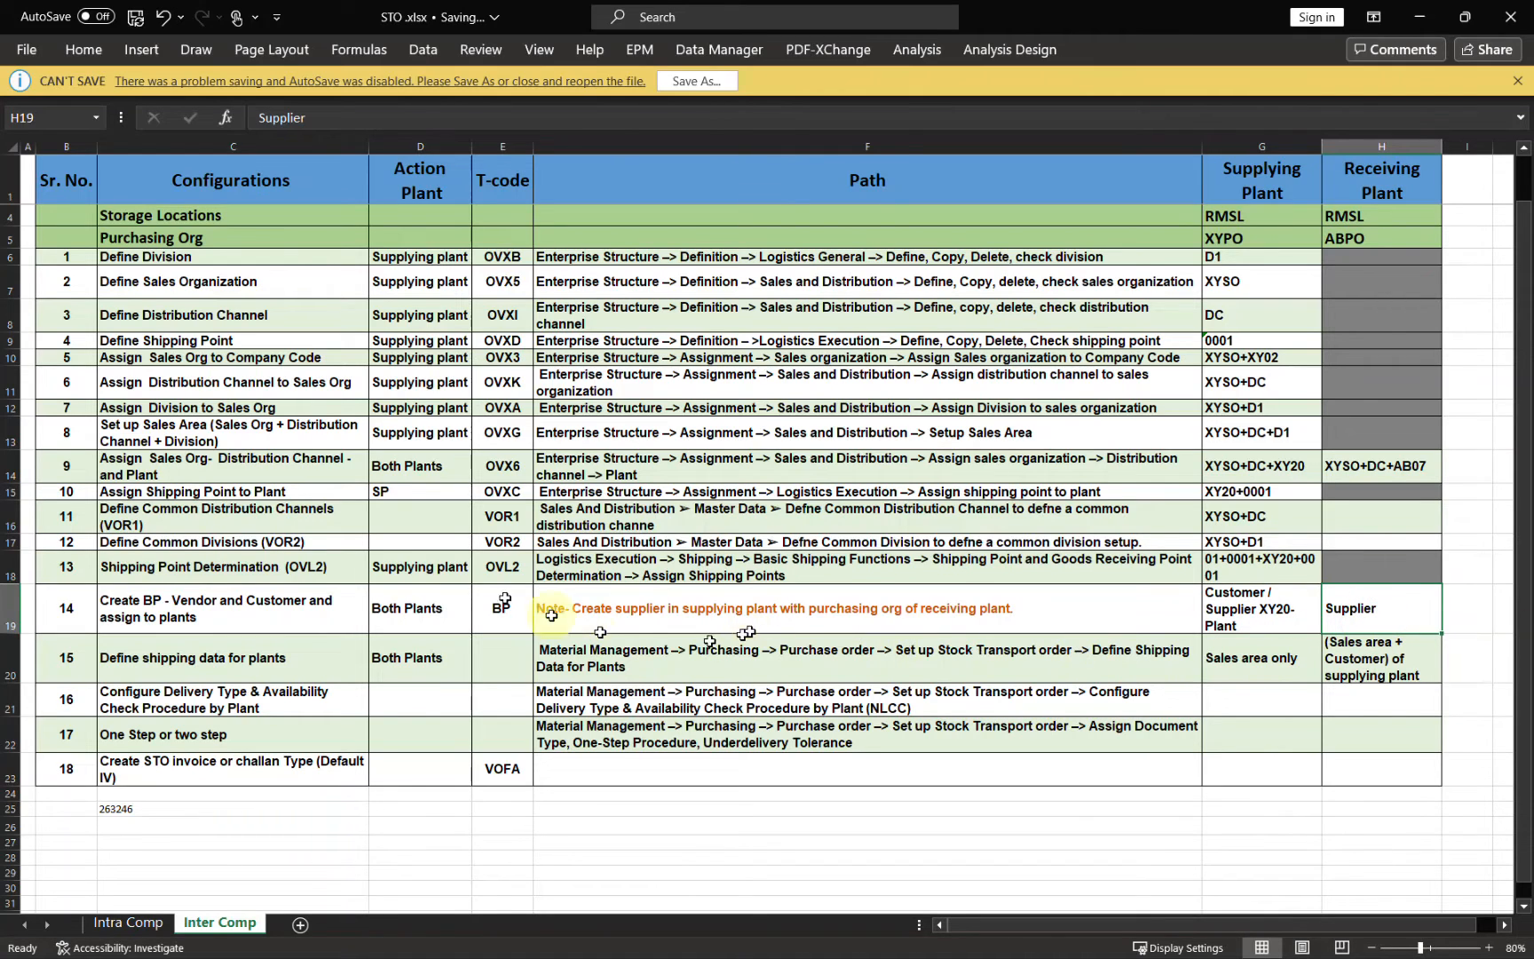
pyautogui.click(7, 657)
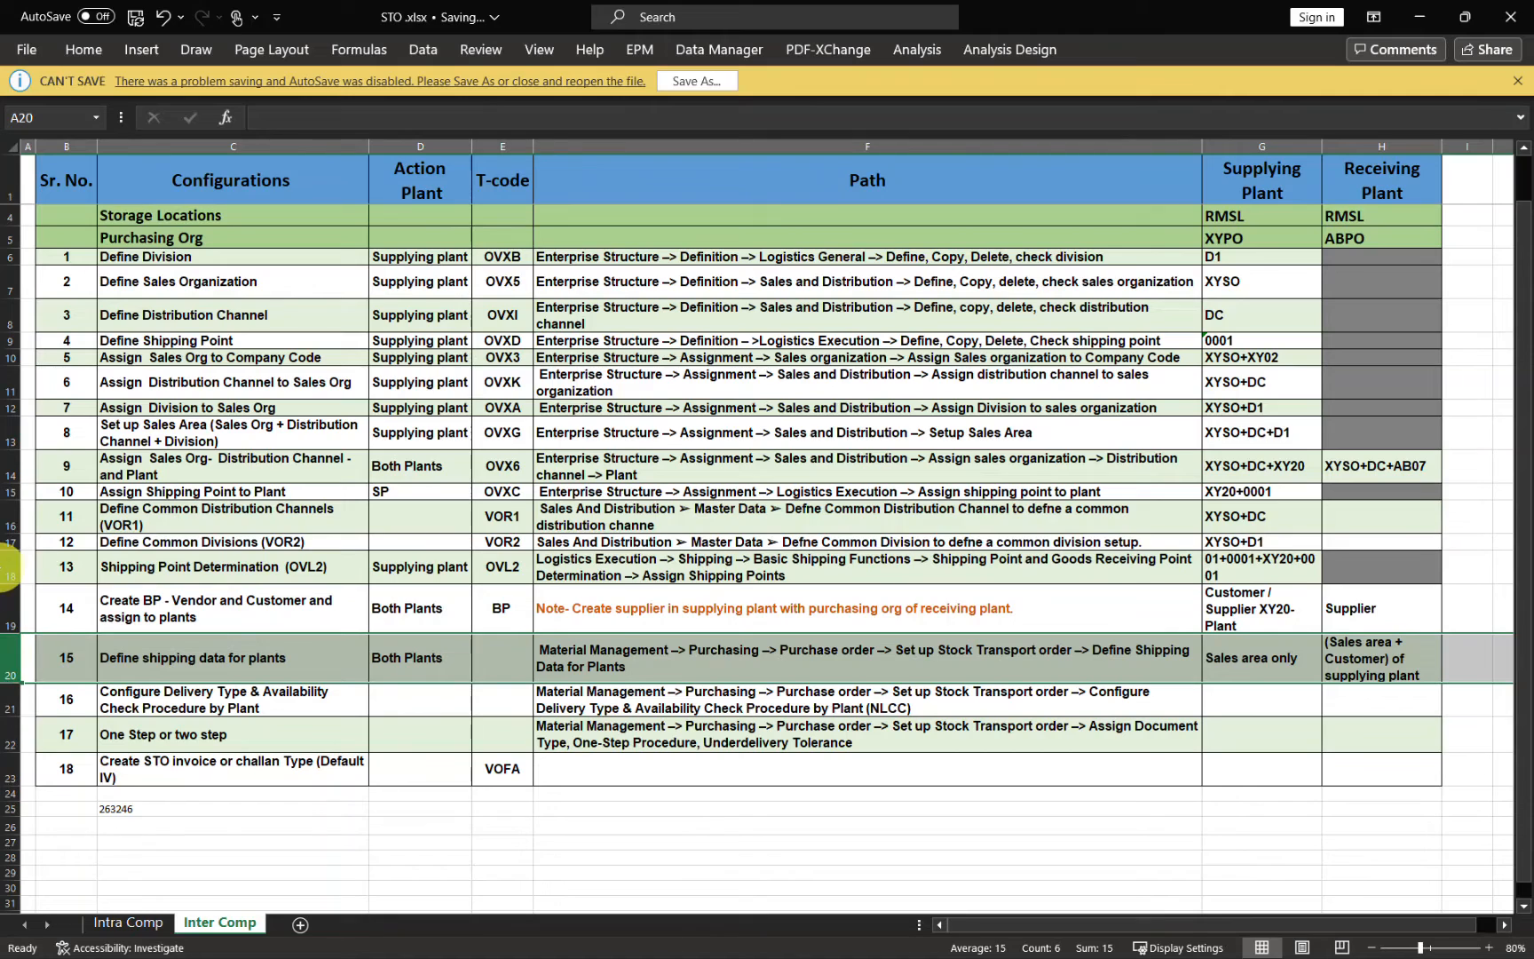
pyautogui.click(247, 672)
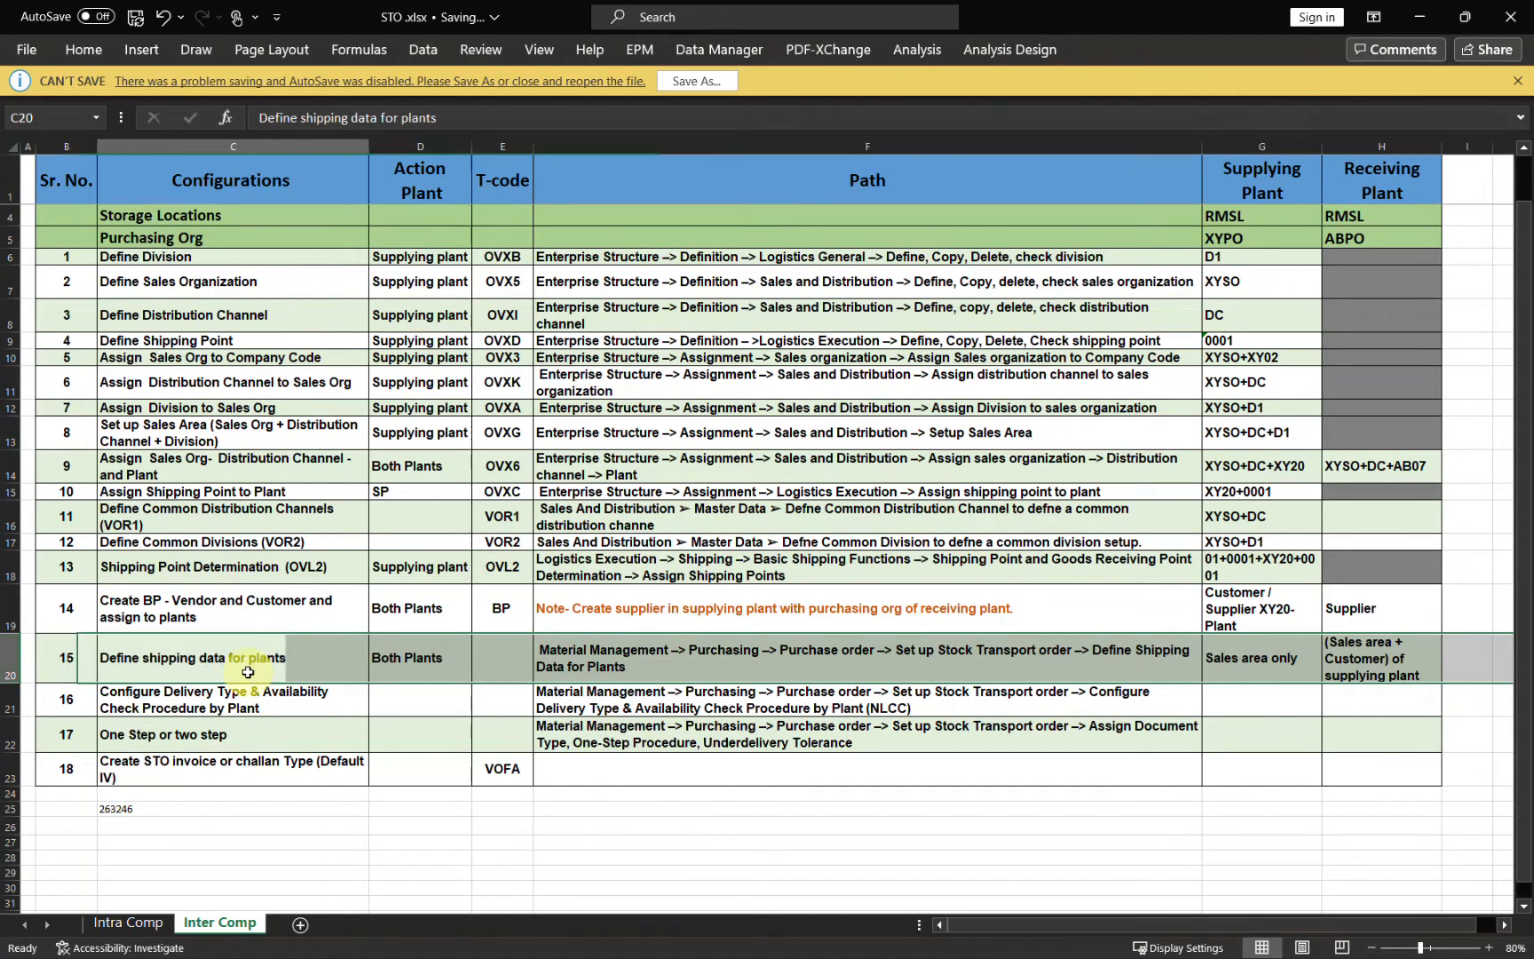
pyautogui.click(549, 655)
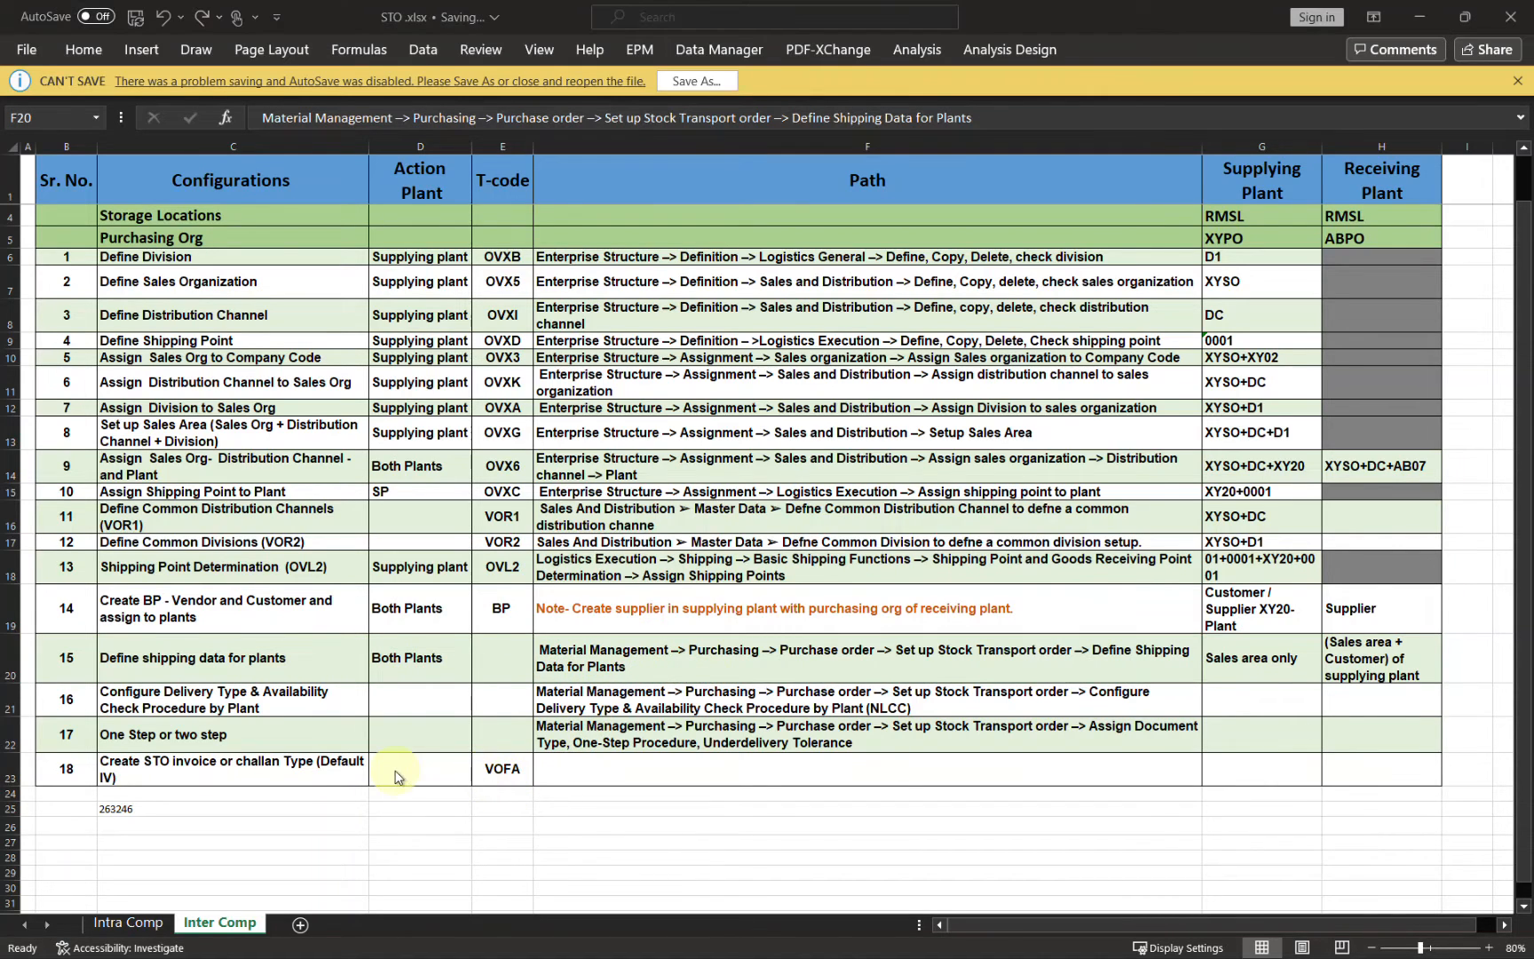
# Switch back to SAP, leave the business partner and run transaction SIMG to open the implementation guide.
pyautogui.hotkey('alt', 'Tab')
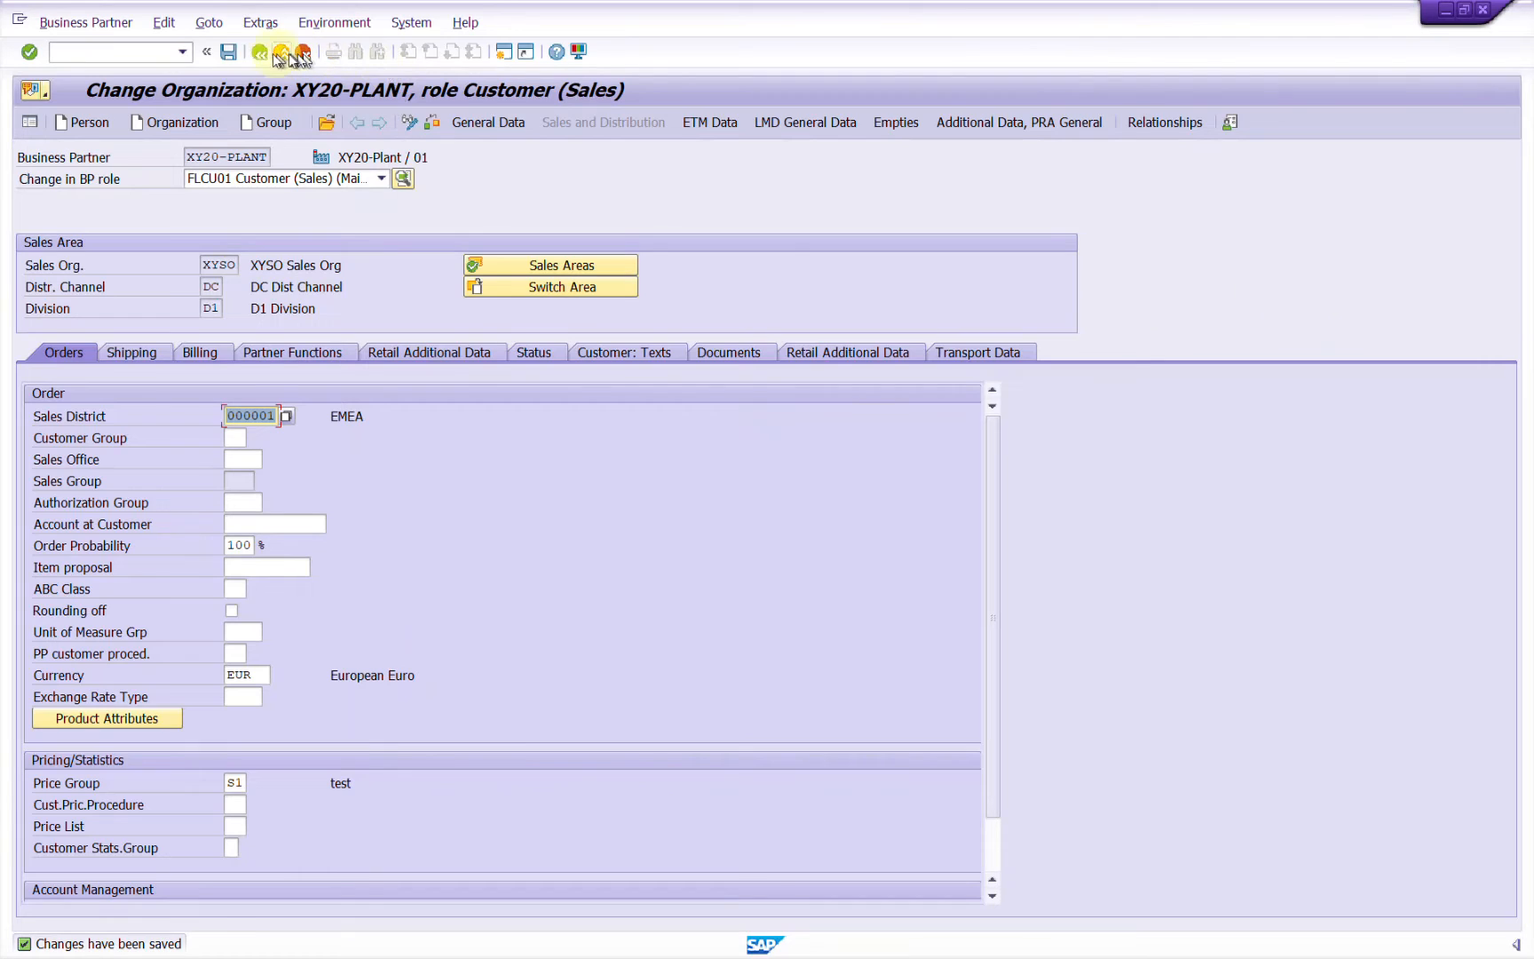
pyautogui.click(238, 59)
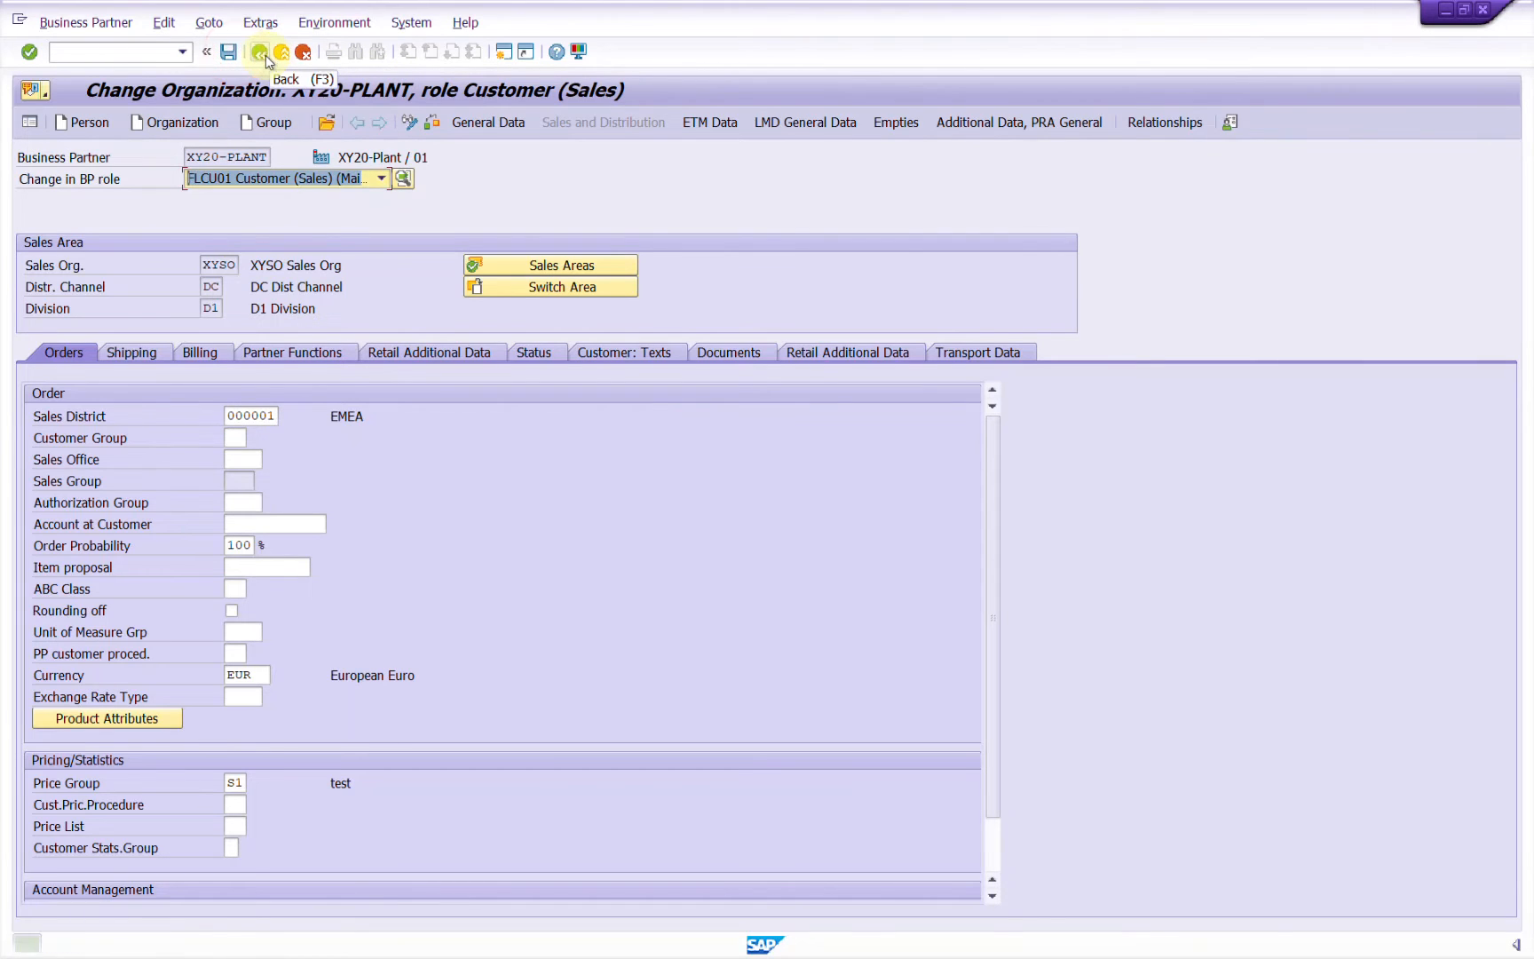
pyautogui.click(263, 54)
pyautogui.click(162, 55)
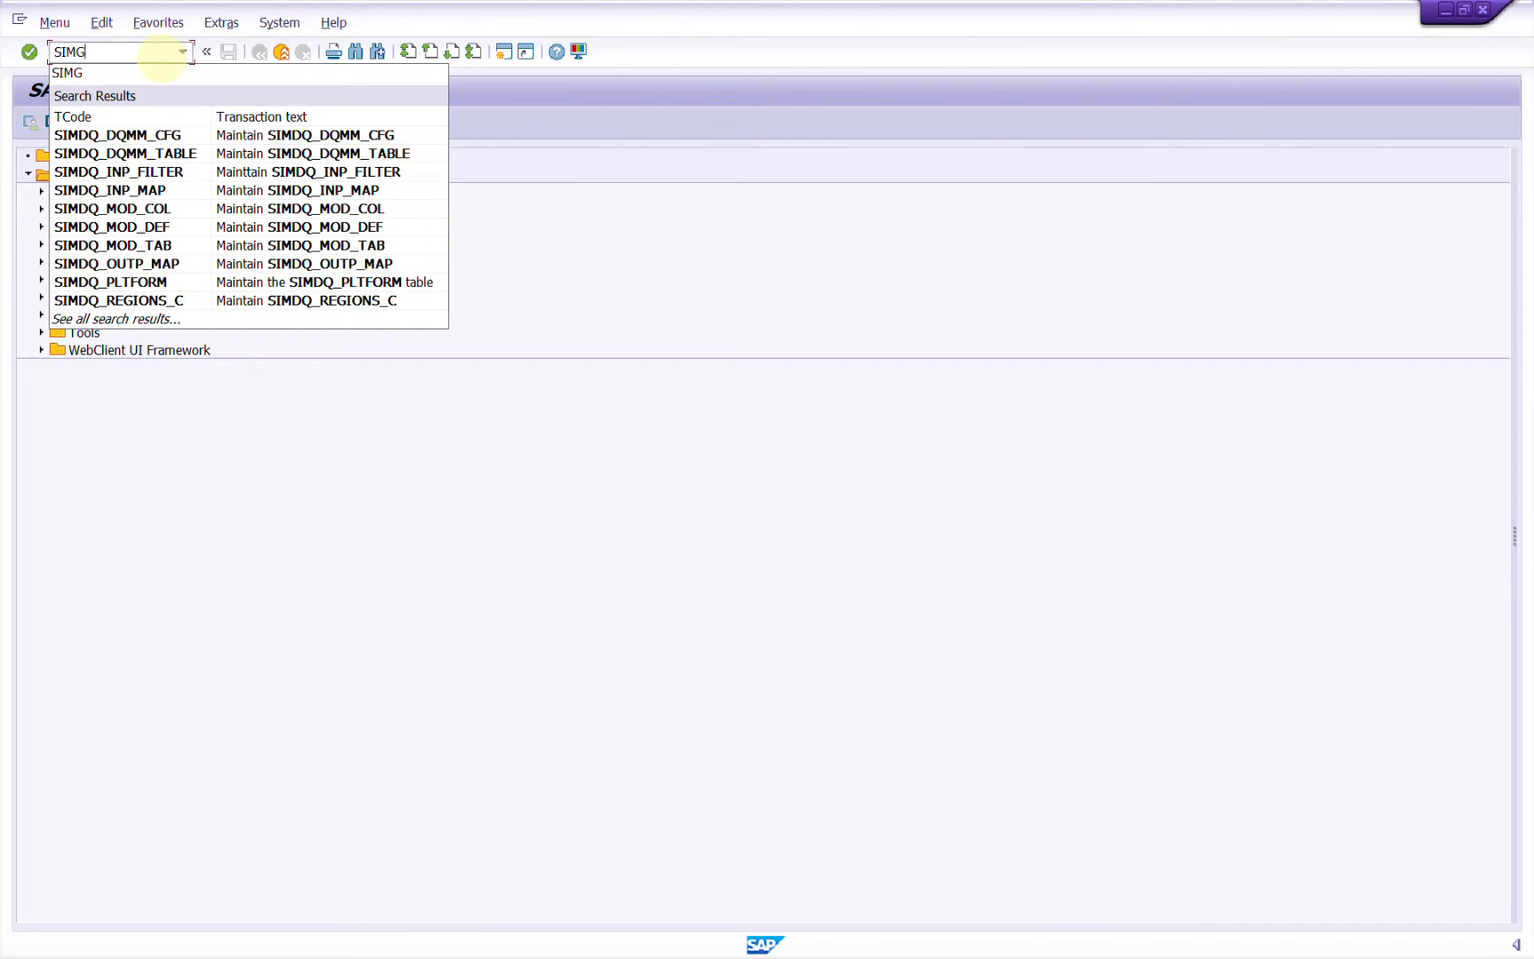
pyautogui.press('Return')
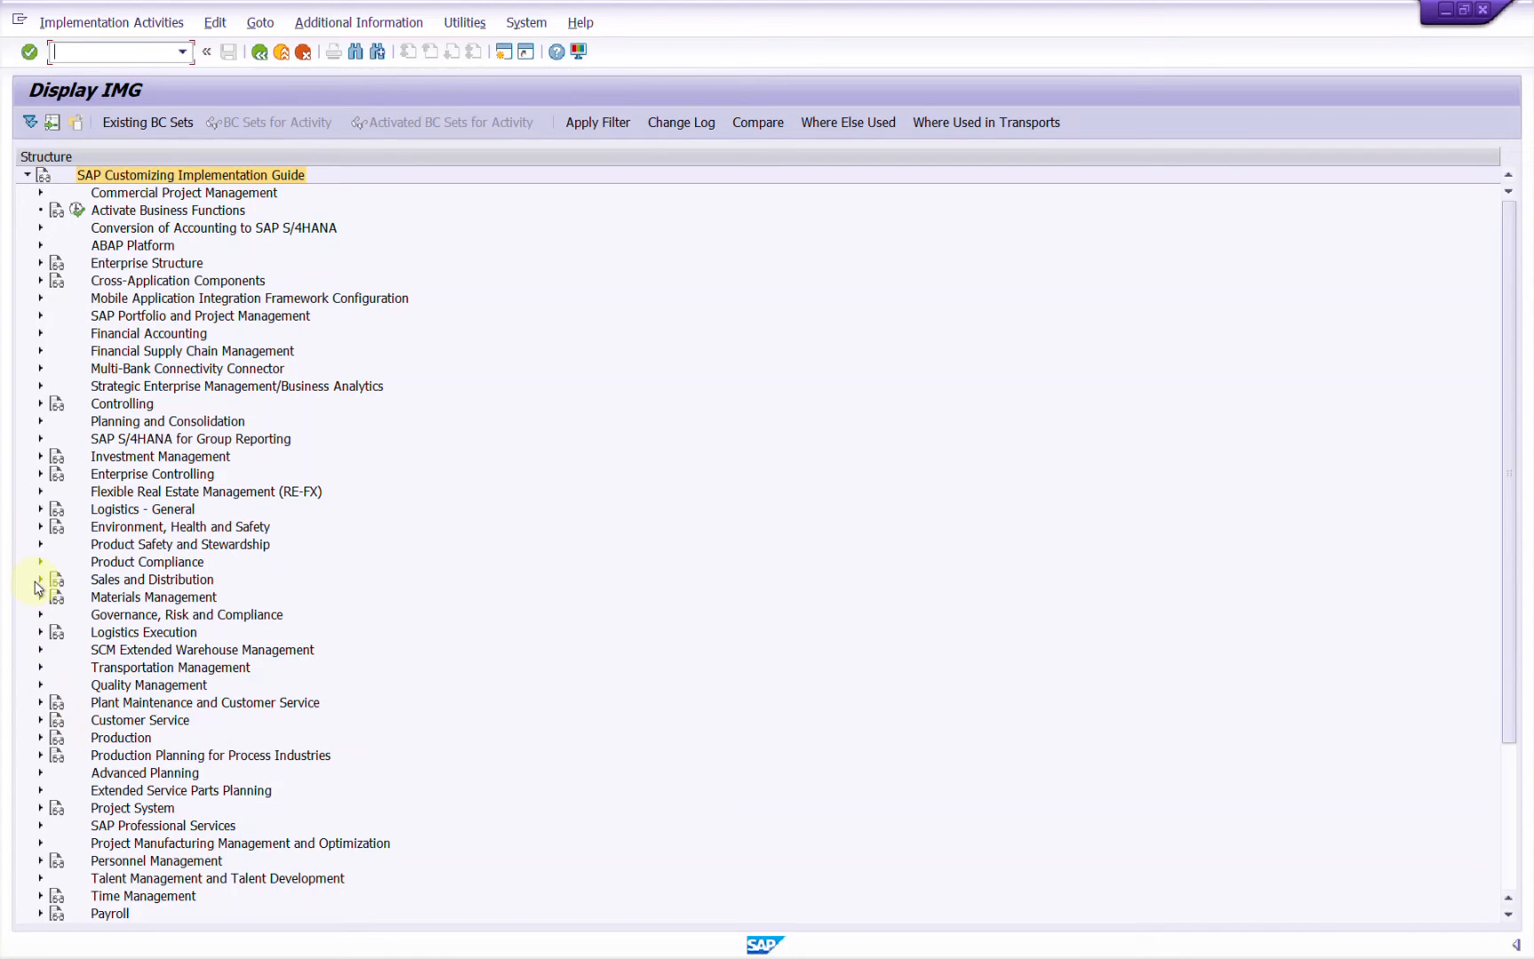
# Open Define Shipping Data for Plants under Materials Management, Purchasing, Purchase Order, Set up Stock Transport Order in the implementation guide.
pyautogui.click(40, 597)
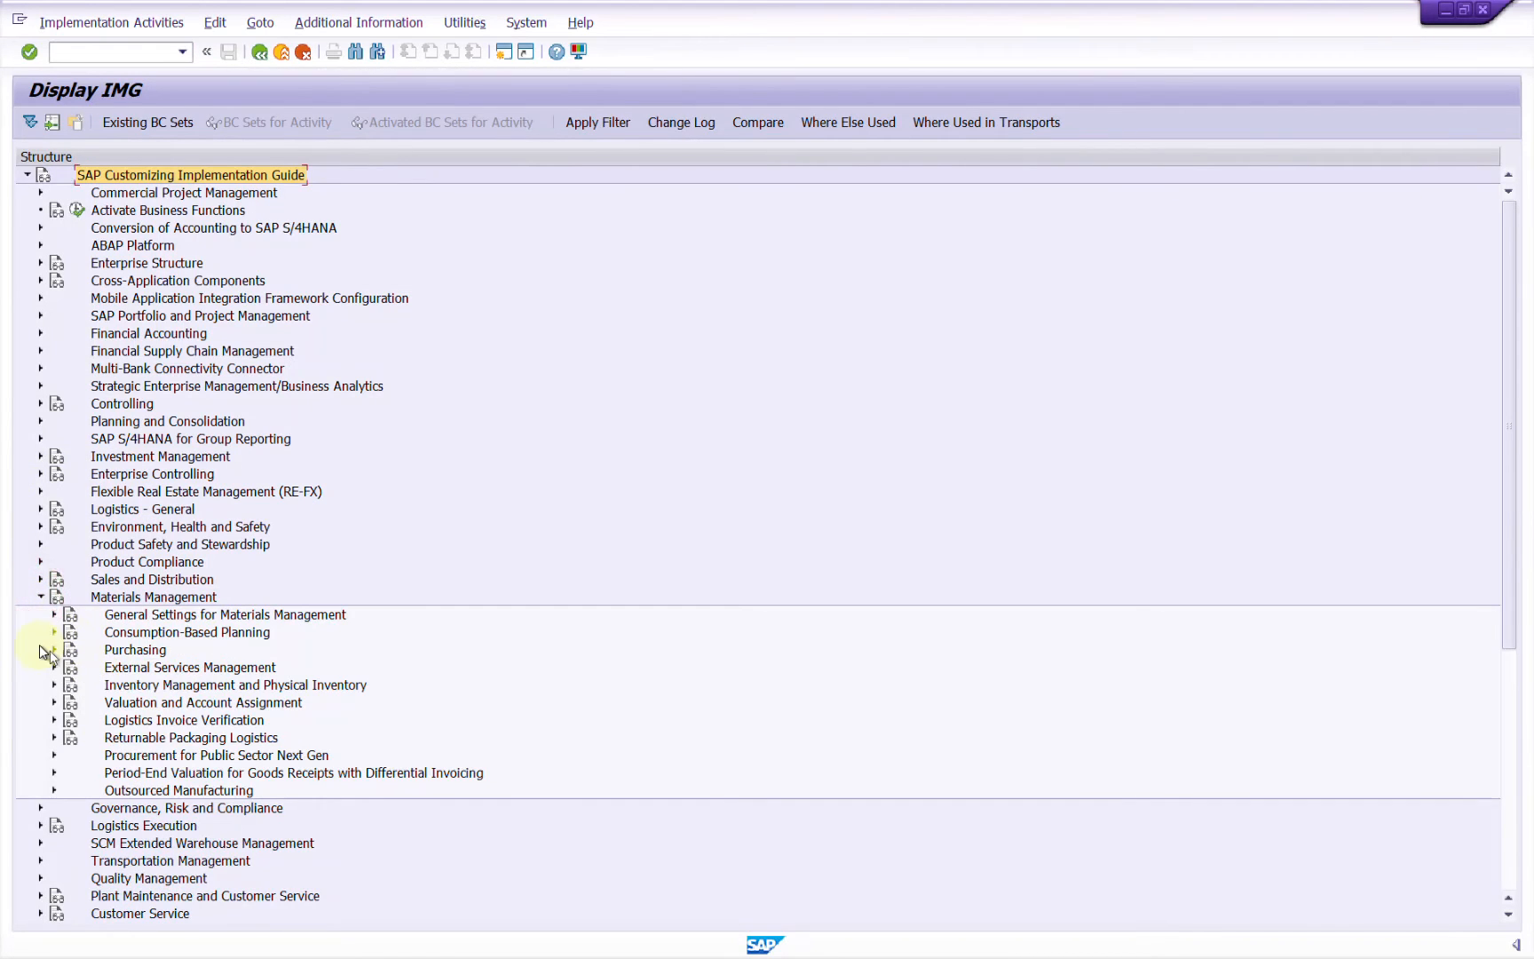
pyautogui.click(53, 649)
pyautogui.scroll(-3, 230, 619)
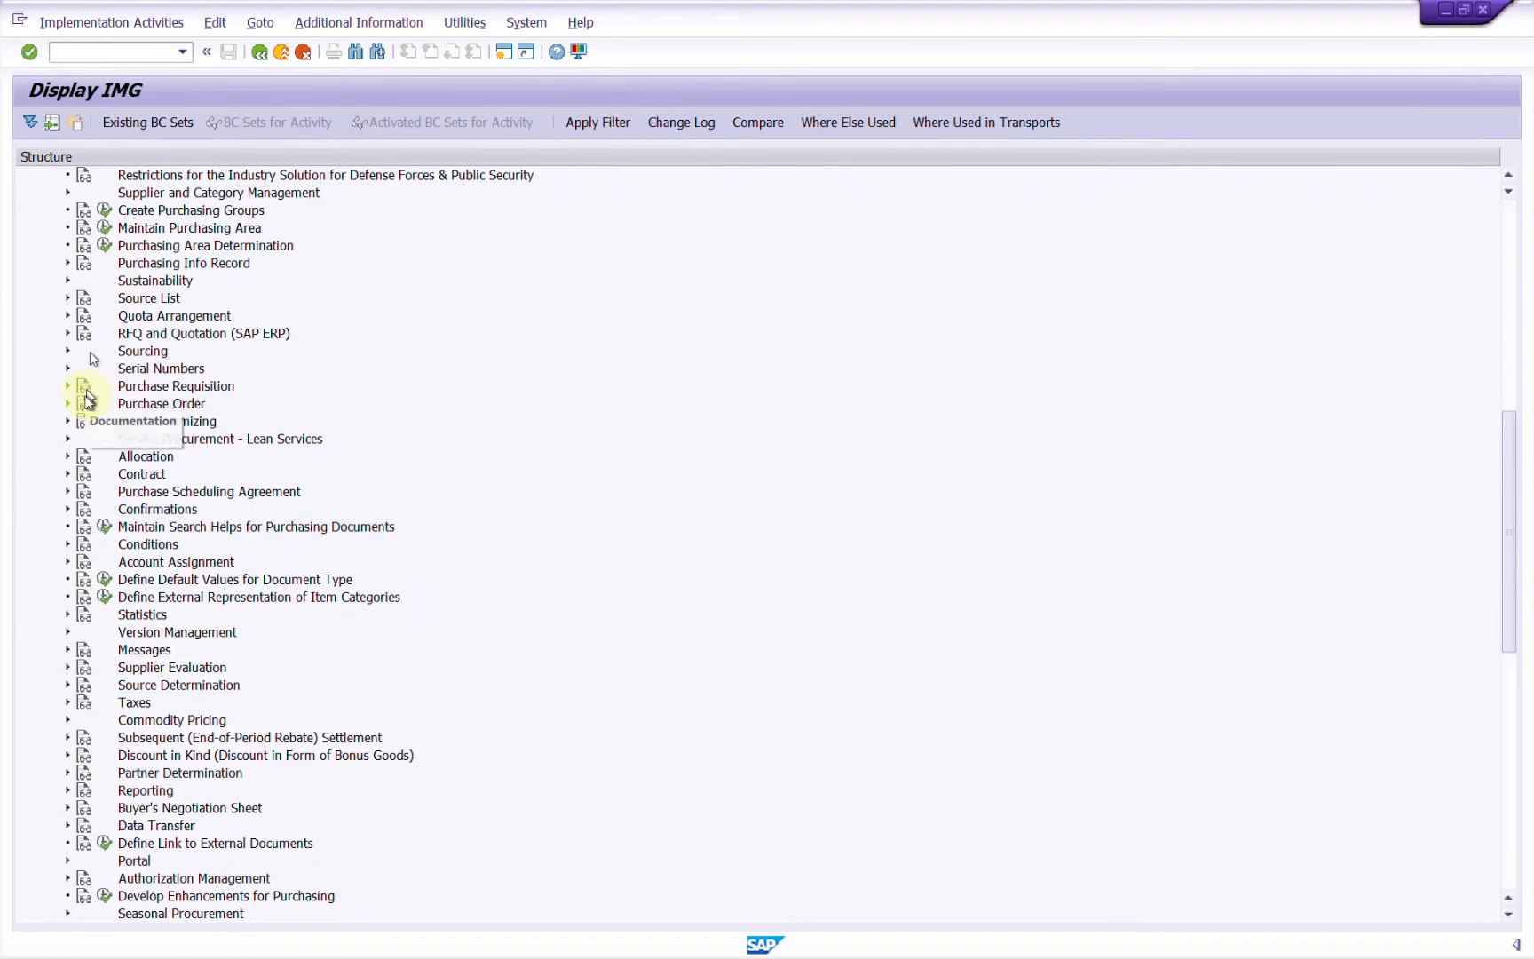
pyautogui.click(68, 403)
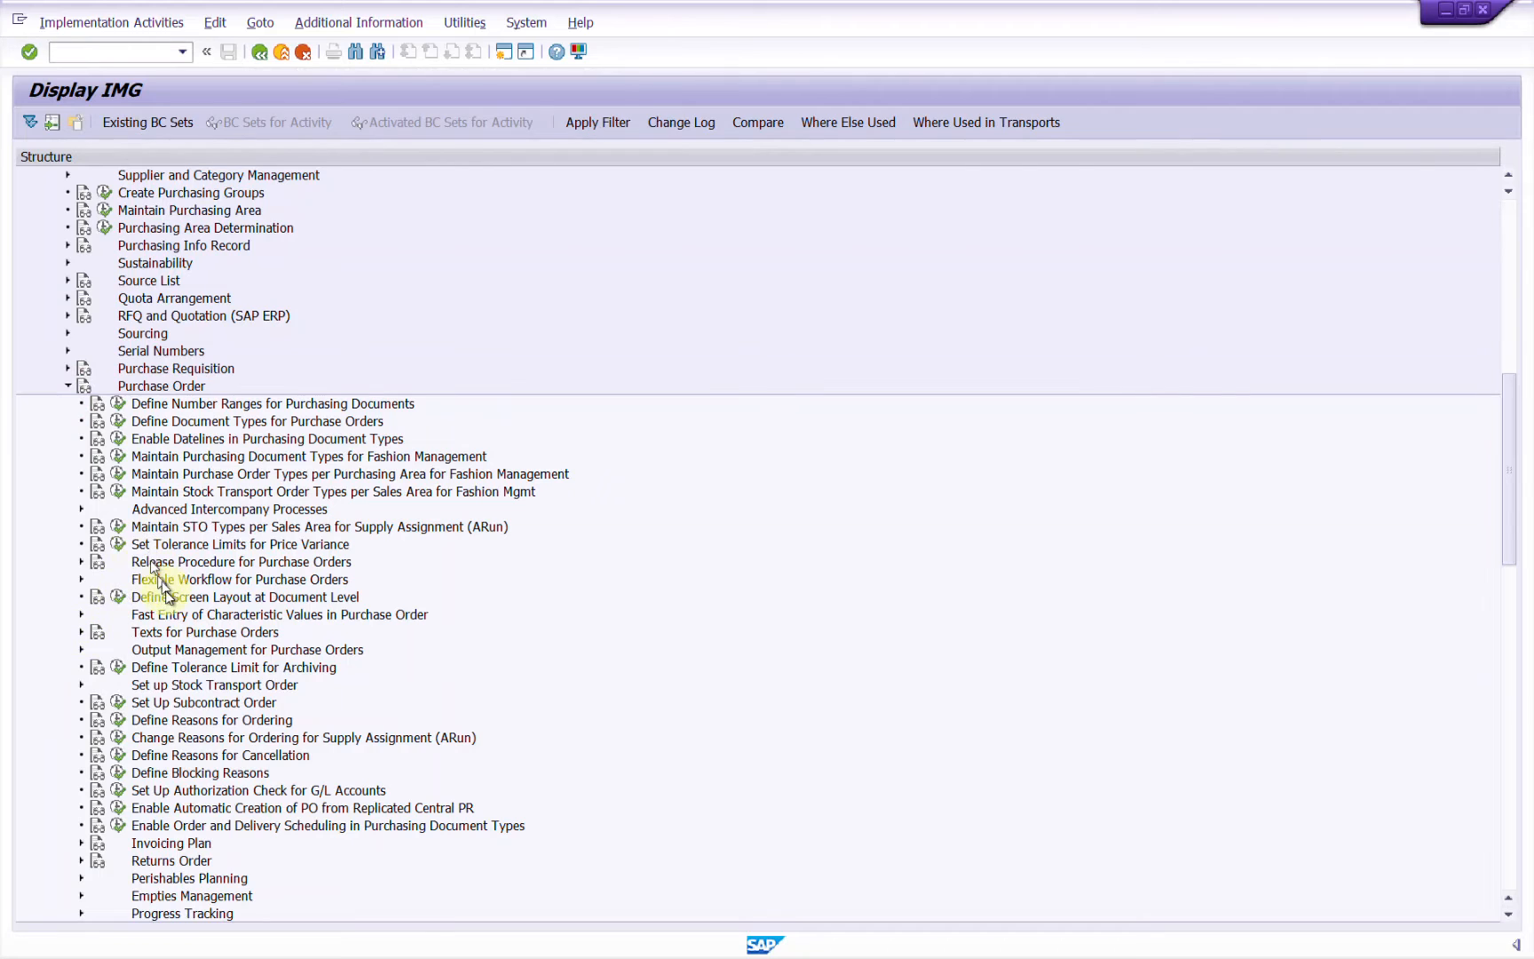
pyautogui.click(149, 686)
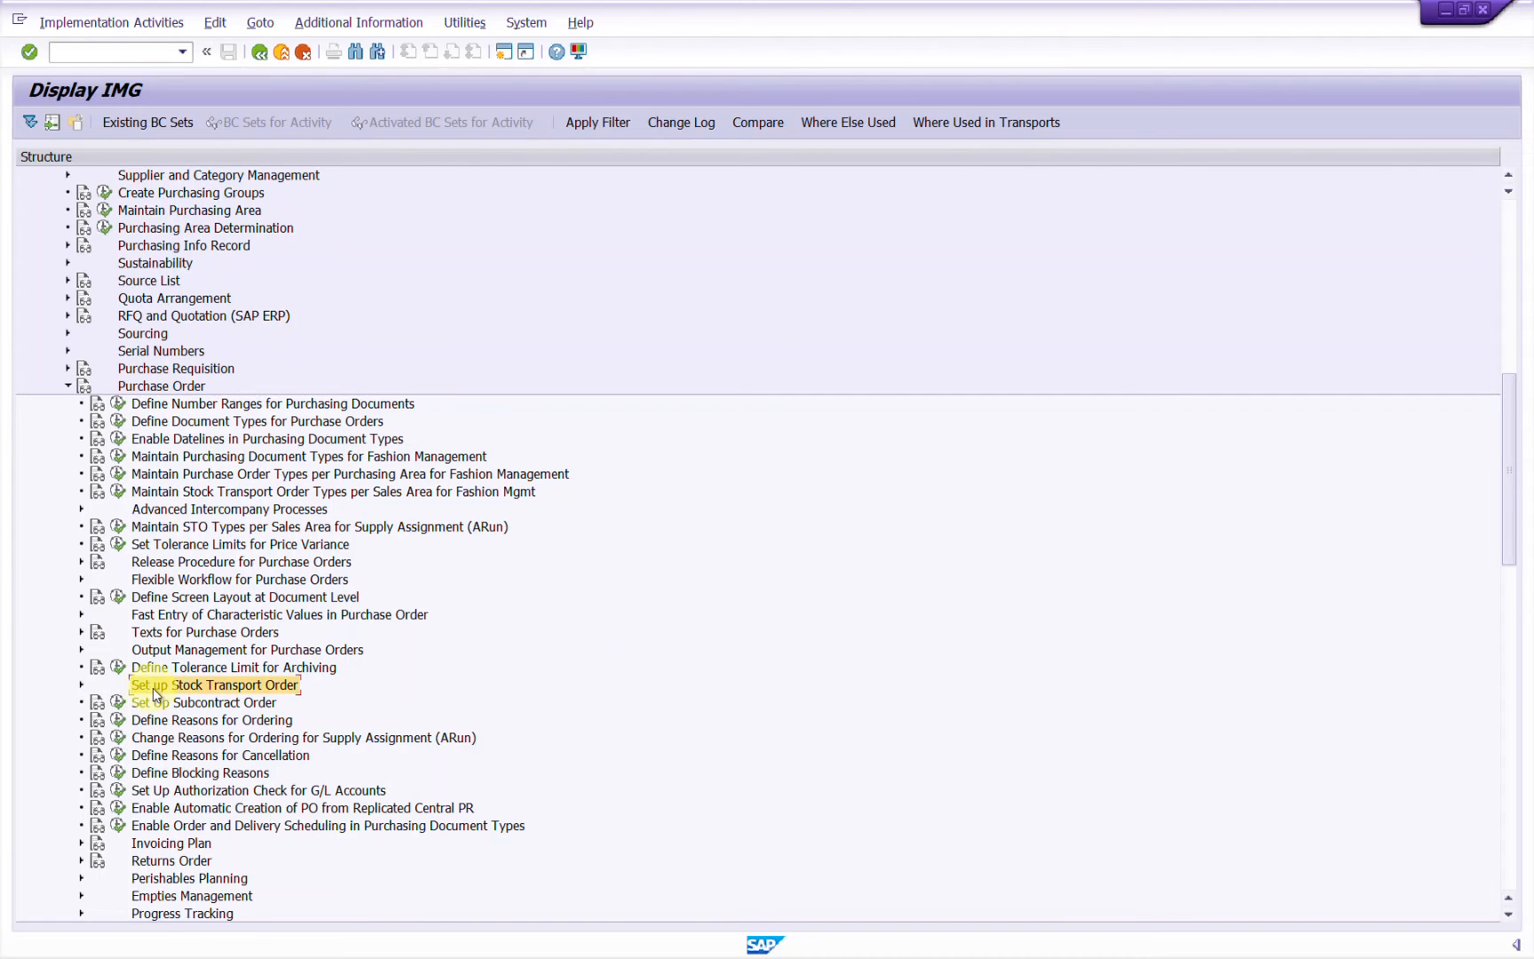
pyautogui.click(80, 684)
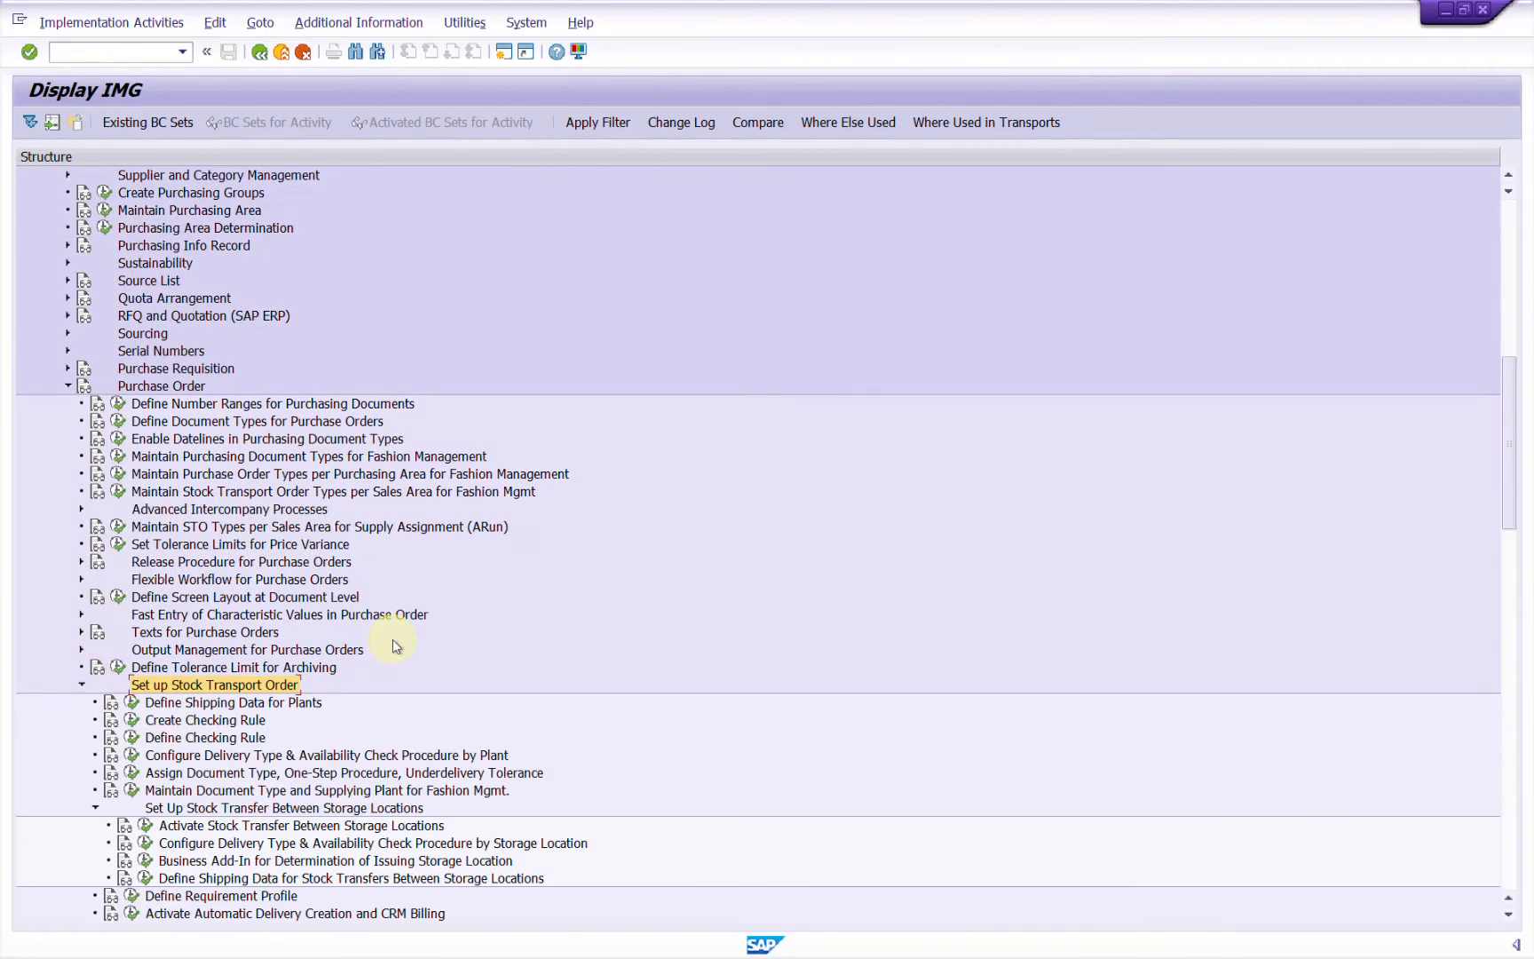
pyautogui.click(258, 545)
pyautogui.click(131, 544)
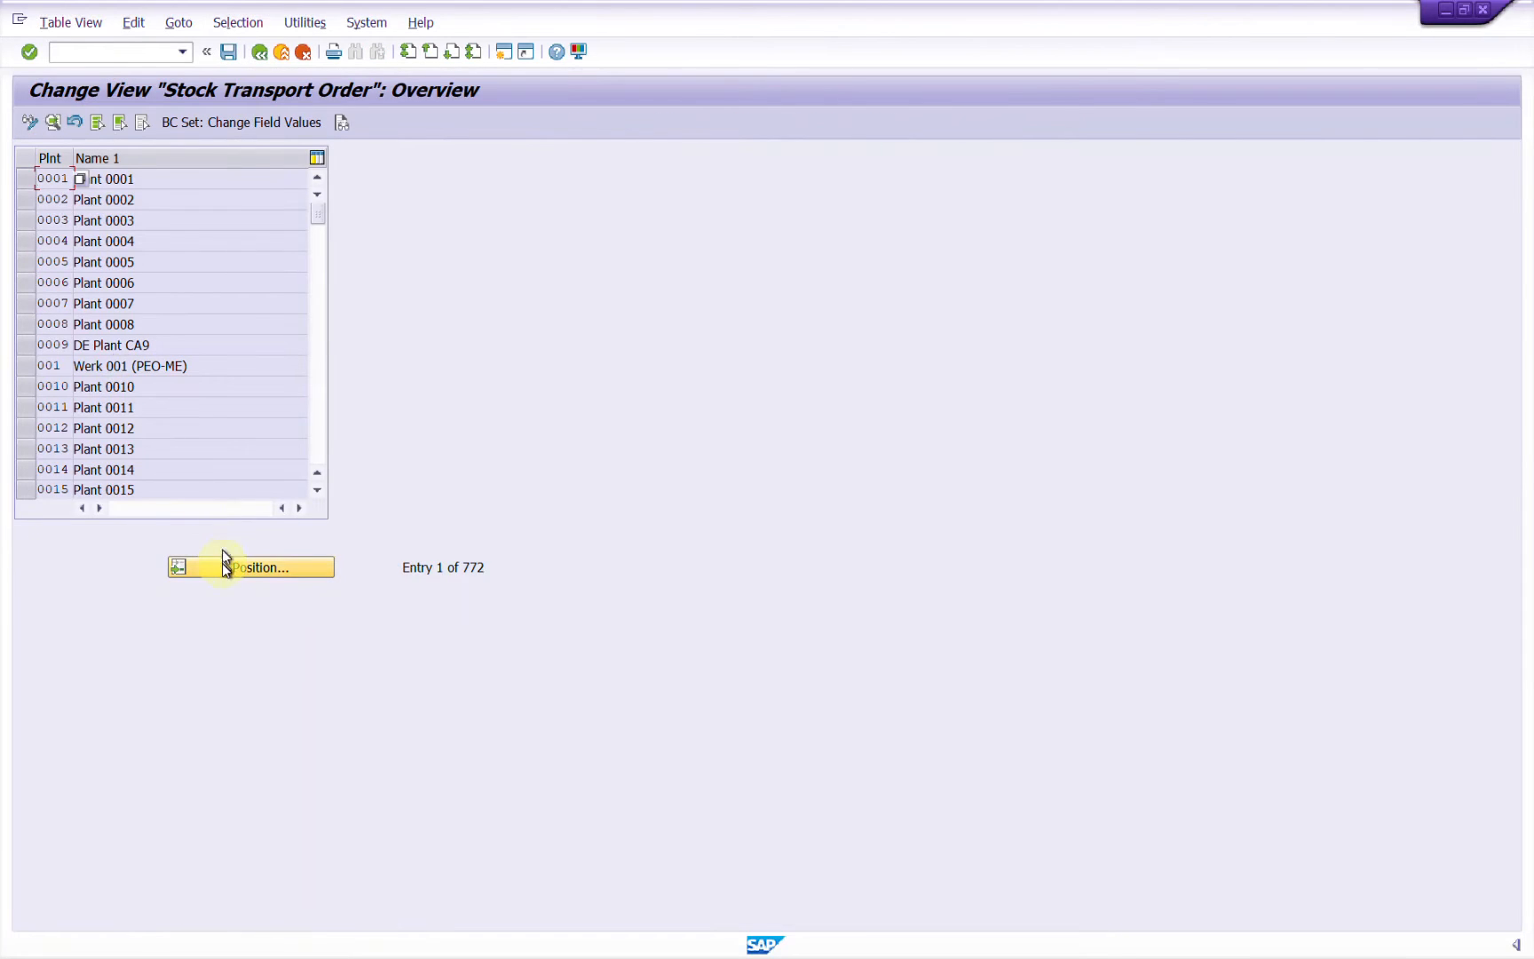
# Find plant XY20 in the stock transport order overview and open its details.
pyautogui.click(222, 565)
pyautogui.write('XY20')
pyautogui.press('Return')
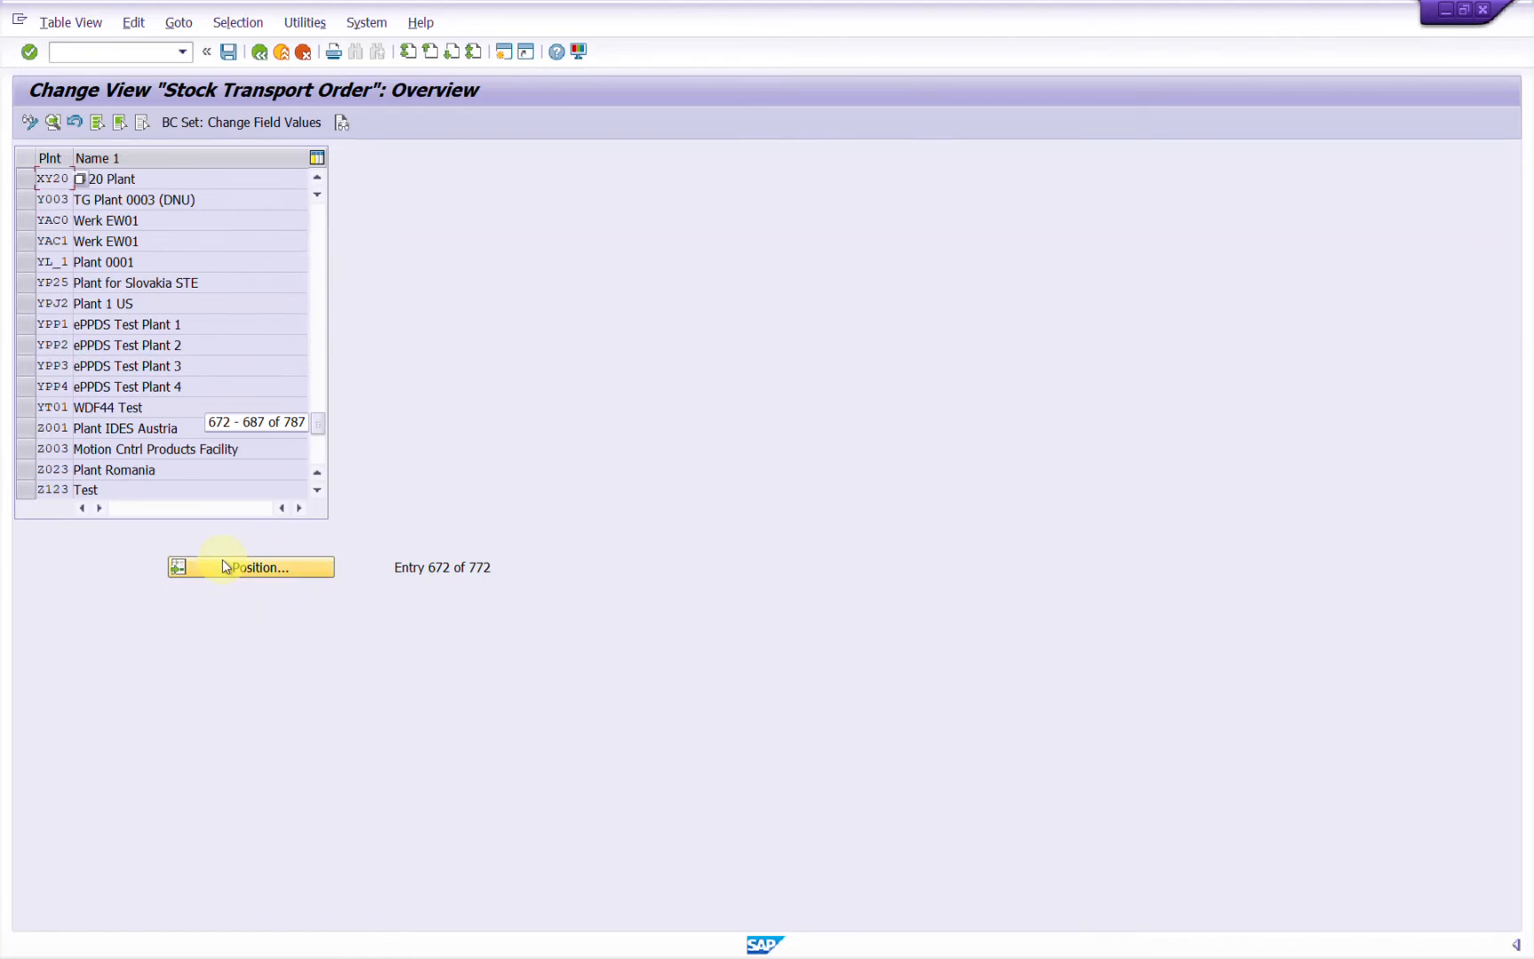
pyautogui.click(27, 179)
pyautogui.doubleClick(51, 177)
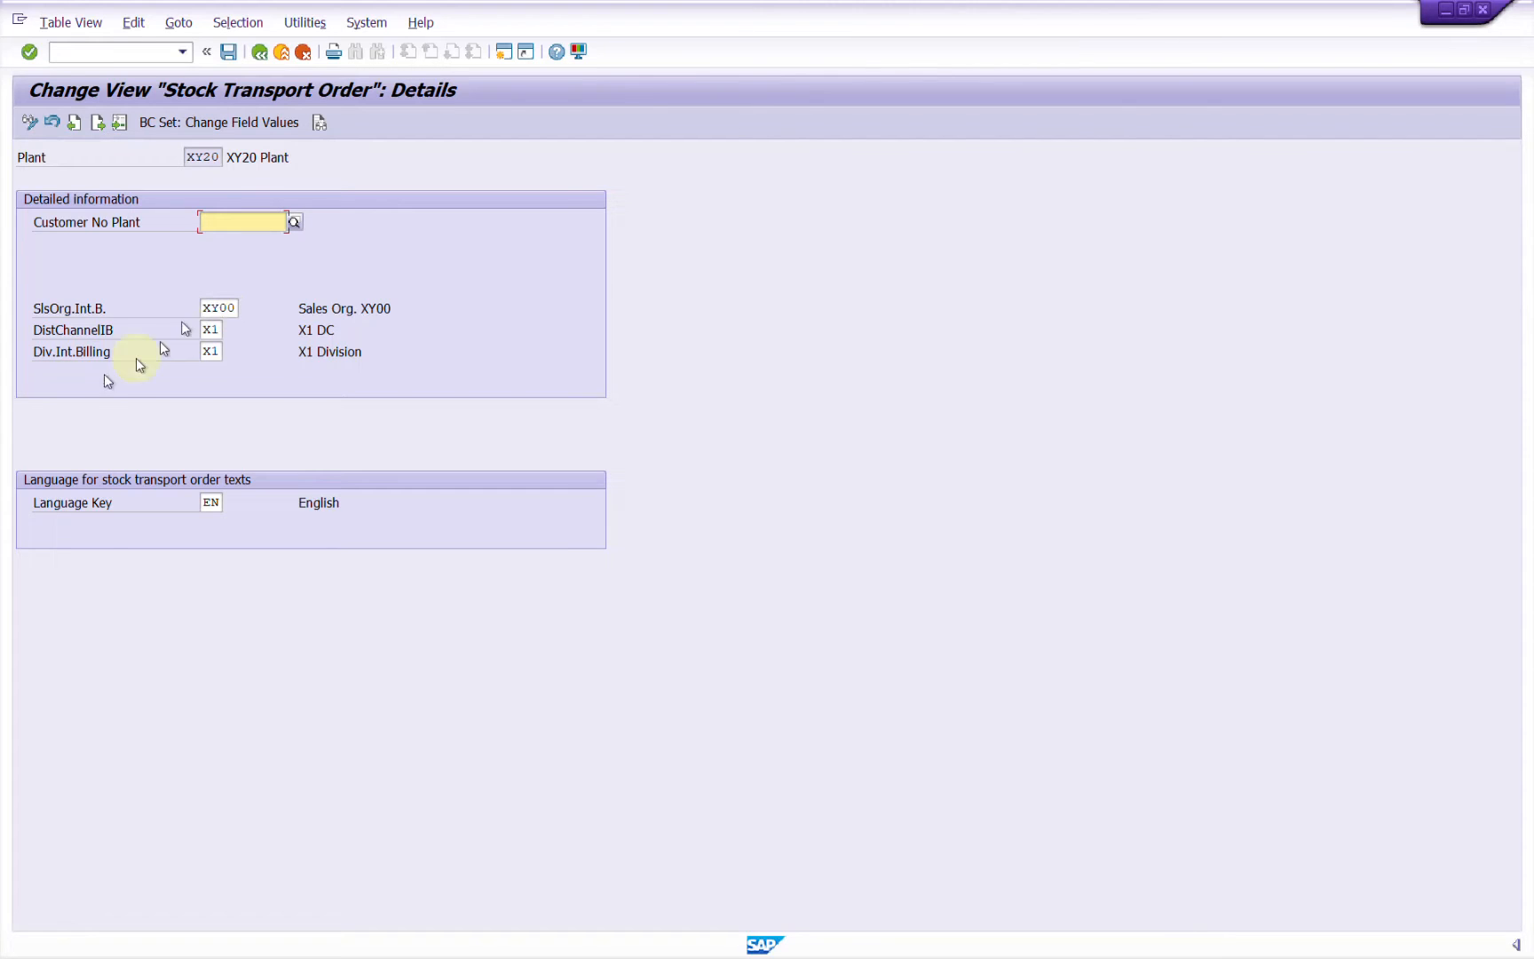
# For plant XY20, set the intercompany billing sales organization to XYSO, distribution channel to DC and division to D1.
pyautogui.click(218, 307)
pyautogui.press('BackSpace')
pyautogui.press('BackSpace')
pyautogui.press('BackSpace')
pyautogui.press('BackSpace')
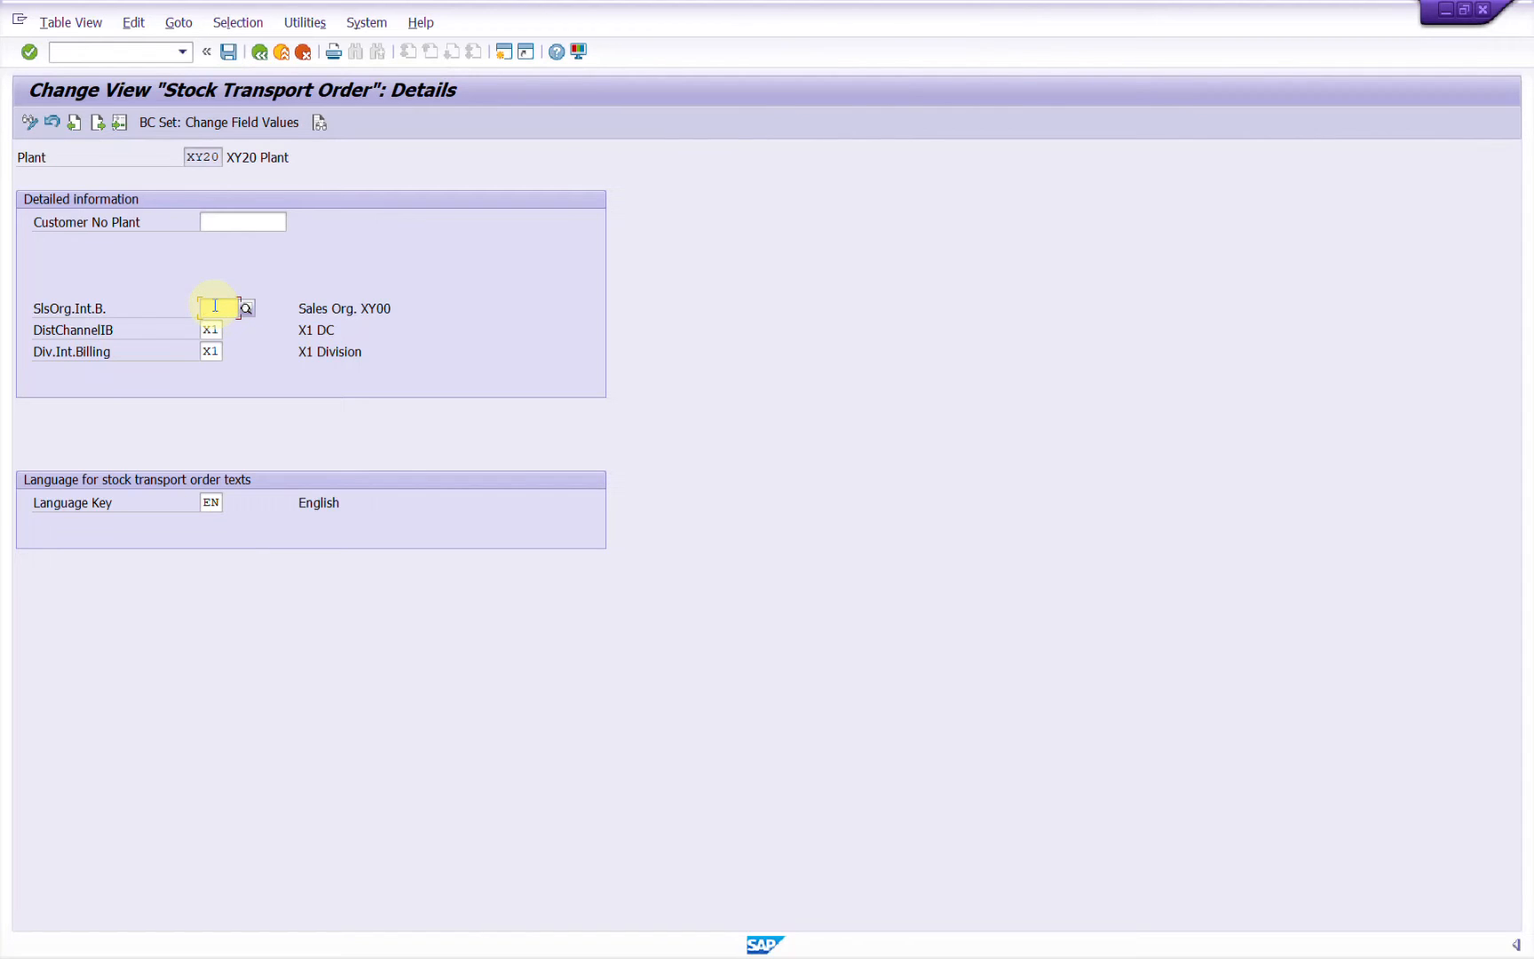
pyautogui.write('X1S')
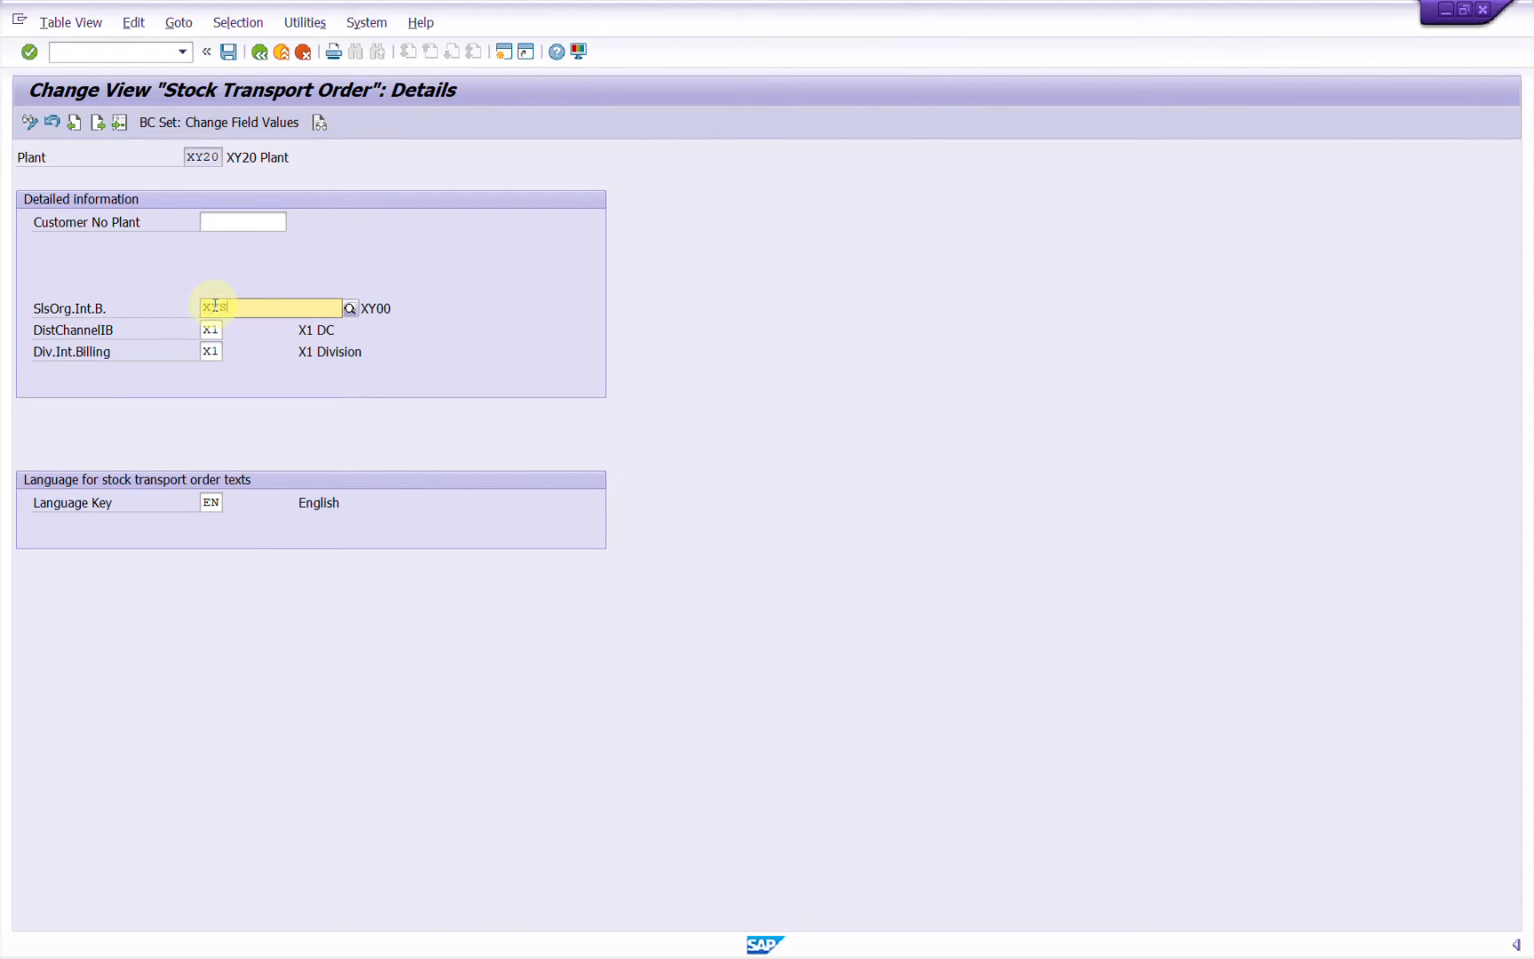
pyautogui.write('o')
pyautogui.press('Tab')
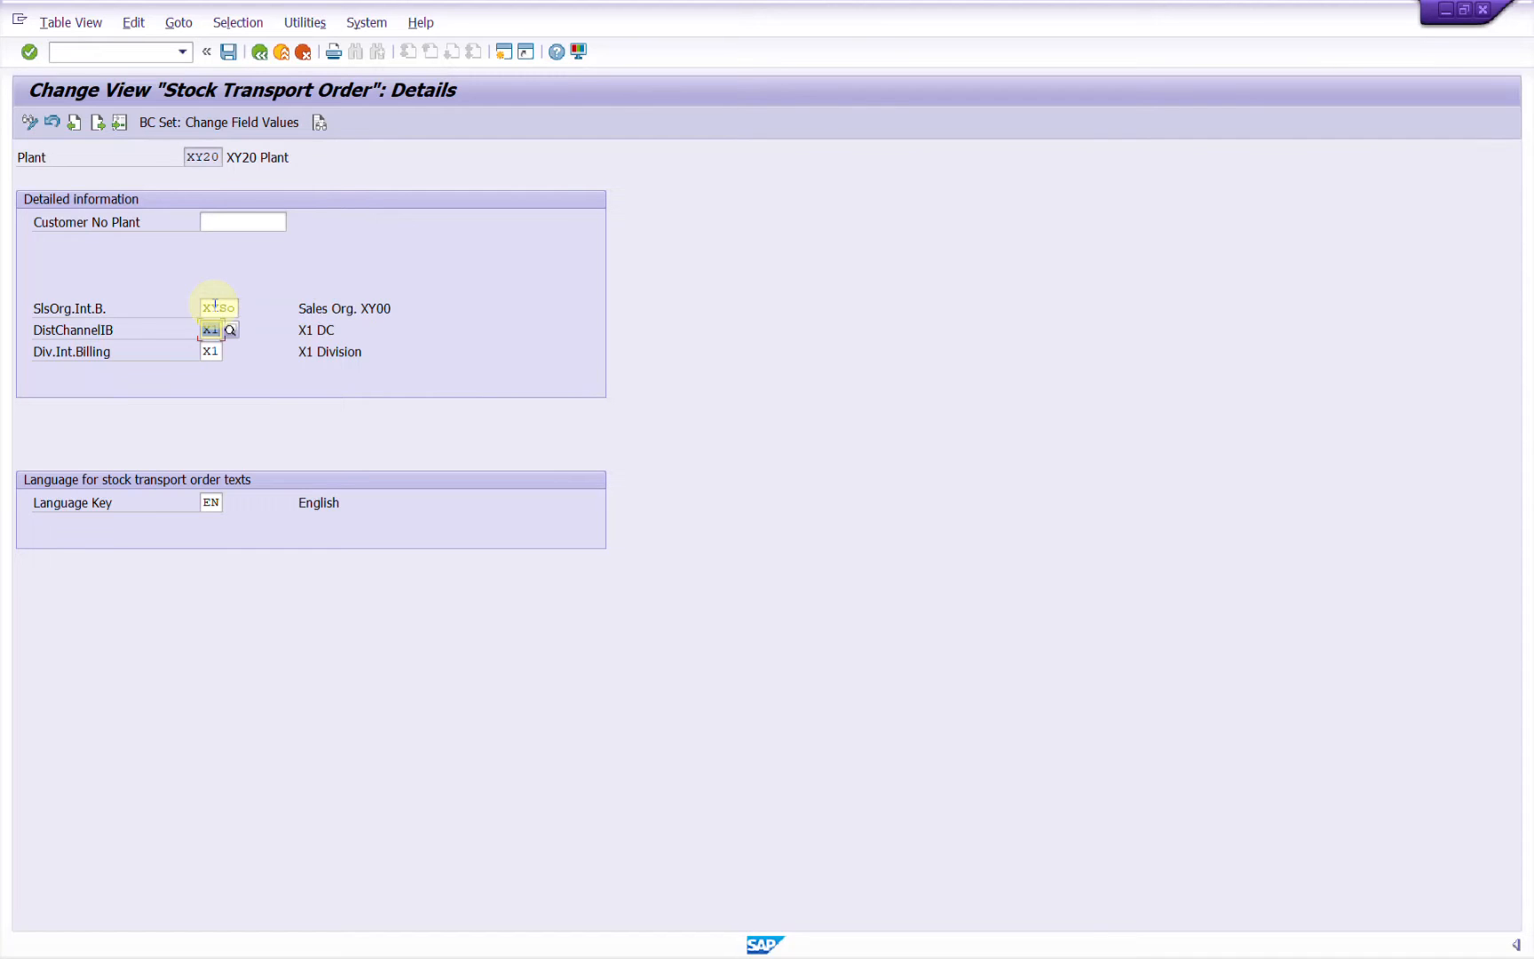
pyautogui.write('DC')
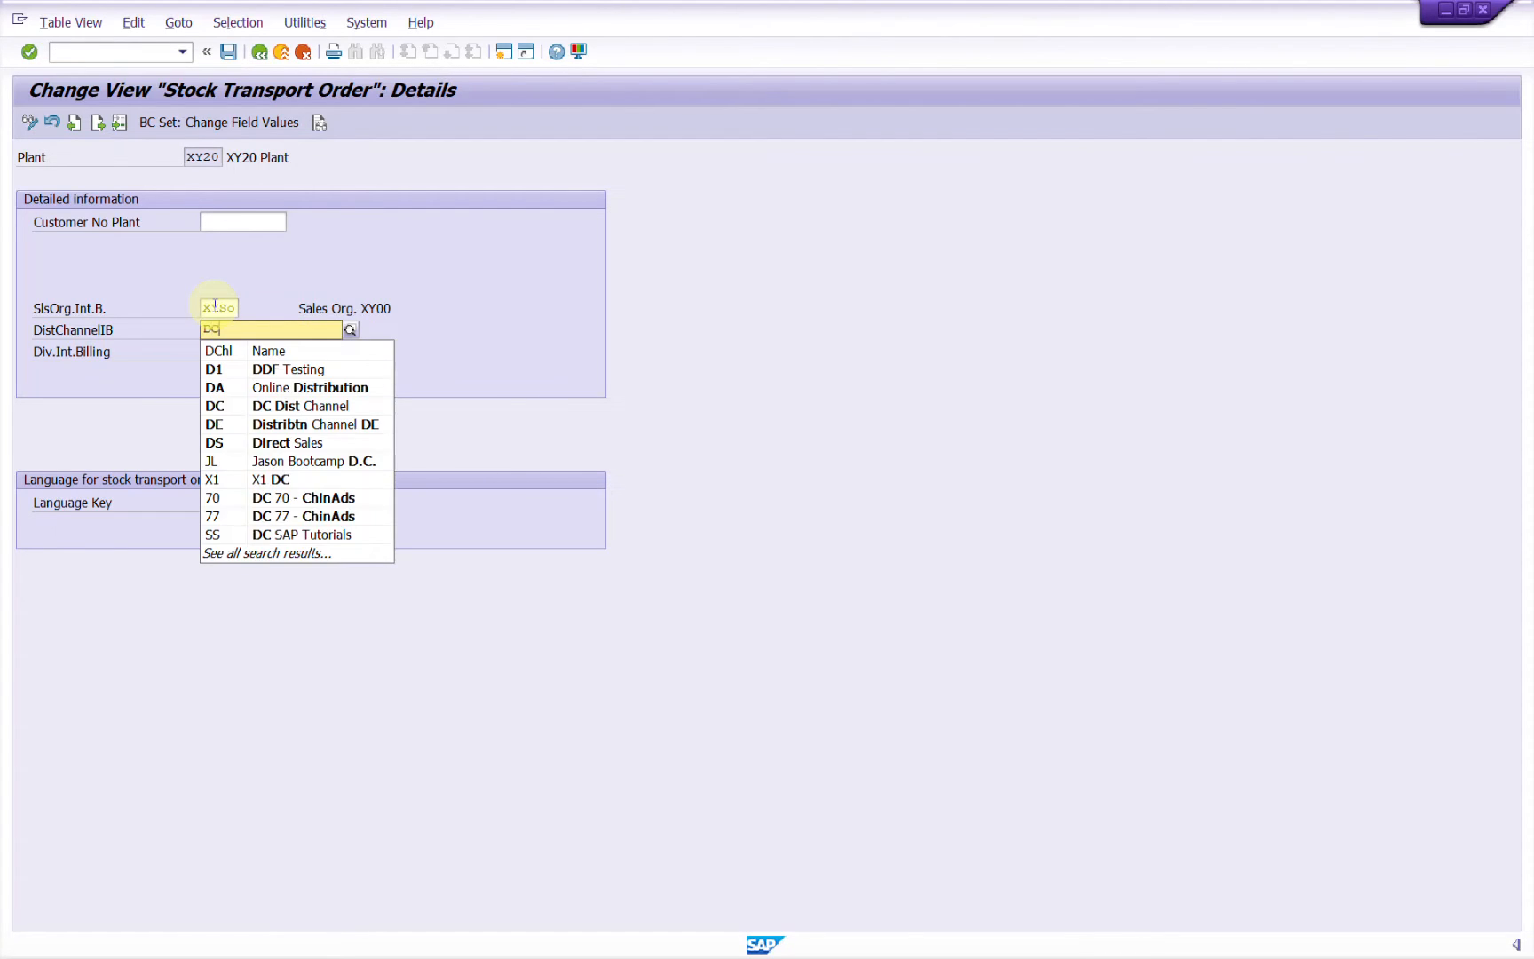
pyautogui.press('Tab')
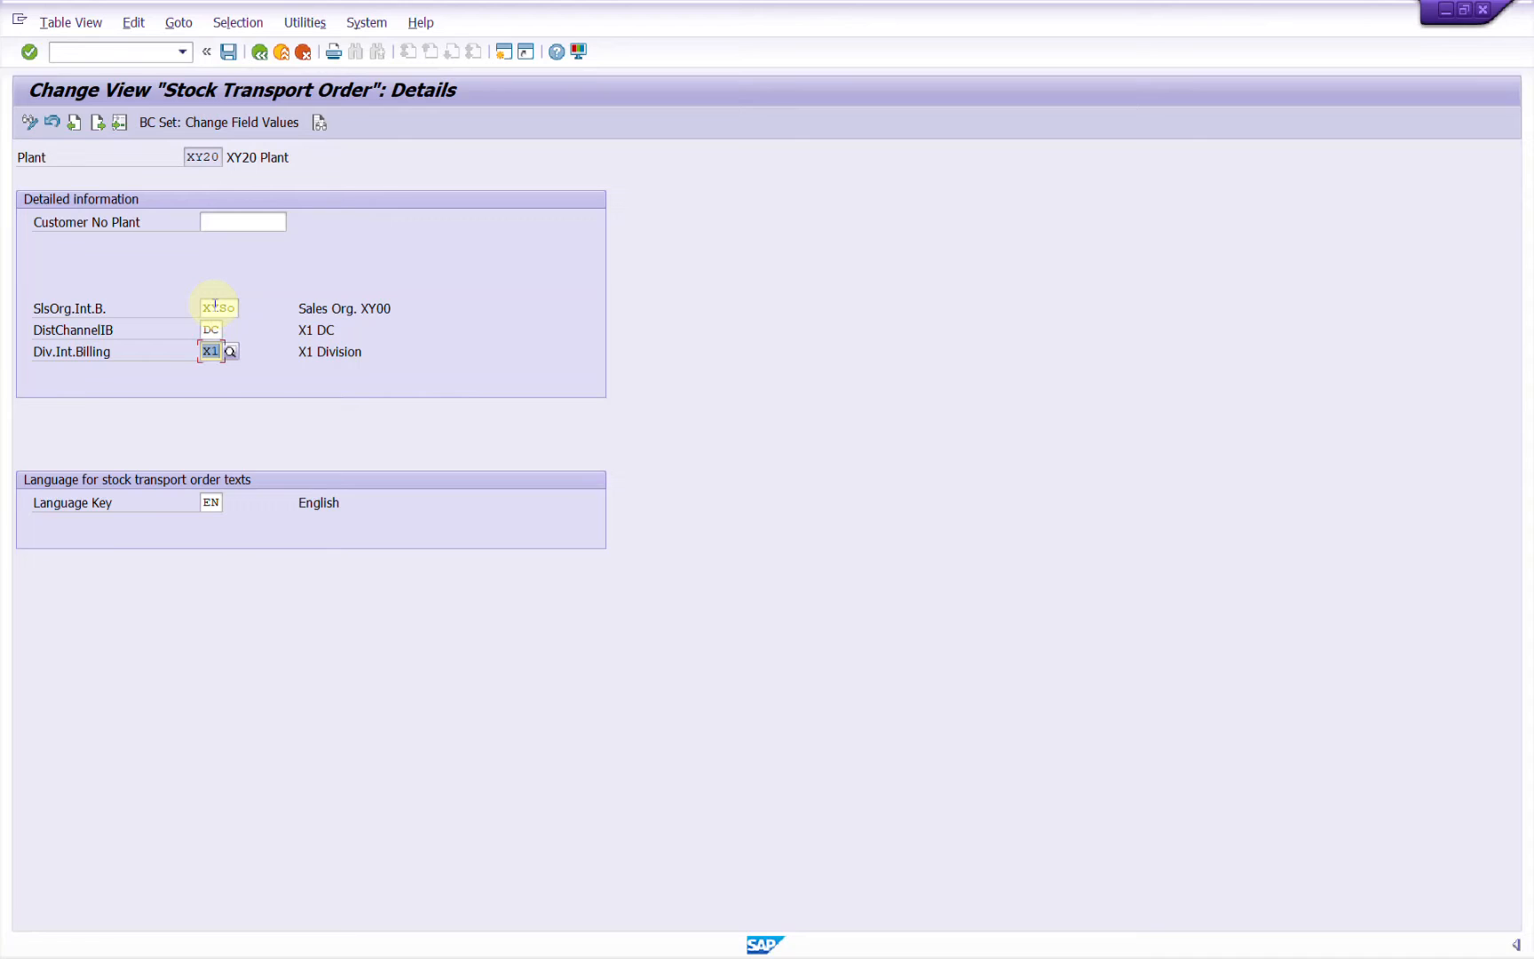
pyautogui.write('D')
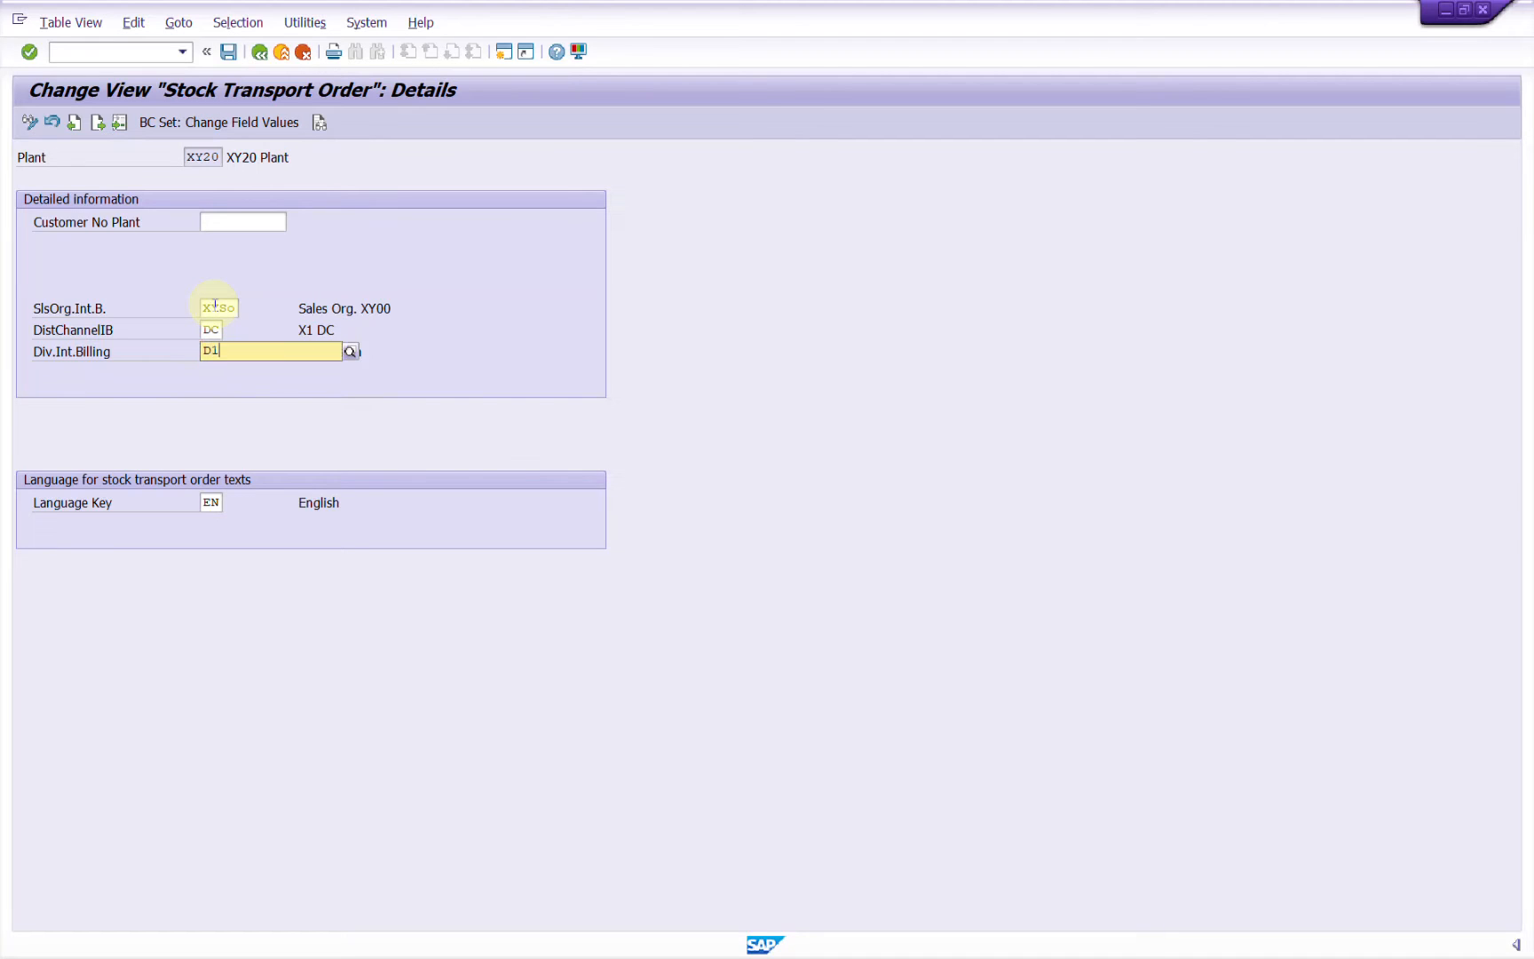
pyautogui.press('Return')
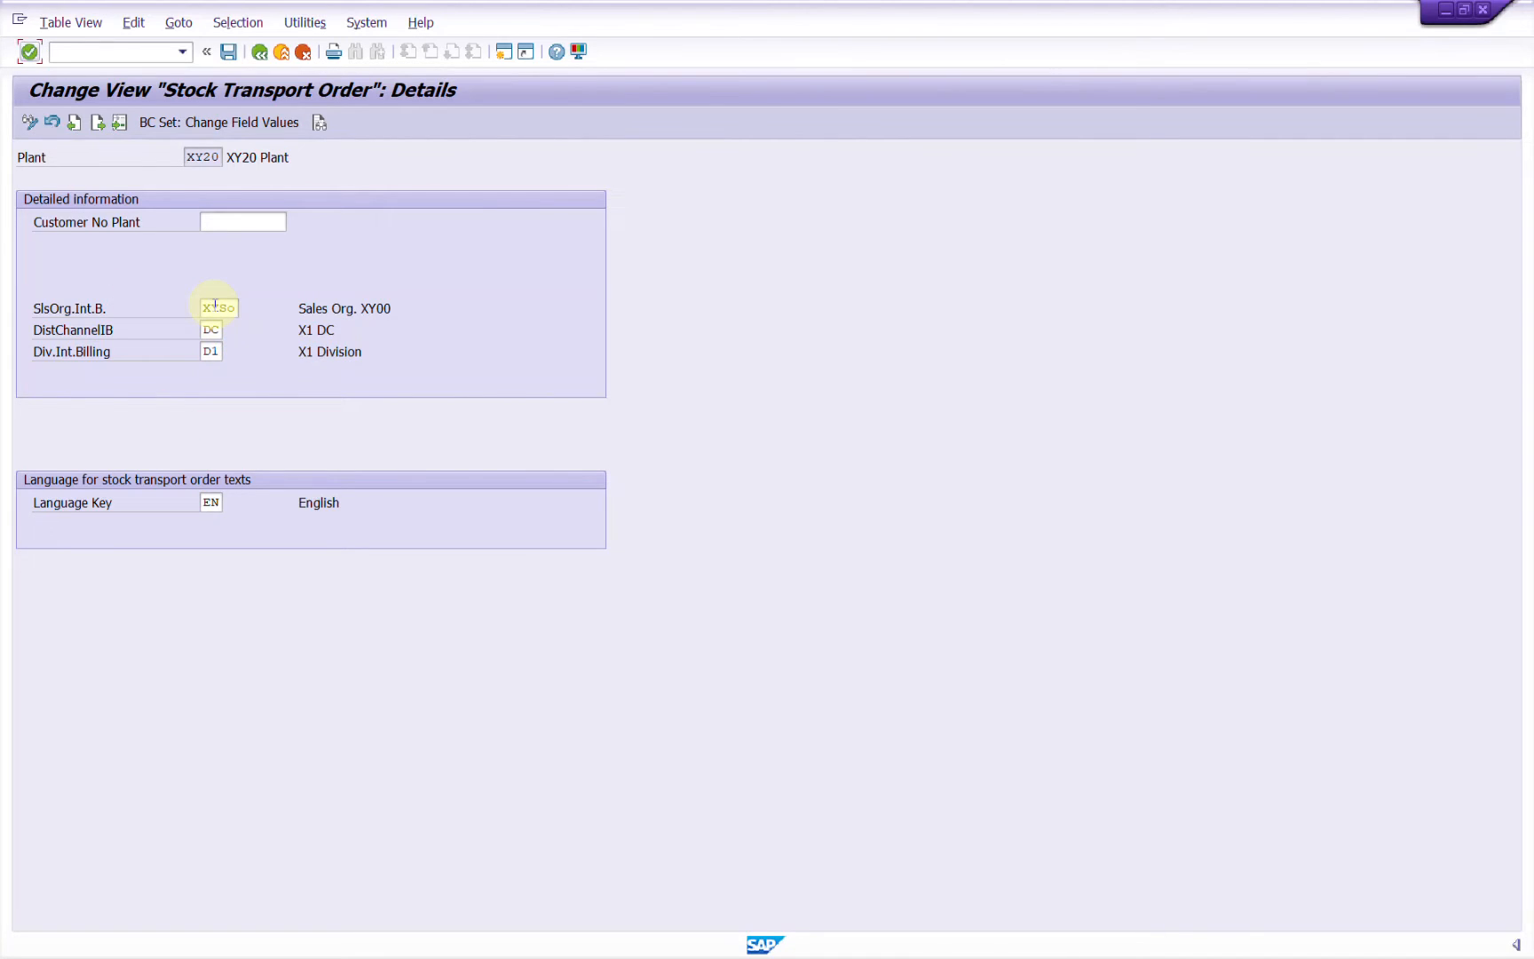
# Save plant XY20's shipping data and return to the plant overview.
pyautogui.press('Tab')
pyautogui.press('Tab')
pyautogui.press('Tab')
pyautogui.press('Tab')
pyautogui.press('Tab')
pyautogui.click(228, 52)
pyautogui.click(229, 52)
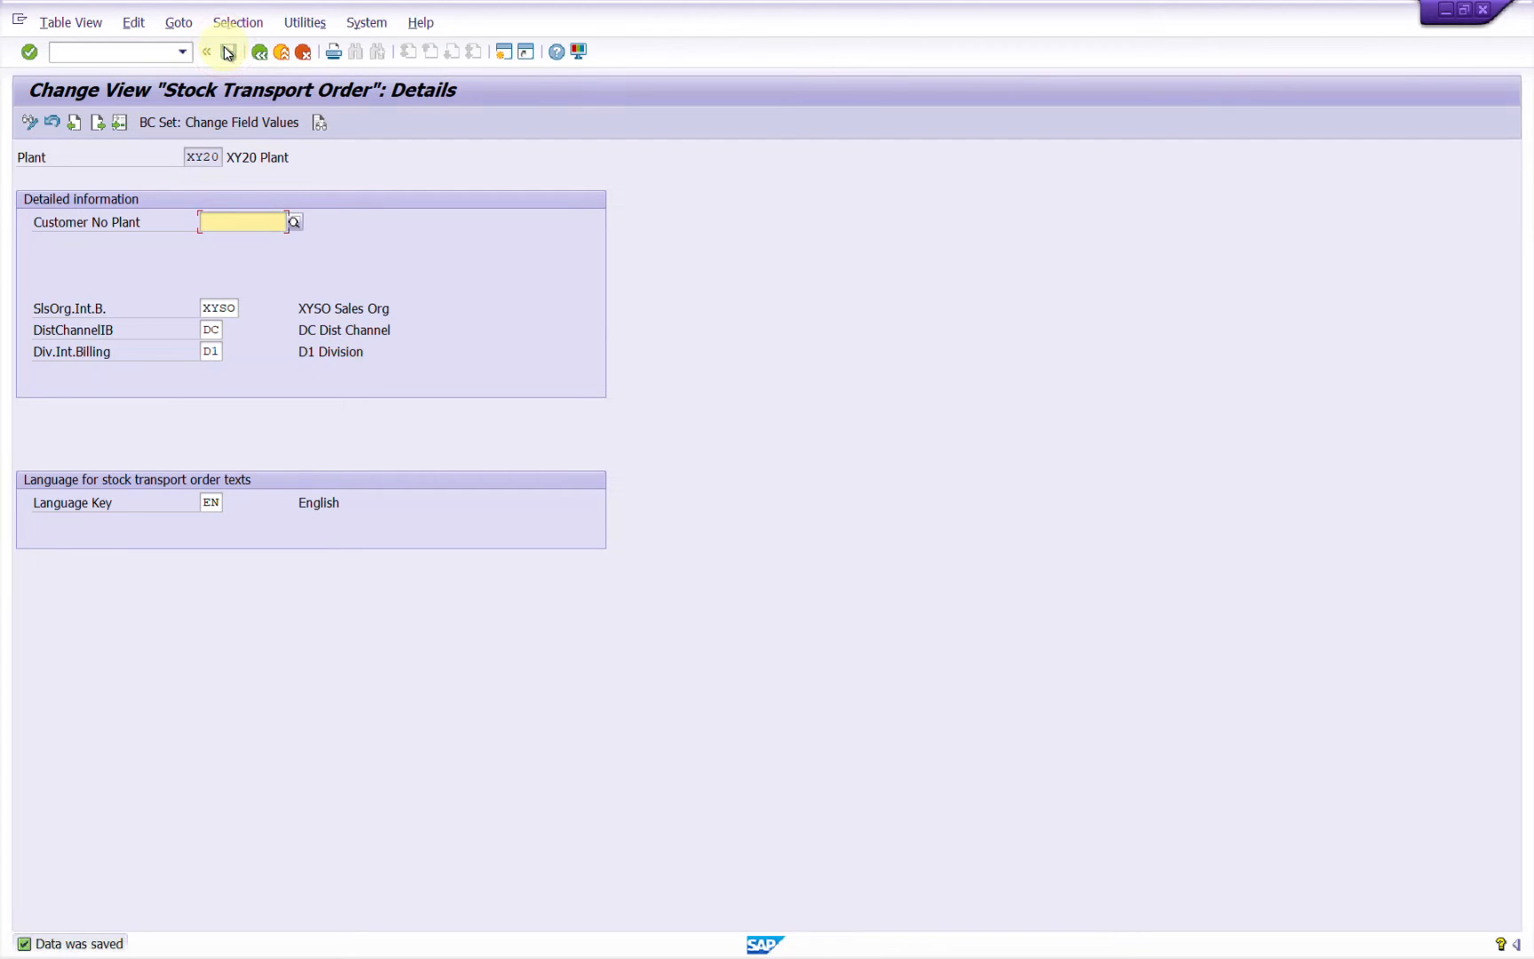
pyautogui.click(259, 52)
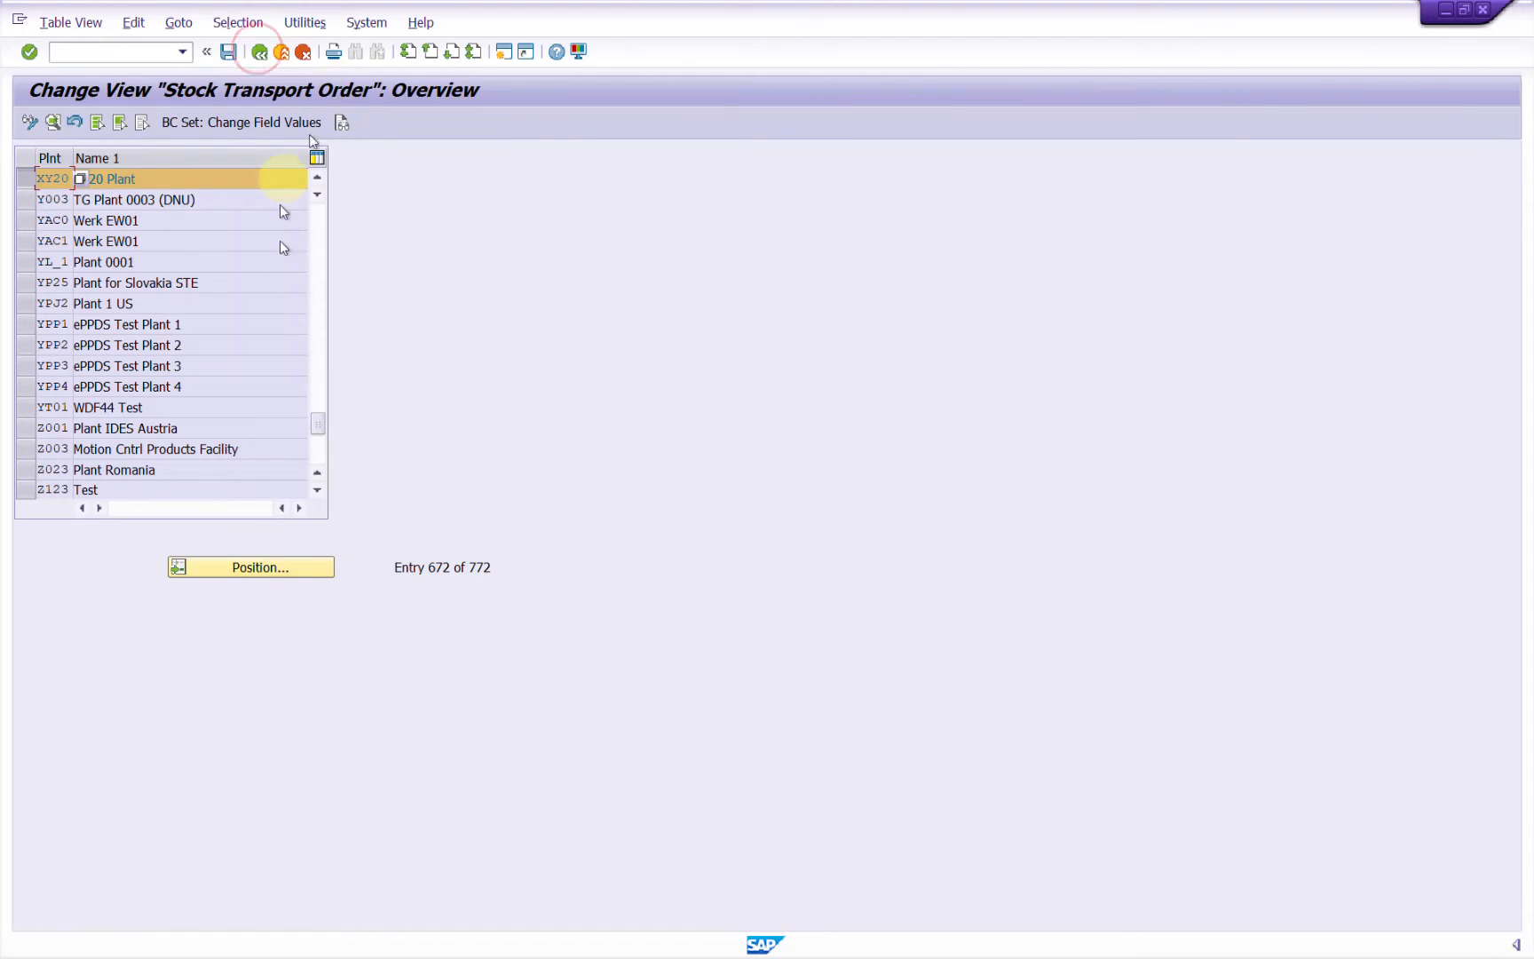
# Find plant AB07 in the overview and open its shipping data details.
pyautogui.click(282, 567)
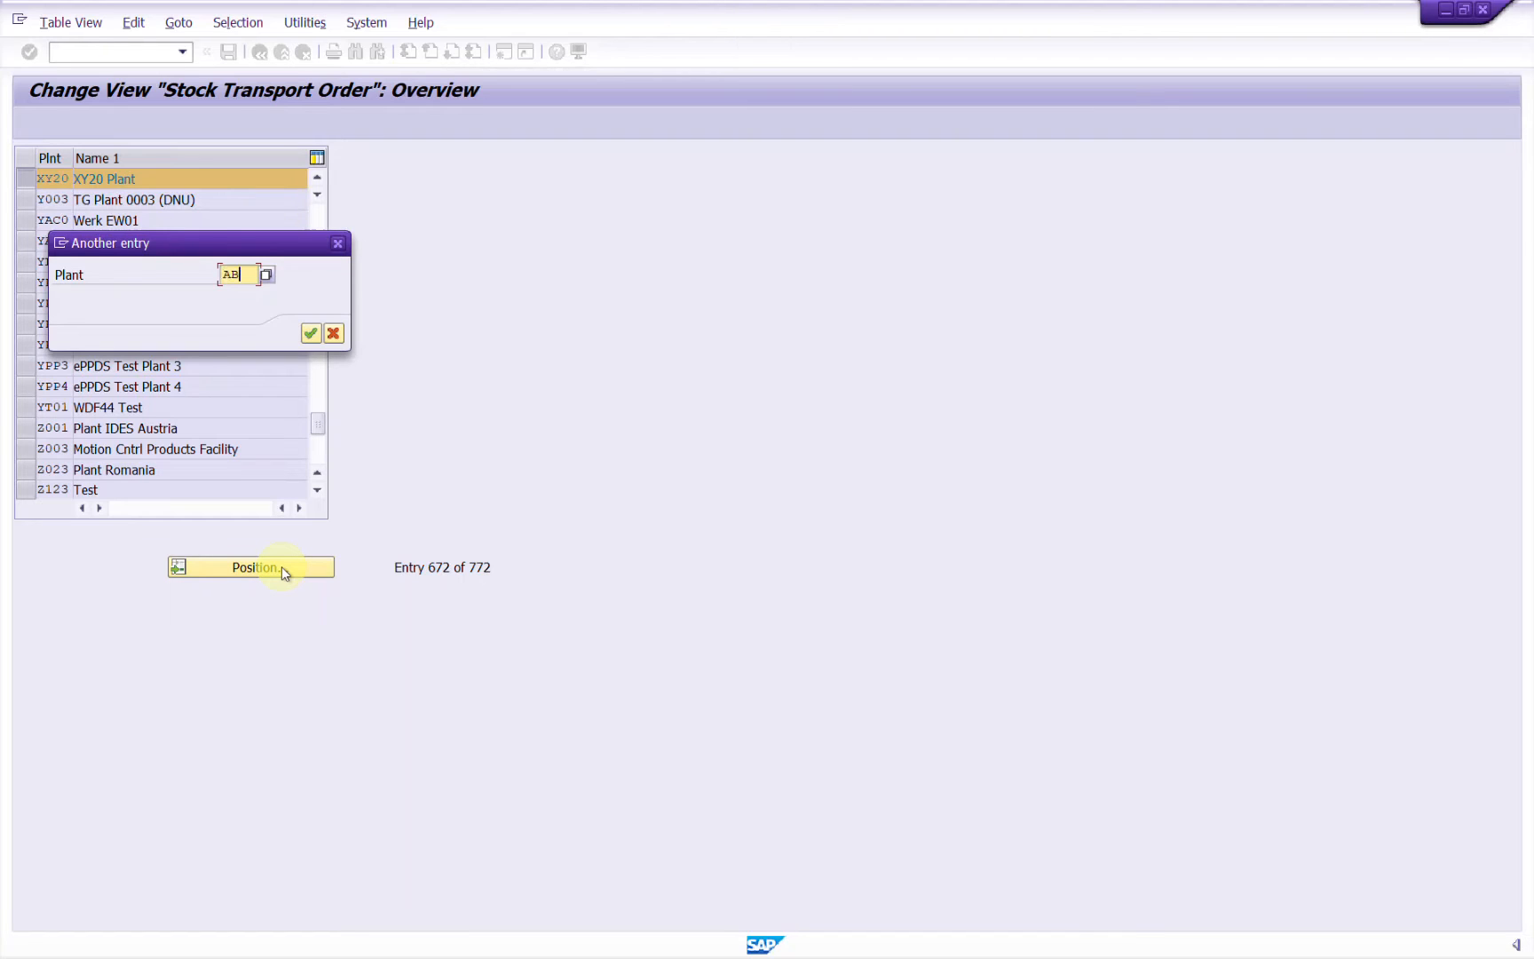
pyautogui.write('AB07')
pyautogui.press('Return')
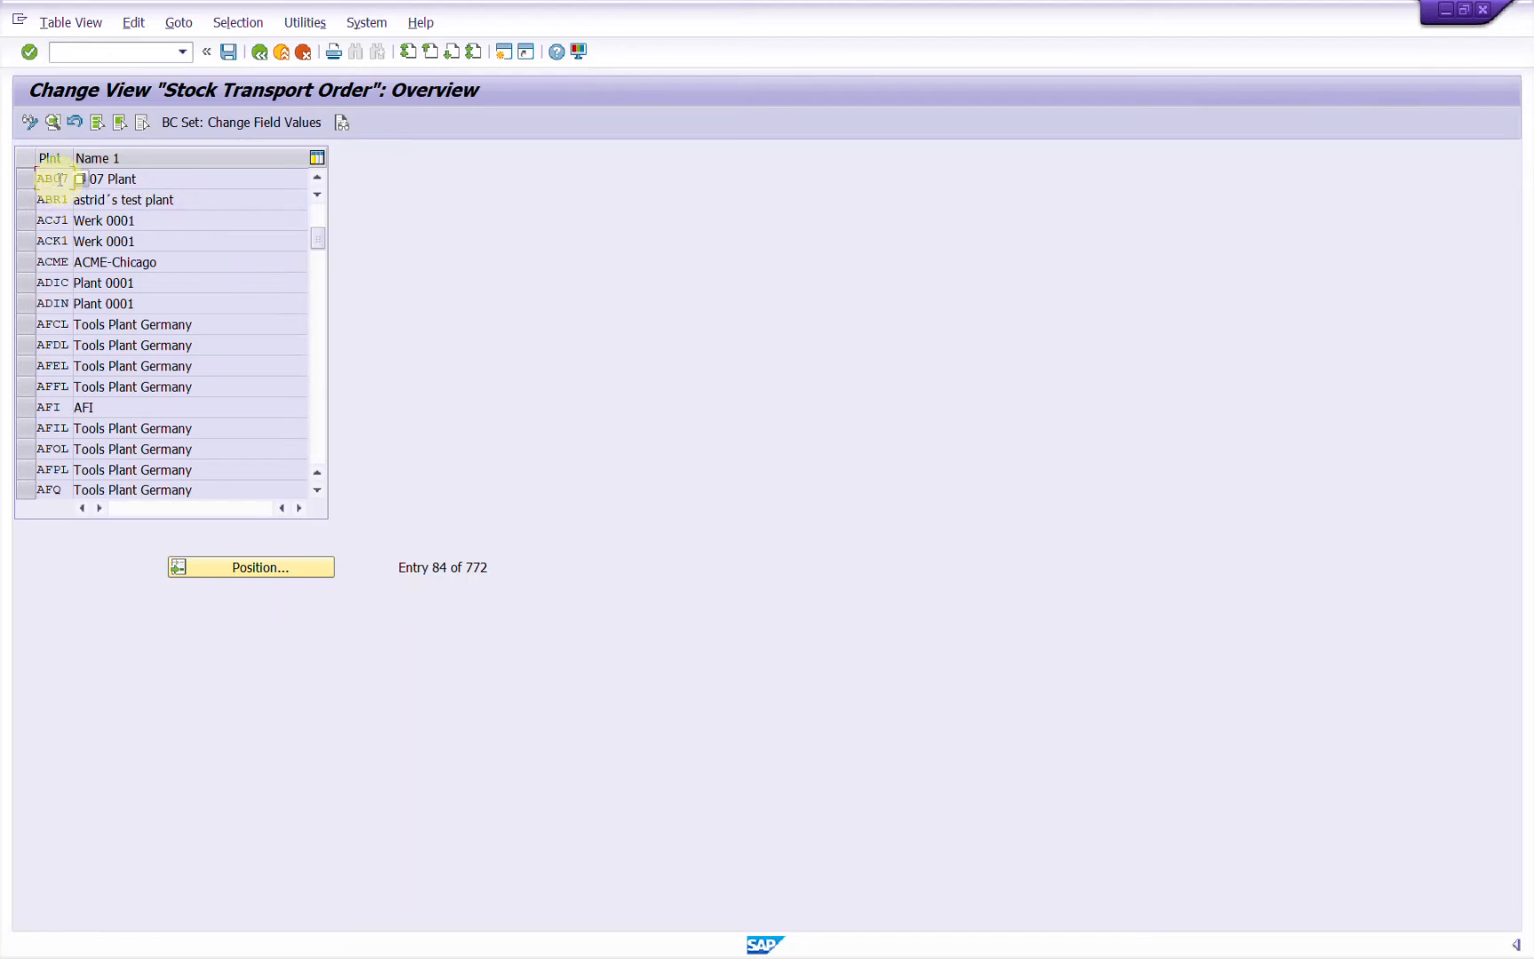
pyautogui.doubleClick(58, 181)
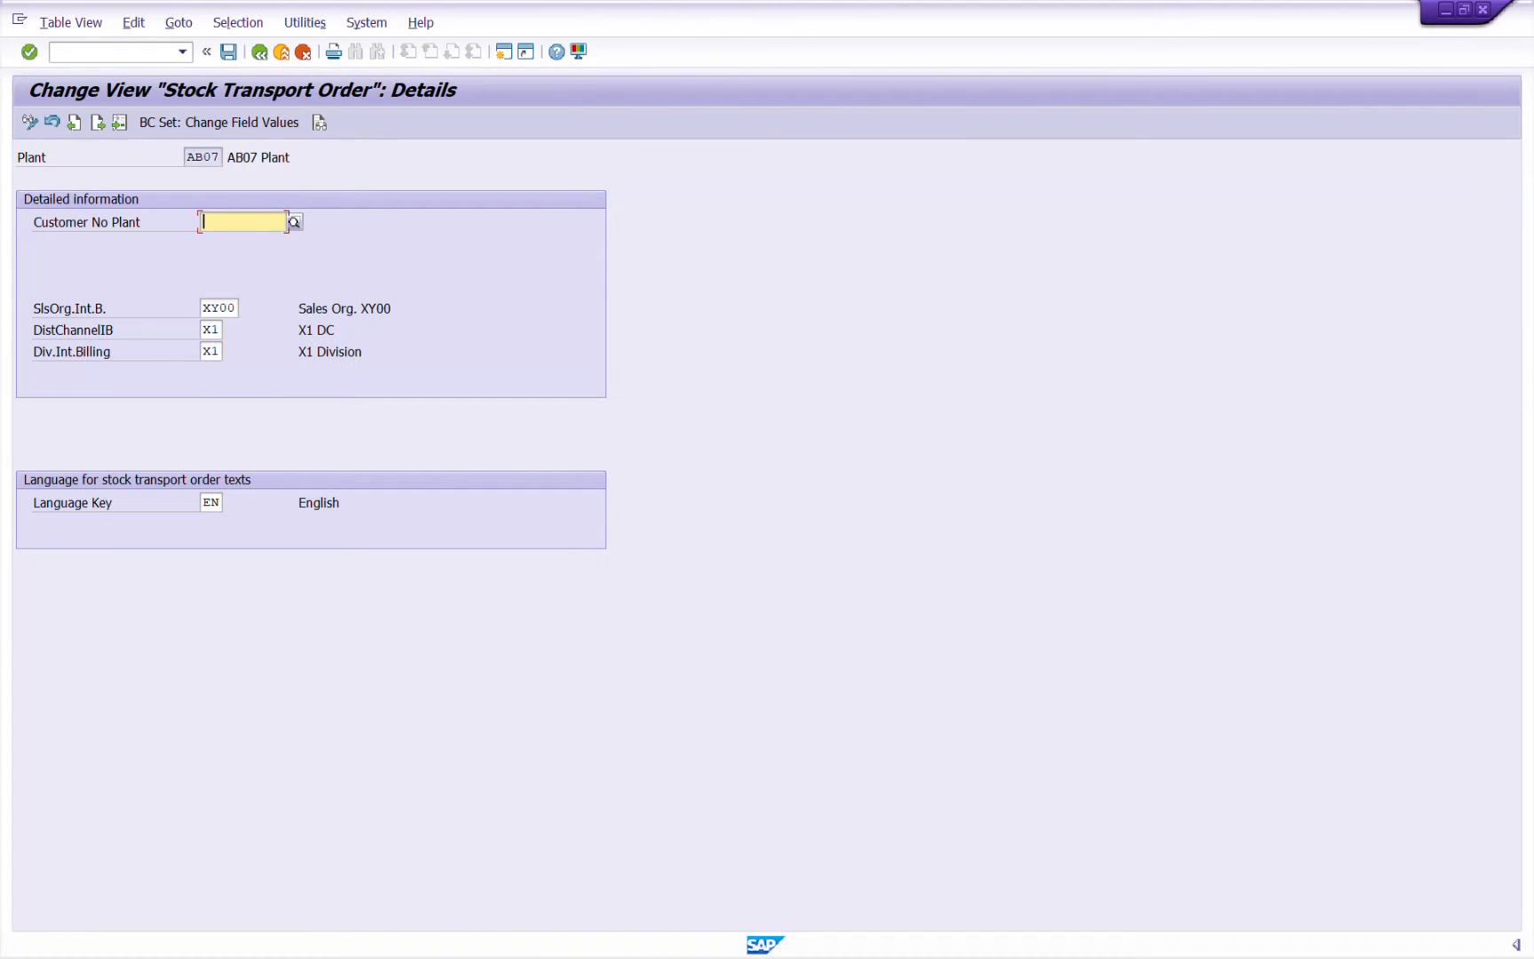
# Switch to the STO workbook in Excel and review the receiving plant's shipping data requirements and the supplying plant's customer entry.
pyautogui.hotkey('alt', 'Tab')
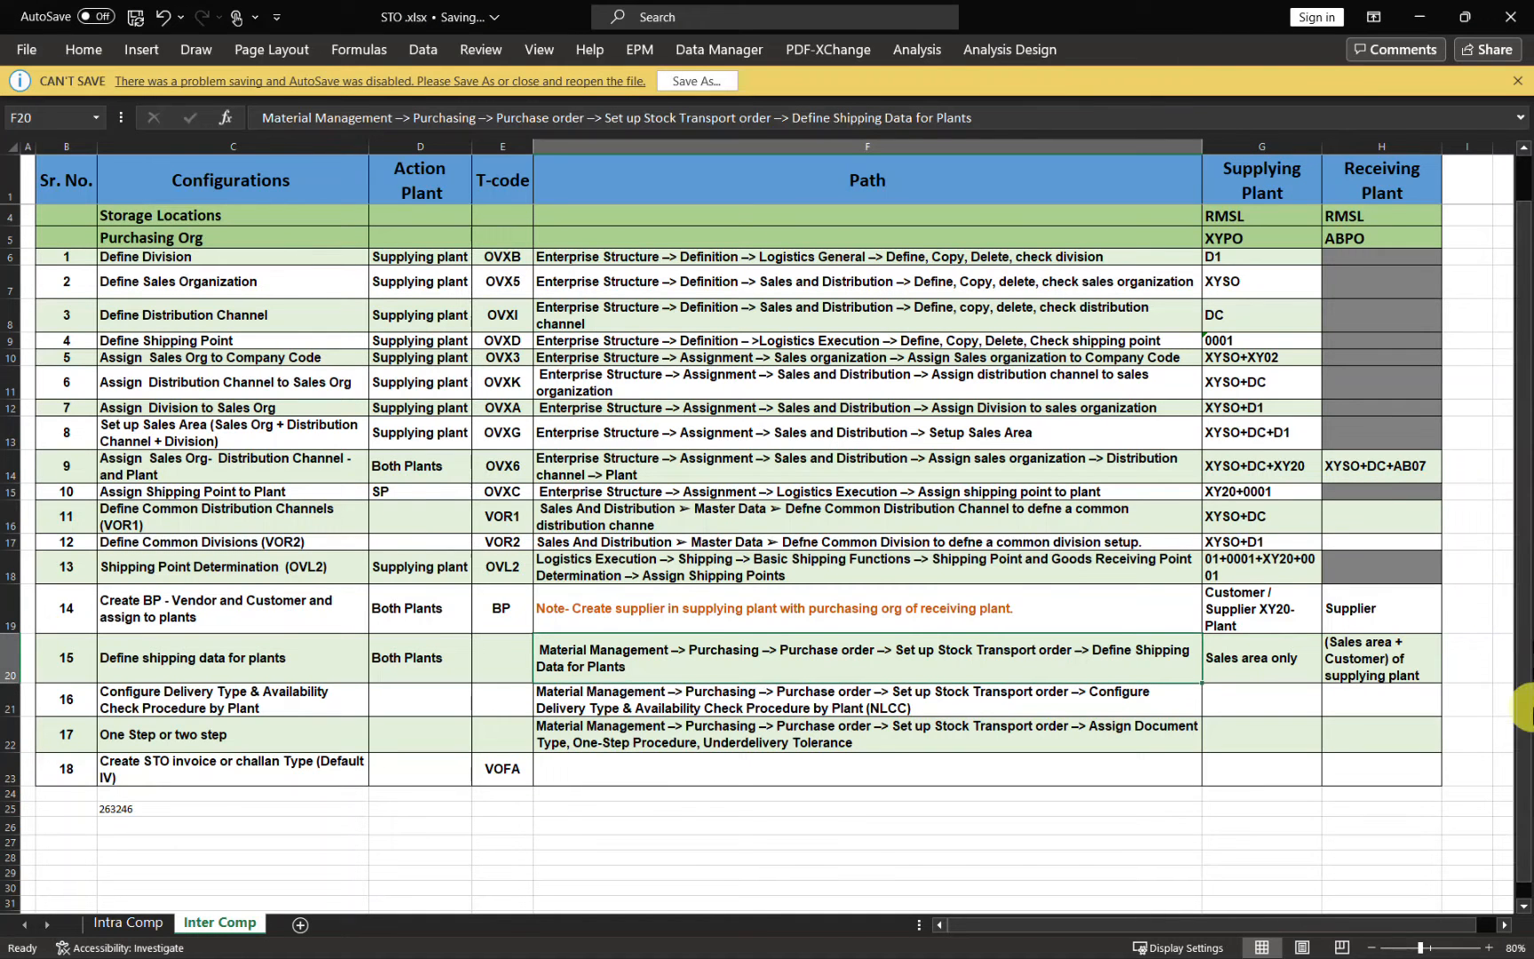
pyautogui.click(1398, 666)
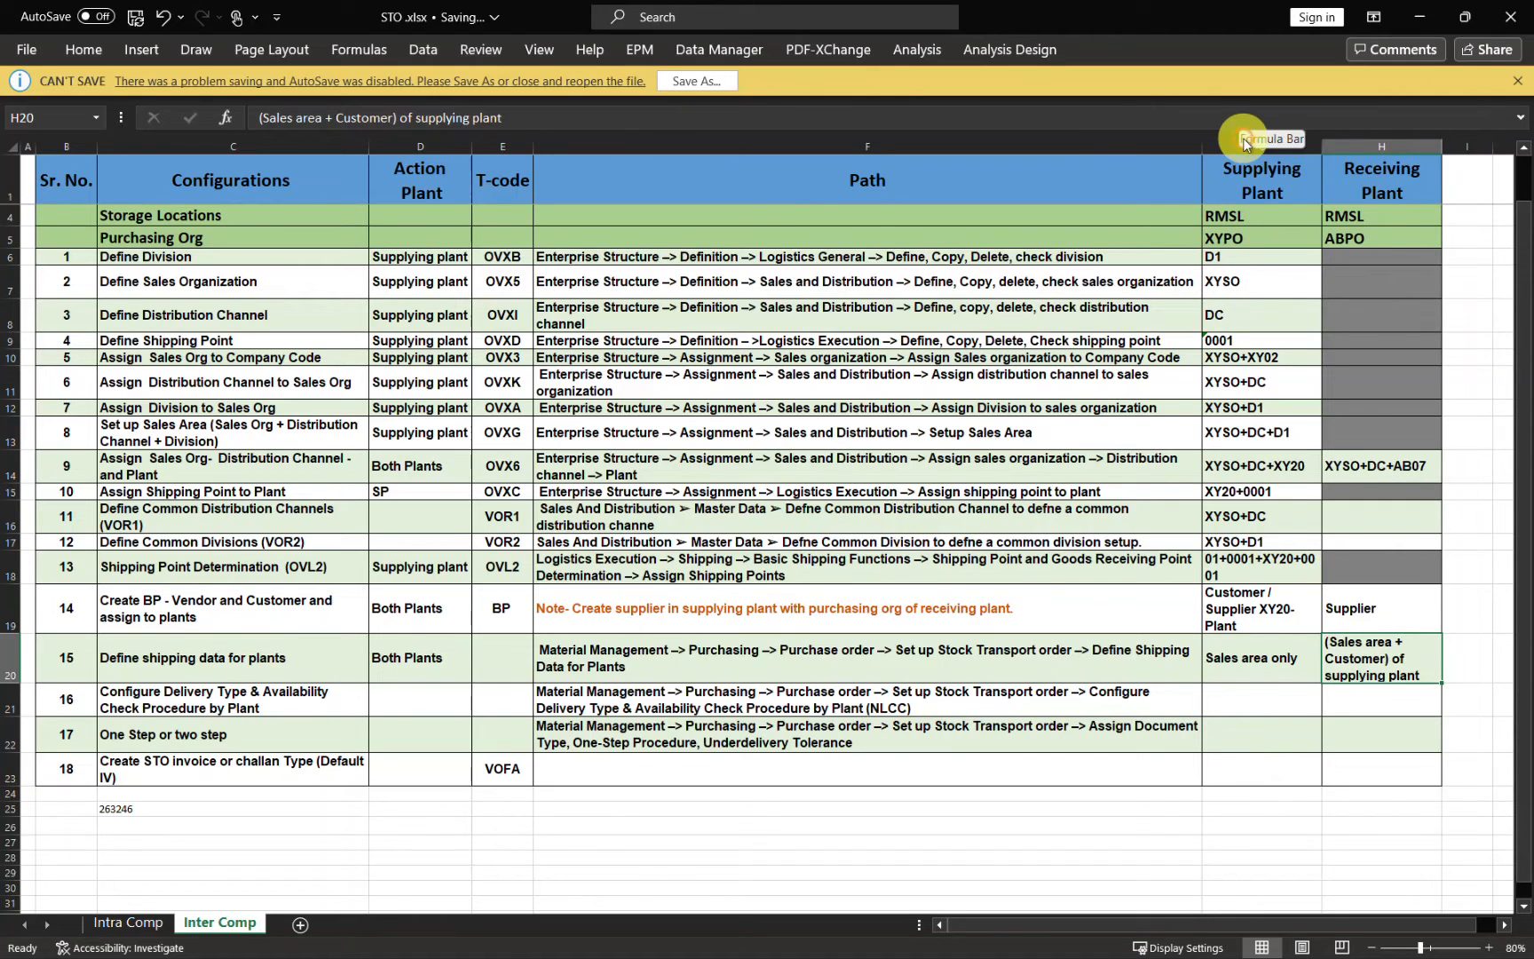
pyautogui.click(1367, 145)
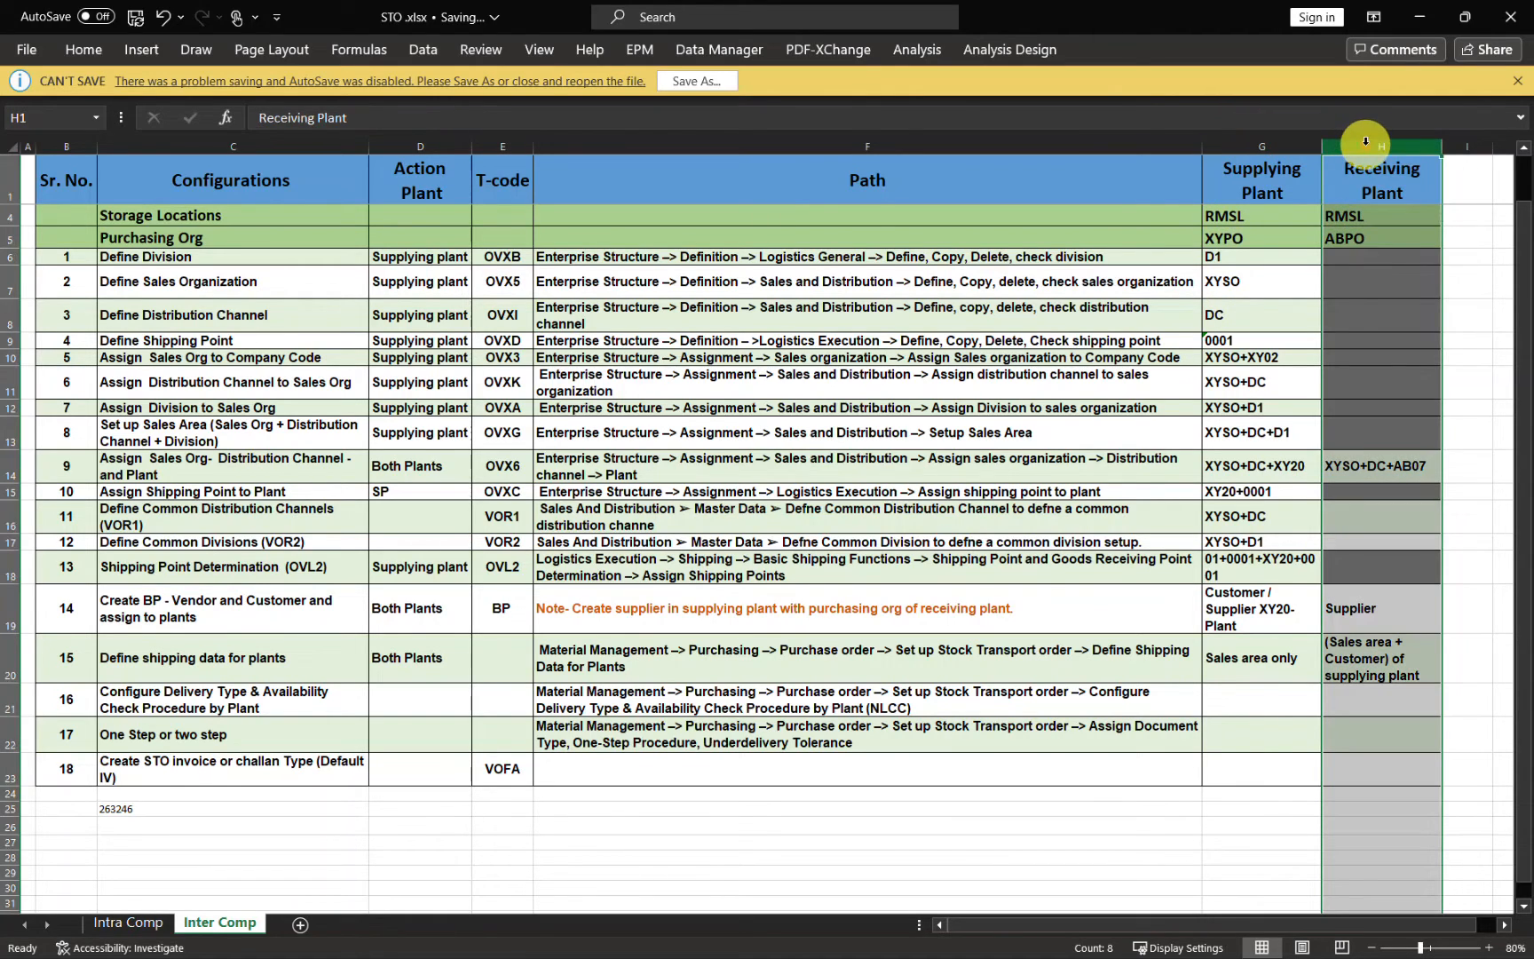
pyautogui.click(1254, 603)
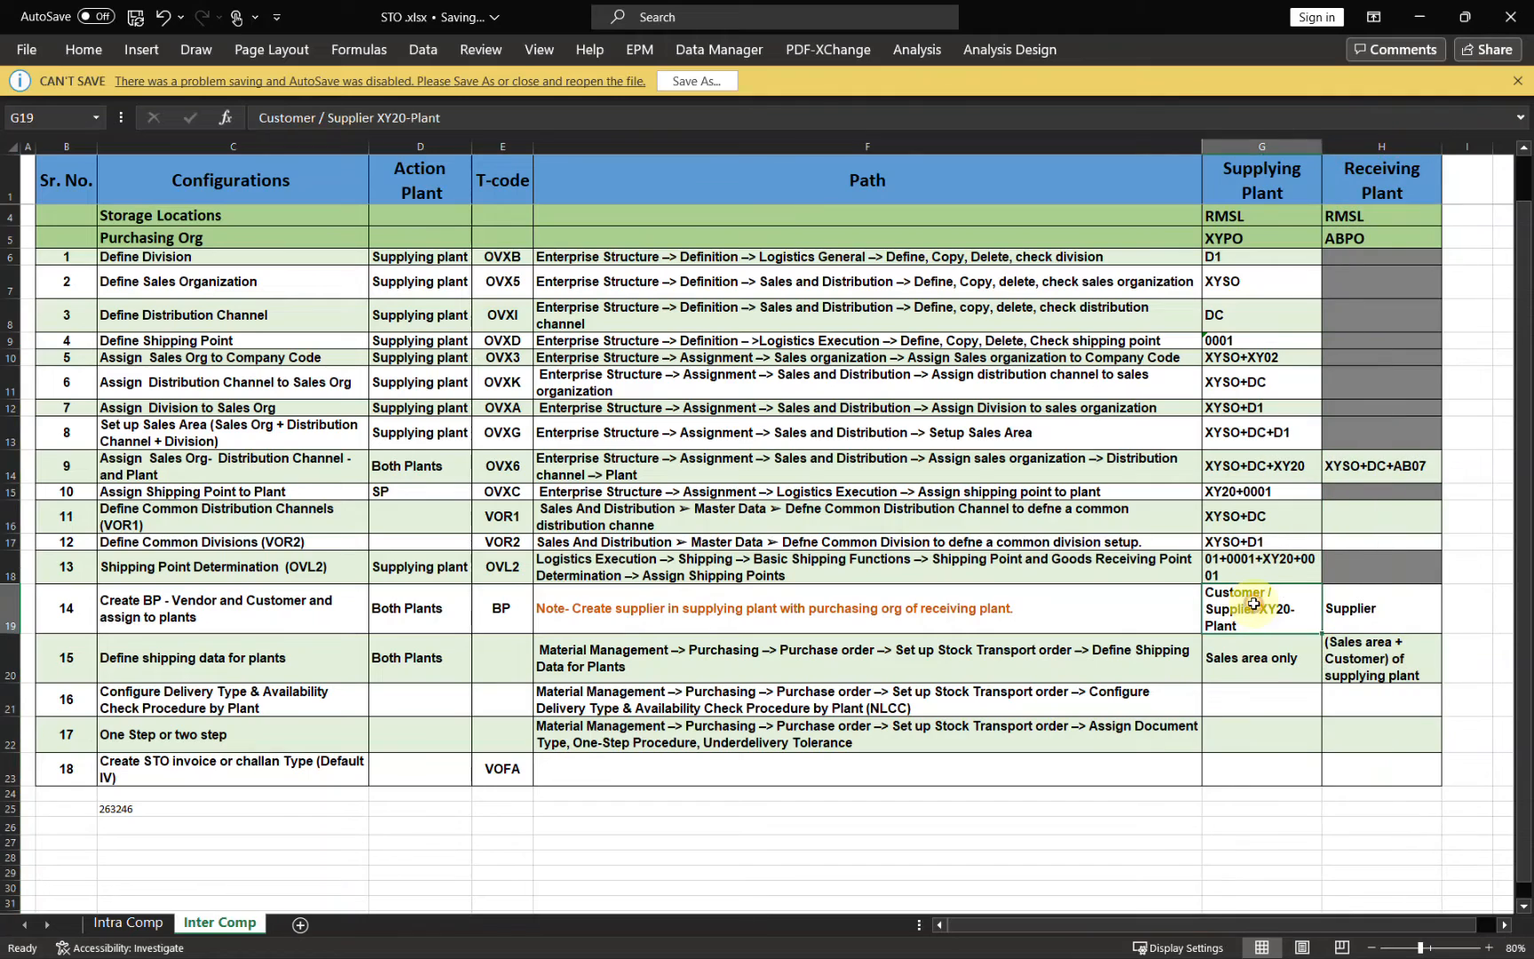
pyautogui.click(1364, 659)
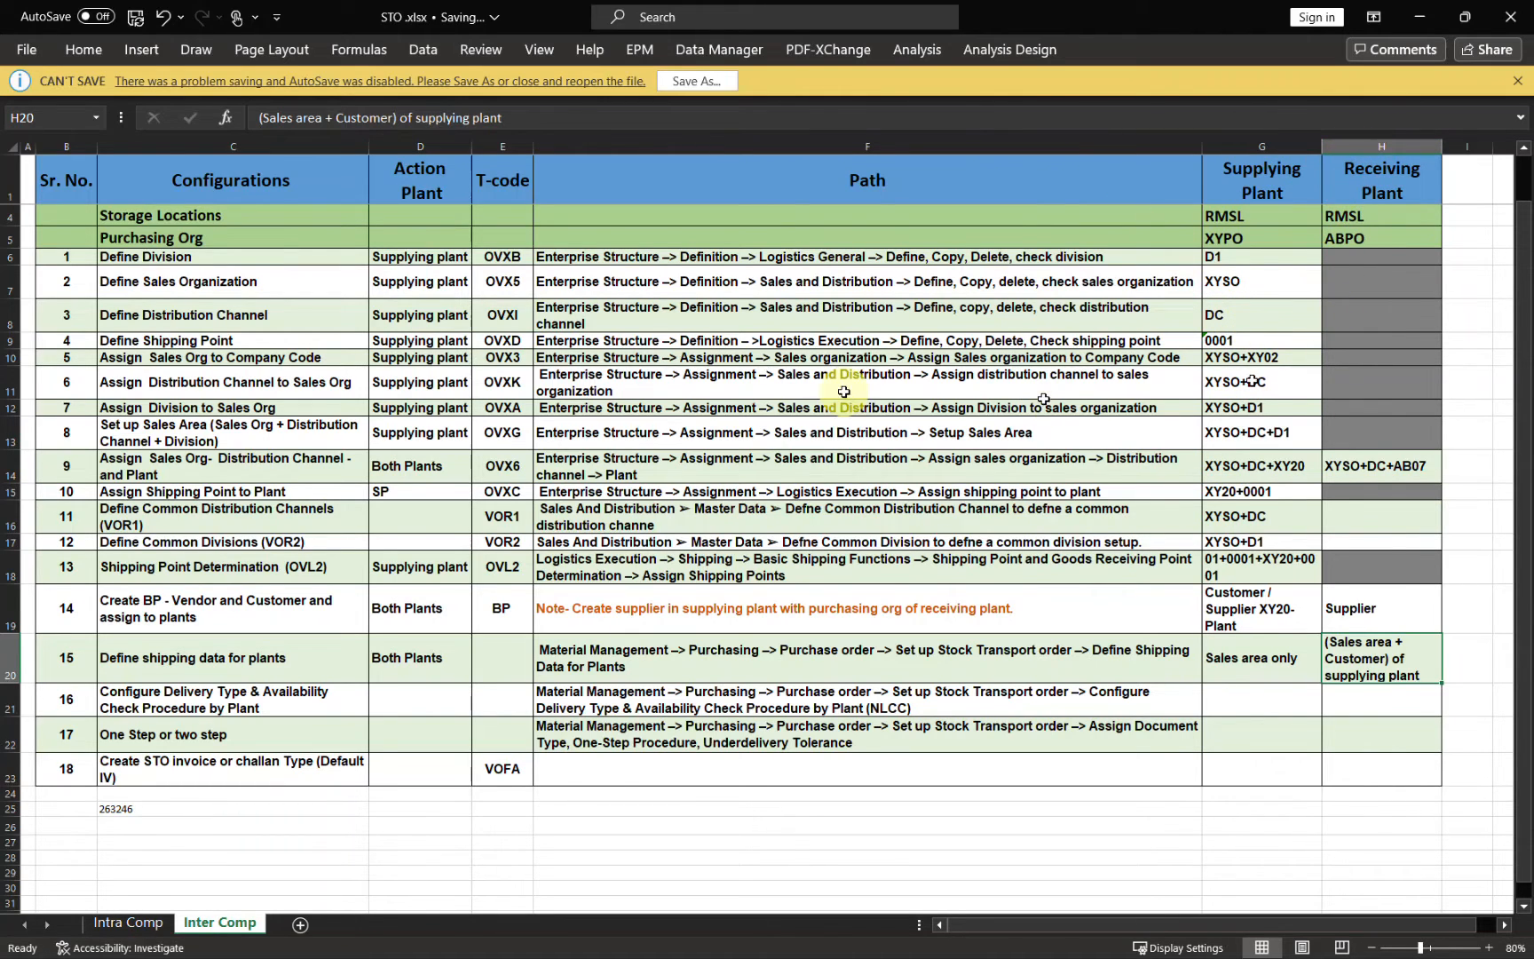
# Switch back to SAP and assign customer XY20-PLANT as the customer number of plant AB07.
pyautogui.hotkey('alt', 'Tab')
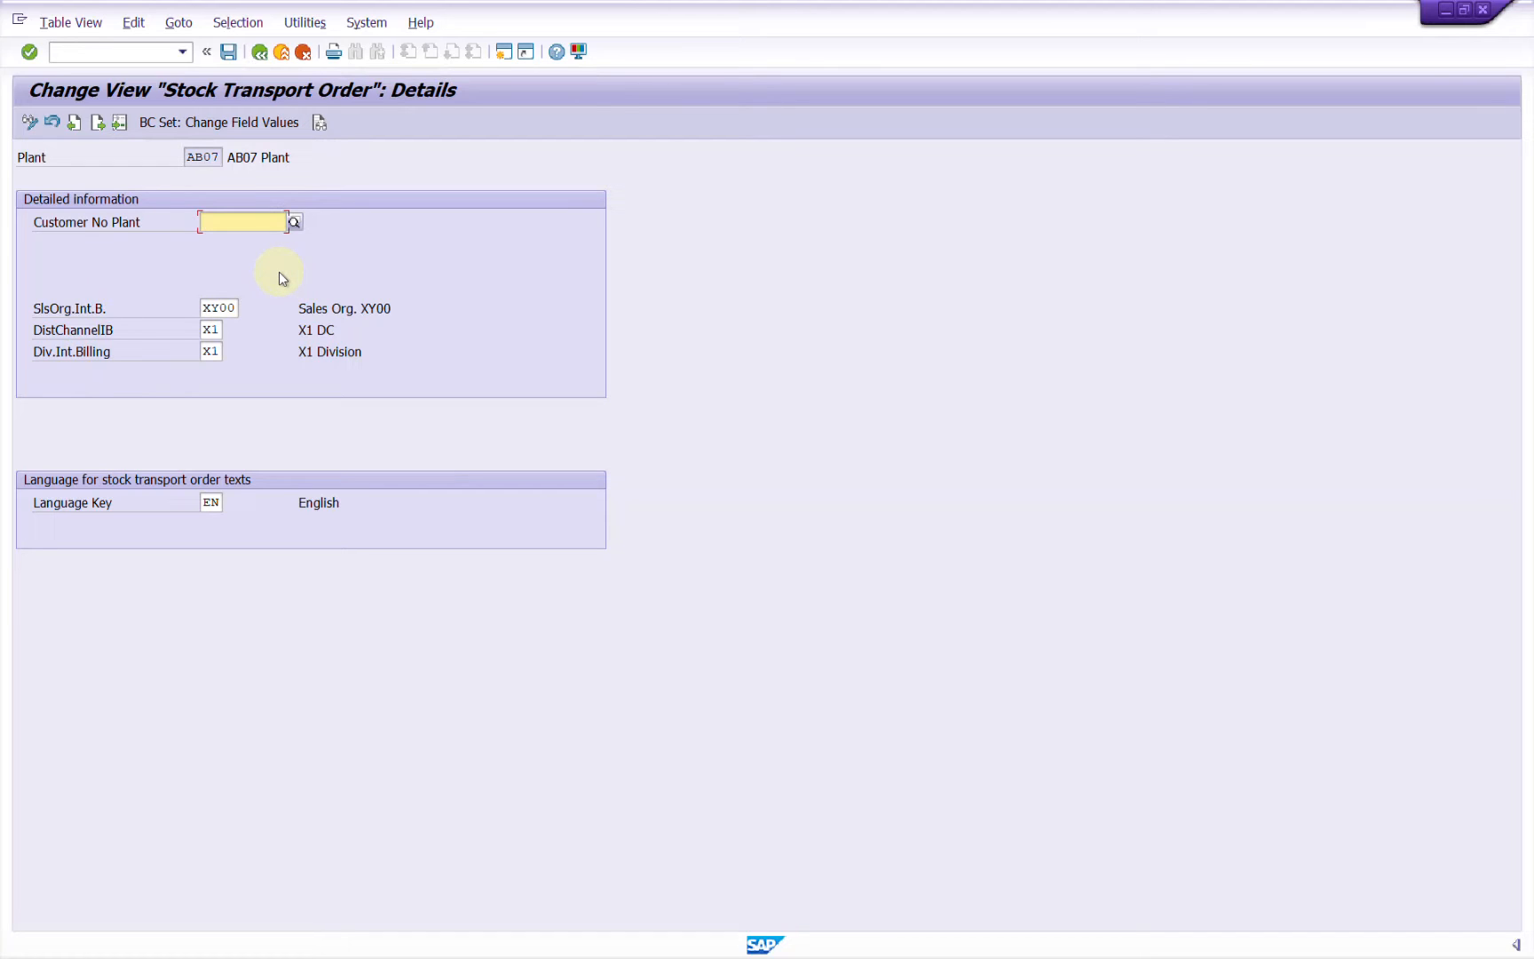
pyautogui.write('XY20')
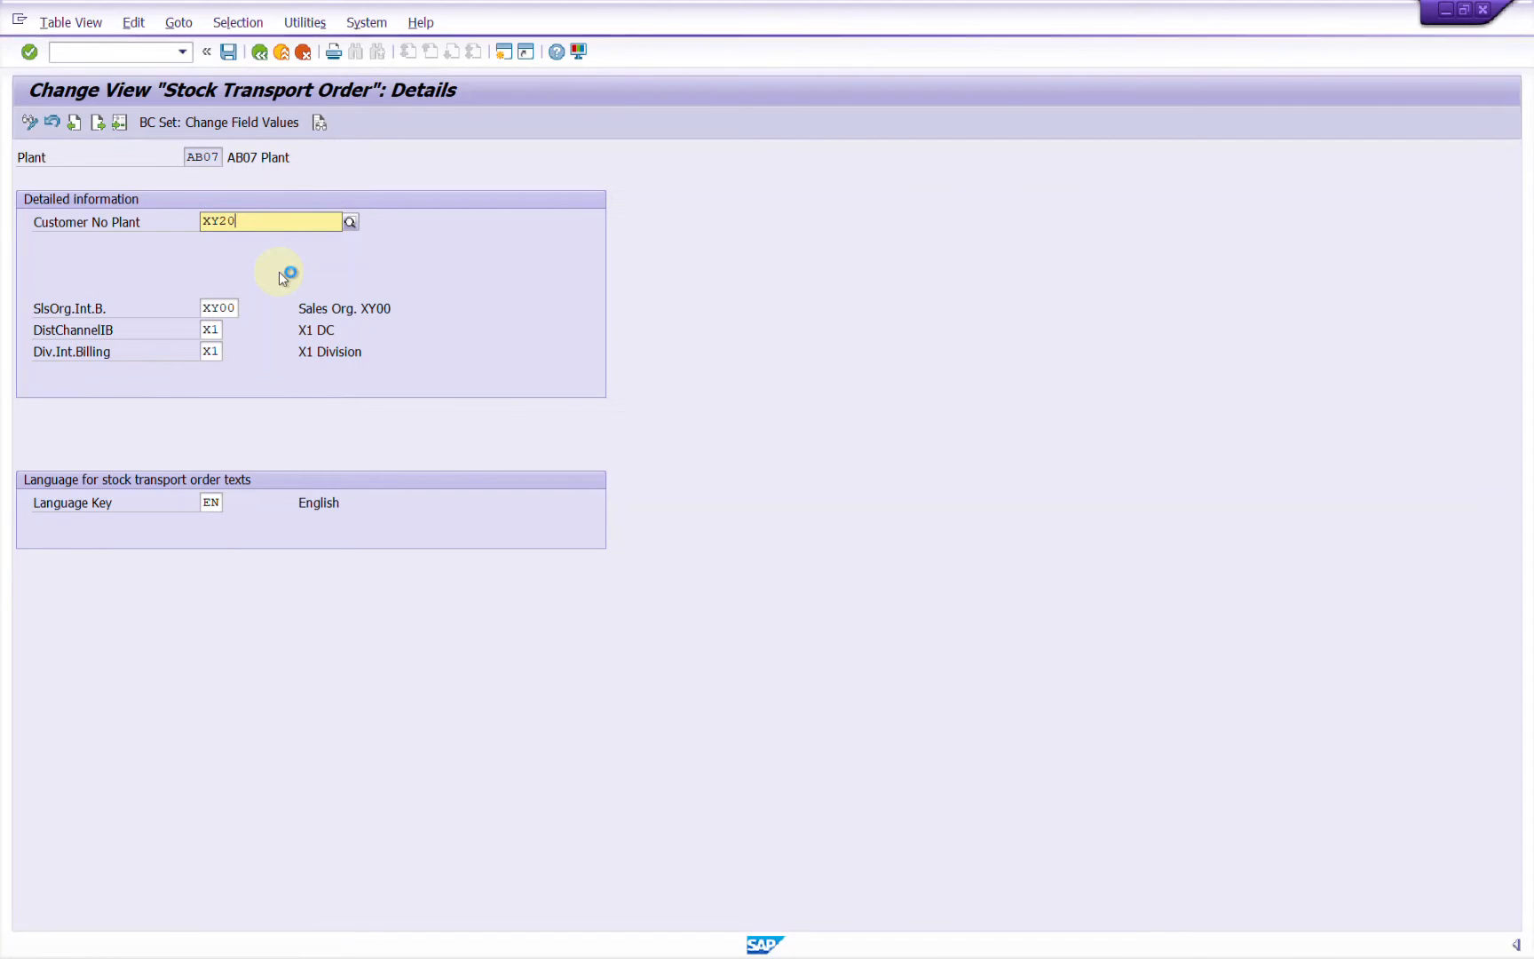
pyautogui.write('-Plant')
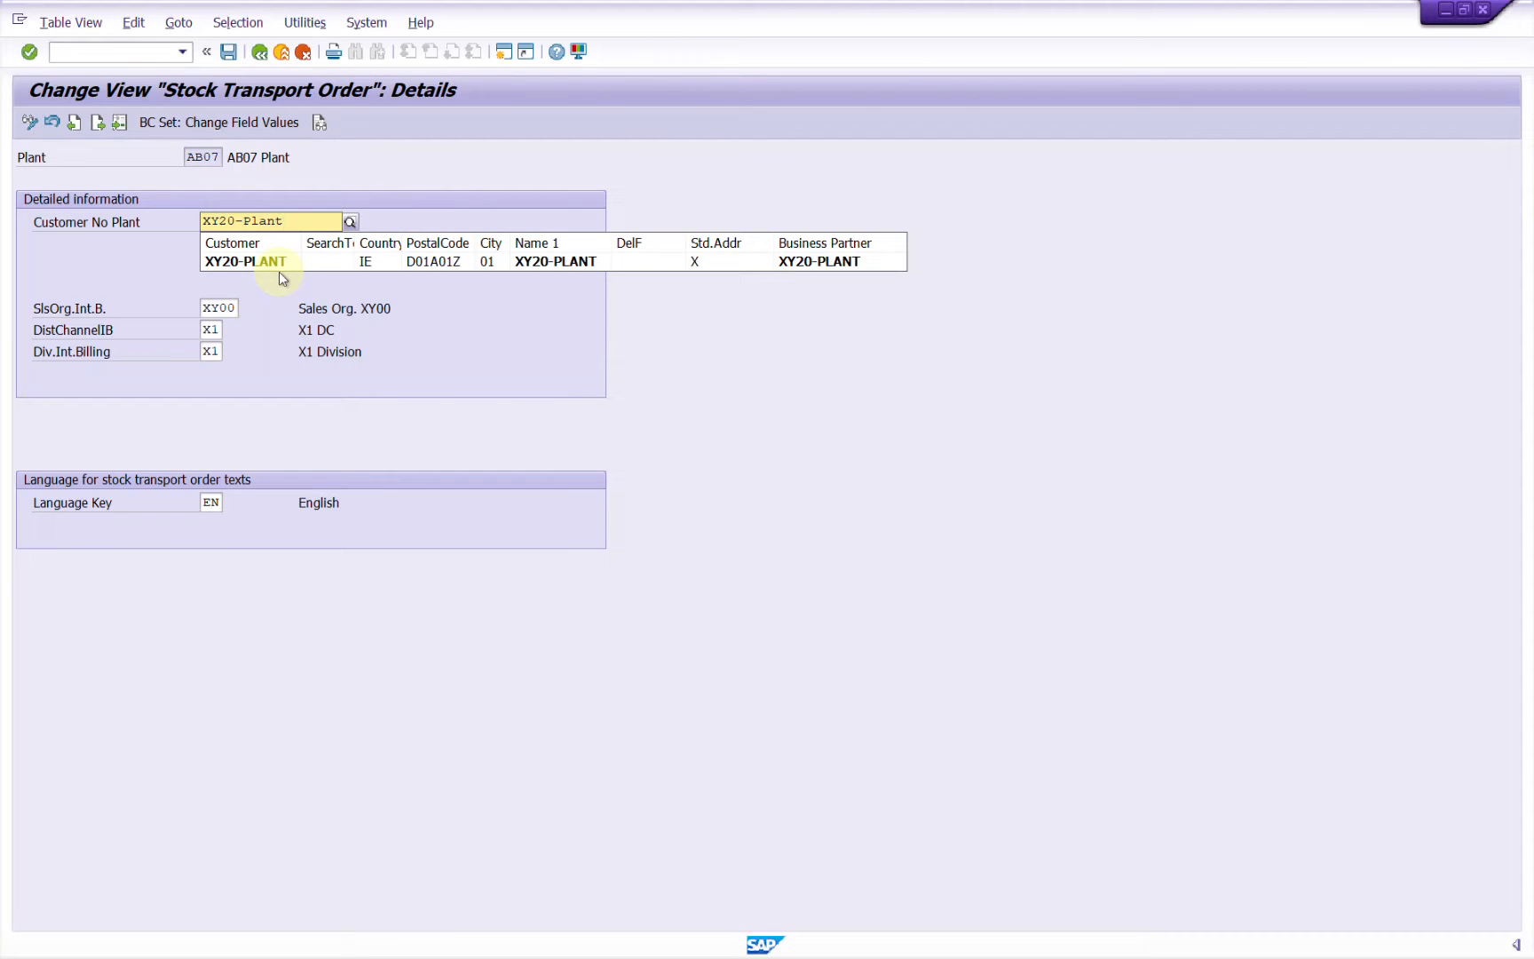
pyautogui.click(280, 269)
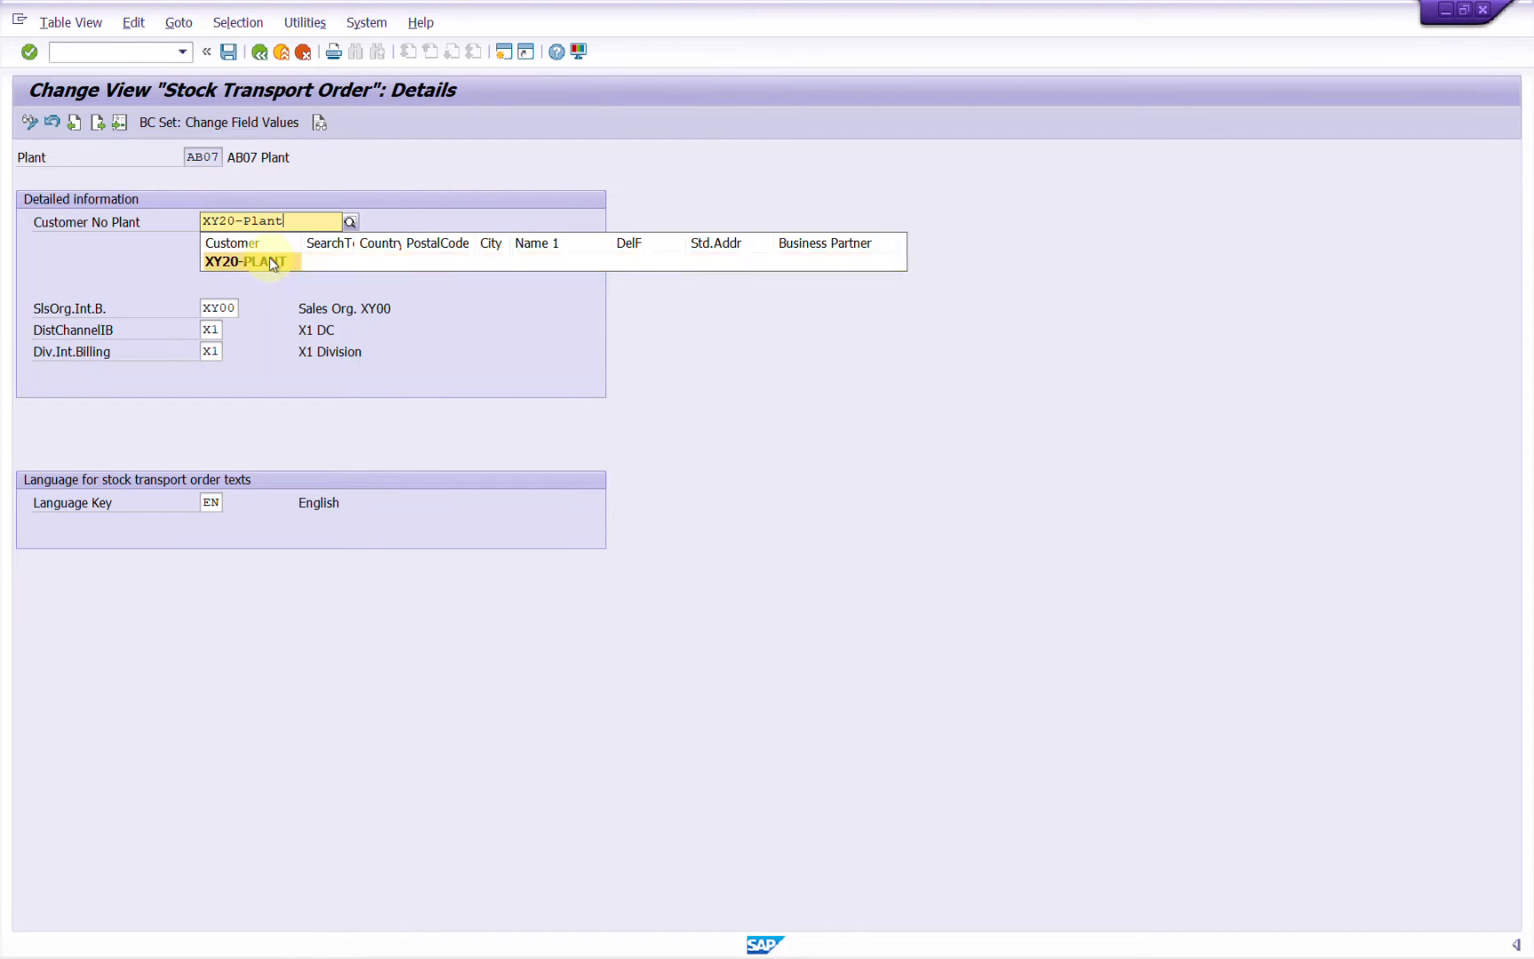
# Set plant AB07's sales organization to XYSO, distribution channel to DC and division to D1, and save the shipping data.
pyautogui.click(220, 310)
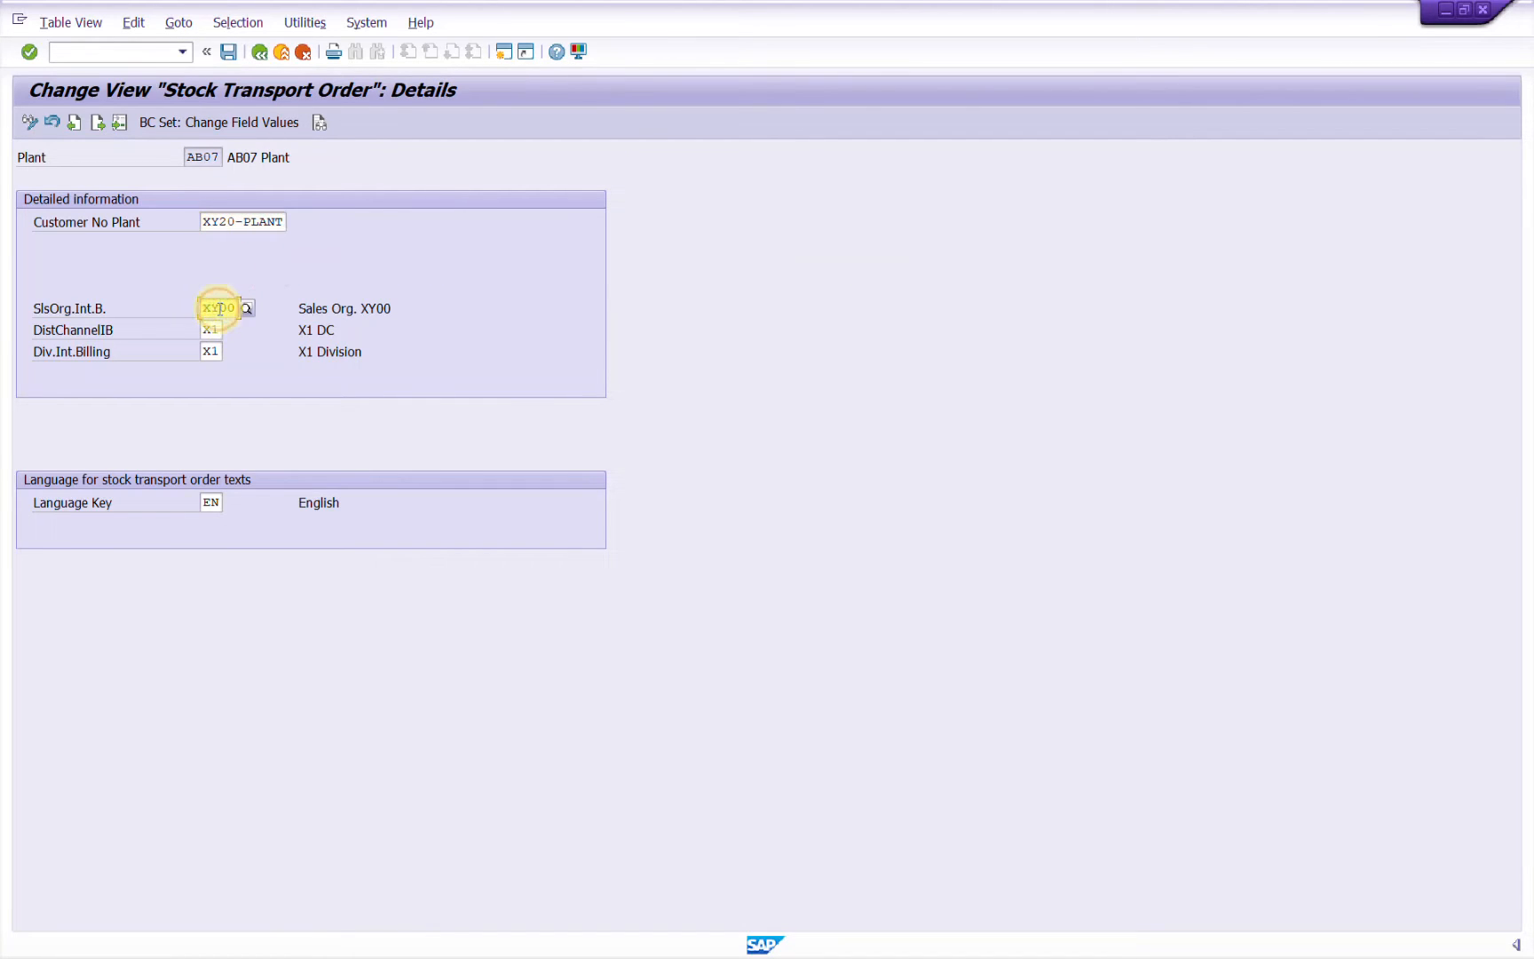
pyautogui.write('10')
pyautogui.press('Tab')
pyautogui.write('DC')
pyautogui.press('Tab')
pyautogui.write('D1')
pyautogui.press('Tab')
pyautogui.press('Return')
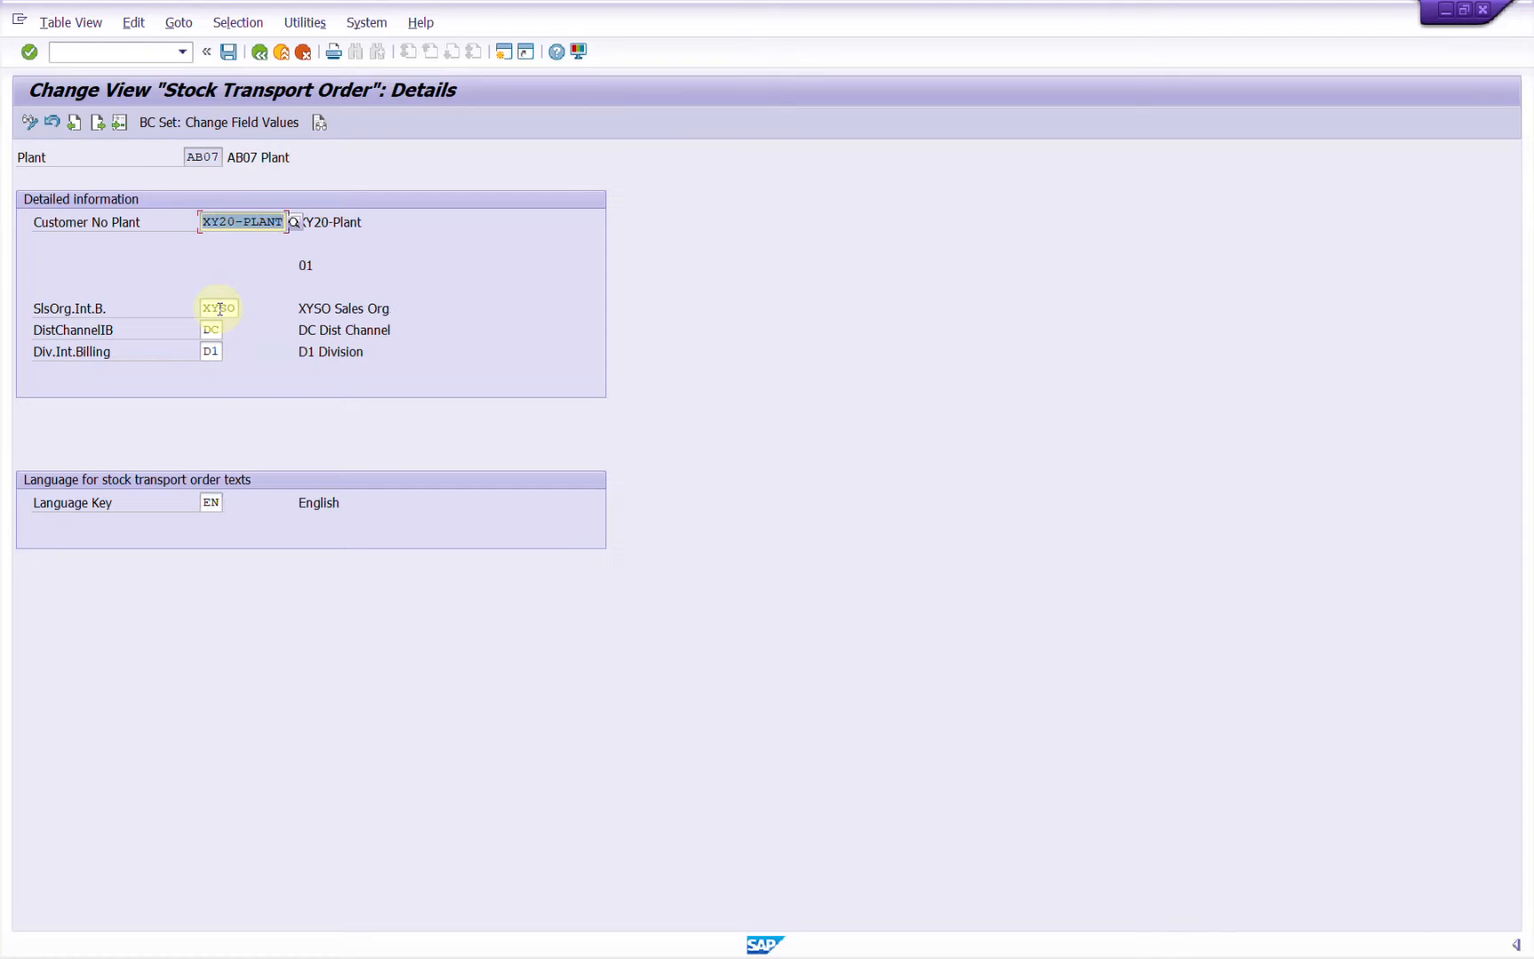
pyautogui.click(228, 53)
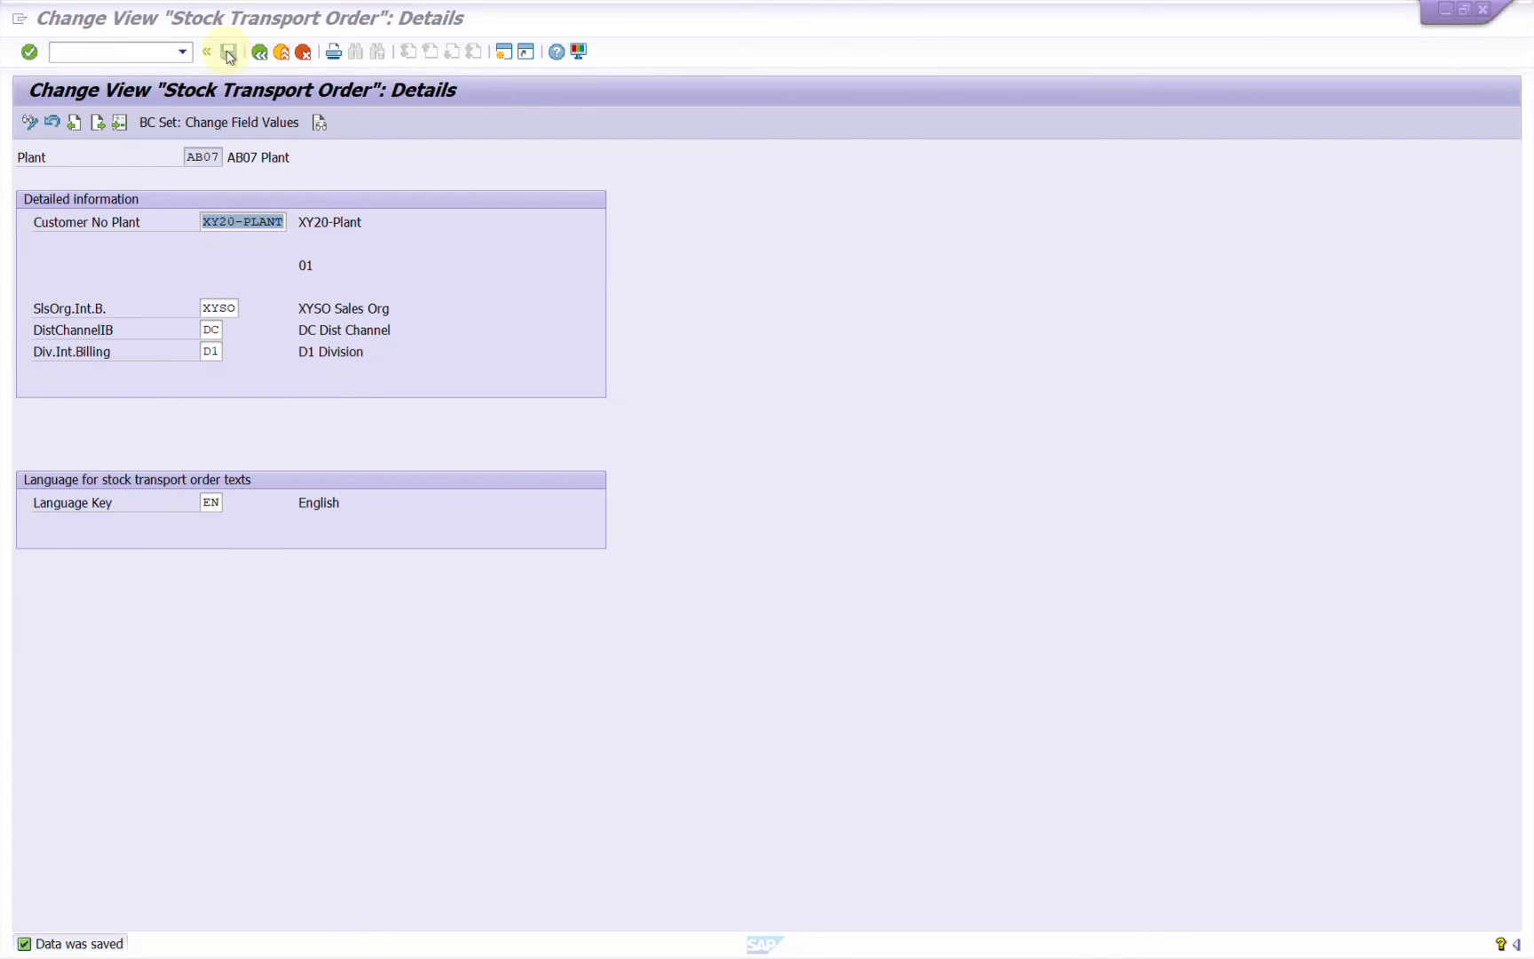
# Switch to the STO workbook in Excel and add (XYSO+DC+D1) on a new line to the supplying plant's shipping data cell.
pyautogui.hotkey('alt', 'Tab')
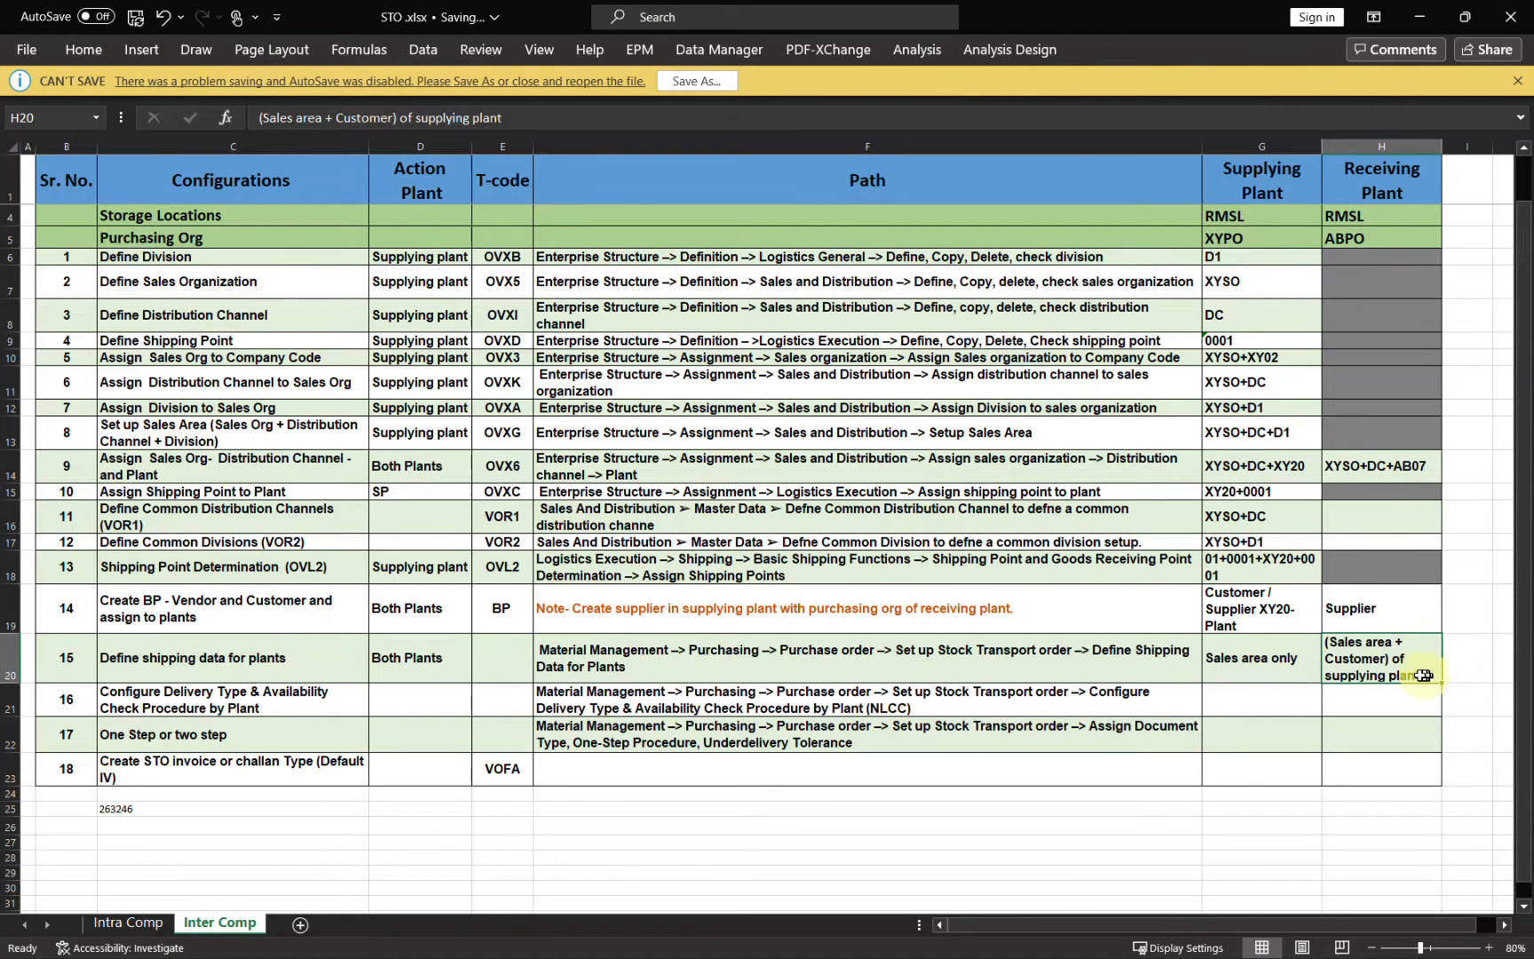
pyautogui.click(1266, 666)
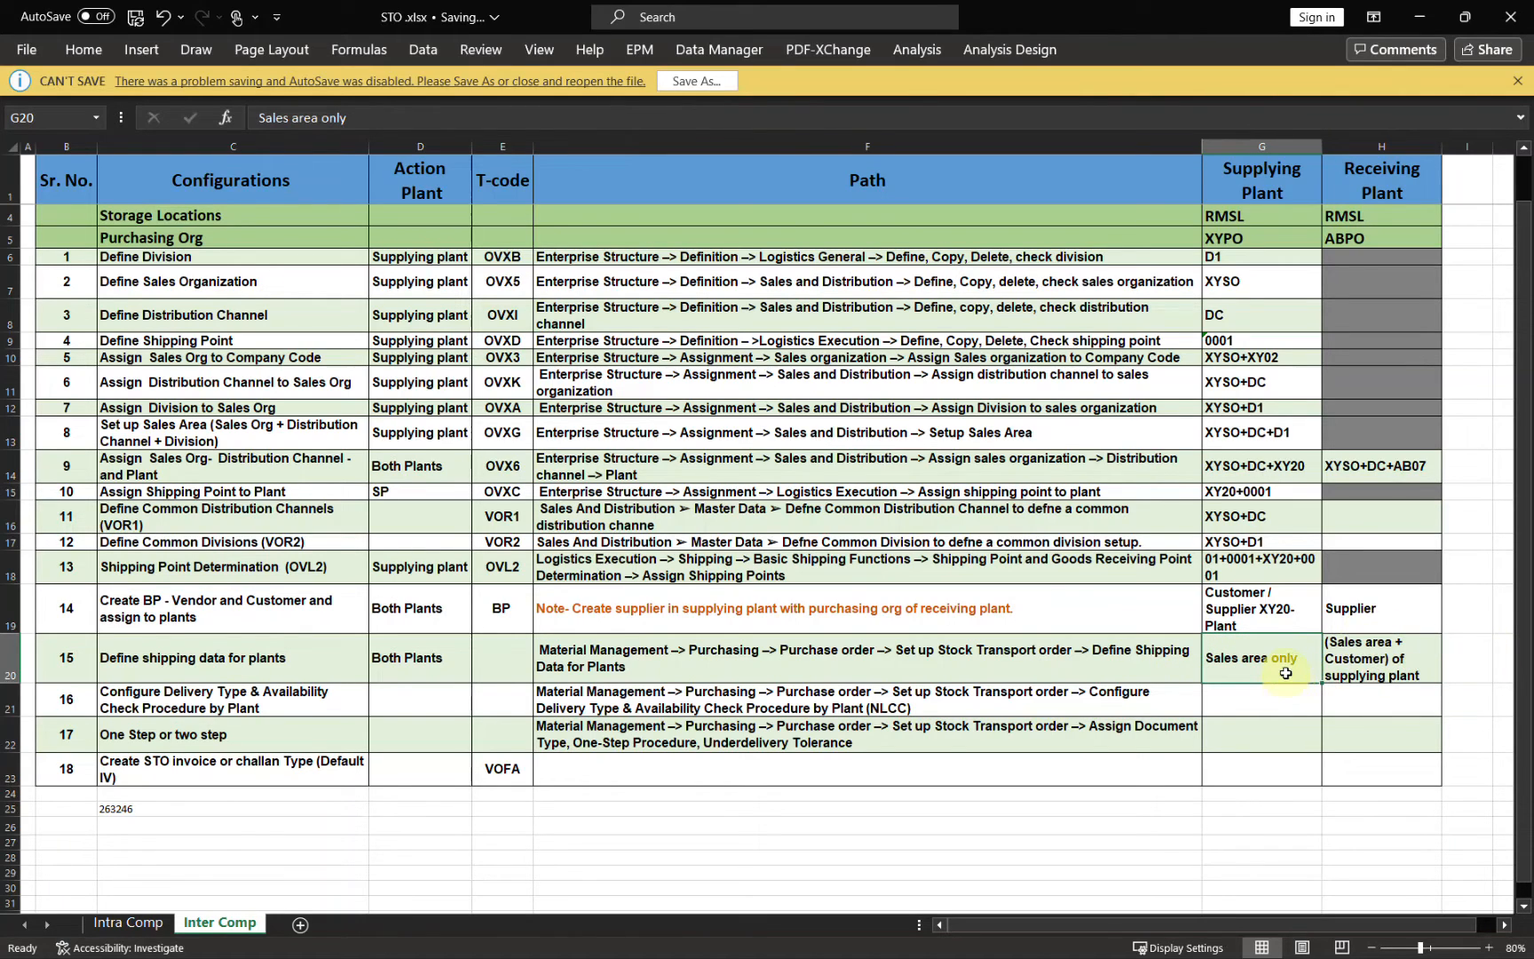
pyautogui.doubleClick(1311, 657)
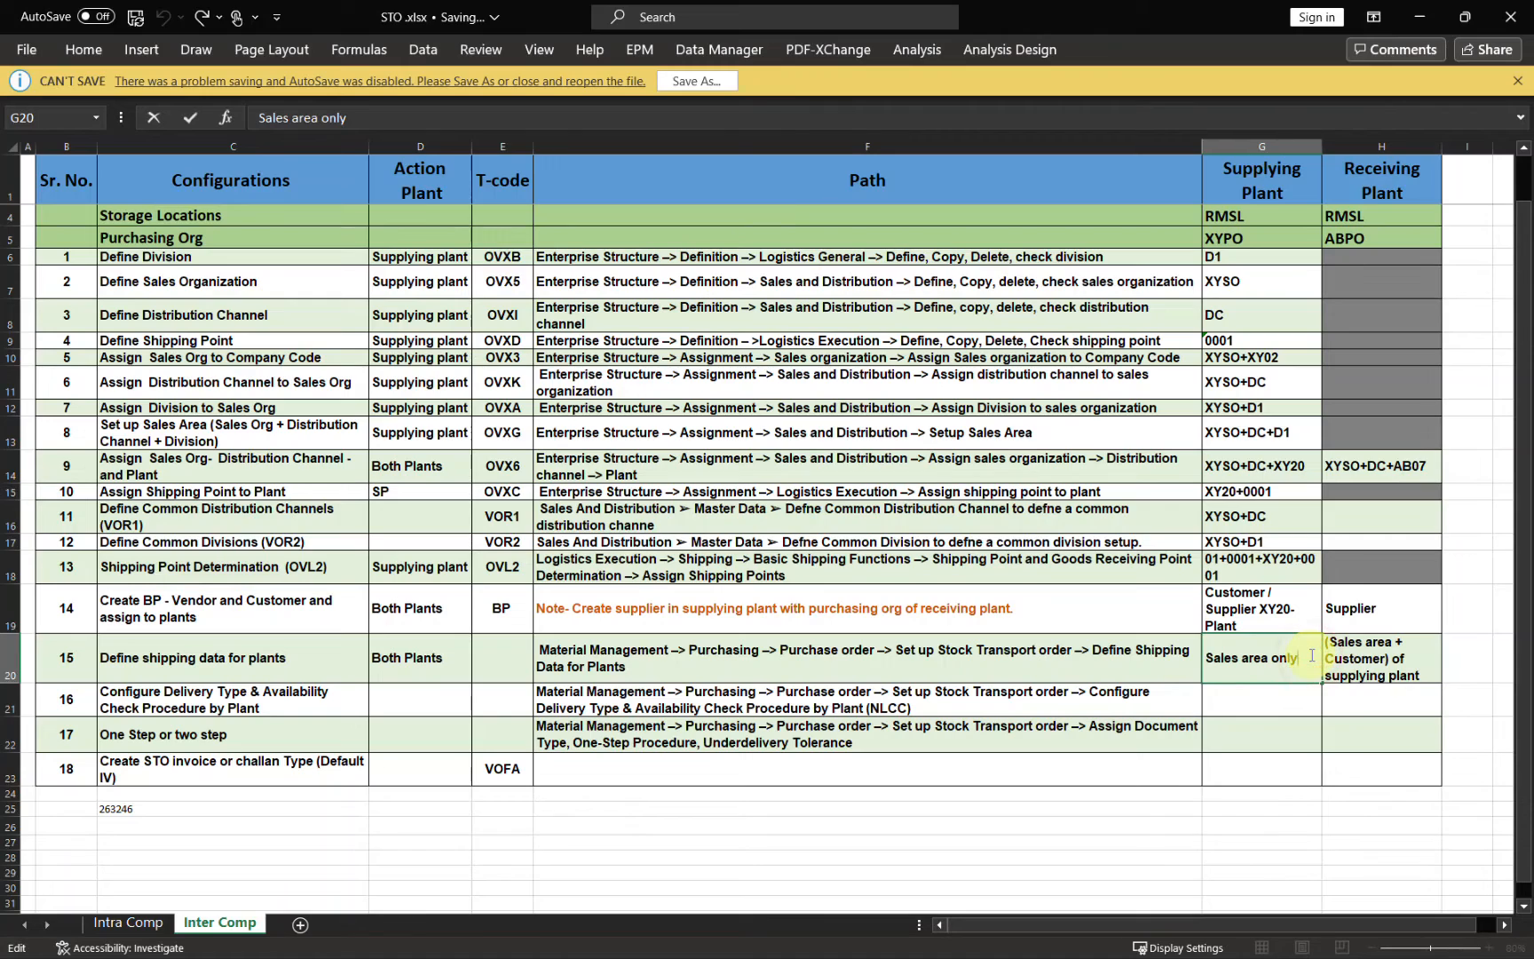
pyautogui.hotkey('alt', 'Return')
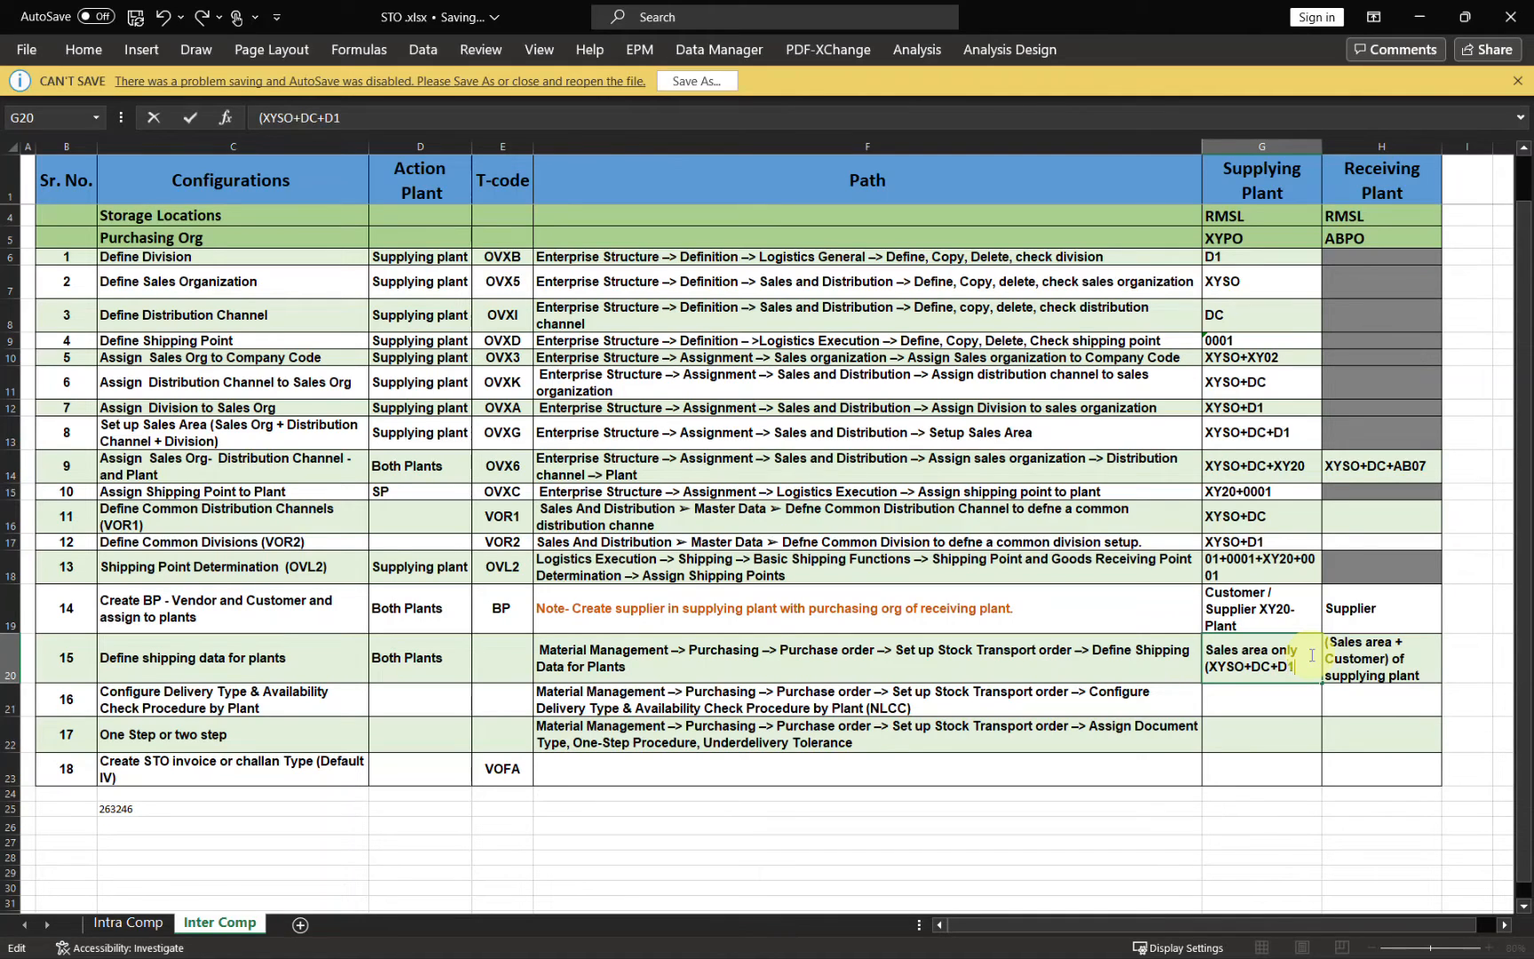
# Add (XY20-PLANT+XYSO+DC+D1) on a new line to the receiving plant's shipping data cell.
pyautogui.doubleClick(1426, 675)
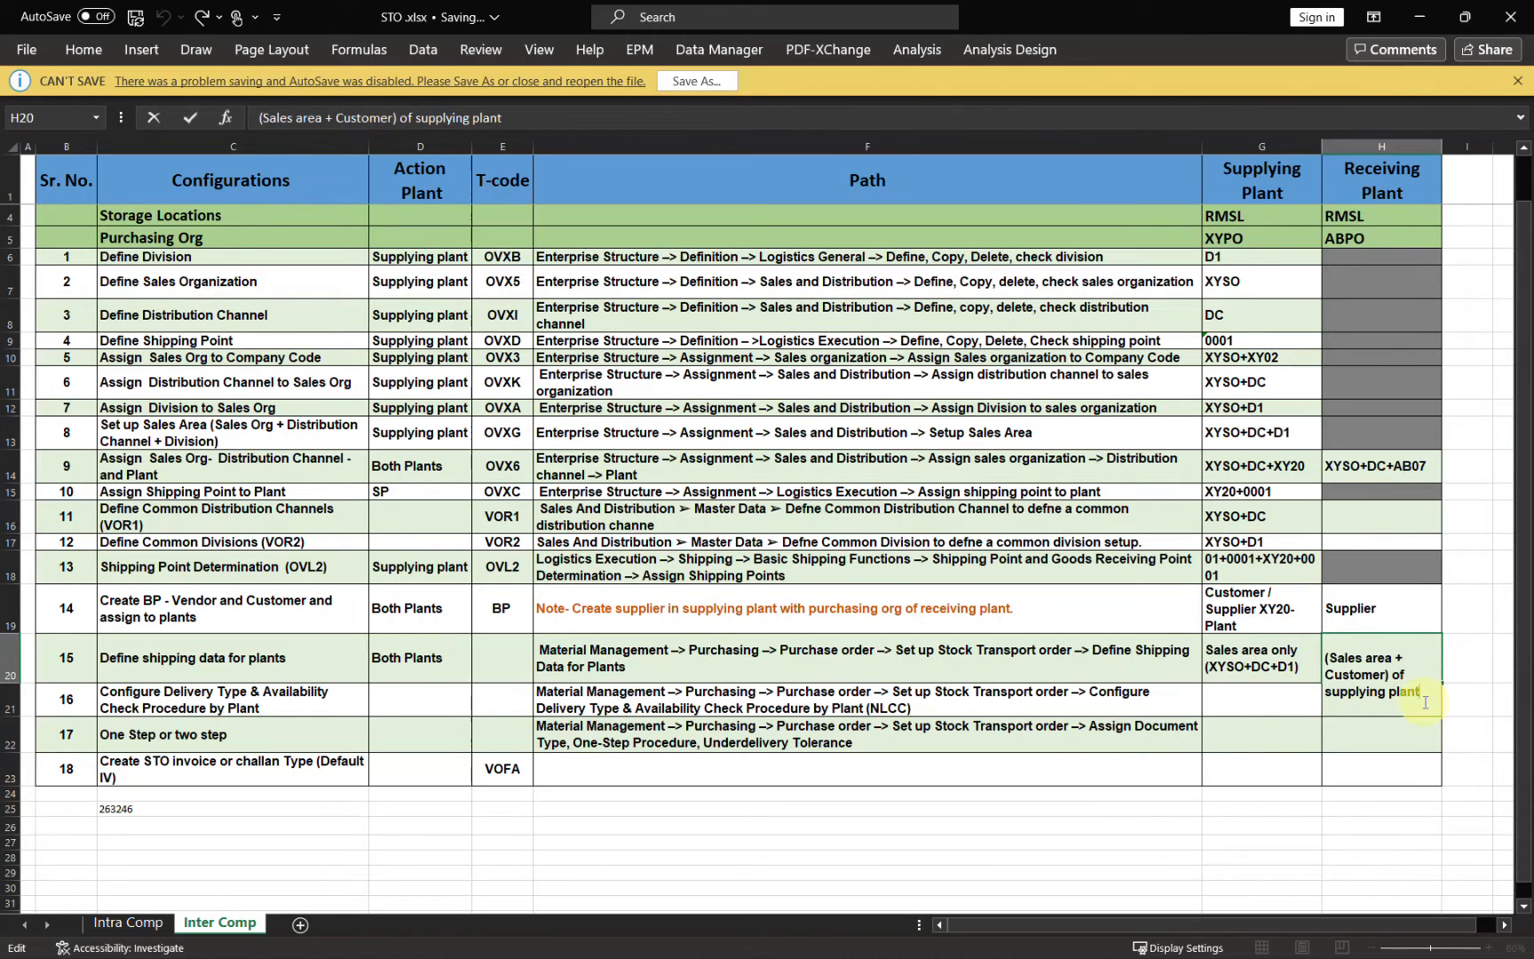
pyautogui.hotkey('alt', 'Return')
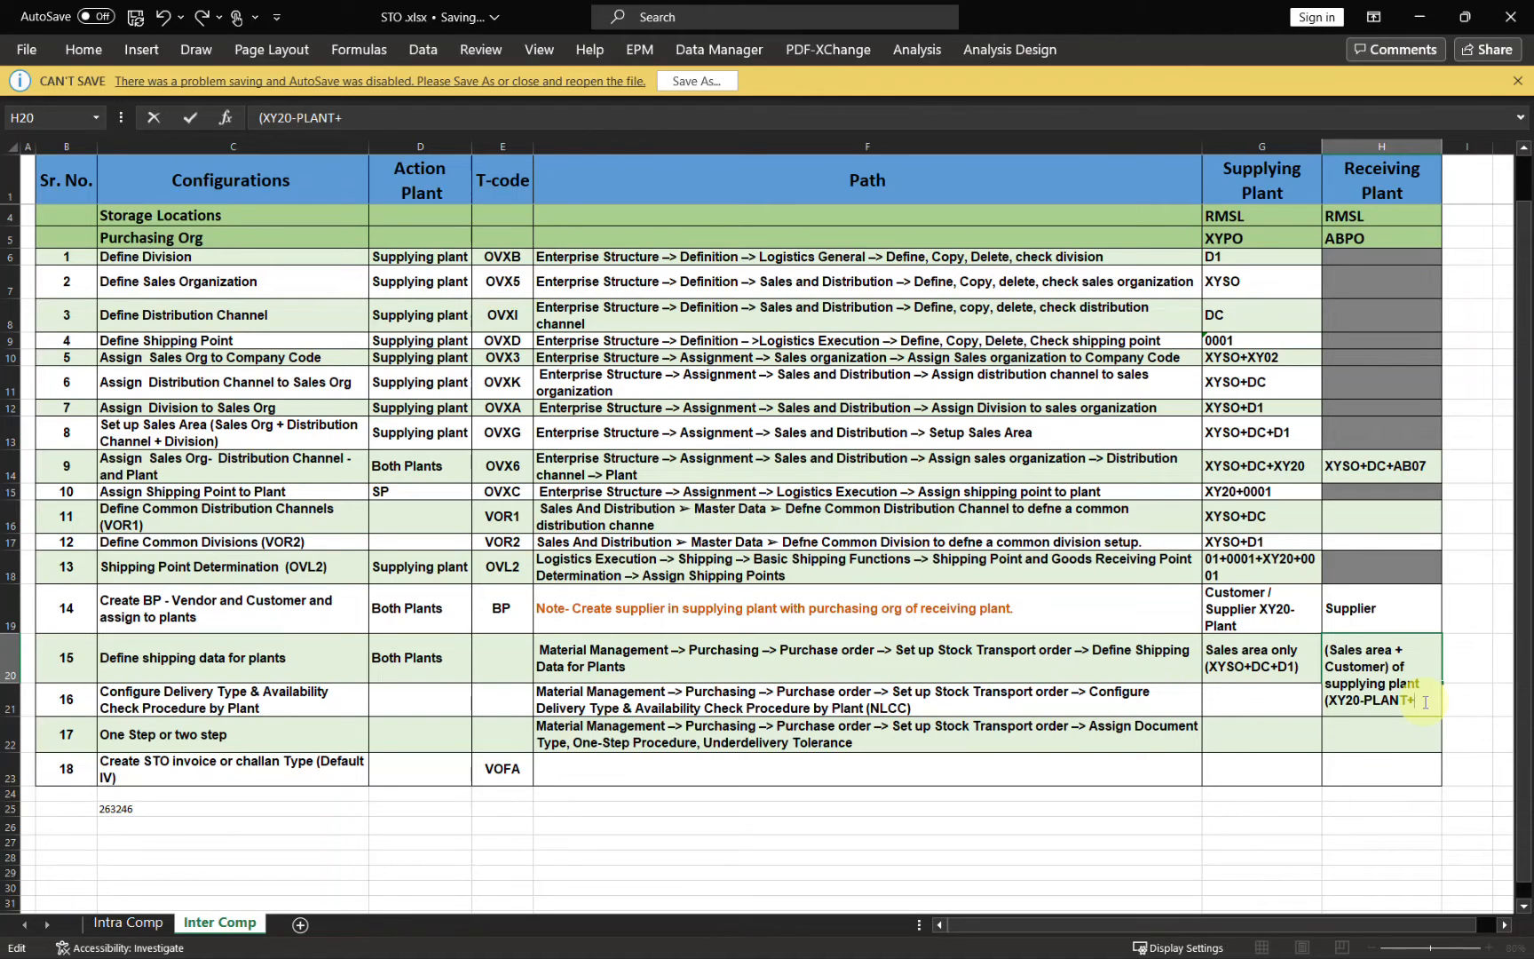
pyautogui.write('SO')
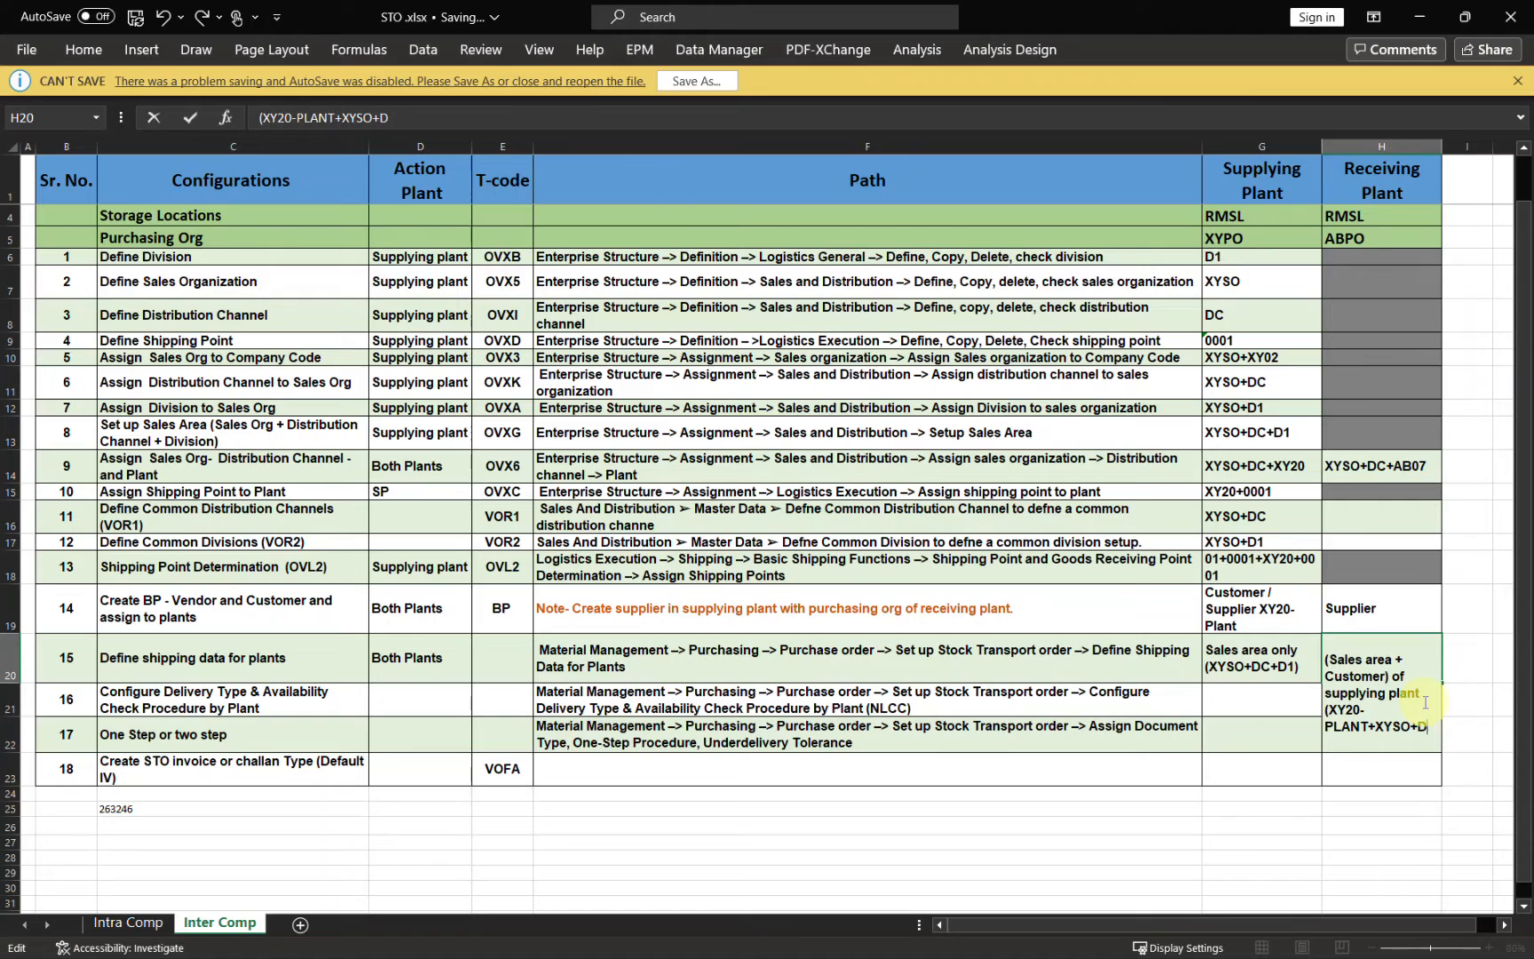
pyautogui.write('+D1')
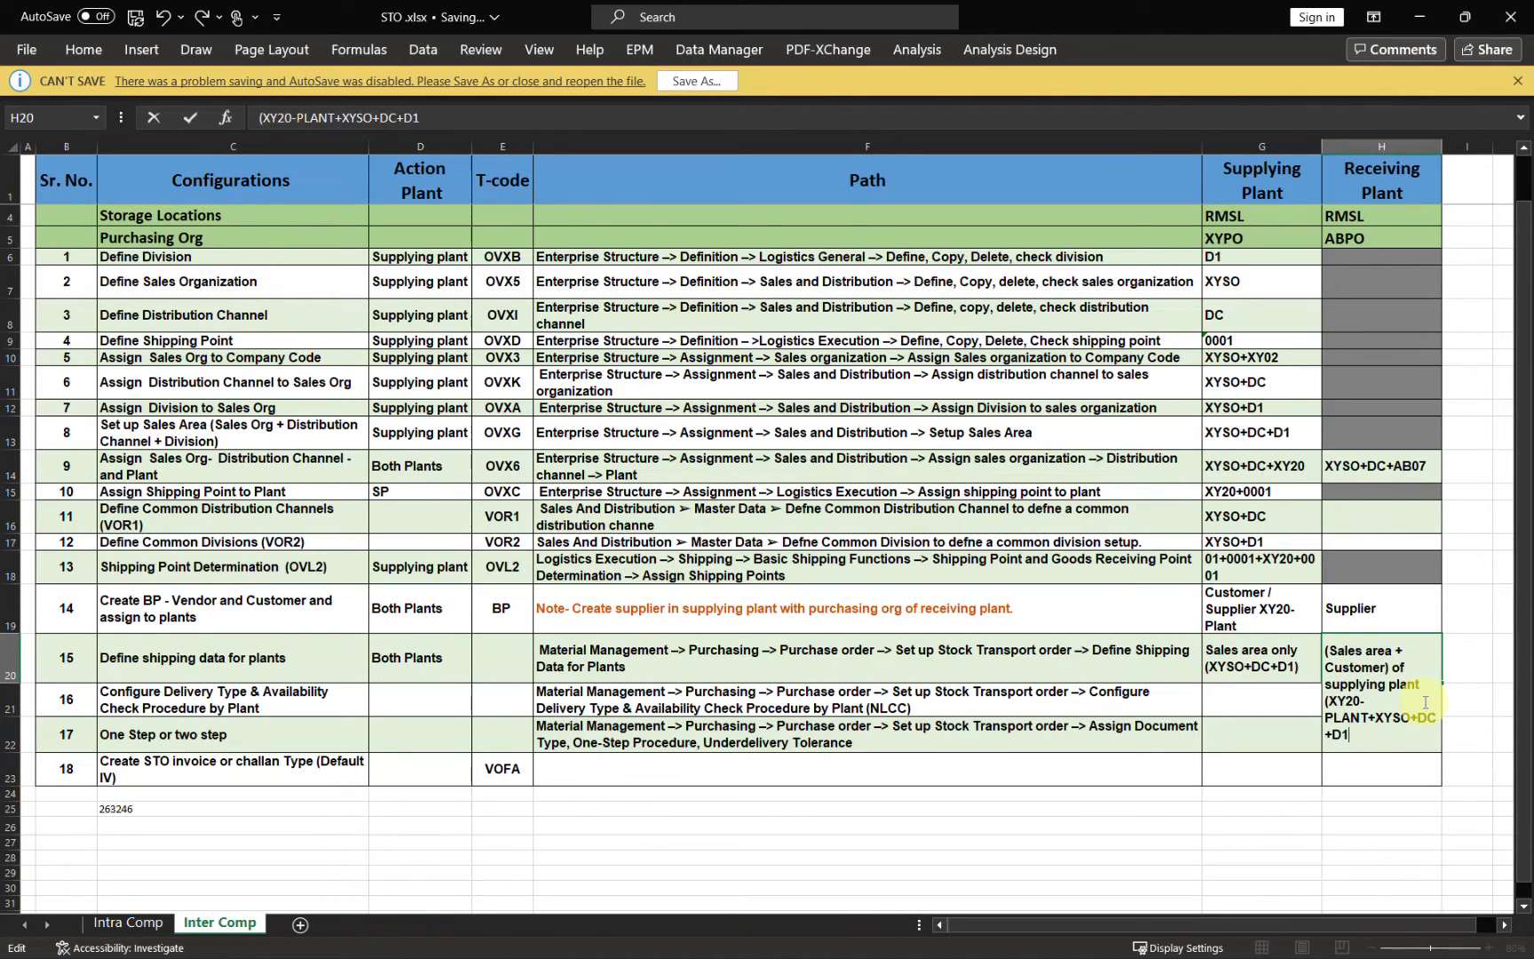
pyautogui.write('DC+D1)')
pyautogui.click(711, 838)
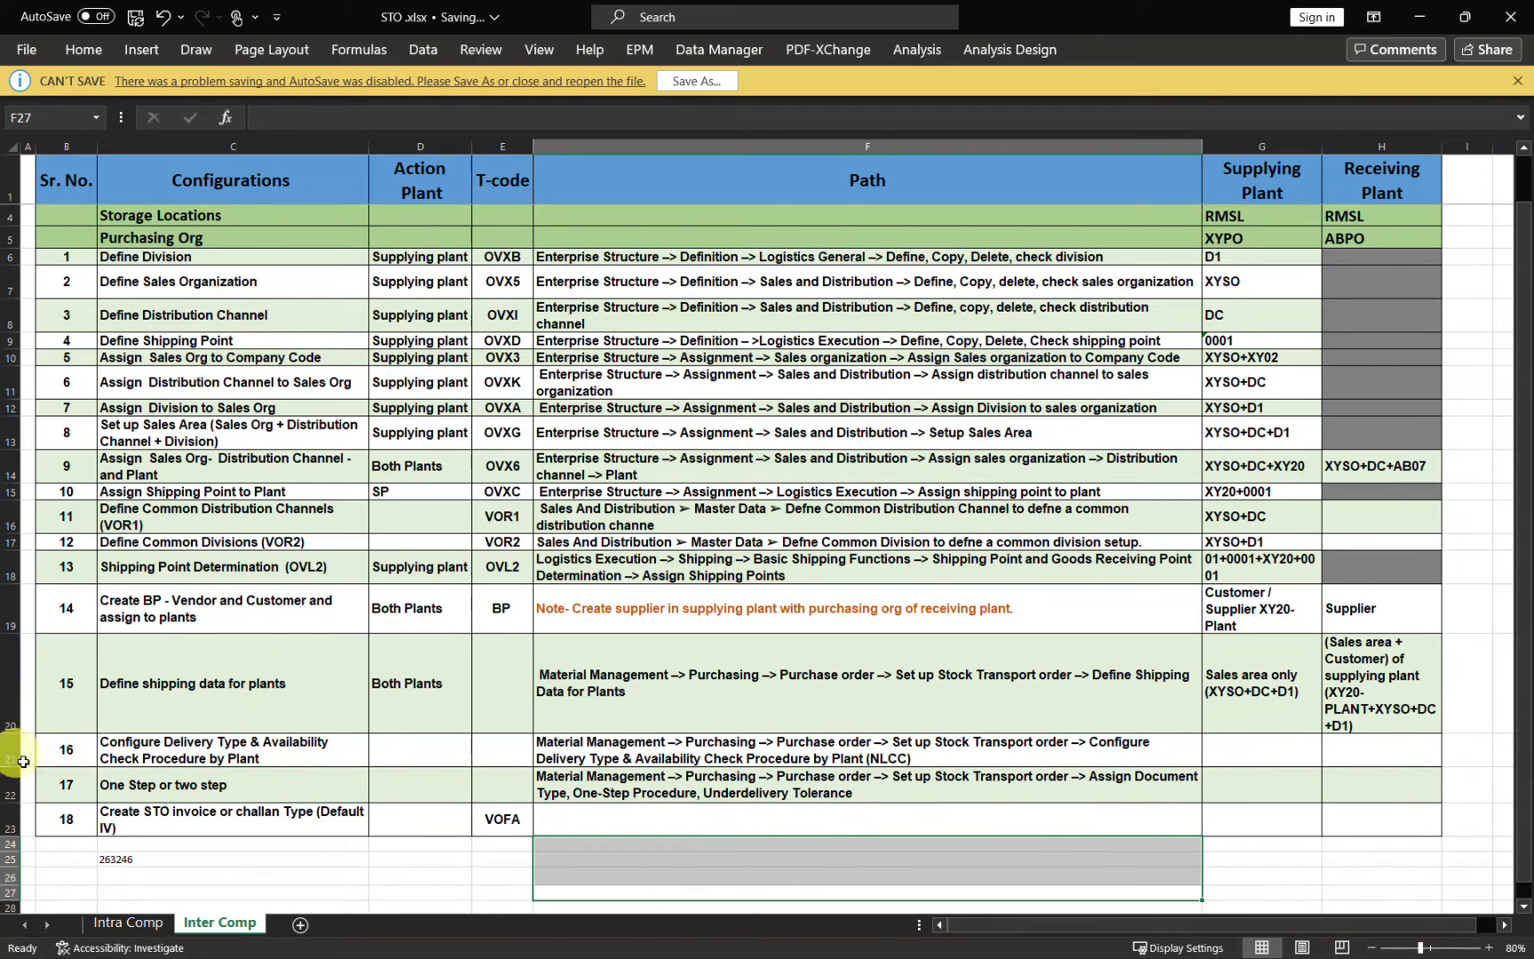
# Check configuration 16 in the sheet, return to SAP and open the activity Configure Delivery Type & Availability Check Procedure by Plant.
pyautogui.click(9, 755)
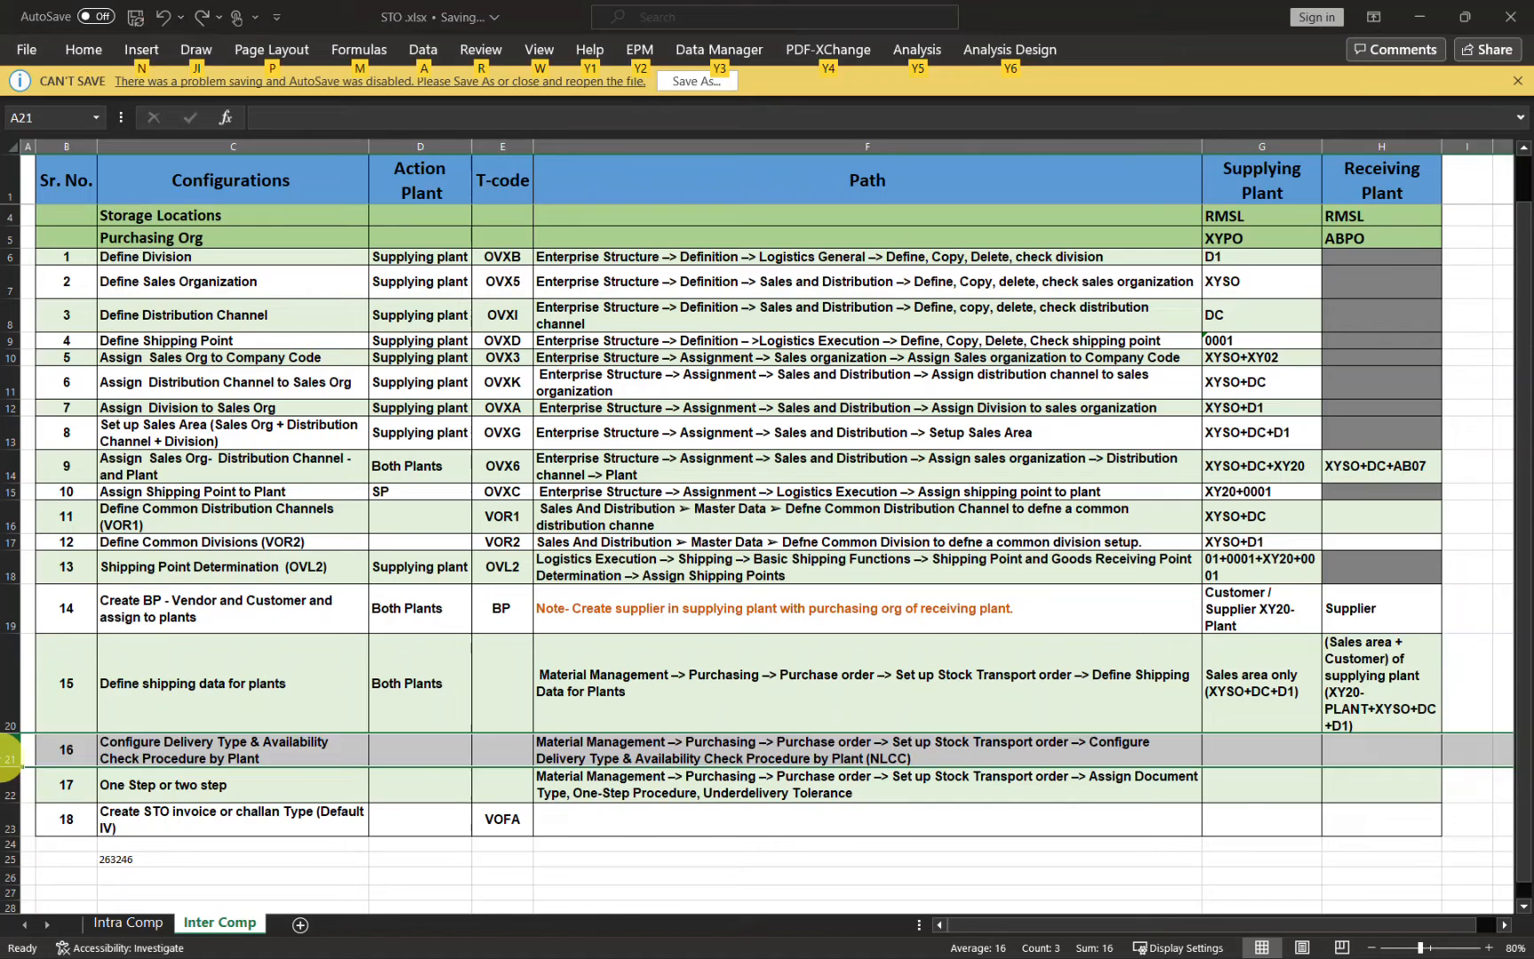
pyautogui.hotkey('alt', 'Tab')
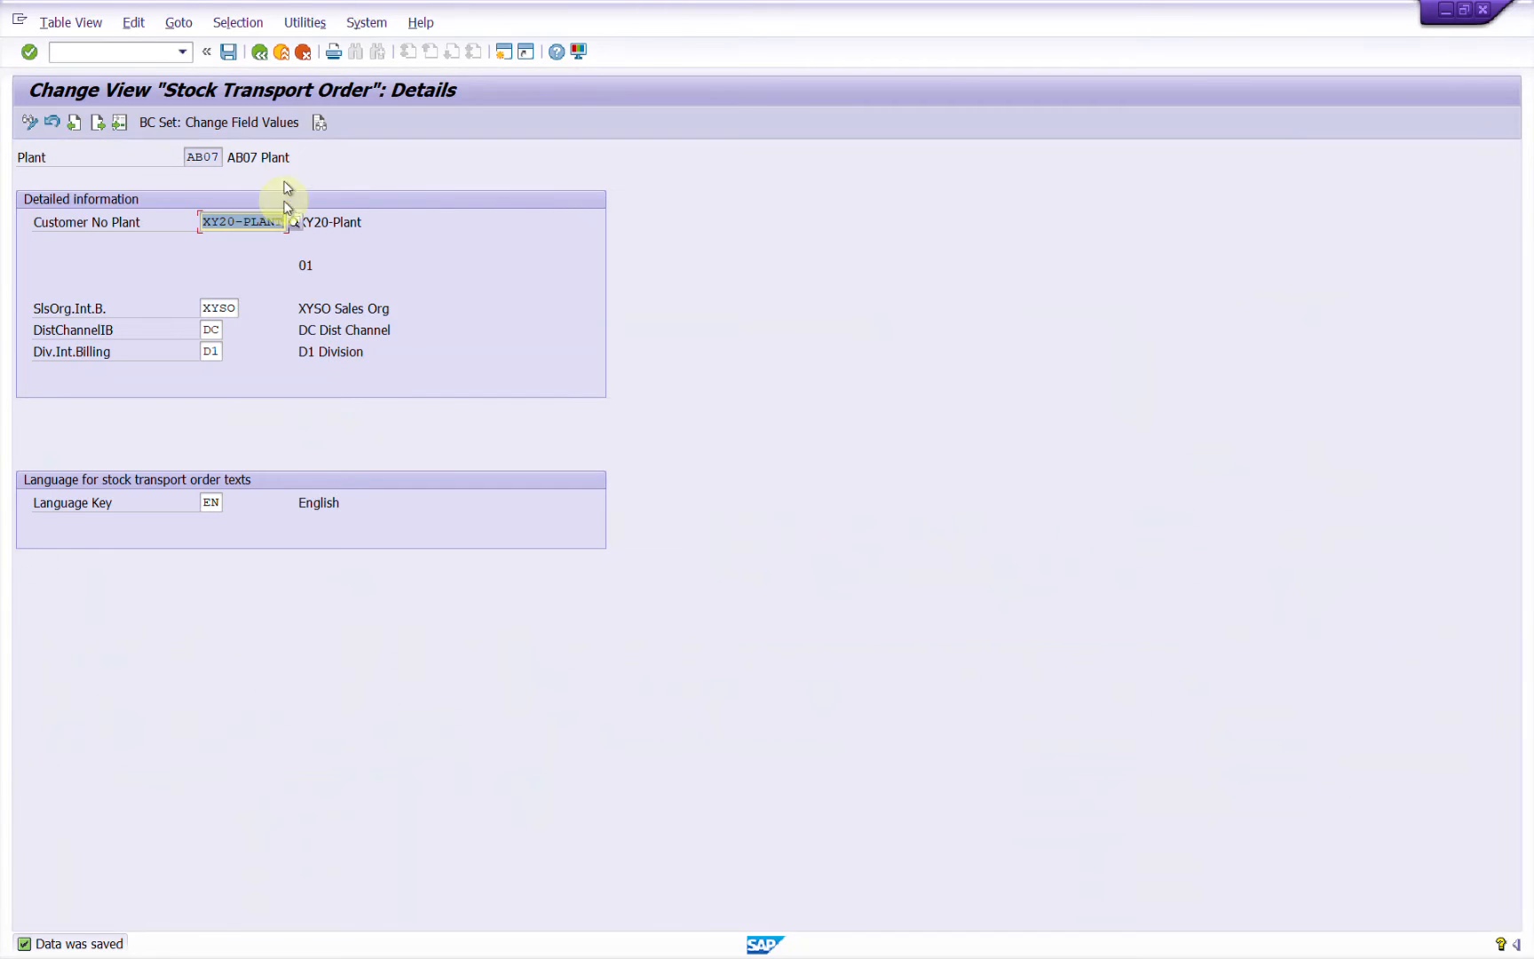
pyautogui.click(239, 56)
pyautogui.click(261, 56)
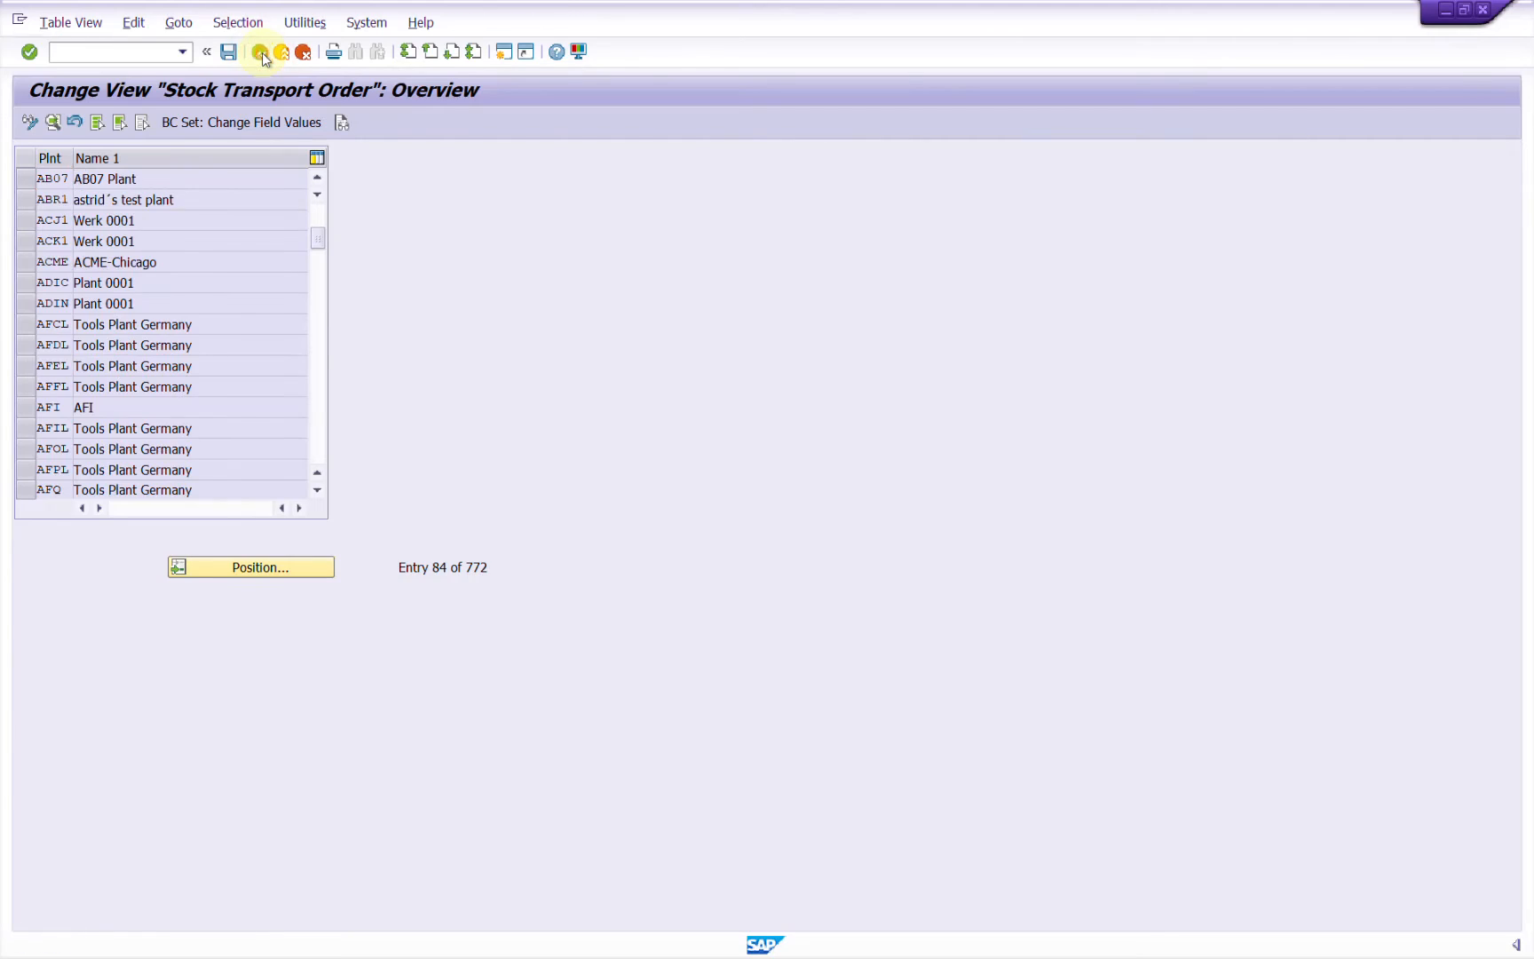
pyautogui.click(261, 55)
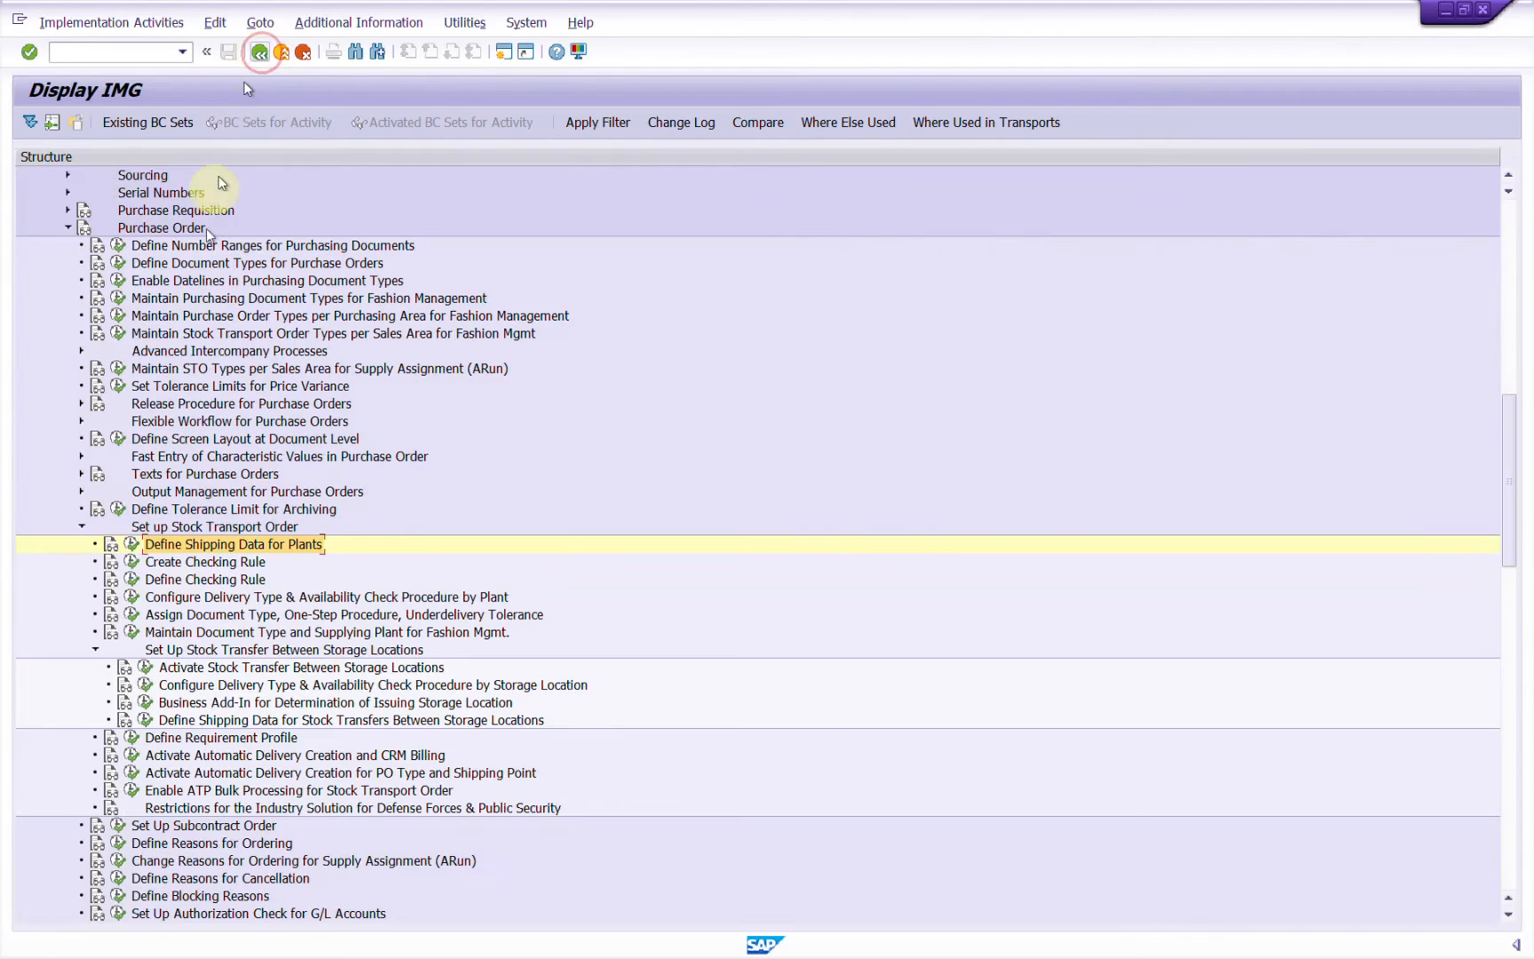
pyautogui.click(217, 596)
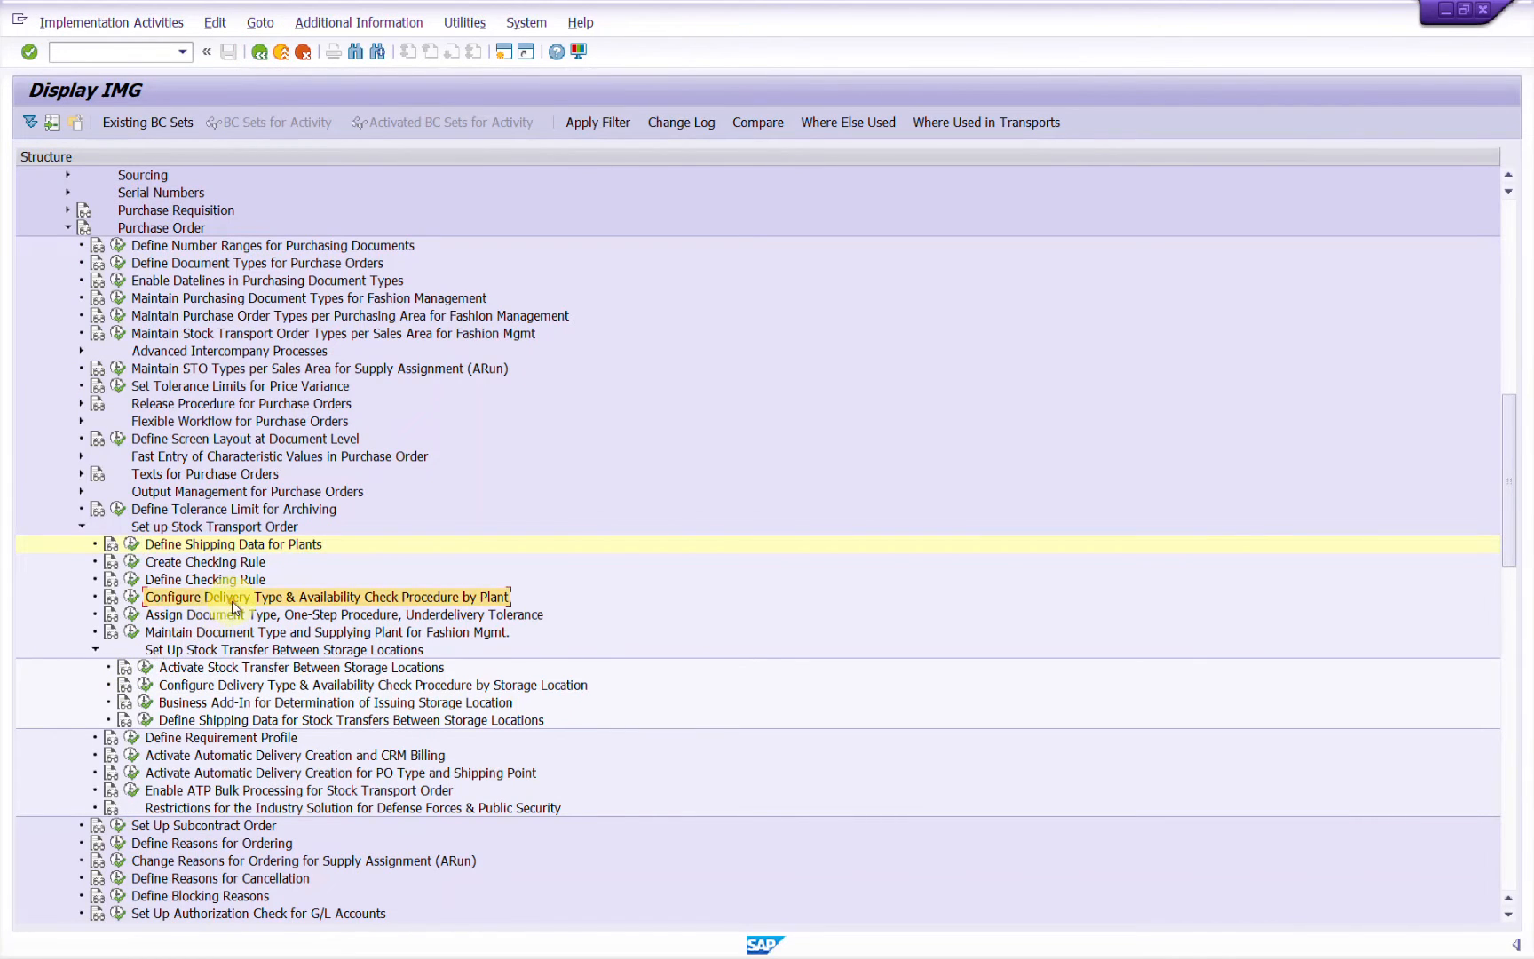
pyautogui.click(131, 598)
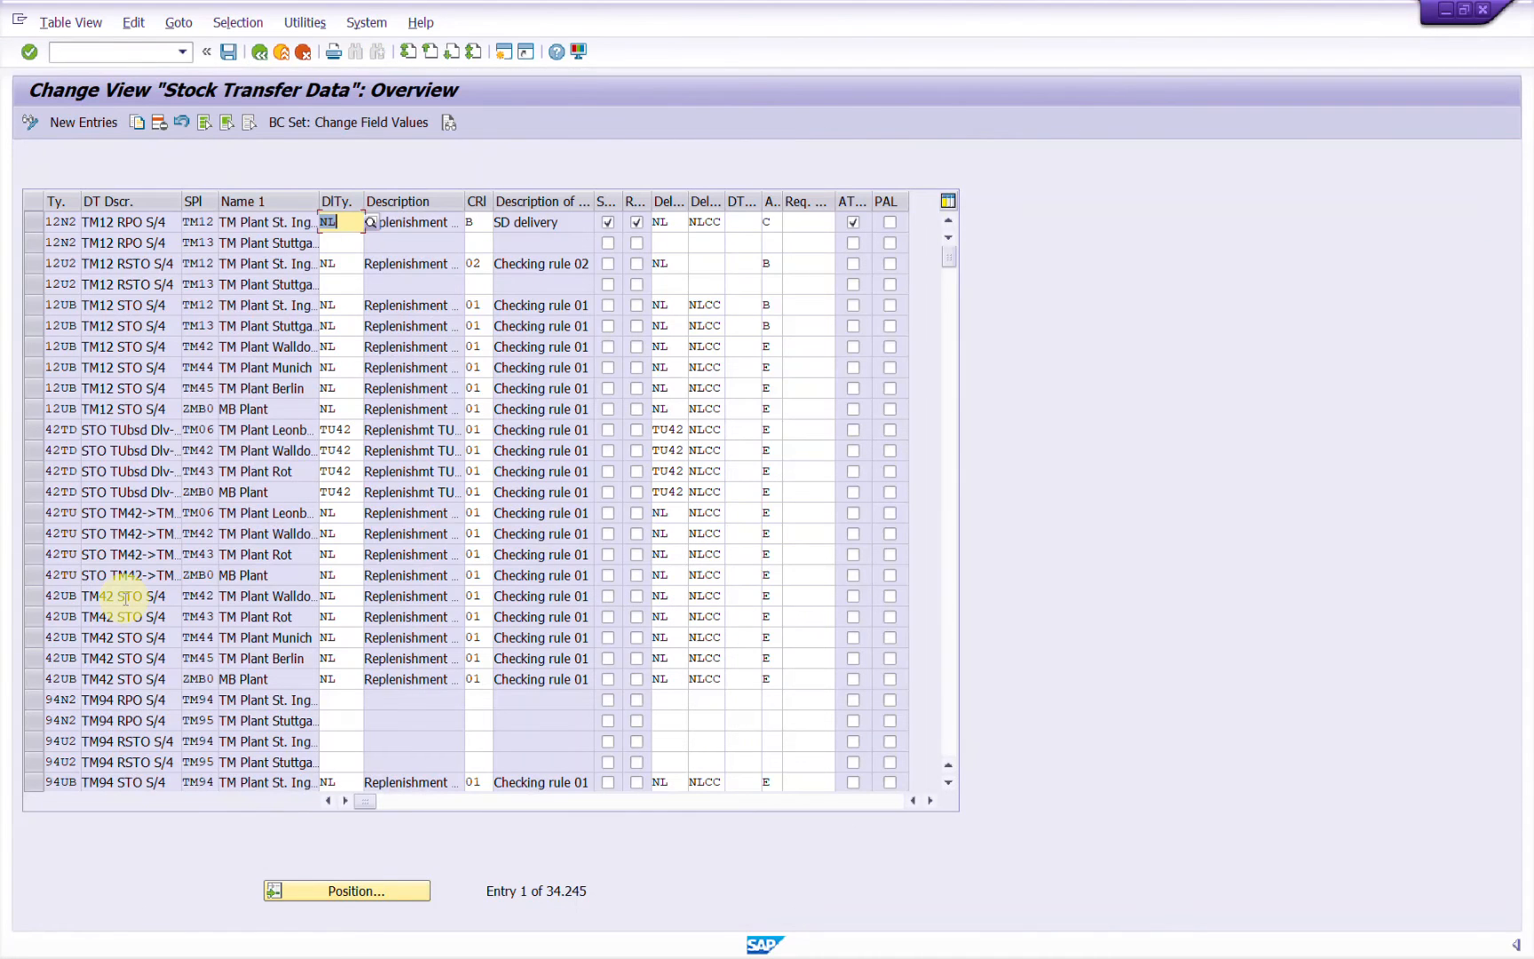
# Find the stock transfer entry for document type NB and supplying plant XY20.
pyautogui.click(352, 892)
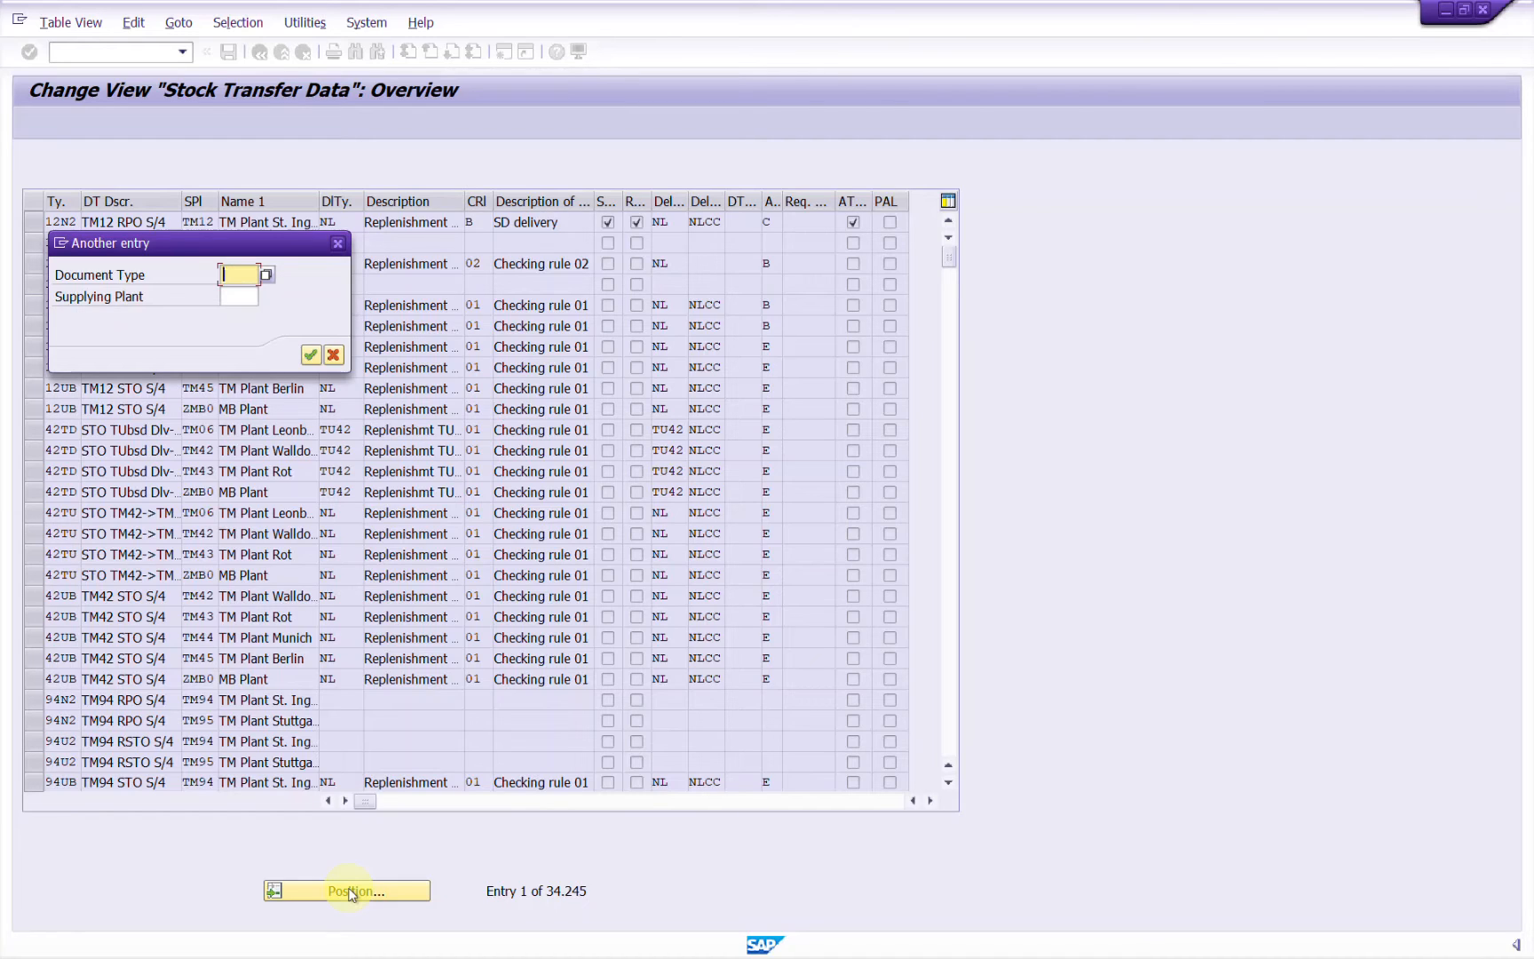
pyautogui.press('Tab')
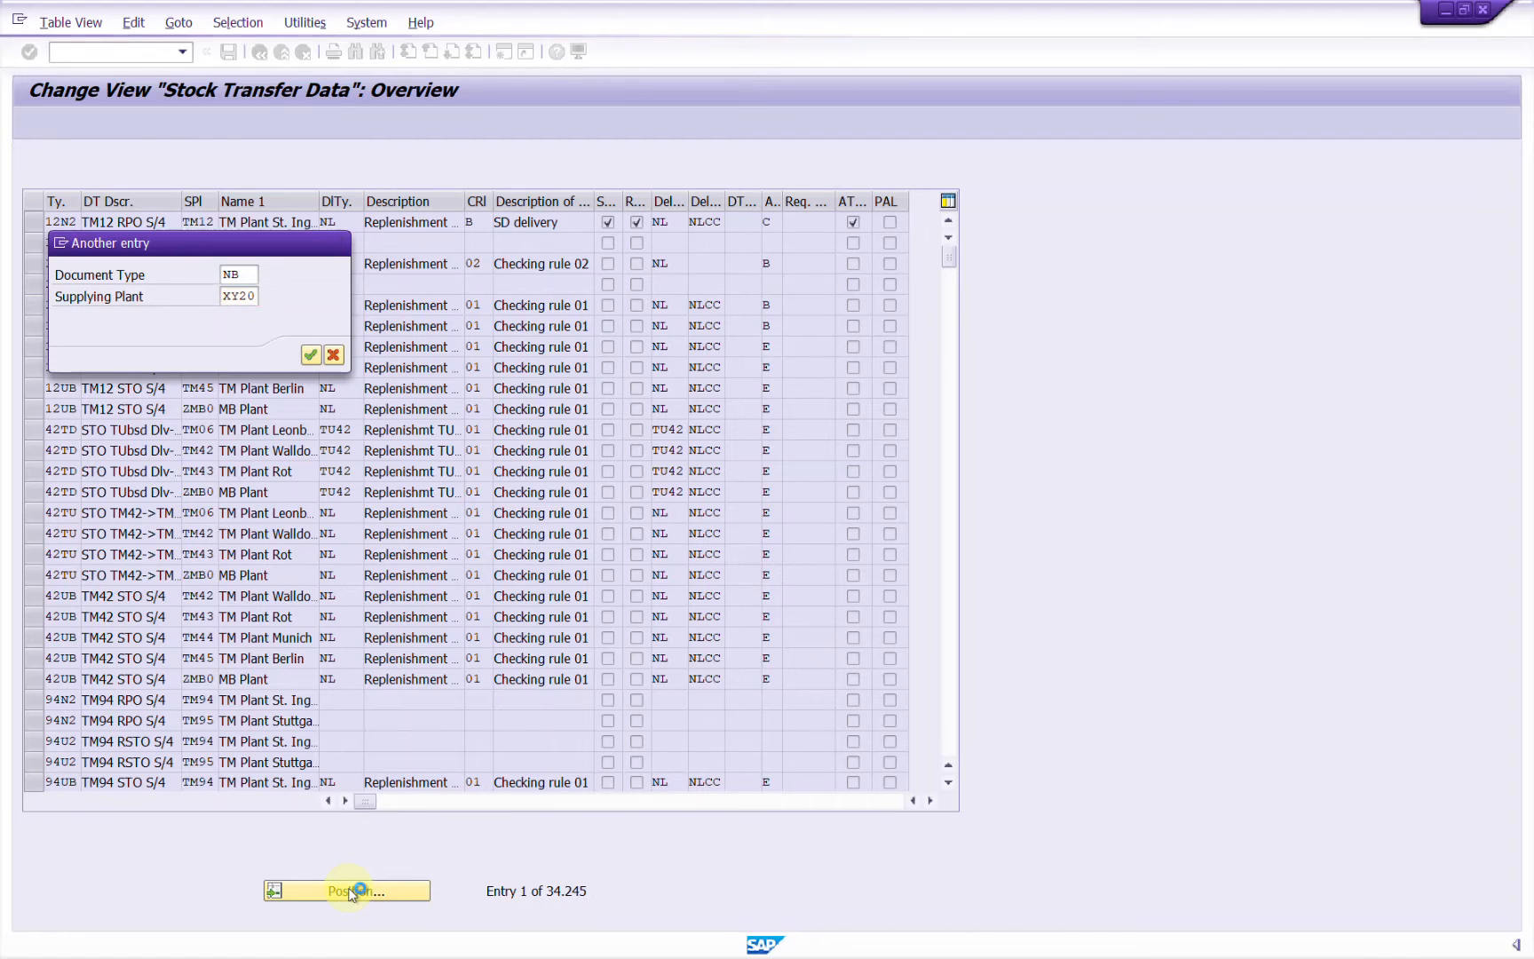
pyautogui.press('Return')
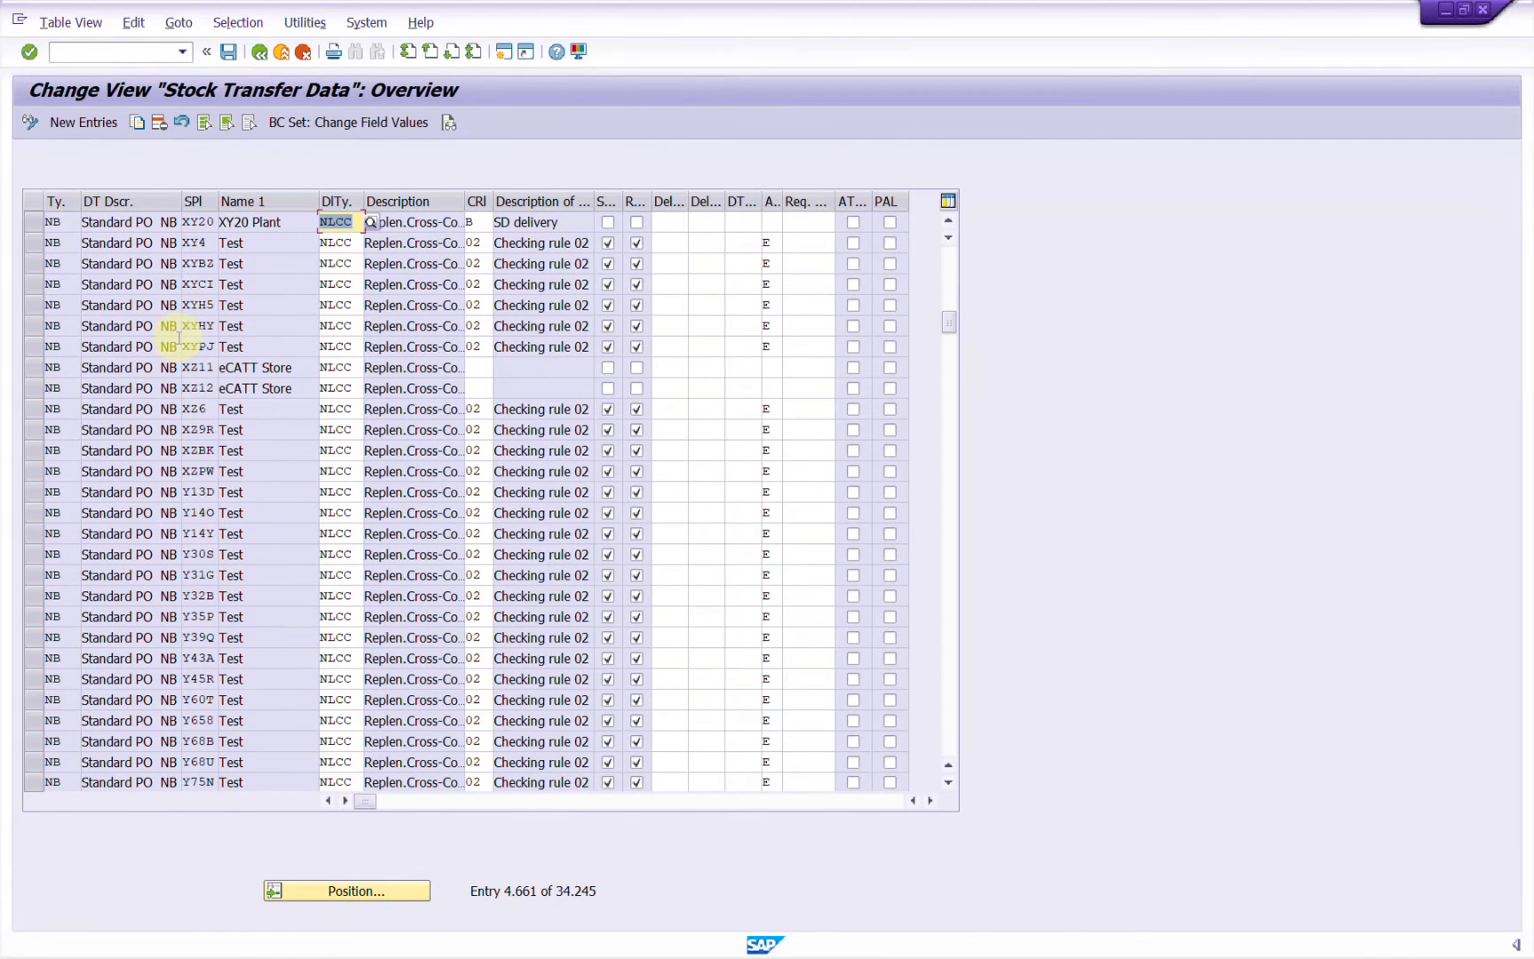
# Review the XY20 entry's document type, plant, delivery type and checking rule, and save the stock transfer data.
pyautogui.click(34, 222)
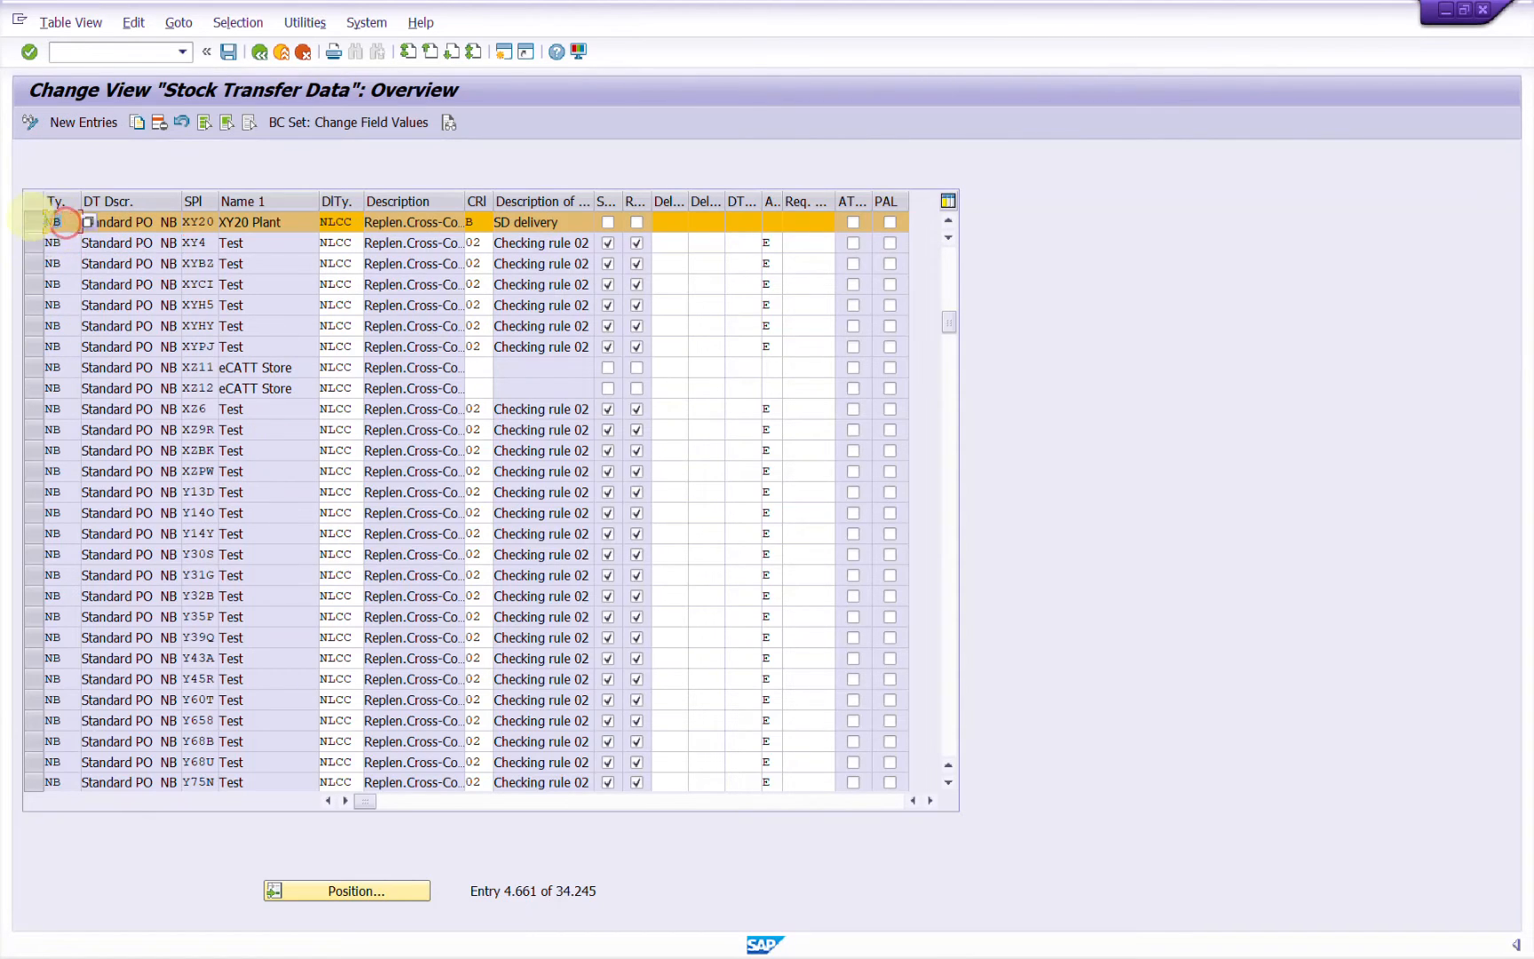
pyautogui.click(56, 221)
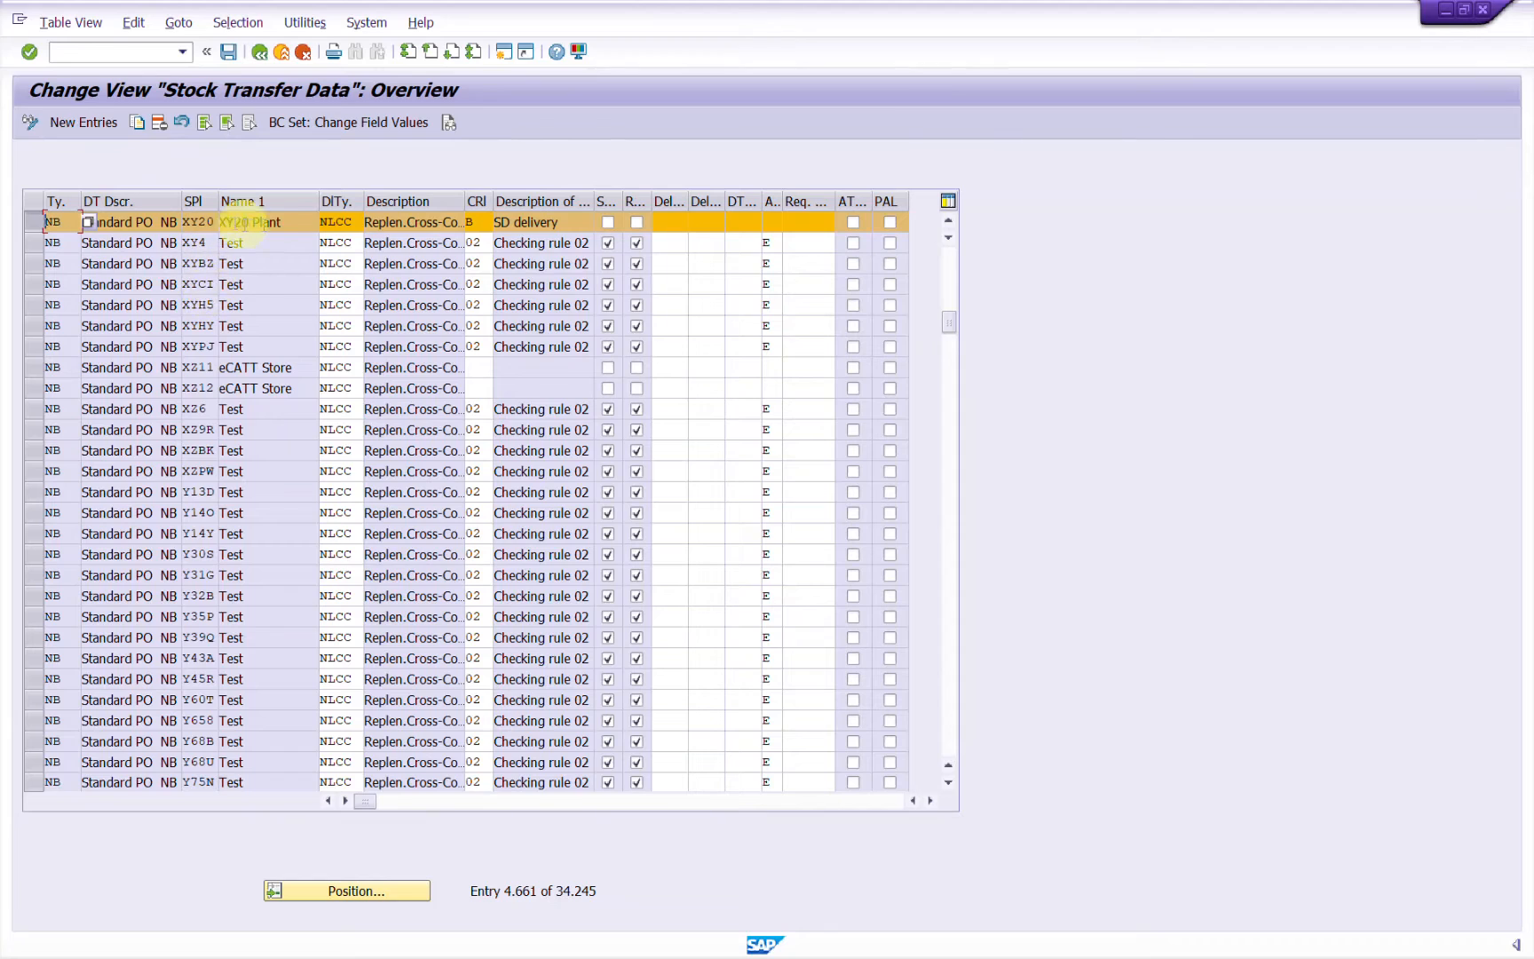
pyautogui.click(265, 221)
pyautogui.moveTo(185, 216); pyautogui.dragTo(172, 257)
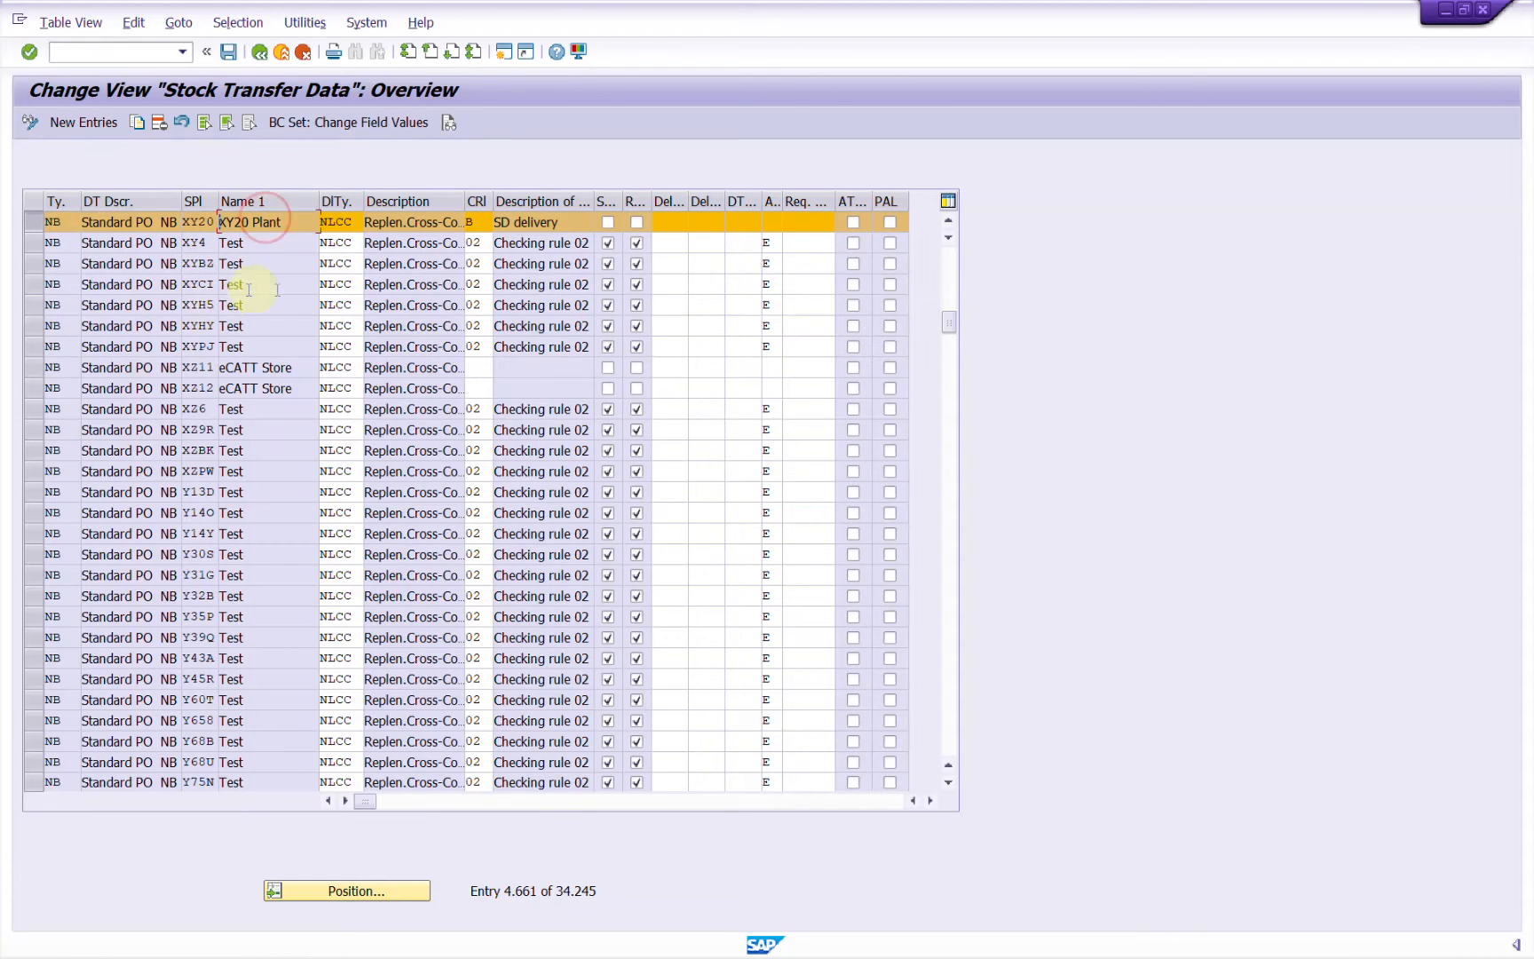
pyautogui.click(356, 224)
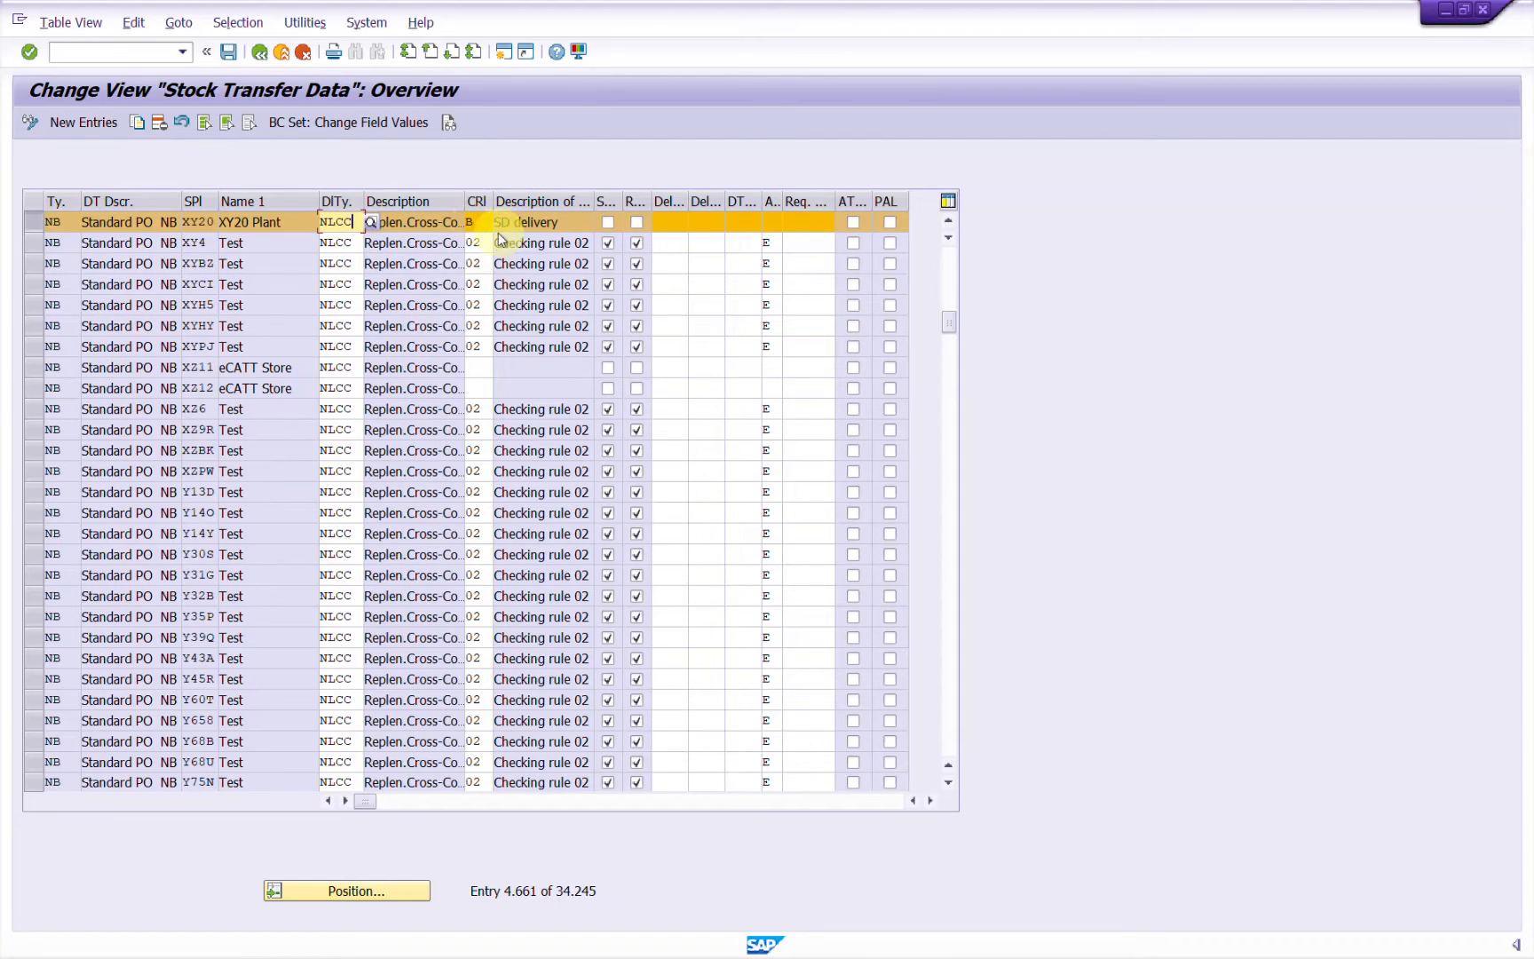
pyautogui.click(474, 221)
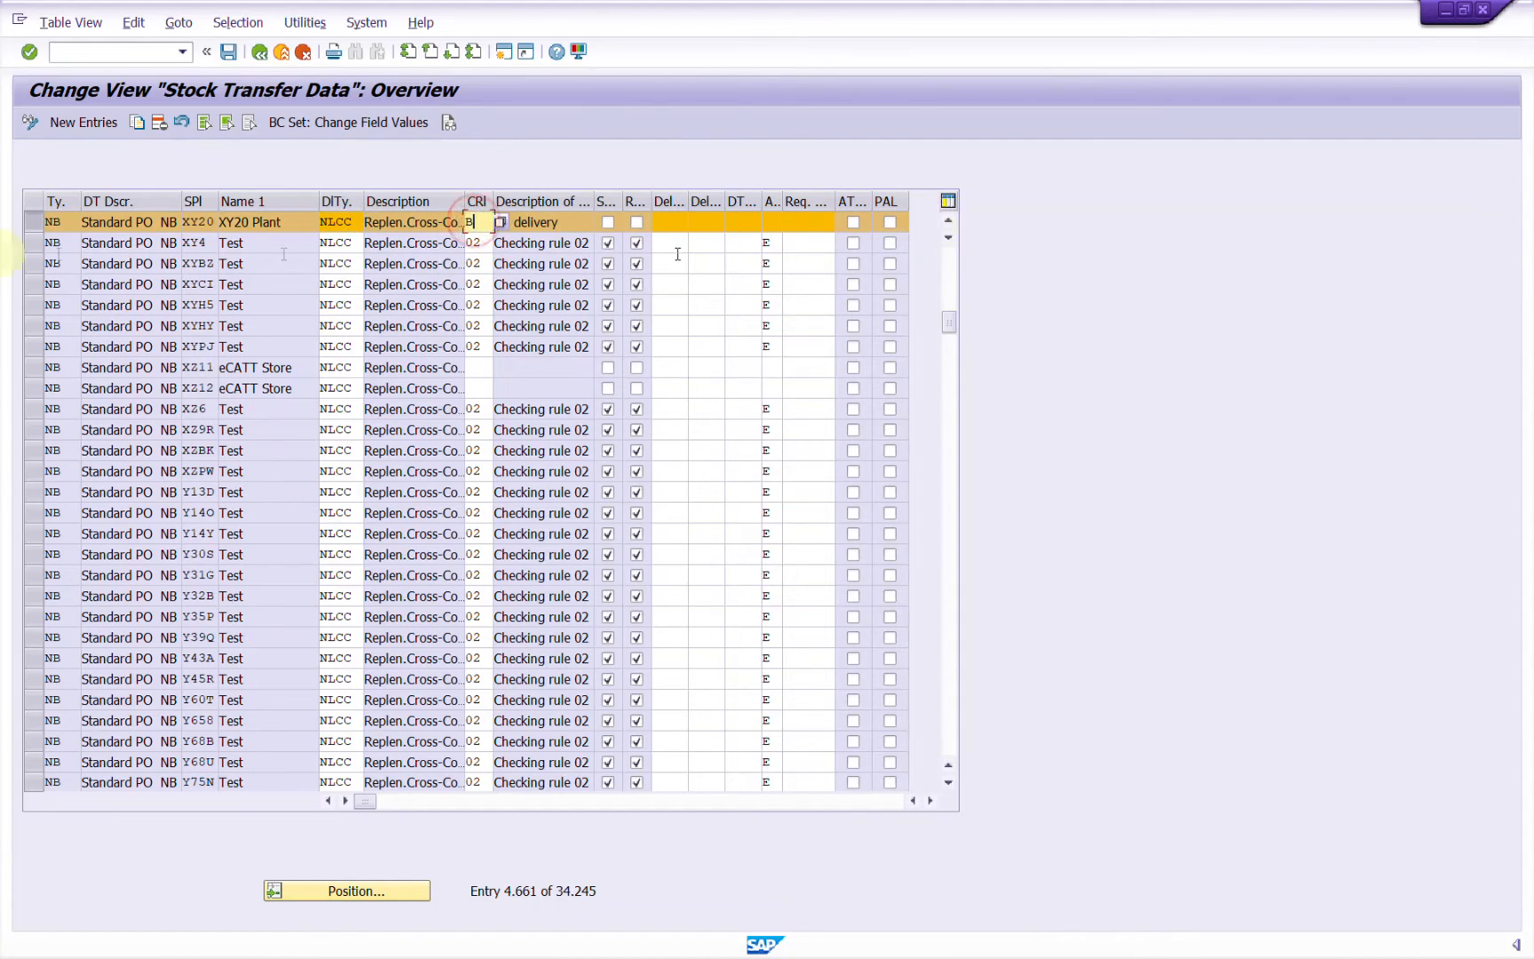
pyautogui.click(228, 52)
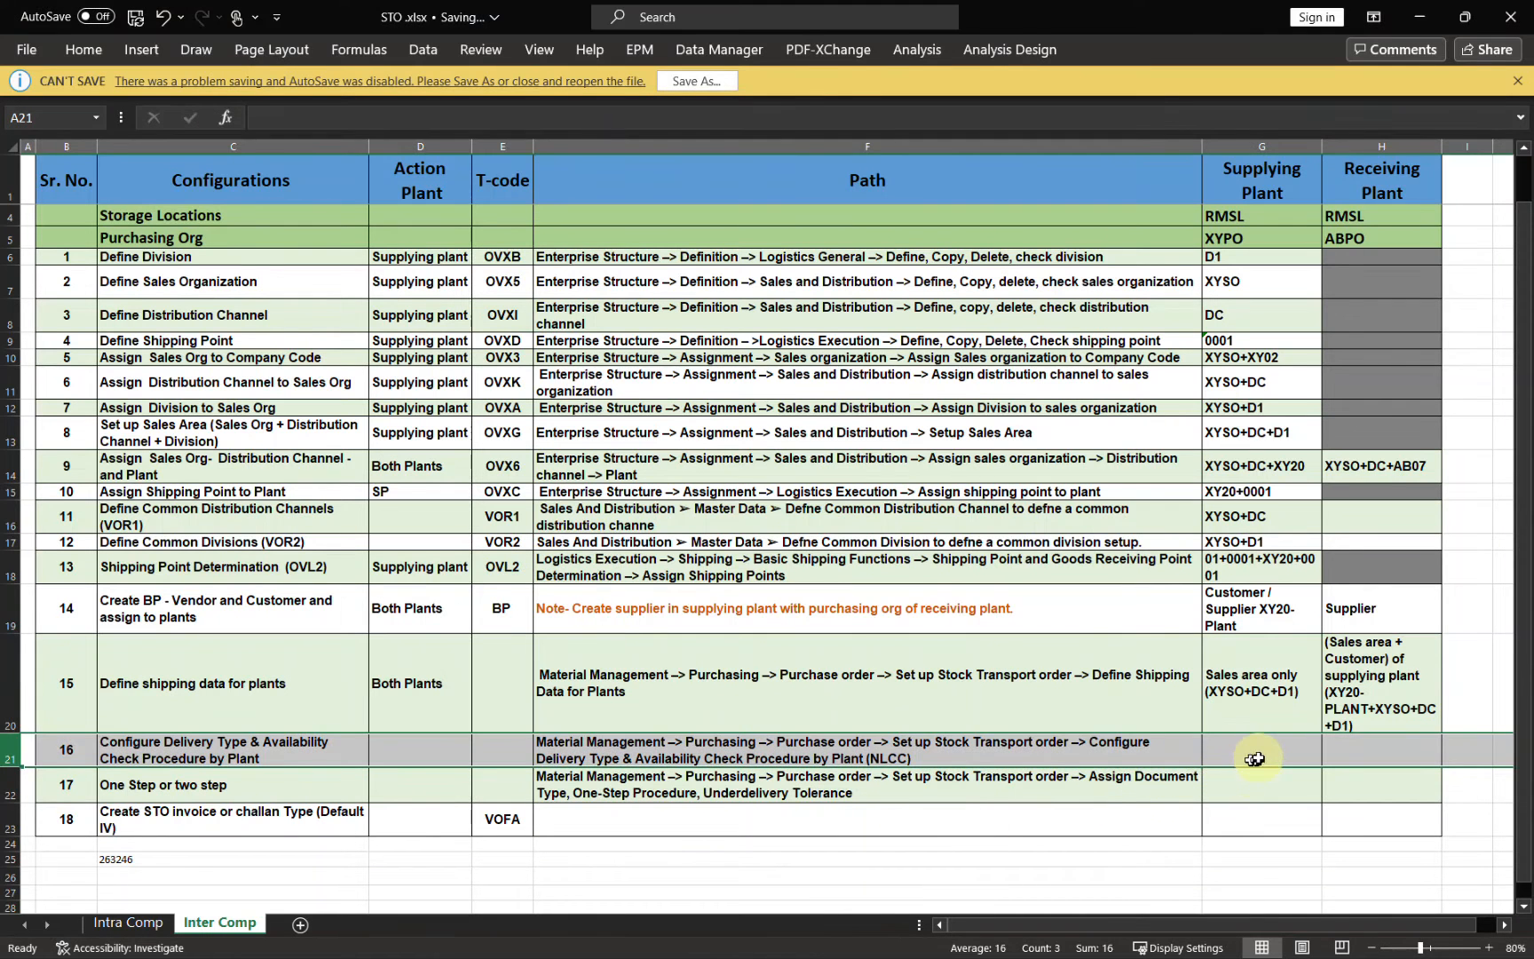
# Check configuration 17 in the Excel sheet, return to SAP and open the activity Assign Document Type, One-Step Procedure, Underdelivery Tolerance.
pyautogui.click(1258, 756)
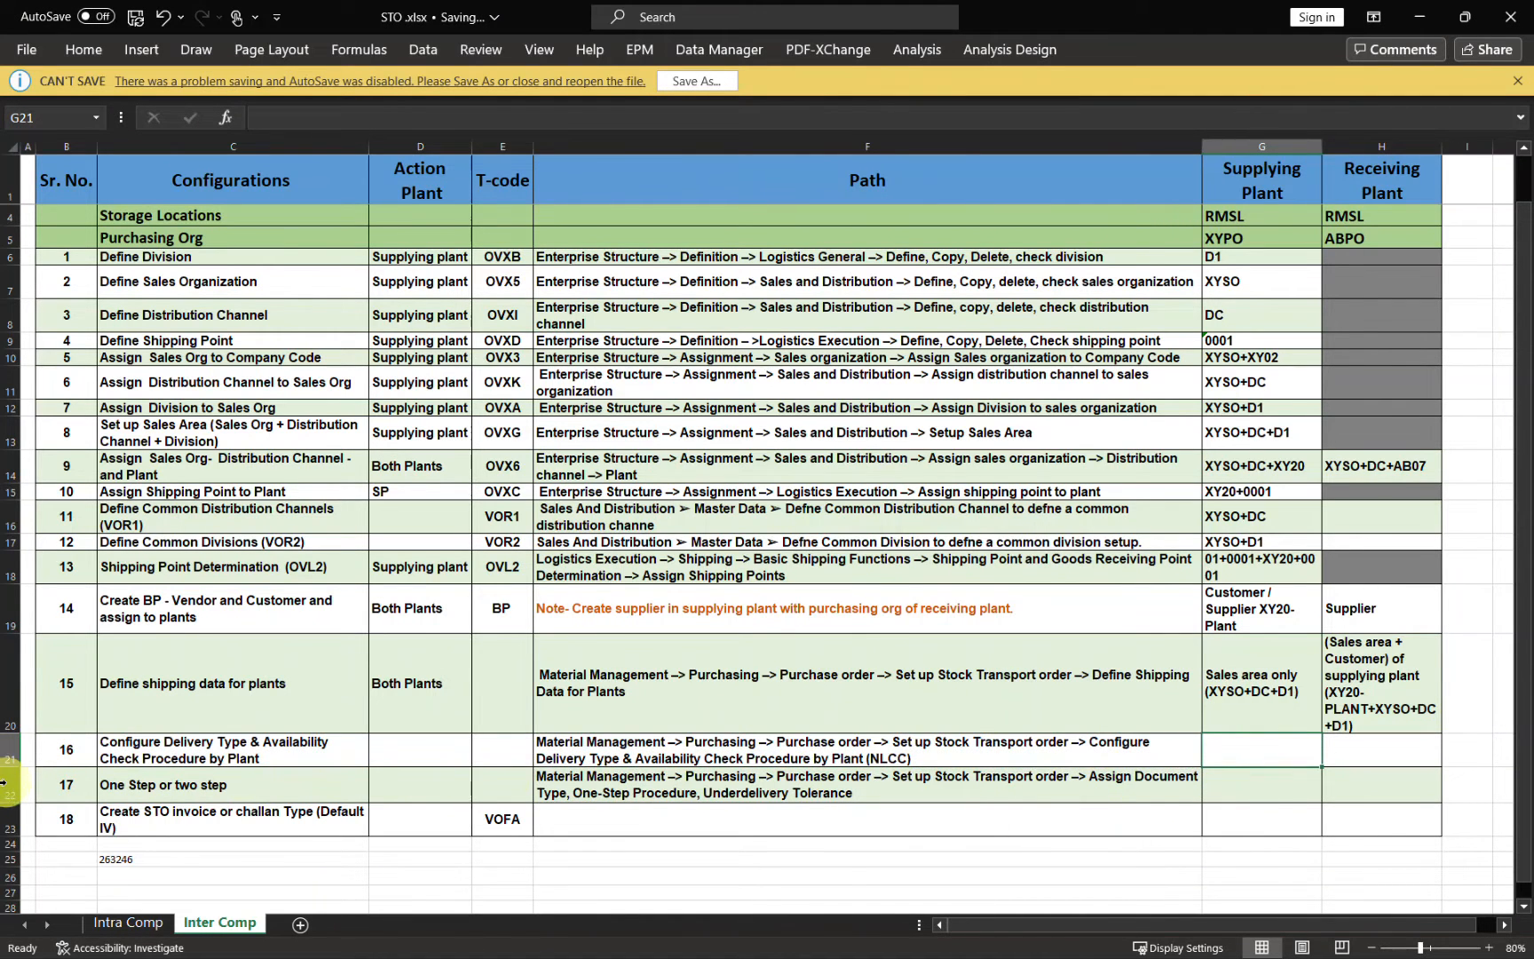
pyautogui.click(5, 782)
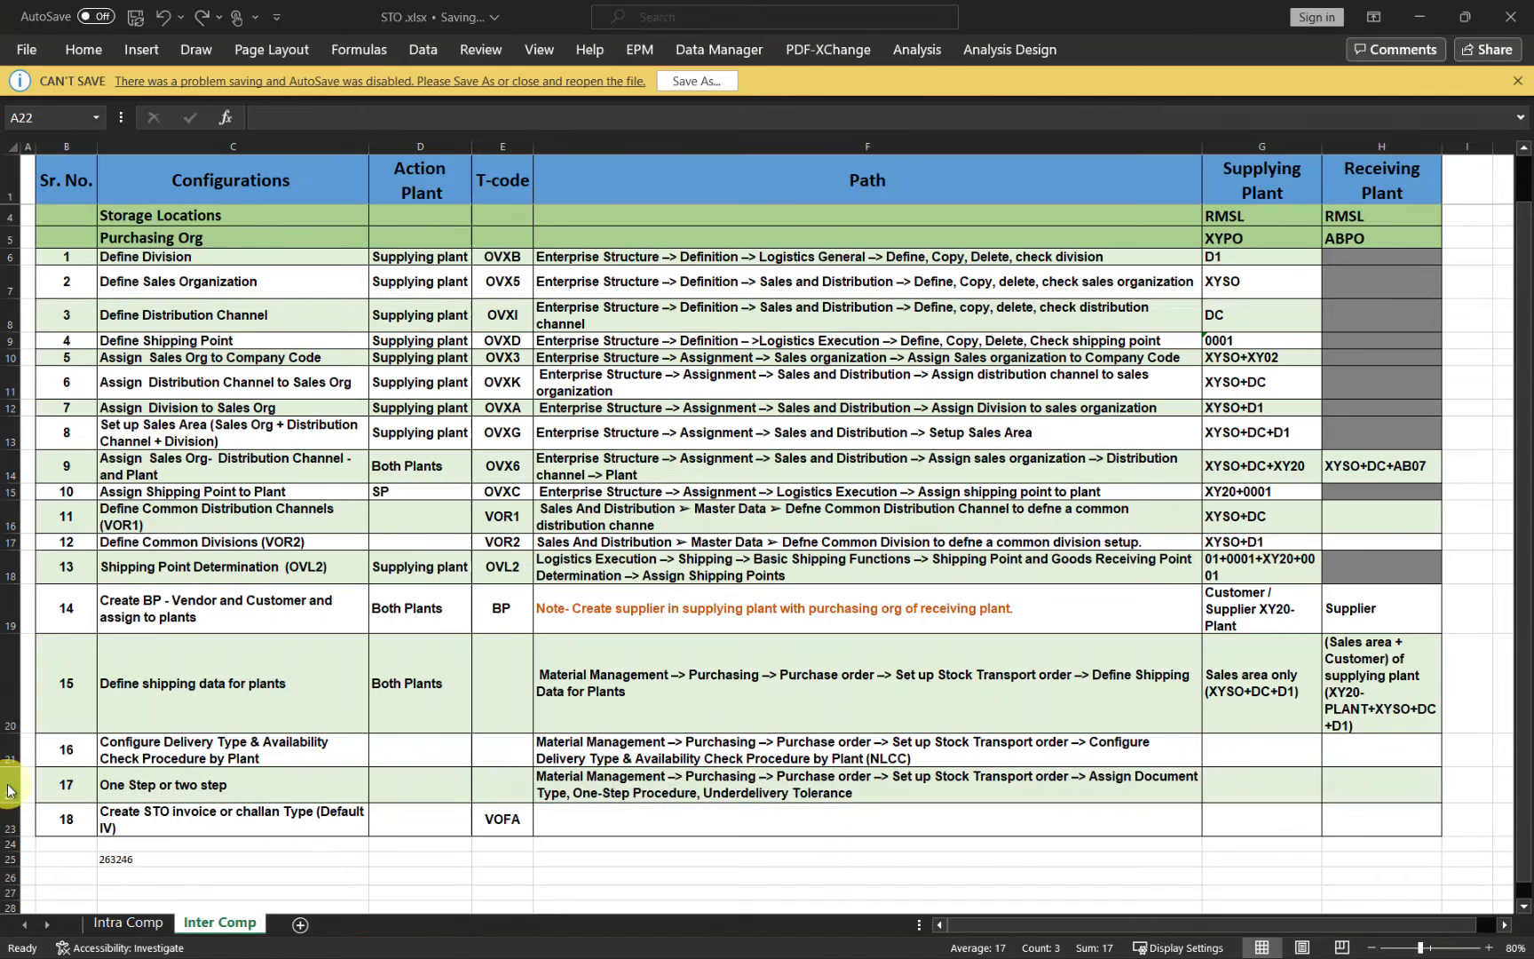
pyautogui.hotkey('alt', 'Tab')
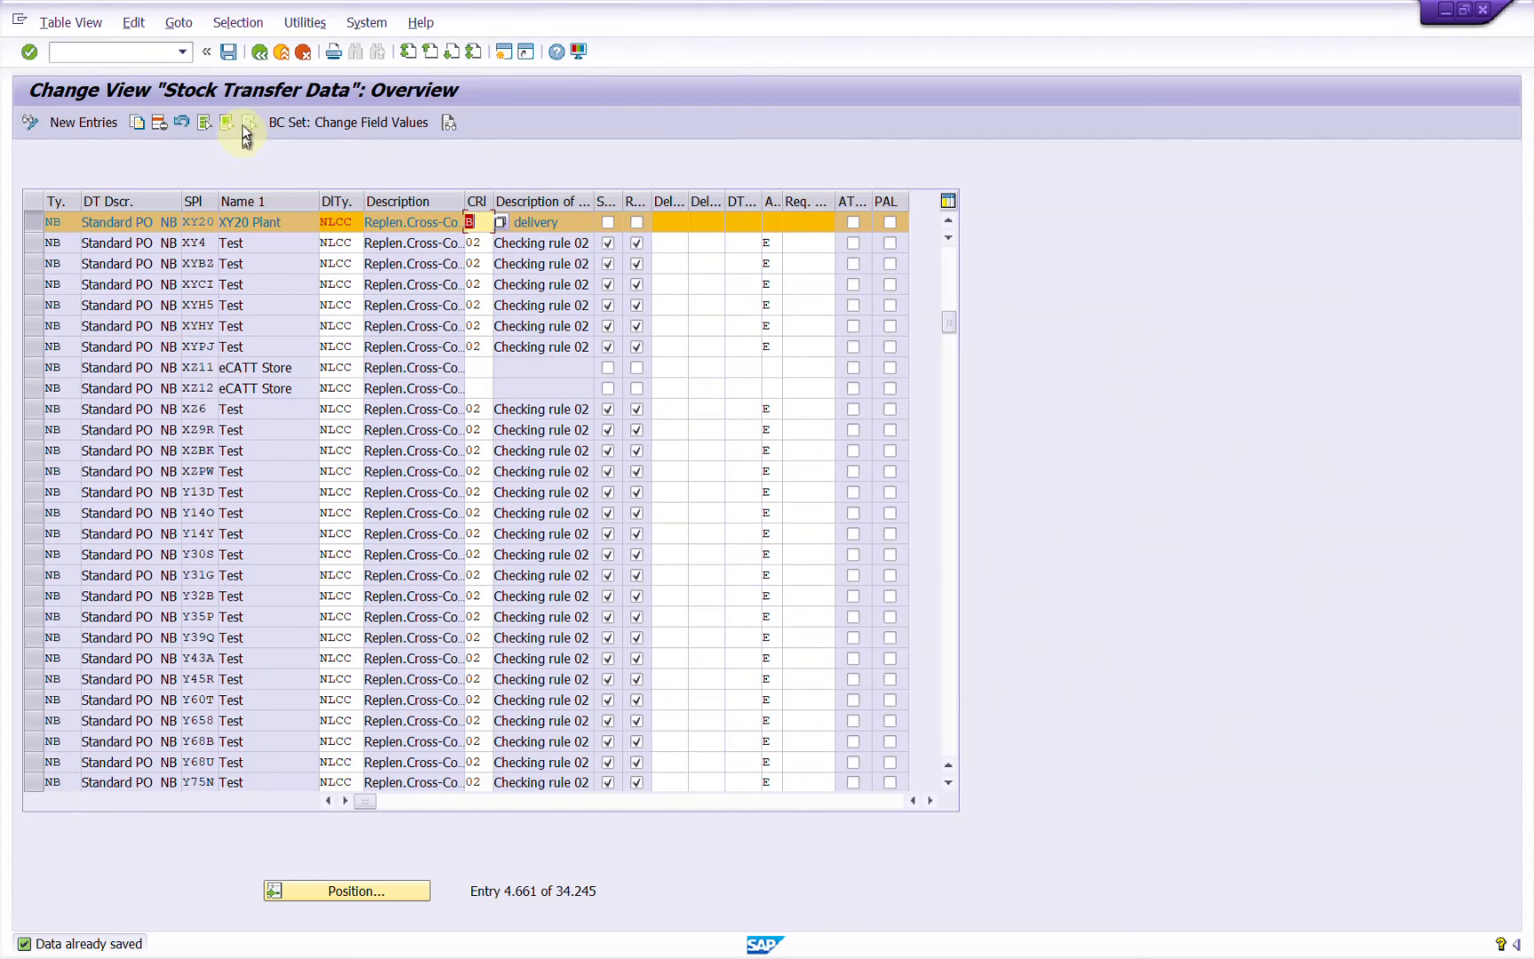
pyautogui.click(257, 53)
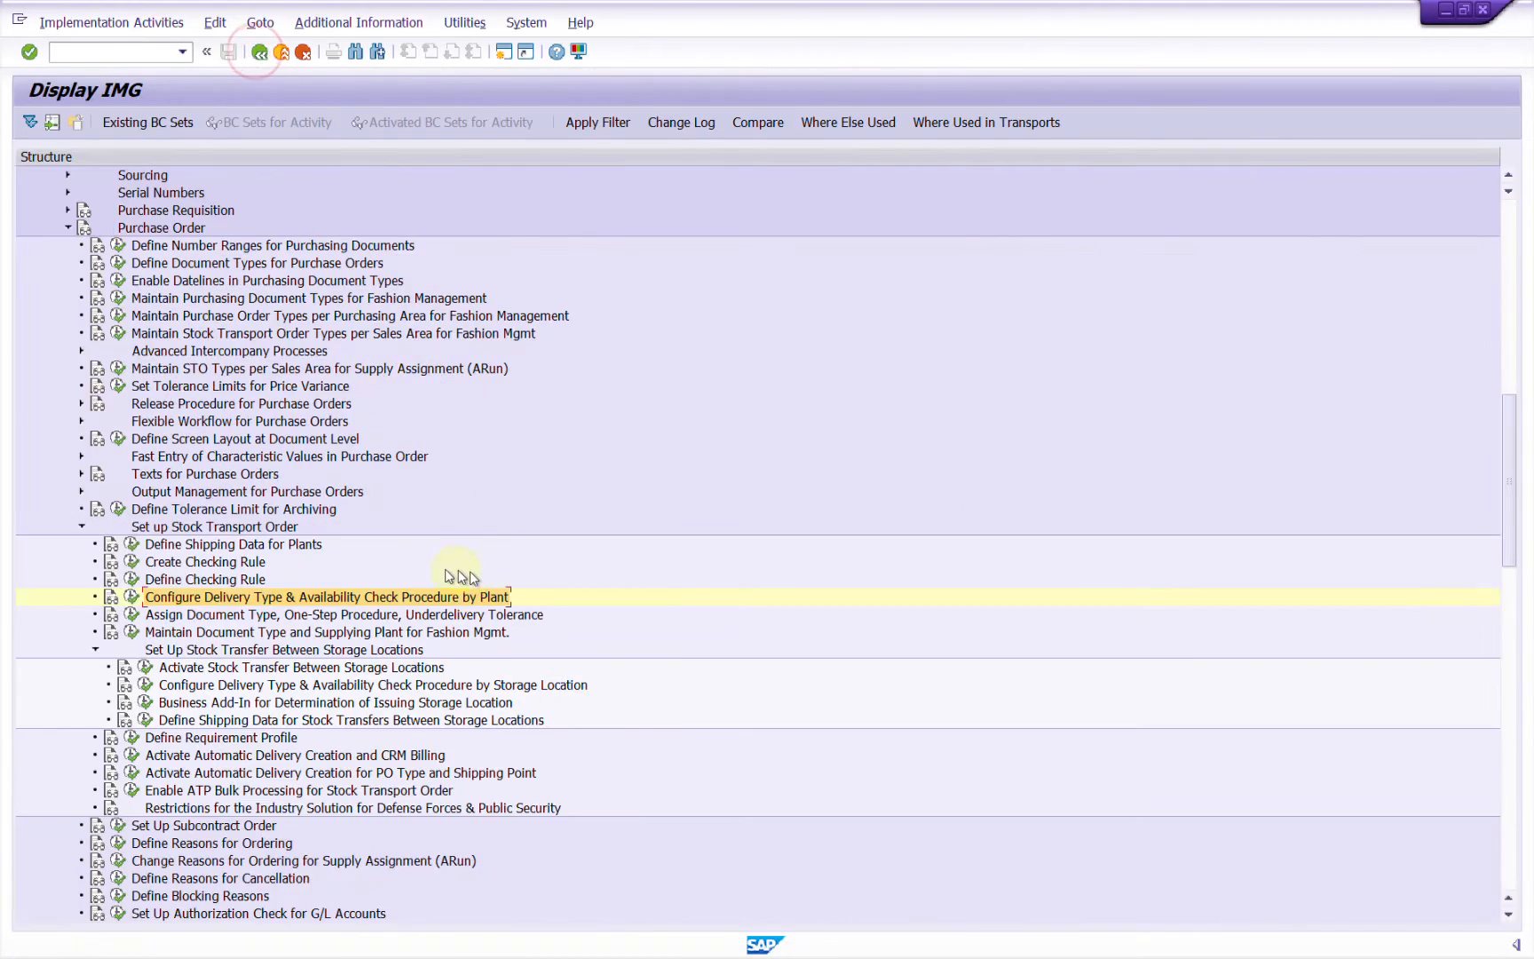
pyautogui.click(174, 614)
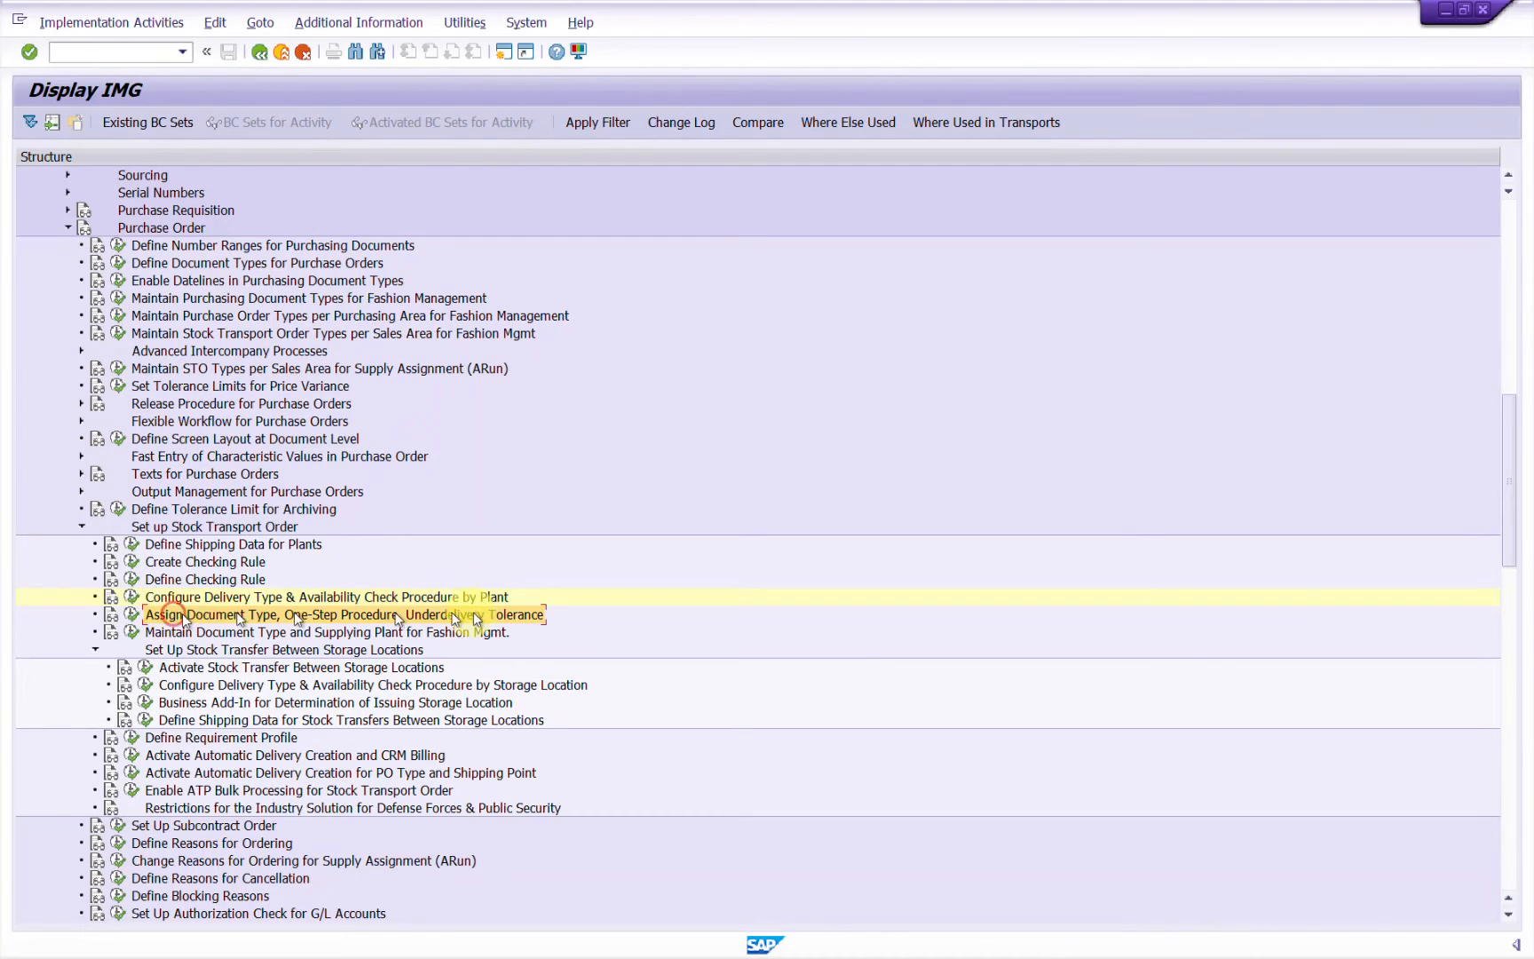
pyautogui.click(130, 615)
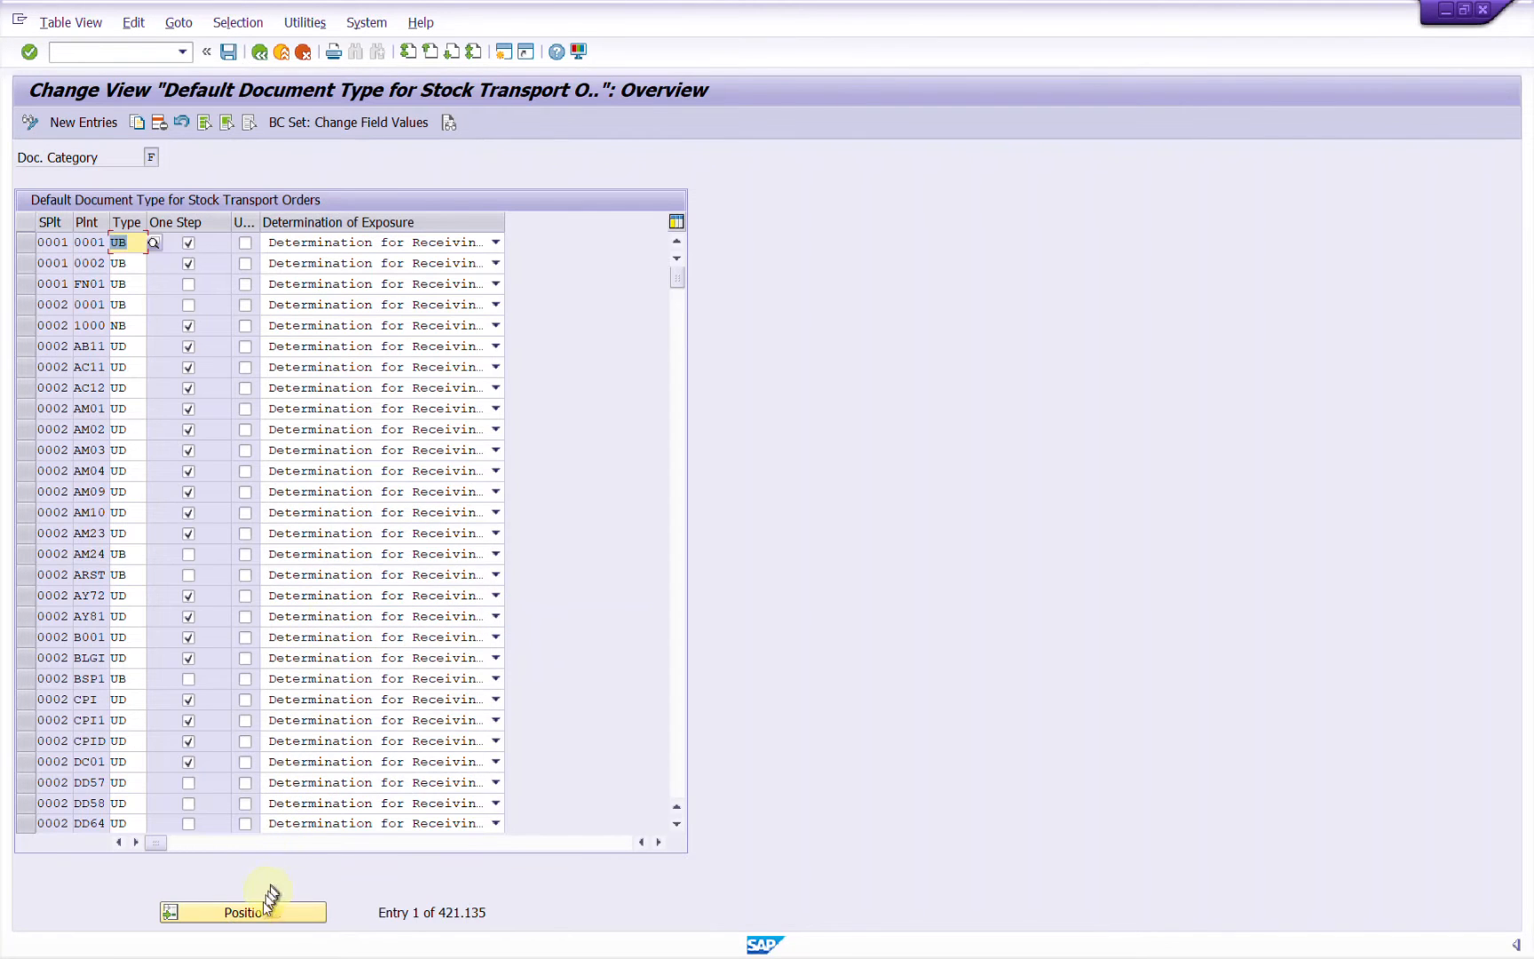
# Look for supplying plant XY20 with plant AB07 in the default document types, and start a new entry for that plant combination.
pyautogui.click(256, 912)
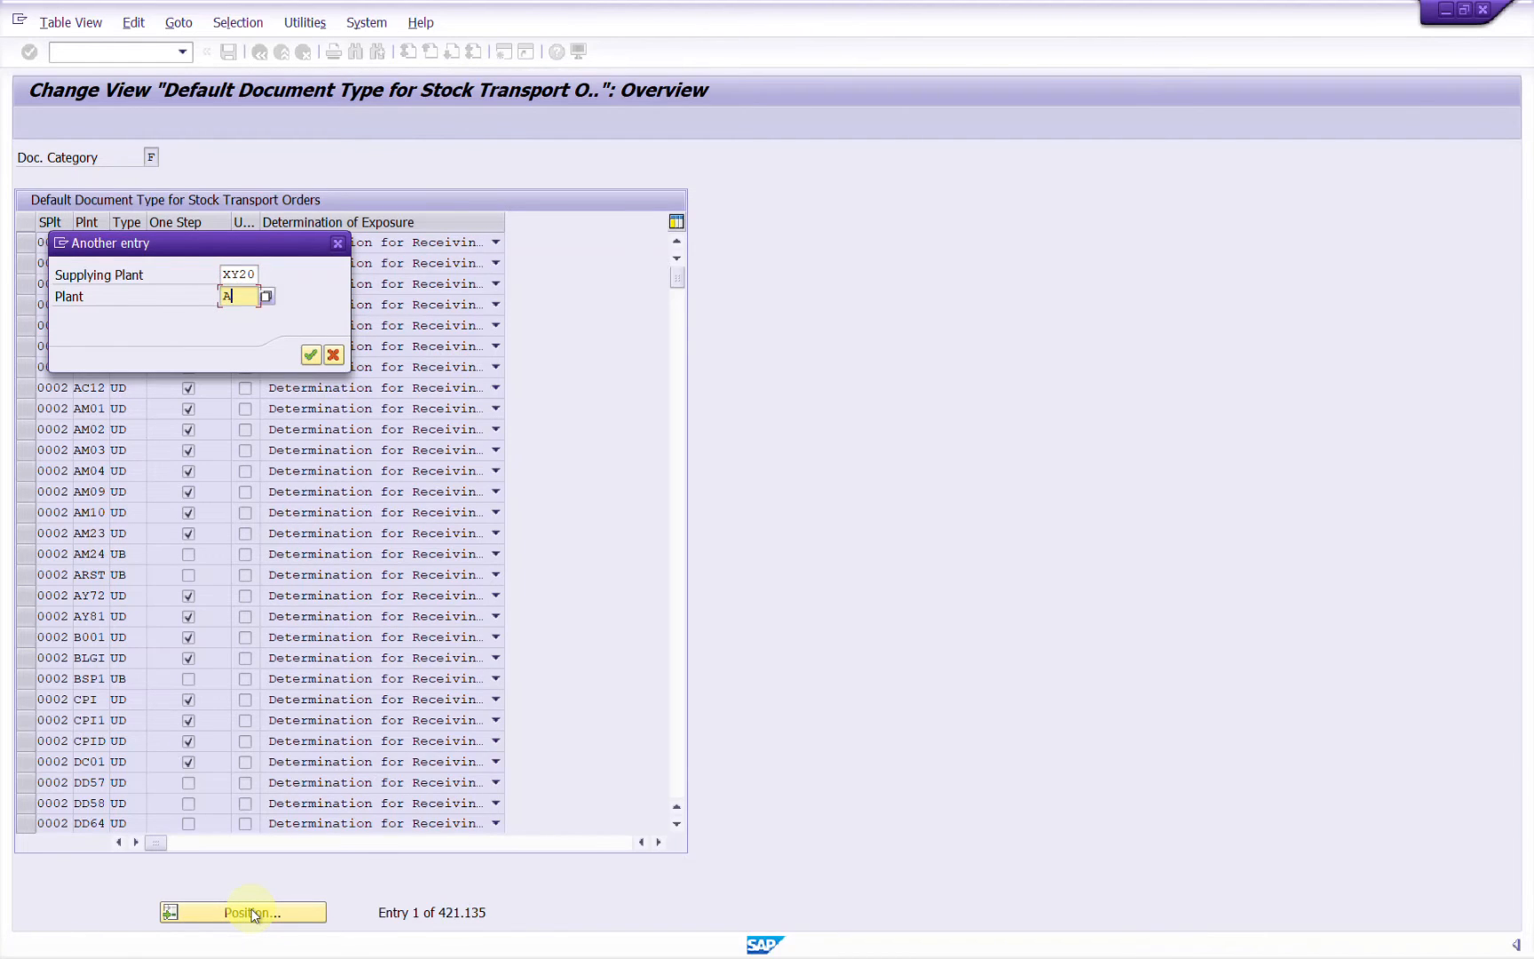
pyautogui.press('Return')
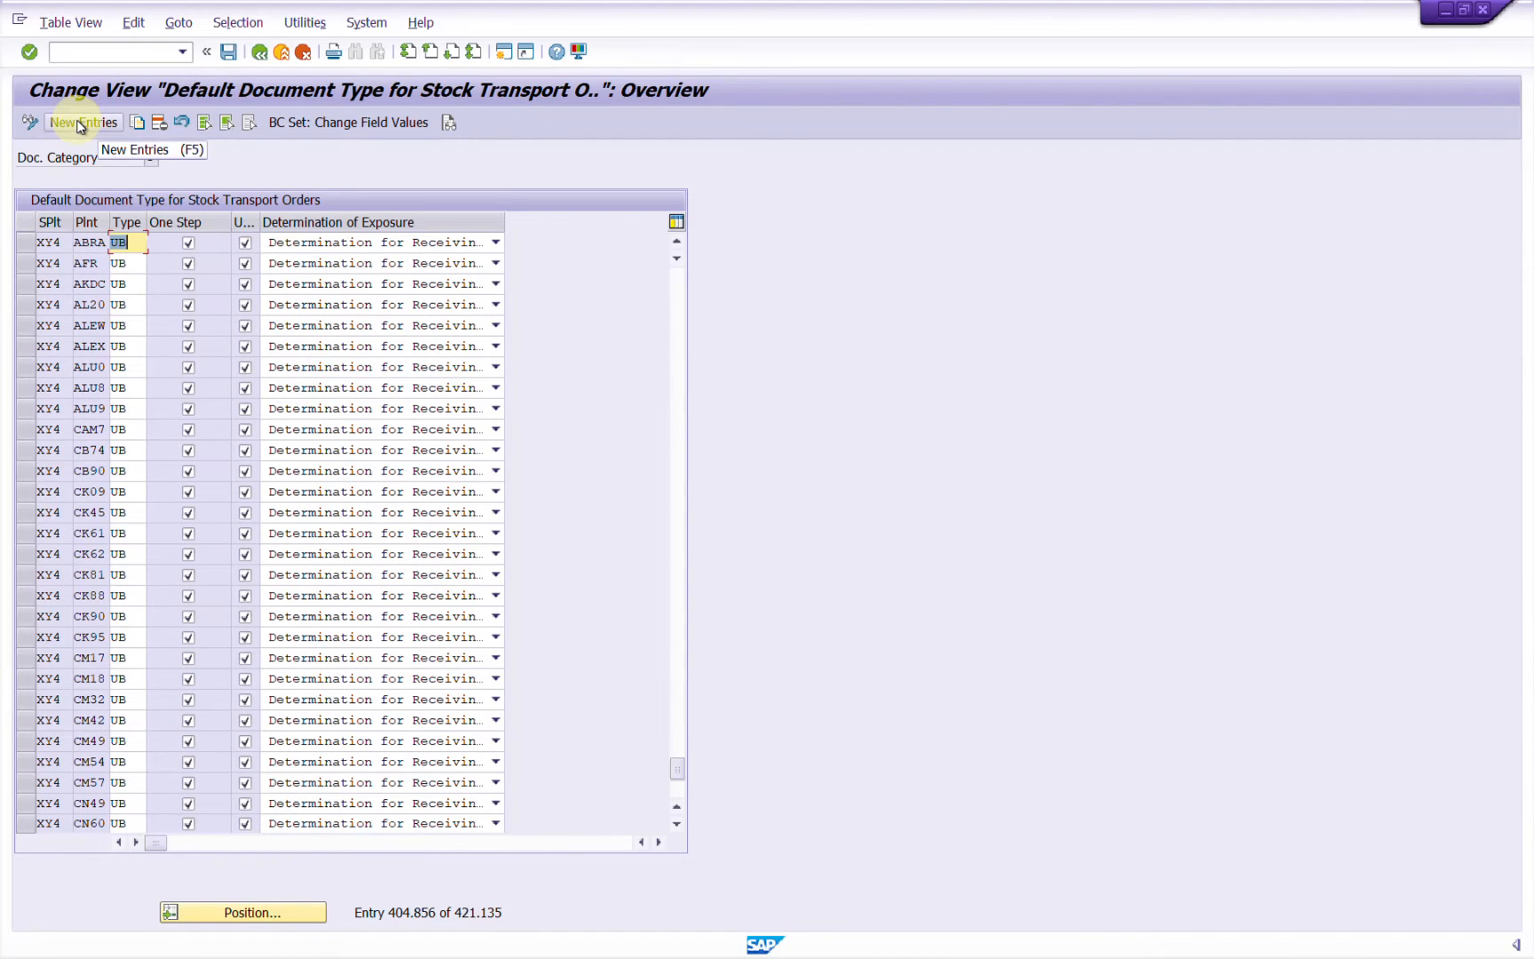
pyautogui.click(80, 124)
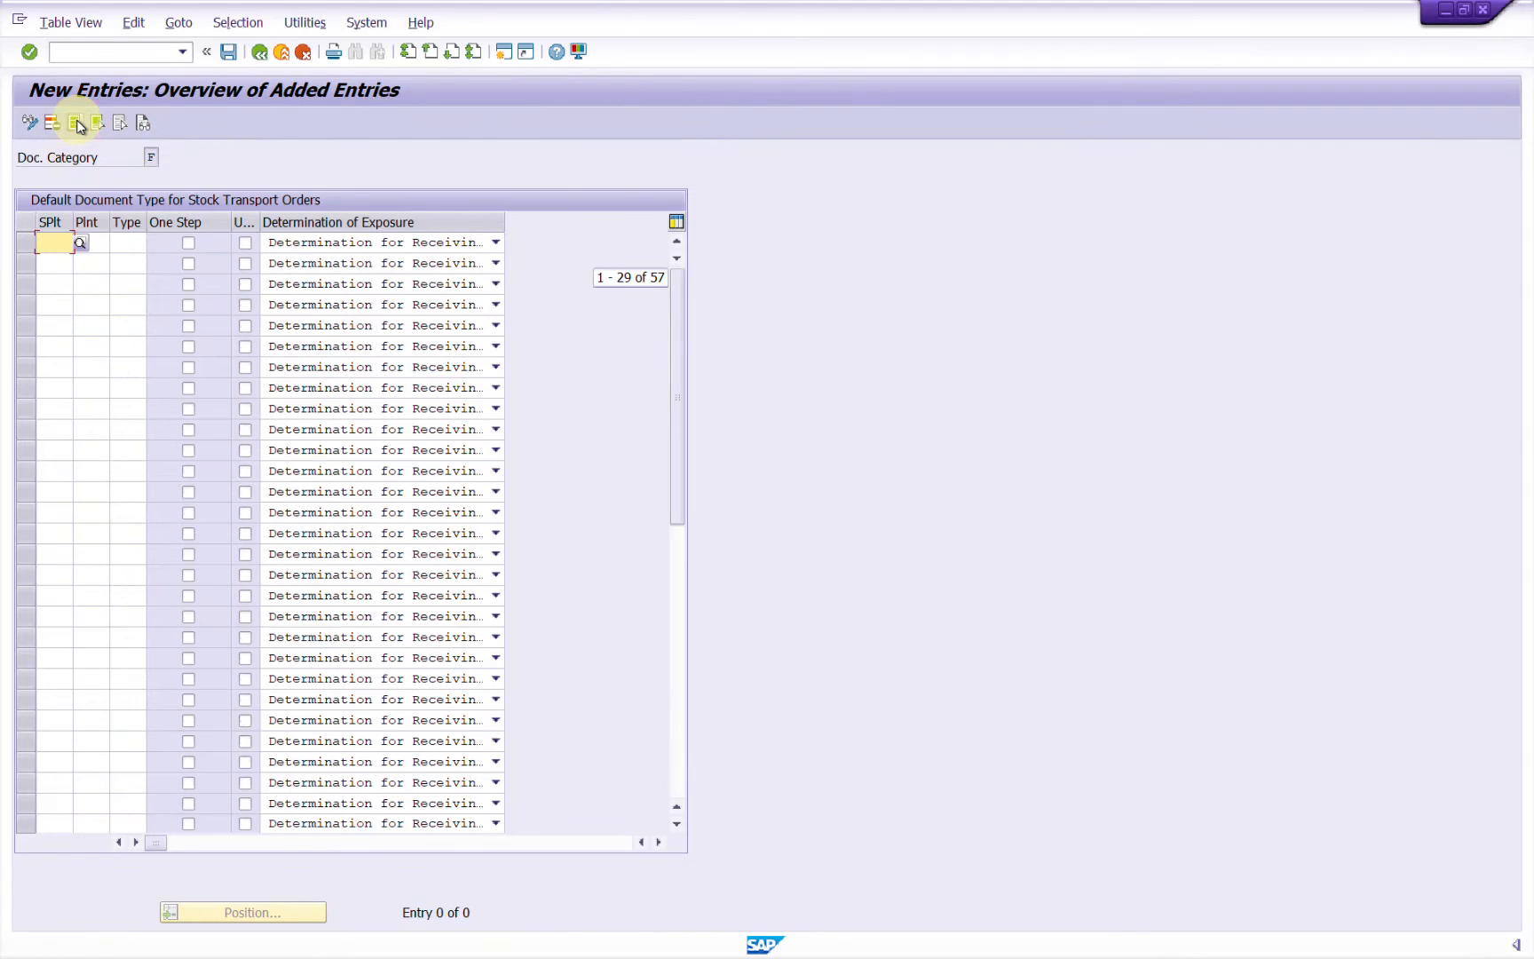
pyautogui.write('XY20')
pyautogui.press('Tab')
pyautogui.write('AB')
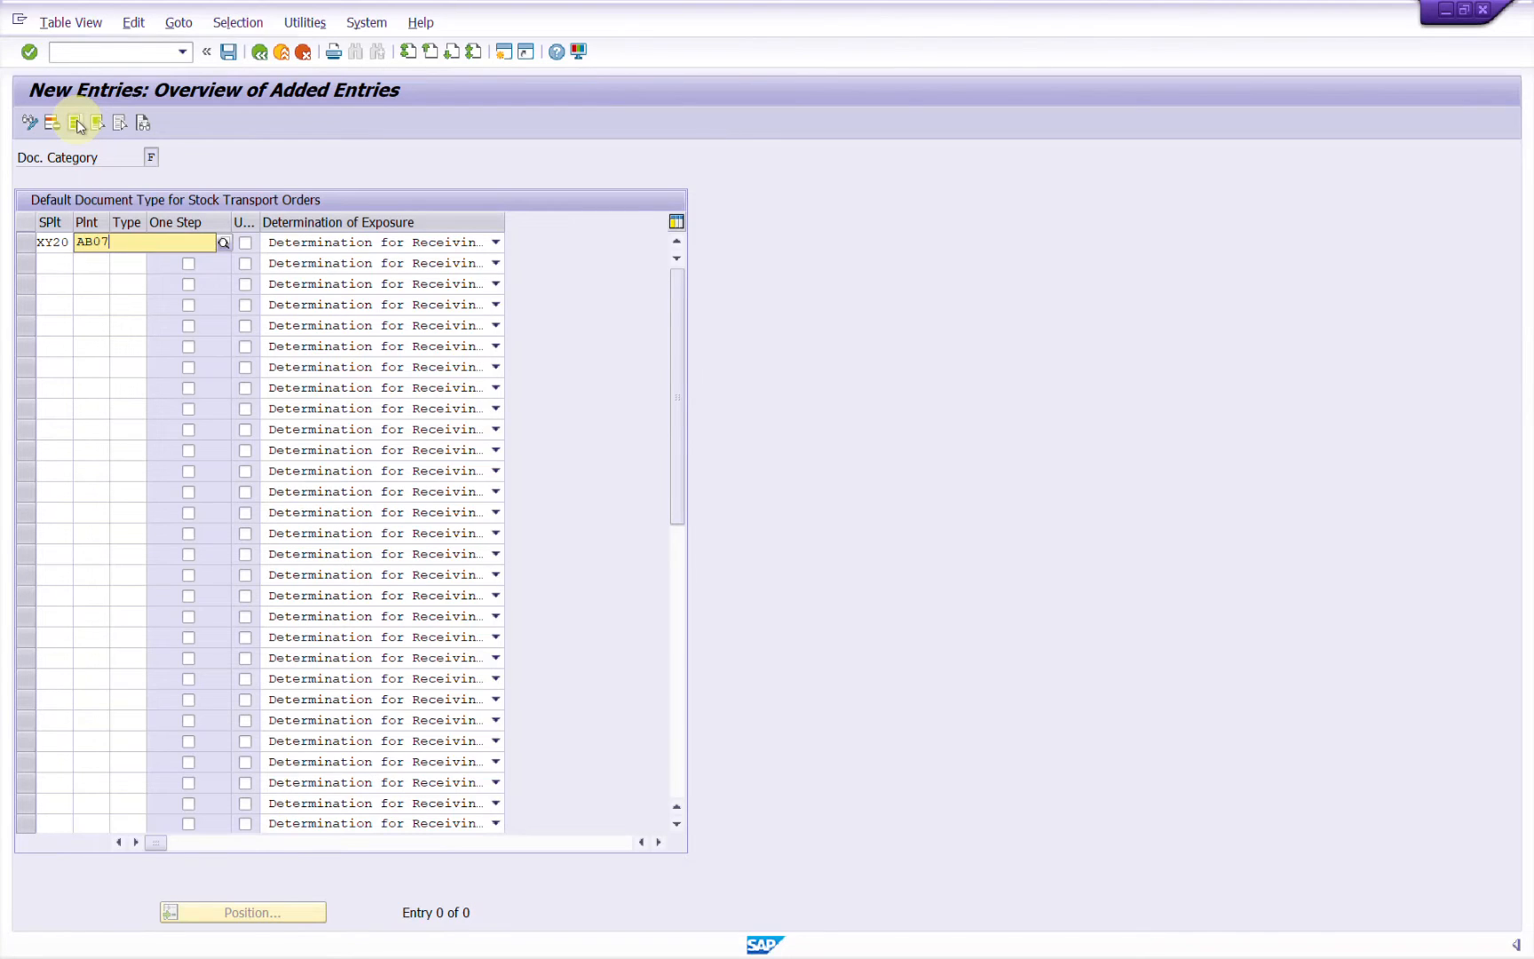
pyautogui.write('07')
pyautogui.press('Return')
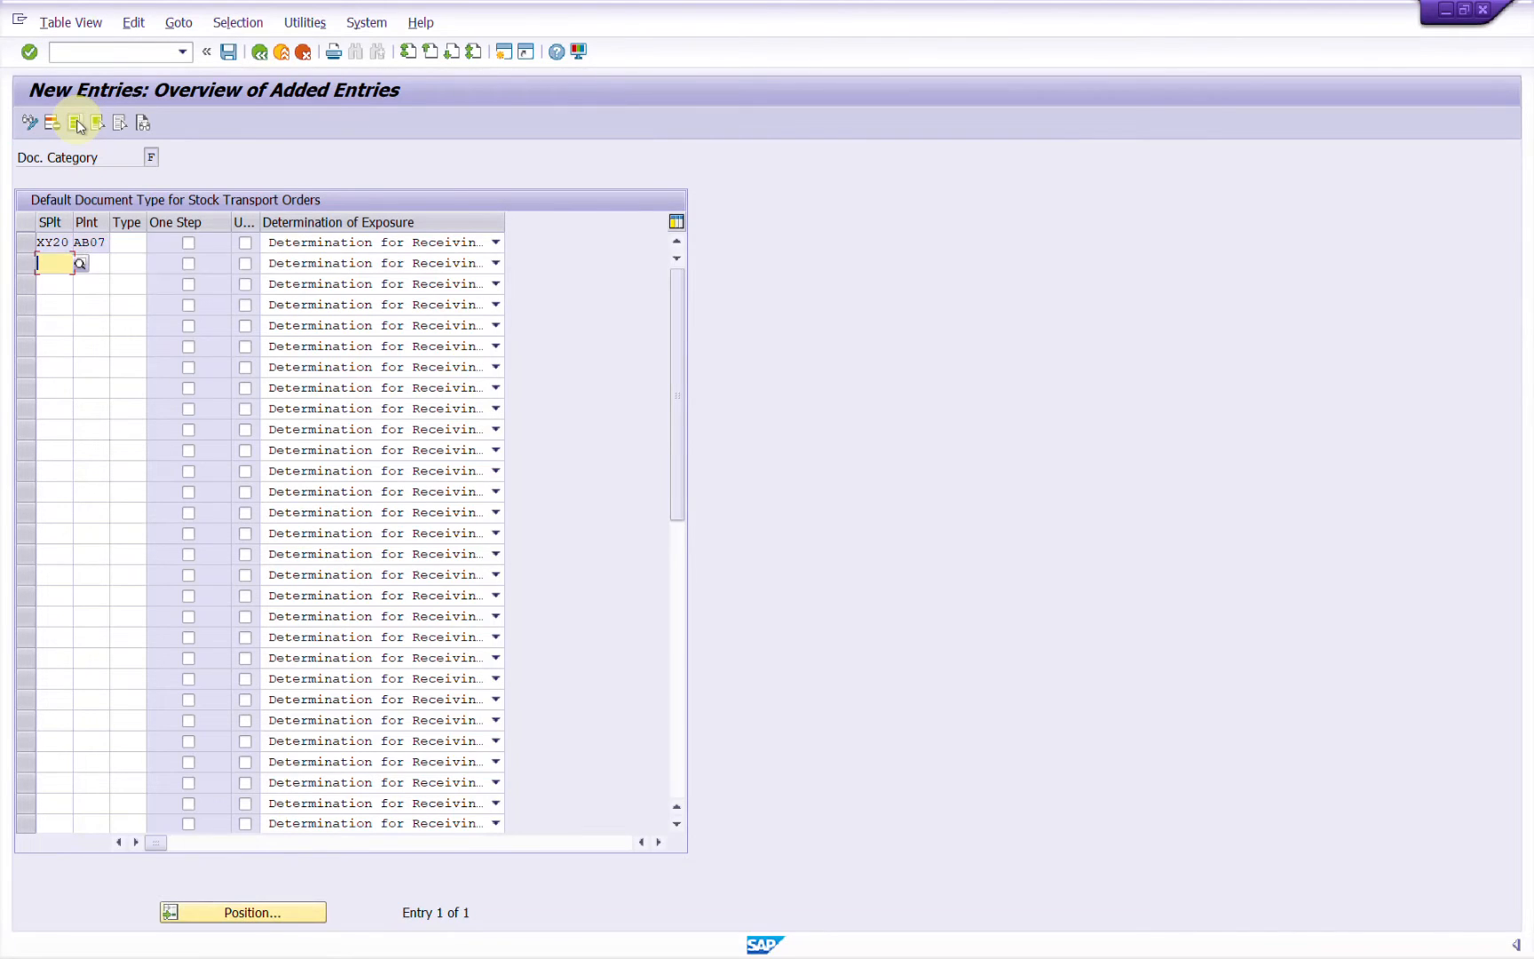
# Assign document type NB with the one-step procedure to supplying plant XY20 and plant AB07, and save the new entry.
pyautogui.click(126, 241)
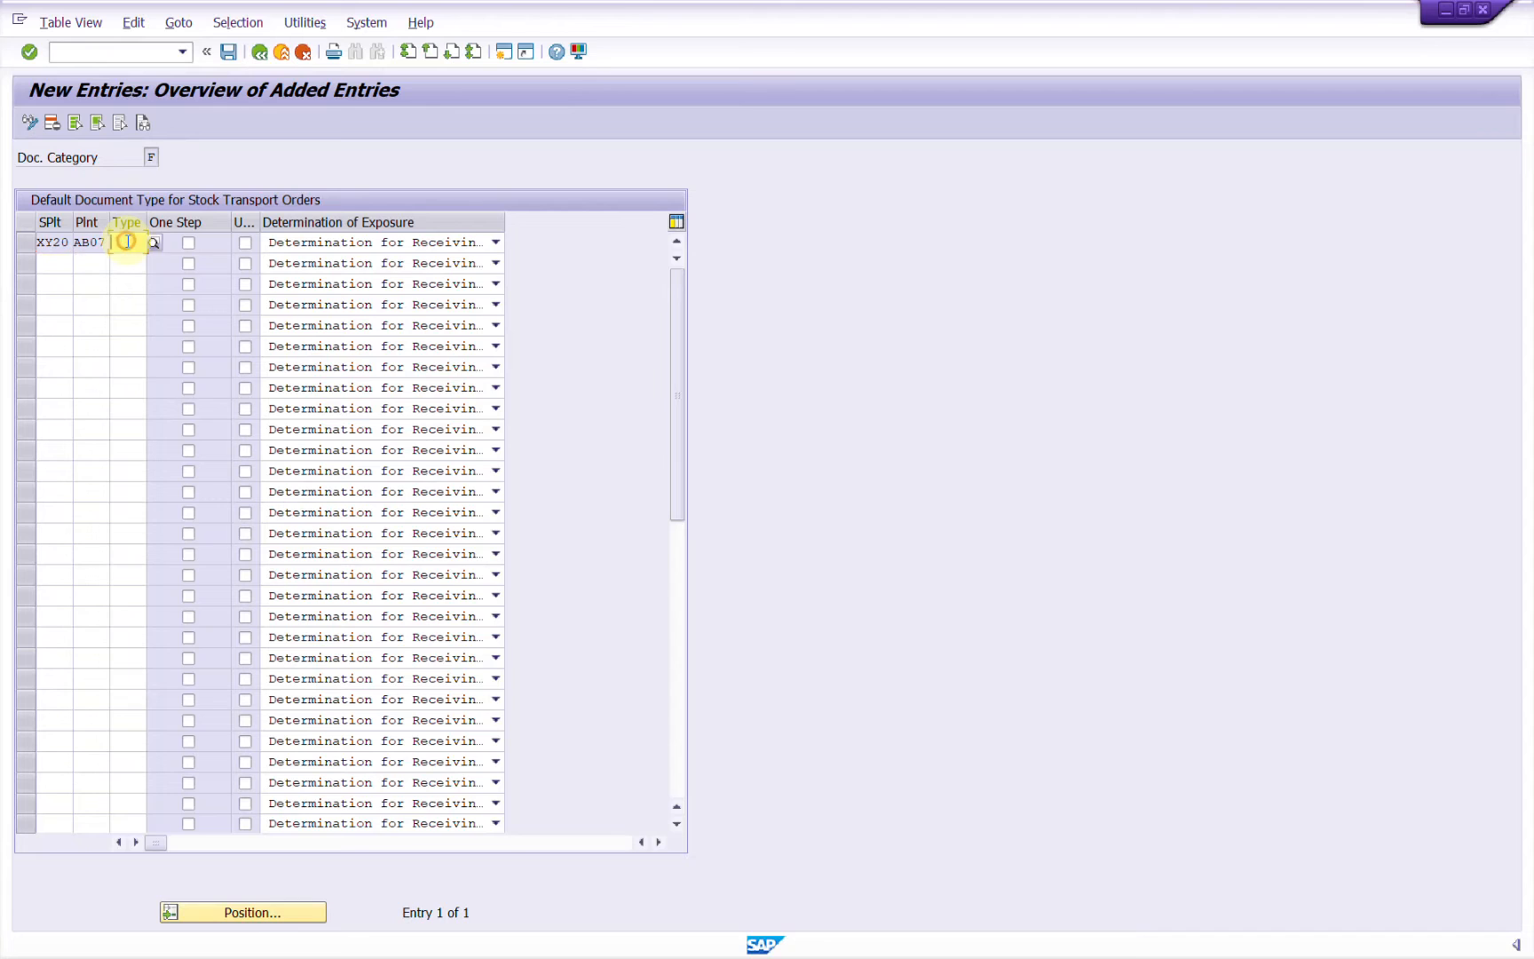
pyautogui.click(156, 243)
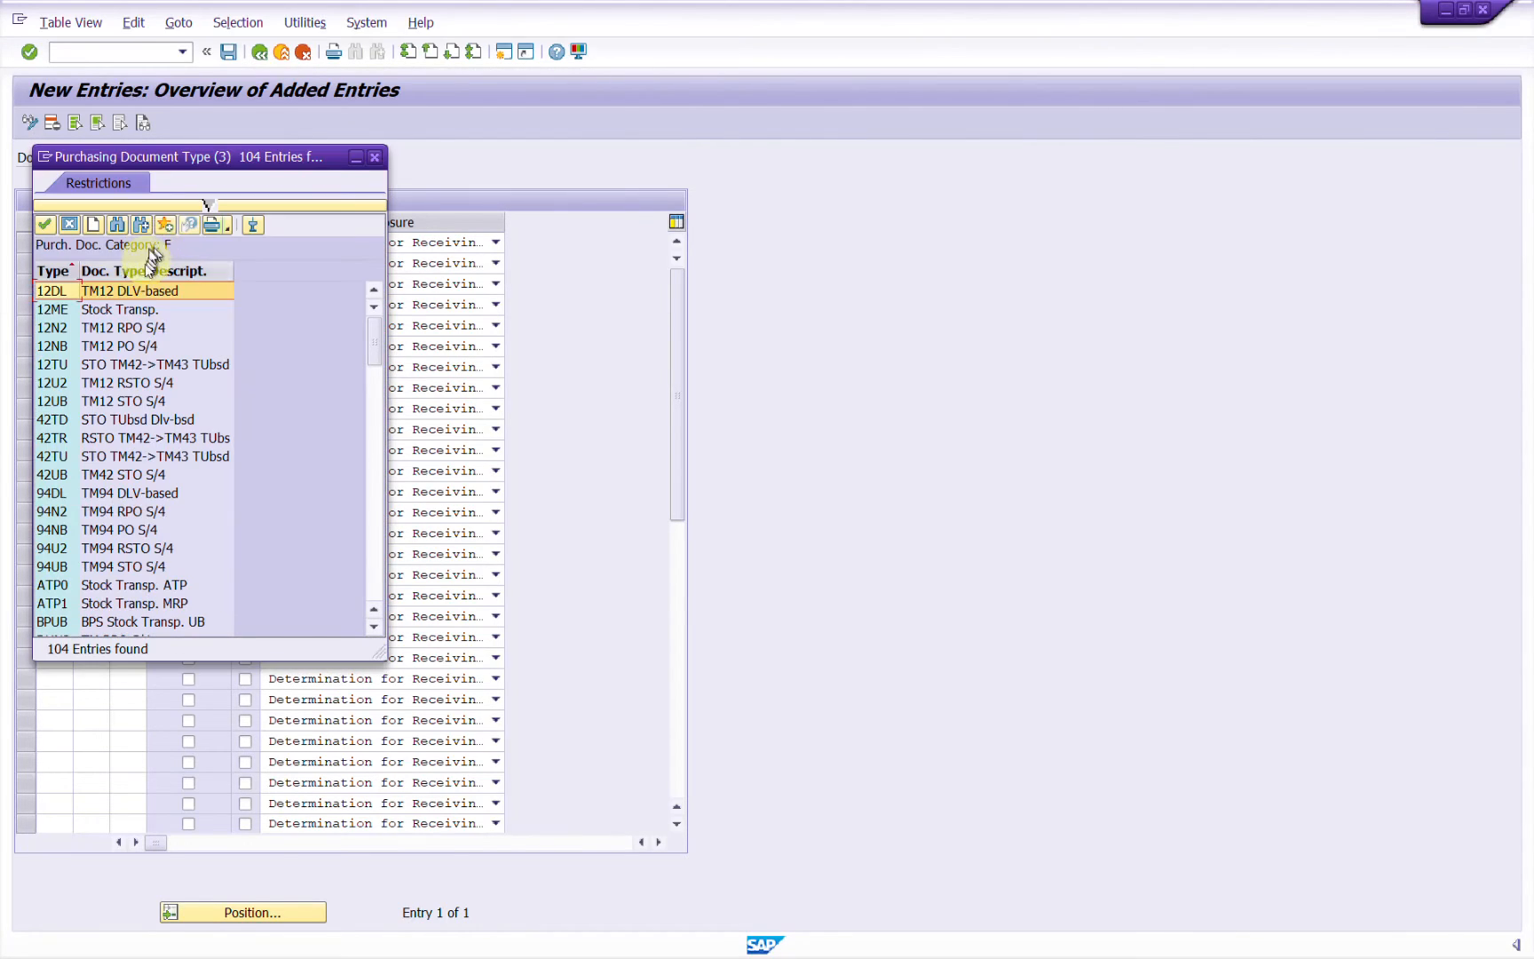
pyautogui.scroll(-10, 149, 493)
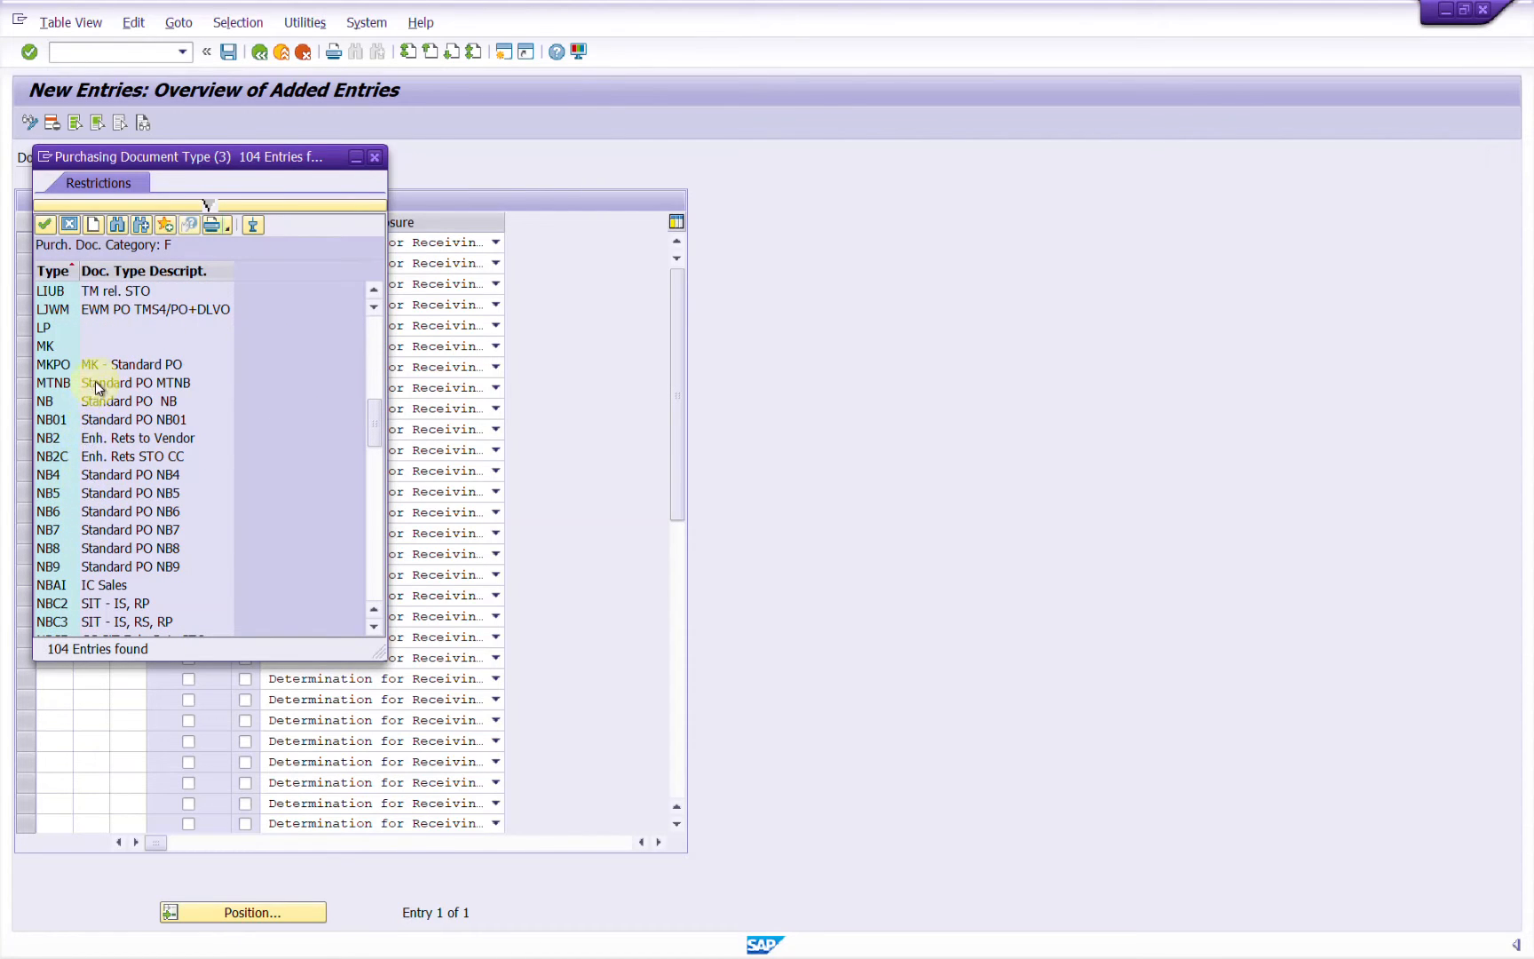
pyautogui.doubleClick(51, 405)
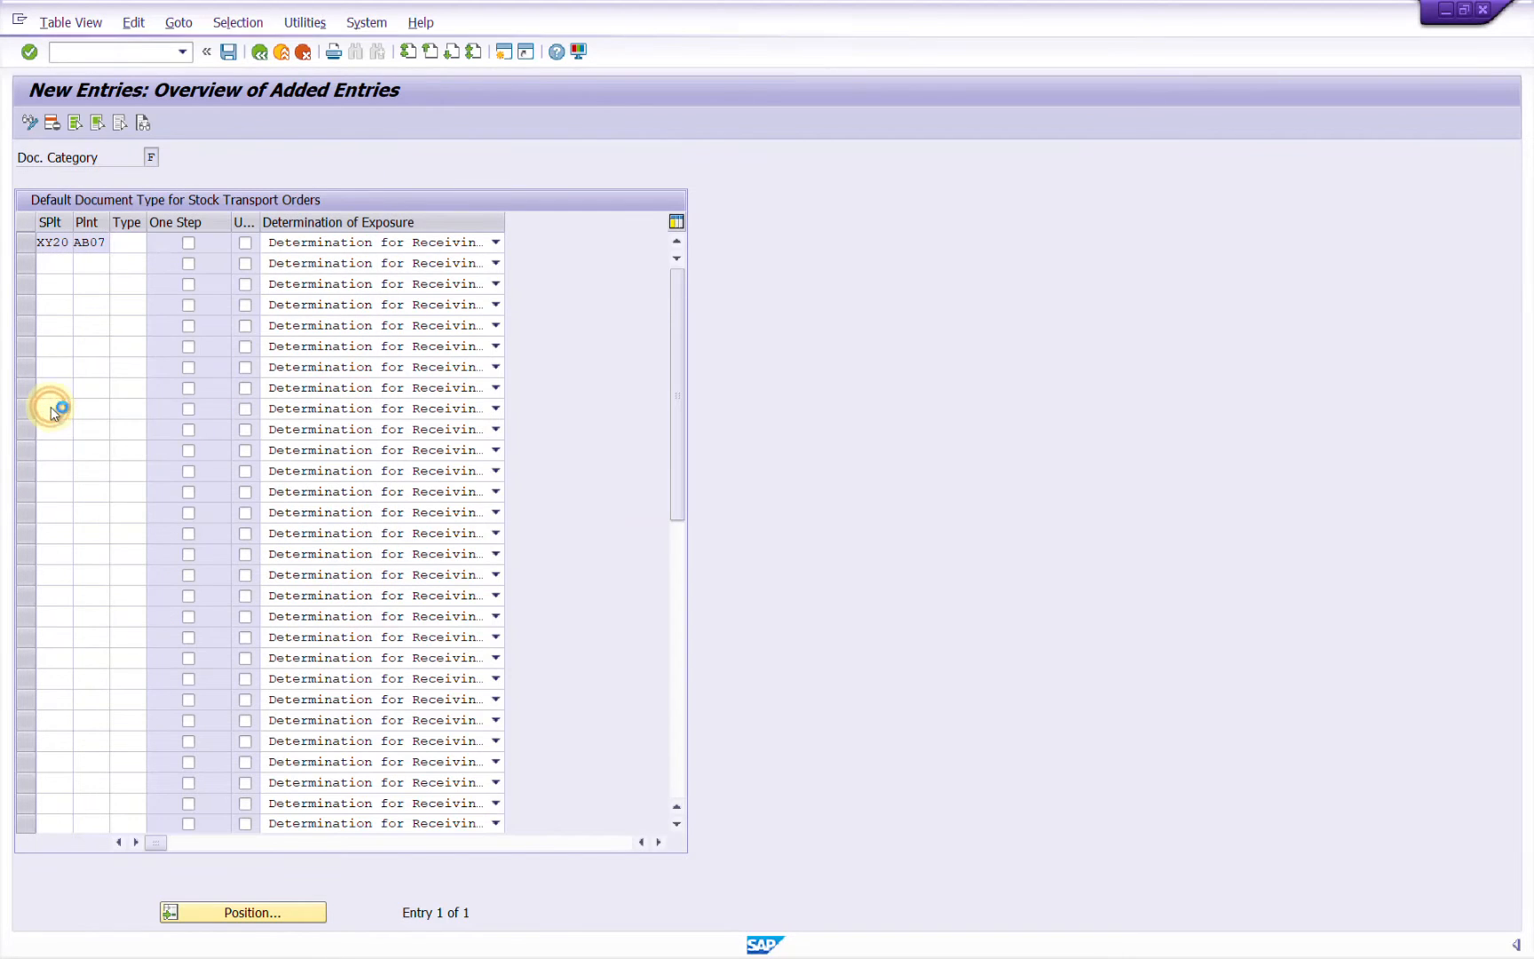
pyautogui.click(188, 243)
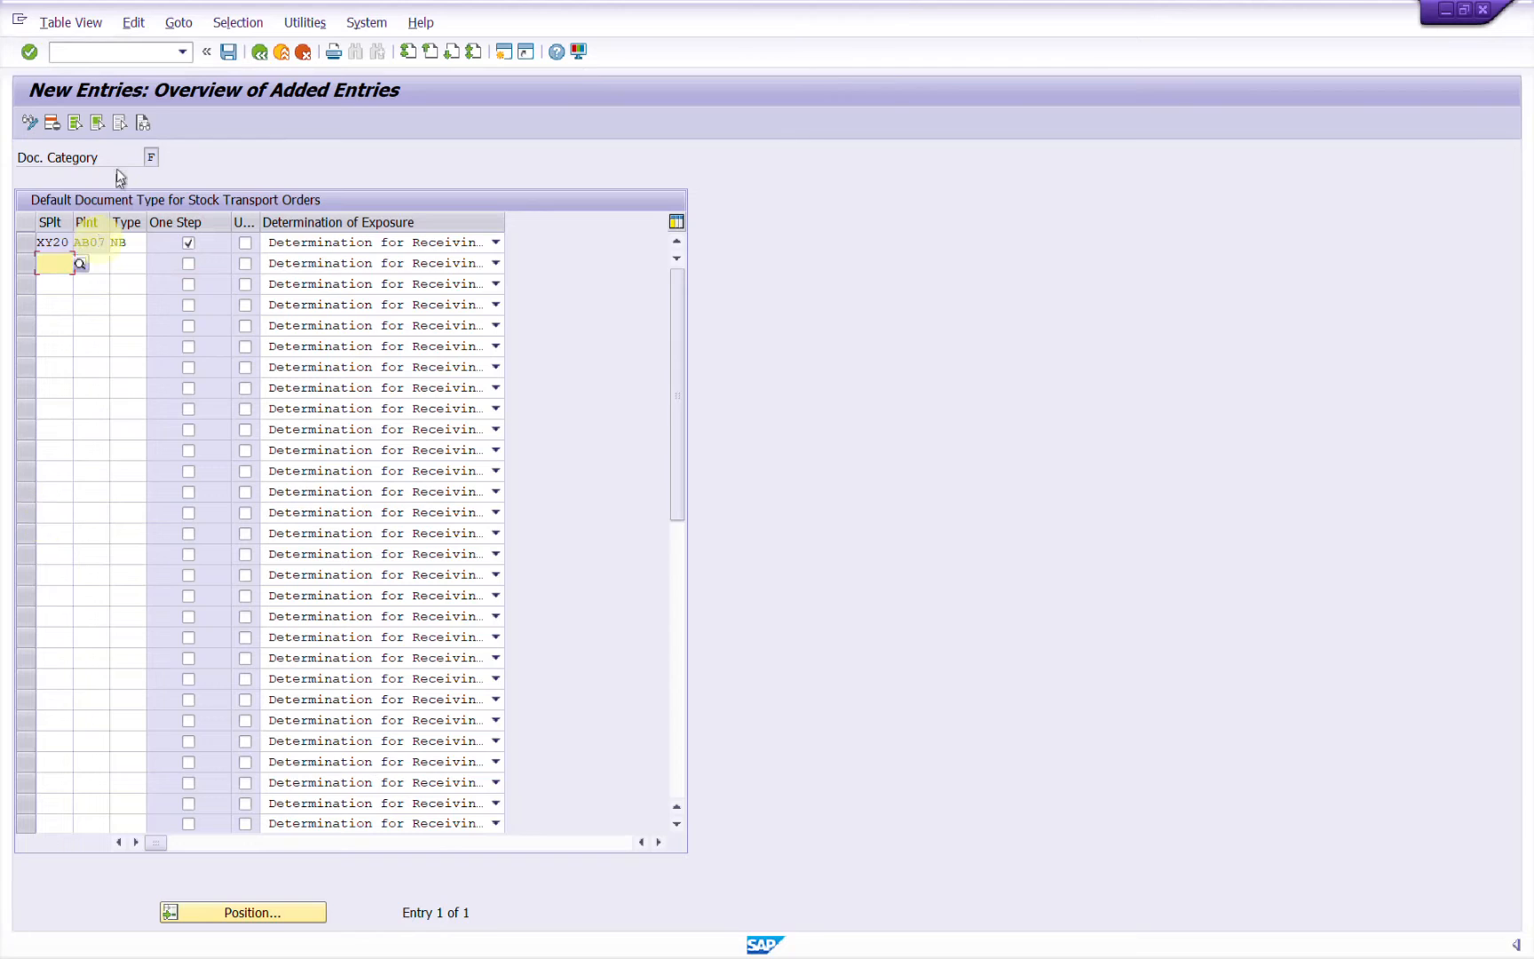
pyautogui.click(228, 52)
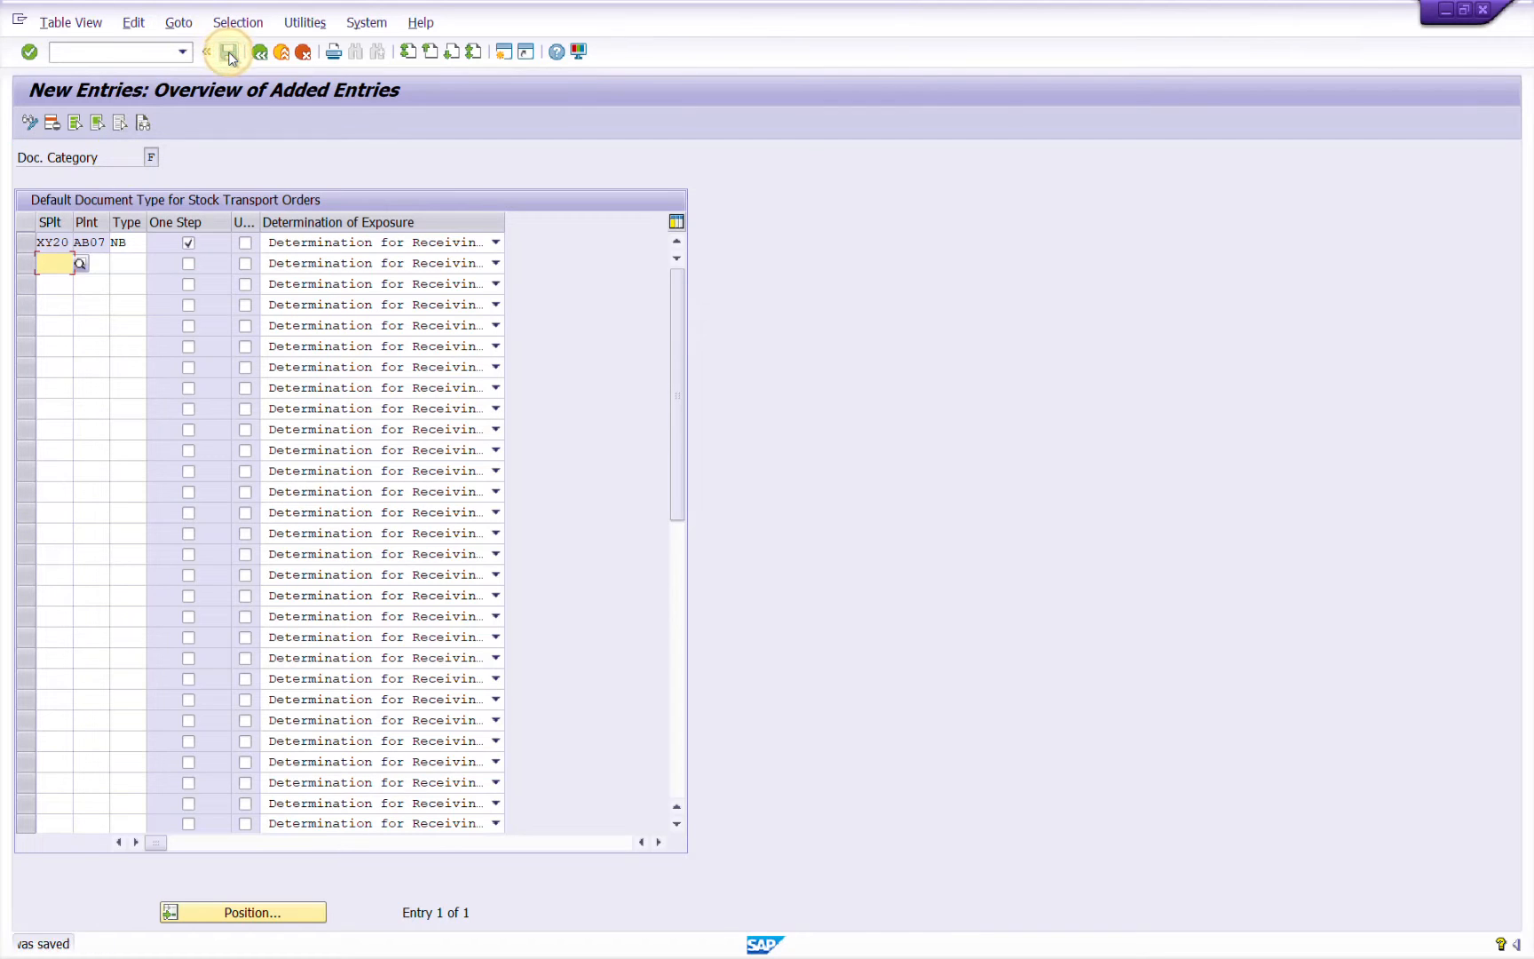
pyautogui.click(261, 55)
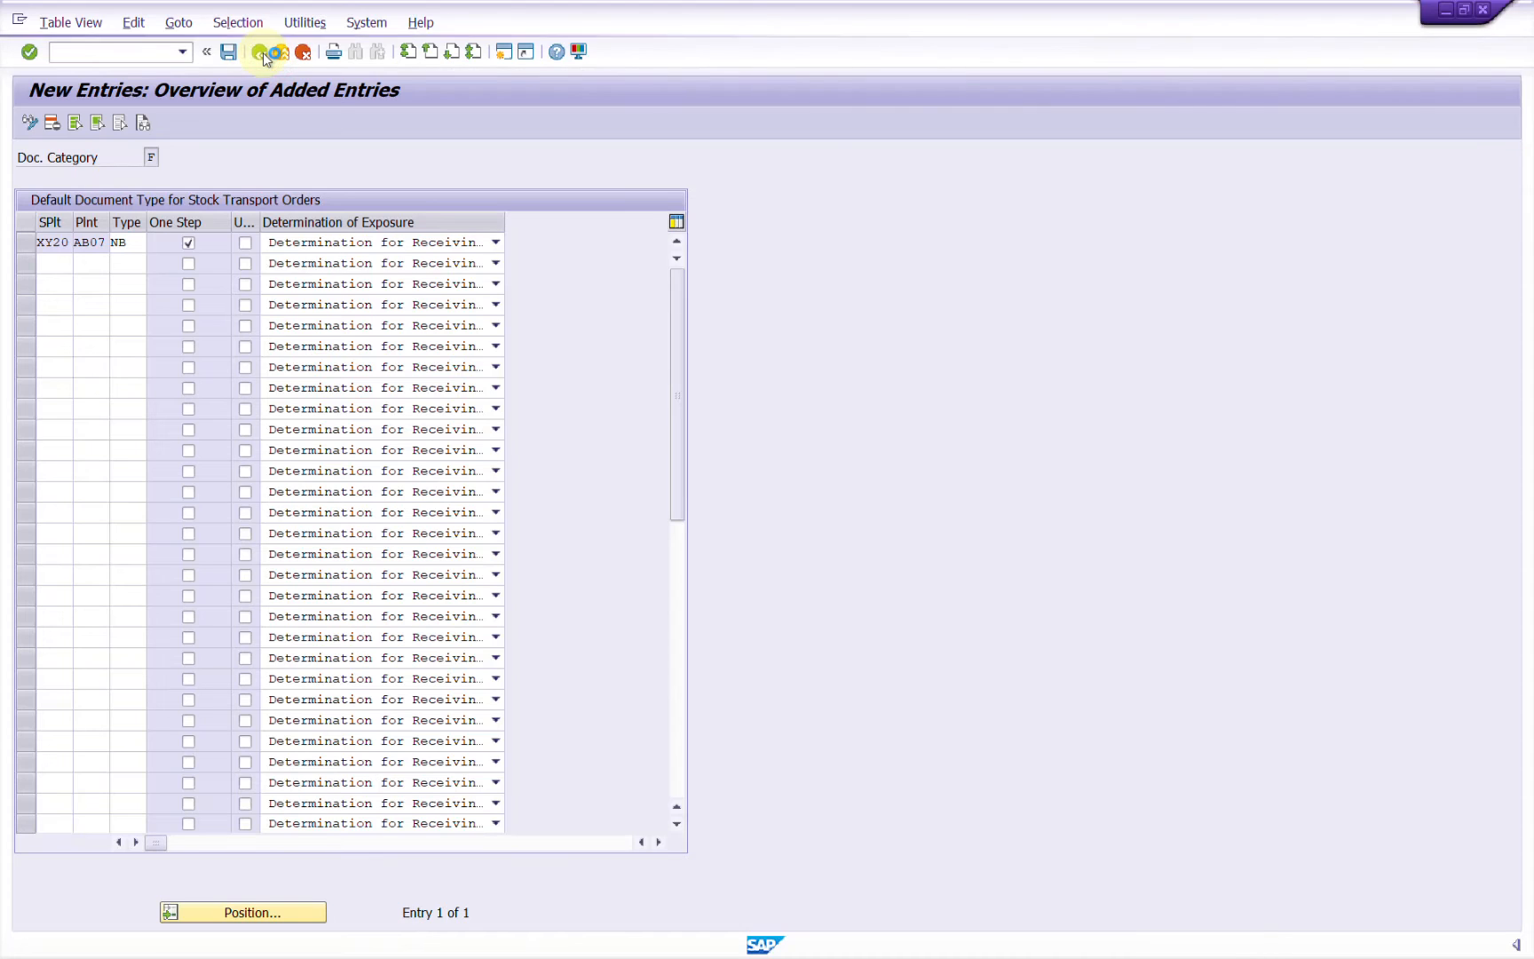
# Find the default document type entry for supplying plant XY20 and plant AB07, review it, and return to the IMG structure.
pyautogui.click(244, 916)
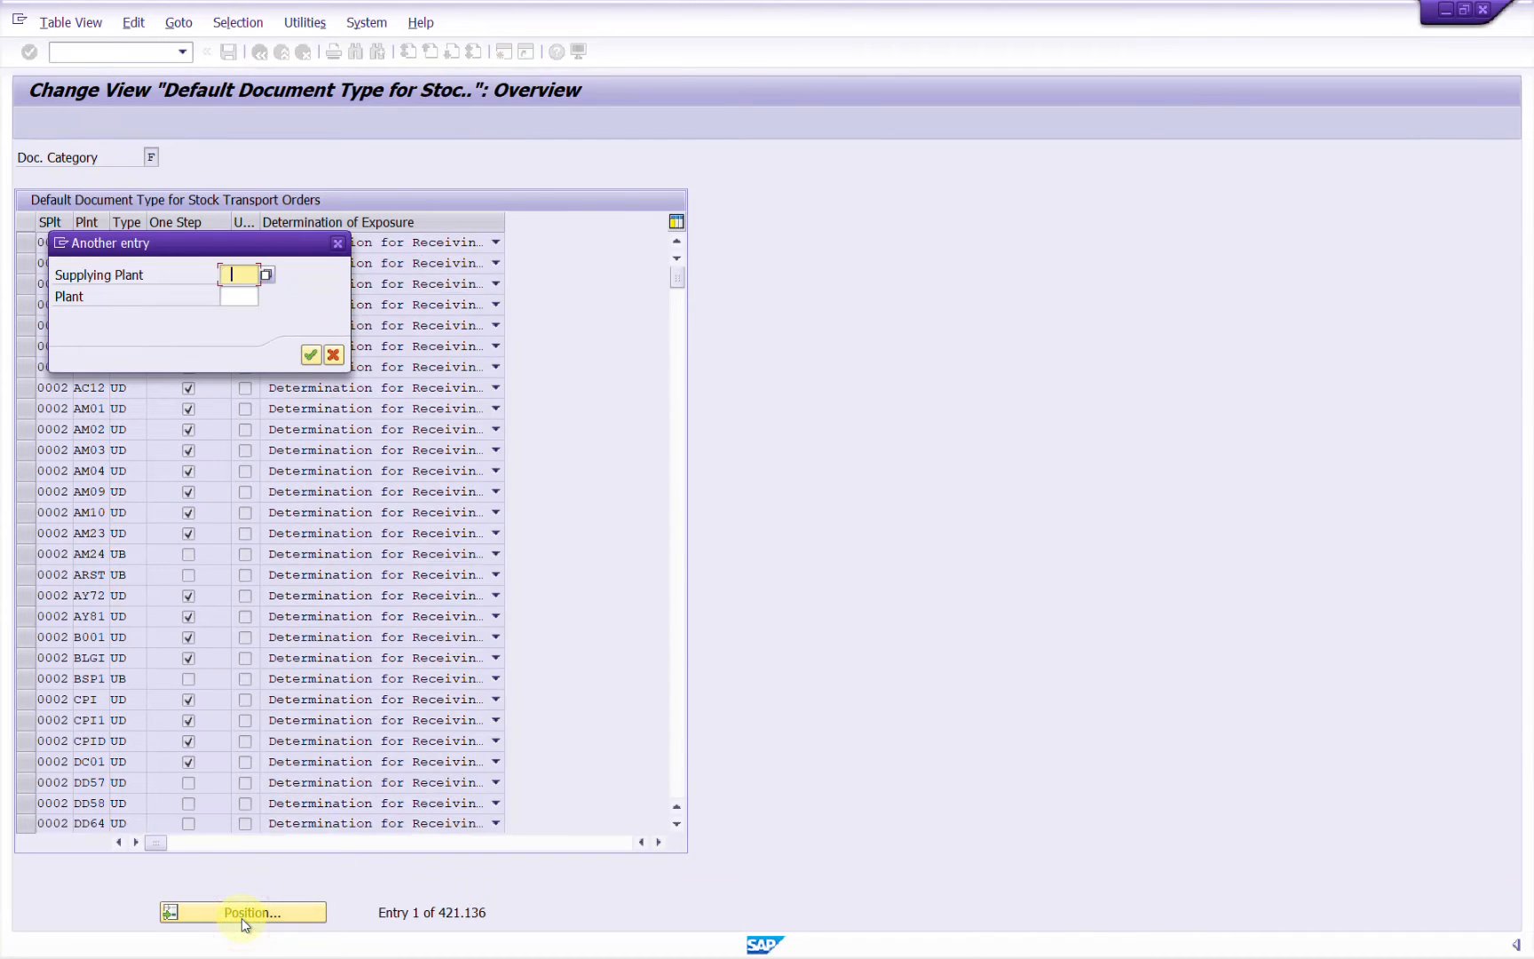
pyautogui.write('XY20')
pyautogui.press('Tab')
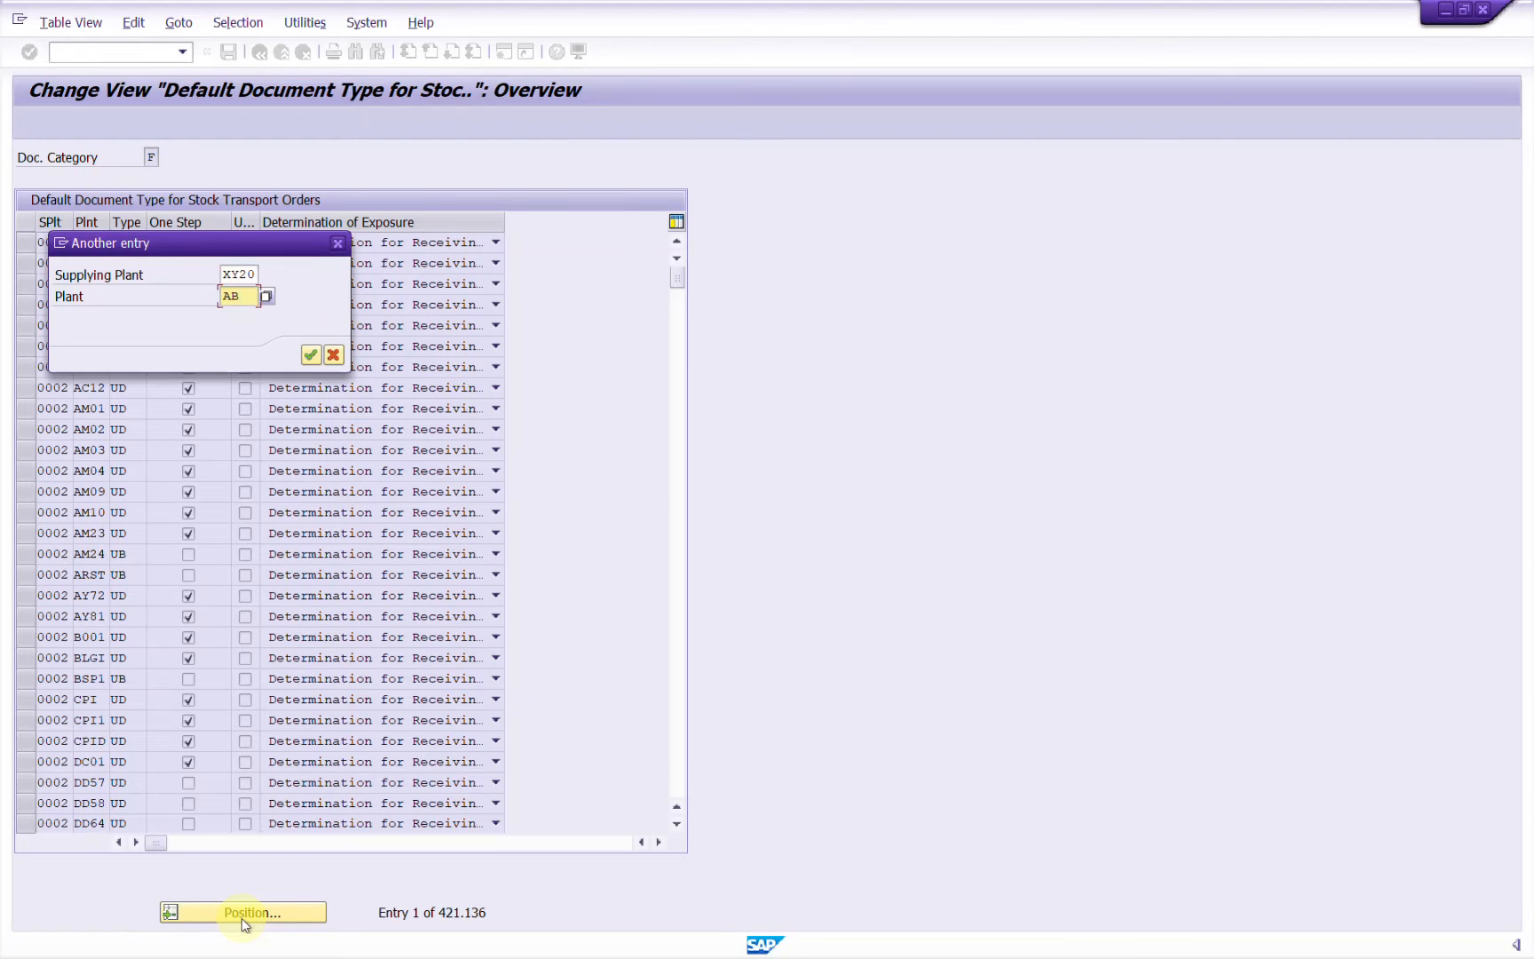
pyautogui.press('Return')
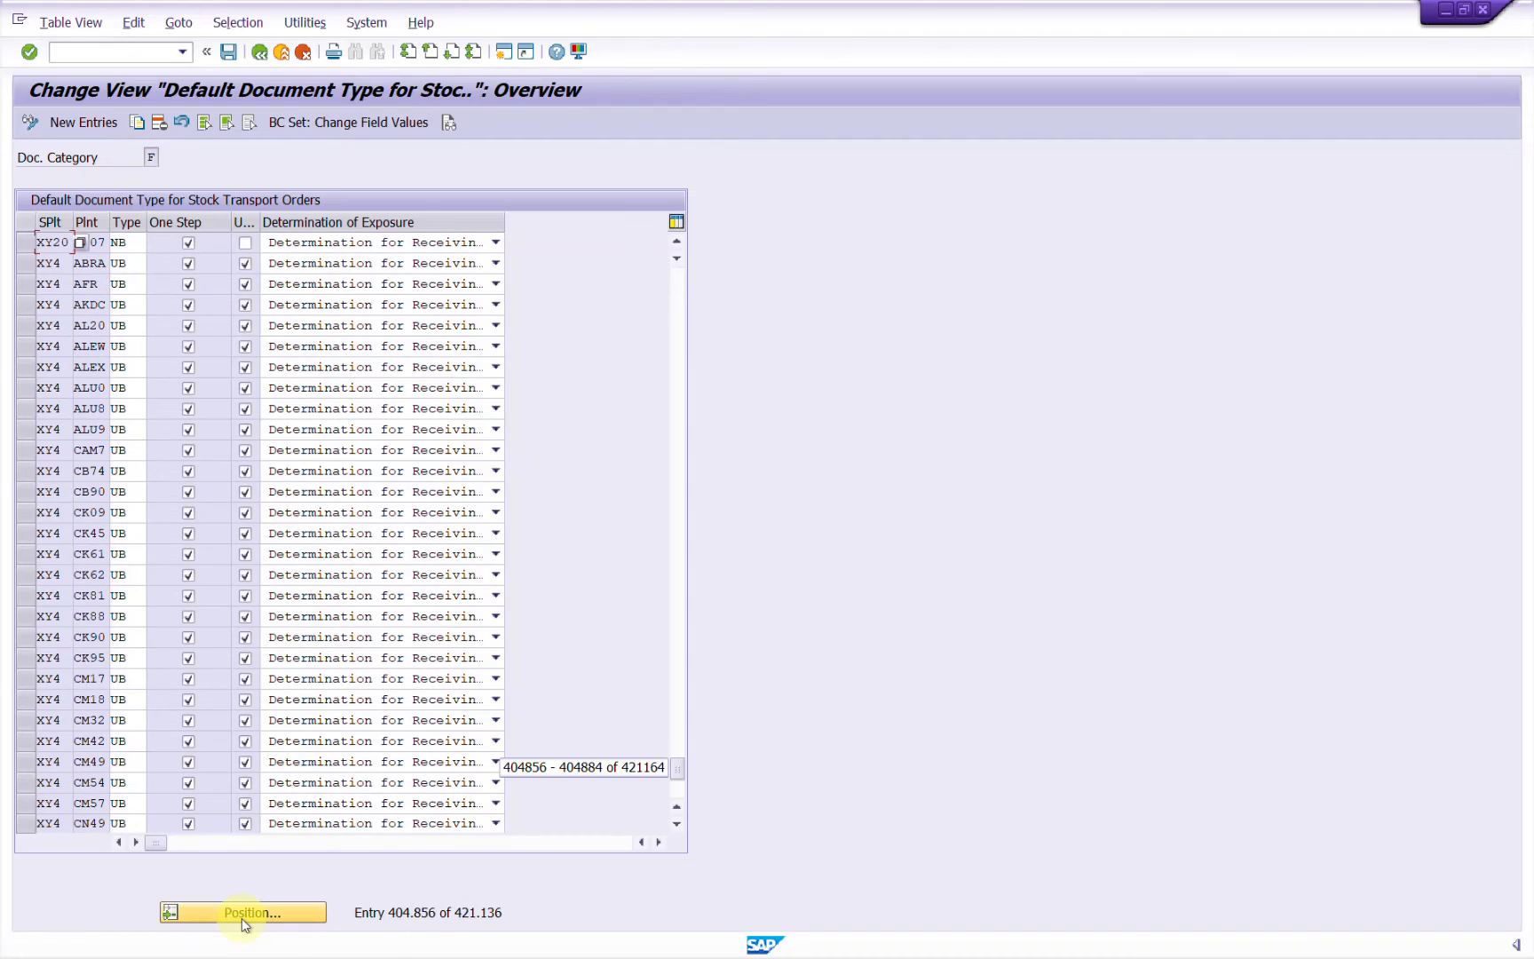
pyautogui.click(23, 250)
pyautogui.click(81, 366)
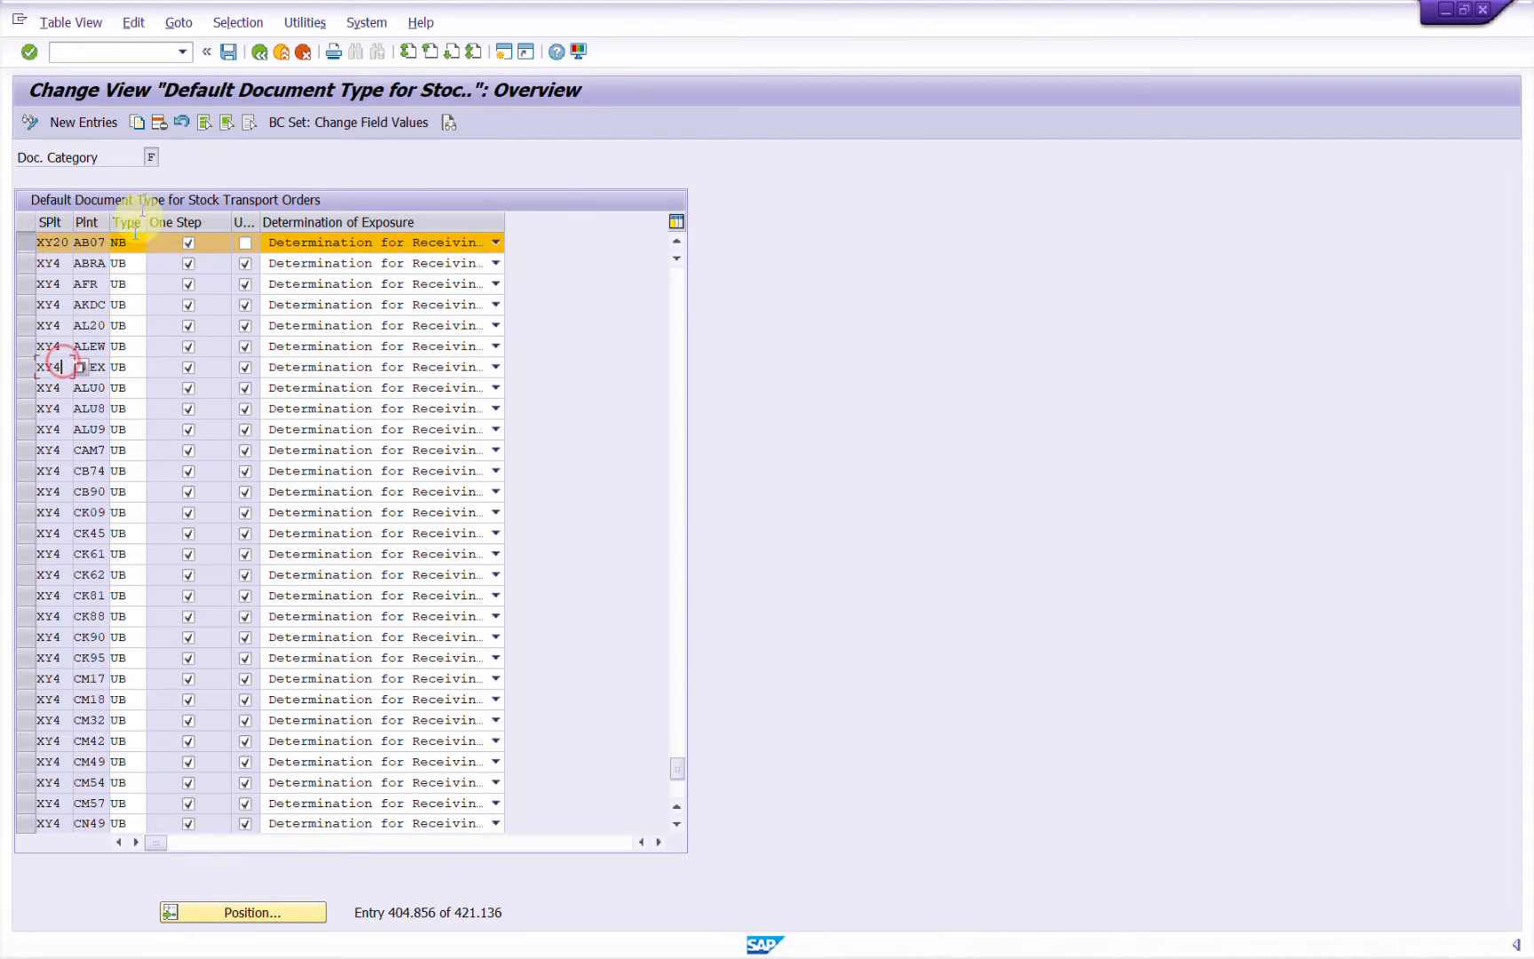
pyautogui.click(259, 53)
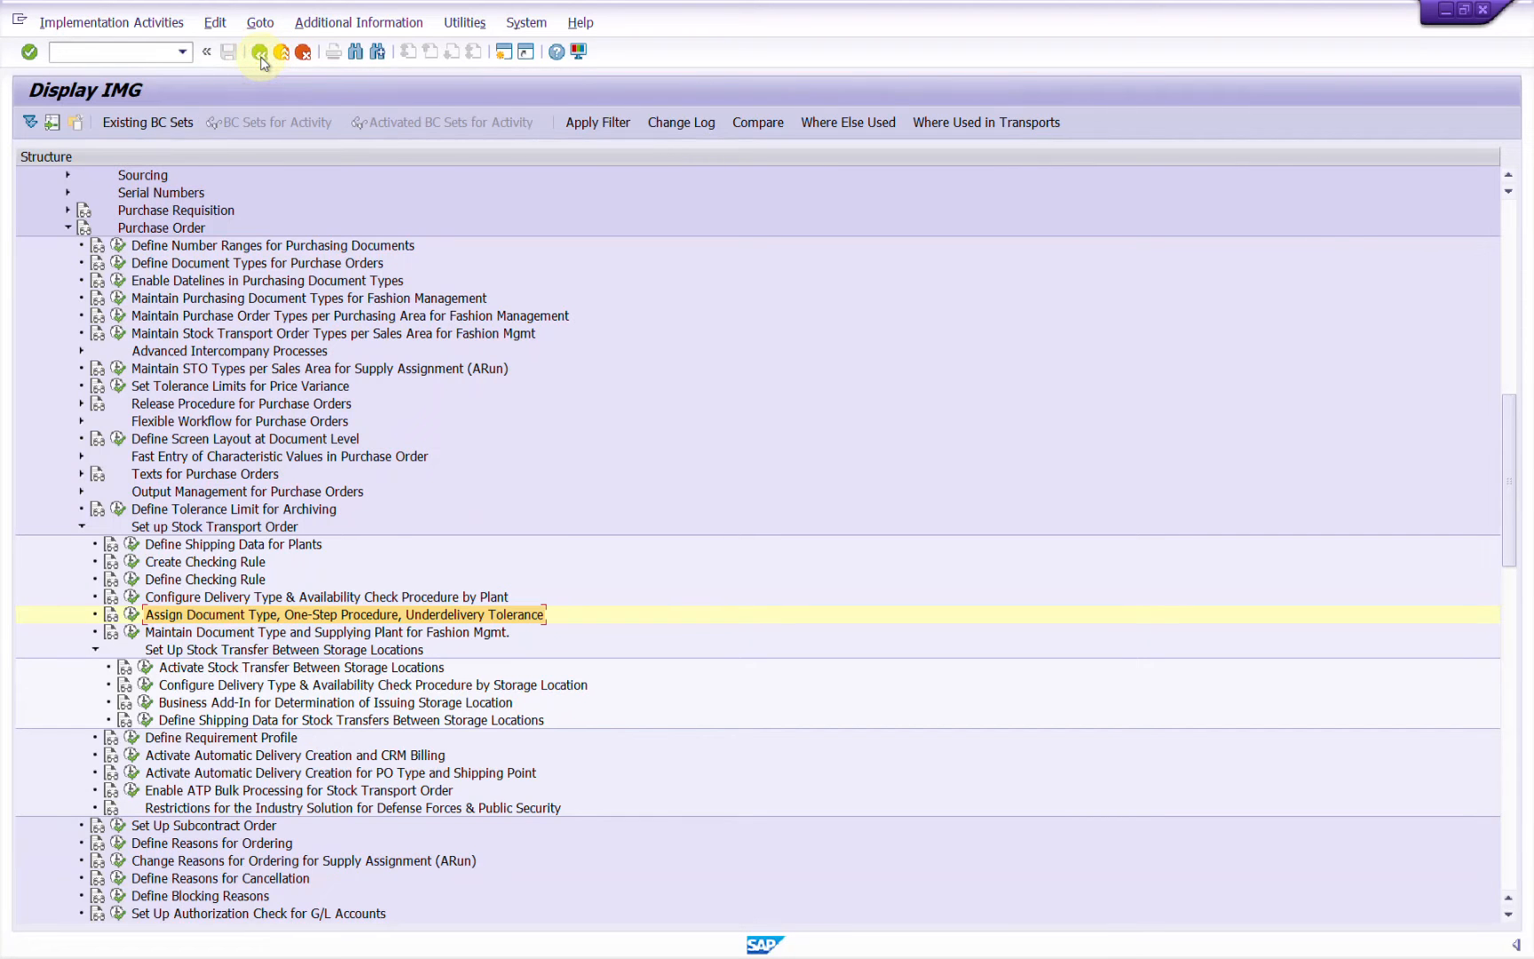
# Check configuration 18 in the Excel sheet, switch back to SAP and open transaction VOFA for billing types.
pyautogui.hotkey('alt', 'Tab')
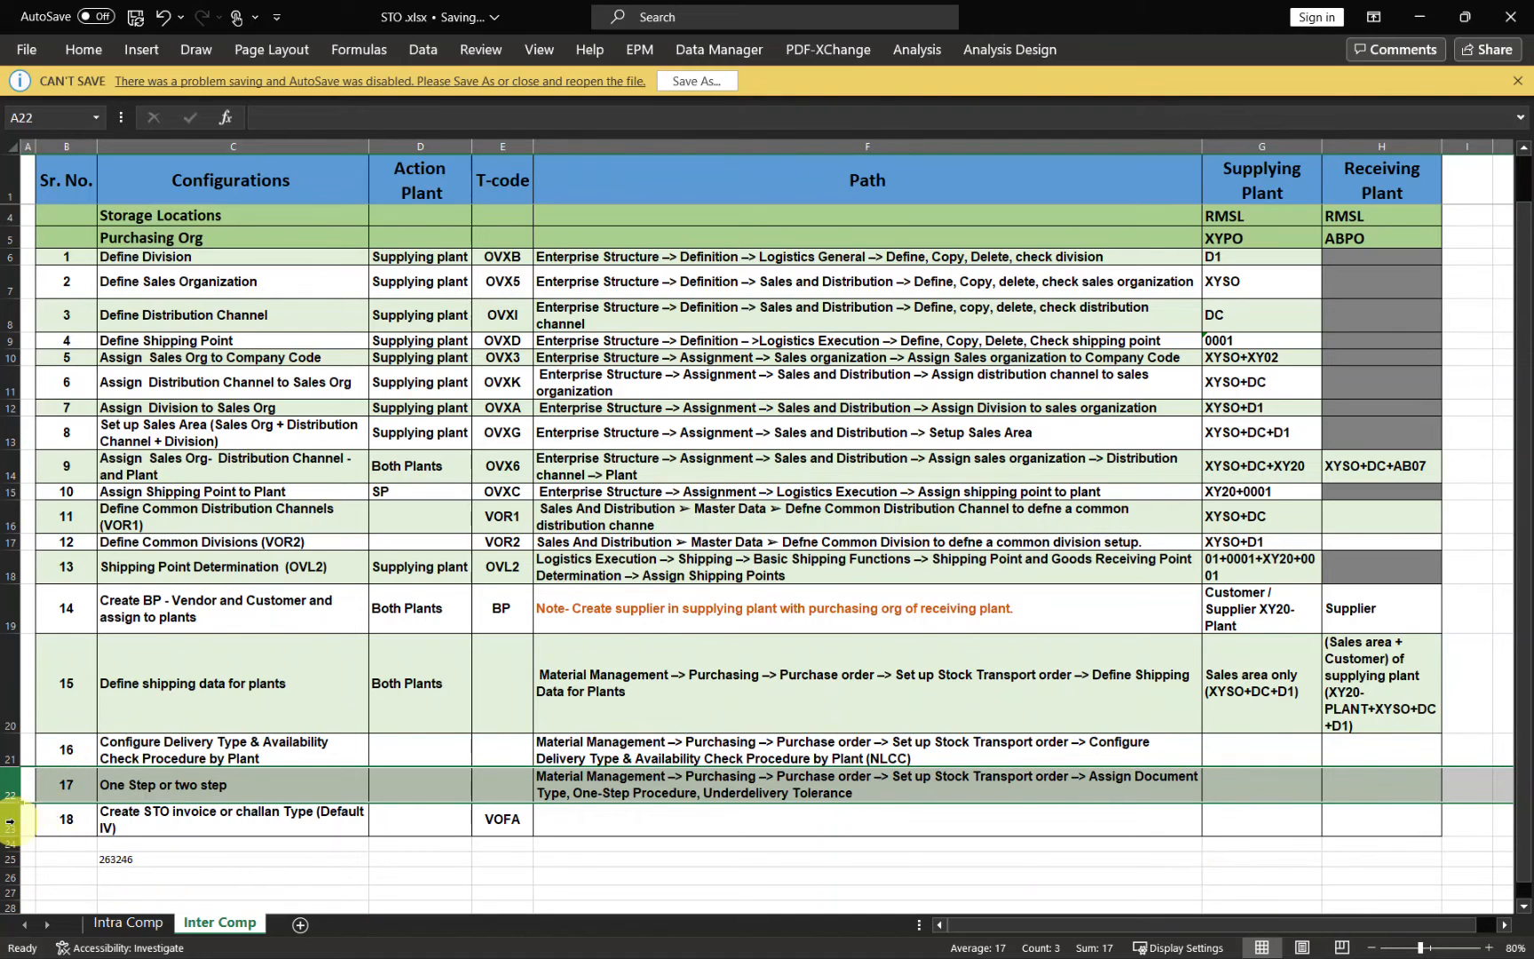
pyautogui.click(8, 819)
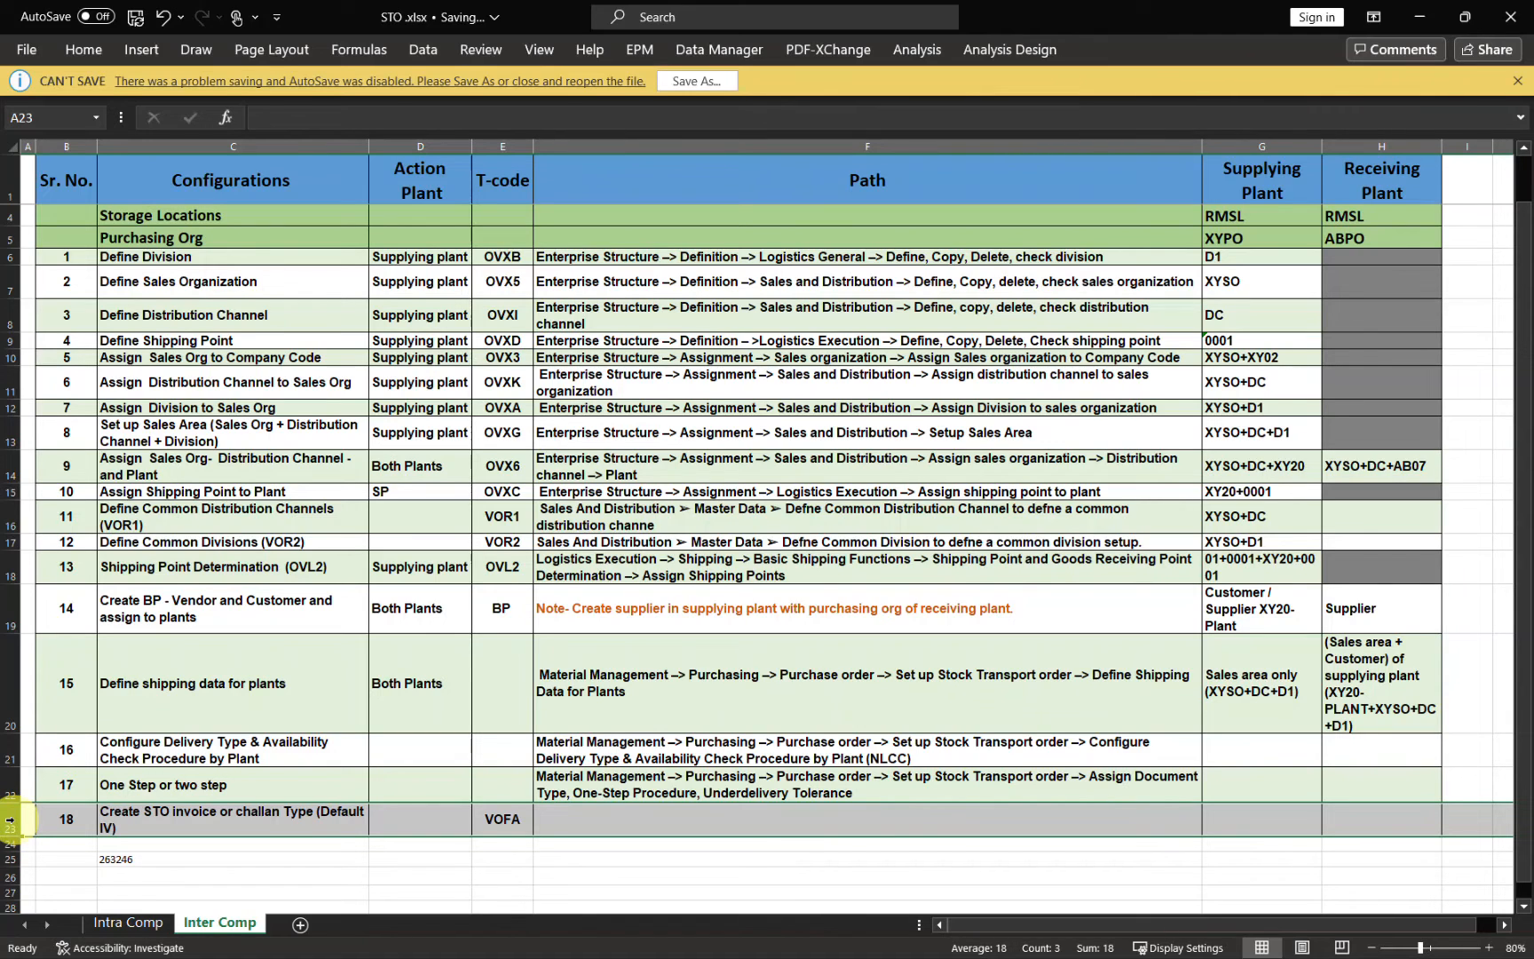
pyautogui.hotkey('alt', 'Tab')
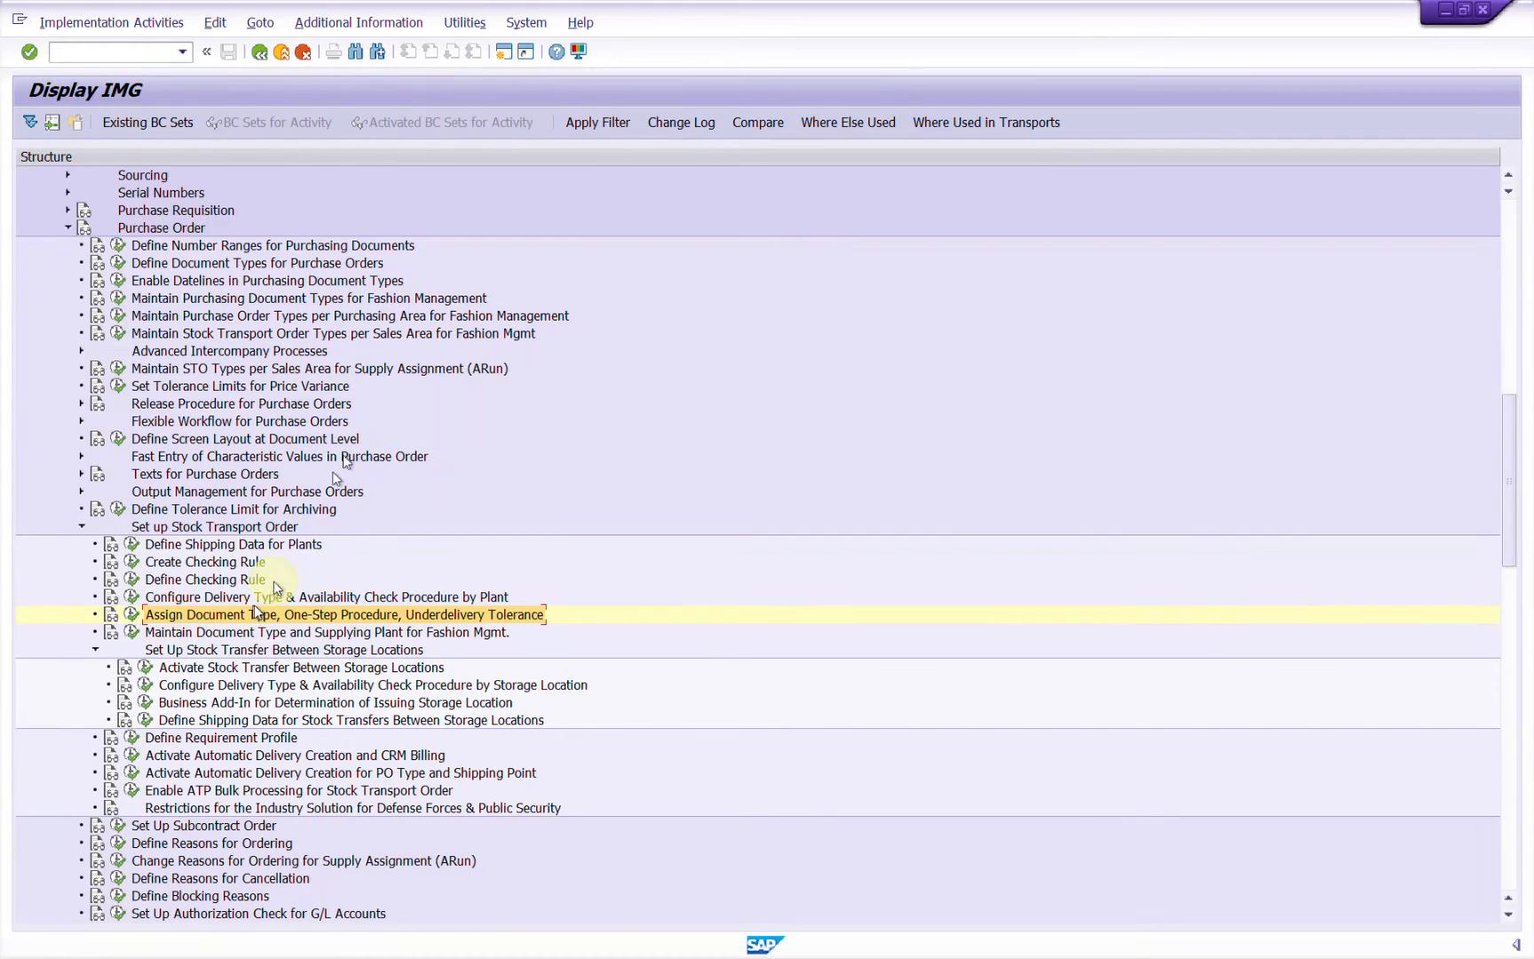
pyautogui.click(281, 53)
pyautogui.write('V')
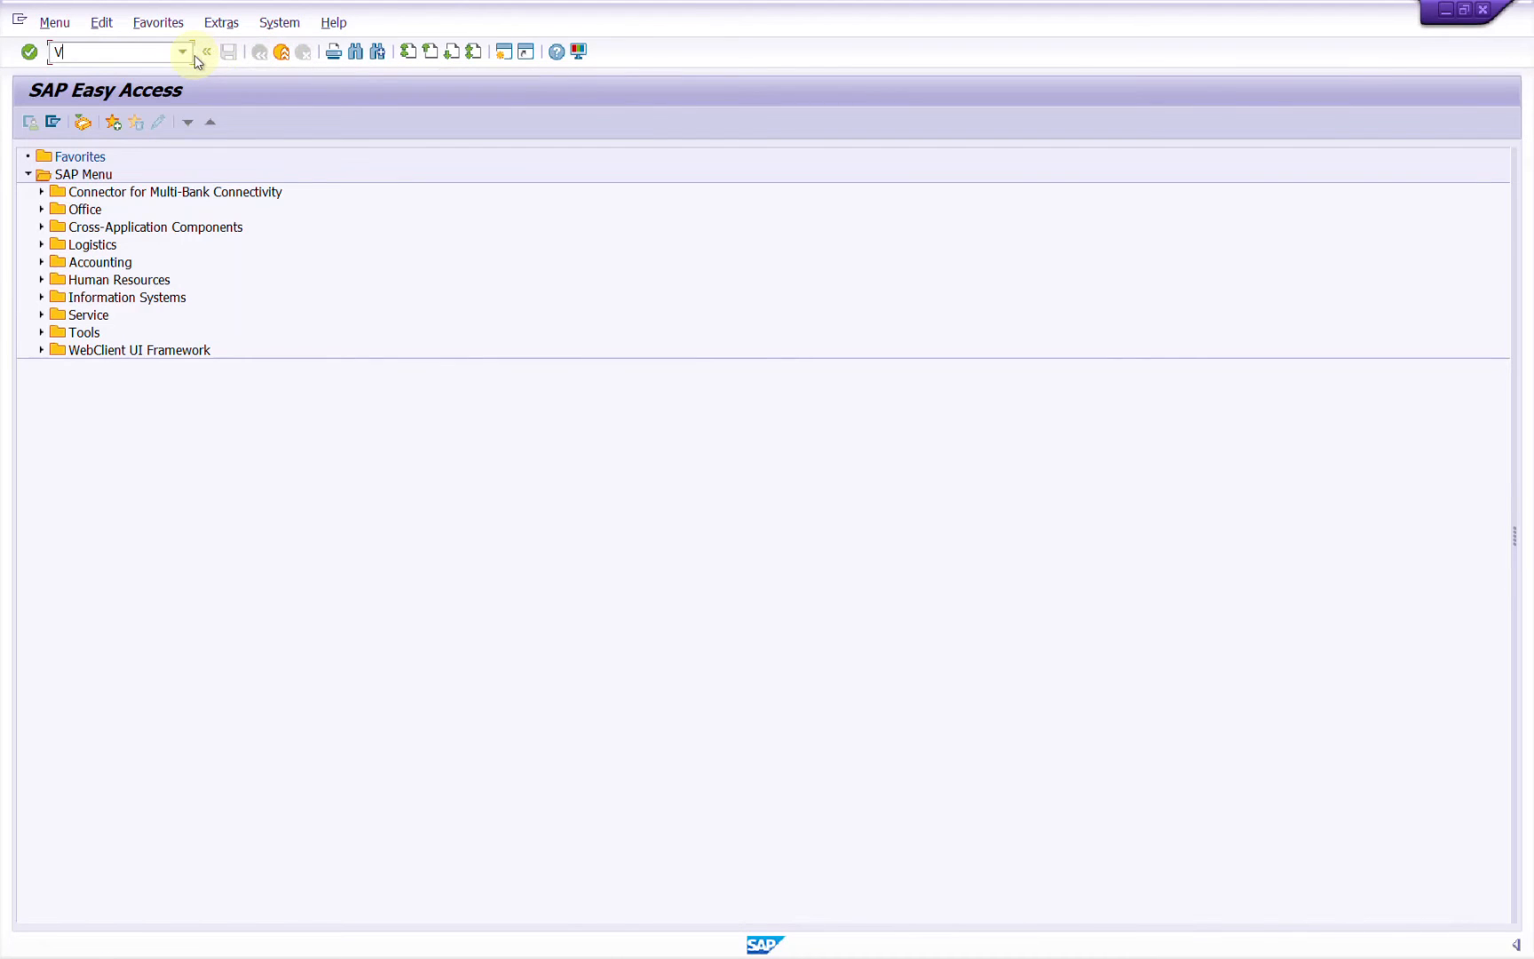
pyautogui.write('OFA')
pyautogui.press('Return')
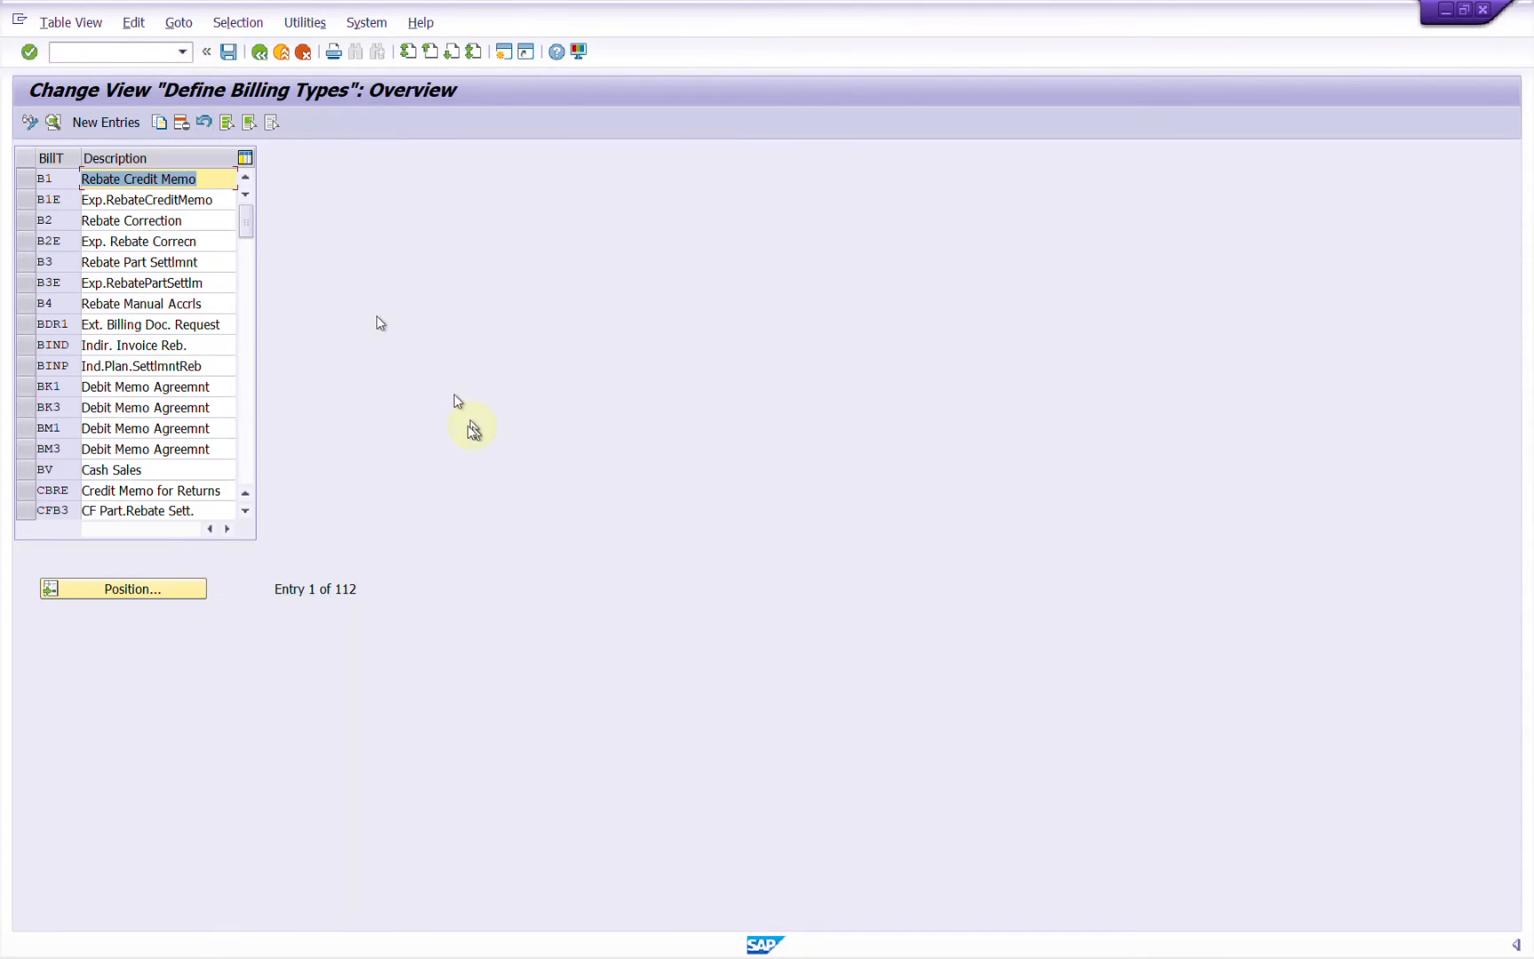
# Look up billing type IV in the billing types overview, review its entry, and leave the transaction.
pyautogui.click(147, 591)
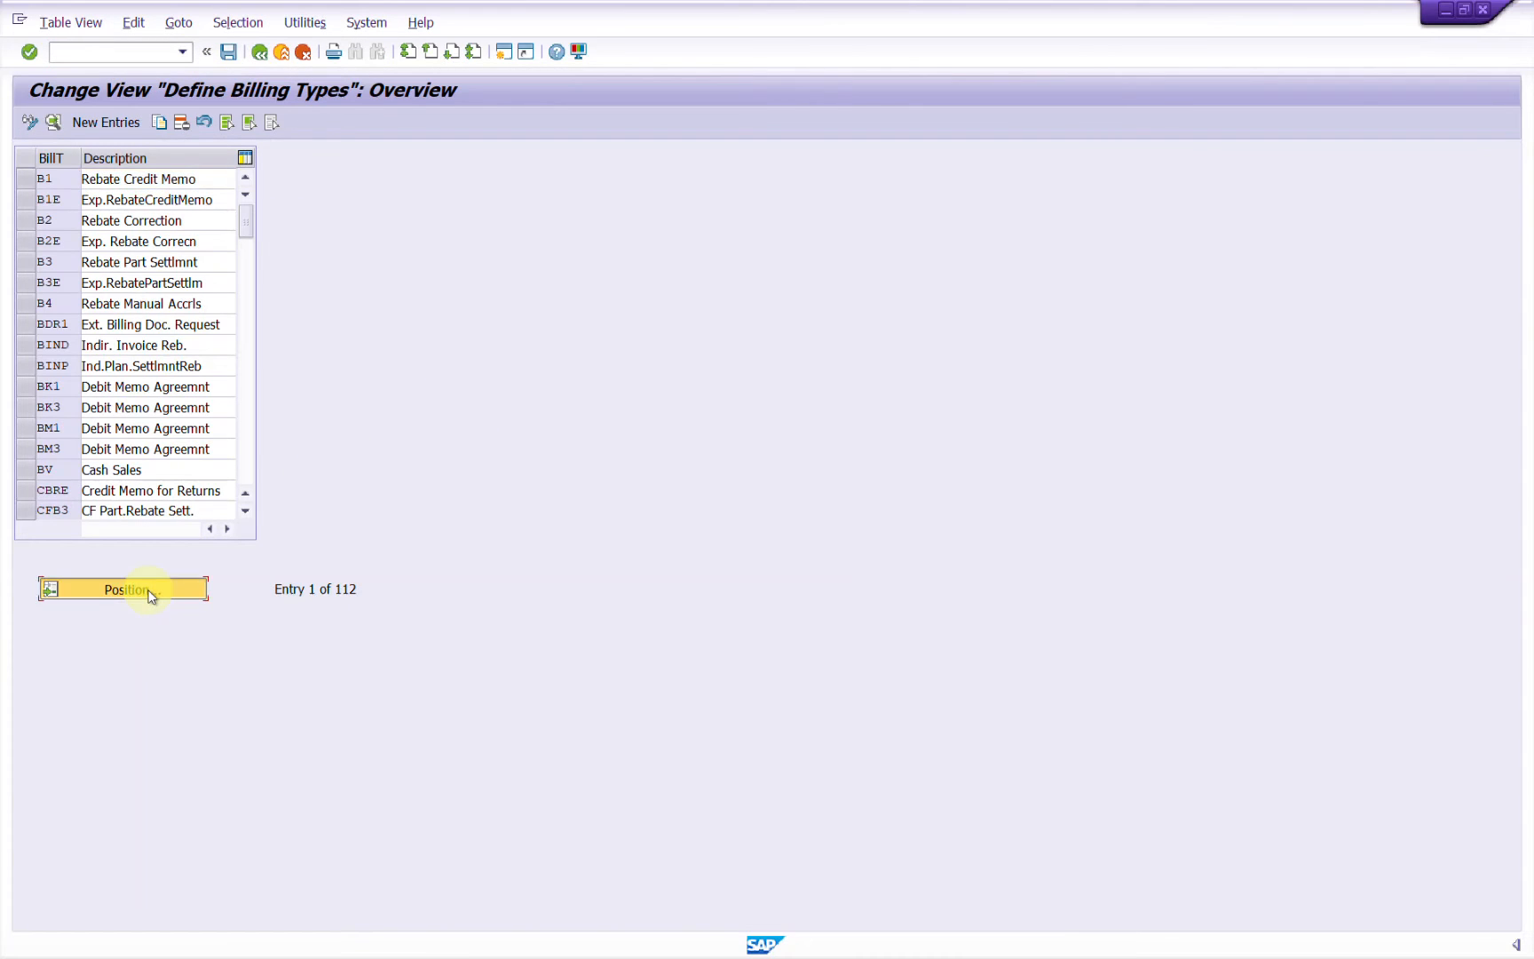
pyautogui.write('V')
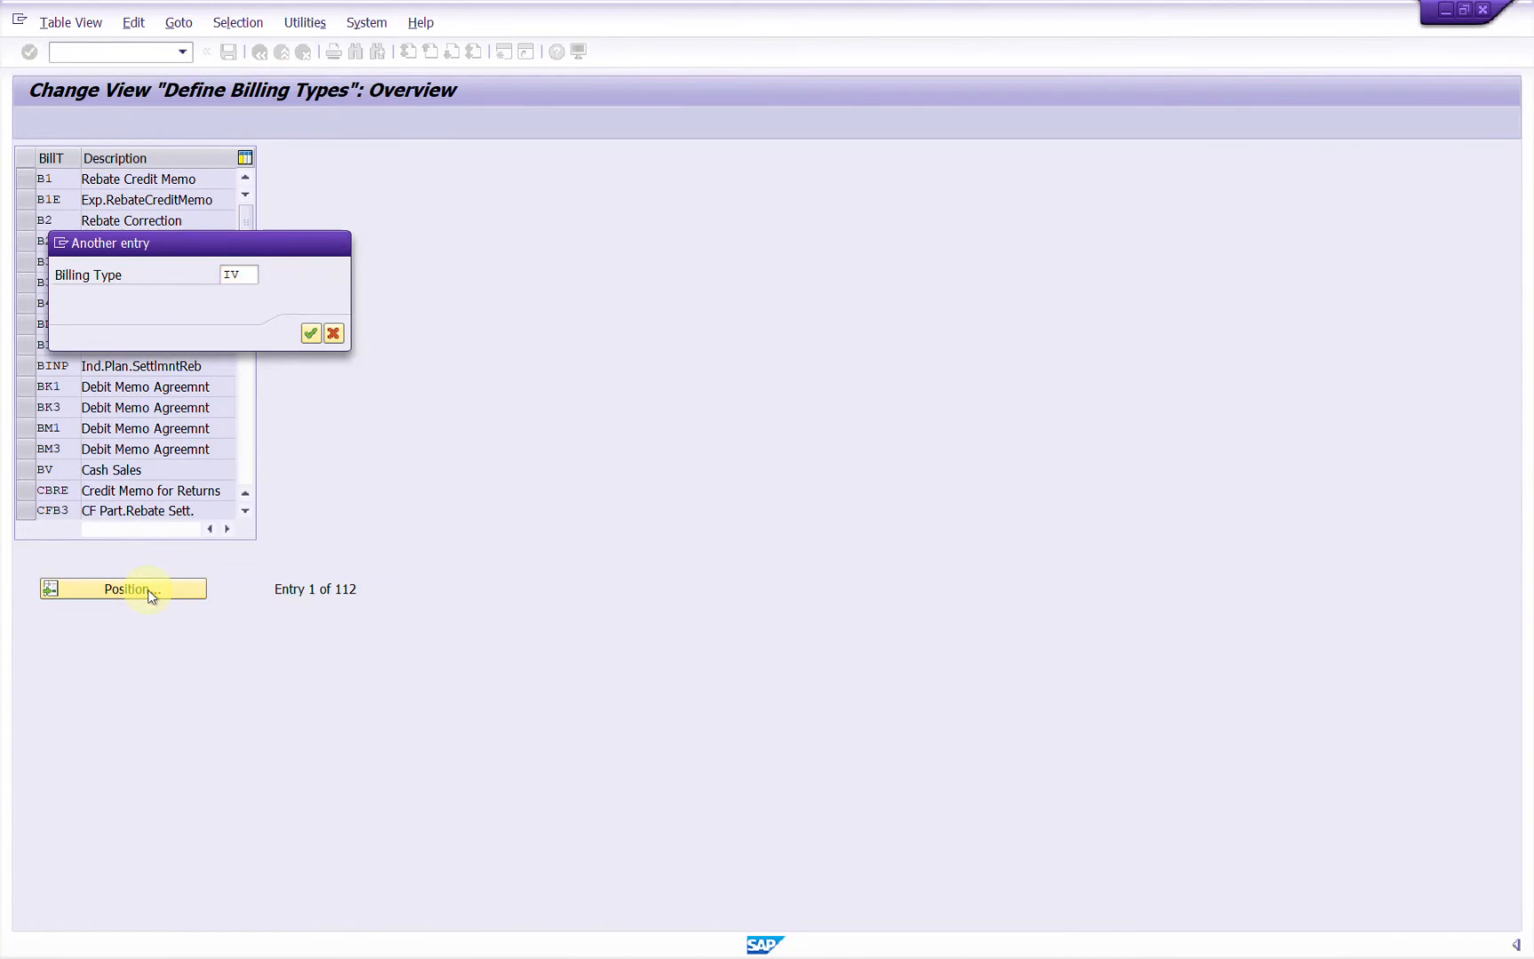
pyautogui.press('Return')
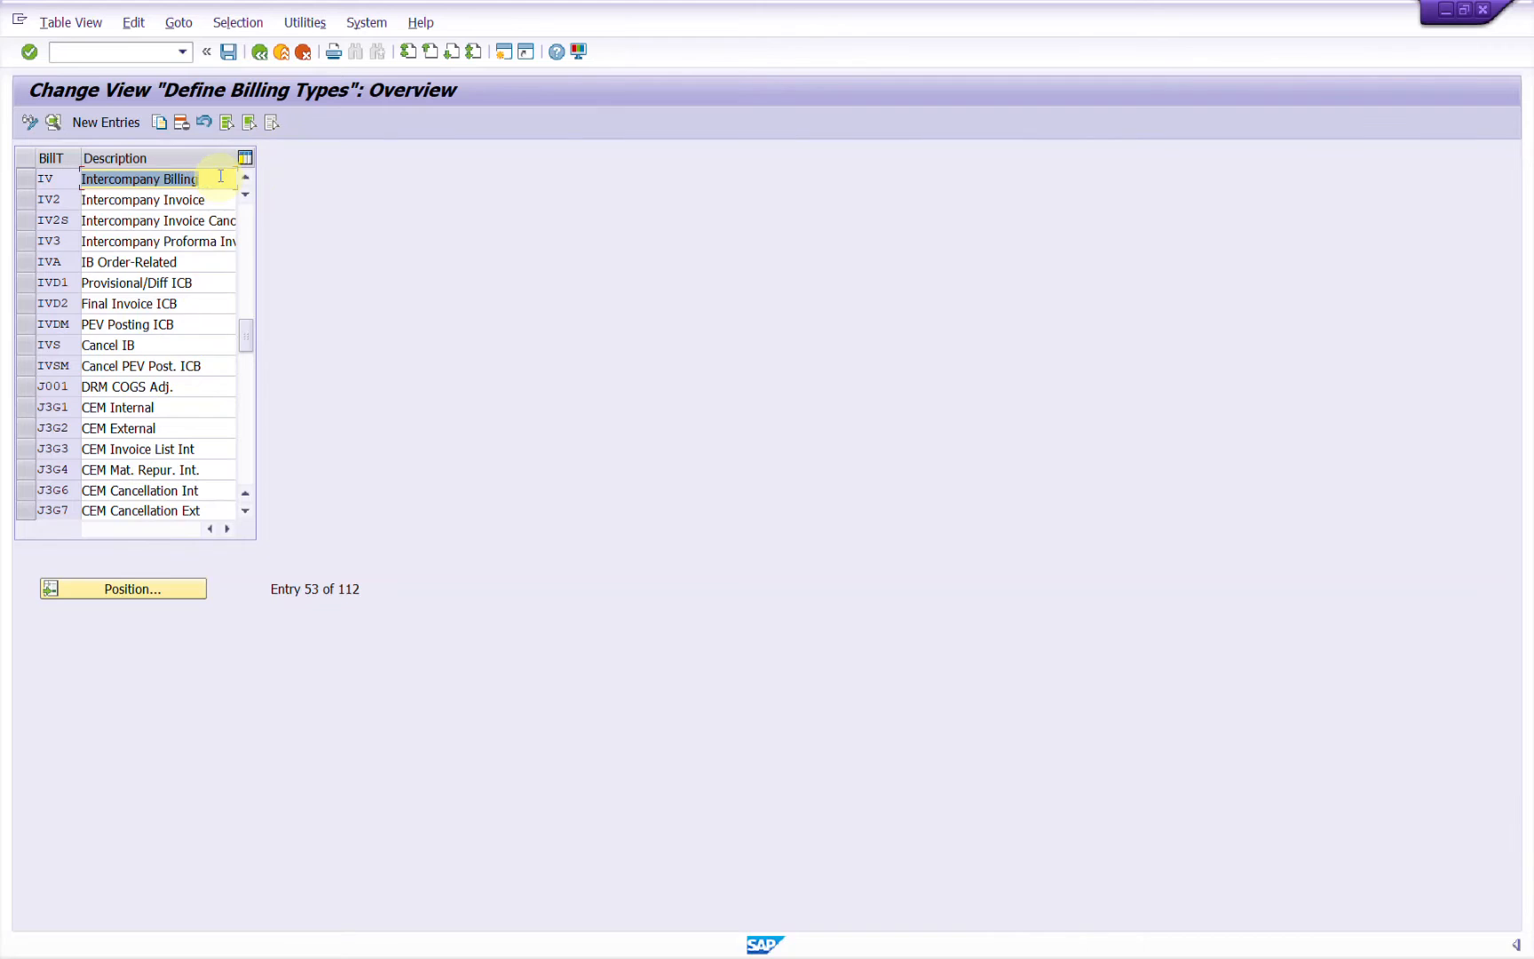
pyautogui.press('Home')
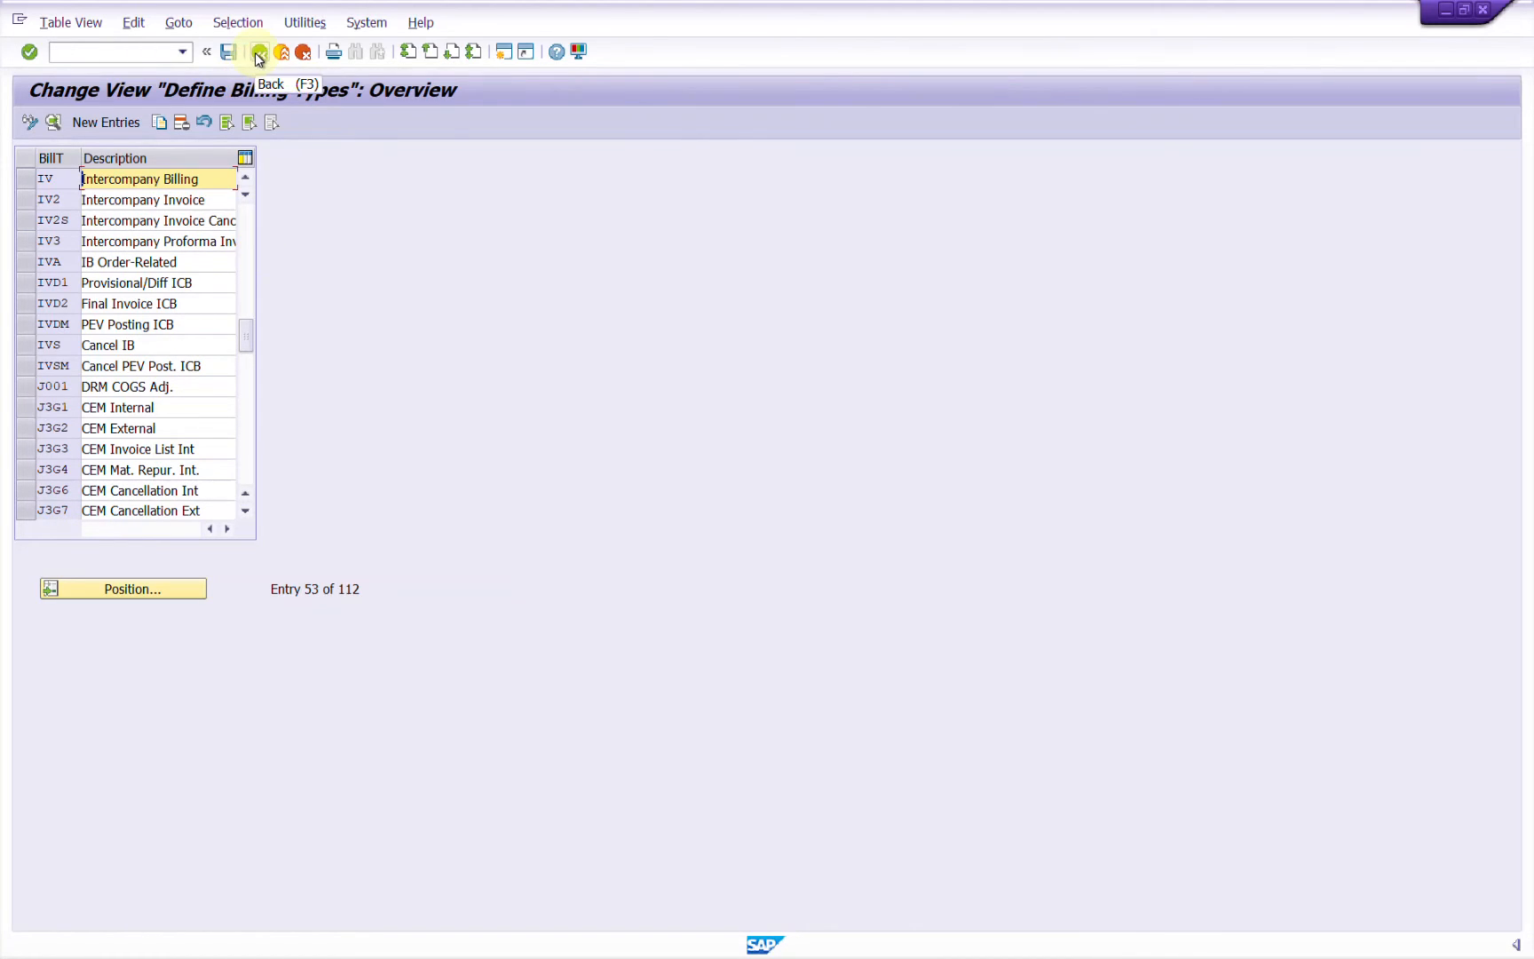
pyautogui.click(27, 186)
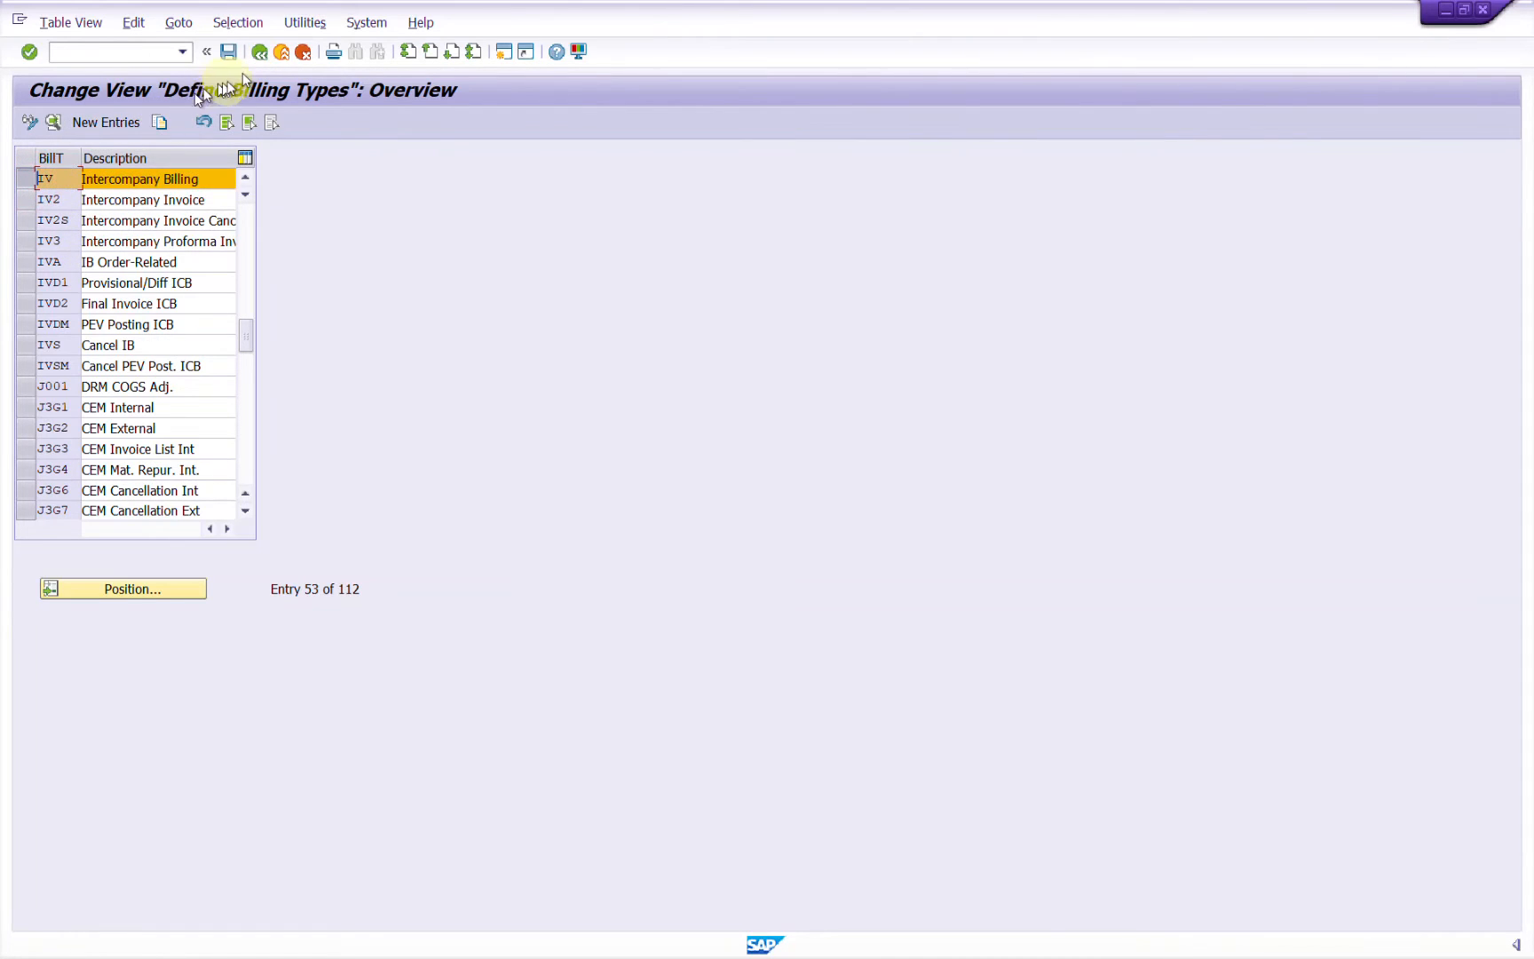
pyautogui.click(260, 53)
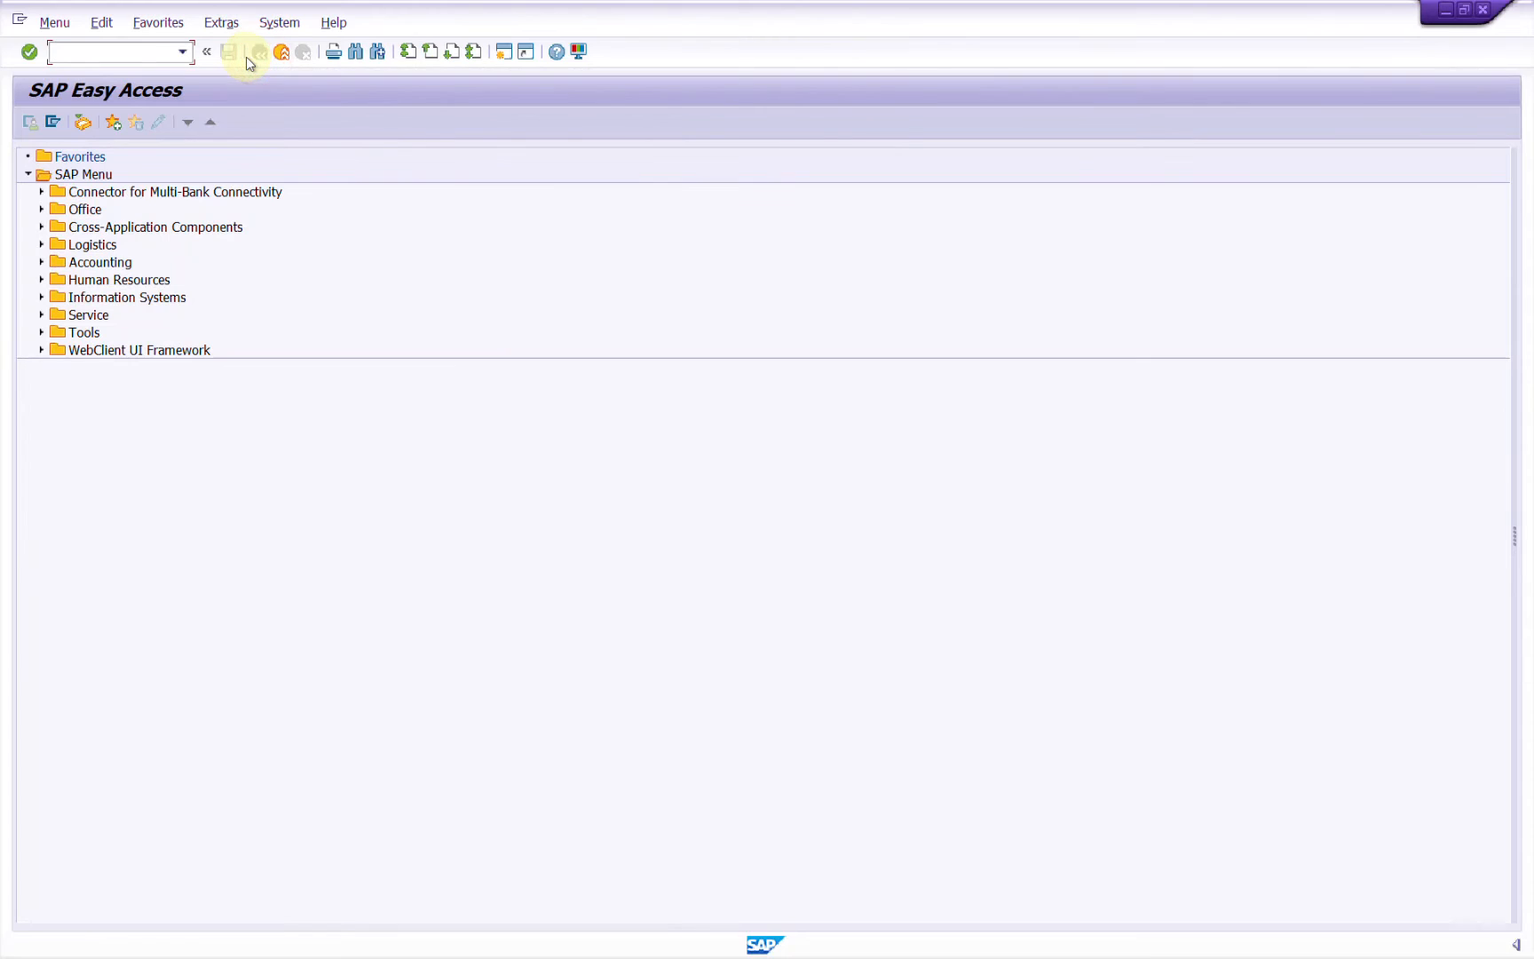
# Review the configuration list in Excel and the presentation, and advance to the slide STO inter comp One step.
pyautogui.click(213, 461)
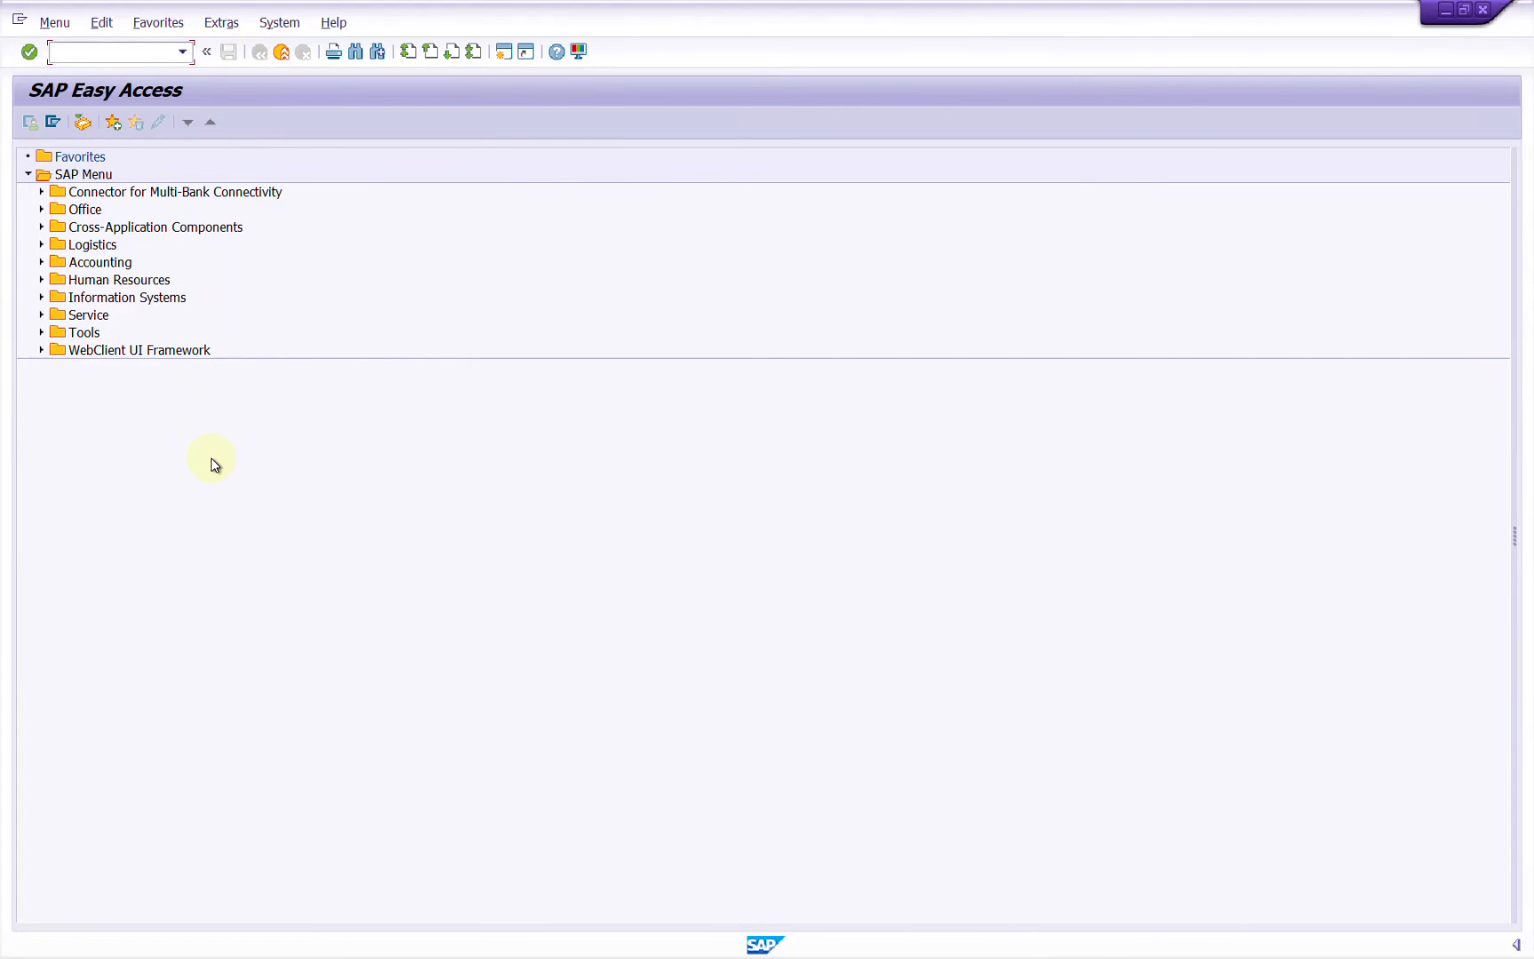
pyautogui.hotkey('alt', 'Tab')
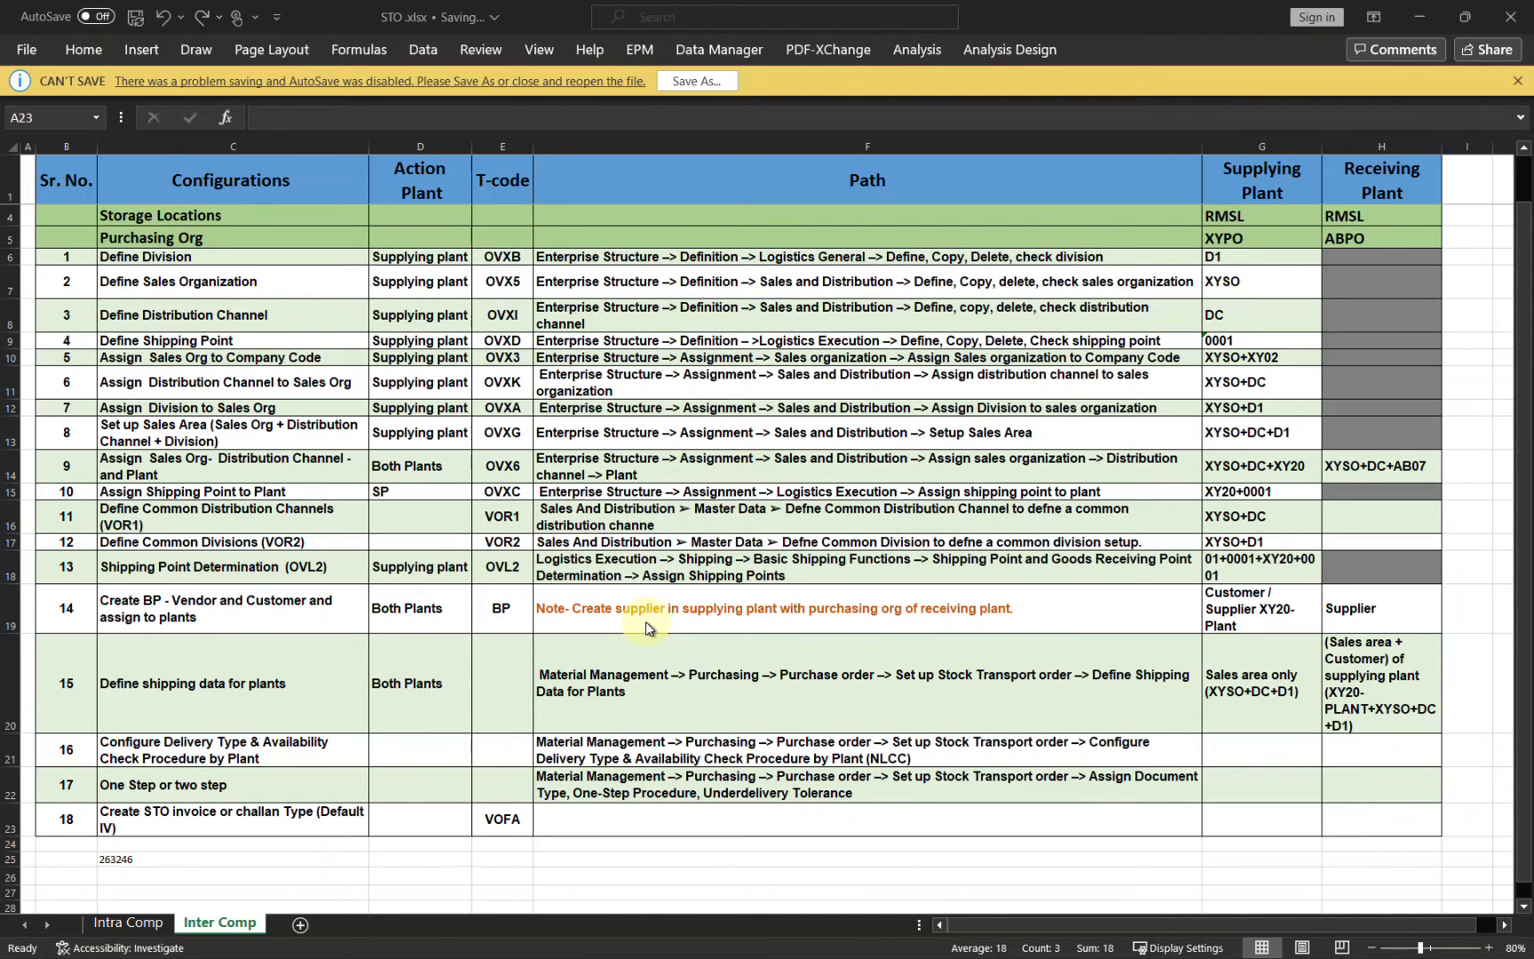
pyautogui.hotkey('alt', 'Tab')
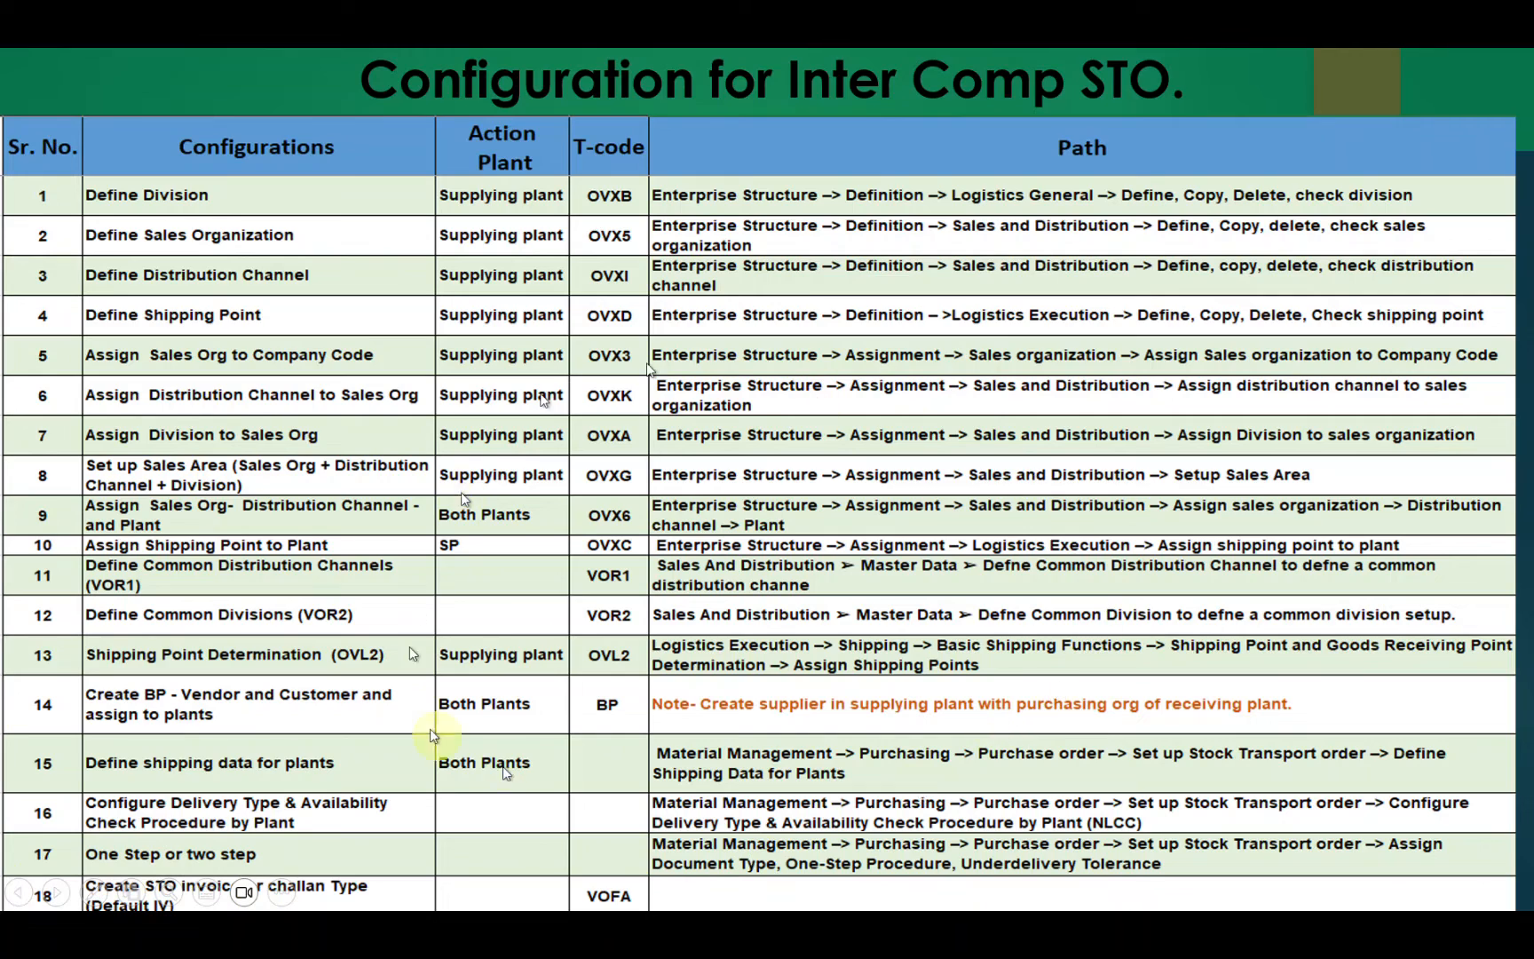
pyautogui.click(764, 523)
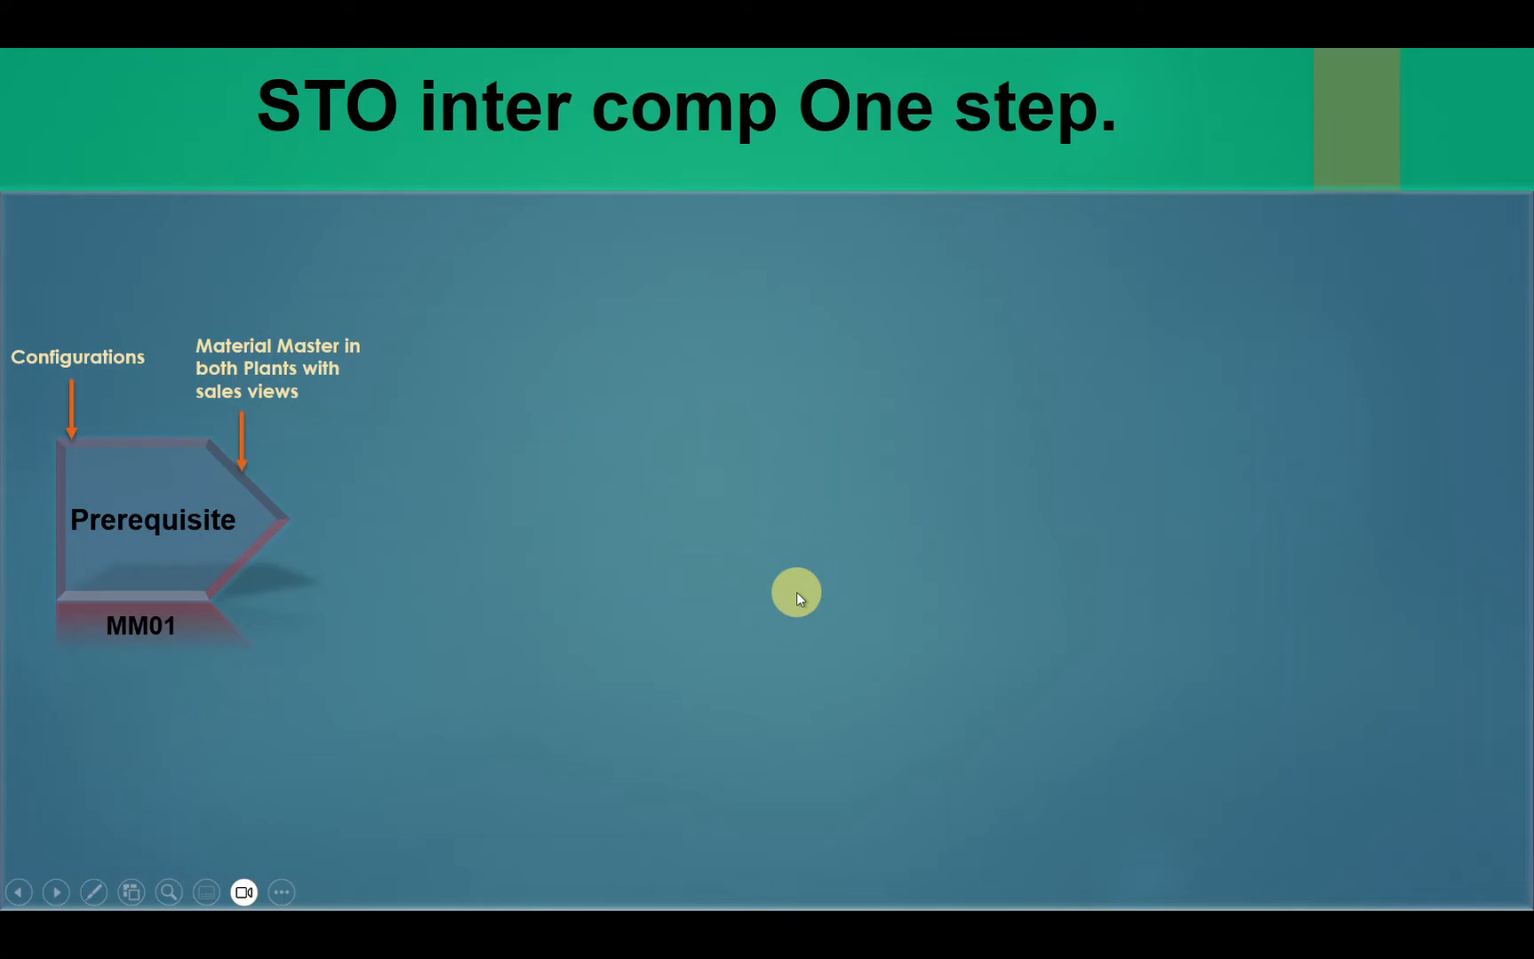
# Switch back to SAP and open transaction MM01 to create a material.
pyautogui.hotkey('alt', 'Tab')
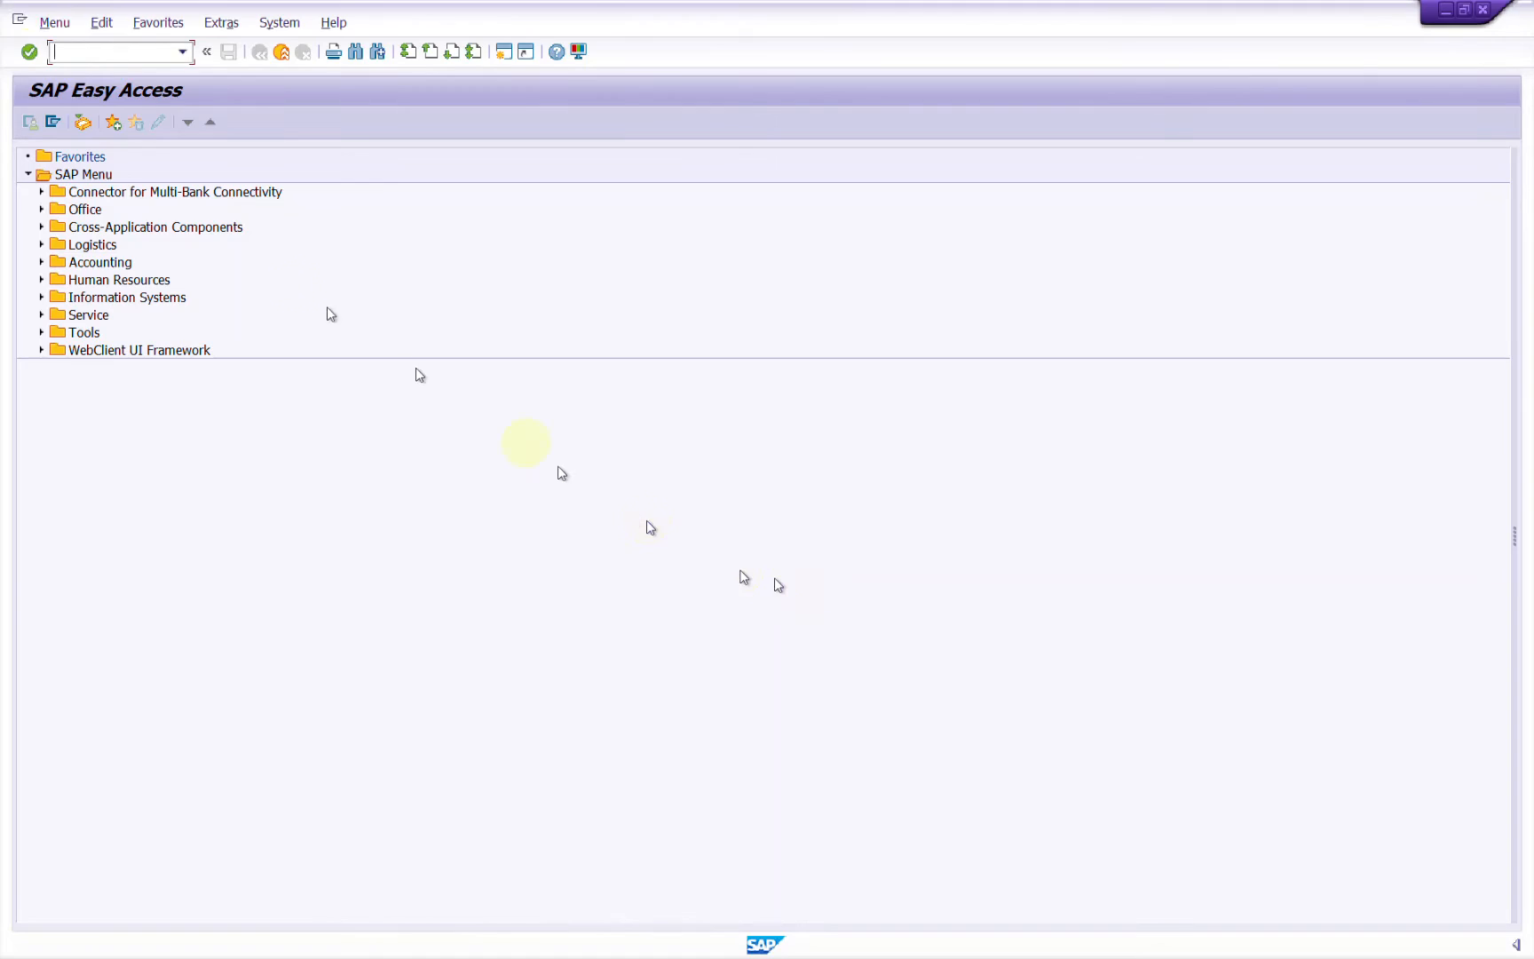
pyautogui.click(86, 52)
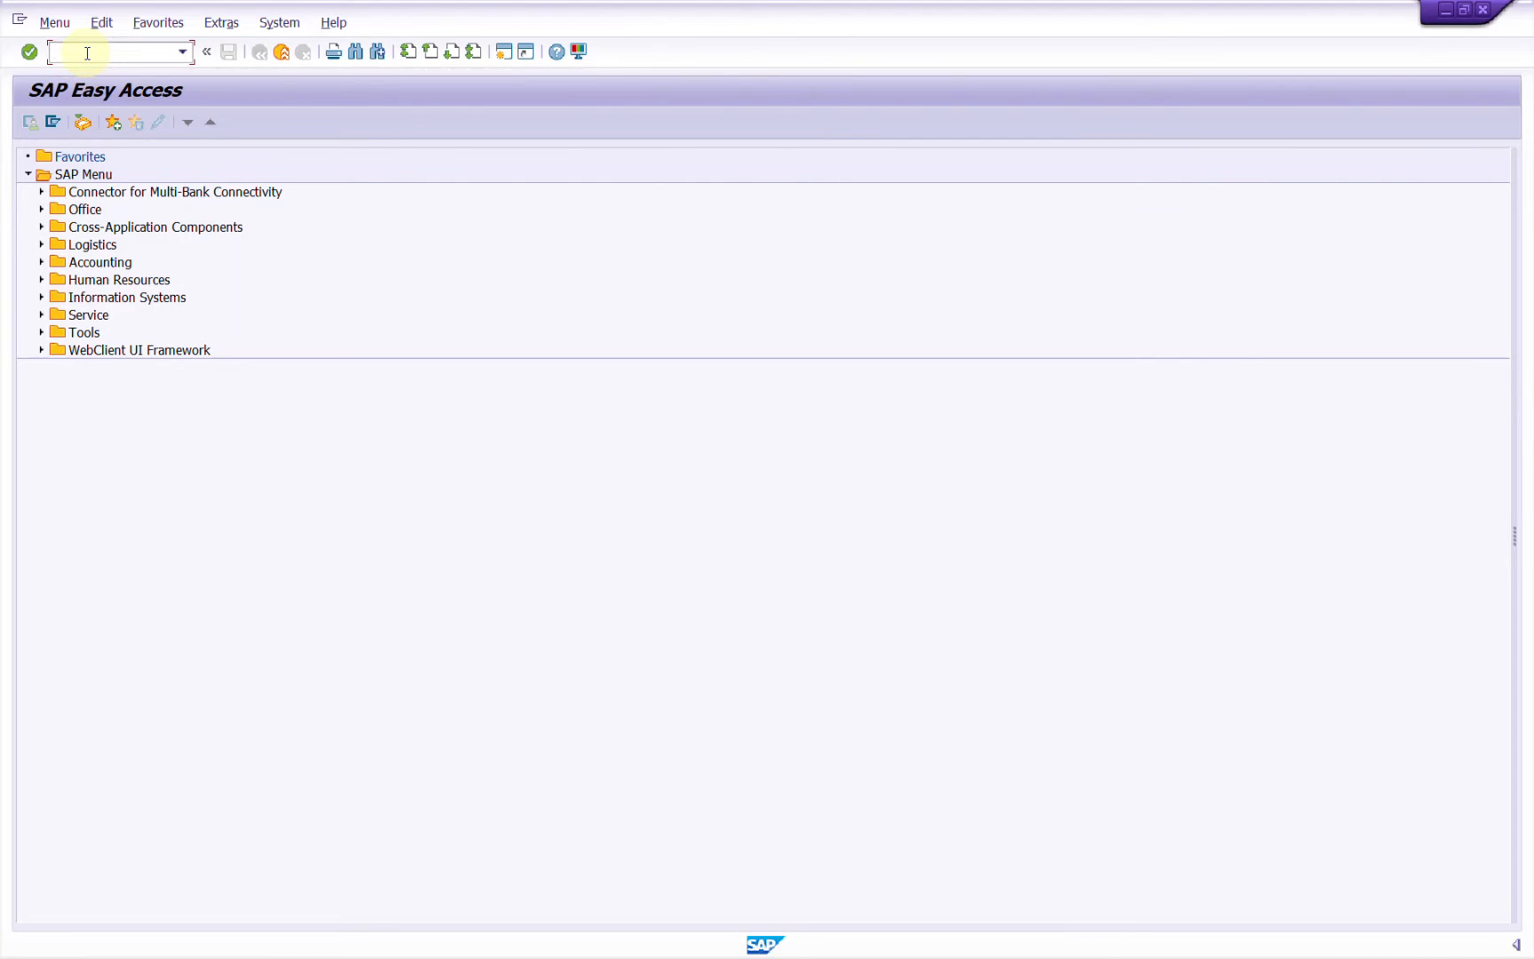
pyautogui.write('MM01')
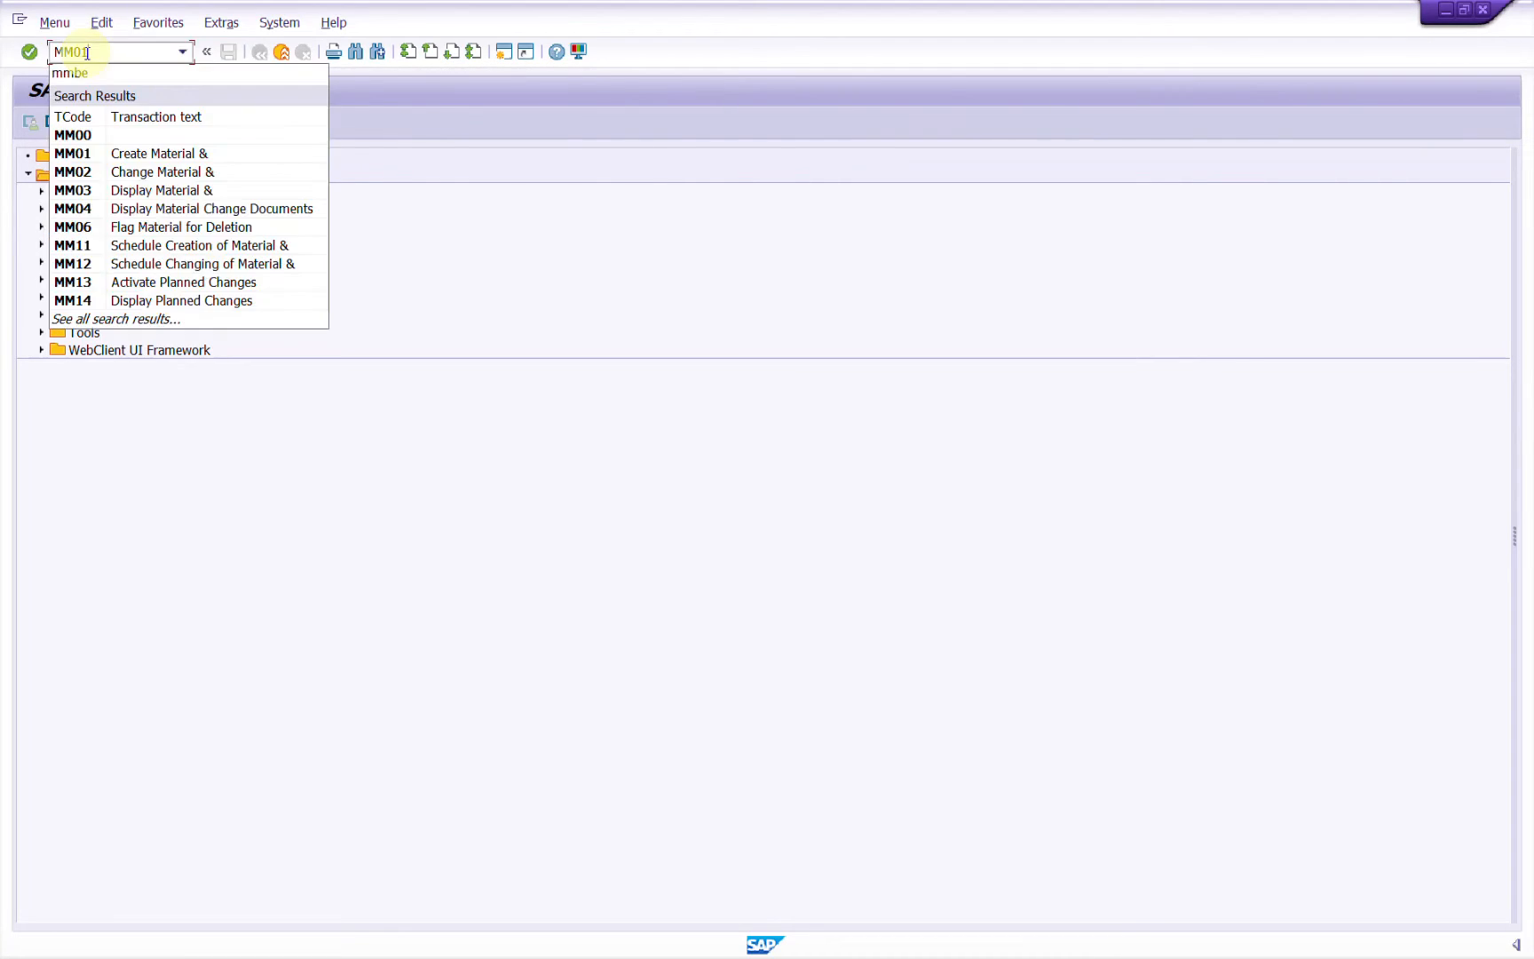
pyautogui.press('Return')
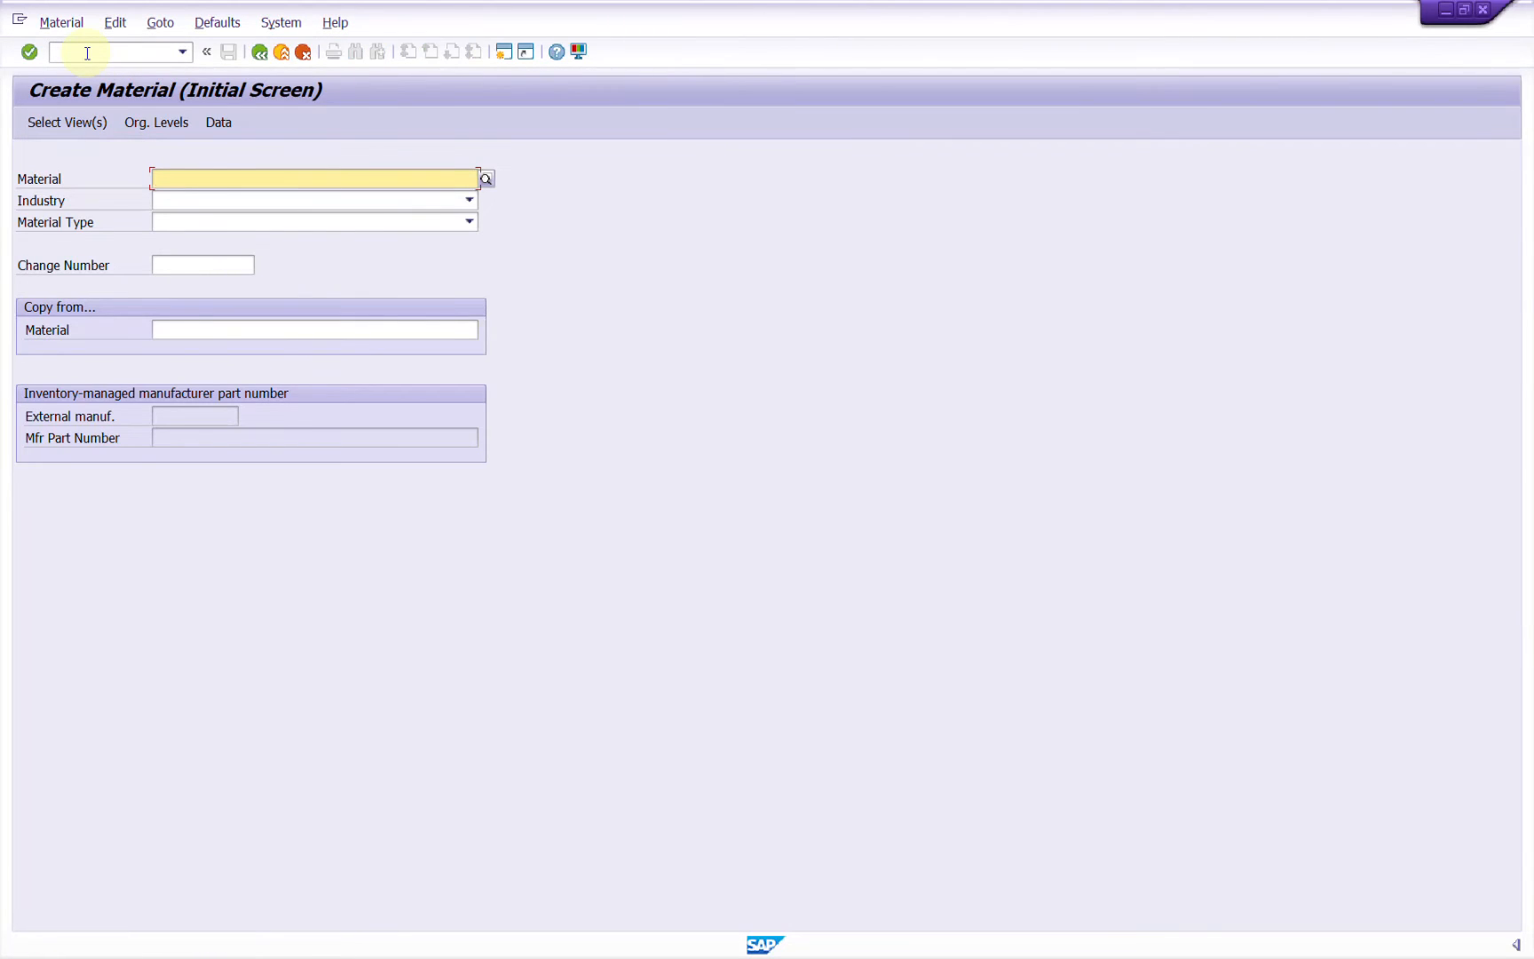
# Set the industry to M Mechanical engineering and the material type to ROH Raw materials, and accept the preselected basic, sales and purchasing views.
pyautogui.press('Tab')
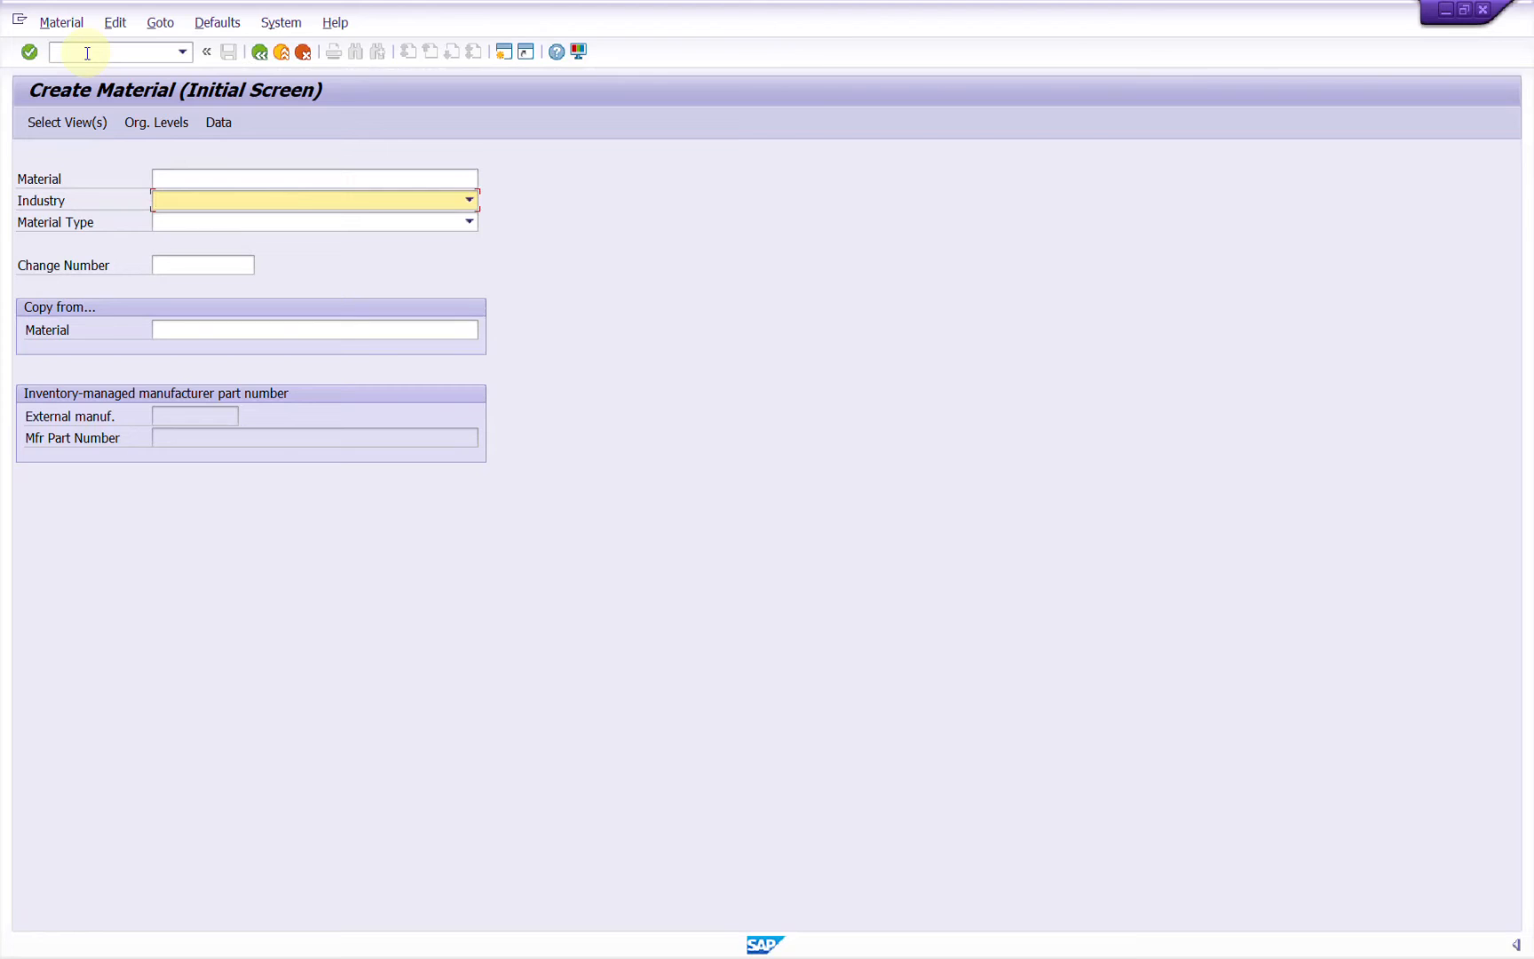
pyautogui.write('M')
pyautogui.press('Tab')
pyautogui.write('R')
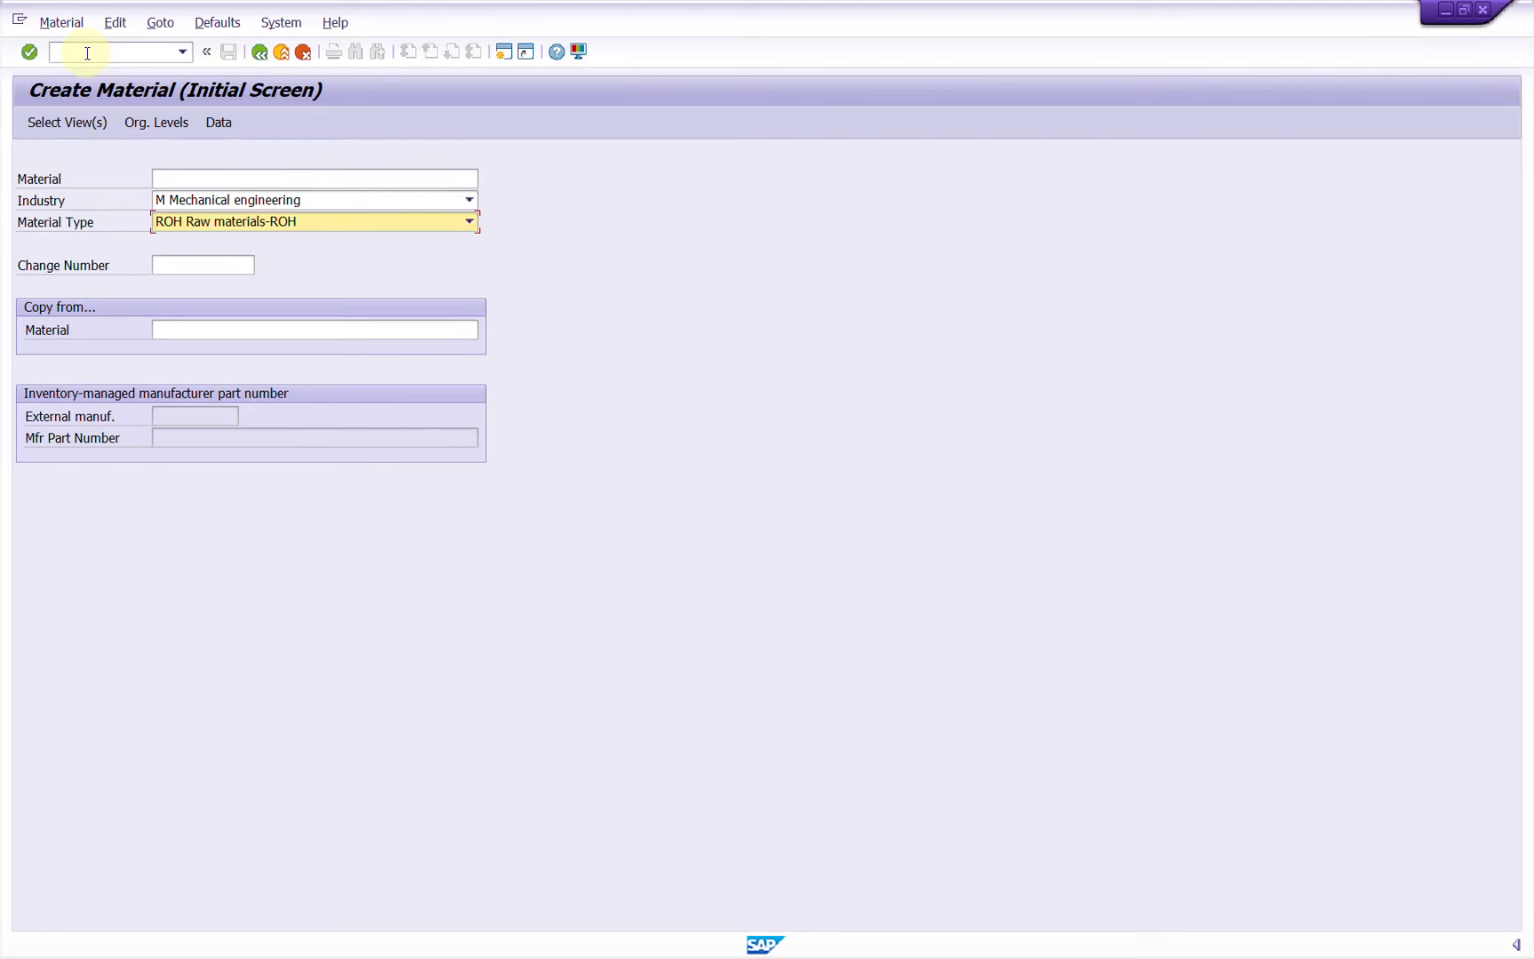
pyautogui.press('Return')
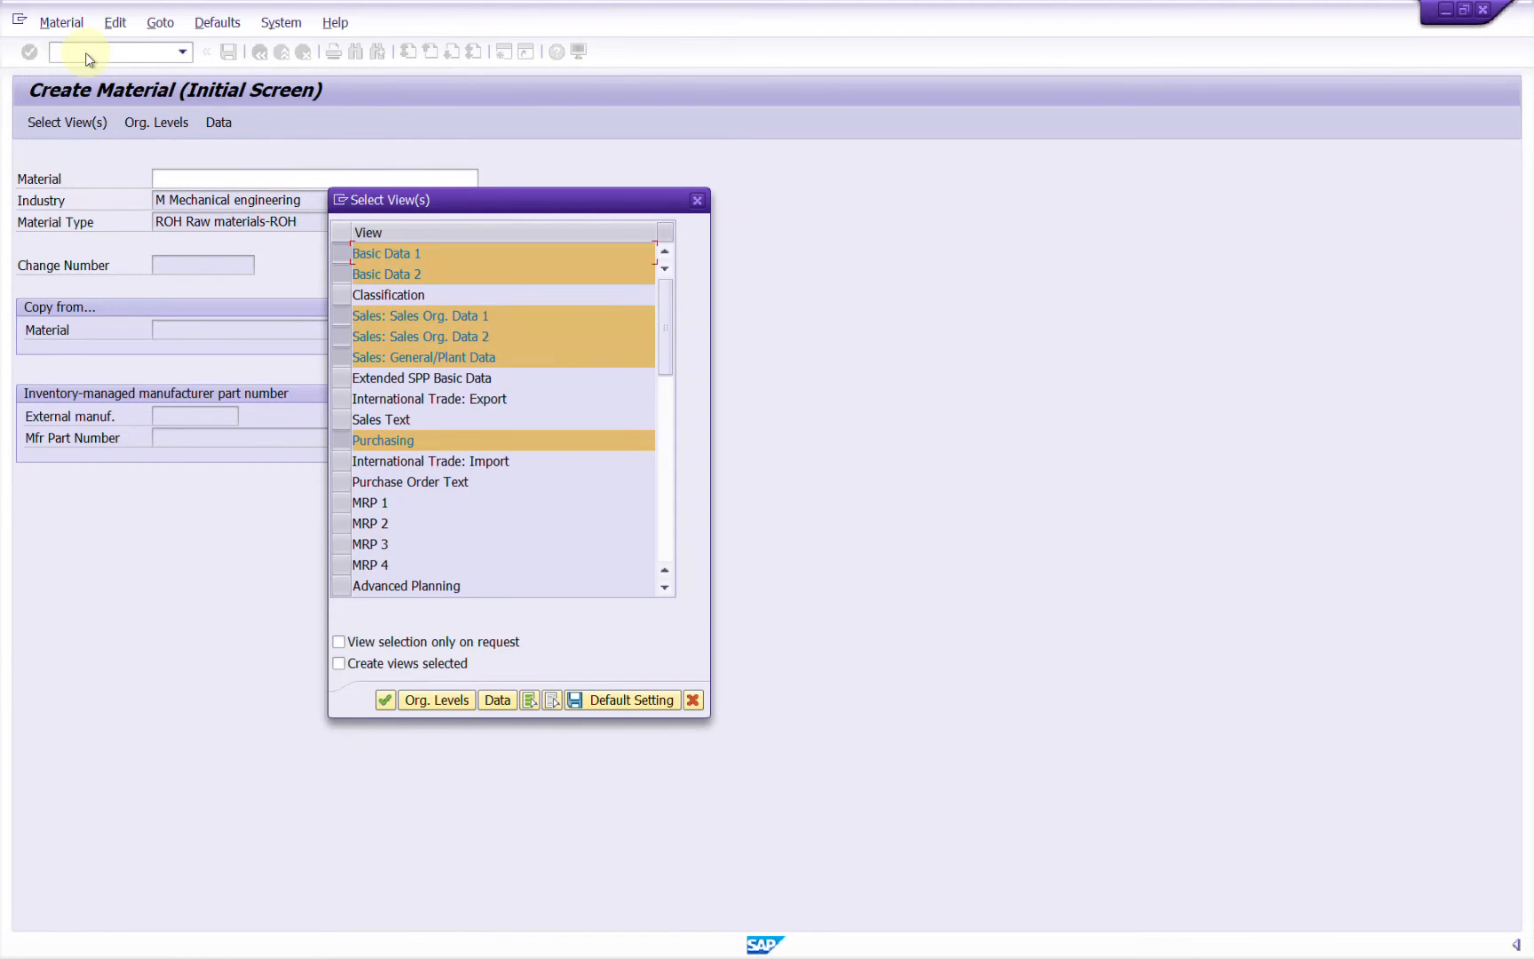
pyautogui.press('Return')
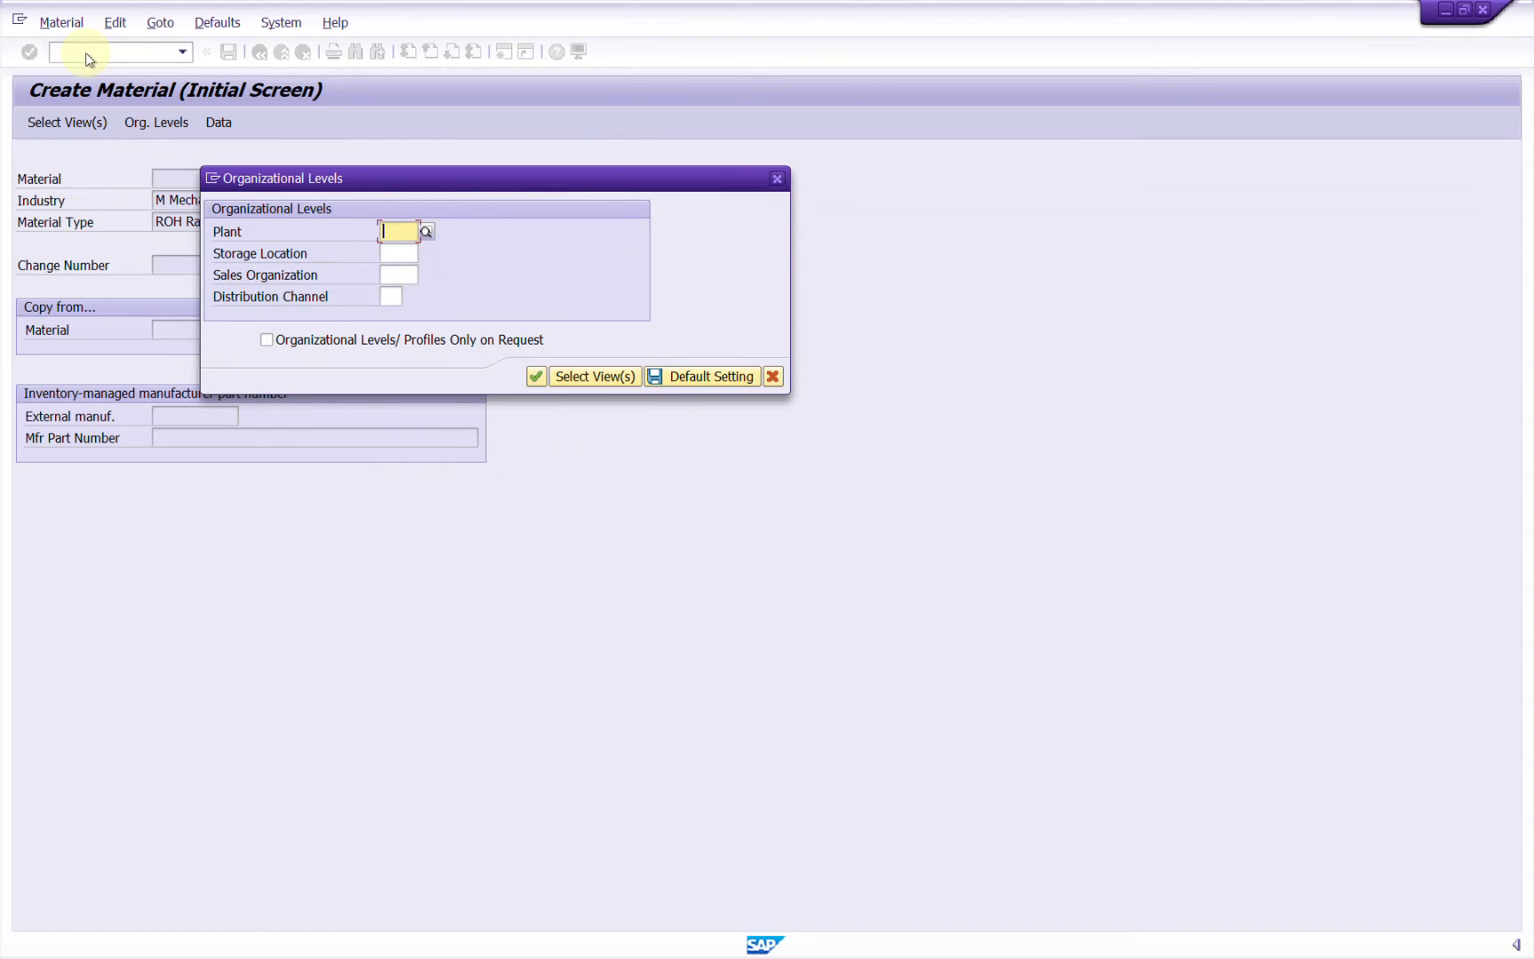
# Set the organizational levels to plant XY20, storage location RMSL, sales organization XYSO and distribution channel DC, and proceed to the material data.
pyautogui.write('XY20')
pyautogui.press('Return')
pyautogui.write('RMSL')
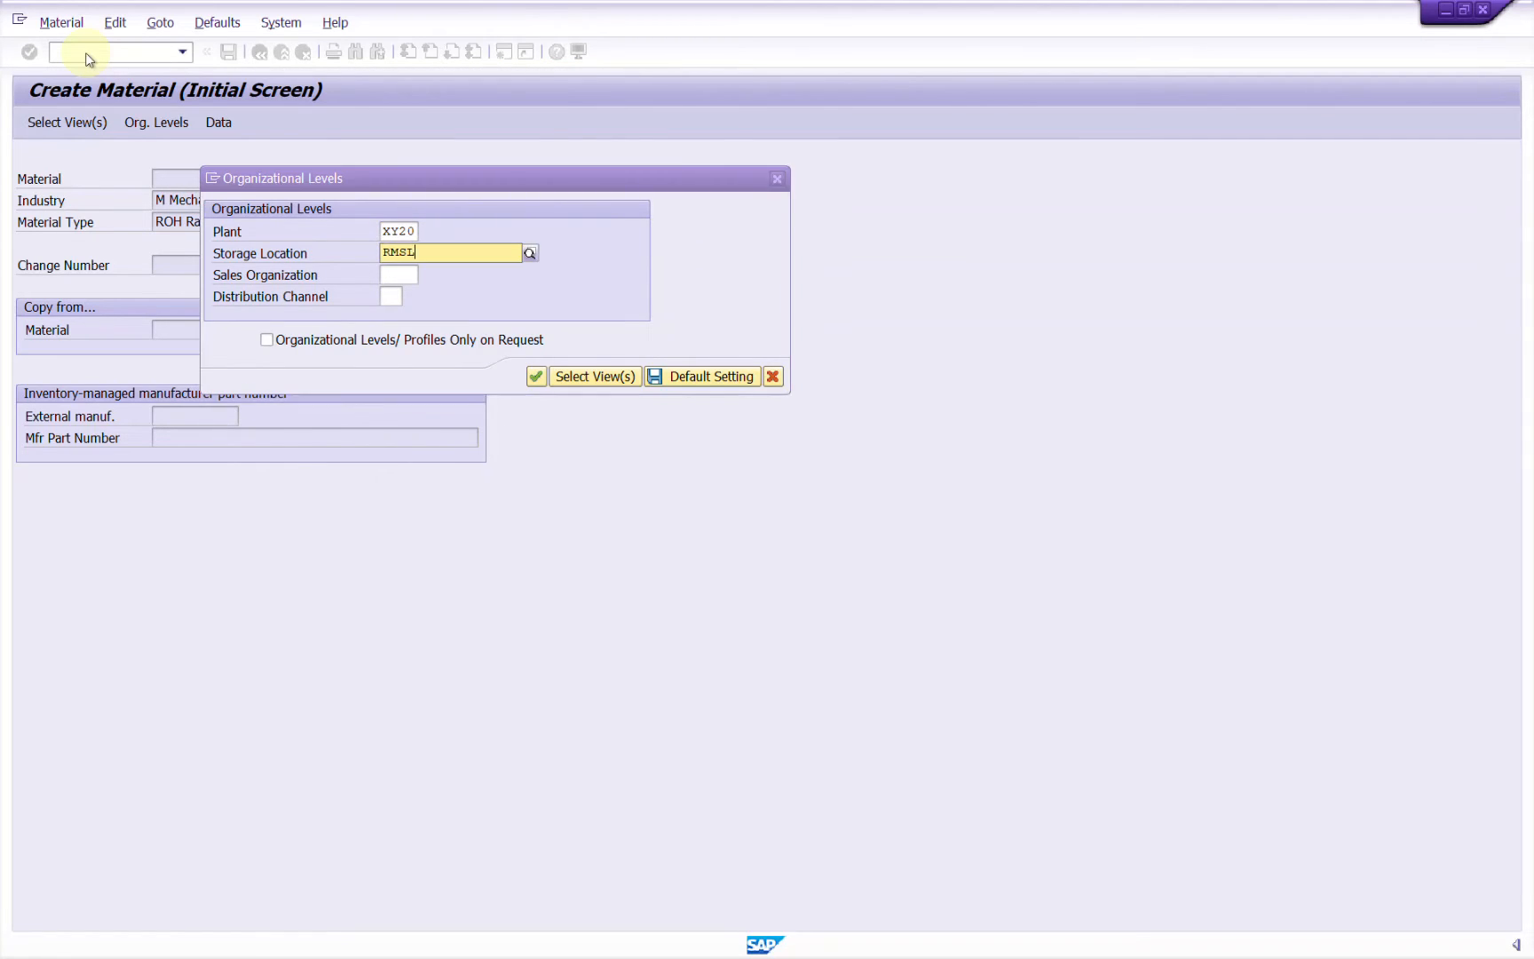
pyautogui.press('Return')
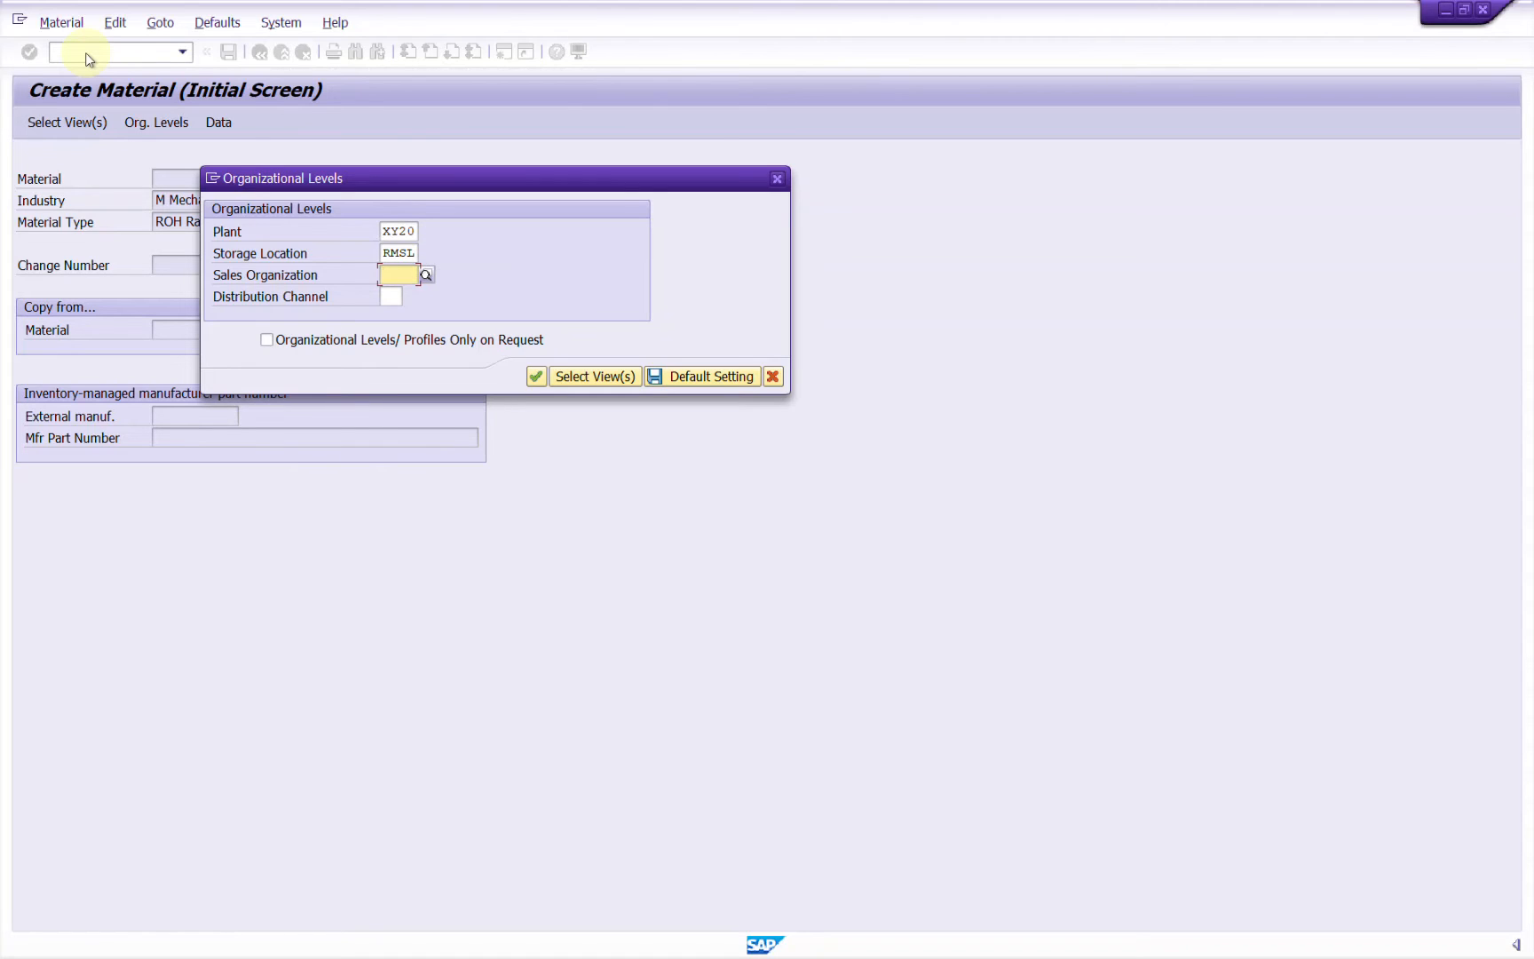
pyautogui.write('XYSO')
pyautogui.press('Return')
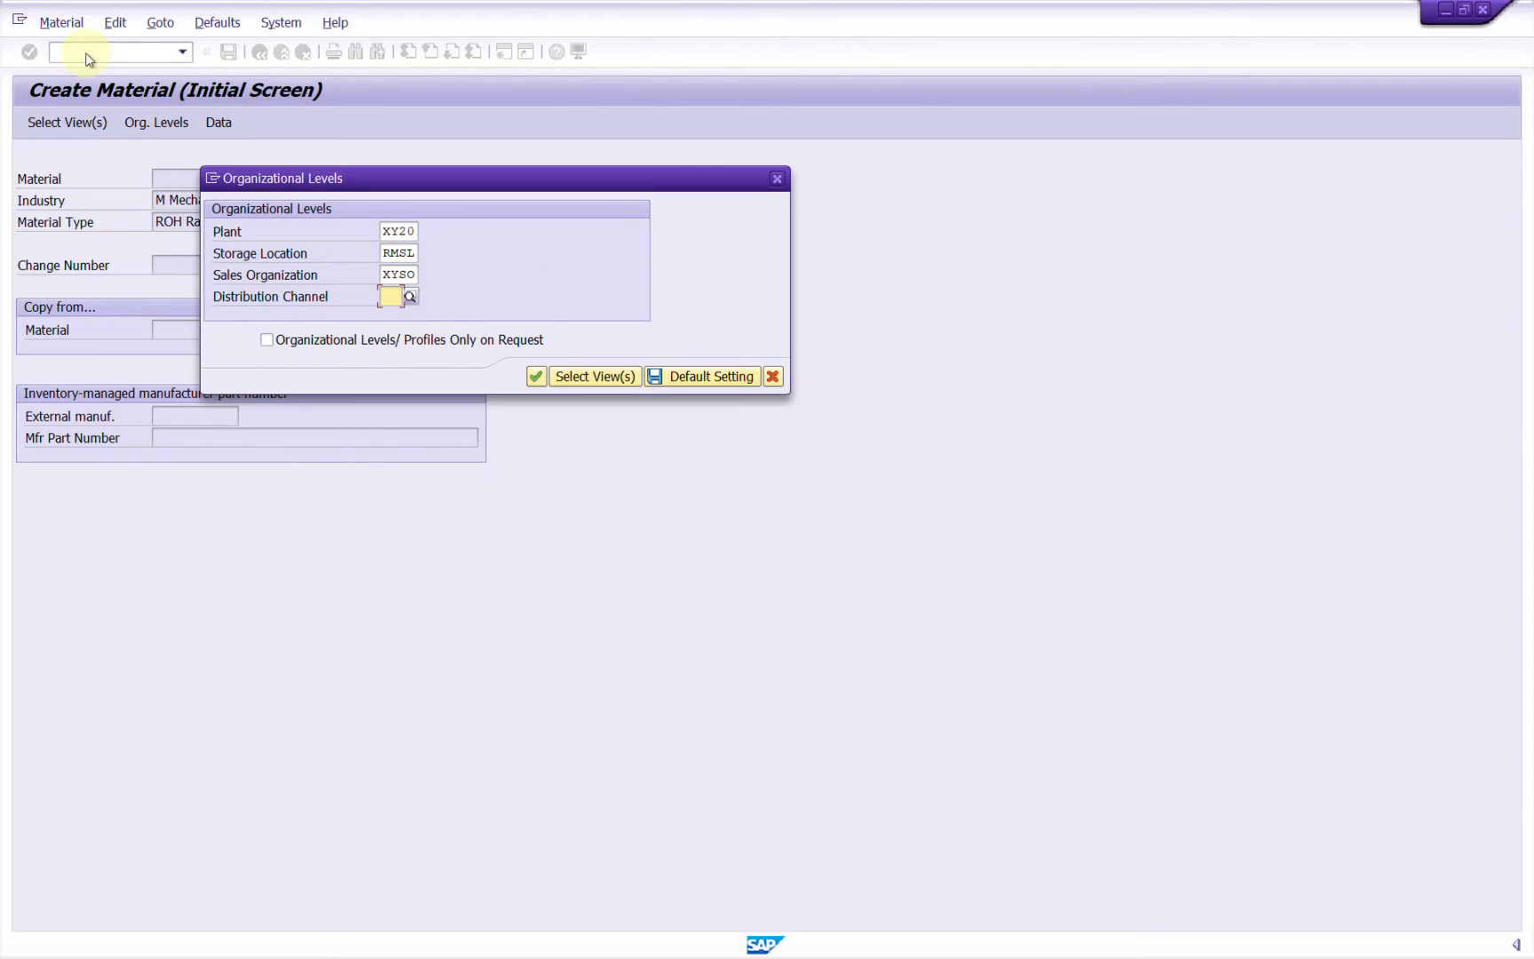
pyautogui.write('DC')
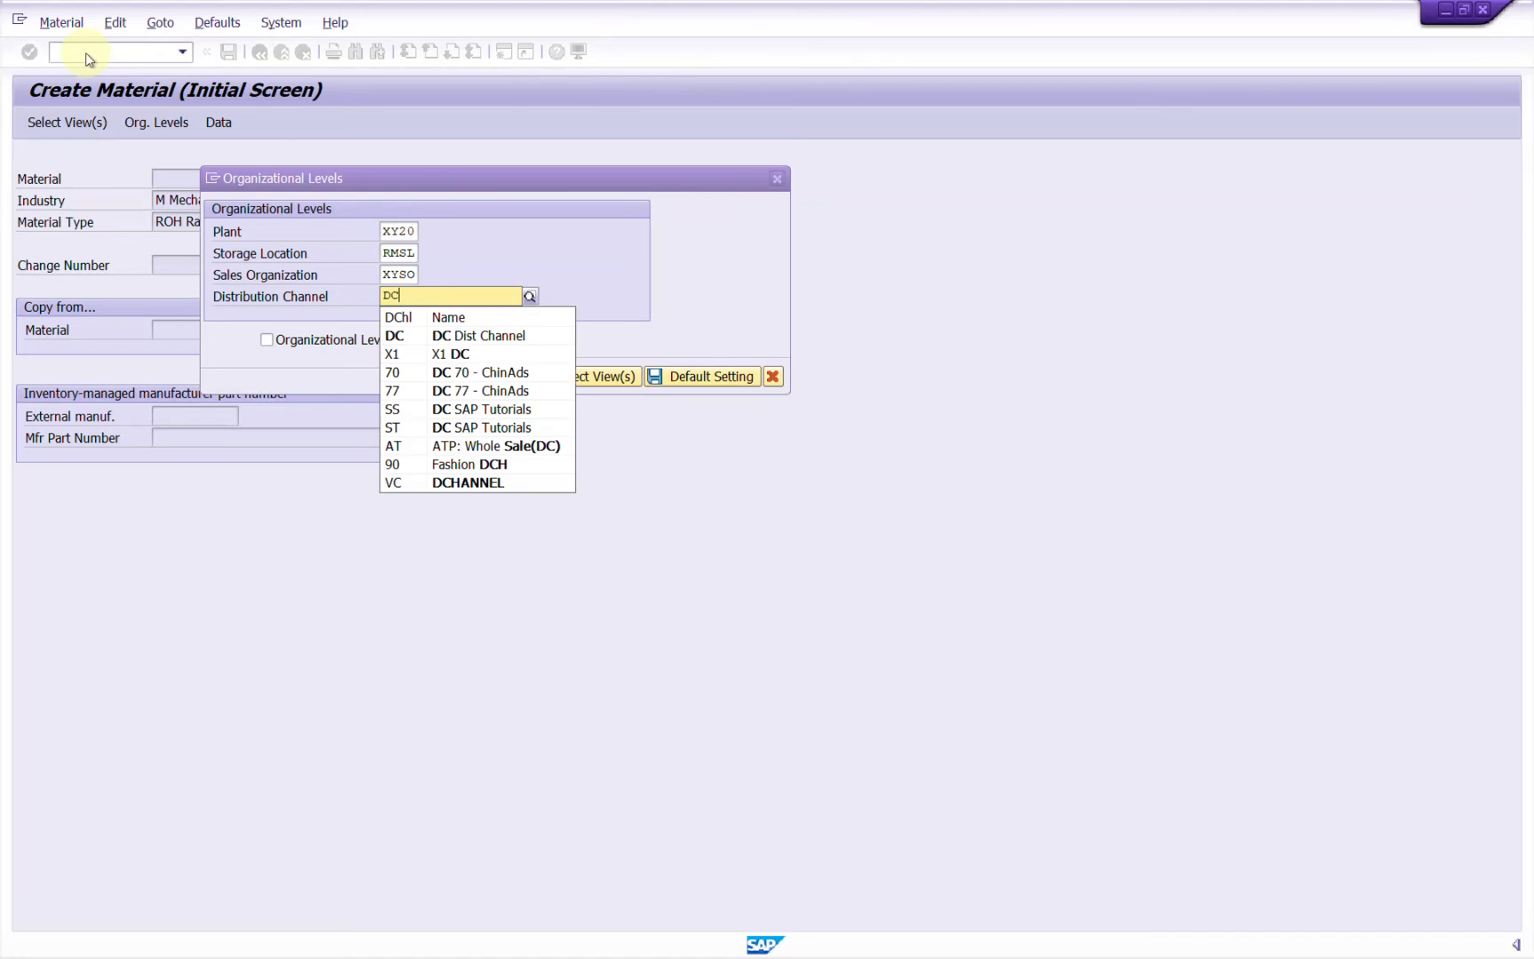
pyautogui.press('Return')
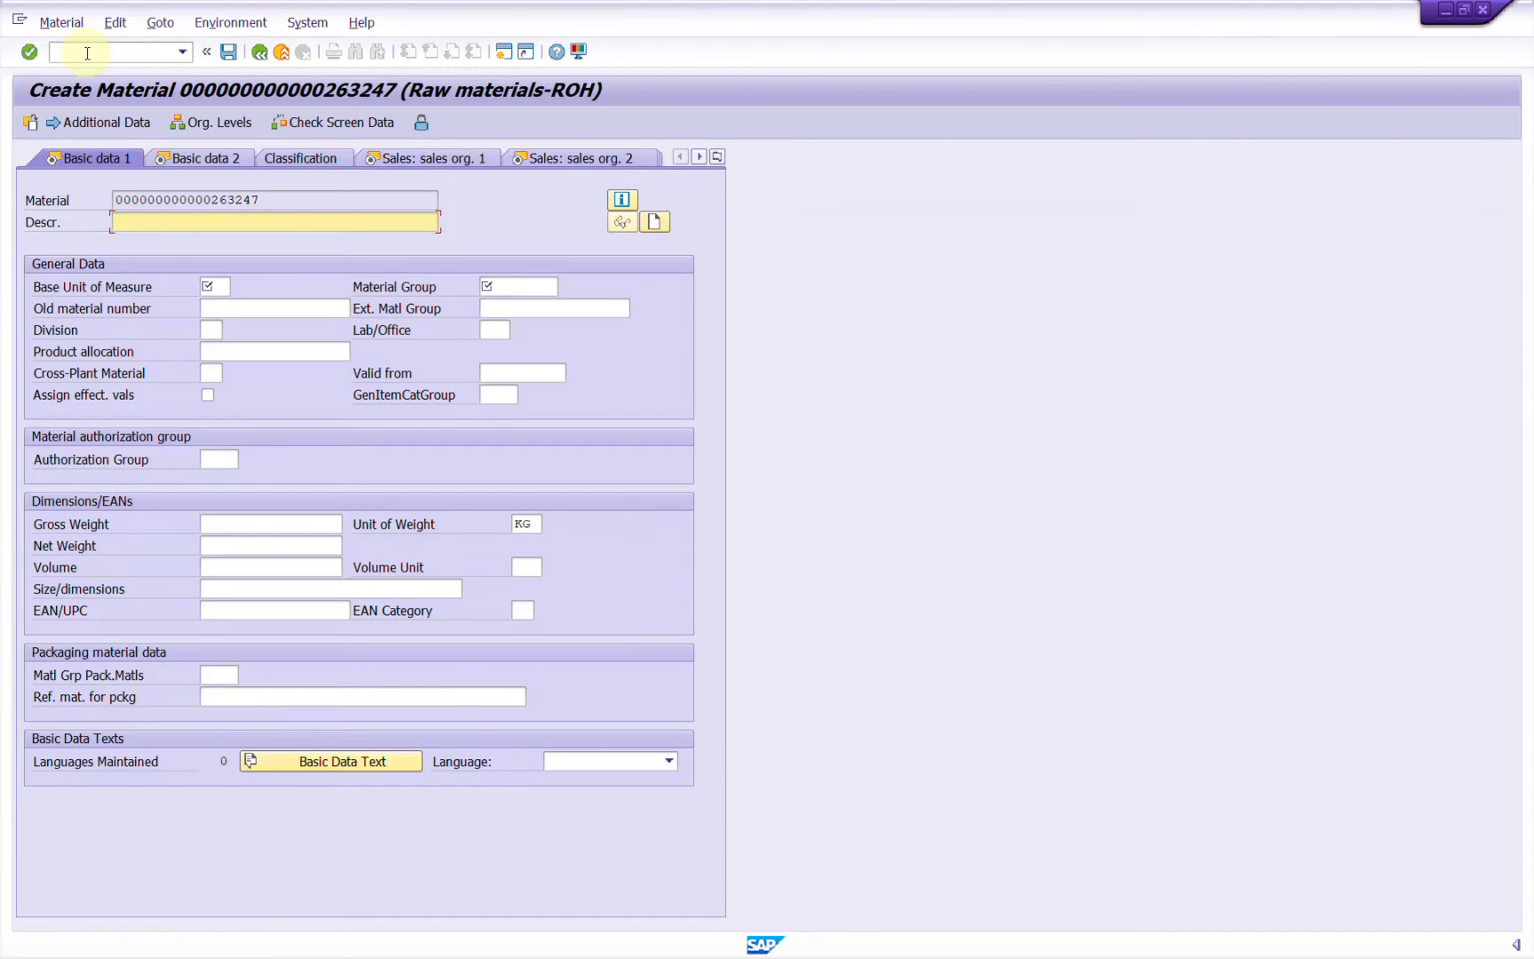
# Enter the description Inter comp STO, base unit of measure EA and material group 01, and proceed past the basic data views.
pyautogui.write('Inter comp STOI')
pyautogui.press('Tab')
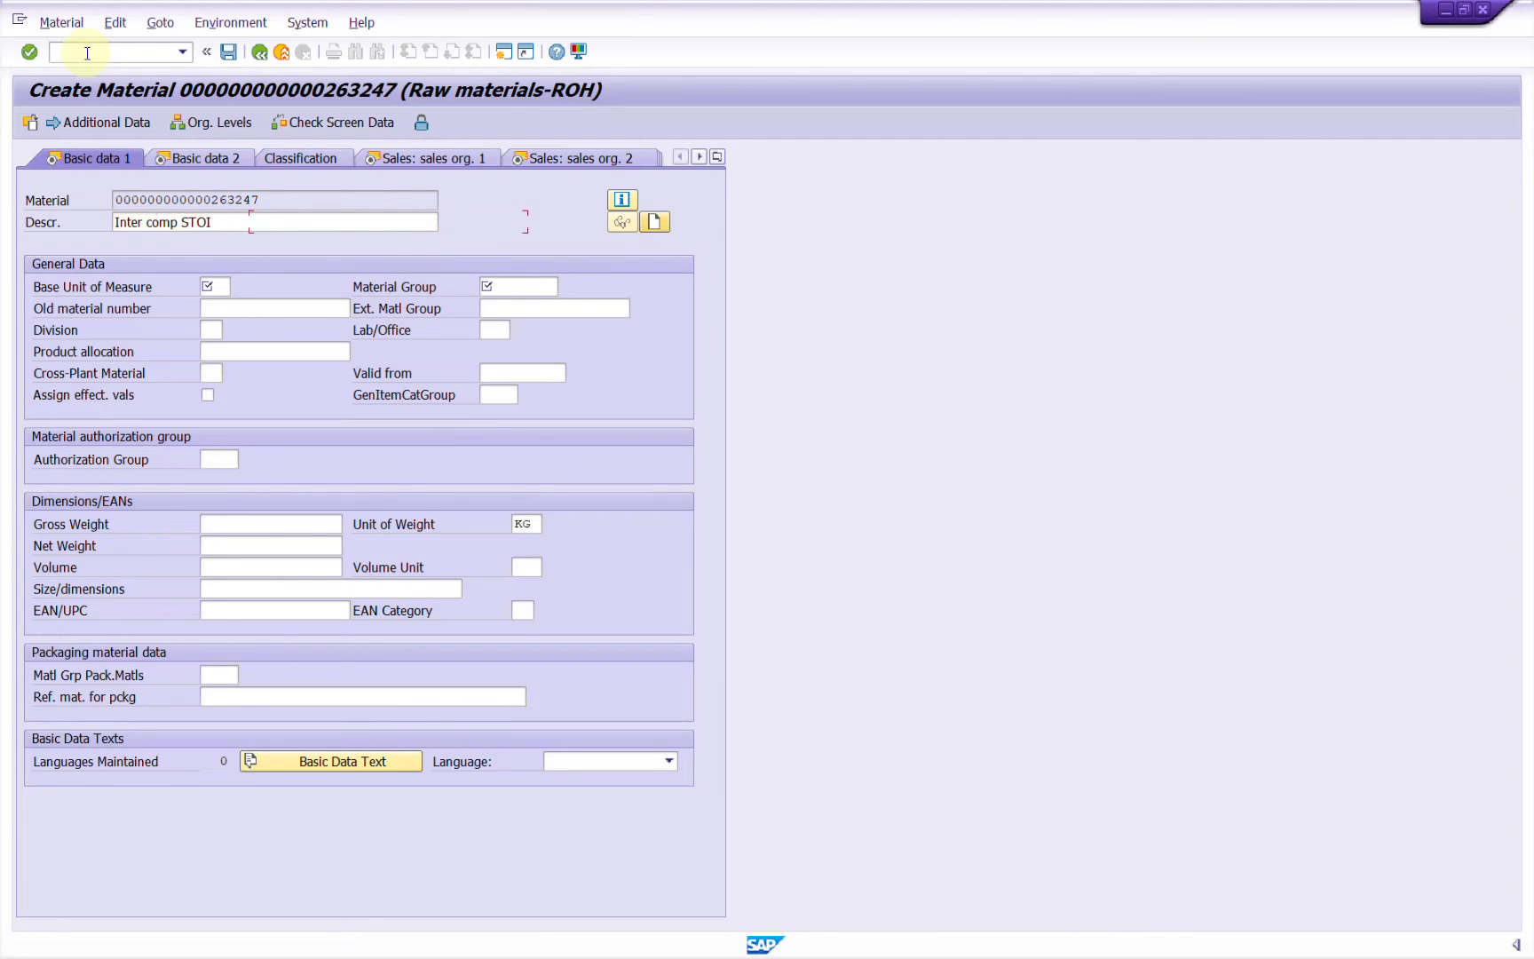
pyautogui.hotkey('shift', 'Tab')
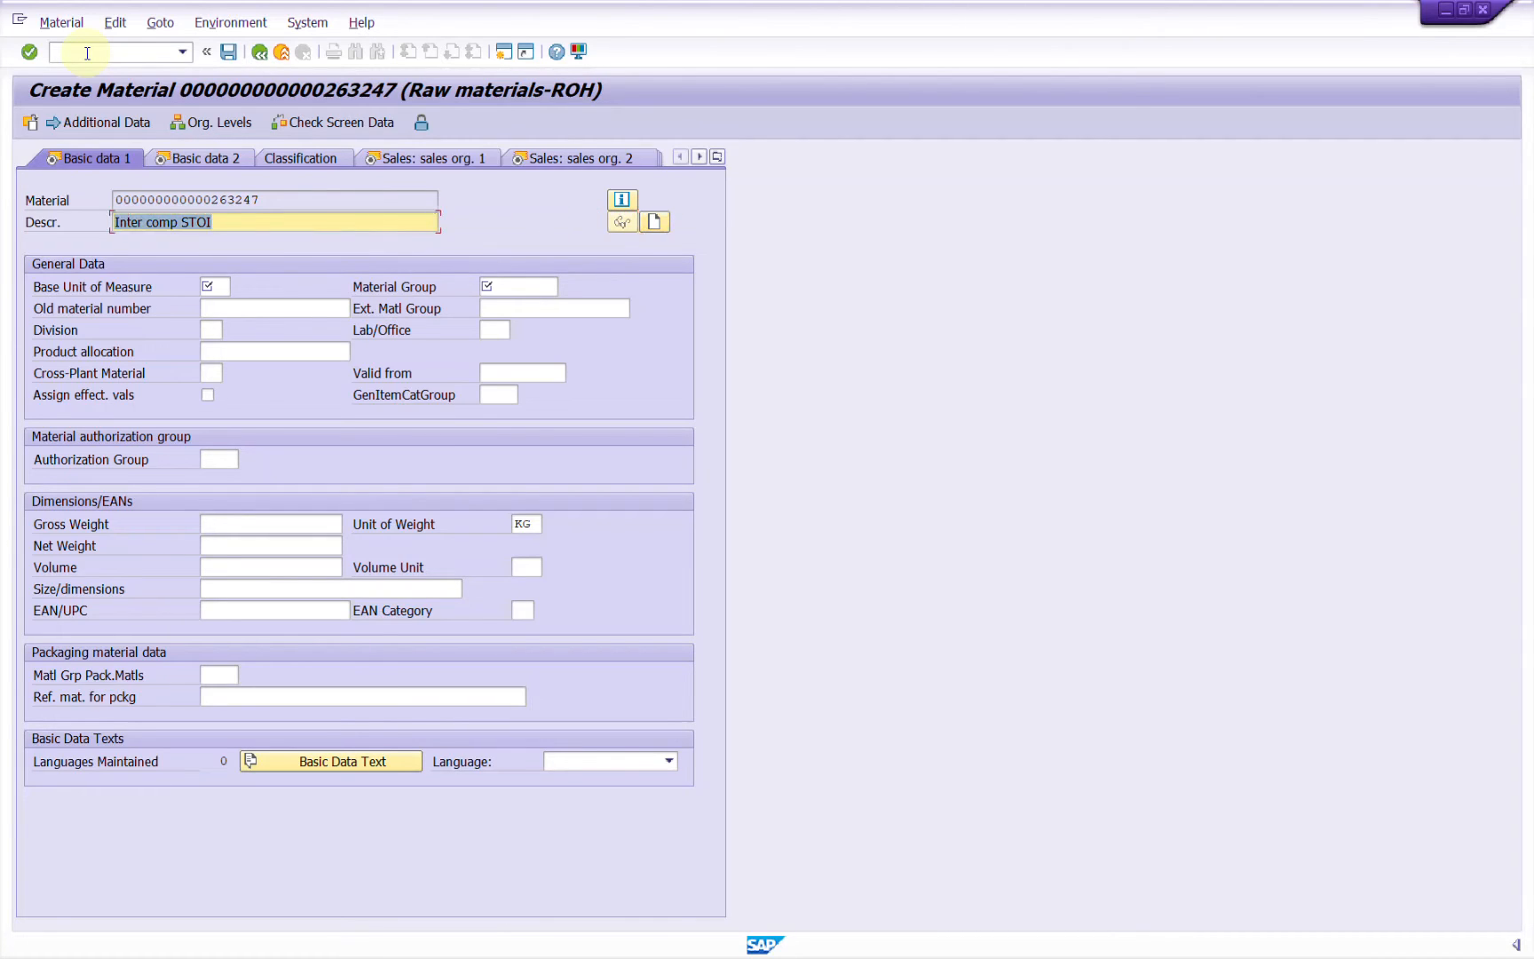
pyautogui.press('End')
pyautogui.press('BackSpace')
pyautogui.press('Tab')
pyautogui.press('Tab')
pyautogui.write('EA')
pyautogui.press('Tab')
pyautogui.write('01')
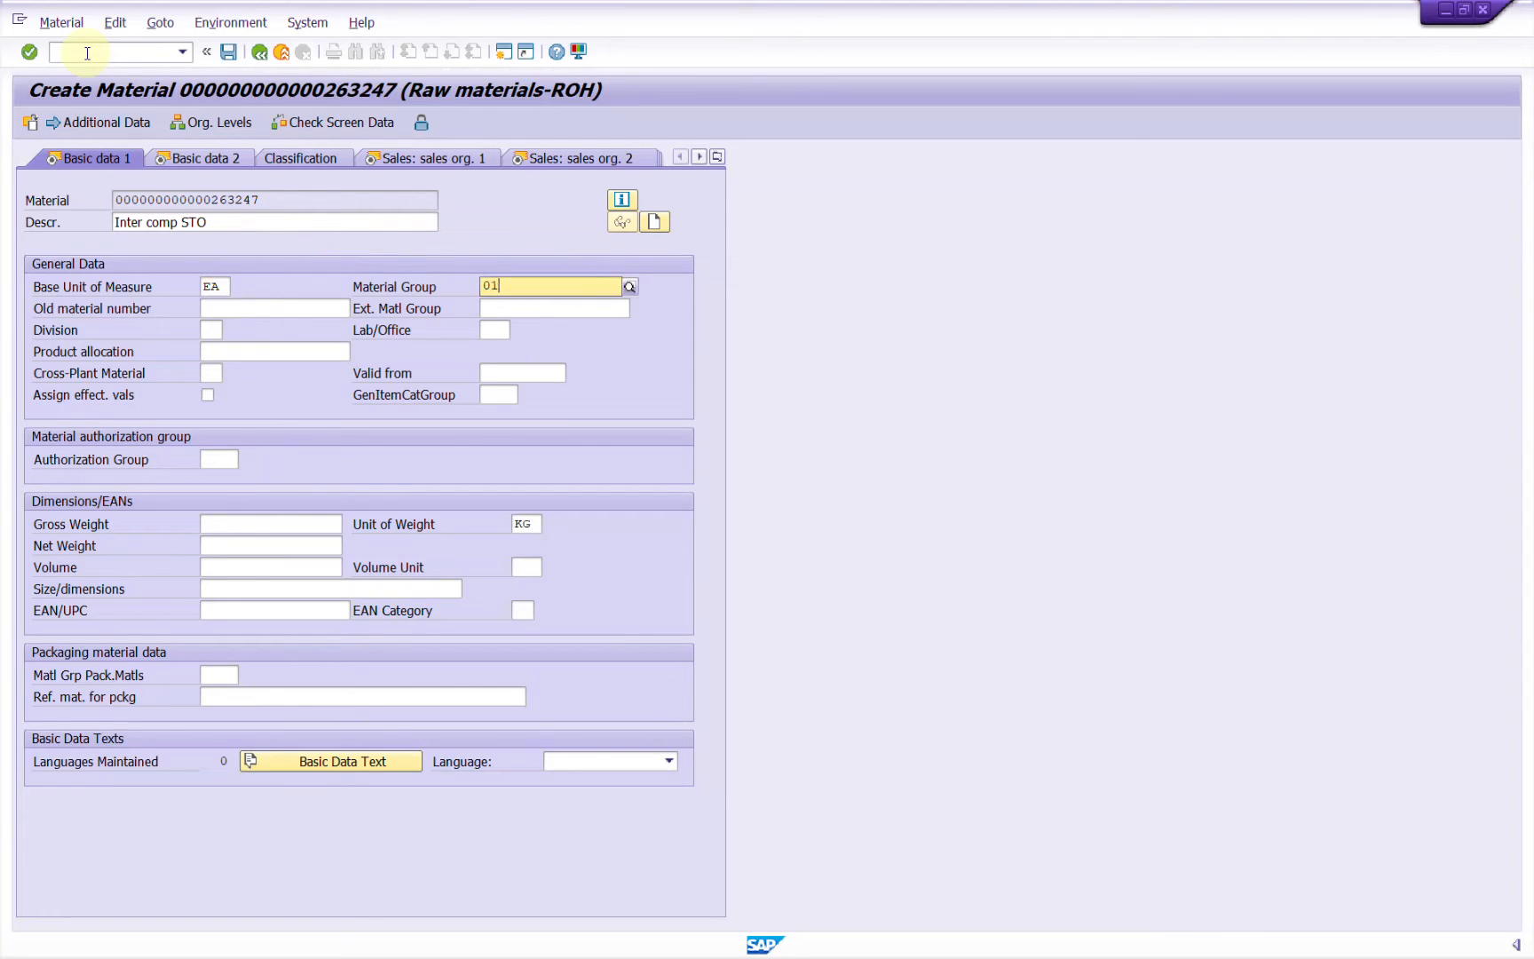
pyautogui.press('Return')
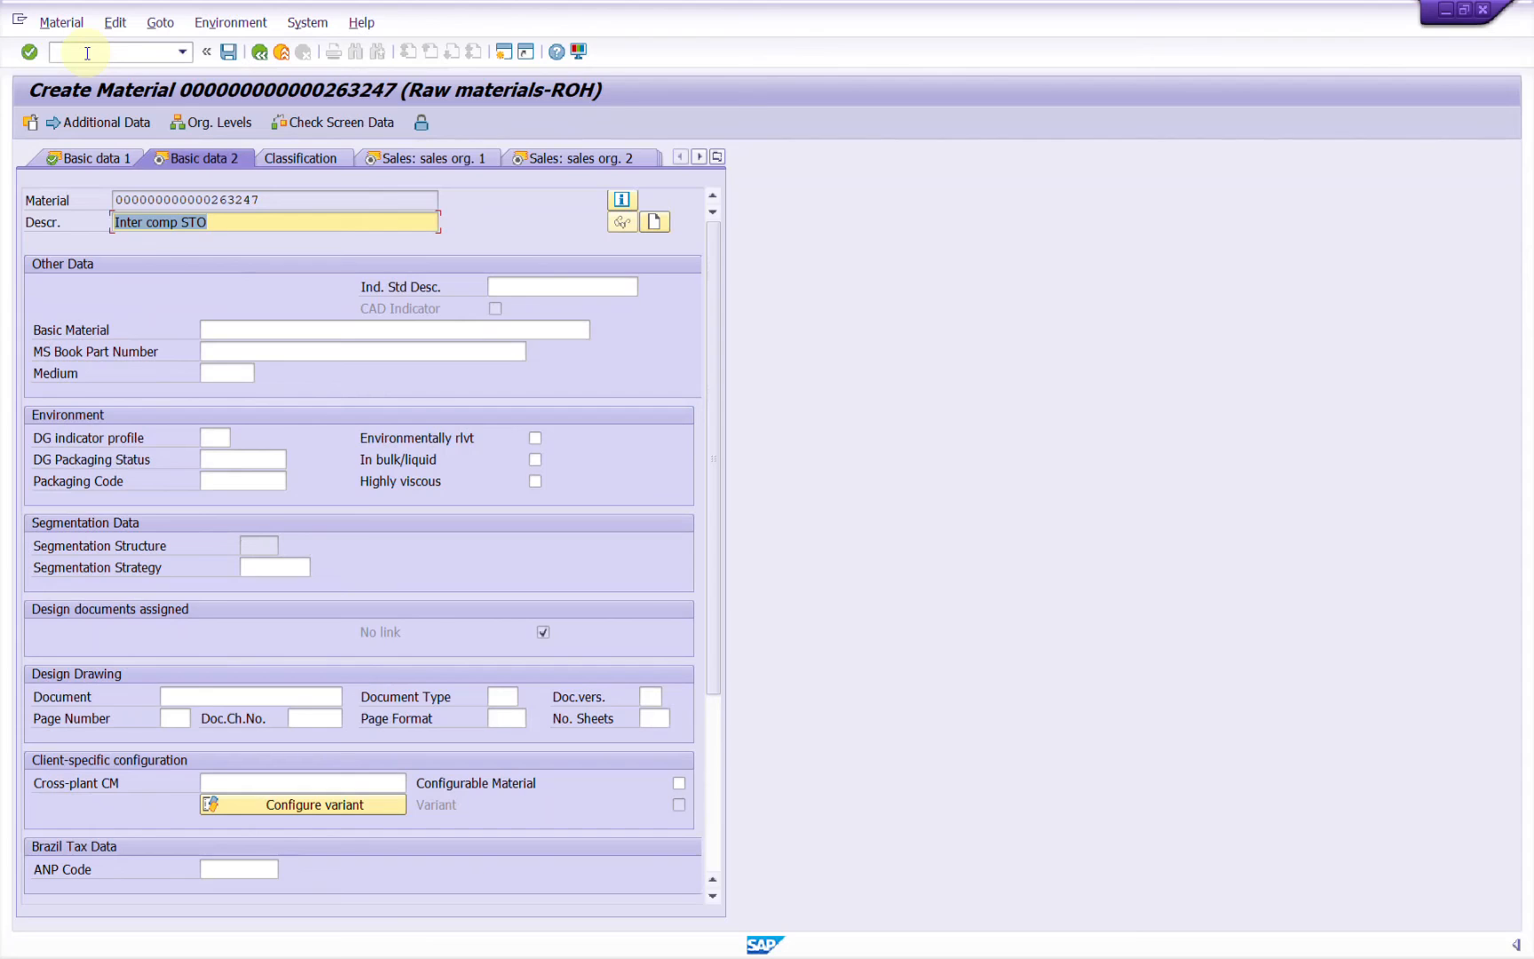
pyautogui.press('Return')
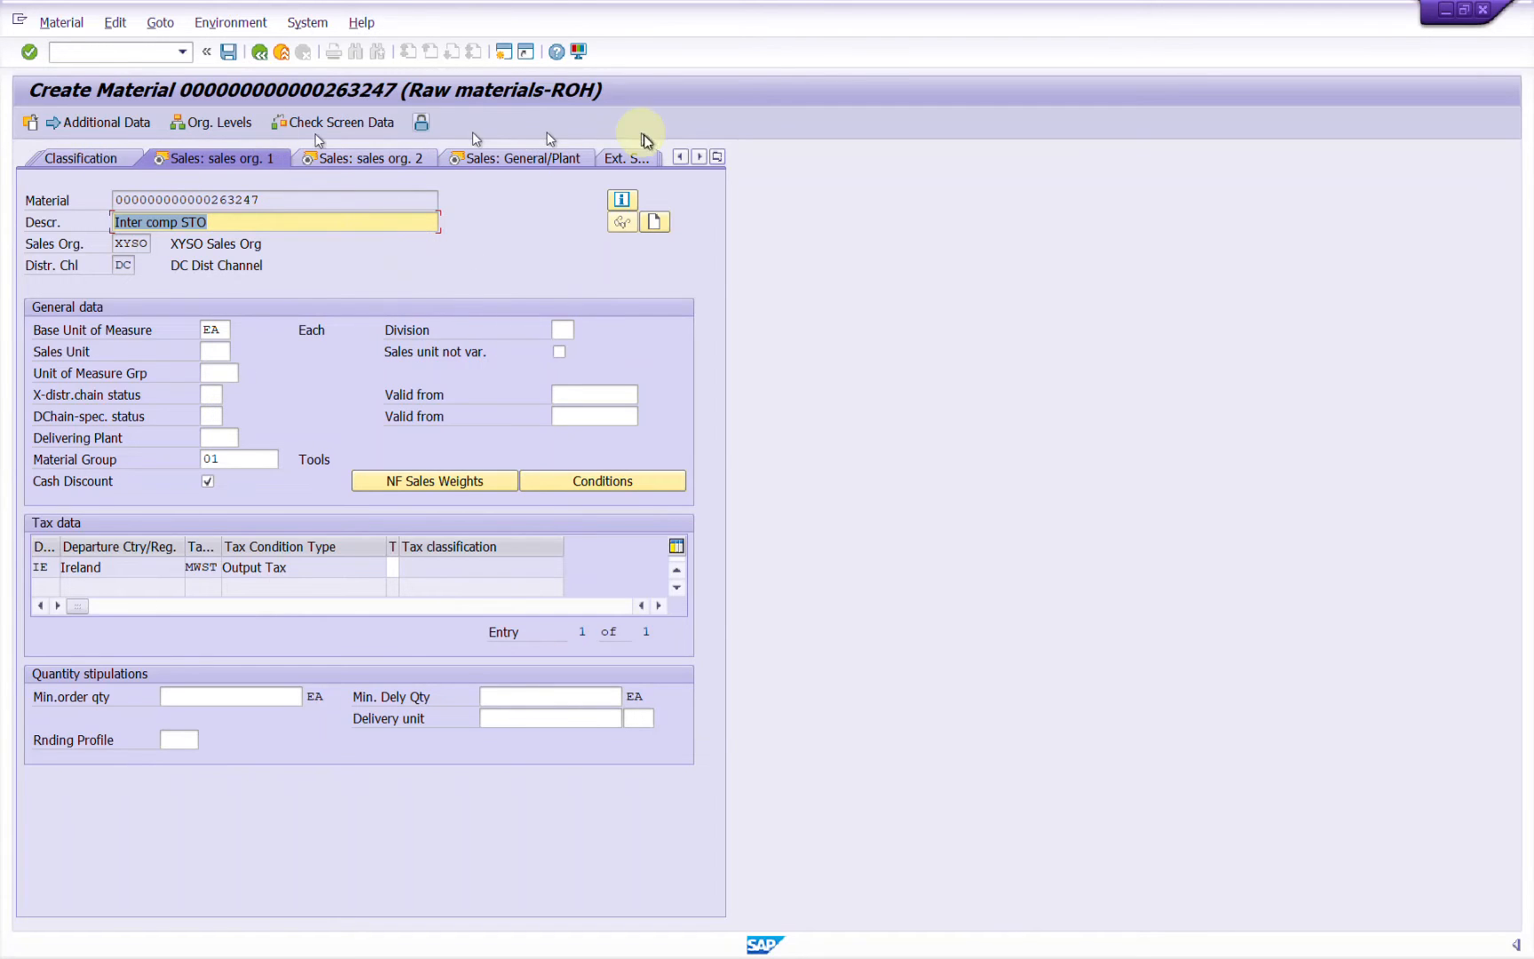
# Set the output tax classification to 0 and the division to D1 in the first sales organization view.
pyautogui.click(717, 158)
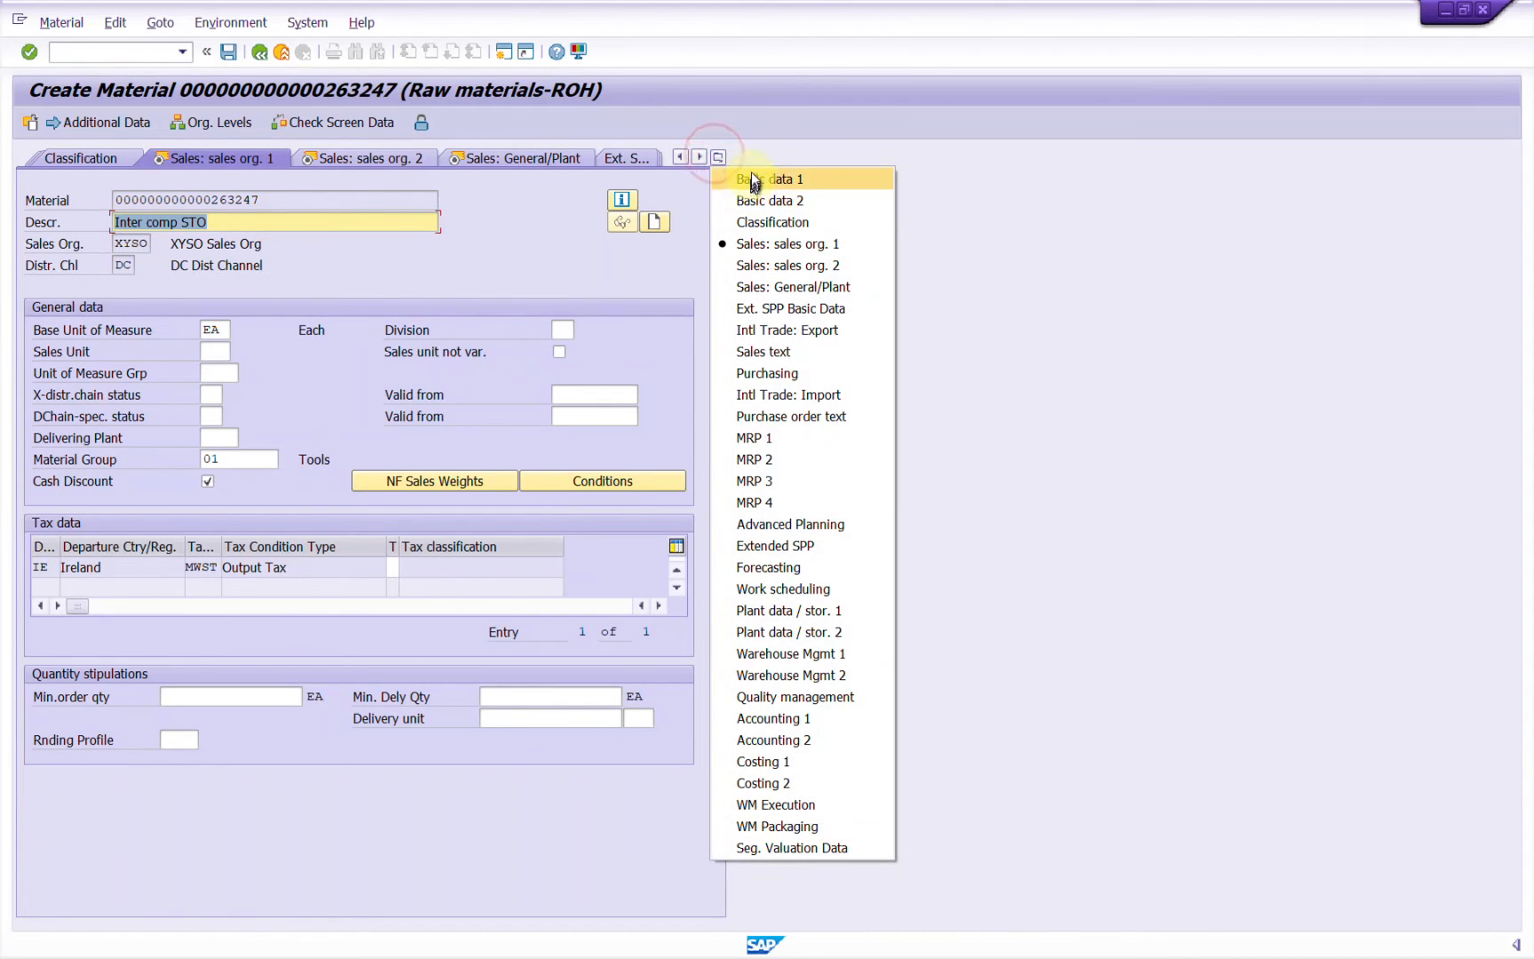
pyautogui.click(752, 180)
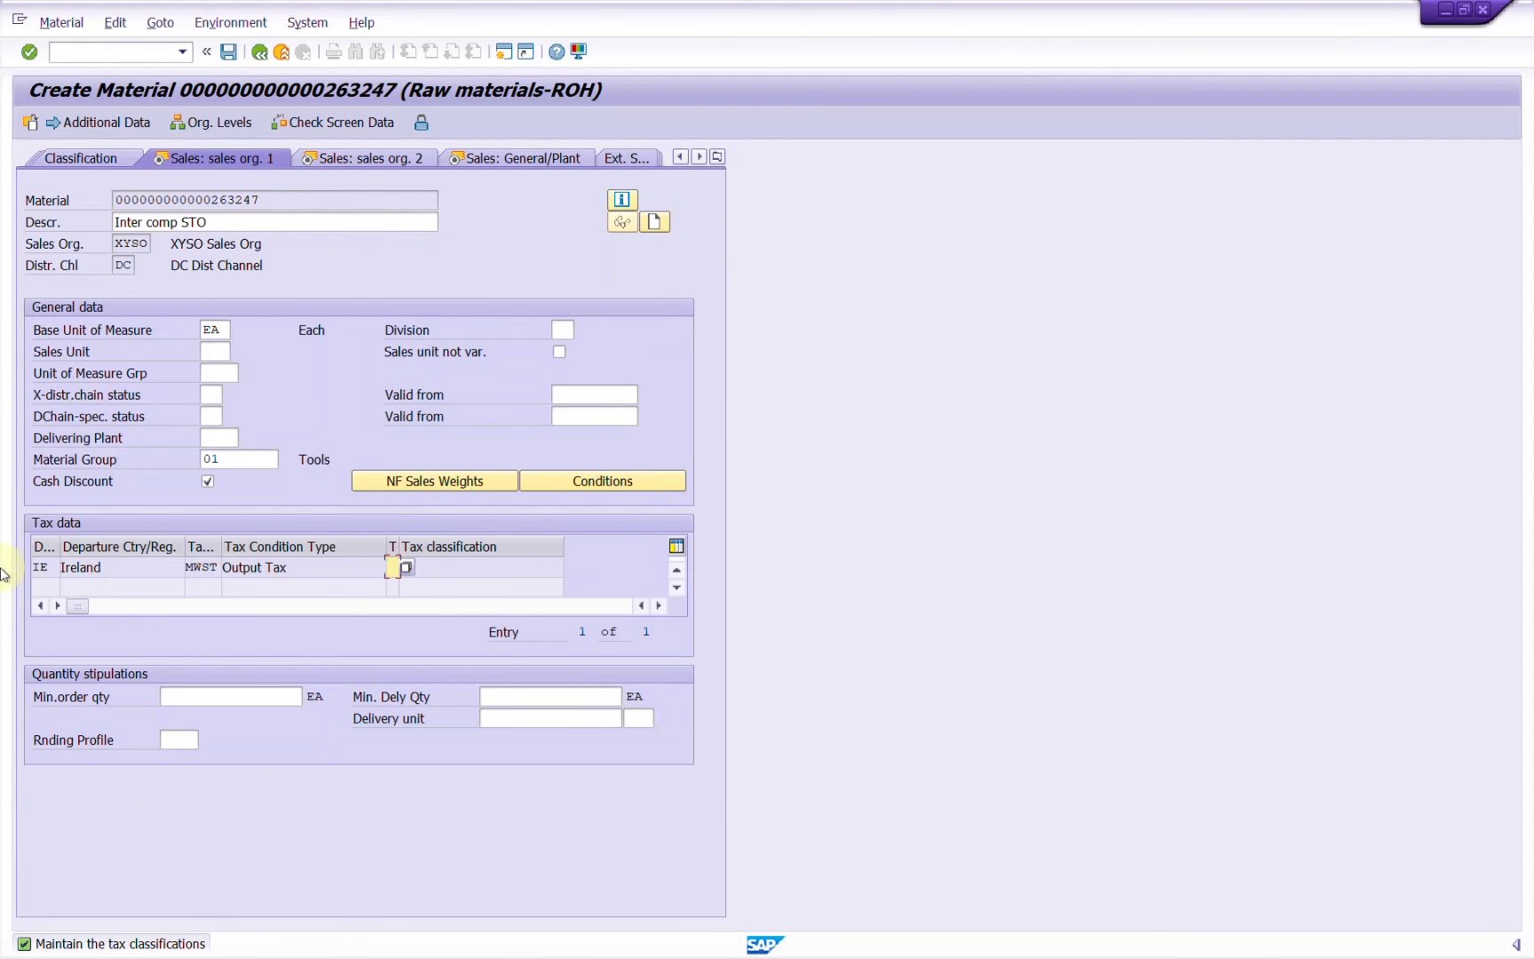
pyautogui.write('0')
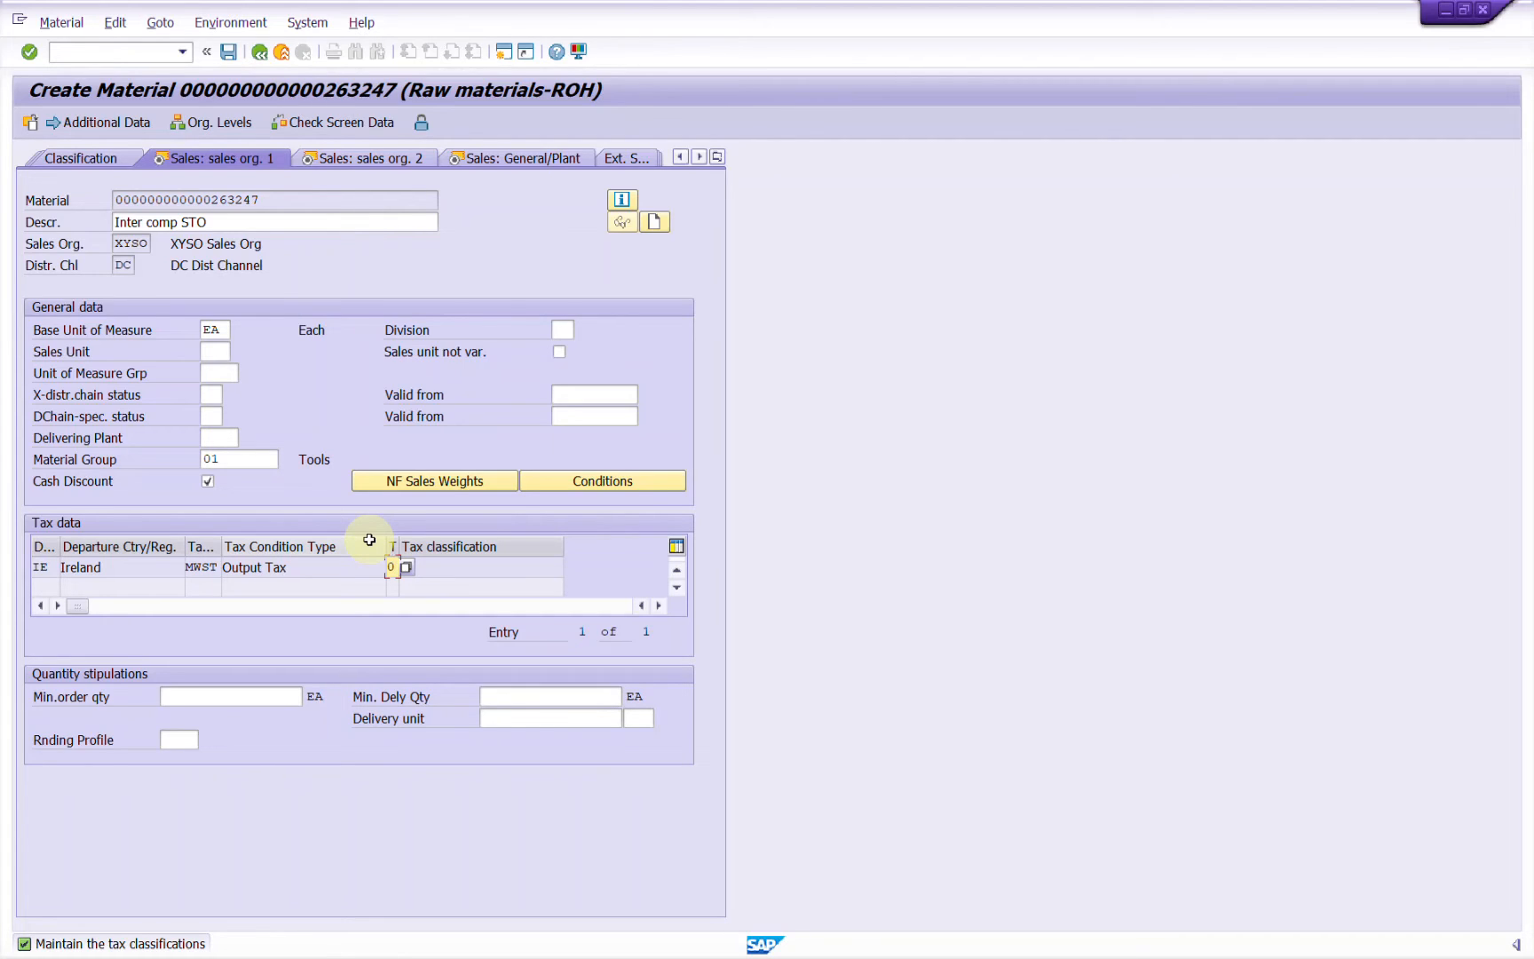
pyautogui.click(561, 330)
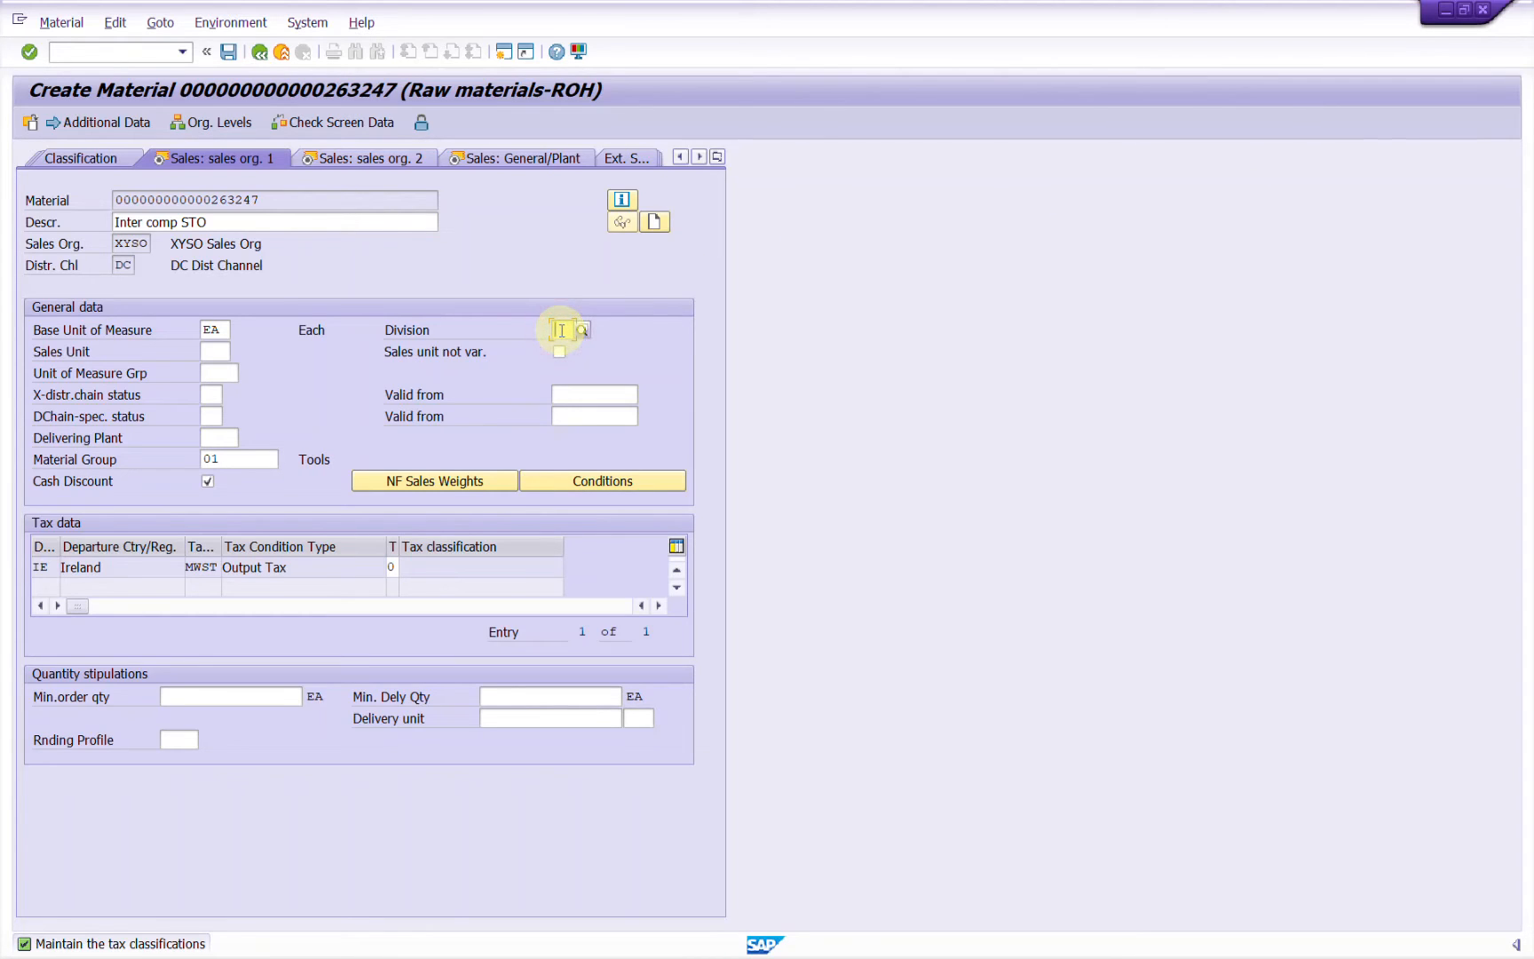
pyautogui.press('Return')
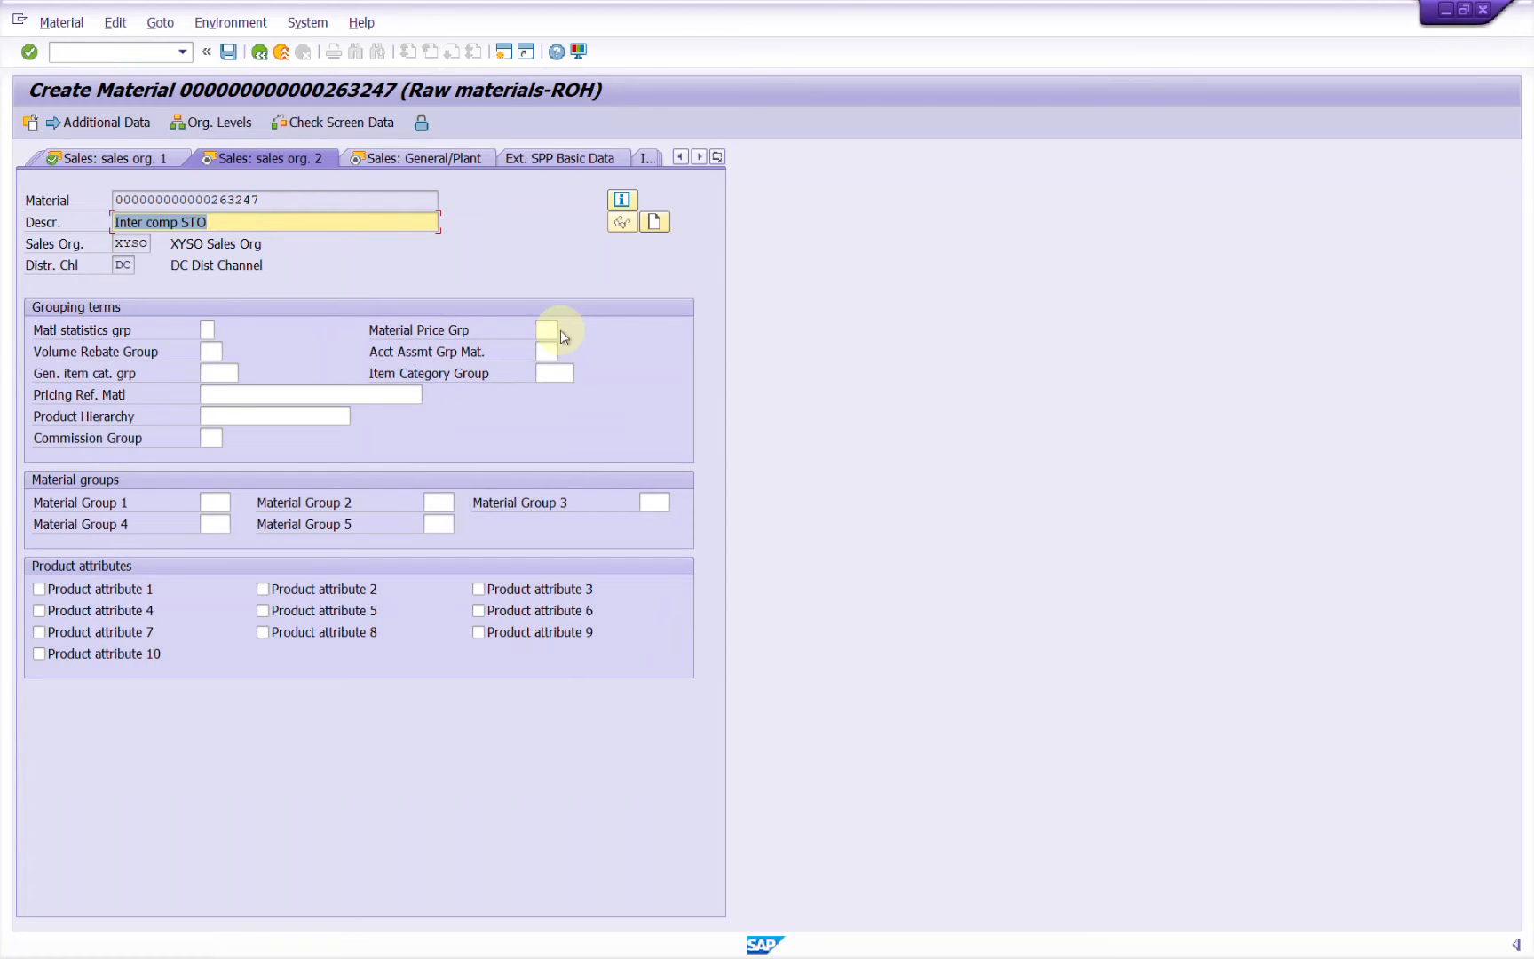
# Set the material's account assignment group to 01 and both the general item category group and item category group to NORM.
pyautogui.click(554, 352)
pyautogui.write('01')
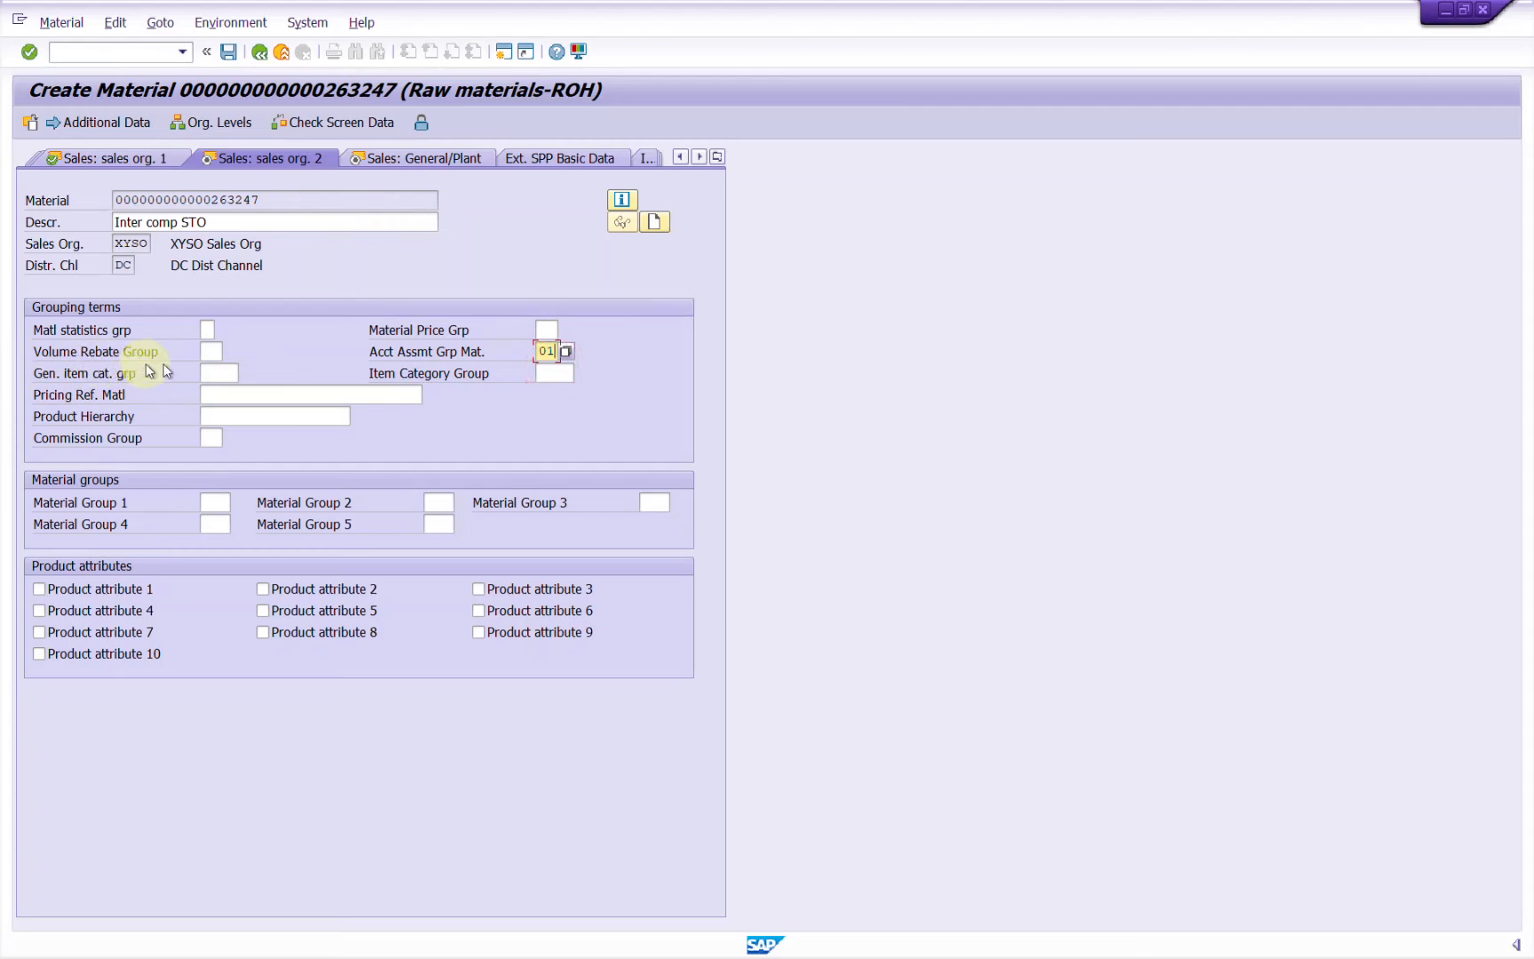
pyautogui.click(210, 372)
pyautogui.write('NORM')
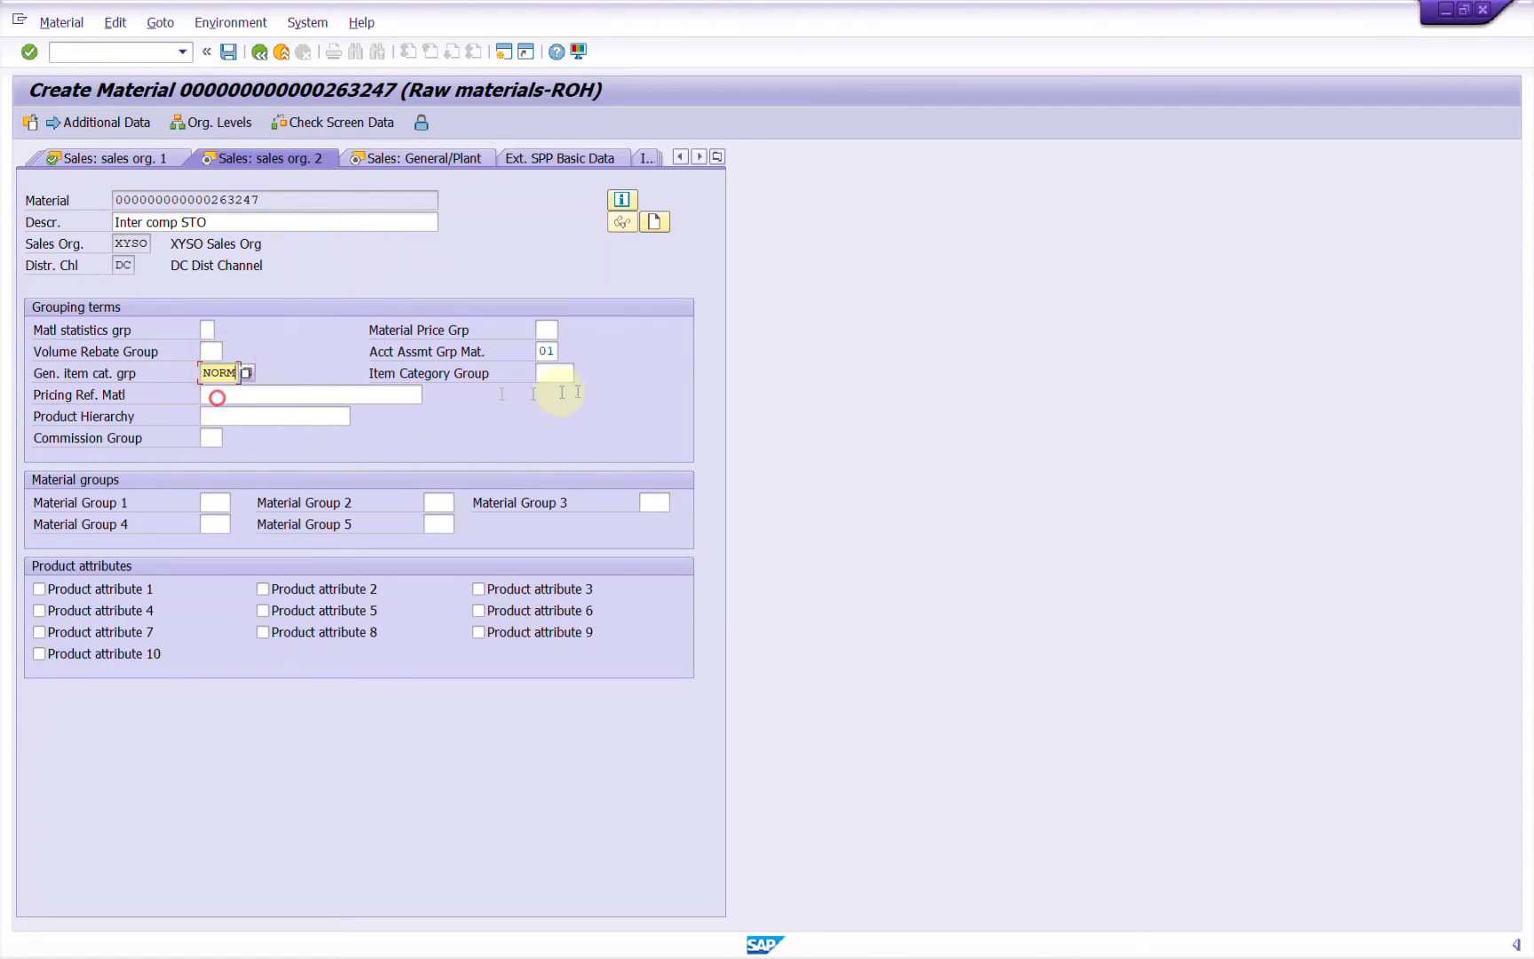
pyautogui.click(553, 372)
pyautogui.click(553, 392)
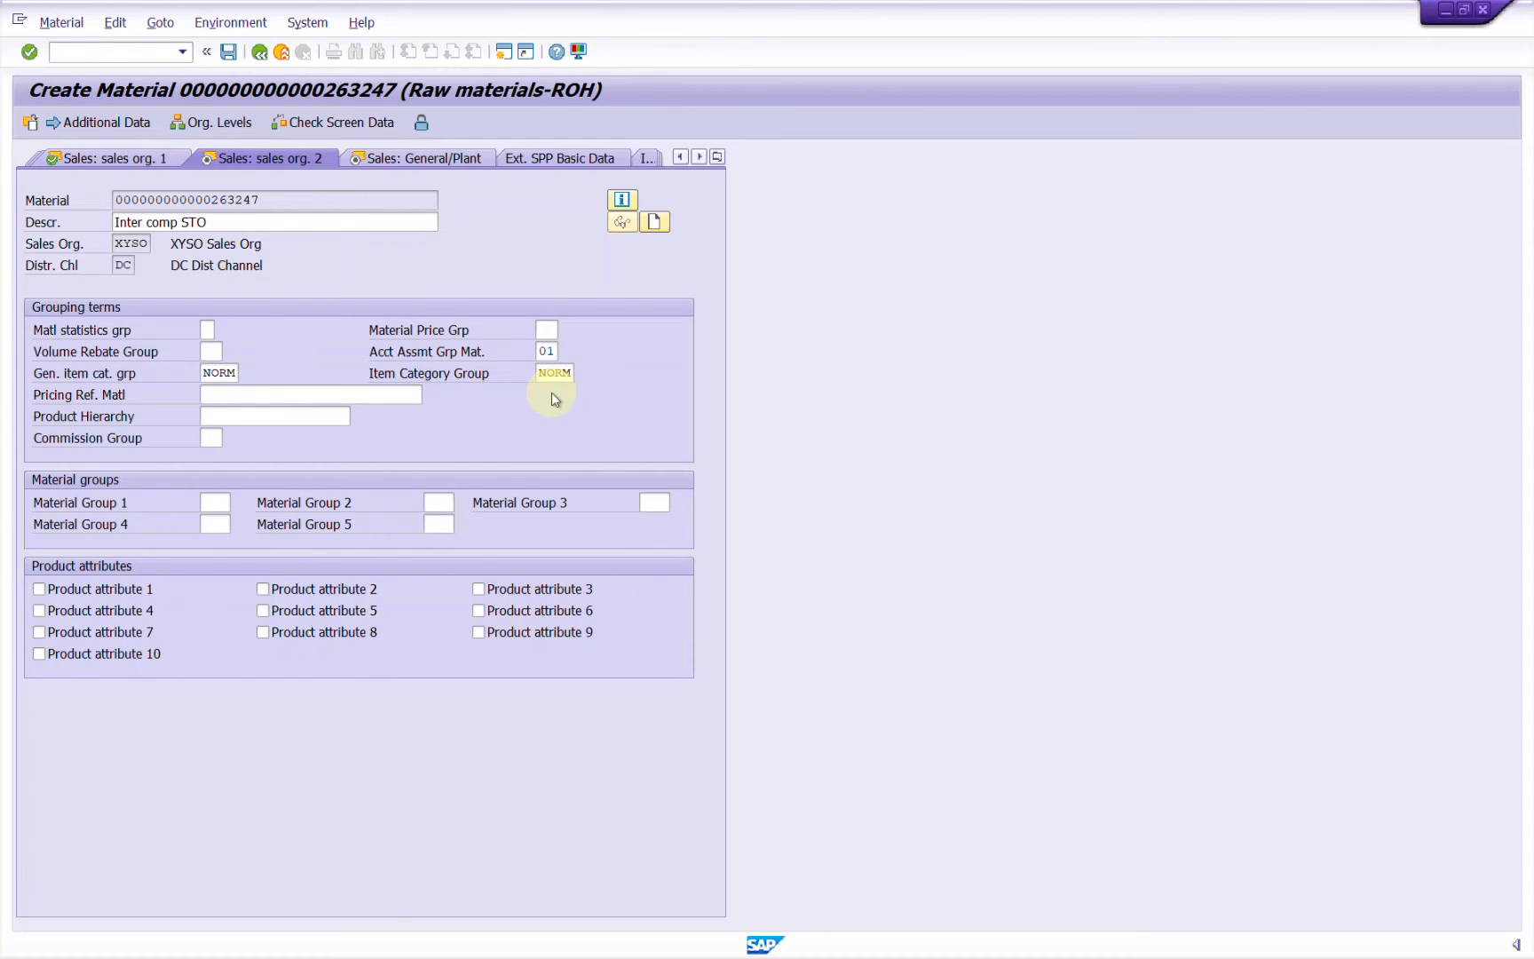
pyautogui.press('Return')
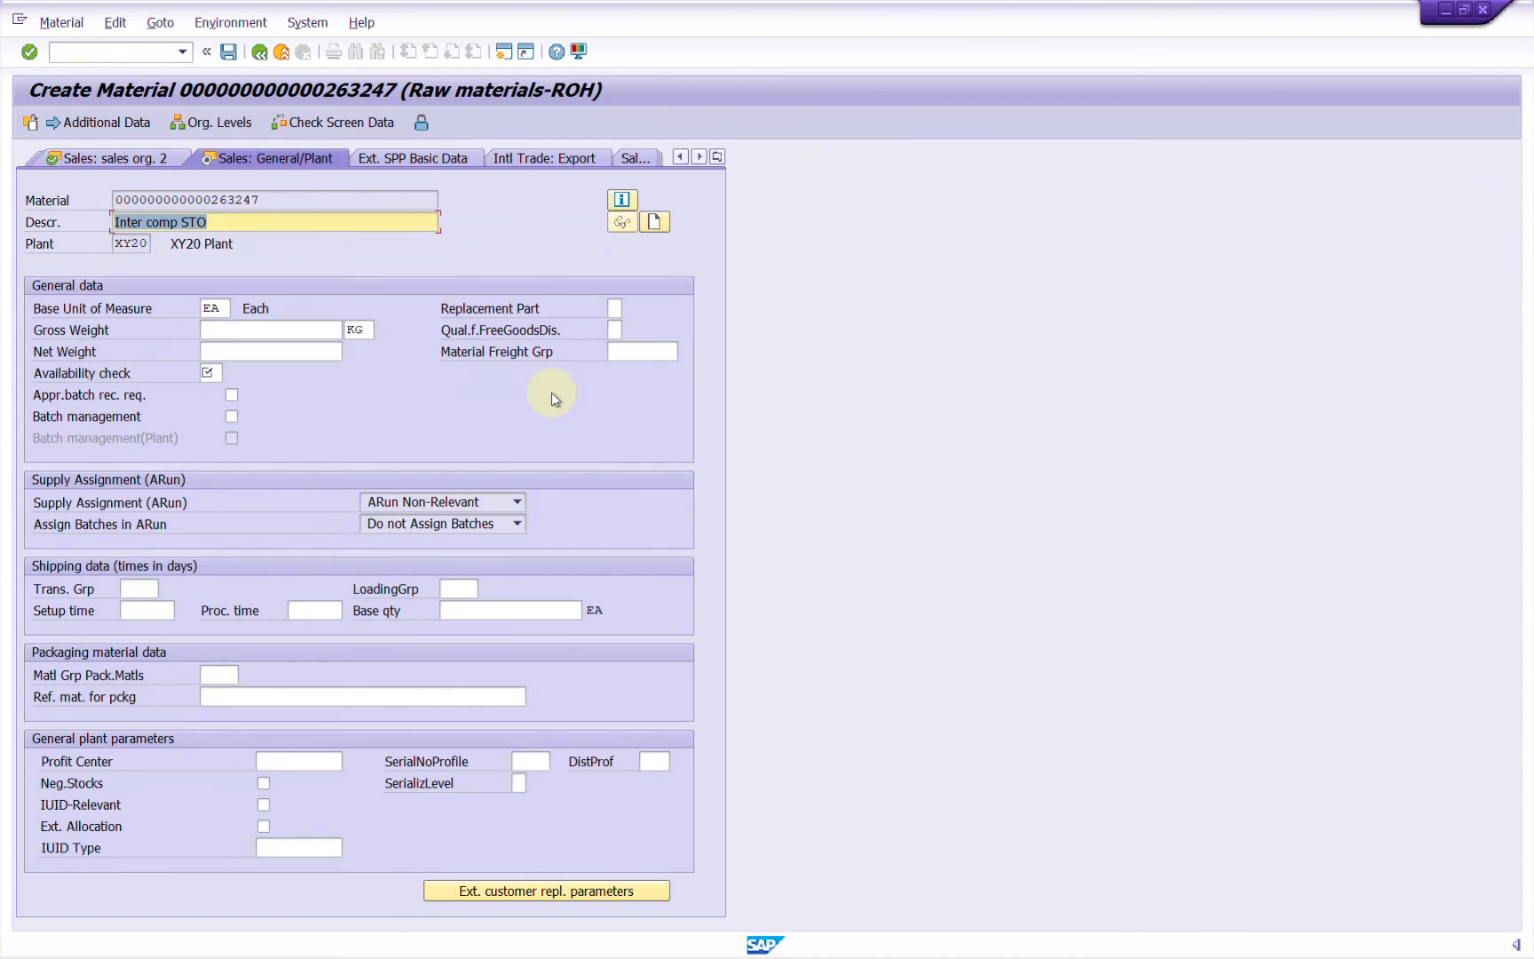
# Set availability check KP, transportation group 0001 and loading group 0001 in the general plant sales data, leaving the profit center empty.
pyautogui.click(213, 372)
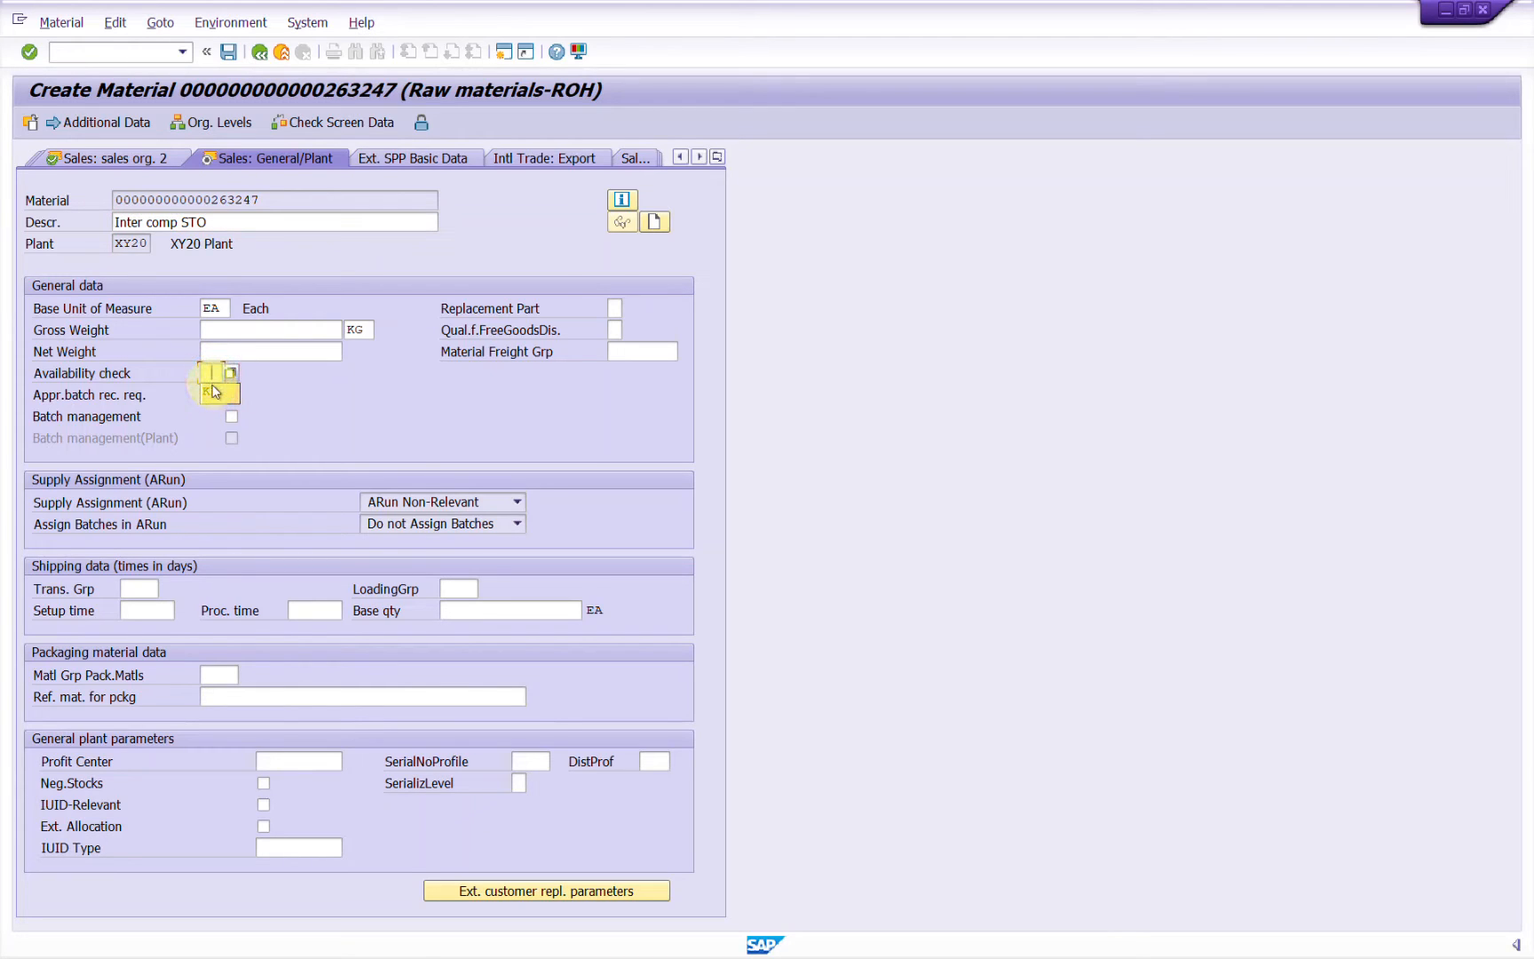
pyautogui.click(210, 391)
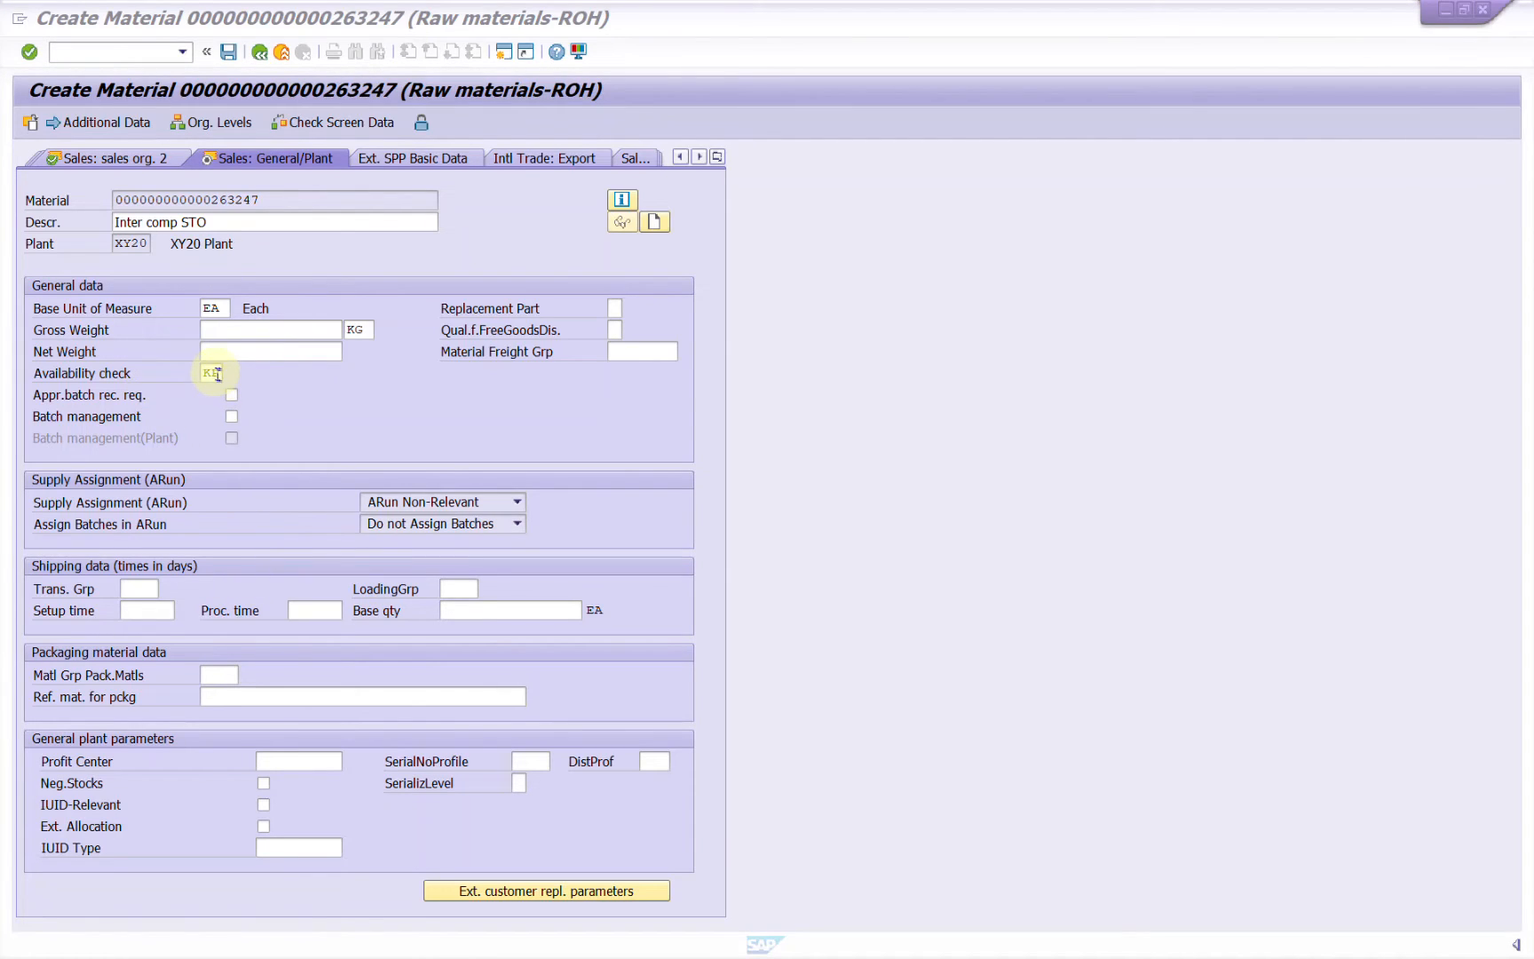
pyautogui.click(214, 373)
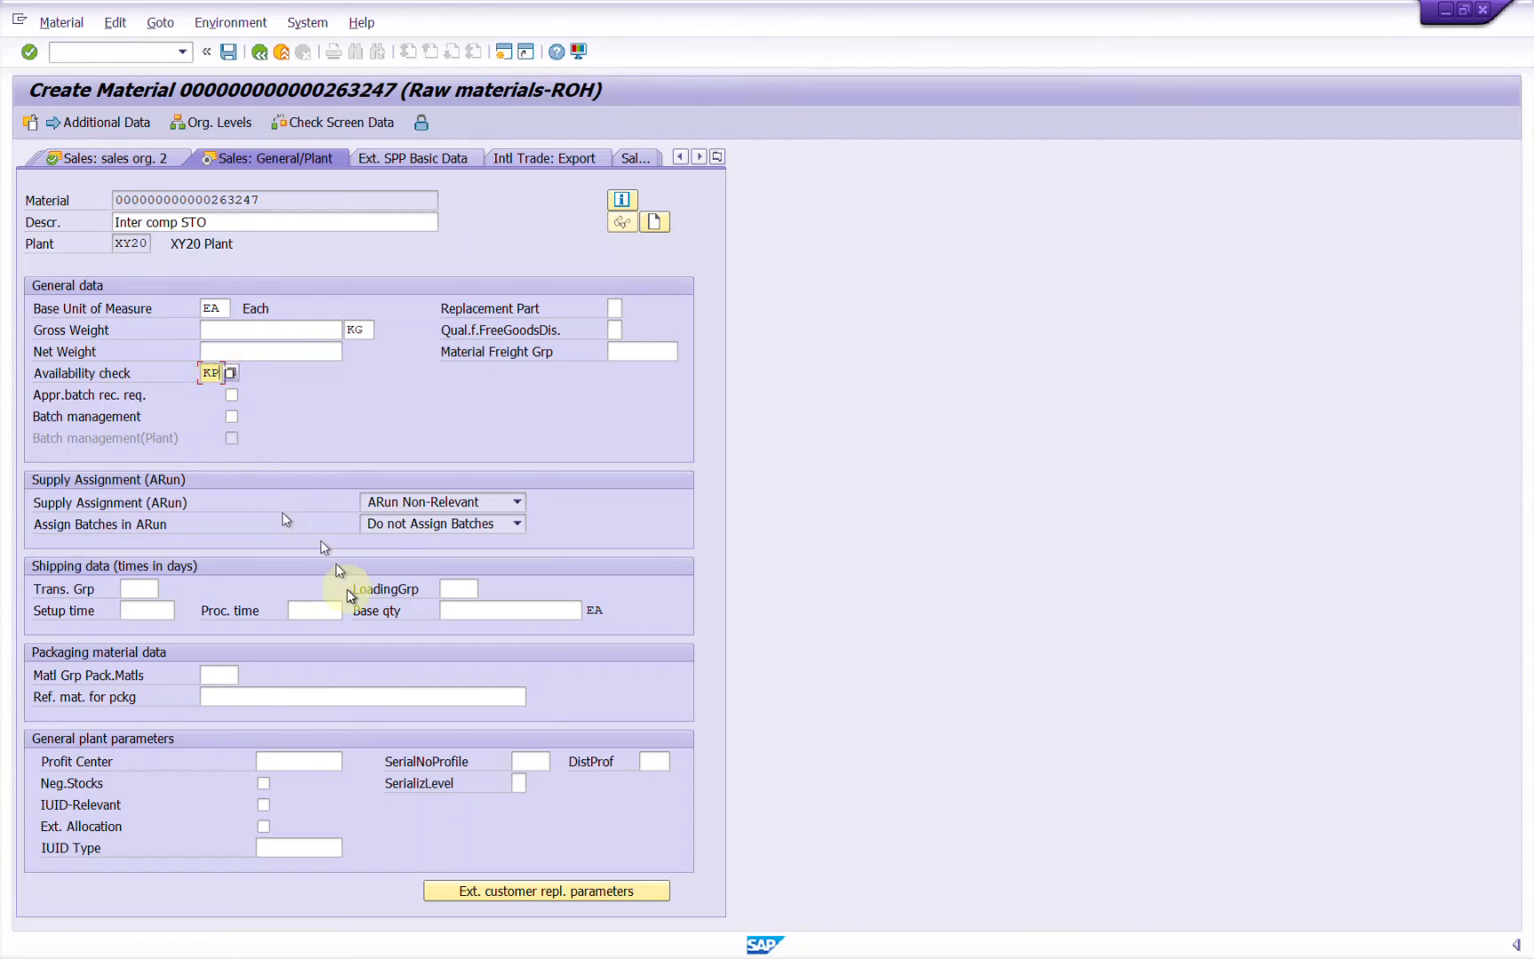
pyautogui.click(150, 590)
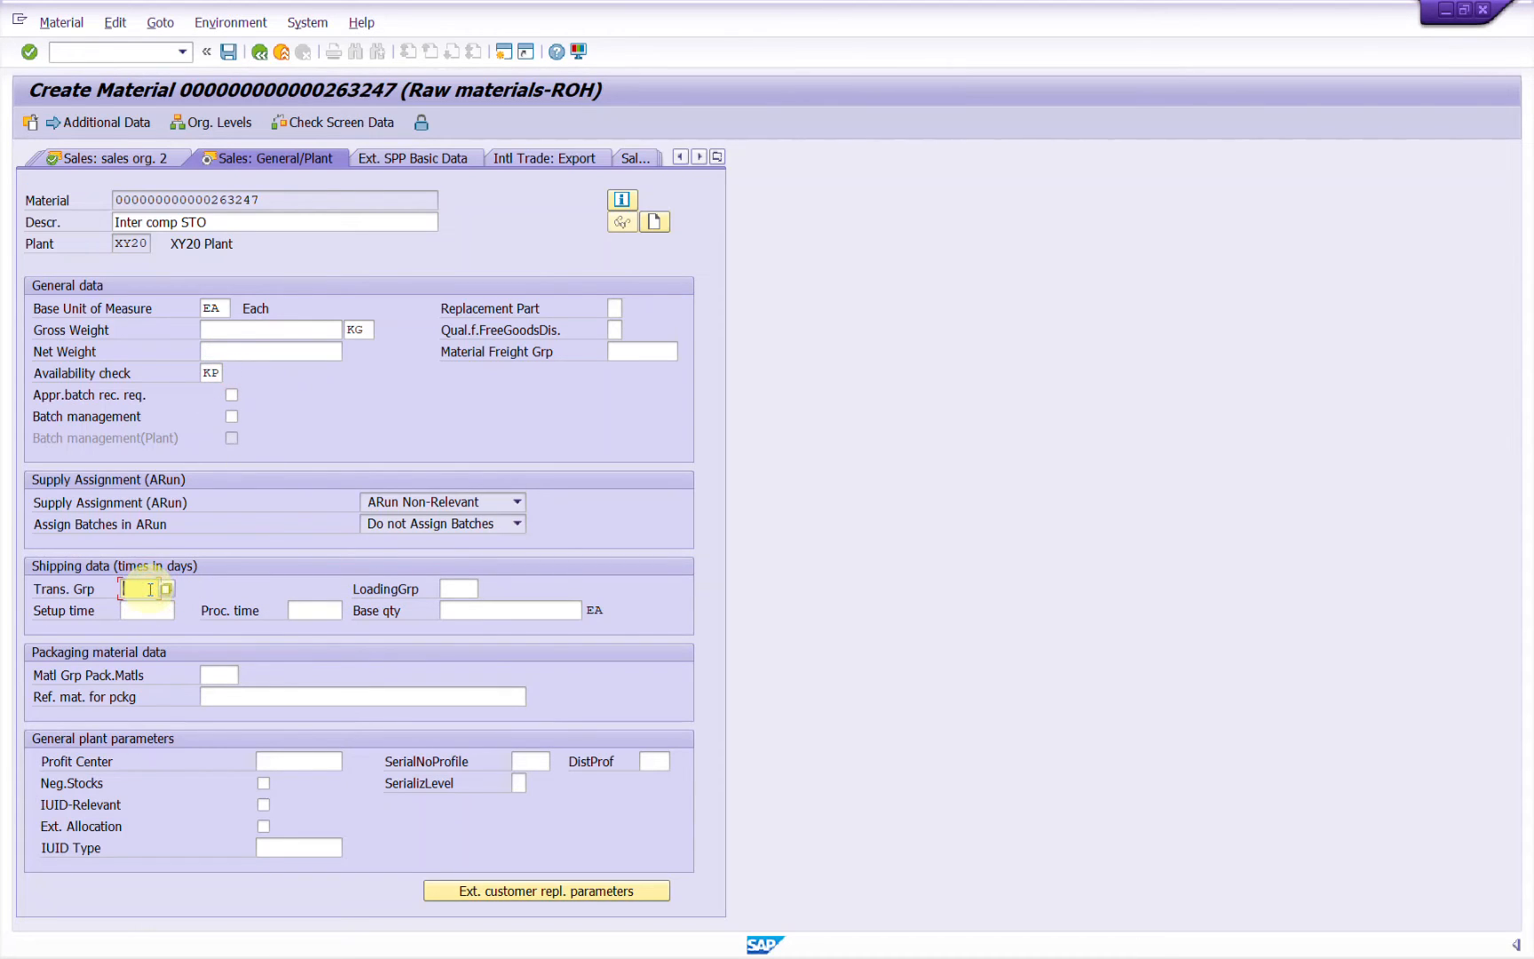
pyautogui.write('0001')
pyautogui.press('Tab')
pyautogui.write('0001')
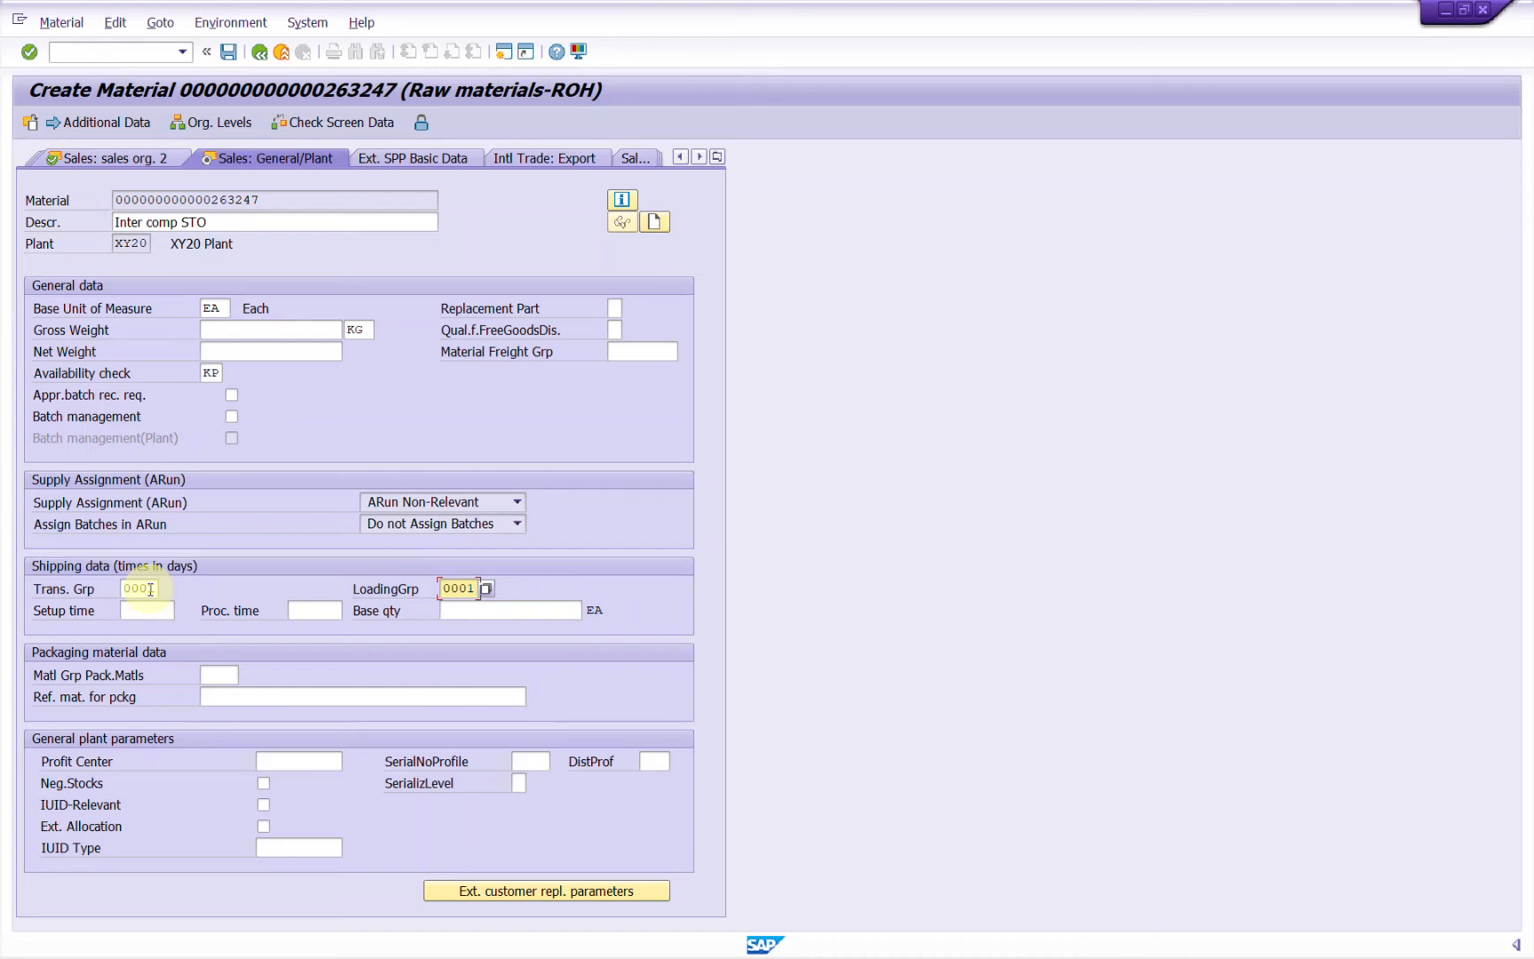
pyautogui.press('Return')
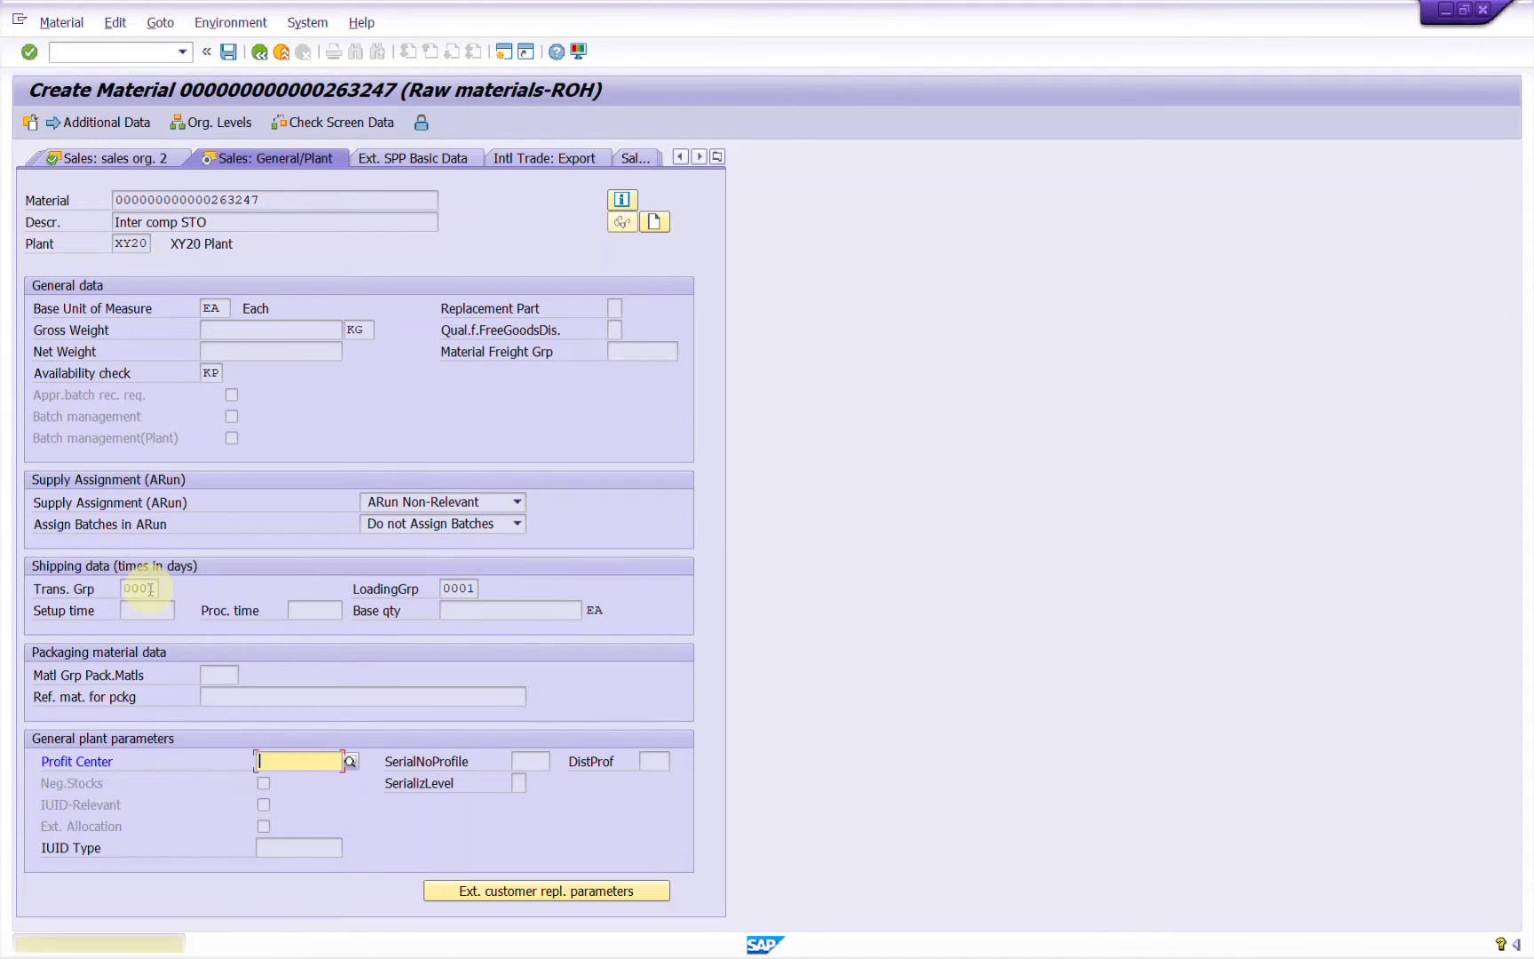
pyautogui.press('Return')
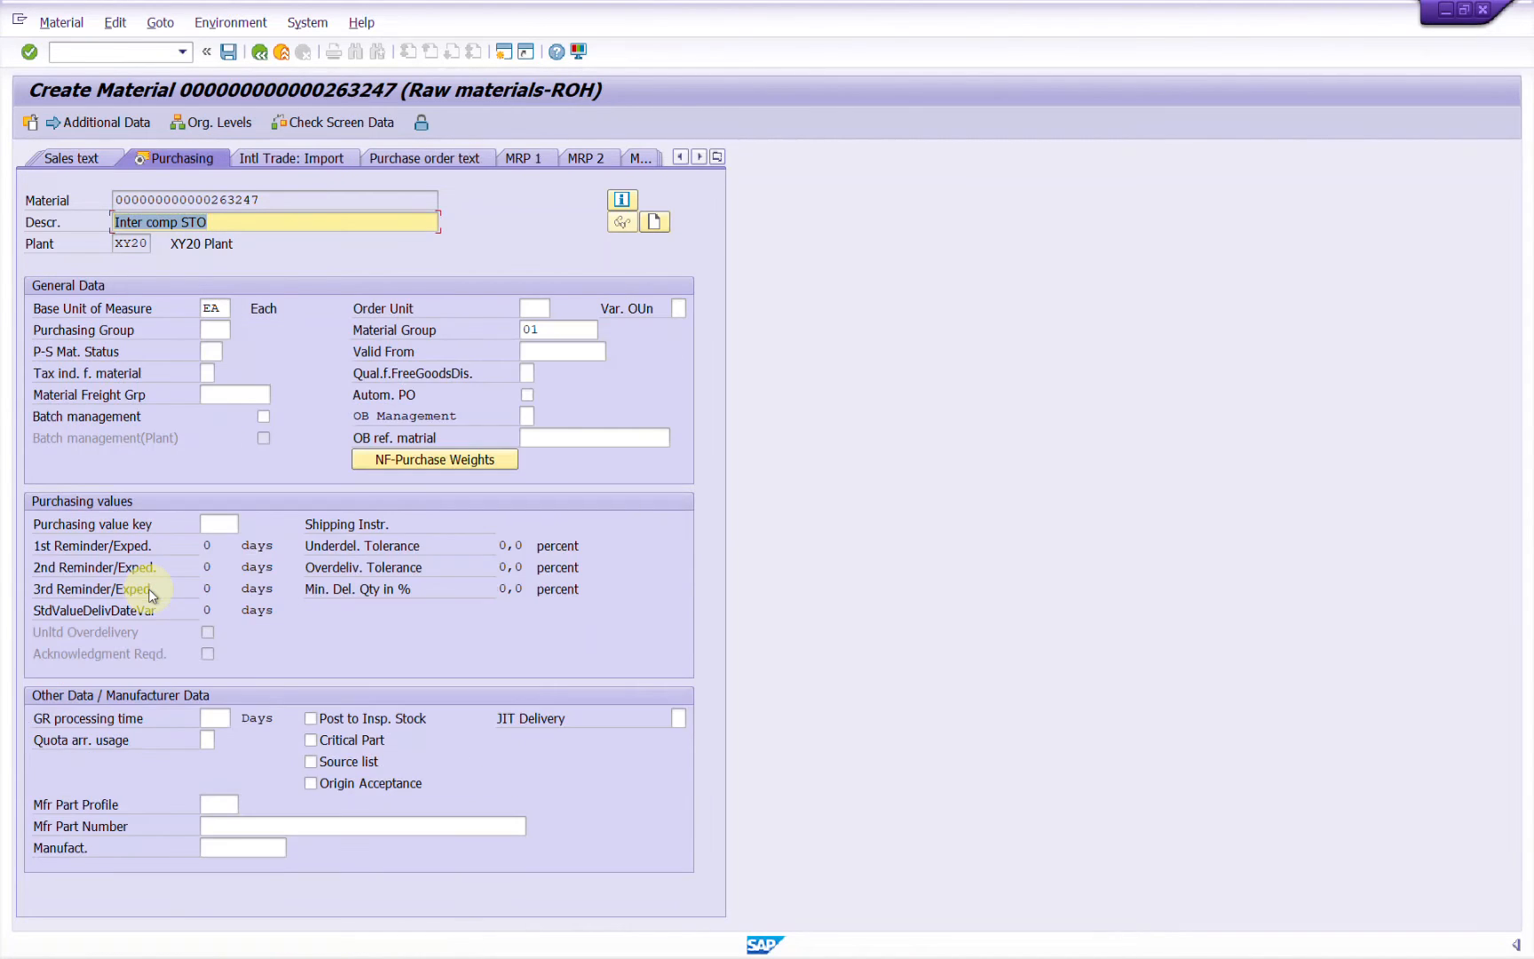
# Proceed through the purchasing and plant storage views to the Accounting 1 view.
pyautogui.press('Tab')
pyautogui.press('Tab')
pyautogui.press('Tab')
pyautogui.press('Tab')
pyautogui.press('Tab')
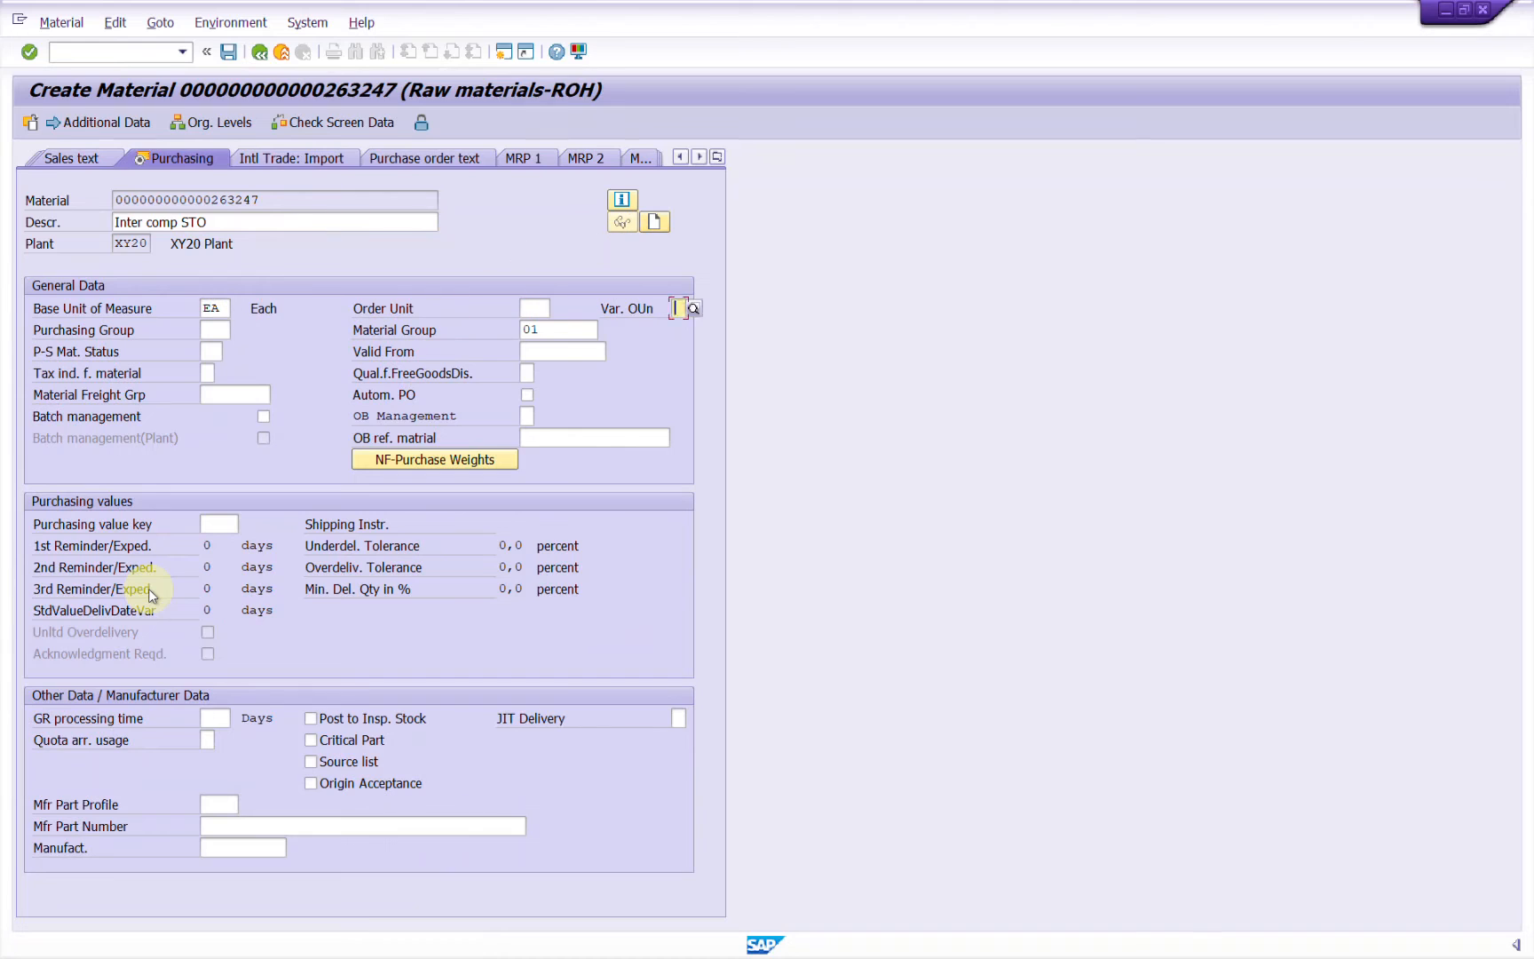
pyautogui.press('Return')
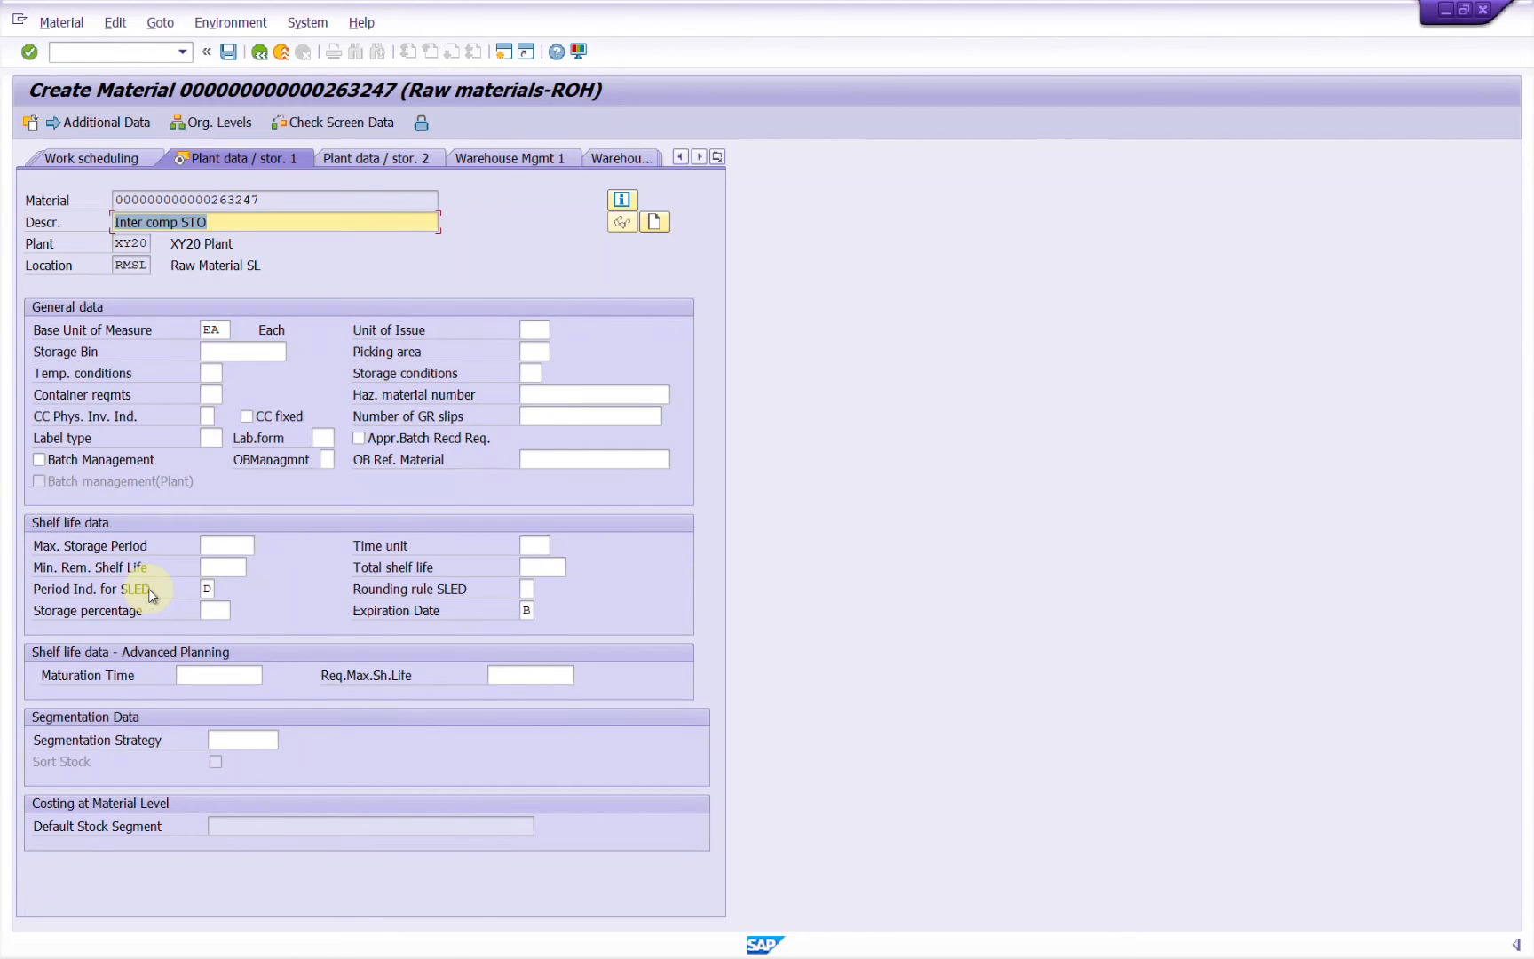
pyautogui.press('Return')
# Set valuation class 3000, standard price 10,00, periodic unit price 1,00 and price control V in the accounting data, and save the material.
pyautogui.press('Tab')
pyautogui.press('Tab')
pyautogui.press('Tab')
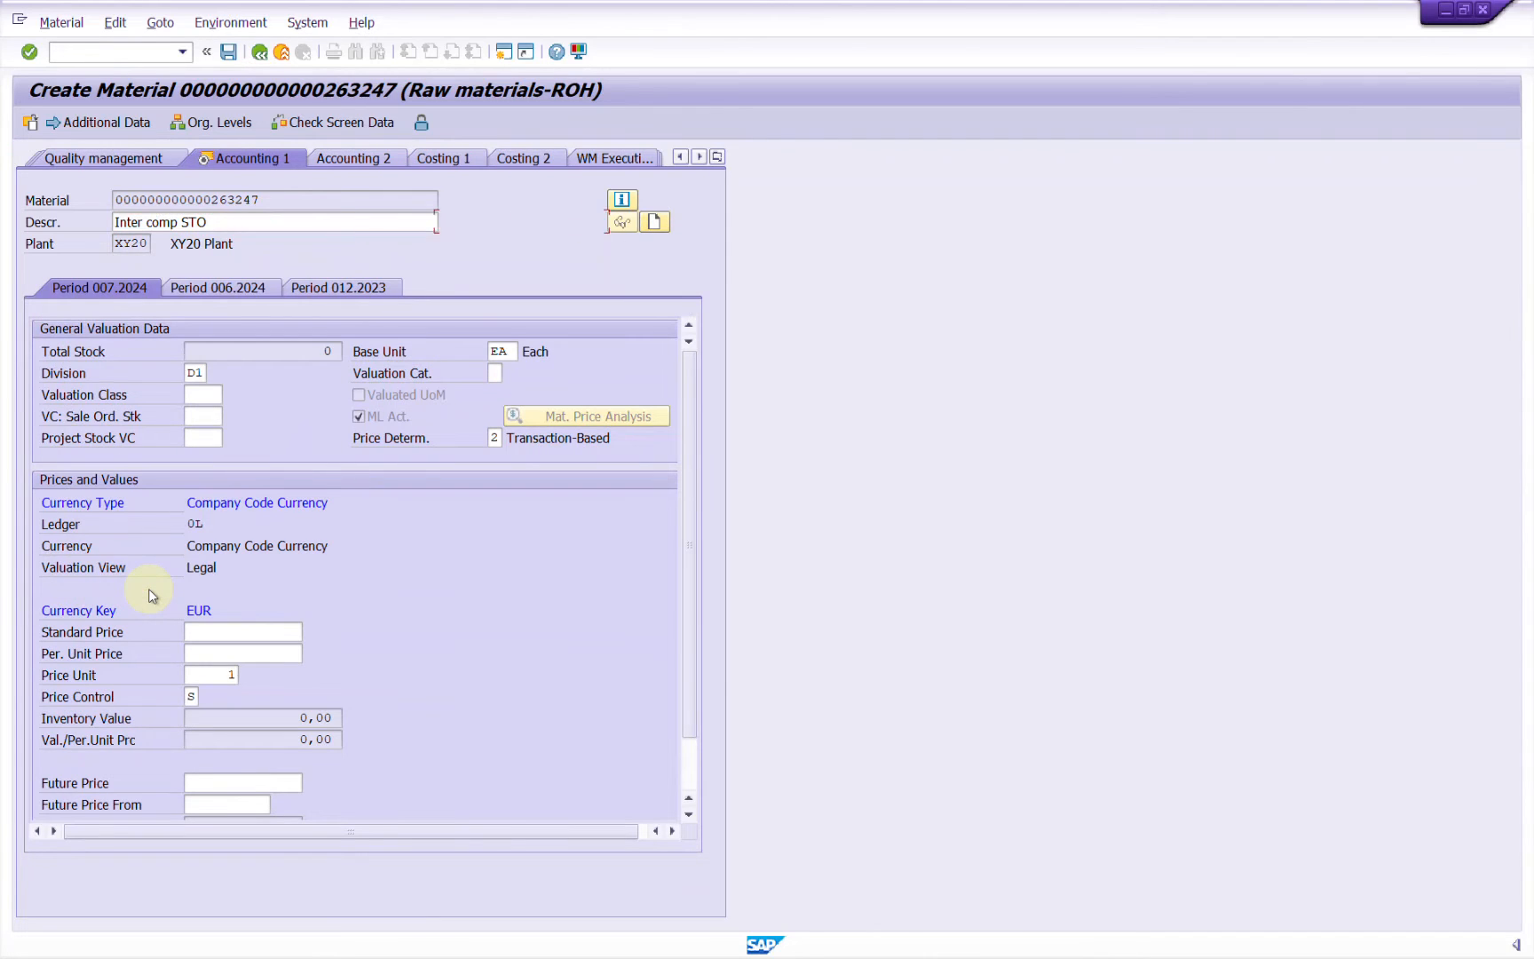
pyautogui.press('Tab')
pyautogui.write('3000')
pyautogui.press('Tab')
pyautogui.press('Tab')
pyautogui.press('Tab')
pyautogui.press('Tab')
pyautogui.press('Tab')
pyautogui.hotkey('shift', 'Tab')
pyautogui.write('10')
pyautogui.press('Tab')
pyautogui.press('Tab')
pyautogui.press('Tab')
pyautogui.write('V')
pyautogui.press('Return')
pyautogui.press('Return')
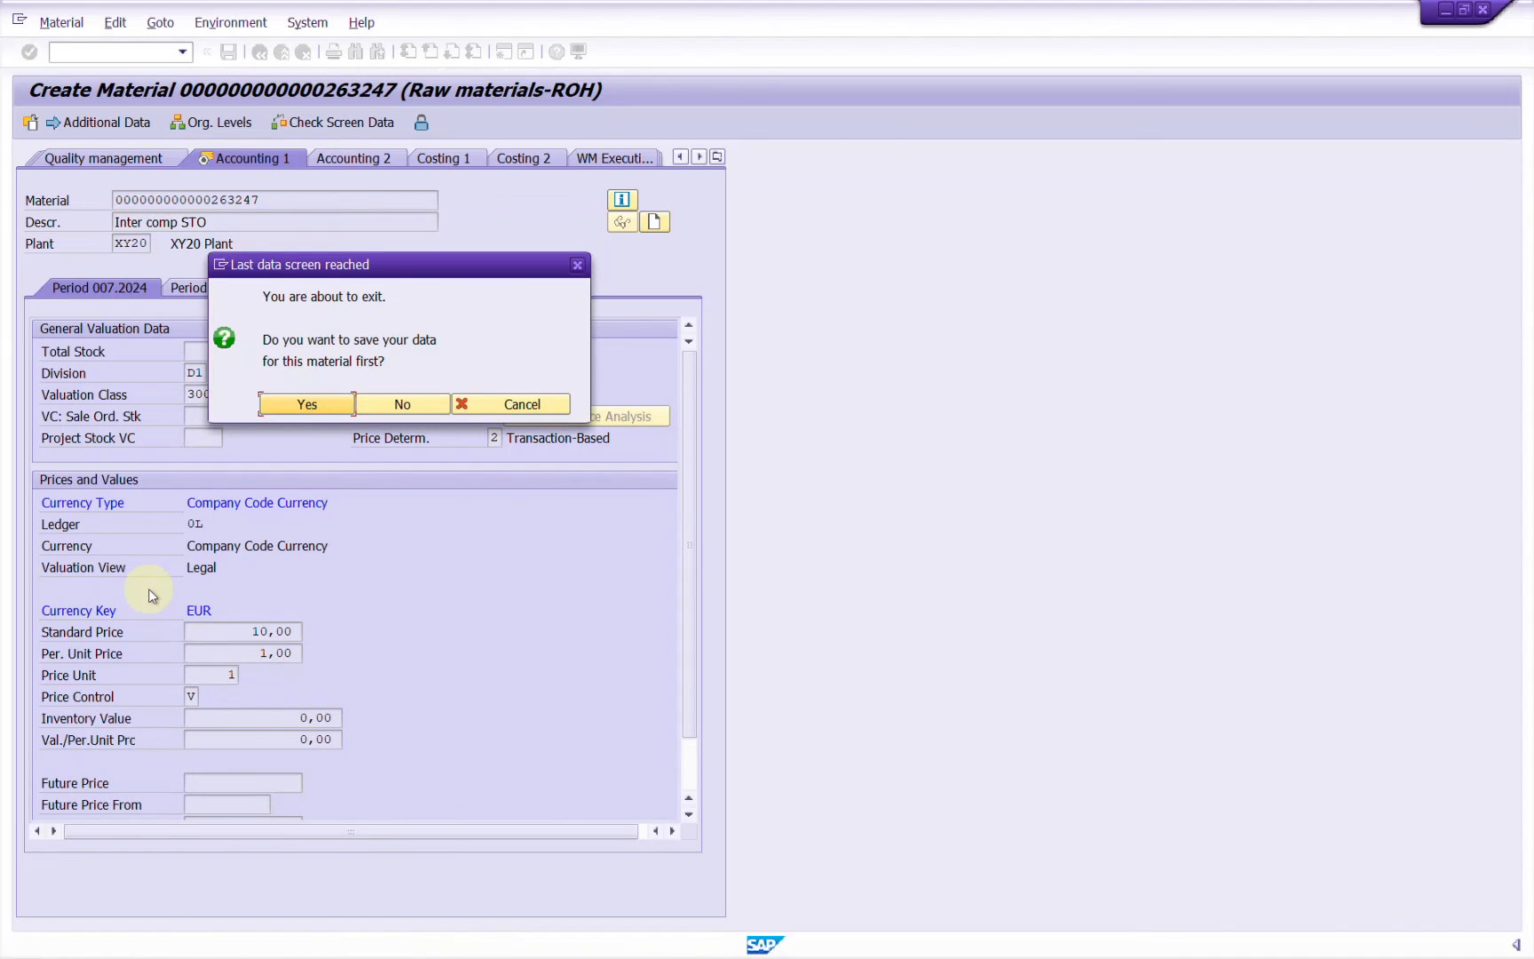
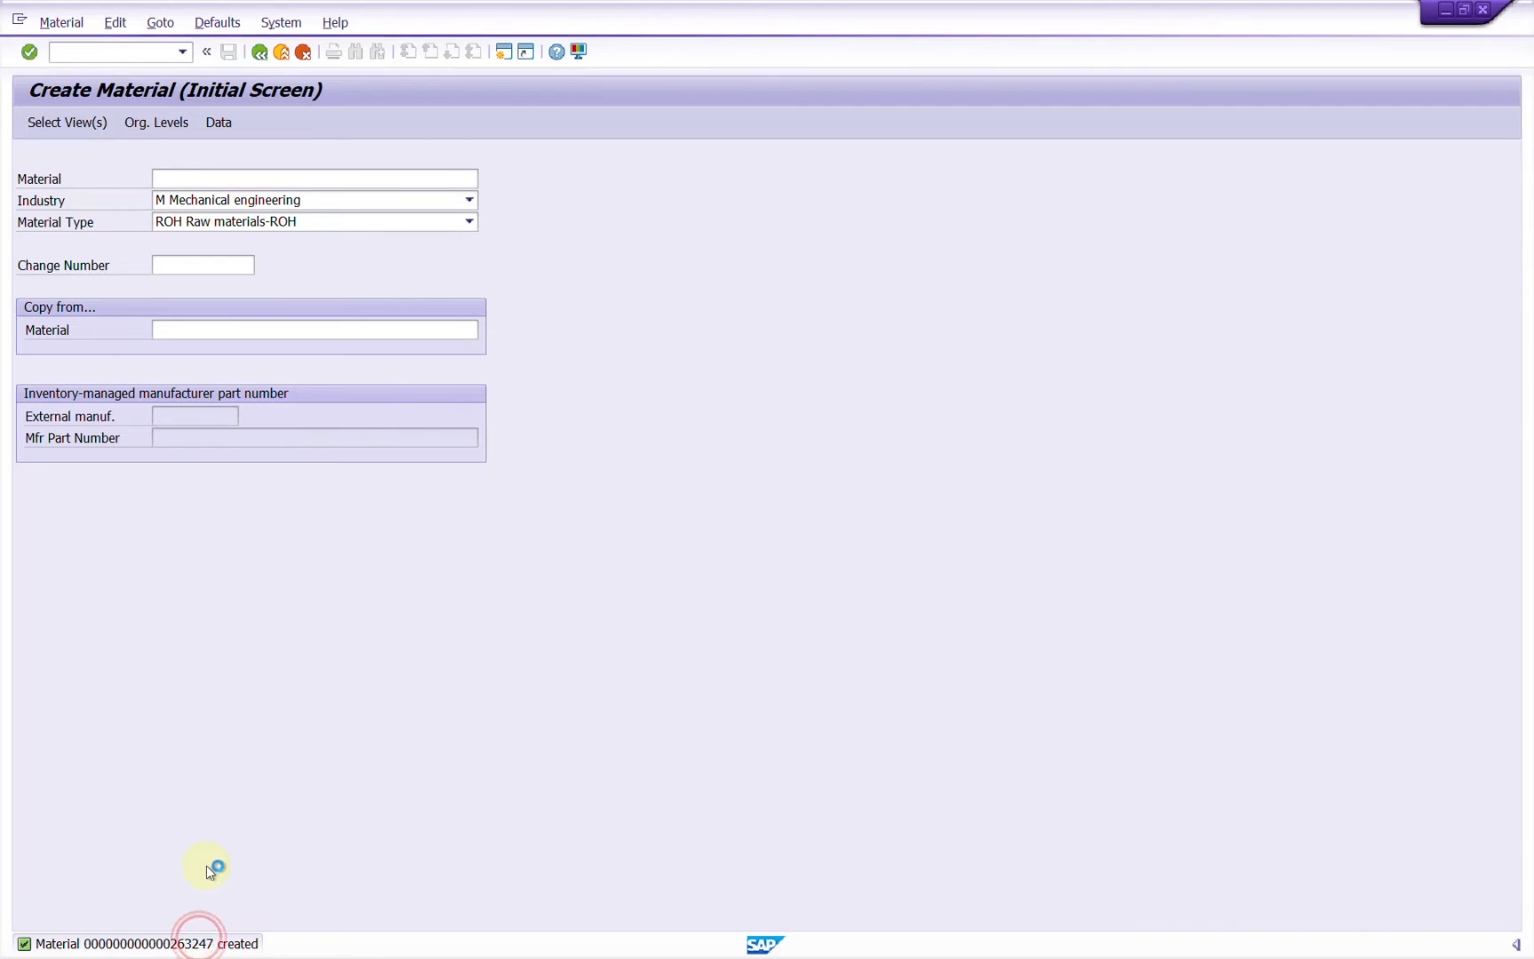
# Copy the new material number from the details of the creation message and close them.
pyautogui.doubleClick(195, 939)
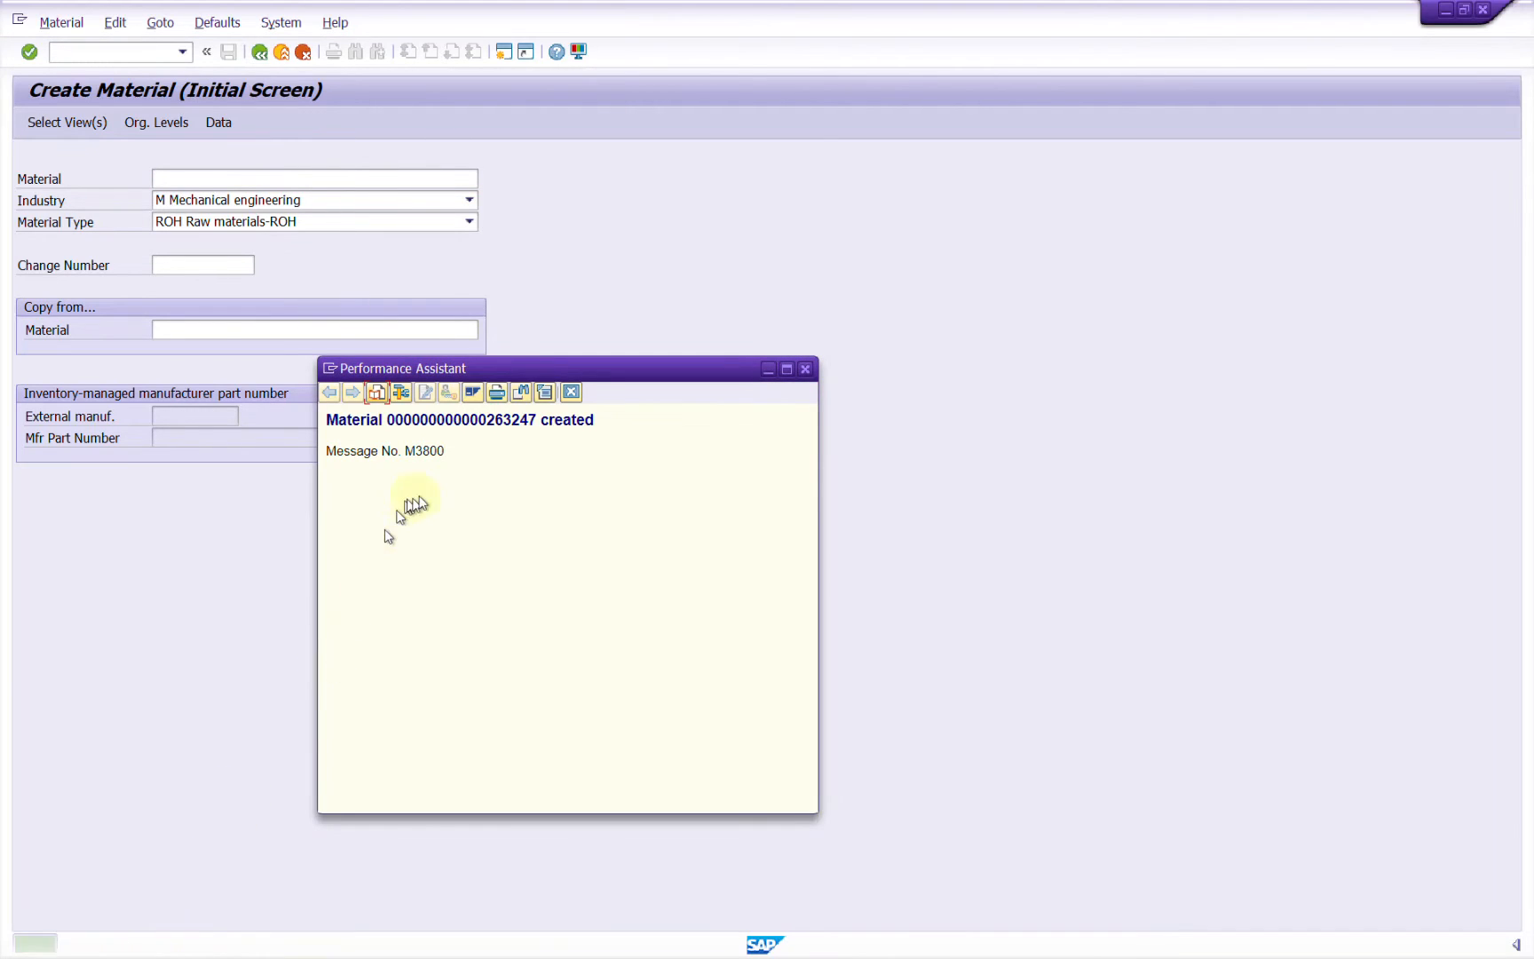
pyautogui.doubleClick(506, 418)
pyautogui.hotkey('ctrl', 'c')
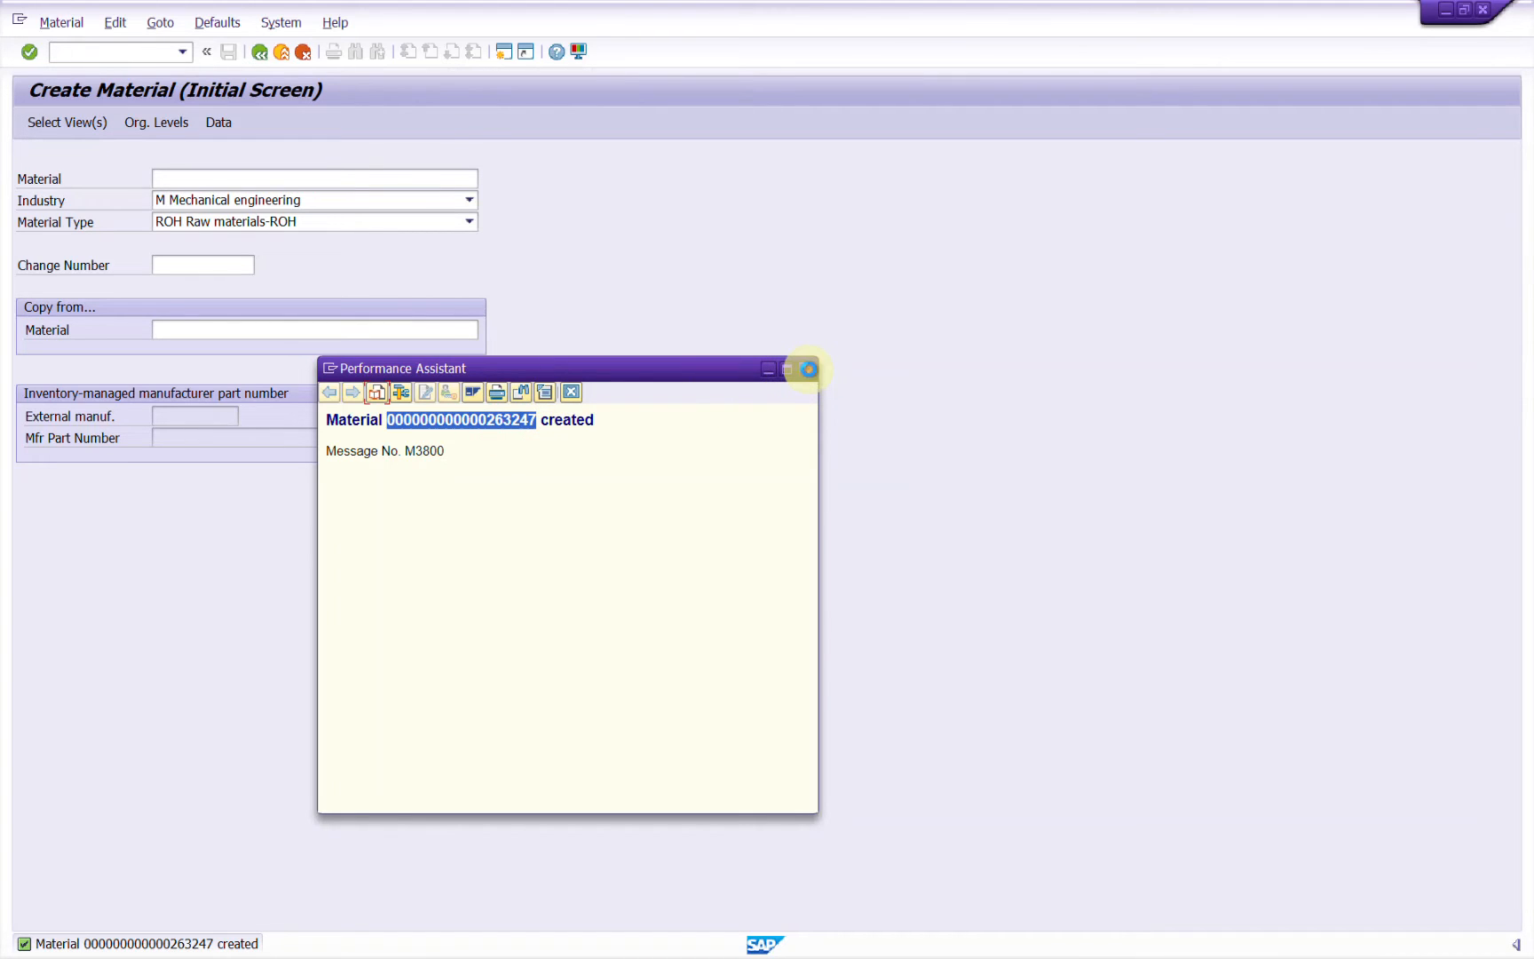
pyautogui.click(805, 369)
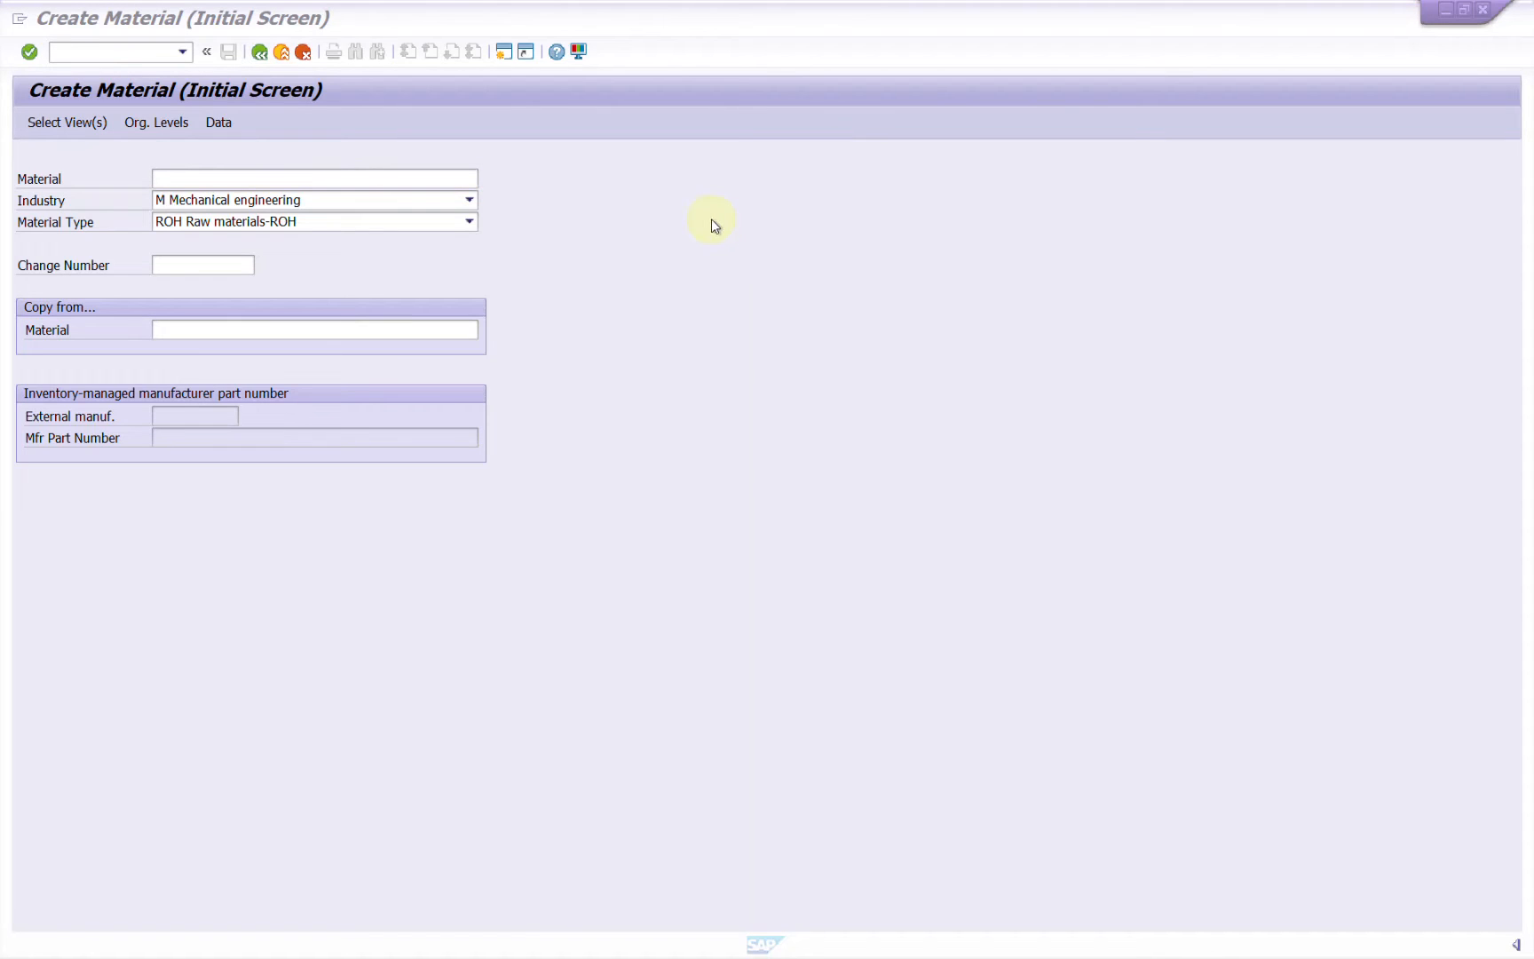
# Switch to the Excel sheet Inter Comp and replace the entry in cell C25 with material number 263247.
pyautogui.hotkey('alt', 'Tab')
pyautogui.click(10, 826)
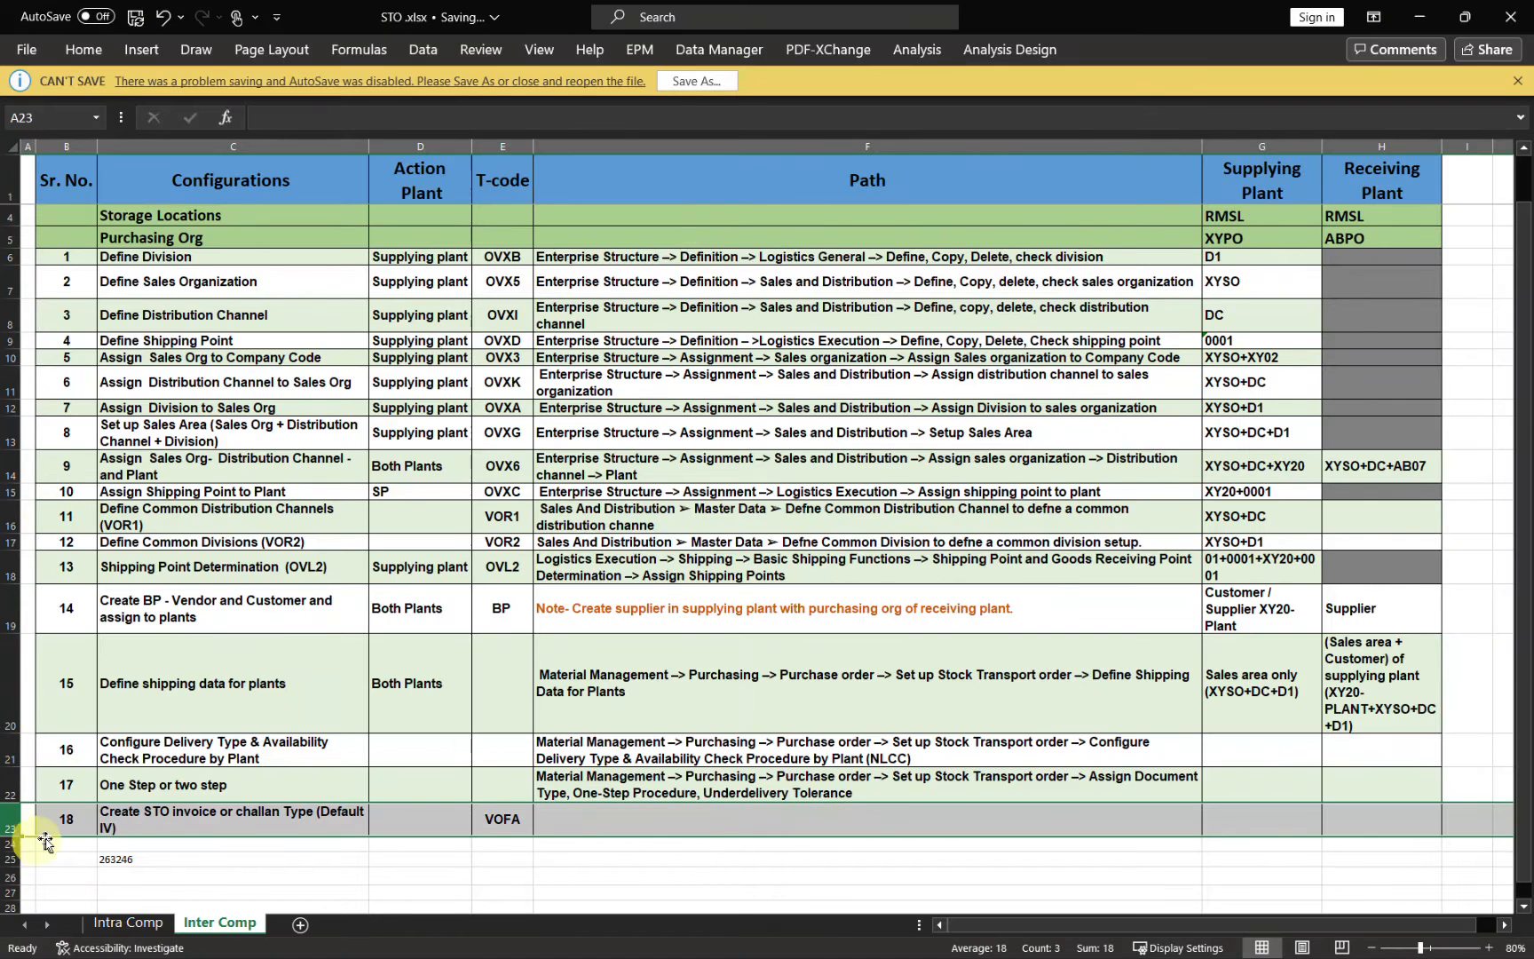
pyautogui.click(133, 858)
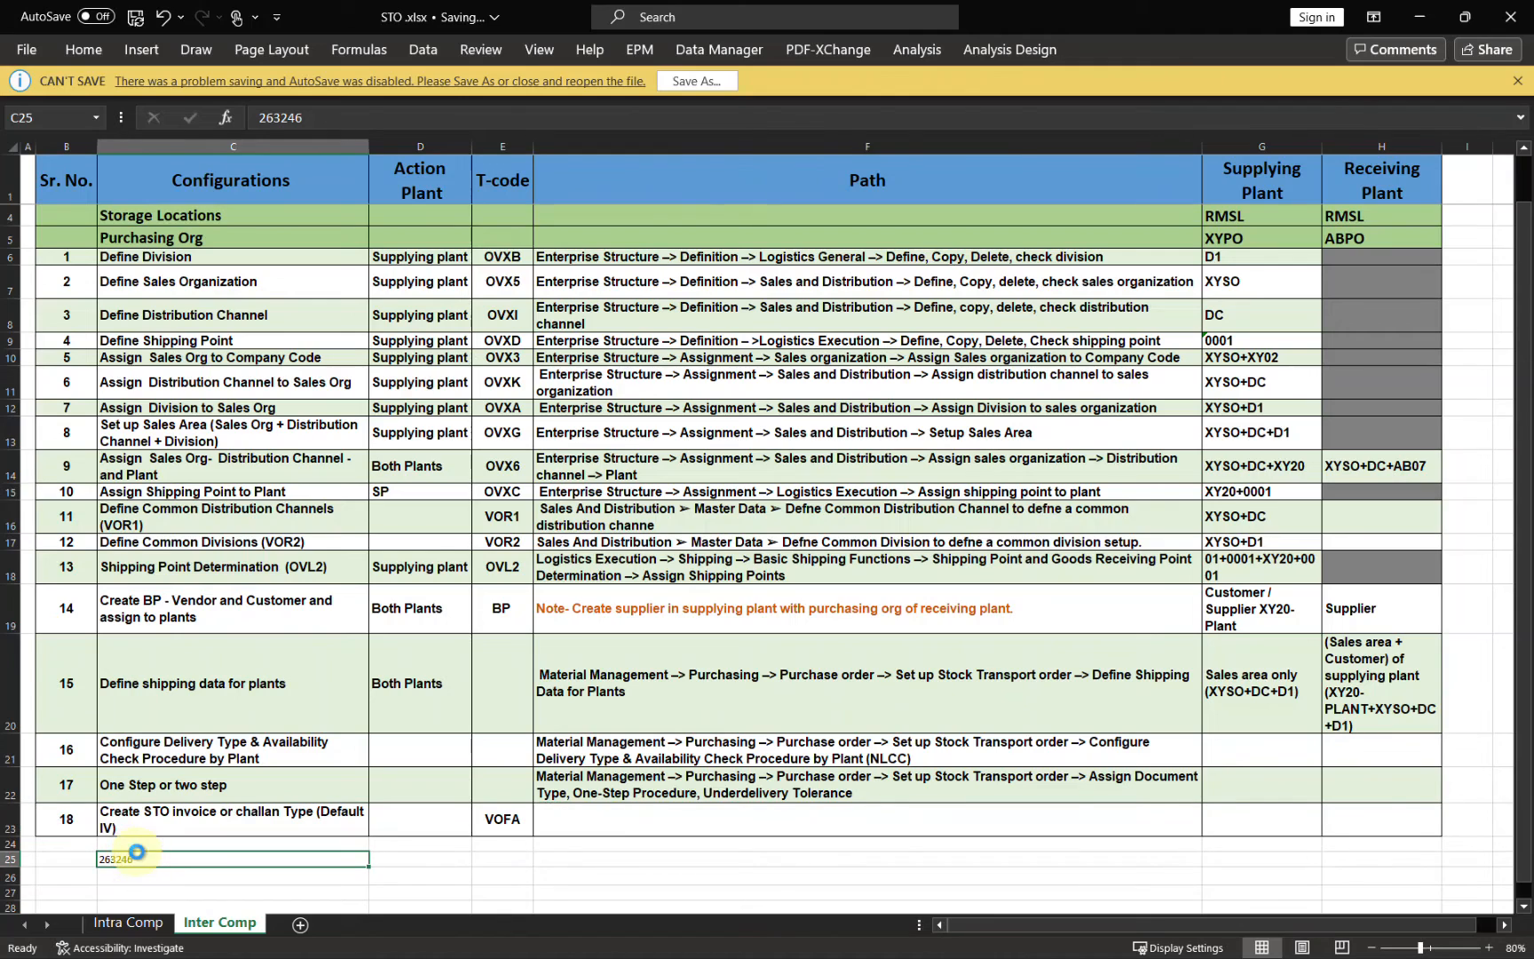
pyautogui.write('263247')
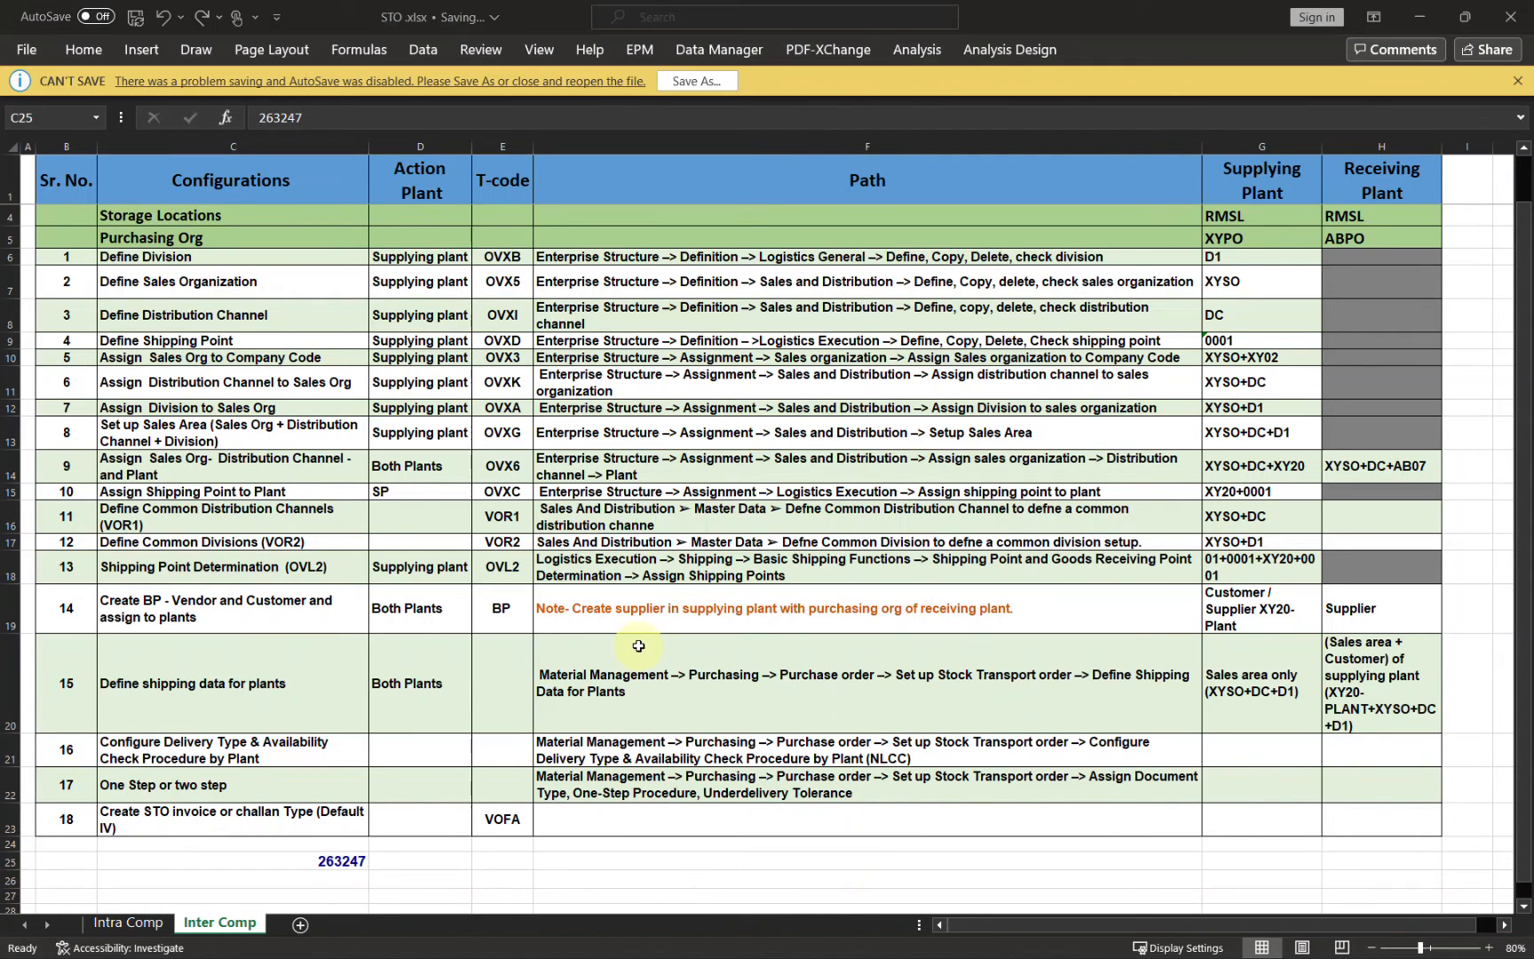
# Return to SAP and start extending material 263247, deselecting the views Sales Org. Data 1, Sales Org. Data 2 and General/Plant Data.
pyautogui.hotkey('alt', 'Tab')
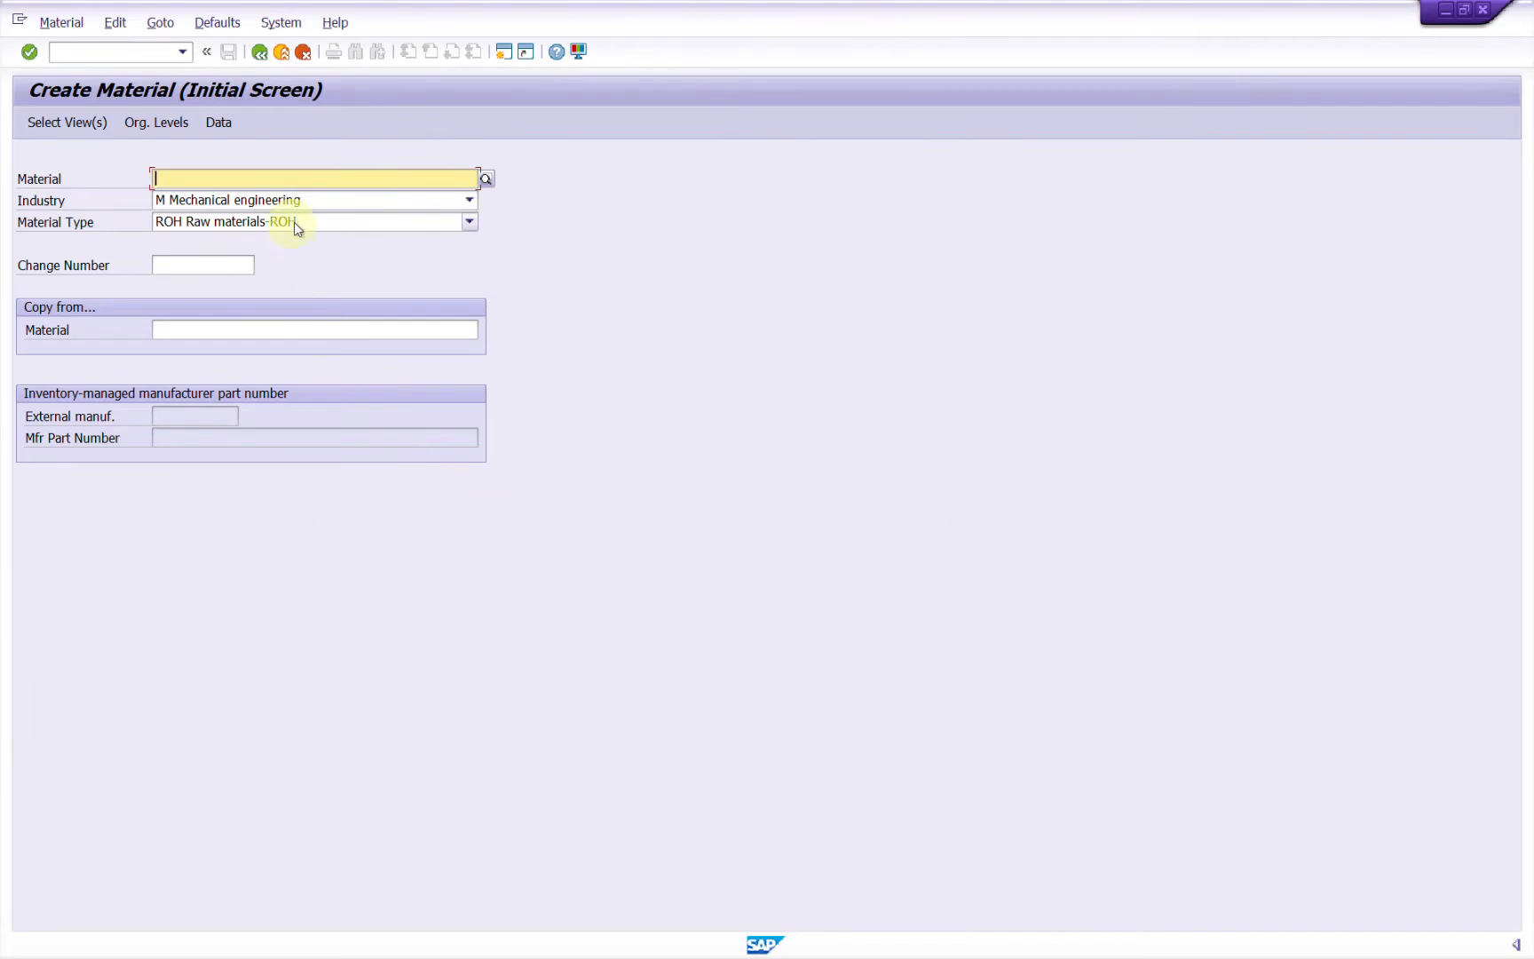
pyautogui.hotkey('ctrl', 'v')
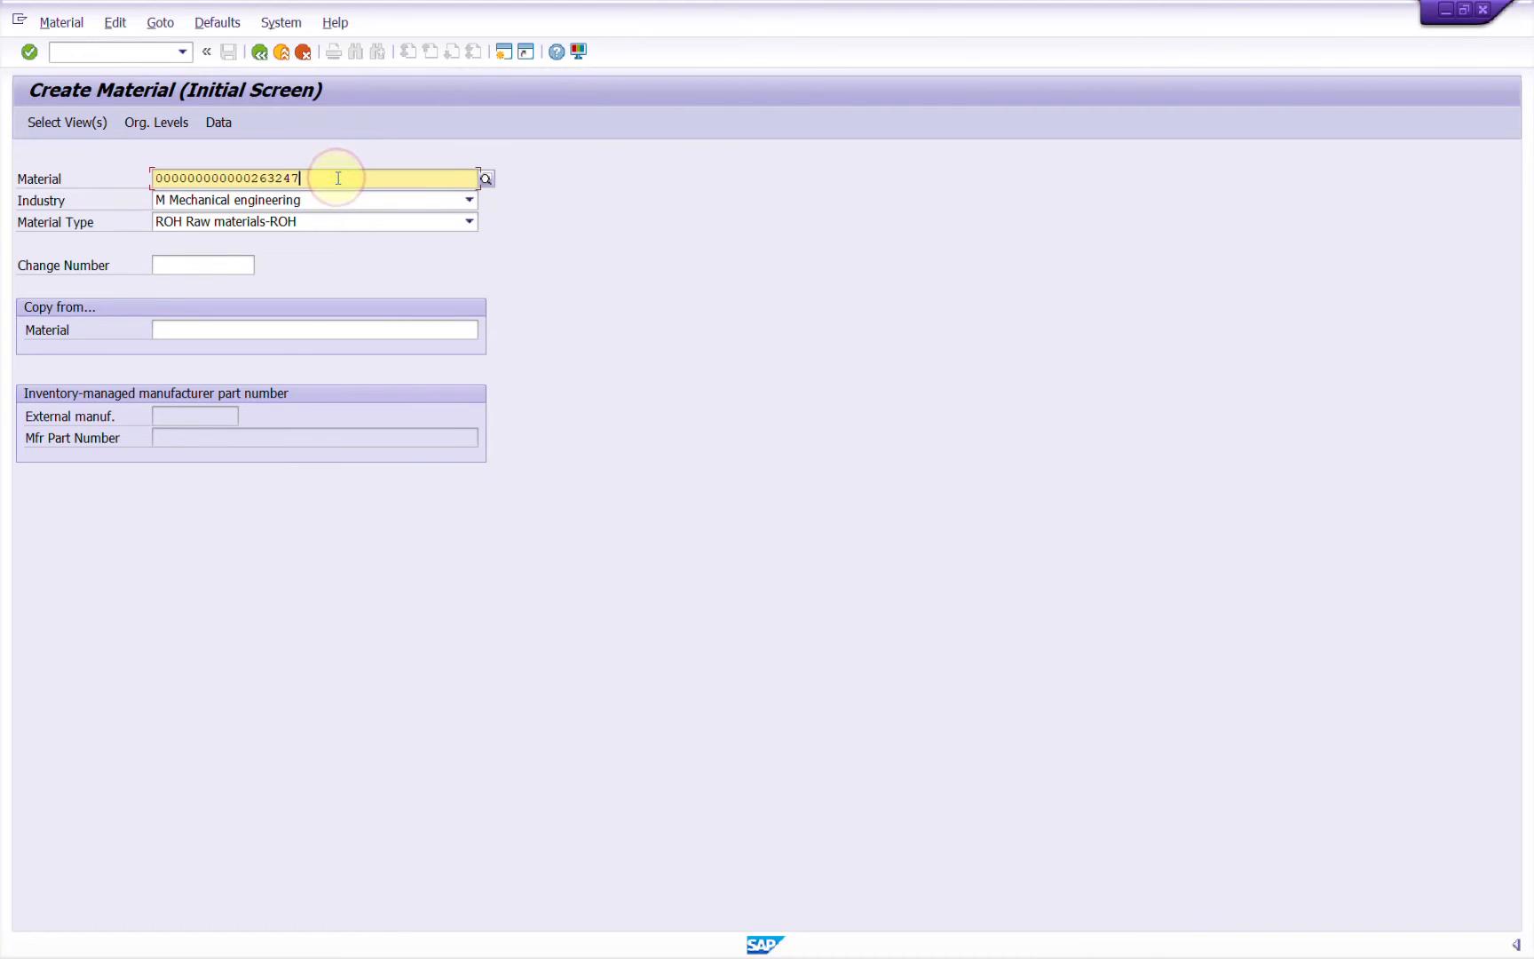
pyautogui.press('Return')
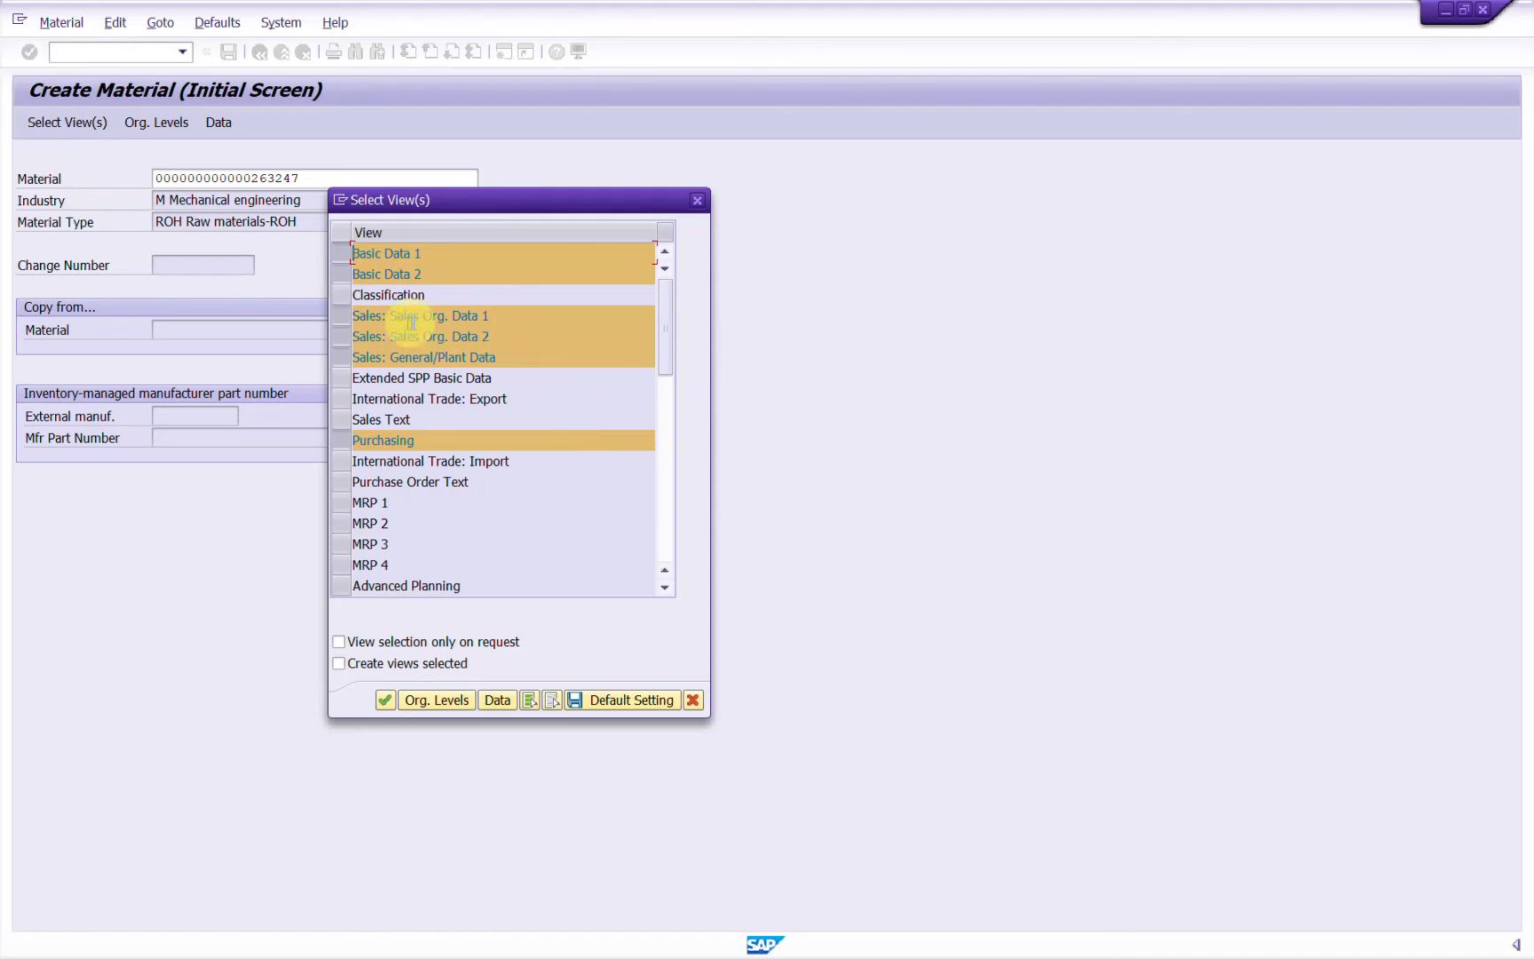
pyautogui.click(349, 318)
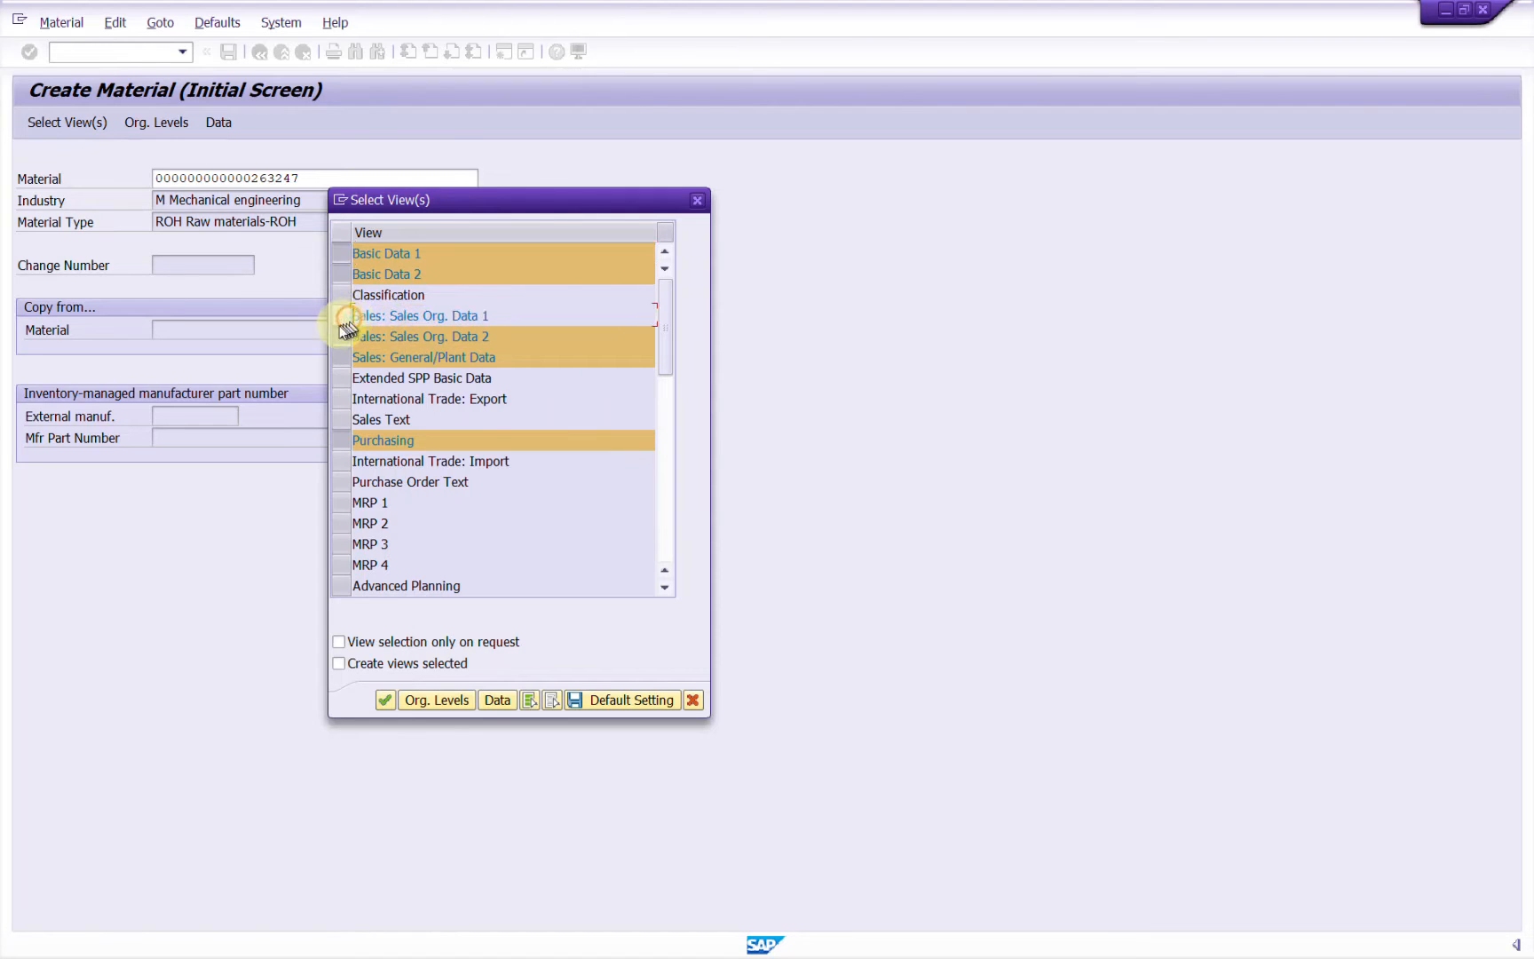
pyautogui.click(343, 337)
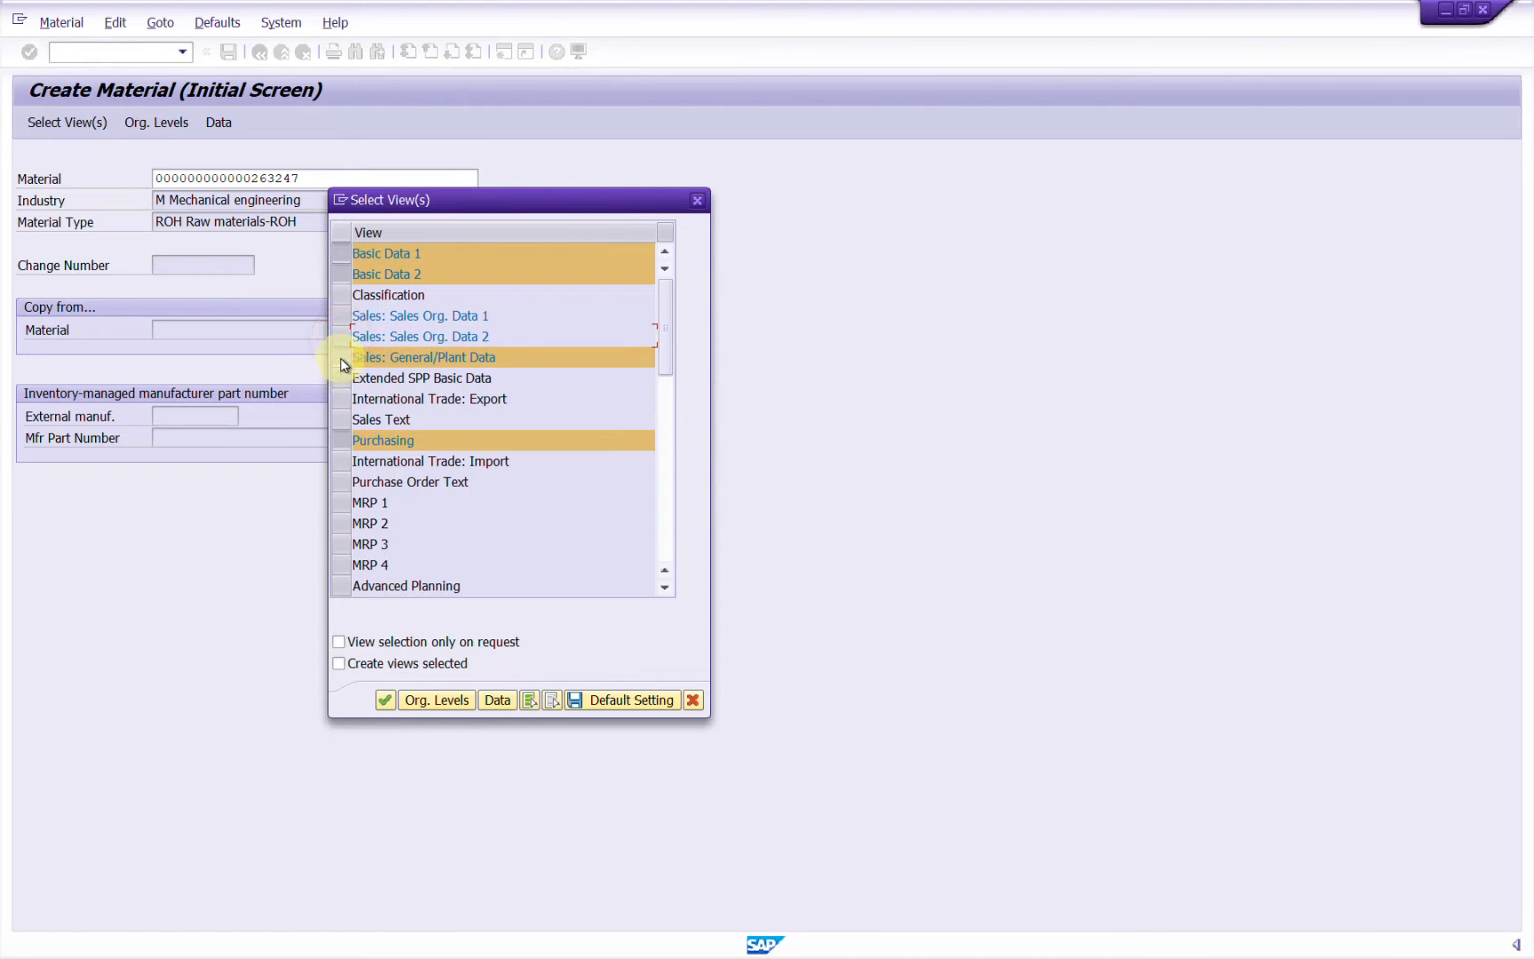
pyautogui.click(343, 359)
pyautogui.press('Return')
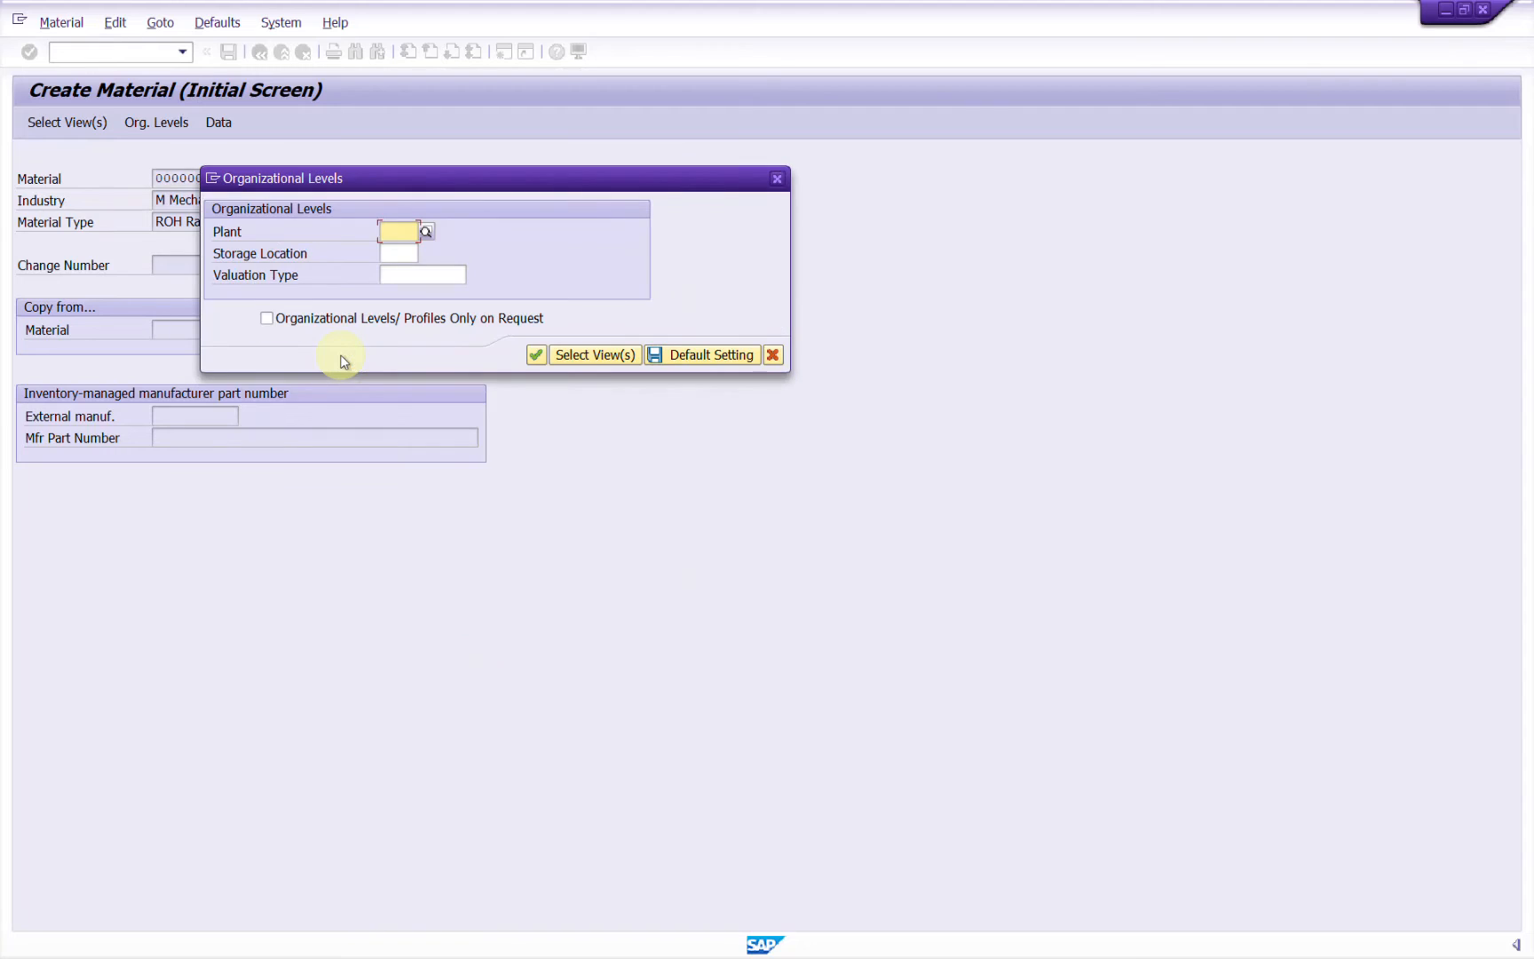
# Set the organizational levels to plant AB07 and storage location RMSL.
pyautogui.write('AB07')
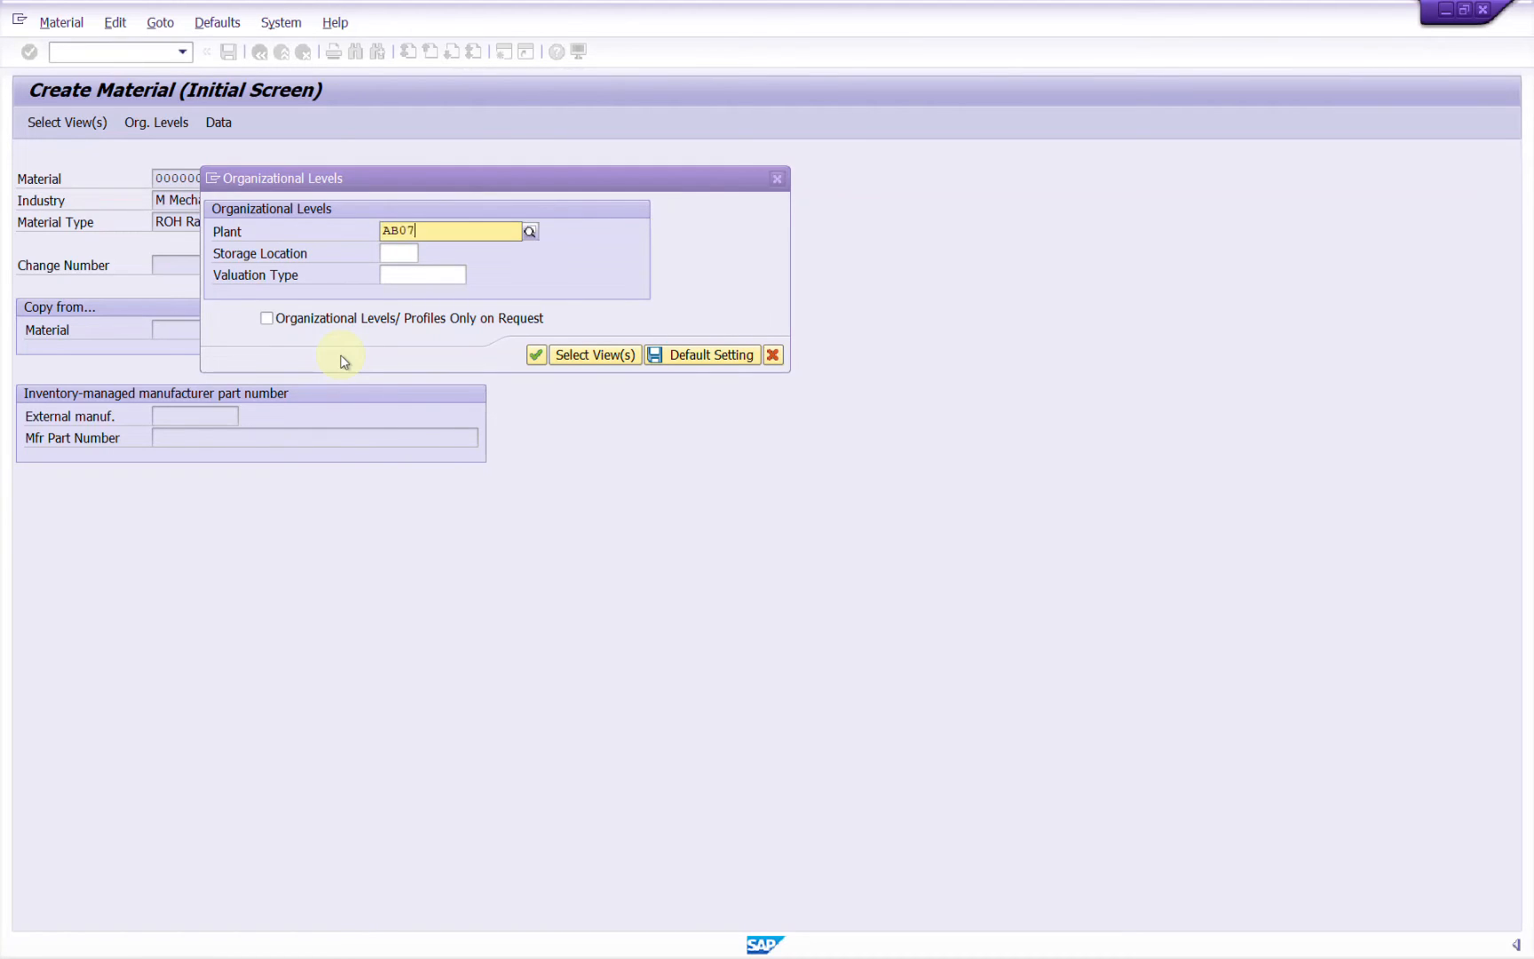
pyautogui.press('Tab')
pyautogui.write('R')
pyautogui.press('Down')
pyautogui.press('Return')
pyautogui.press('Tab')
pyautogui.press('Return')
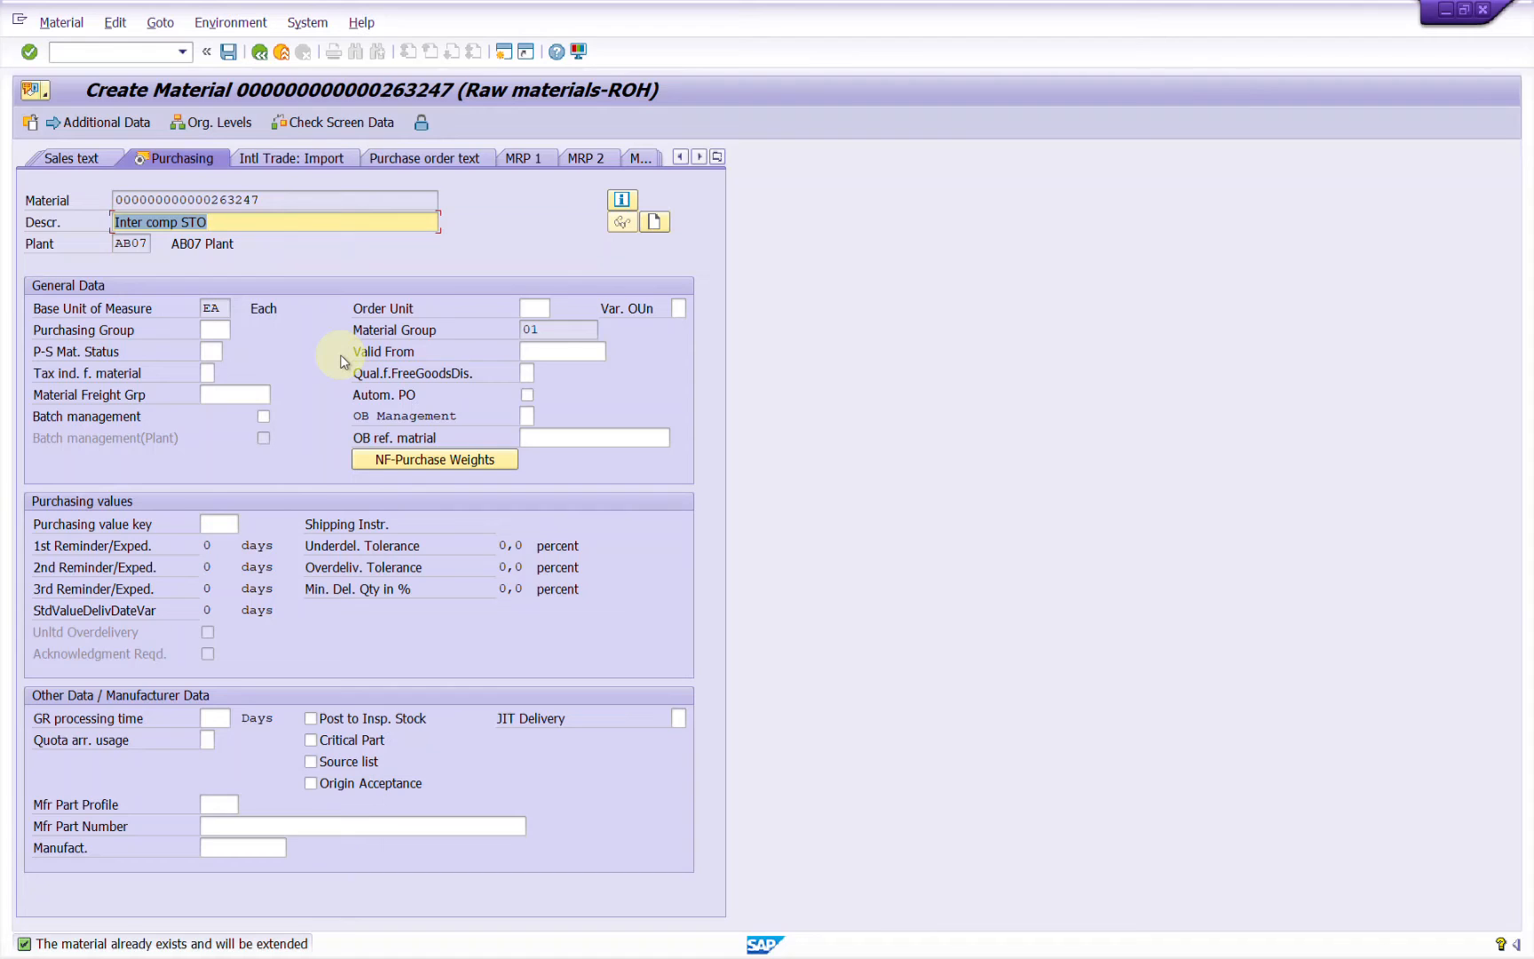
# Proceed through plant AB07's purchasing and plant storage views to the Accounting 1 view, leaving the purchasing group empty.
pyautogui.press('Tab')
pyautogui.press('Tab')
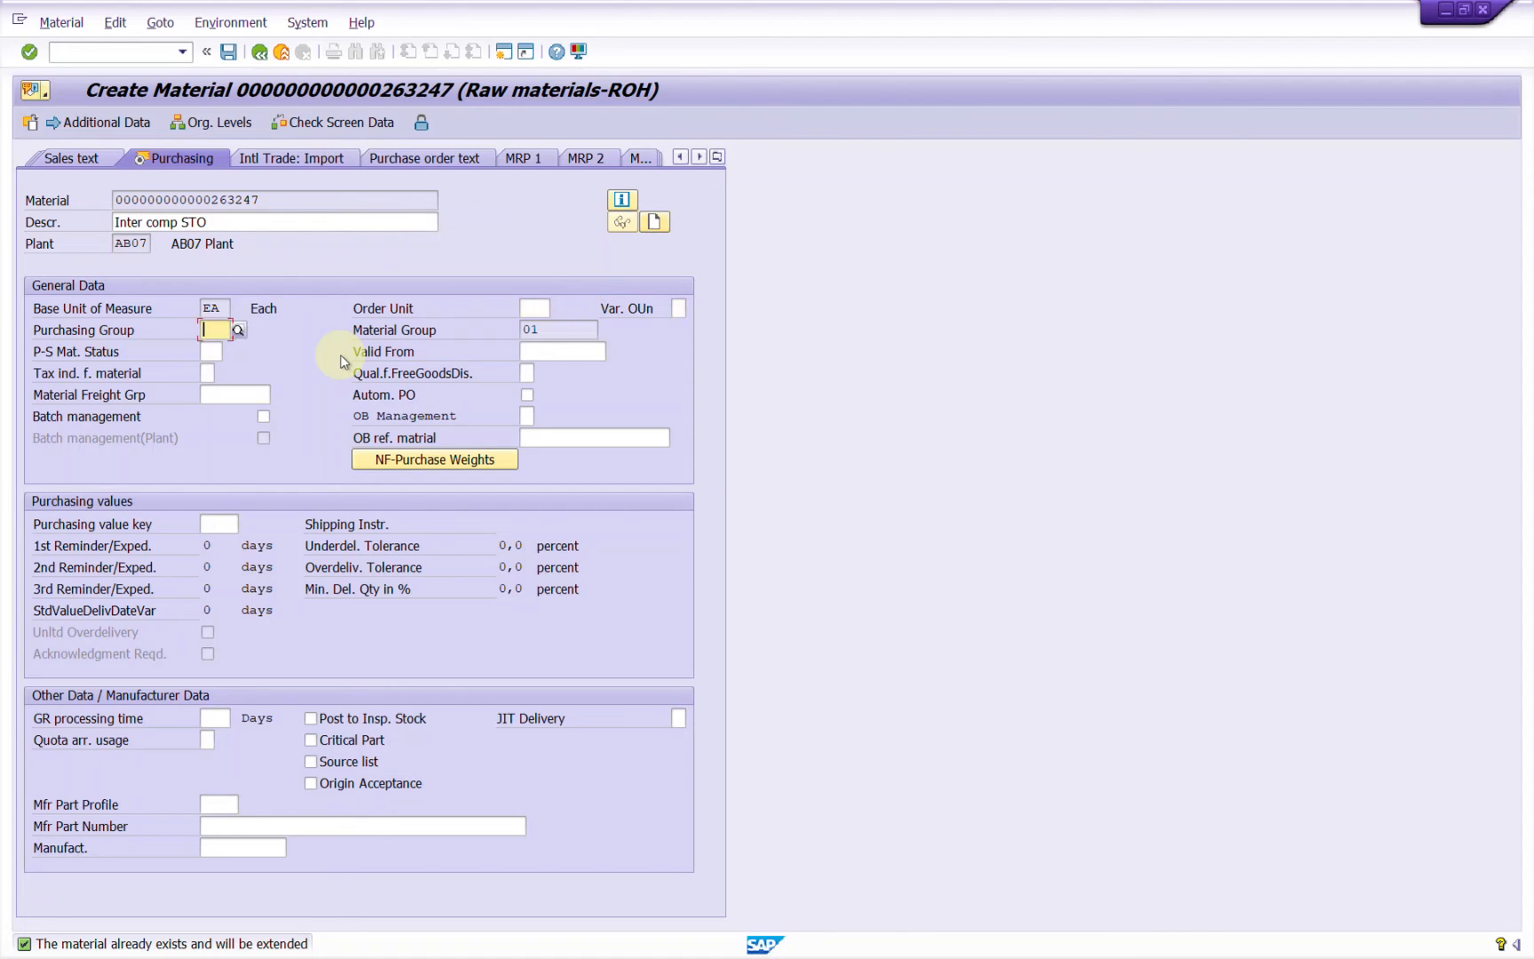
pyautogui.write('001')
pyautogui.press('Return')
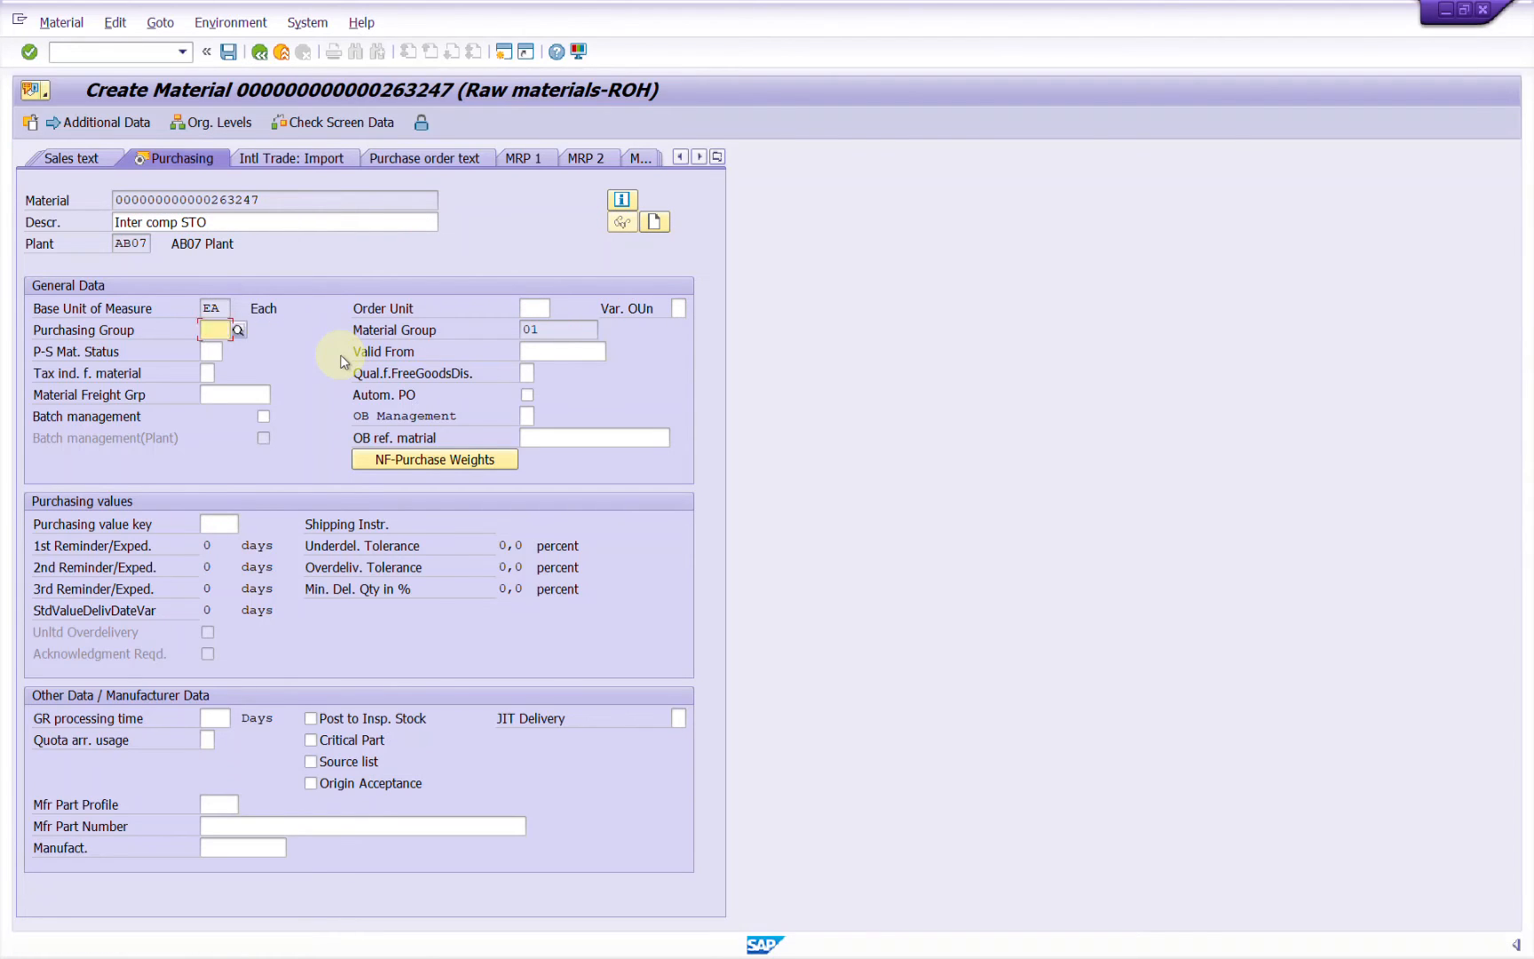
pyautogui.press('Return')
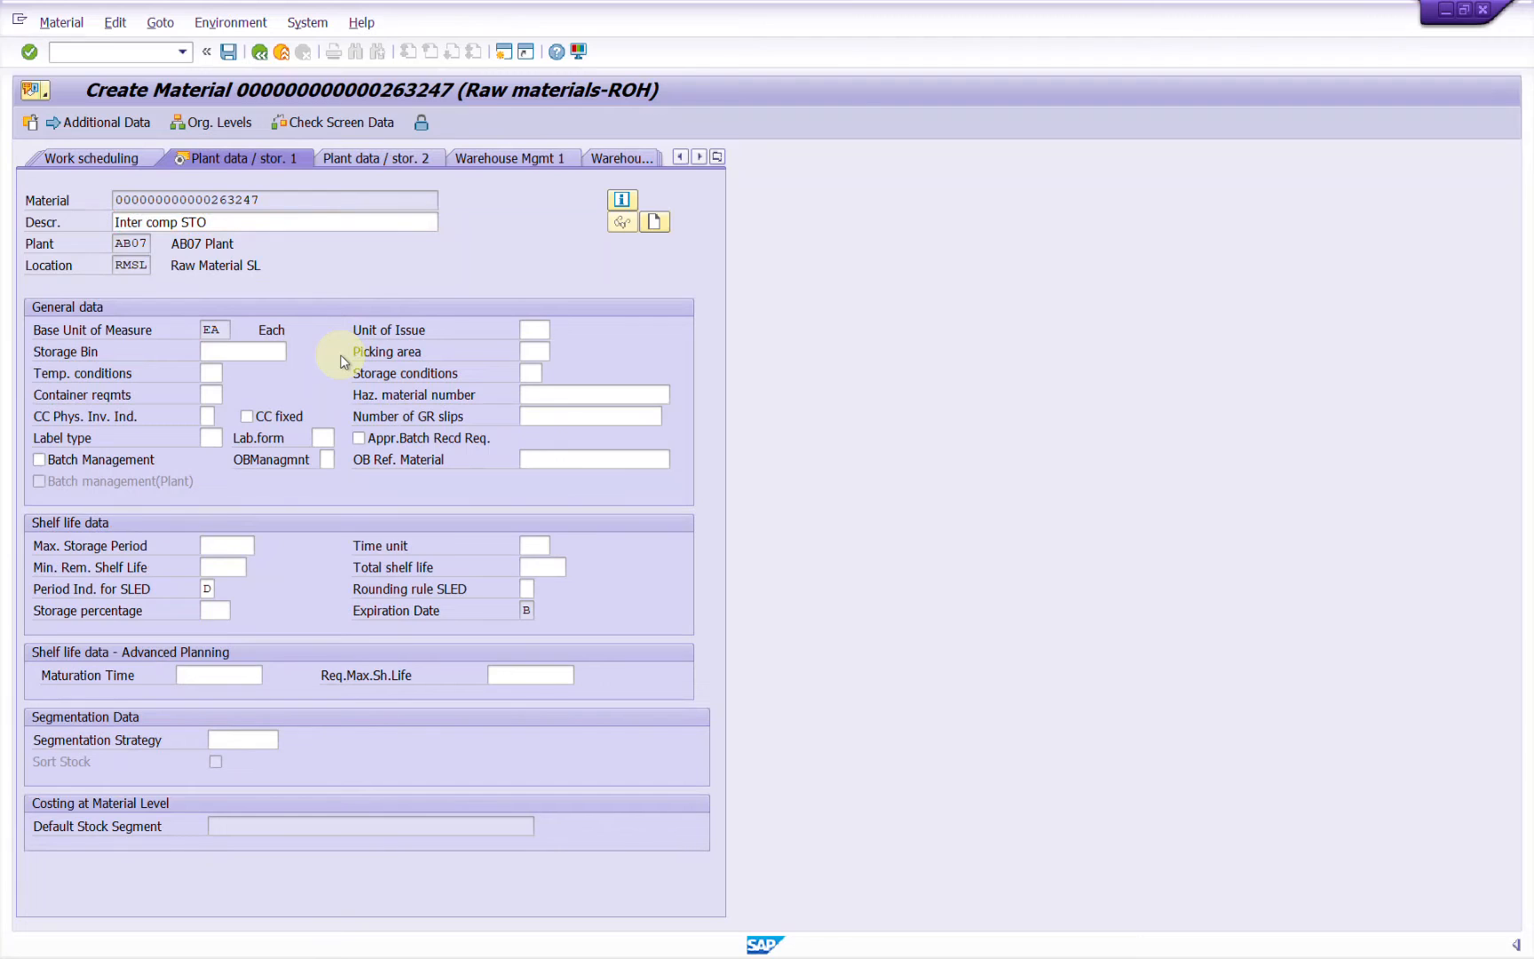
pyautogui.press('Tab')
pyautogui.press('Tab')
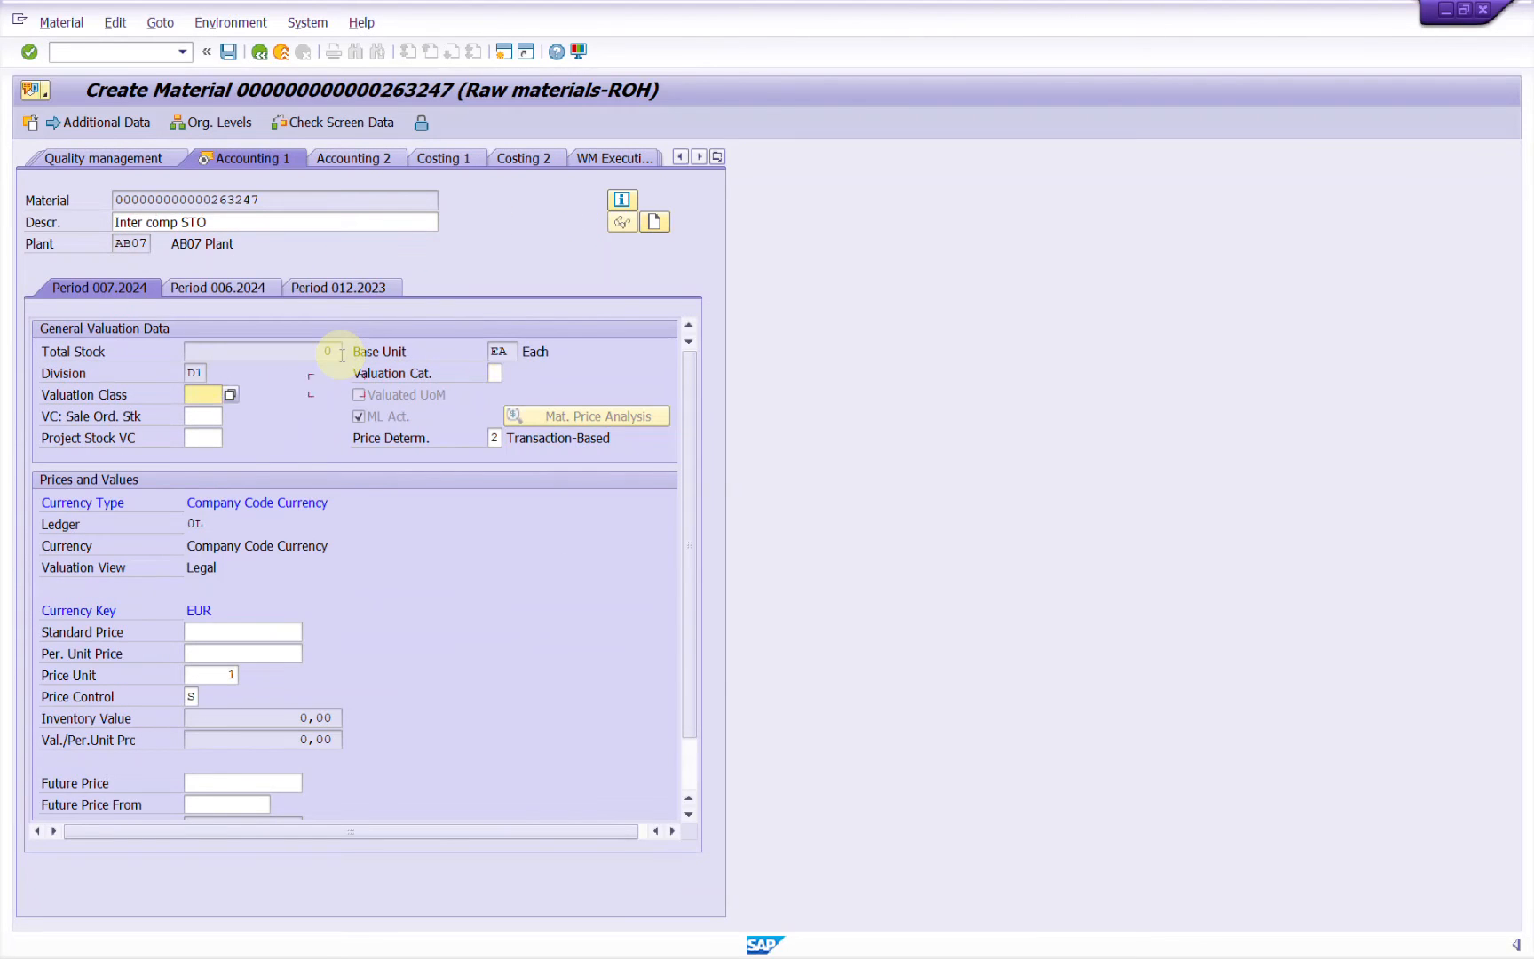
# Set valuation class 3000 and standard price 10 in plant AB07's accounting data.
pyautogui.press('Down')
pyautogui.press('Tab')
pyautogui.press('Tab')
pyautogui.press('Tab')
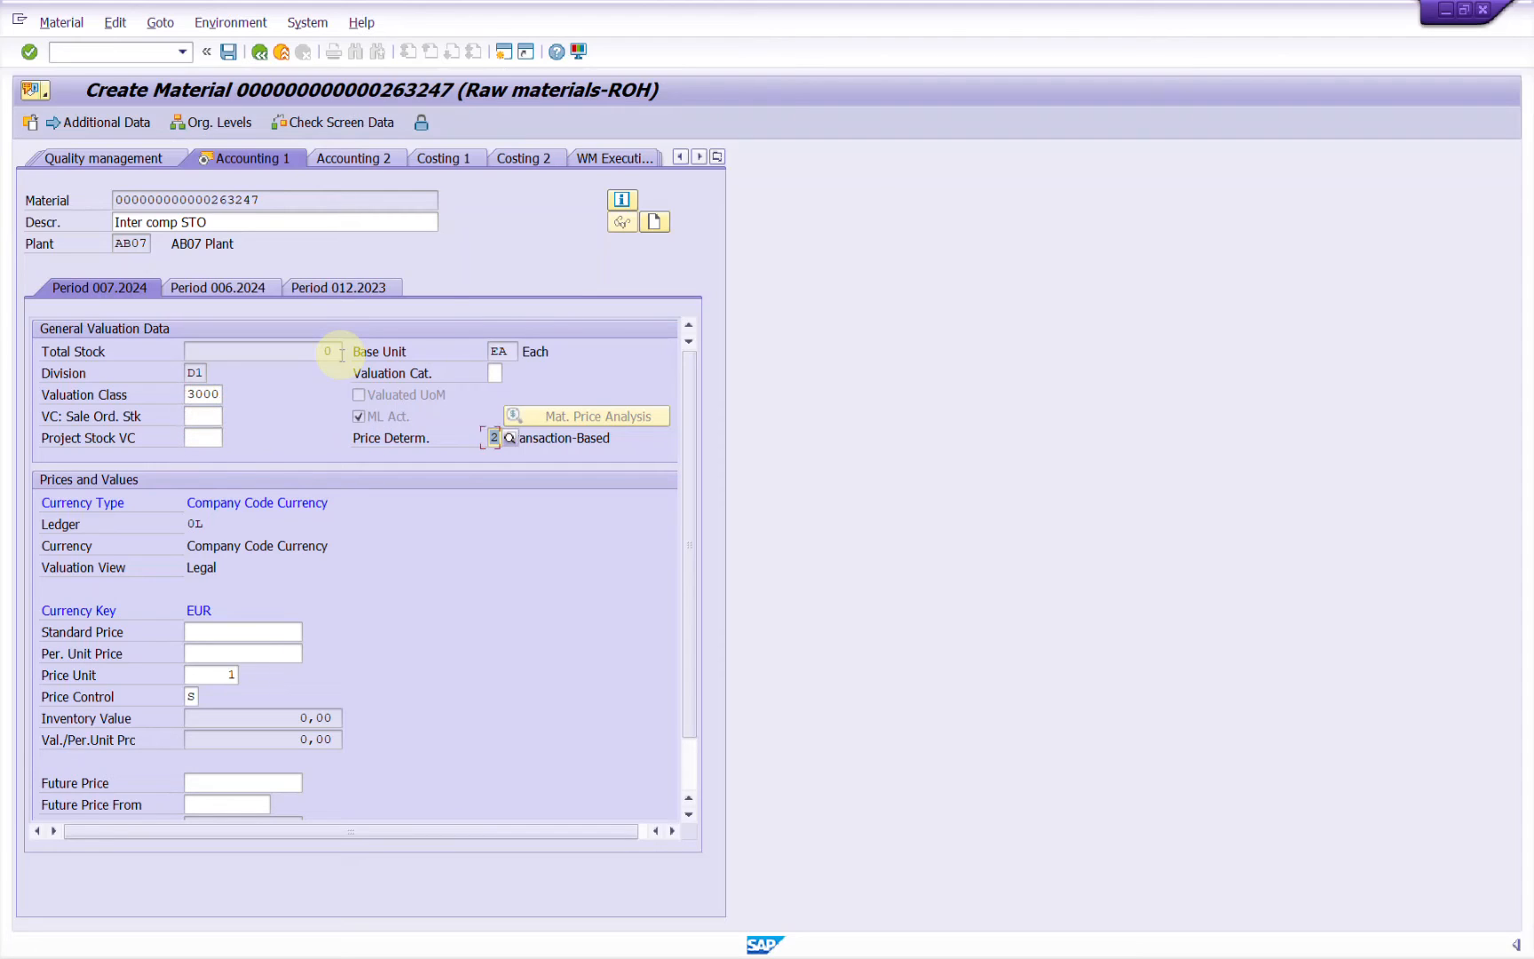
pyautogui.press('Tab')
pyautogui.press('Down')
pyautogui.press('Tab')
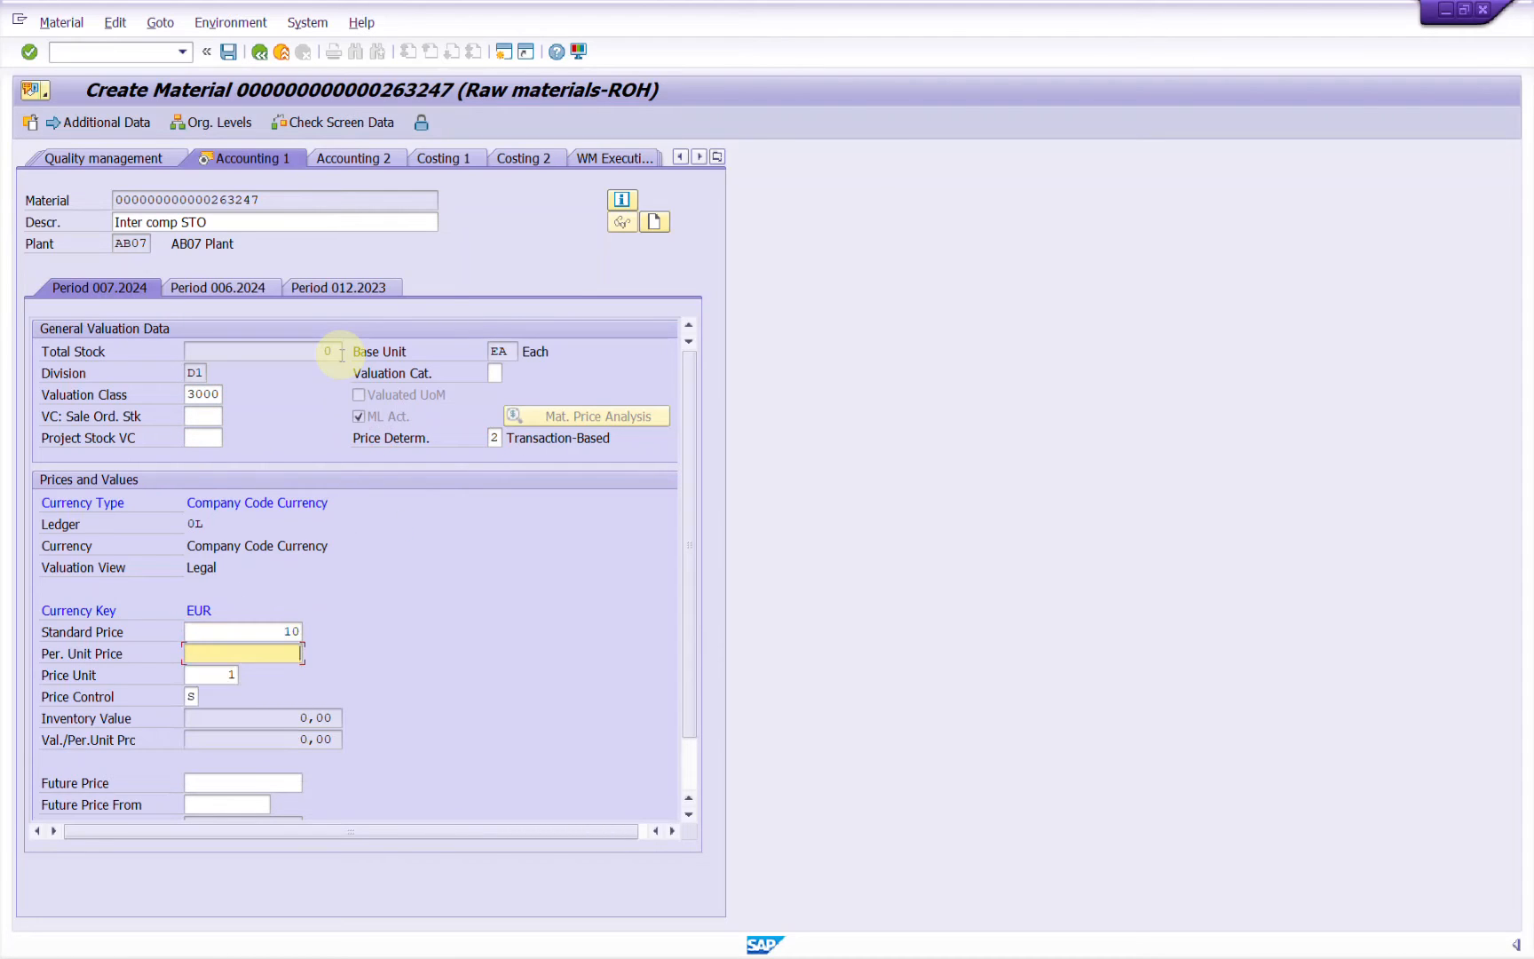
# Set the periodic unit price to 1,00 and the price control to V, and save the material extension.
pyautogui.press('Down')
pyautogui.press('Return')
pyautogui.press('Tab')
pyautogui.press('Tab')
pyautogui.write('V')
pyautogui.press('Return')
pyautogui.press('Return')
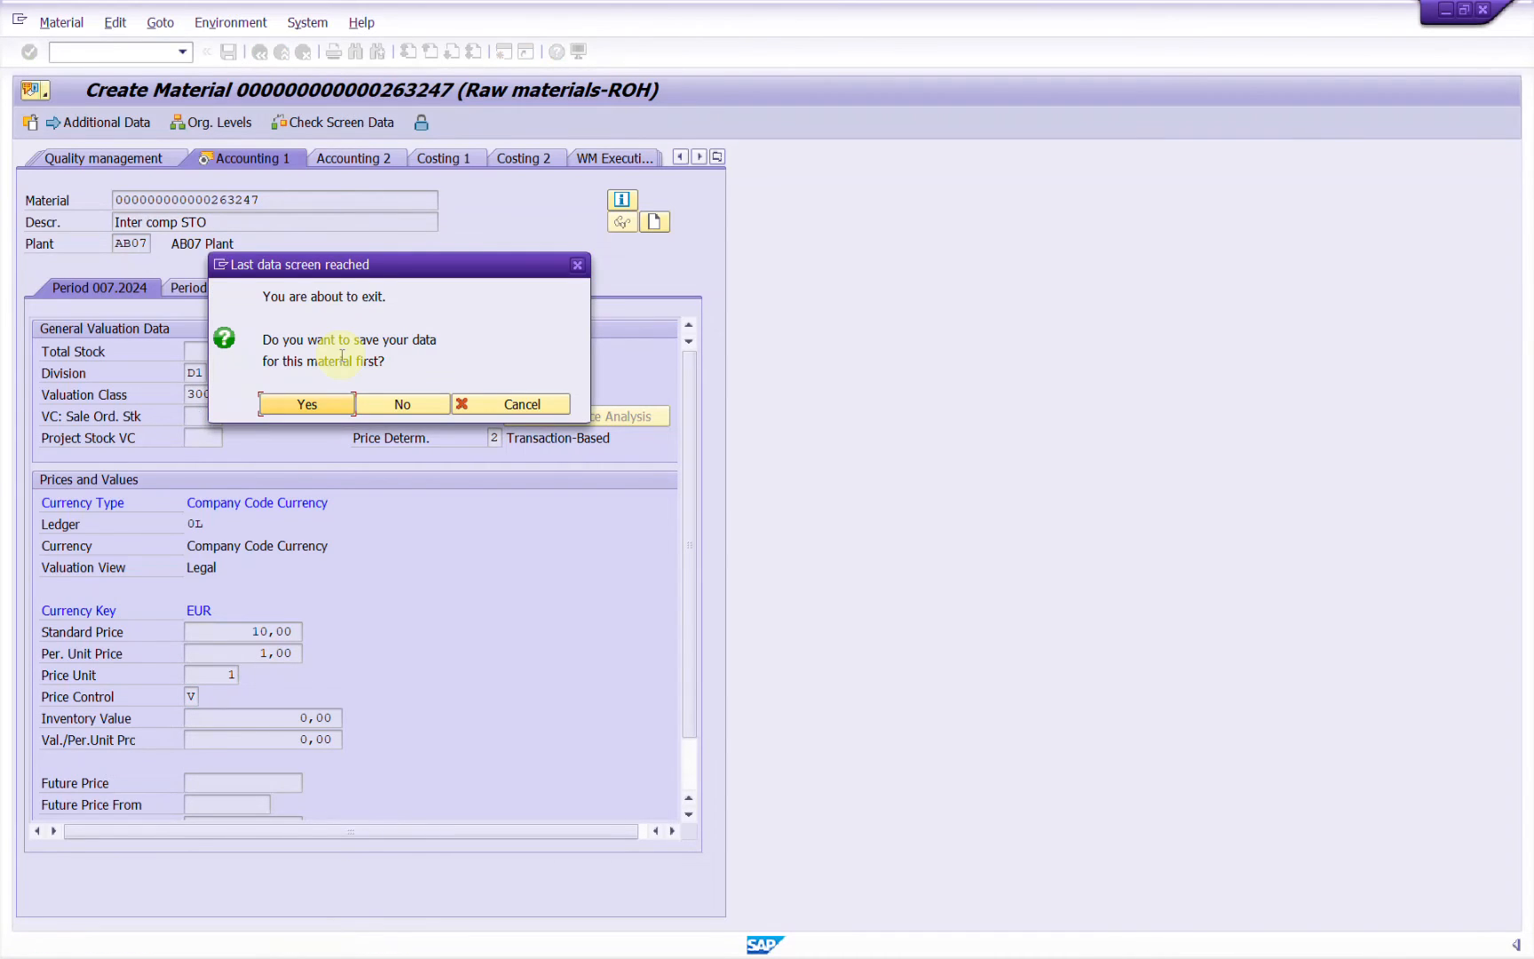
pyautogui.press('Return')
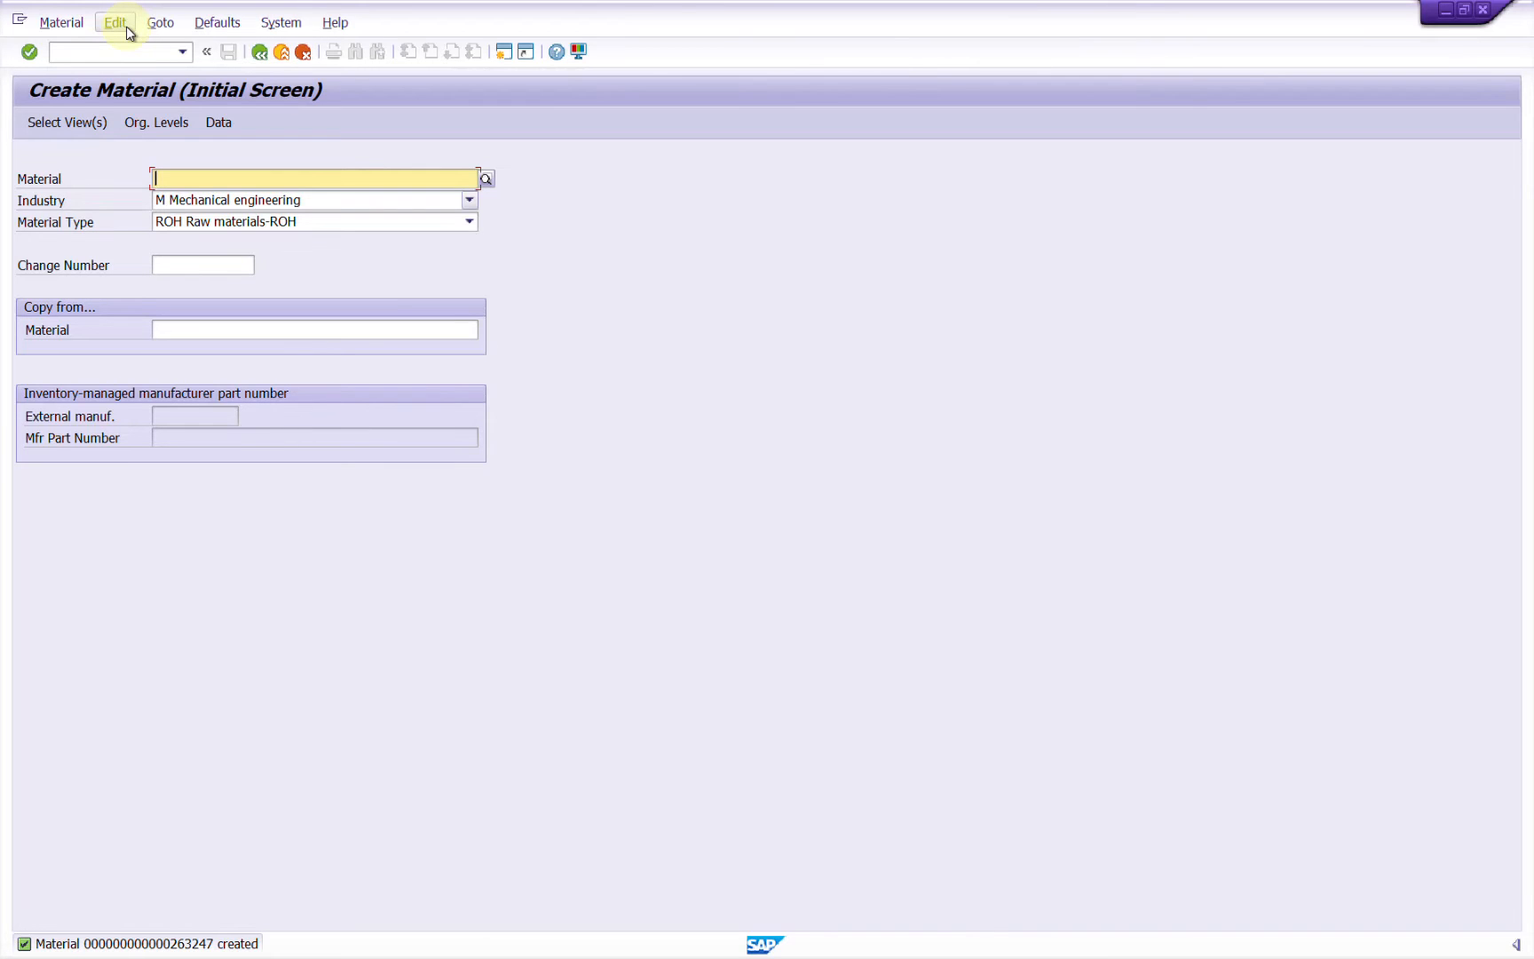
# Check the material number noted in cell C25 of the Excel sheet and return to SAP.
pyautogui.press('super+Tab')
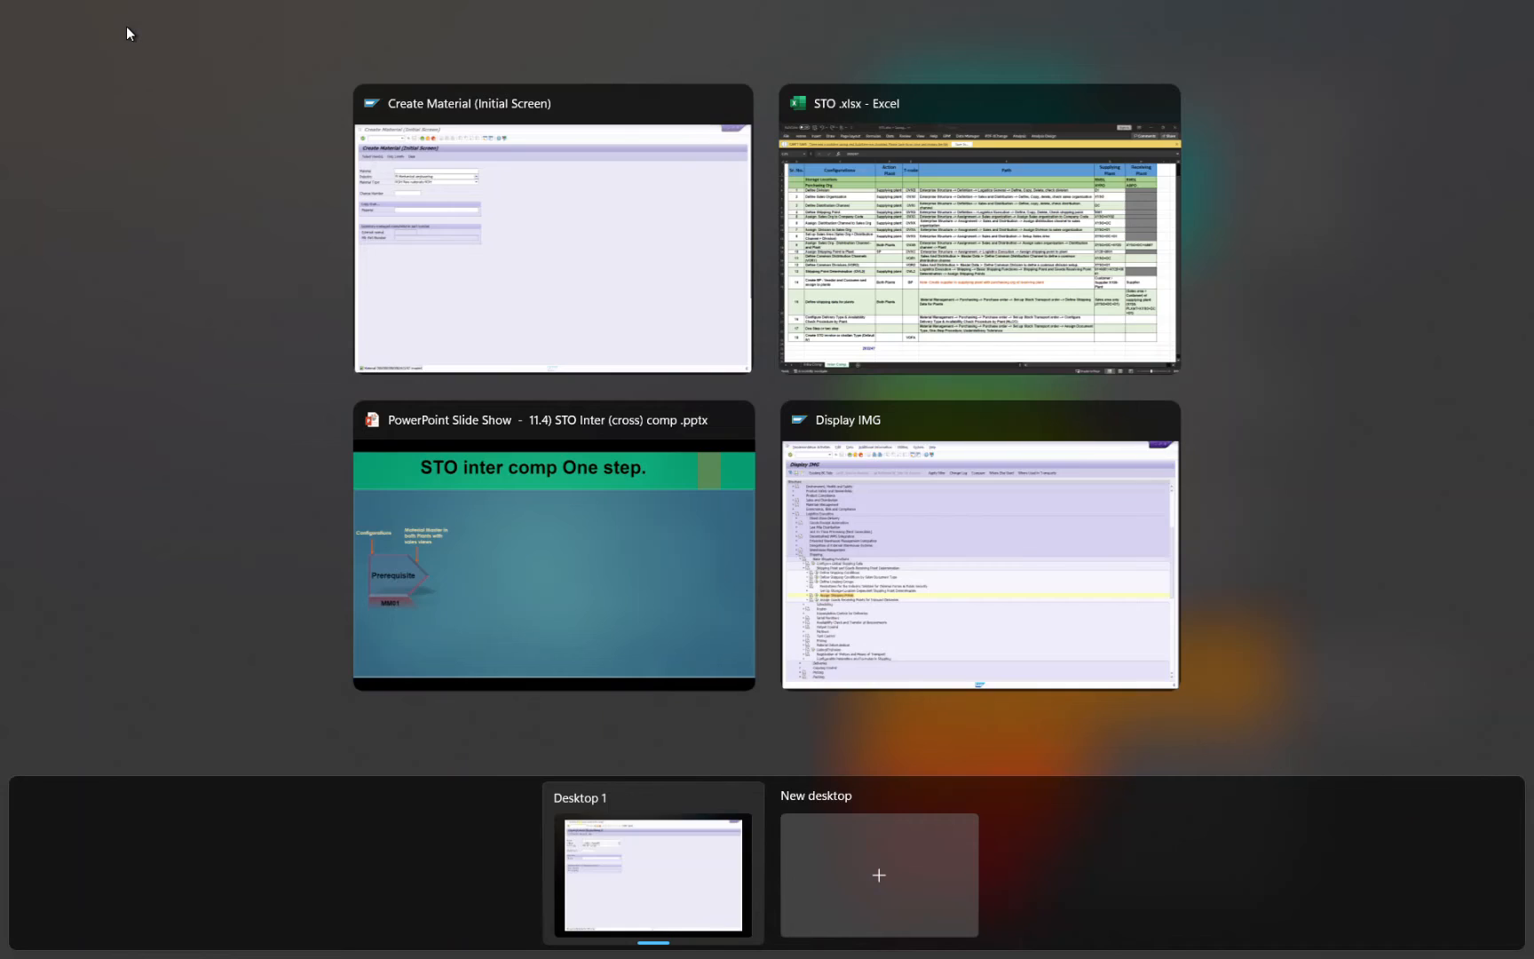
pyautogui.click(126, 34)
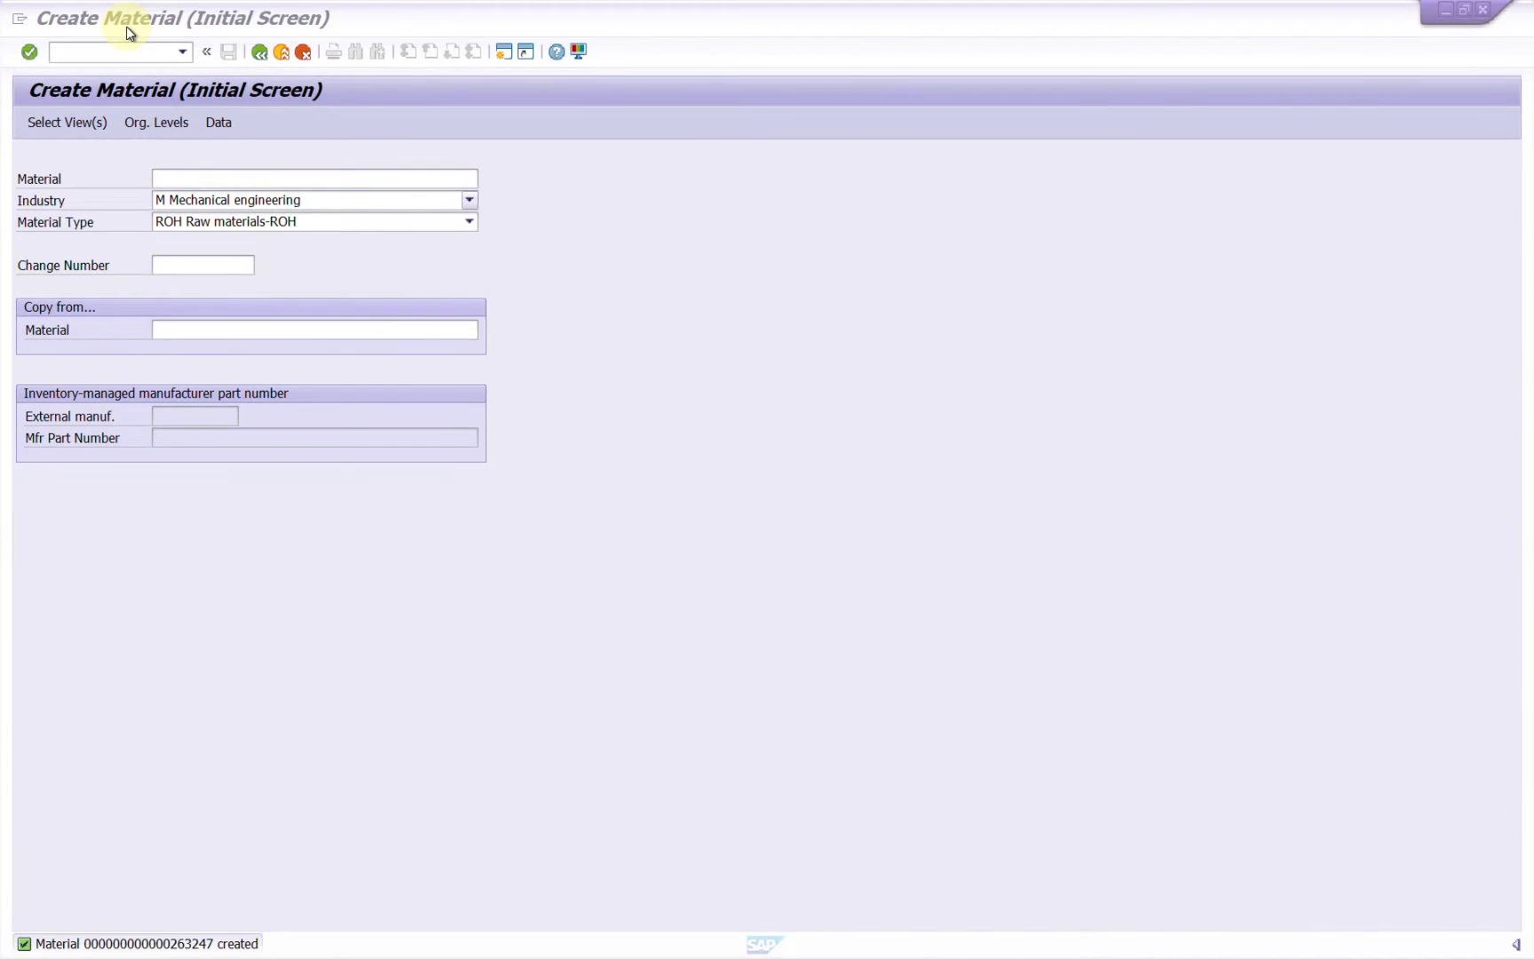
pyautogui.hotkey('alt', 'Tab')
pyautogui.write('263247')
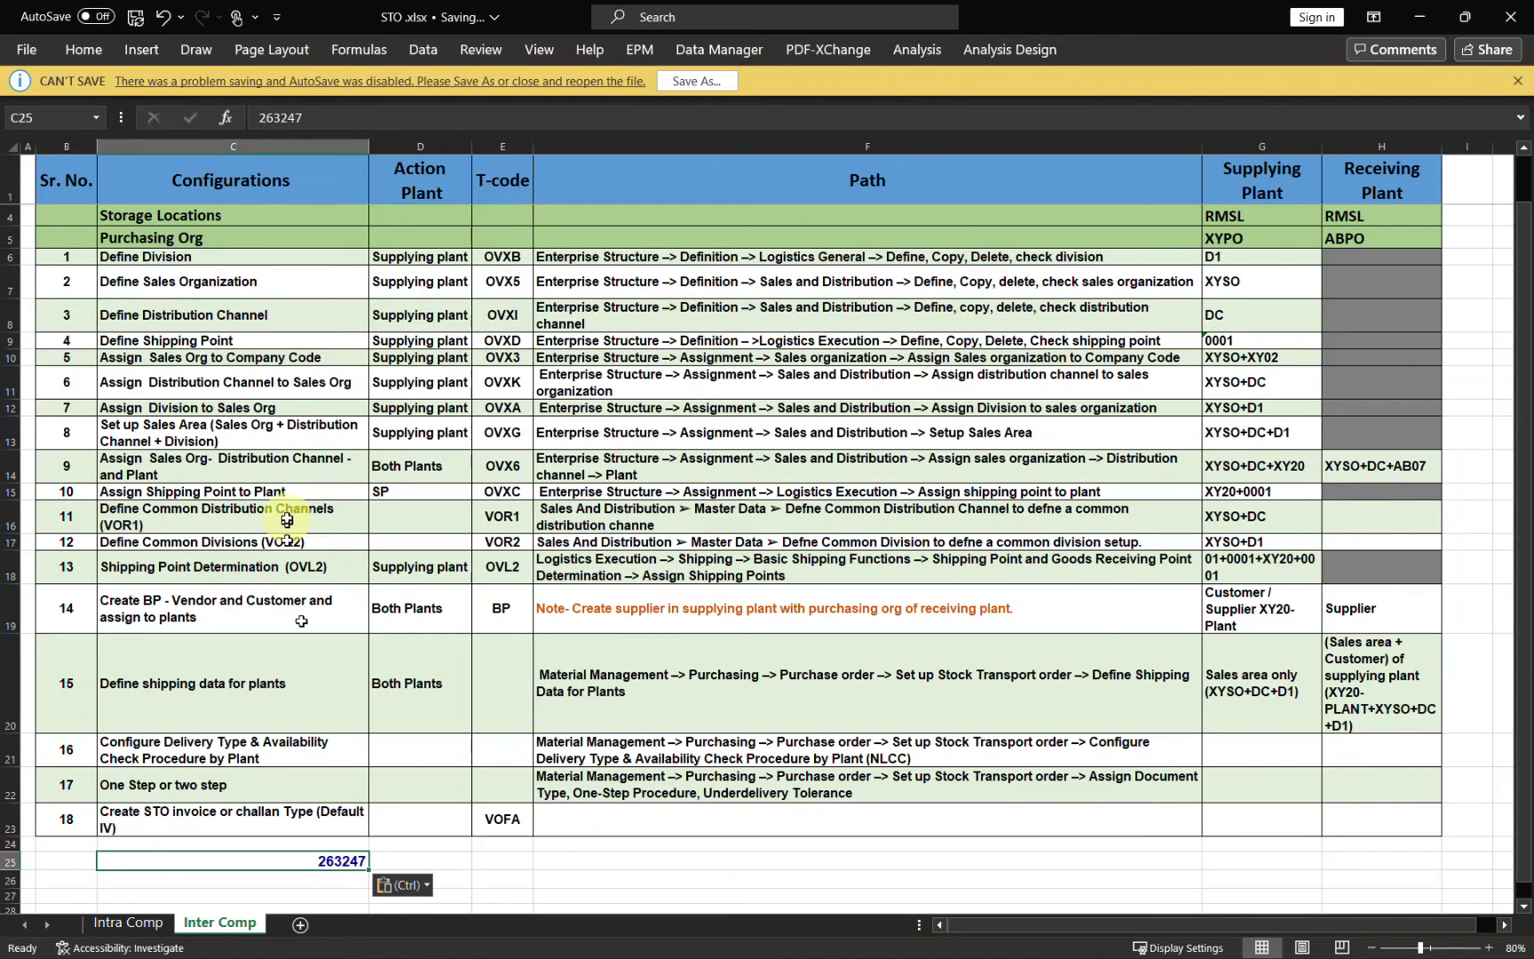
pyautogui.hotkey('alt', 'Tab')
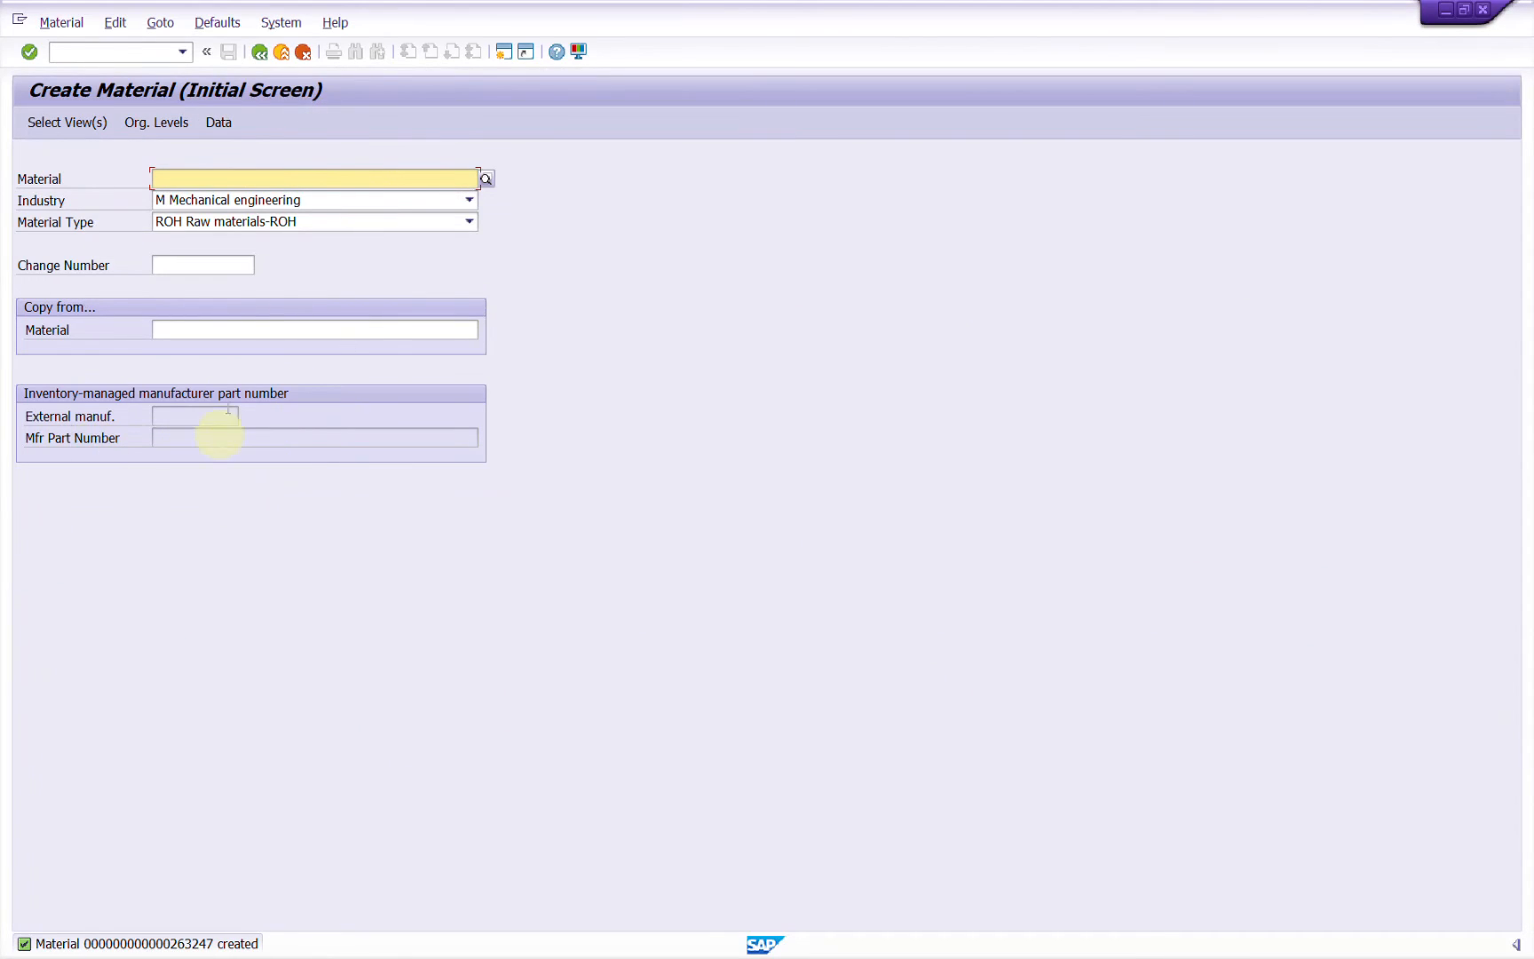
# Leave material creation, switch to the PowerPoint slide show and advance it to the Purchase Order stage.
pyautogui.click(260, 52)
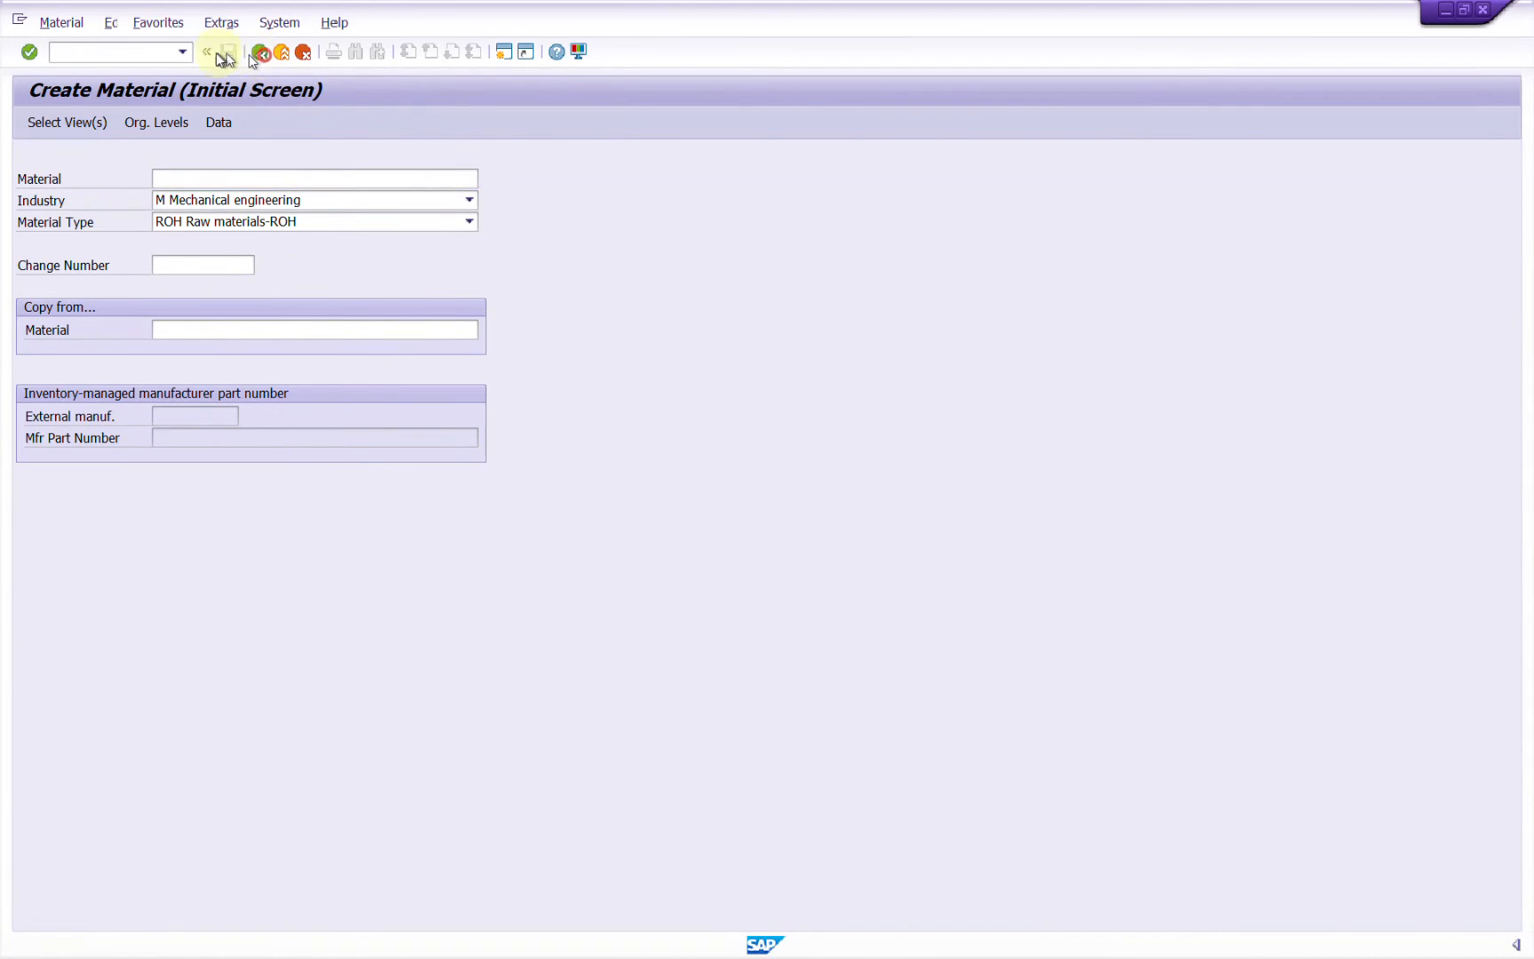
pyautogui.hotkey('alt', 'Tab')
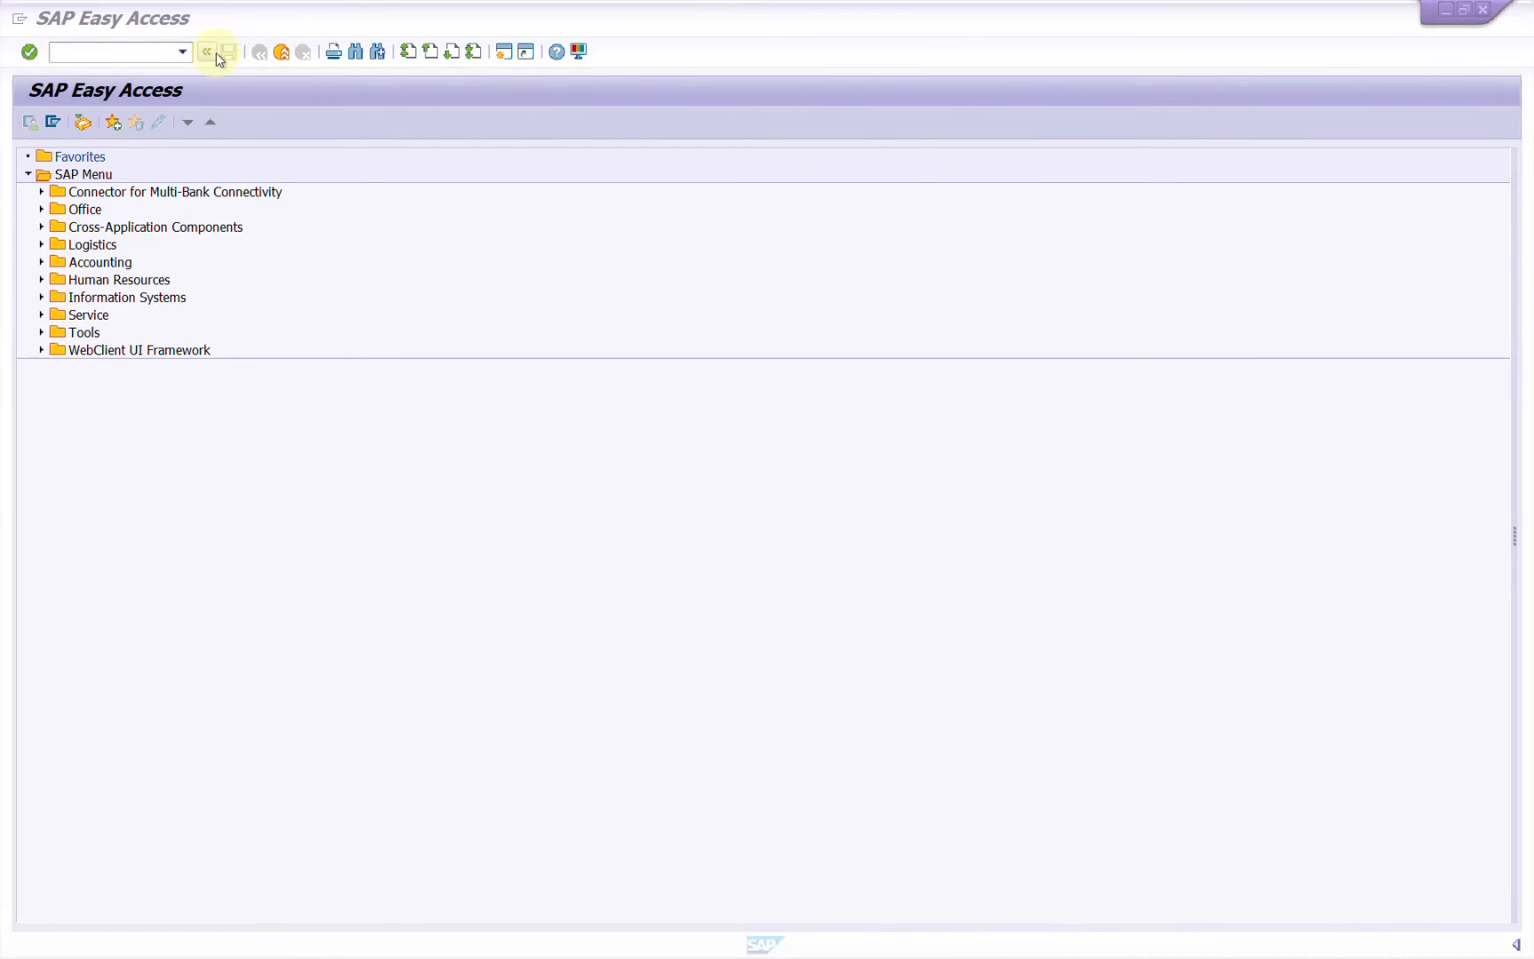
pyautogui.hotkey('alt', 'Tab')
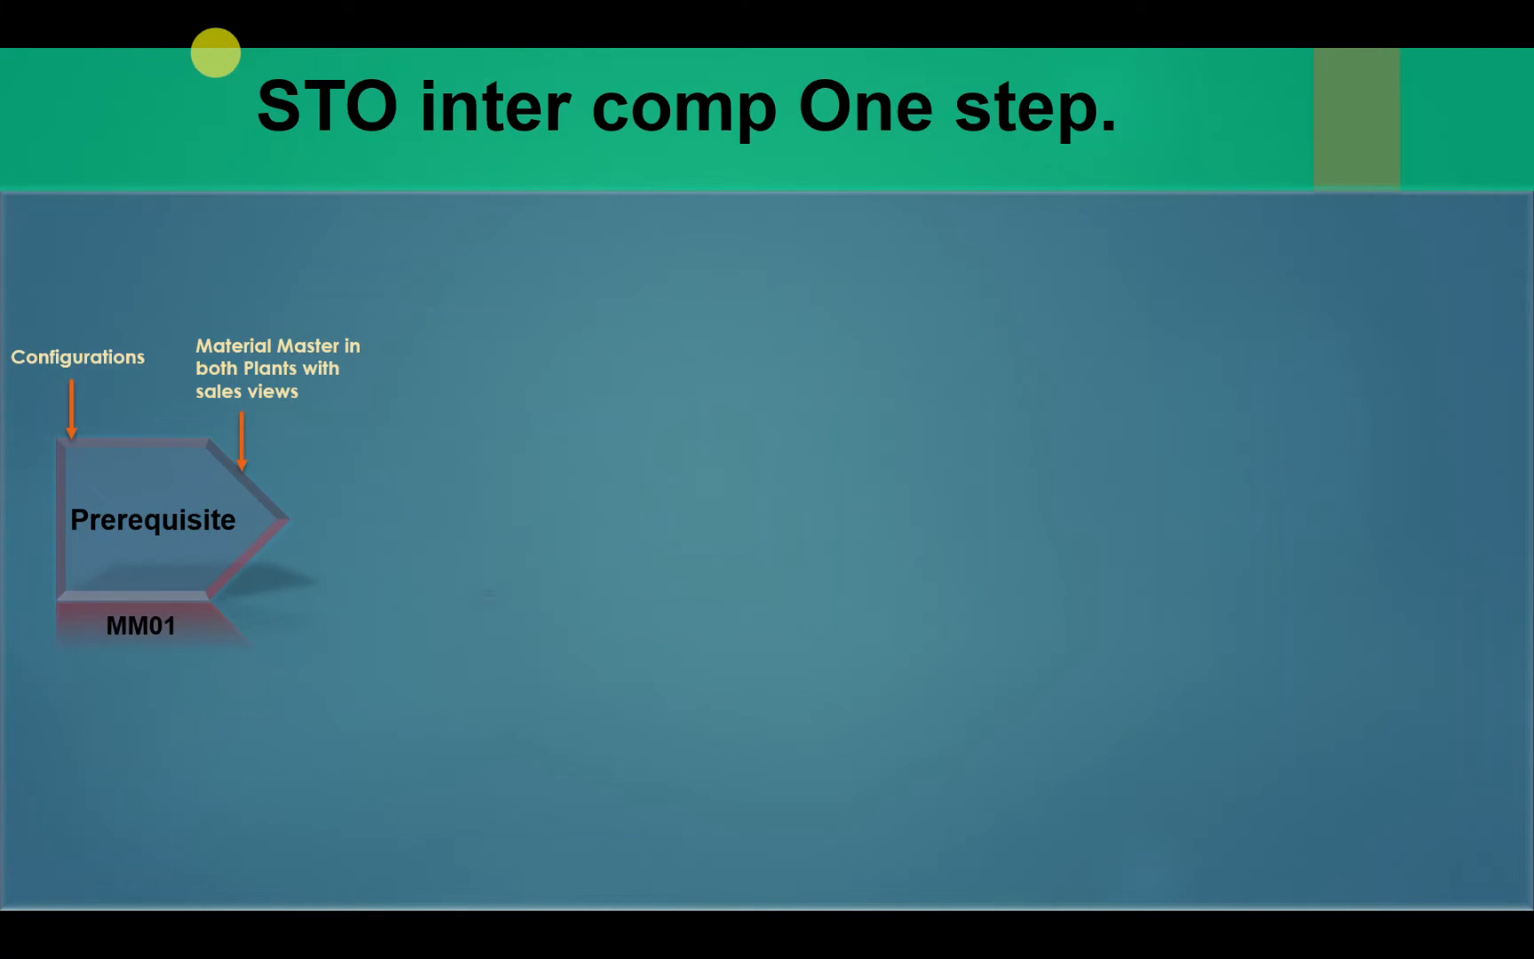
pyautogui.press('Right')
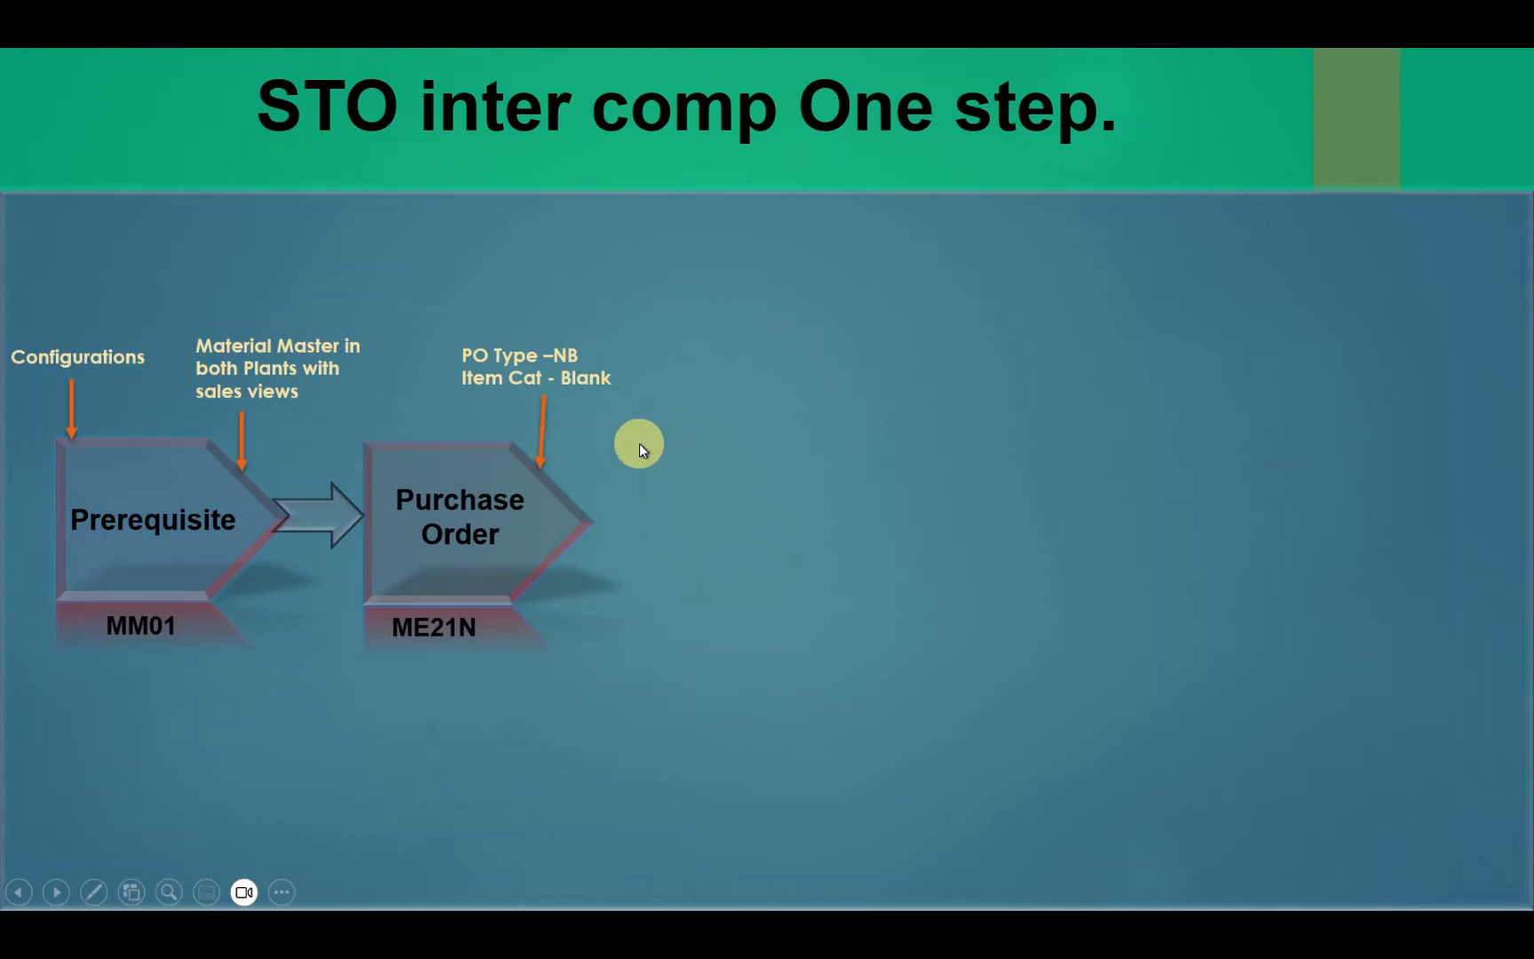
# Switch back to SAP, open transaction ME21N and expand the purchase order header to its organizational data.
pyautogui.hotkey('alt', 'Tab')
pyautogui.write('ME2')
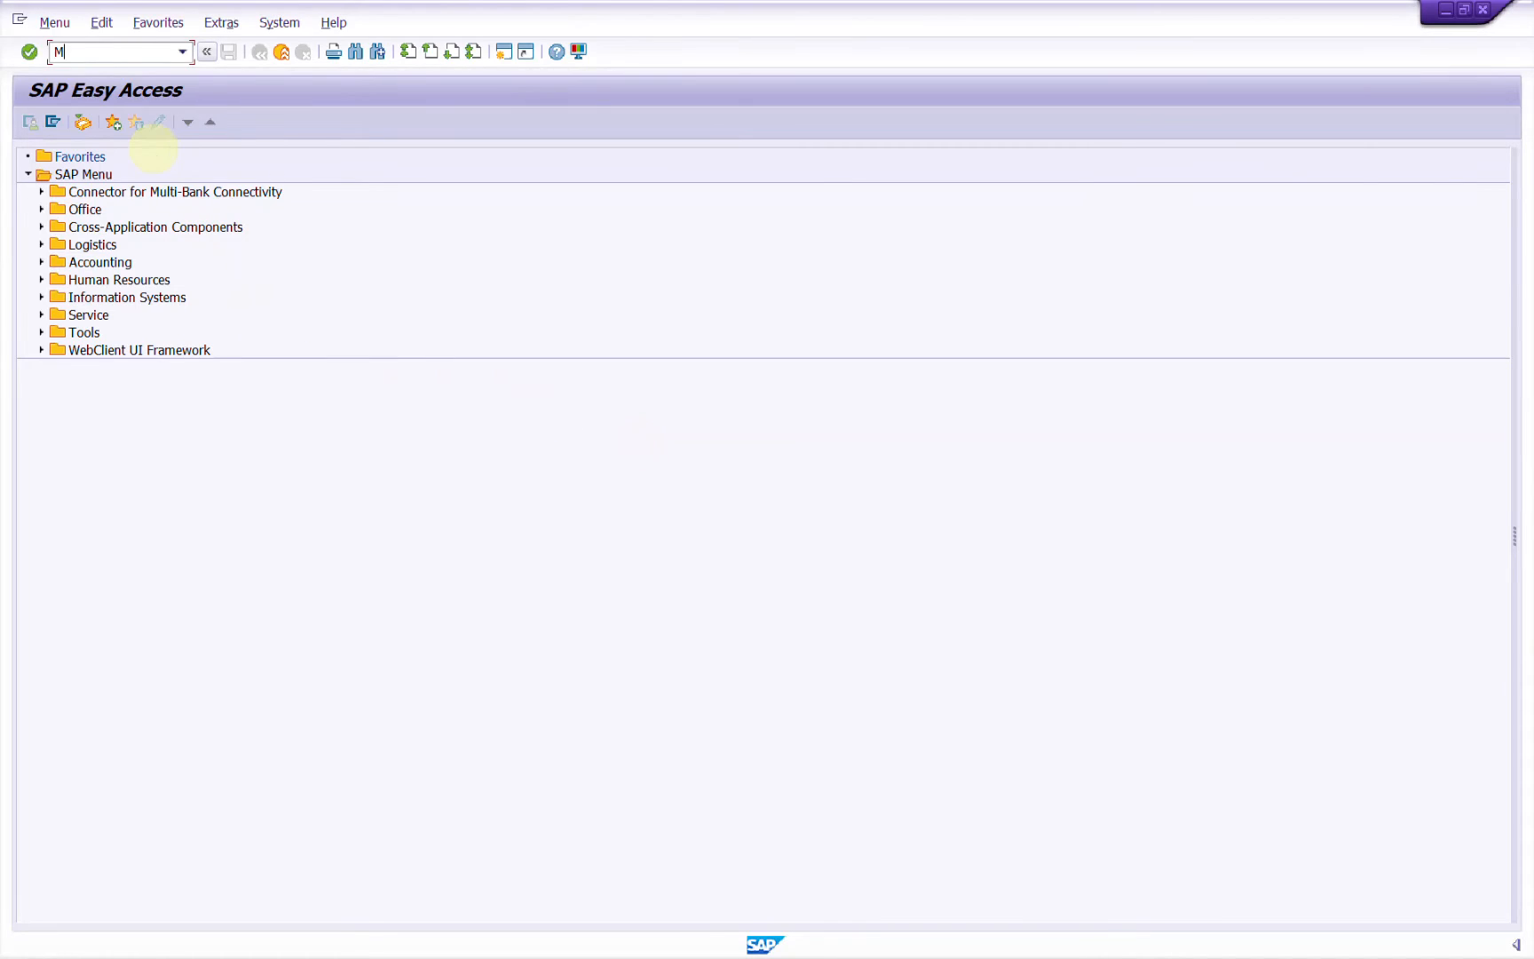
pyautogui.press('Return')
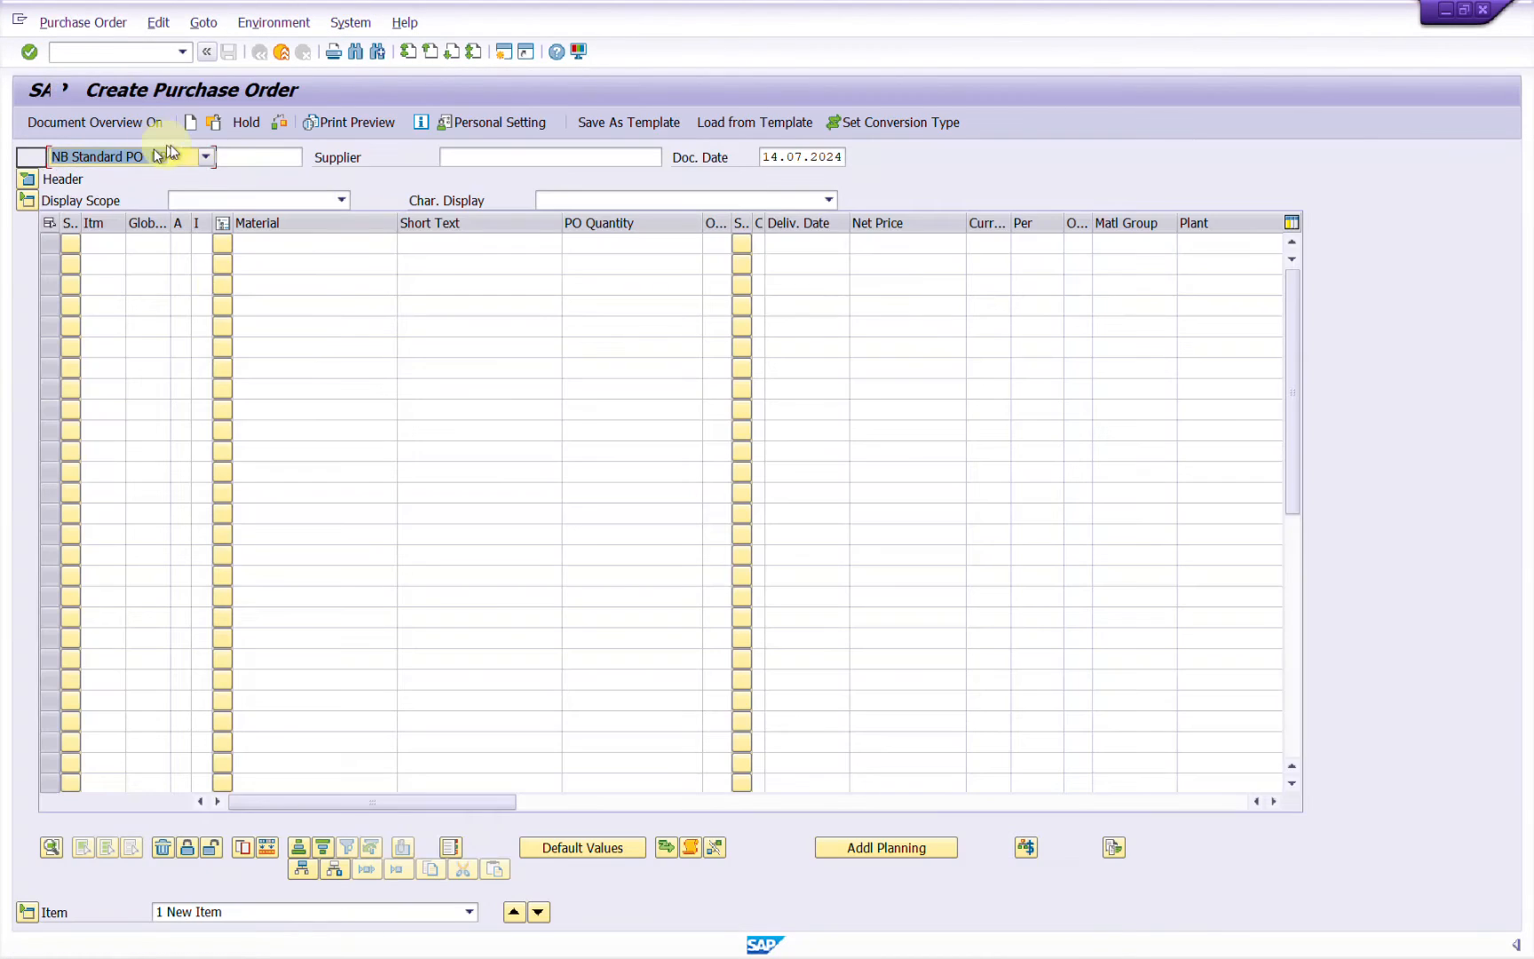
pyautogui.click(28, 178)
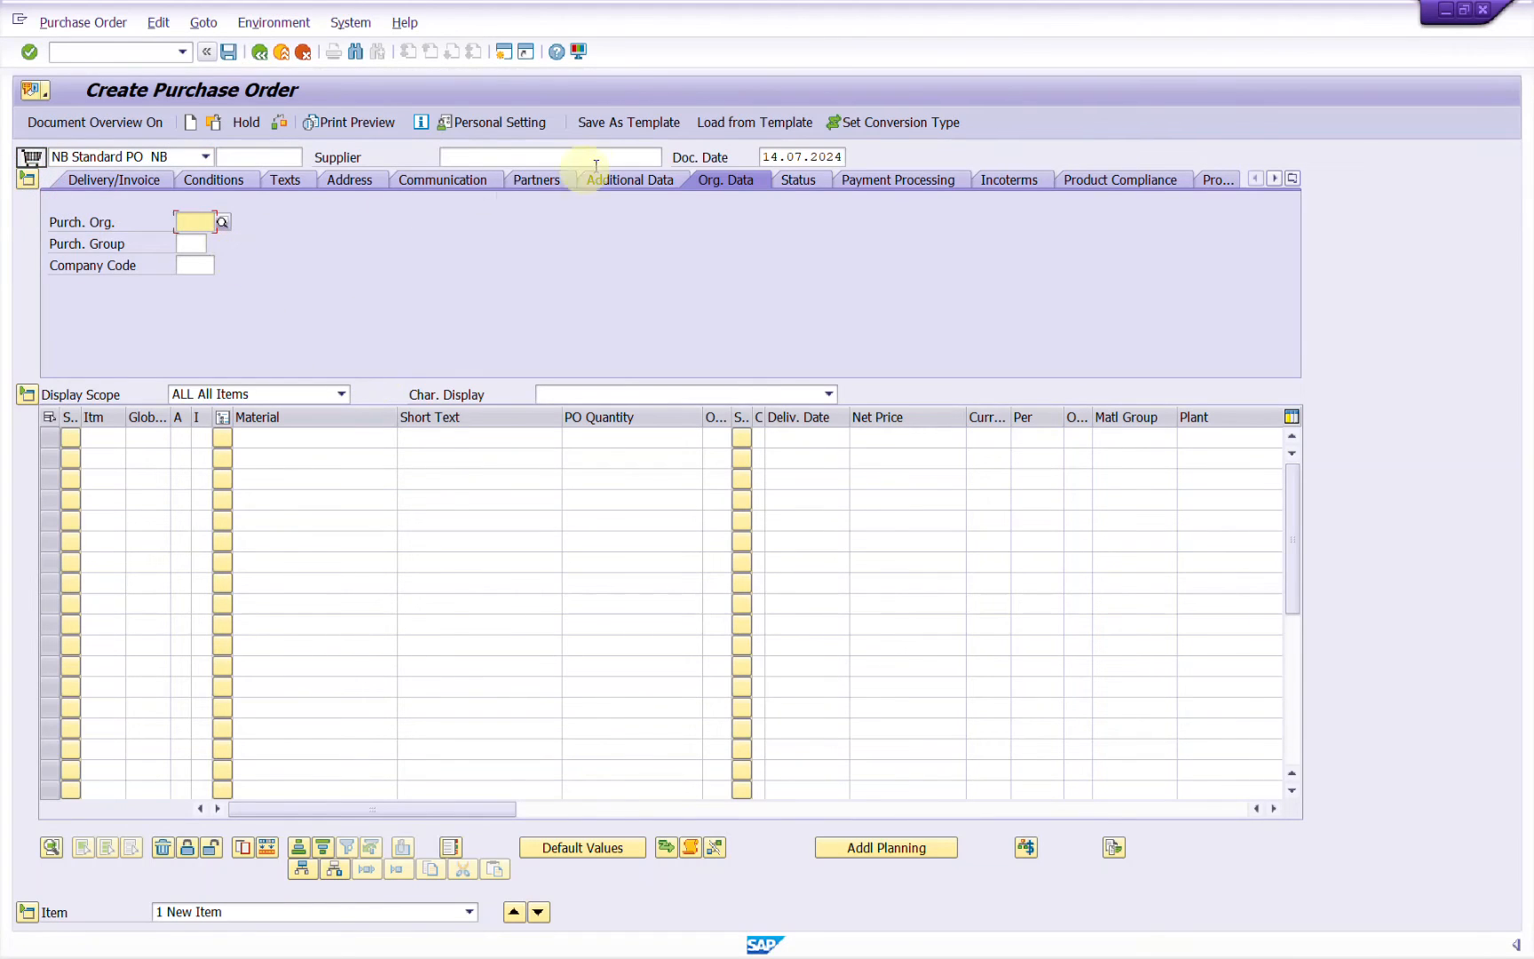
# Enter XY20-PLANT as the supplier of the standard purchase order.
pyautogui.click(546, 156)
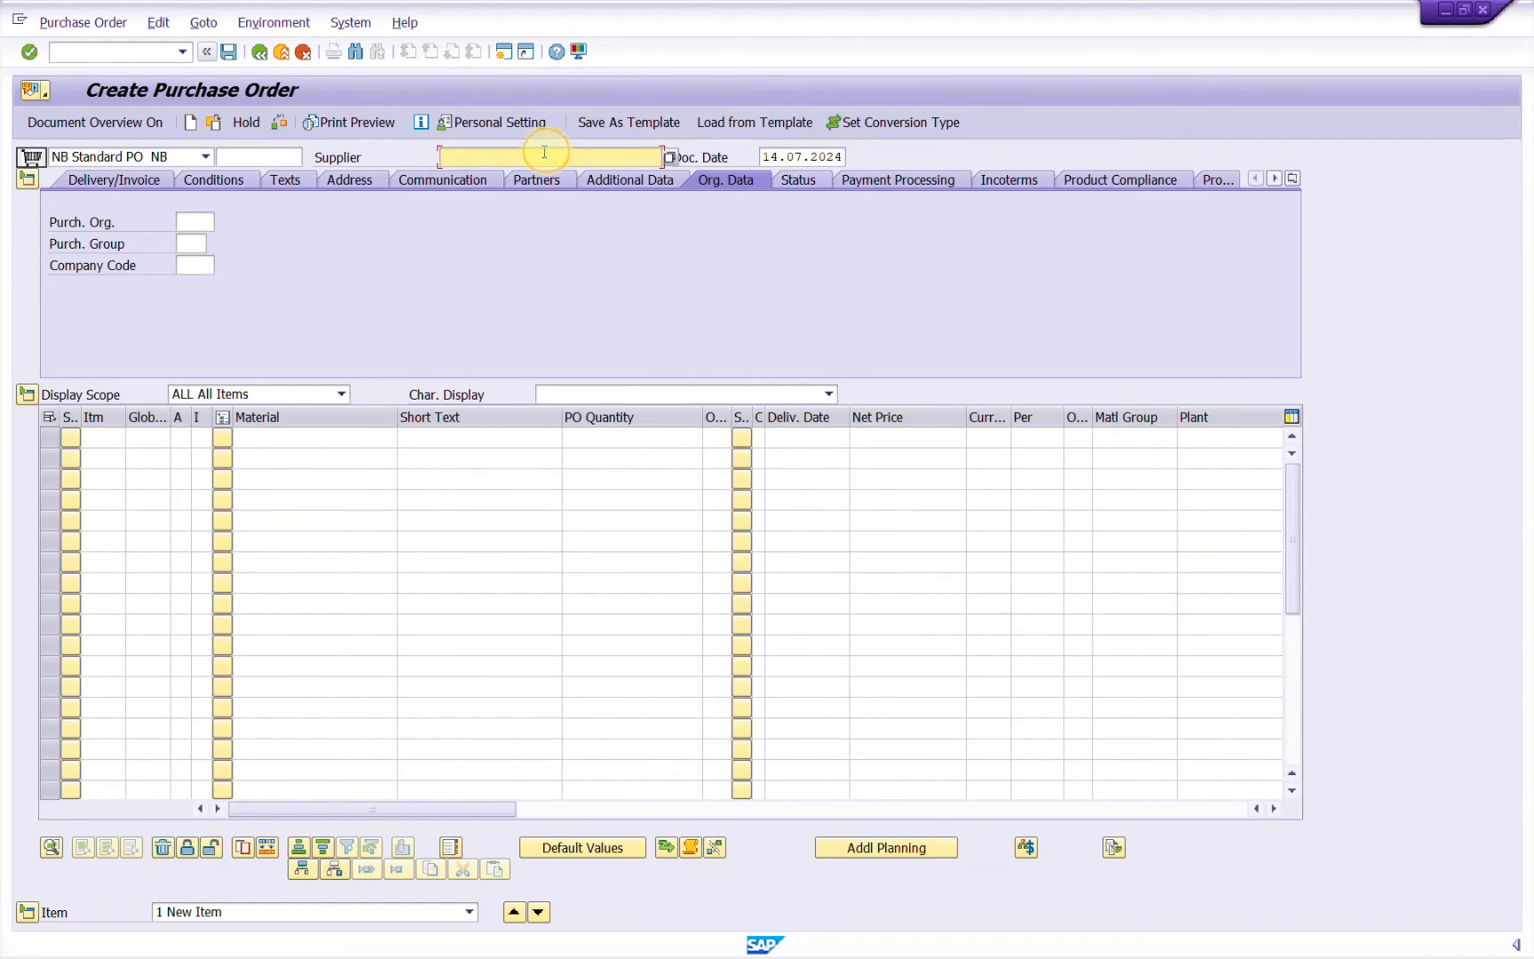
pyautogui.click(200, 221)
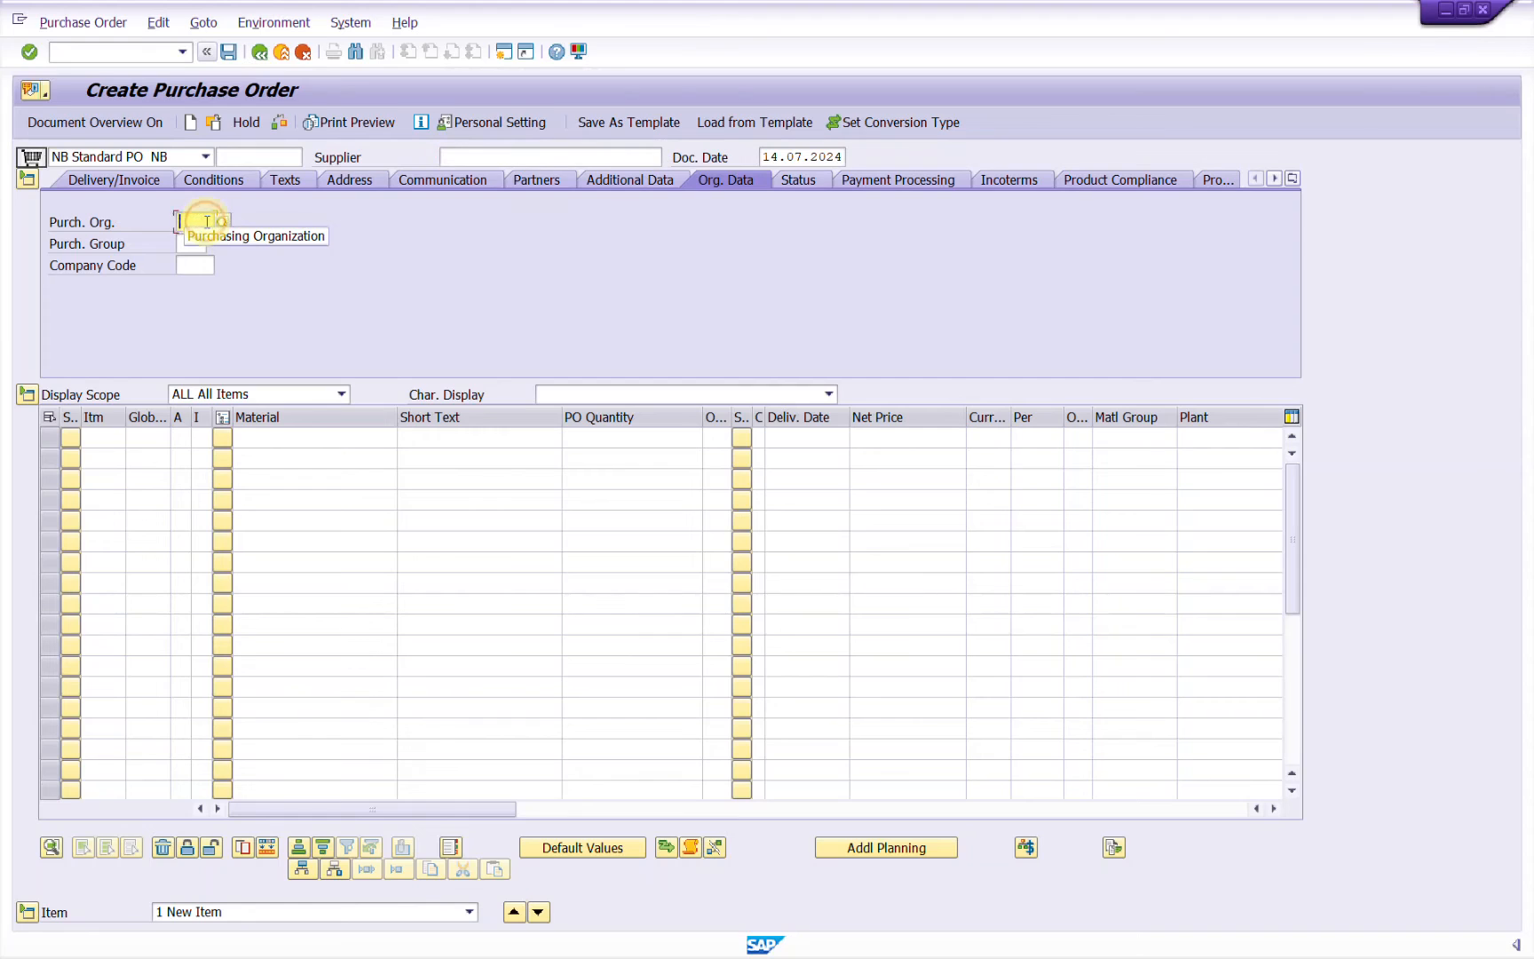
pyautogui.click(573, 158)
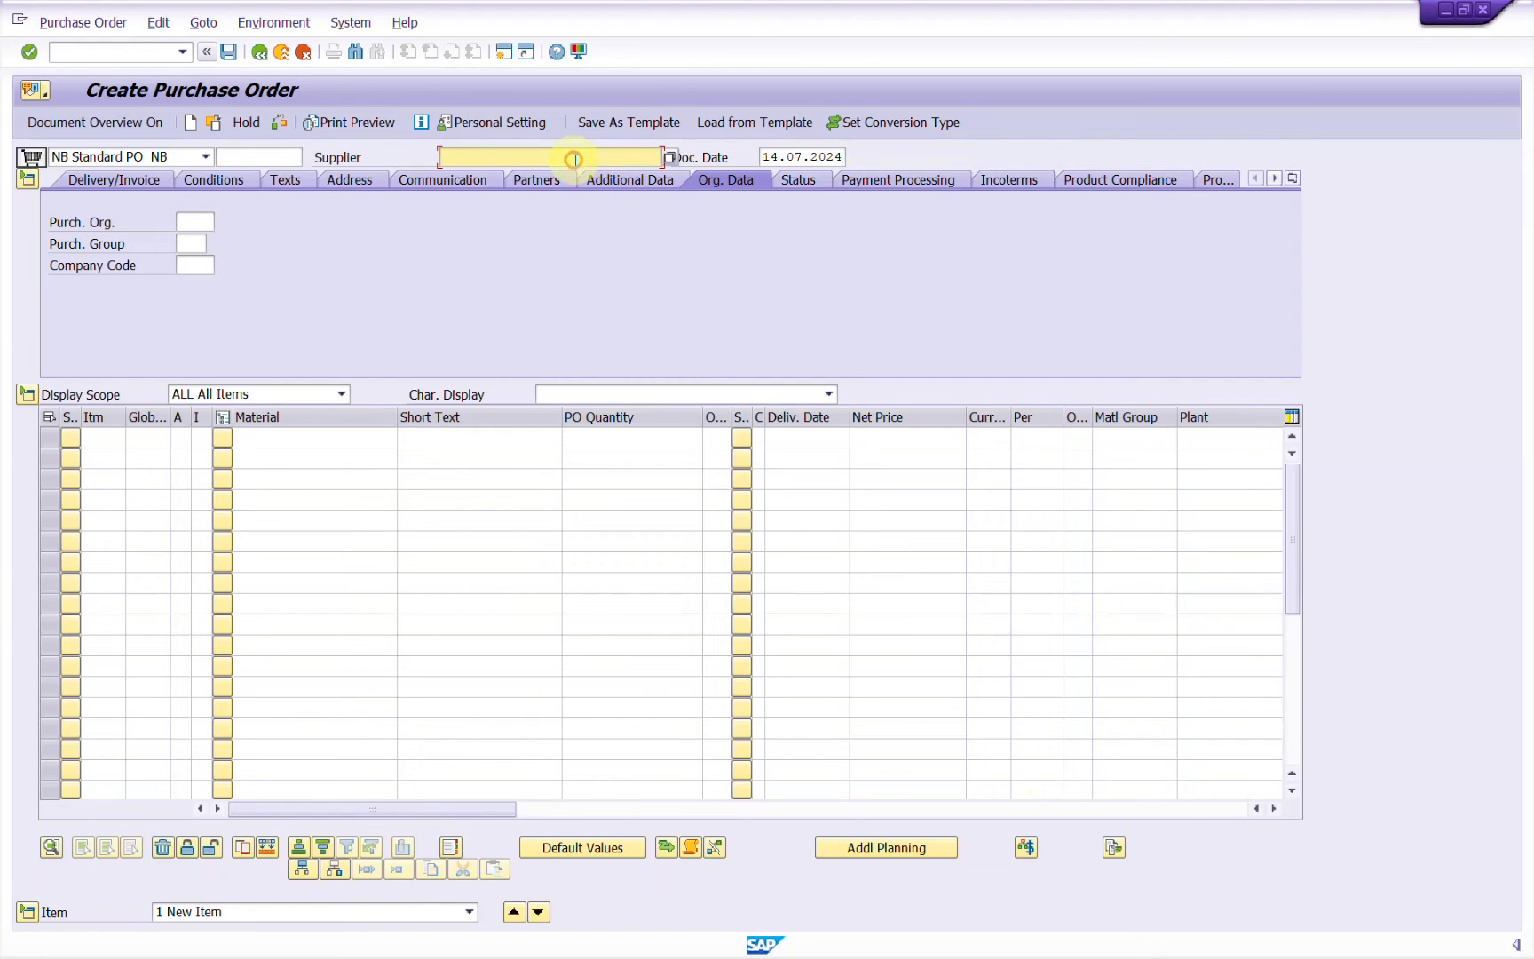
pyautogui.write('XY20-plant')
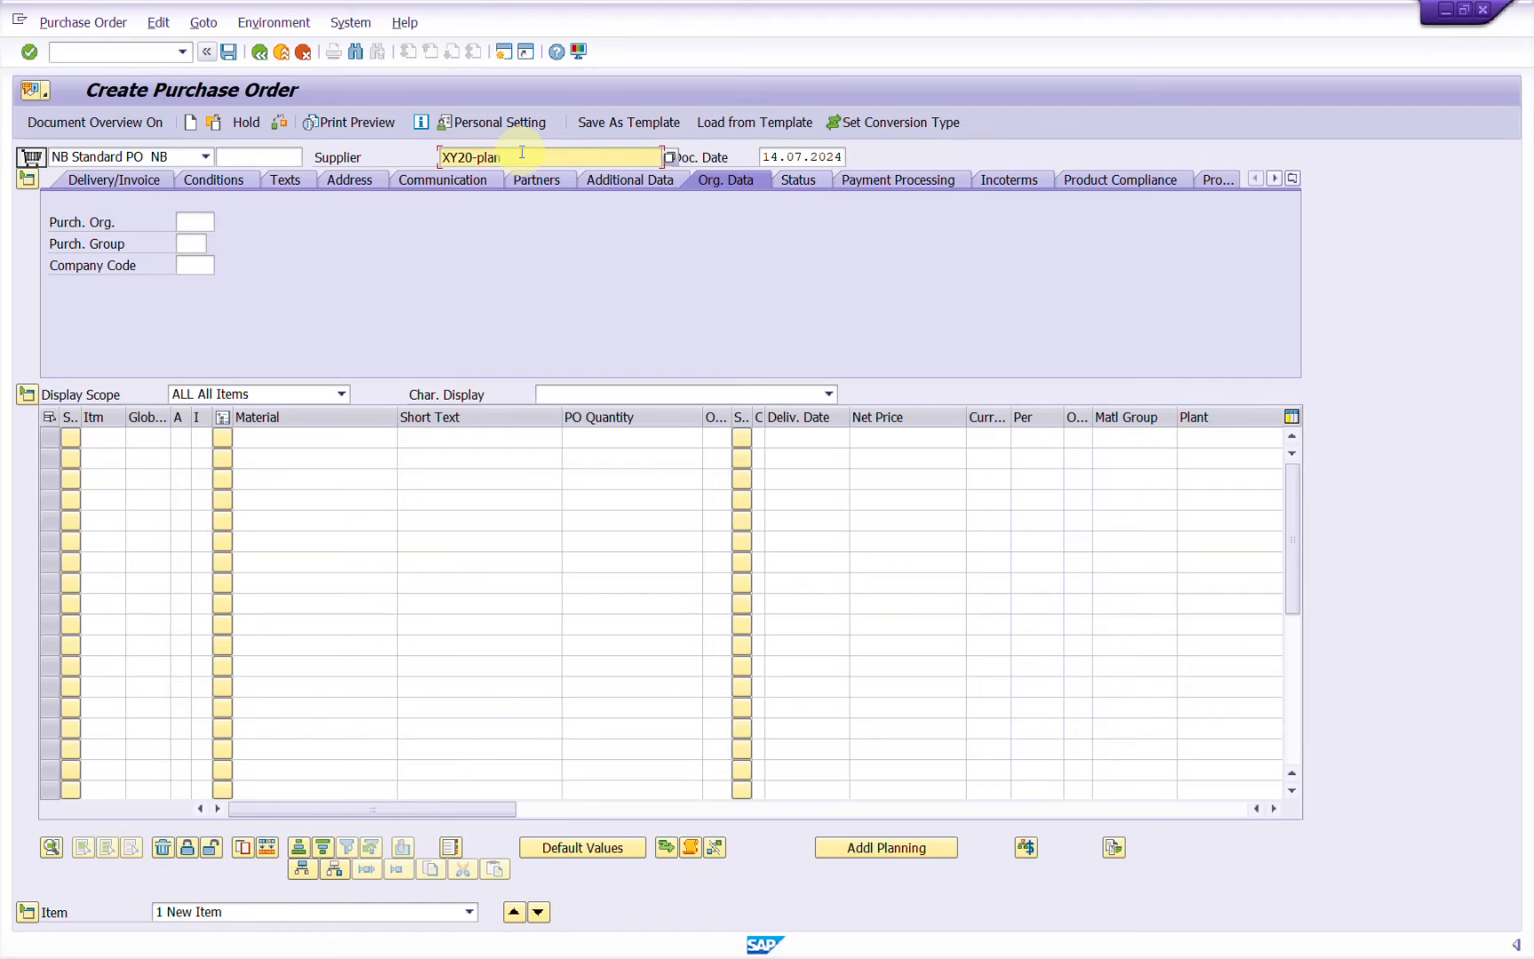
pyautogui.write('PLANT')
pyautogui.press('Tab')
pyautogui.press('Tab')
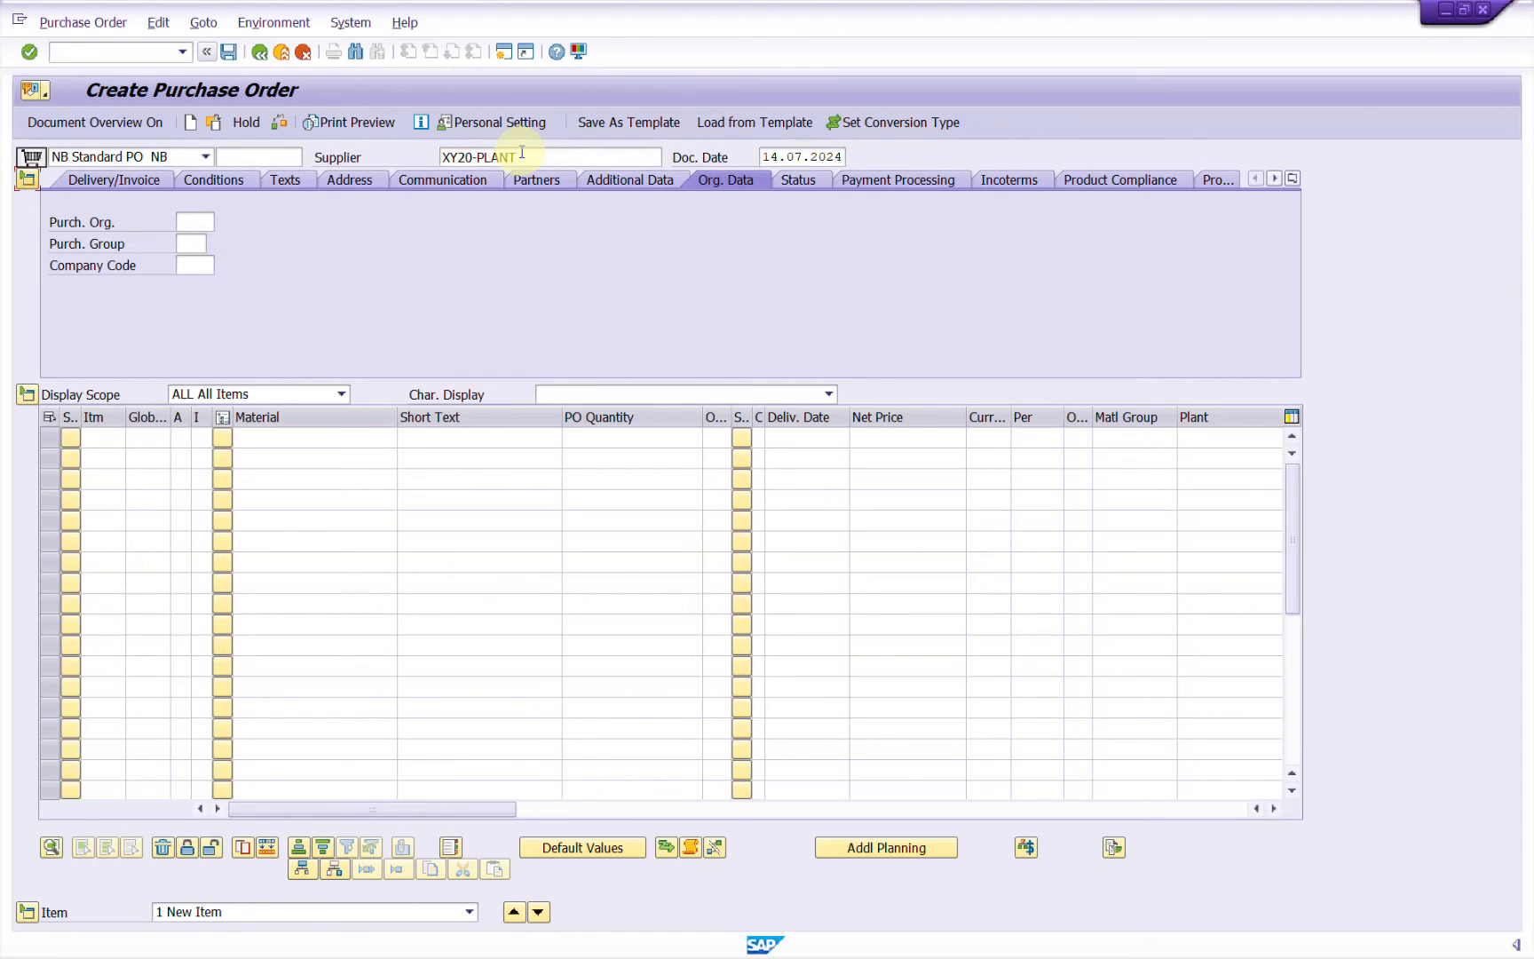
# Set the purchasing organization to XYPO, the purchasing group to 001 and the company code to XY02.
pyautogui.press('Tab')
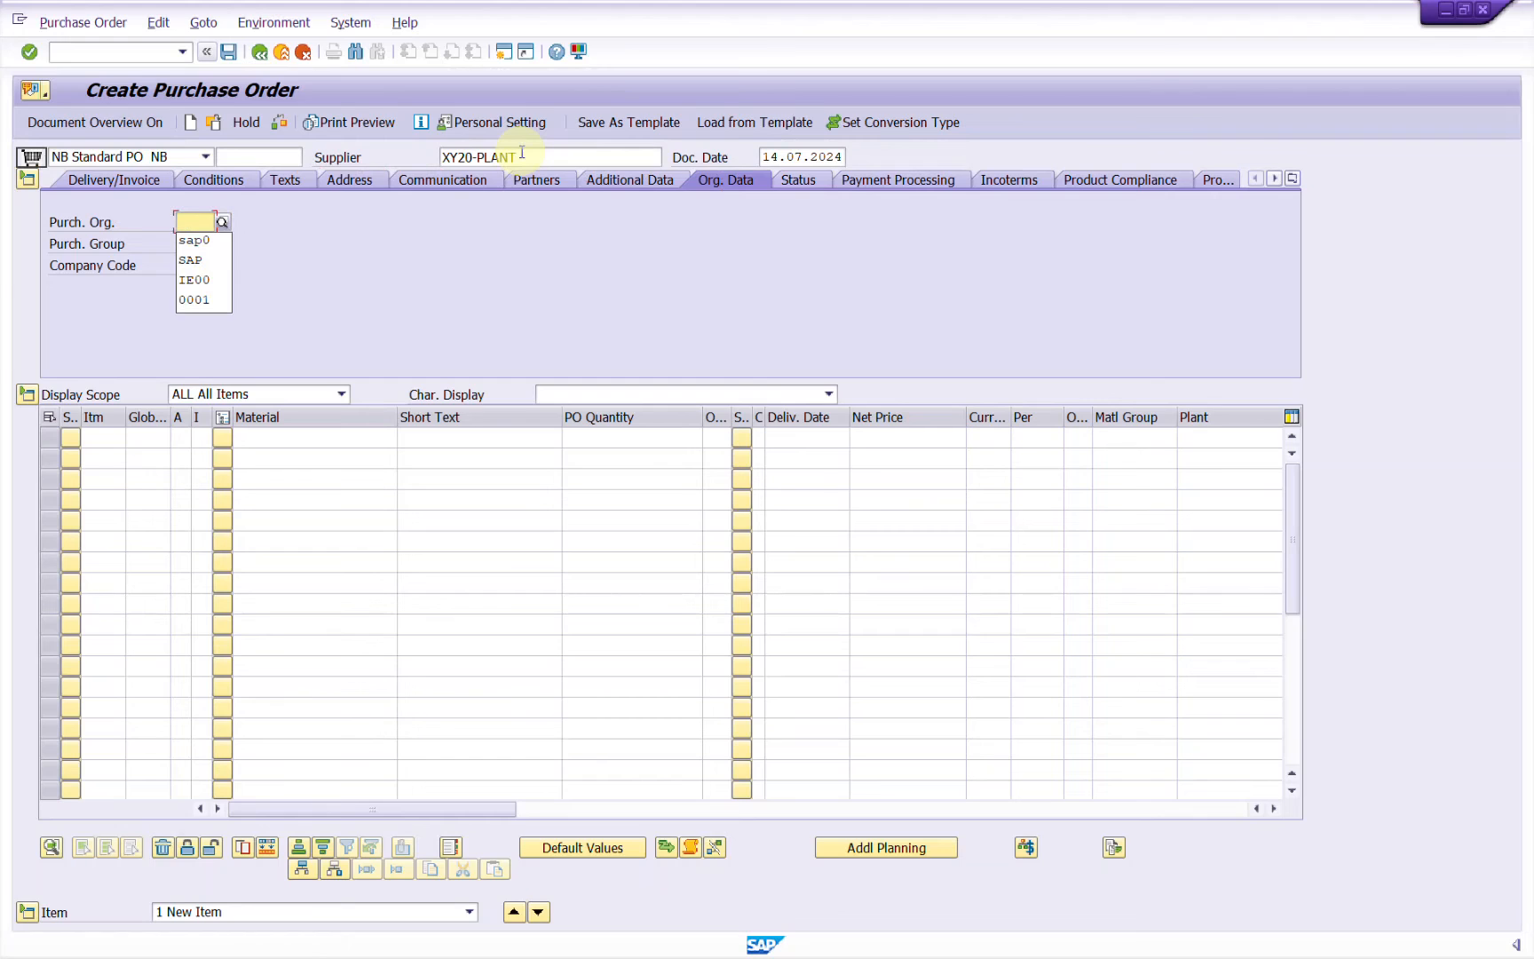
pyautogui.write('Xy')
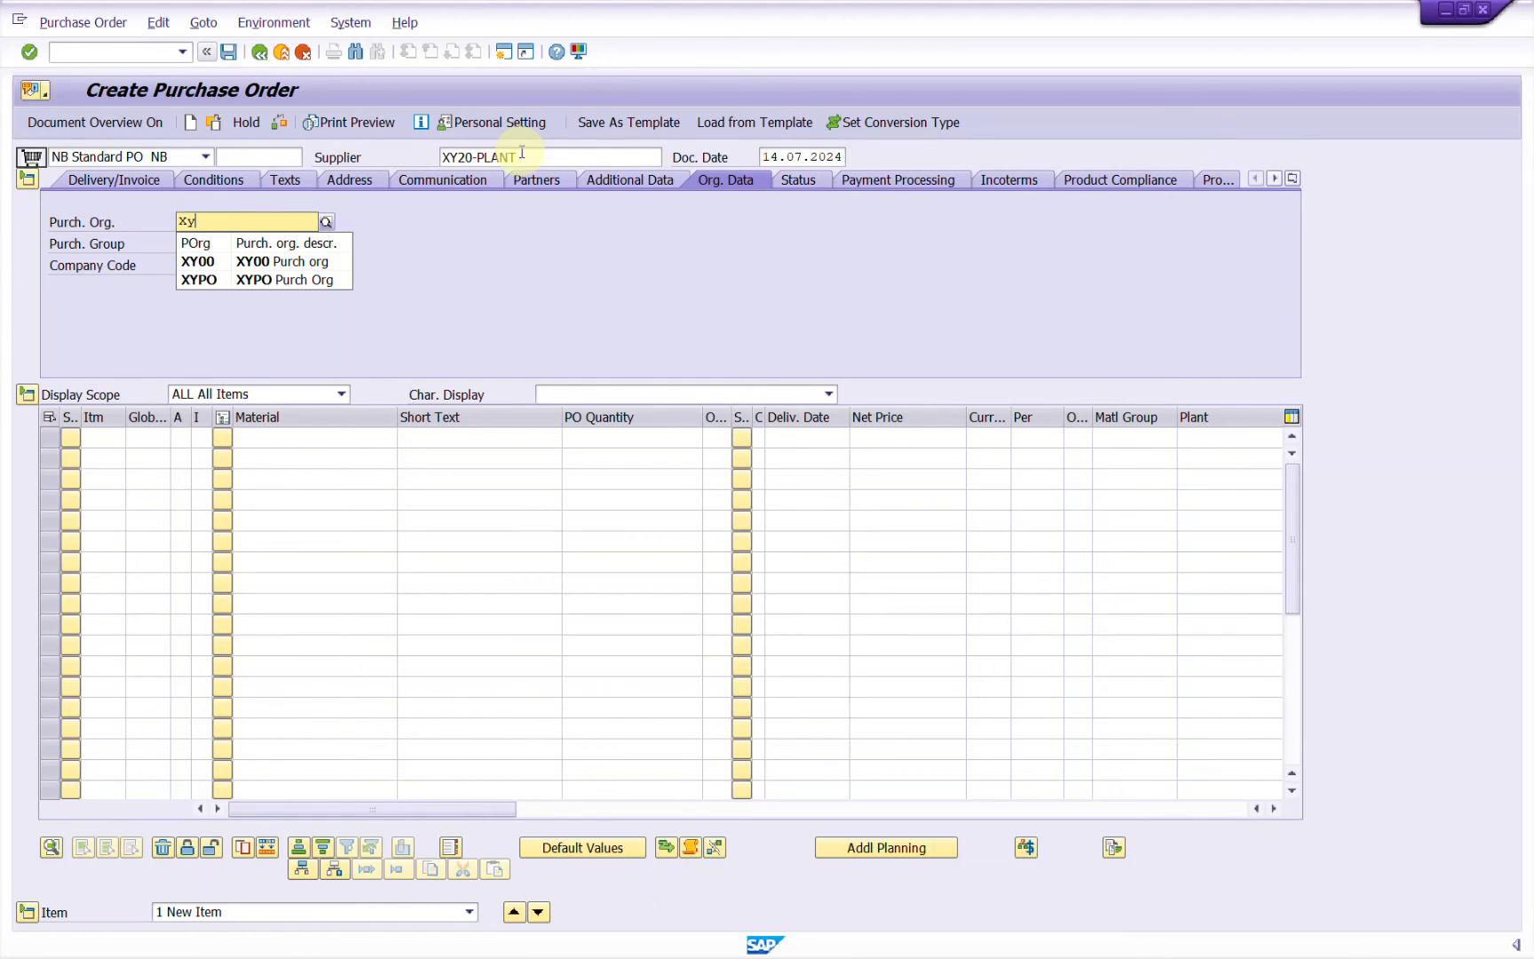
pyautogui.press('Down')
pyautogui.press('Down')
pyautogui.press('Return')
pyautogui.press('Tab')
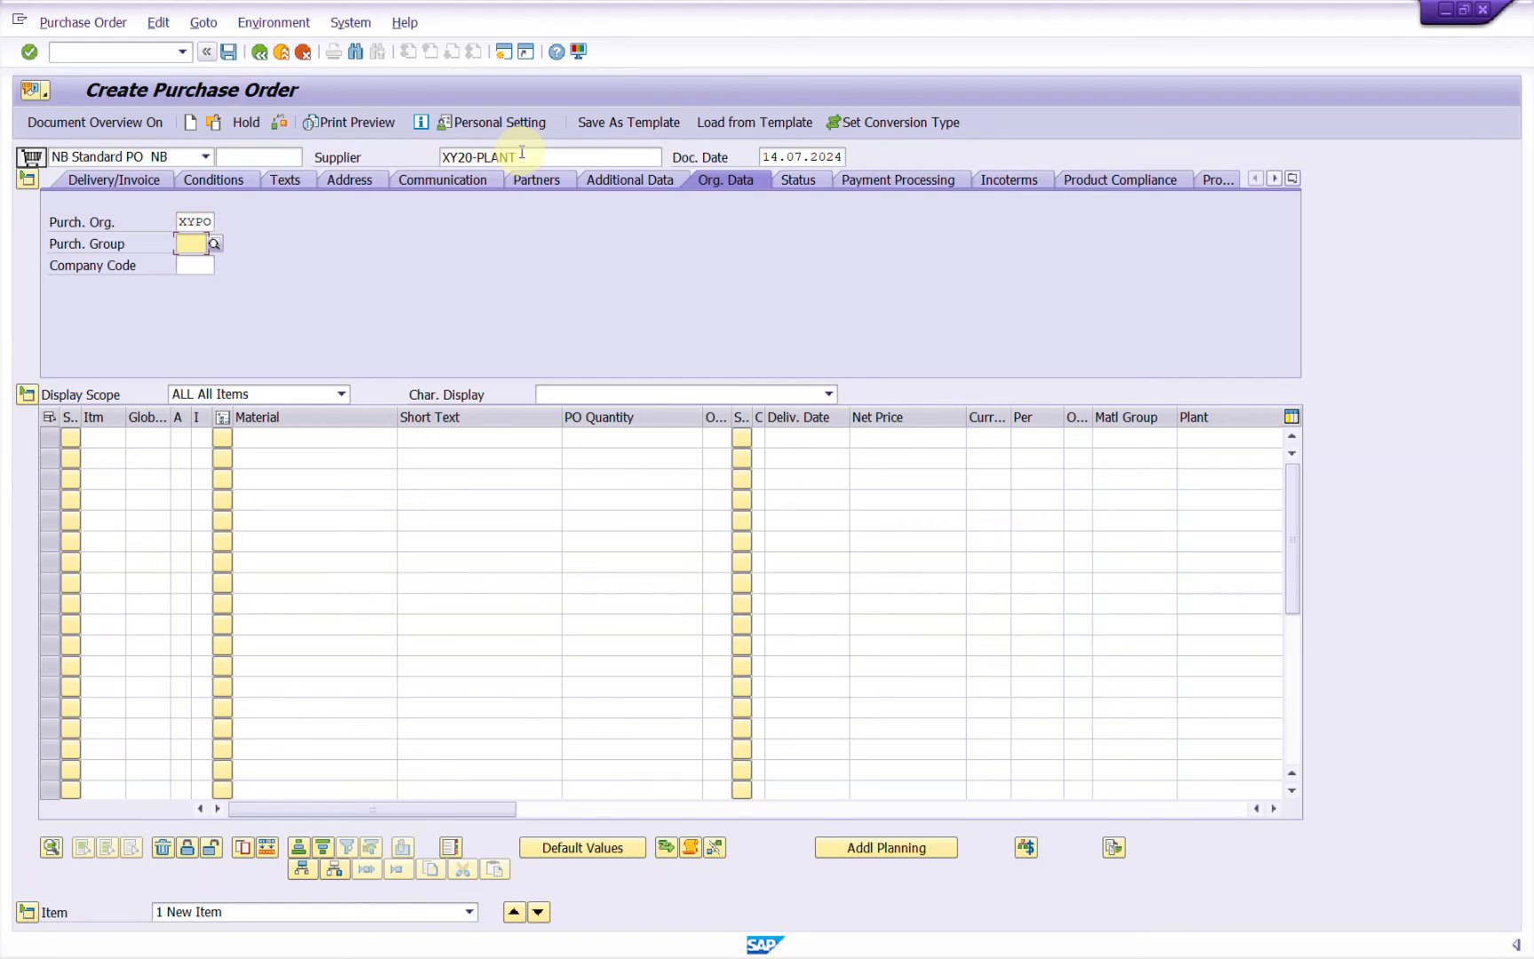
pyautogui.write('001')
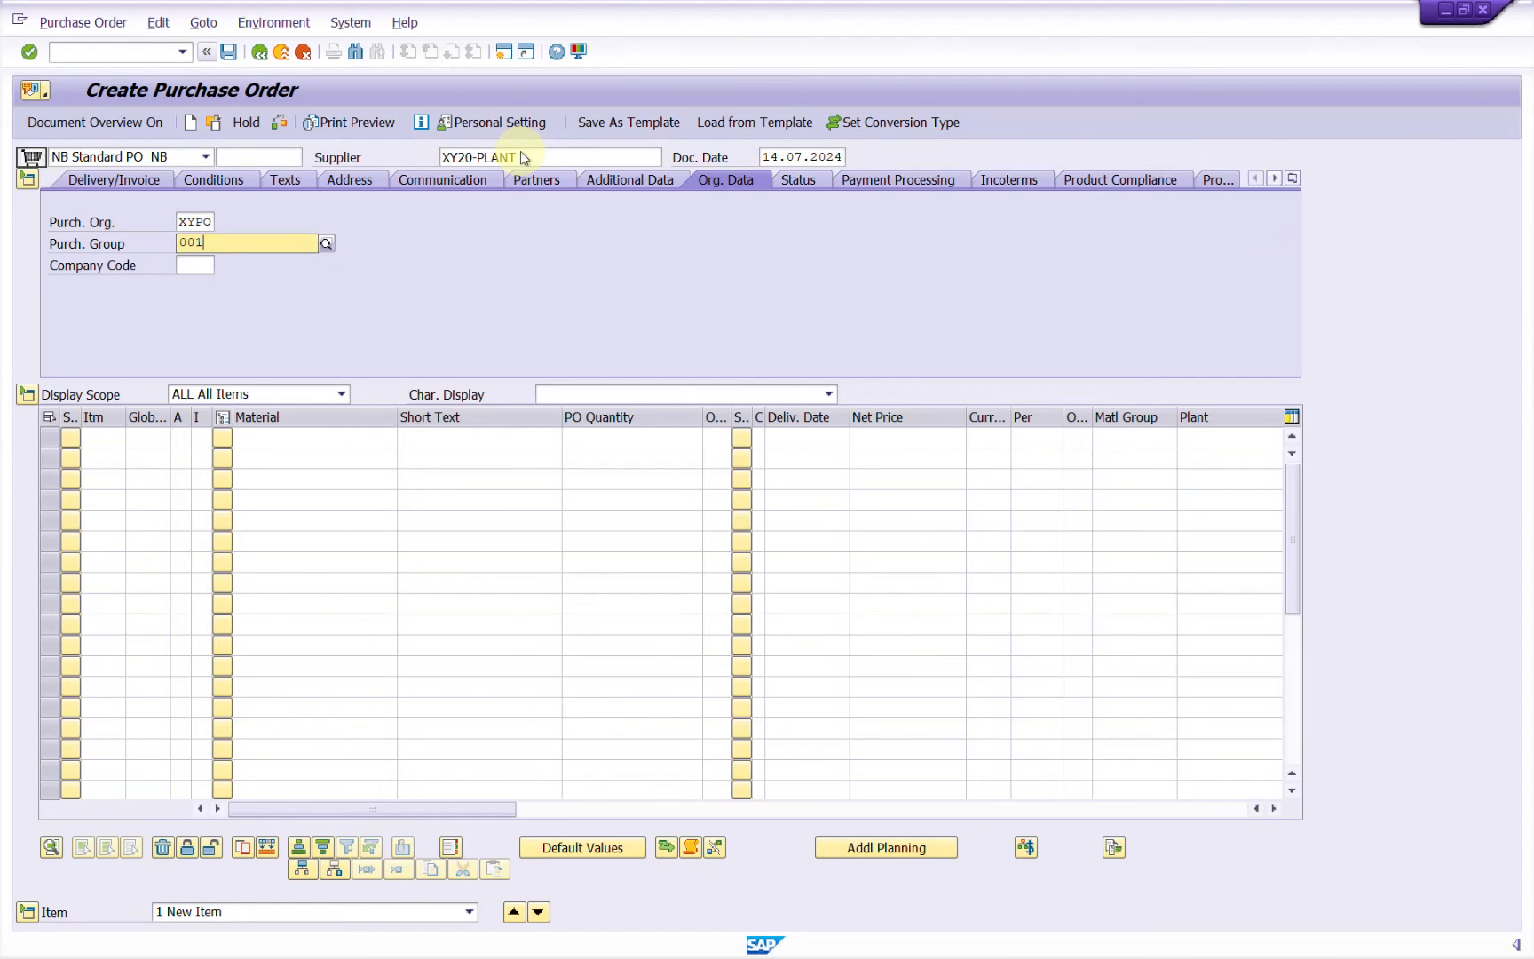
pyautogui.press('Tab')
pyautogui.write('Xy02')
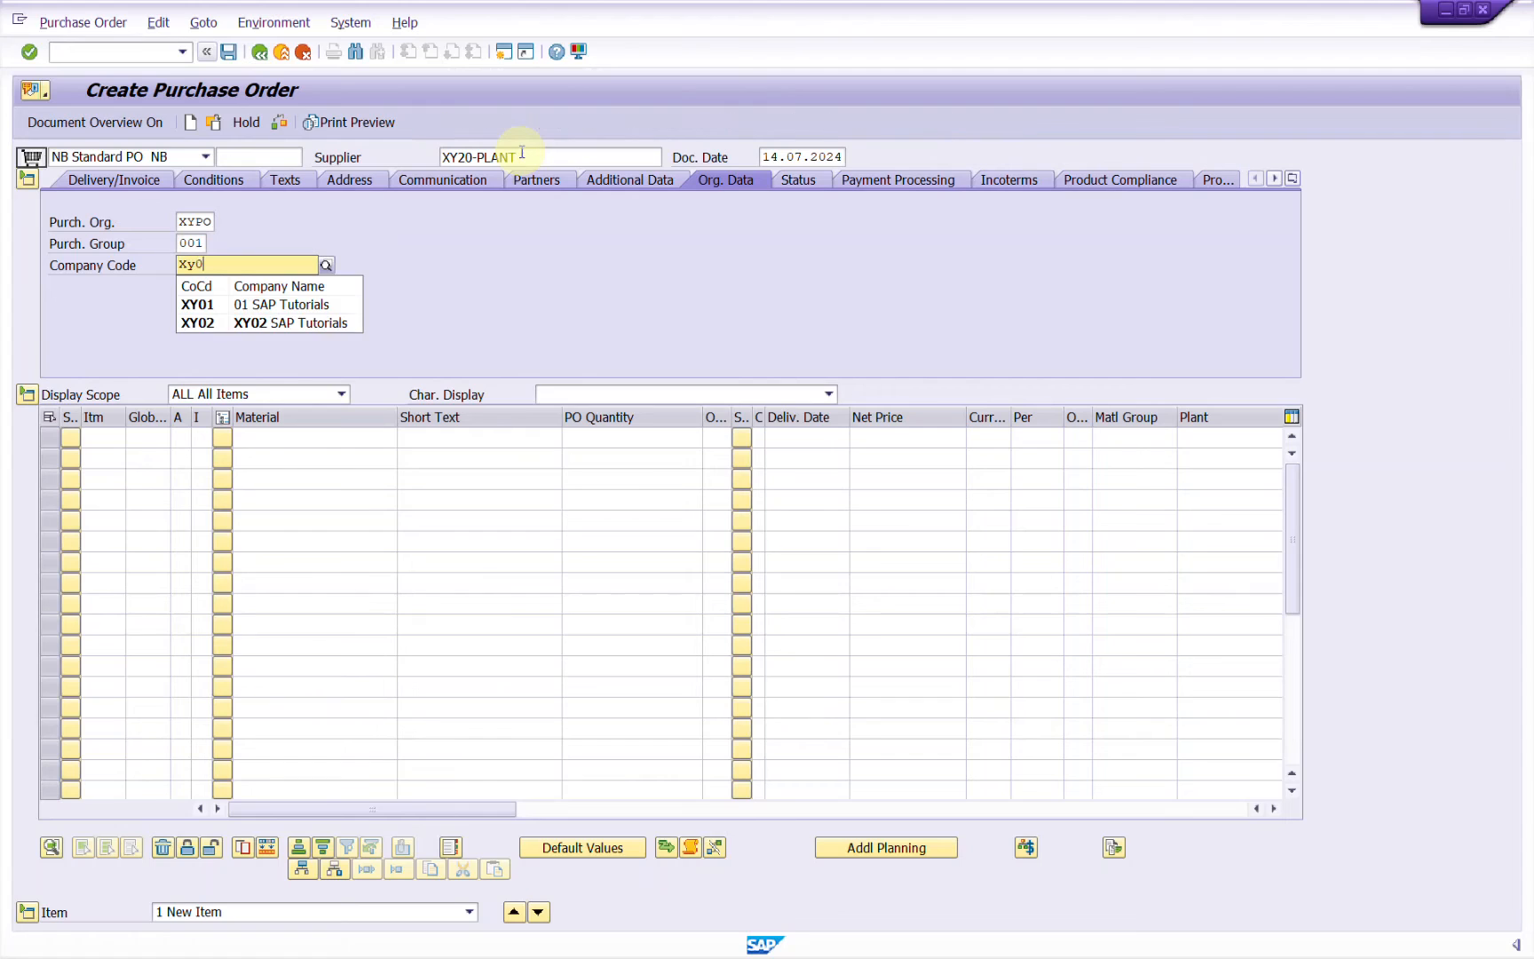
pyautogui.press('Tab')
pyautogui.press('Tab')
pyautogui.press('Tab')
pyautogui.press('Tab')
pyautogui.press('Tab')
pyautogui.press('Tab')
pyautogui.press('Tab')
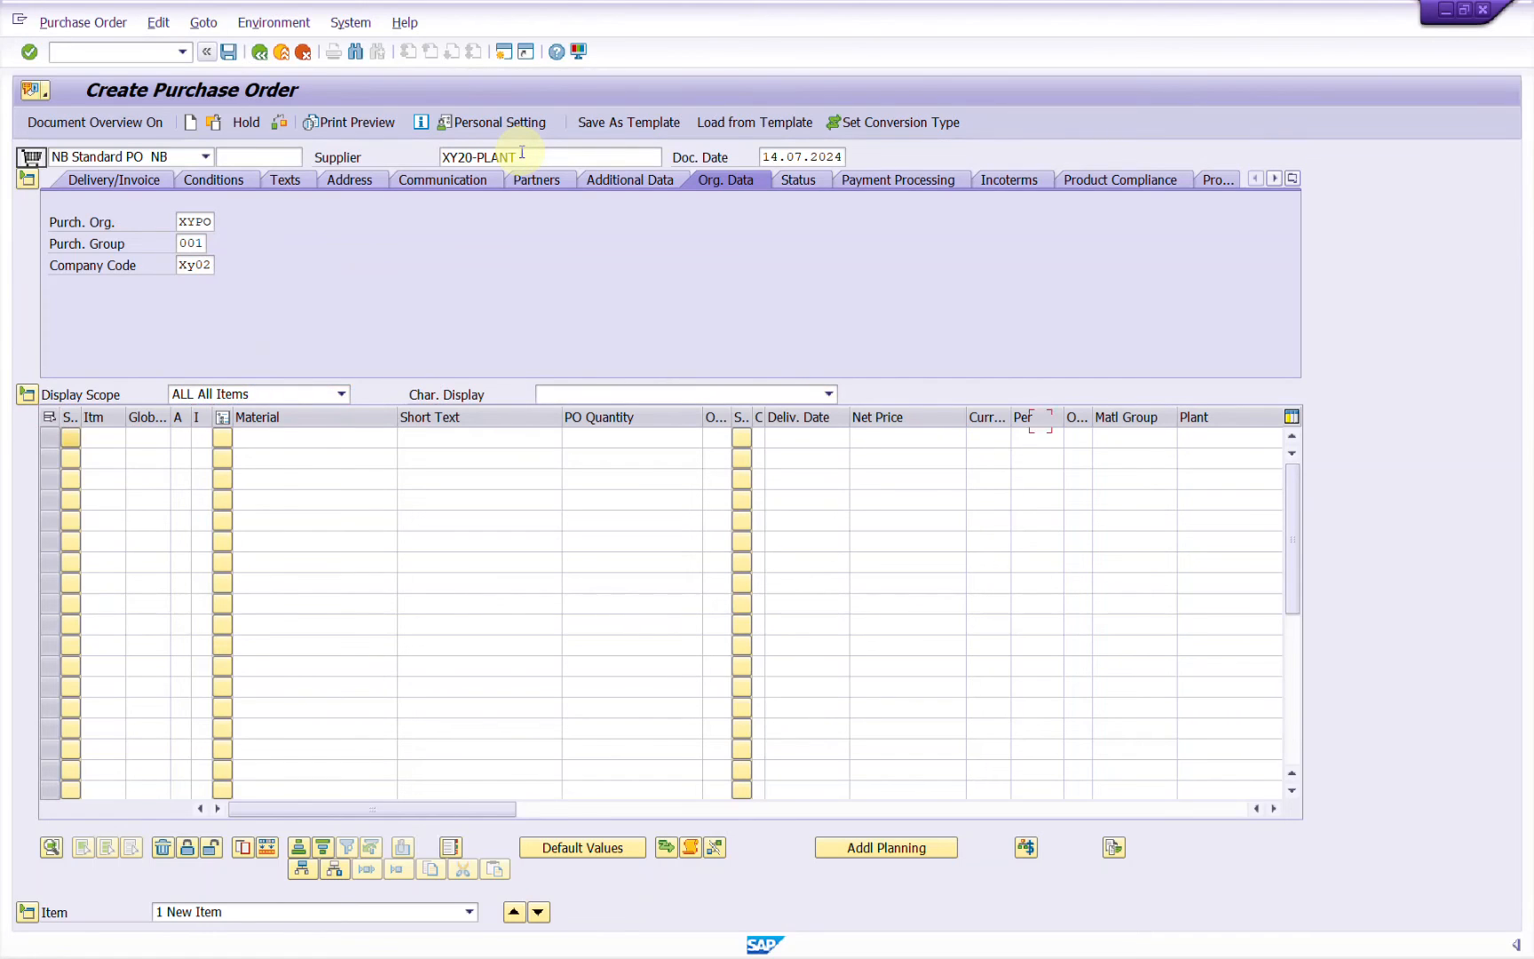
pyautogui.press('Tab')
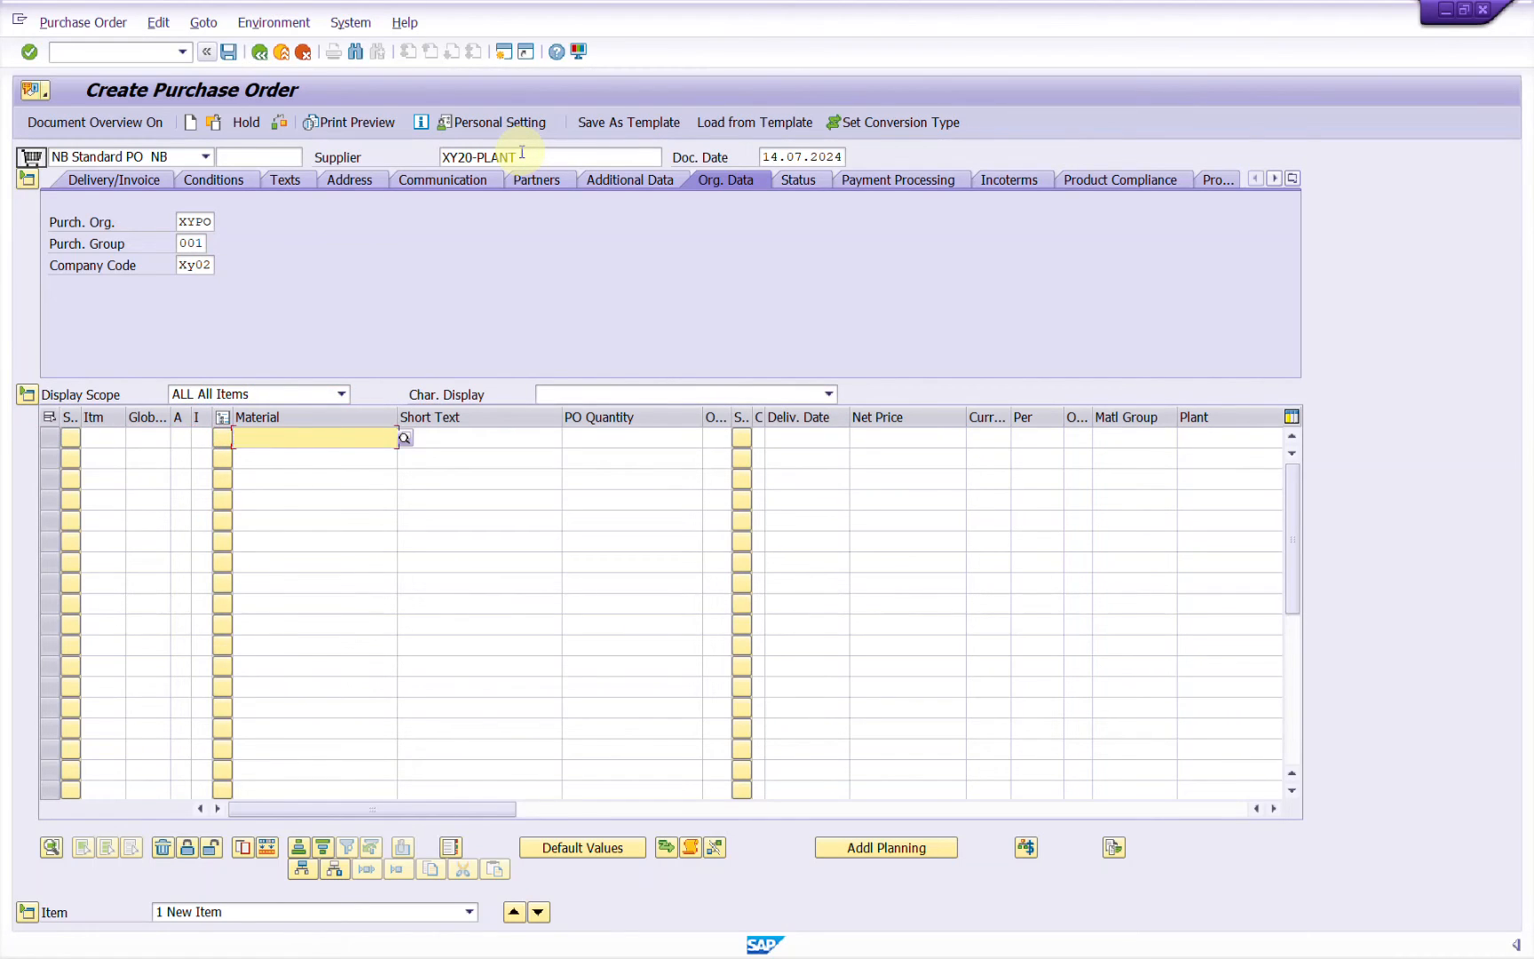
pyautogui.hotkey('ctrl', 'v')
pyautogui.press('Tab')
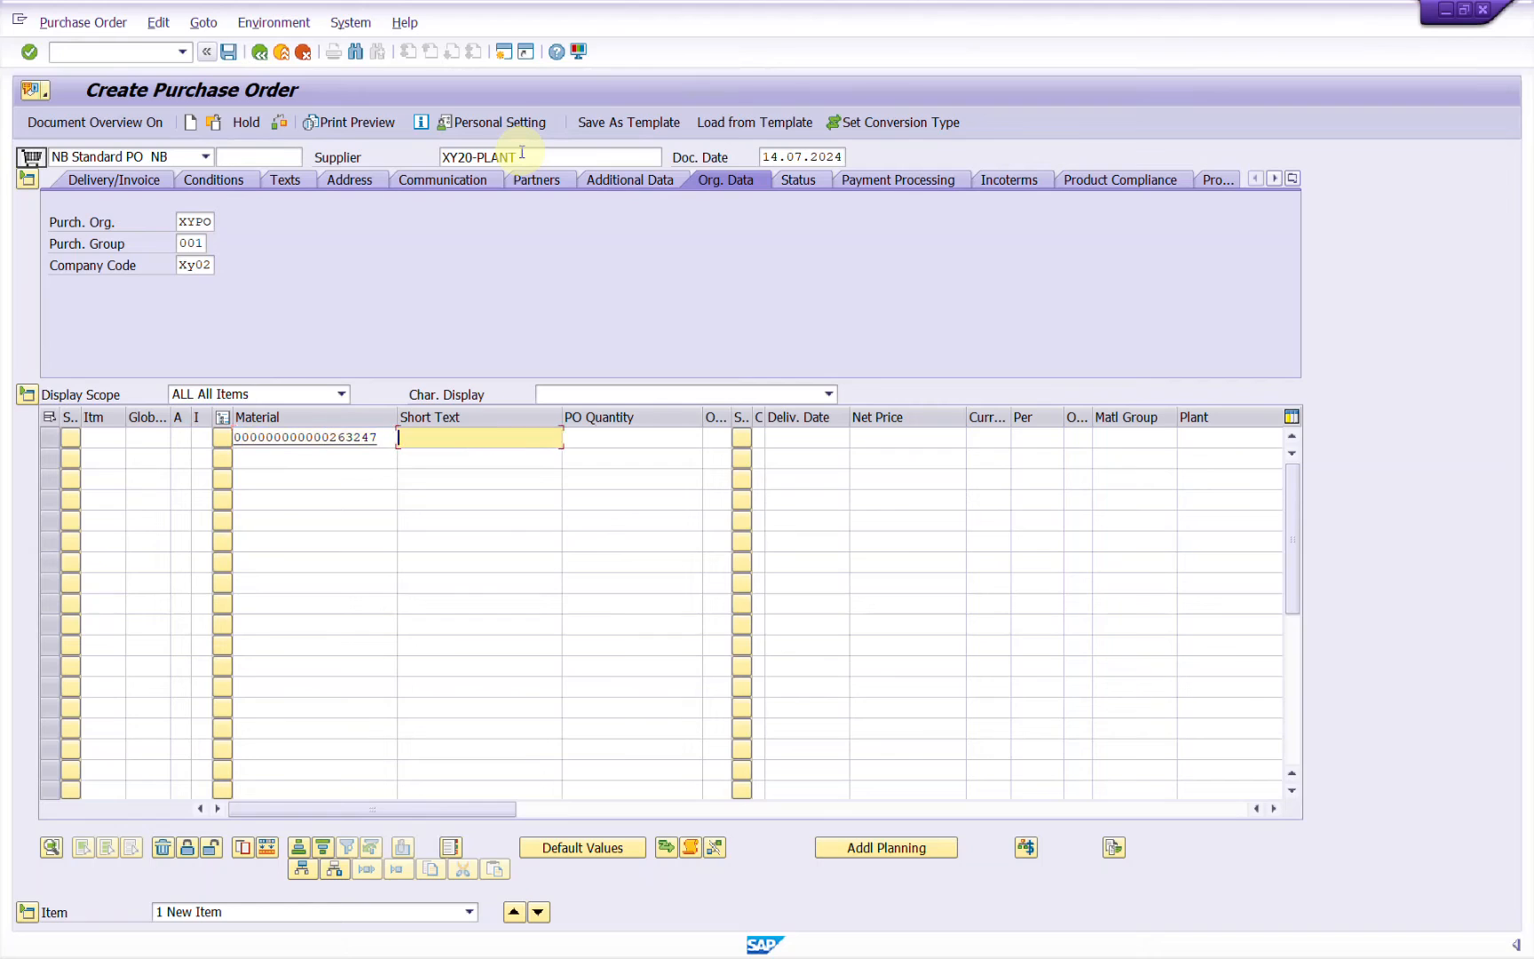
# Set the item's order quantity to 10 EA and its net price to 10 EUR.
pyautogui.press('Tab')
pyautogui.write('10')
pyautogui.press('Tab')
pyautogui.write('EA')
pyautogui.press('Tab')
pyautogui.press('Tab')
pyautogui.write('10')
pyautogui.press('Tab')
pyautogui.write('EUR')
# Set the item's plant to AB07 and its storage location to RMSL, and confirm the entries.
pyautogui.press('Tab')
pyautogui.press('Tab')
pyautogui.press('Tab')
pyautogui.press('Tab')
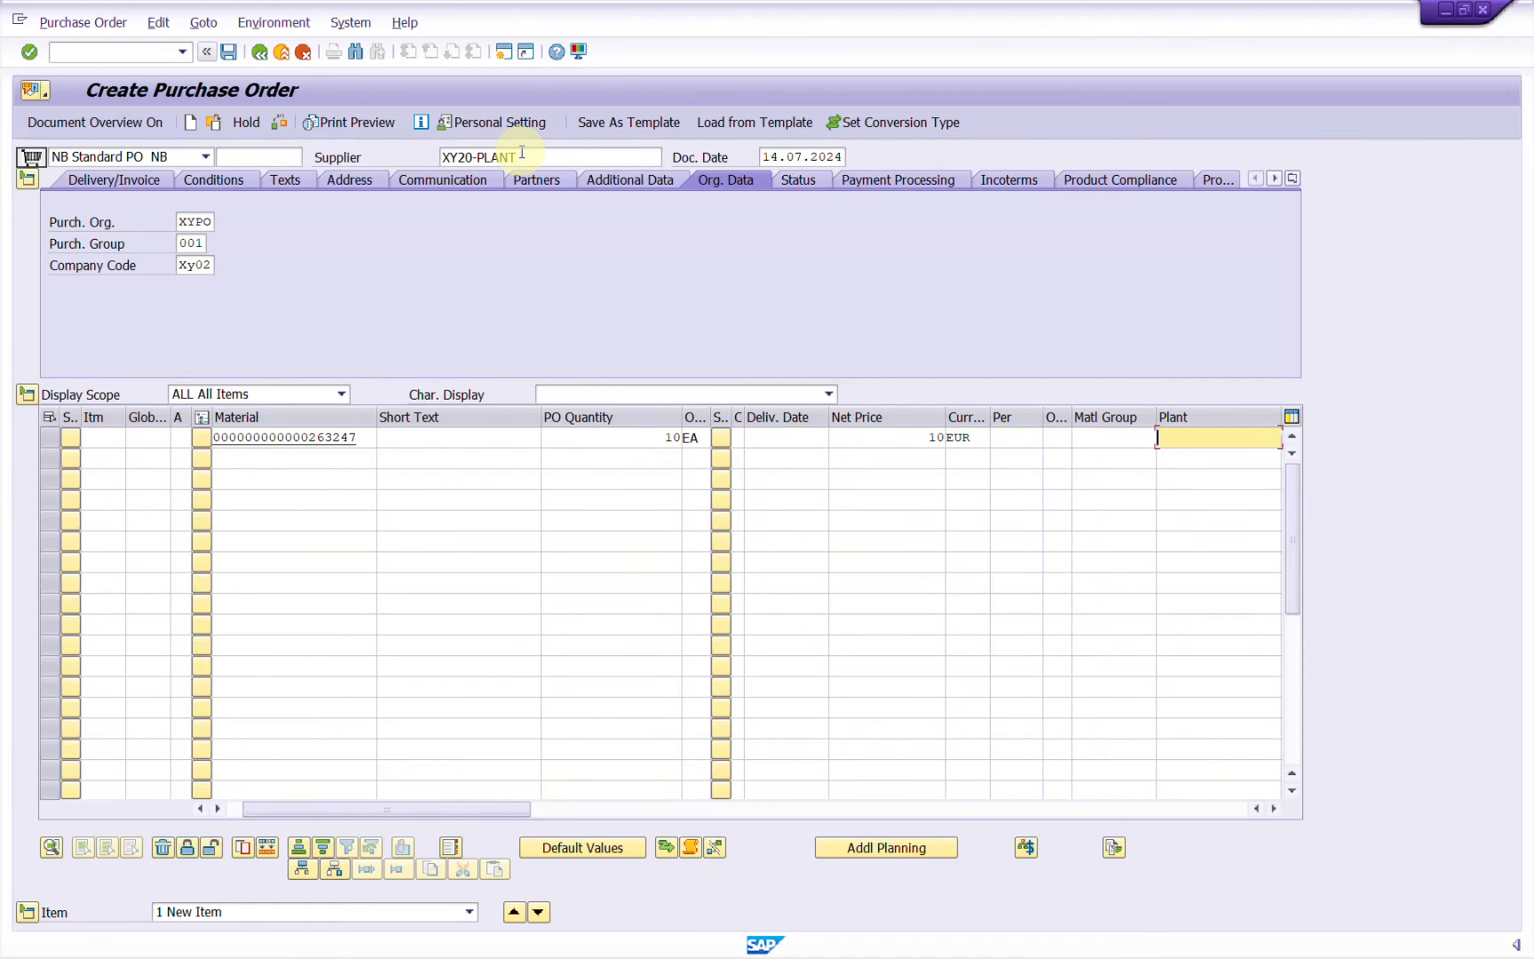
pyautogui.write('AB07')
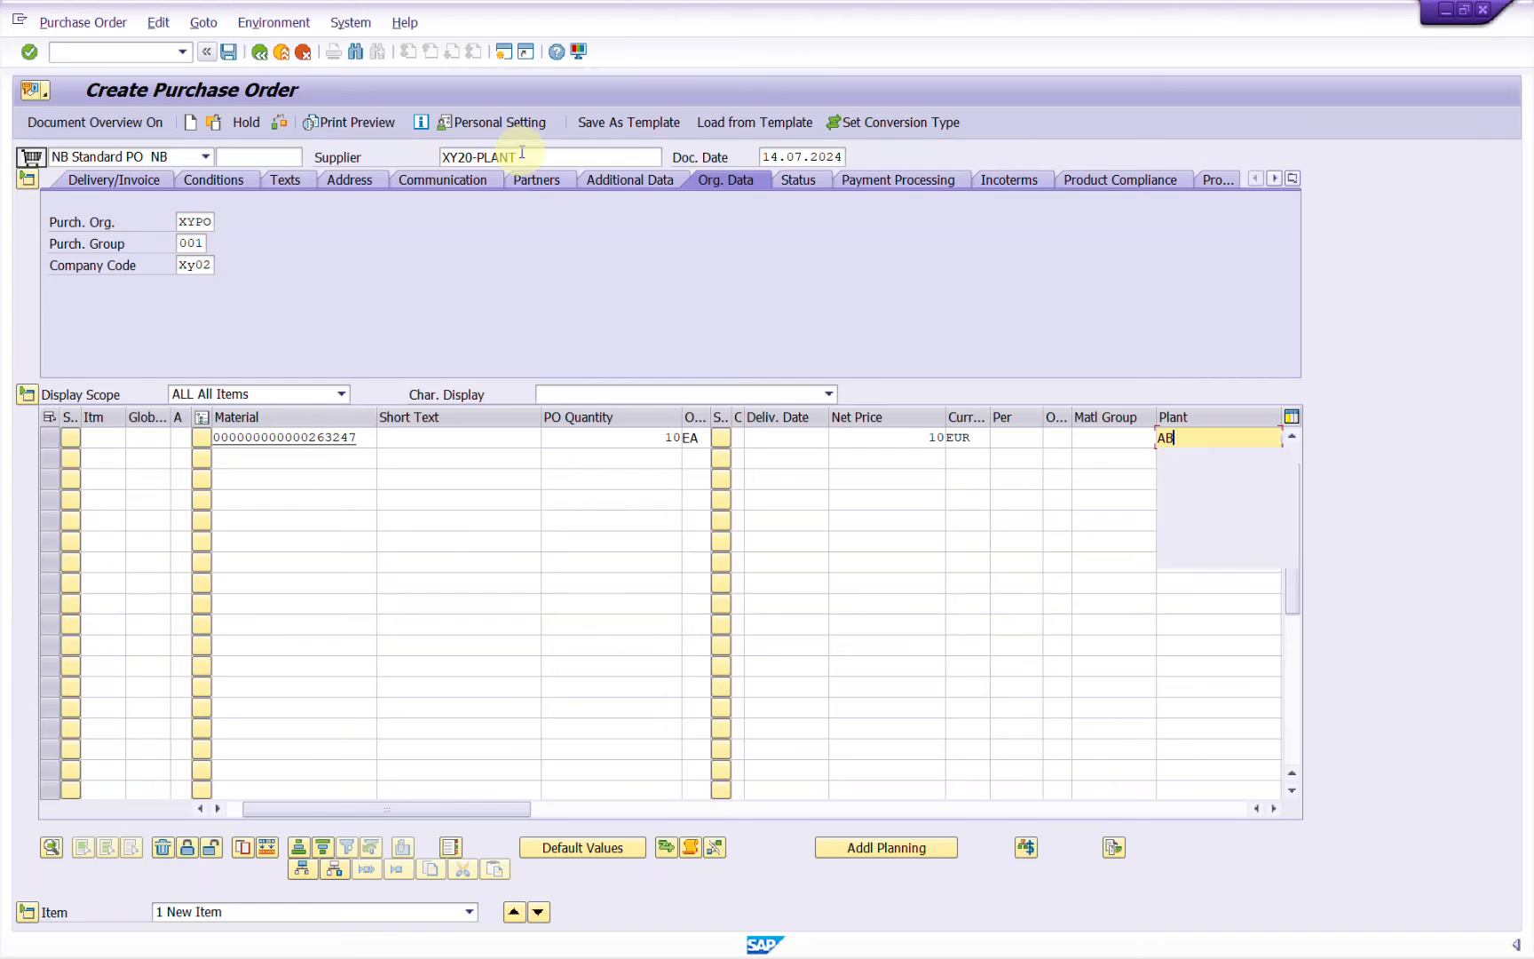
pyautogui.press('Tab')
pyautogui.write('RMSL')
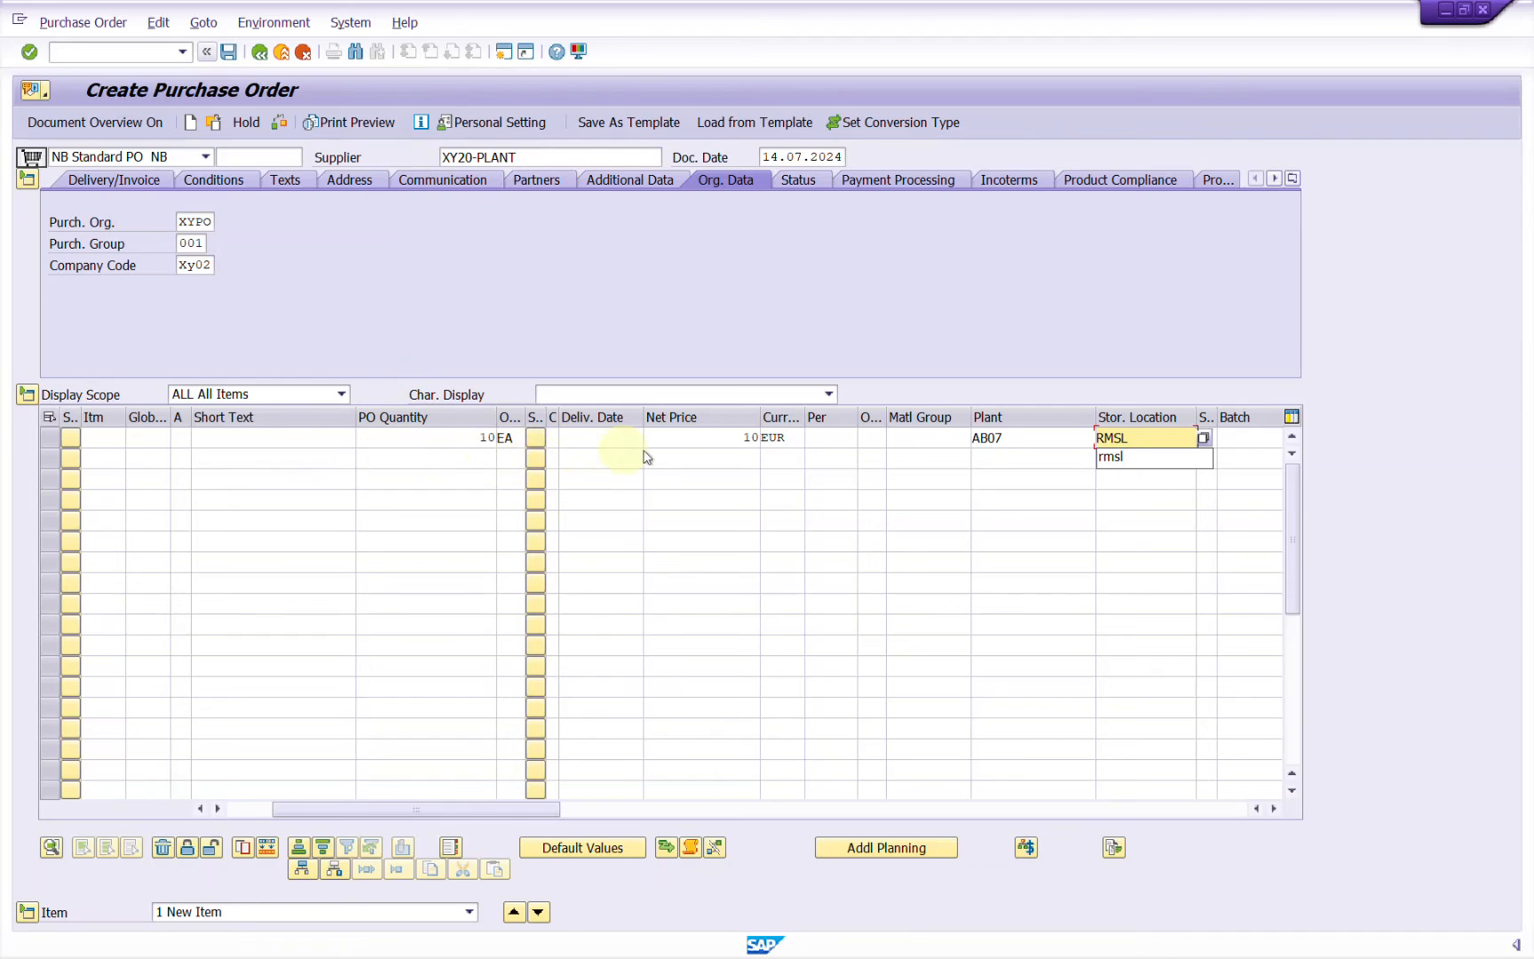
pyautogui.press('Return')
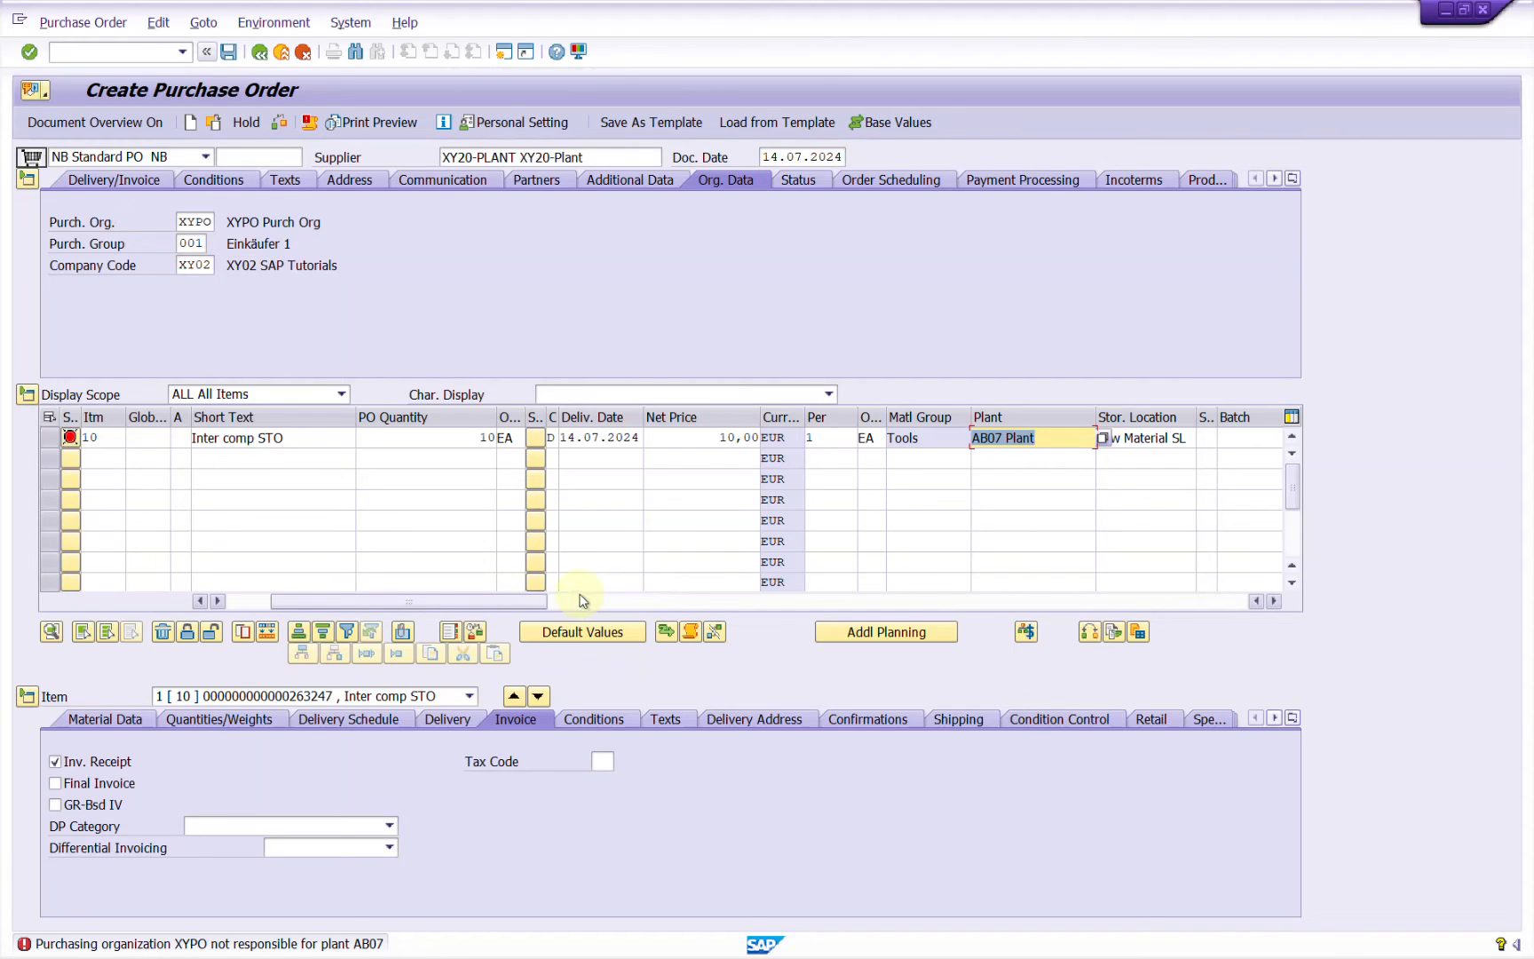
# Change the purchasing organization to ABPO and the company code to SAP3, and confirm the organizational data.
pyautogui.click(195, 222)
pyautogui.hotkey('ctrl', 'a')
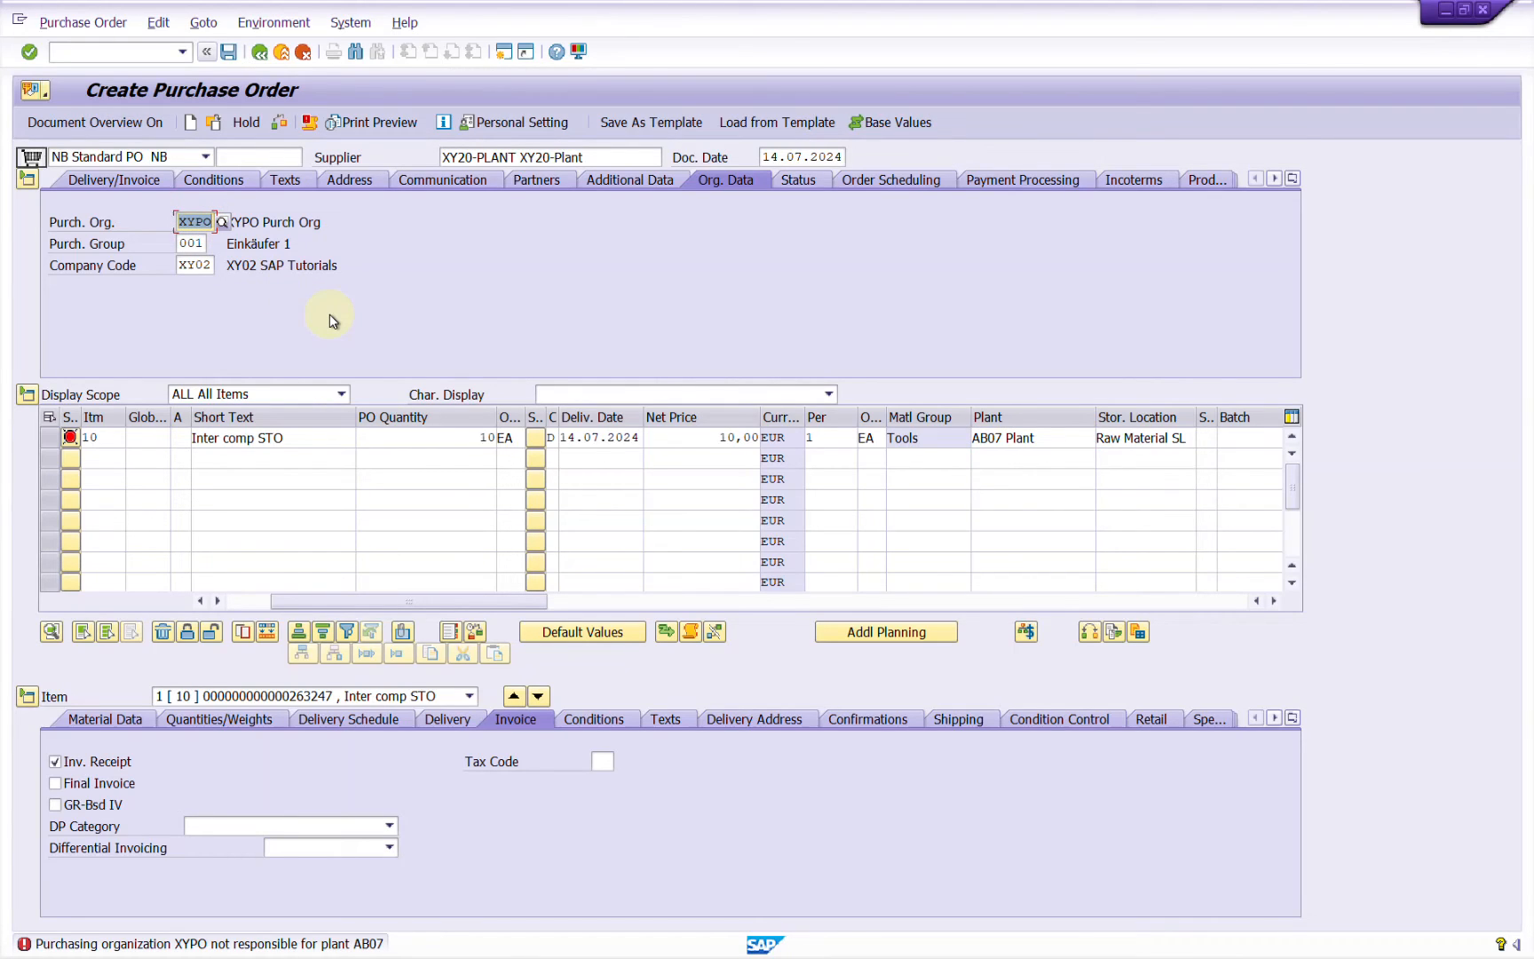
pyautogui.press('BackSpace')
pyautogui.write('ABP')
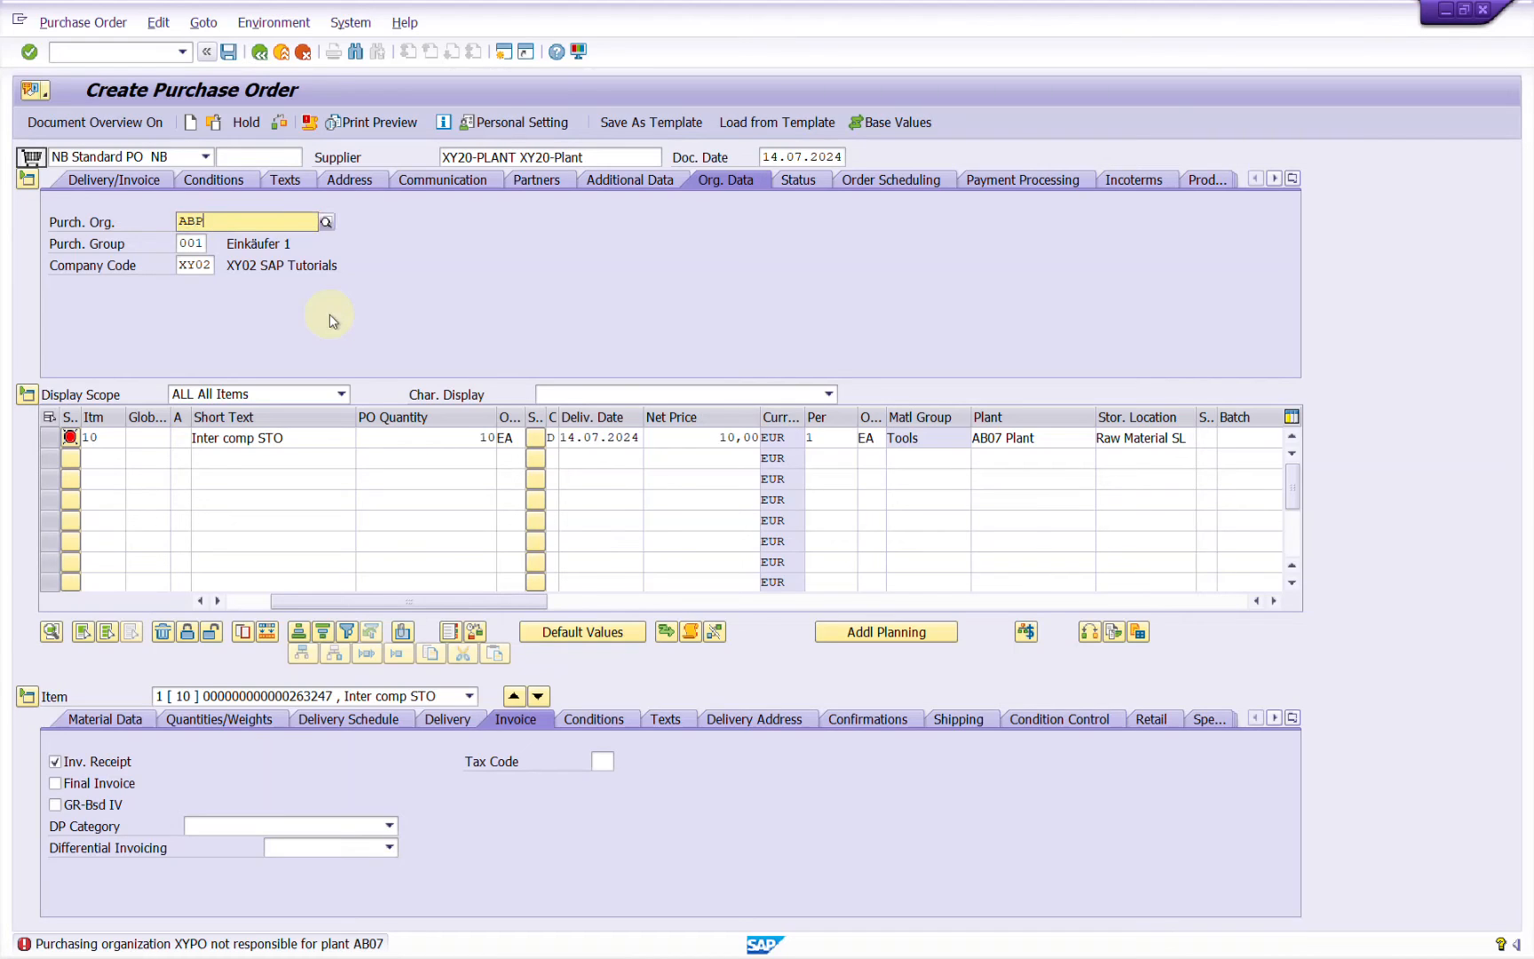
pyautogui.write('O')
pyautogui.press('Return')
pyautogui.press('Tab')
pyautogui.press('Tab')
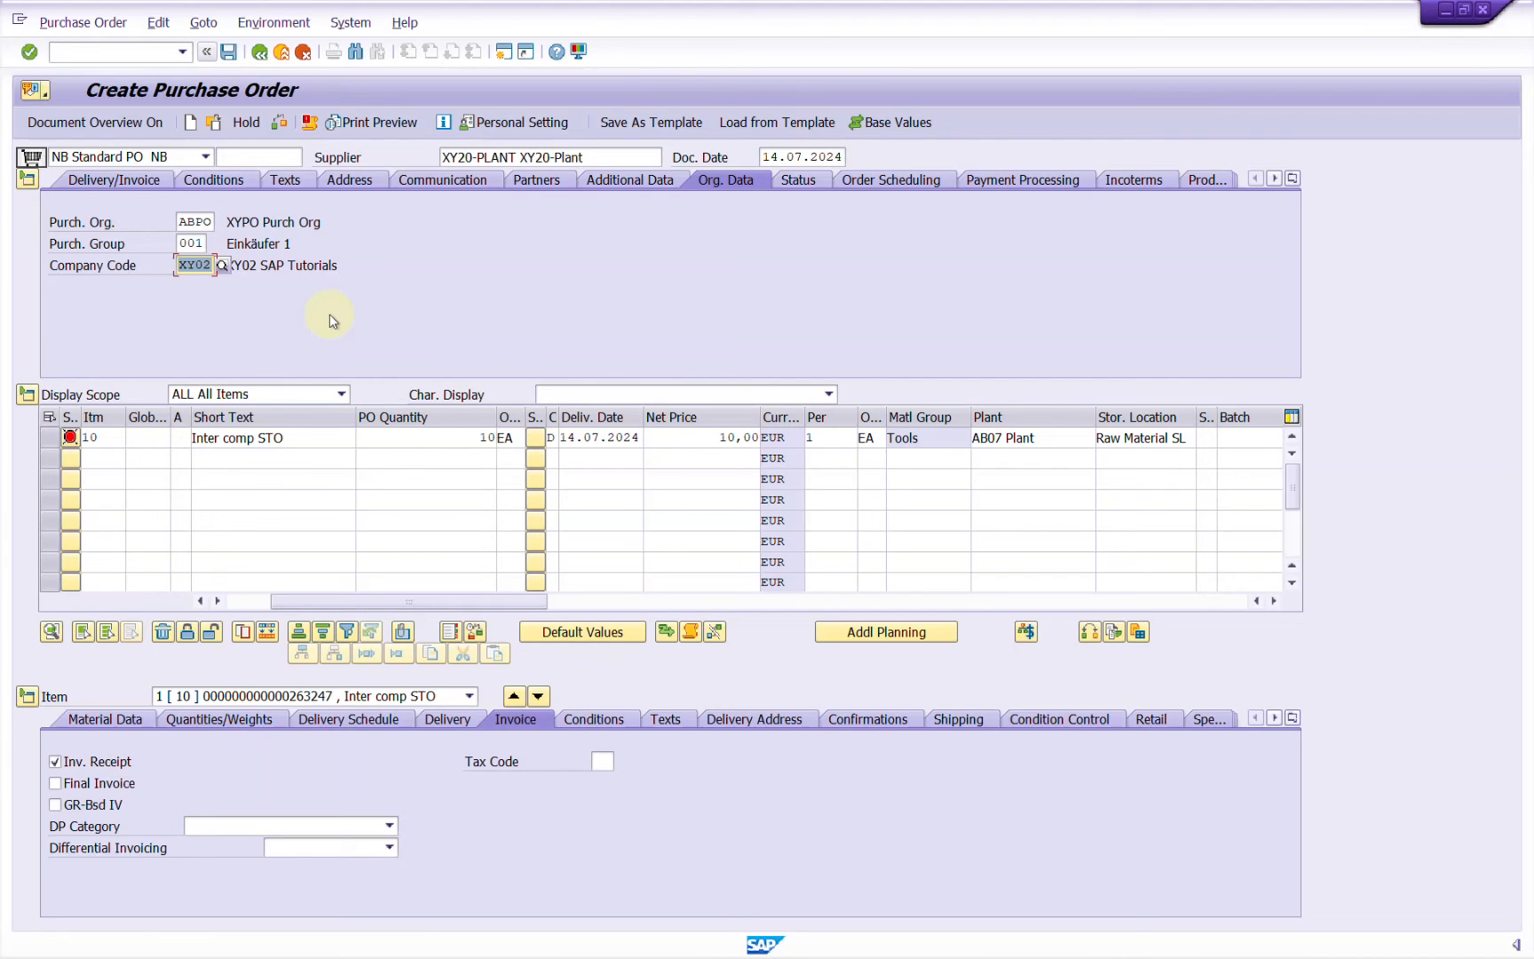
pyautogui.write('SA')
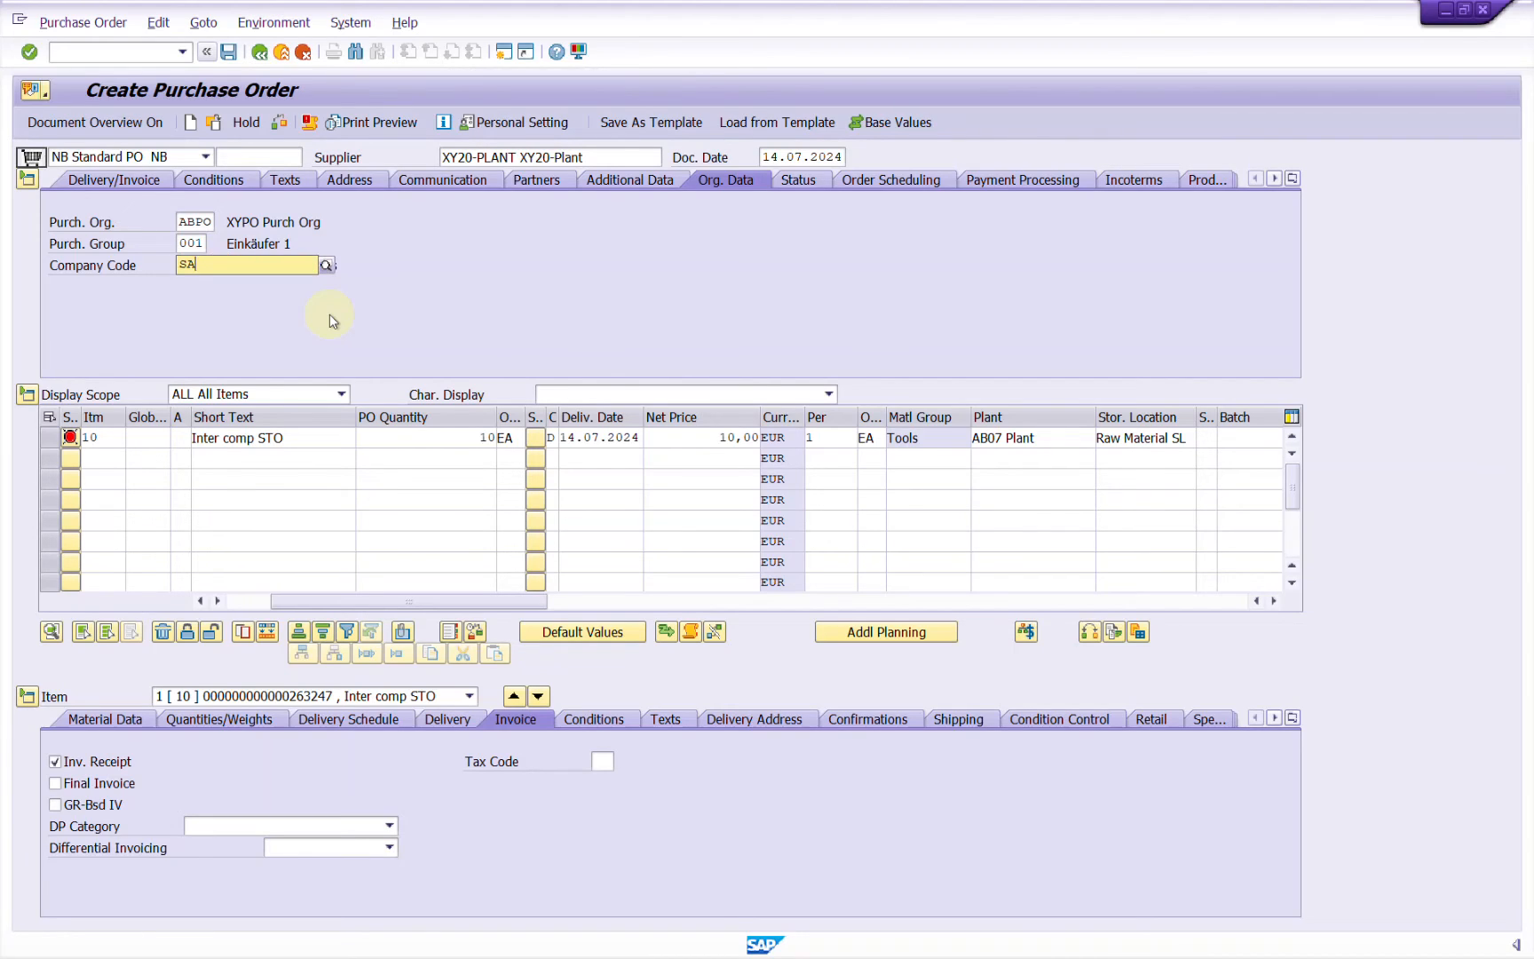
pyautogui.write('P3')
pyautogui.press('Return')
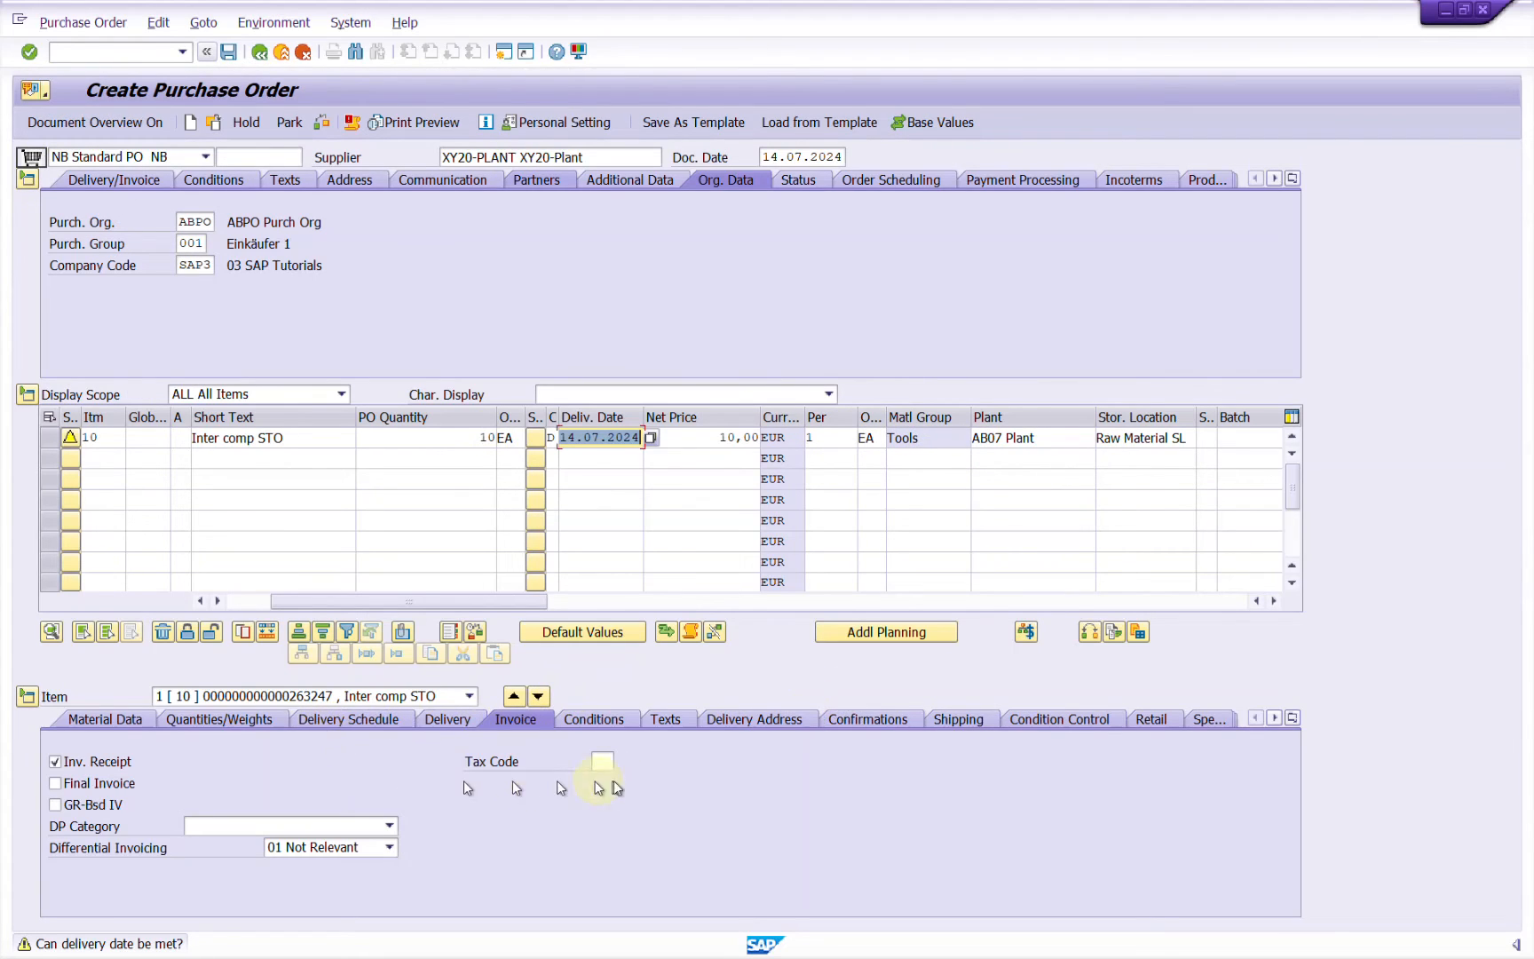
# Review the item's delivery type in its shipping data, and check and save the purchase order.
pyautogui.click(967, 725)
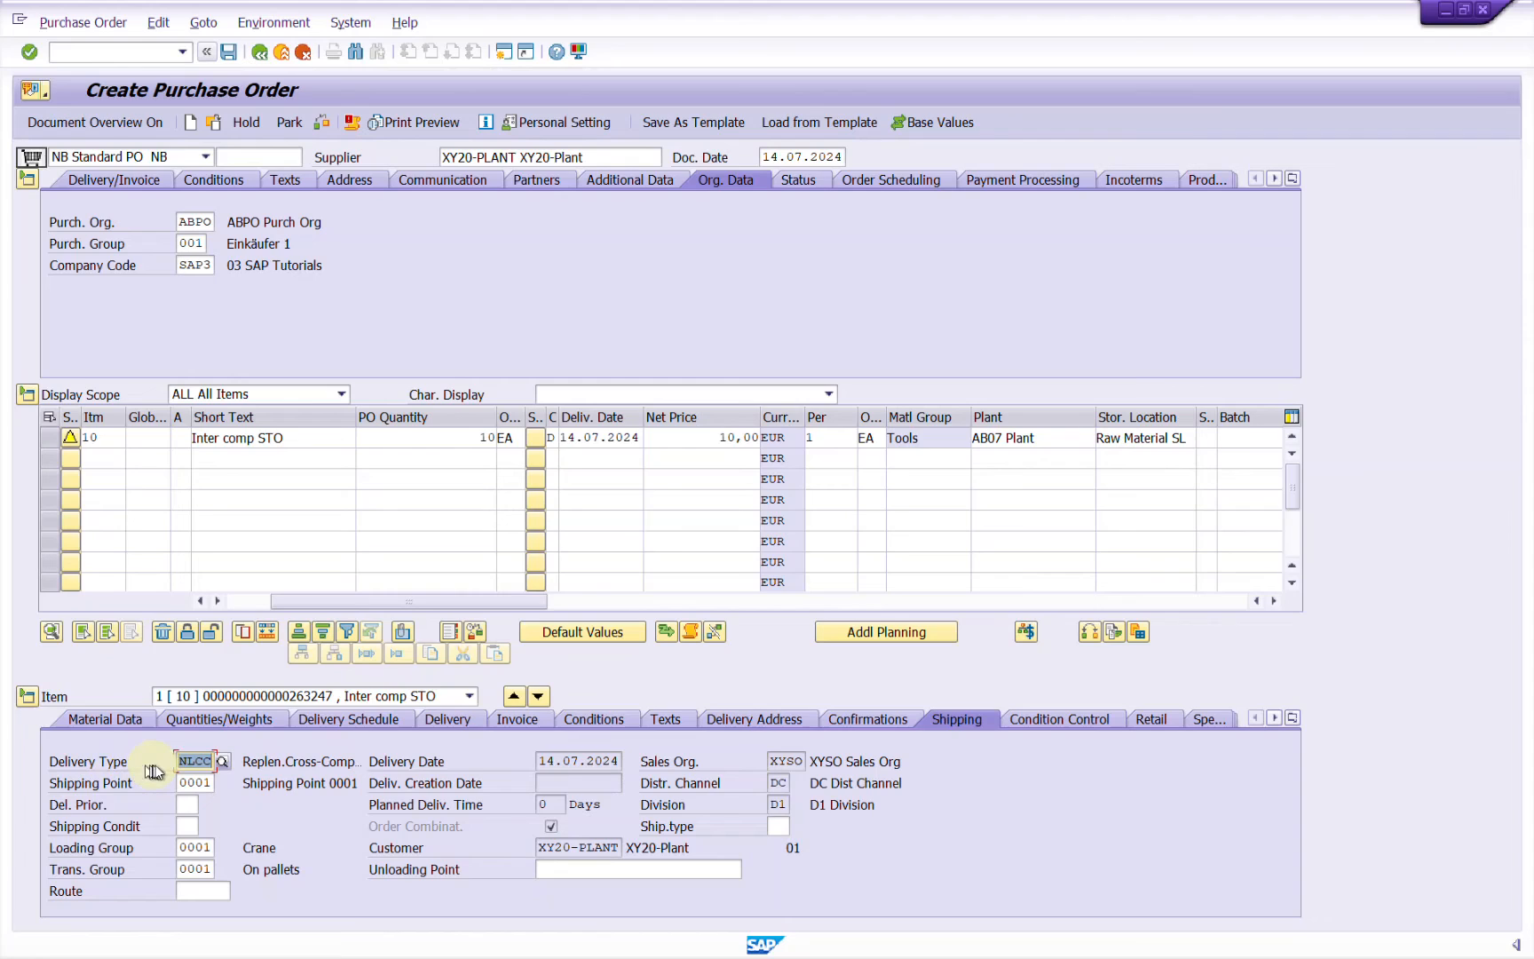
pyautogui.doubleClick(195, 761)
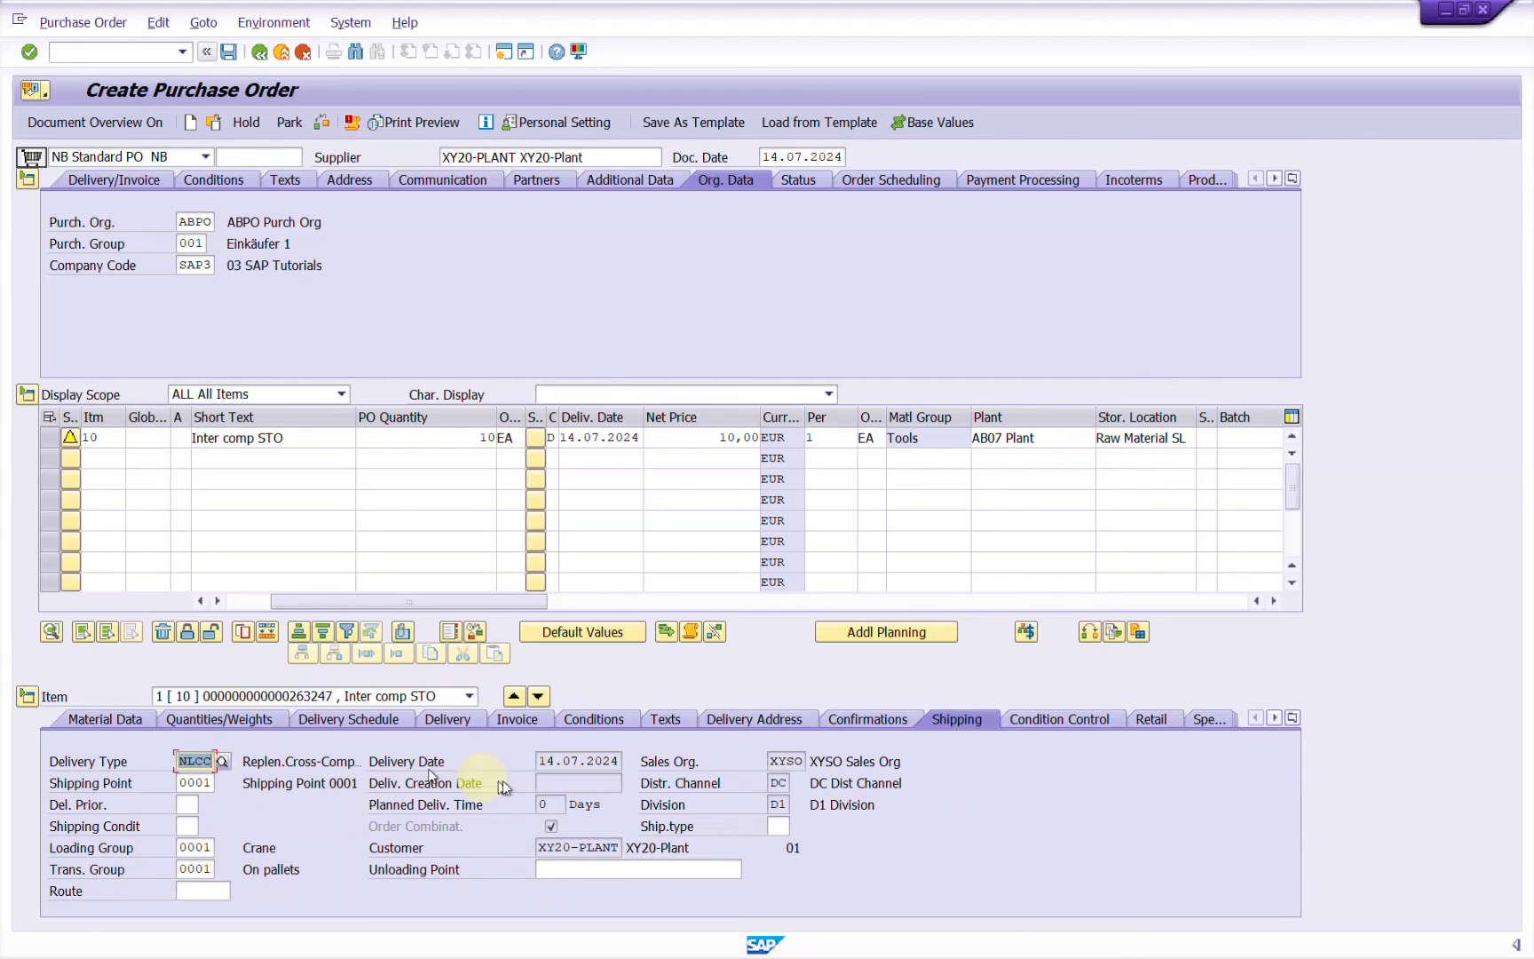
pyautogui.click(322, 127)
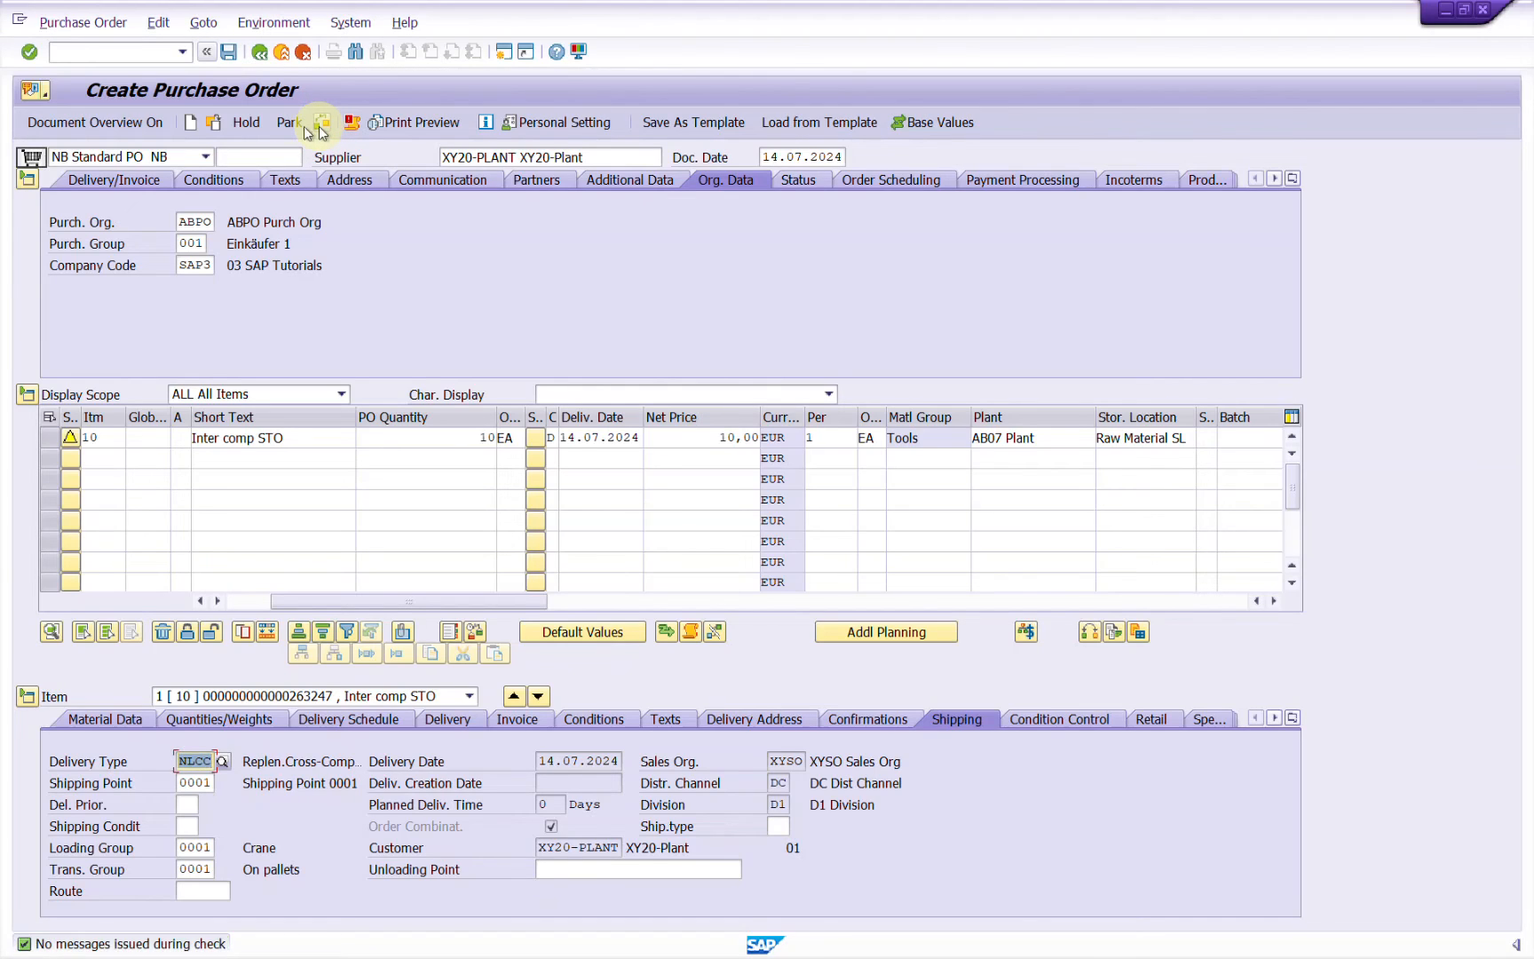
pyautogui.click(230, 55)
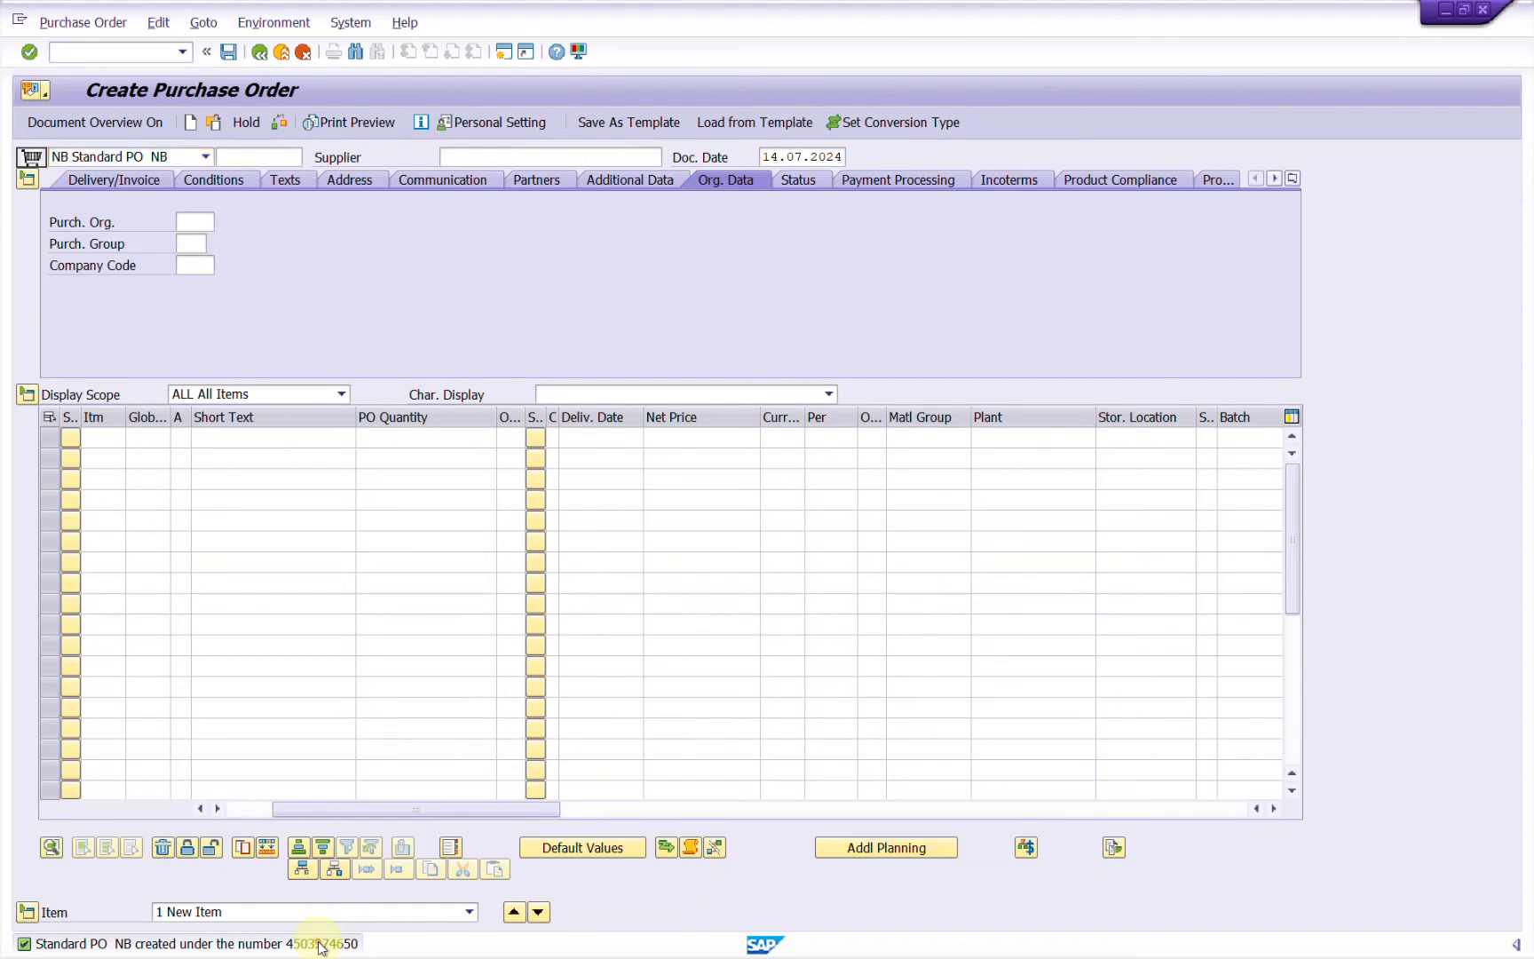
# Select the new purchase order number in the save message's details, and advance the PowerPoint slide show before returning to SAP and closing the message.
pyautogui.click(320, 945)
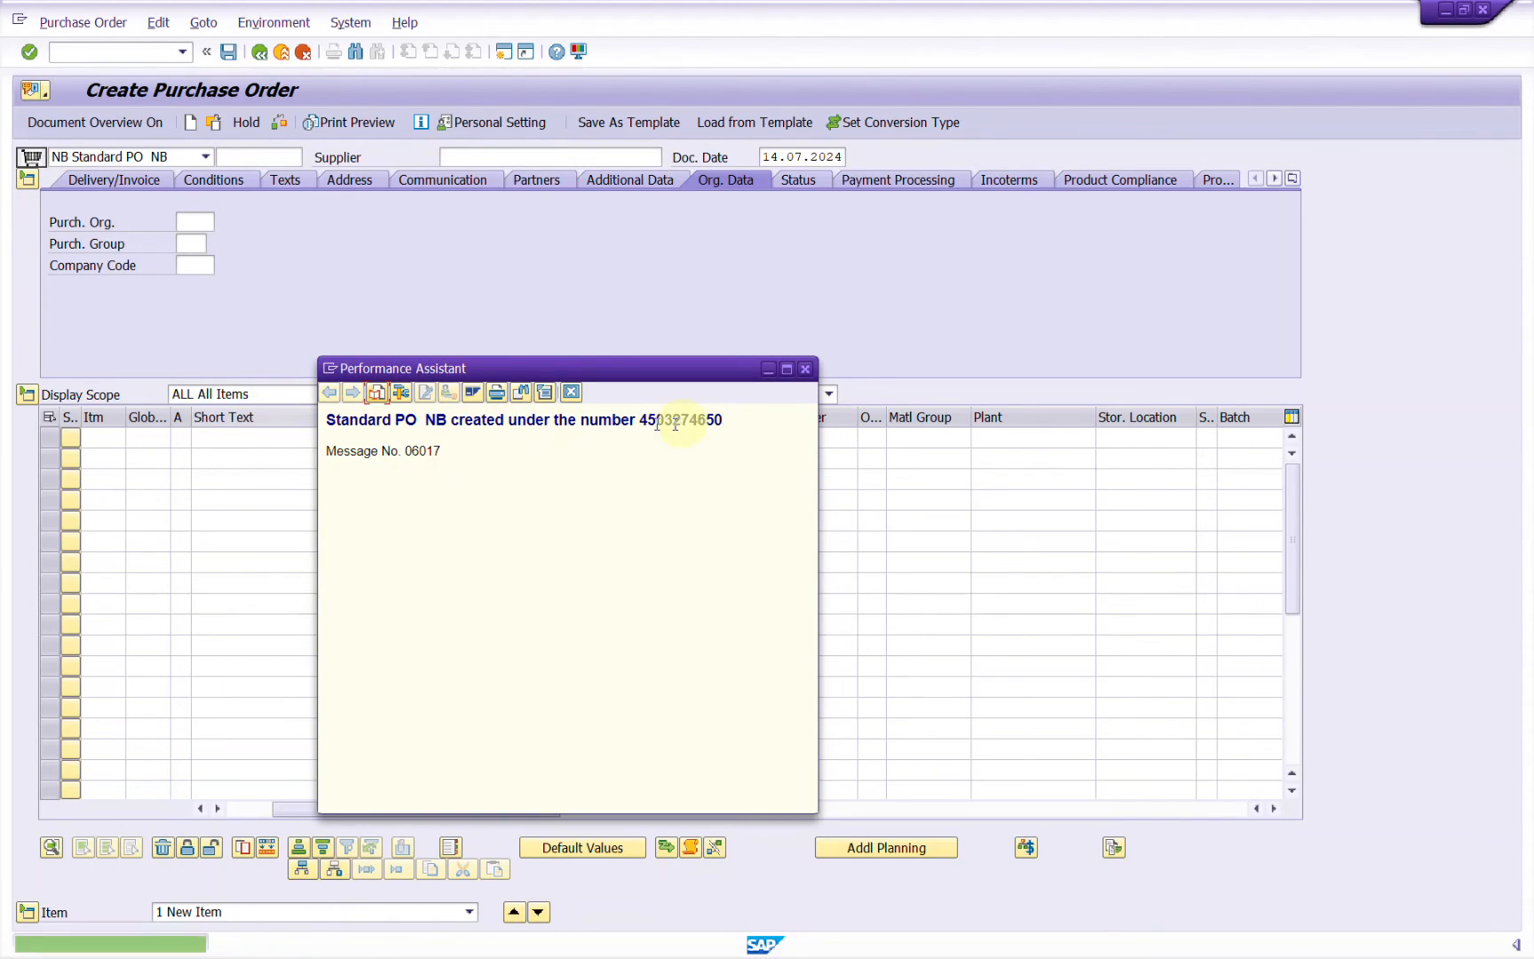
pyautogui.doubleClick(681, 420)
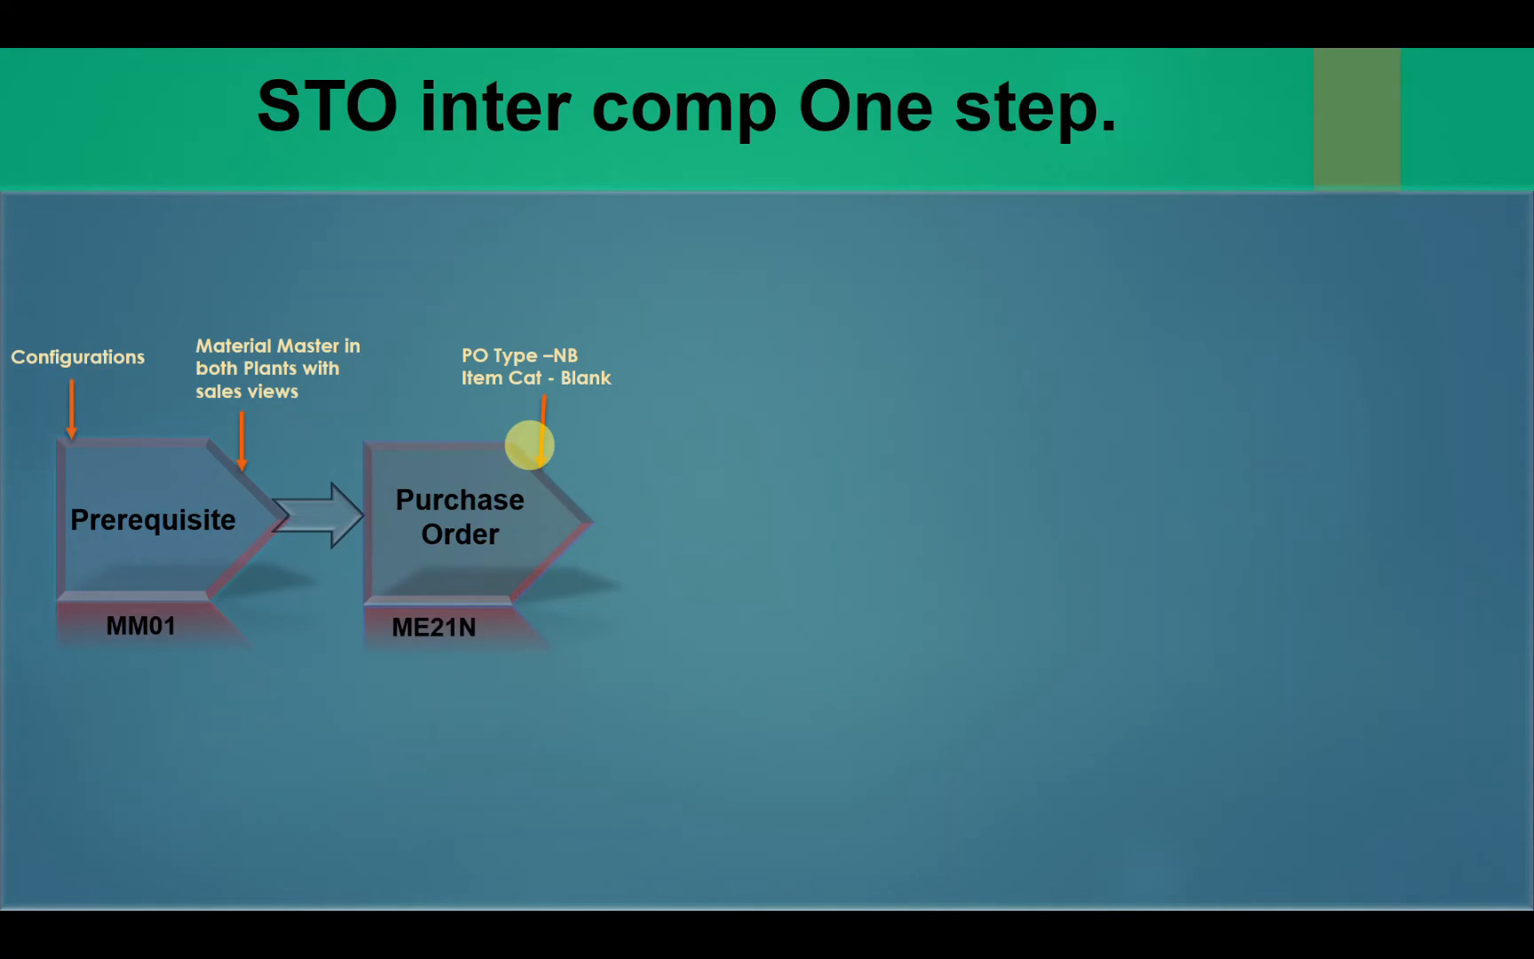
pyautogui.press('Right')
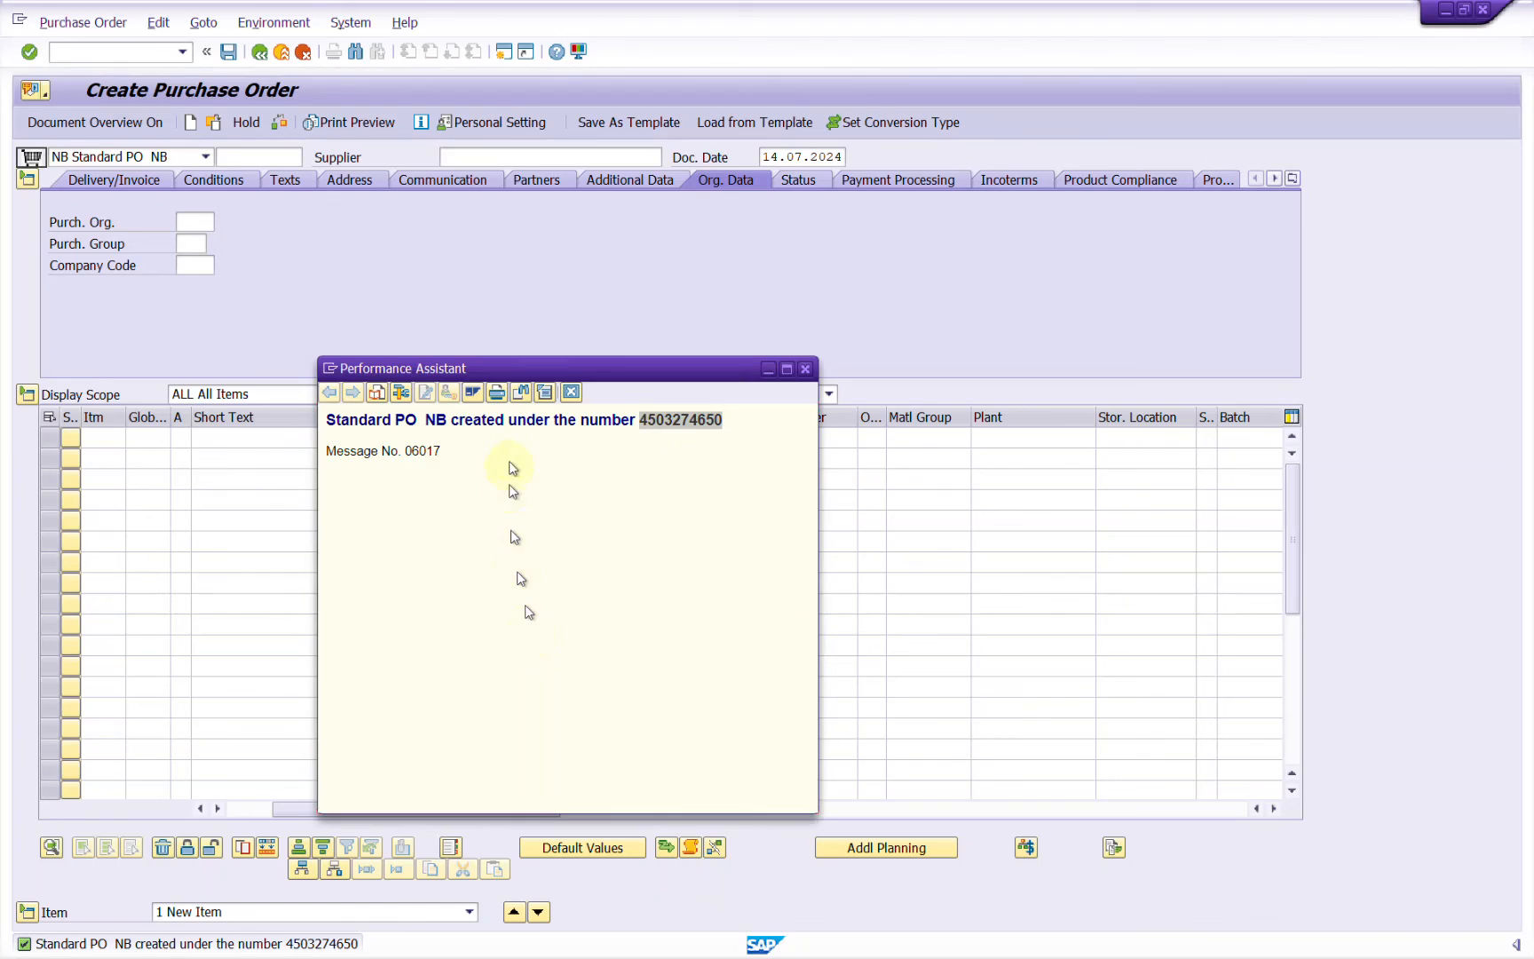
pyautogui.click(809, 366)
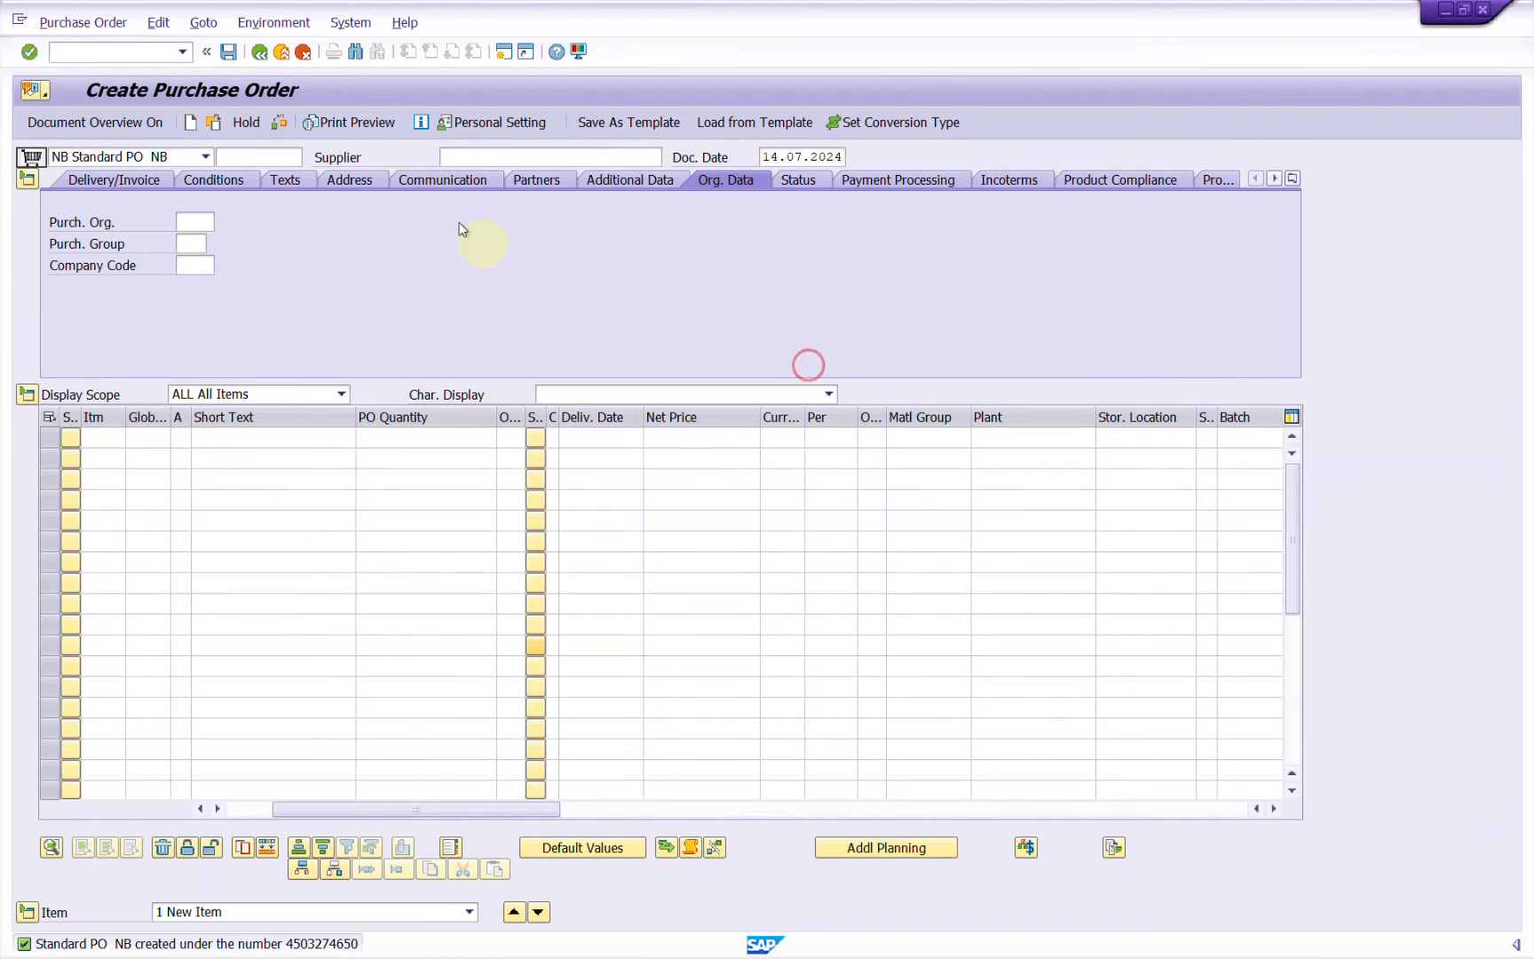
# Leave purchase order creation, open transaction MIGO, and enter the Inter comp STO material for an initial stock posting with movement type 561.
pyautogui.click(268, 53)
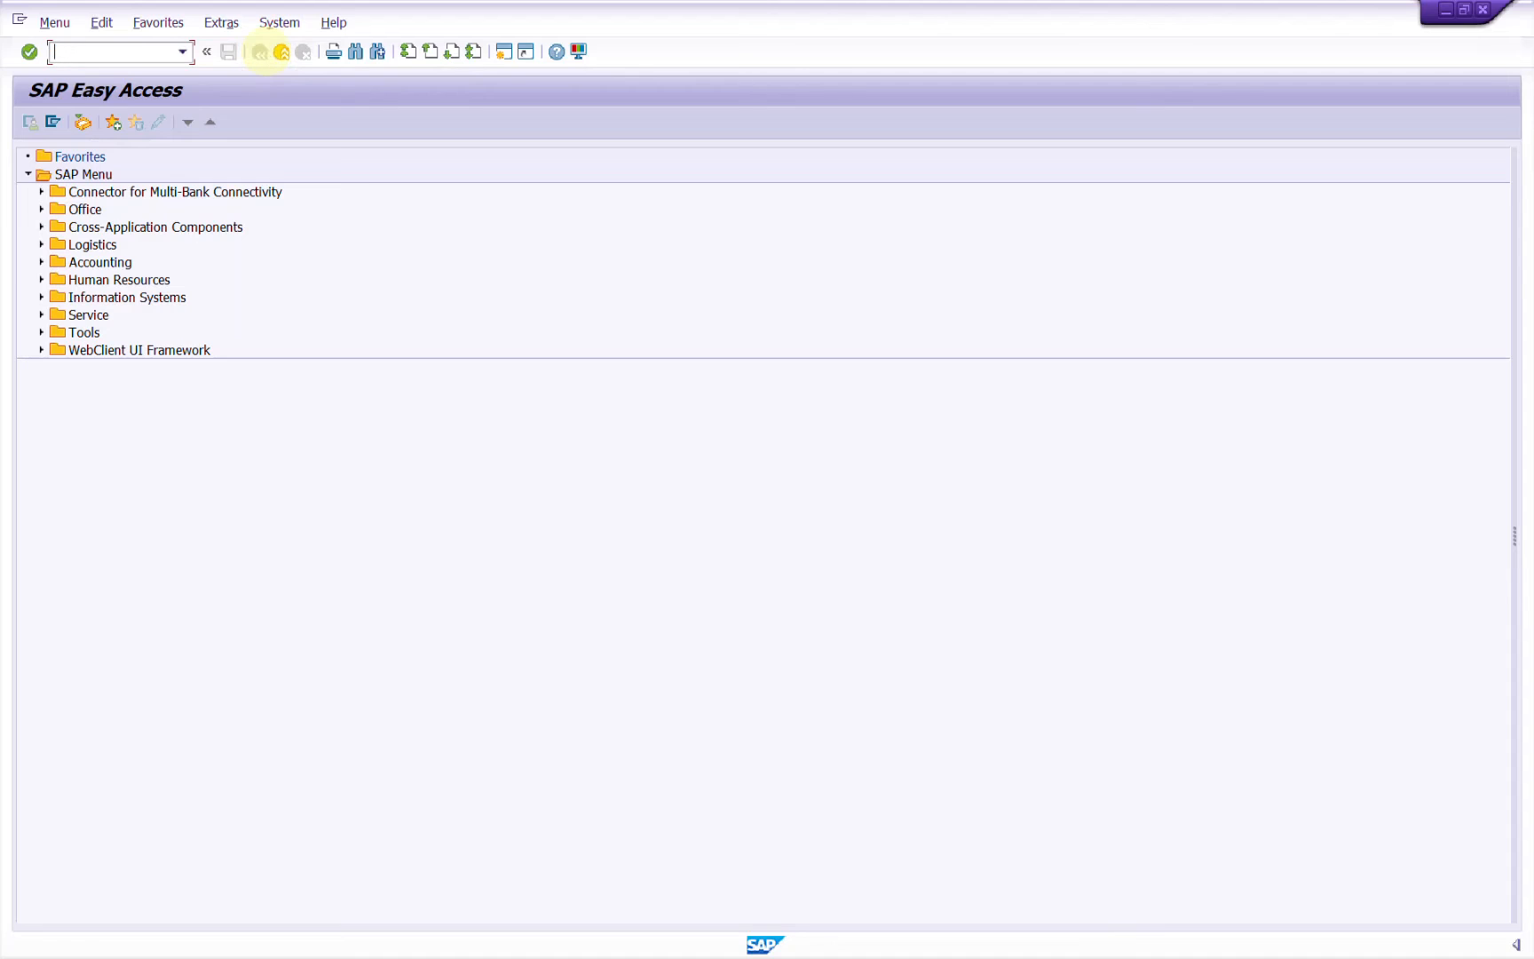
pyautogui.write('MIGO')
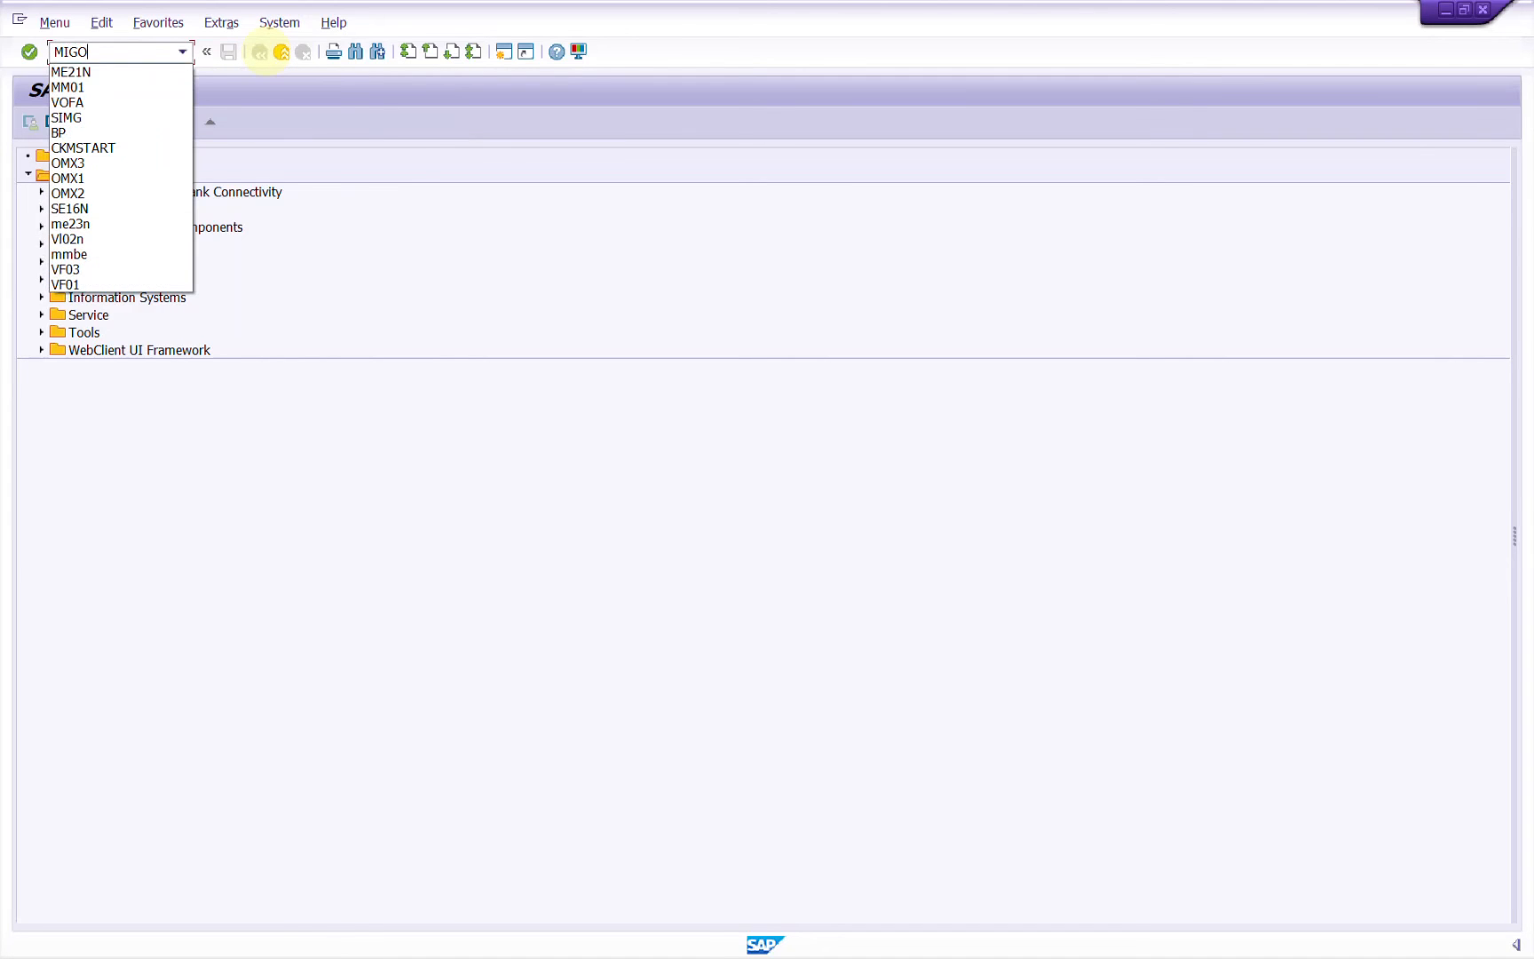
pyautogui.press('Return')
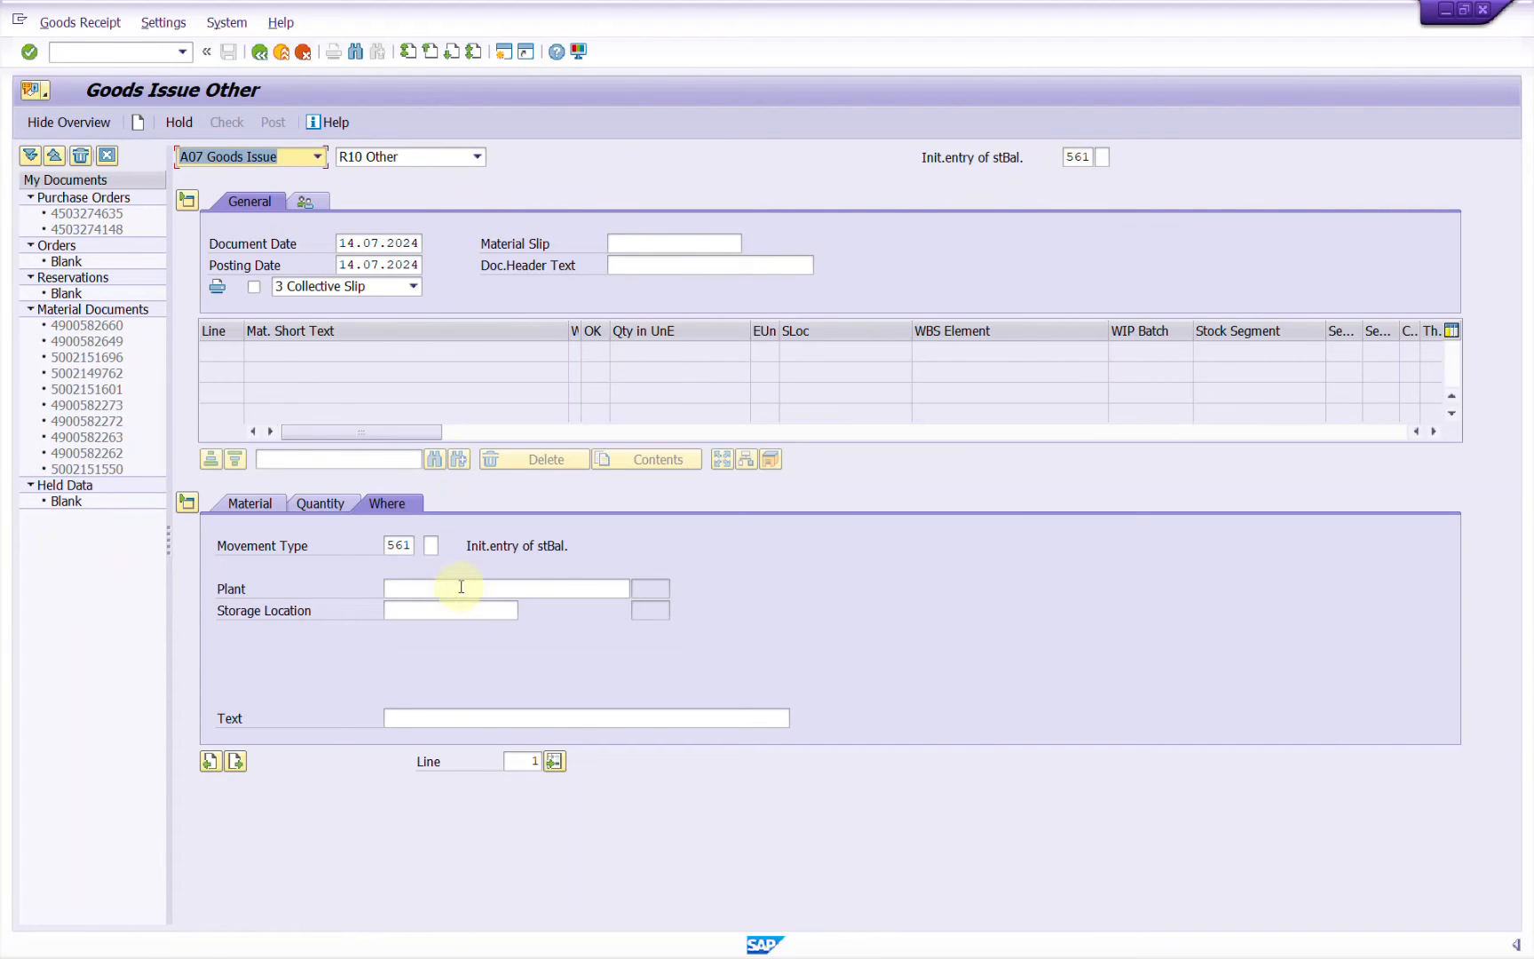
pyautogui.click(257, 504)
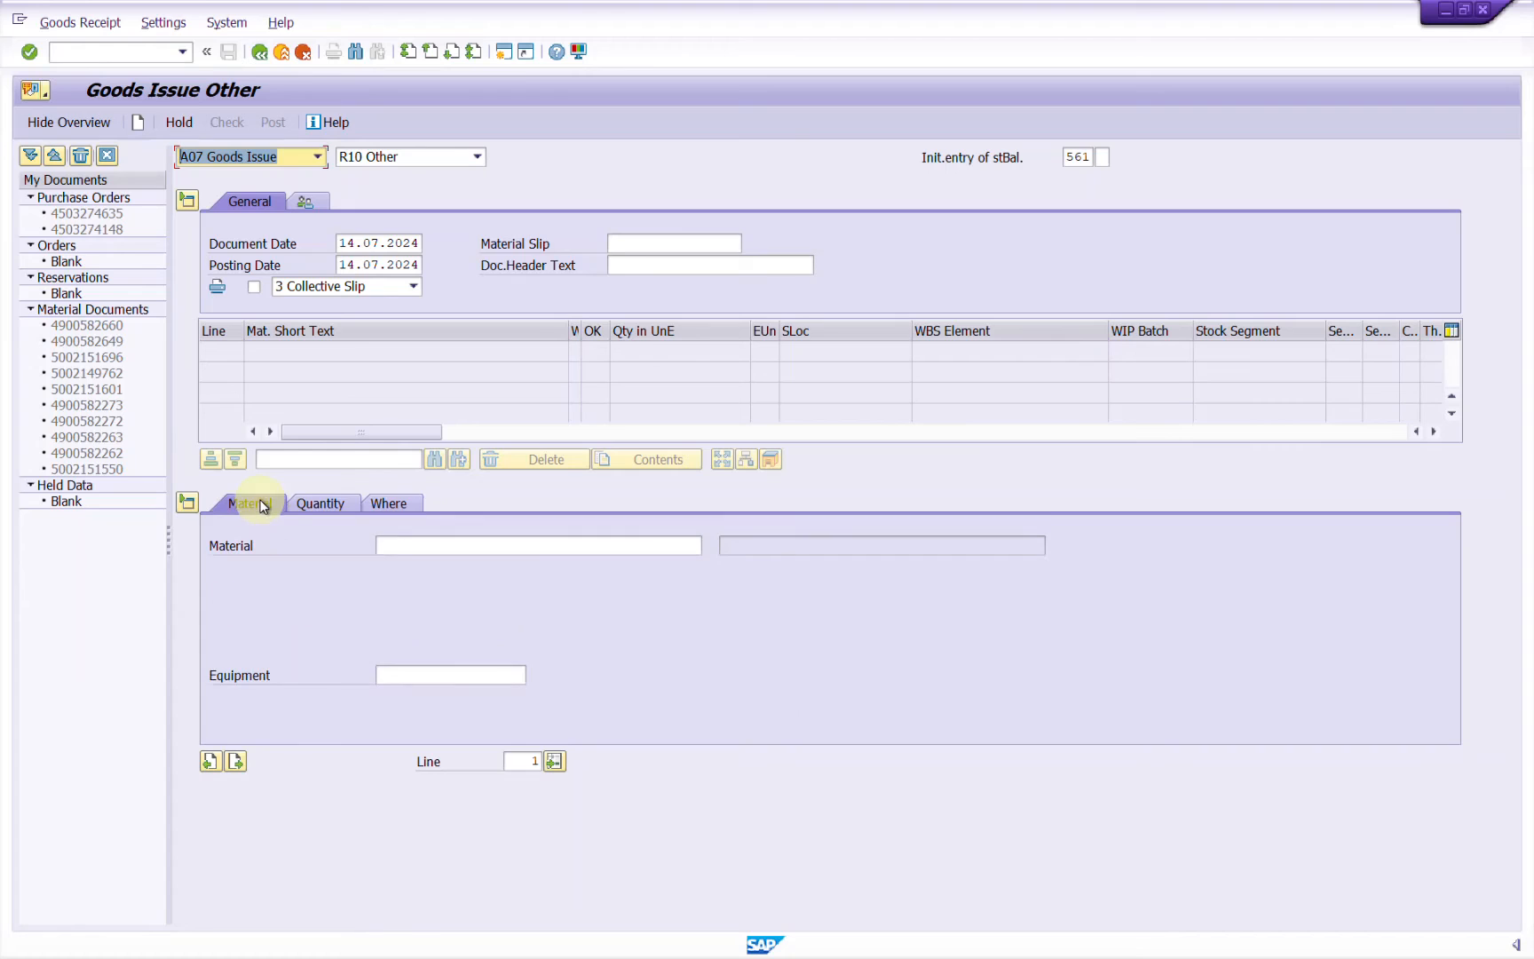
pyautogui.click(517, 545)
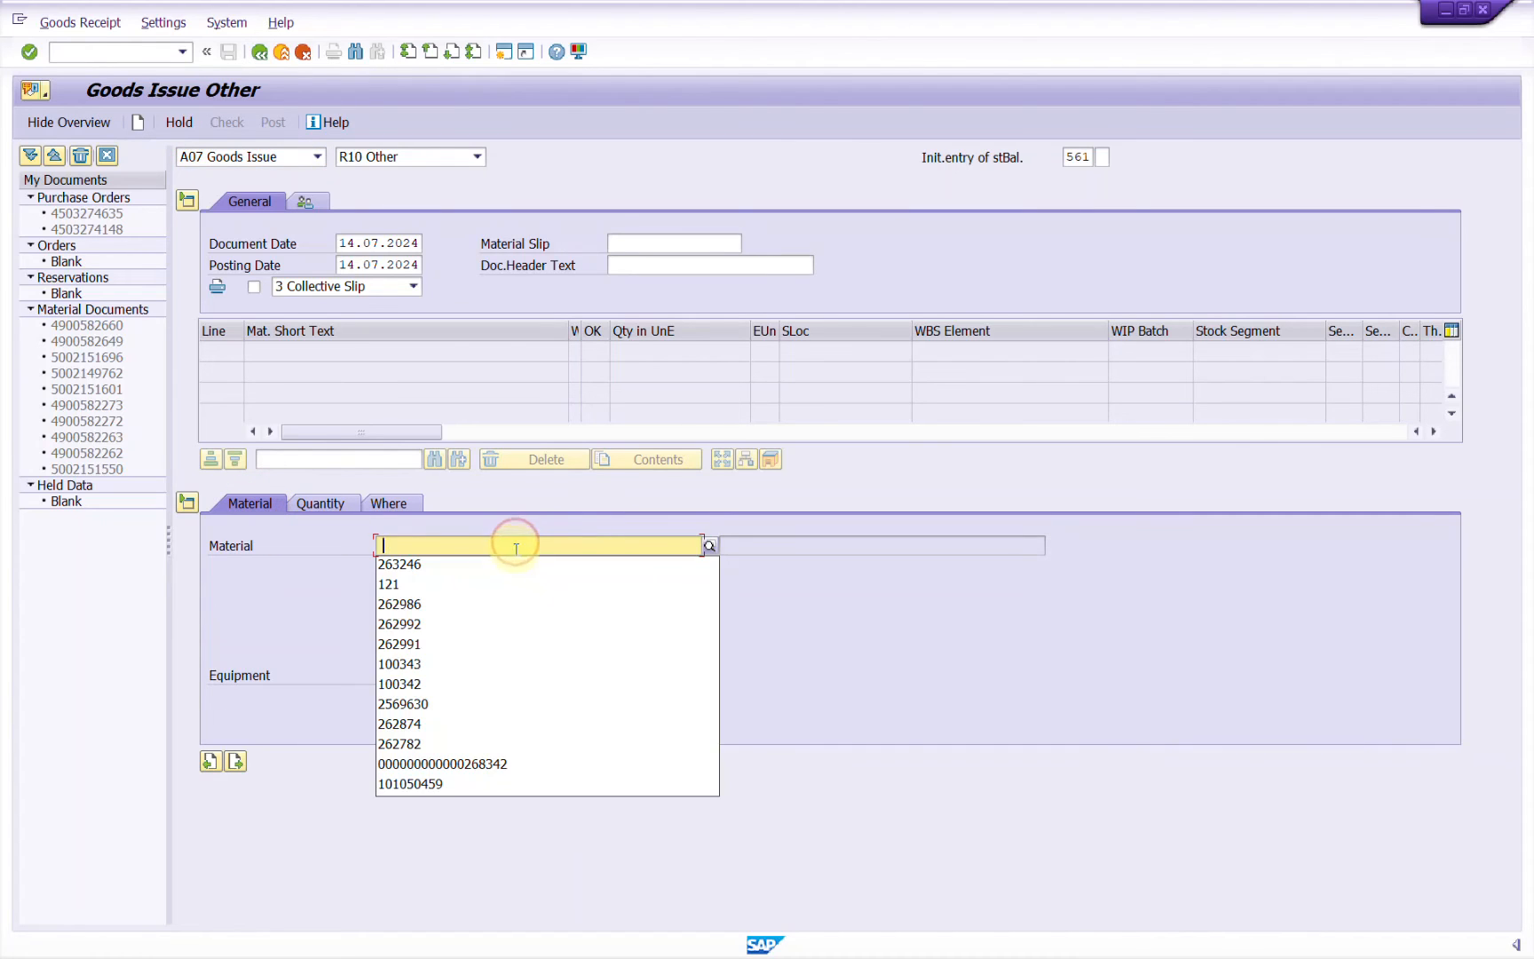
pyautogui.click(510, 562)
pyautogui.write('63246')
pyautogui.press('Return')
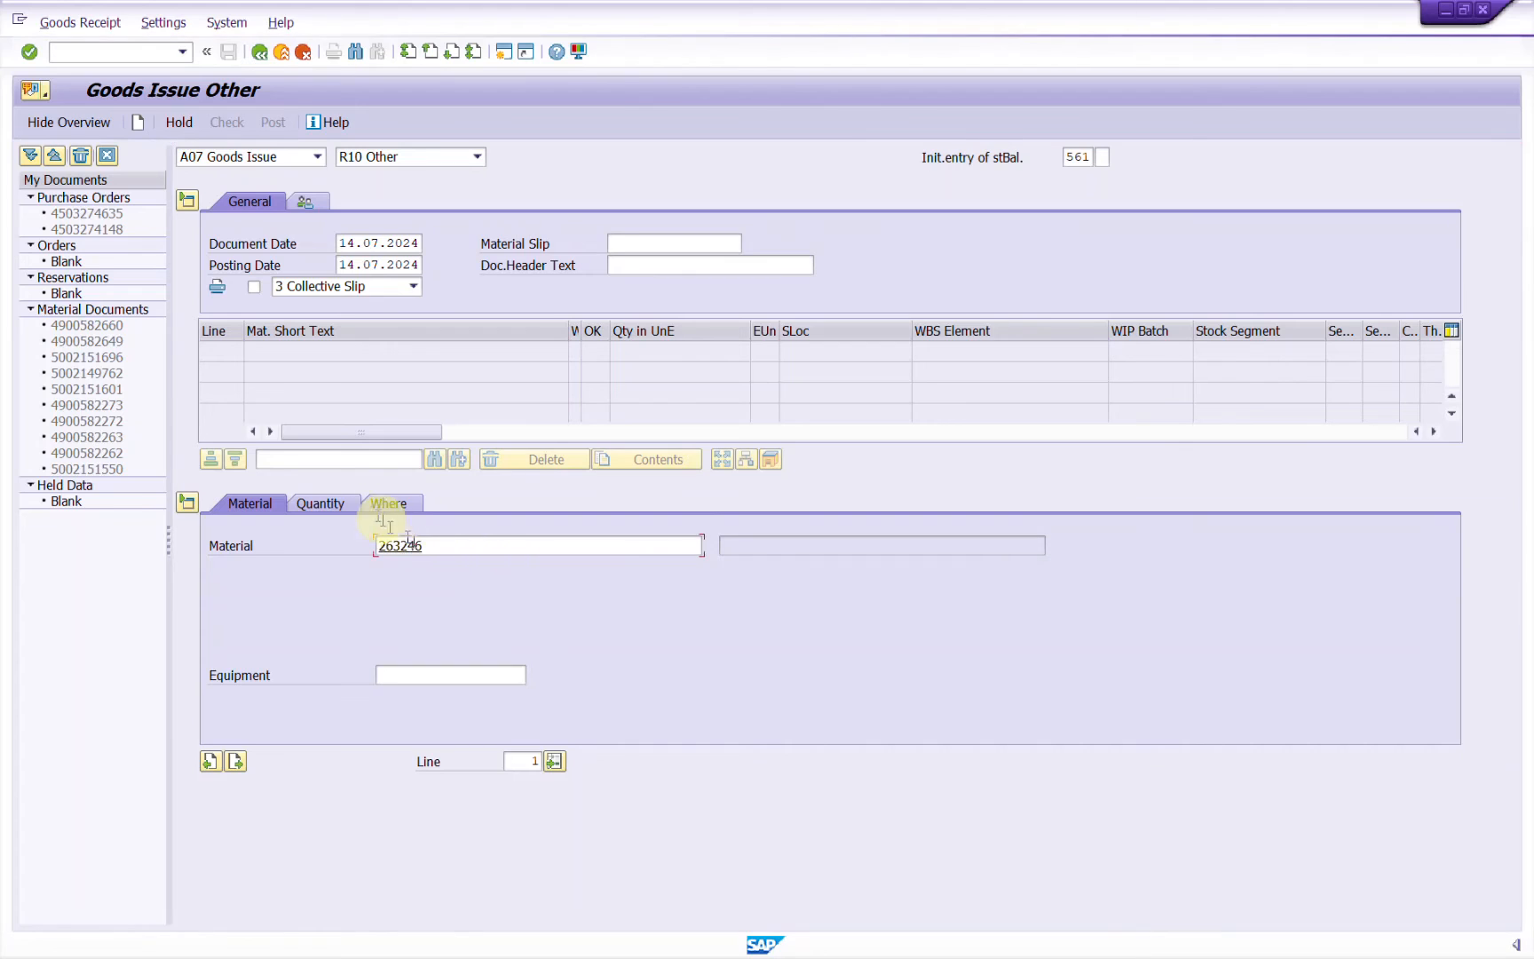
# Set the stock item's quantity in unit of entry to 20 EA.
pyautogui.click(335, 504)
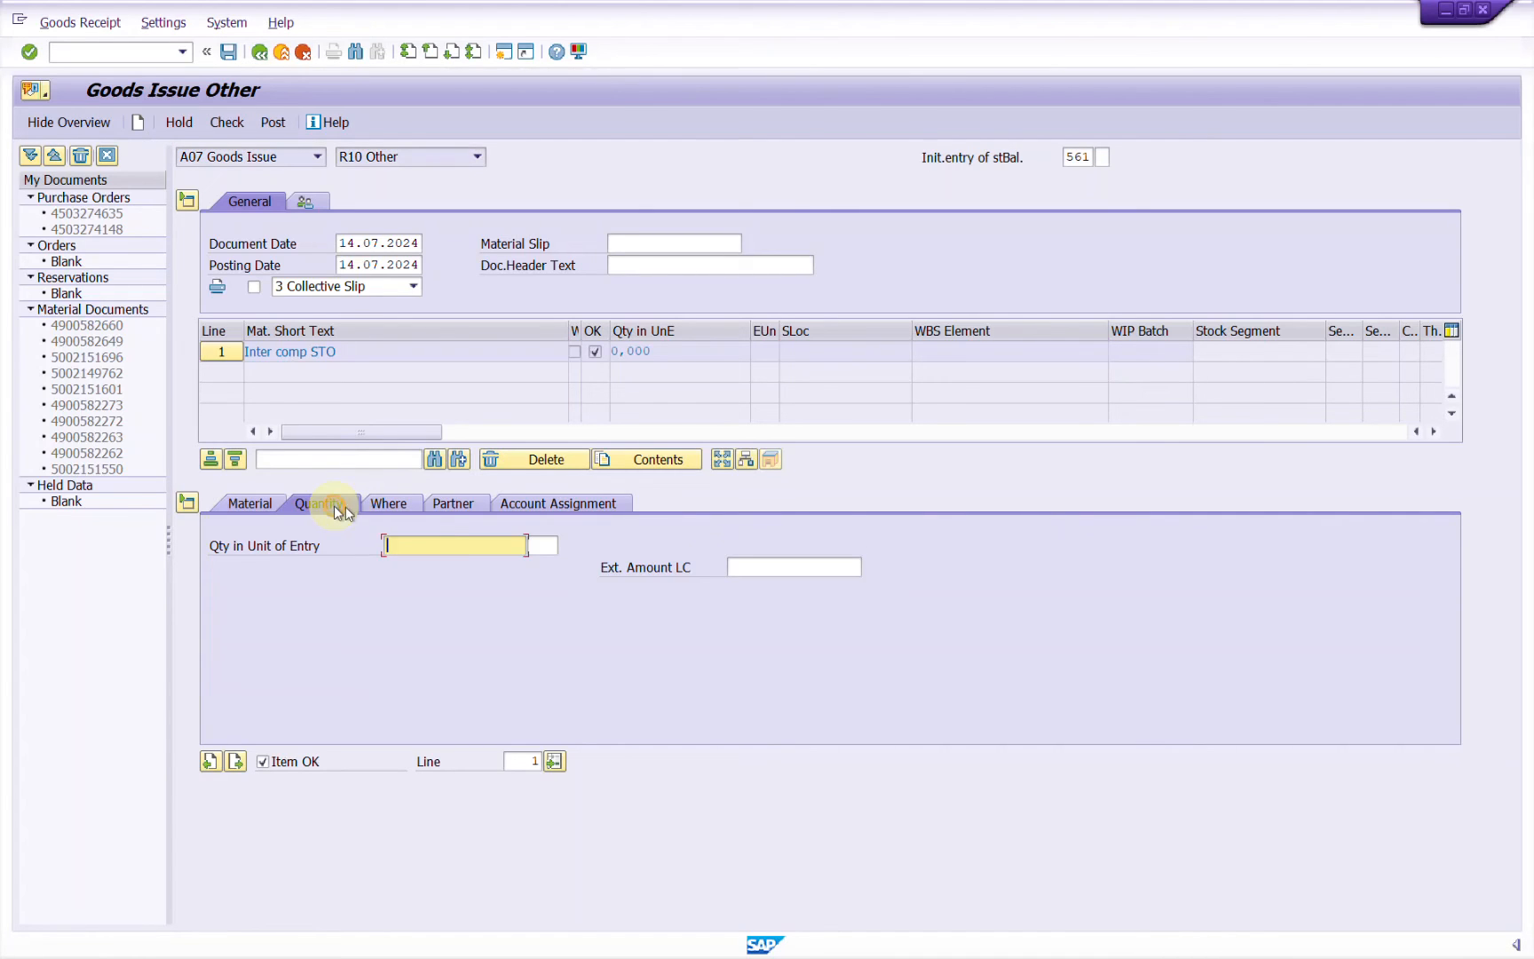
pyautogui.click(422, 544)
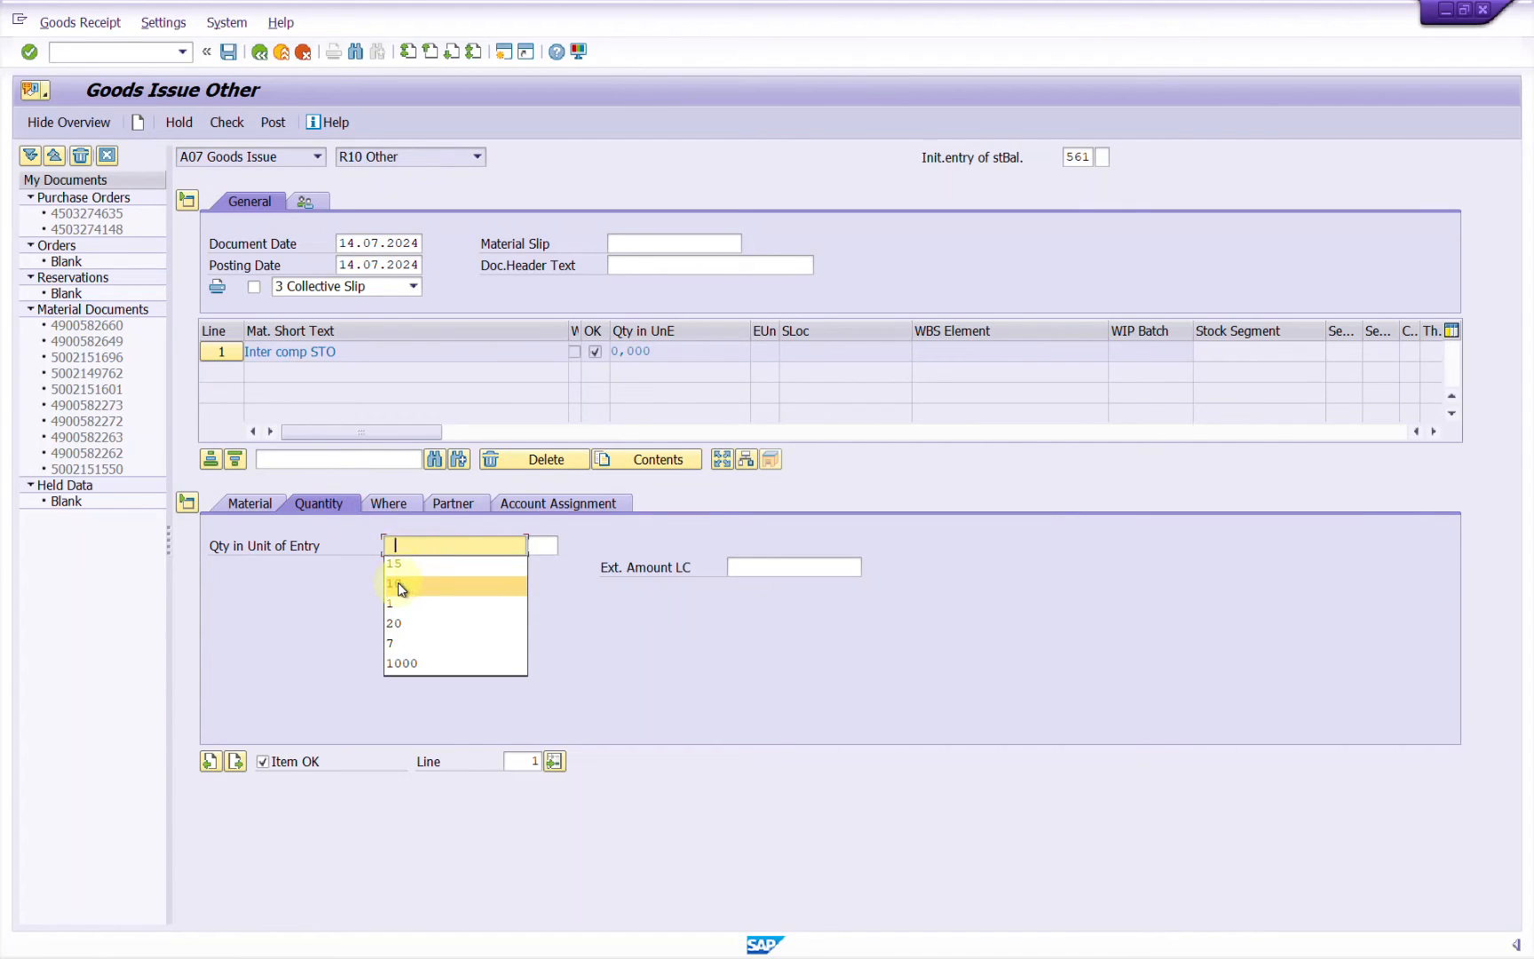
pyautogui.click(401, 624)
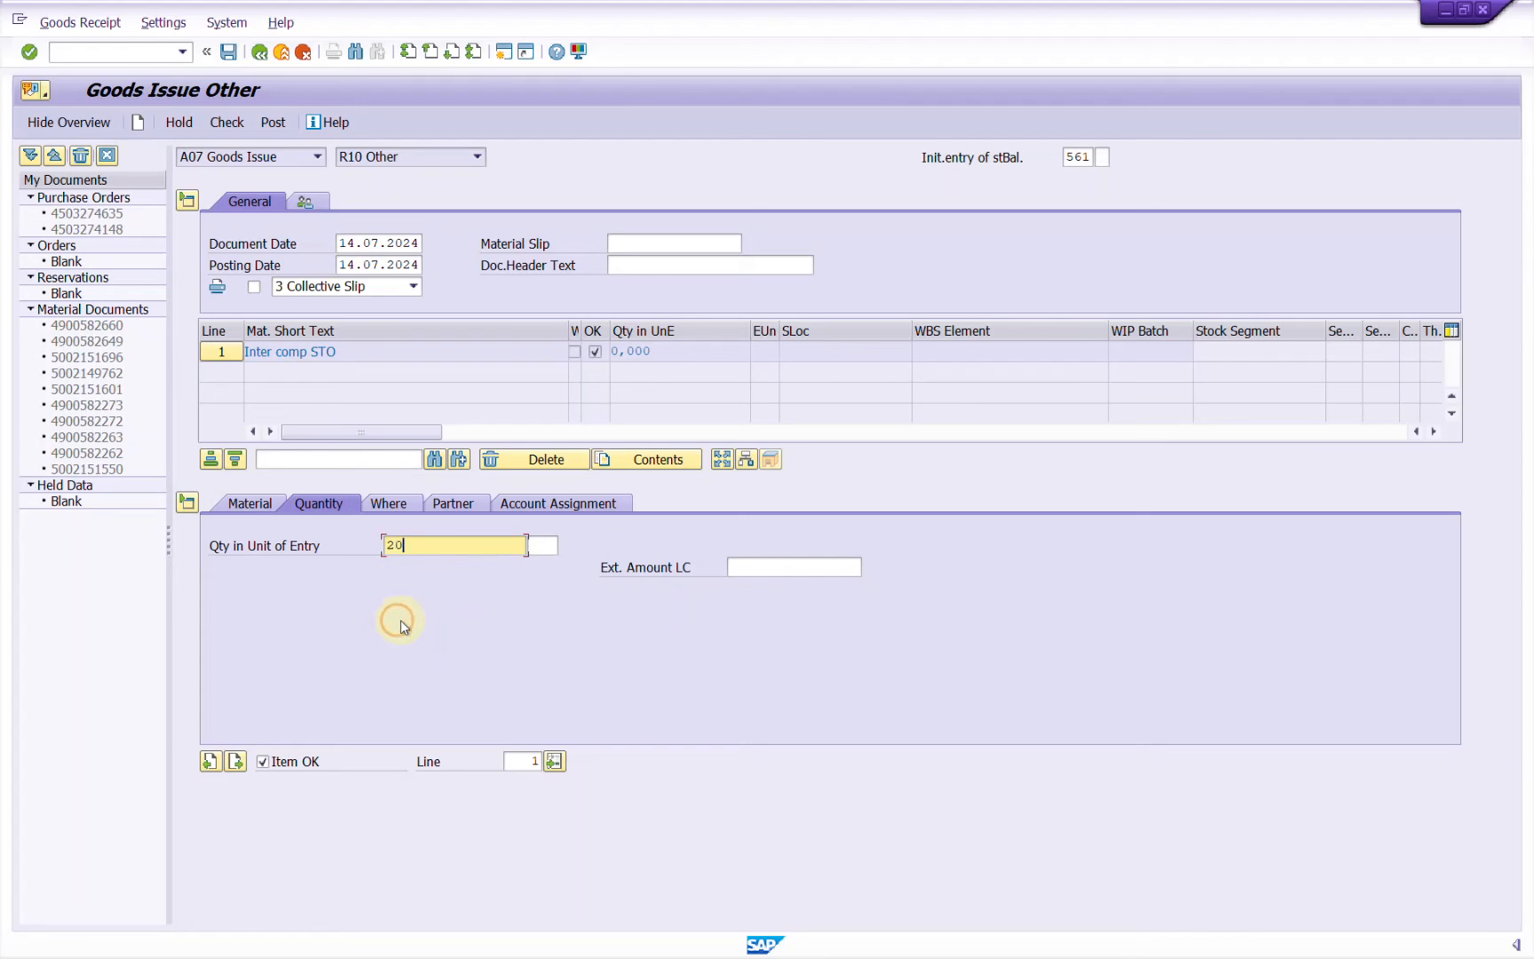
pyautogui.press('Tab')
pyautogui.write('EA')
pyautogui.press('Return')
# Assign the stock item to plant XY20 and storage location RMSL, and post the material document.
pyautogui.click(408, 512)
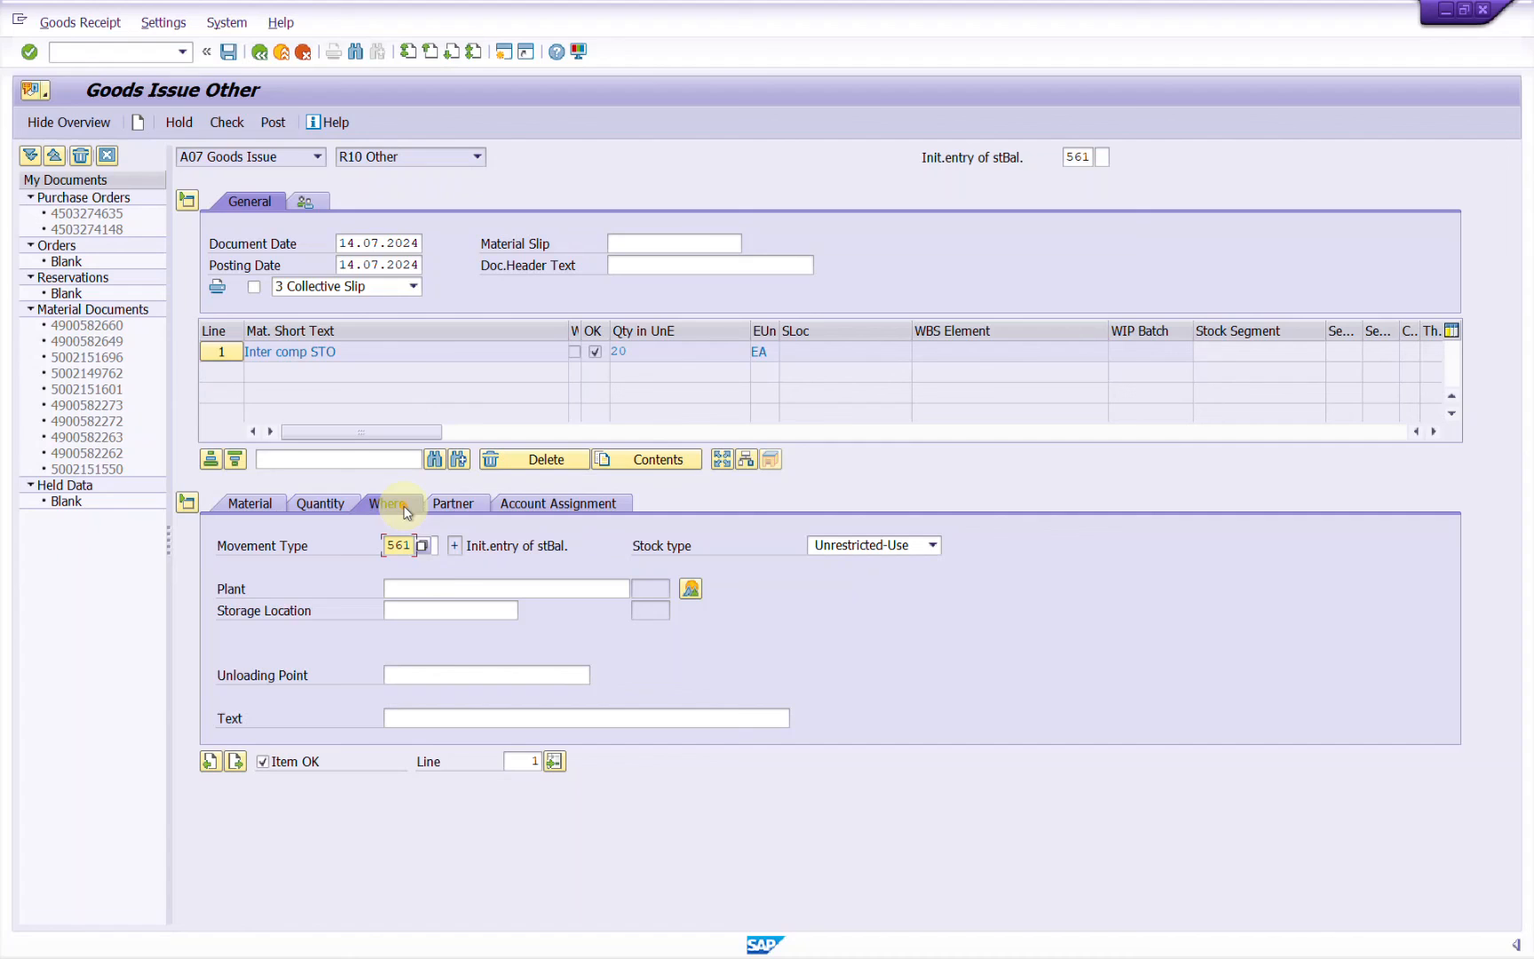
pyautogui.click(432, 589)
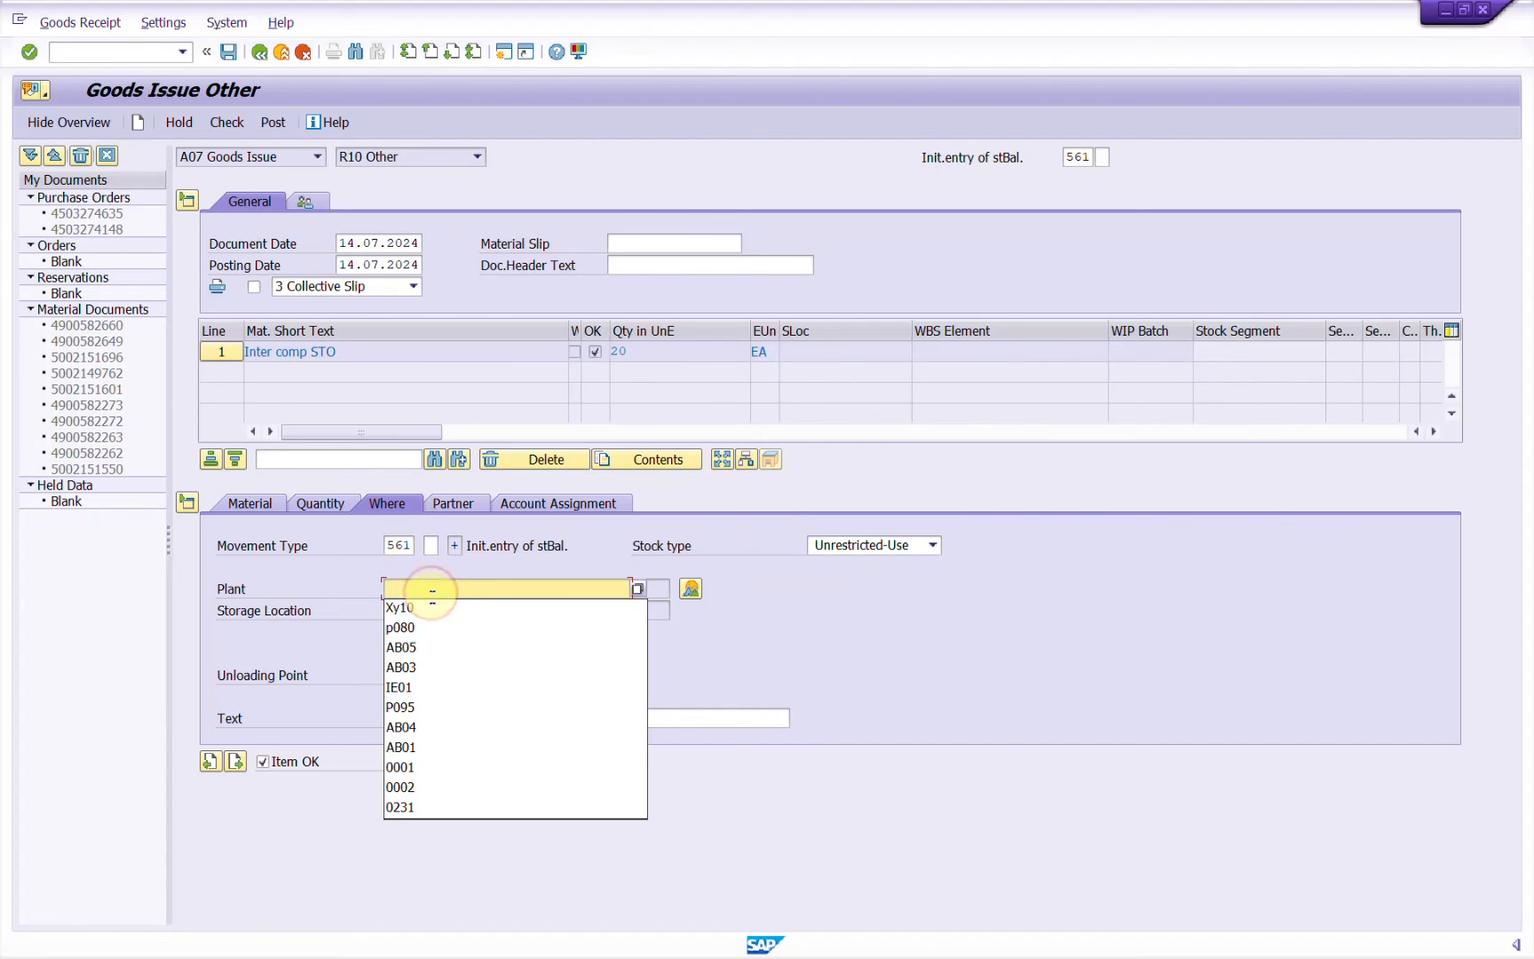
pyautogui.write('X')
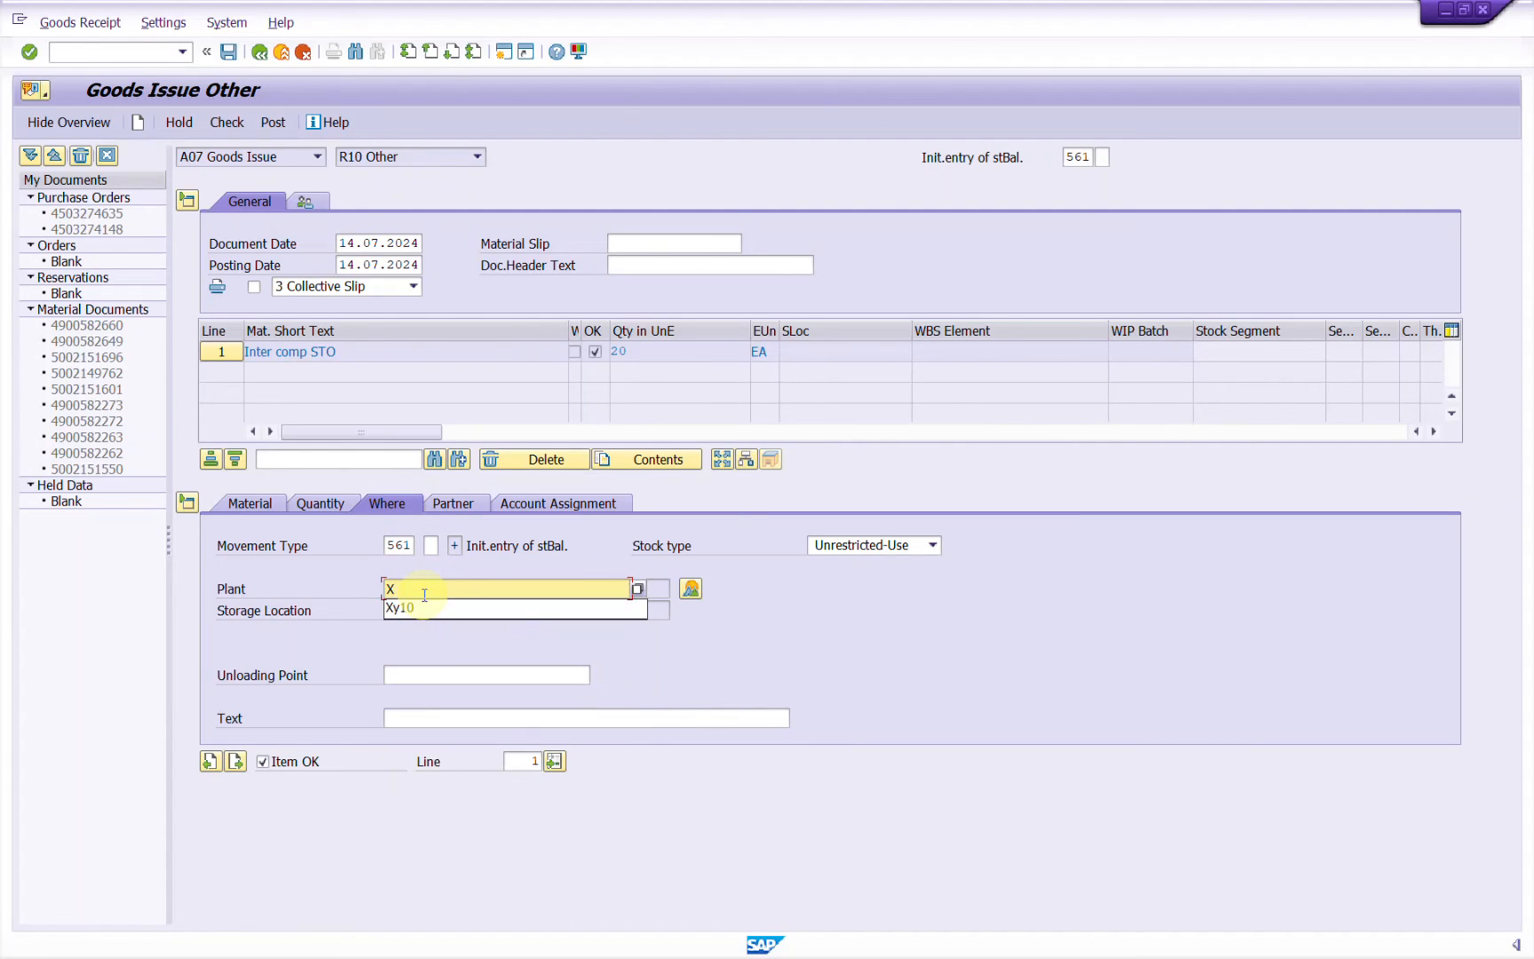
pyautogui.write('y20')
pyautogui.press('Tab')
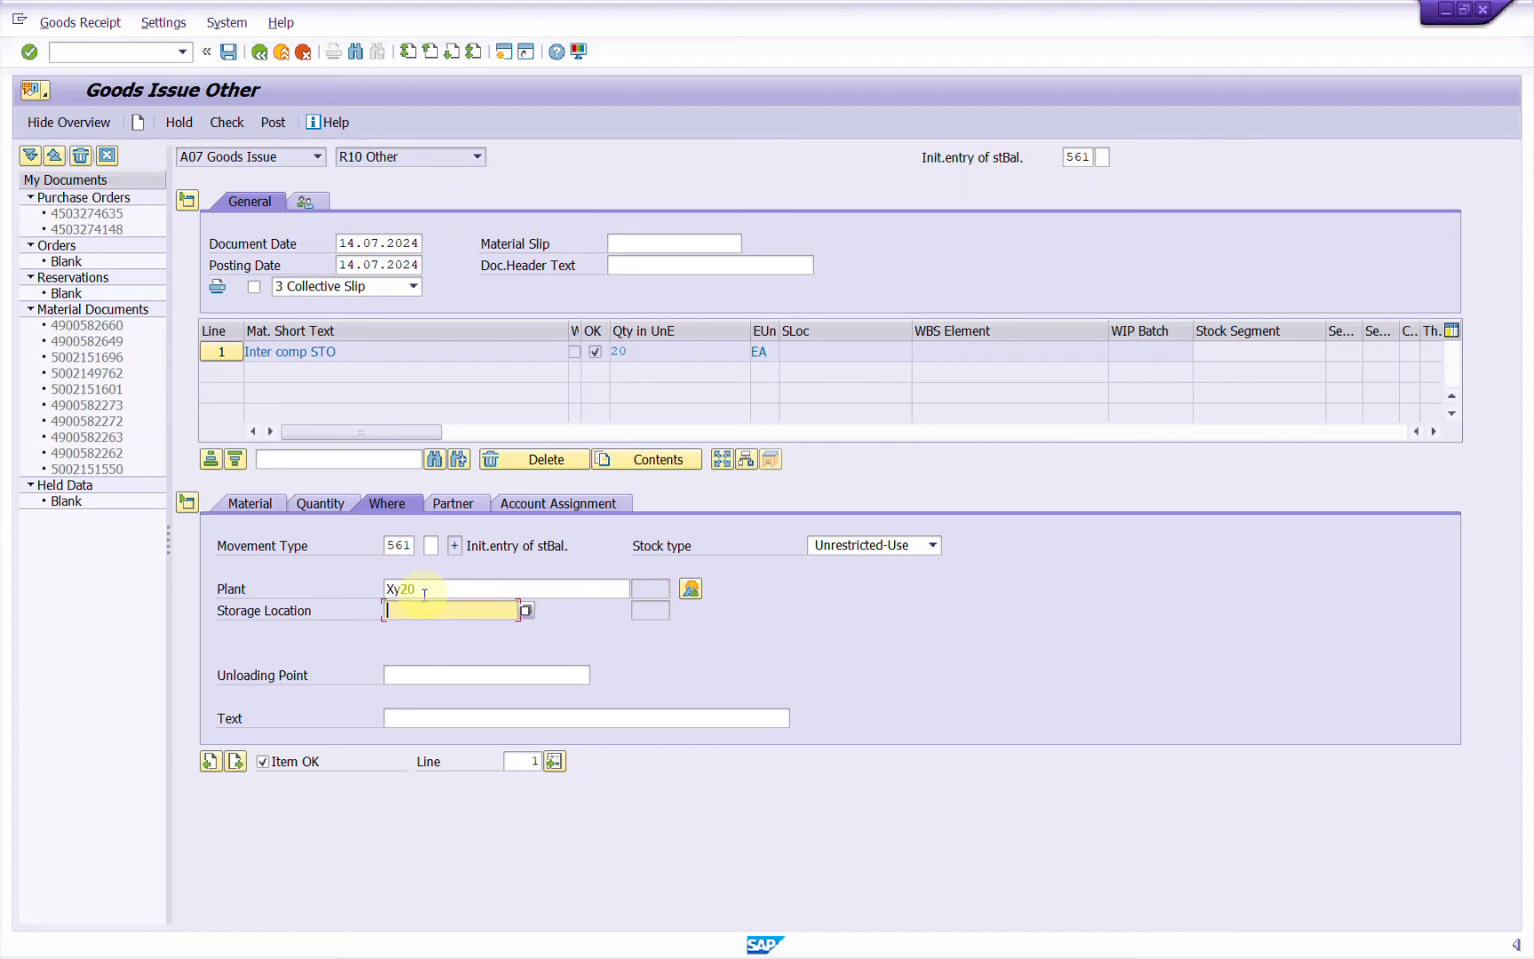
pyautogui.write('RMSL')
pyautogui.press('Return')
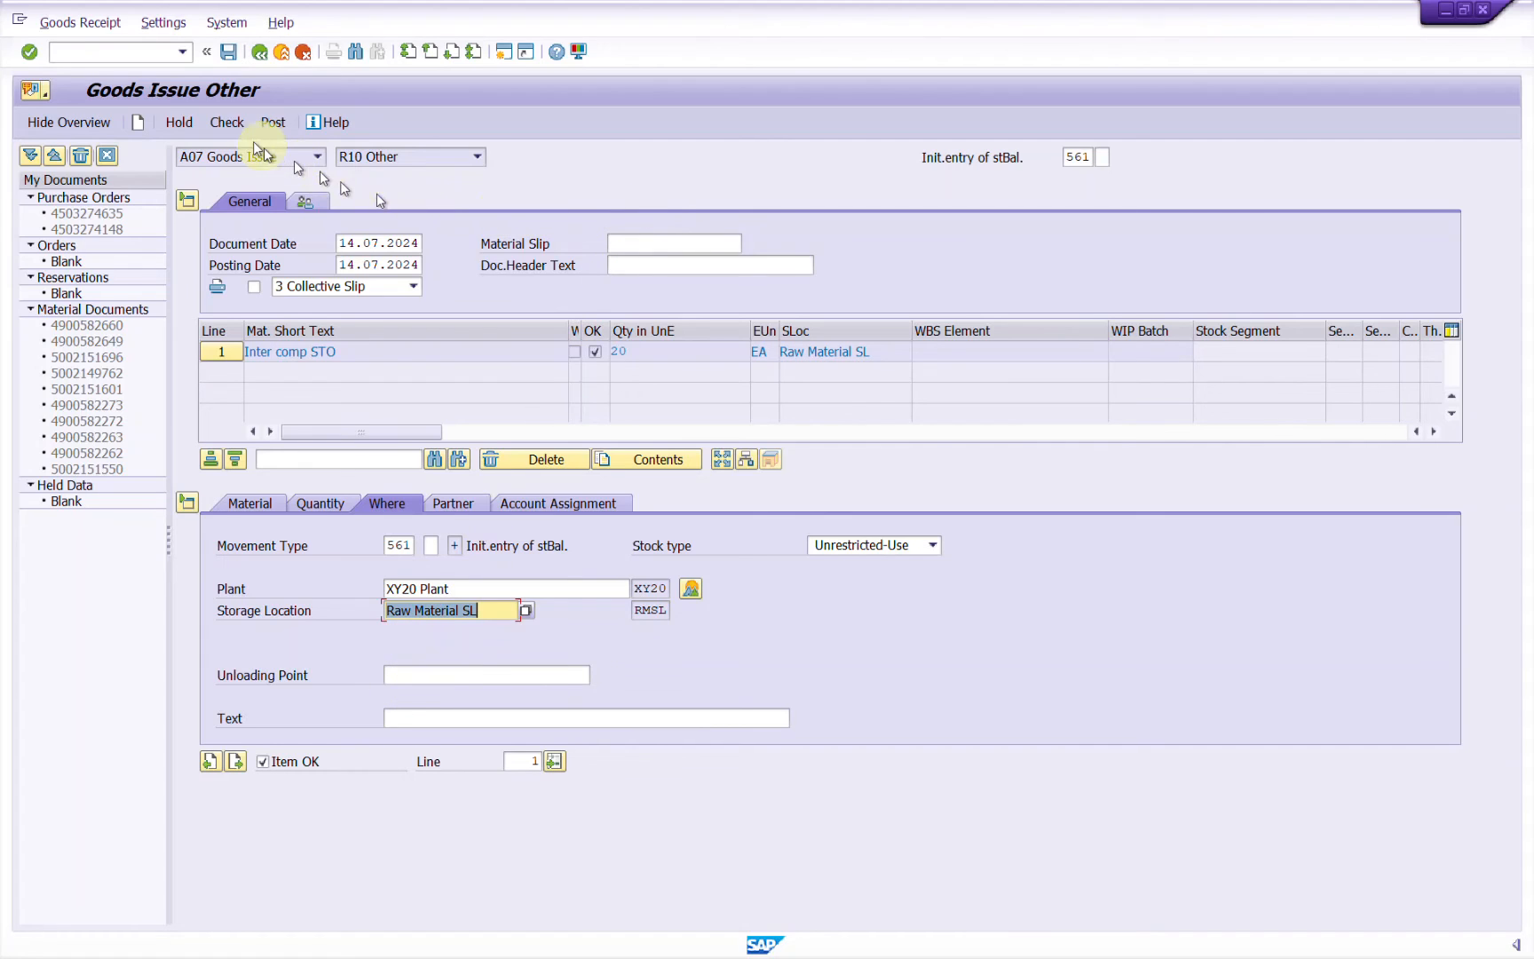
pyautogui.click(228, 52)
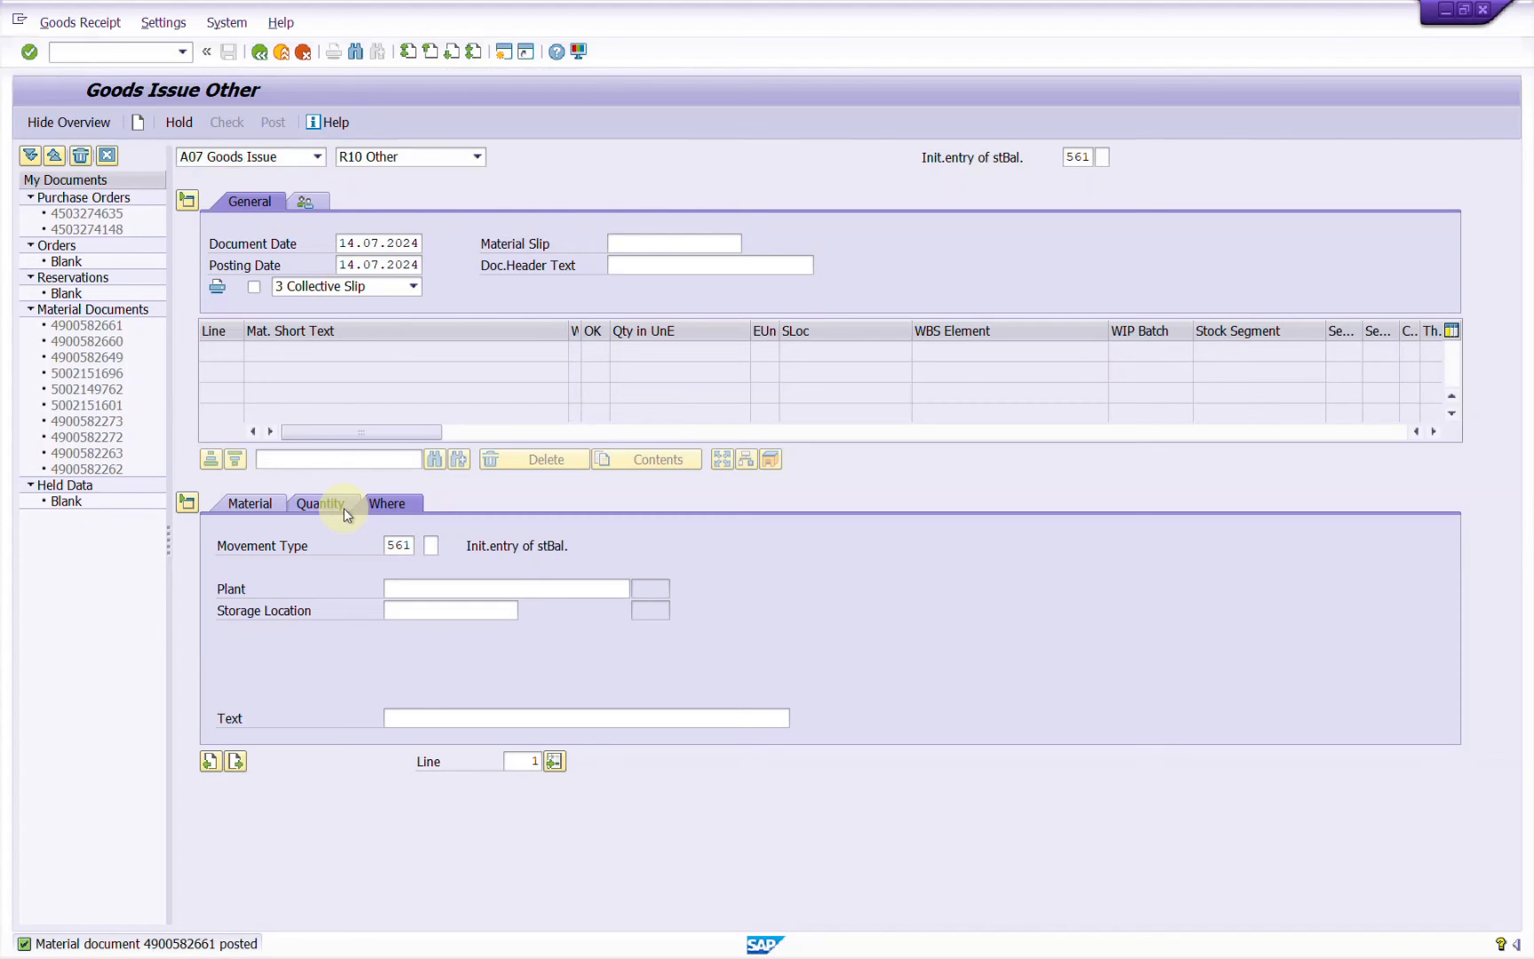
# Display the material's MMBE stock overview without a plant restriction, and check the unrestricted stock at XY20 and the on-order stock at AB07.
pyautogui.click(259, 54)
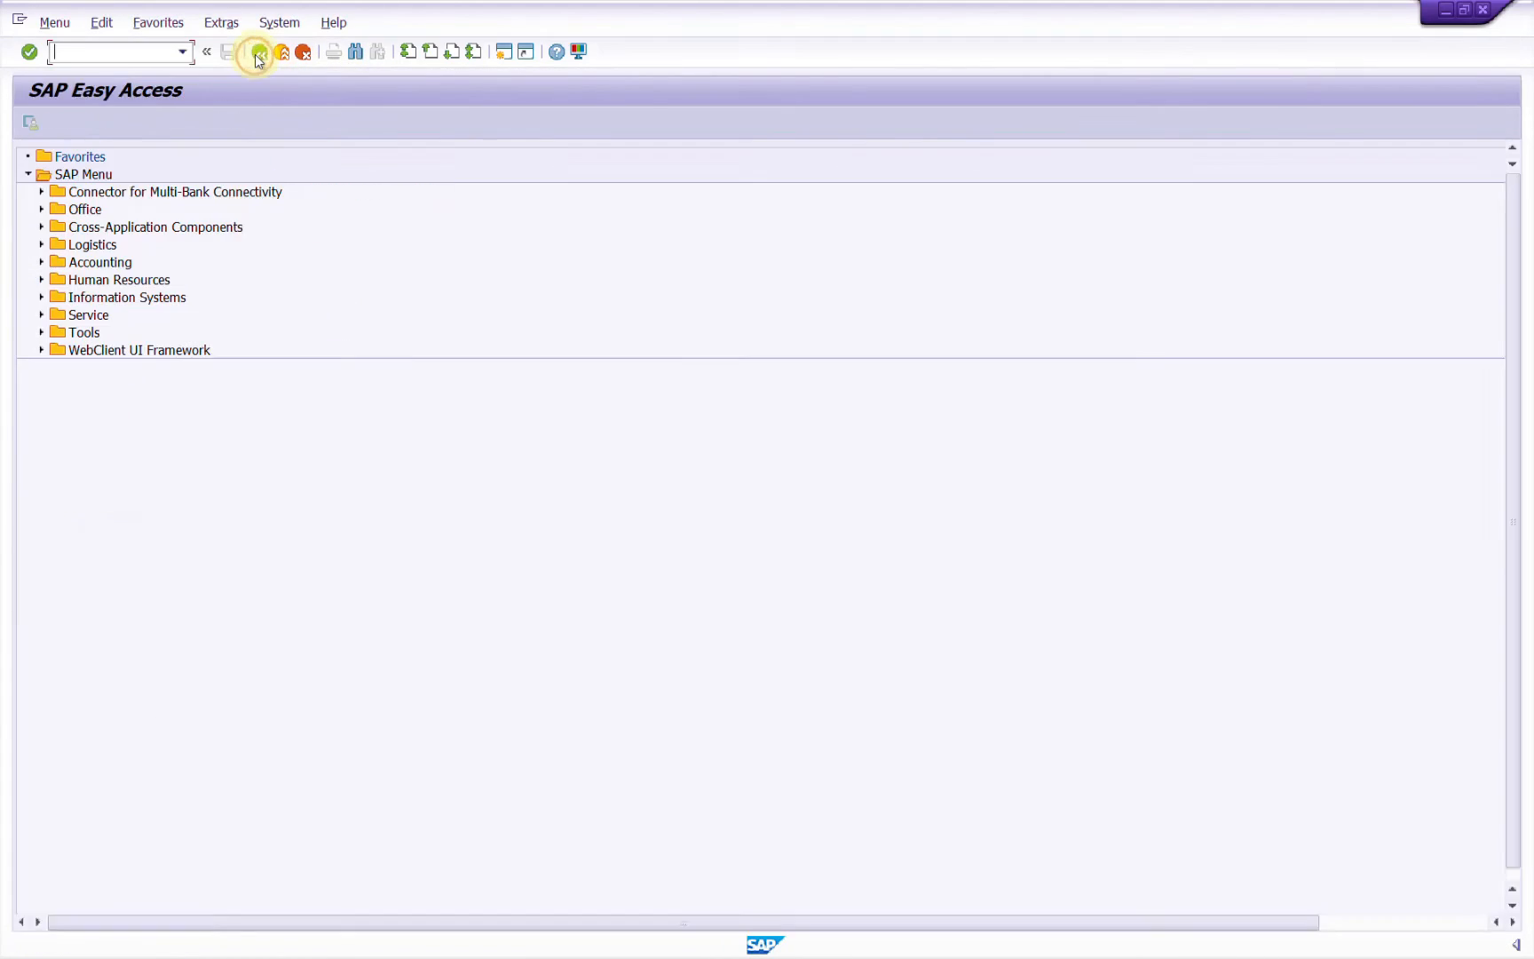
pyautogui.click(142, 48)
pyautogui.write('MMBE')
pyautogui.press('Return')
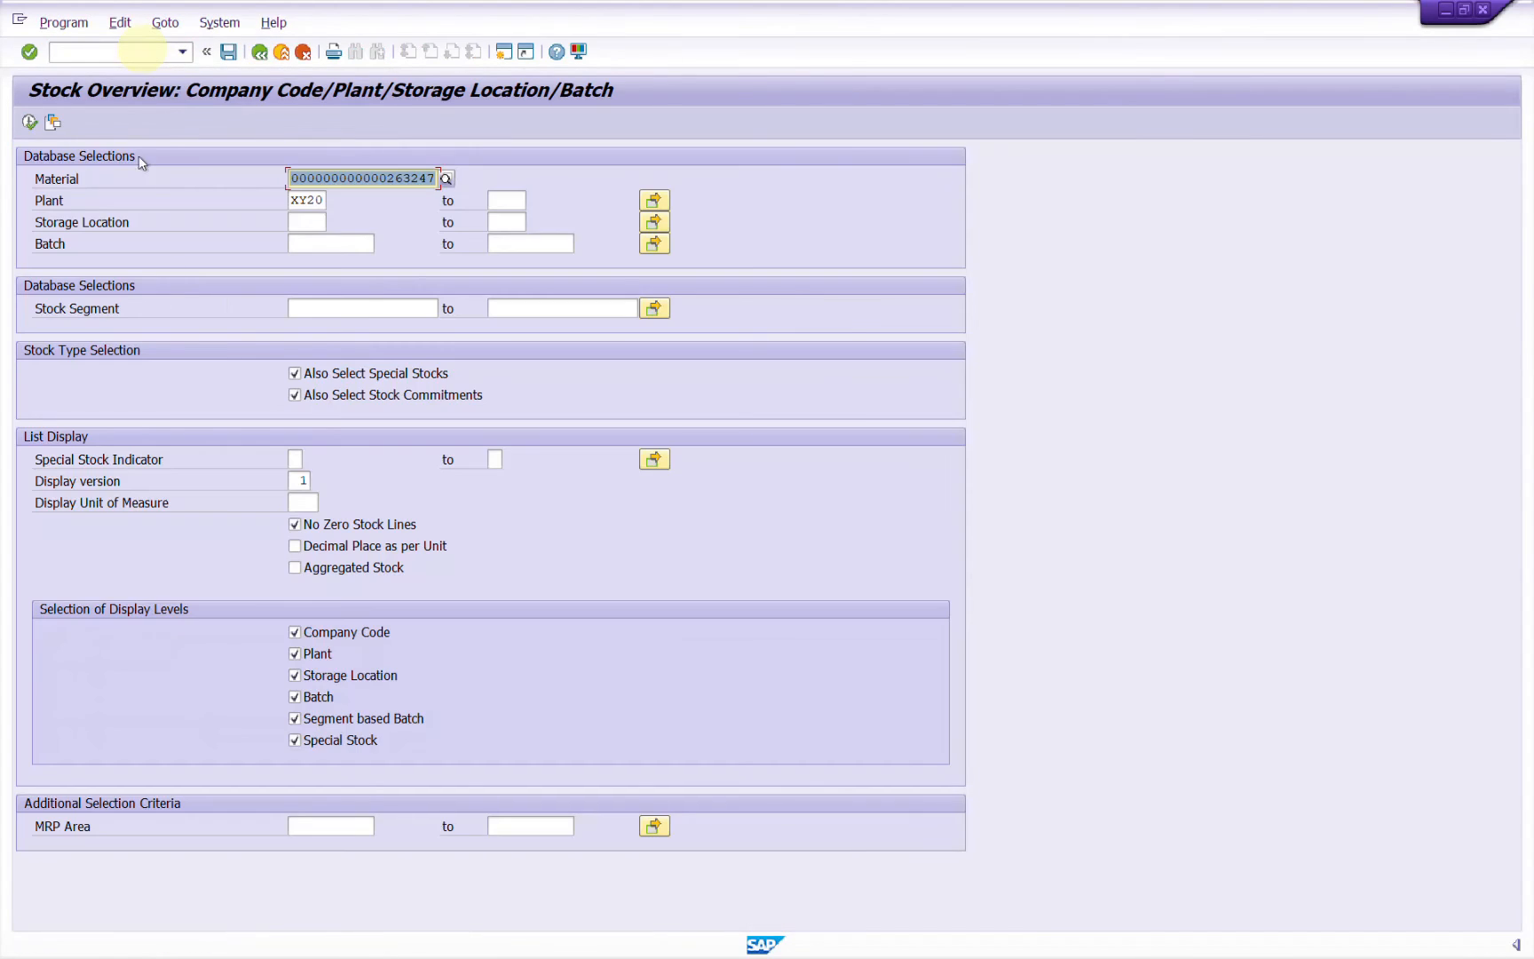
pyautogui.click(304, 201)
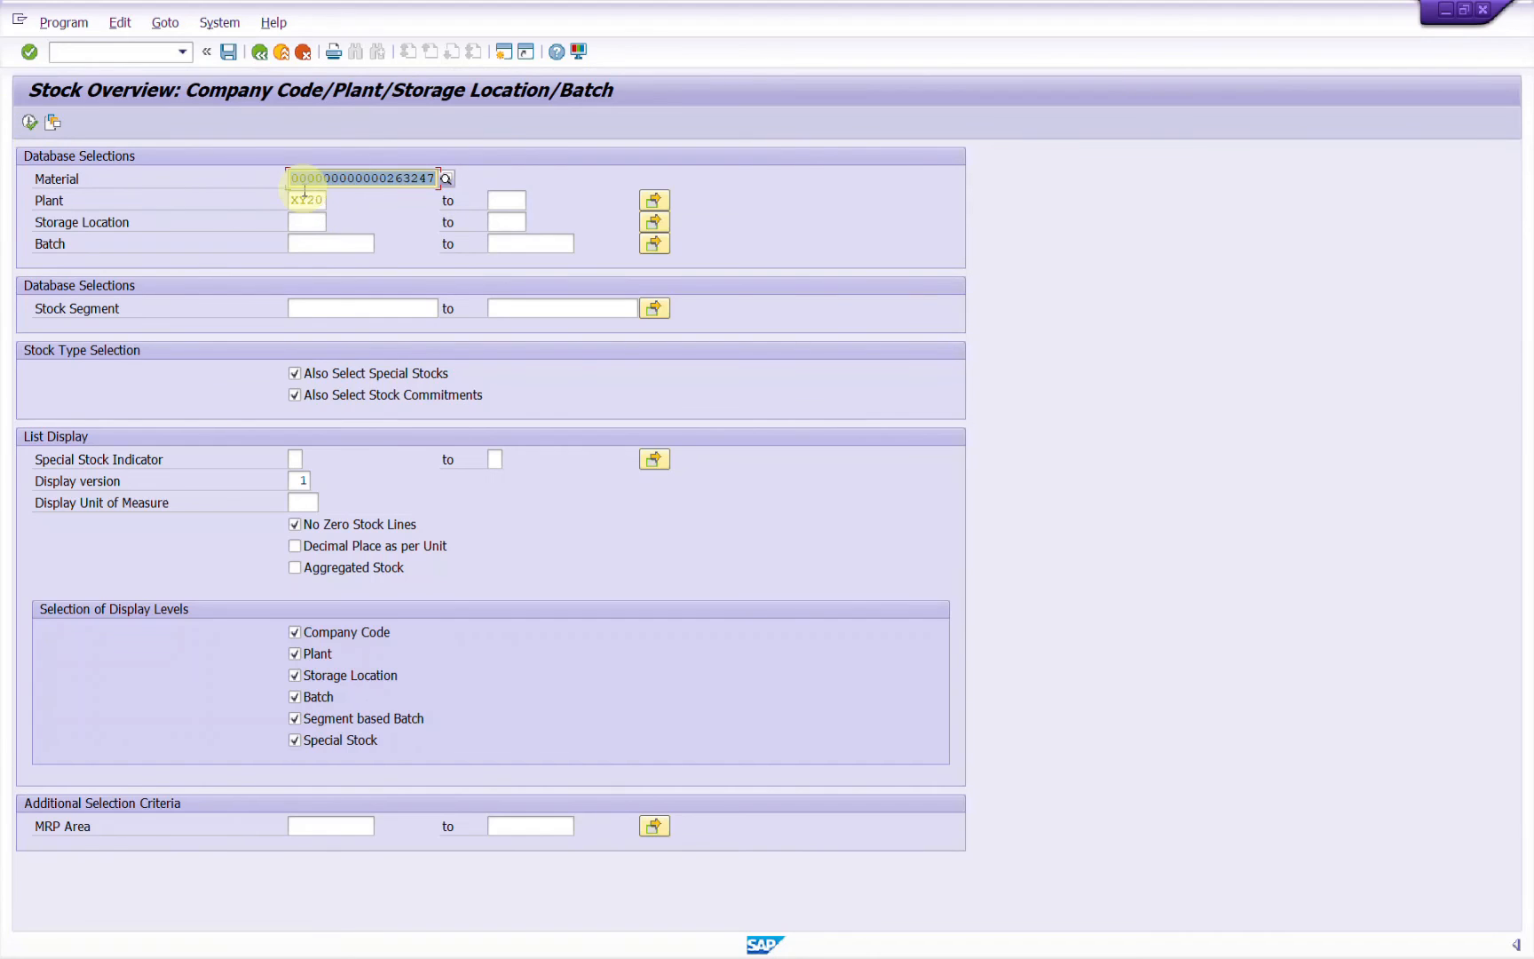
pyautogui.press('BackSpace')
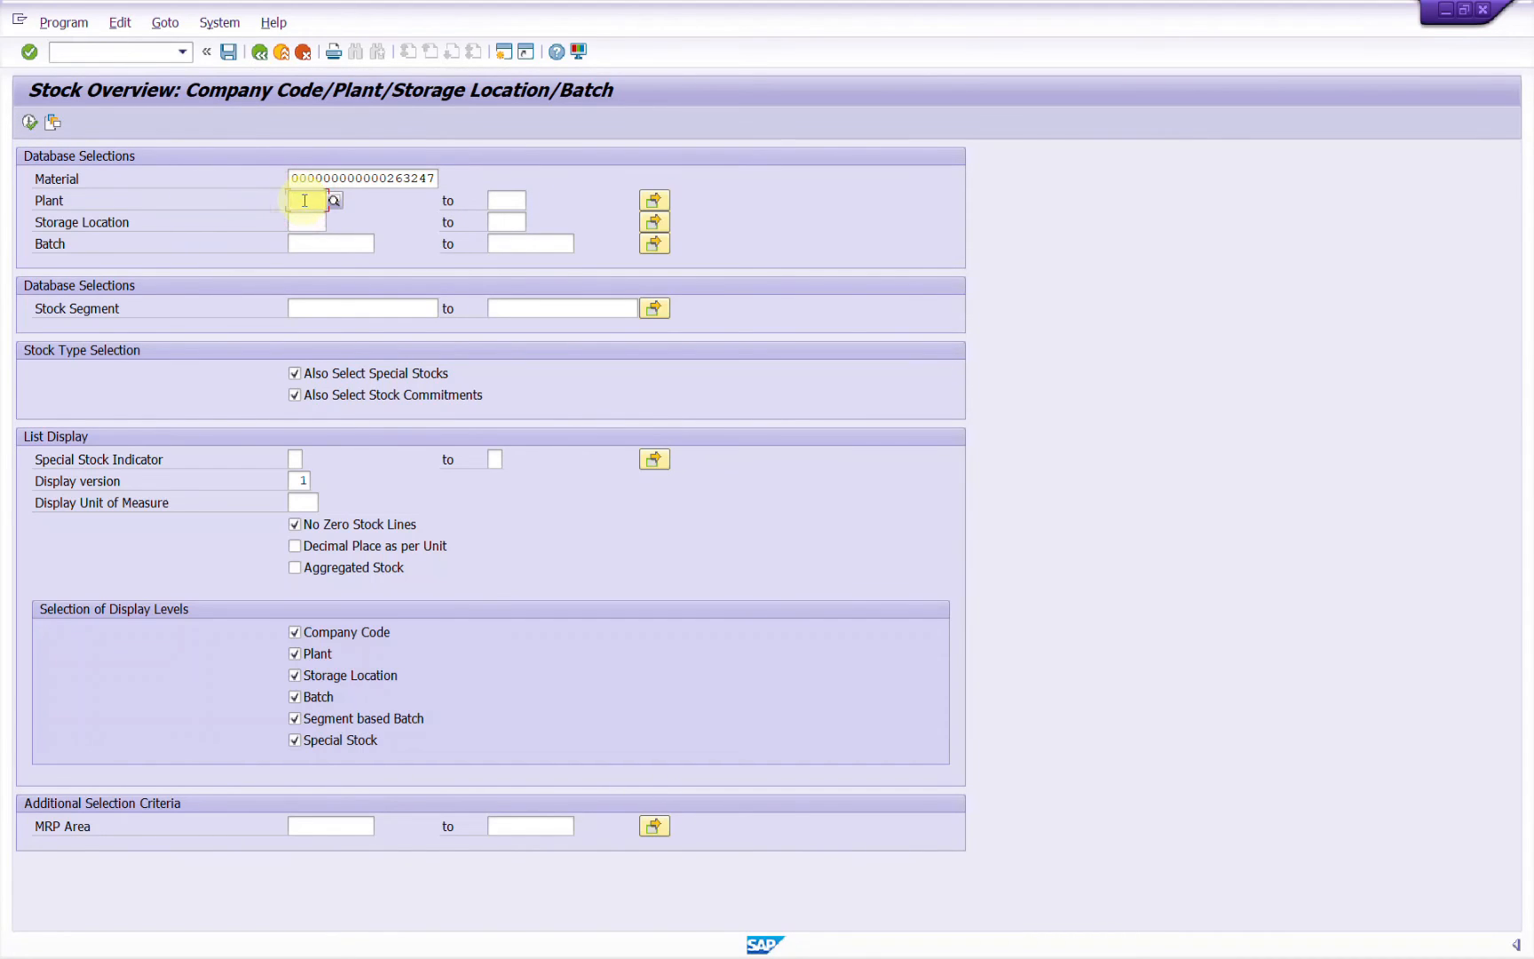
pyautogui.click(32, 123)
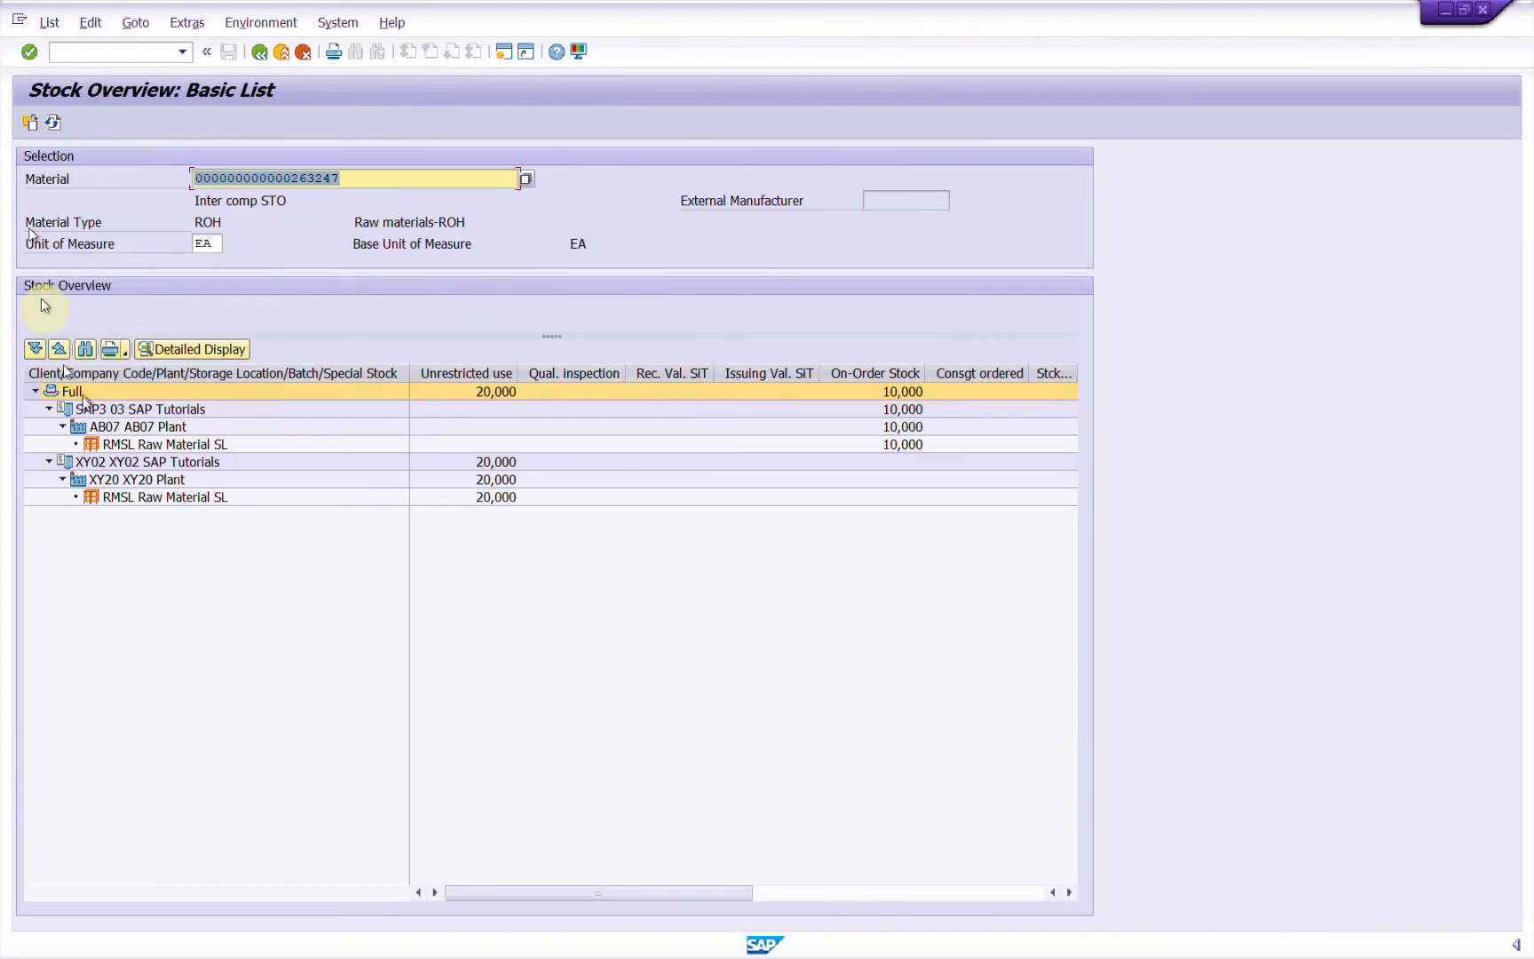
pyautogui.click(862, 659)
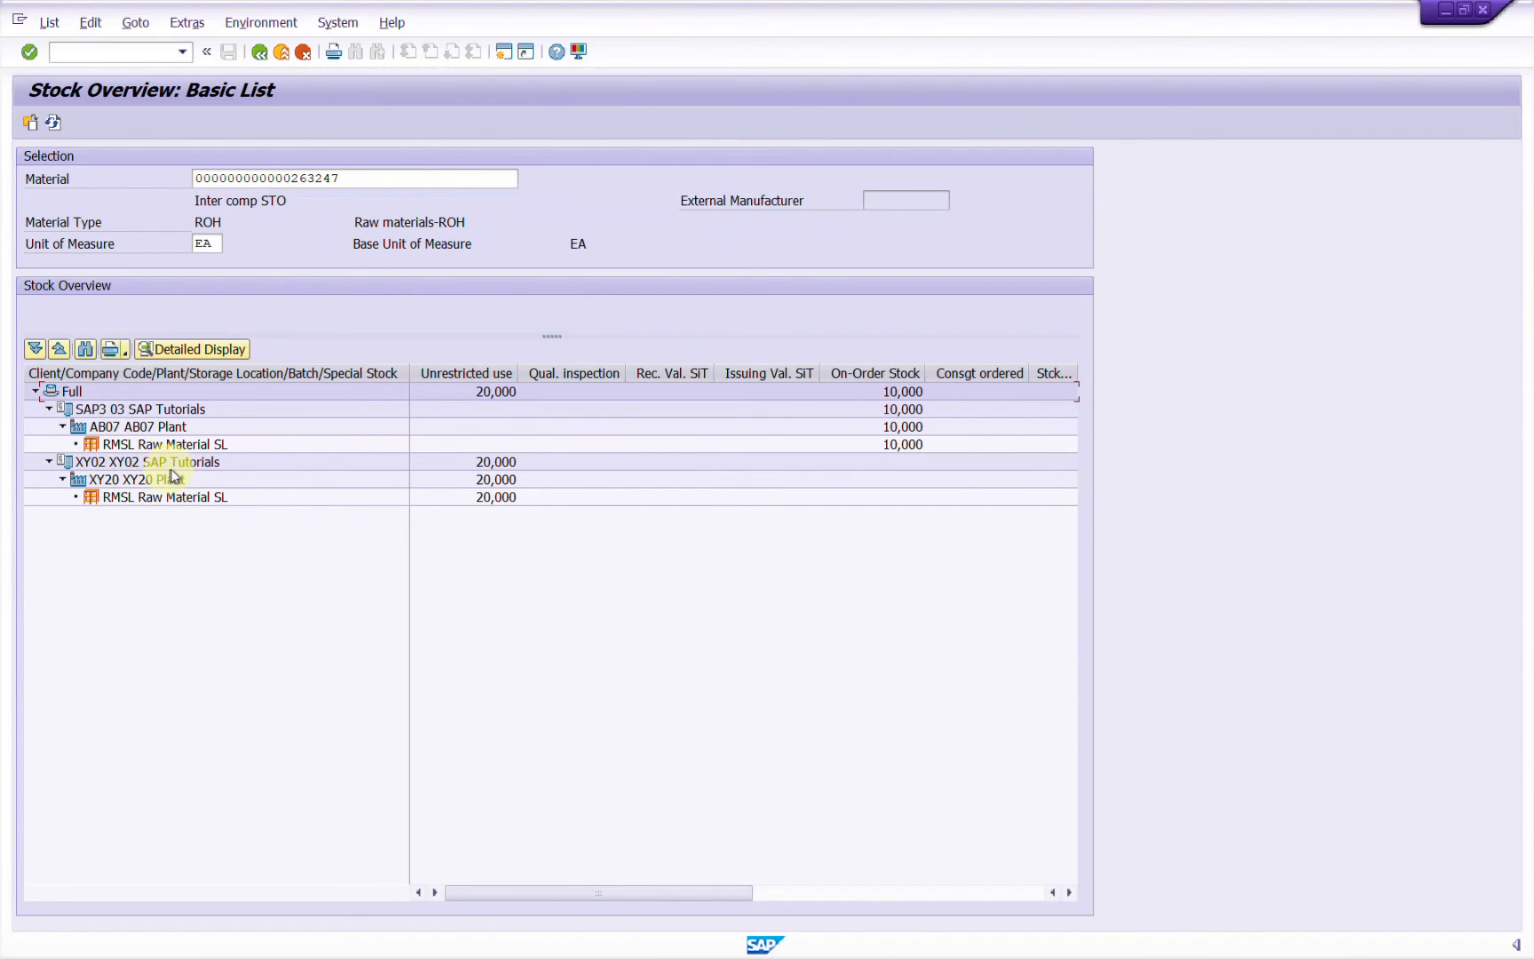
pyautogui.click(493, 500)
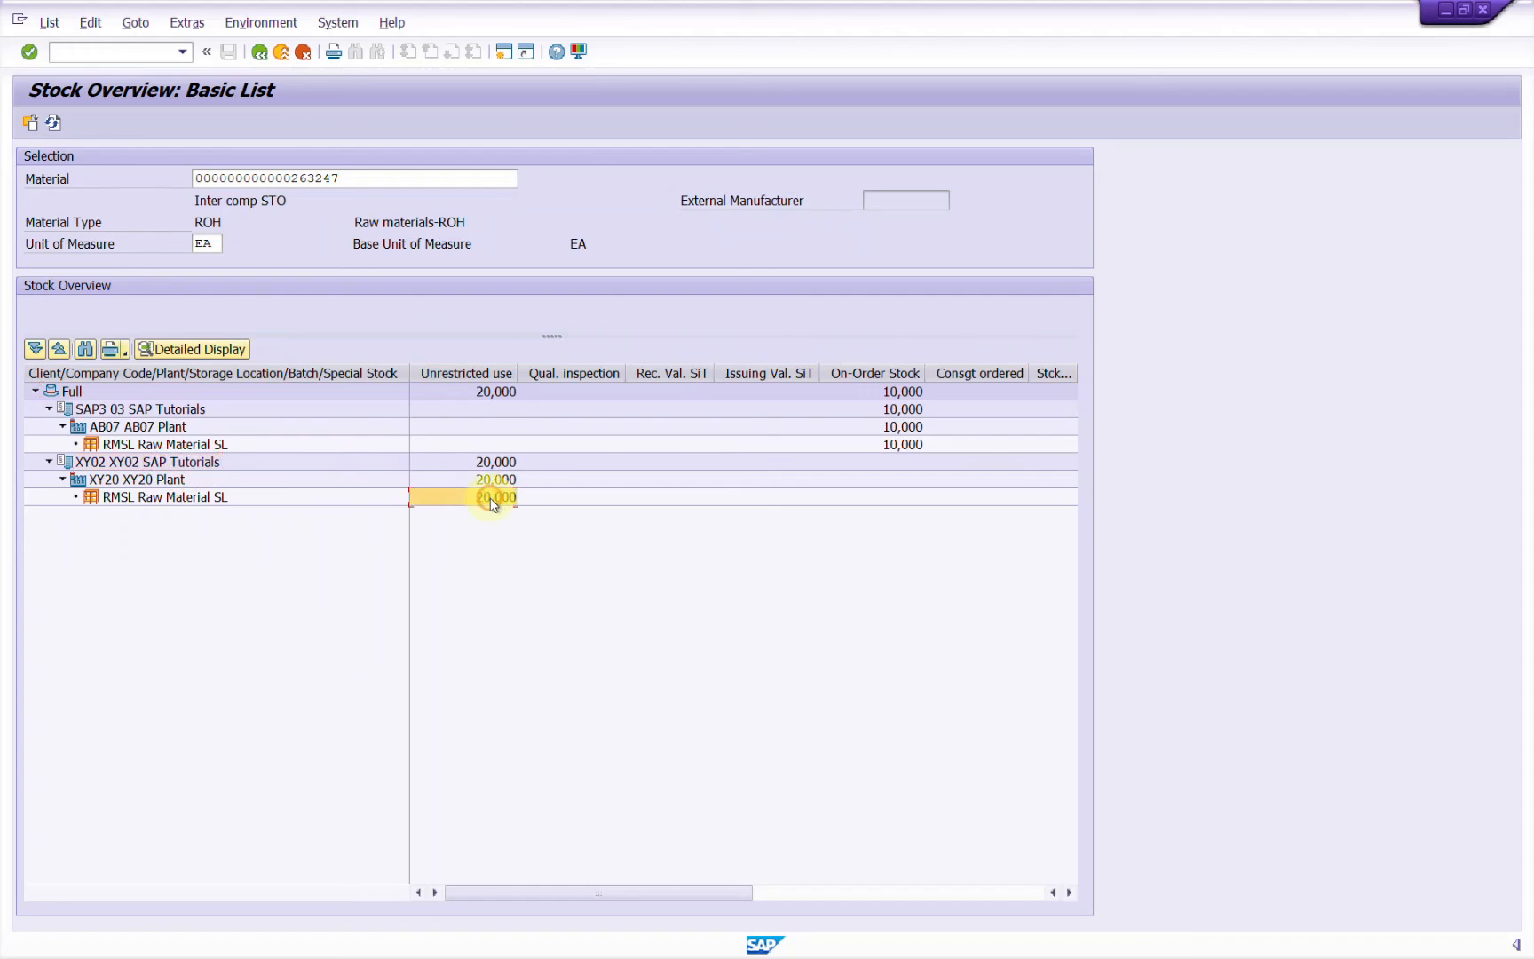
pyautogui.click(912, 445)
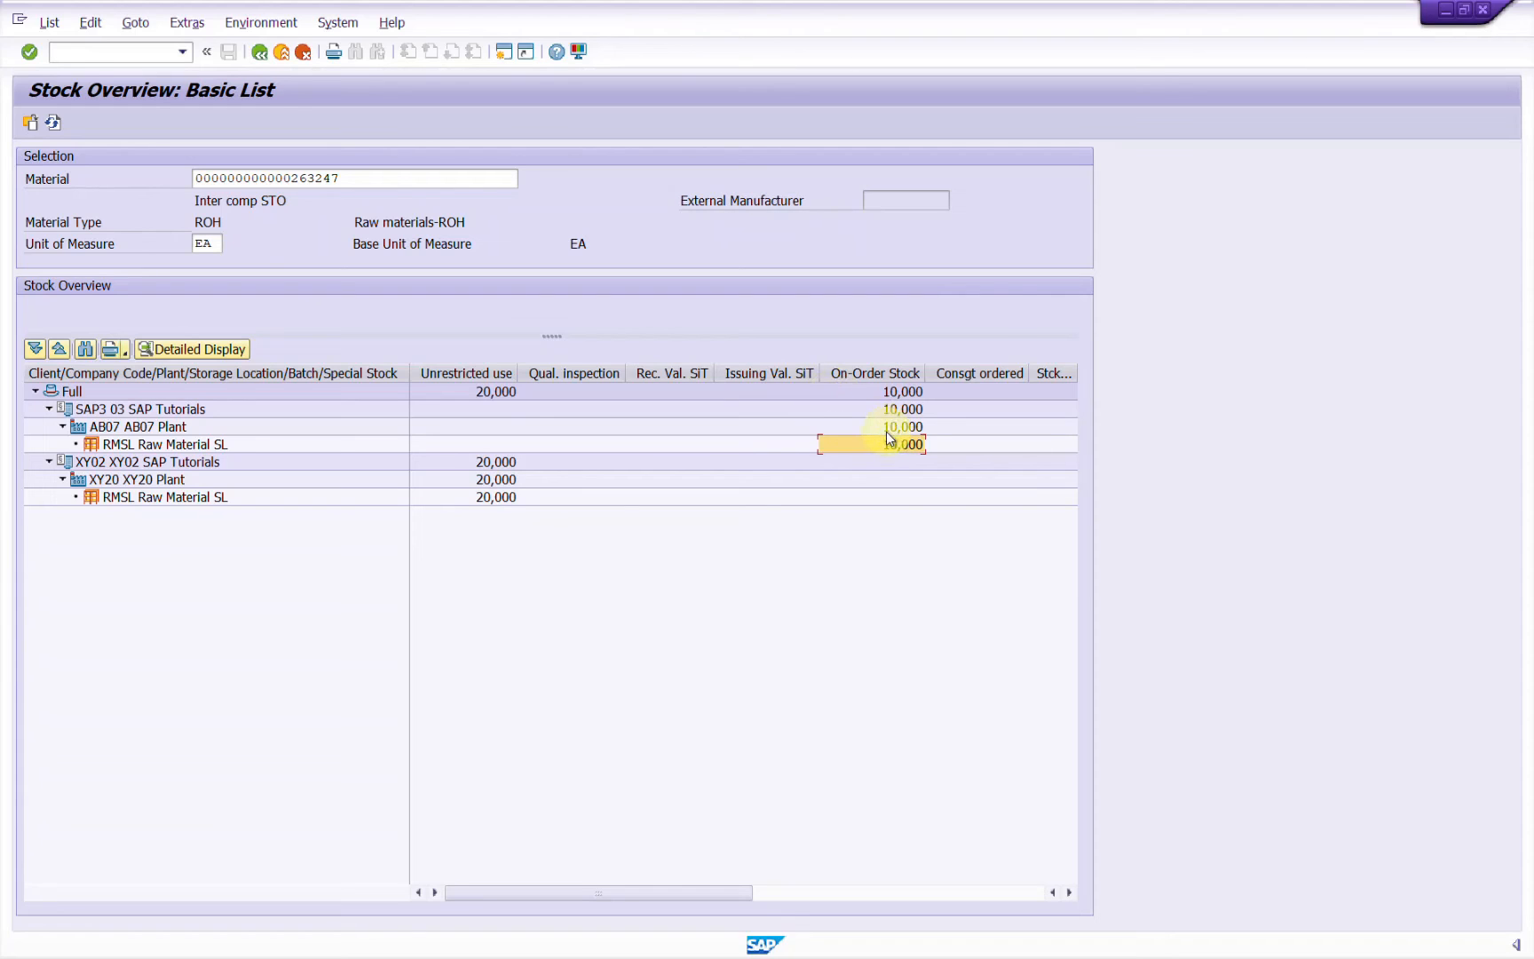
# Switch to the PowerPoint slide show, reveal the Outbound Delivery stage, and return to SAP.
pyautogui.hotkey('alt', 'Tab')
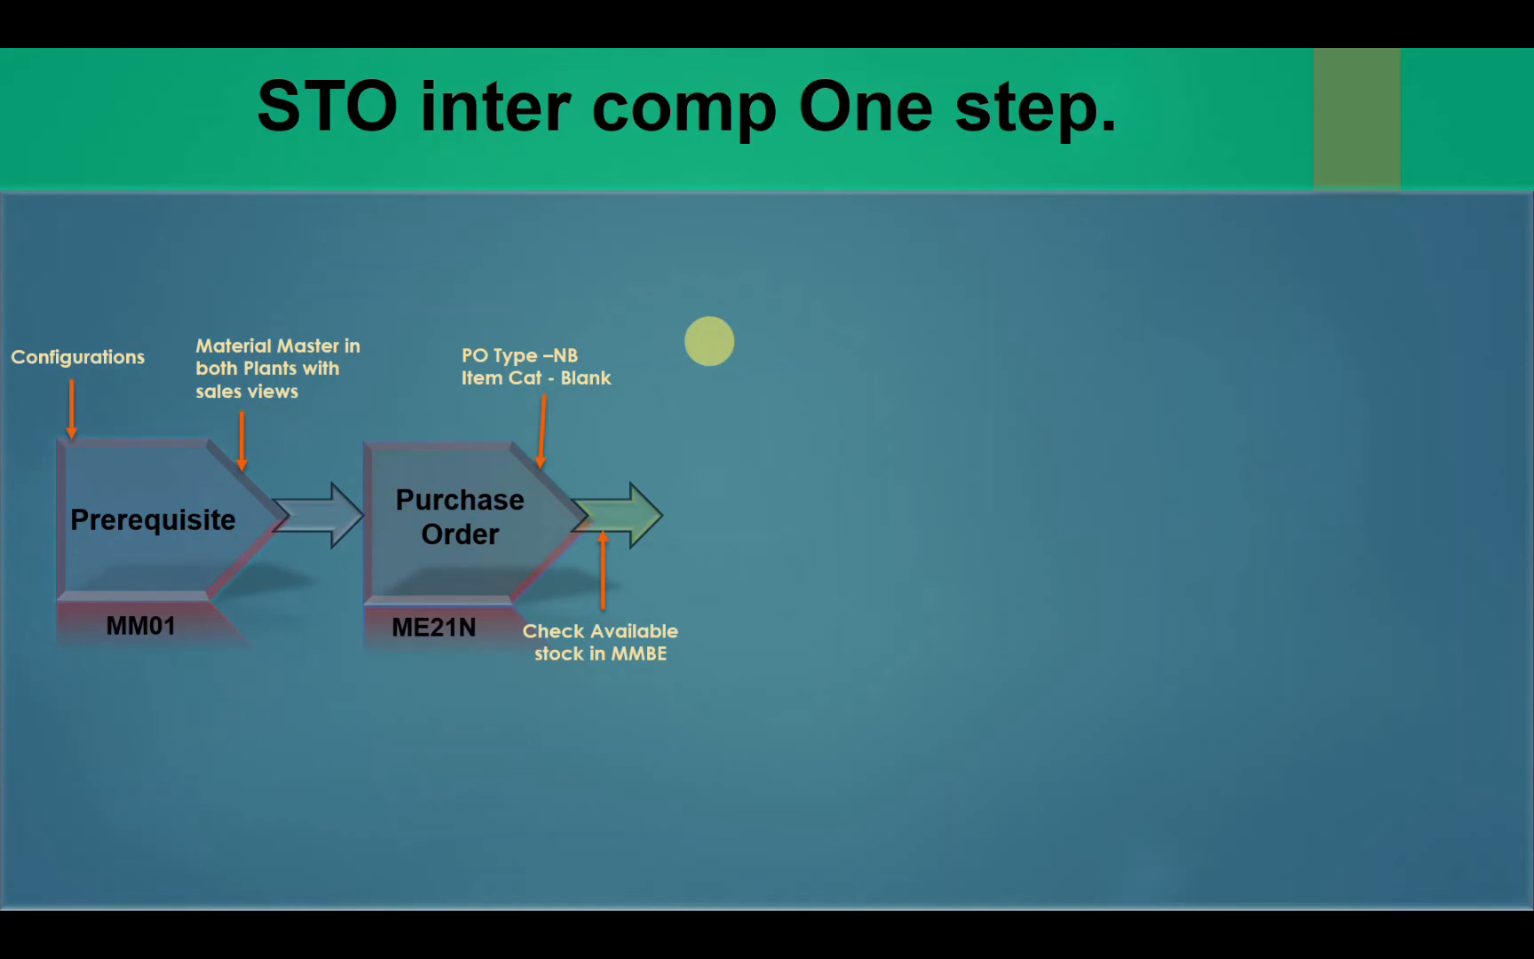
pyautogui.click(710, 341)
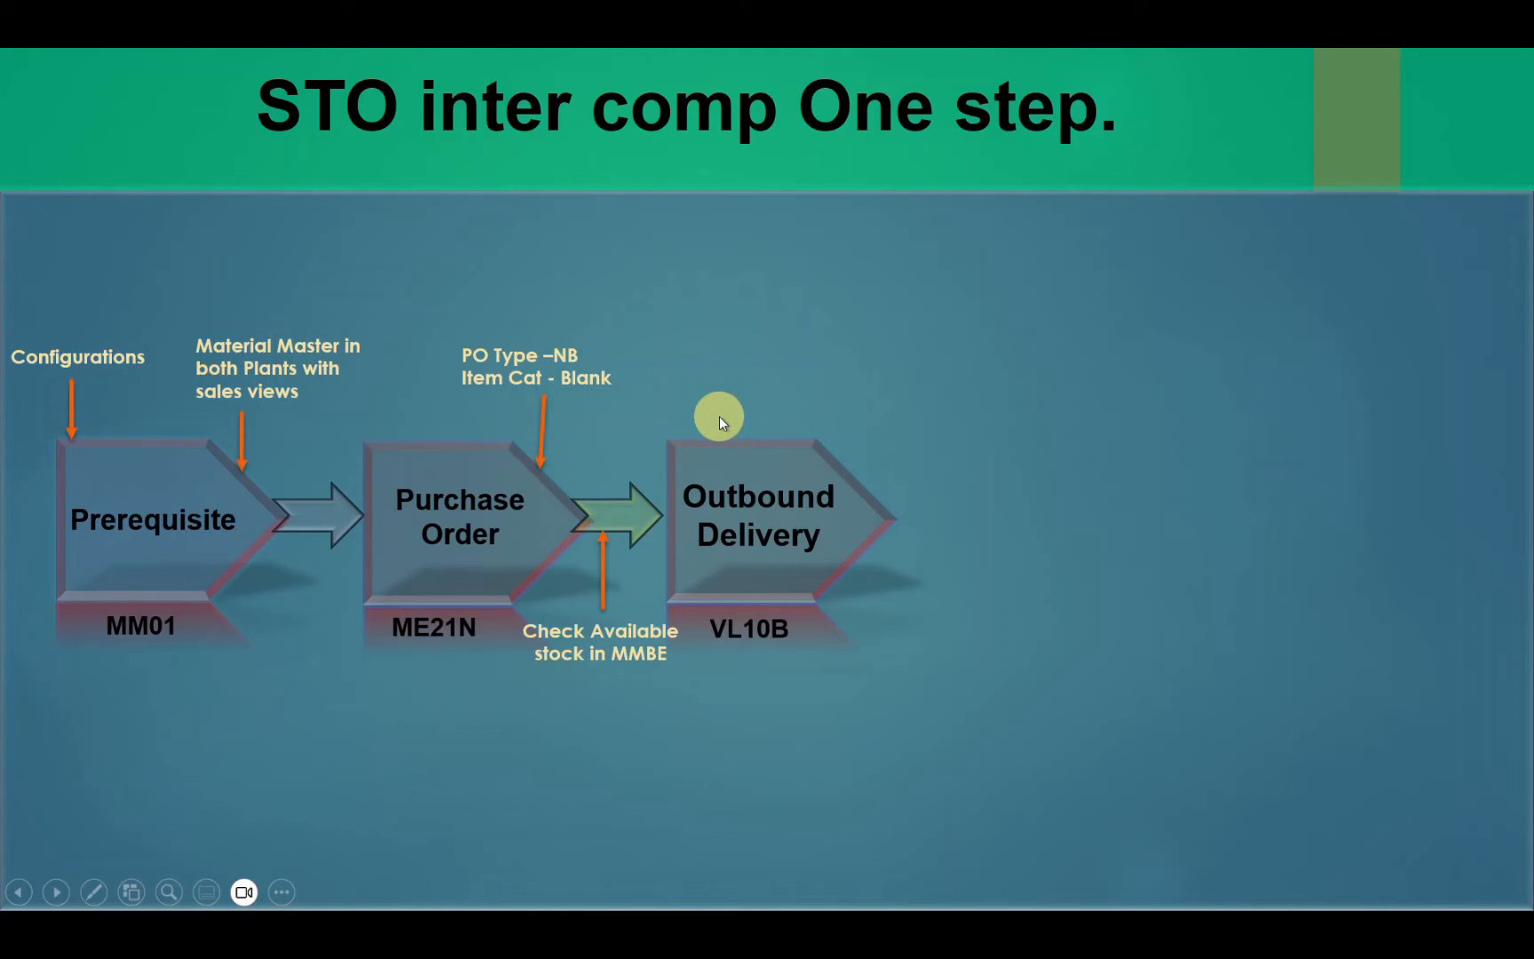
pyautogui.hotkey('alt', 'Tab')
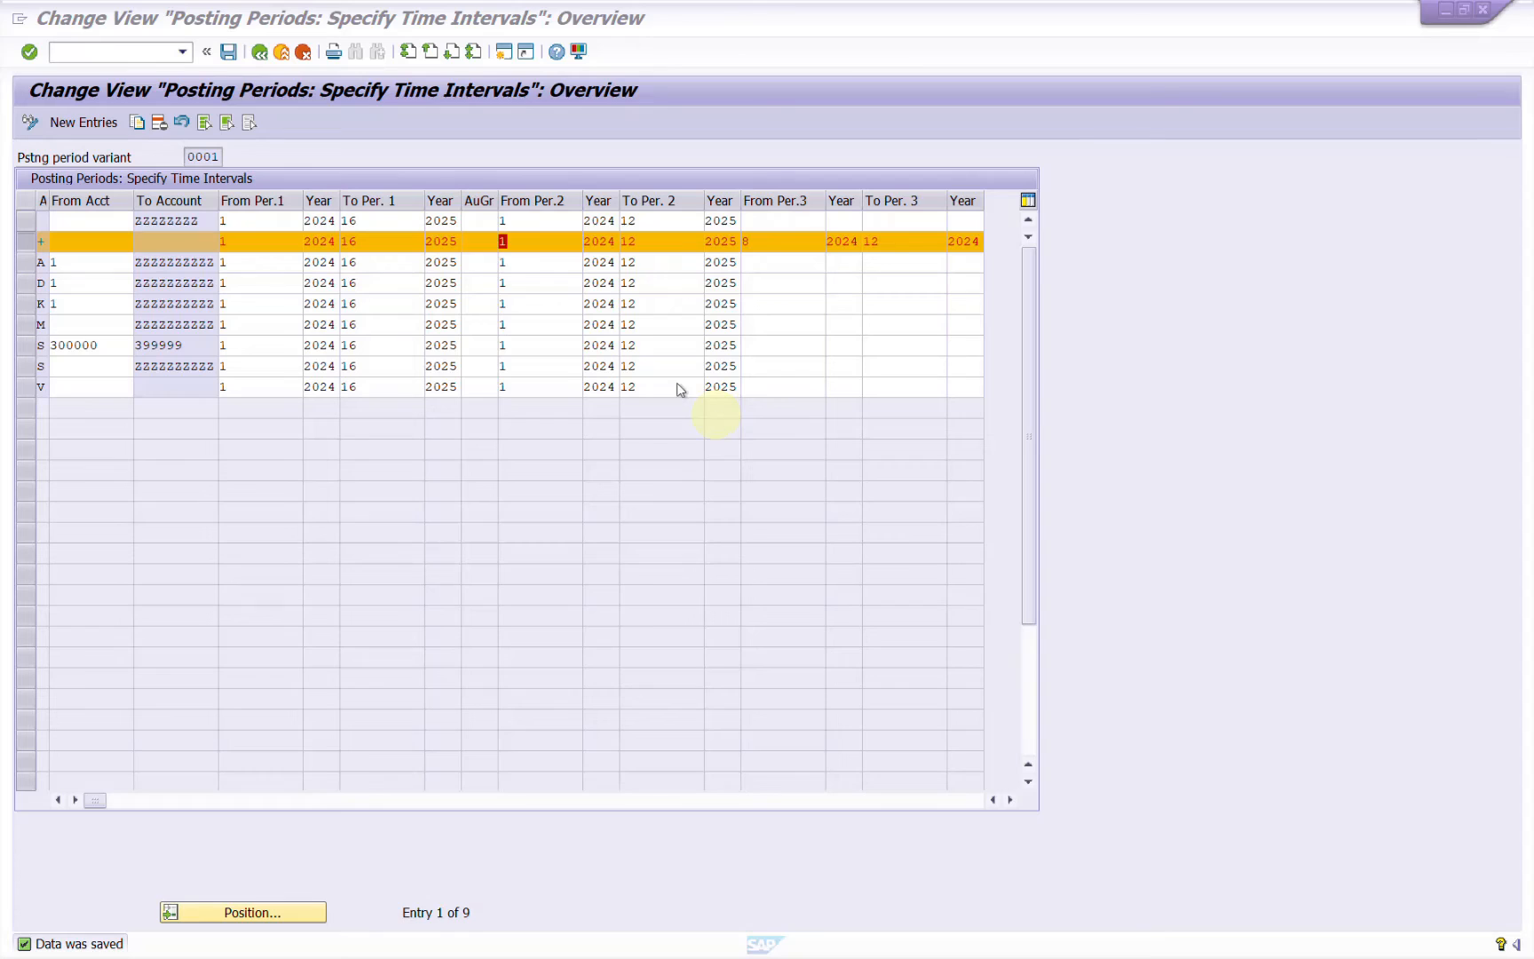
# Leave the posting periods view, open the VL10 delivery transaction for purchase order items, and show its stock transport order criteria.
pyautogui.click(287, 56)
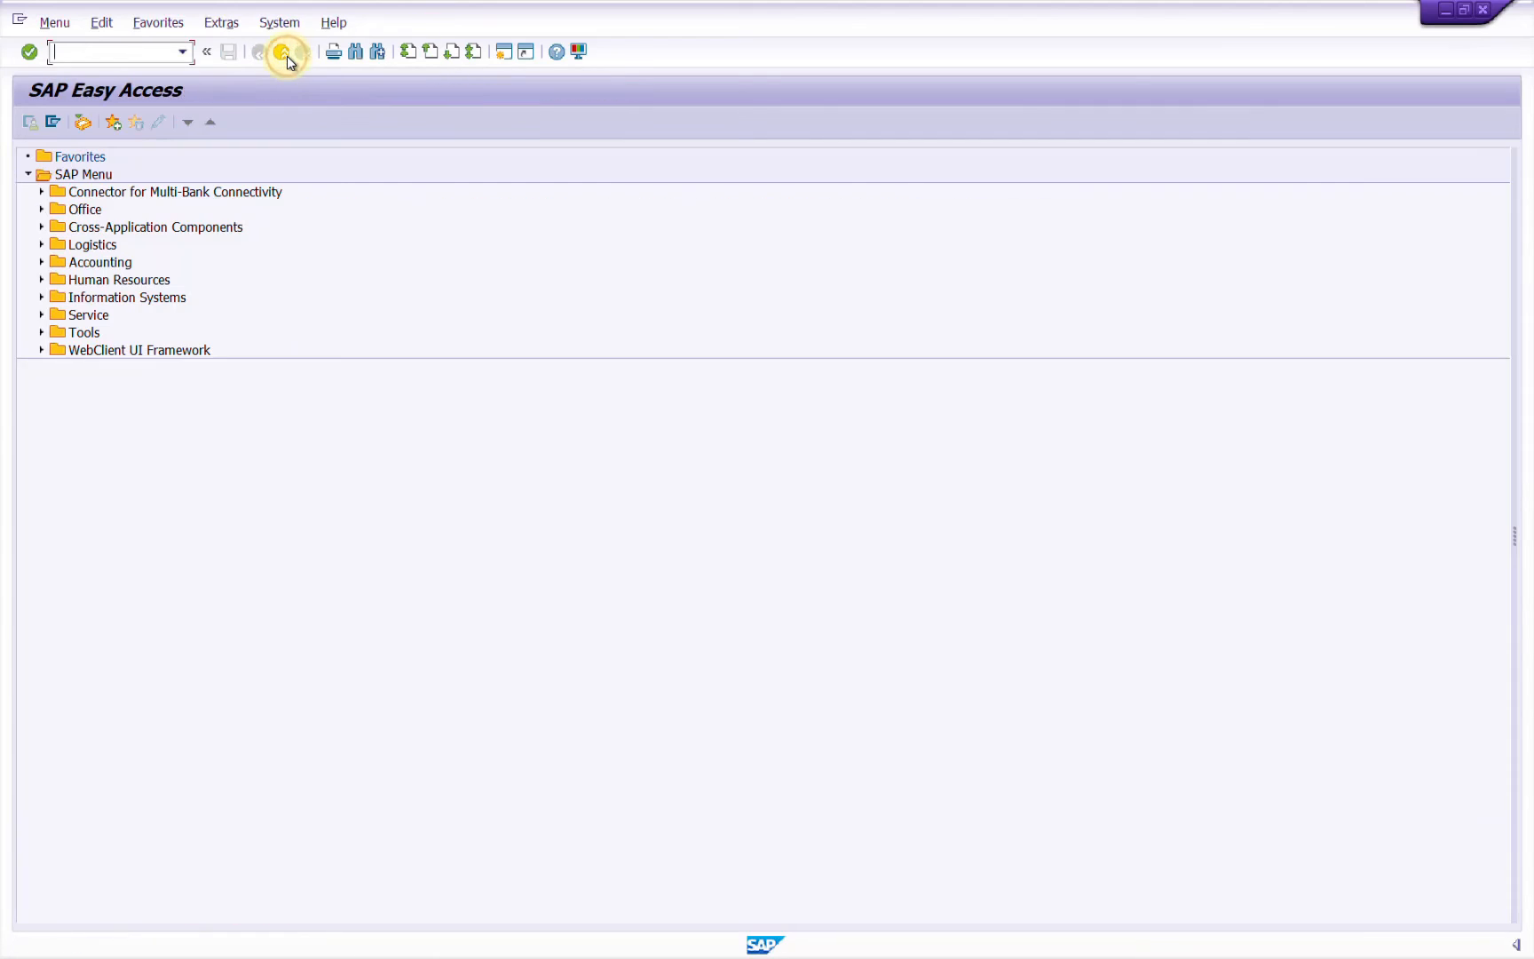
pyautogui.write('VL10')
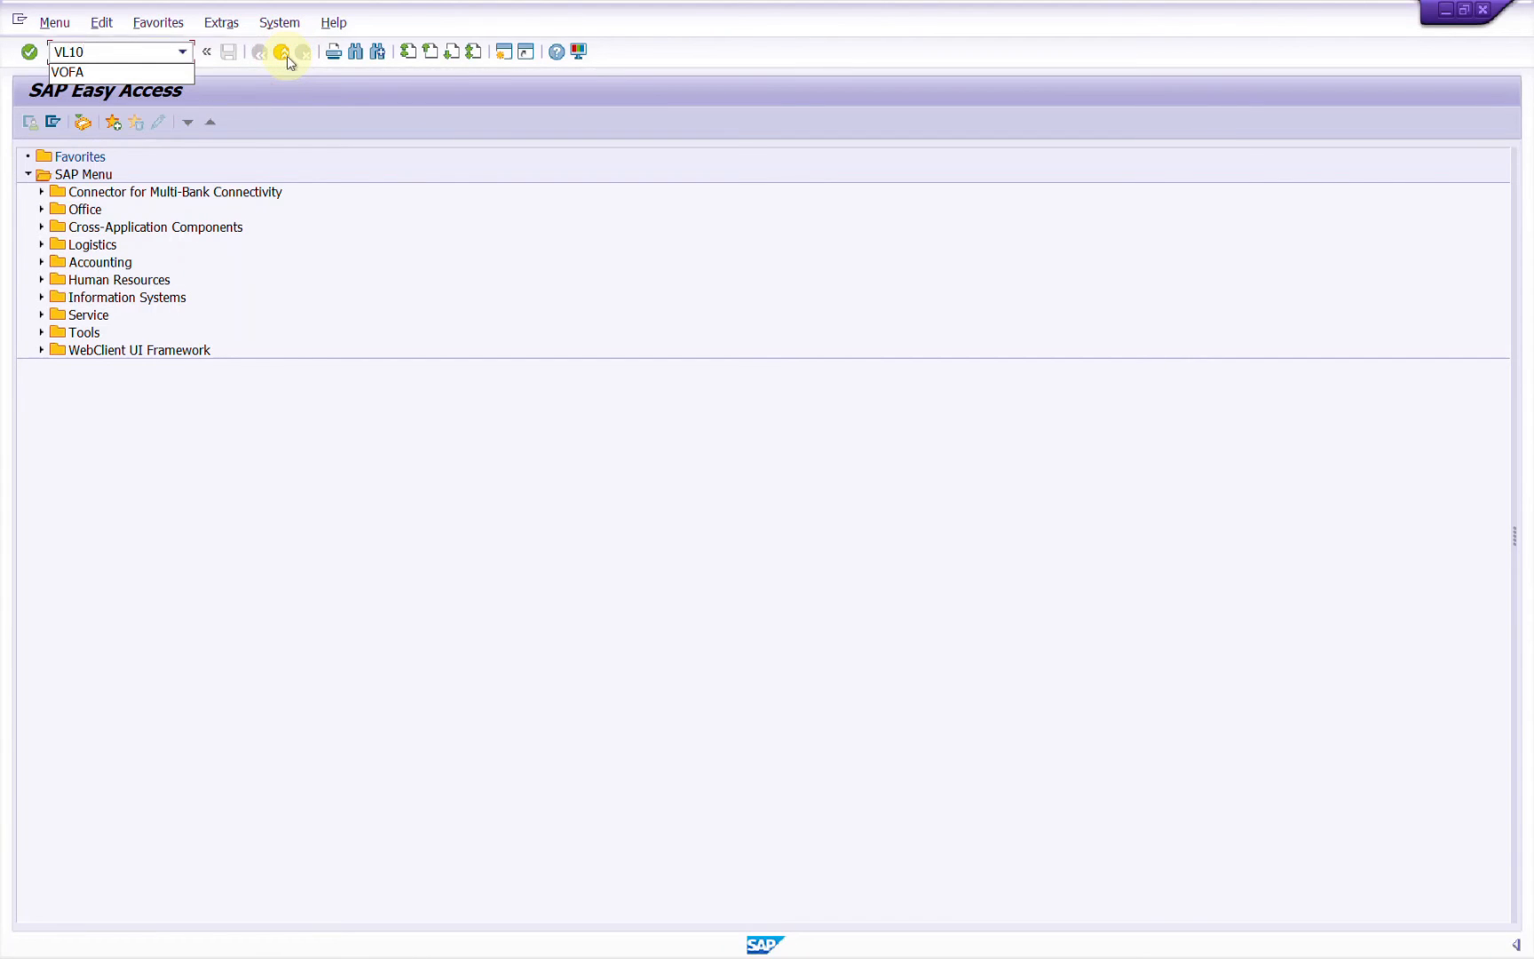
pyautogui.press('Return')
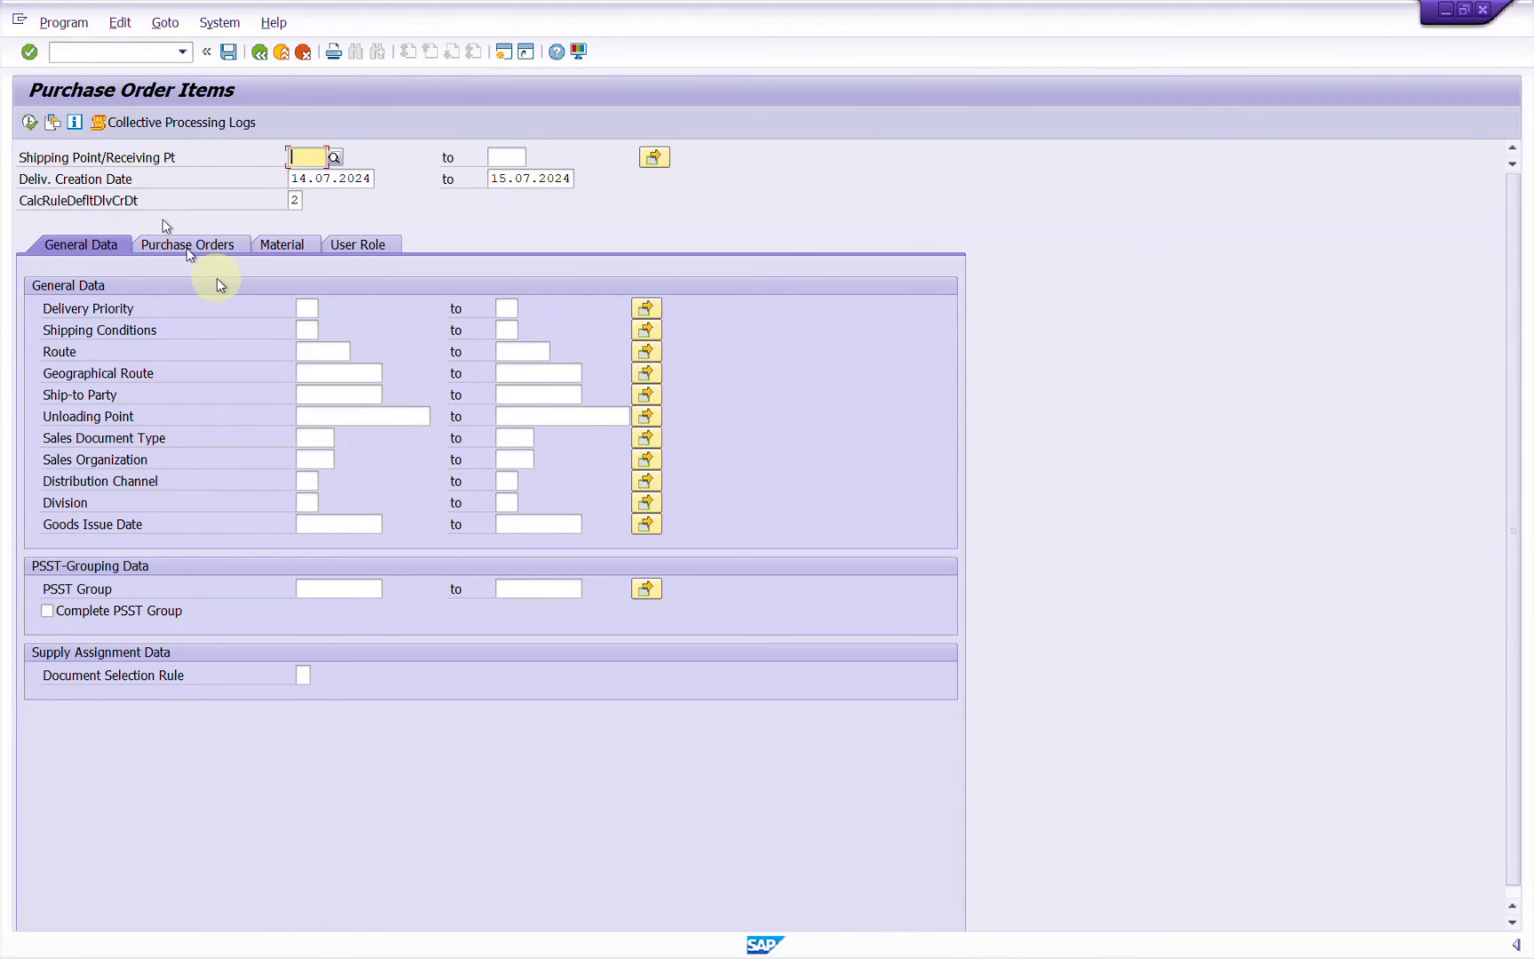
pyautogui.click(222, 246)
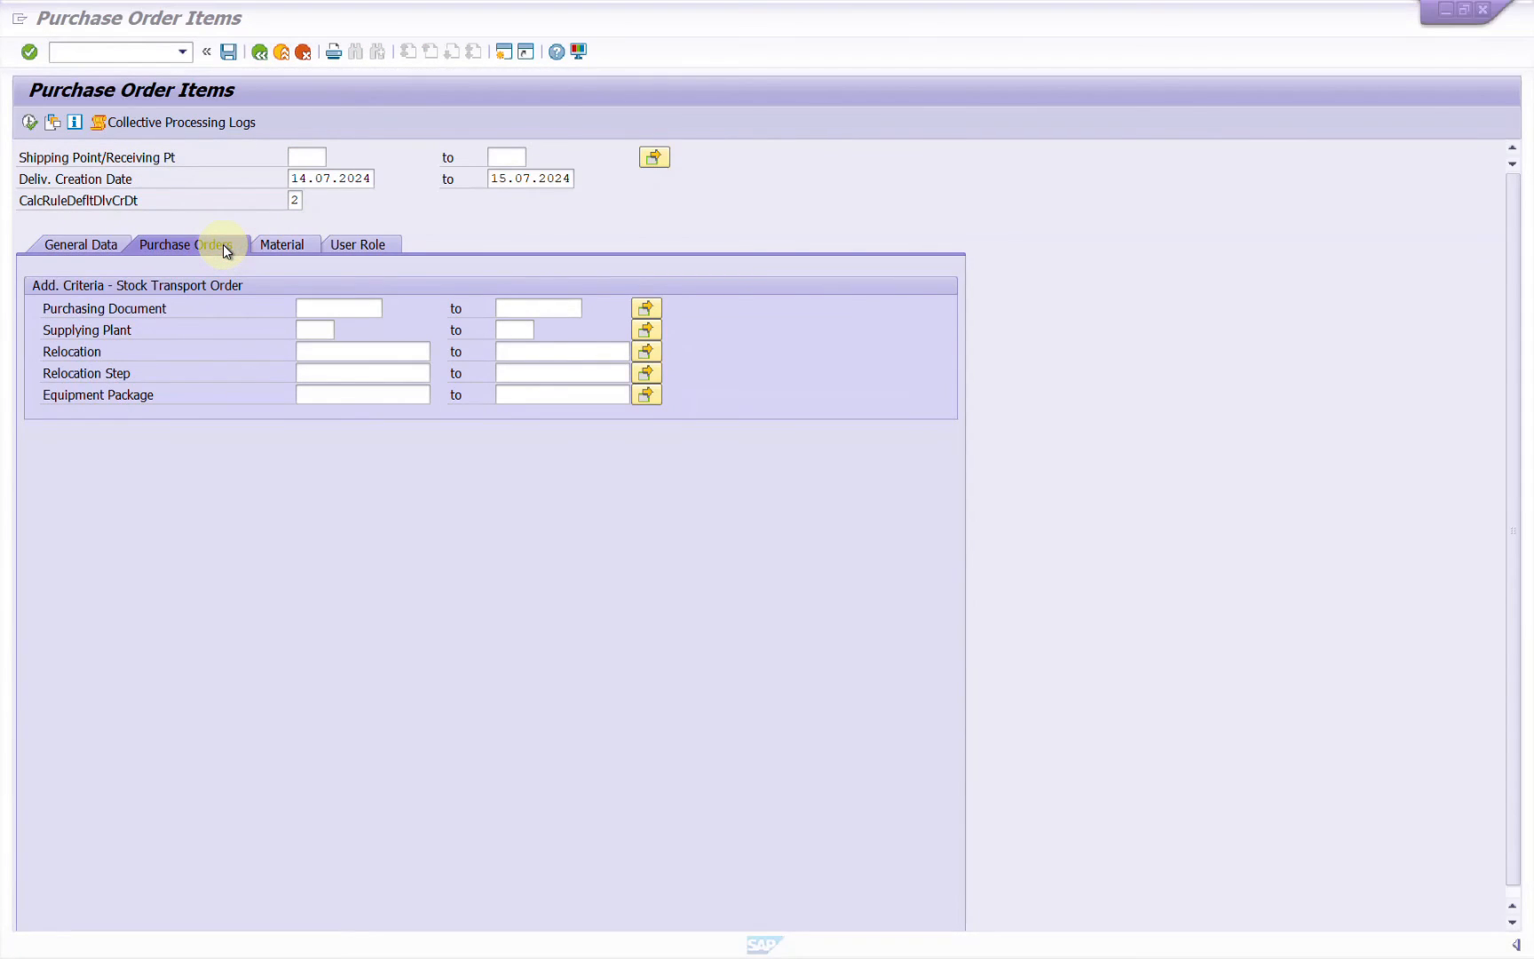
# Return to the SAP stock overview session, open a new session from it, and display the stock transport purchase order with ME23N.
pyautogui.hotkey('alt', 'Tab')
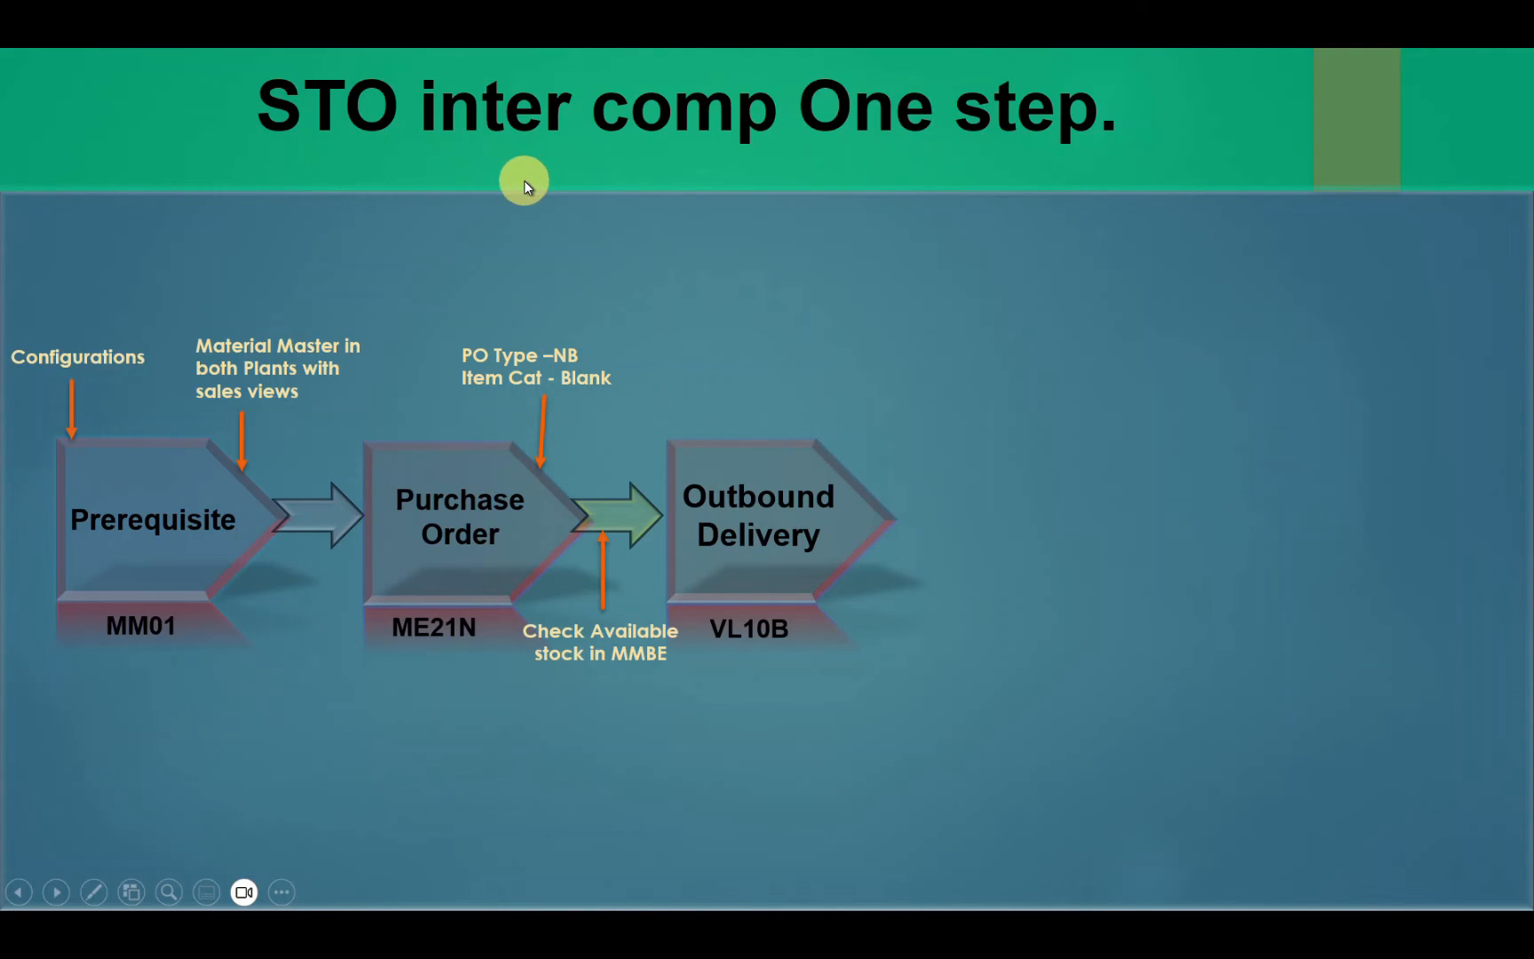
pyautogui.hotkey('alt', 'Tab')
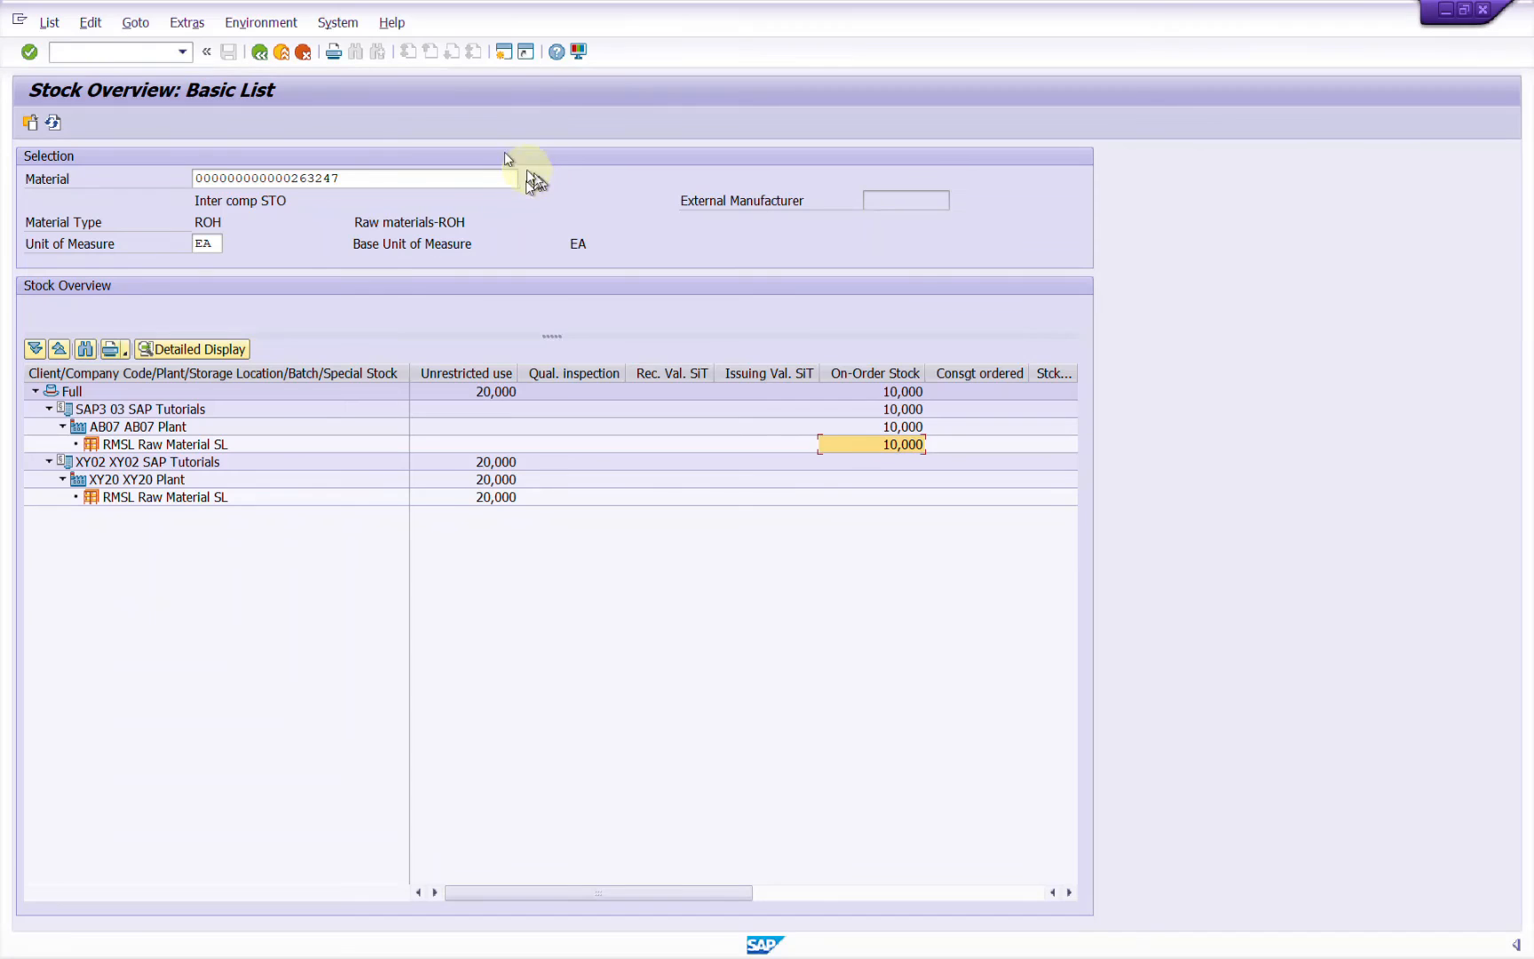
pyautogui.click(508, 52)
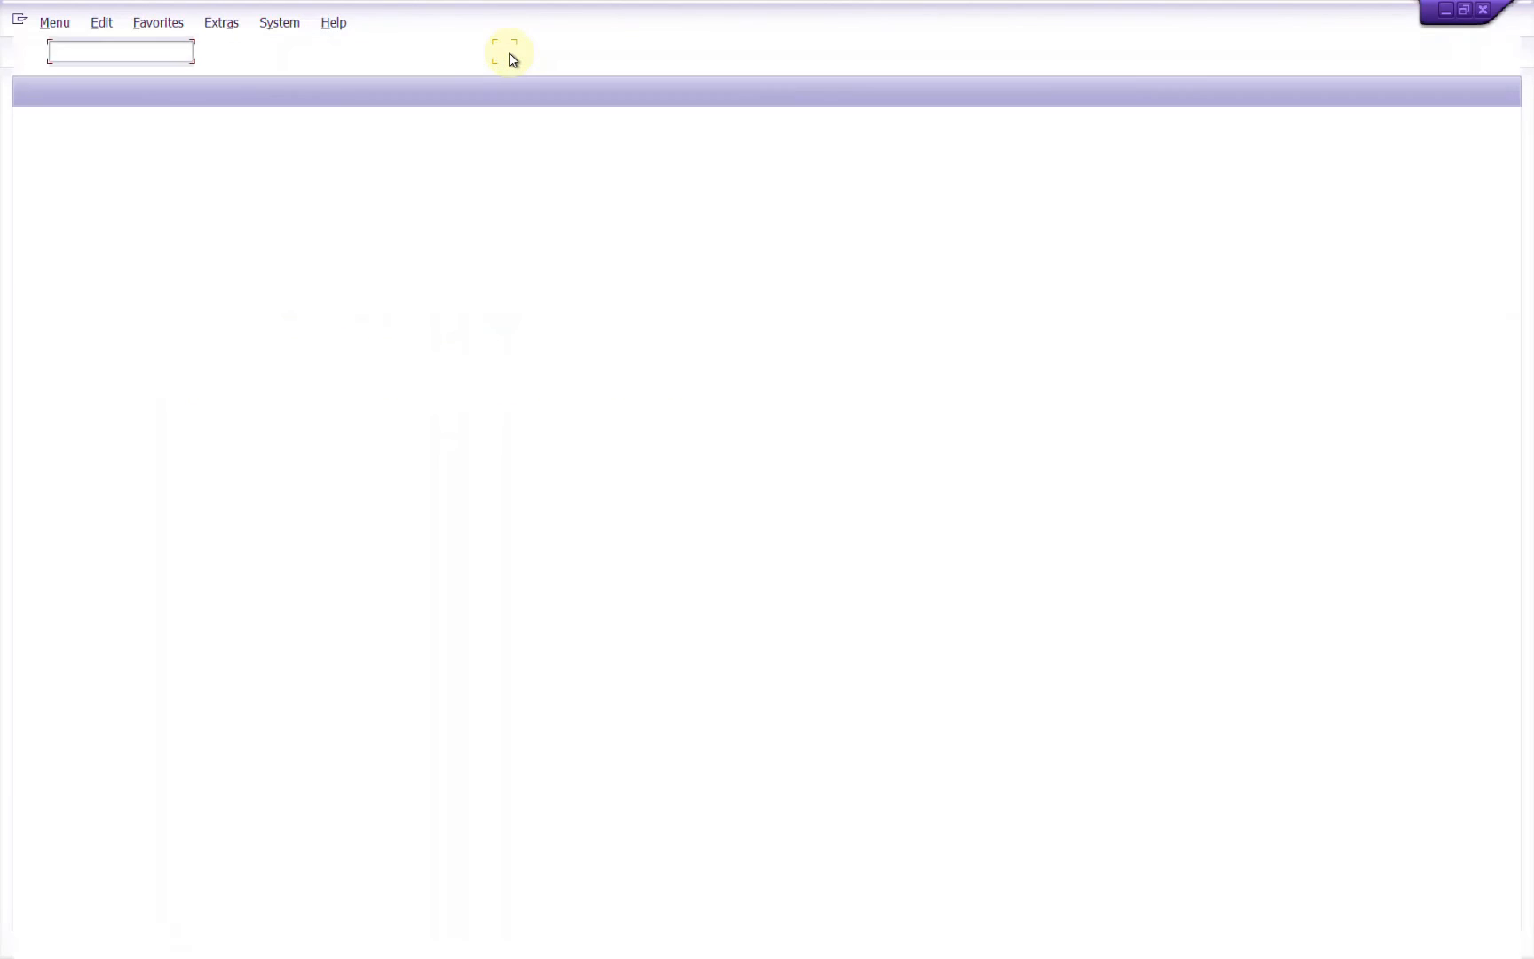
pyautogui.write('ME')
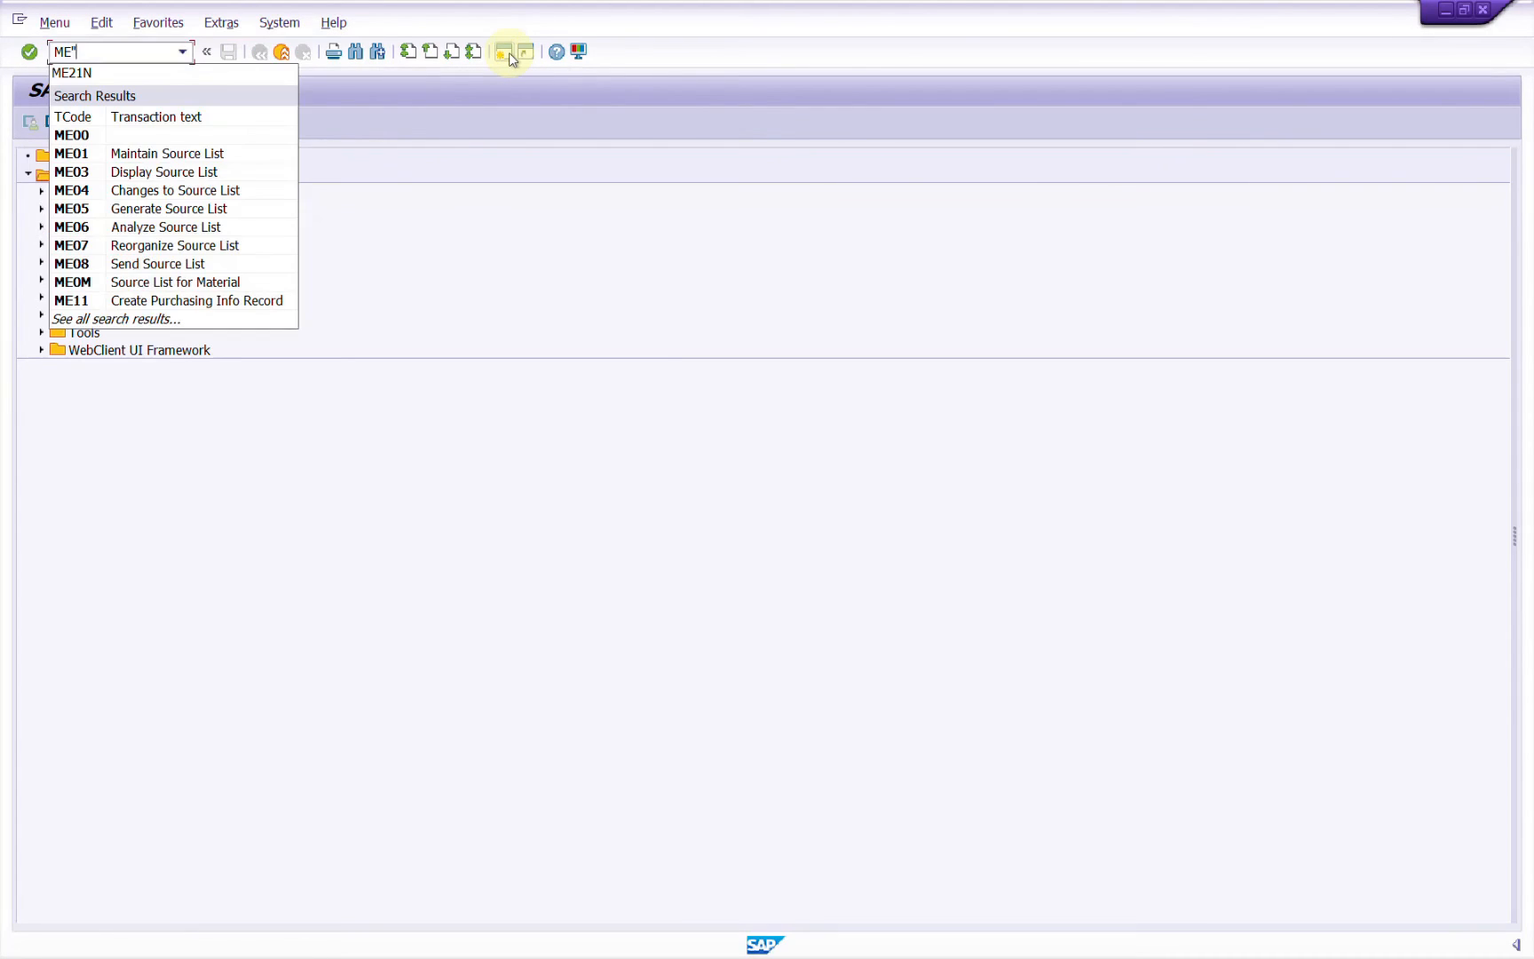
pyautogui.write('23N')
pyautogui.press('Return')
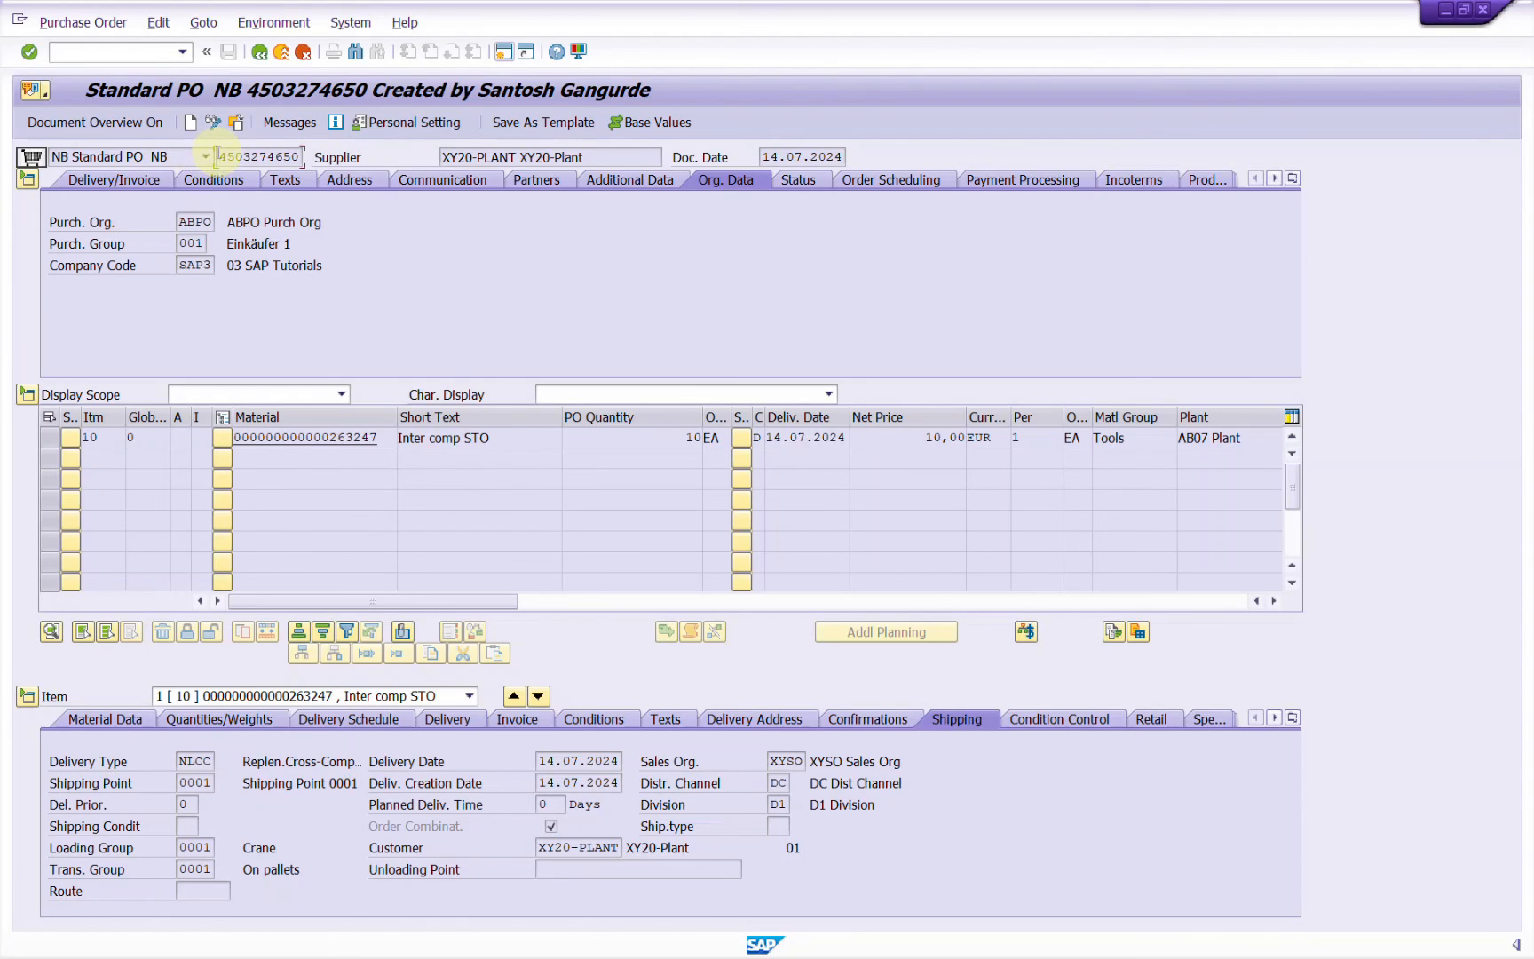
# Select the stock transport order as purchasing document with delivery creation date from 13.07.2024, and run the due list for purchase order items.
pyautogui.click(300, 159)
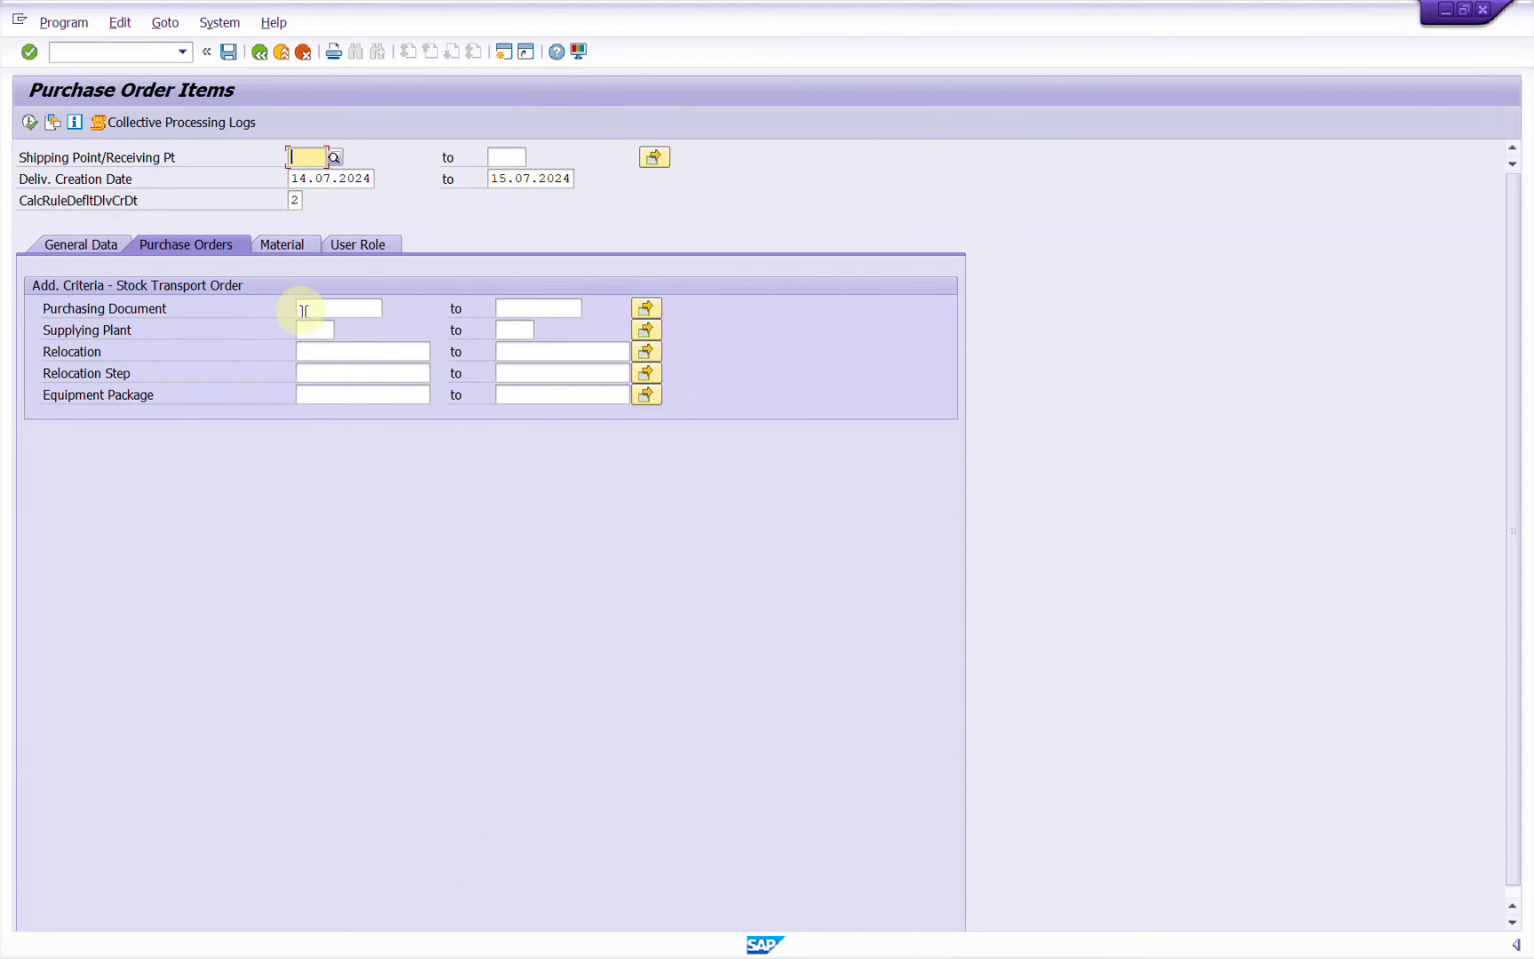
pyautogui.click(305, 309)
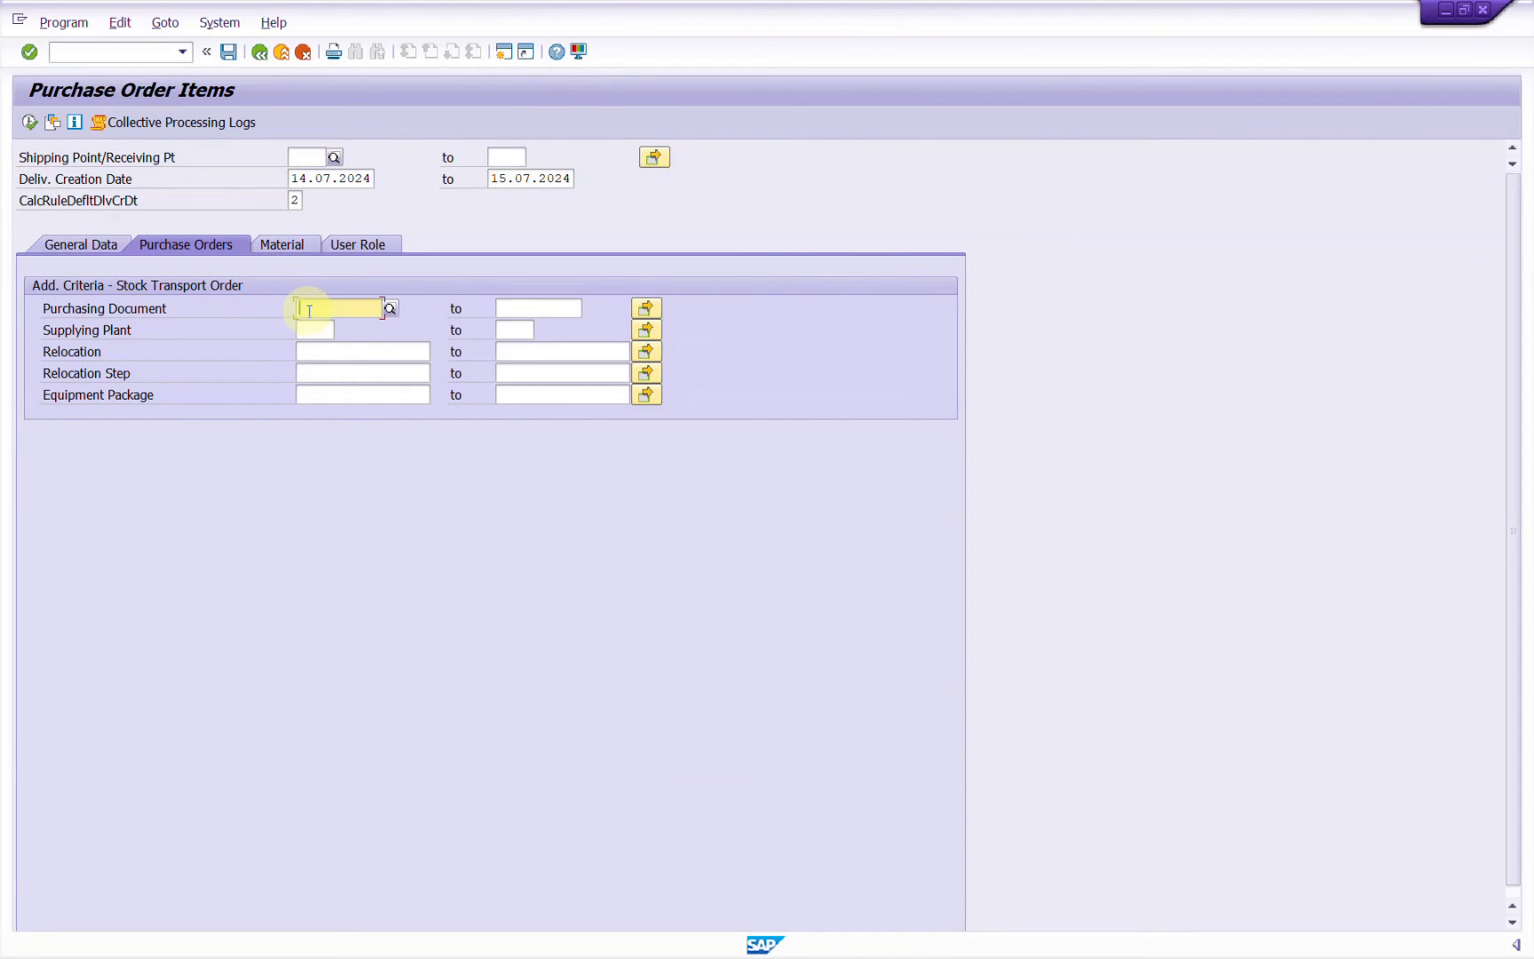
pyautogui.hotkey('ctrl', 'v')
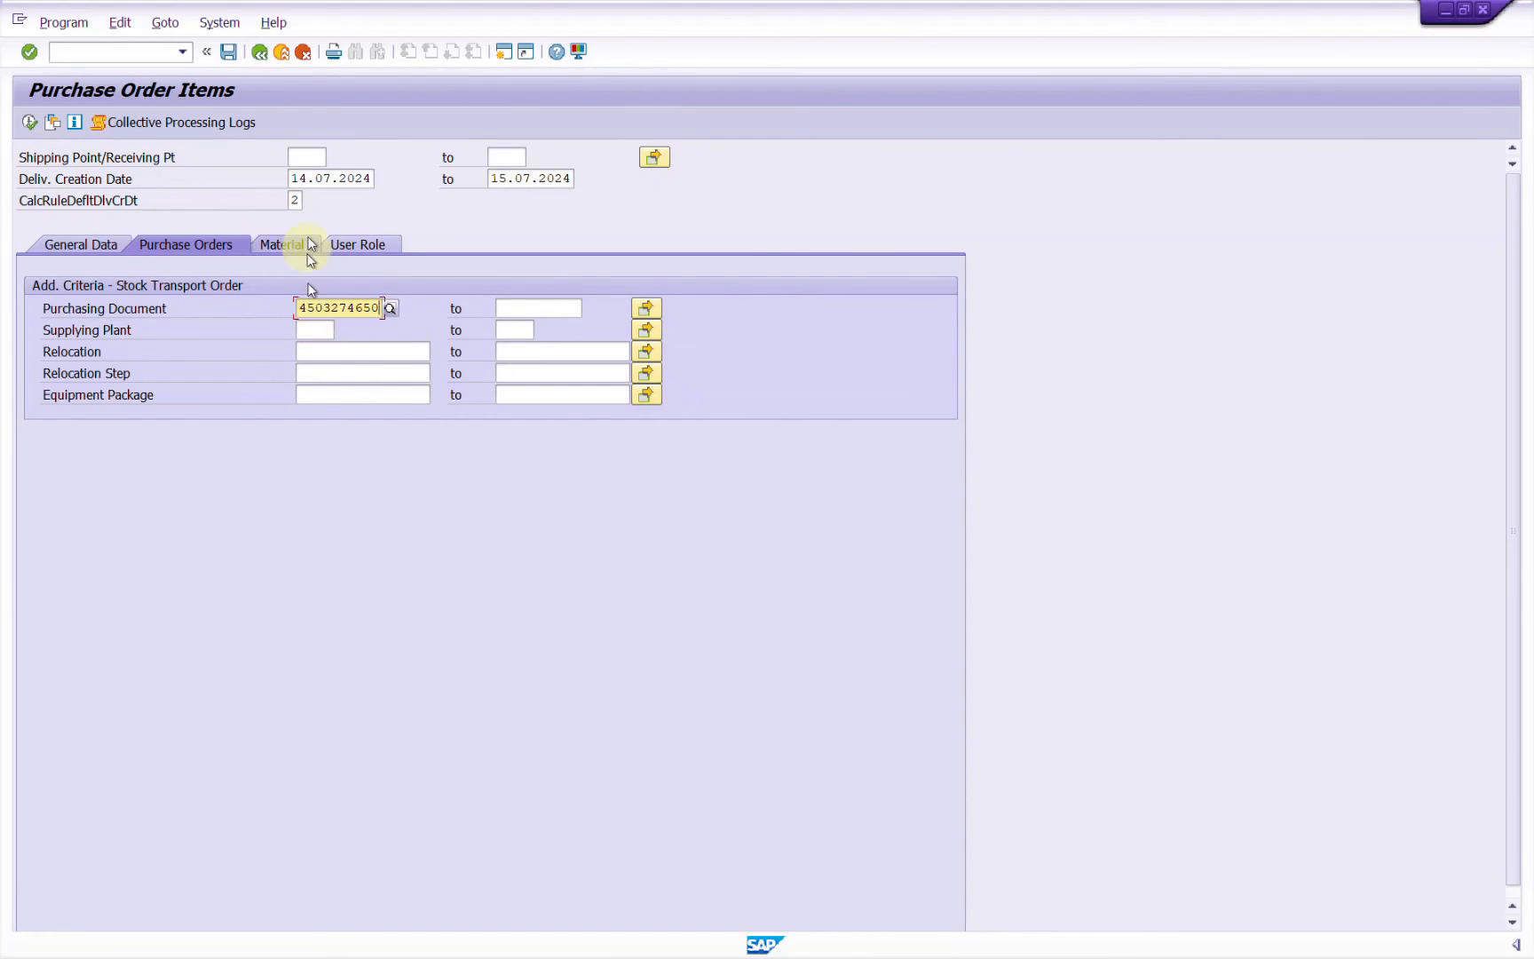
pyautogui.click(306, 177)
pyautogui.press('BackSpace')
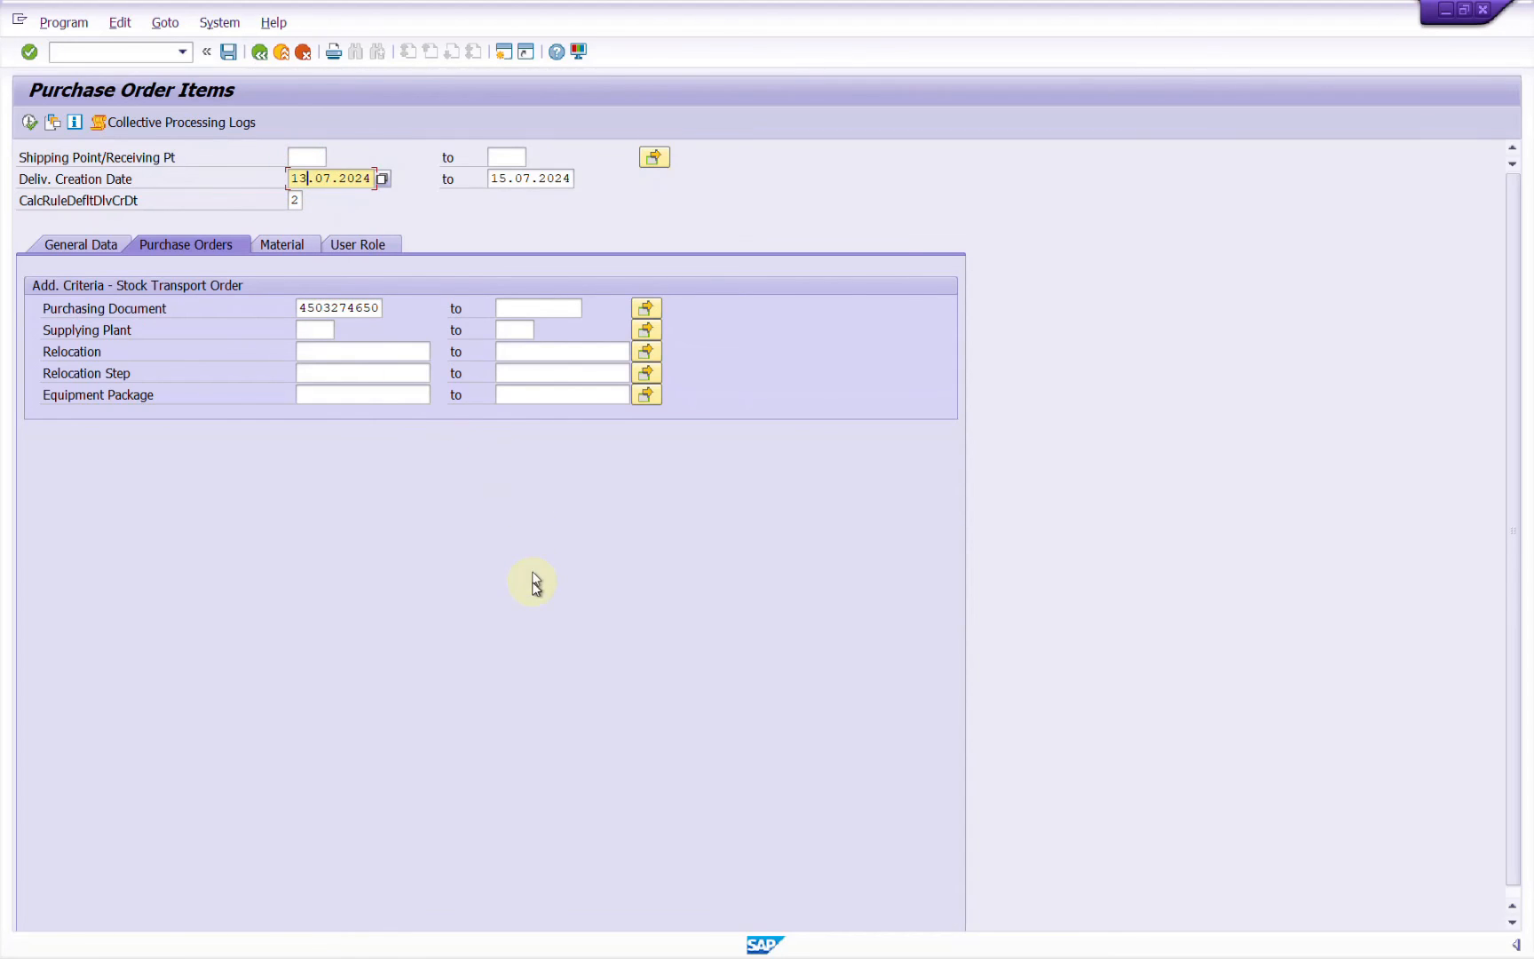
pyautogui.click(30, 123)
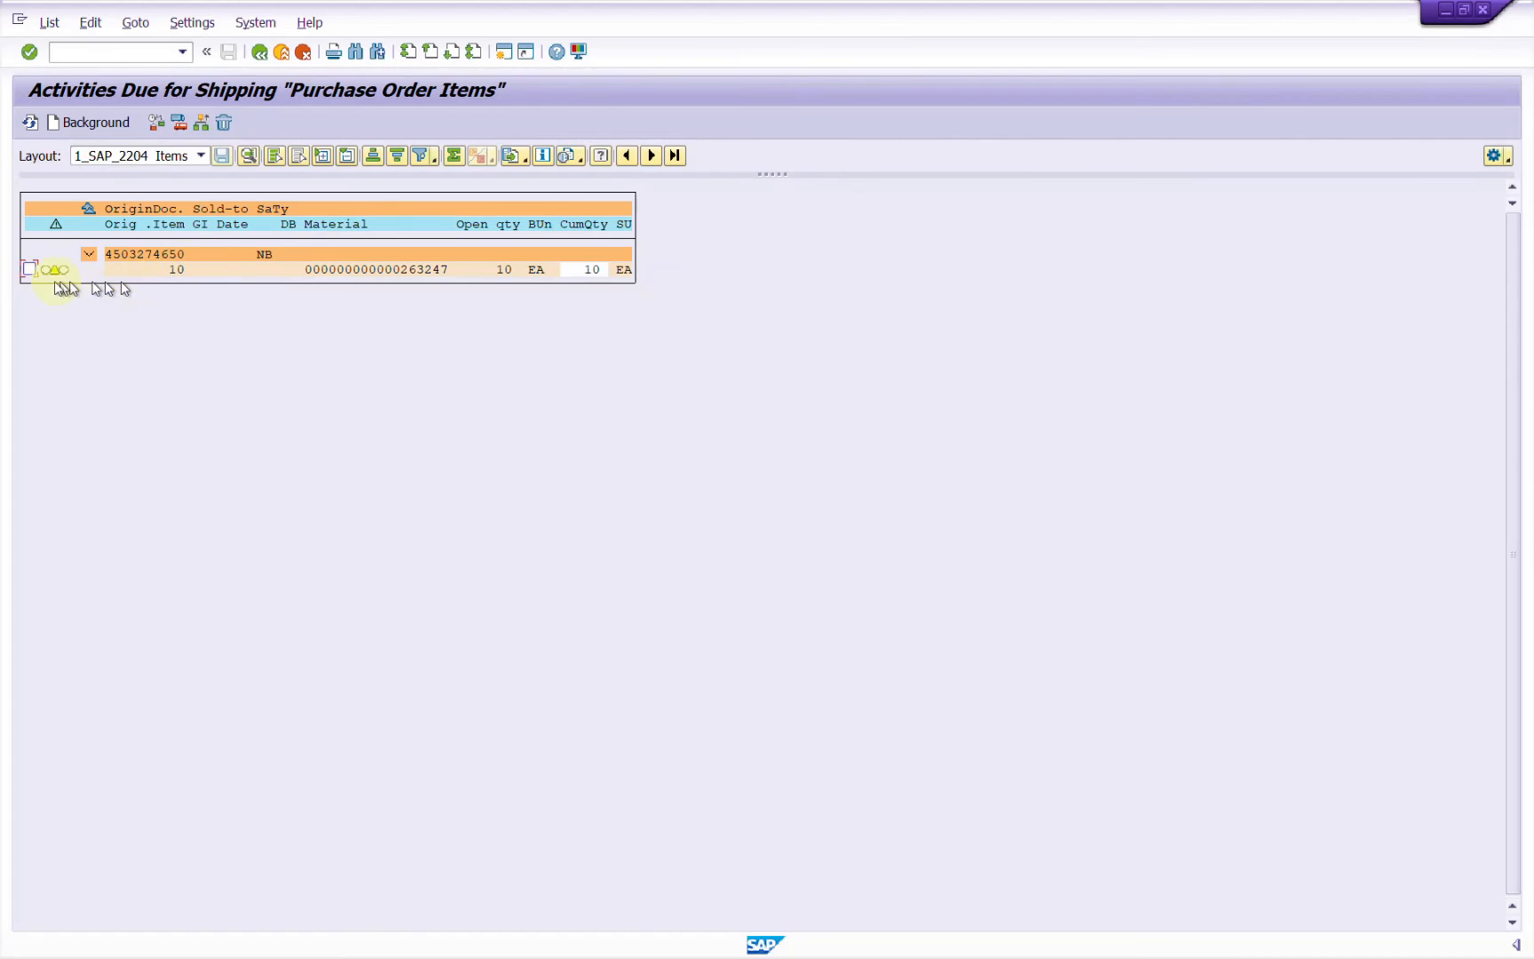
# Create the outbound delivery for the order's item 10 in the background, display the resulting delivery document in the list, and leave the list.
pyautogui.click(27, 269)
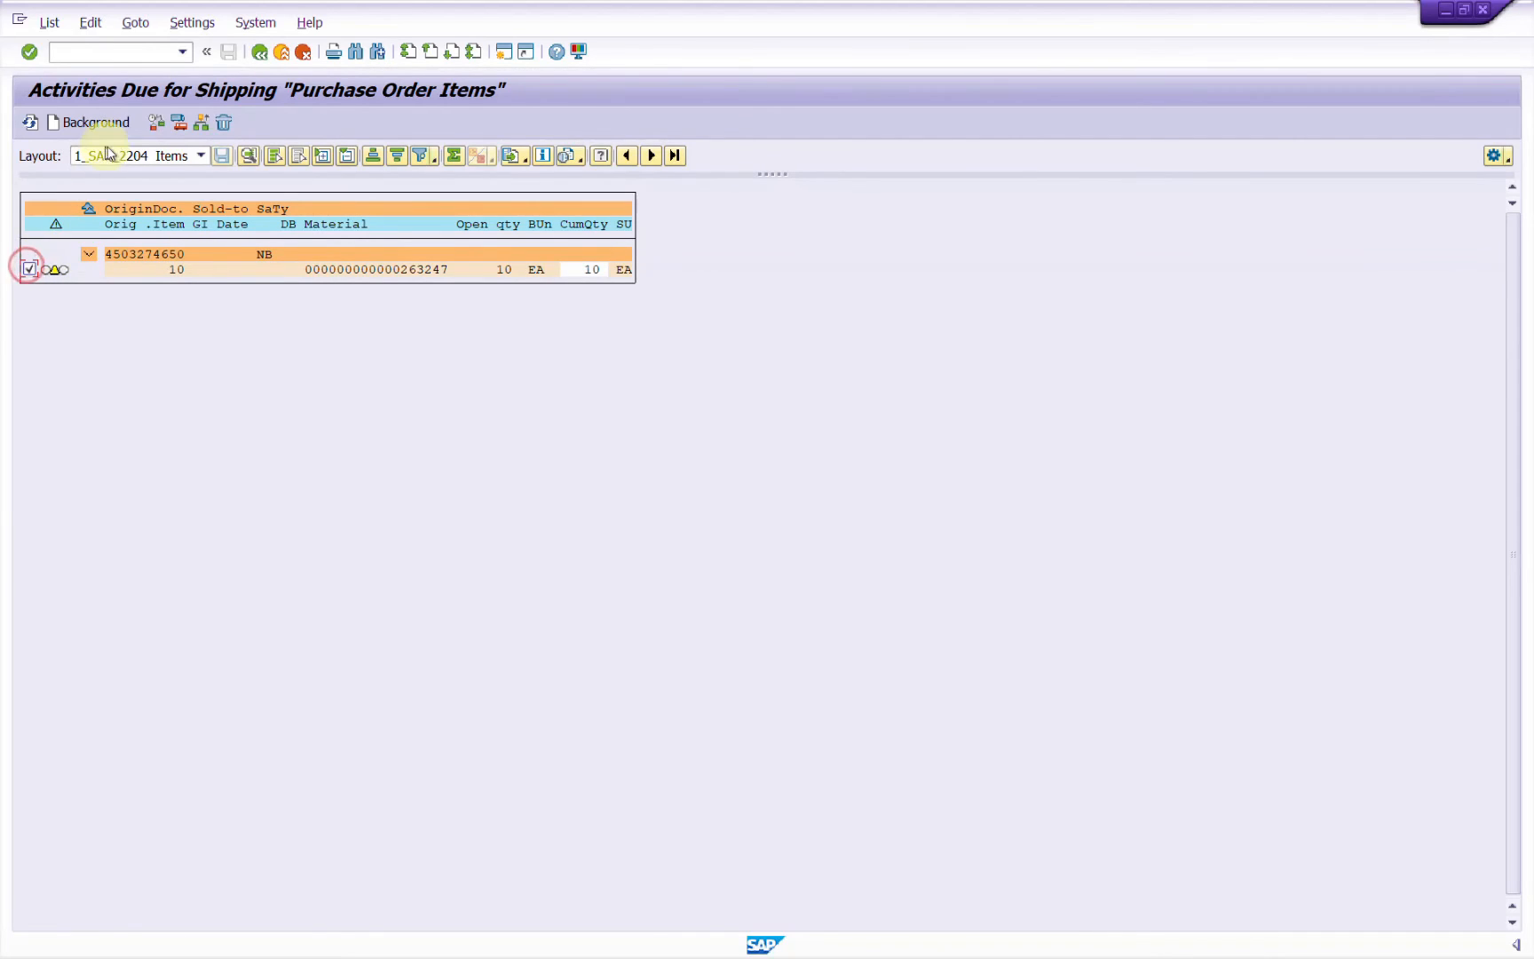
pyautogui.click(76, 124)
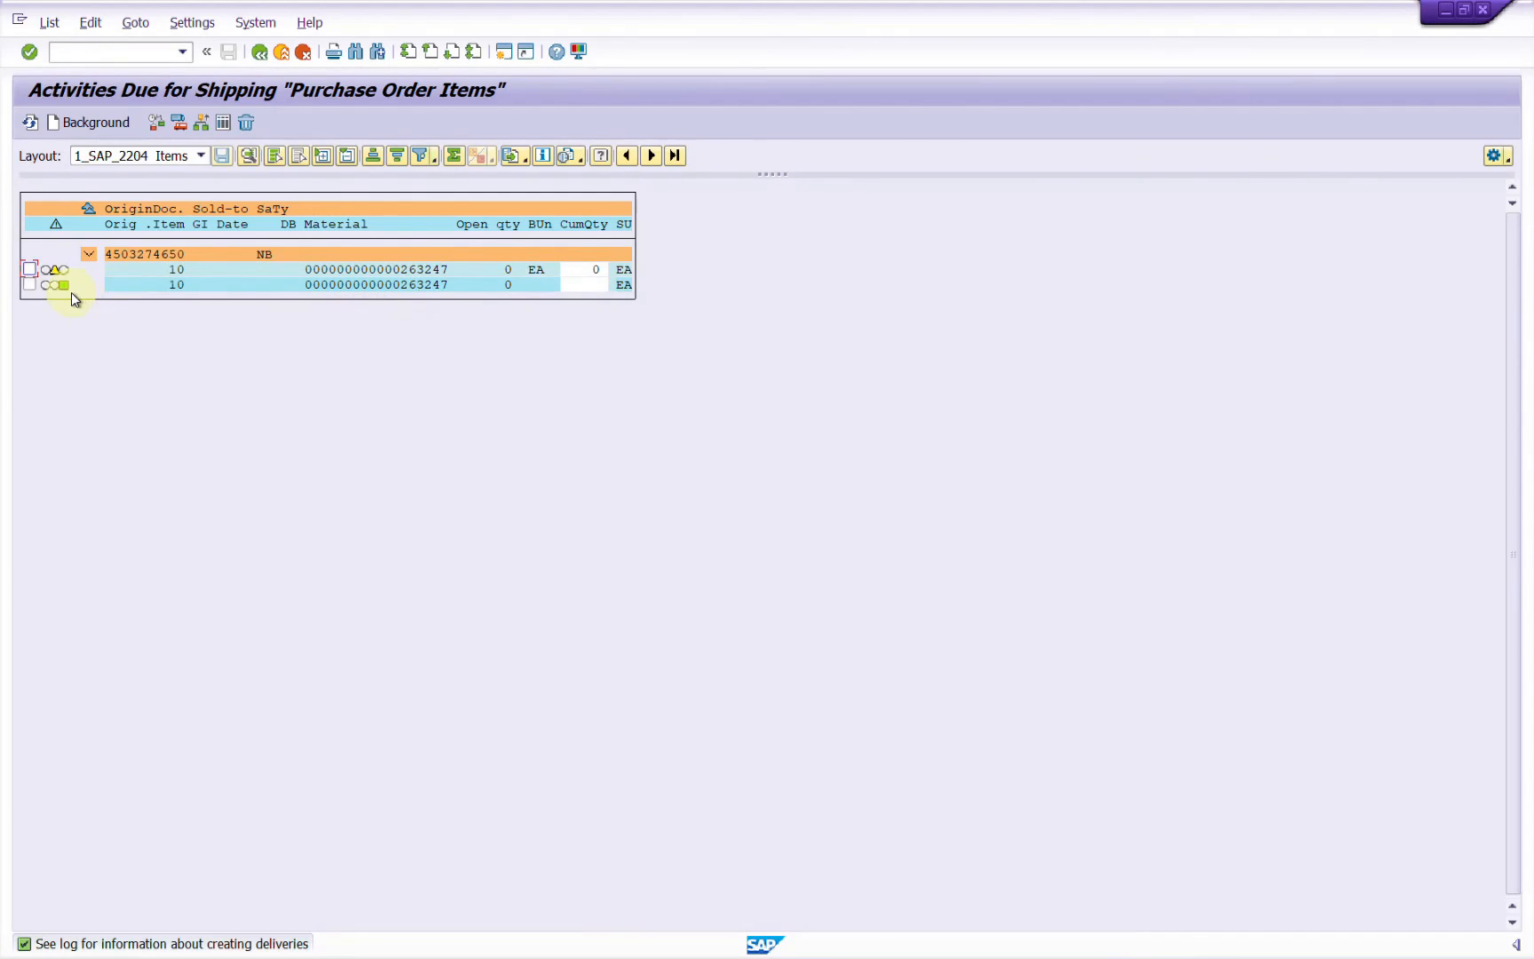
pyautogui.click(180, 122)
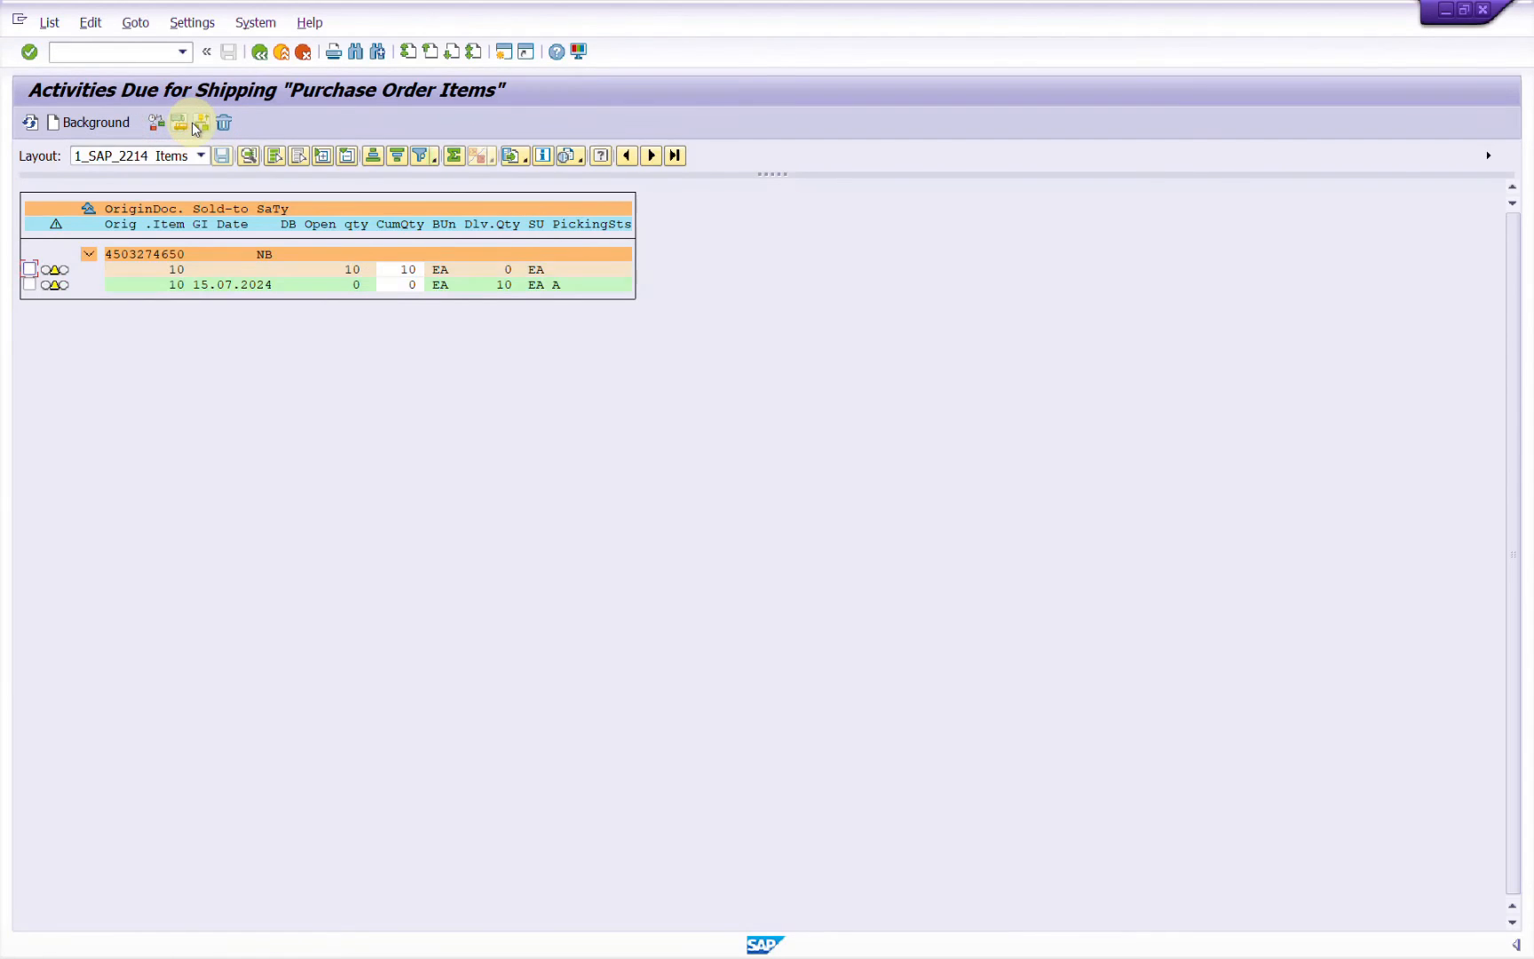
pyautogui.click(201, 124)
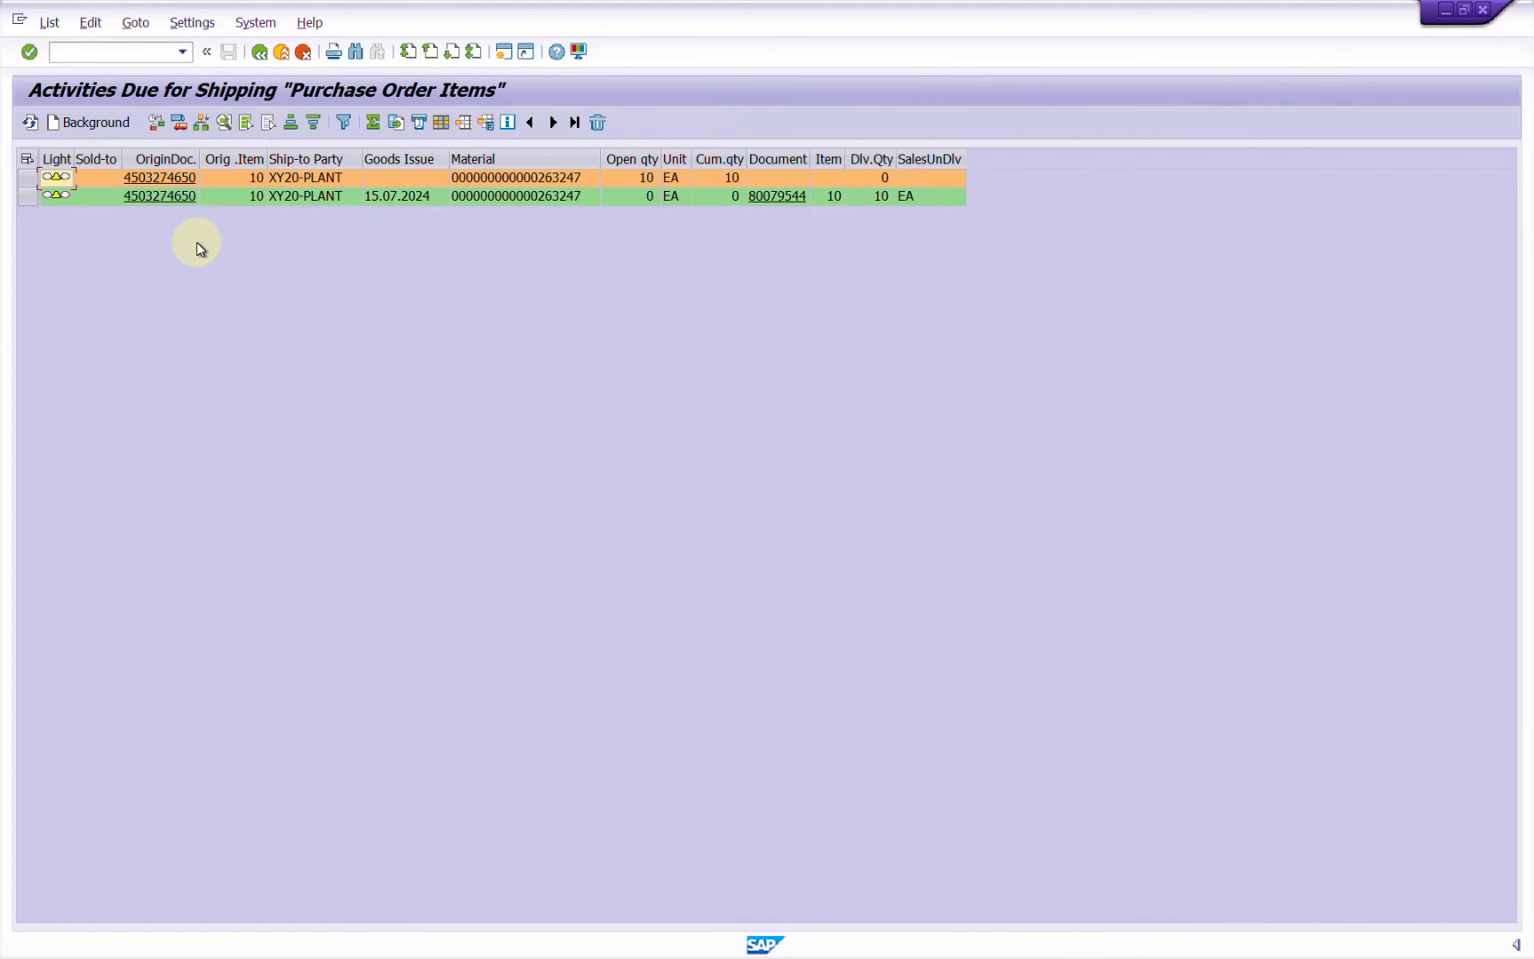
pyautogui.click(260, 55)
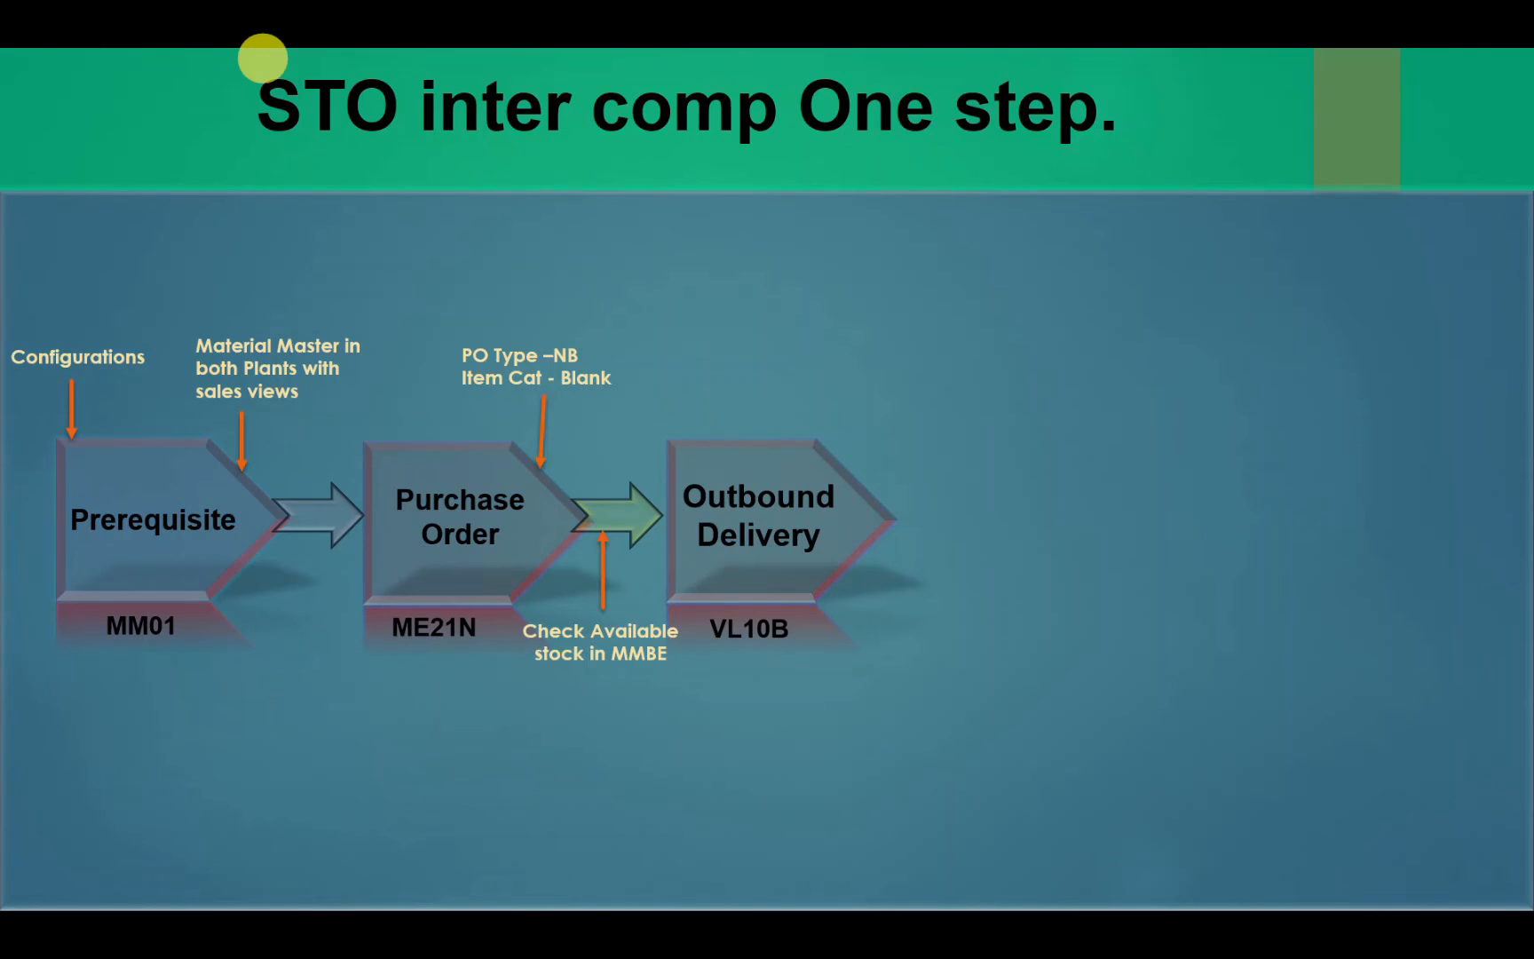
# Reveal the Pick & Post Goods issue stage in the slide show, return to SAP, and start outbound delivery change with VL02N.
pyautogui.click(335, 254)
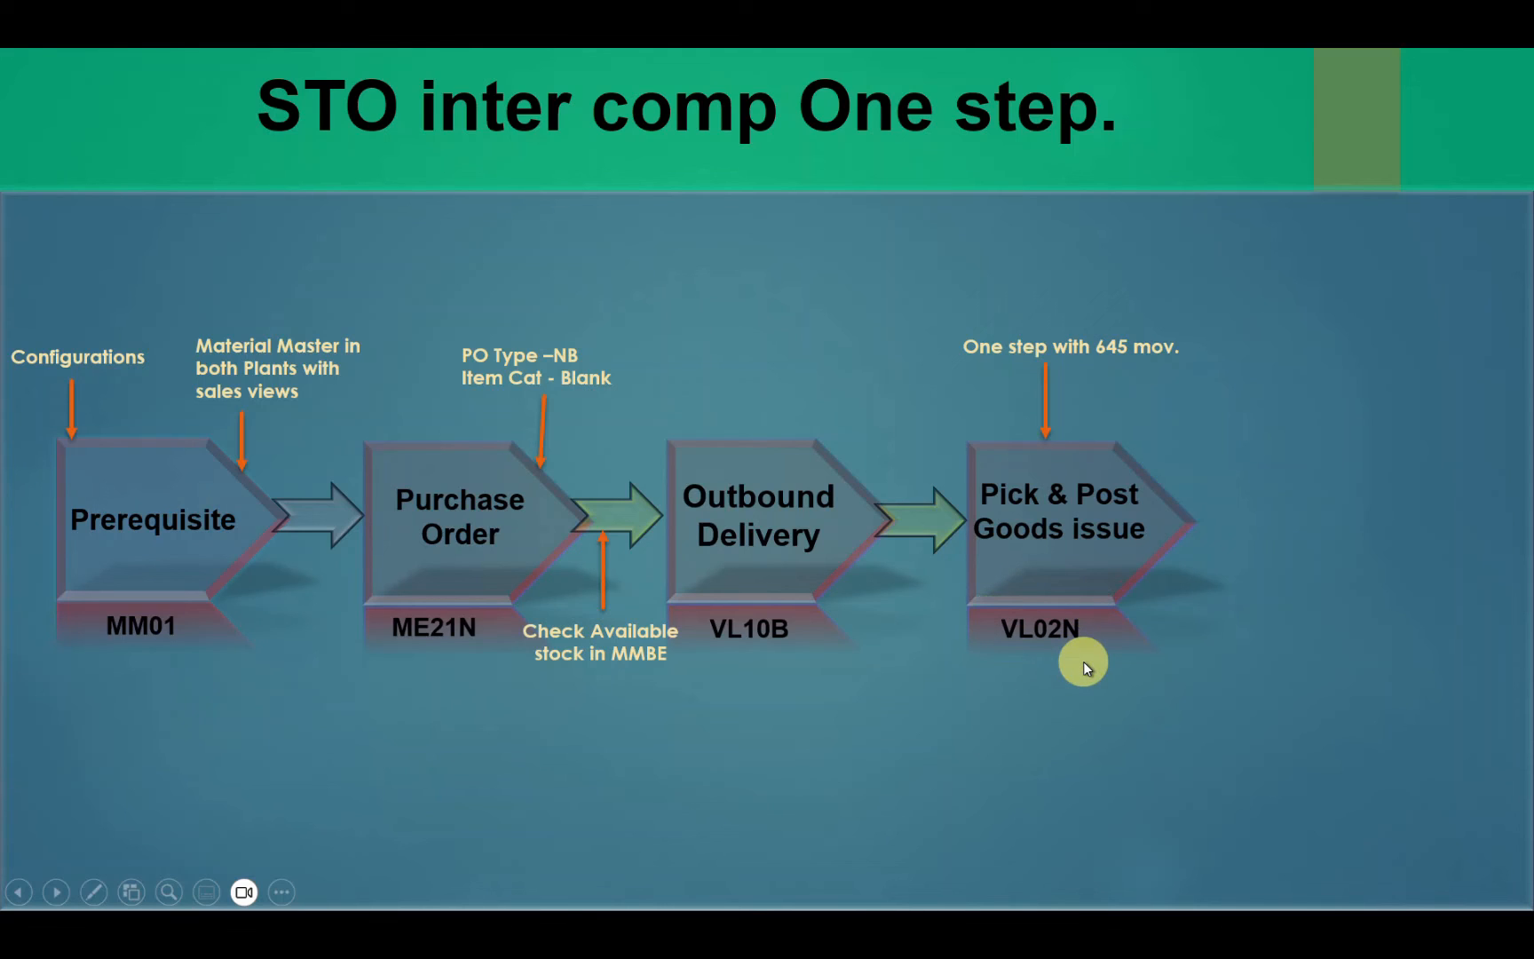
pyautogui.hotkey('alt', 'Tab')
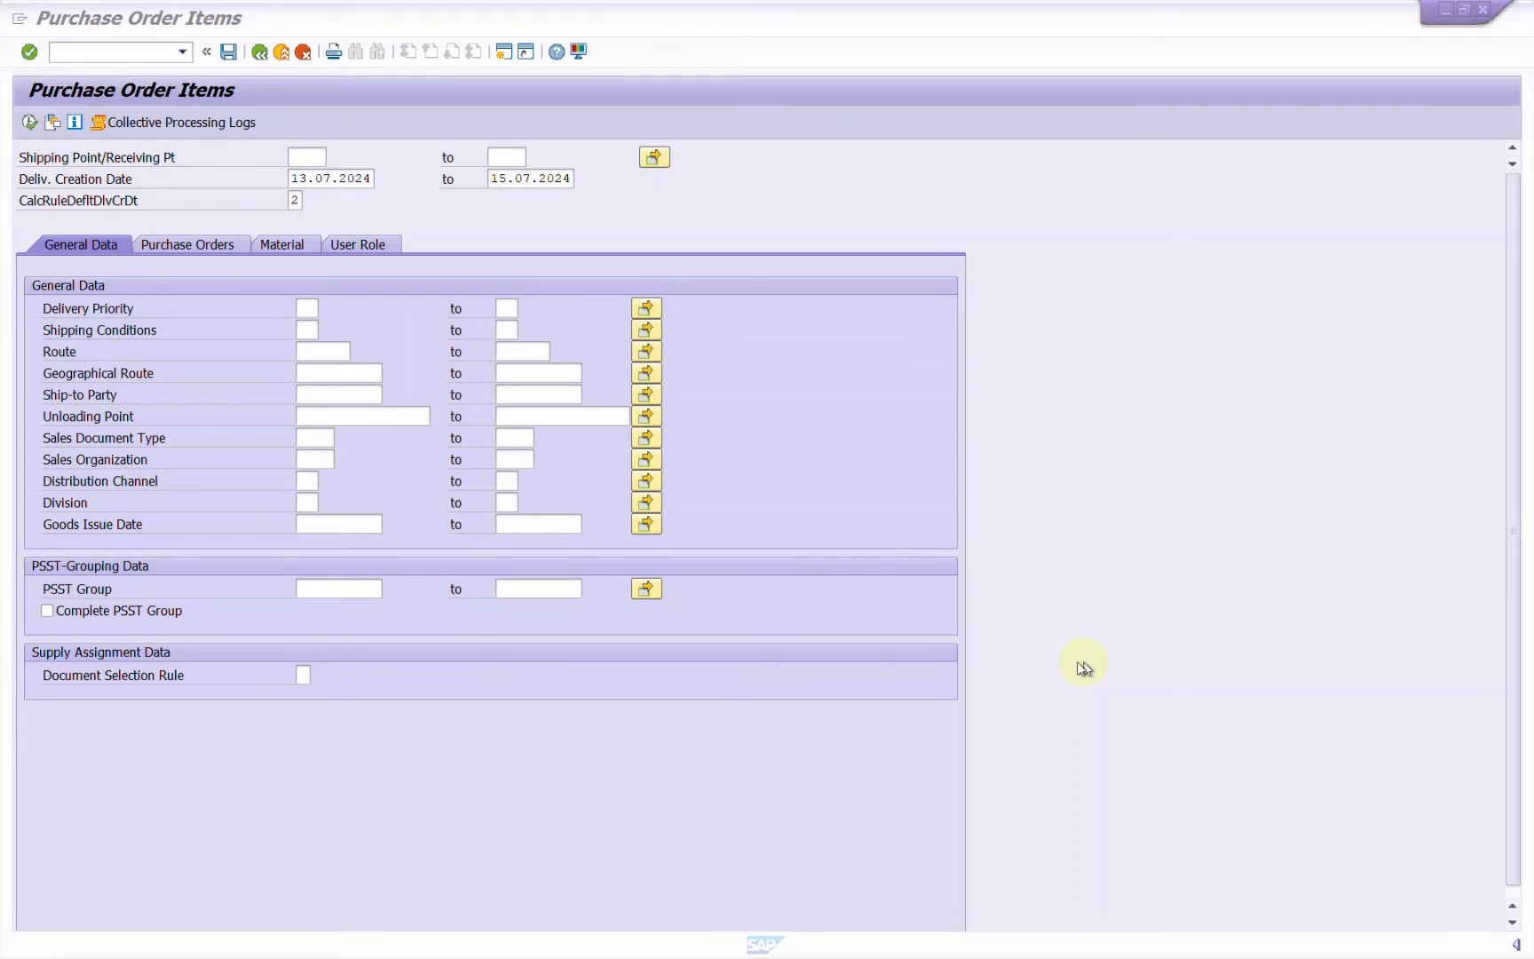
pyautogui.press('F3')
pyautogui.write('V')
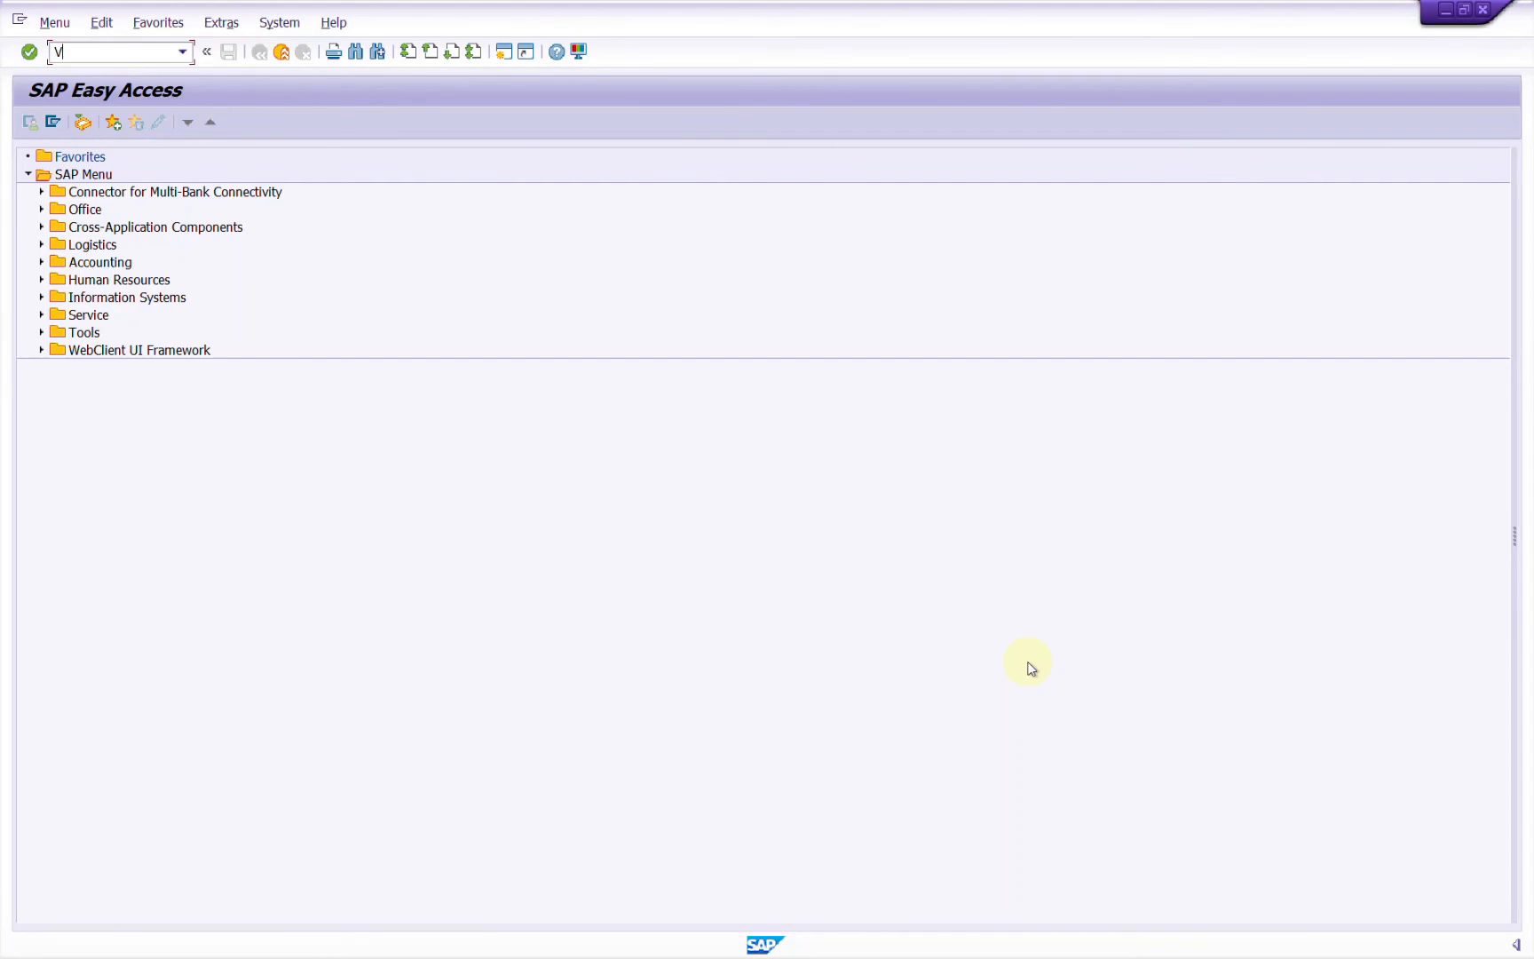
pyautogui.write('L02N')
pyautogui.press('Return')
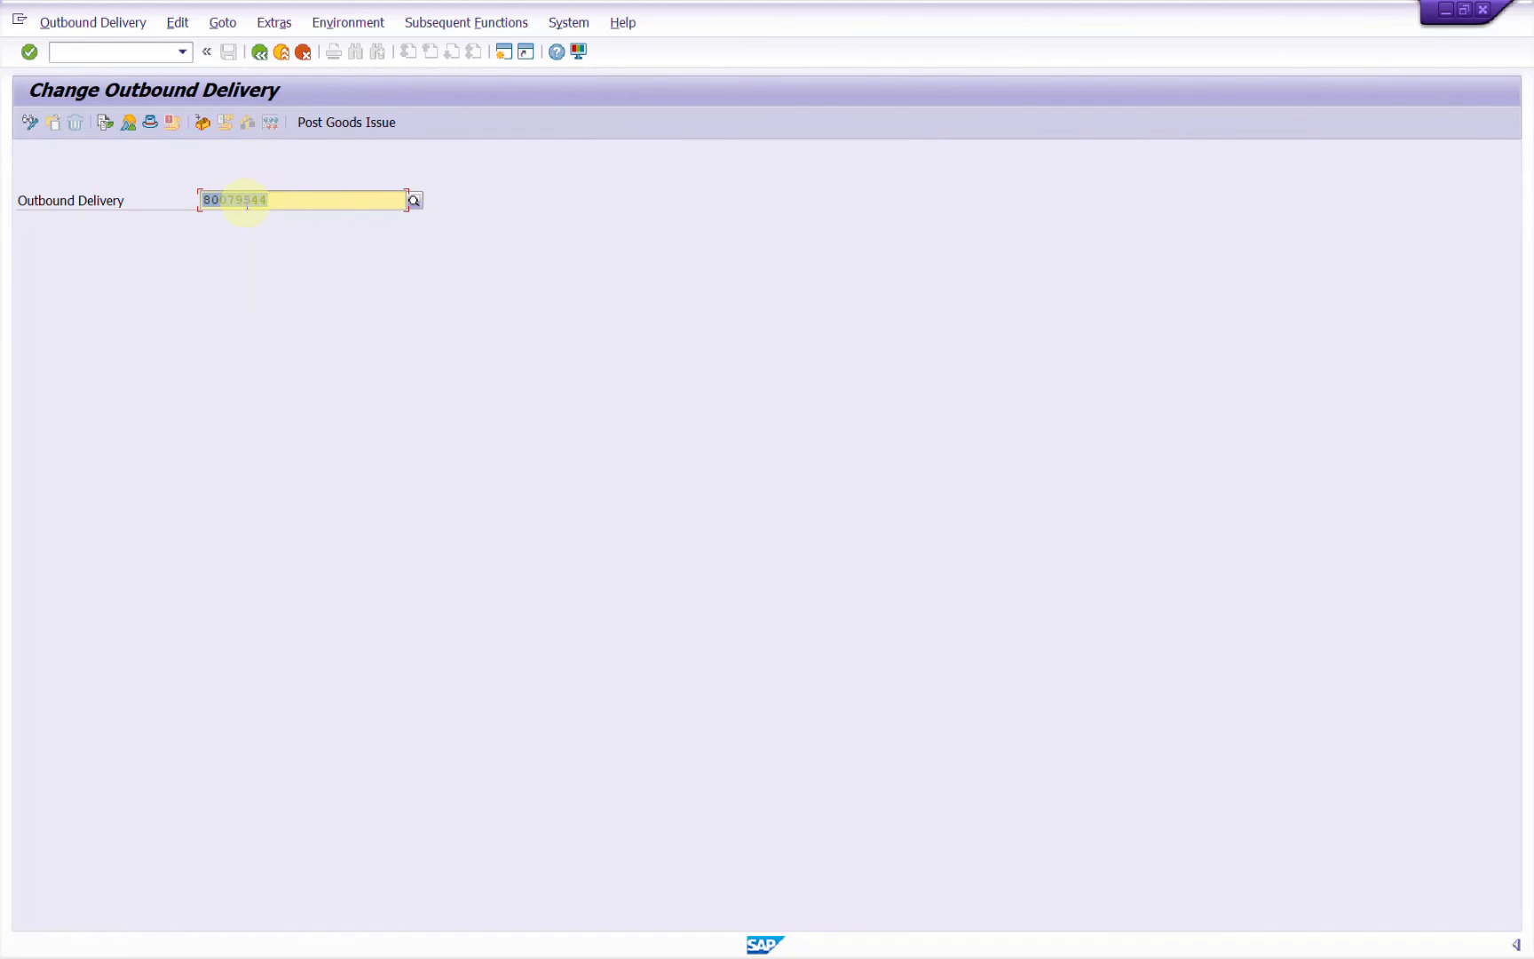
# Switch to the purchase order session, refresh the order, and check the delivery in item 10's purchase order history.
pyautogui.hotkey('alt', 'Tab')
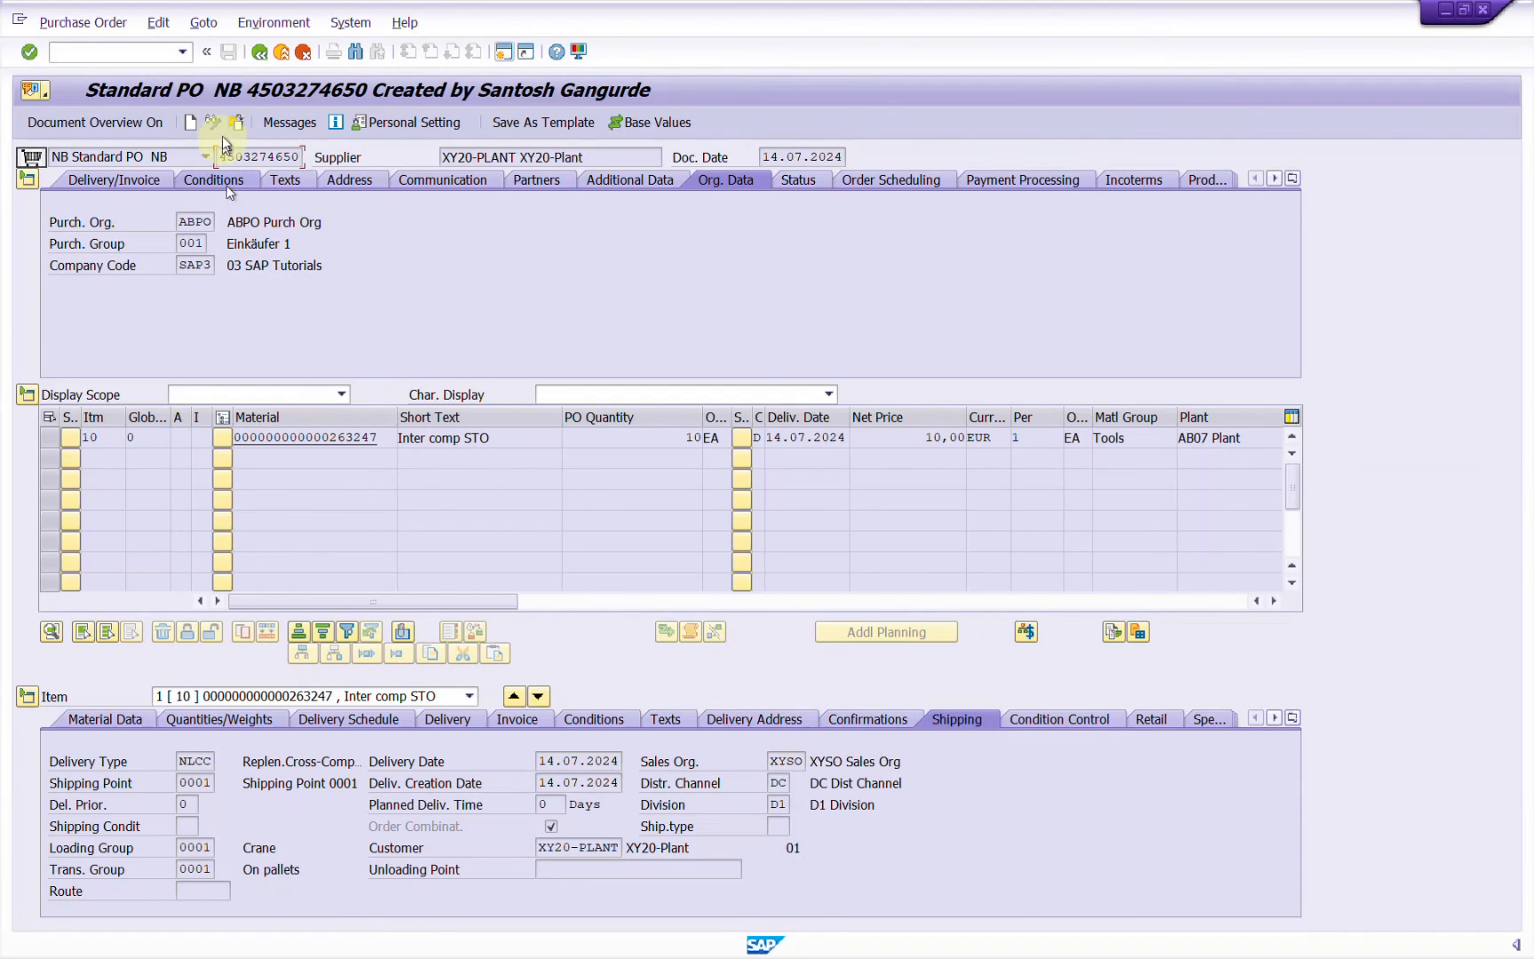
pyautogui.click(236, 124)
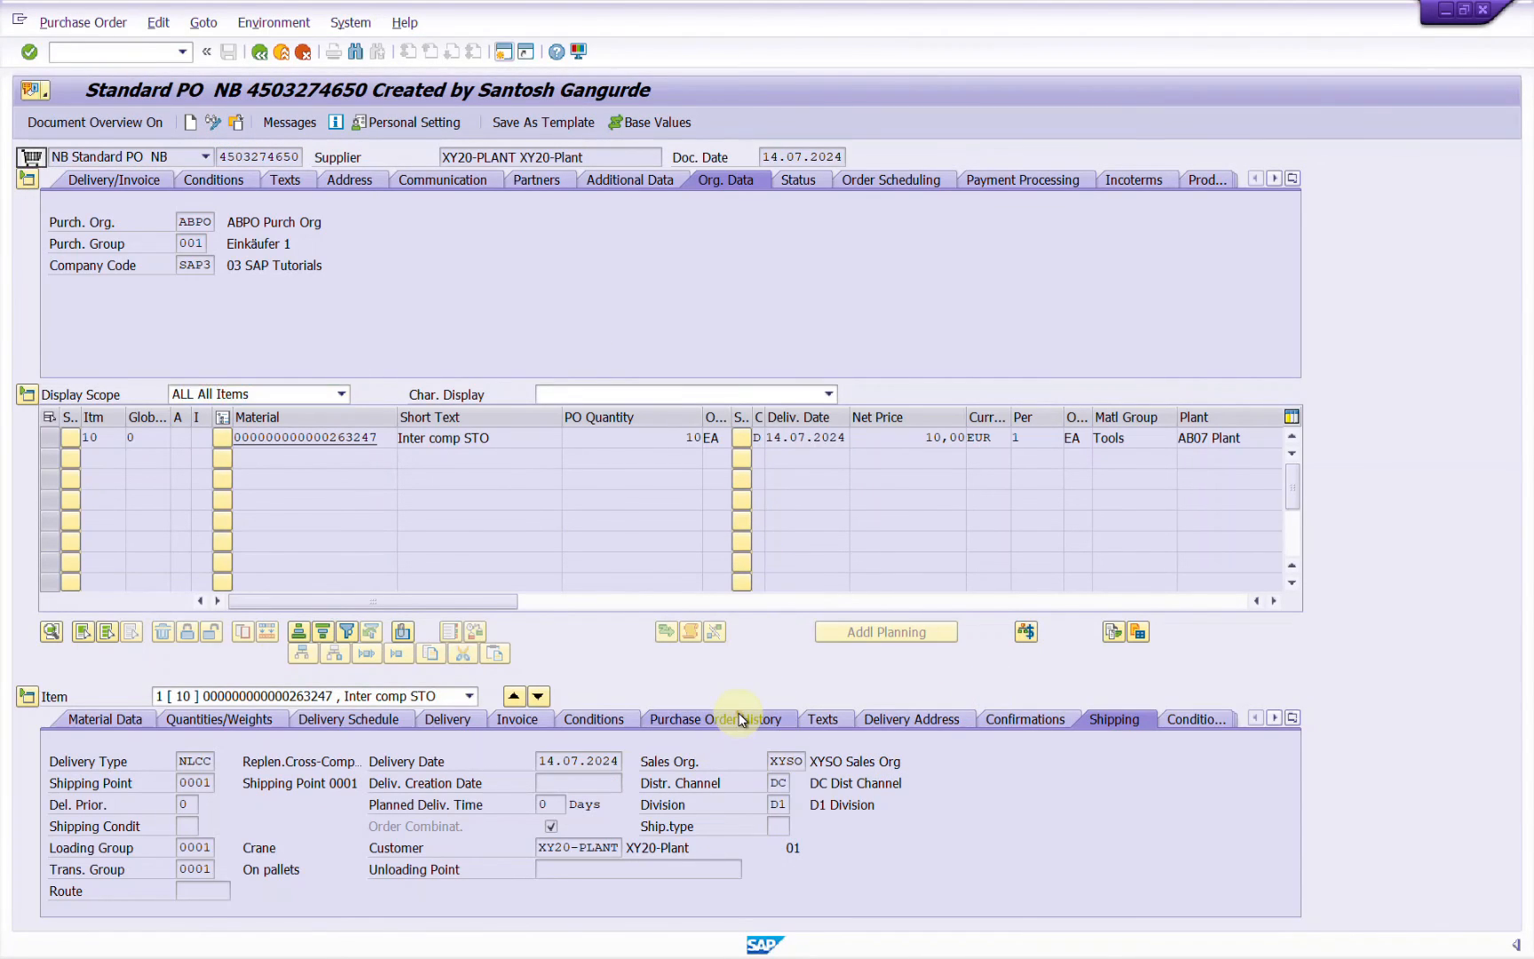
pyautogui.click(728, 720)
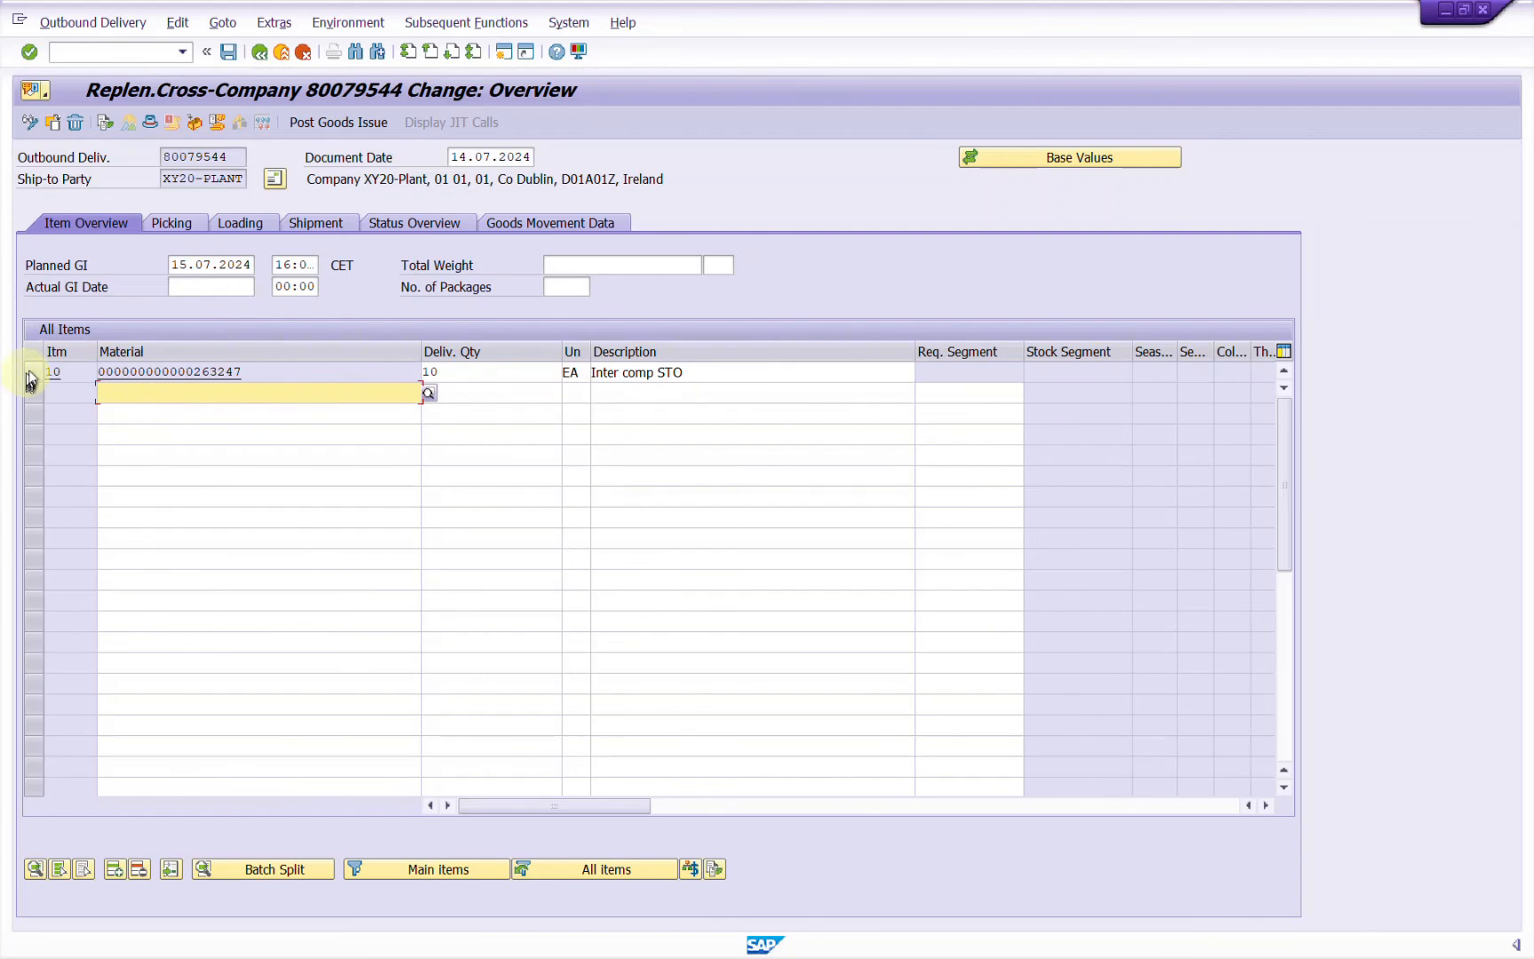
# Pick the delivery's item 10 from storage location RMSL with a picked quantity of 10, and post the goods issue.
pyautogui.click(565, 224)
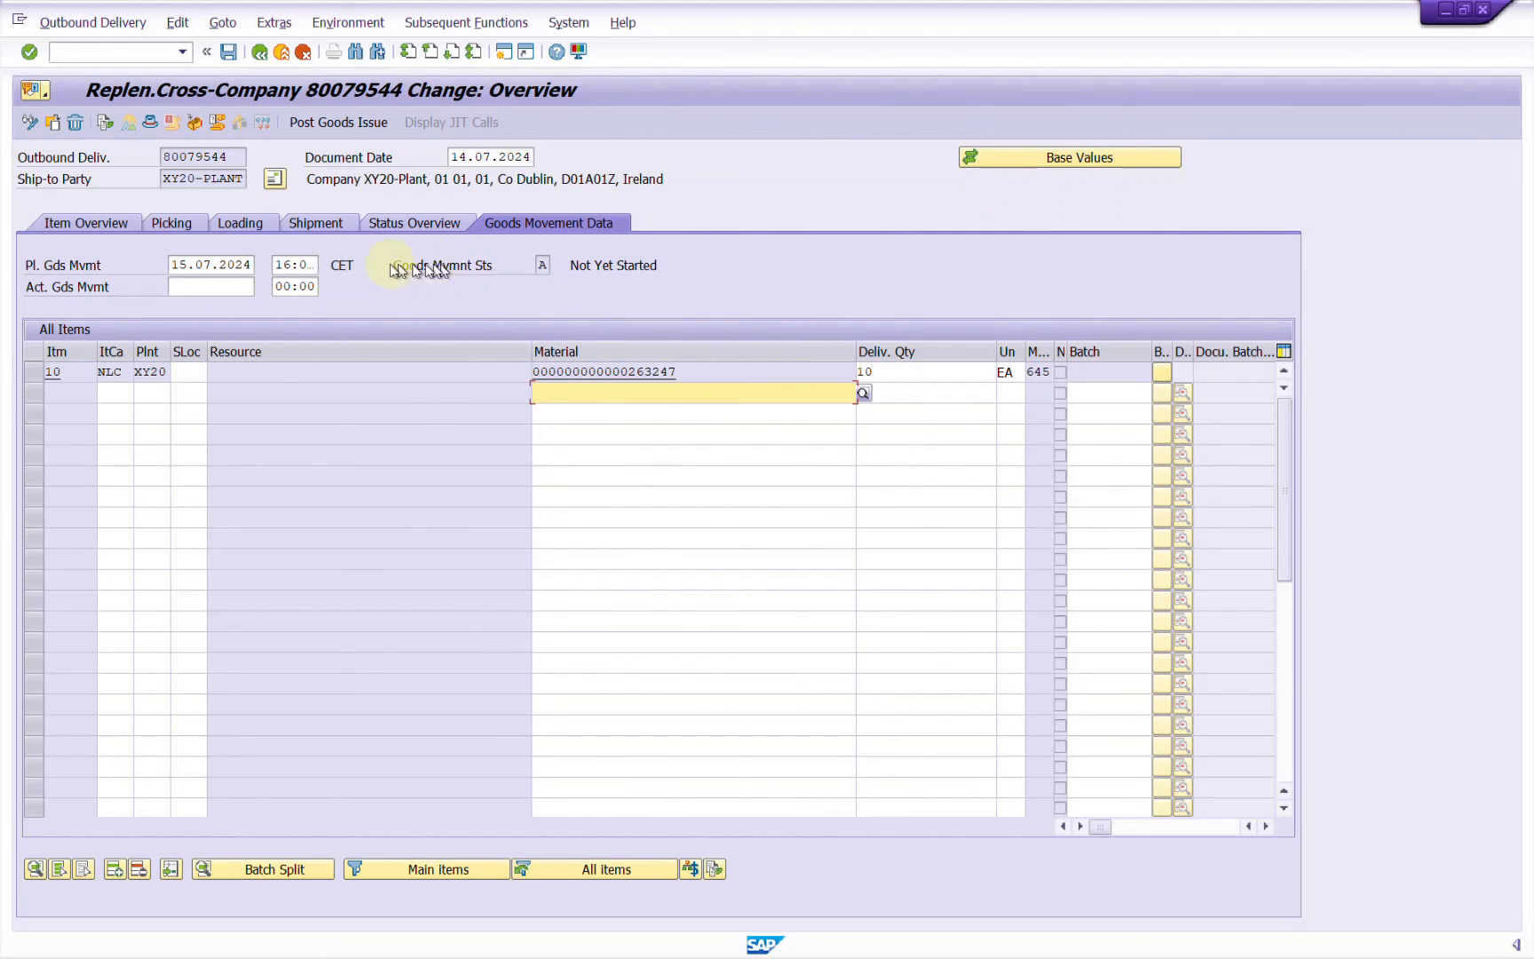
pyautogui.click(184, 229)
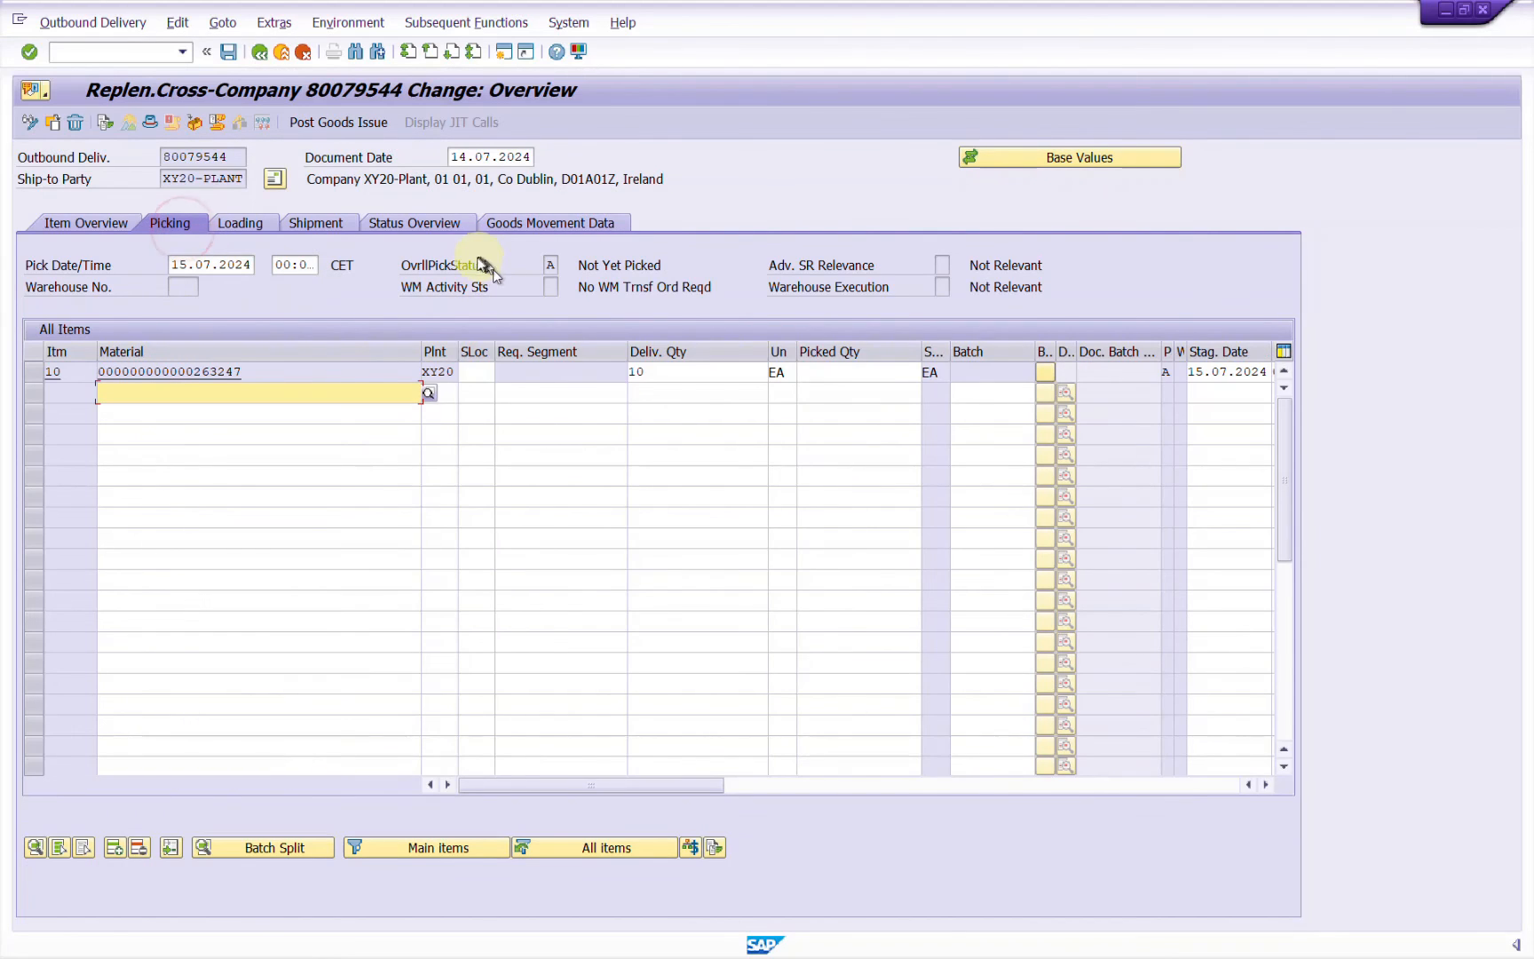
pyautogui.click(478, 375)
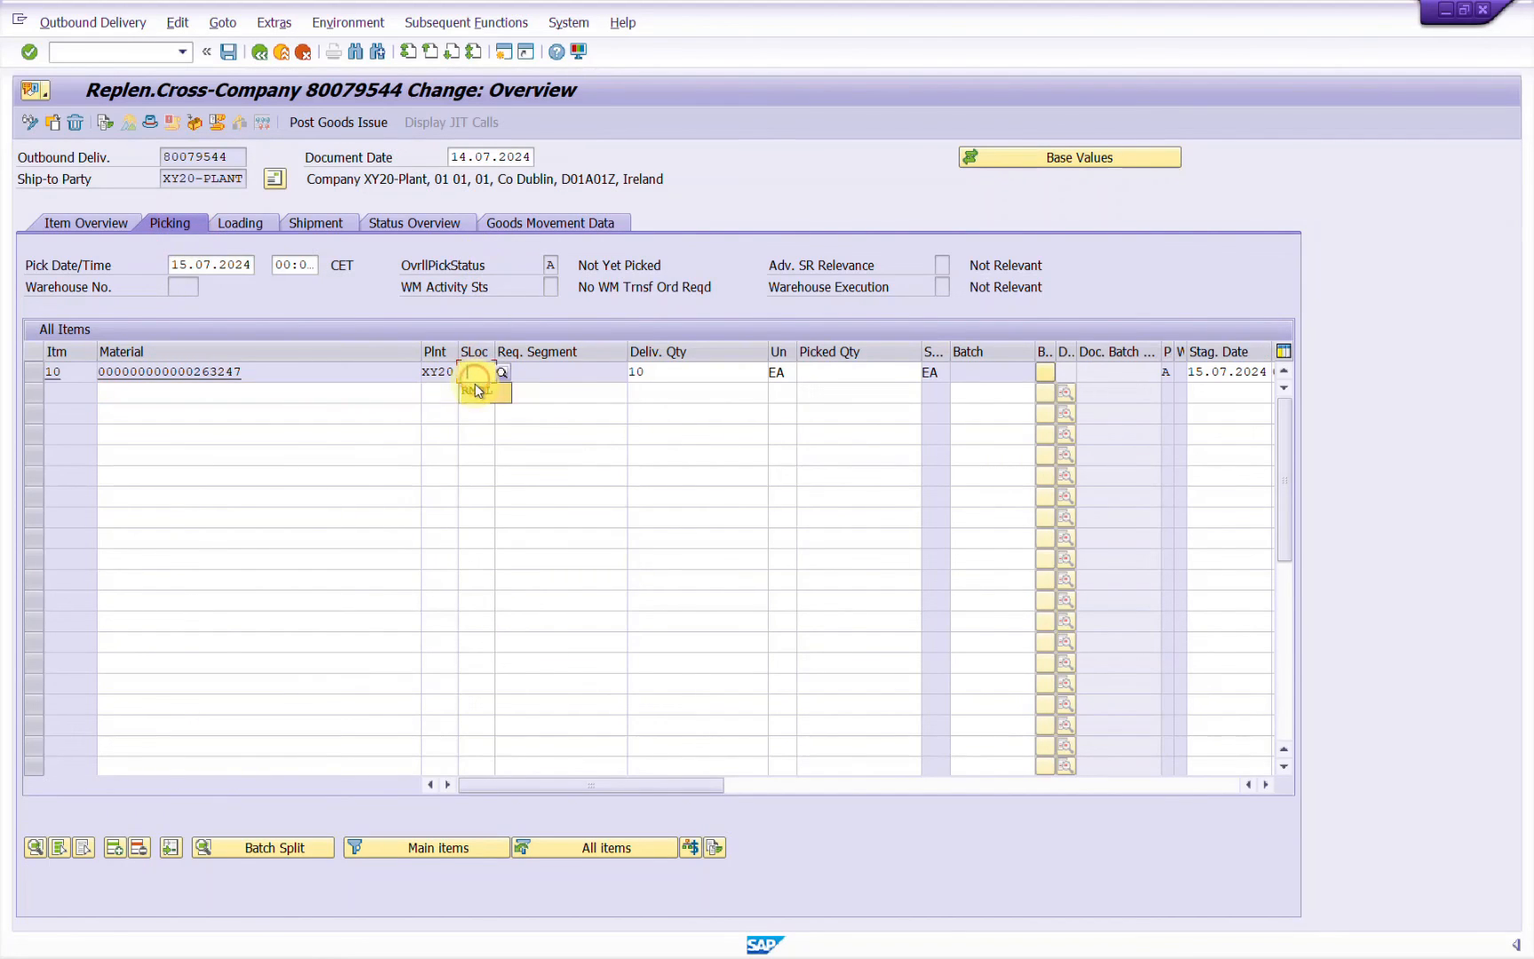
pyautogui.click(477, 393)
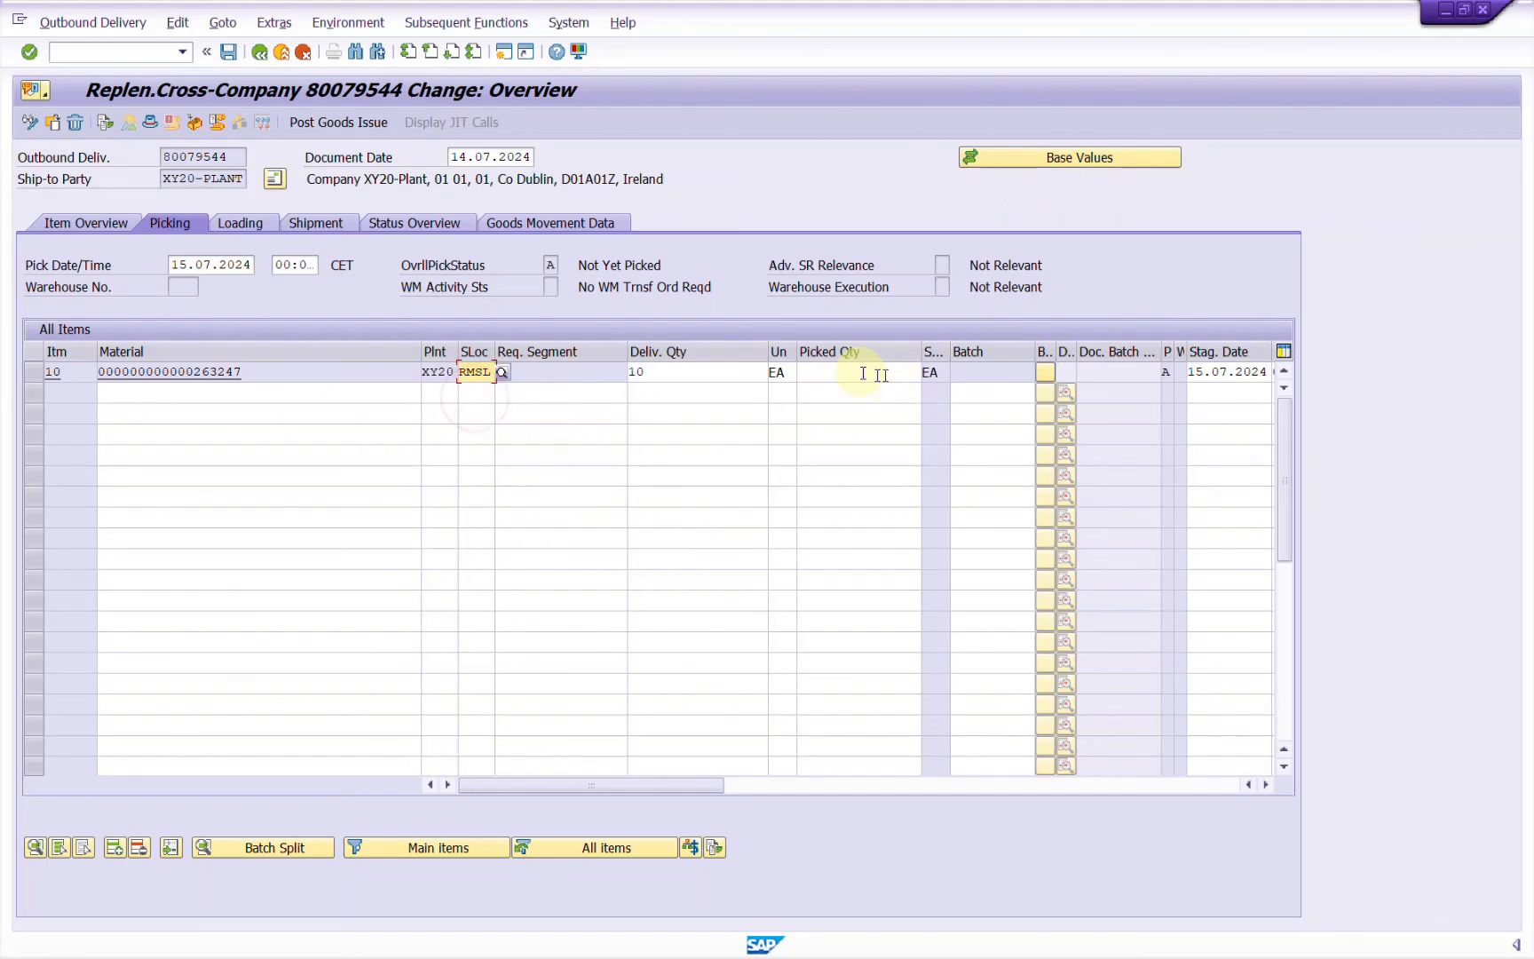
pyautogui.click(856, 372)
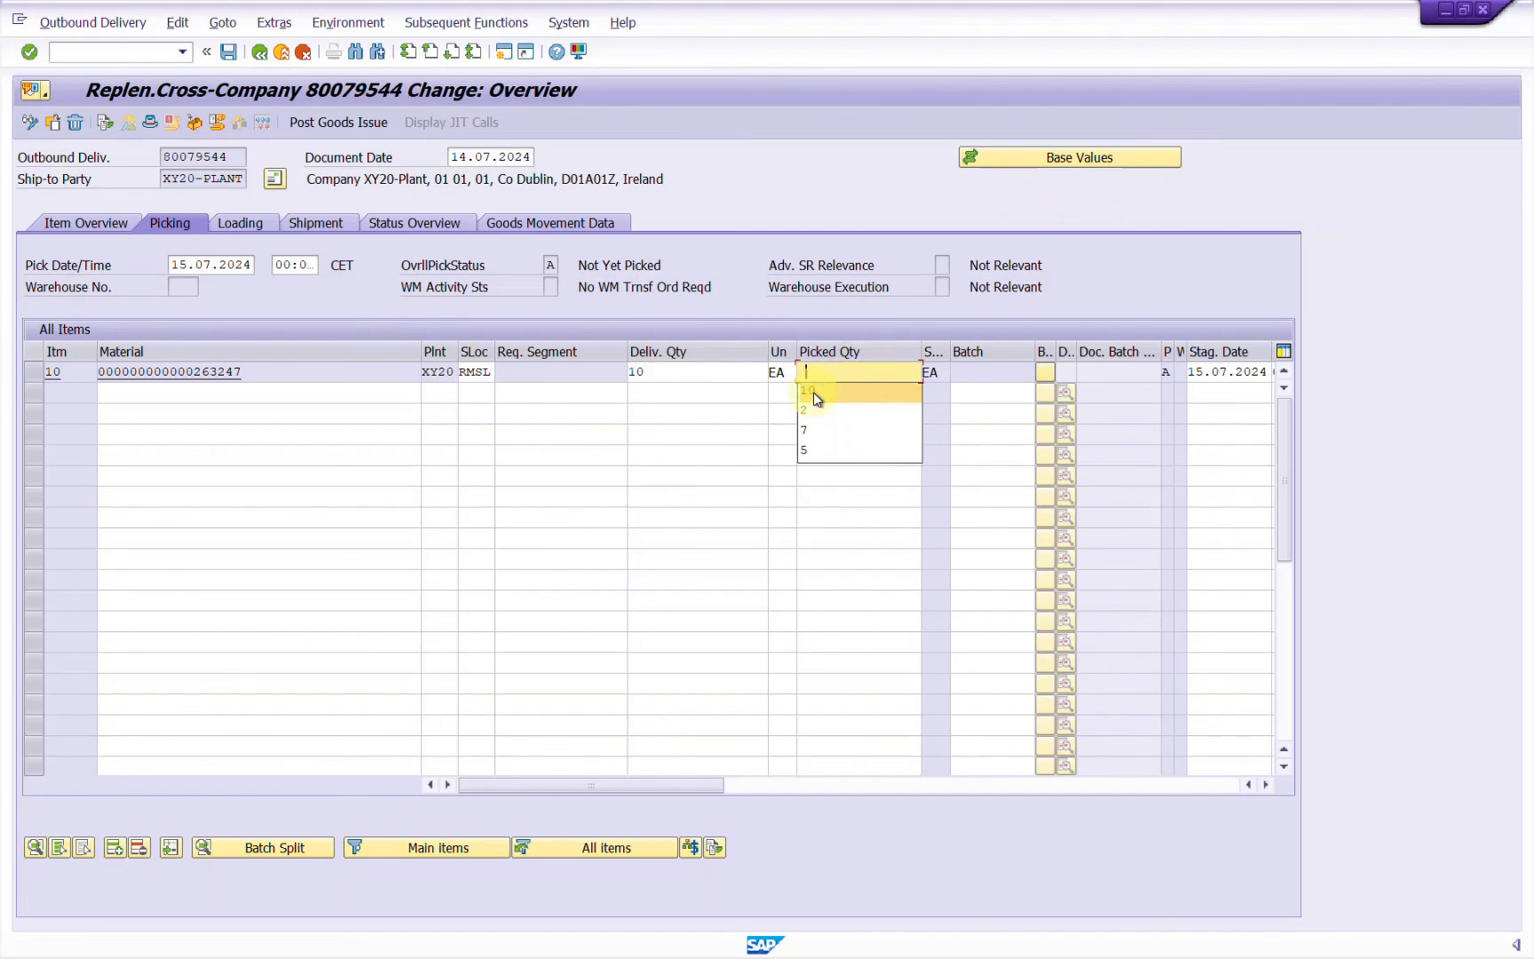
pyautogui.click(815, 392)
pyautogui.press('Return')
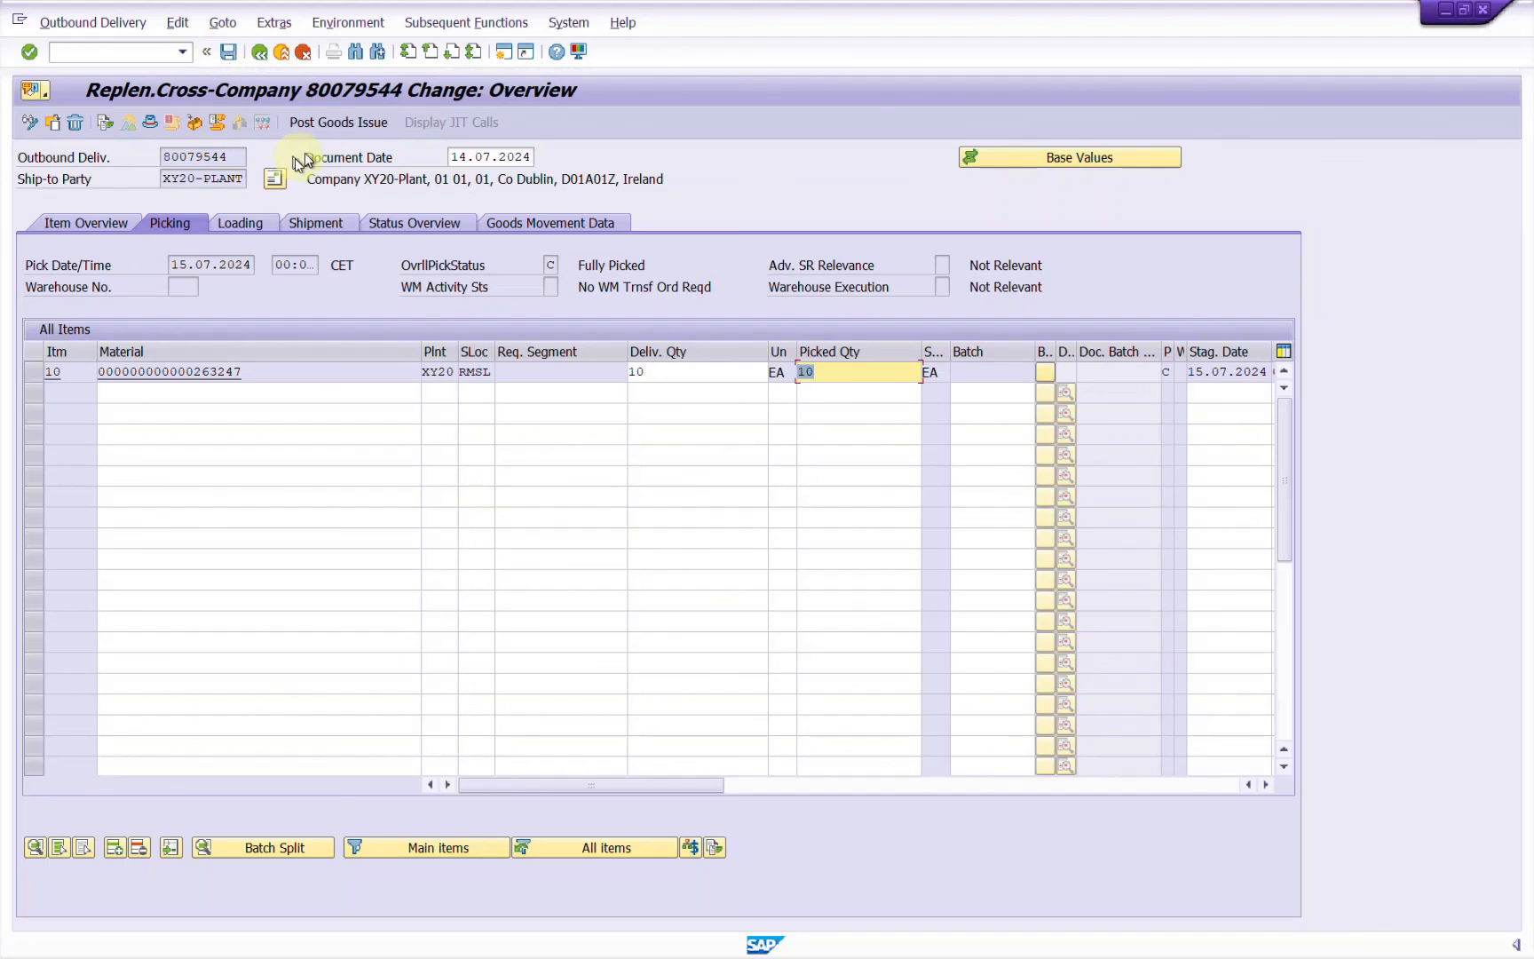
pyautogui.click(344, 132)
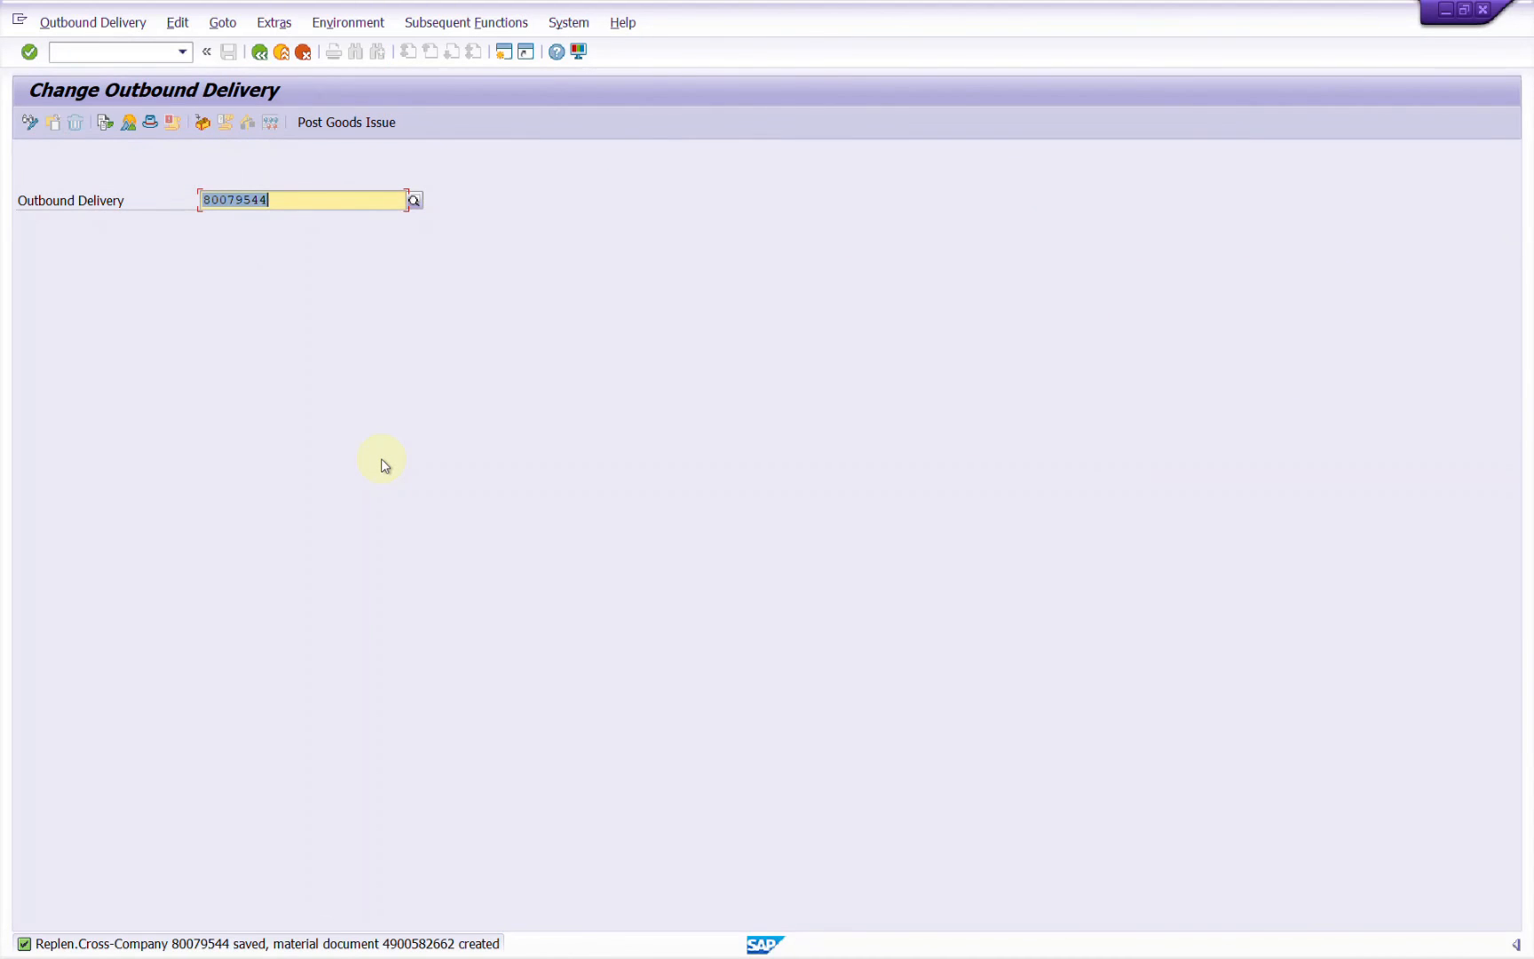
# Display the outbound delivery's document flow, and examine the picking request and the cross-company transfer document.
pyautogui.press('Return')
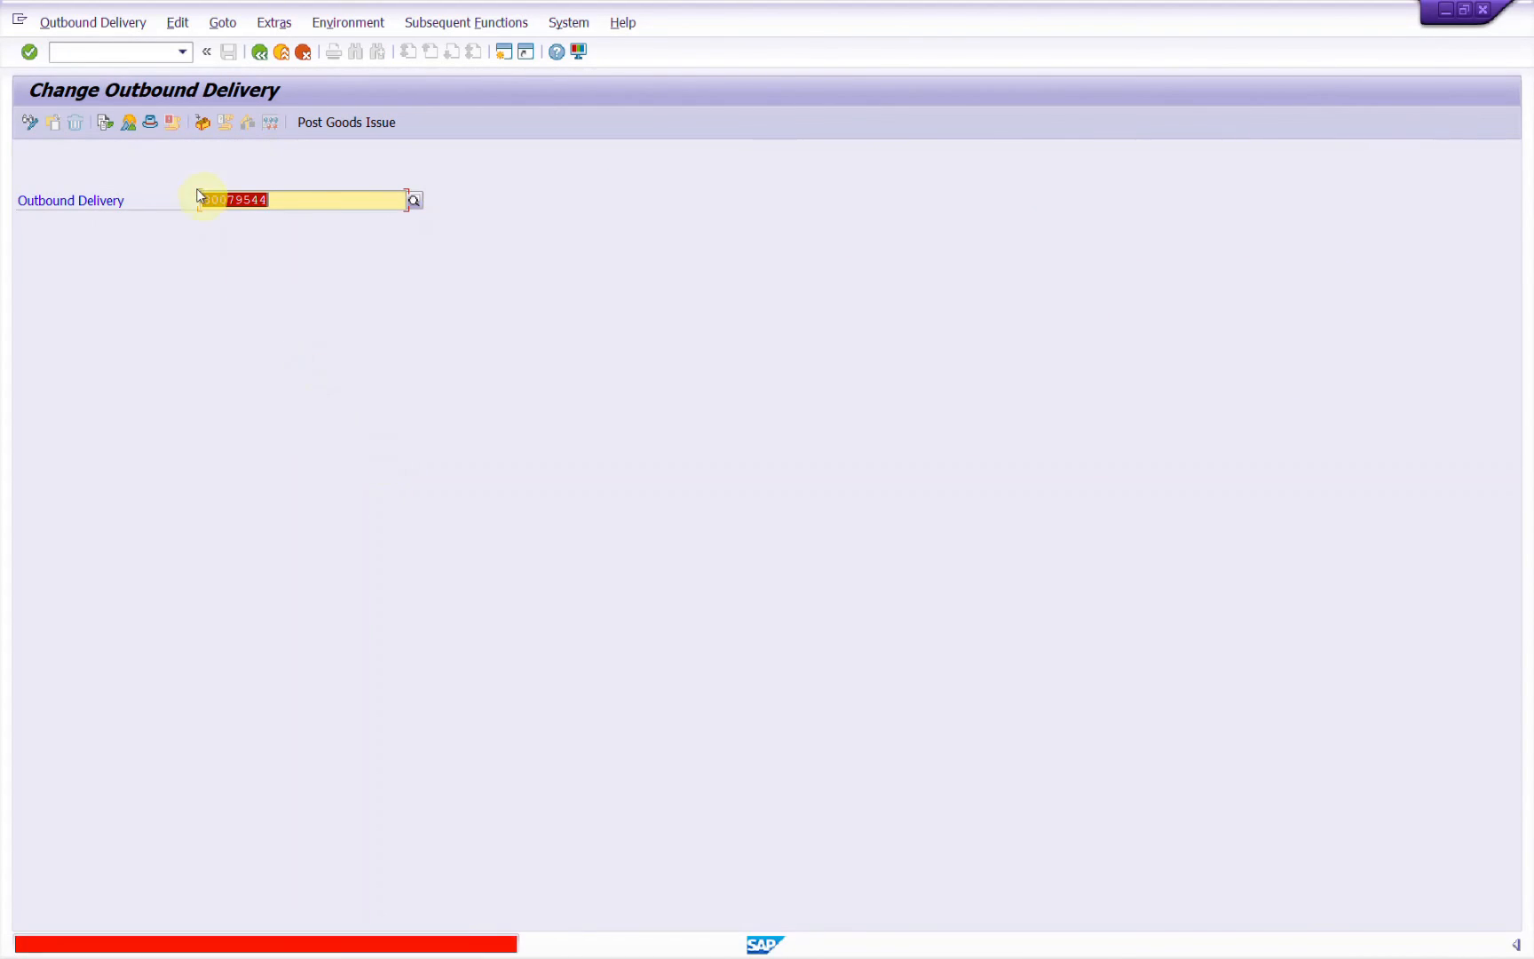
pyautogui.click(108, 129)
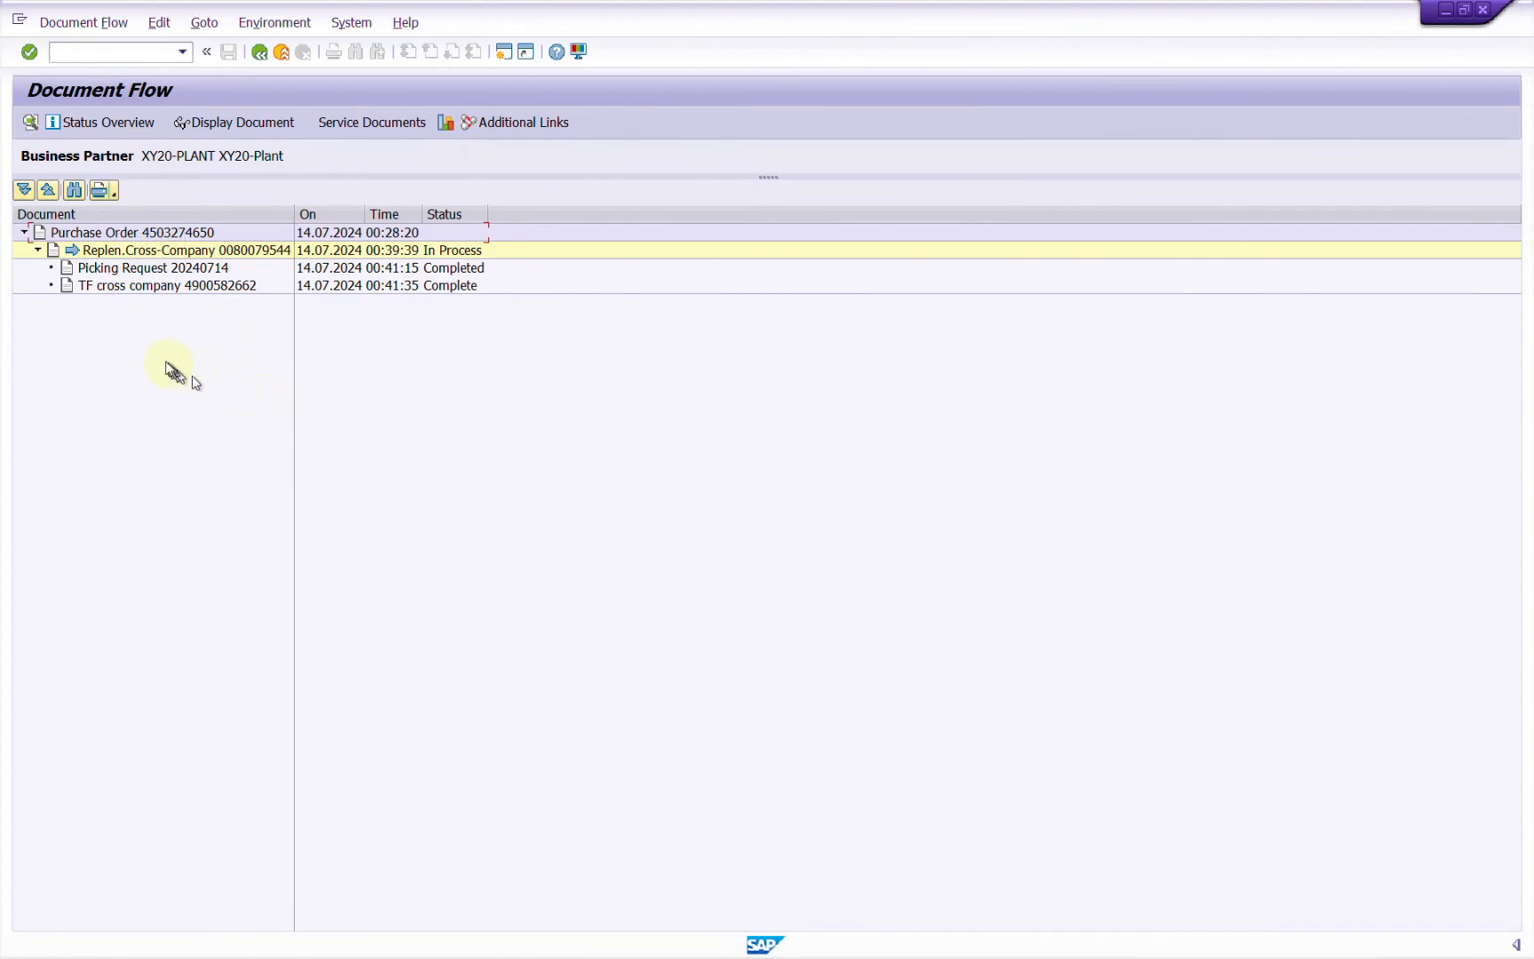
pyautogui.click(182, 270)
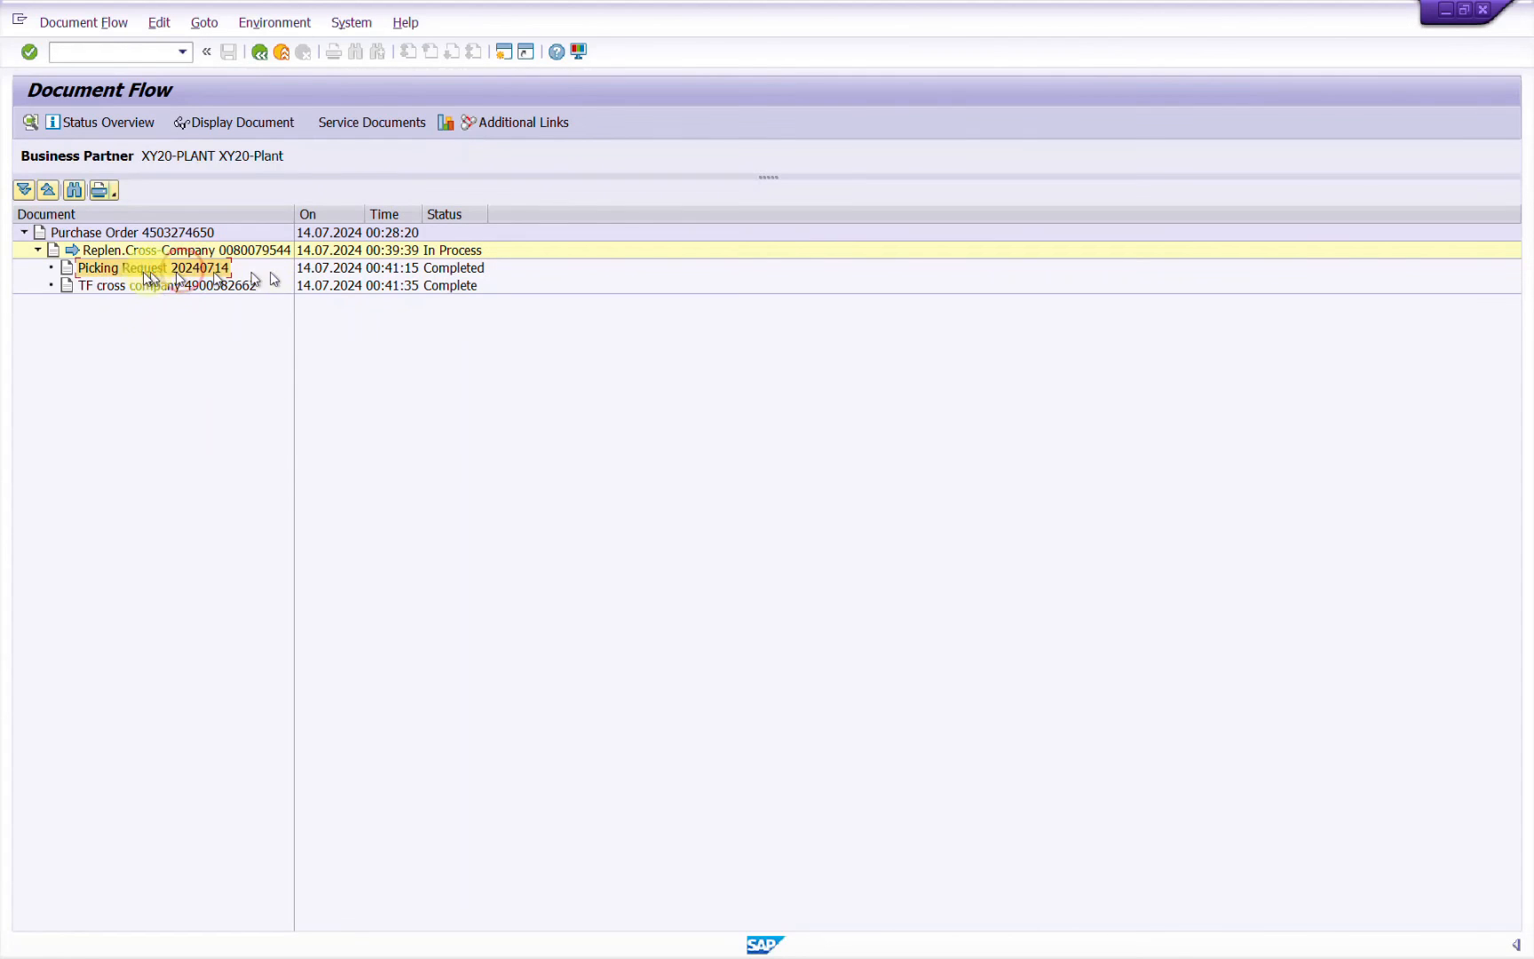
pyautogui.click(208, 288)
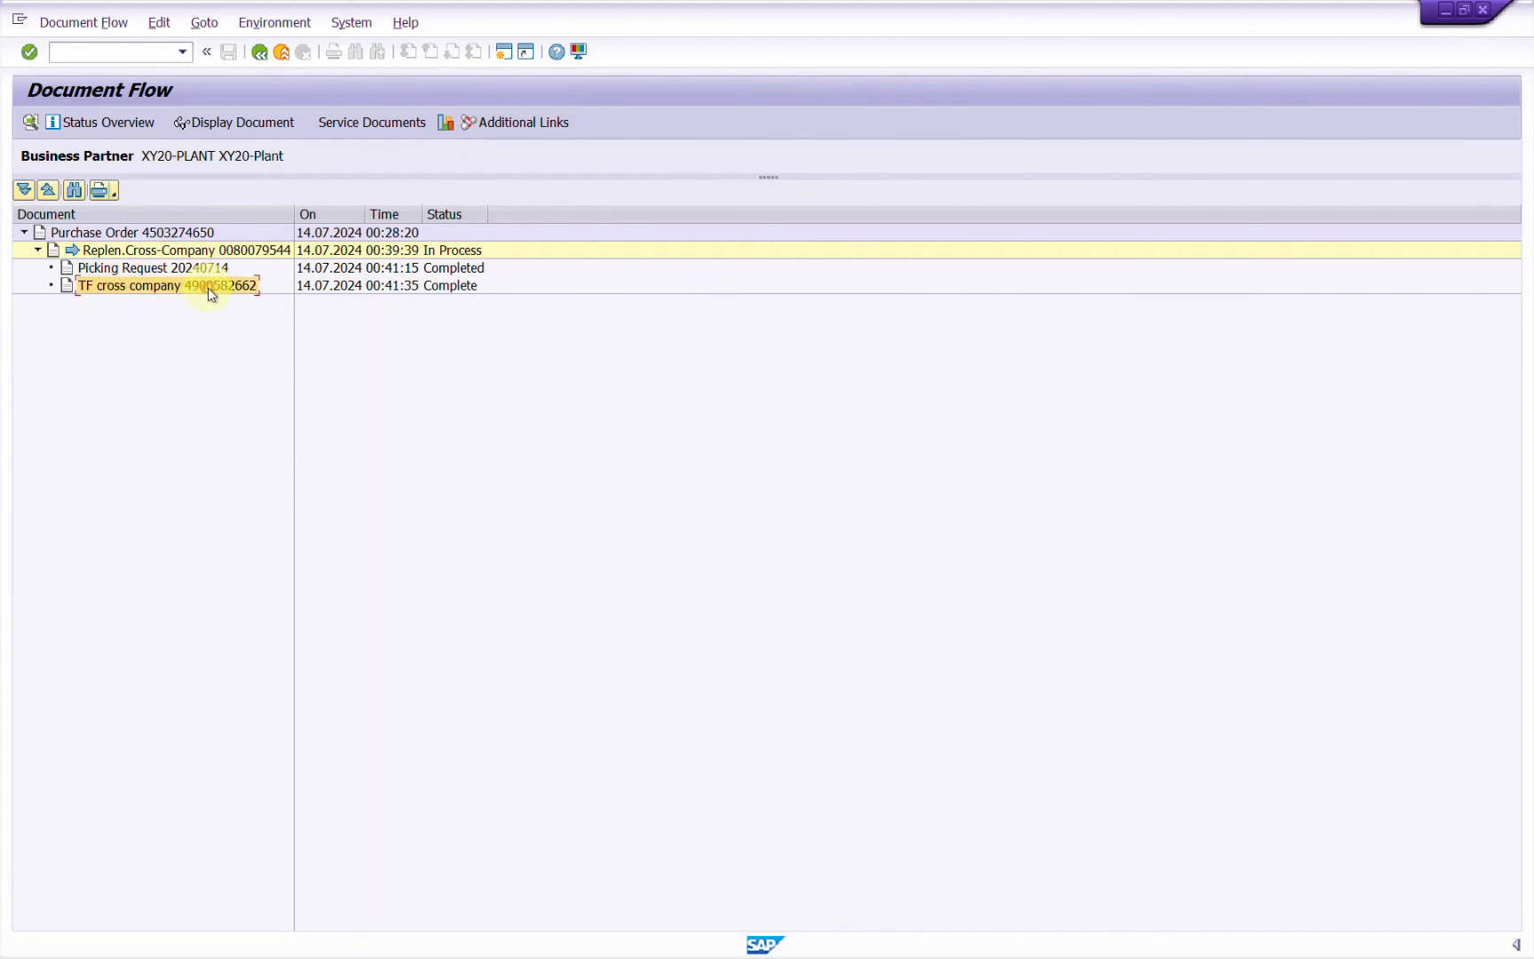
# Return to the purchase order session, refresh the order, and check the goods receipt and goods issue movement types in its history.
pyautogui.press('super+Tab')
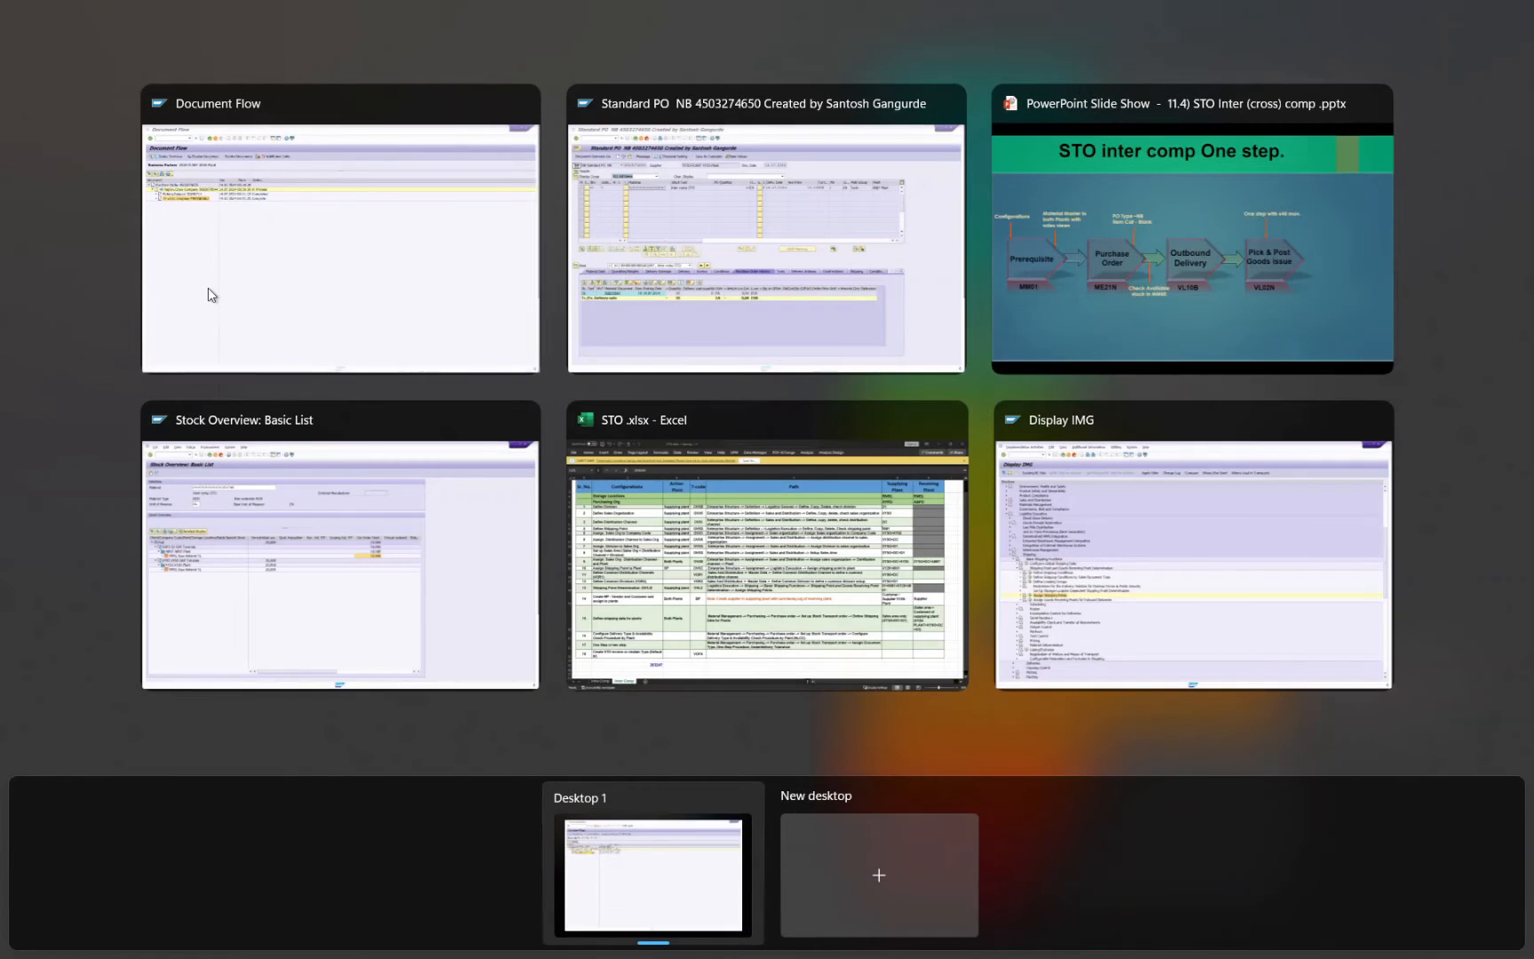
pyautogui.click(208, 288)
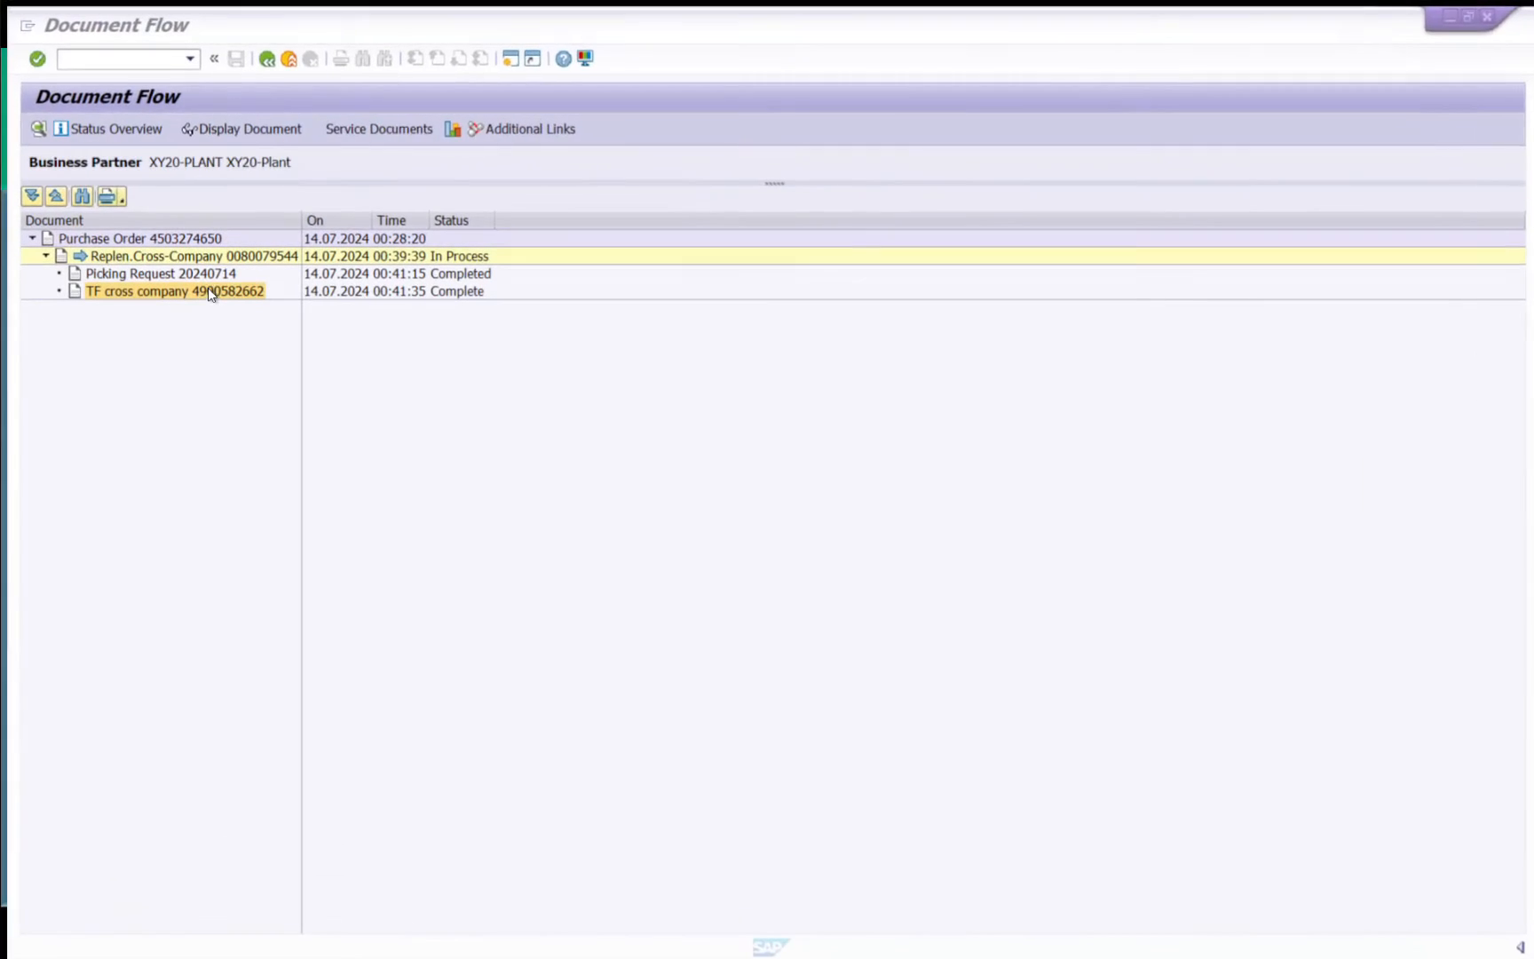
pyautogui.press('F3')
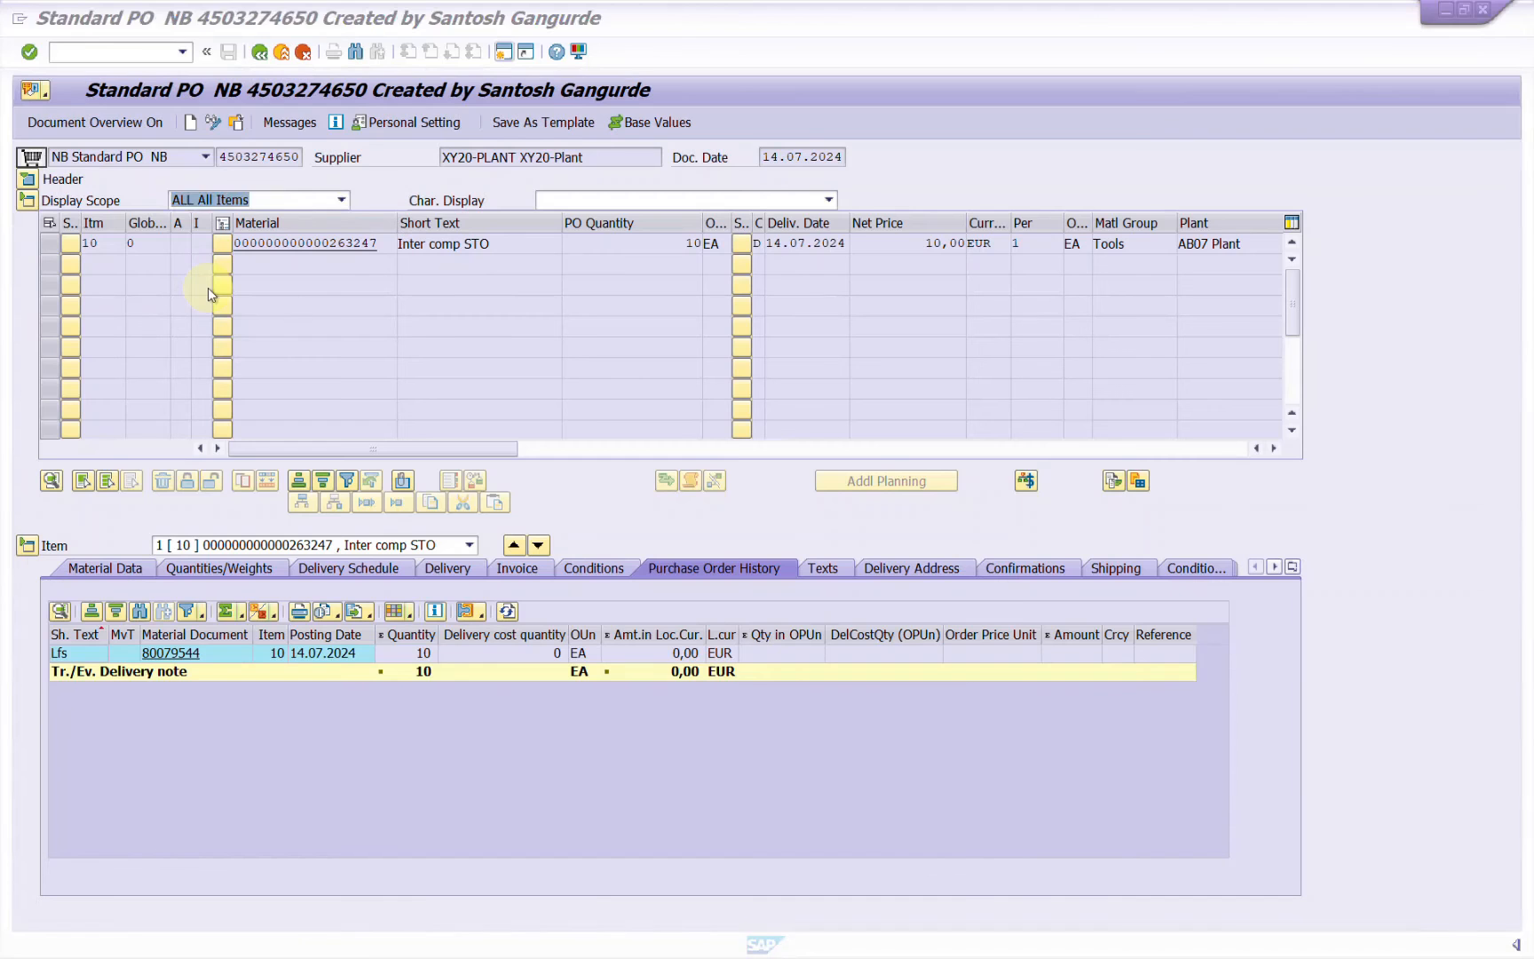
pyautogui.click(235, 124)
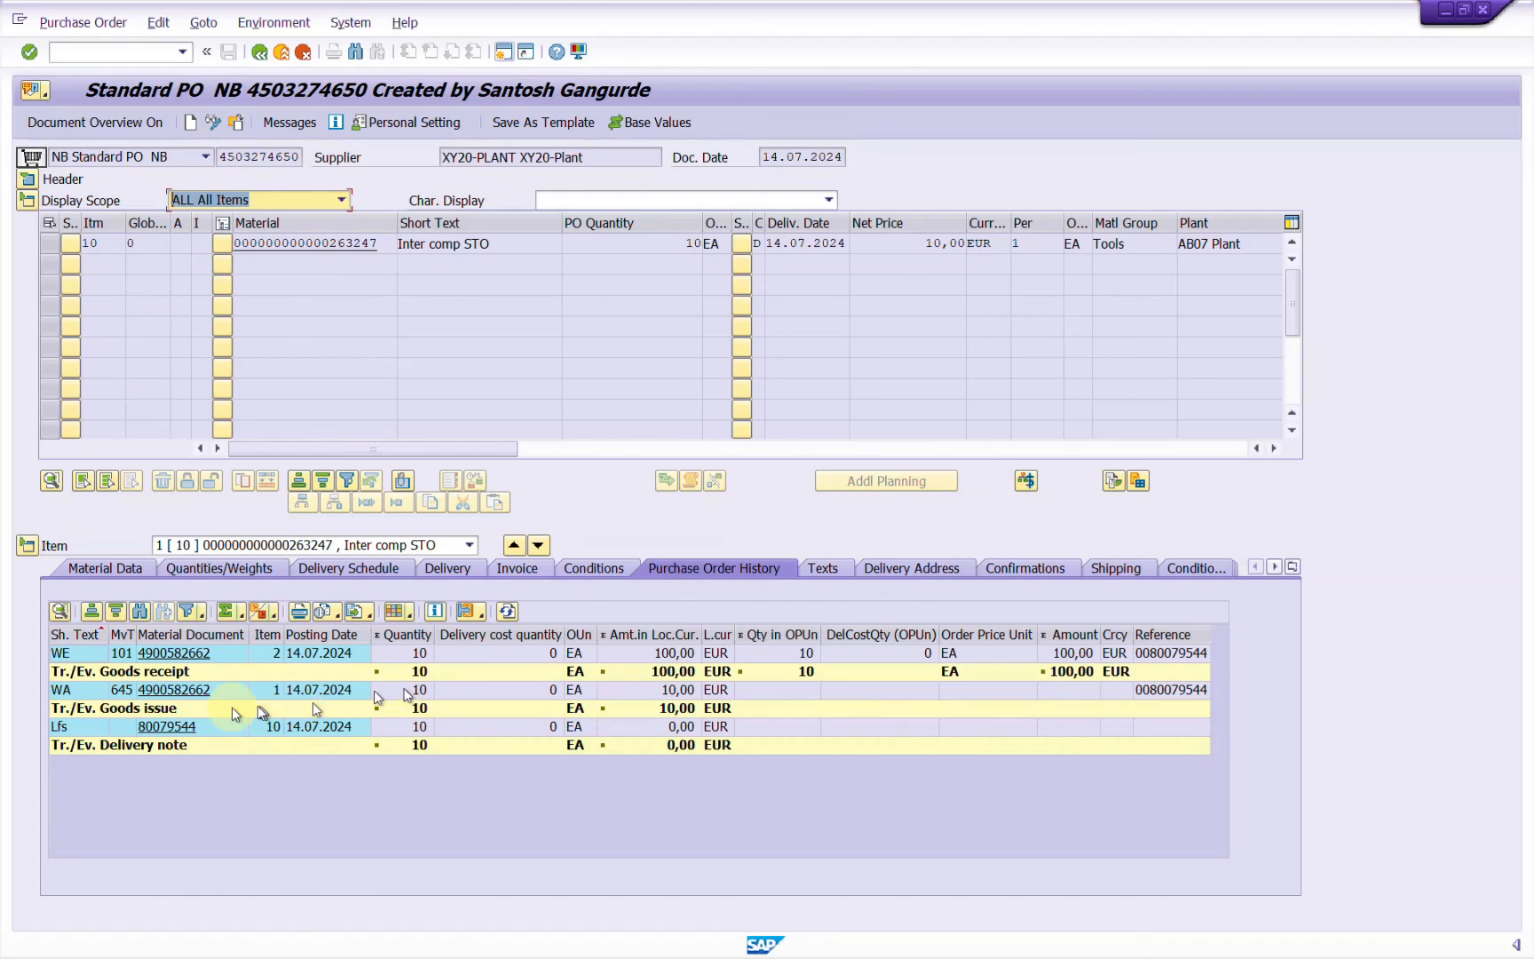
pyautogui.click(119, 691)
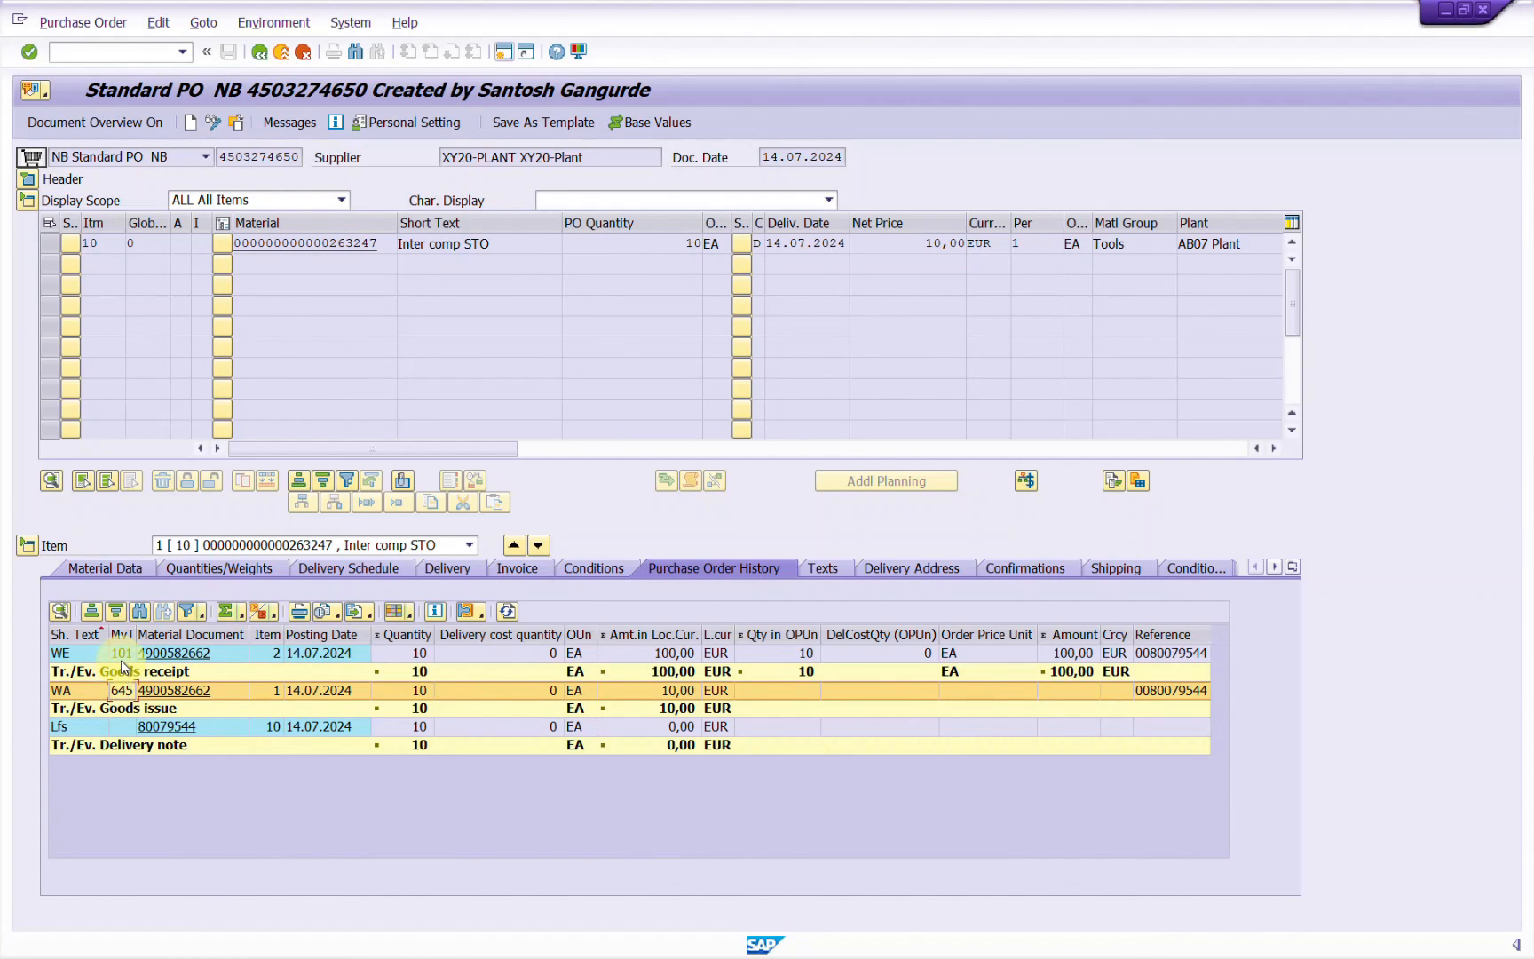
# Open the goods receipt's material document from the purchase order history and list its FI documents.
pyautogui.click(177, 655)
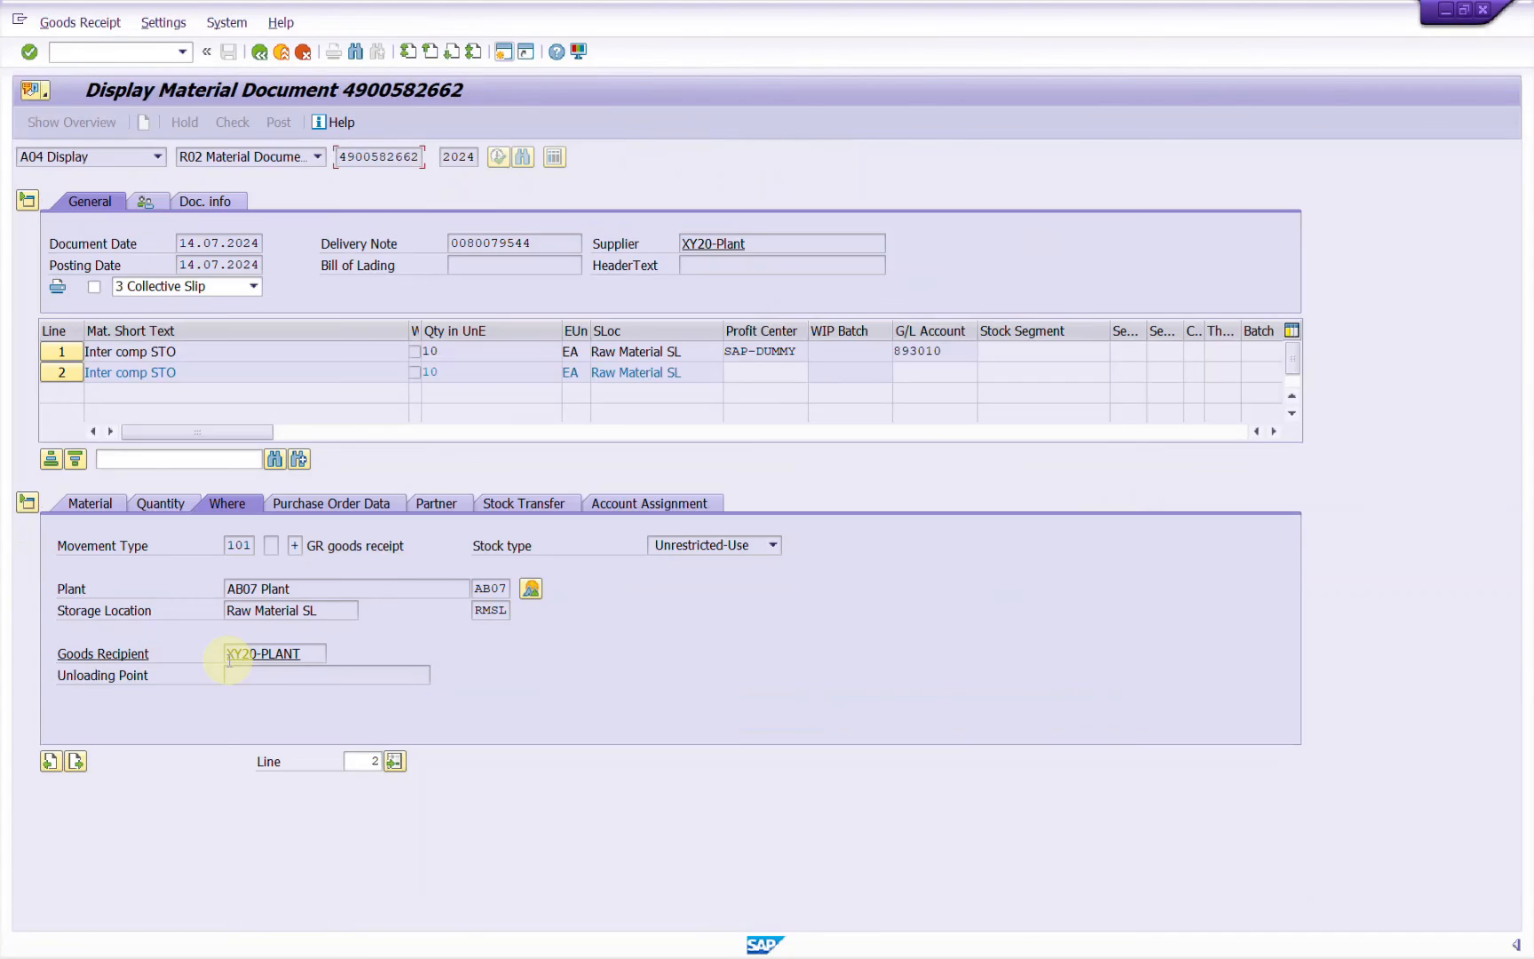
pyautogui.click(205, 202)
pyautogui.click(735, 255)
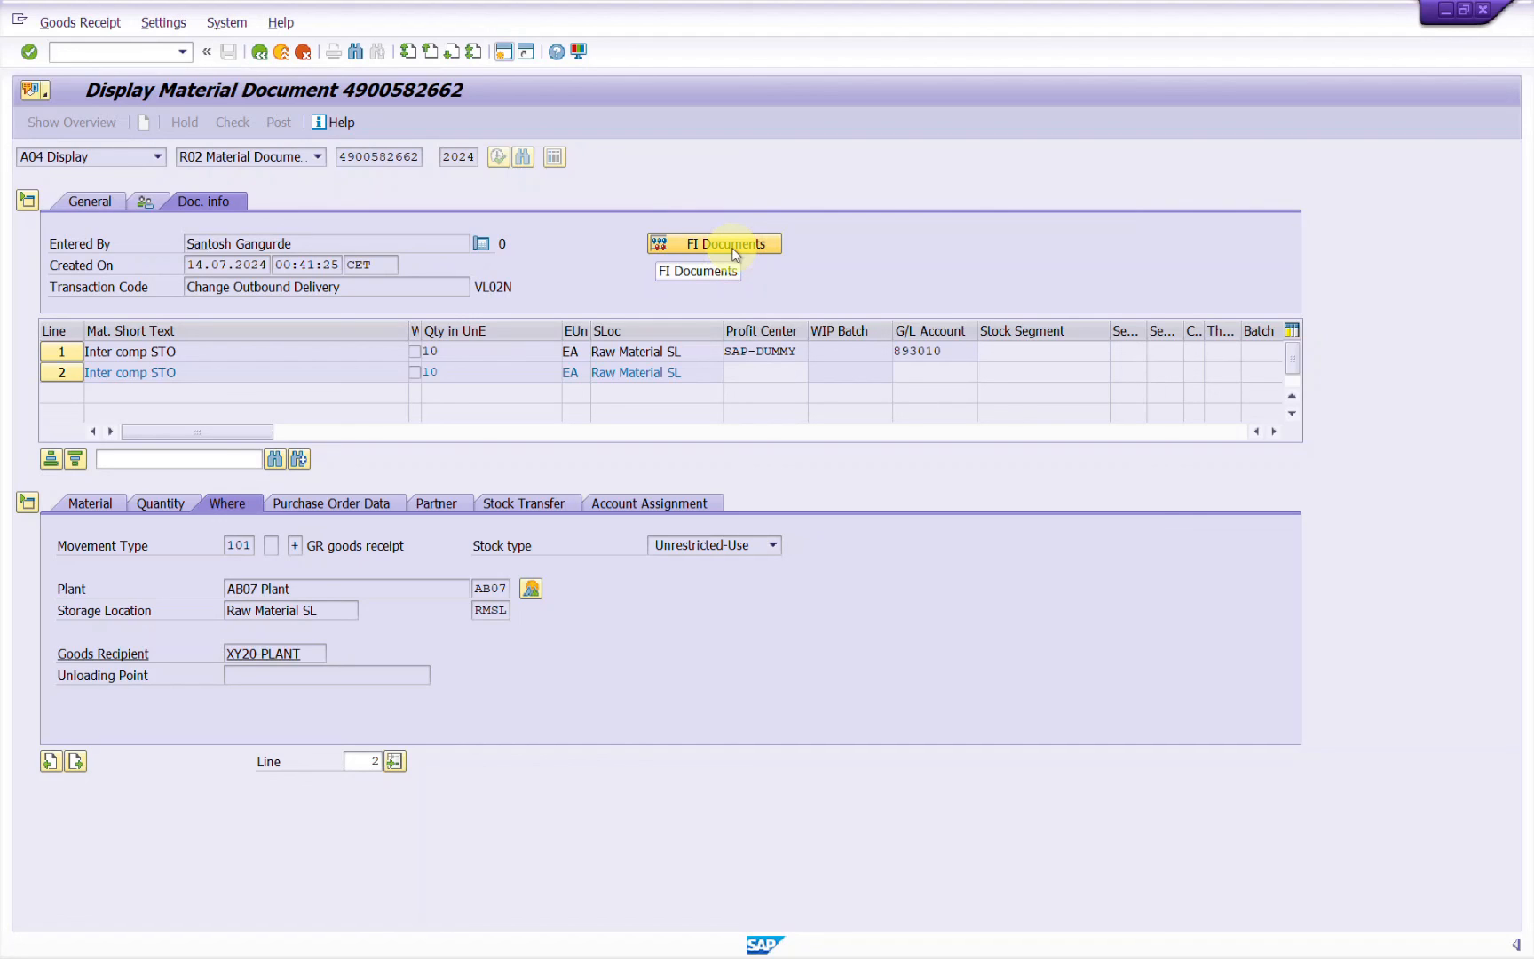
pyautogui.click(731, 244)
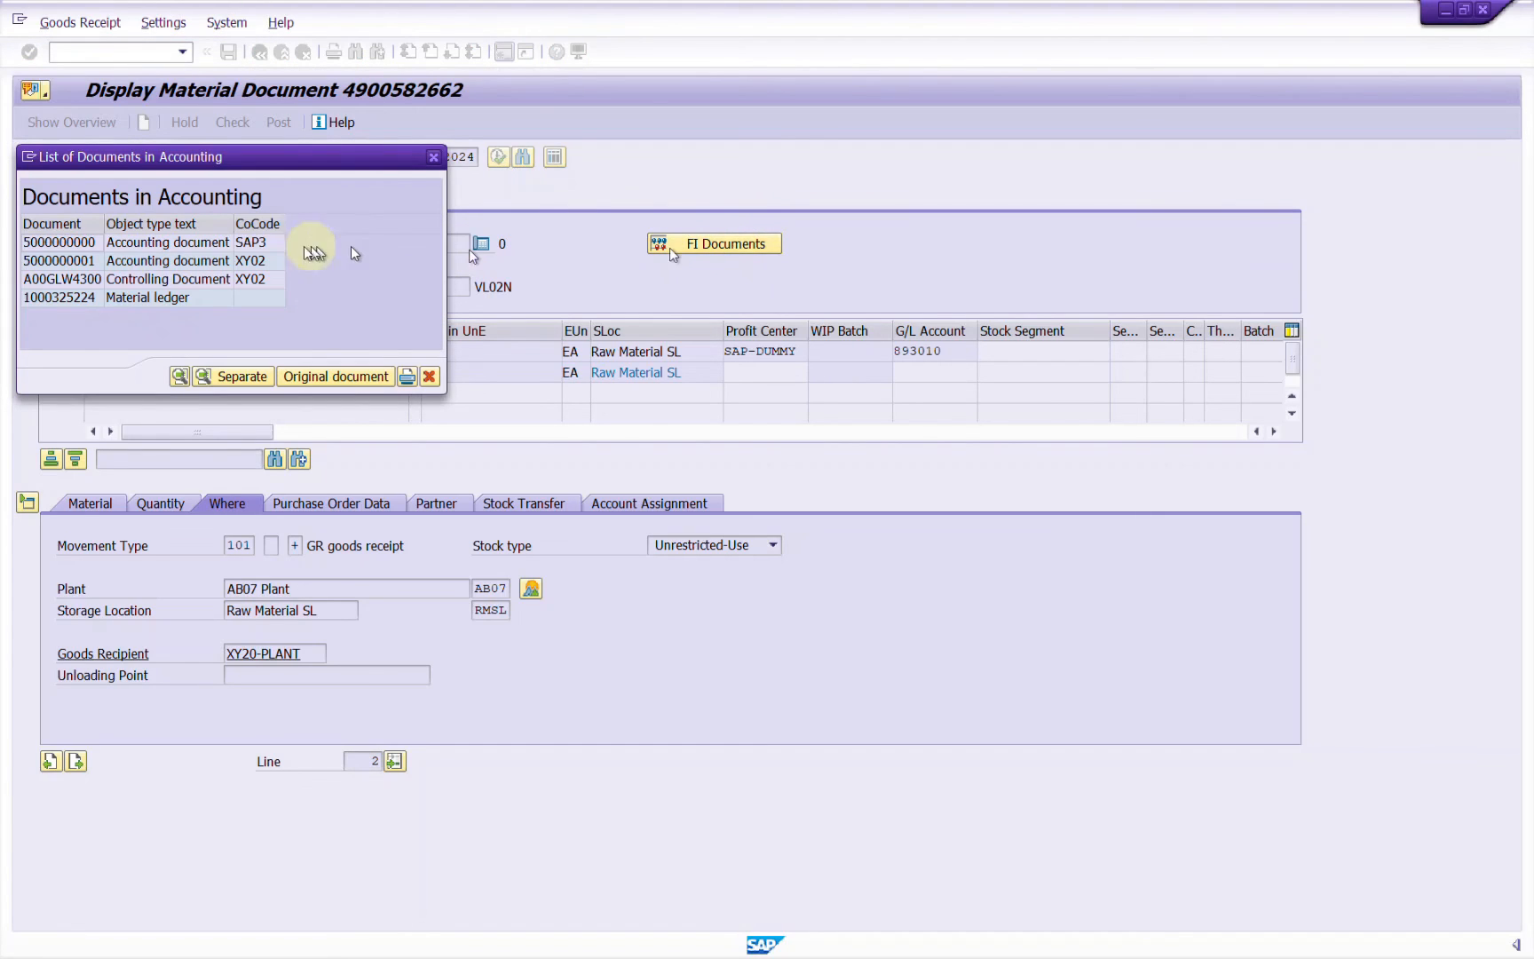
# Open the accounting document for company code SAP3, examine its account postings and transaction keys, and return to the document list.
pyautogui.click(197, 244)
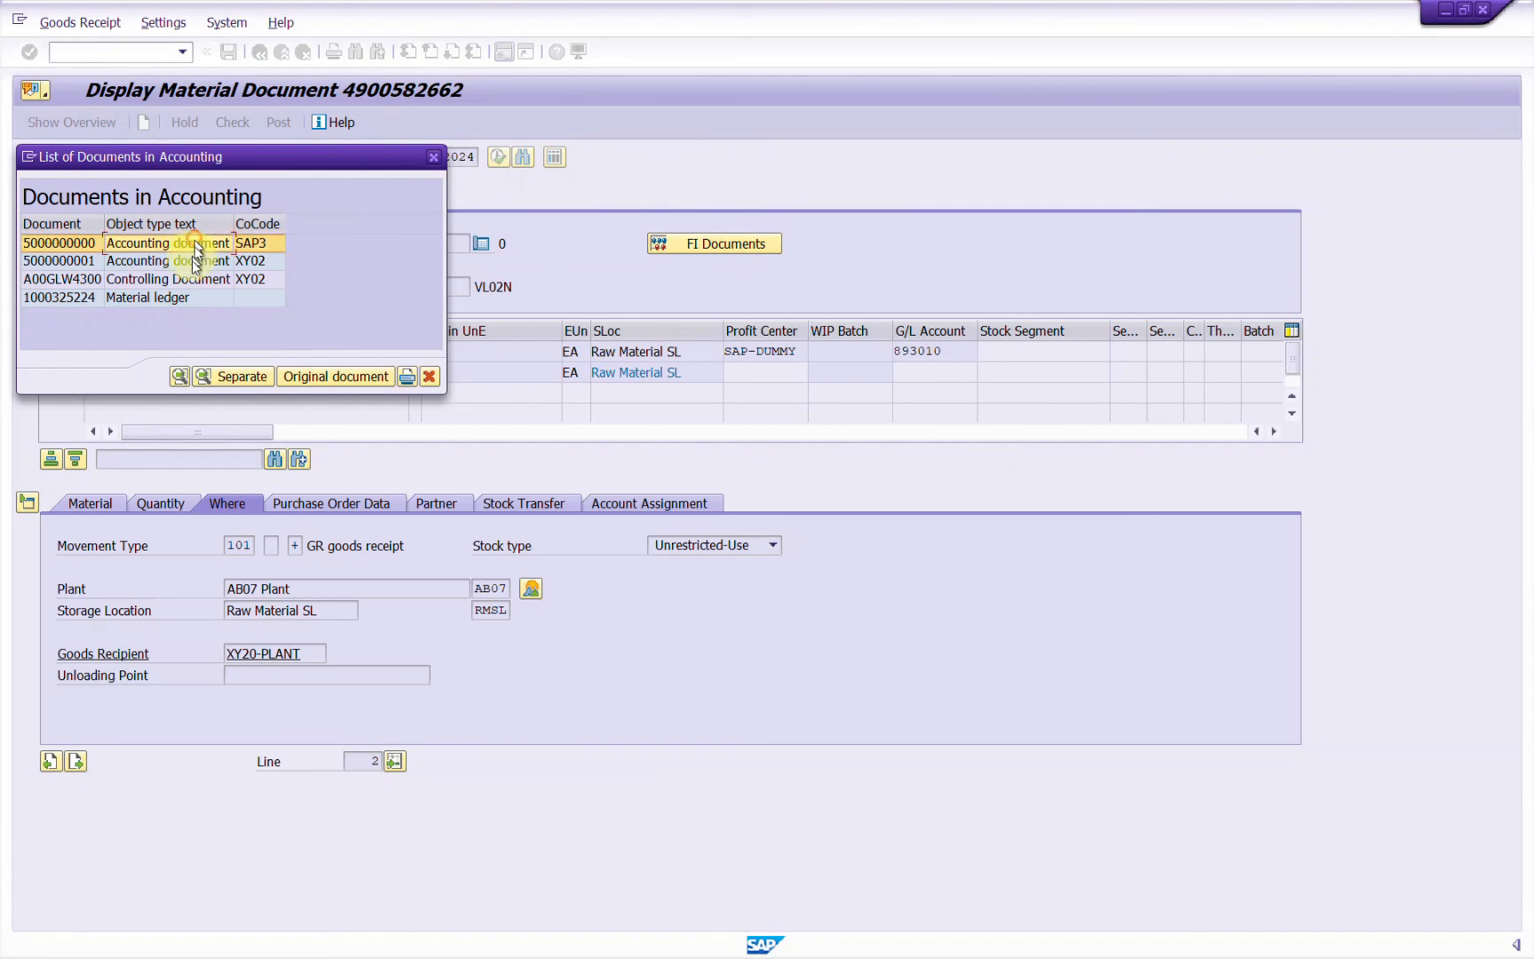
pyautogui.click(191, 261)
pyautogui.click(196, 242)
pyautogui.click(186, 263)
pyautogui.click(197, 244)
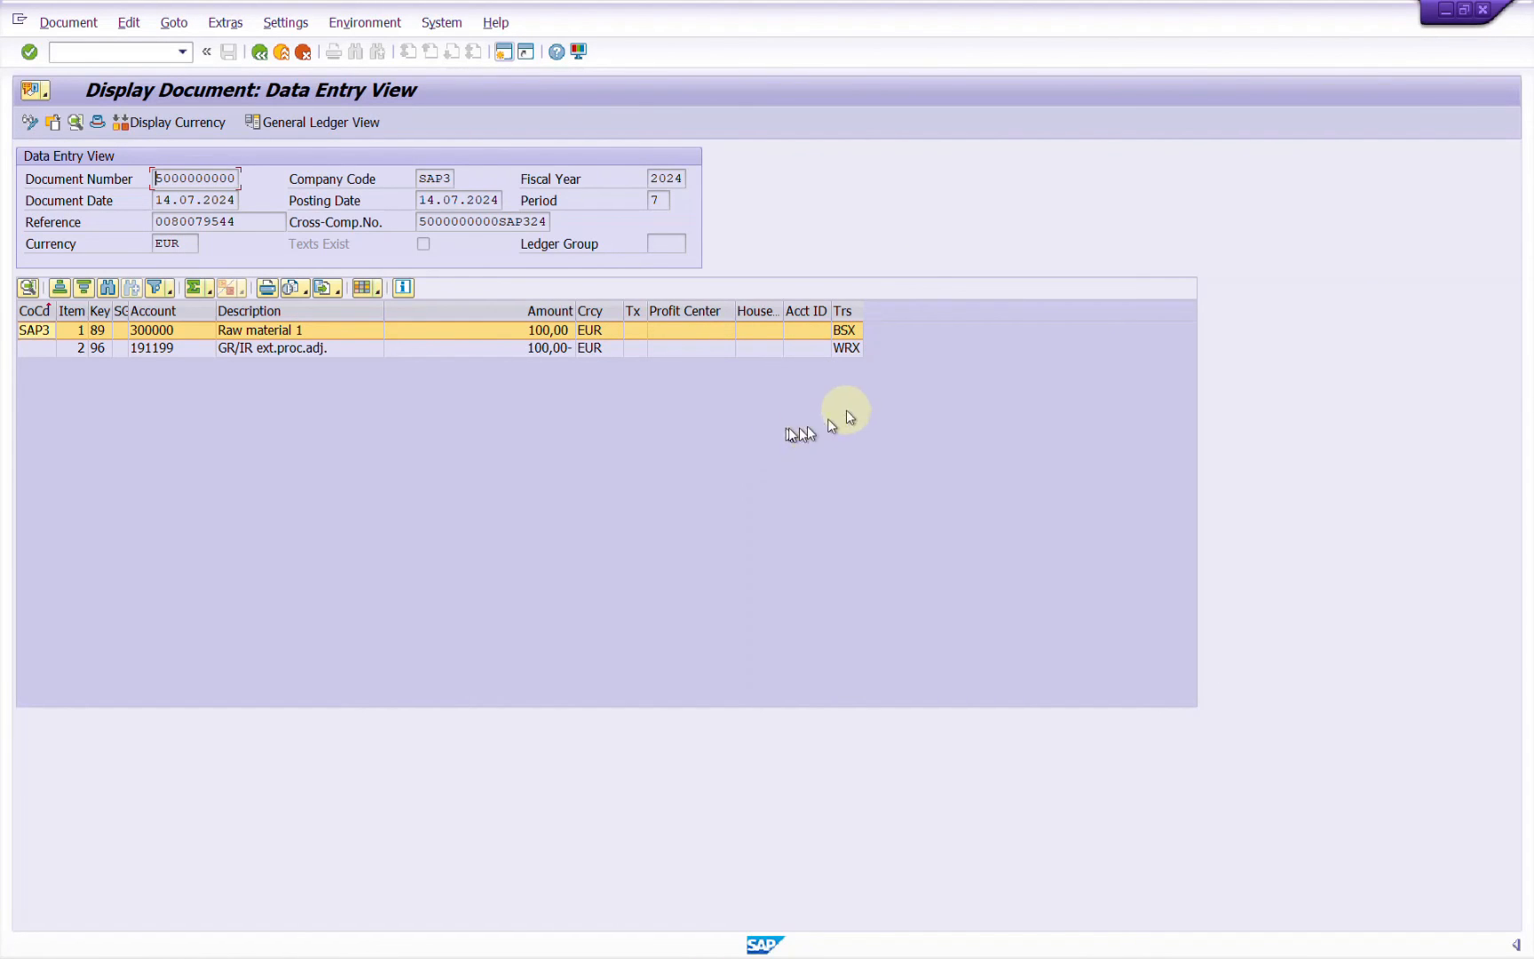
pyautogui.click(843, 348)
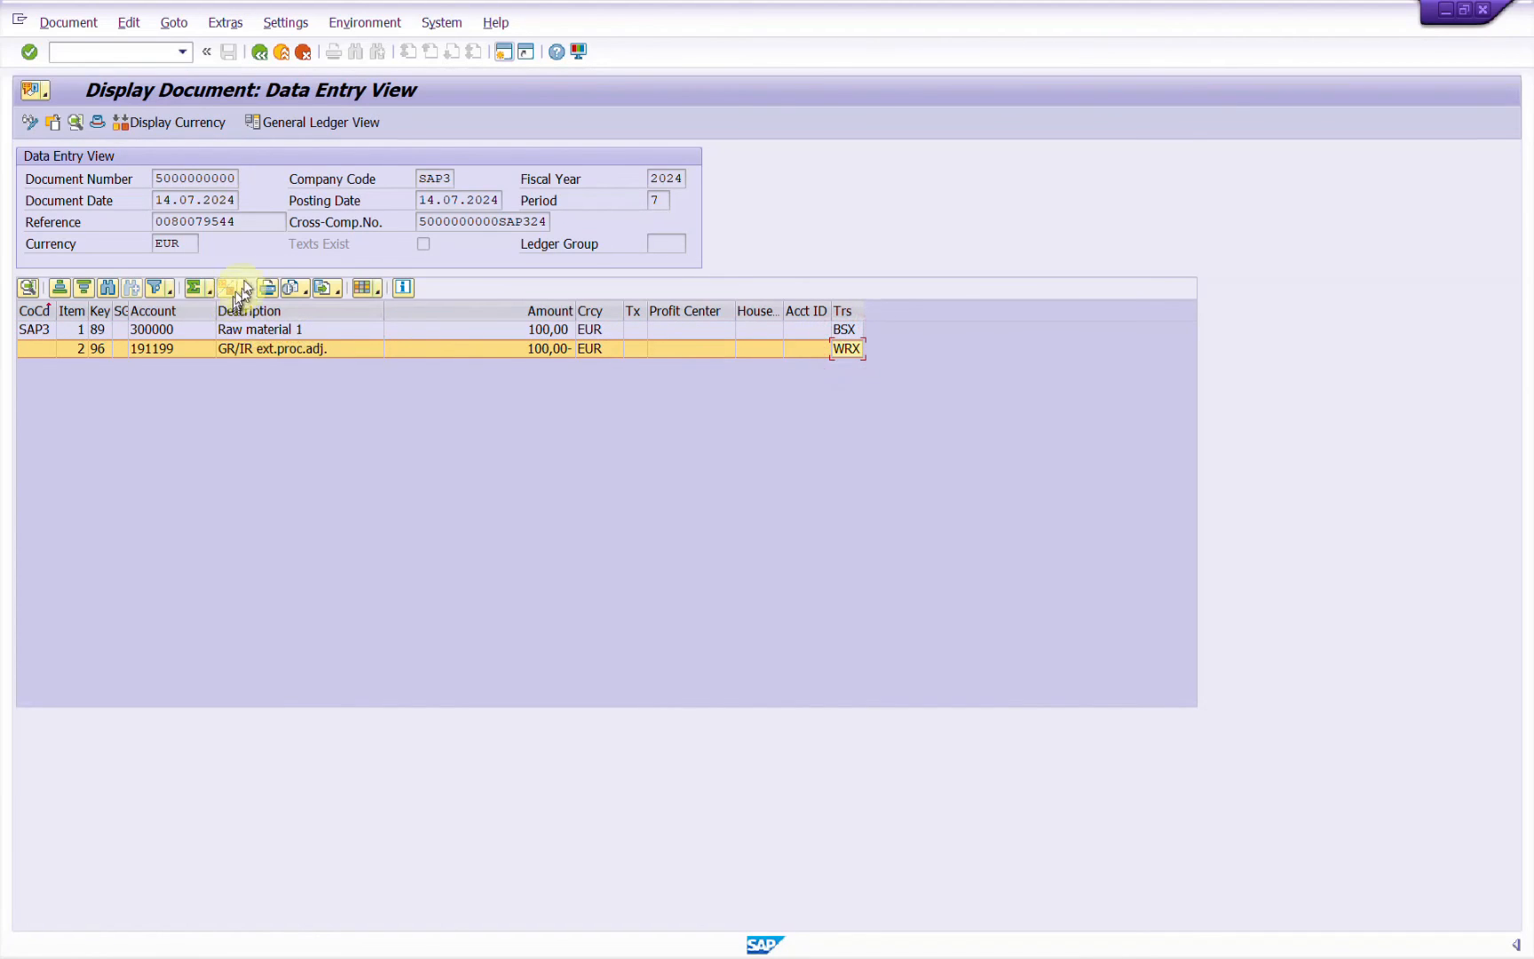
pyautogui.click(424, 180)
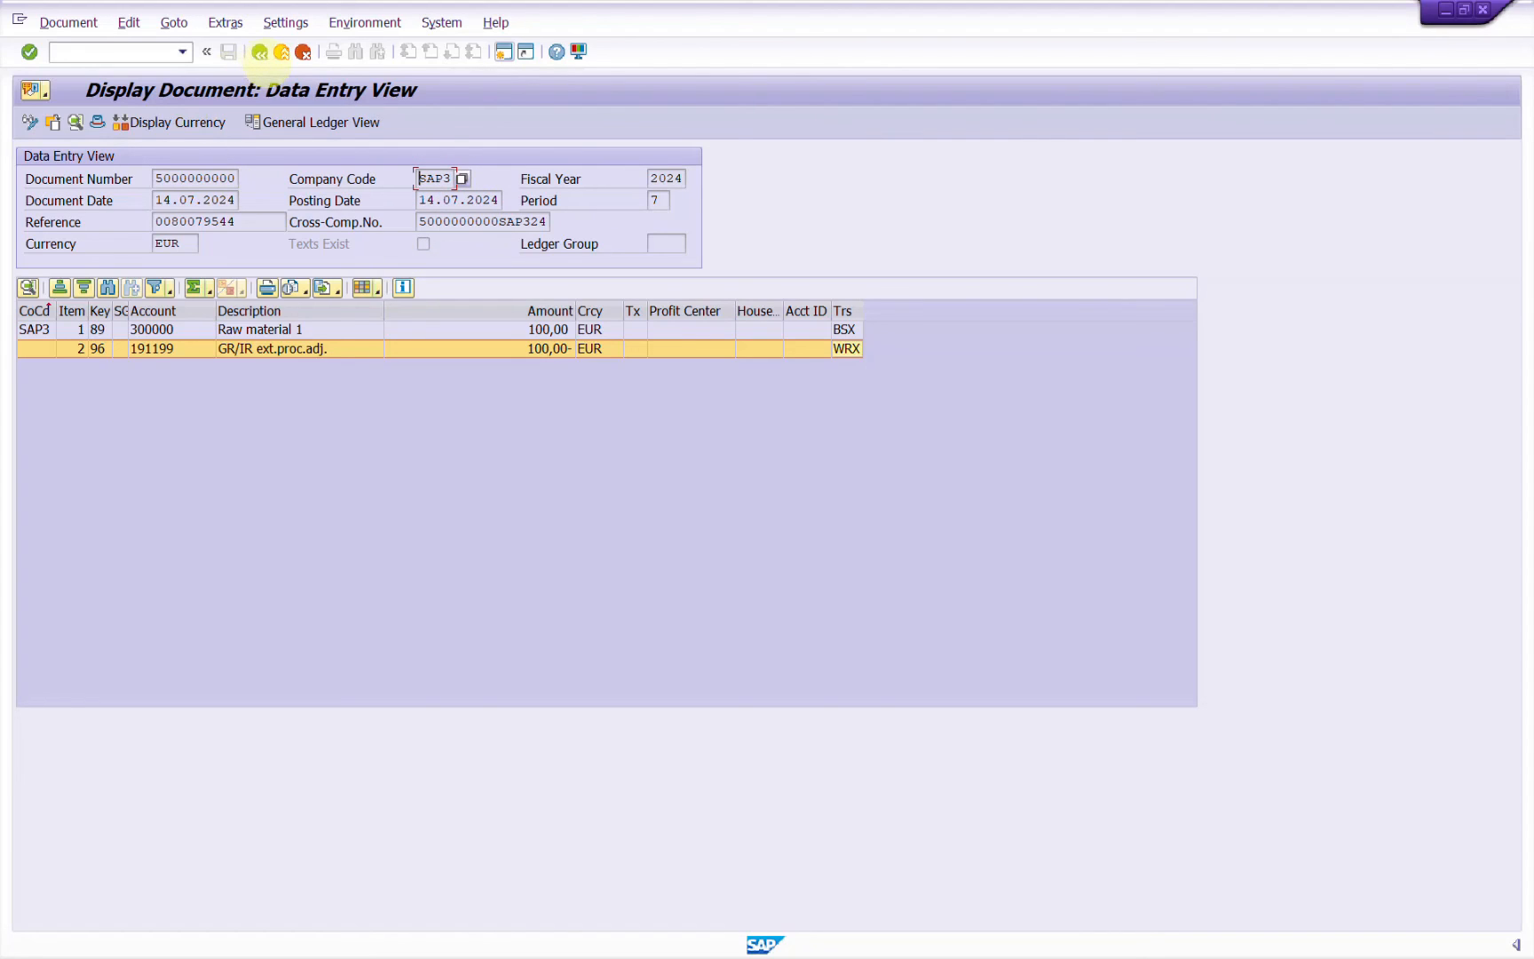
pyautogui.click(258, 53)
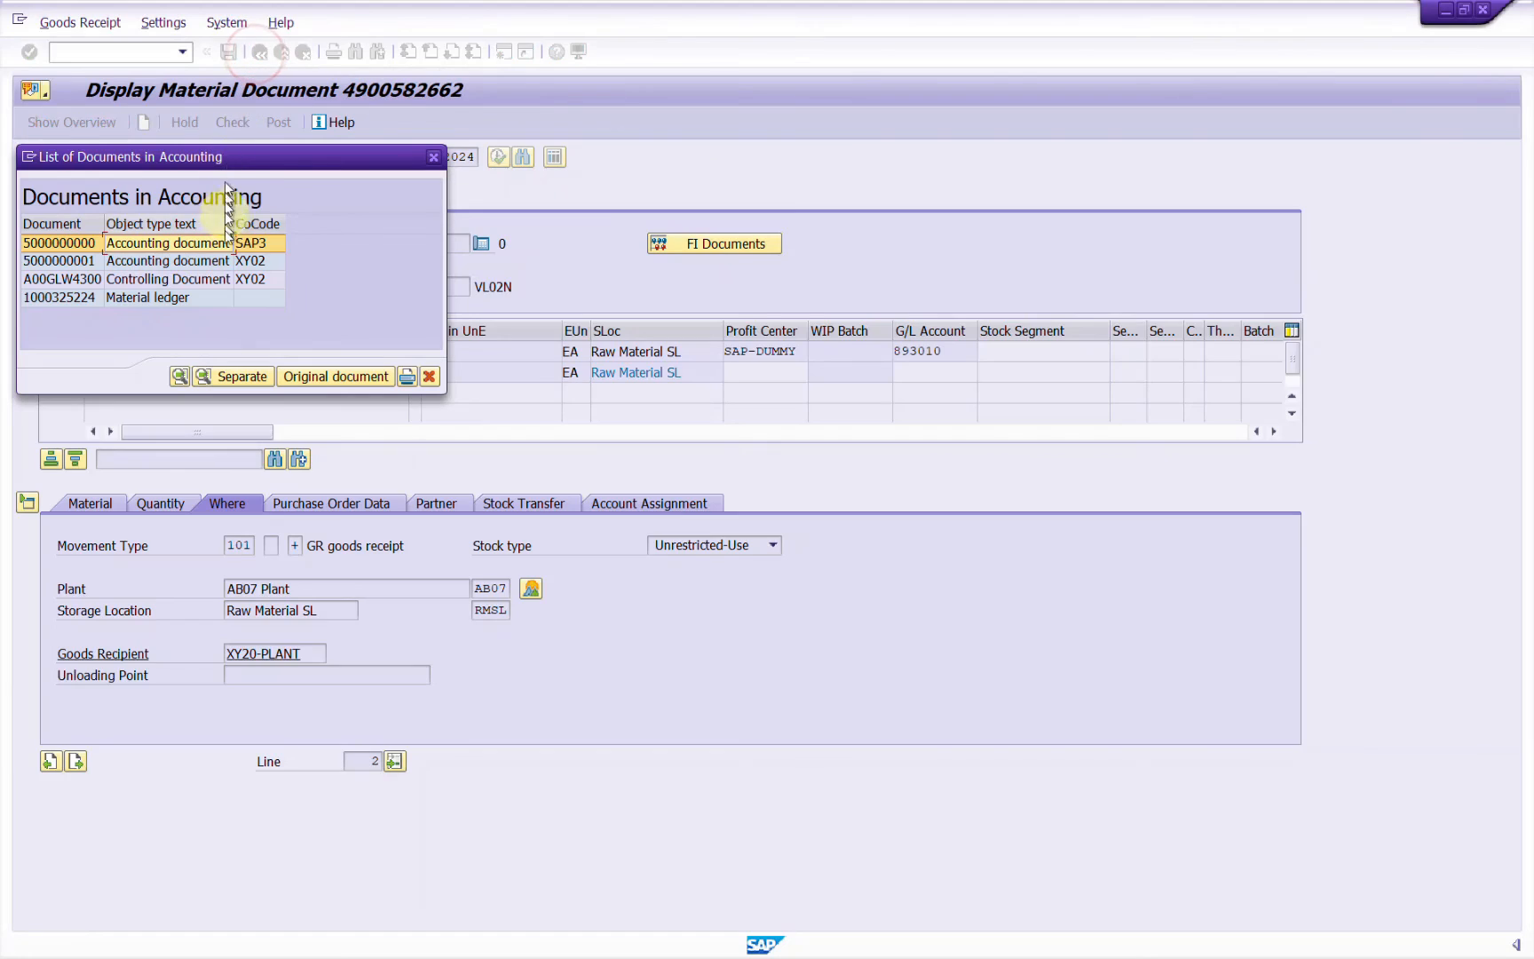
# Examine the postings in company code XY02's accounting document, close the accounting list, and return to the purchase order.
pyautogui.click(193, 259)
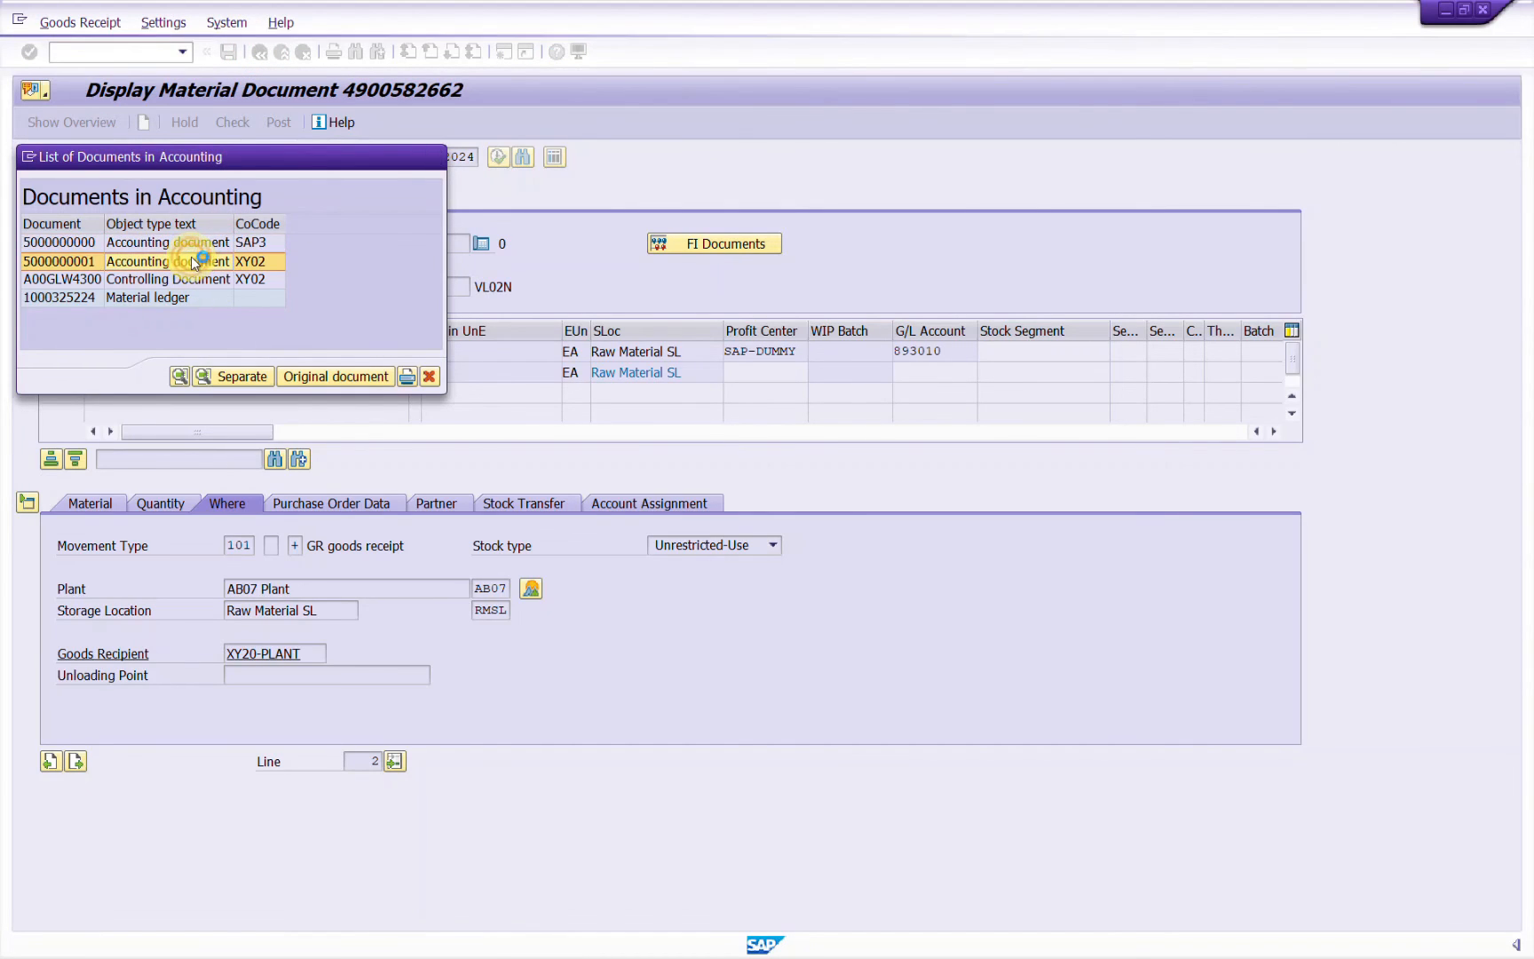
pyautogui.doubleClick(191, 256)
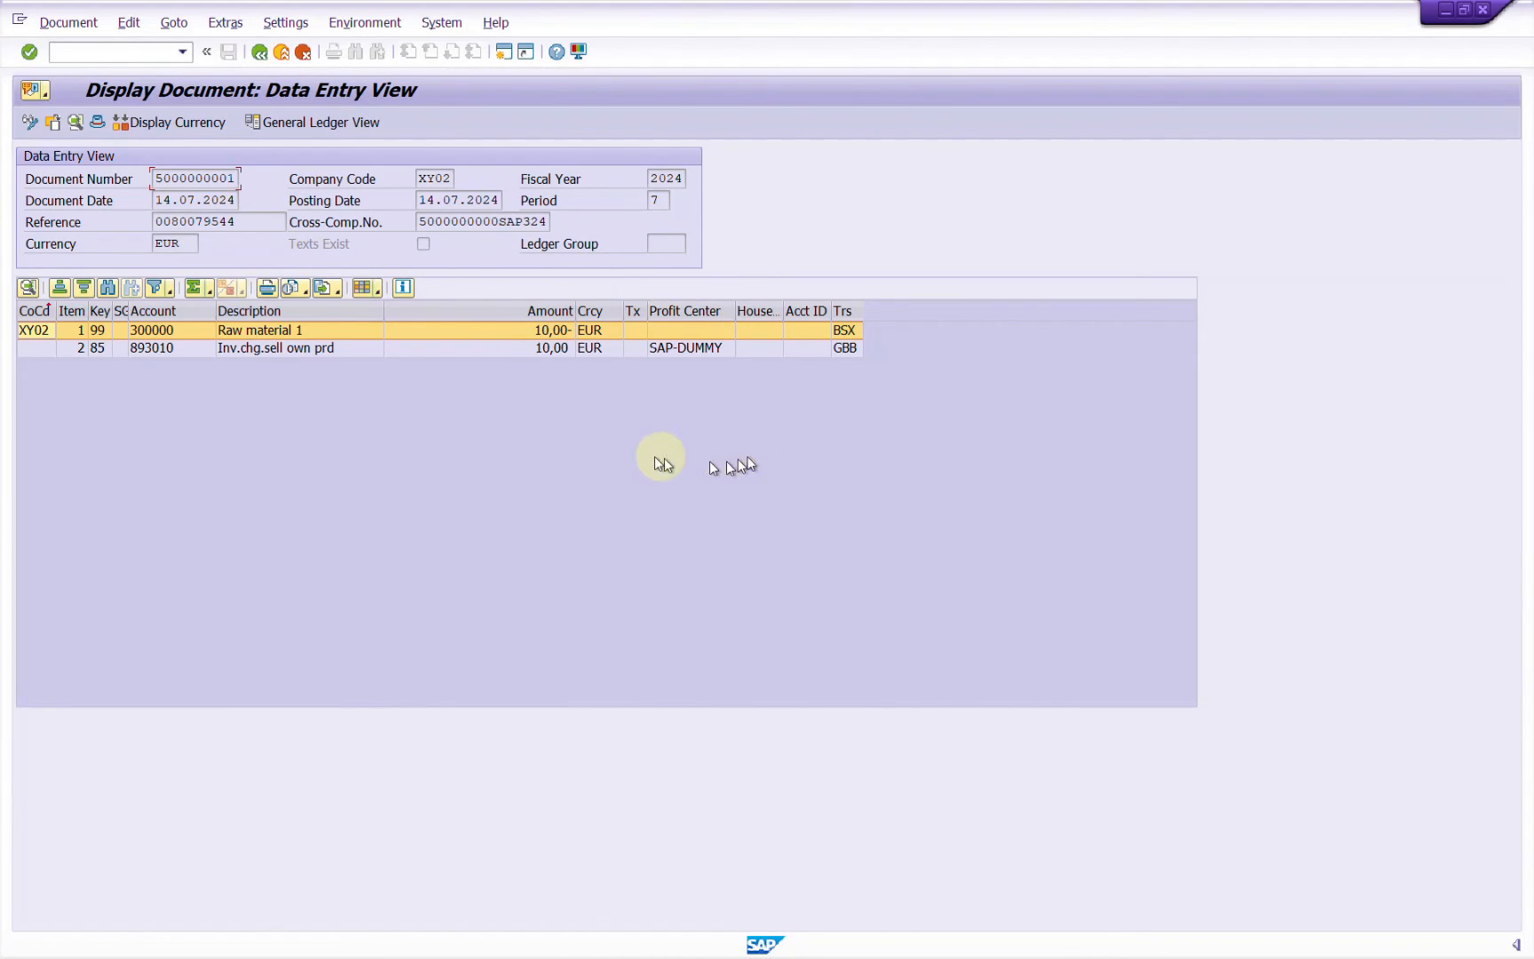
pyautogui.click(845, 348)
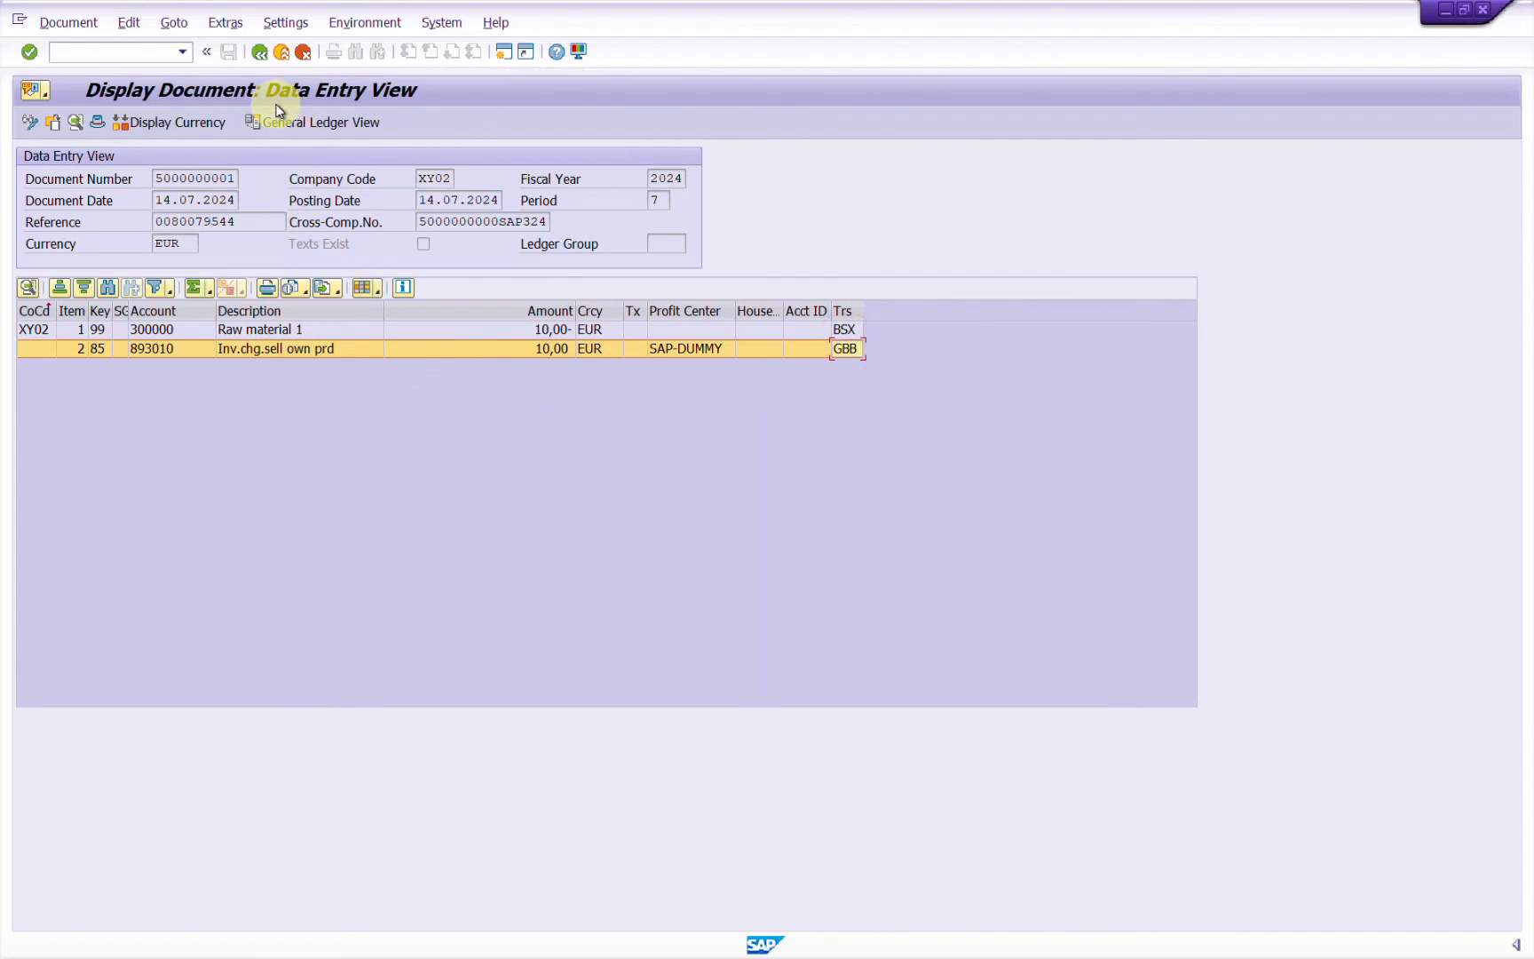
pyautogui.click(257, 52)
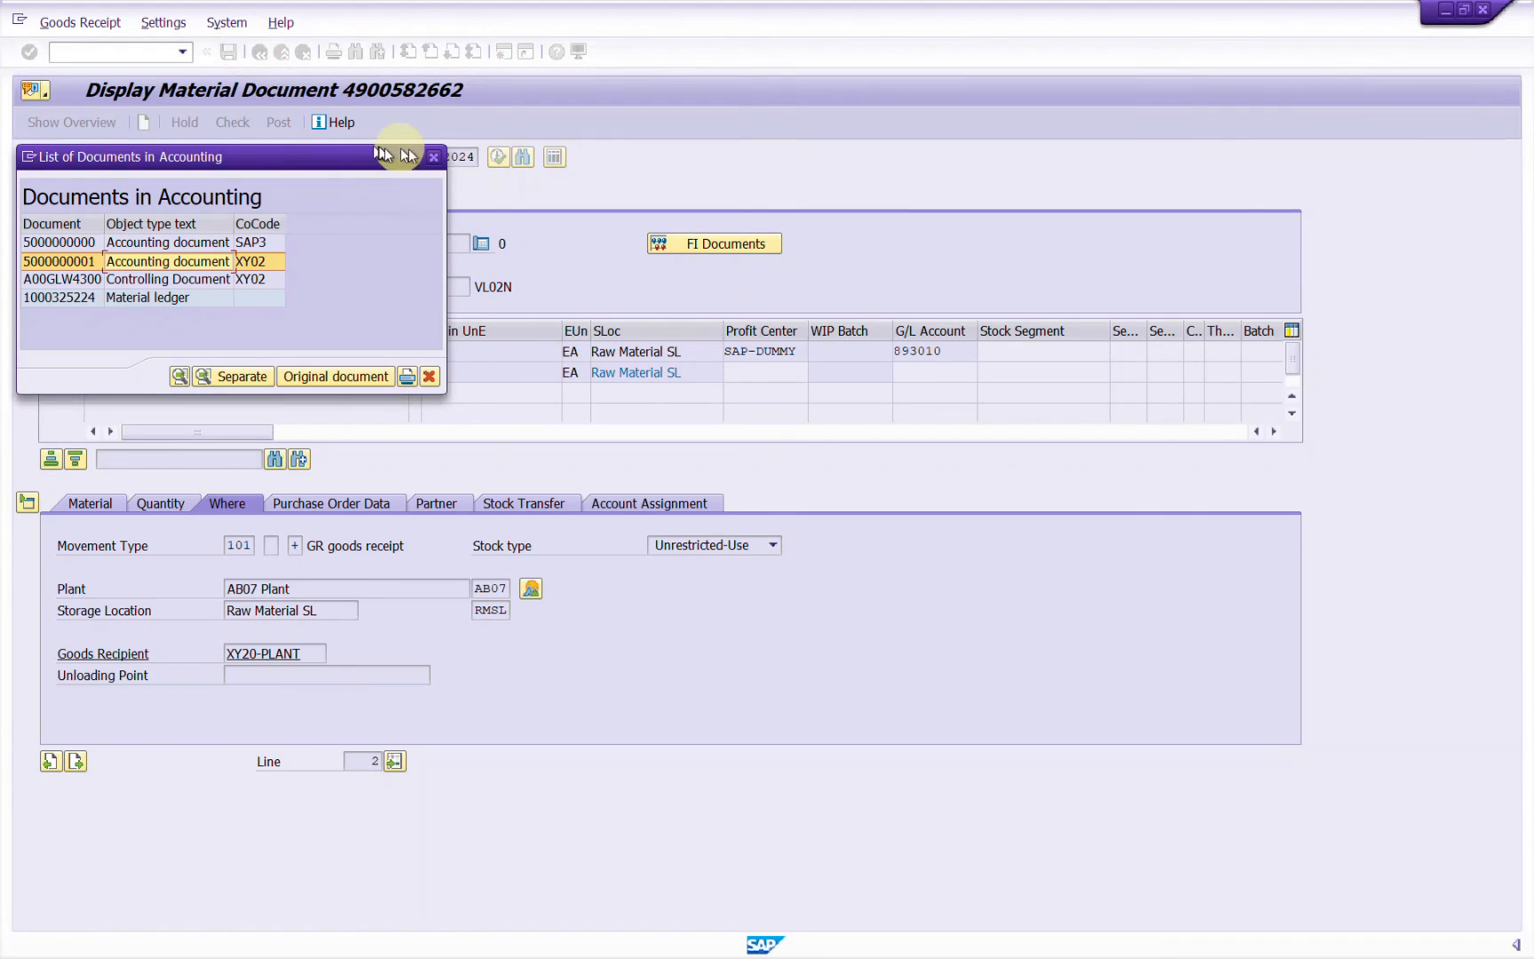
pyautogui.click(433, 156)
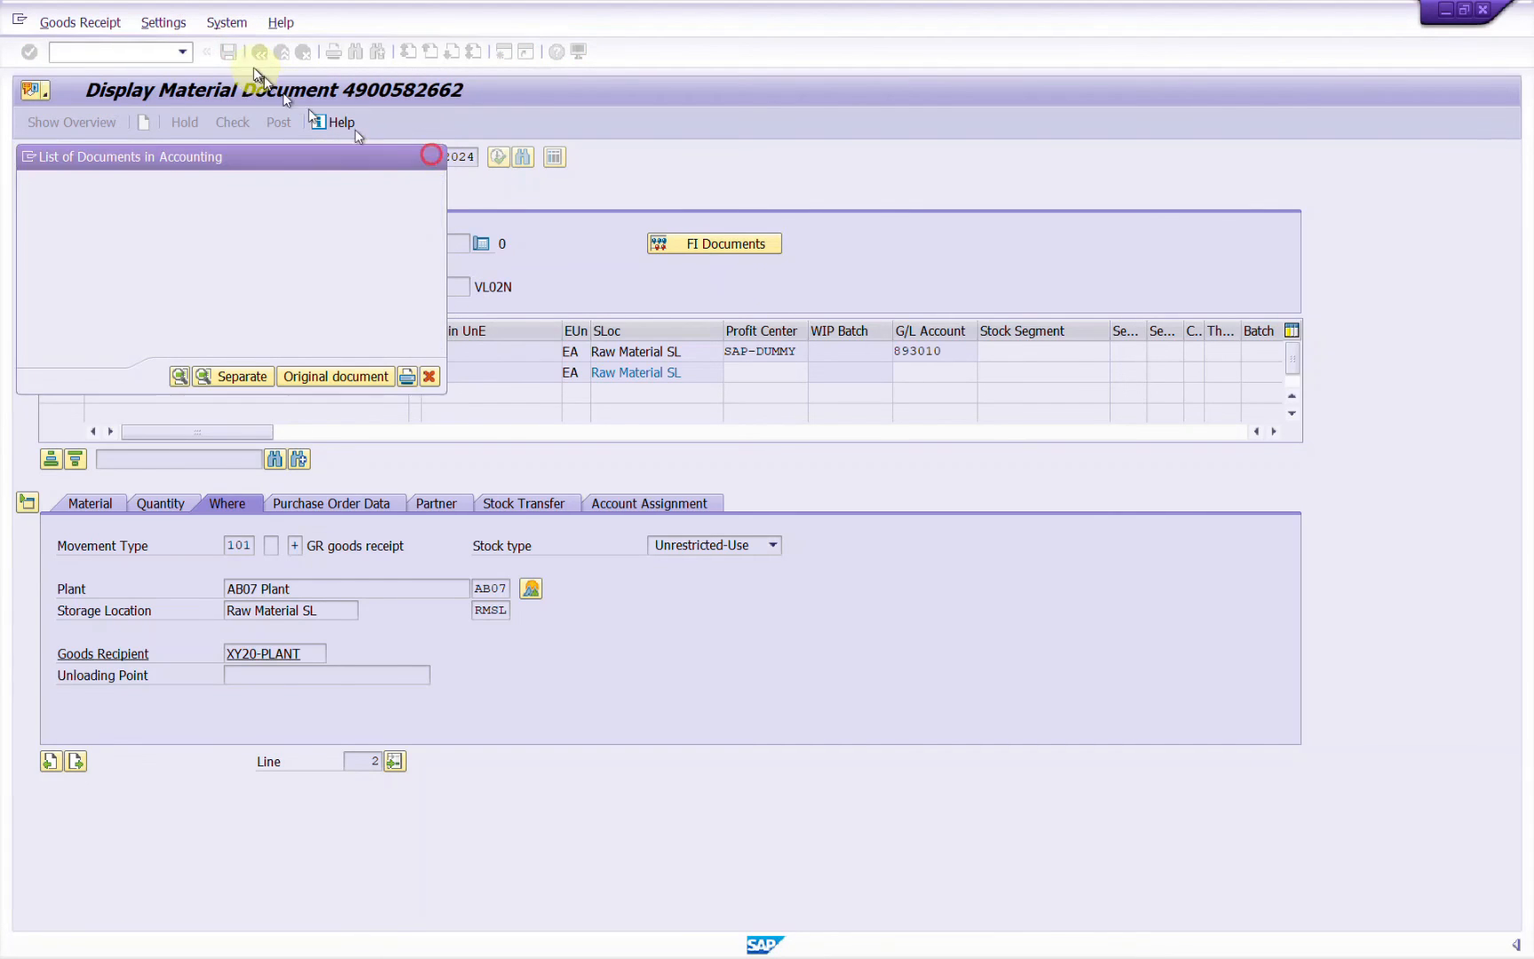
pyautogui.click(257, 55)
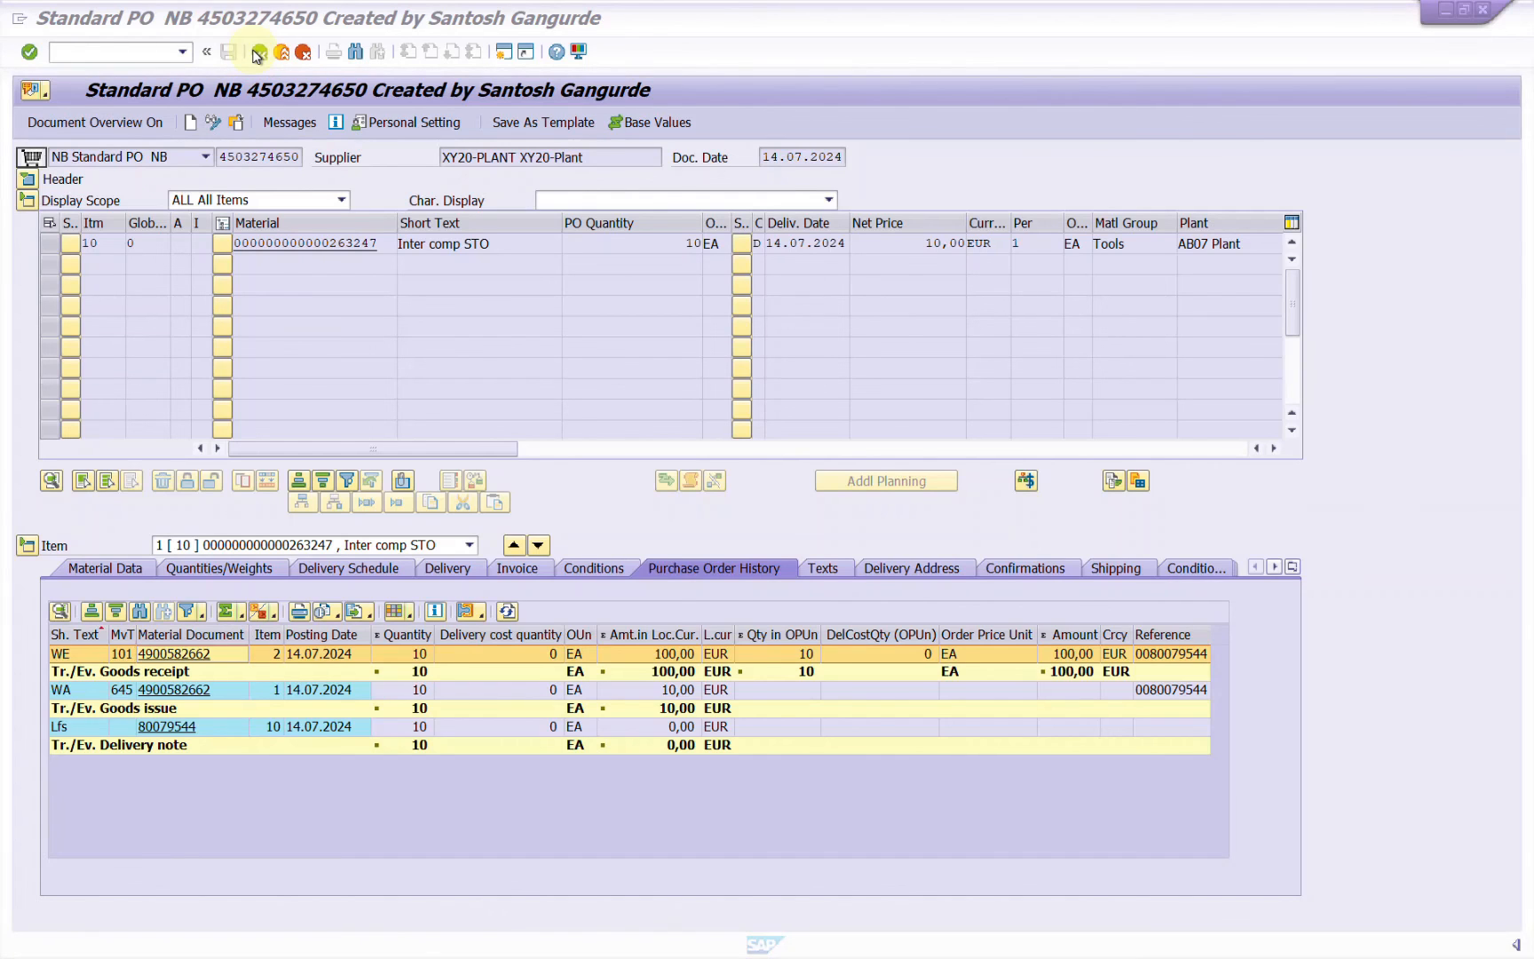
# Switch to the stock overview, refresh it, and check unrestricted stock in storage location RMSL of plants AB07 and XY20.
pyautogui.click(257, 55)
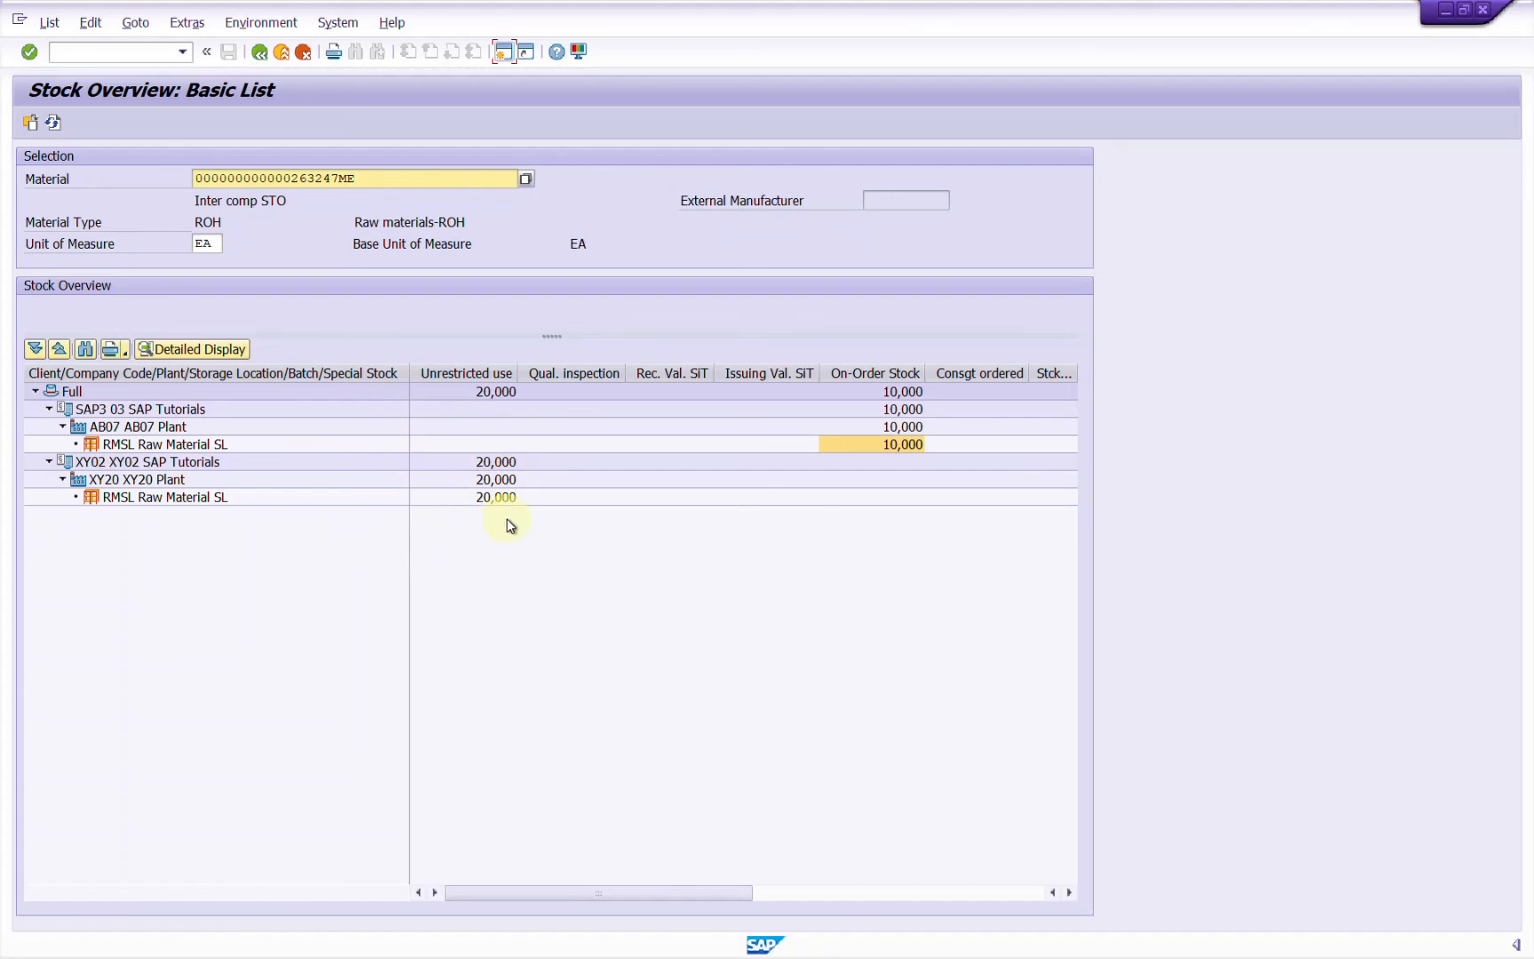
pyautogui.click(486, 499)
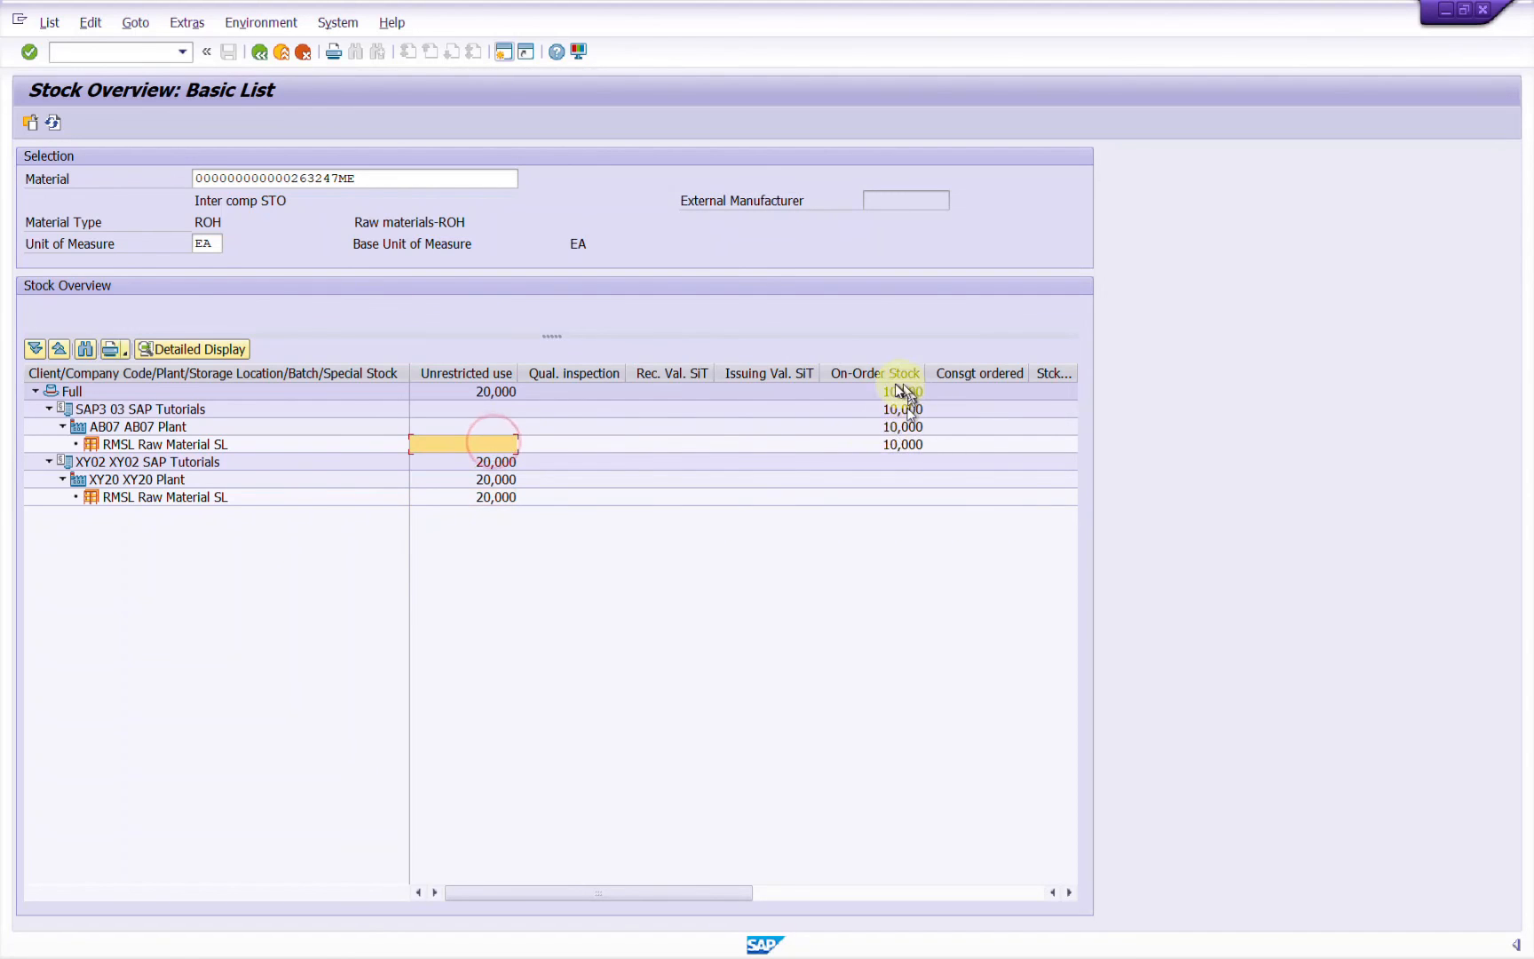
pyautogui.click(52, 123)
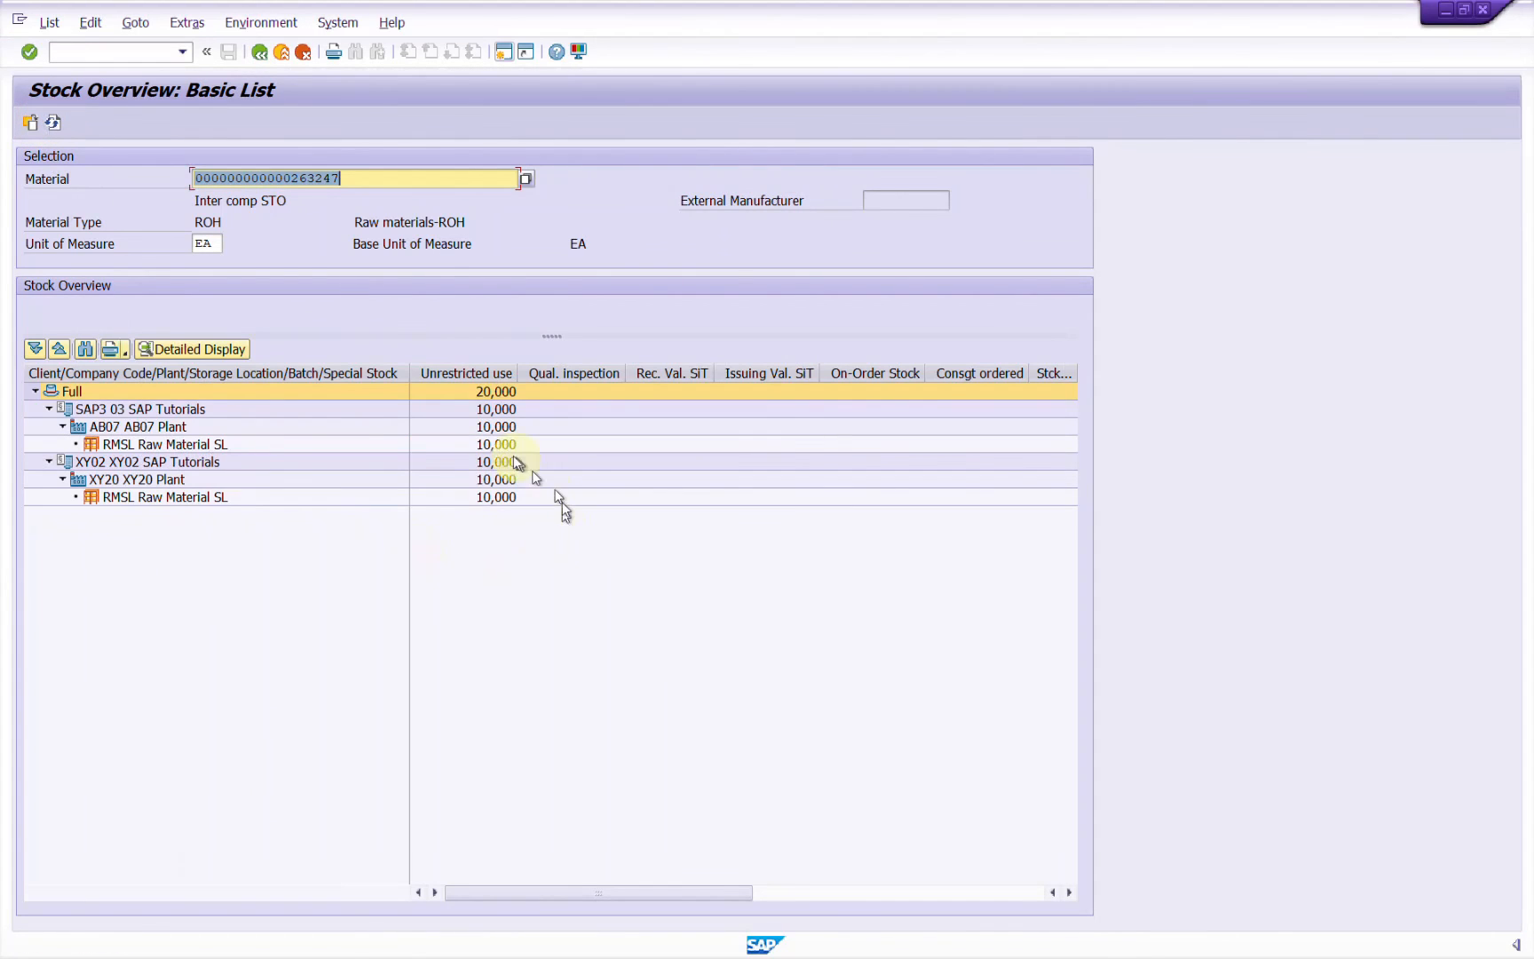
pyautogui.click(494, 444)
pyautogui.click(493, 498)
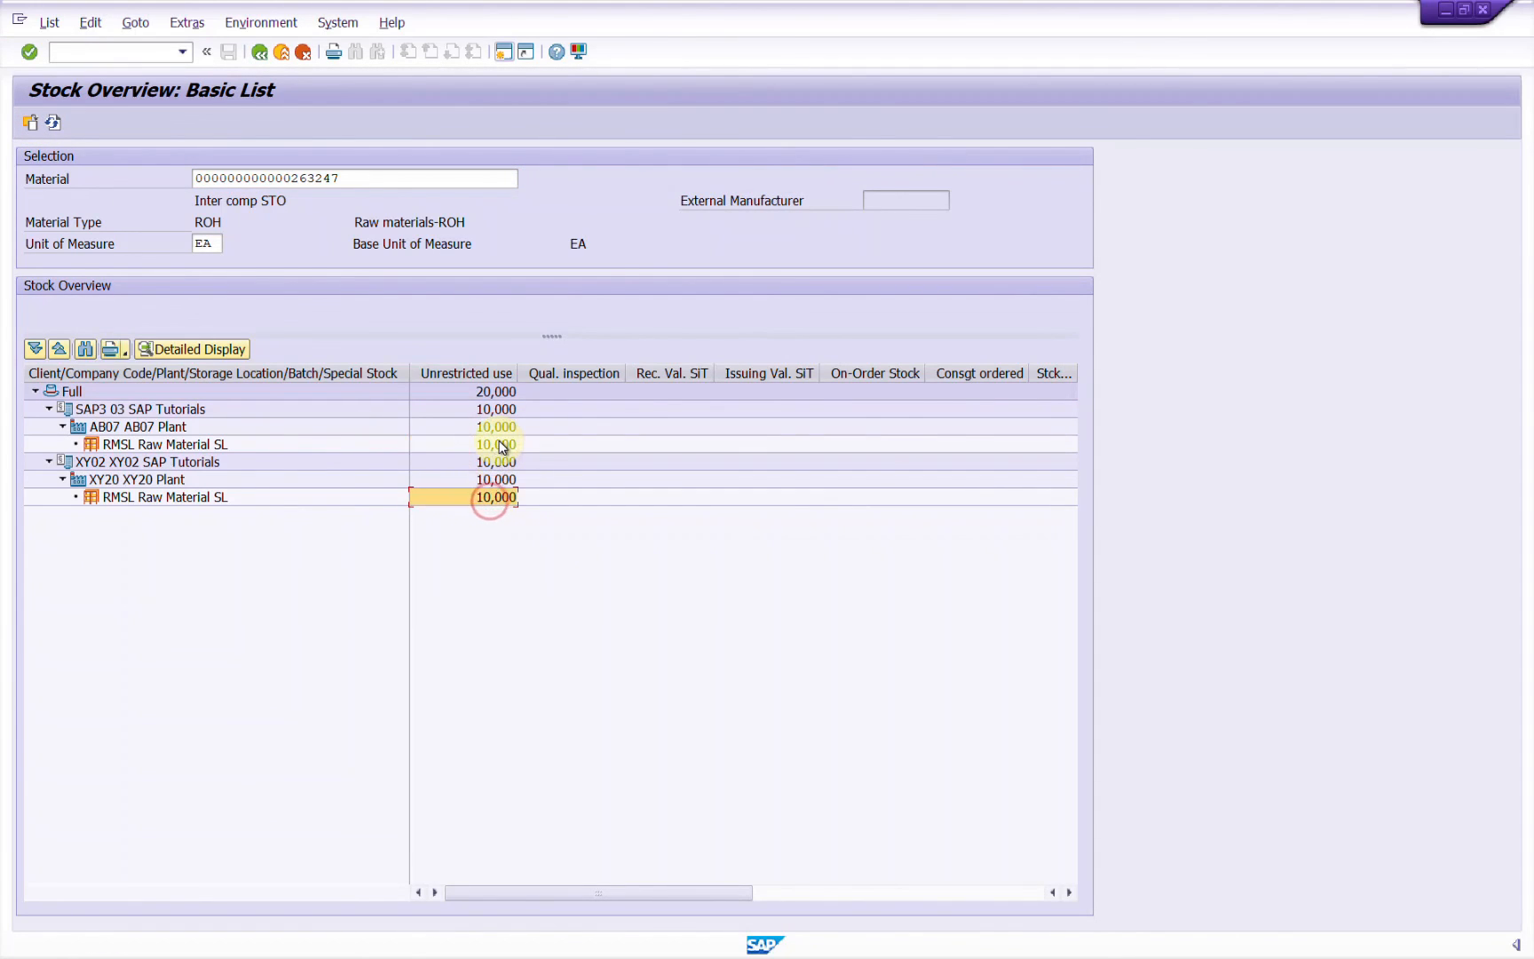
pyautogui.click(501, 445)
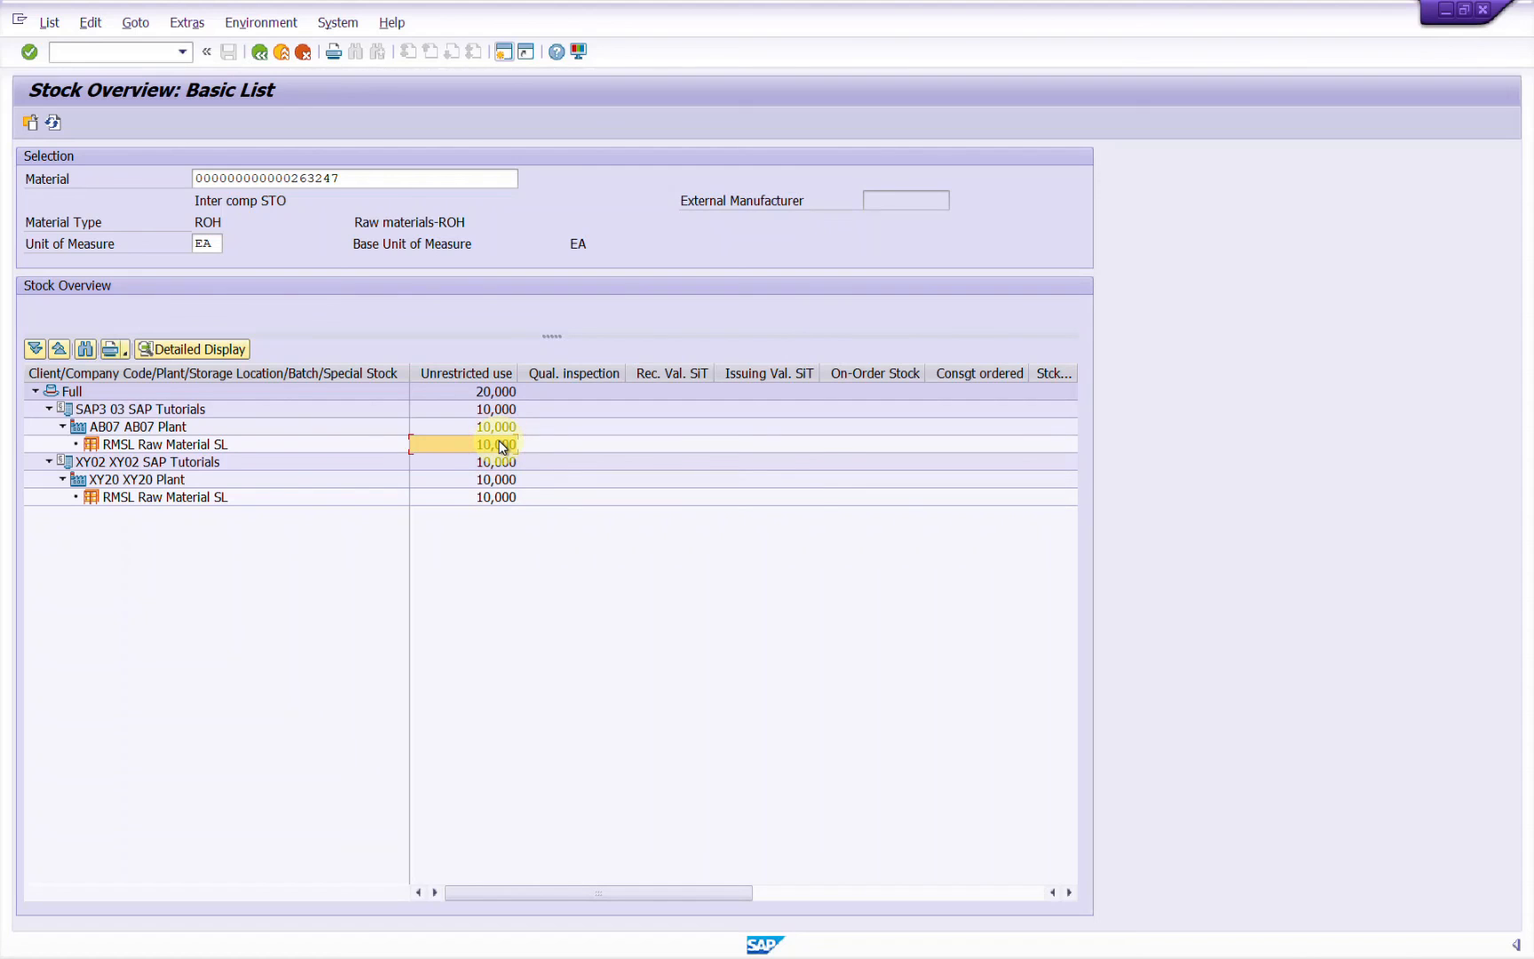
pyautogui.doubleClick(501, 445)
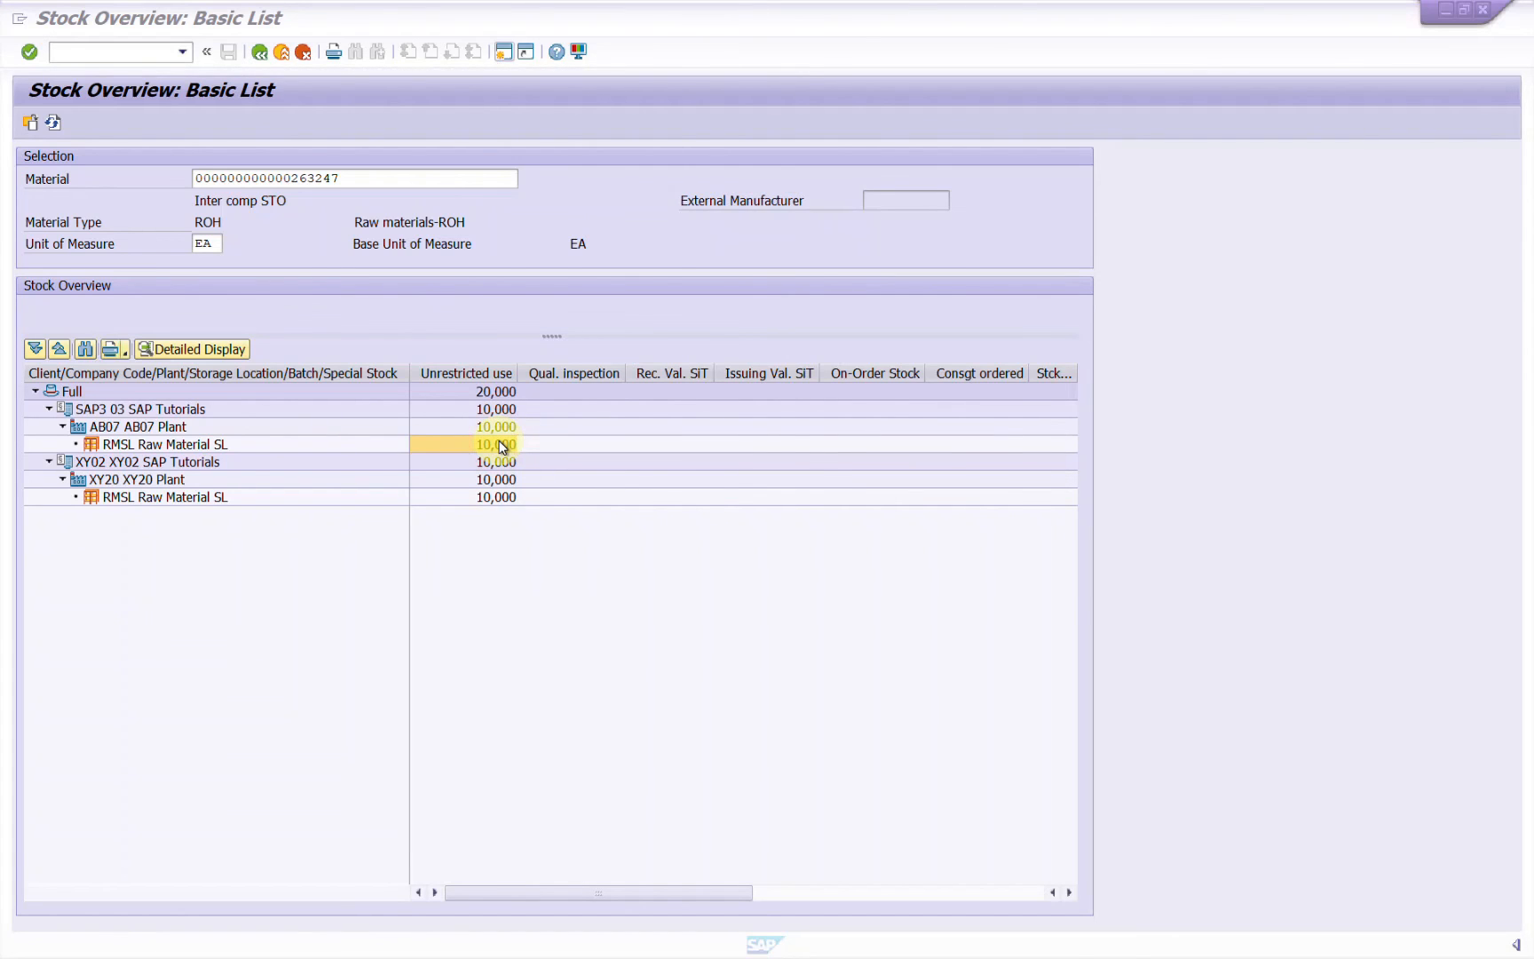
# Switch to the presentation, check the one-step inter-company process flow for the billing stage, and return to SAP.
pyautogui.hotkey('alt', 'Tab')
pyautogui.click(1063, 673)
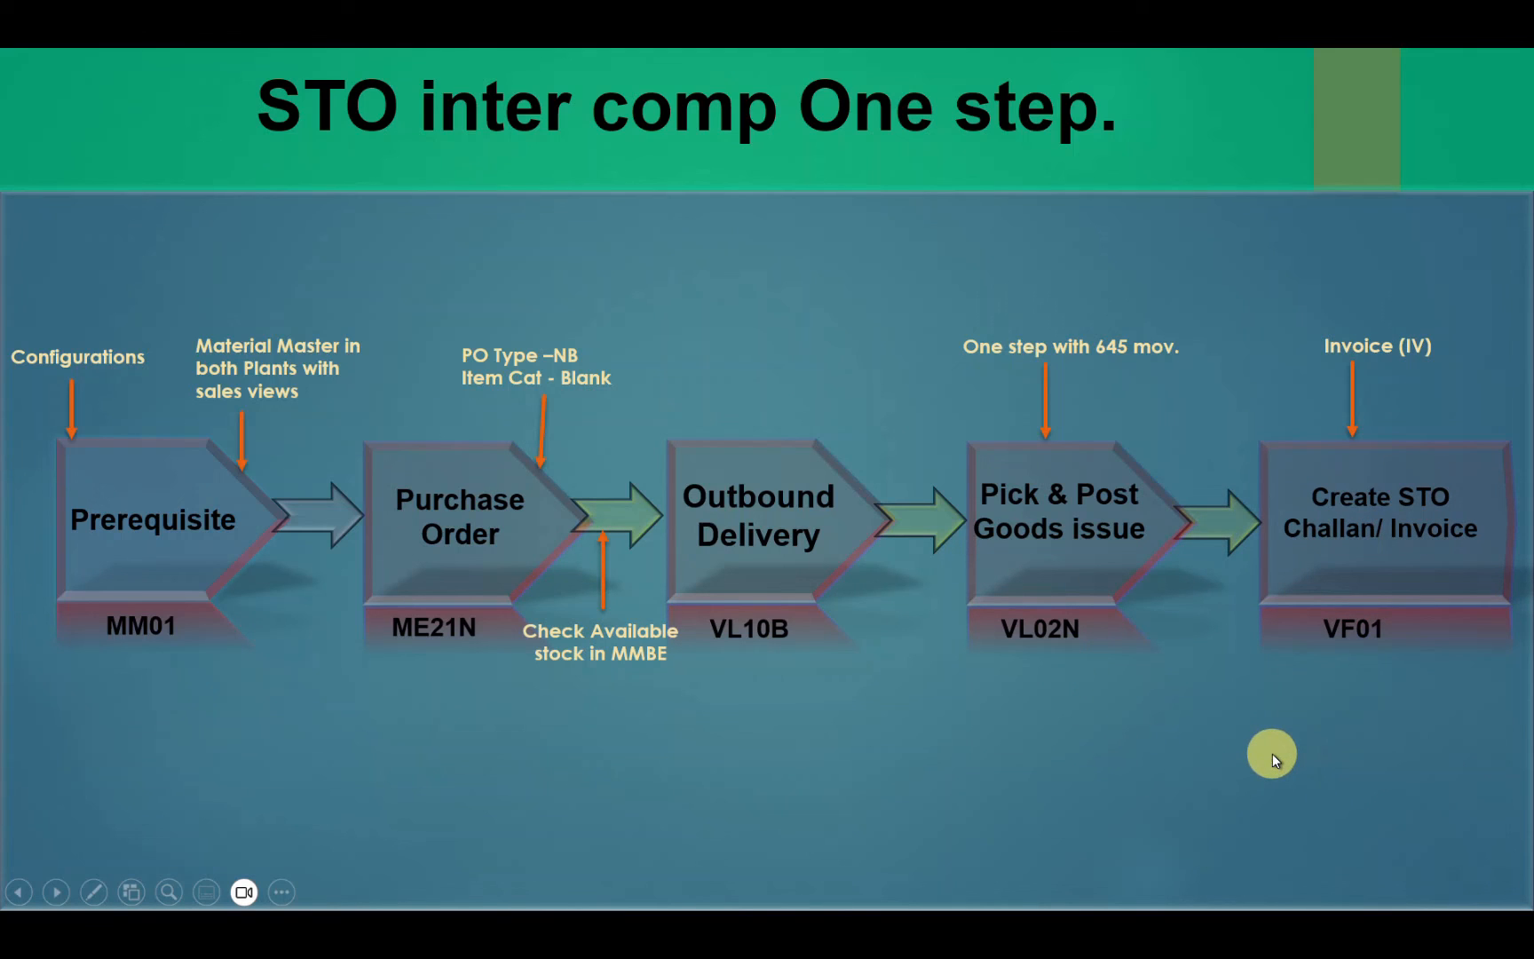
pyautogui.hotkey('alt', 'Tab')
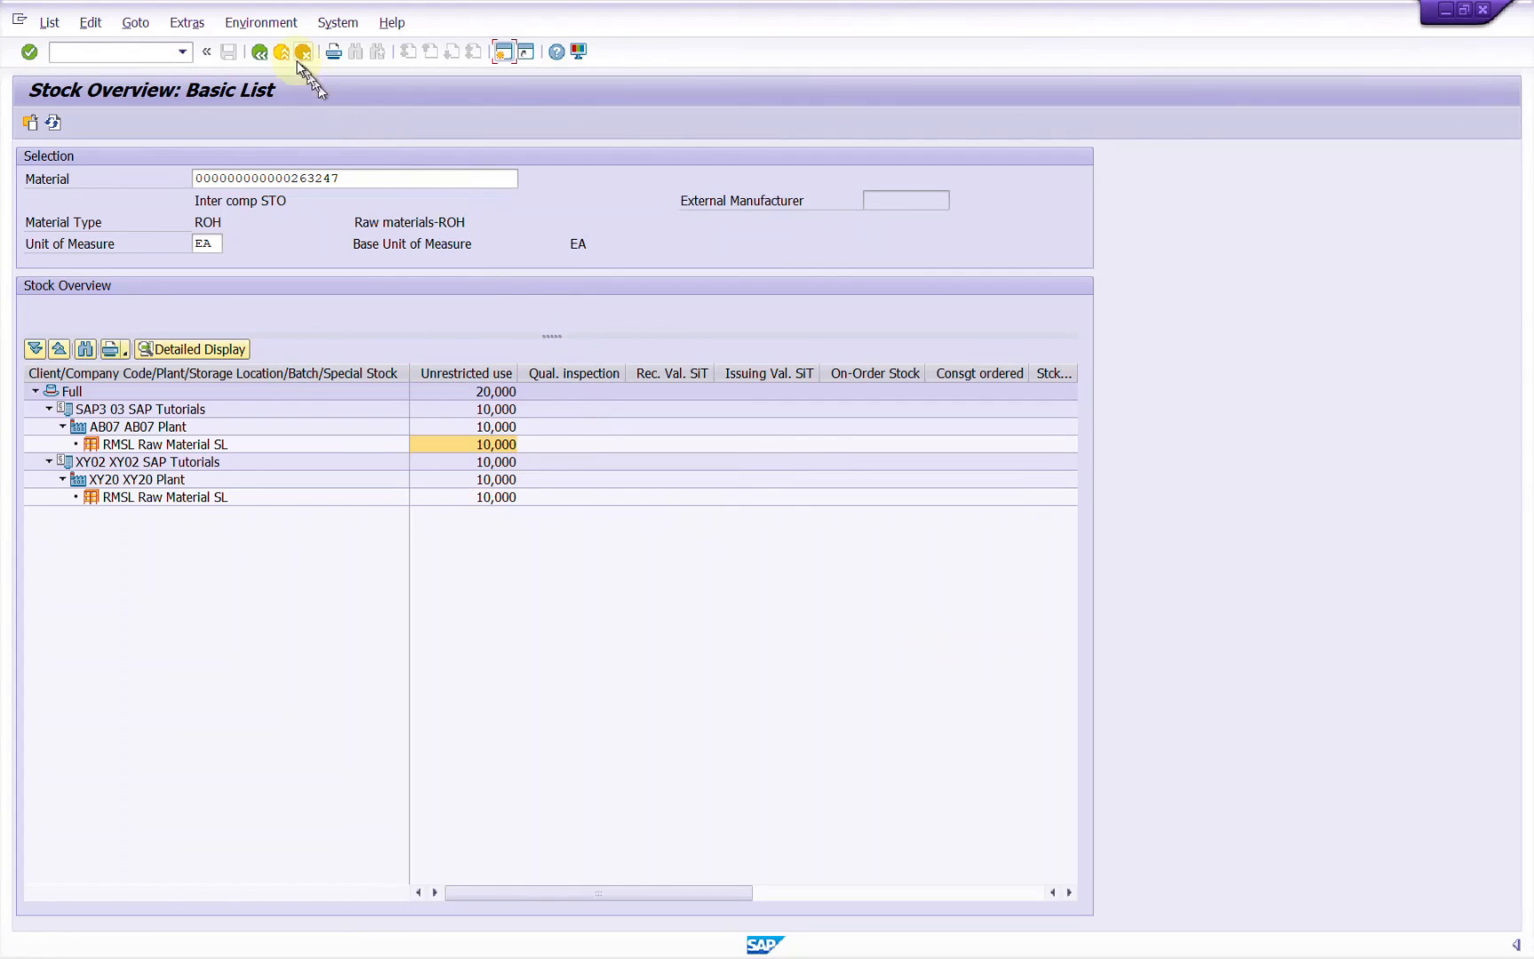
# Leave the stock overview and open billing document creation with transaction VF01.
pyautogui.click(292, 55)
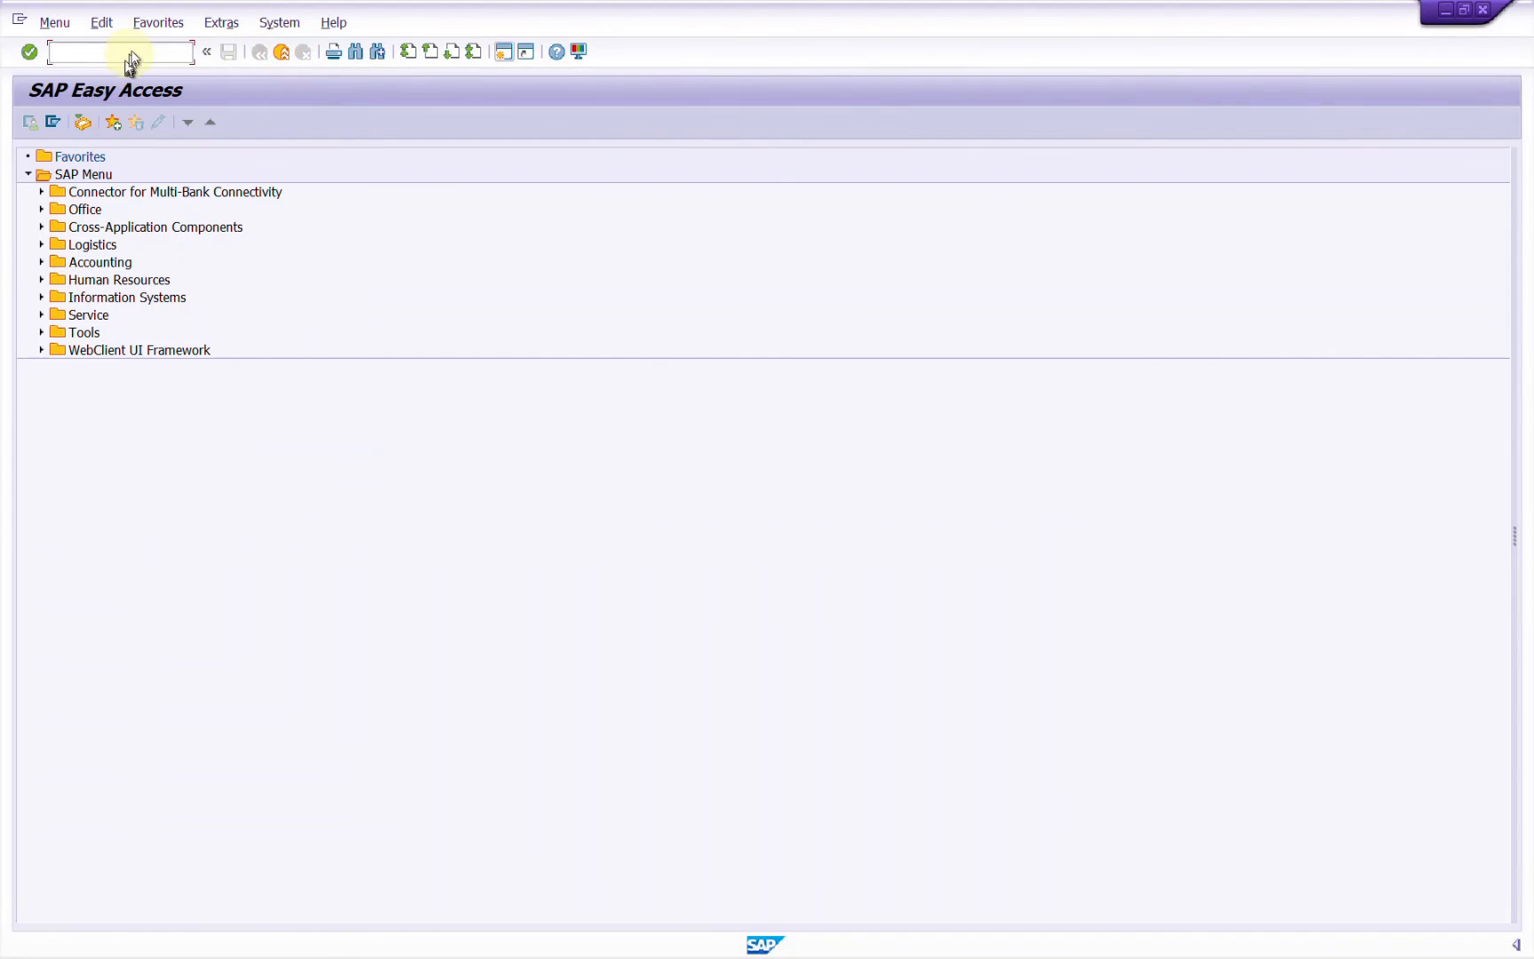
pyautogui.write('VF01')
pyautogui.press('Return')
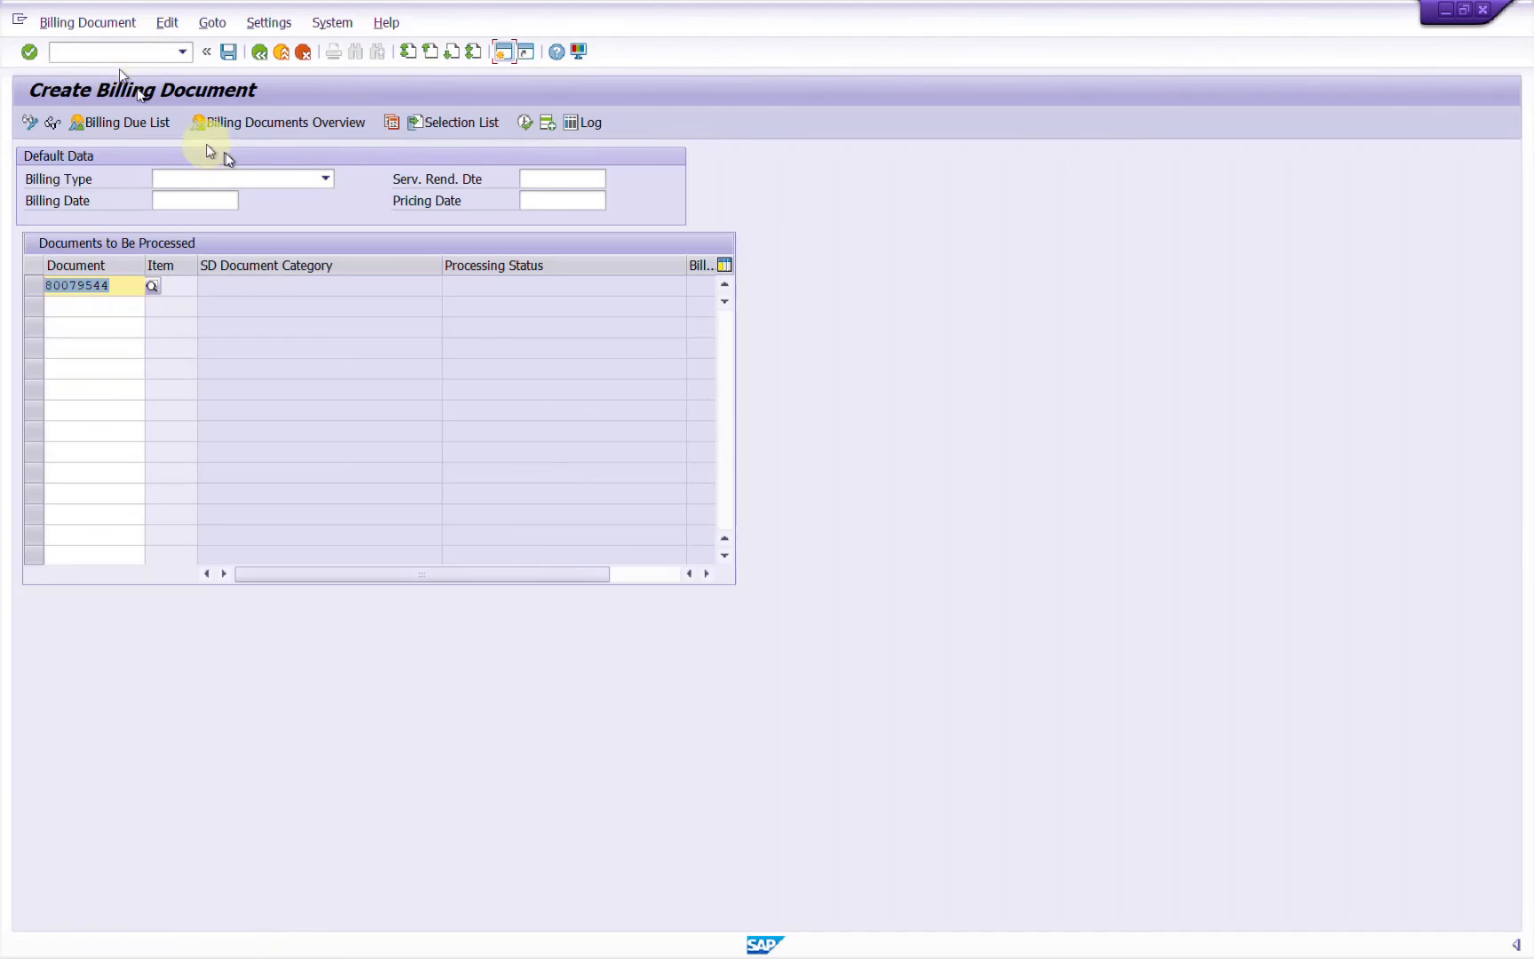
# Set the billing type for the outbound delivery's billing document to IV Intercompany Billing.
pyautogui.click(272, 179)
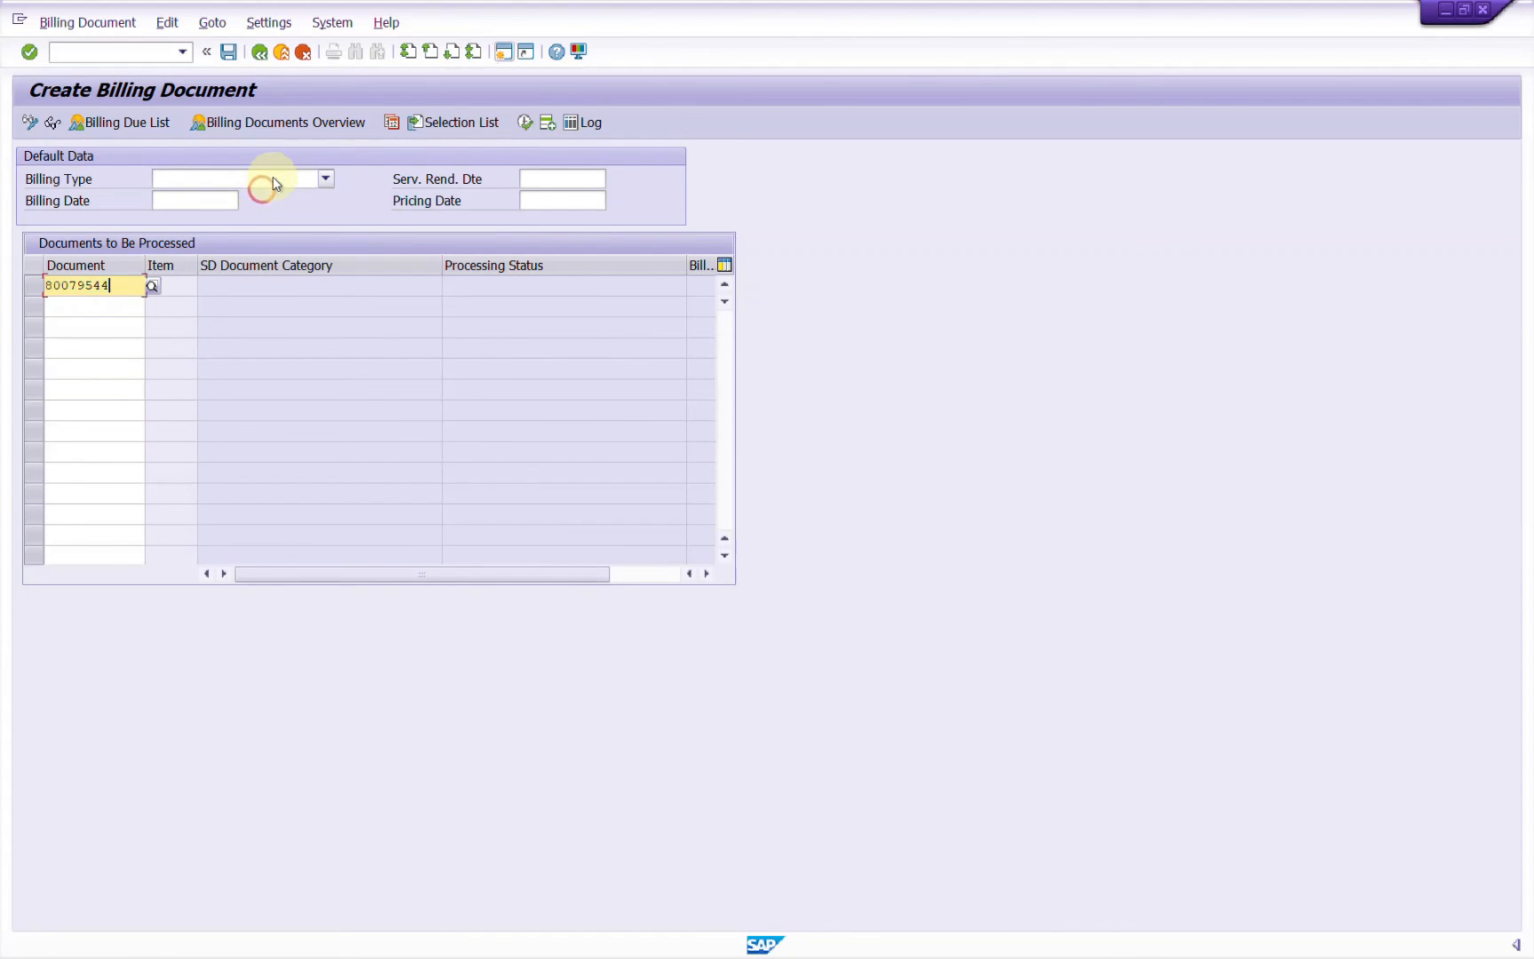
pyautogui.write('IV')
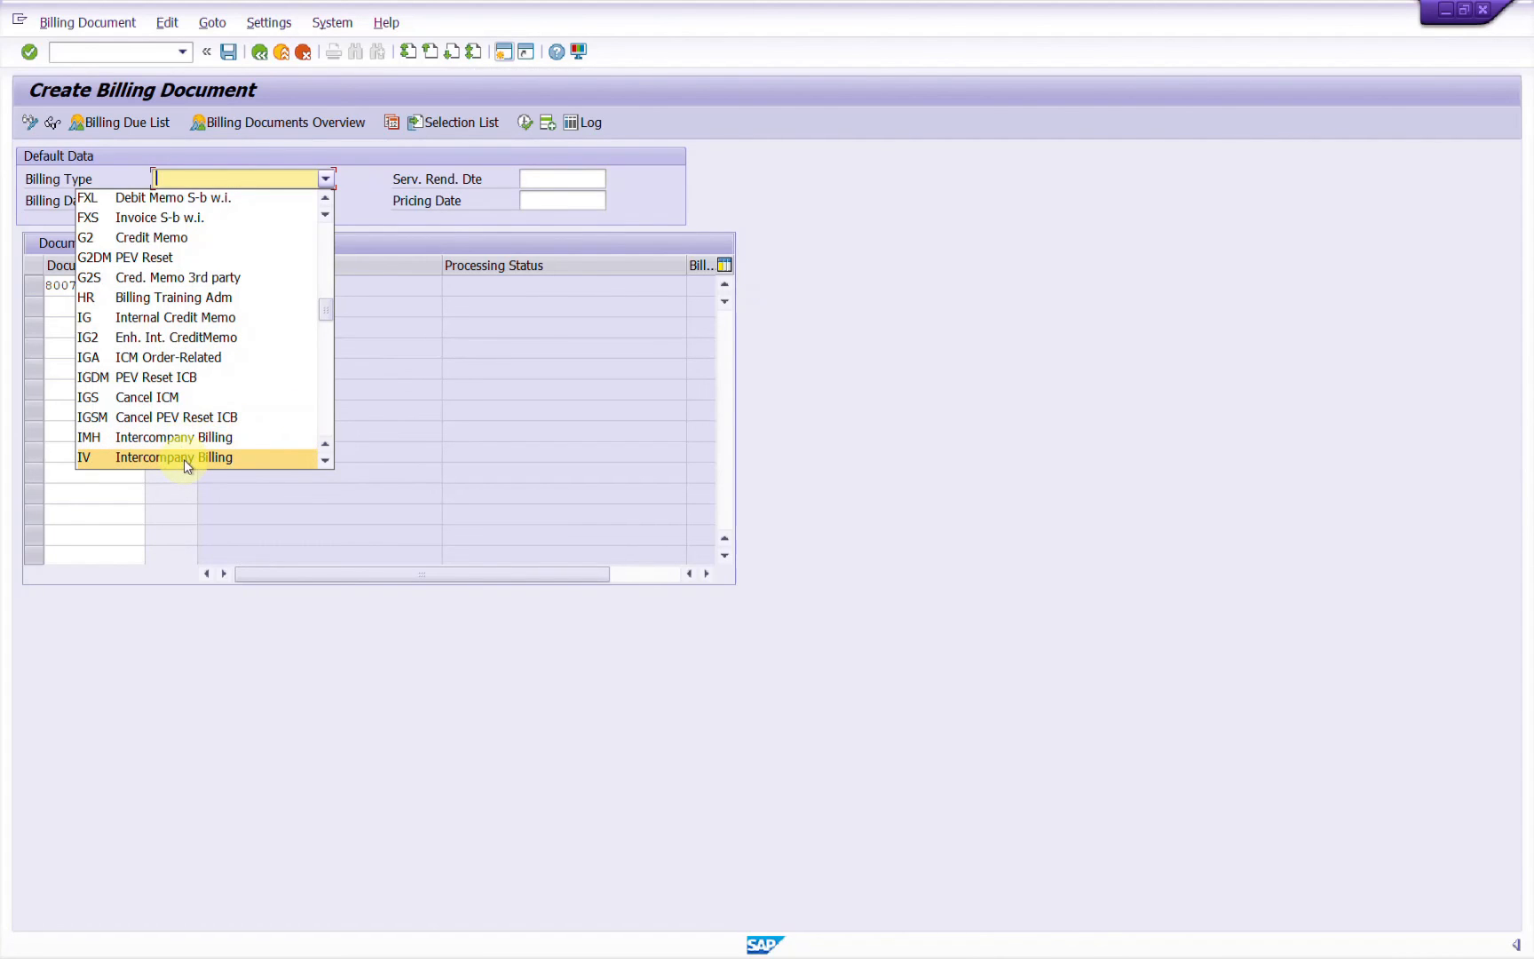
pyautogui.scroll(-2, 184, 459)
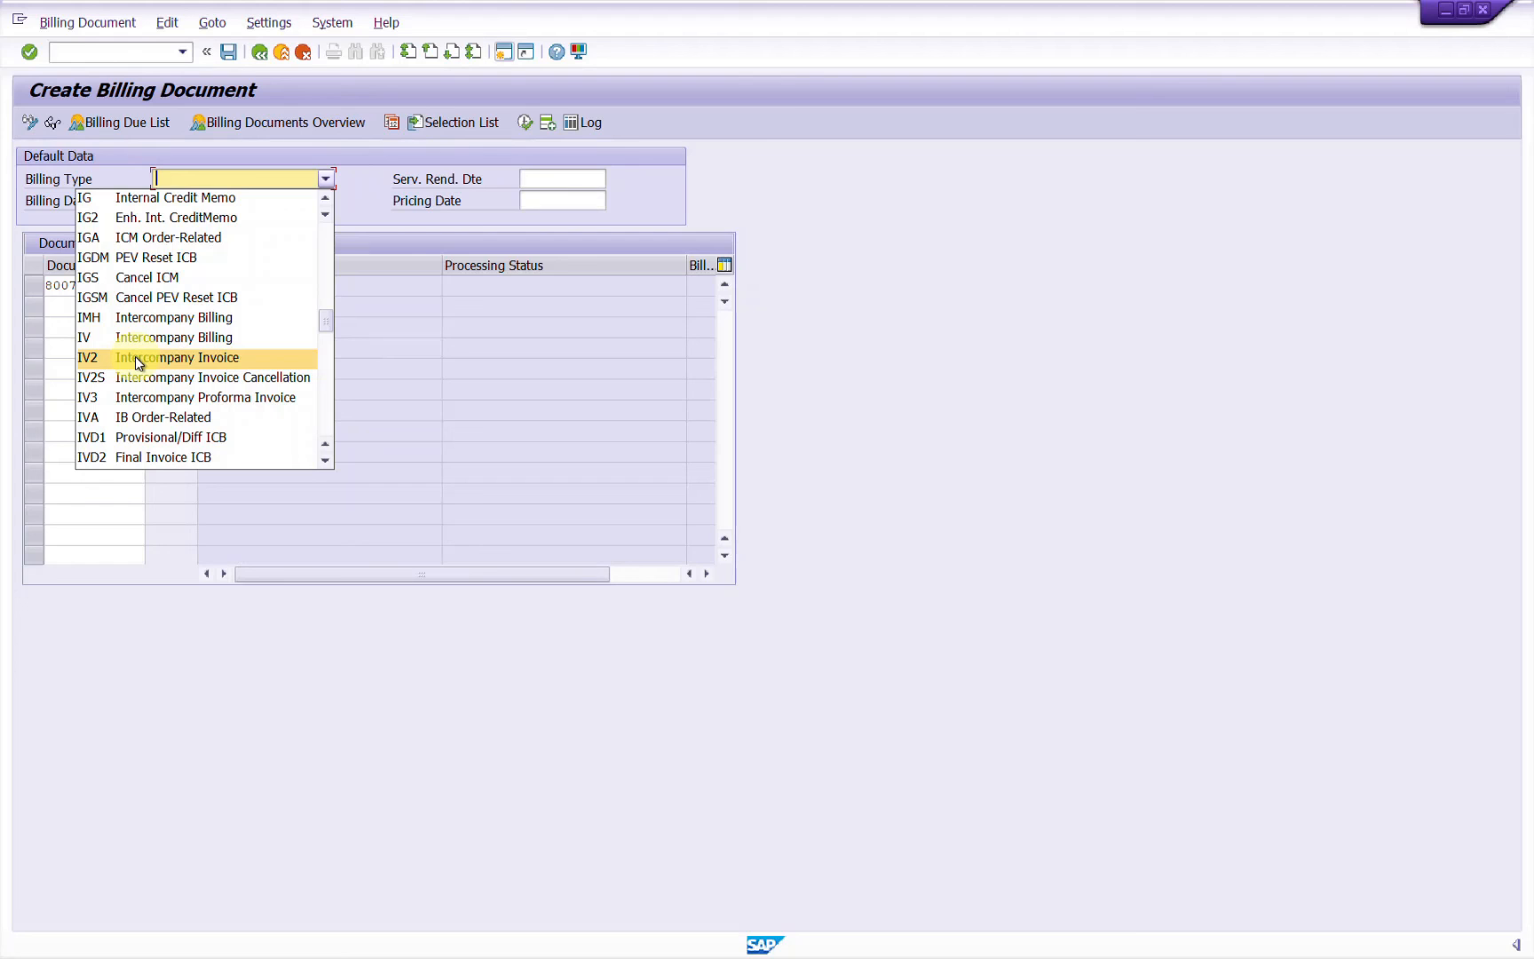
pyautogui.scroll(-5, 136, 356)
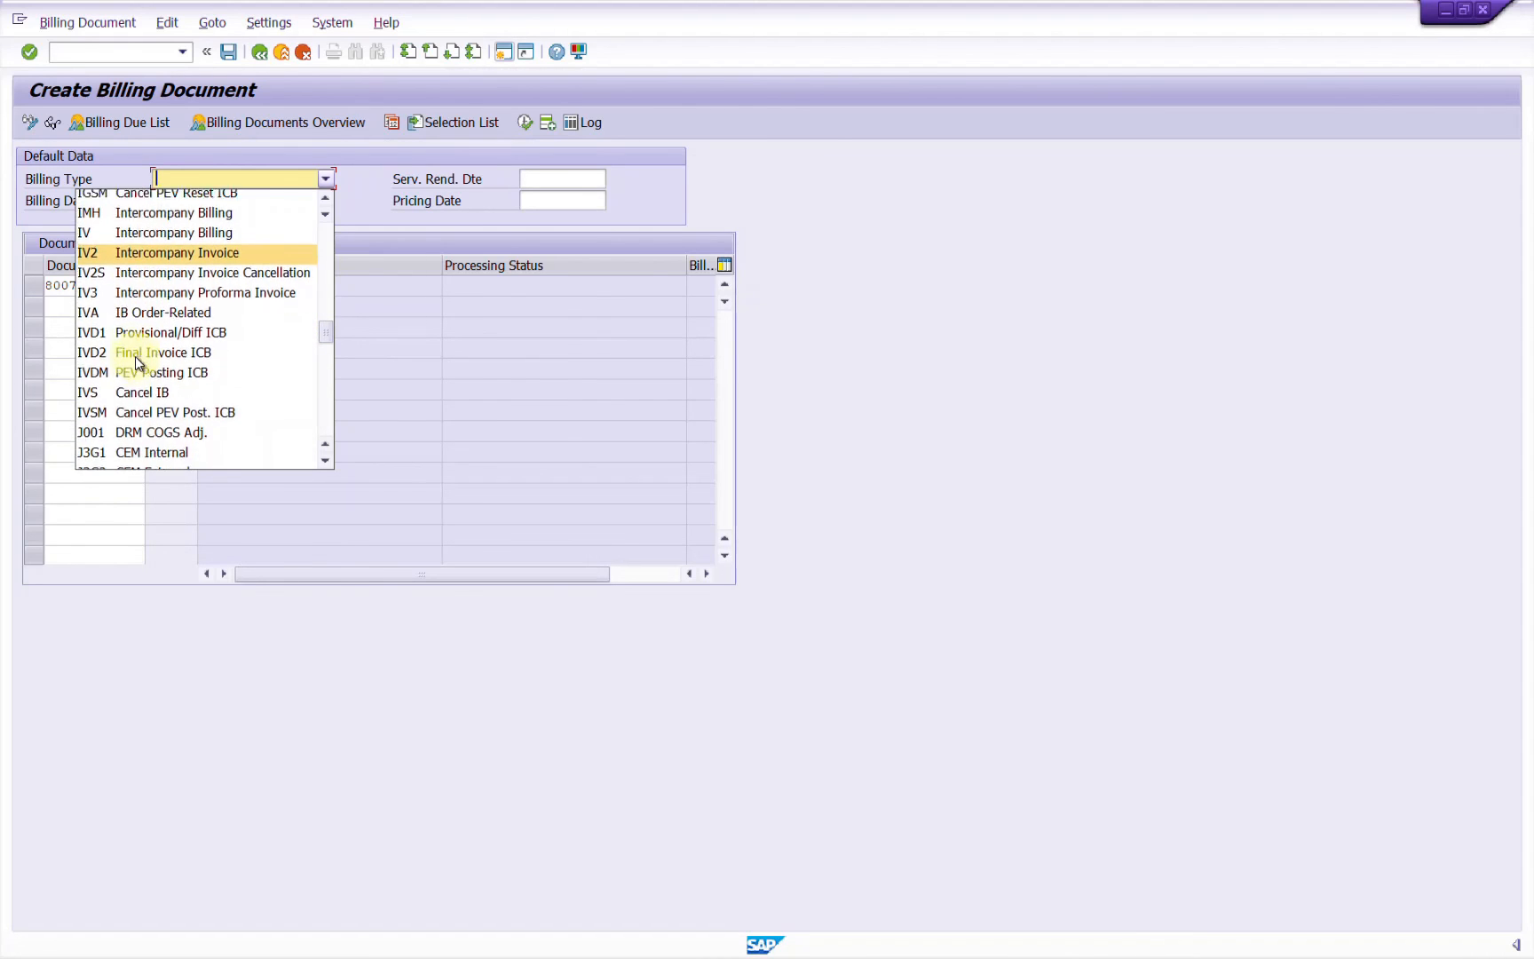
pyautogui.scroll(5, 138, 356)
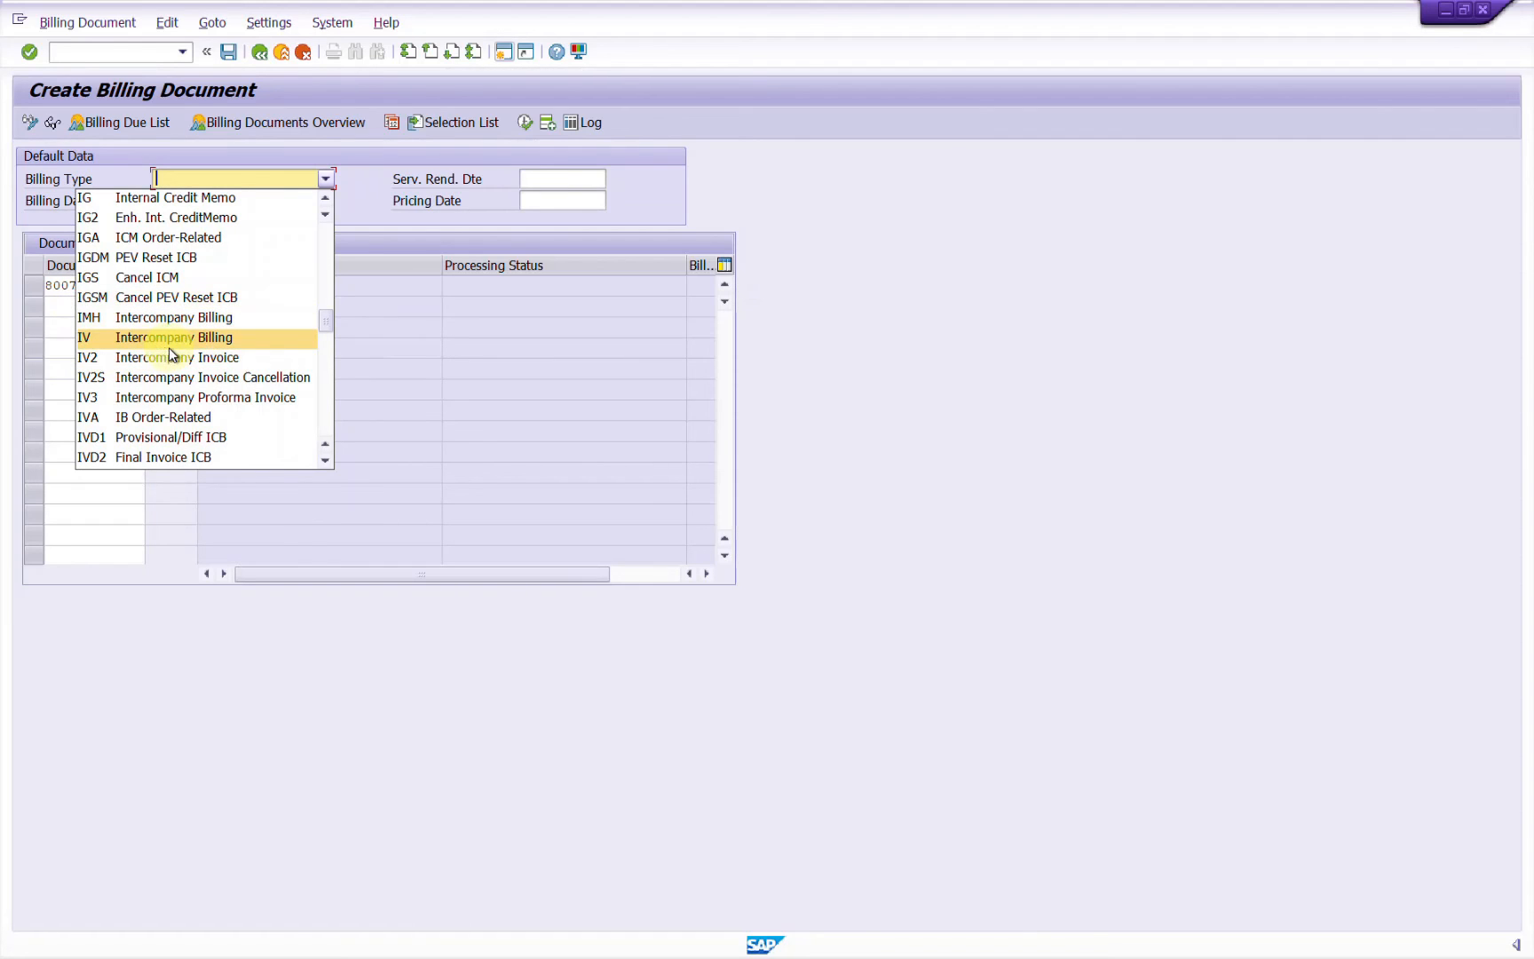
pyautogui.scroll(3, 169, 352)
pyautogui.scroll(4, 168, 352)
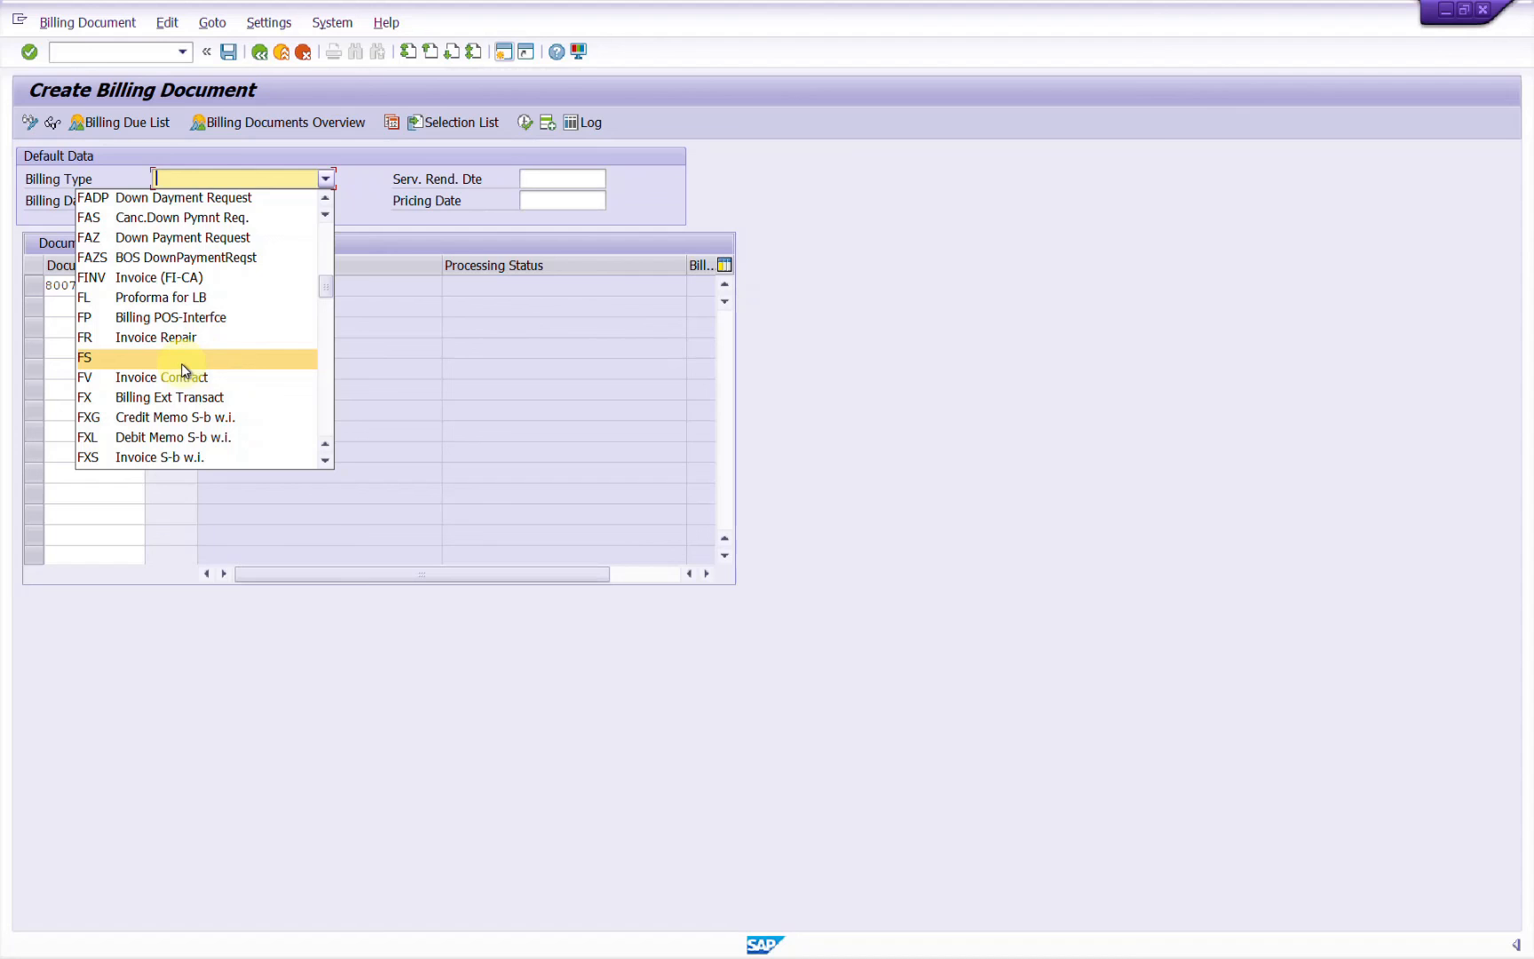
pyautogui.scroll(2, 182, 366)
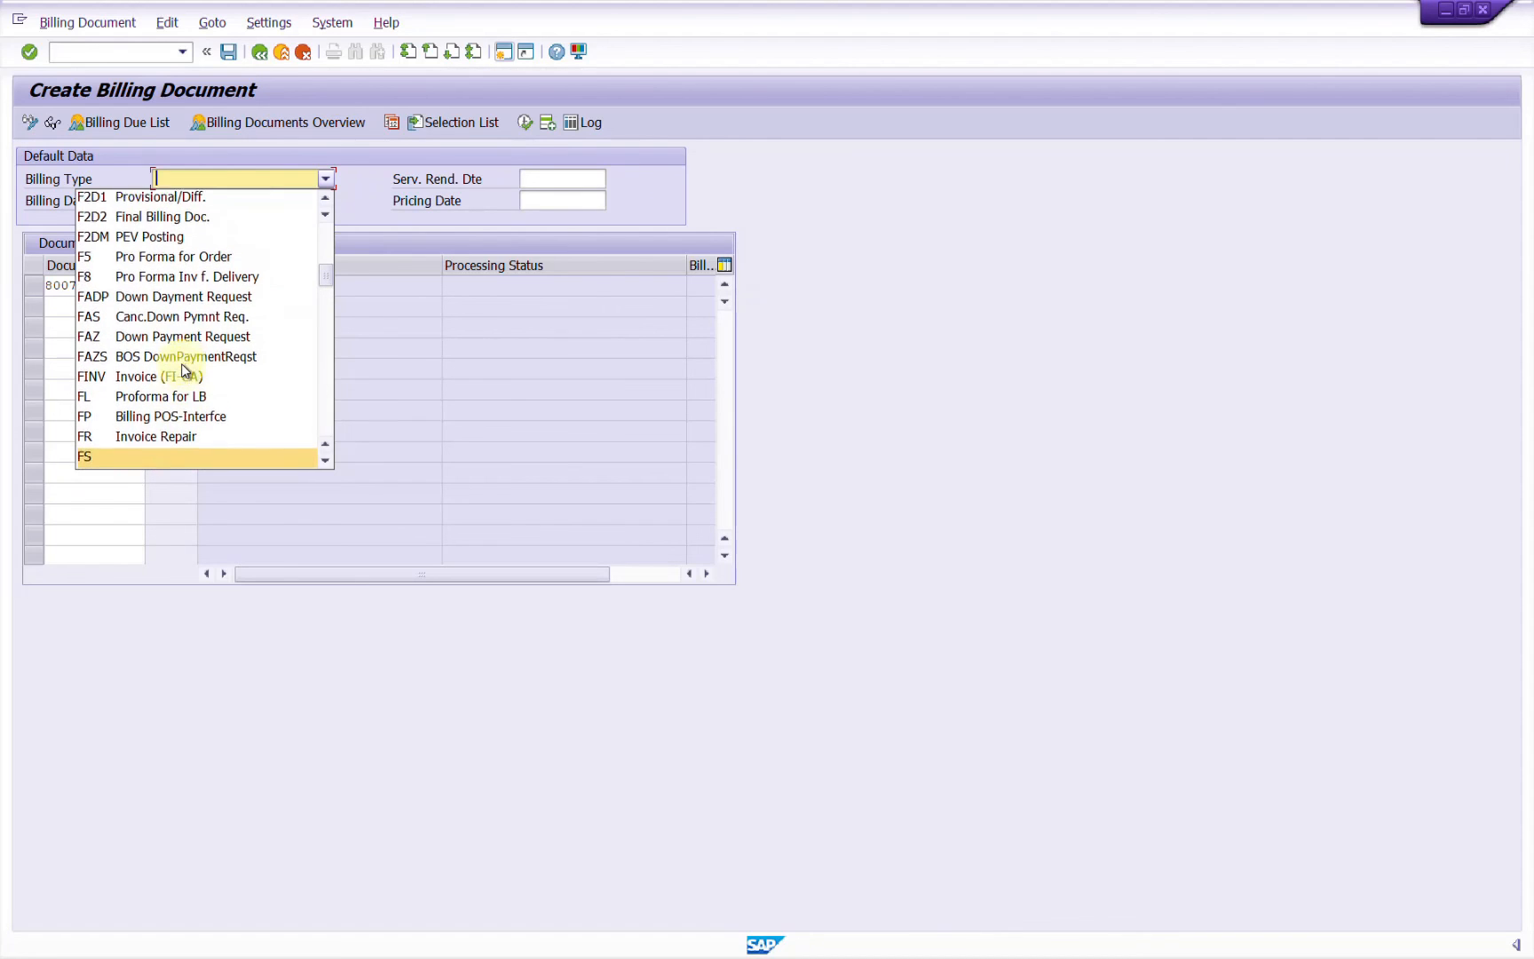
pyautogui.scroll(2, 184, 364)
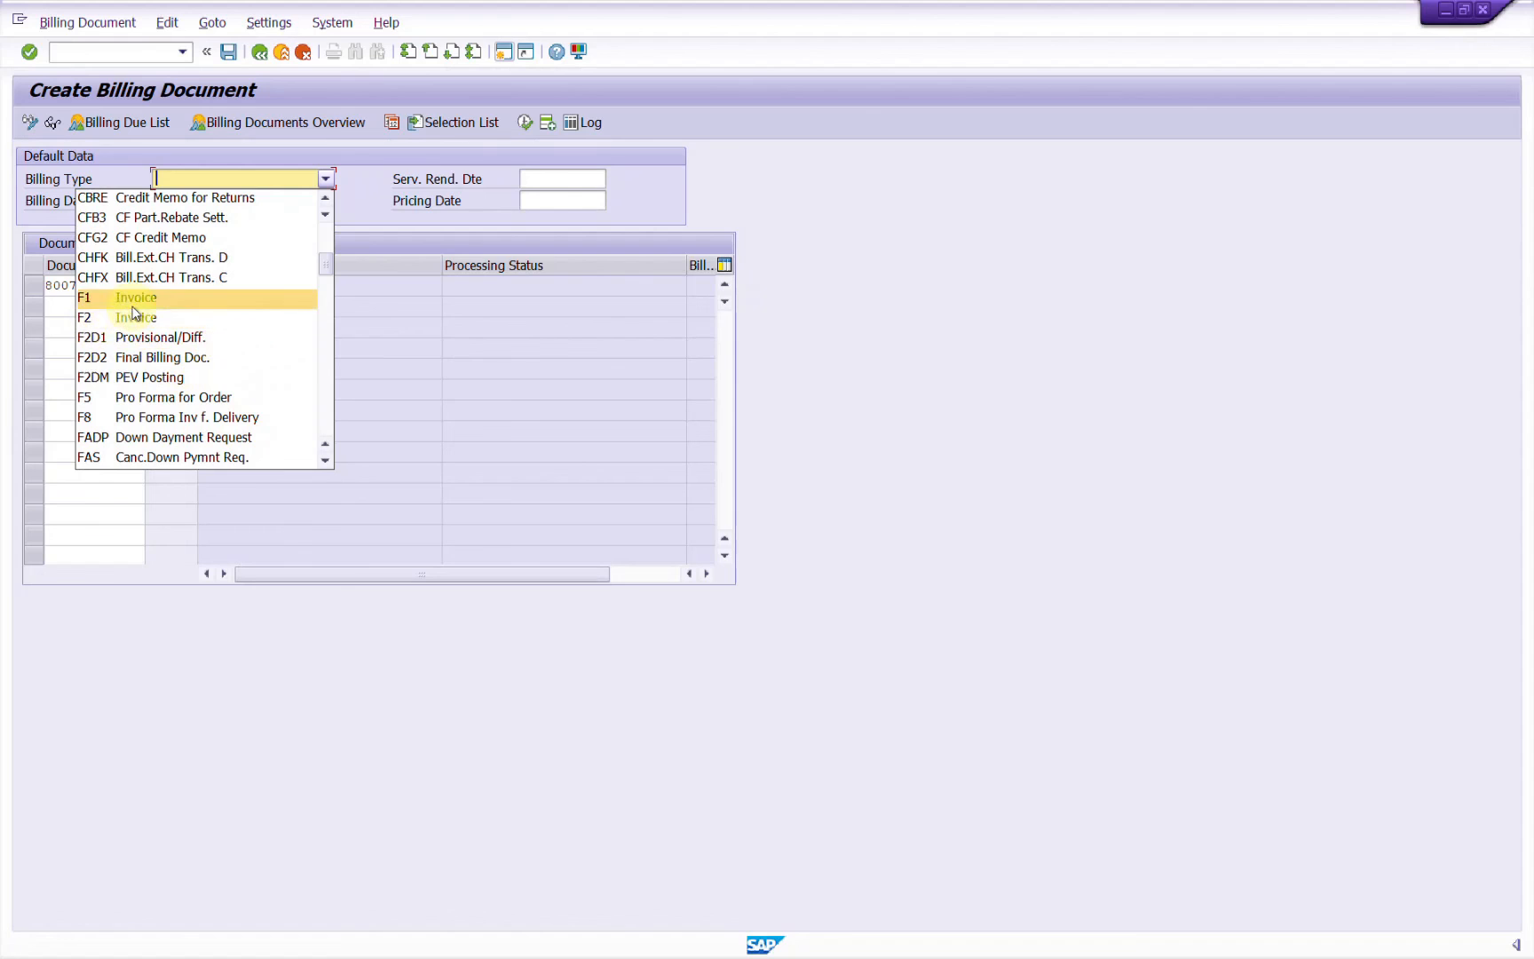
pyautogui.scroll(-3, 135, 327)
pyautogui.scroll(-2, 133, 330)
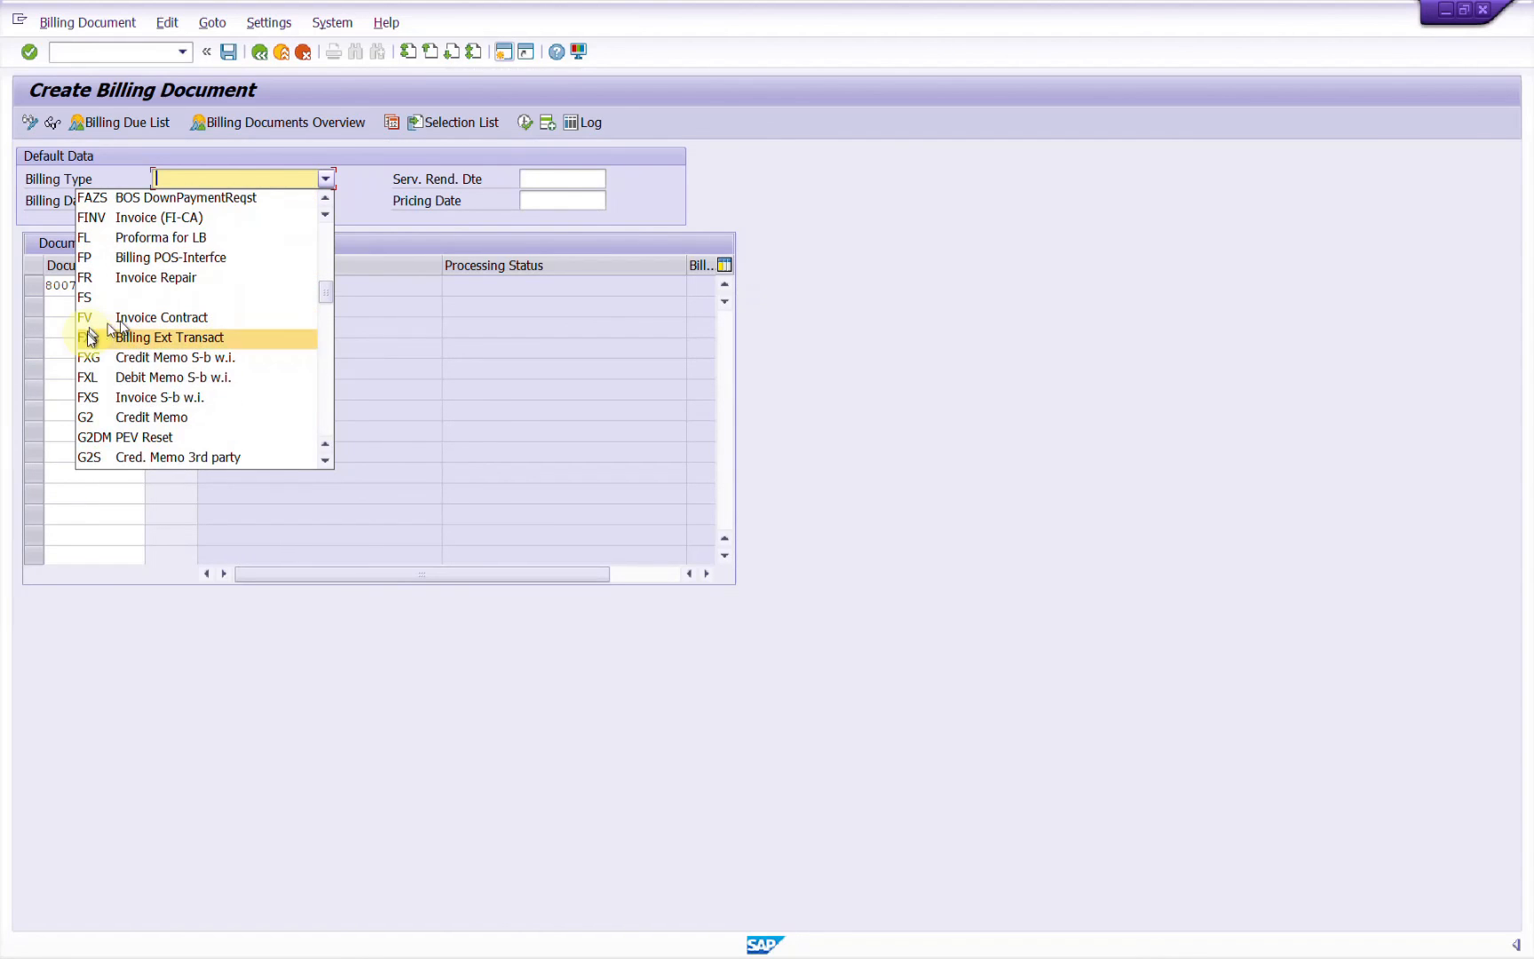
pyautogui.scroll(-1, 147, 378)
pyautogui.scroll(-2, 147, 380)
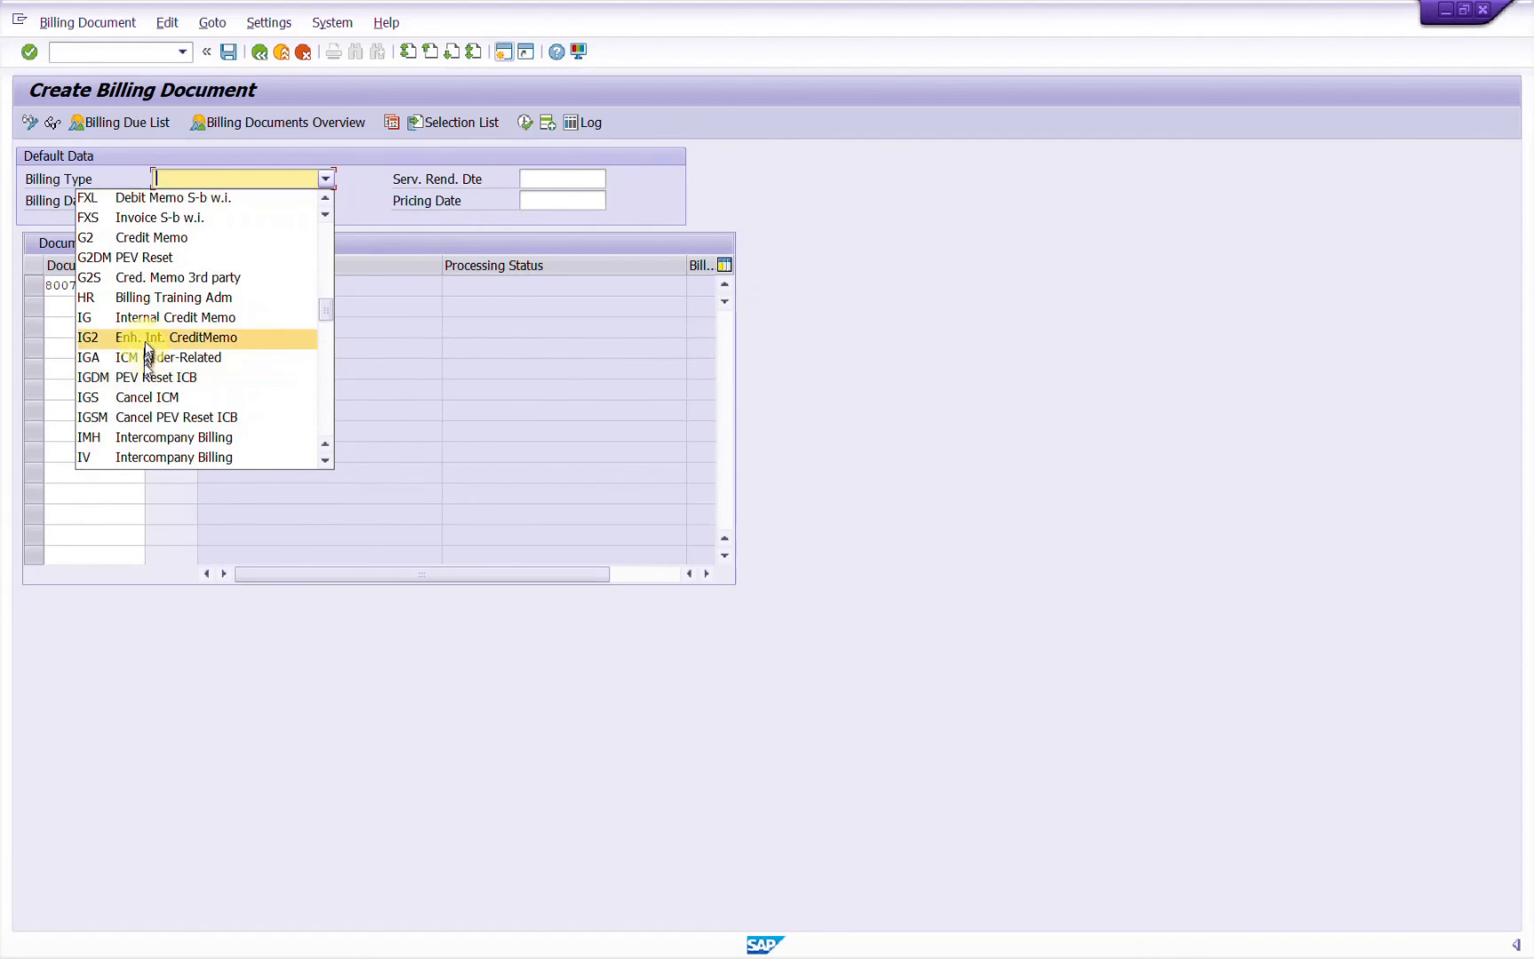
pyautogui.click(160, 457)
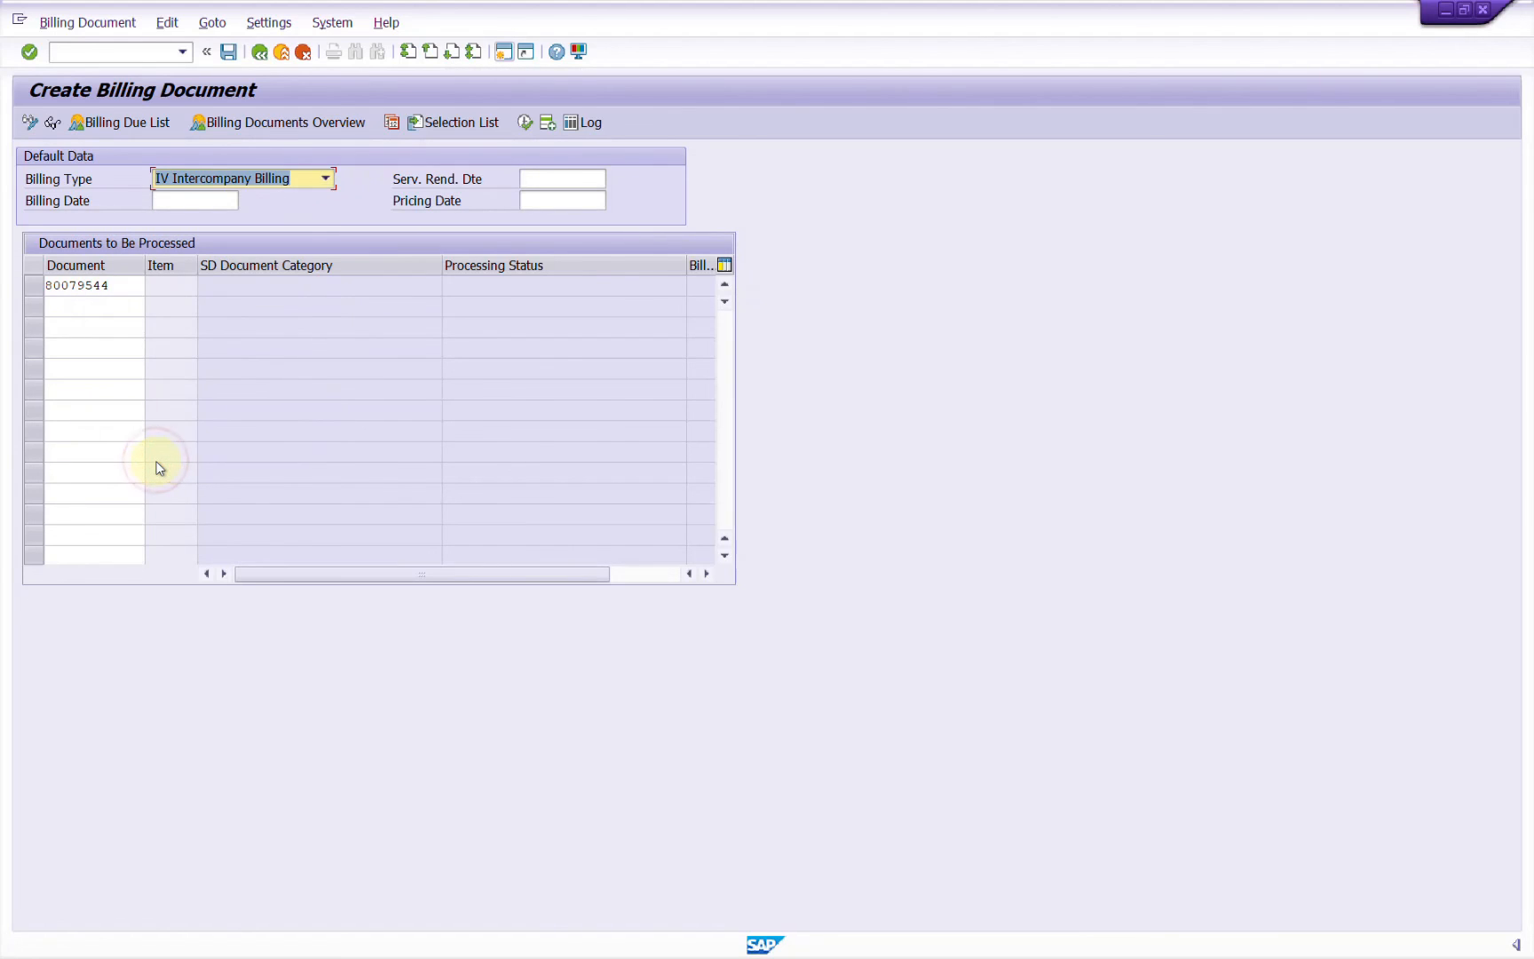
# Process the outbound delivery for intercompany billing, save the billing document, and leave billing document creation.
pyautogui.click(130, 284)
pyautogui.press('Return')
pyautogui.click(152, 286)
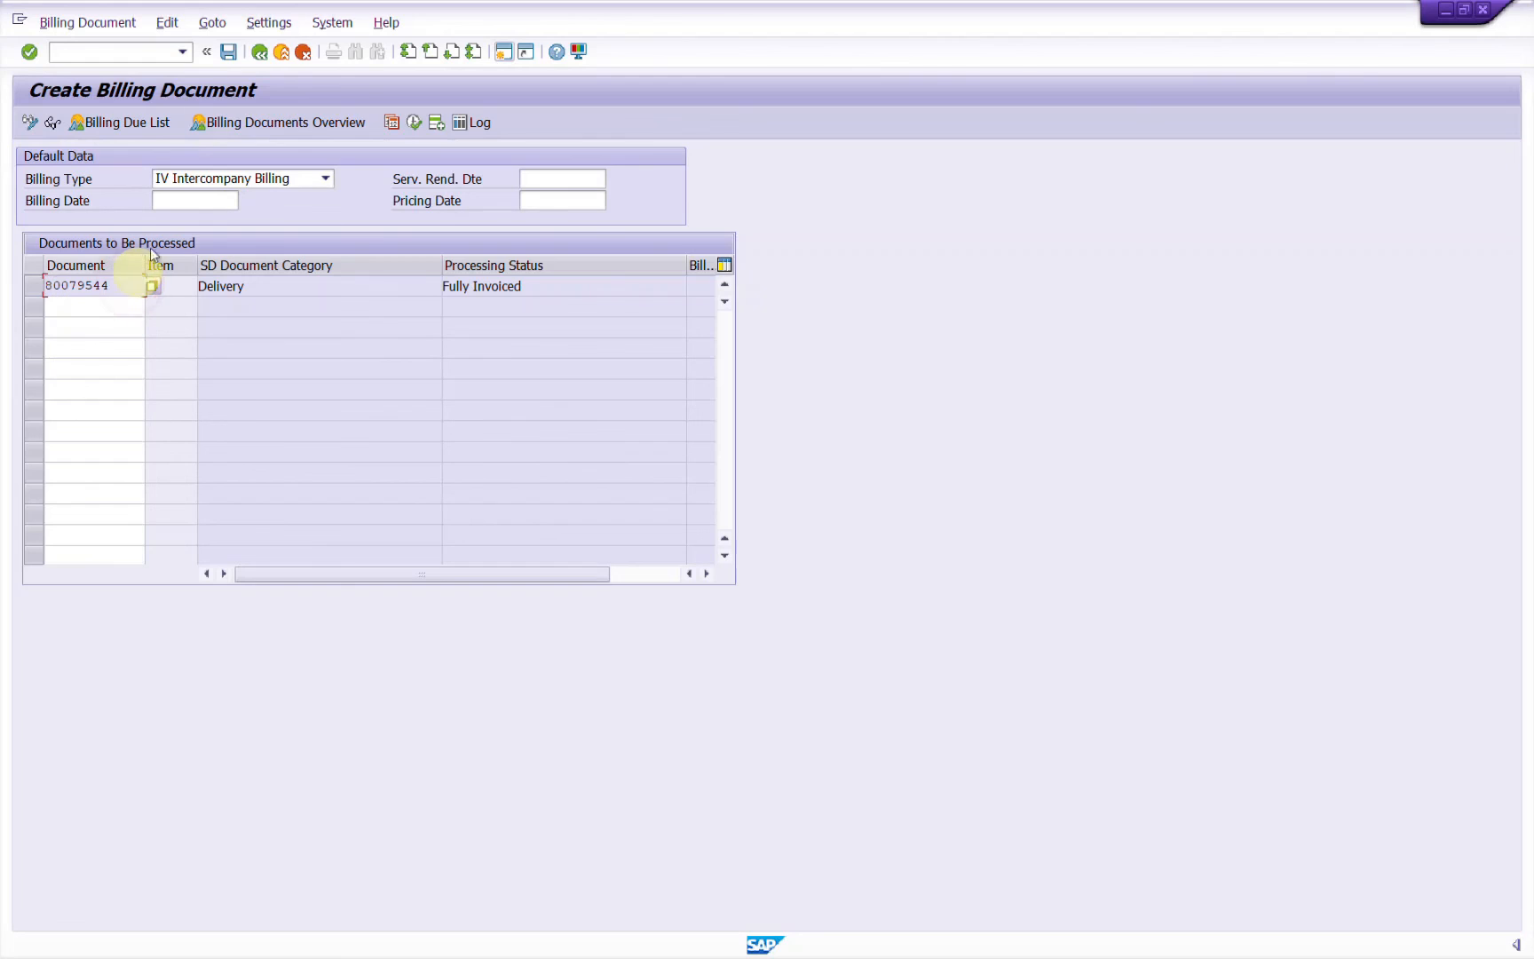
pyautogui.click(230, 52)
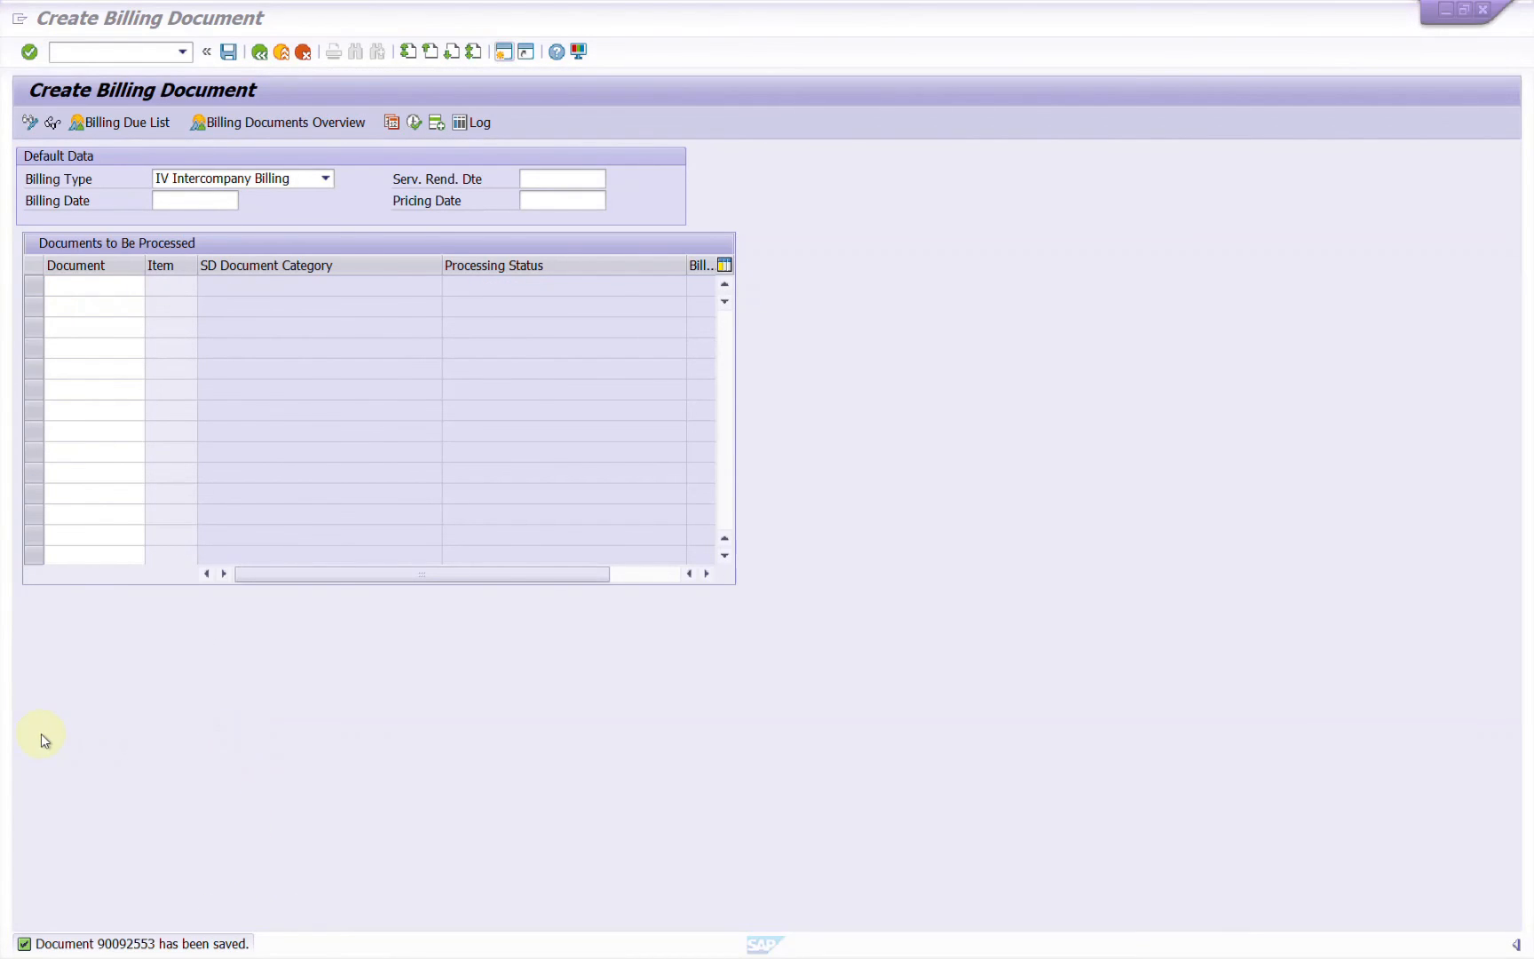
pyautogui.press('F3')
# Open the outbound delivery's document flow from transaction VL02N and check its Intercompany Billing entry.
pyautogui.write('V')
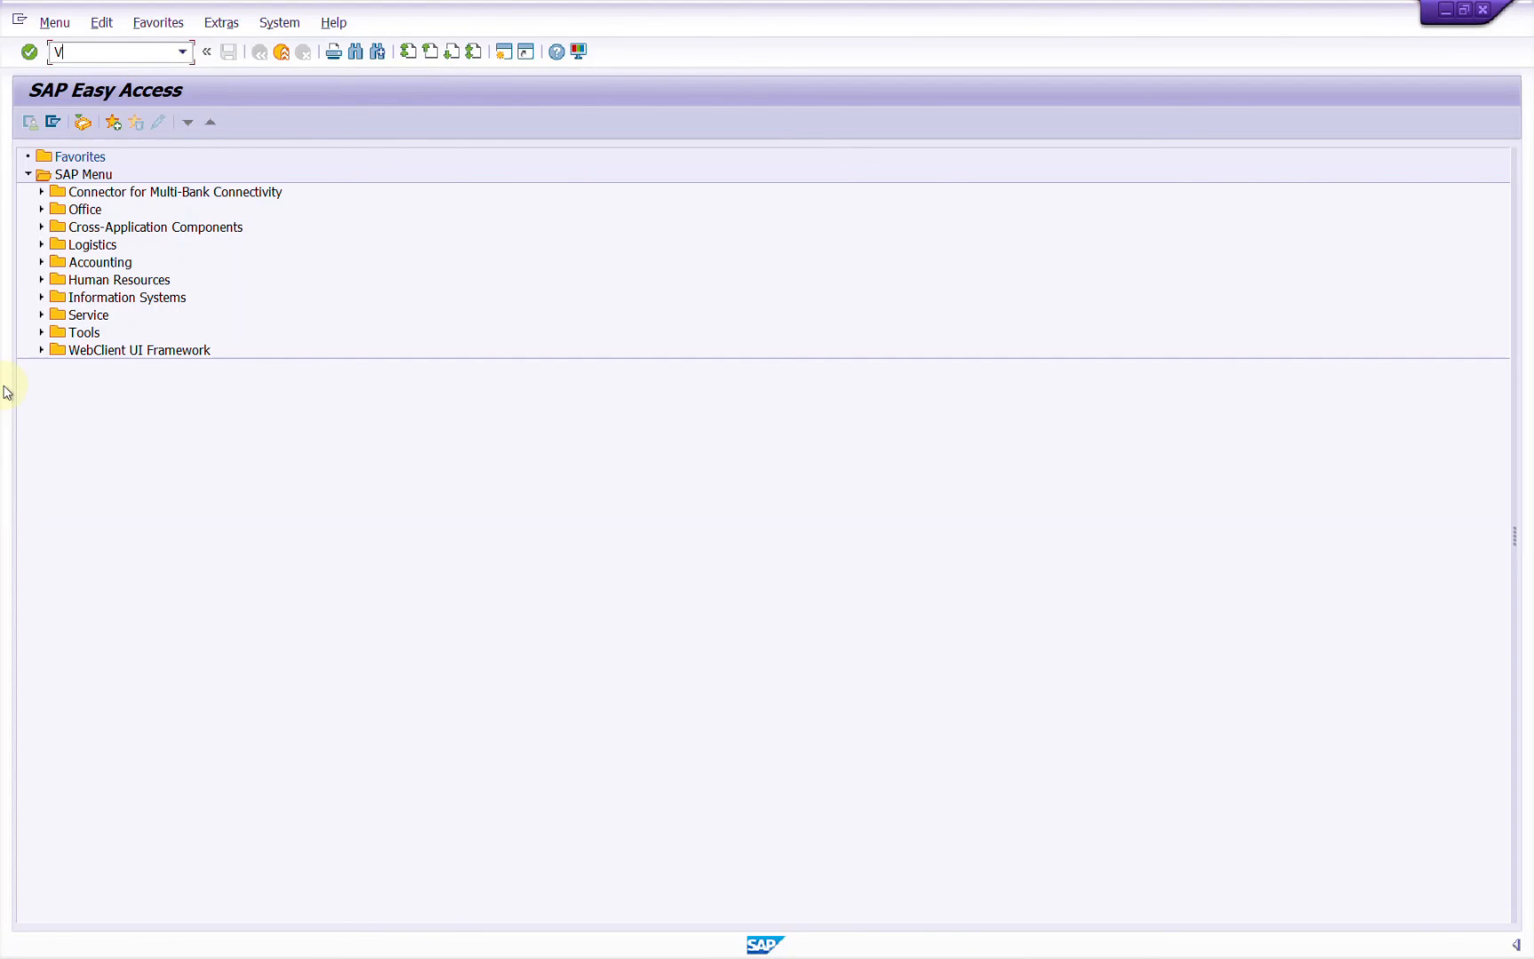
pyautogui.write('L02N')
pyautogui.press('Return')
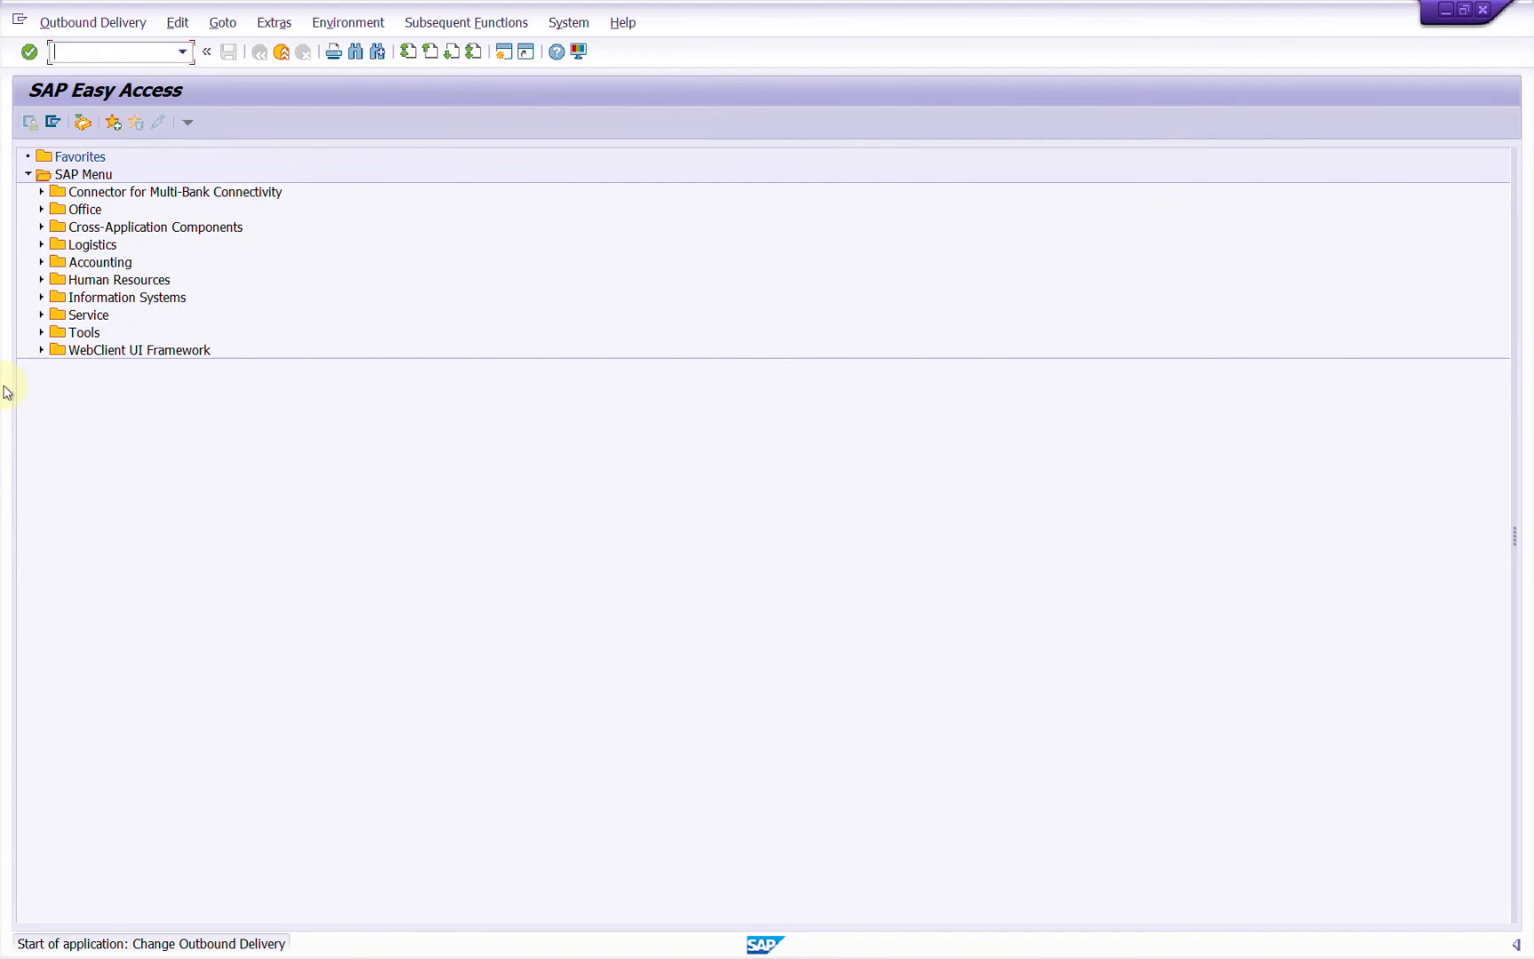
pyautogui.press('Return')
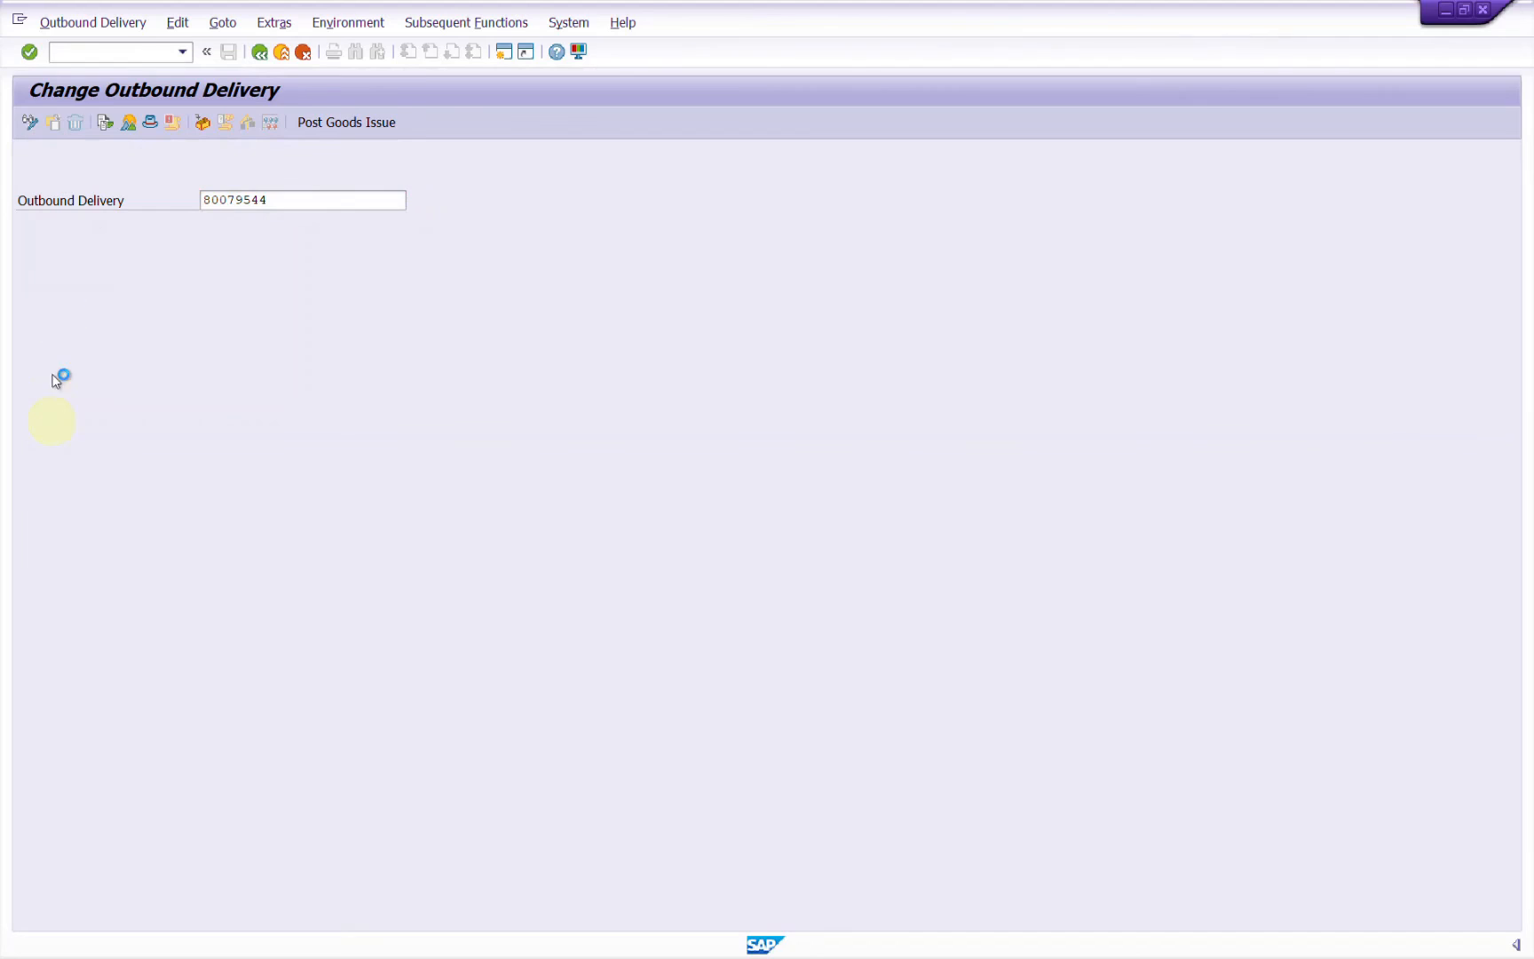
pyautogui.click(109, 124)
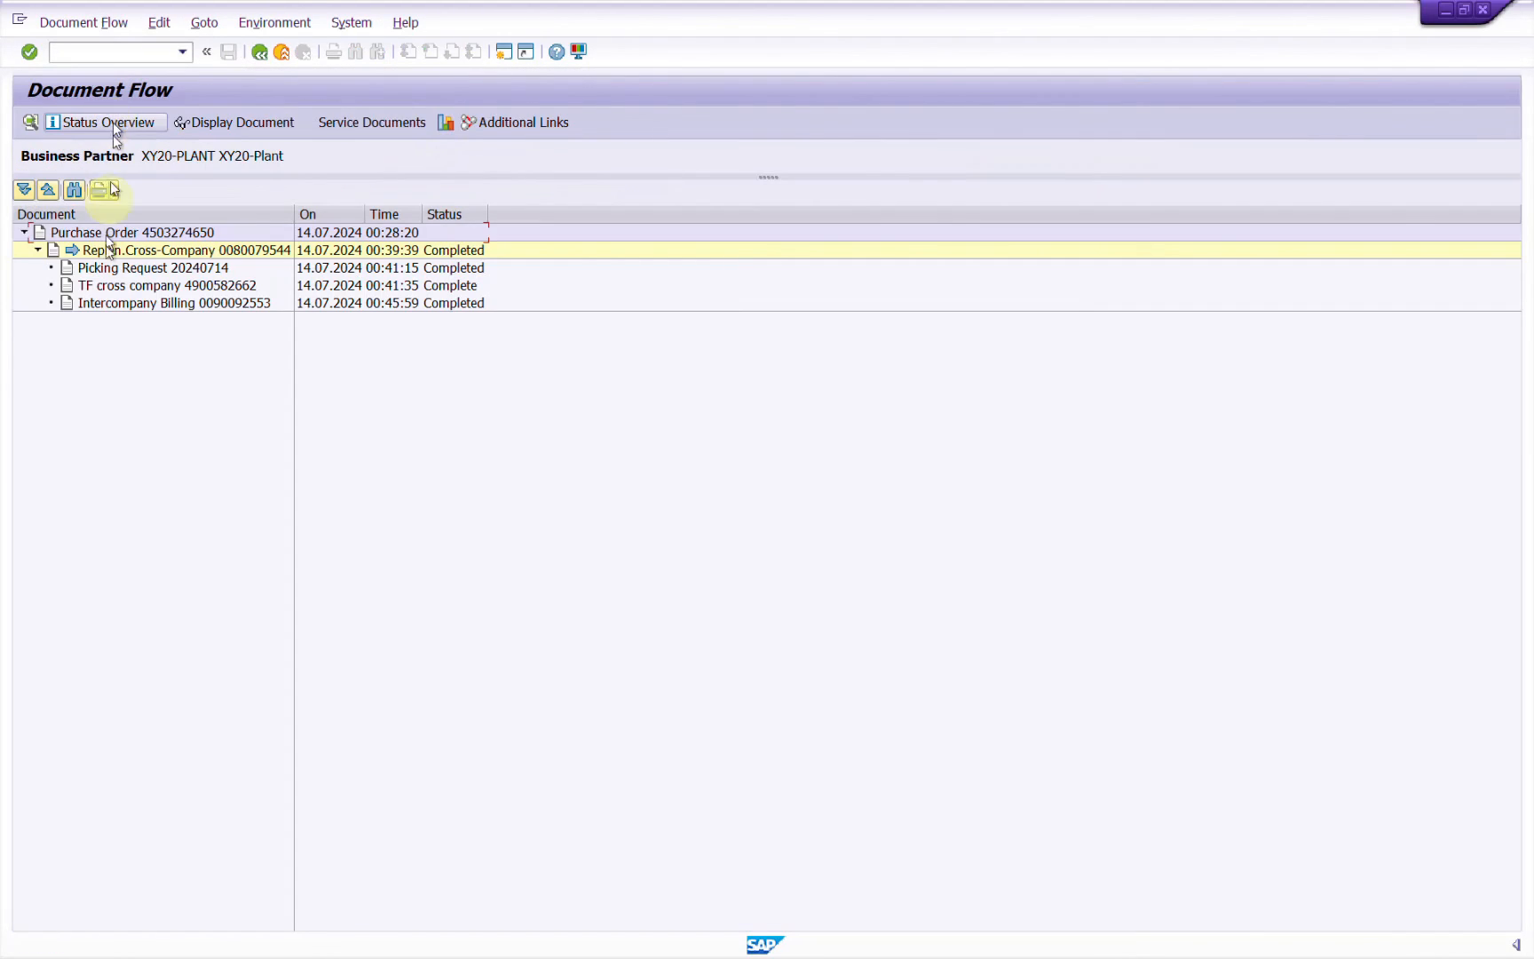
pyautogui.click(190, 301)
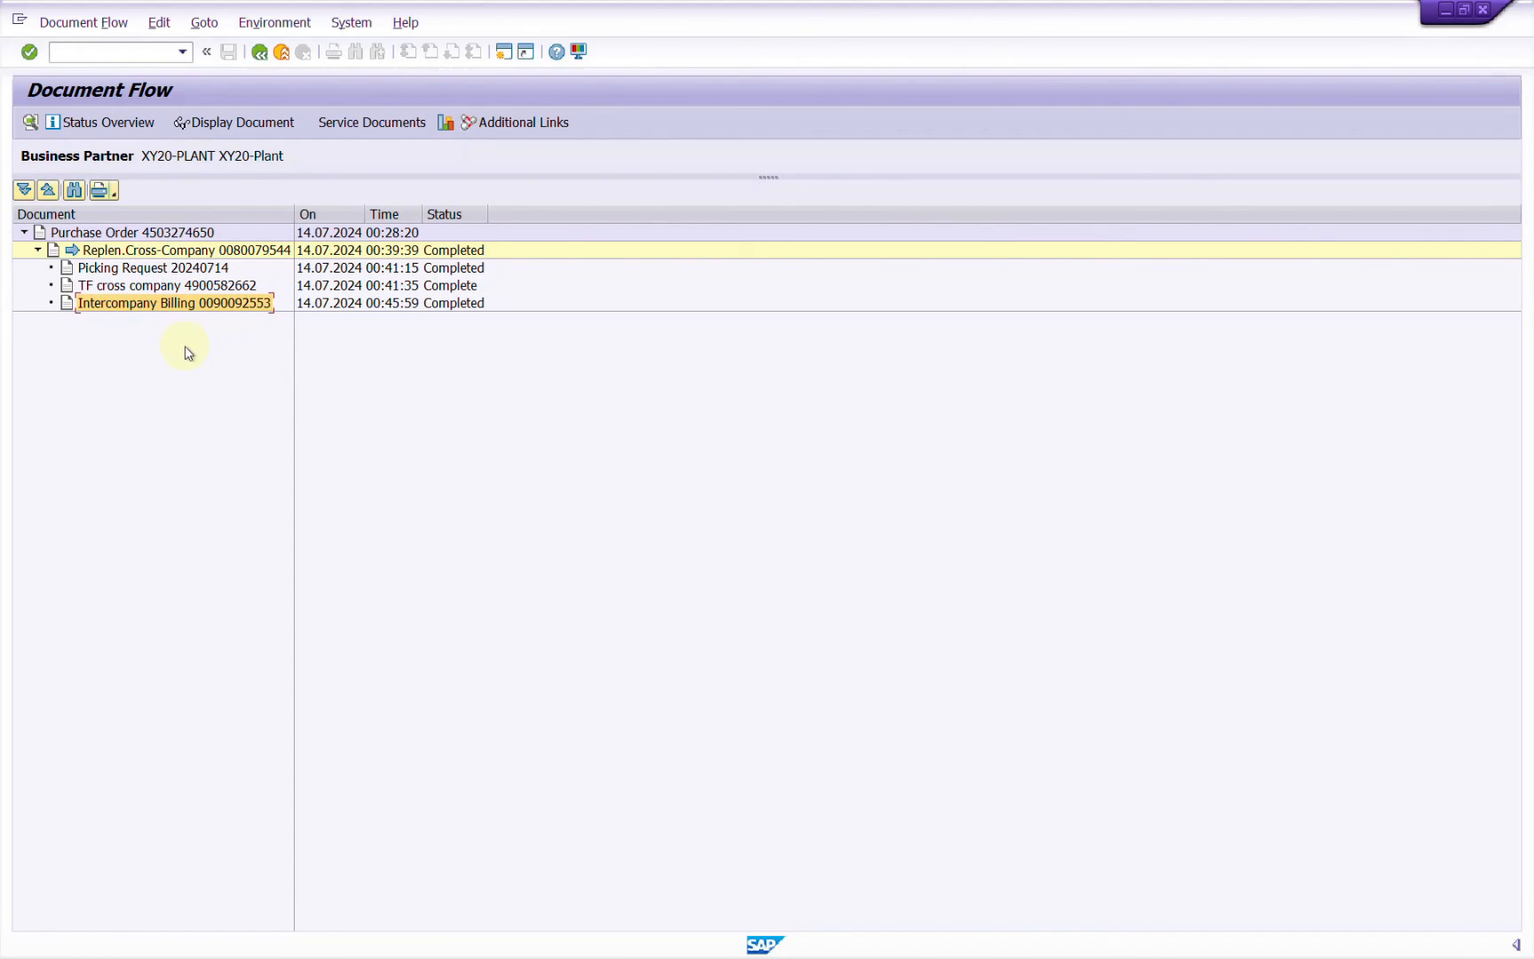
# Switch to the presentation and advance from the one-step slide to the inter-company two-step slide.
pyautogui.hotkey('alt', 'Tab')
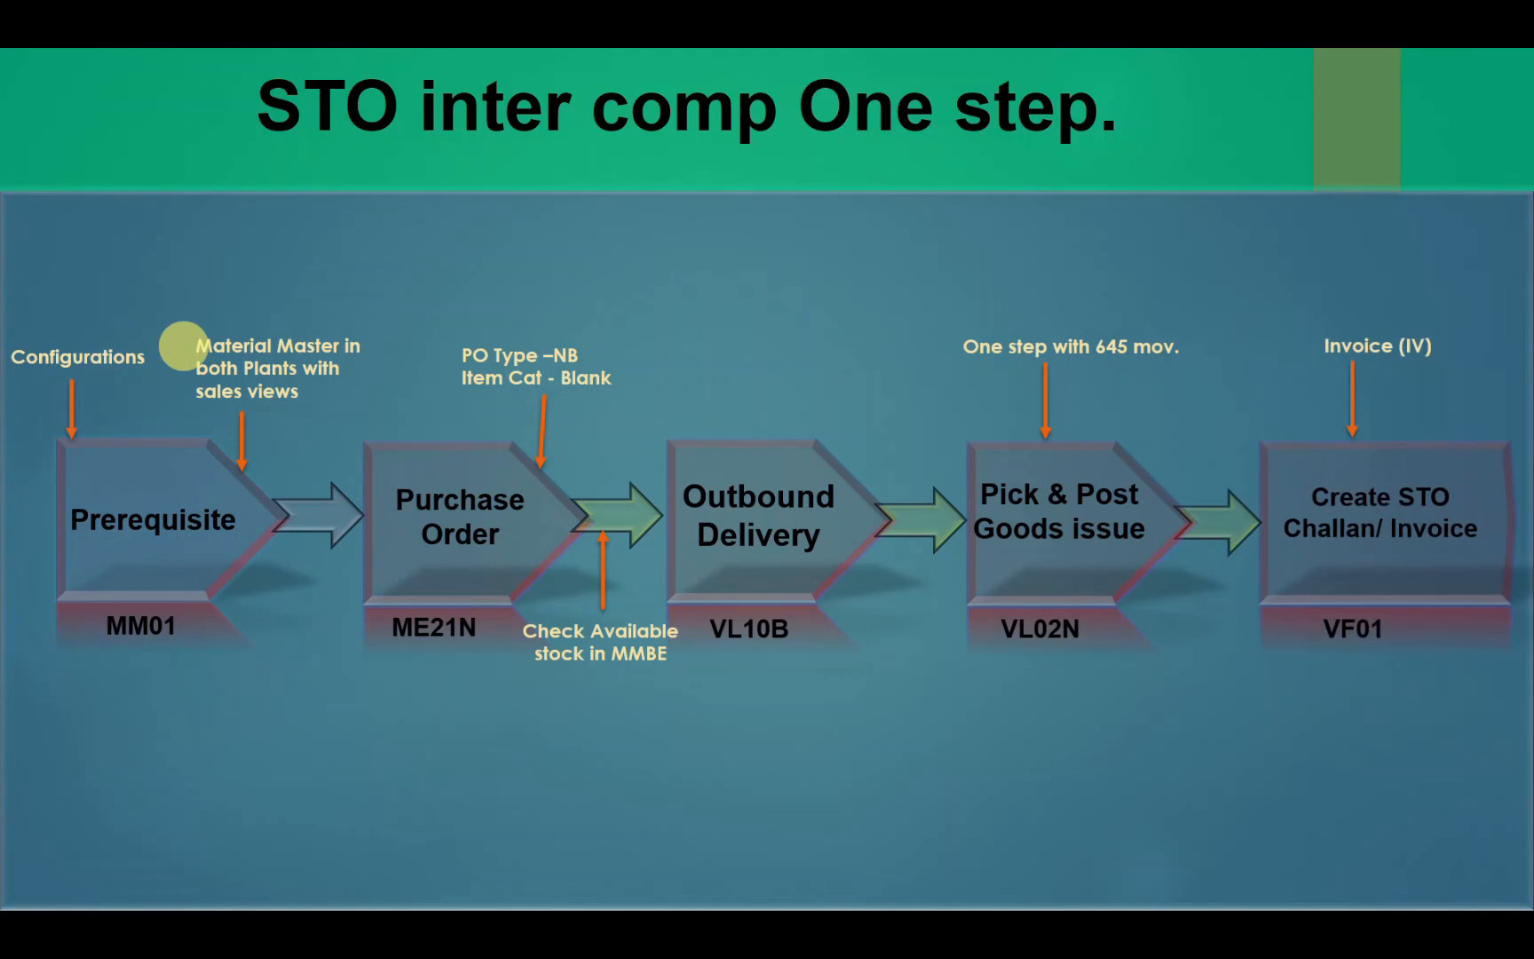
pyautogui.press('Right')
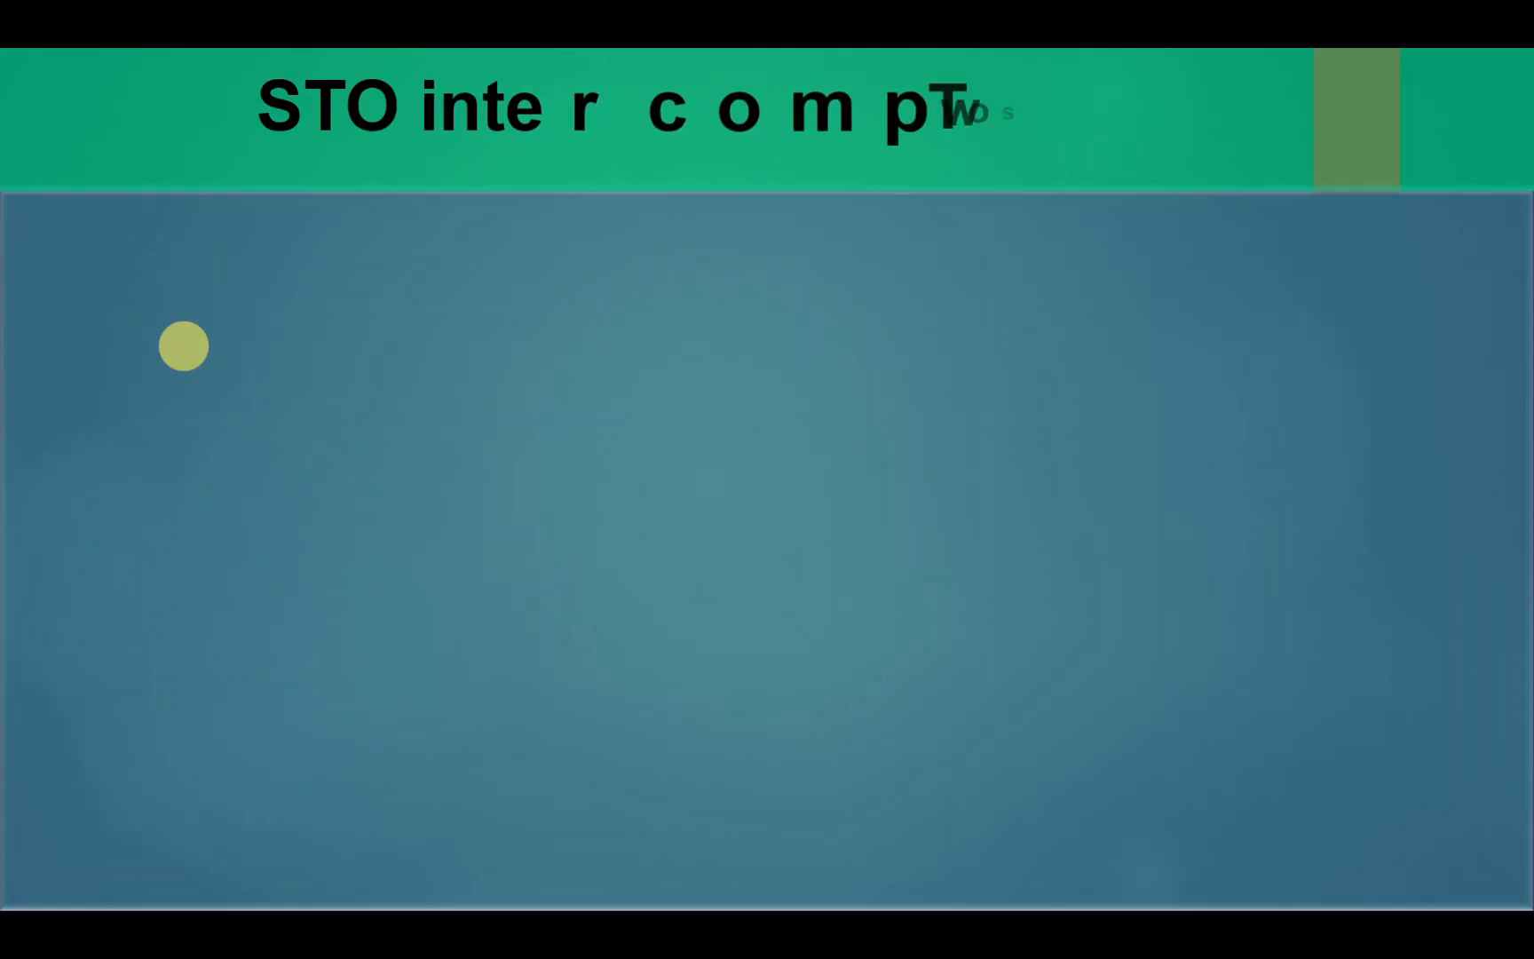